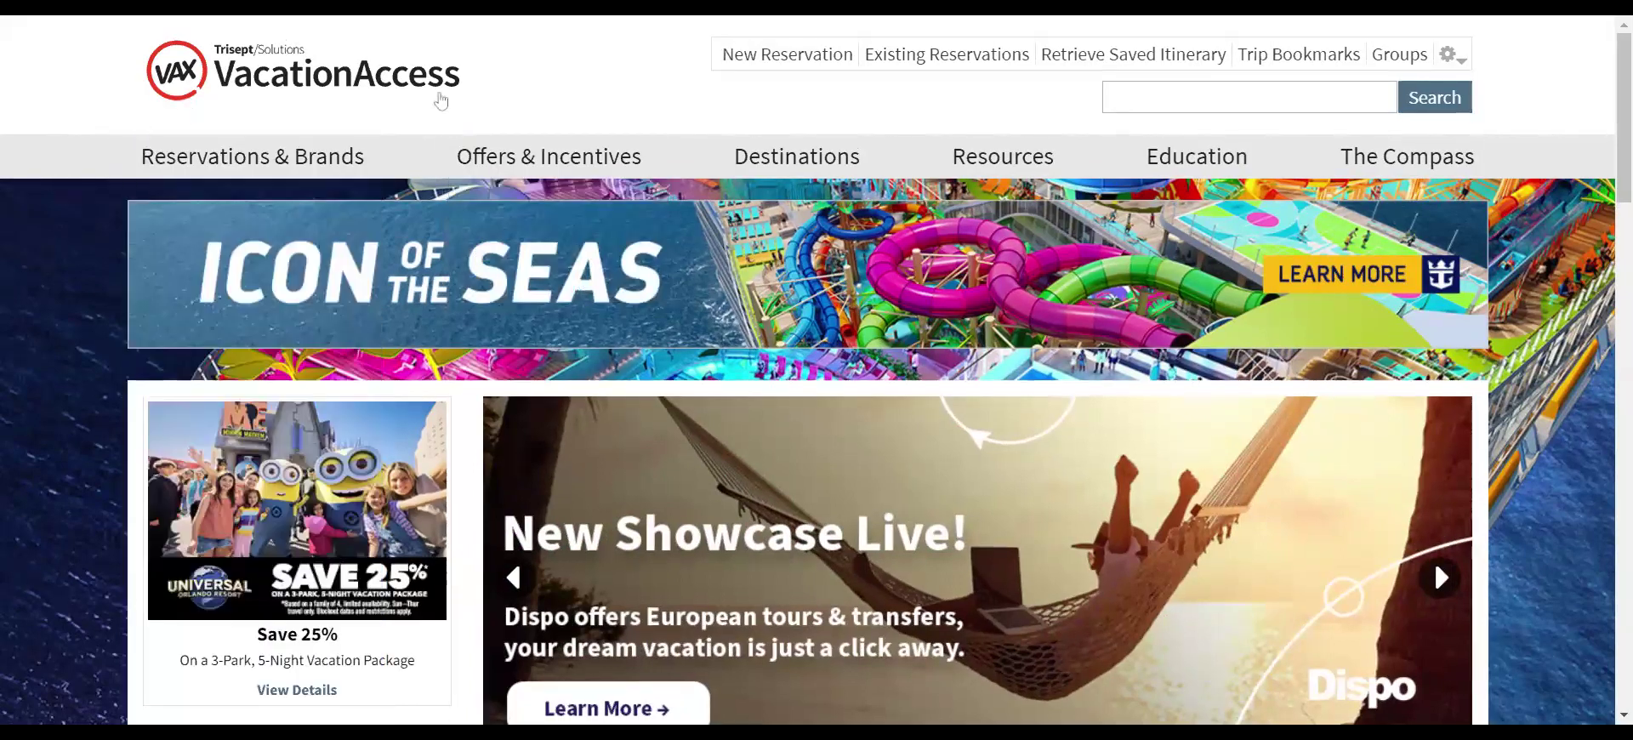
- Scroll down the VAX home page to the Vacation Package Search form
{"action": "scroll", "coordinate": [569, 107], "scroll_direction": "down", "scroll_amount": 5}
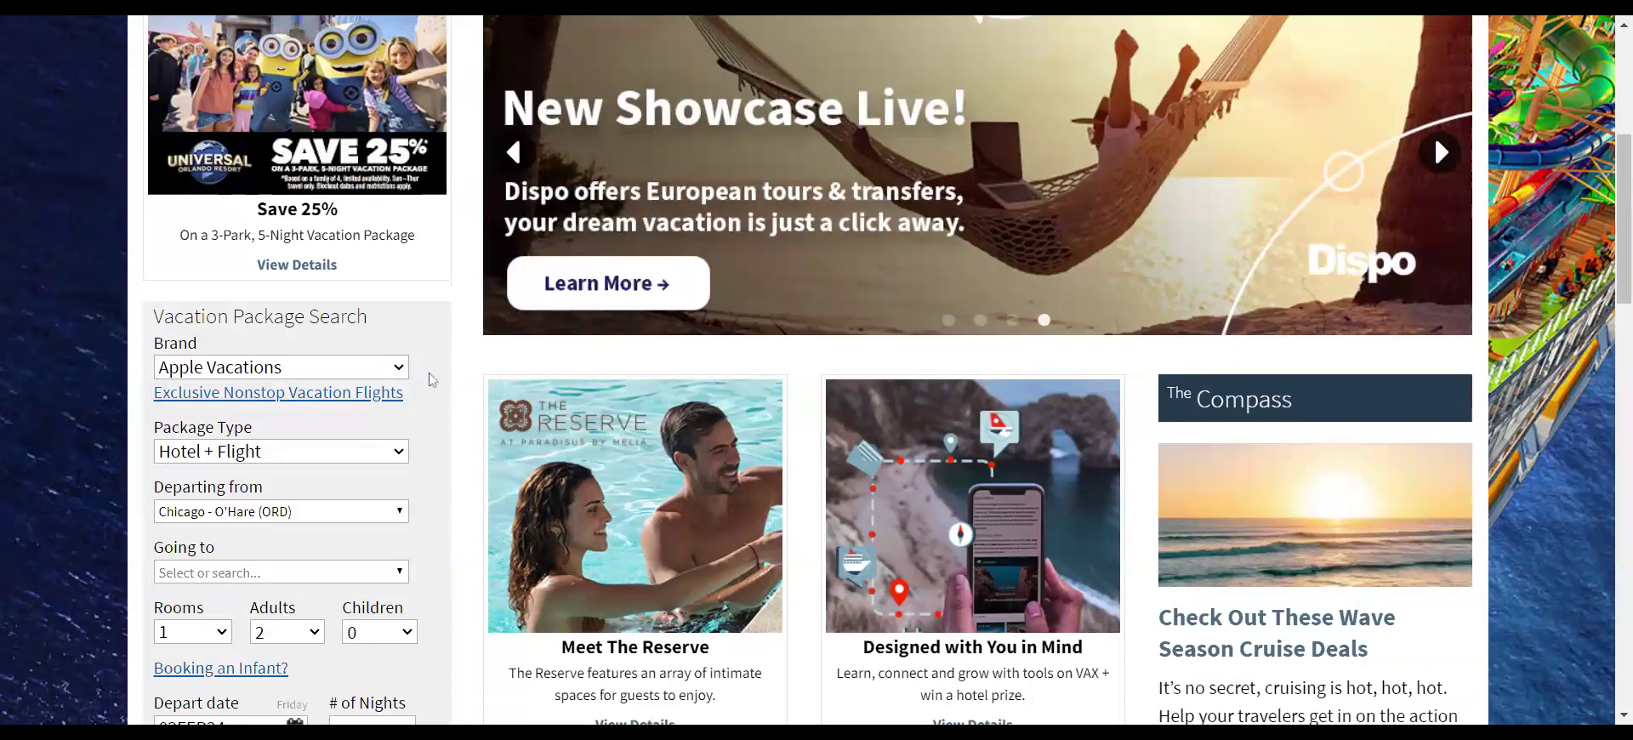
{"action": "scroll", "coordinate": [471, 355], "scroll_direction": "down", "scroll_amount": 1}
{"action": "scroll", "coordinate": [472, 356], "scroll_direction": "down", "scroll_amount": 3}
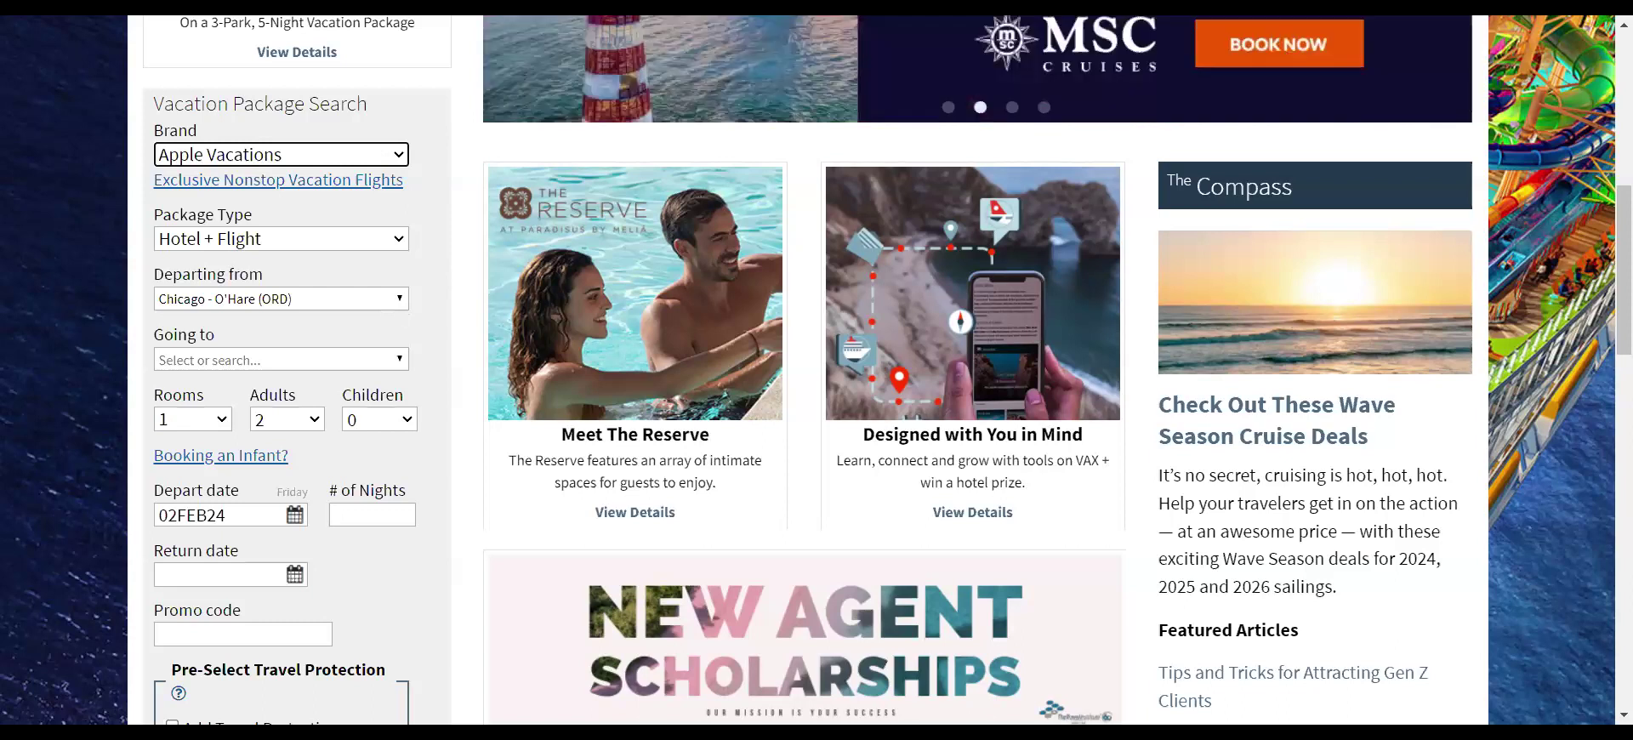
- Set the departure airport to New Orleans, LA (MSY)
{"action": "left_click", "coordinate": [353, 296]}
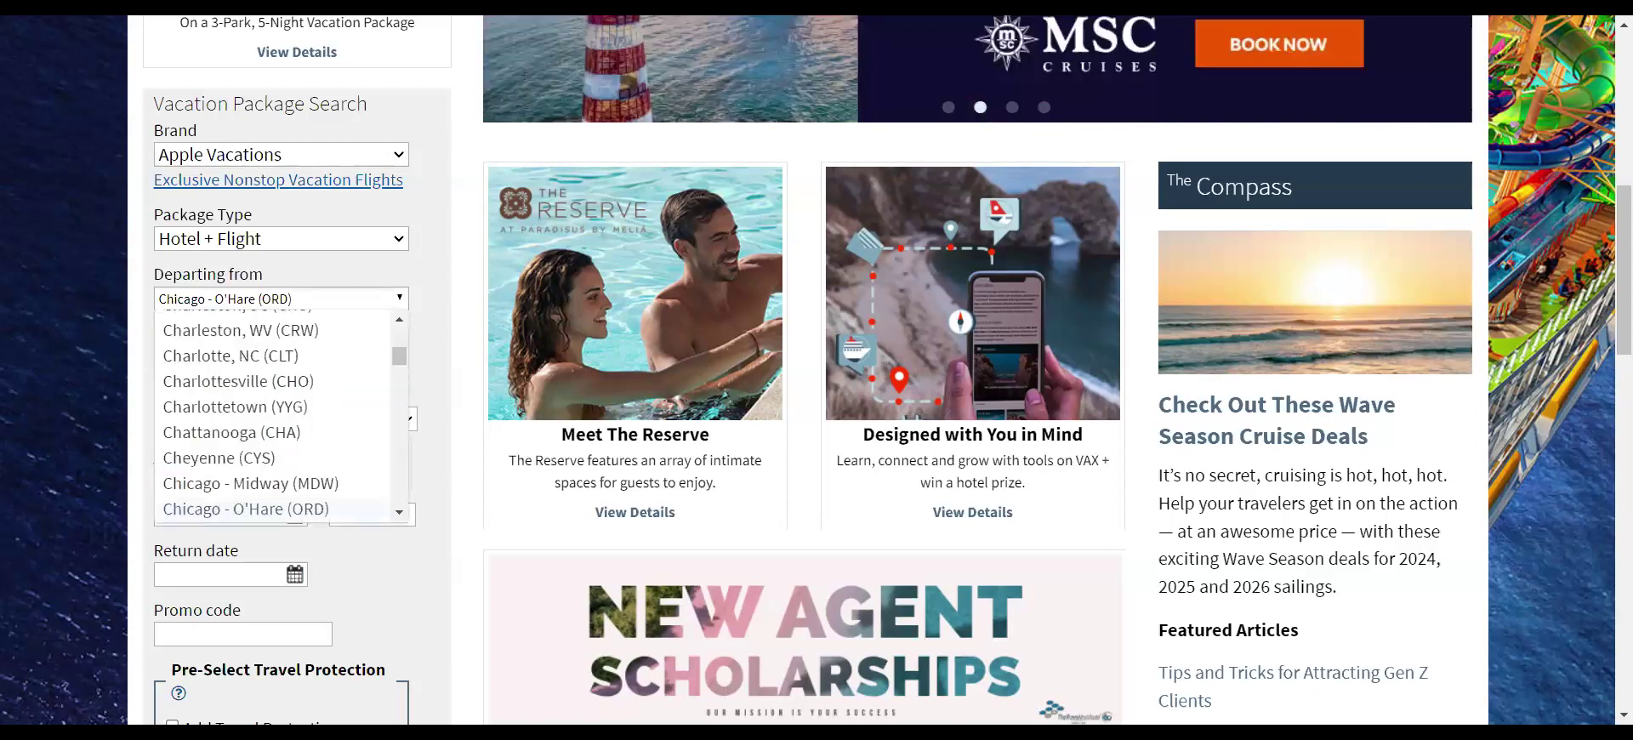
{"action": "left_click", "coordinate": [292, 298]}
{"action": "left_click", "coordinate": [293, 299]}
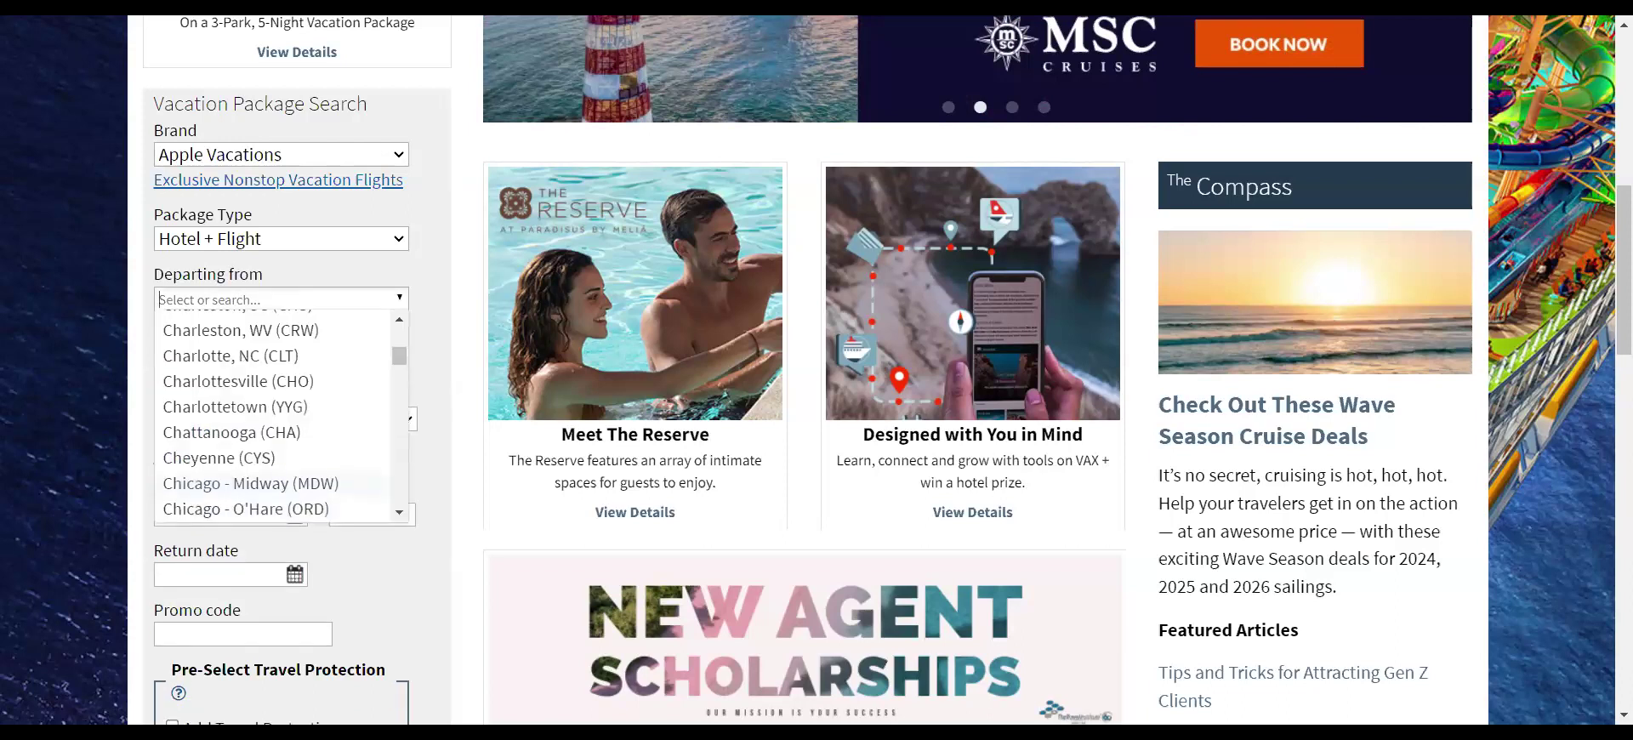
{"action": "type", "text": "New Orl"}
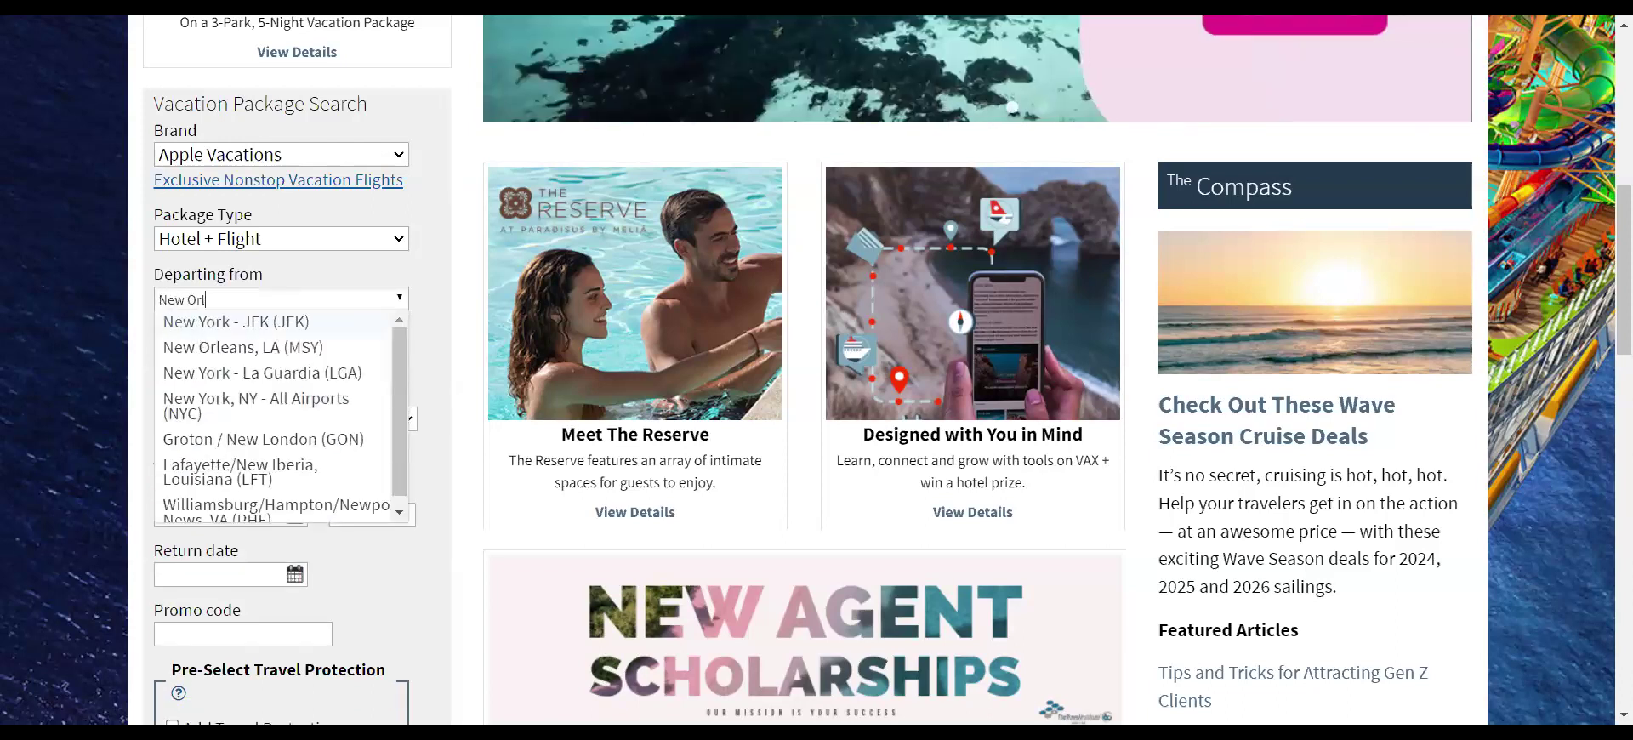
{"action": "type", "text": "eans"}
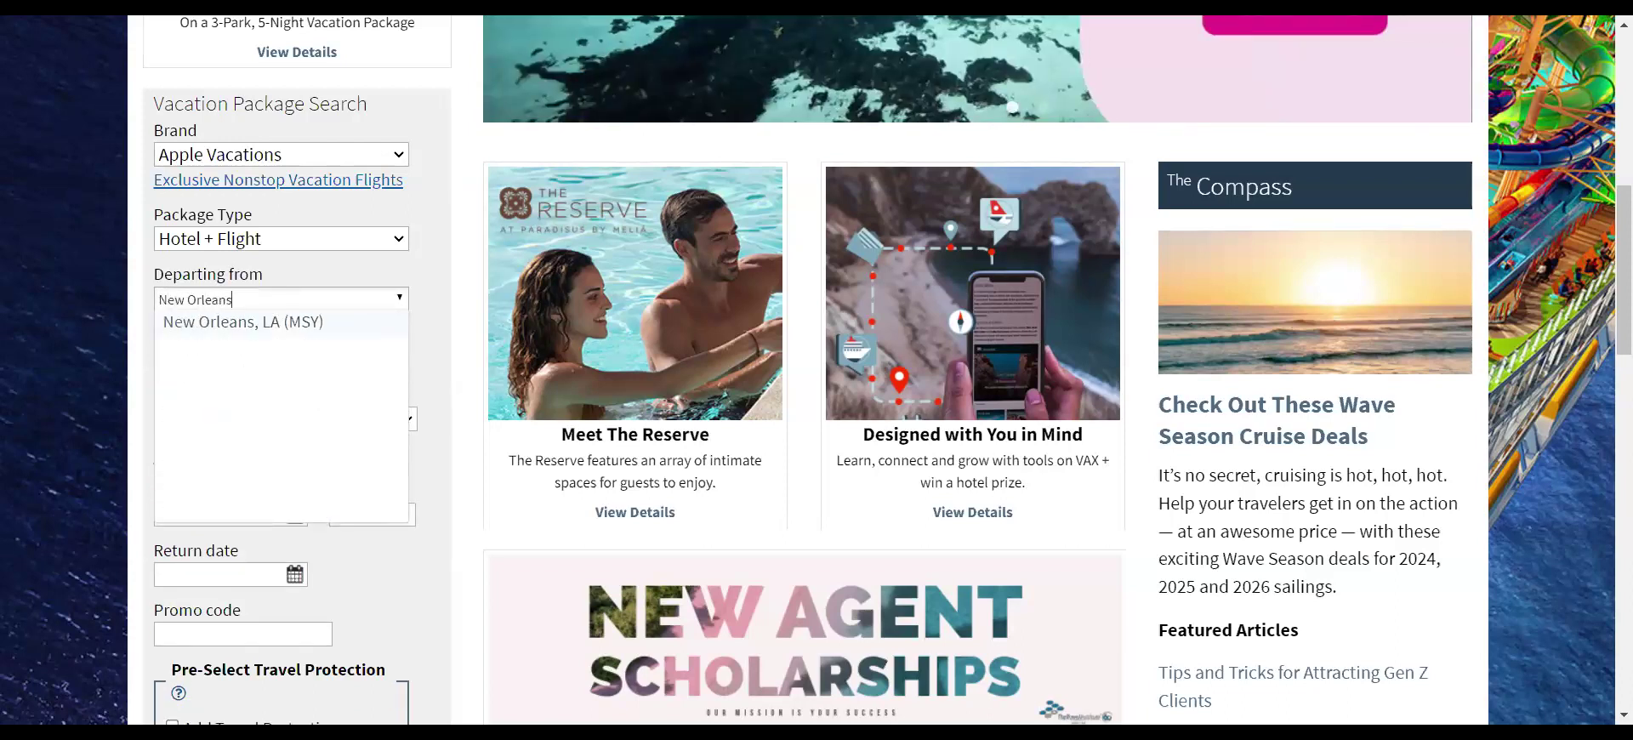
{"action": "left_click", "coordinate": [244, 326]}
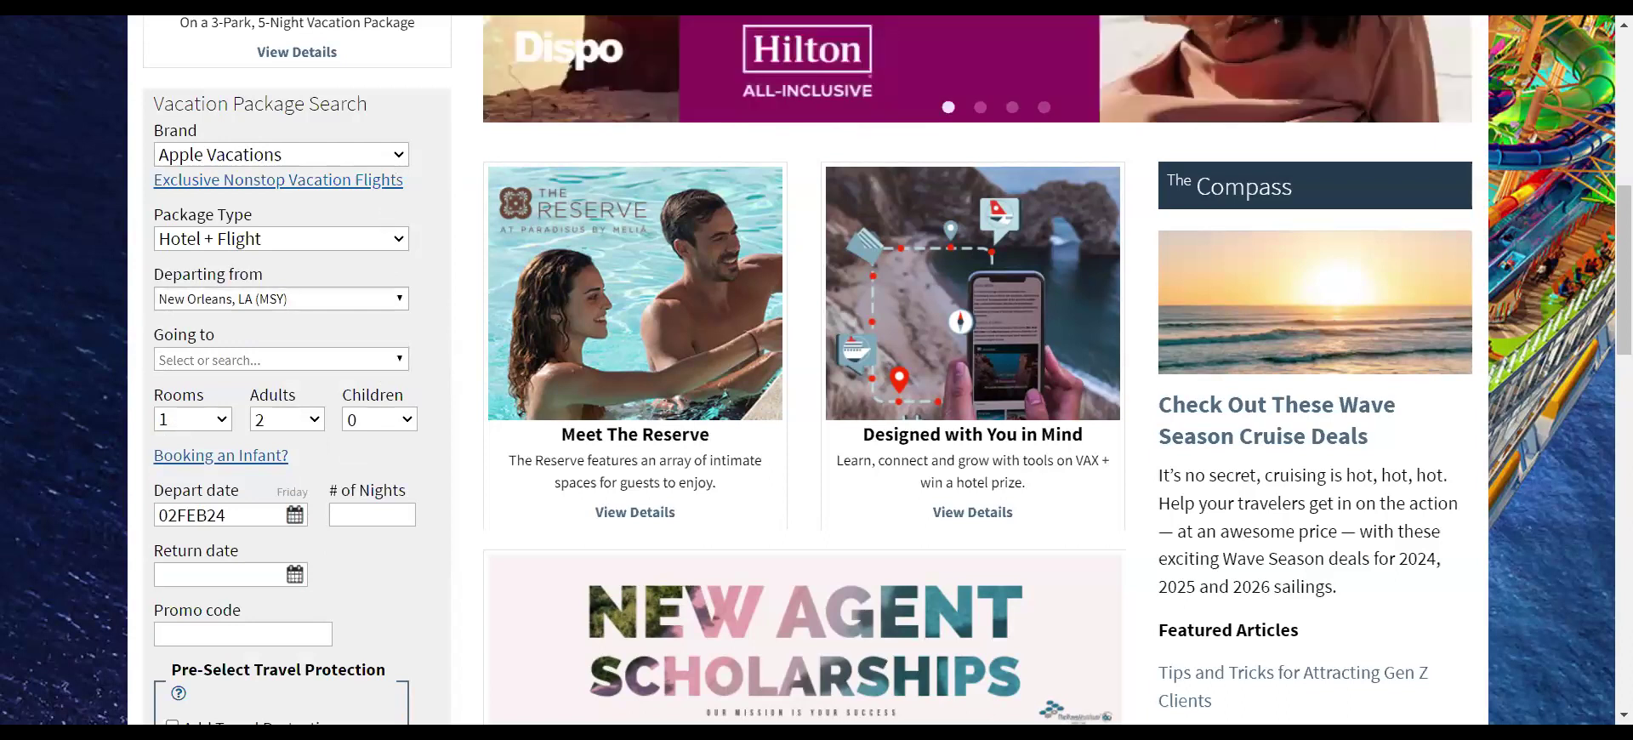
{"action": "left_click", "coordinate": [357, 299]}
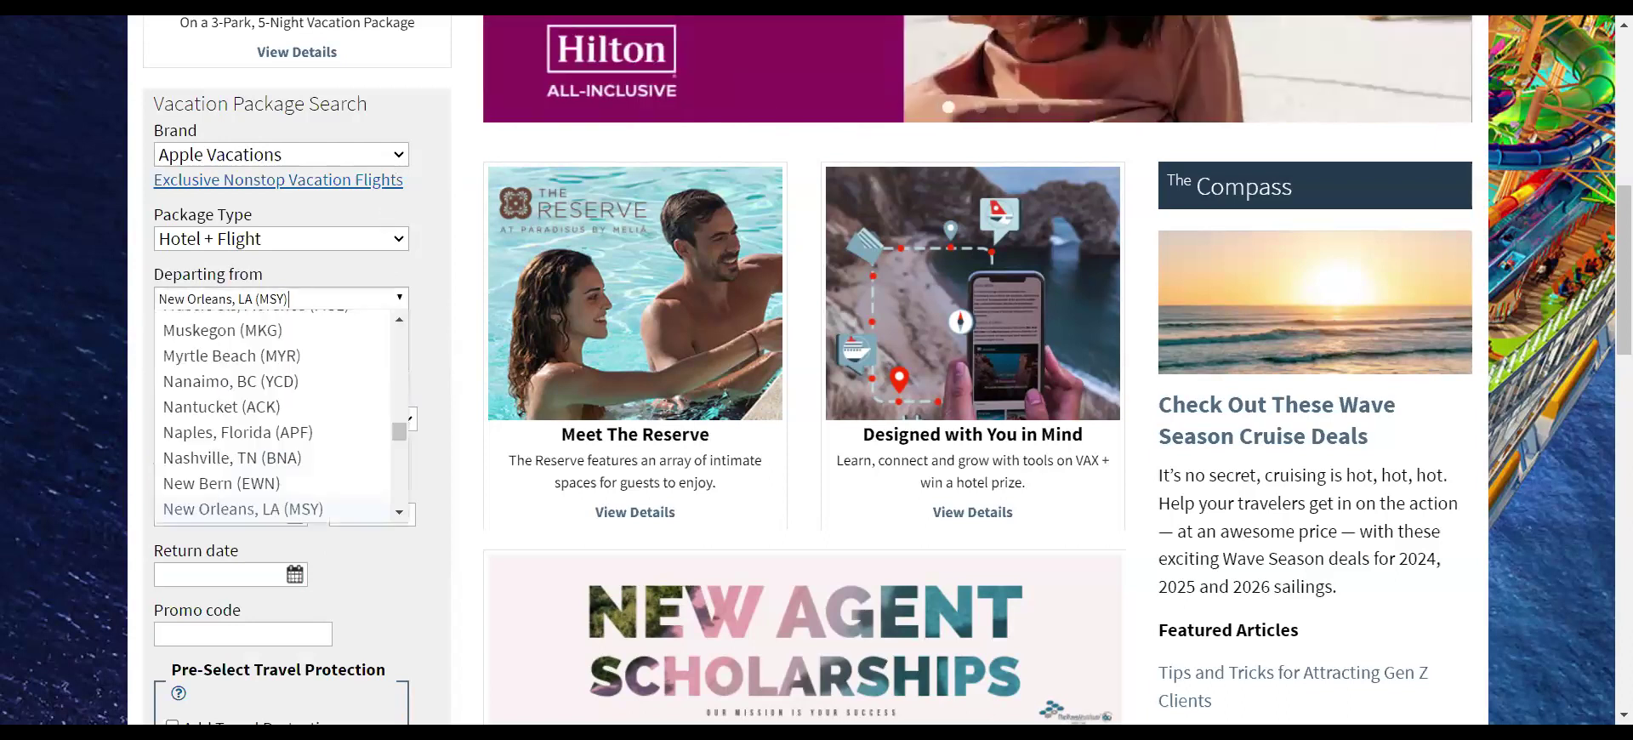
{"action": "left_click", "coordinate": [420, 260]}
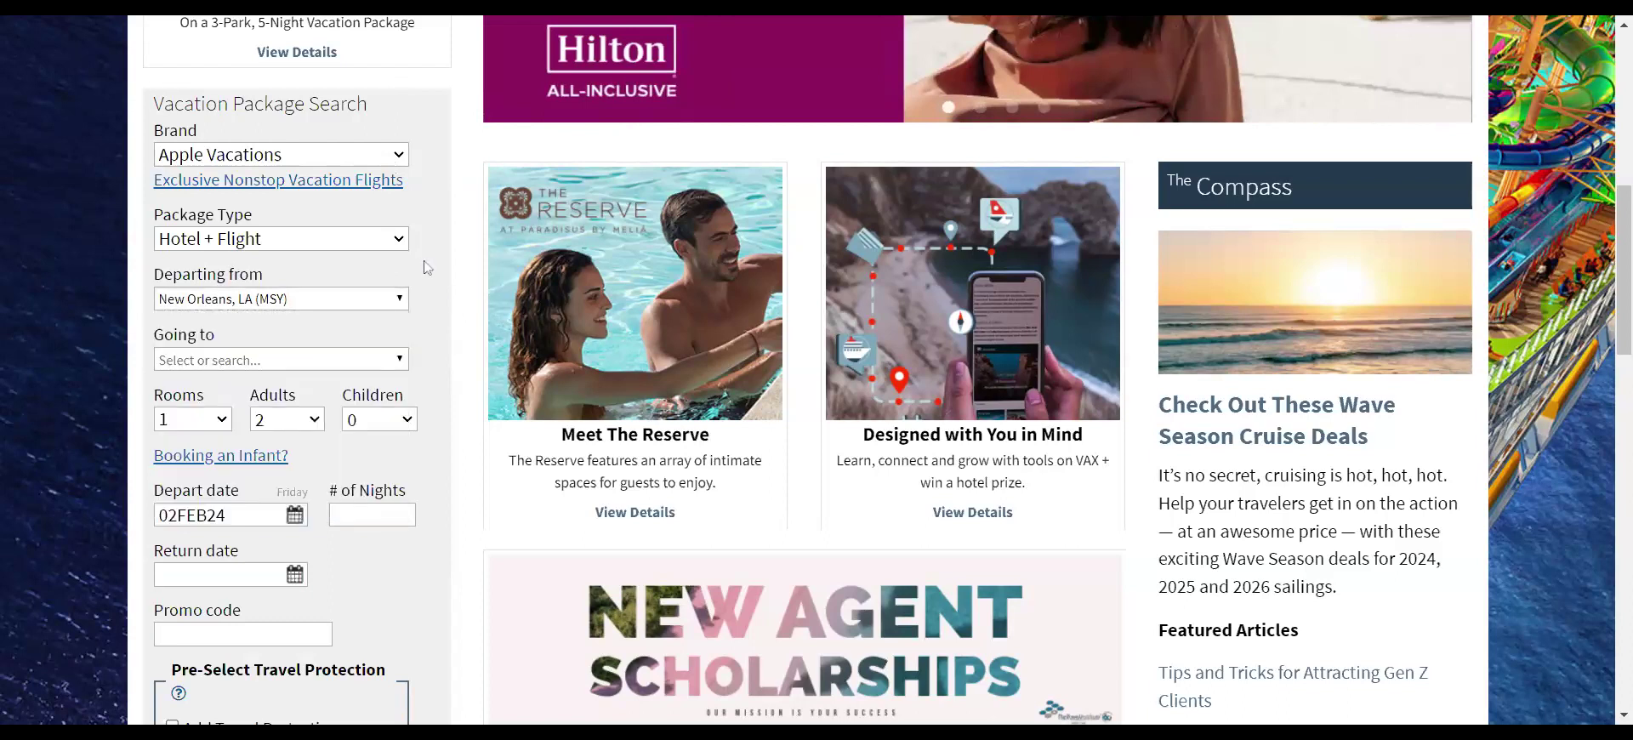
{"action": "left_click", "coordinate": [383, 302]}
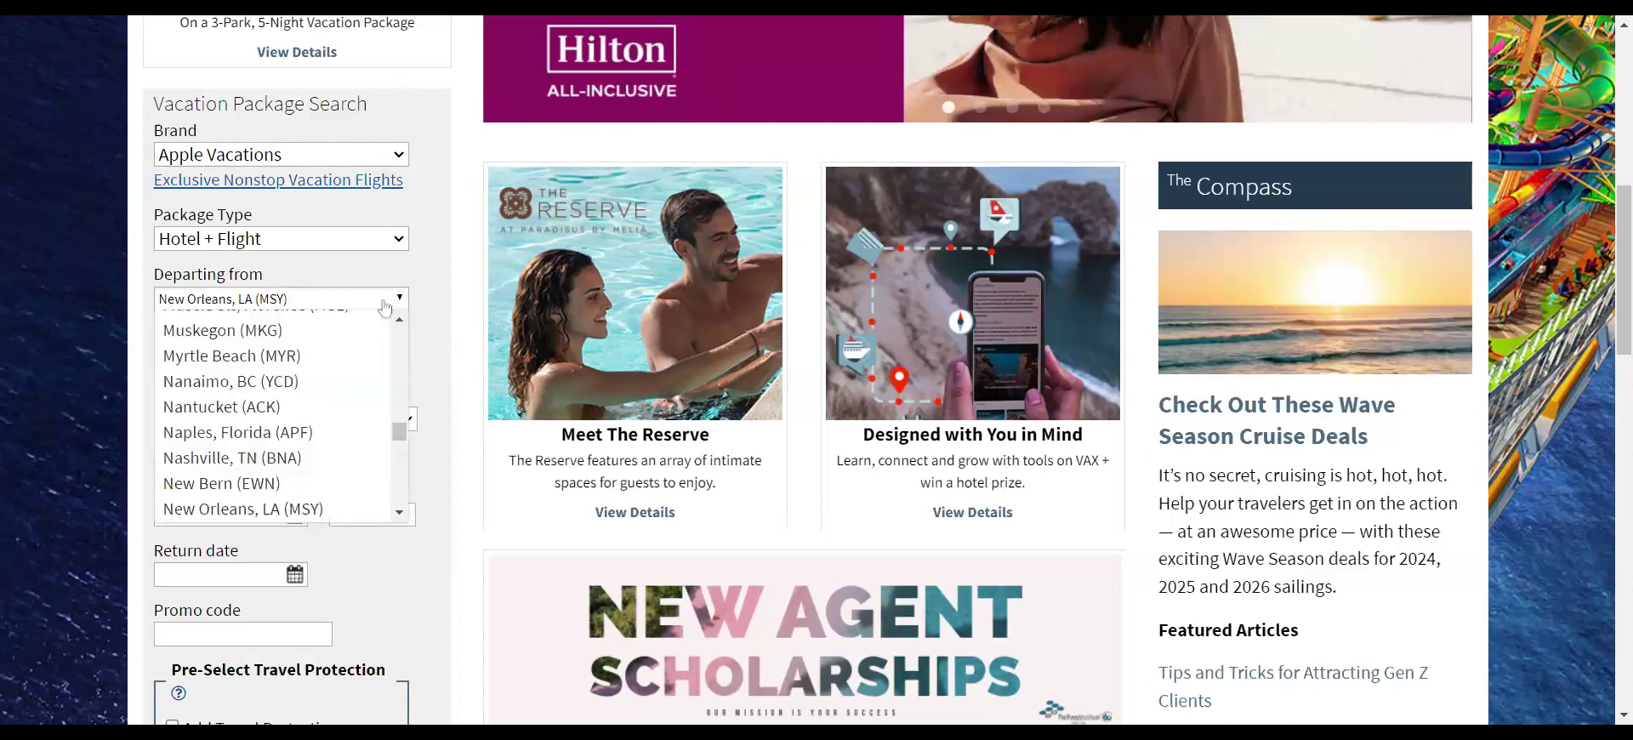
{"action": "left_click", "coordinate": [442, 270]}
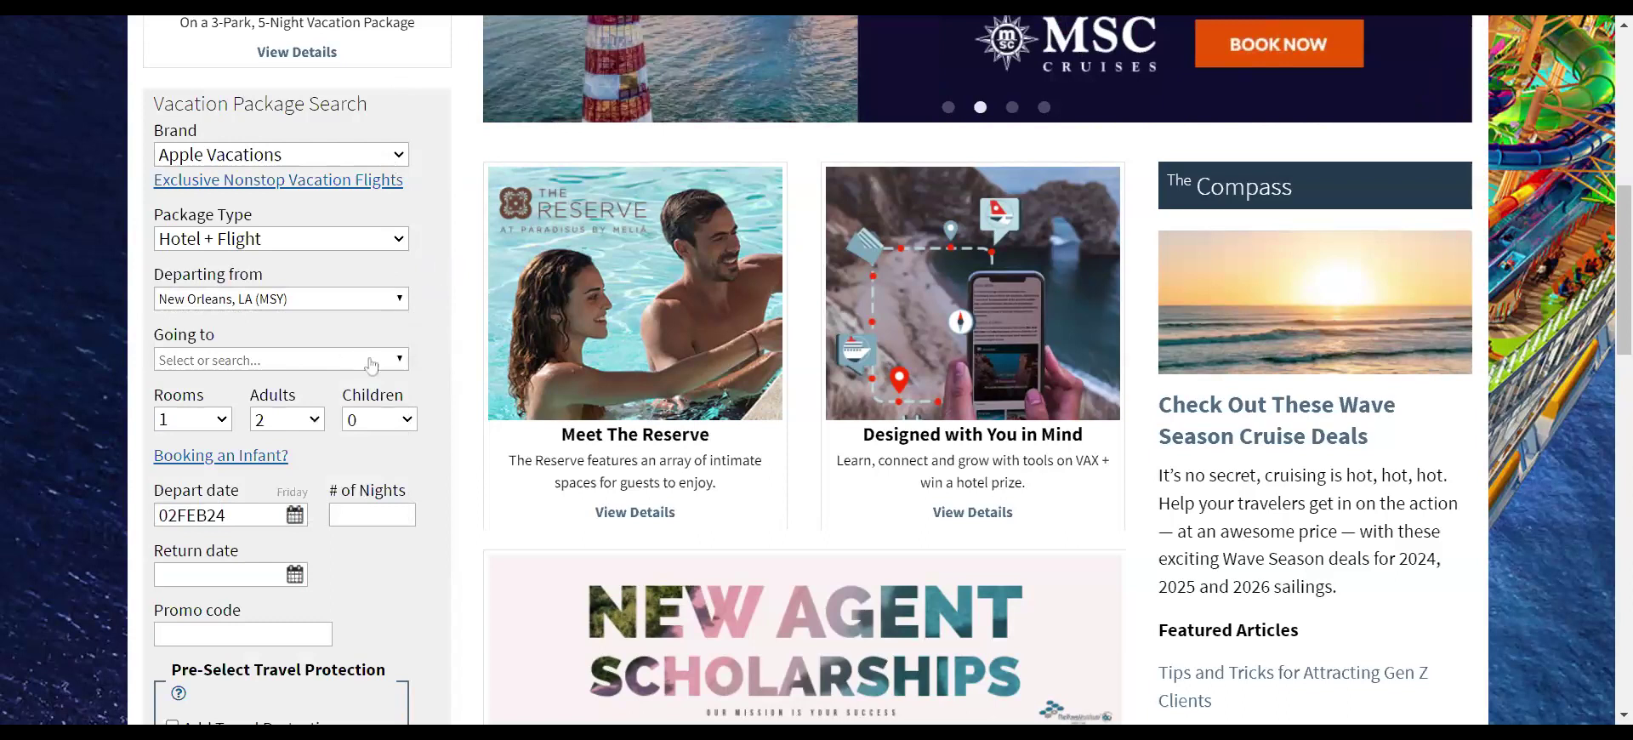
- Set the destination to St. Lucia (UVF) by searching 'St. Lu'
{"action": "left_click", "coordinate": [402, 361]}
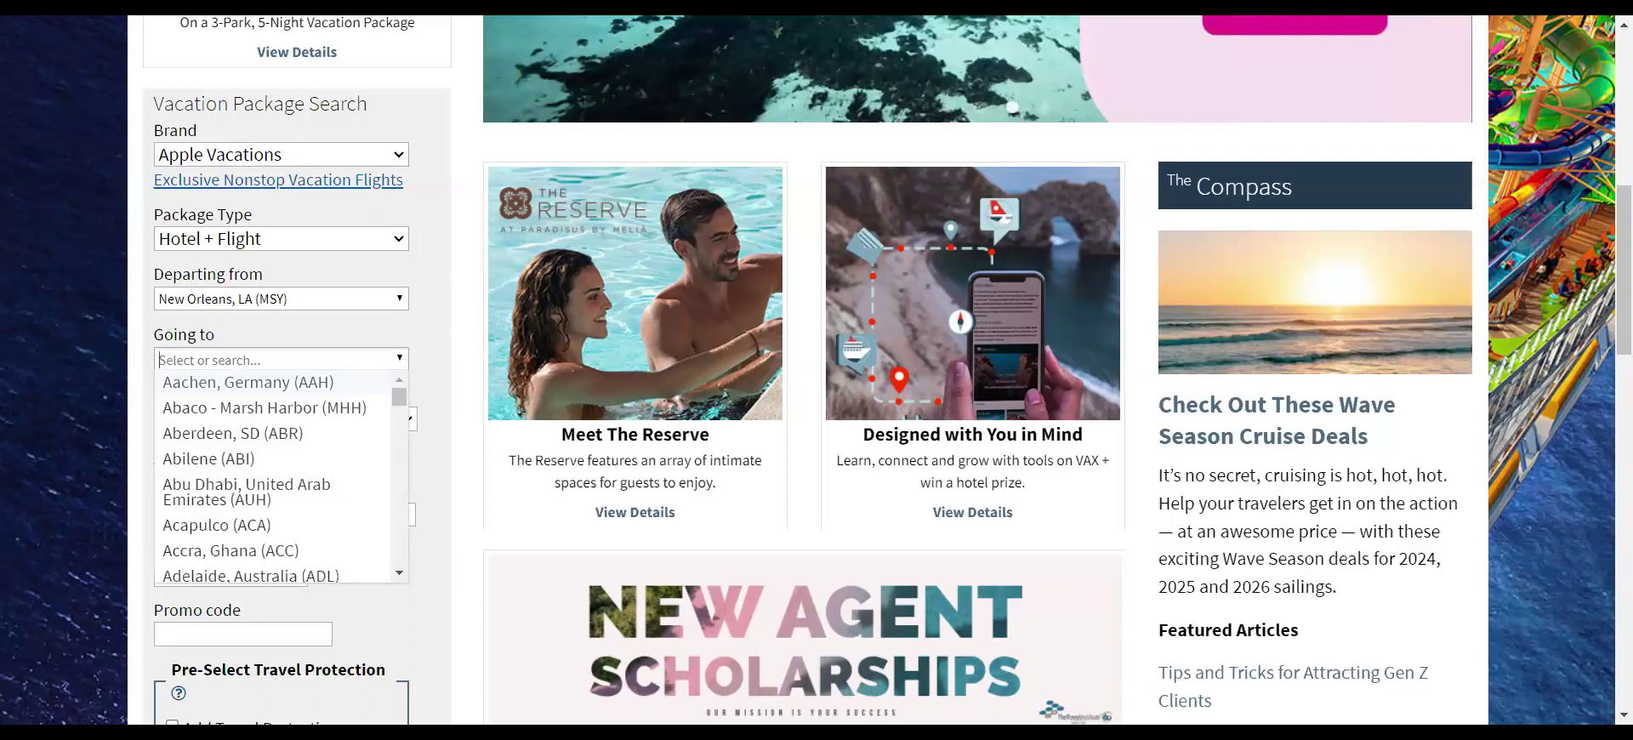
{"action": "type", "text": "St"}
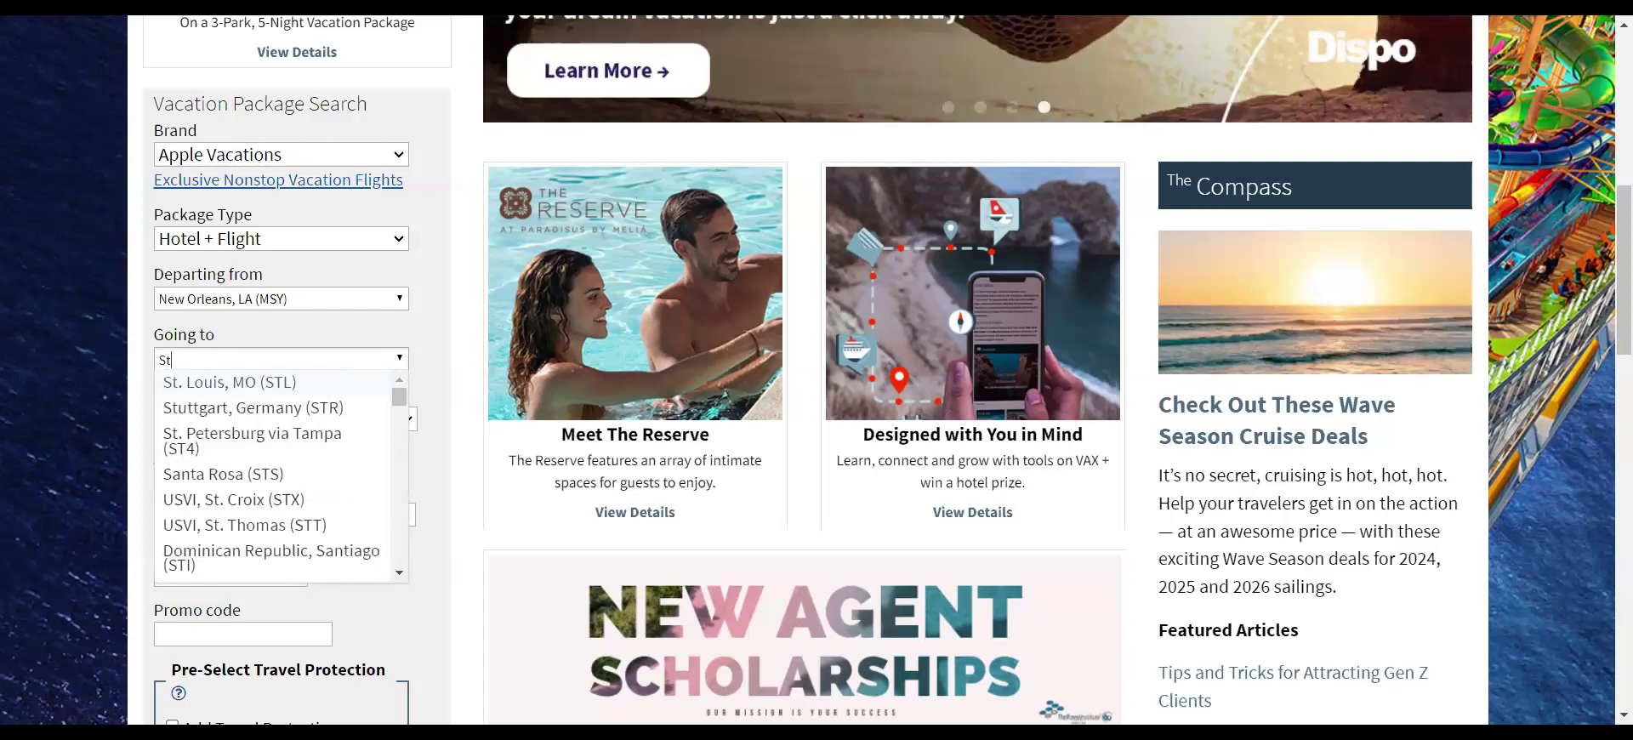
{"action": "type", "text": ".L"}
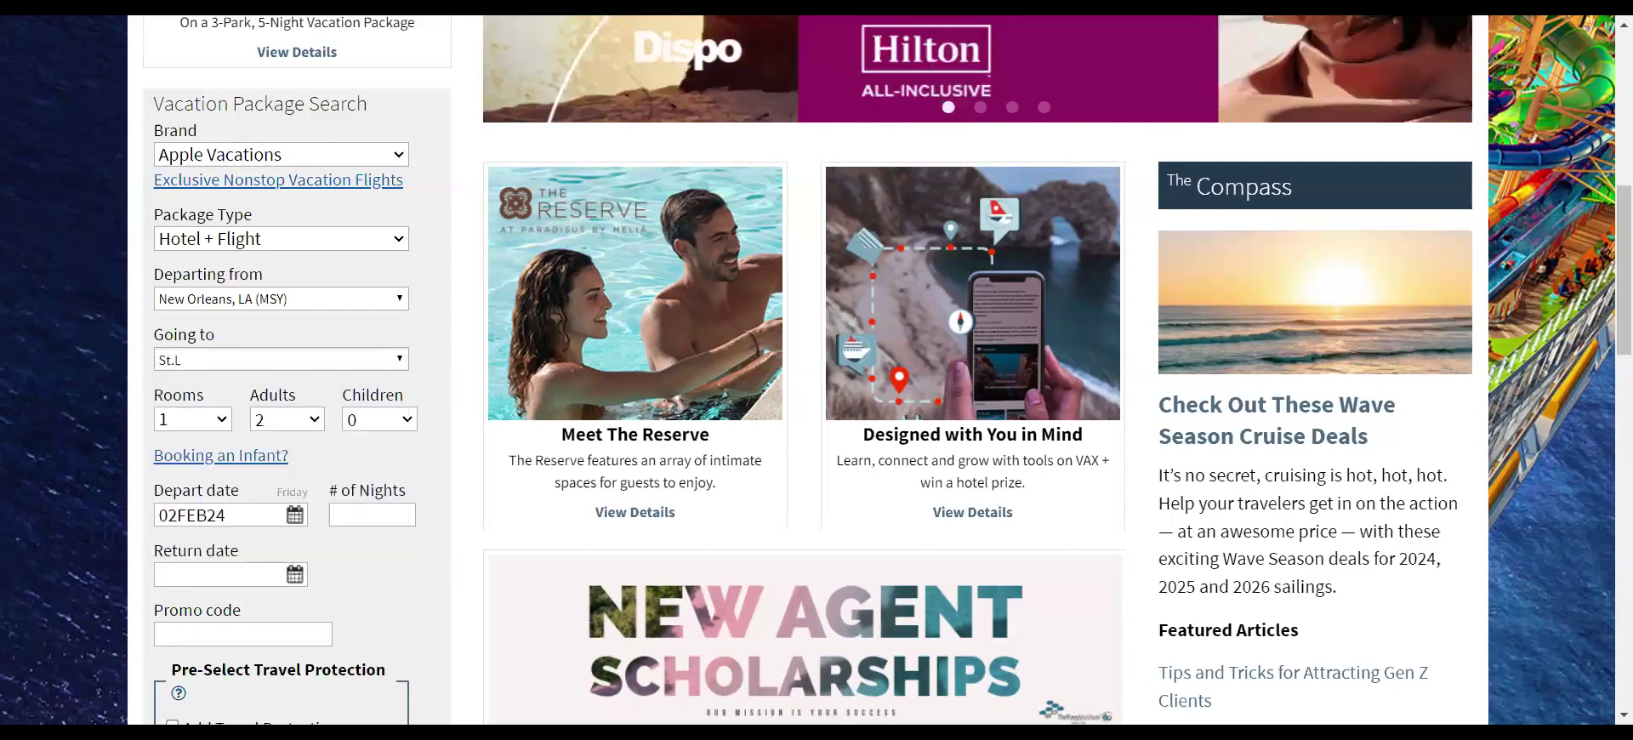
{"action": "key", "text": "BackSpace"}
{"action": "type", "text": "Lu"}
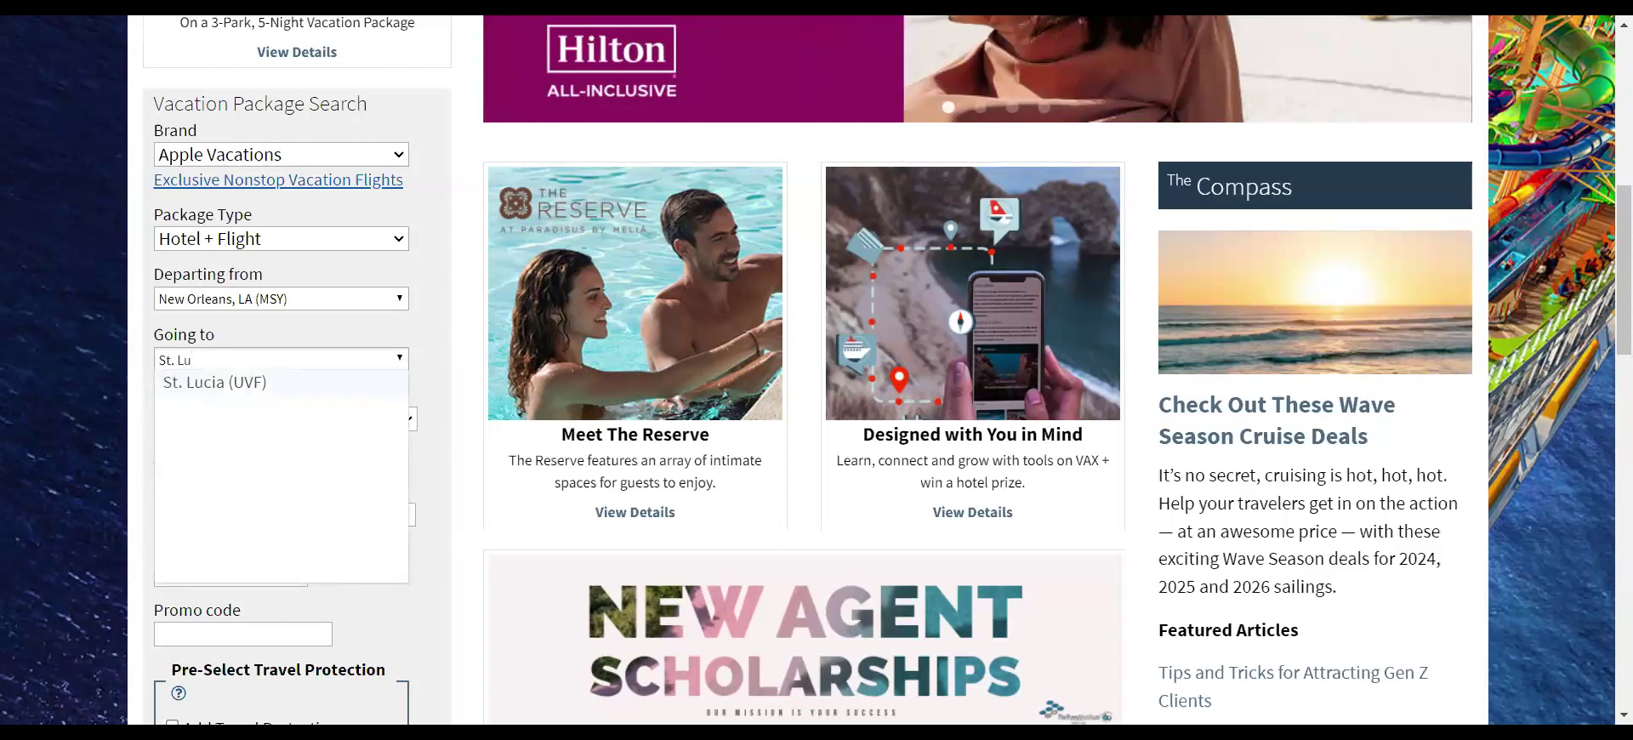
{"action": "left_click", "coordinate": [268, 385]}
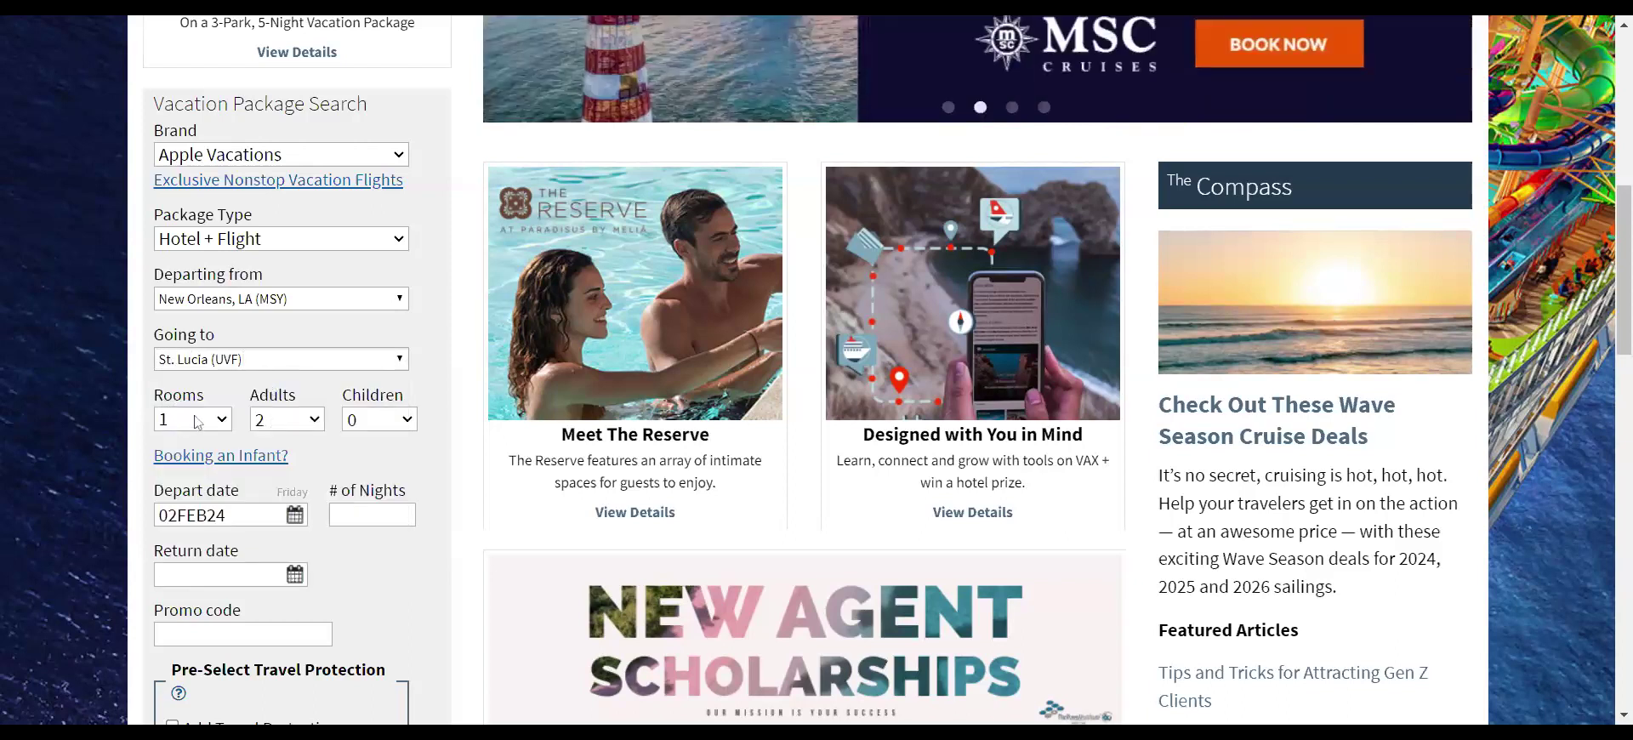
{"action": "left_click", "coordinate": [299, 518]}
- Set the departure date to April 11, 2024
{"action": "scroll", "coordinate": [304, 524], "scroll_direction": "down", "scroll_amount": 3}
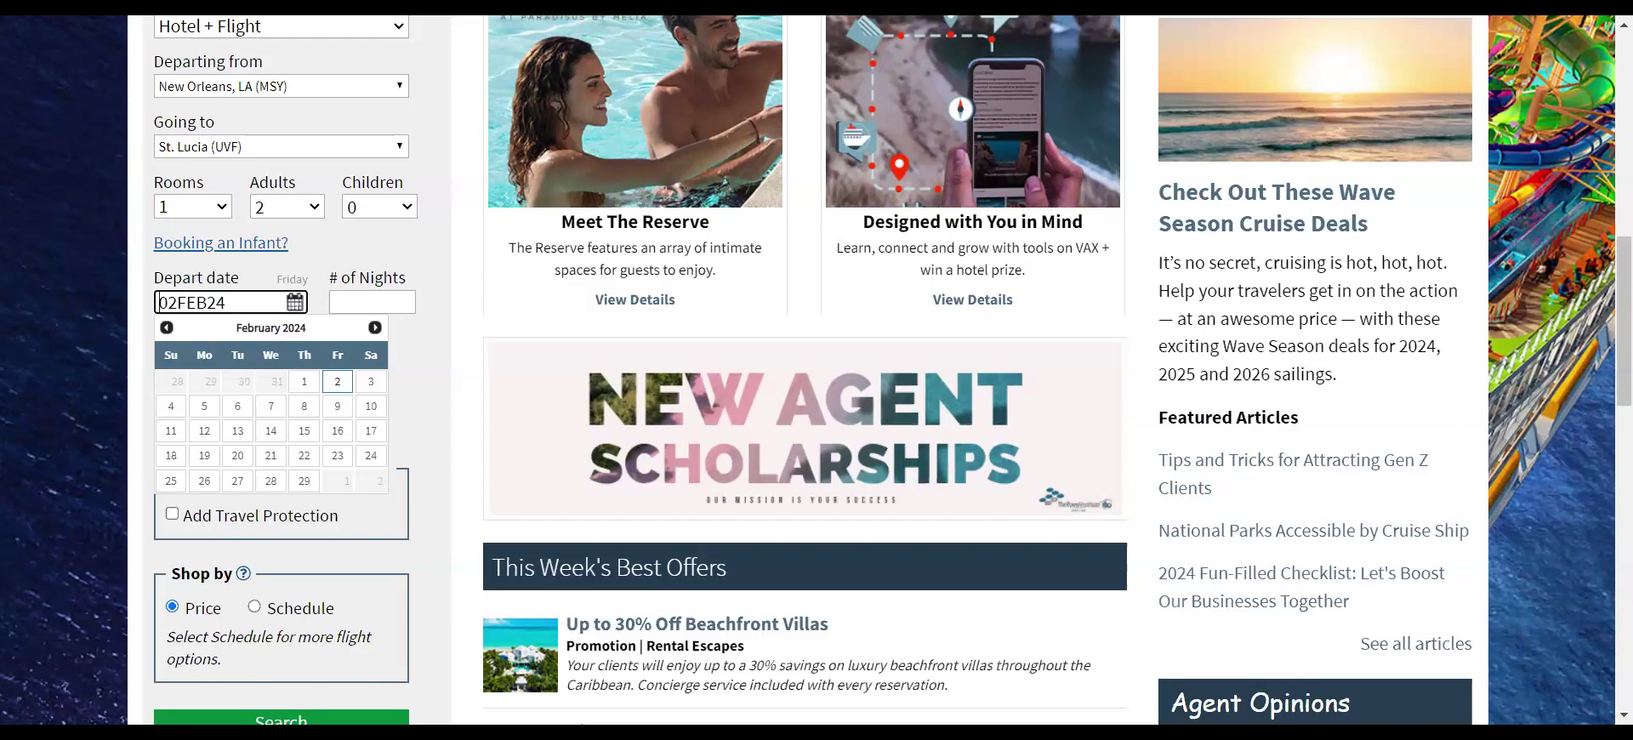
{"action": "left_click", "coordinate": [376, 328]}
{"action": "left_click", "coordinate": [376, 327]}
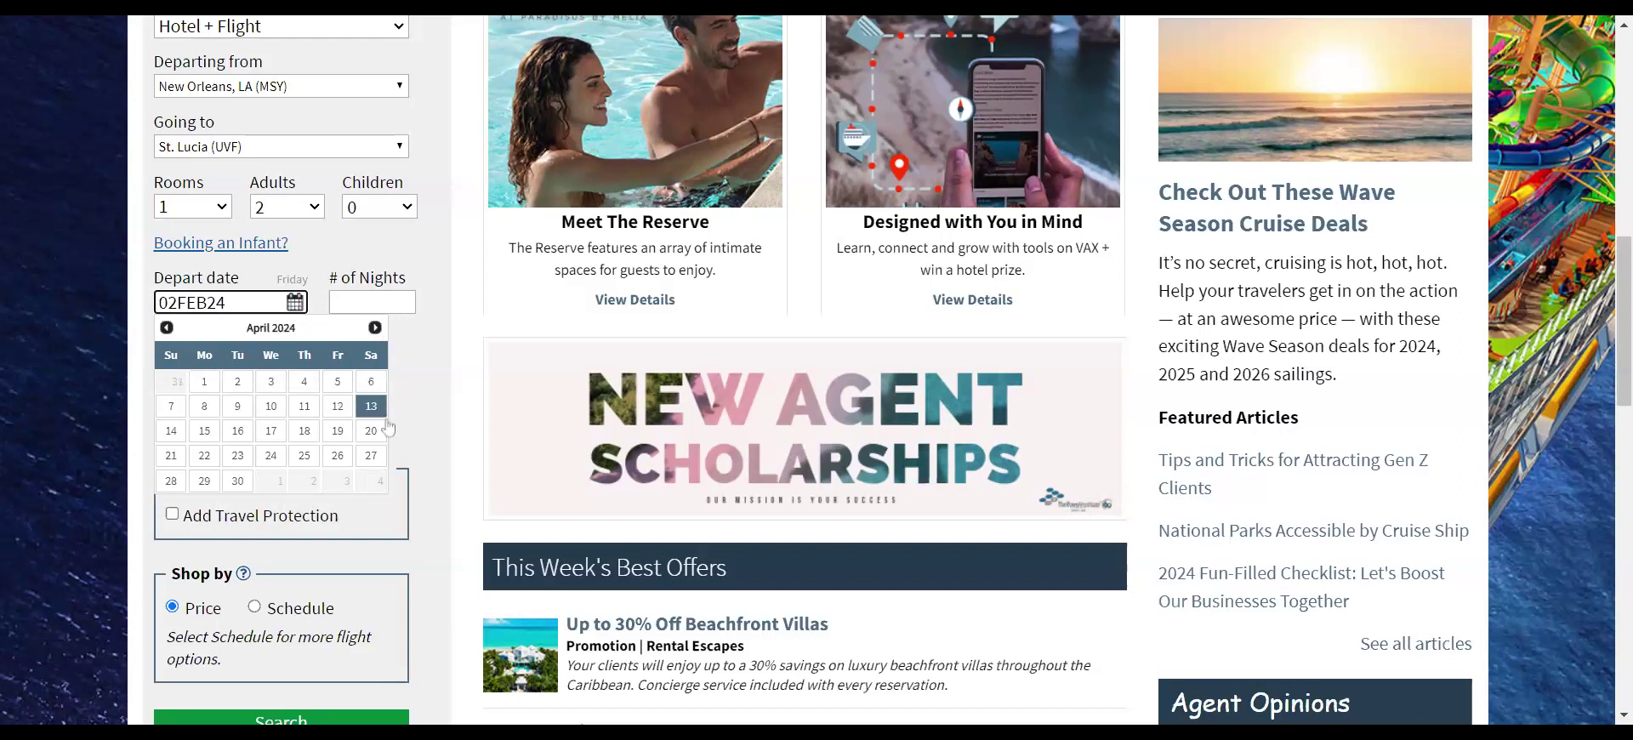
{"action": "left_click", "coordinate": [308, 409]}
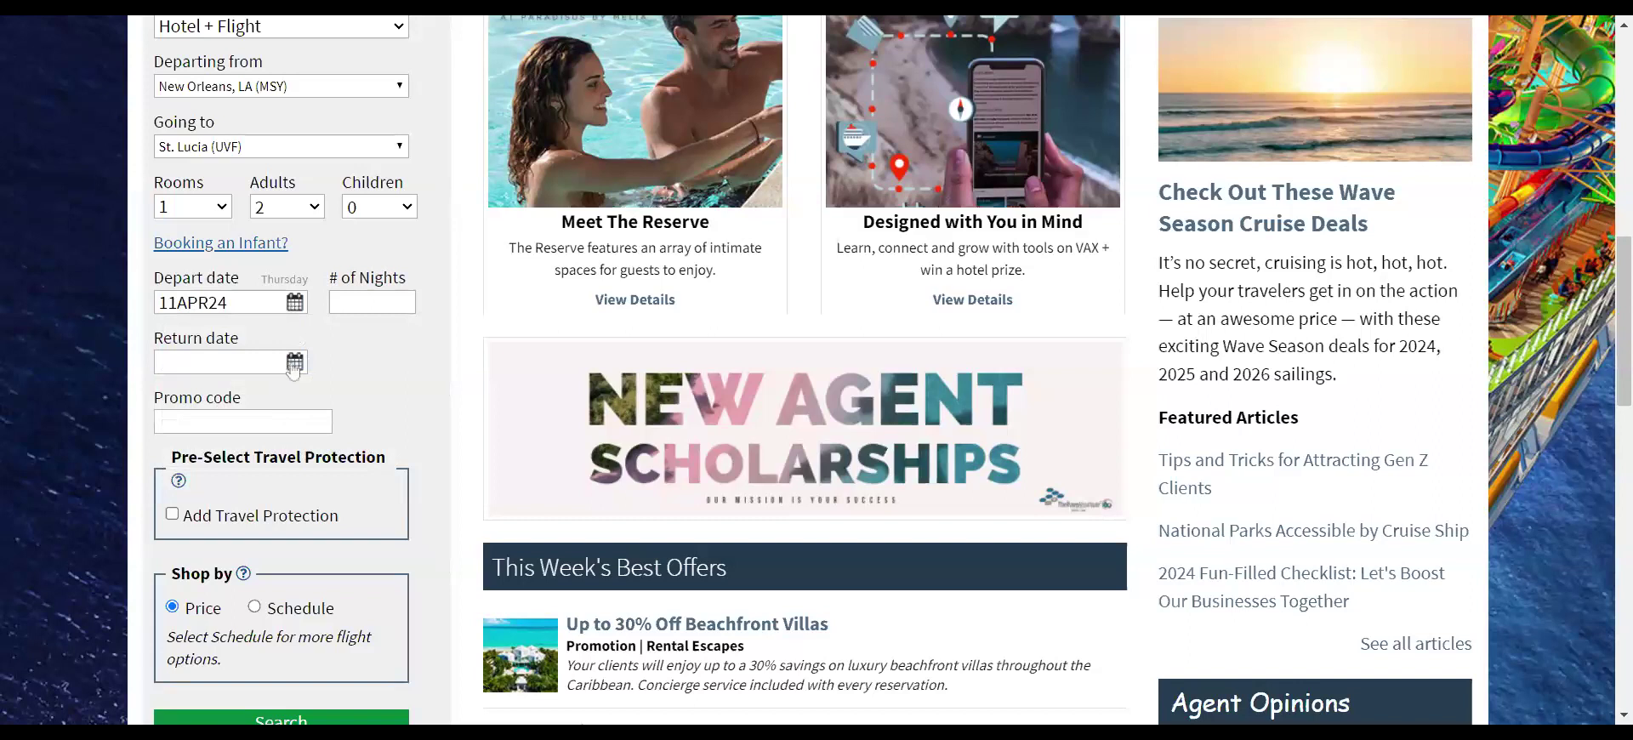
- Set the return date to April 16 for a 5-night stay
{"action": "left_click", "coordinate": [293, 366]}
{"action": "left_click", "coordinate": [205, 491]}
{"action": "left_click", "coordinate": [294, 364]}
{"action": "left_click", "coordinate": [237, 492]}
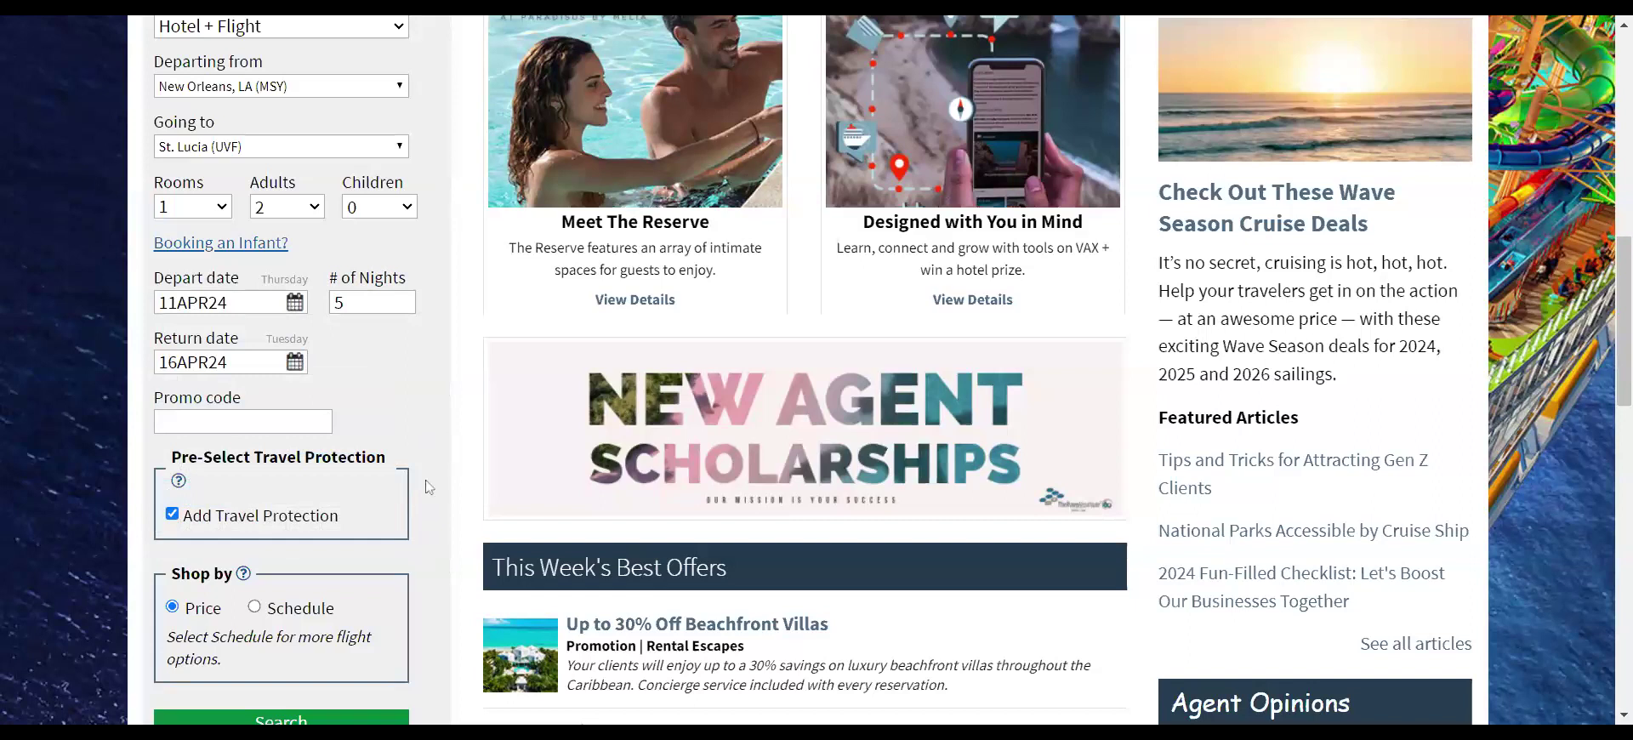
- Run the New Orleans to St. Lucia package search and scroll to the outbound flight results
{"action": "scroll", "coordinate": [425, 496], "scroll_direction": "down", "scroll_amount": 3}
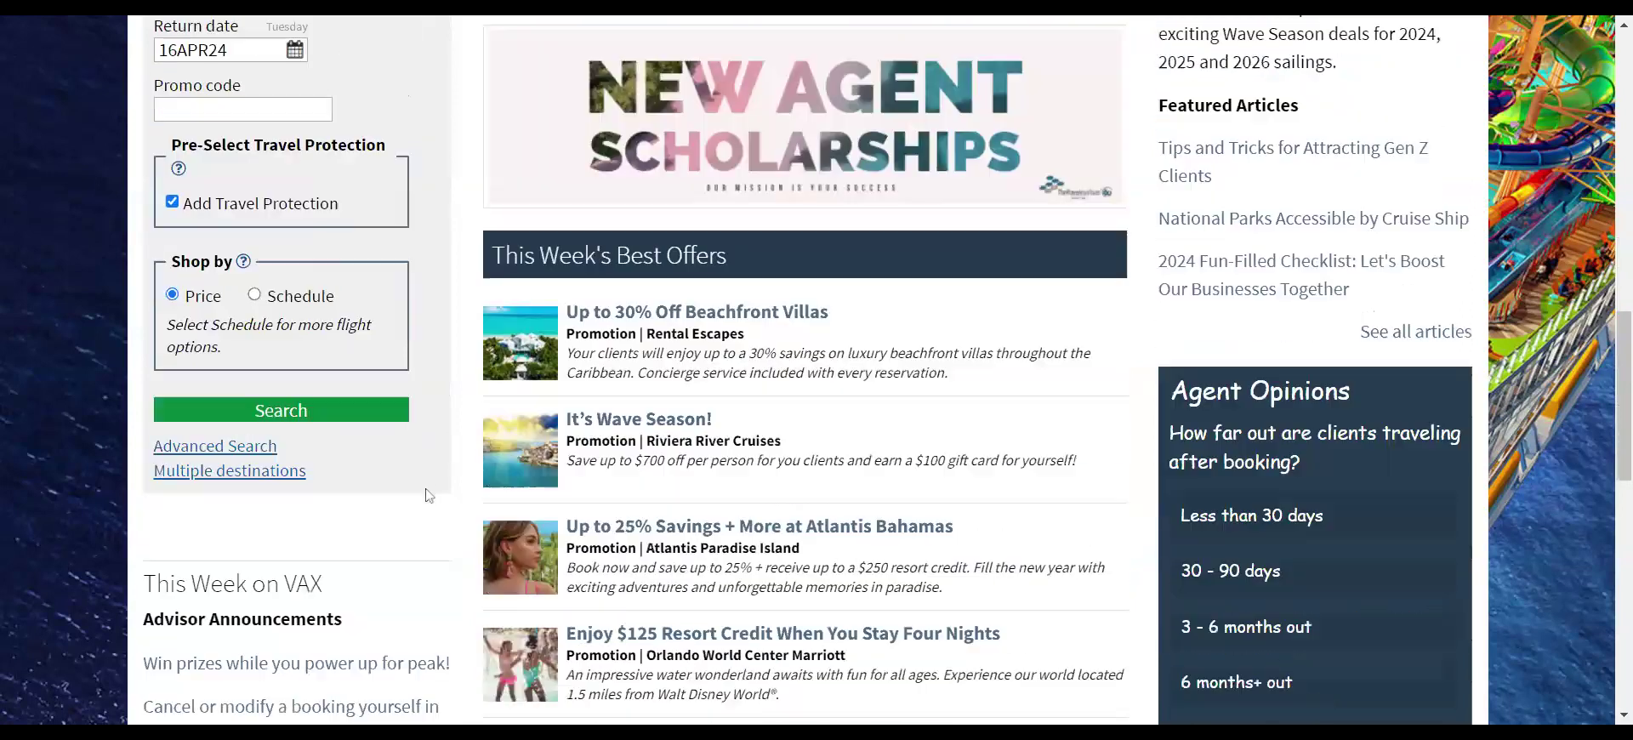
{"action": "left_click", "coordinate": [306, 407]}
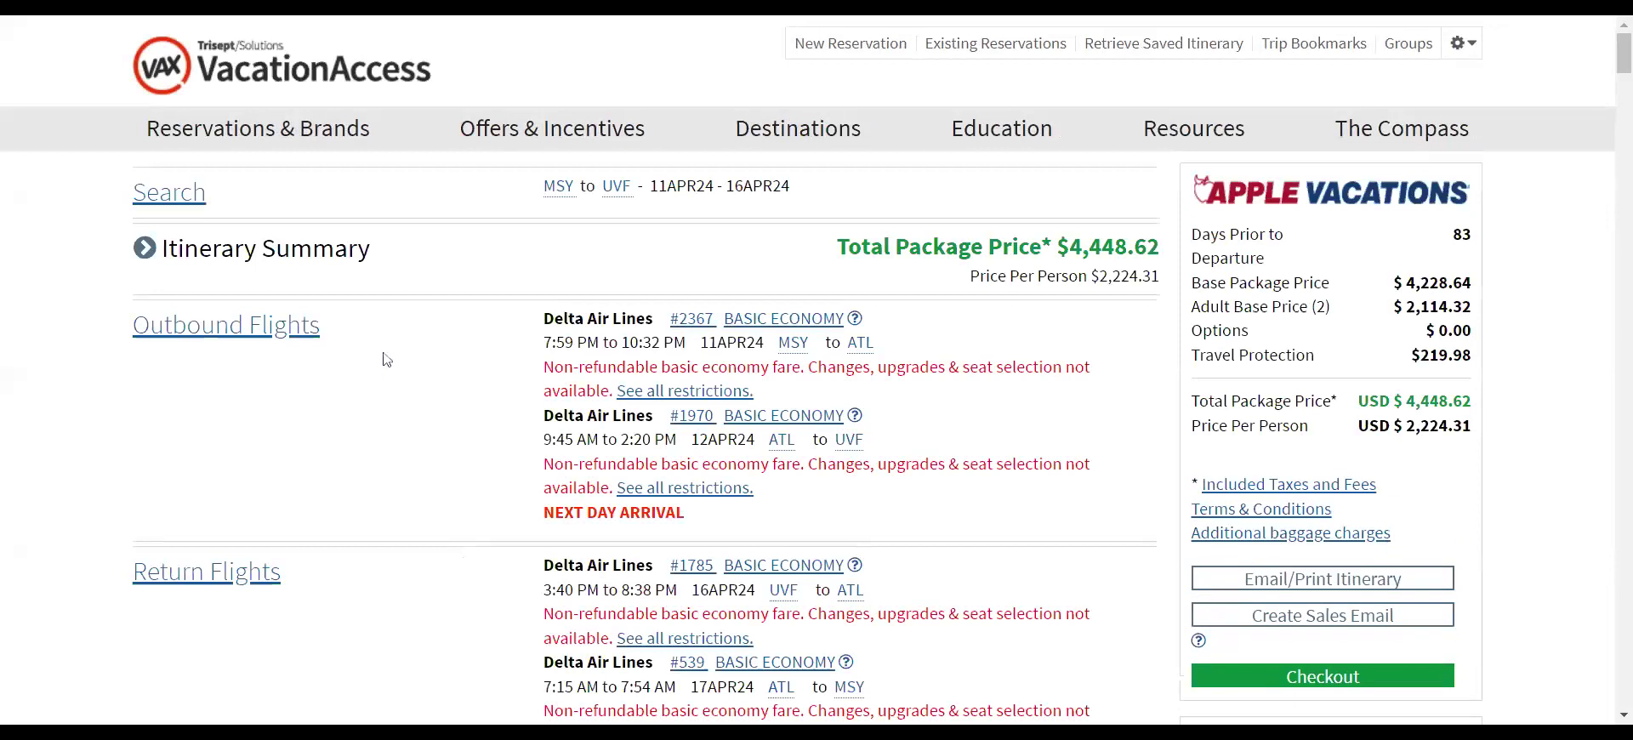
{"action": "scroll", "coordinate": [450, 353], "scroll_direction": "down", "scroll_amount": 3}
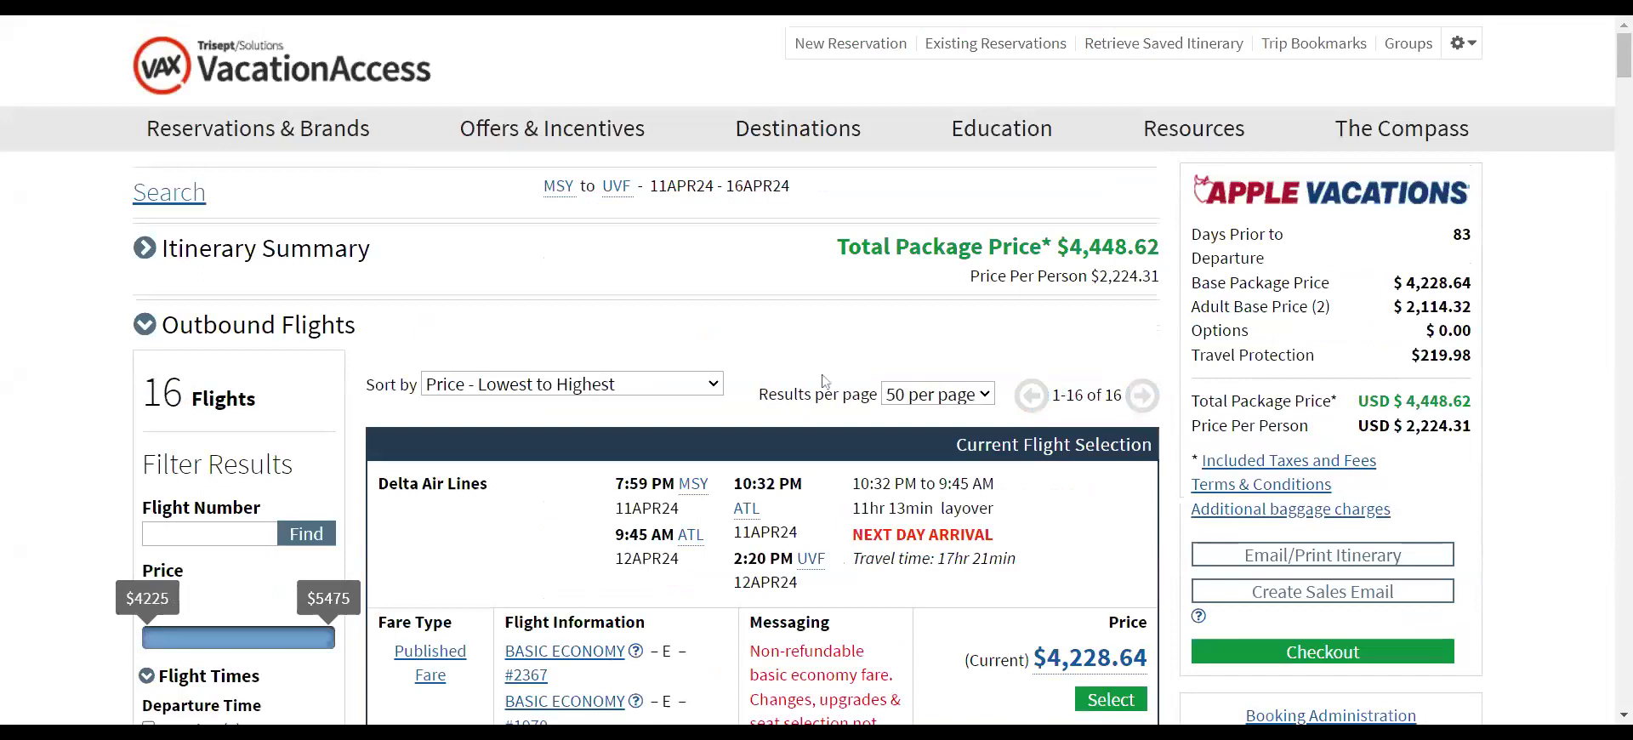
- Select the Delta 5:45 AM Main Cabin outbound fare, raising the total to $4,821.24
{"action": "scroll", "coordinate": [824, 381], "scroll_direction": "down", "scroll_amount": 7}
{"action": "scroll", "coordinate": [768, 318], "scroll_direction": "down", "scroll_amount": 5}
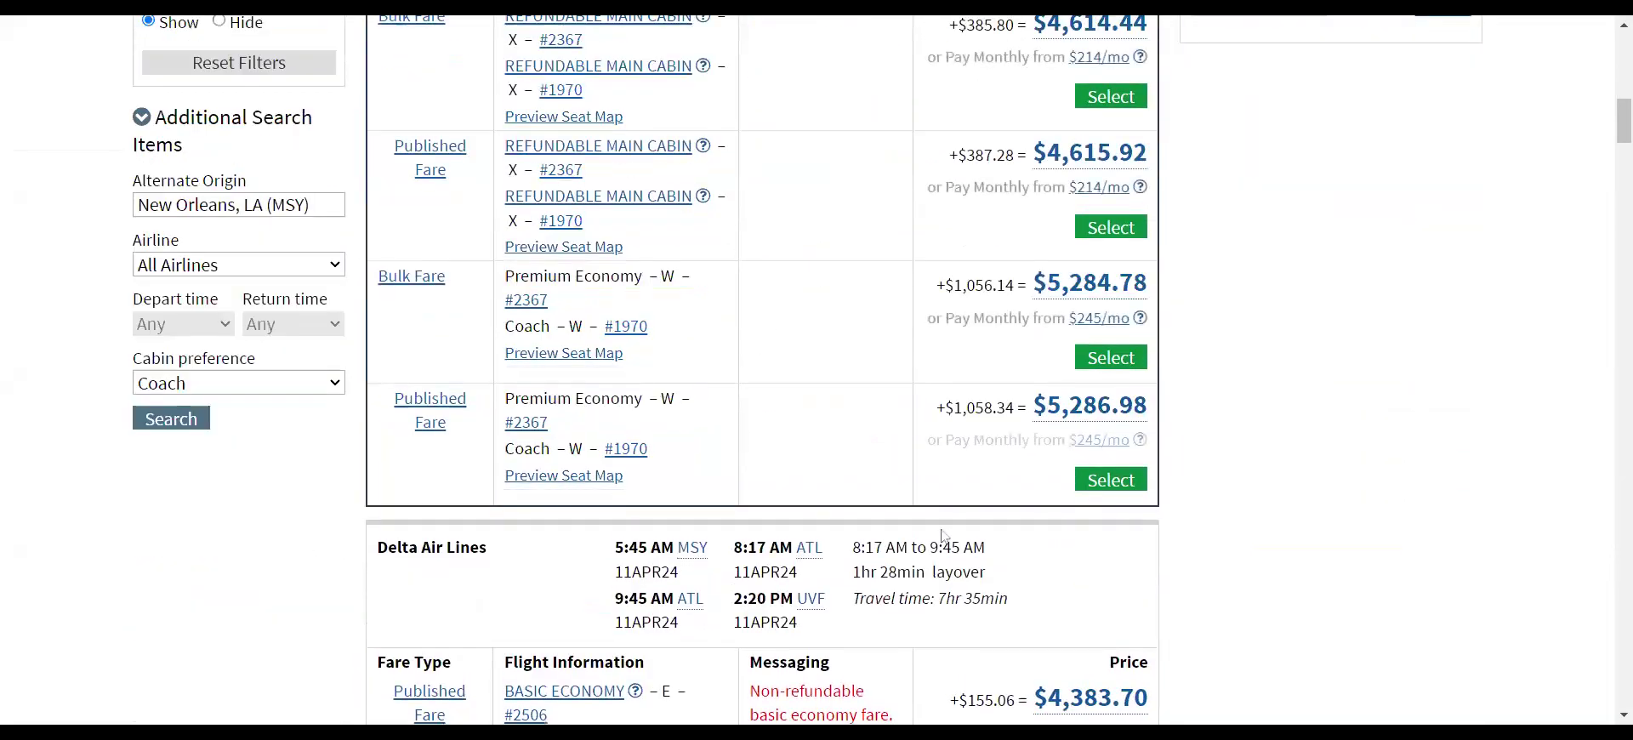
{"action": "scroll", "coordinate": [944, 535], "scroll_direction": "down", "scroll_amount": 3}
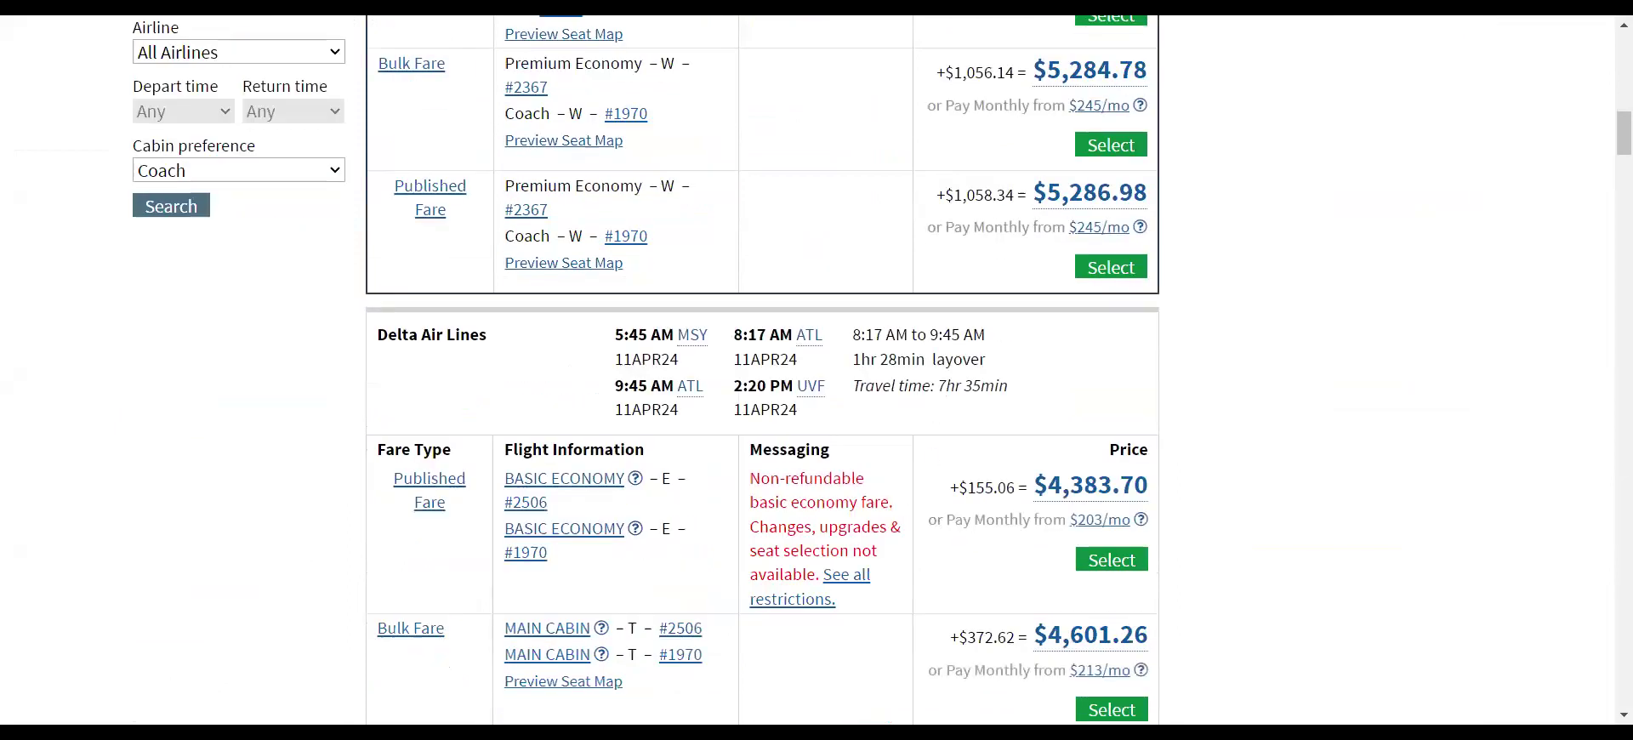
{"action": "scroll", "coordinate": [928, 391], "scroll_direction": "down", "scroll_amount": 6}
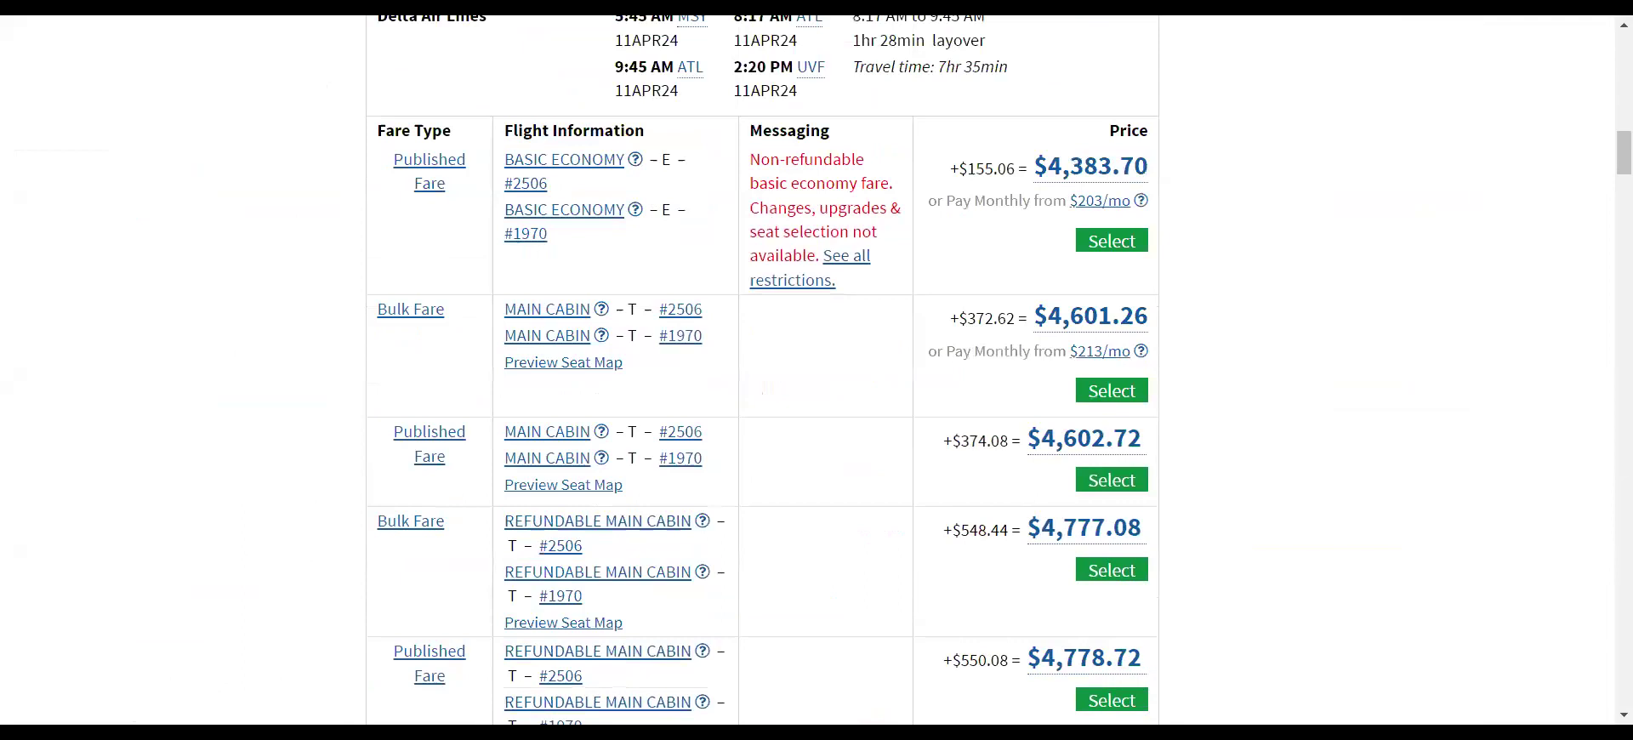
{"action": "scroll", "coordinate": [928, 390], "scroll_direction": "down", "scroll_amount": 7}
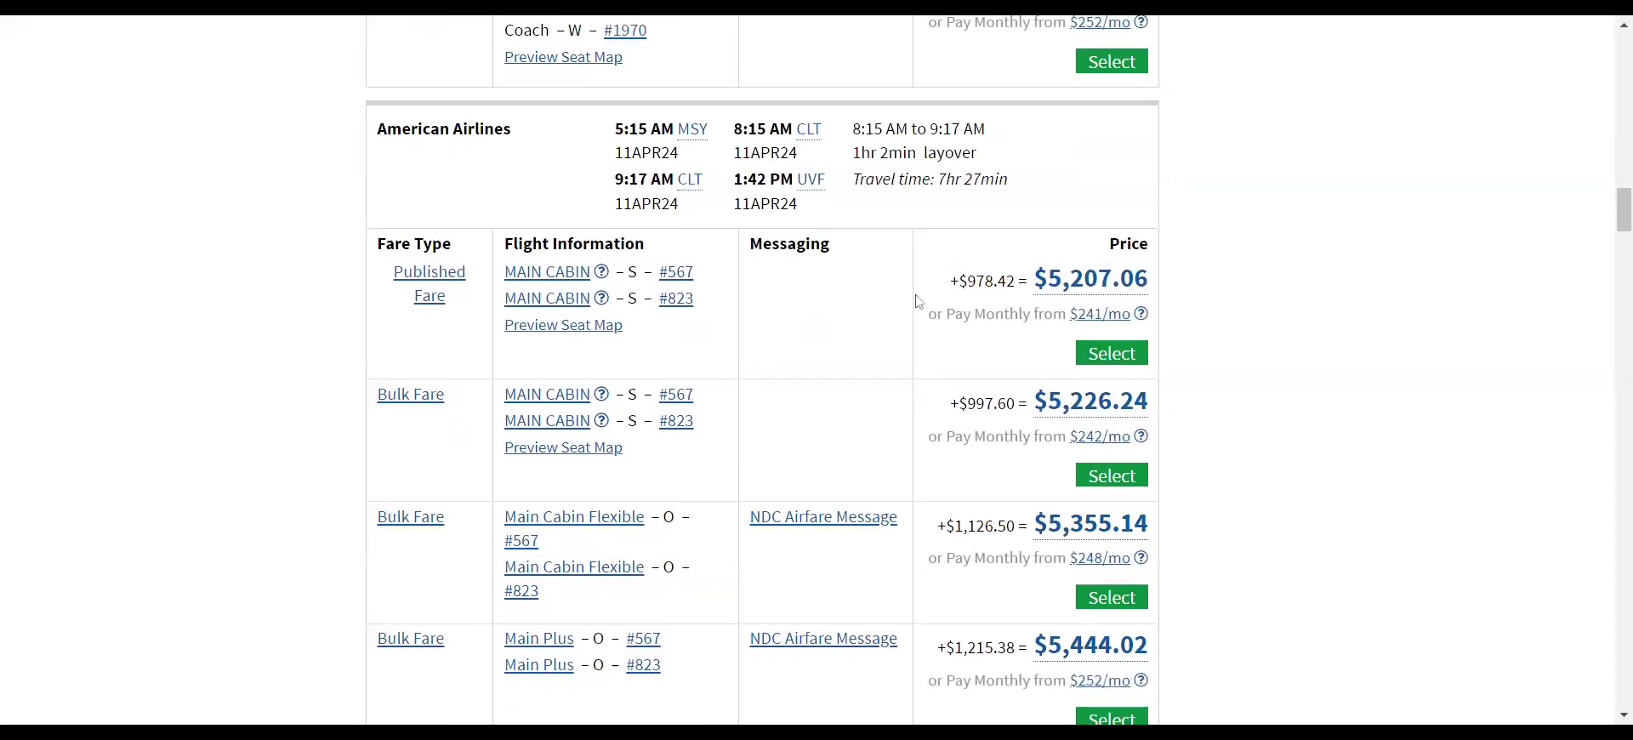
{"action": "scroll", "coordinate": [917, 301], "scroll_direction": "down", "scroll_amount": 6}
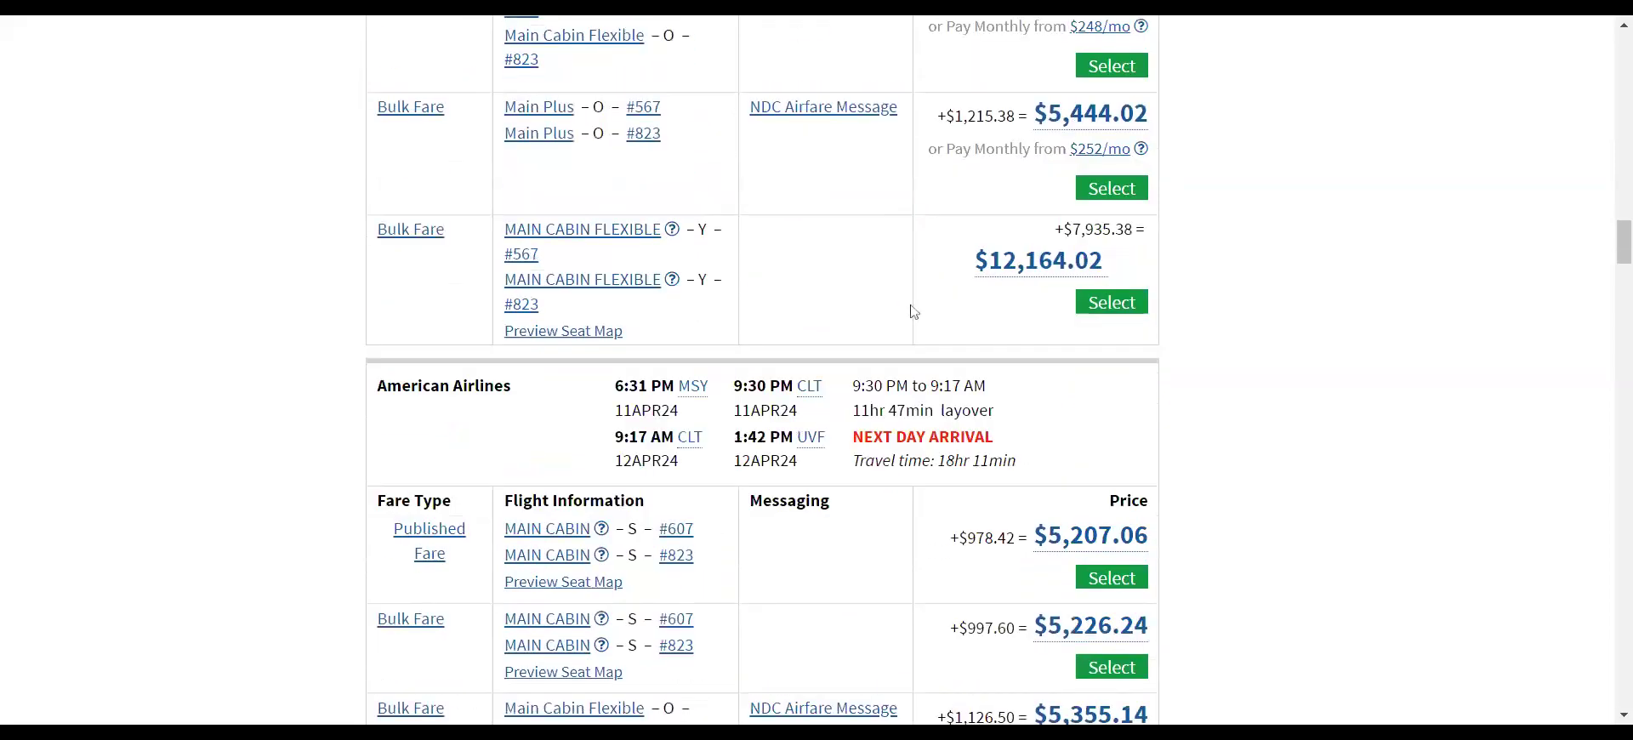
{"action": "scroll", "coordinate": [914, 311], "scroll_direction": "up", "scroll_amount": 9}
{"action": "scroll", "coordinate": [913, 311], "scroll_direction": "up", "scroll_amount": 11}
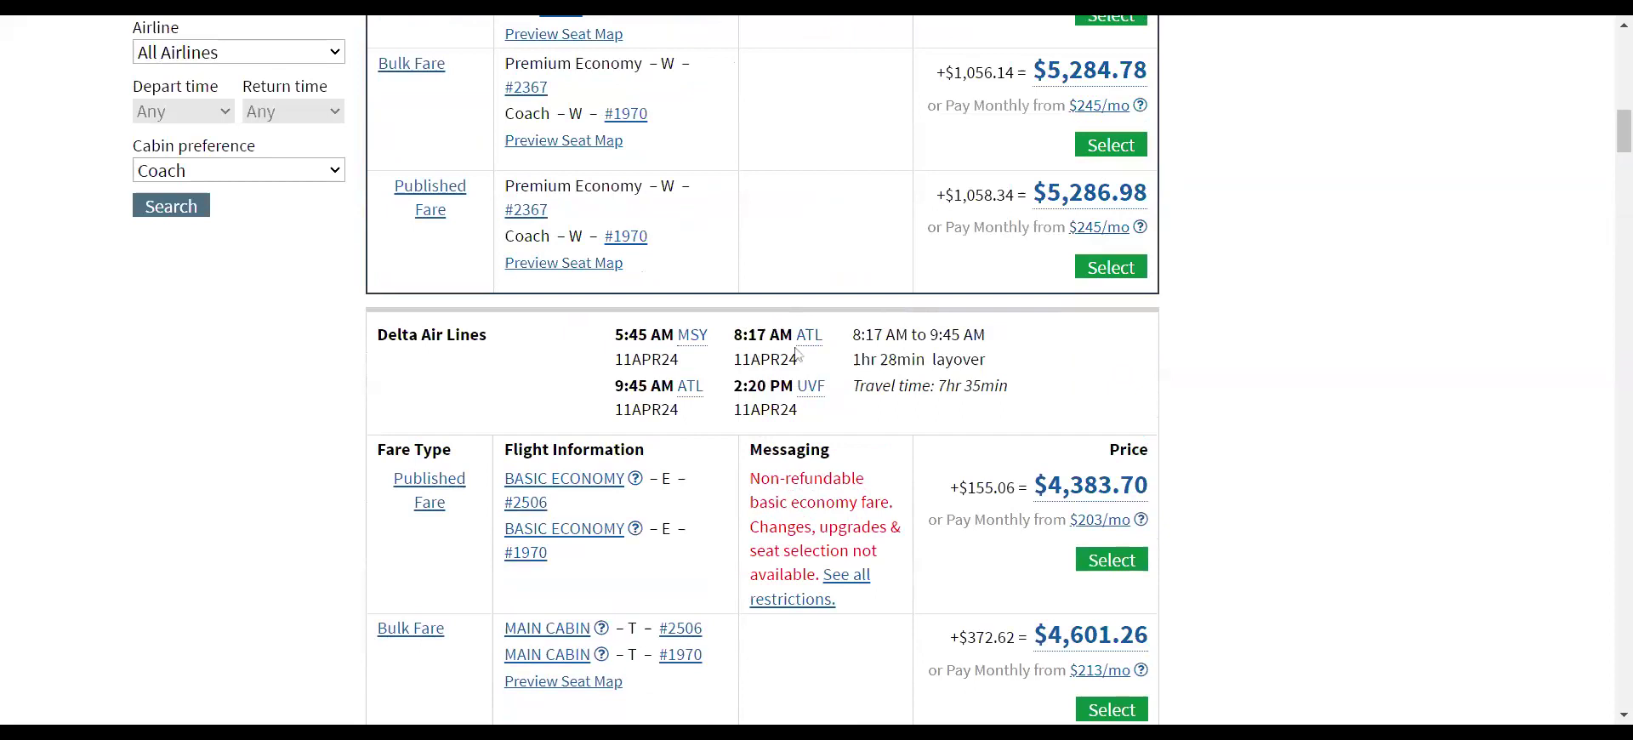
{"action": "scroll", "coordinate": [919, 417], "scroll_direction": "down", "scroll_amount": 3}
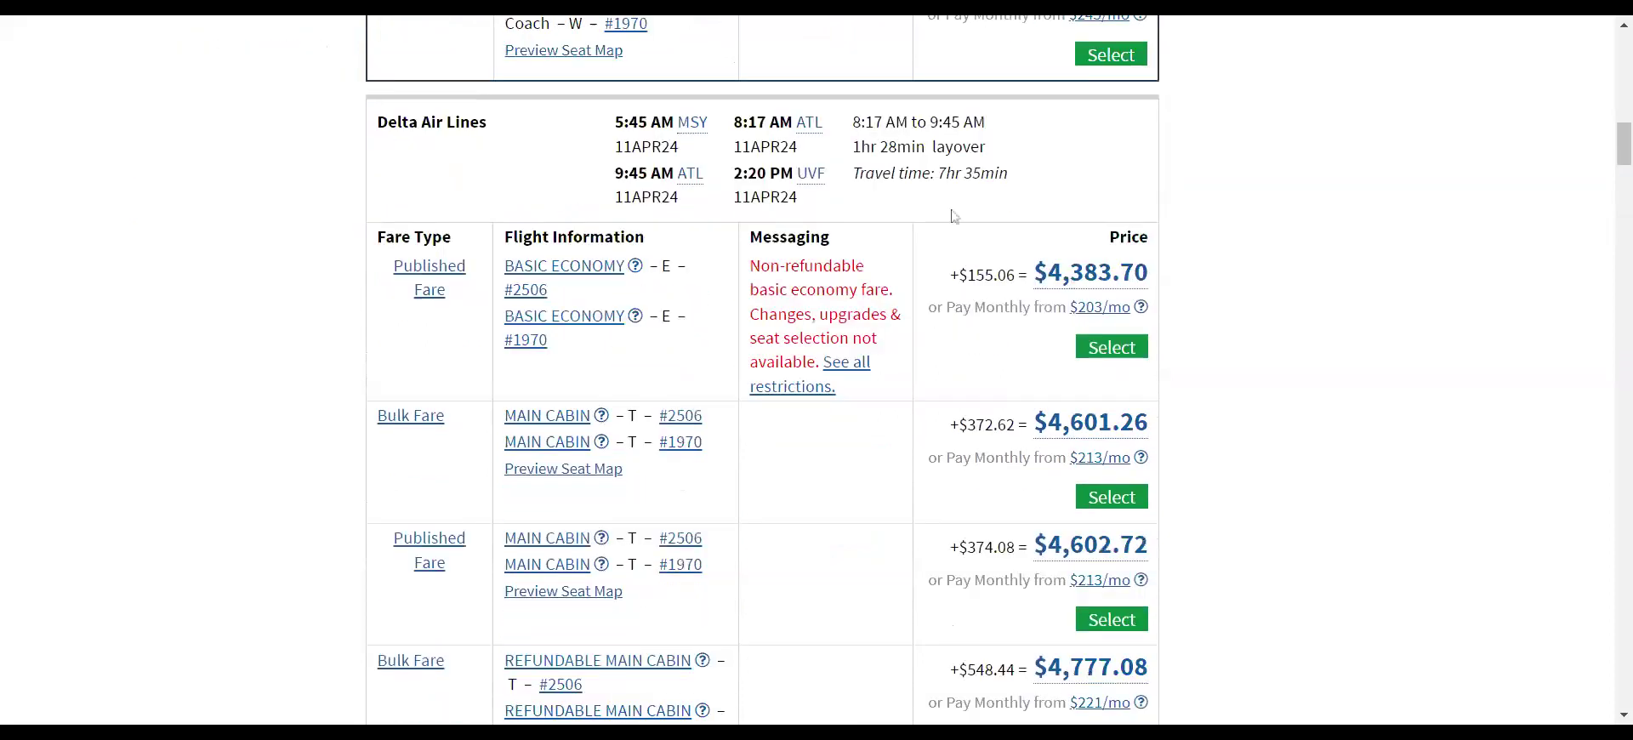
{"action": "scroll", "coordinate": [896, 467], "scroll_direction": "up", "scroll_amount": 15}
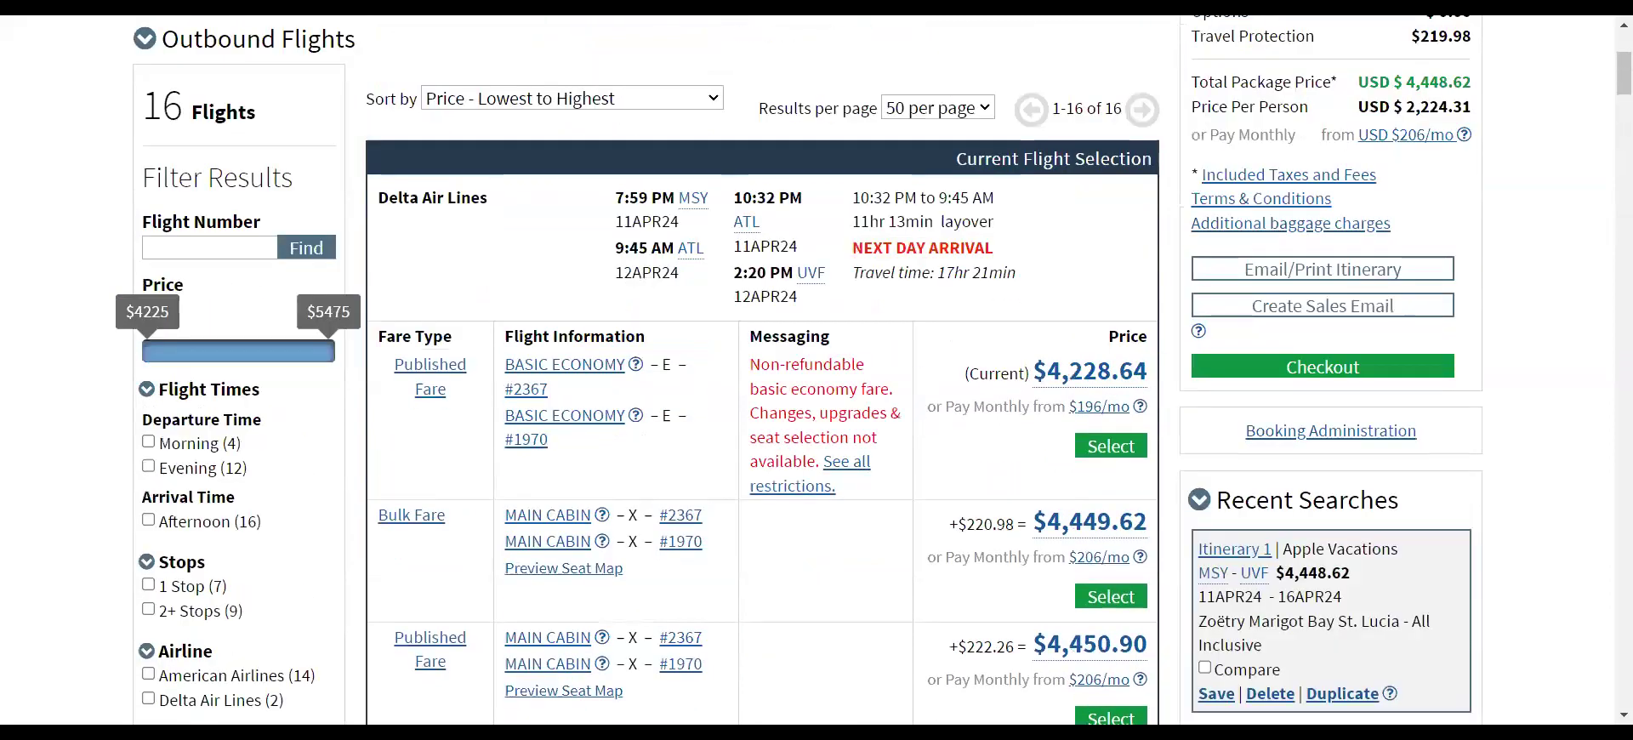
{"action": "scroll", "coordinate": [800, 624], "scroll_direction": "down", "scroll_amount": 10}
{"action": "scroll", "coordinate": [800, 624], "scroll_direction": "up", "scroll_amount": 3}
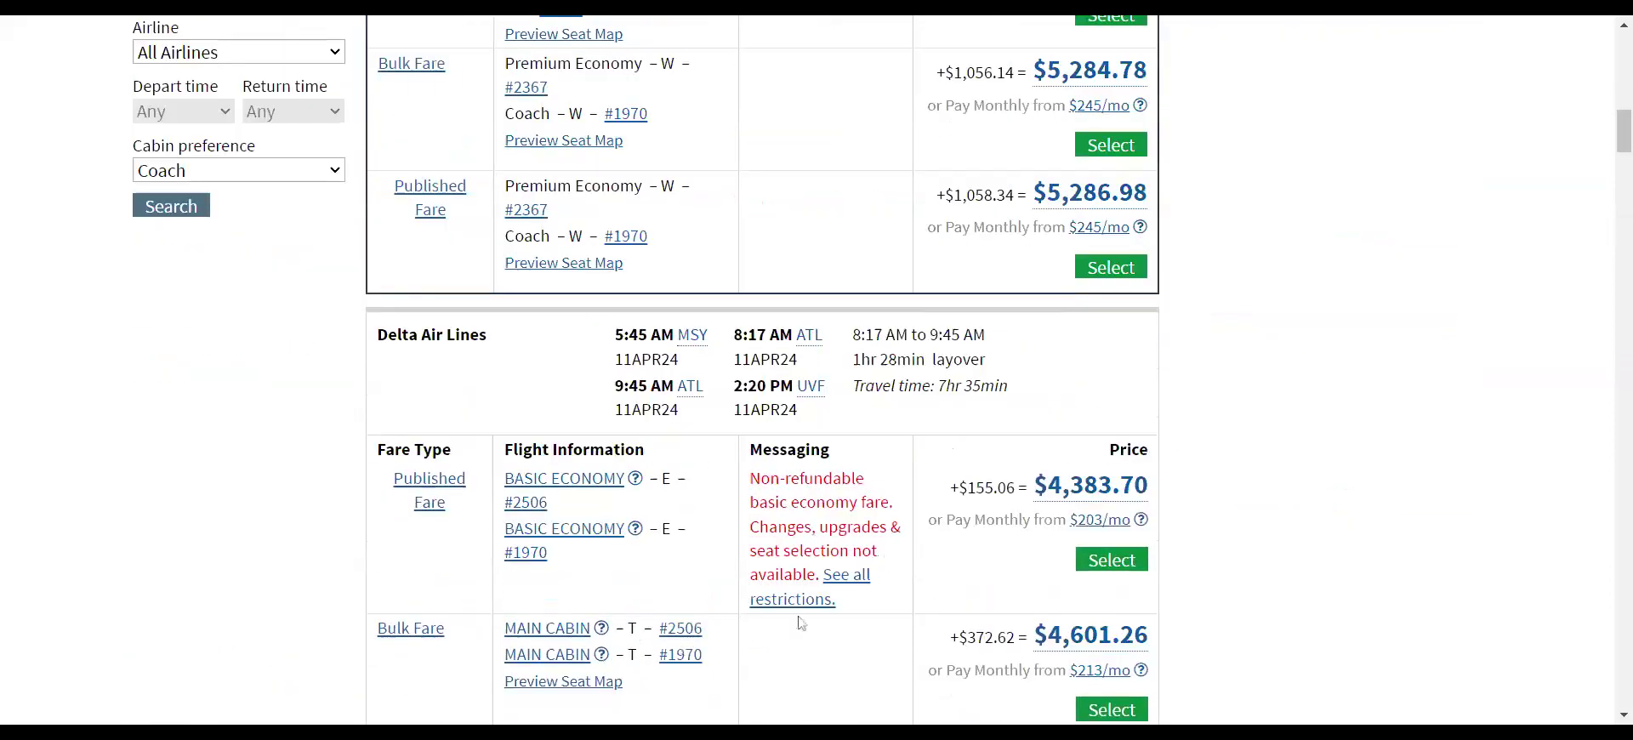
{"action": "scroll", "coordinate": [800, 624], "scroll_direction": "down", "scroll_amount": 3}
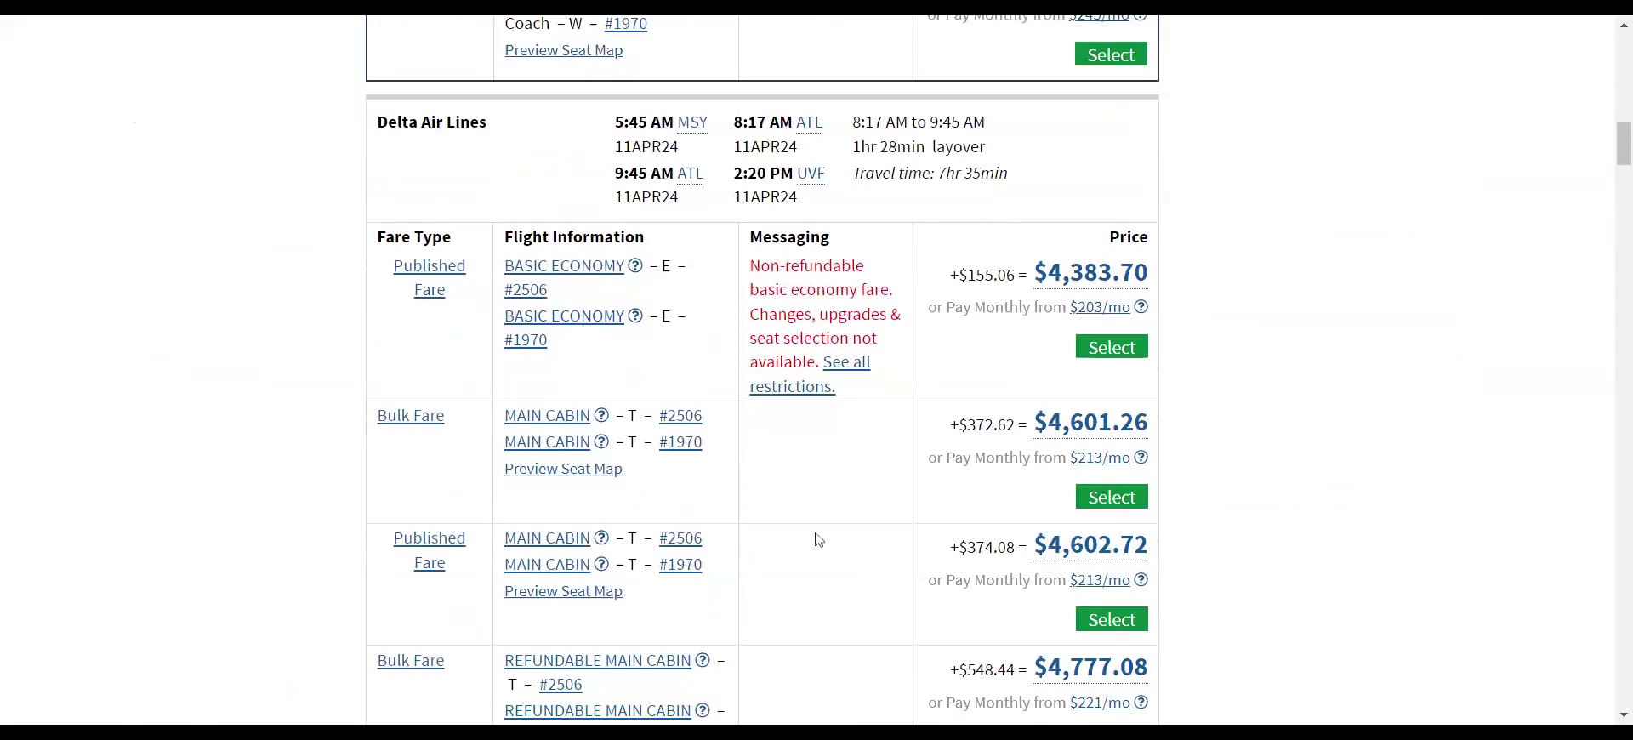
{"action": "left_click", "coordinate": [1110, 498]}
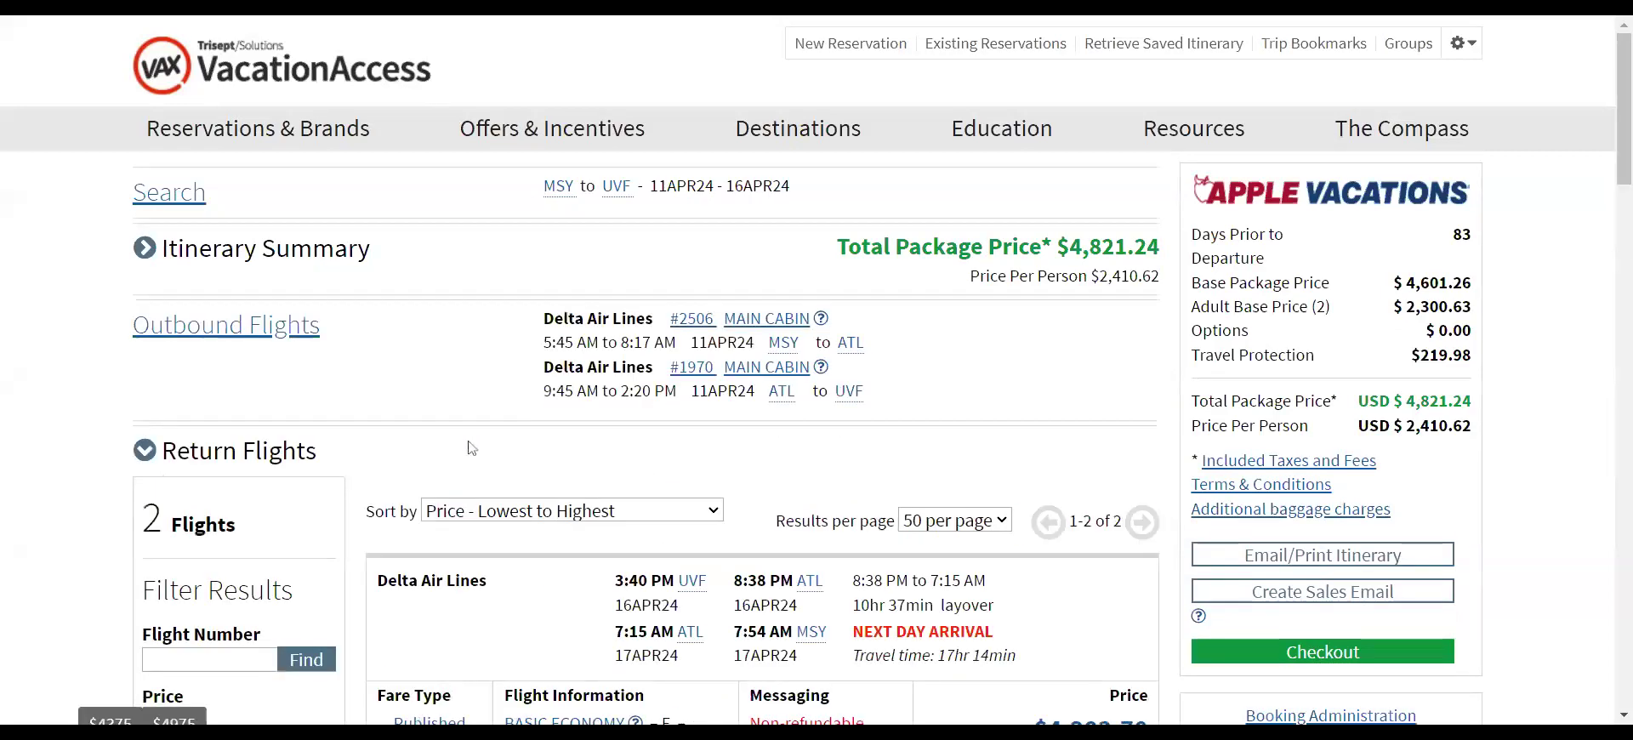
- Select the Delta 3:40 PM Main Cabin return fare, making the total $5,183.88
{"action": "scroll", "coordinate": [472, 448], "scroll_direction": "down", "scroll_amount": 15}
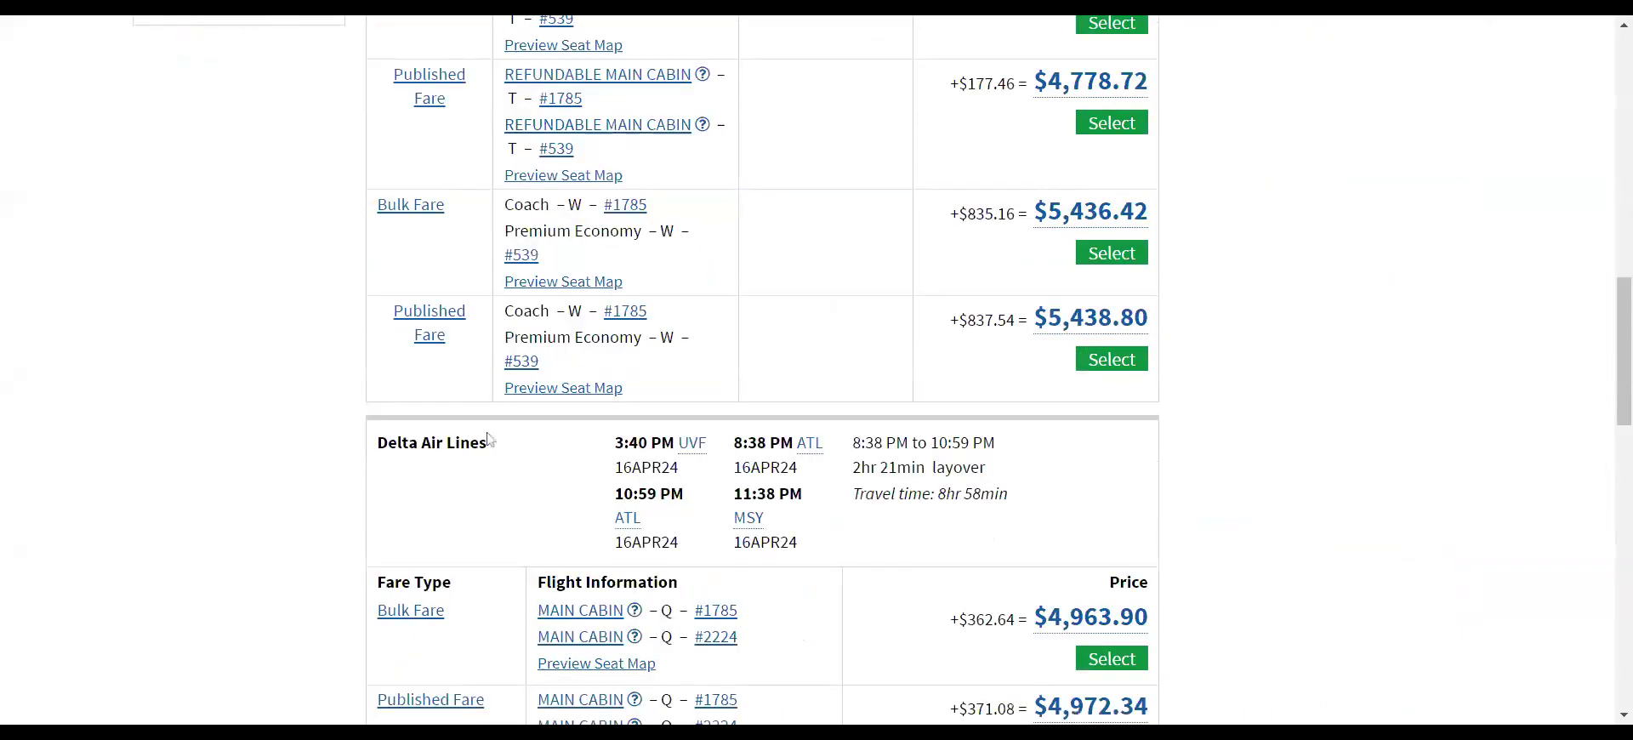
{"action": "scroll", "coordinate": [1020, 529], "scroll_direction": "down", "scroll_amount": 3}
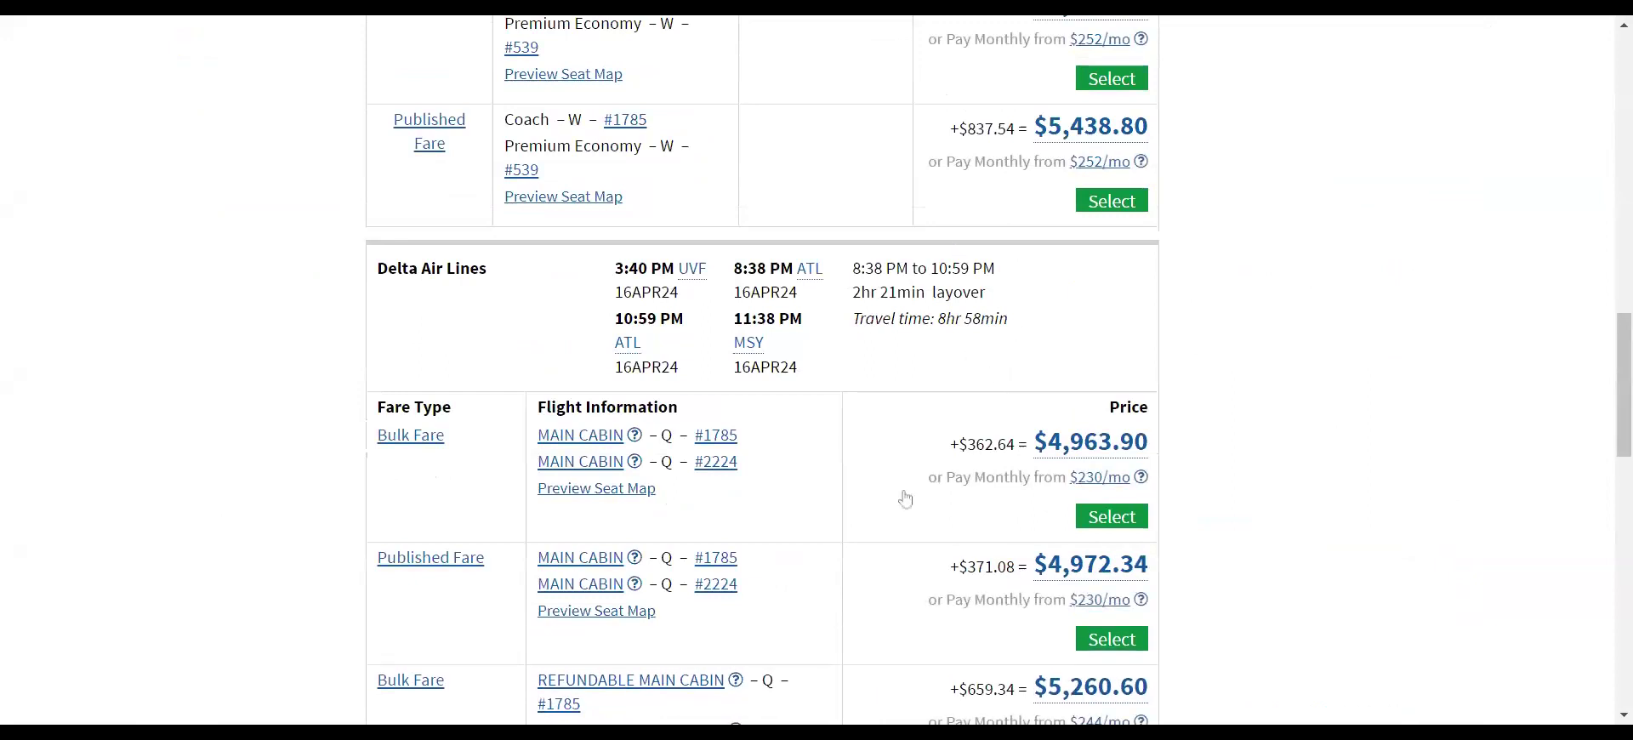
{"action": "left_click", "coordinate": [1103, 521]}
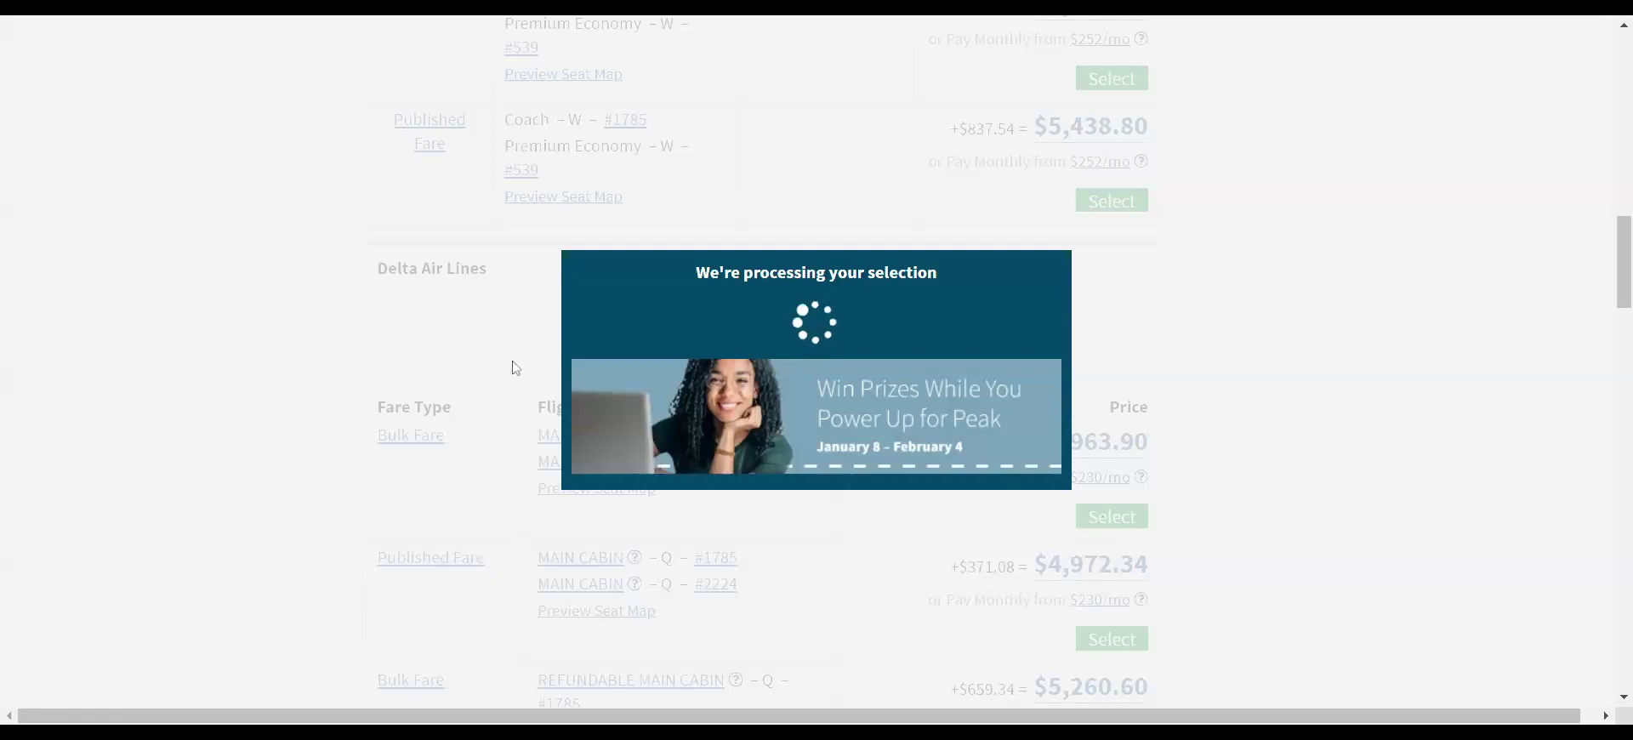
{"action": "scroll", "coordinate": [481, 314], "scroll_direction": "down", "scroll_amount": 3}
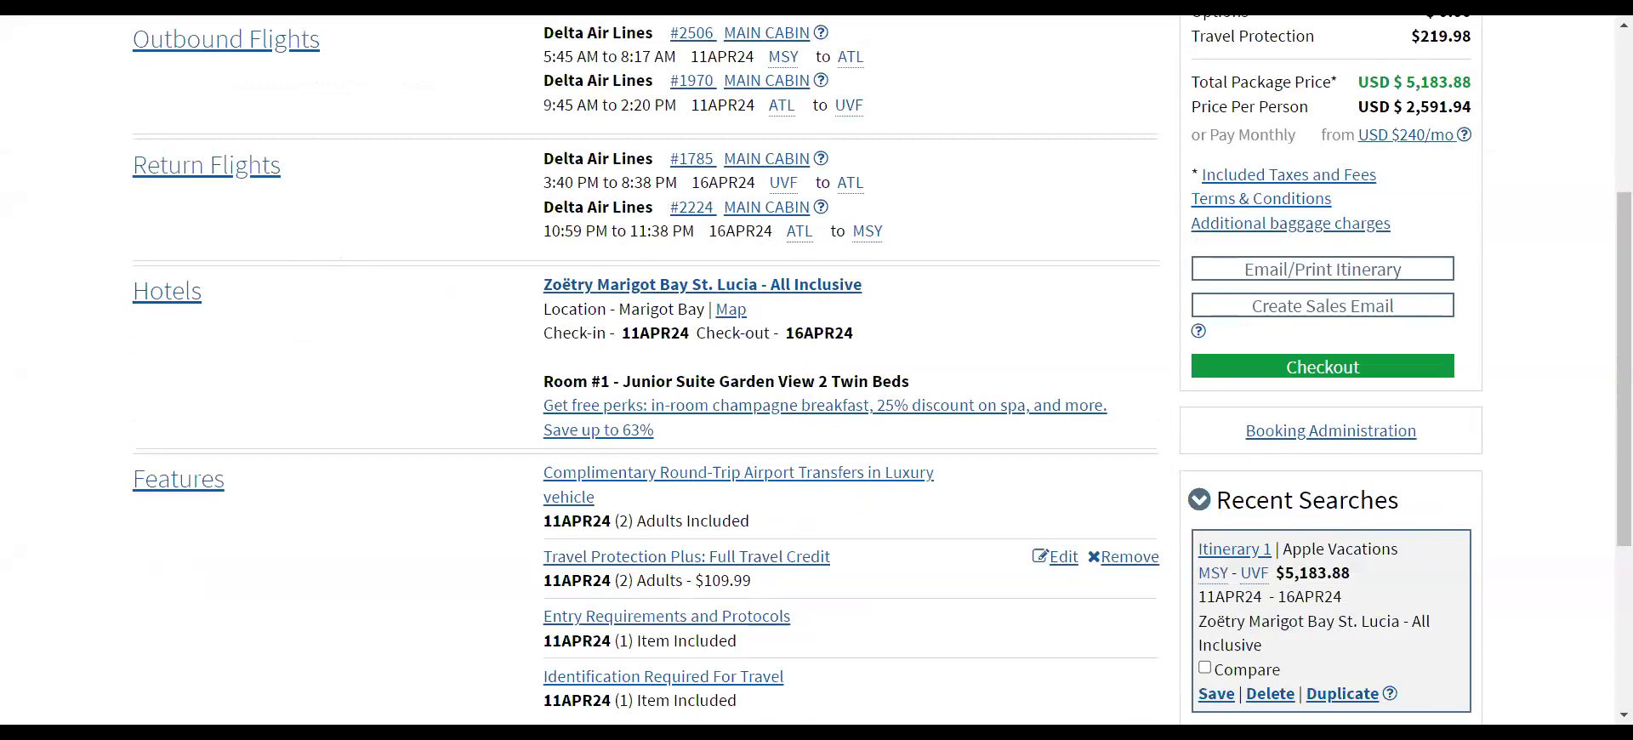
- Filter hotels to All-Inclusive only, with Adults Only left unchecked, and rerun the hotel search
{"action": "scroll", "coordinate": [437, 373], "scroll_direction": "down", "scroll_amount": 1}
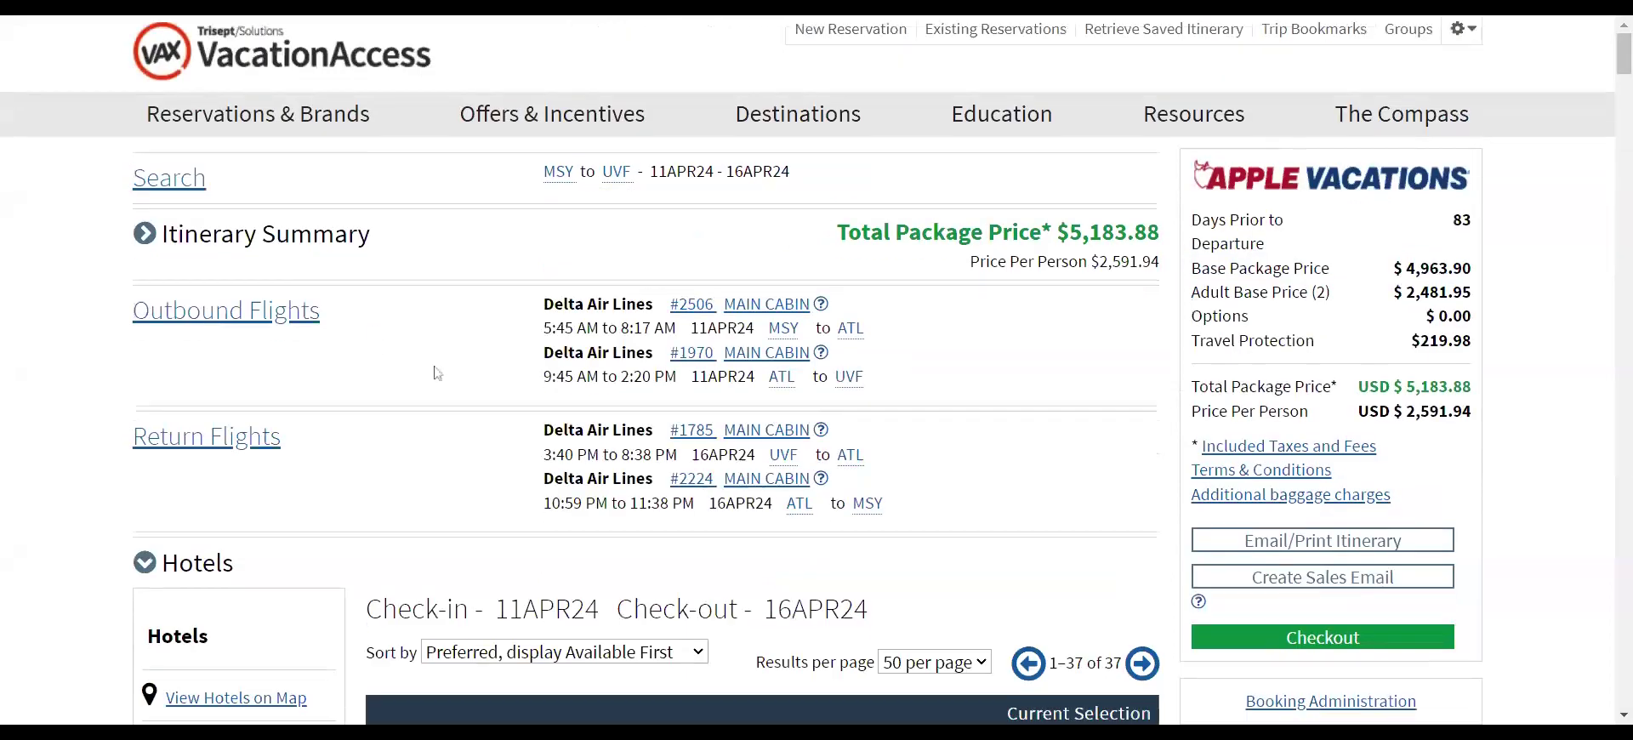
{"action": "scroll", "coordinate": [437, 373], "scroll_direction": "down", "scroll_amount": 10}
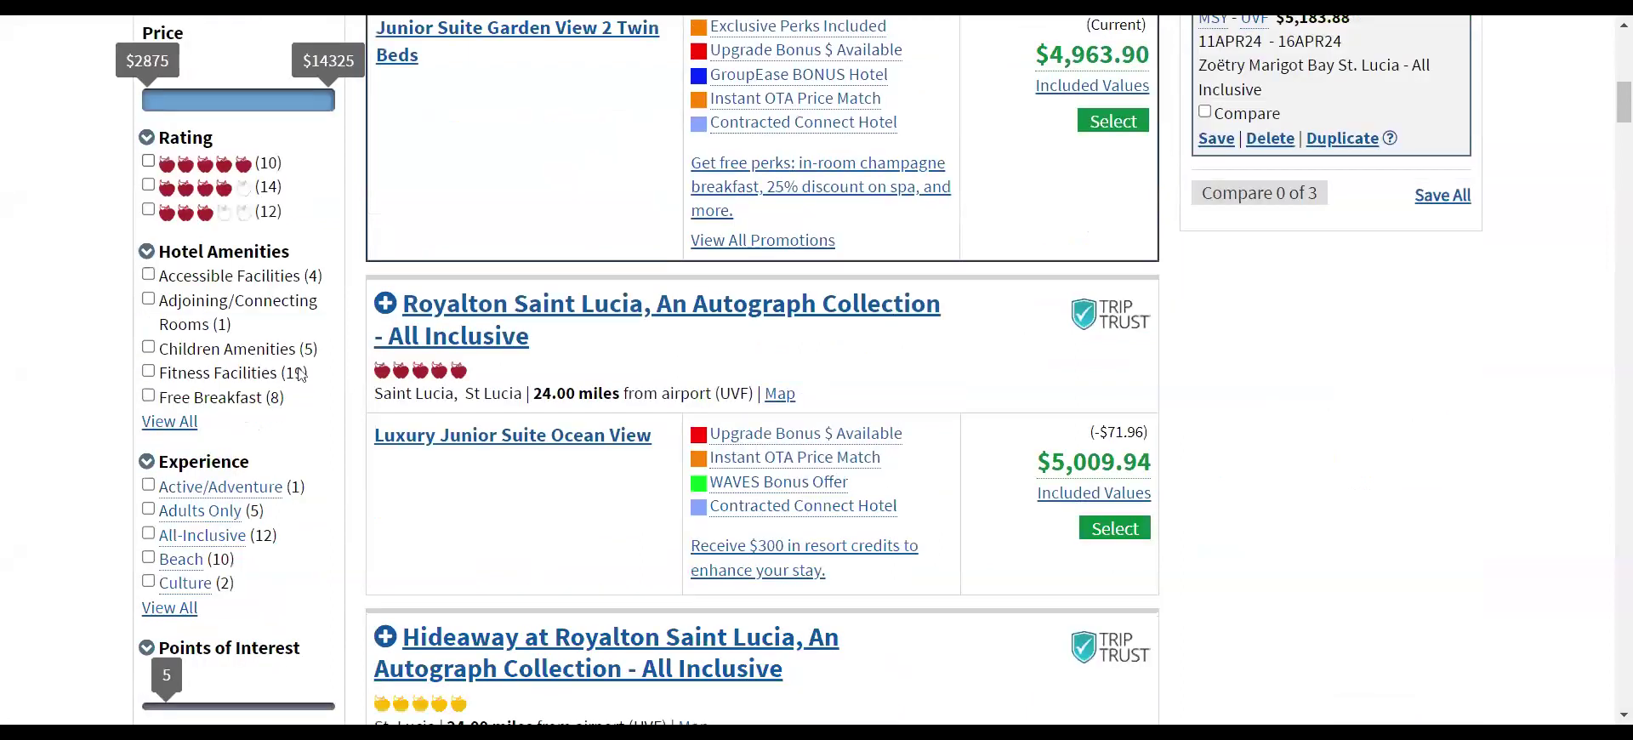
{"action": "scroll", "coordinate": [299, 373], "scroll_direction": "down", "scroll_amount": 1}
{"action": "scroll", "coordinate": [313, 454], "scroll_direction": "up", "scroll_amount": 4}
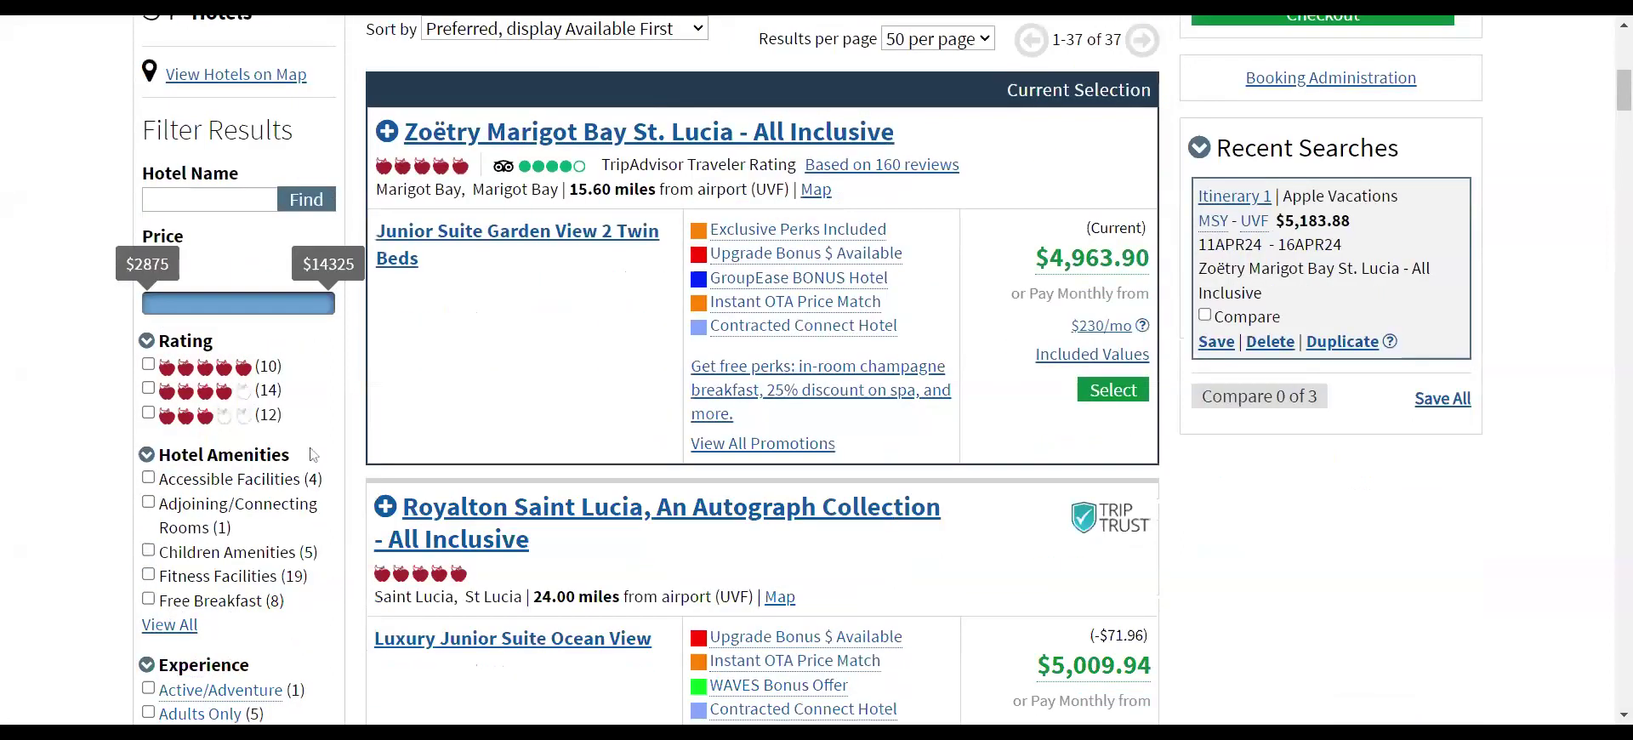
{"action": "scroll", "coordinate": [313, 454], "scroll_direction": "down", "scroll_amount": 4}
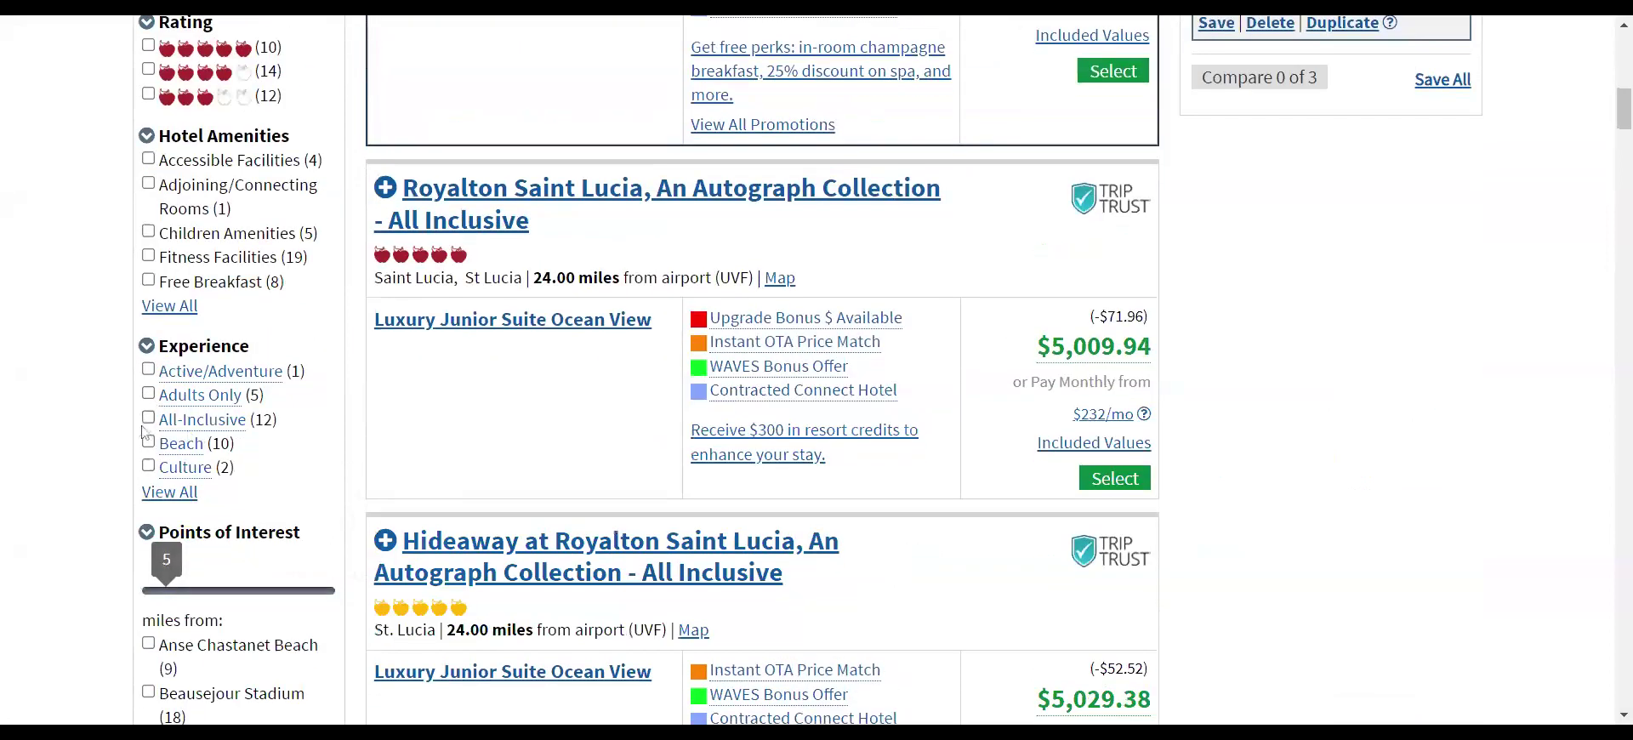
{"action": "left_click", "coordinate": [148, 419]}
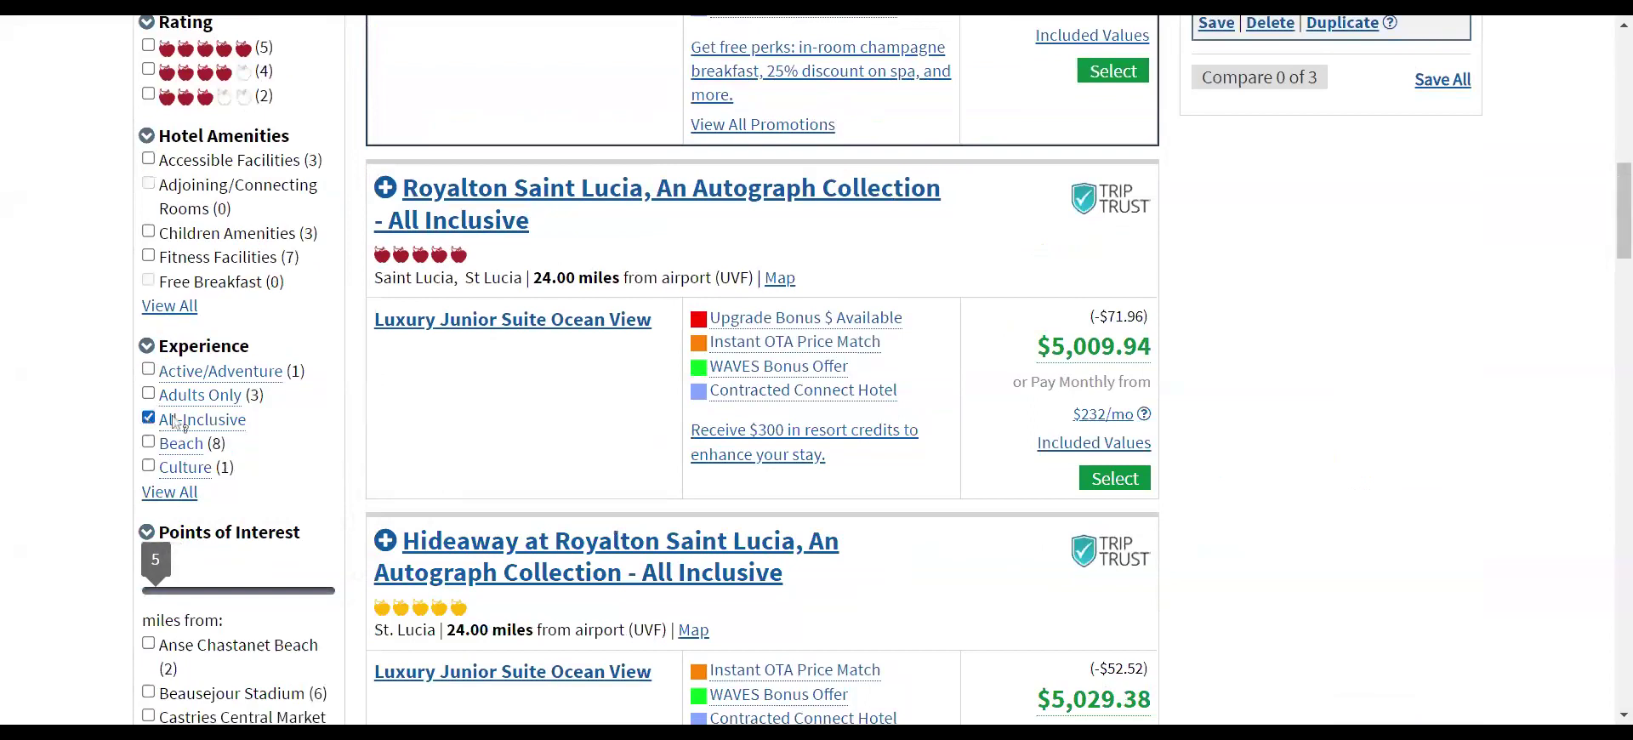
{"action": "left_click", "coordinate": [148, 393]}
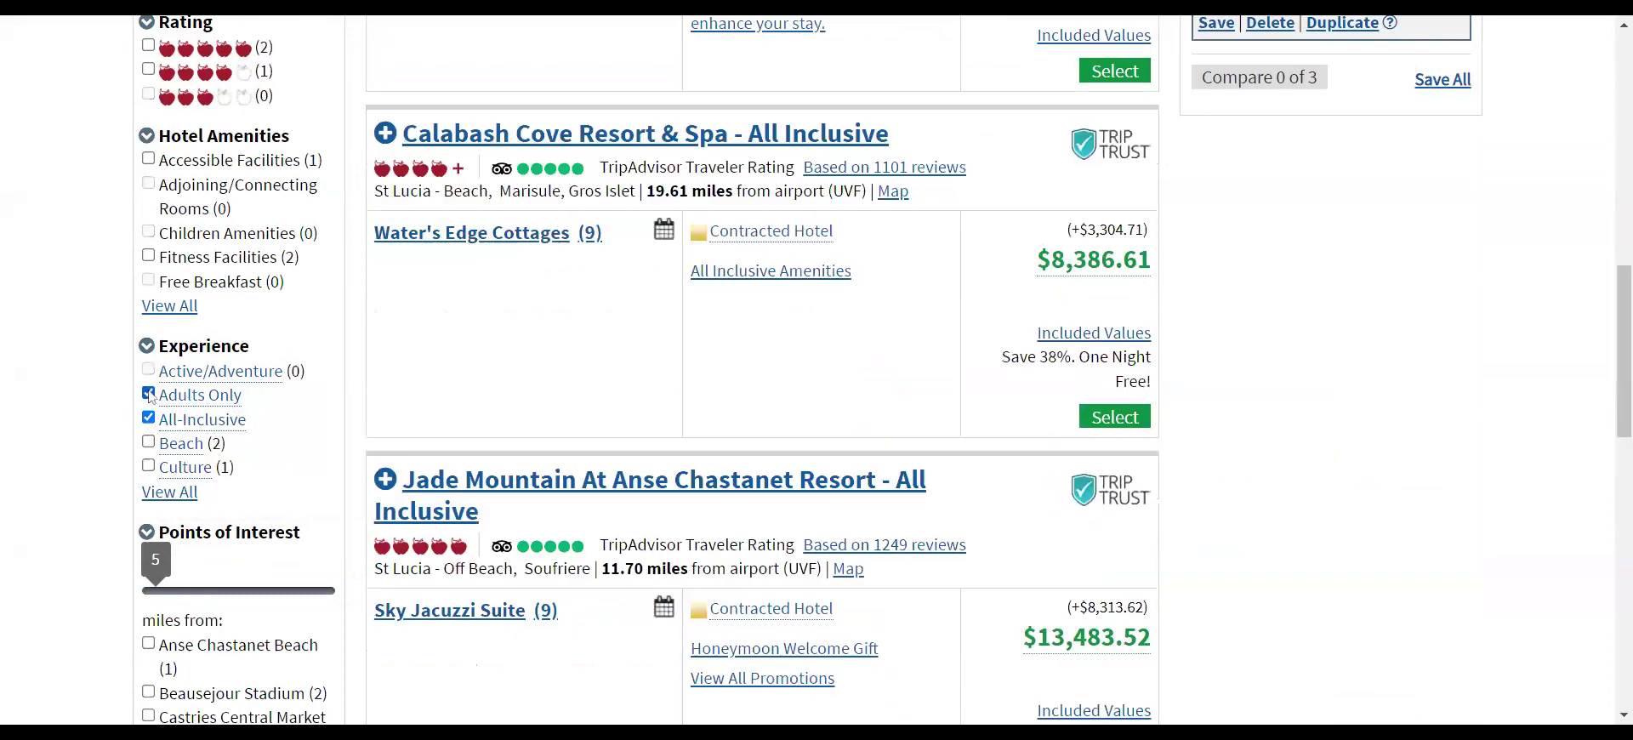
{"action": "scroll", "coordinate": [470, 413], "scroll_direction": "down", "scroll_amount": 4}
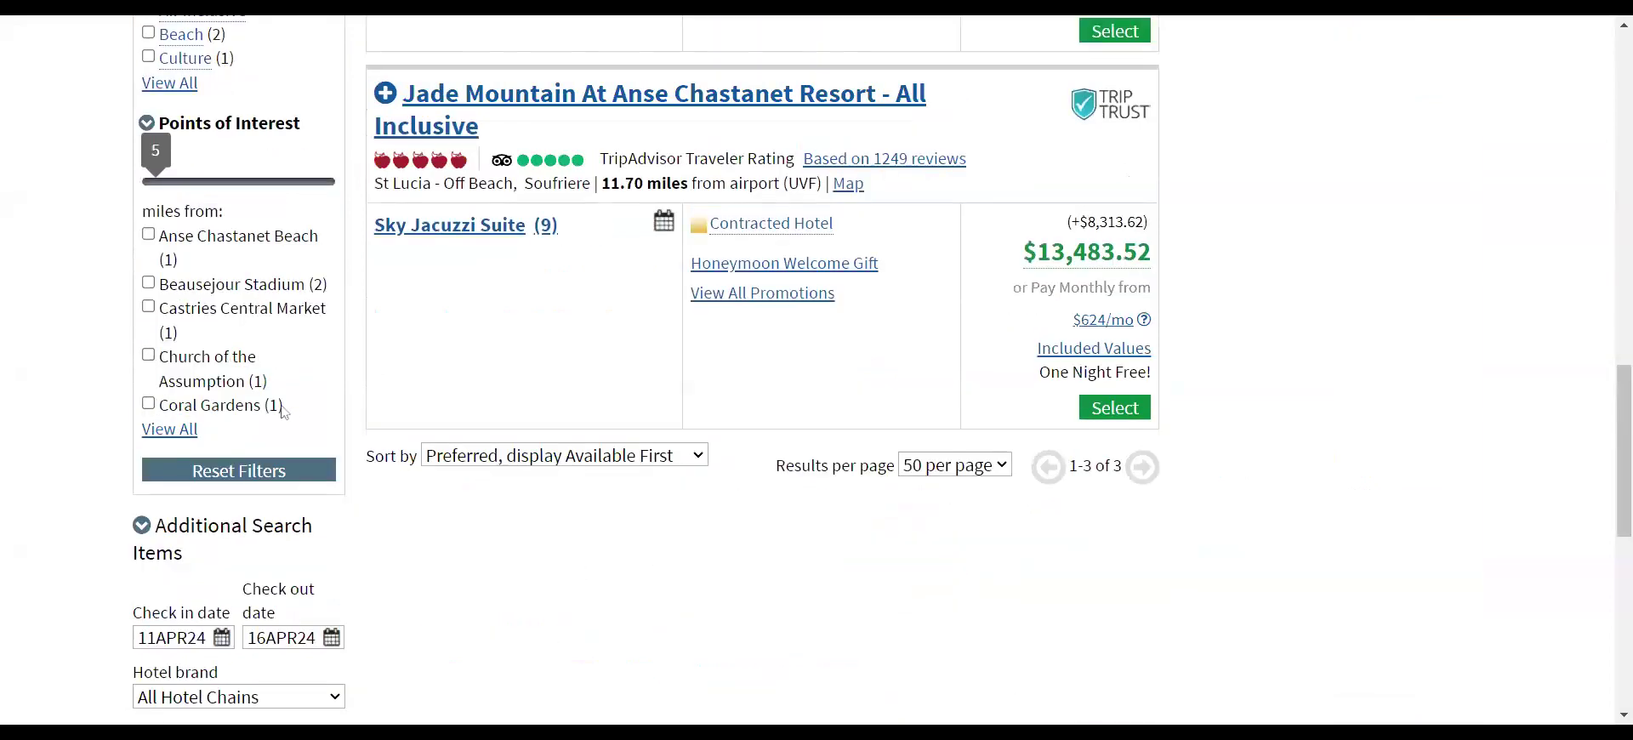
{"action": "scroll", "coordinate": [442, 498], "scroll_direction": "up", "scroll_amount": 8}
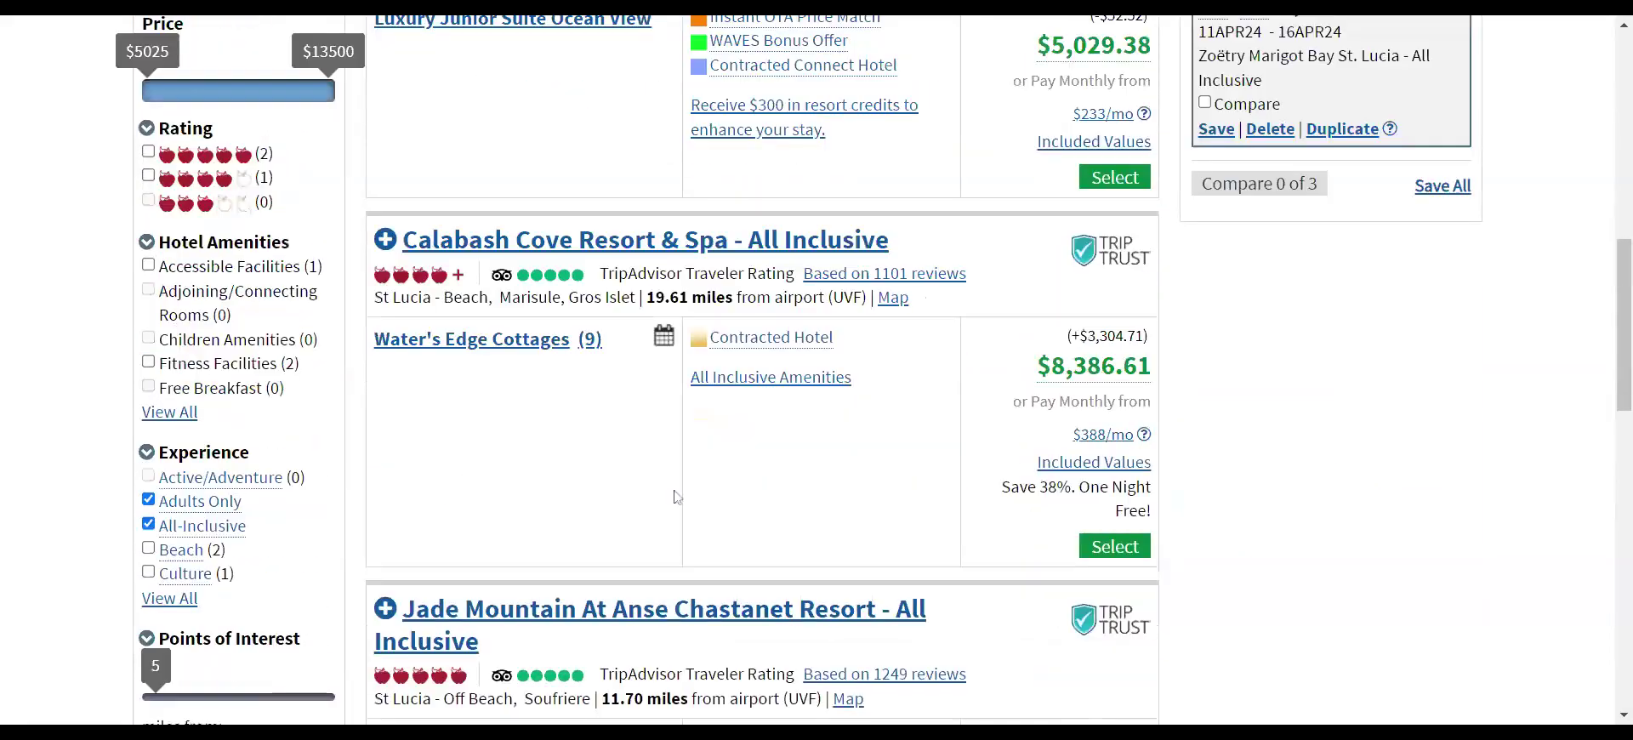
{"action": "scroll", "coordinate": [442, 487], "scroll_direction": "down", "scroll_amount": 4}
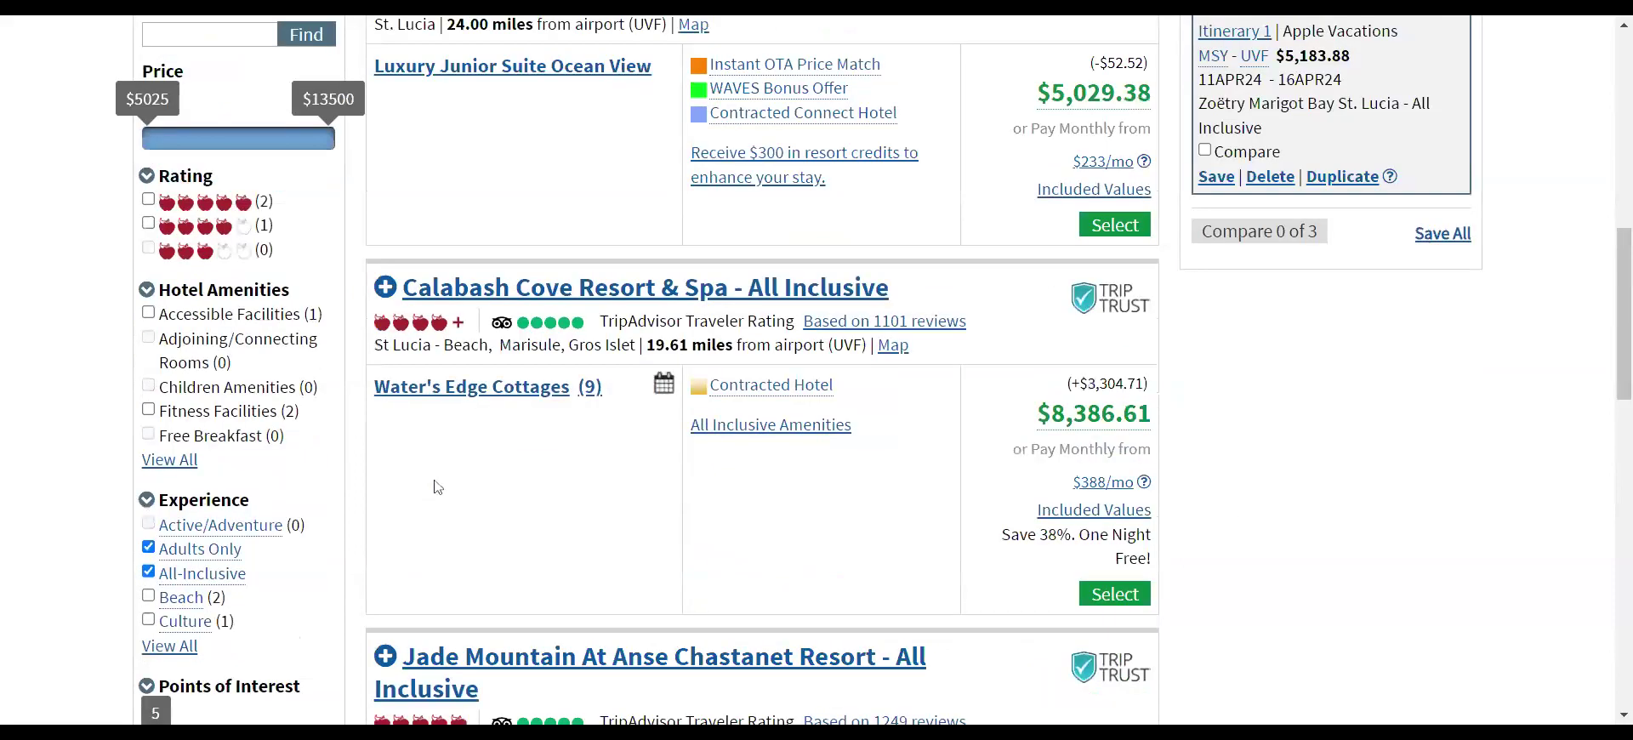
{"action": "left_click", "coordinate": [148, 501]}
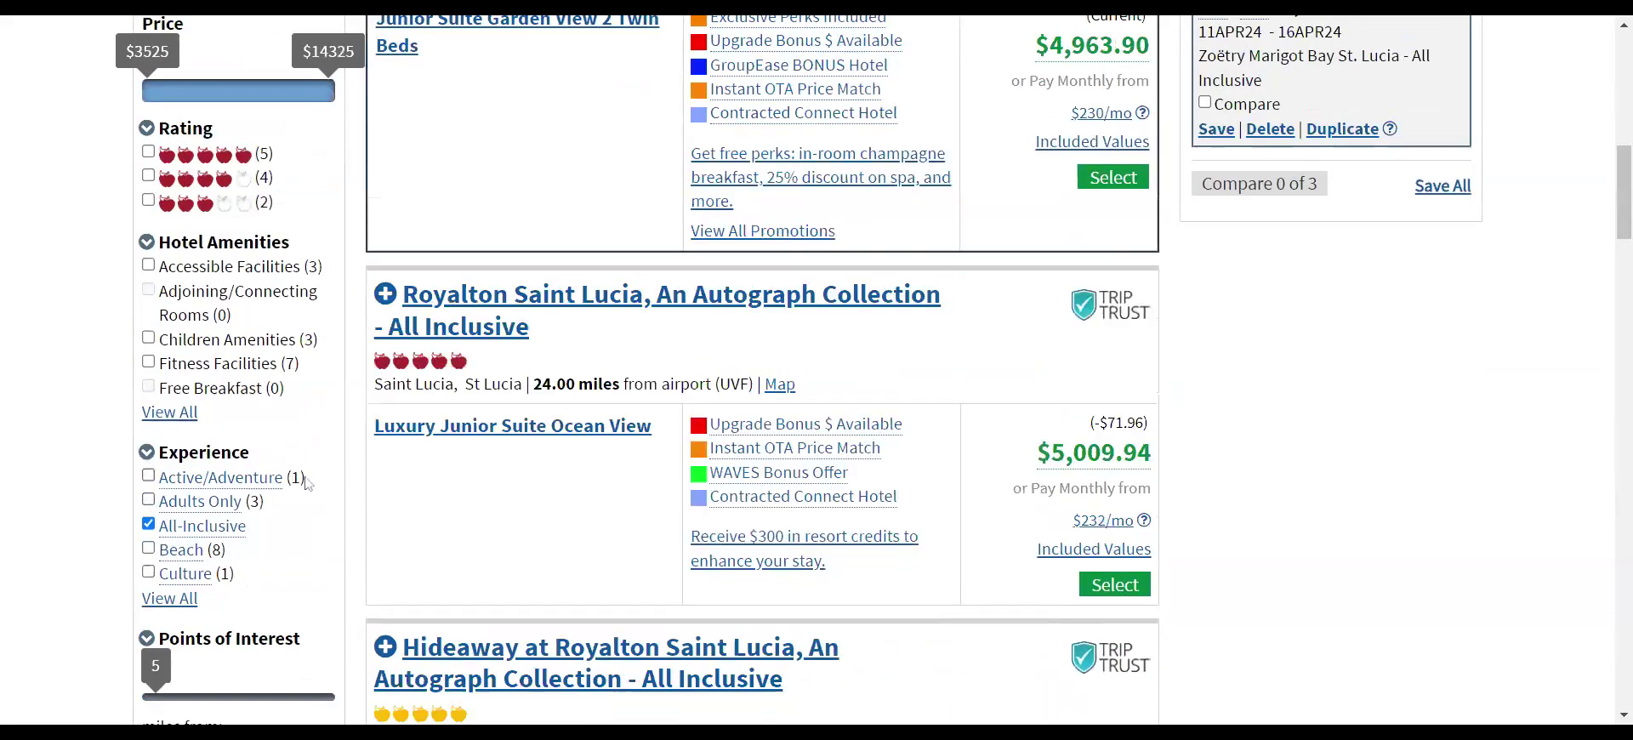
{"action": "scroll", "coordinate": [334, 522], "scroll_direction": "down", "scroll_amount": 8}
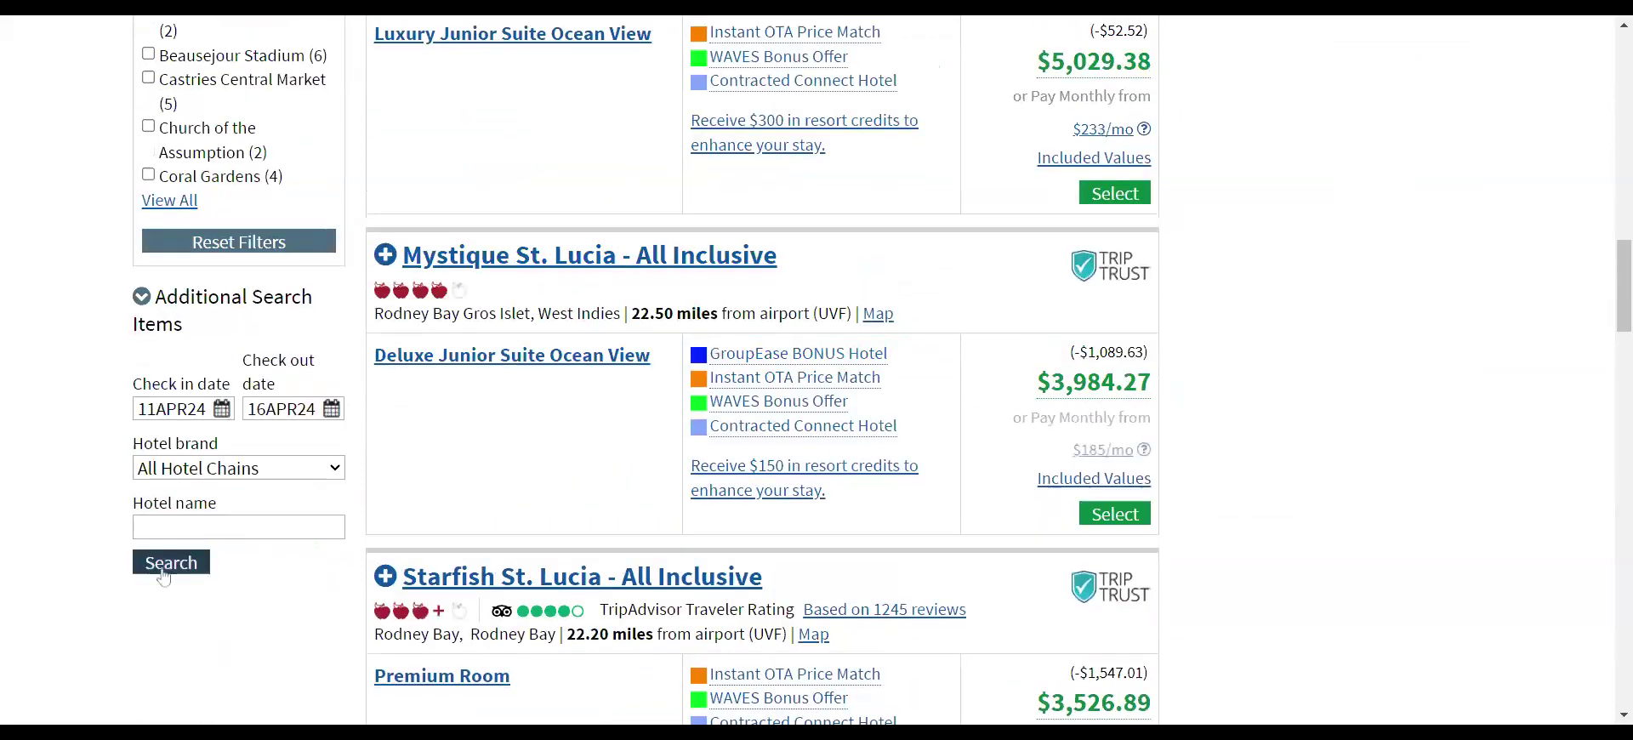
{"action": "left_click", "coordinate": [171, 567]}
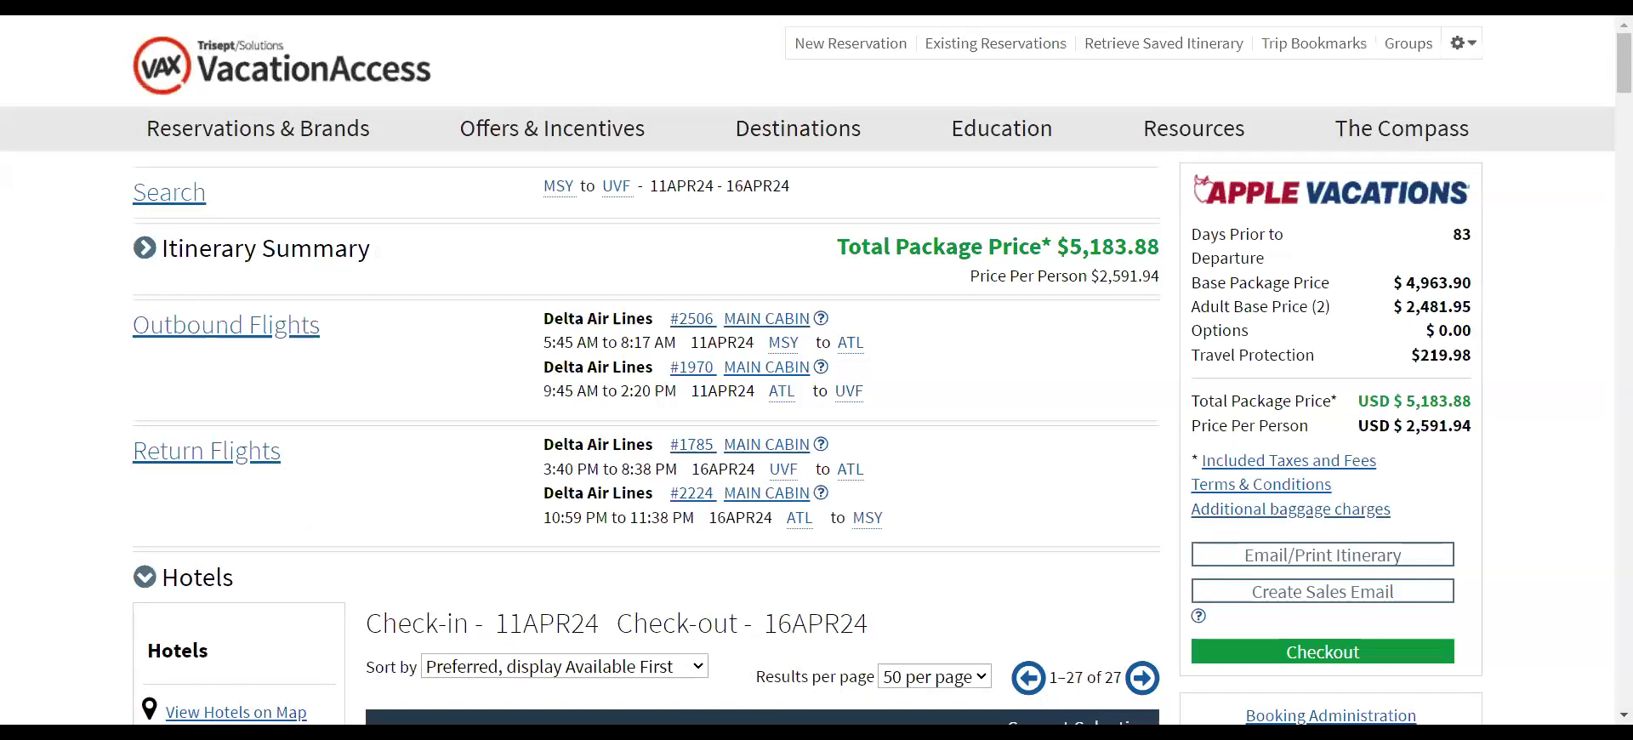
- Find Serenity at Coconut Bay - All Inclusive in the results and open its details
{"action": "scroll", "coordinate": [405, 388], "scroll_direction": "down", "scroll_amount": 2}
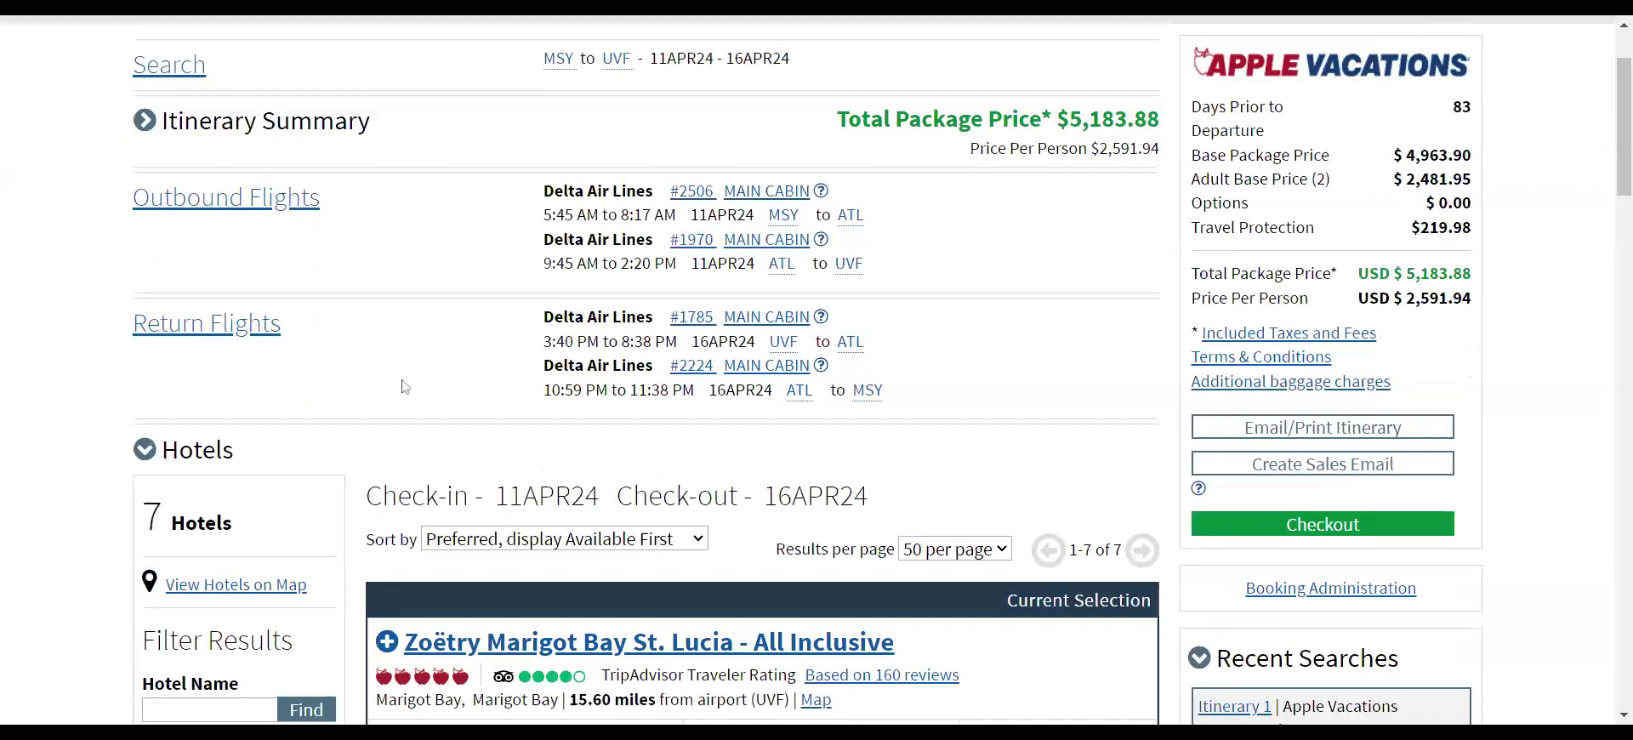
{"action": "scroll", "coordinate": [405, 387], "scroll_direction": "down", "scroll_amount": 7}
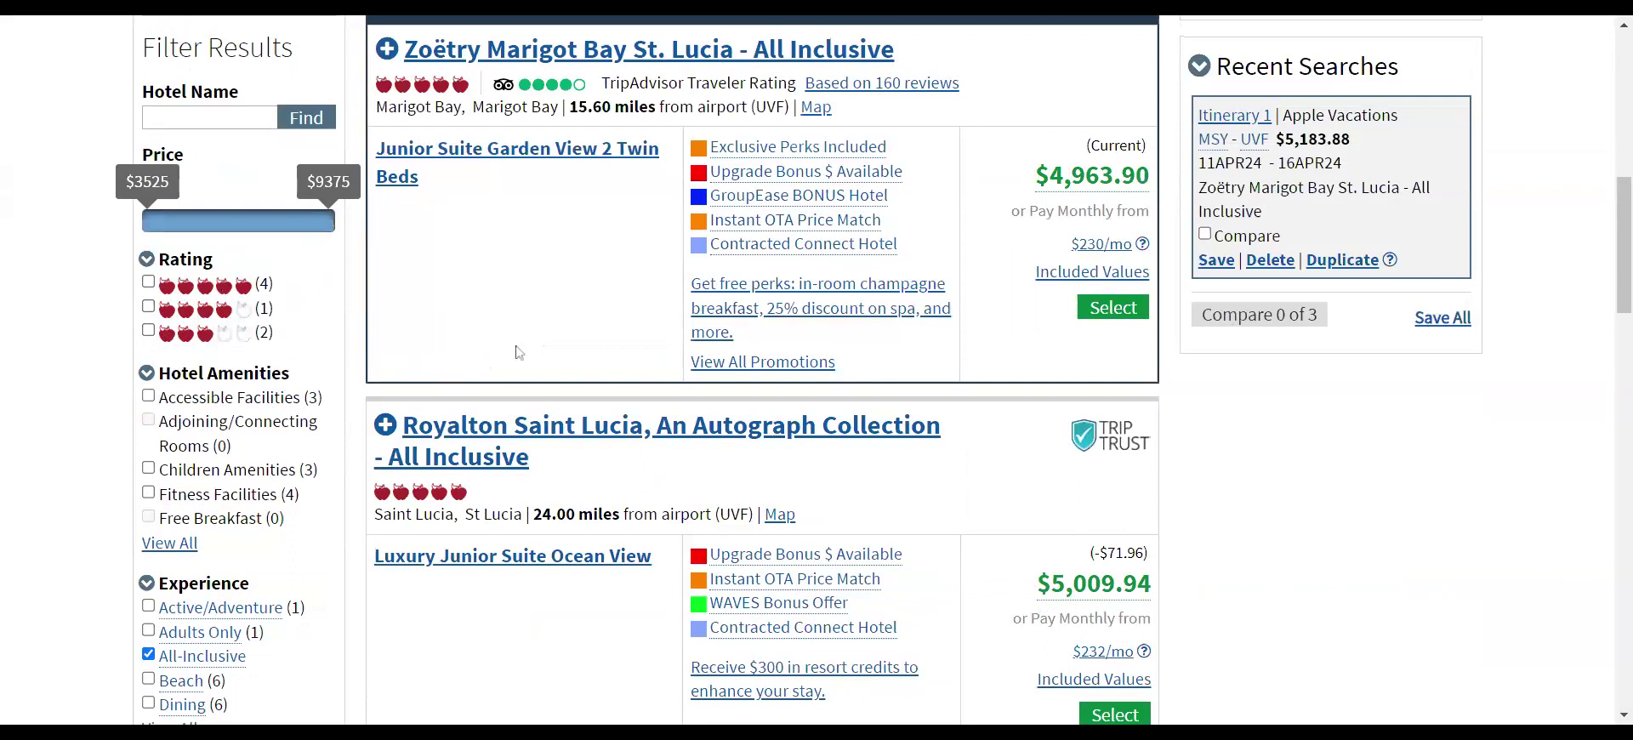
{"action": "scroll", "coordinate": [519, 352], "scroll_direction": "up", "scroll_amount": 3}
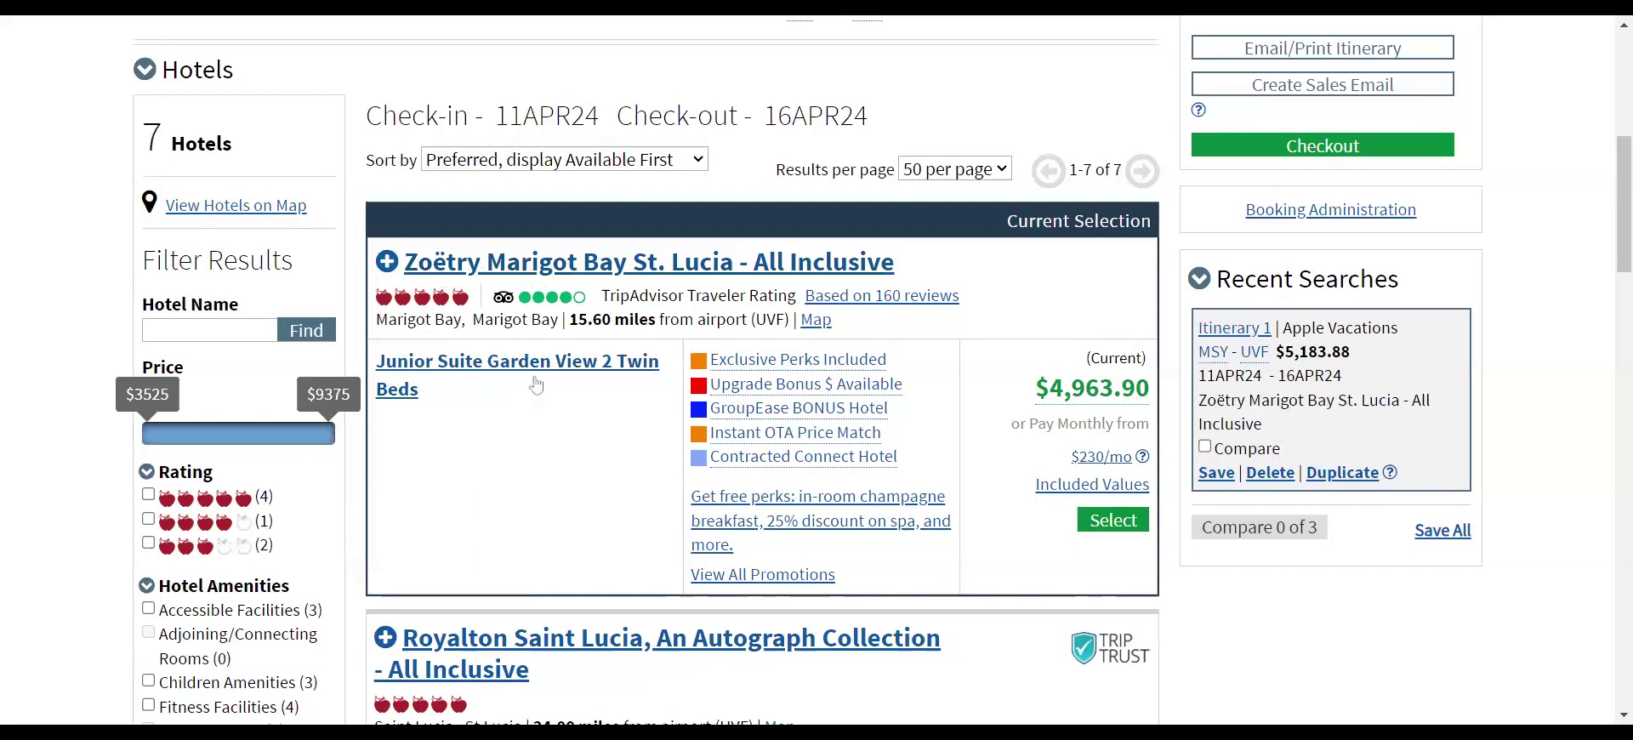
{"action": "scroll", "coordinate": [554, 415], "scroll_direction": "down", "scroll_amount": 6}
{"action": "scroll", "coordinate": [554, 415], "scroll_direction": "down", "scroll_amount": 10}
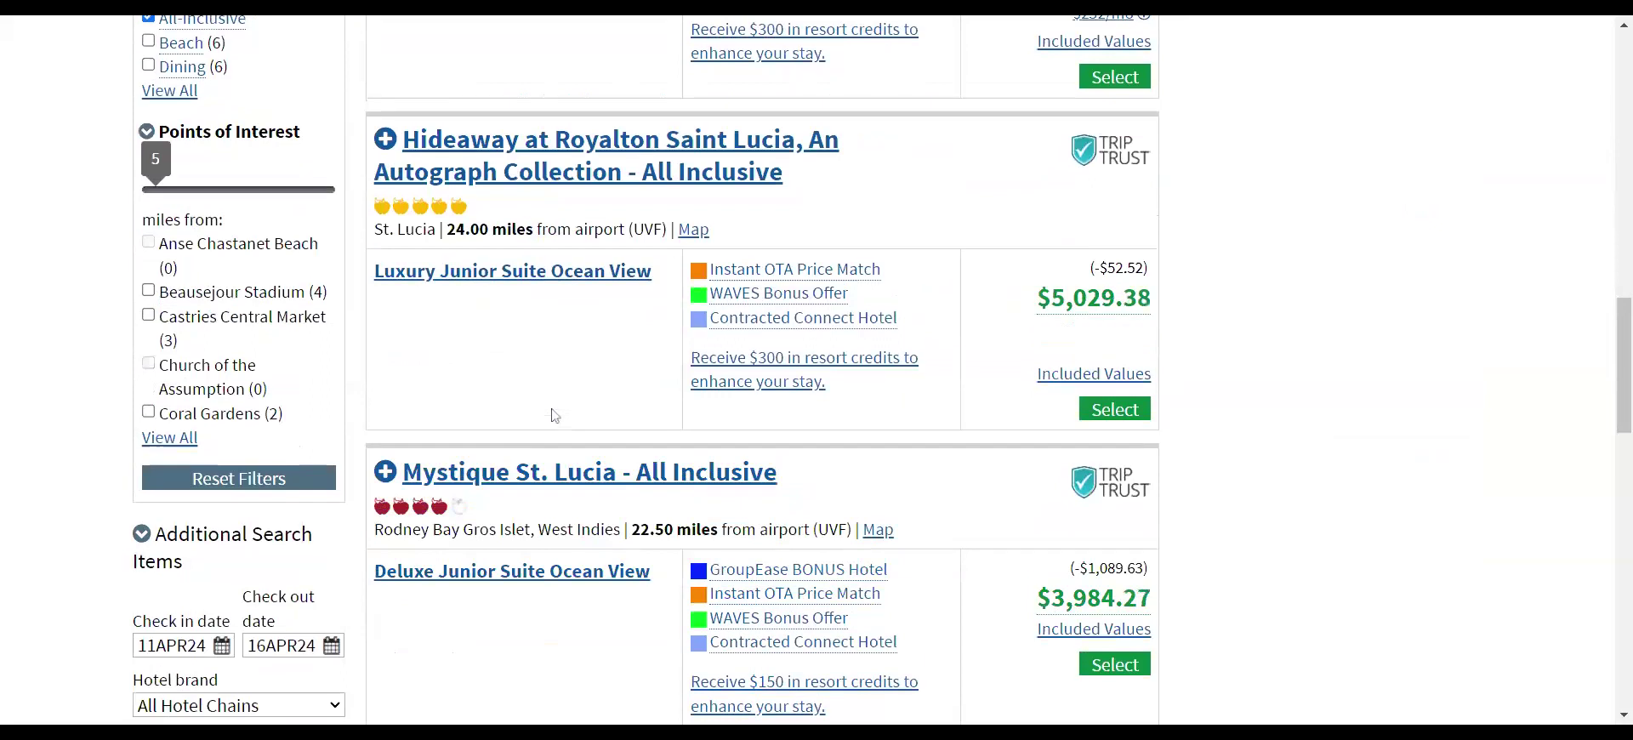
{"action": "scroll", "coordinate": [555, 415], "scroll_direction": "down", "scroll_amount": 6}
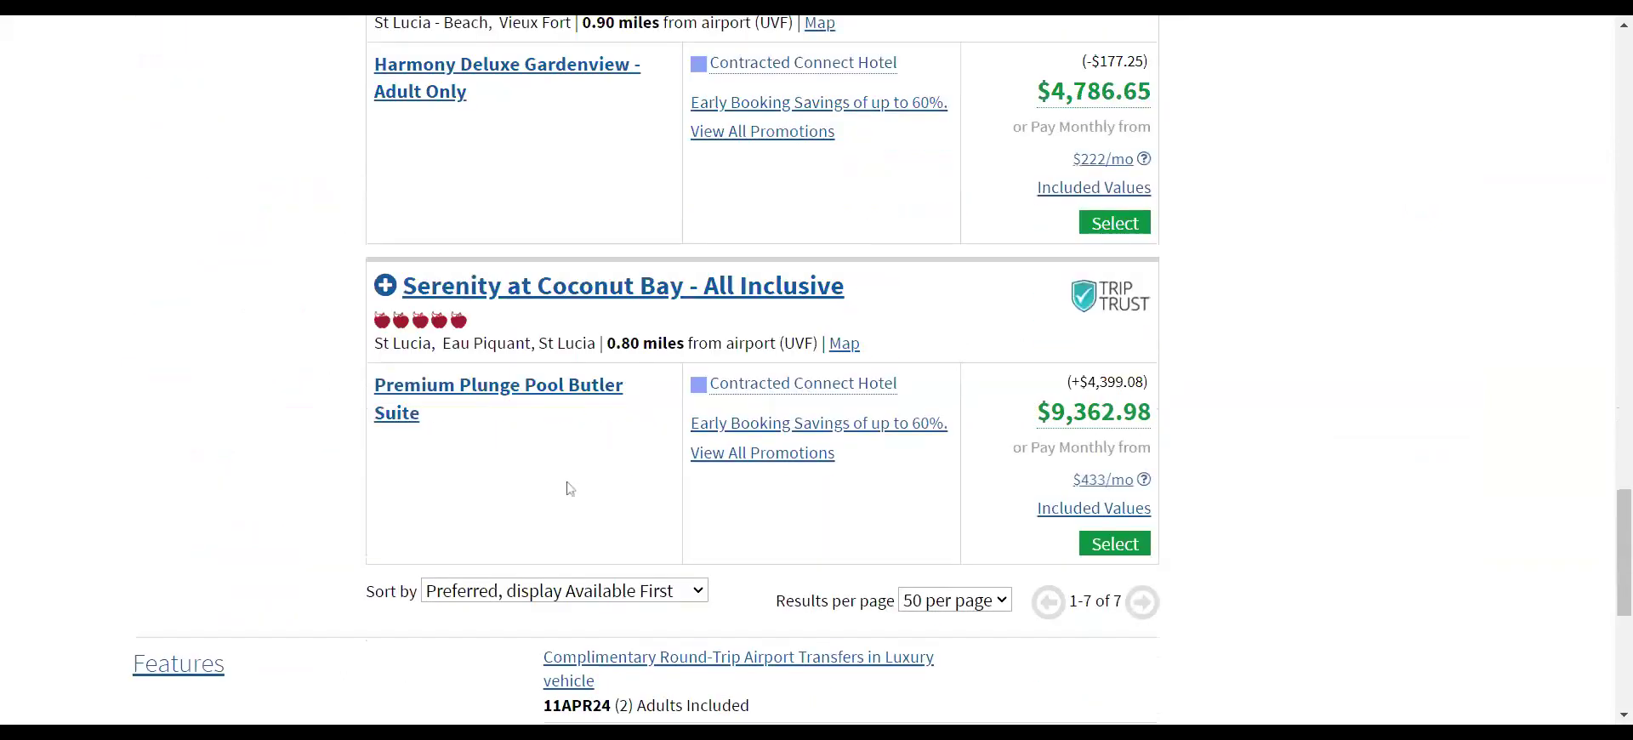
{"action": "scroll", "coordinate": [592, 468], "scroll_direction": "up", "scroll_amount": 1}
{"action": "scroll", "coordinate": [592, 468], "scroll_direction": "down", "scroll_amount": 1}
{"action": "scroll", "coordinate": [656, 267], "scroll_direction": "up", "scroll_amount": 10}
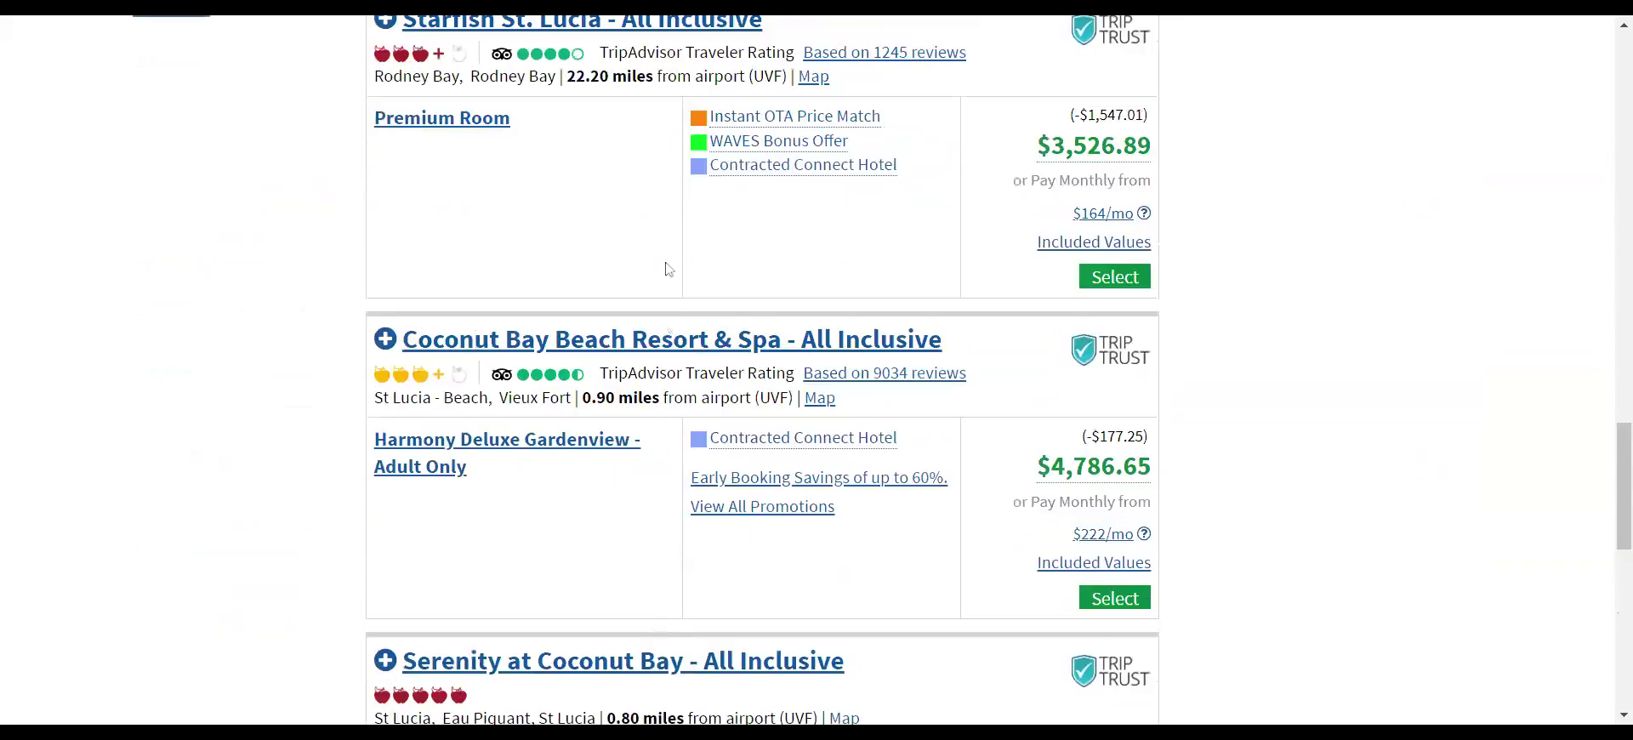
{"action": "scroll", "coordinate": [491, 263], "scroll_direction": "up", "scroll_amount": 10}
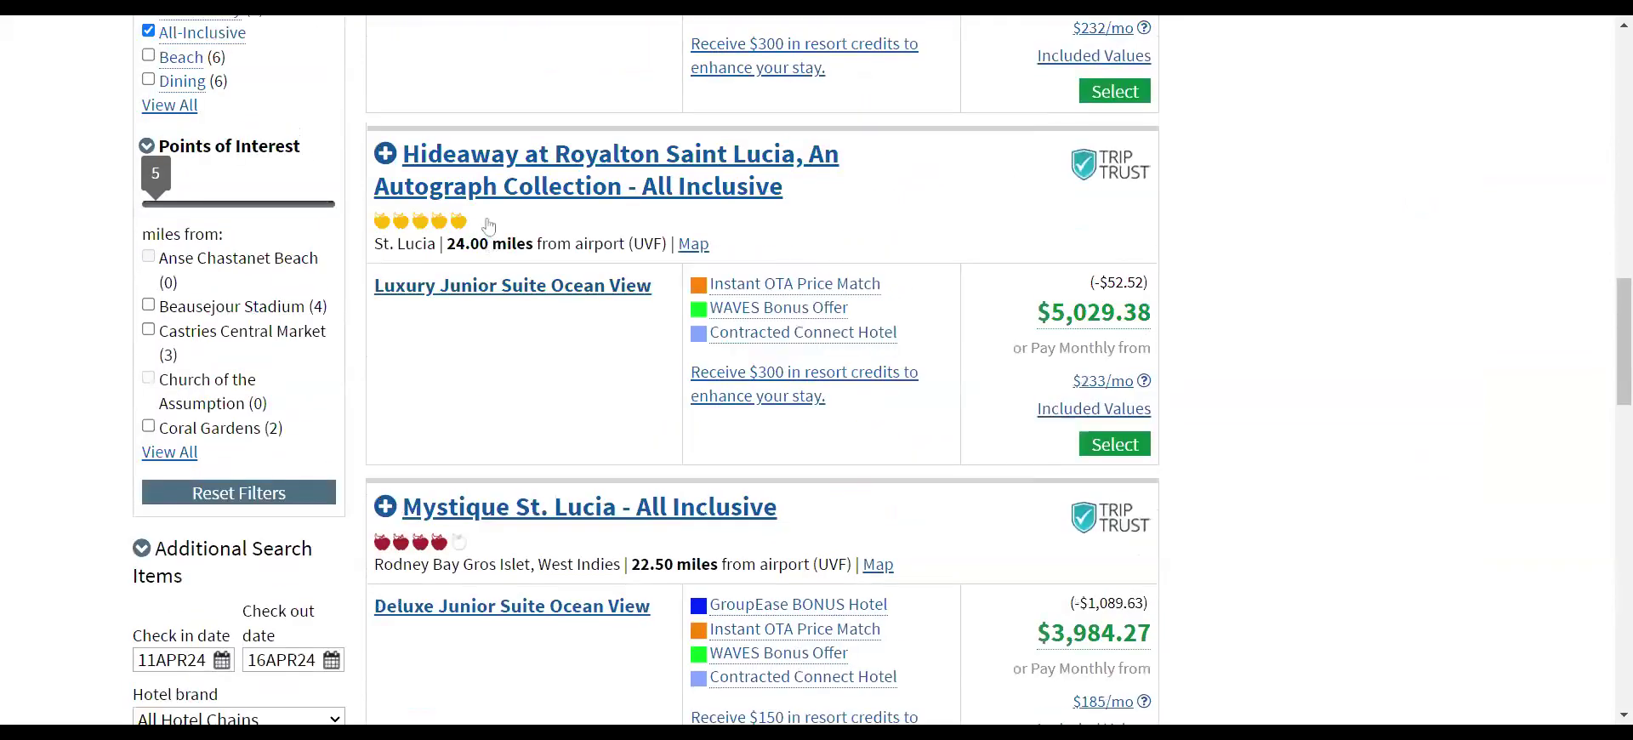
{"action": "scroll", "coordinate": [490, 227], "scroll_direction": "up", "scroll_amount": 3}
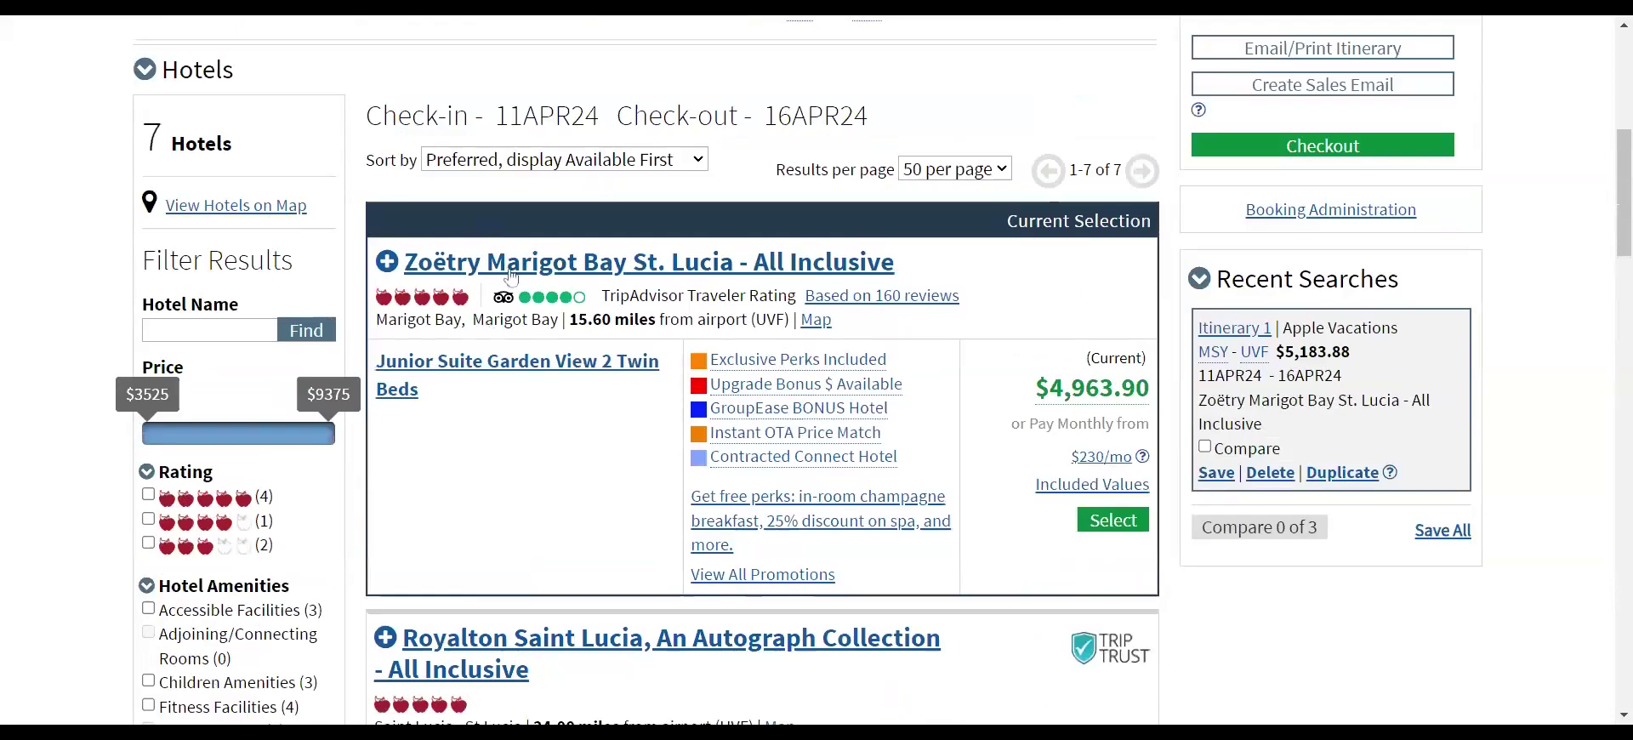
{"action": "scroll", "coordinate": [565, 451], "scroll_direction": "down", "scroll_amount": 6}
{"action": "scroll", "coordinate": [581, 434], "scroll_direction": "down", "scroll_amount": 15}
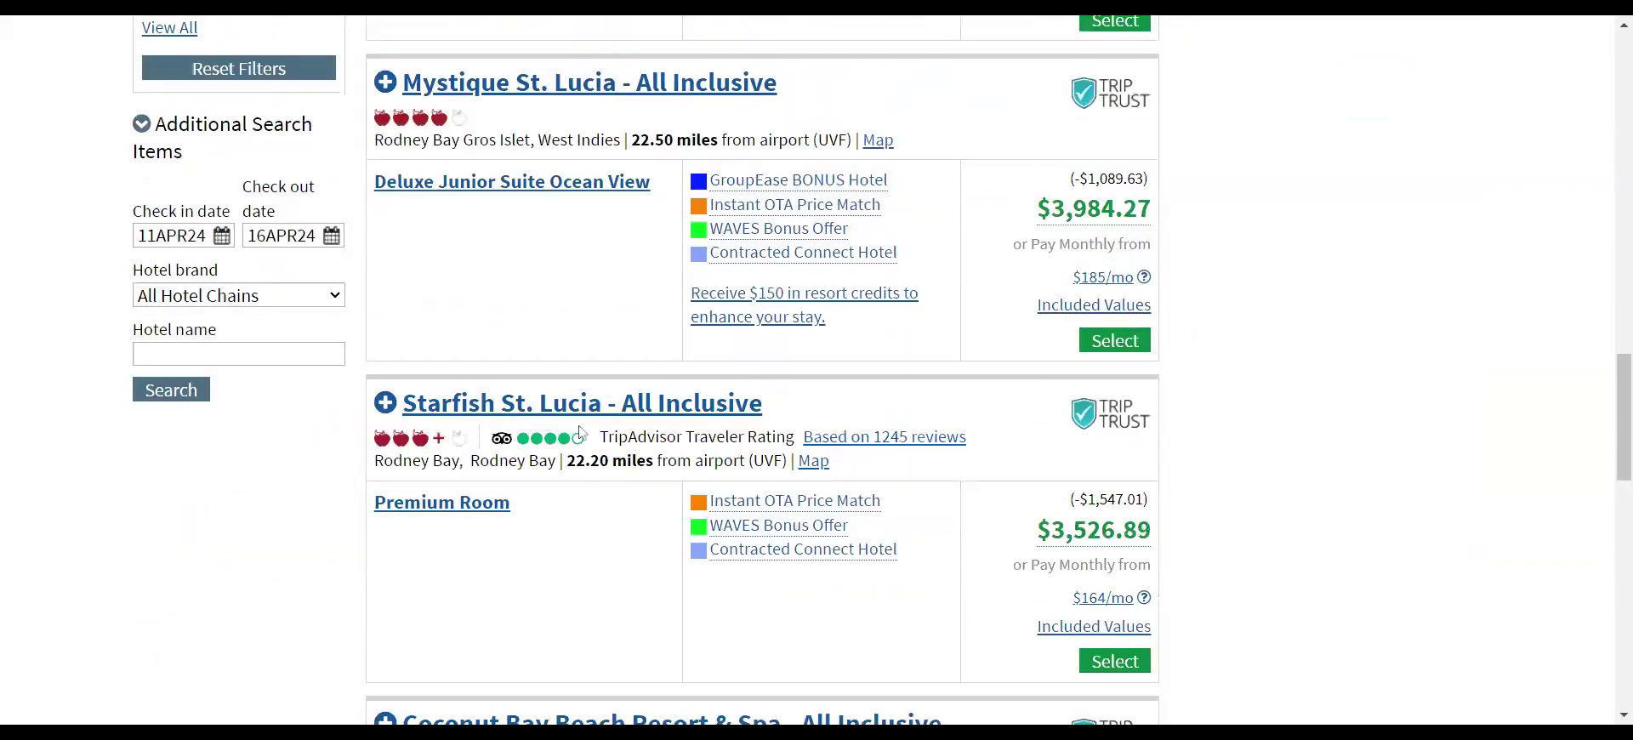
{"action": "scroll", "coordinate": [582, 434], "scroll_direction": "down", "scroll_amount": 4}
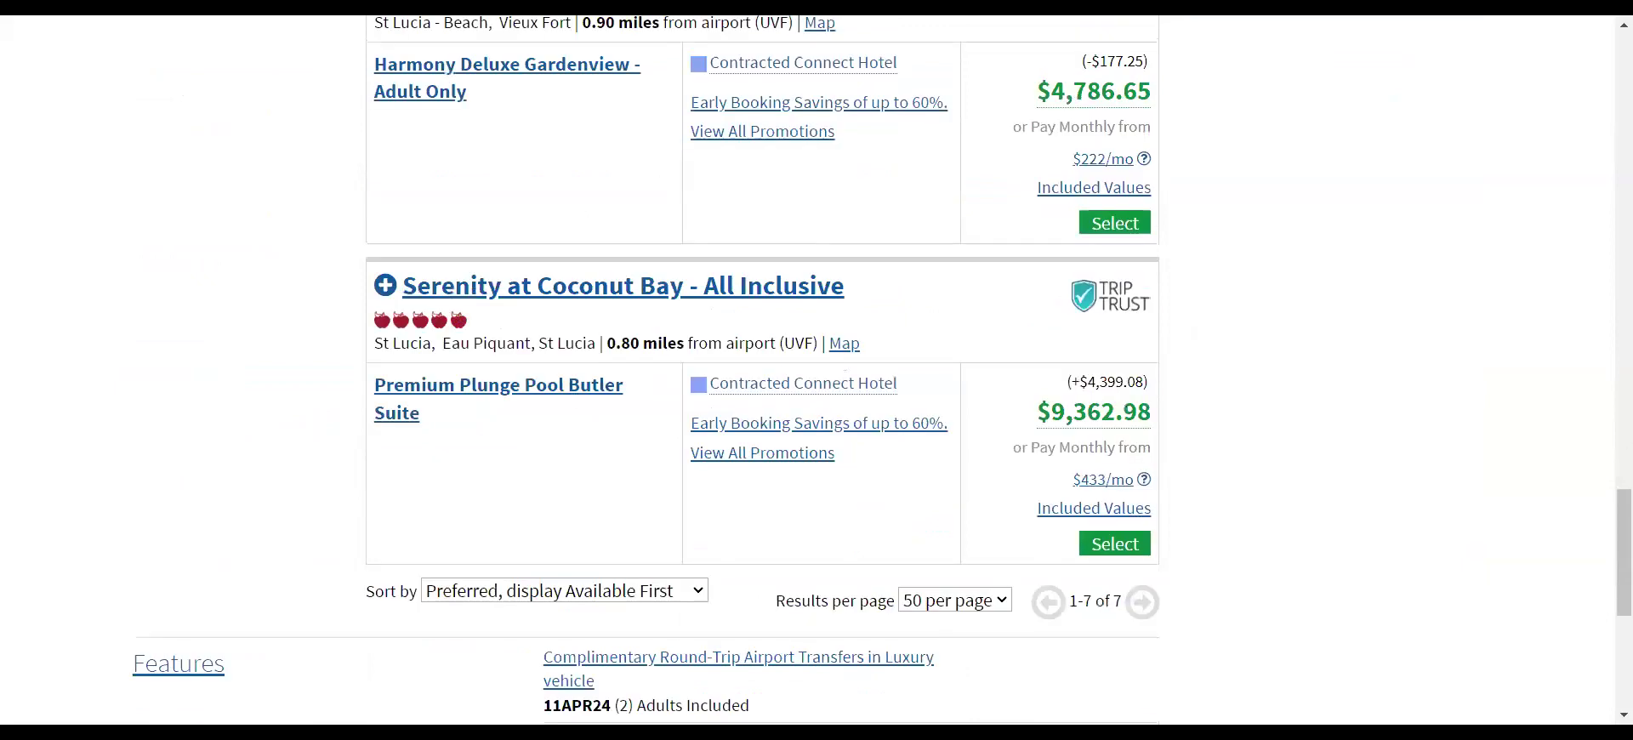
{"action": "left_click", "coordinate": [539, 290]}
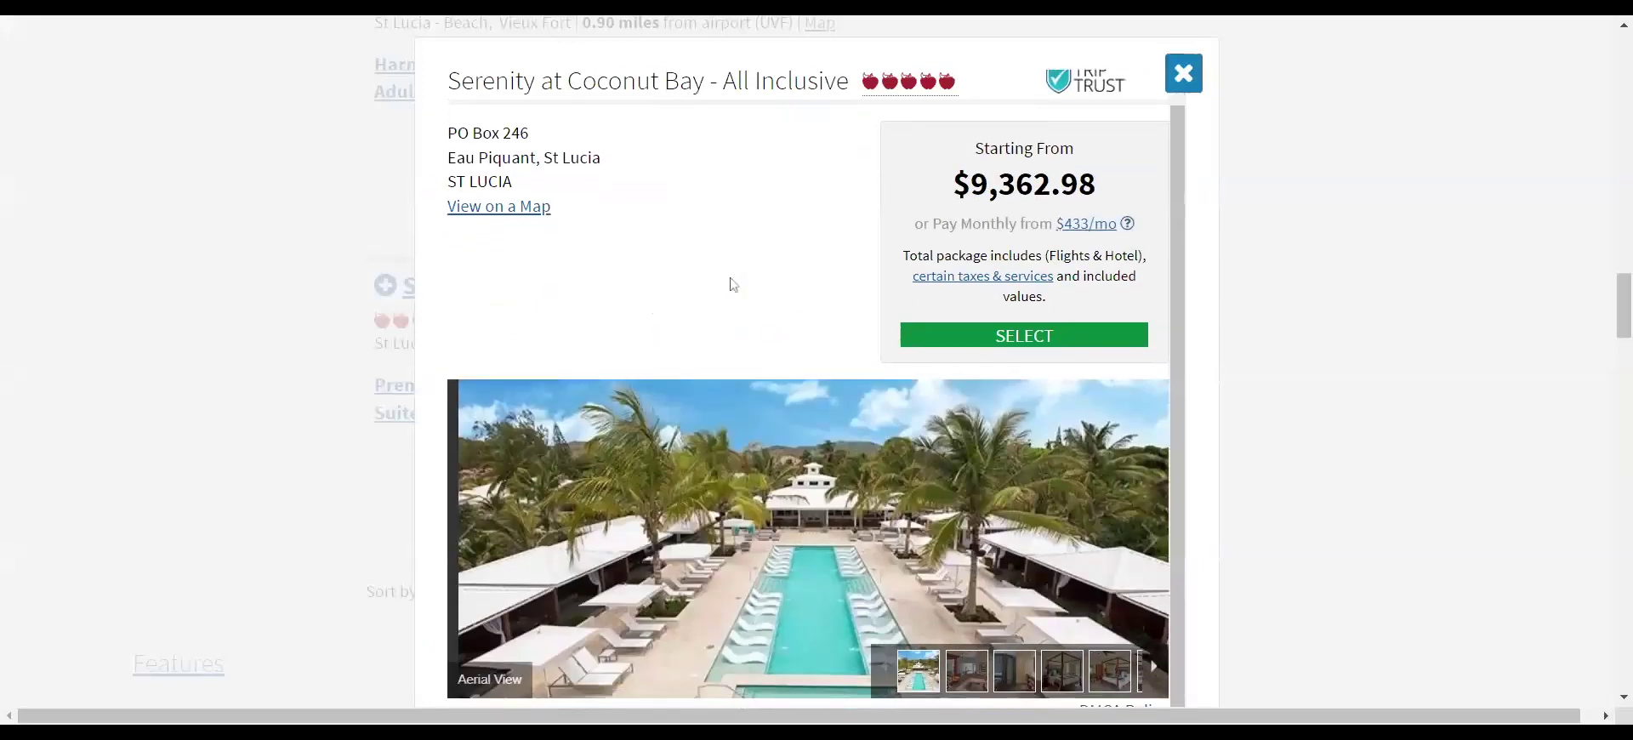
- Browse Serenity at Coconut Bay's Grande, Plunge Pool and Premium Suite photos
{"action": "scroll", "coordinate": [826, 511], "scroll_direction": "down", "scroll_amount": 1}
{"action": "scroll", "coordinate": [827, 507], "scroll_direction": "down", "scroll_amount": 3}
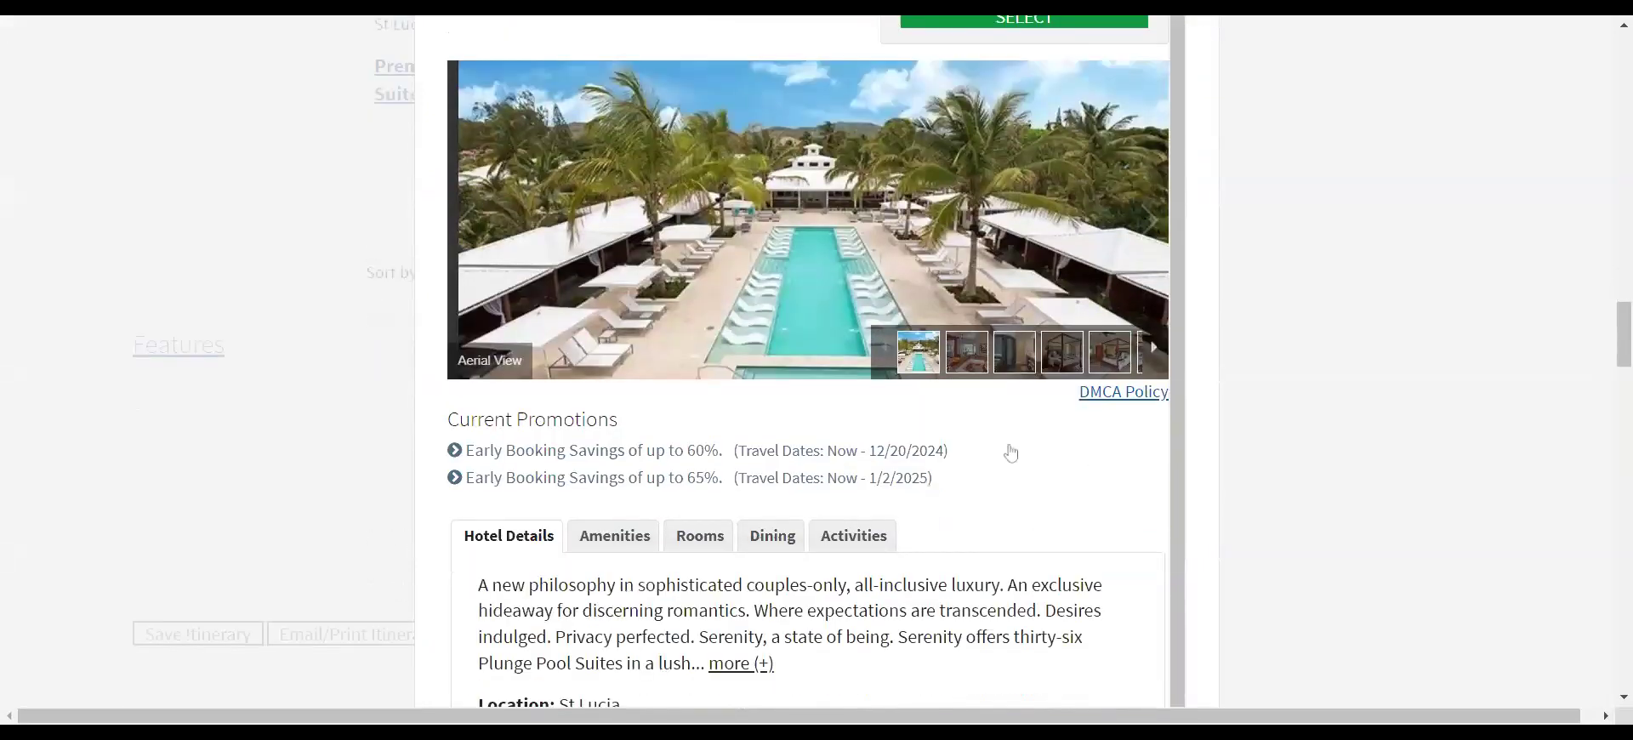
{"action": "left_click", "coordinate": [980, 354]}
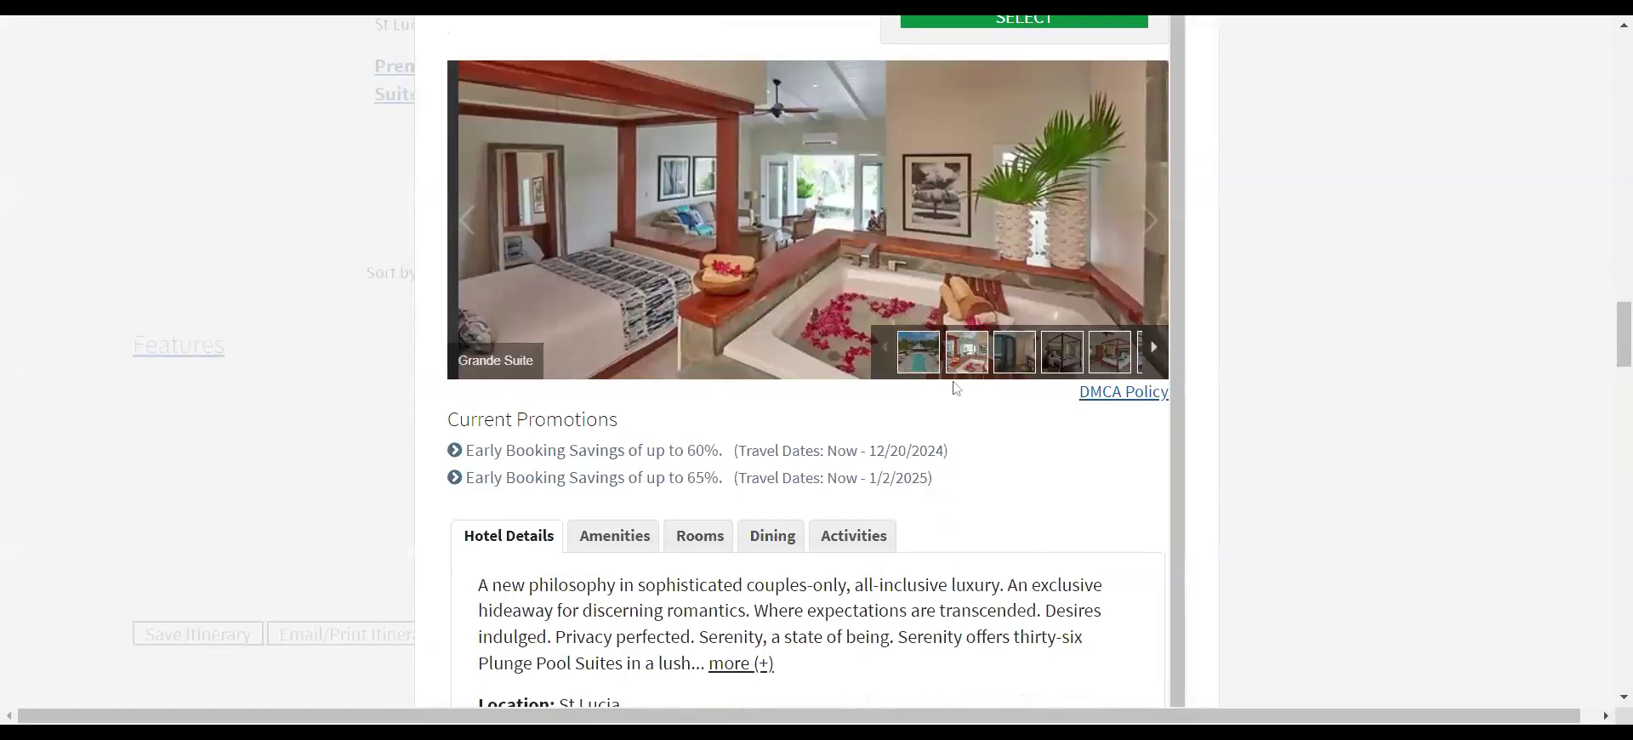
{"action": "left_click", "coordinate": [1010, 358]}
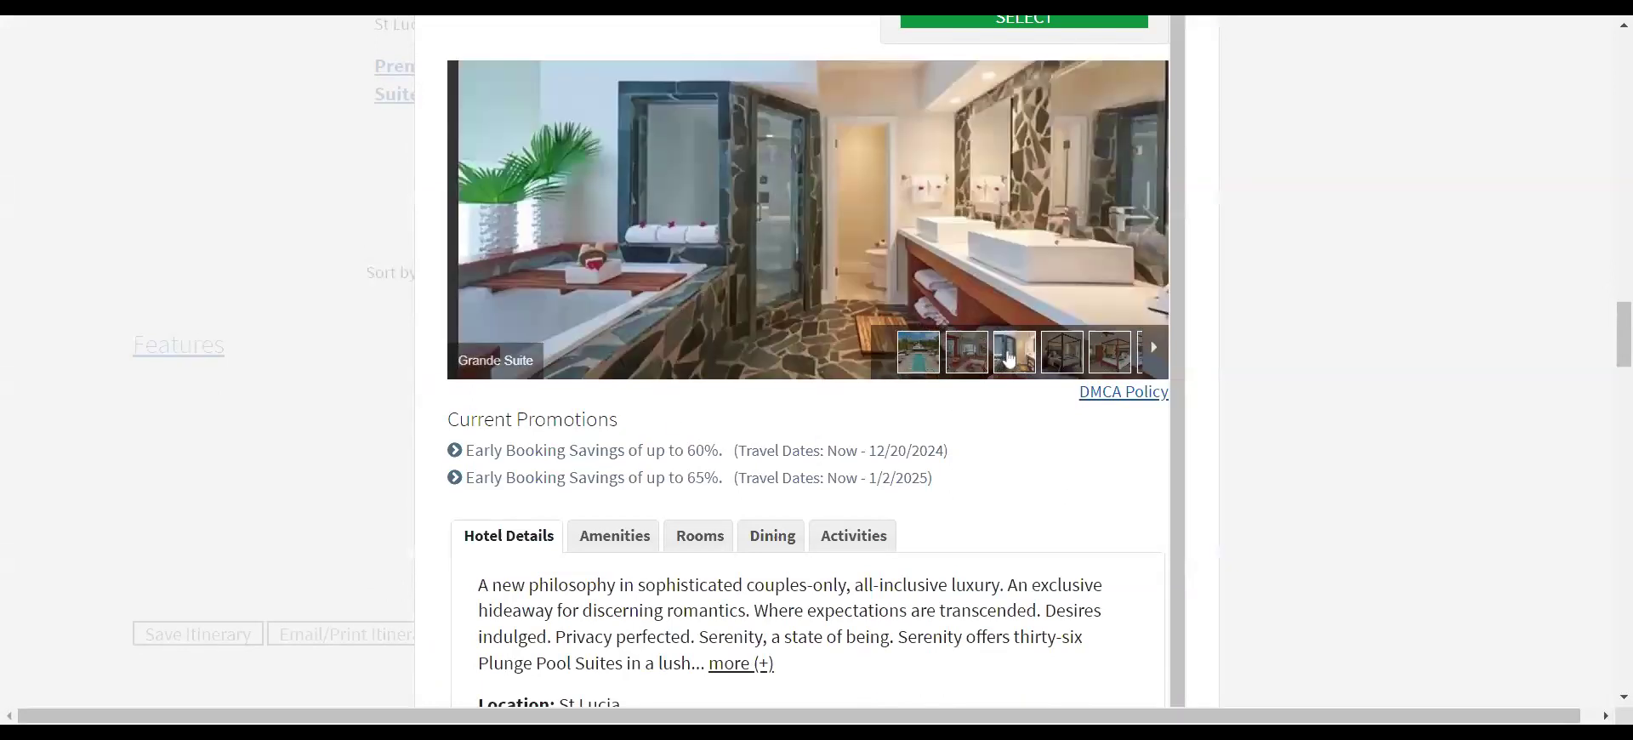
{"action": "left_click", "coordinate": [1071, 357]}
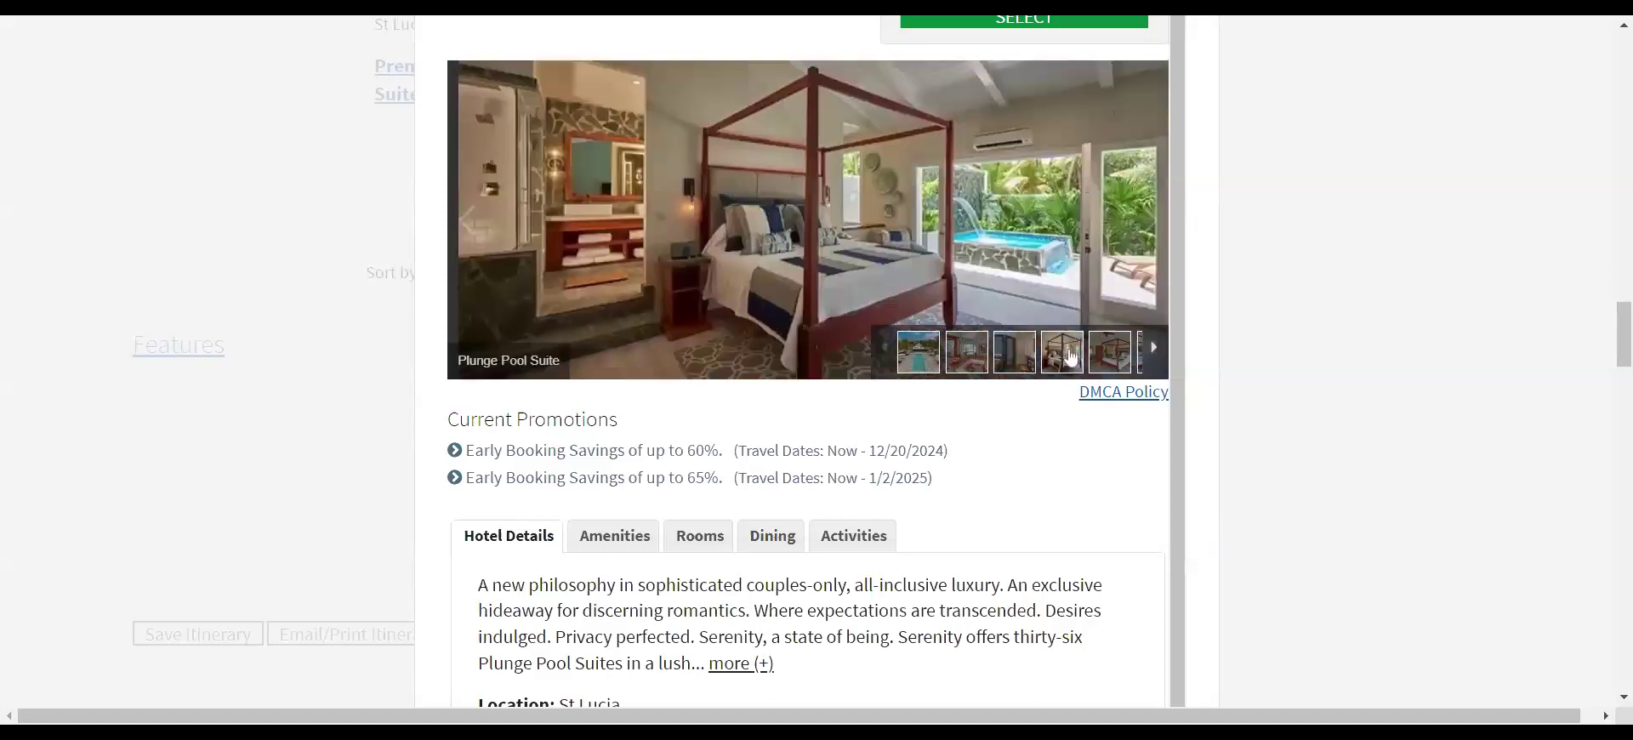
{"action": "left_click", "coordinate": [1110, 356]}
{"action": "left_click", "coordinate": [1156, 351]}
{"action": "left_click", "coordinate": [1127, 359]}
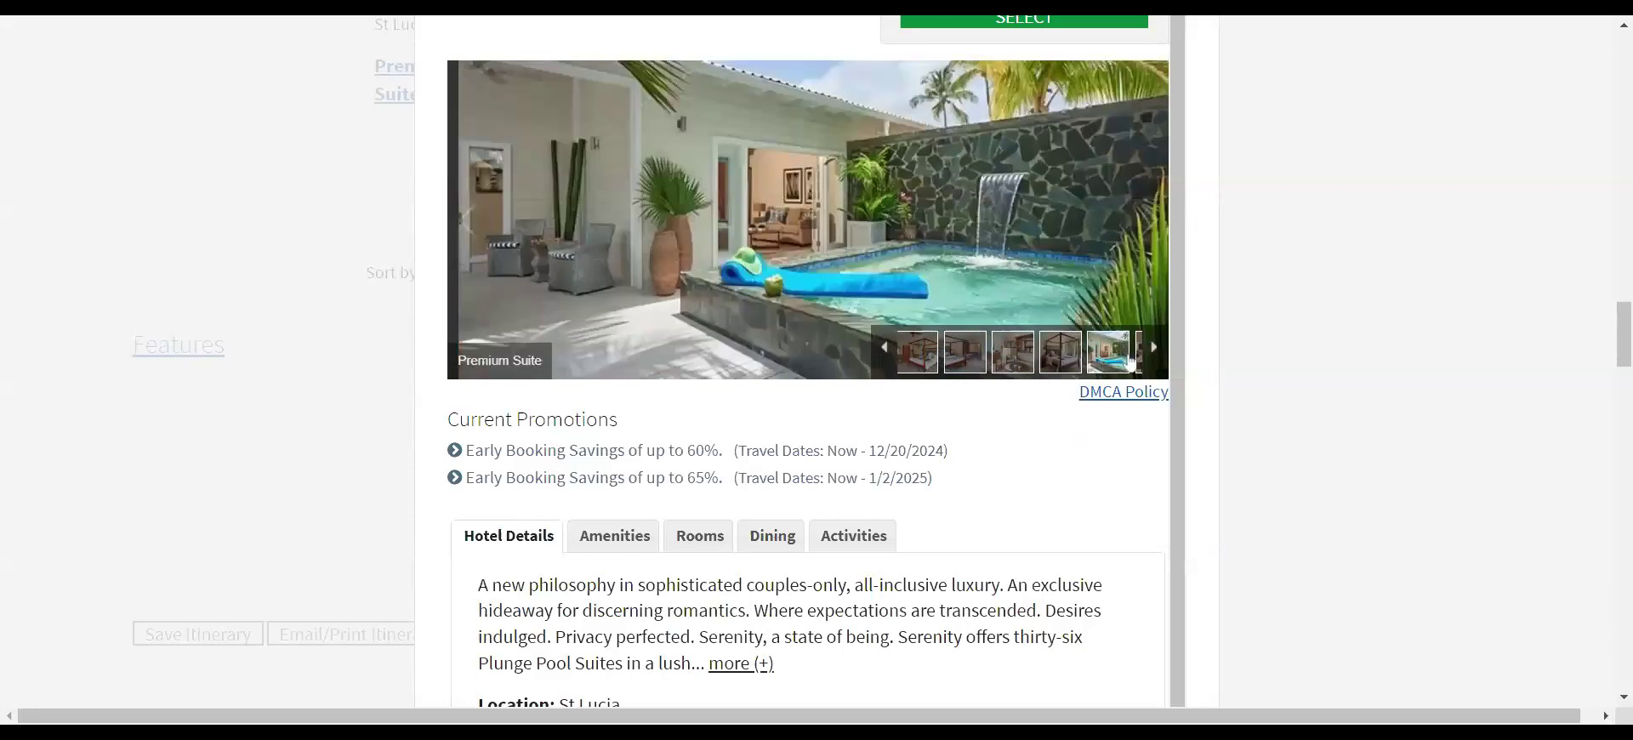
{"action": "scroll", "coordinate": [1064, 477], "scroll_direction": "down", "scroll_amount": 4}
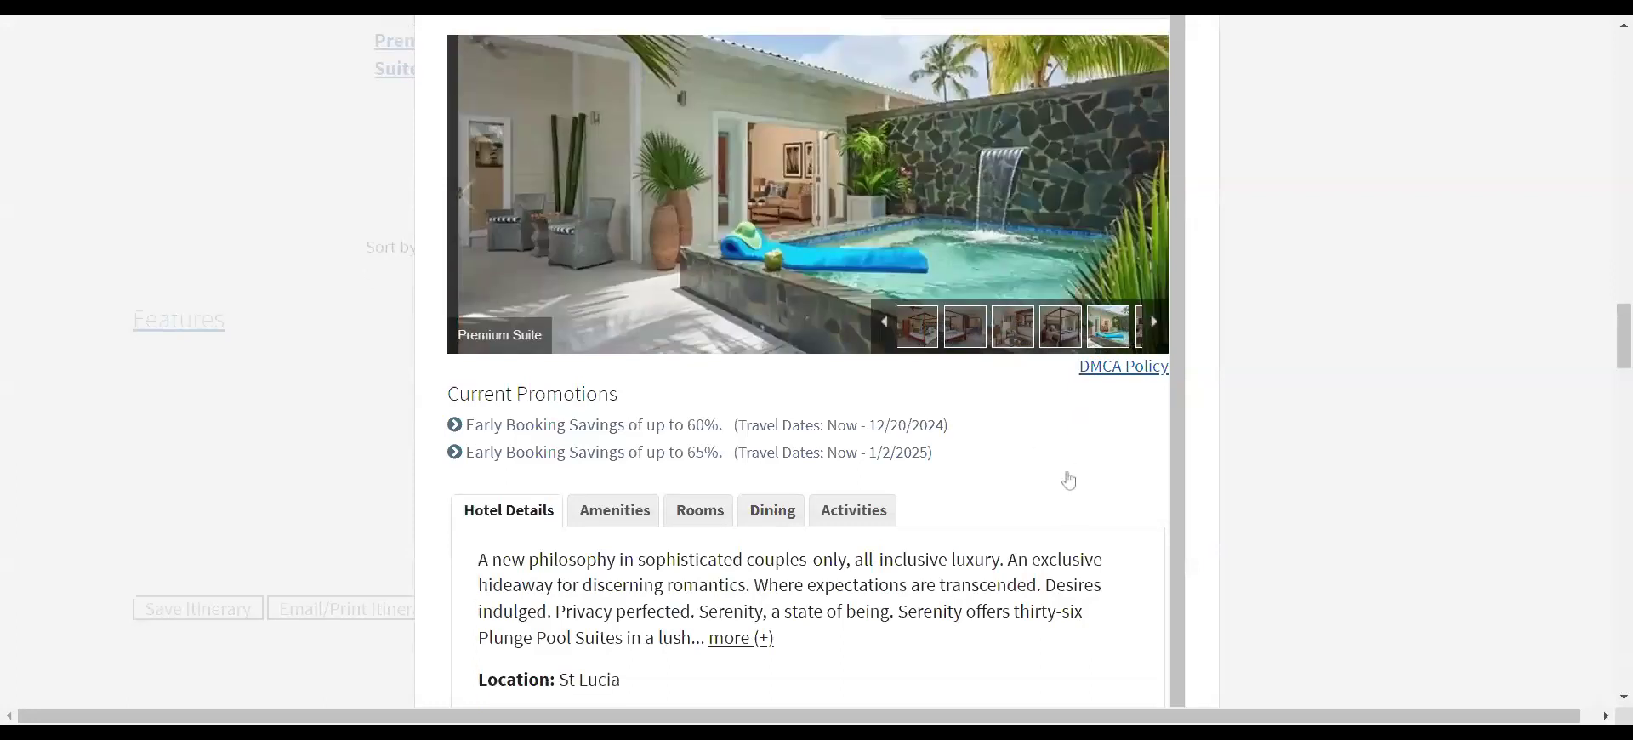
{"action": "scroll", "coordinate": [820, 366], "scroll_direction": "up", "scroll_amount": 1}
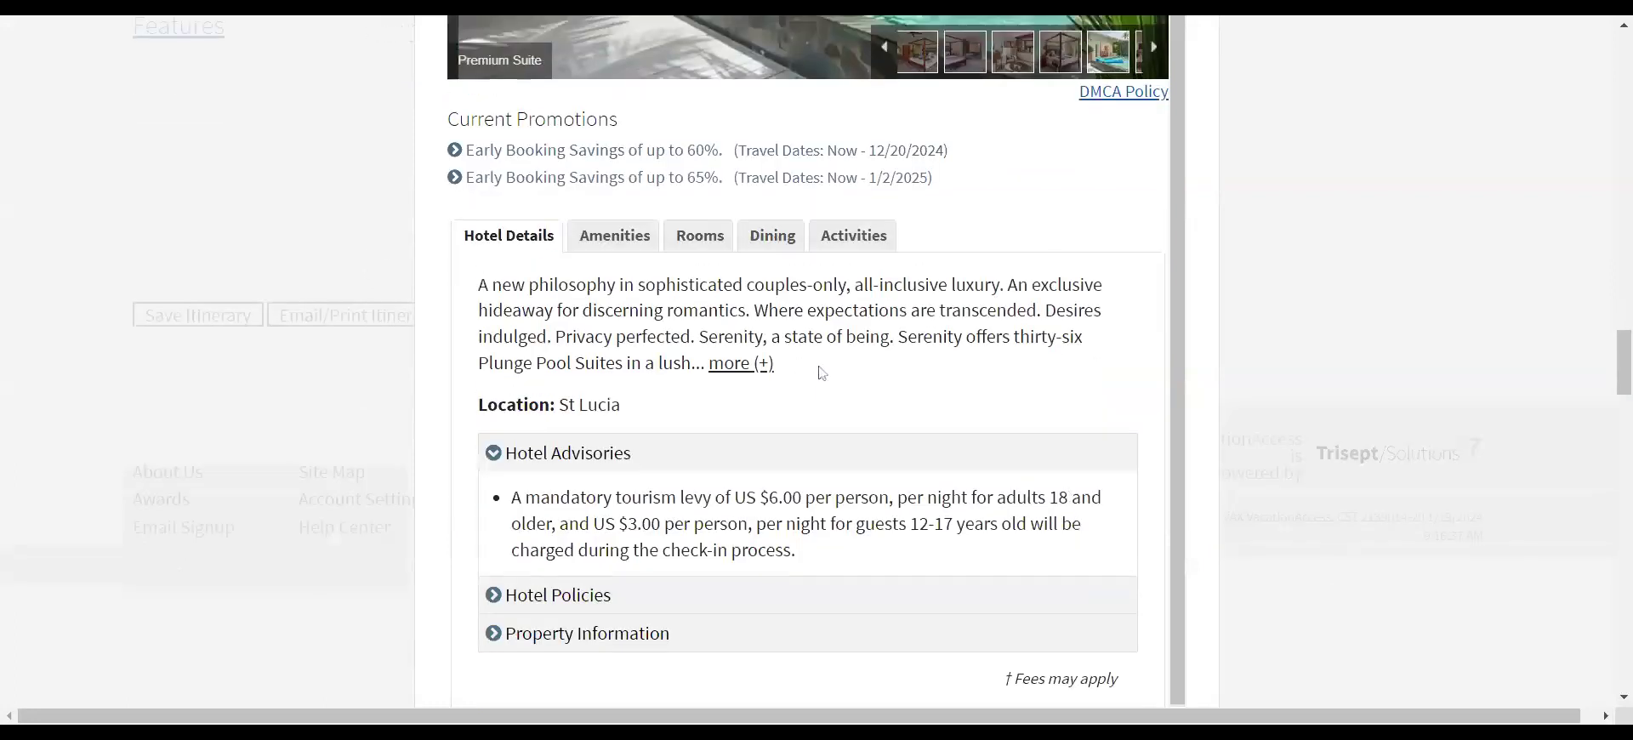
{"action": "scroll", "coordinate": [1071, 320], "scroll_direction": "up", "scroll_amount": 4}
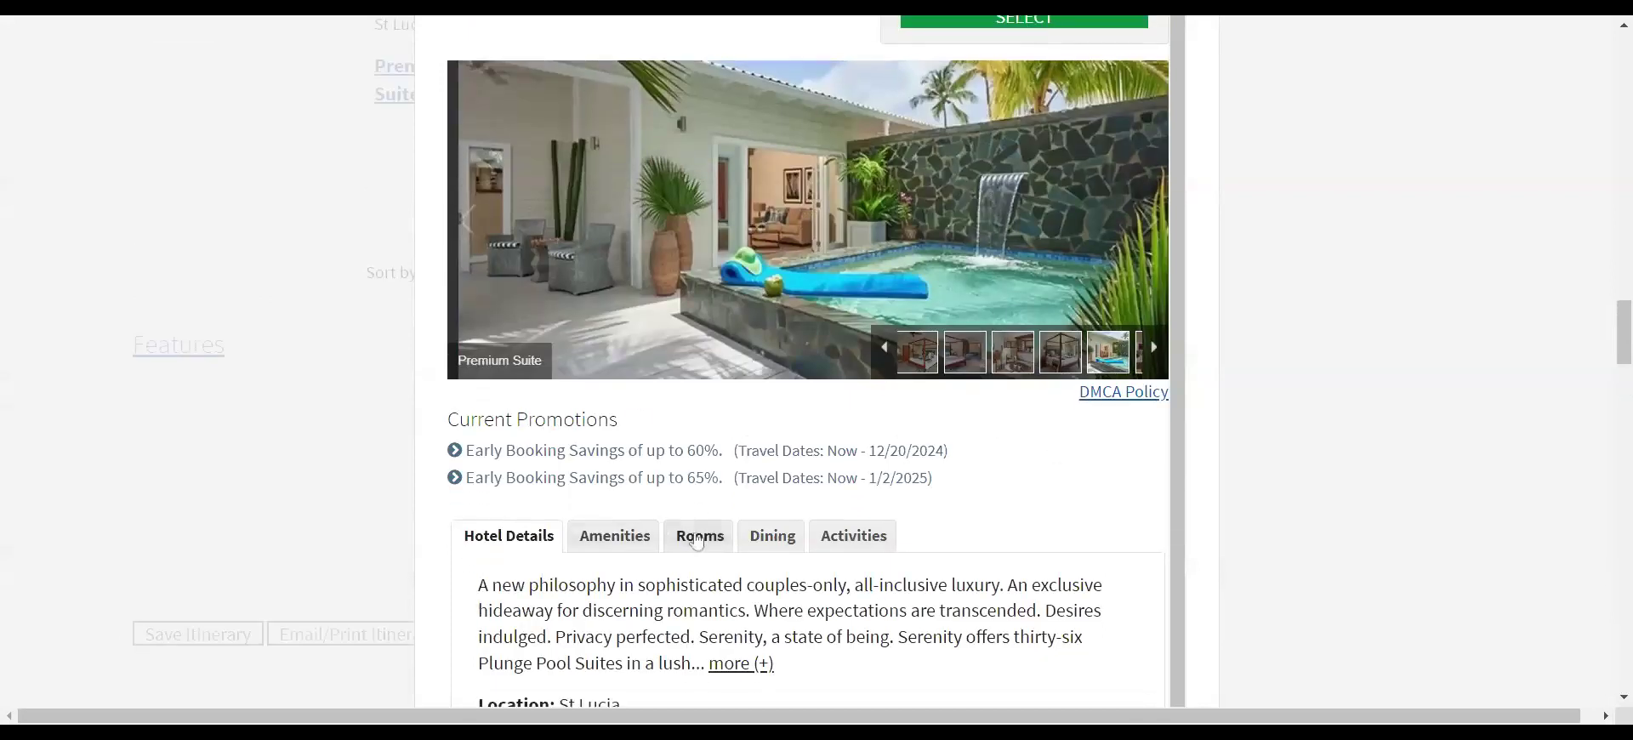
- Review Serenity's available rooms and prices, then close its details window
{"action": "left_click", "coordinate": [695, 542]}
{"action": "scroll", "coordinate": [846, 541], "scroll_direction": "down", "scroll_amount": 4}
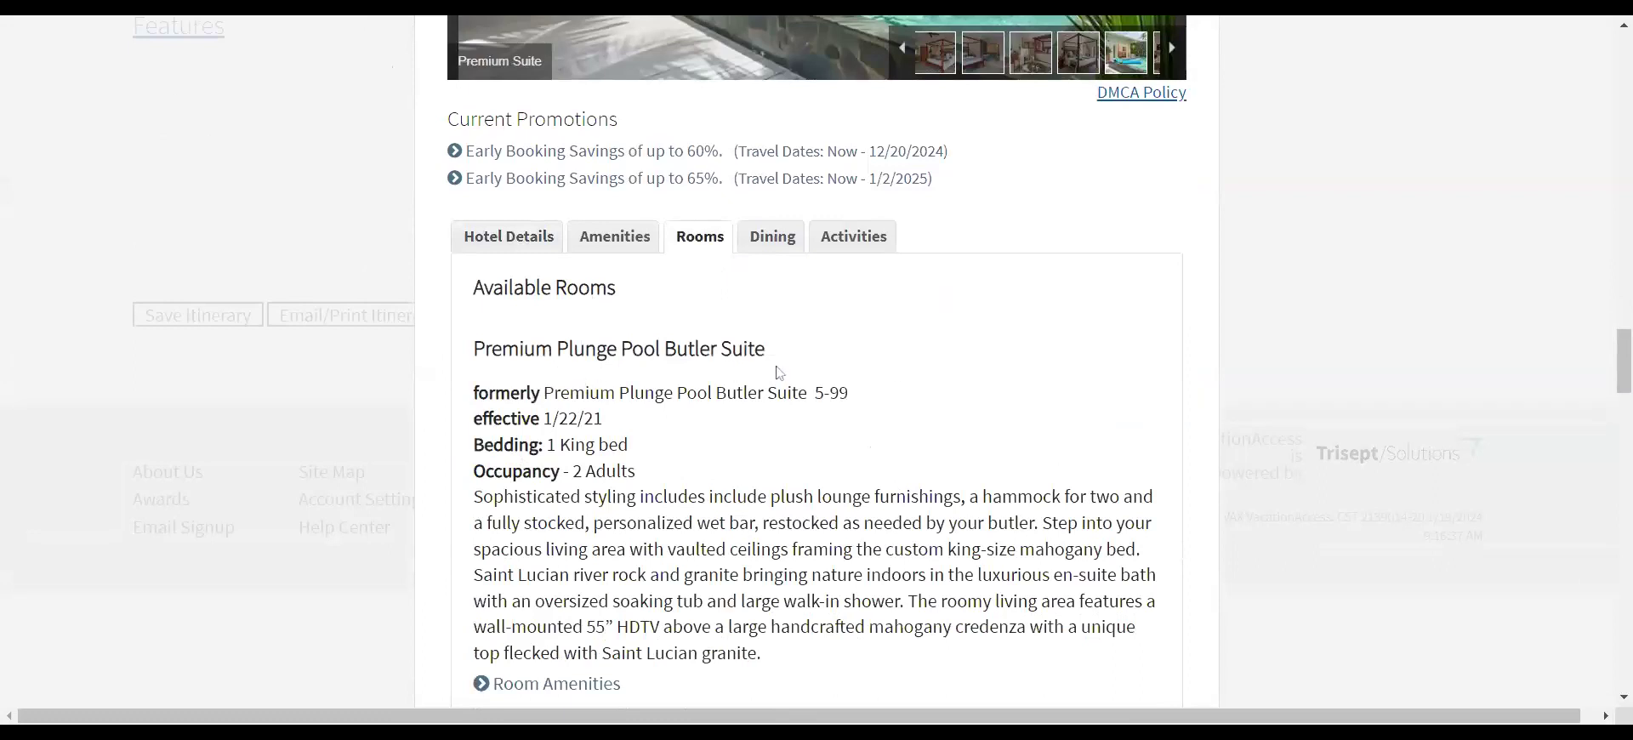
{"action": "scroll", "coordinate": [915, 371], "scroll_direction": "down", "scroll_amount": 4}
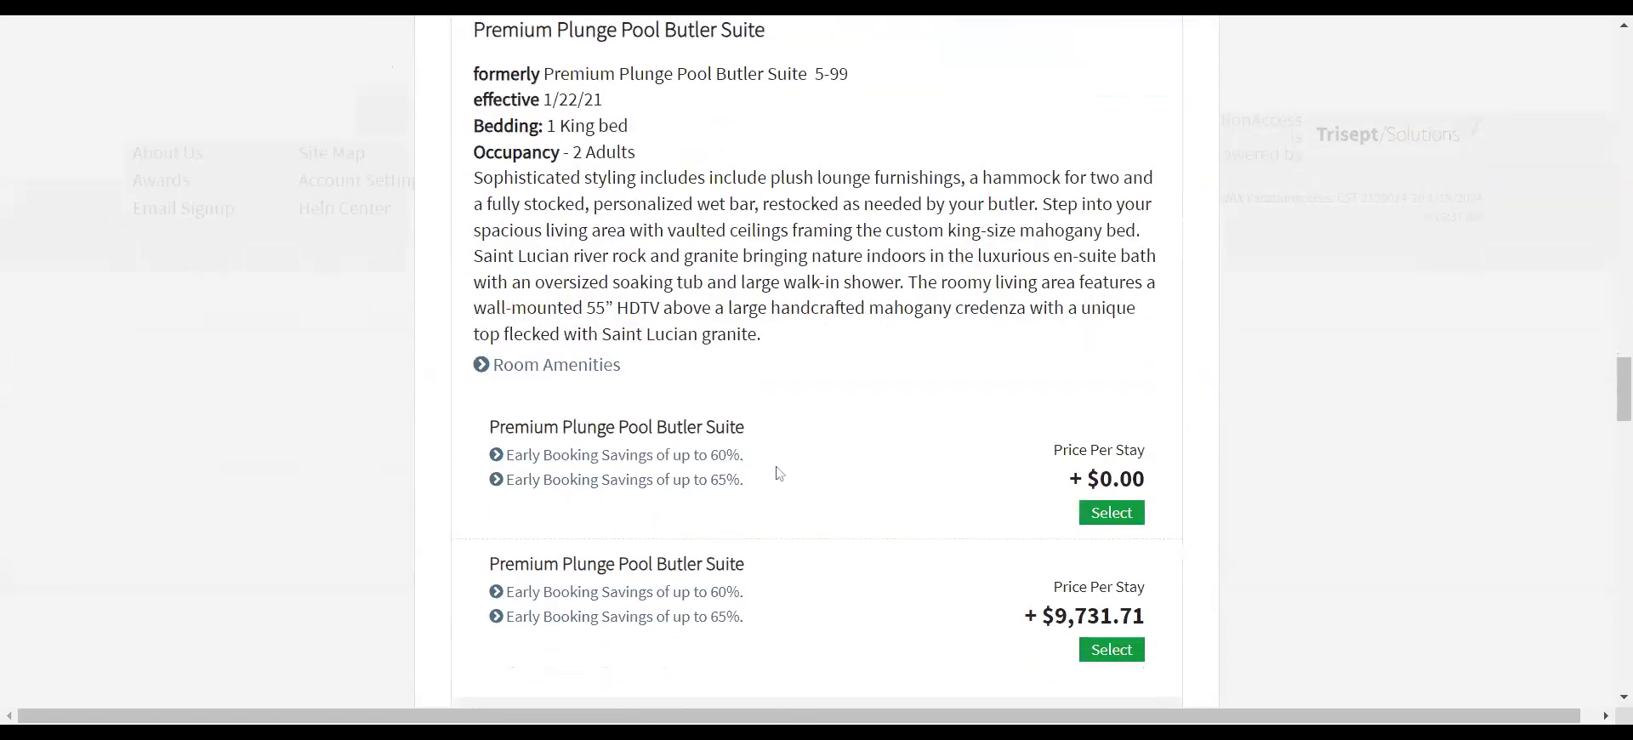
{"action": "scroll", "coordinate": [780, 474], "scroll_direction": "down", "scroll_amount": 3}
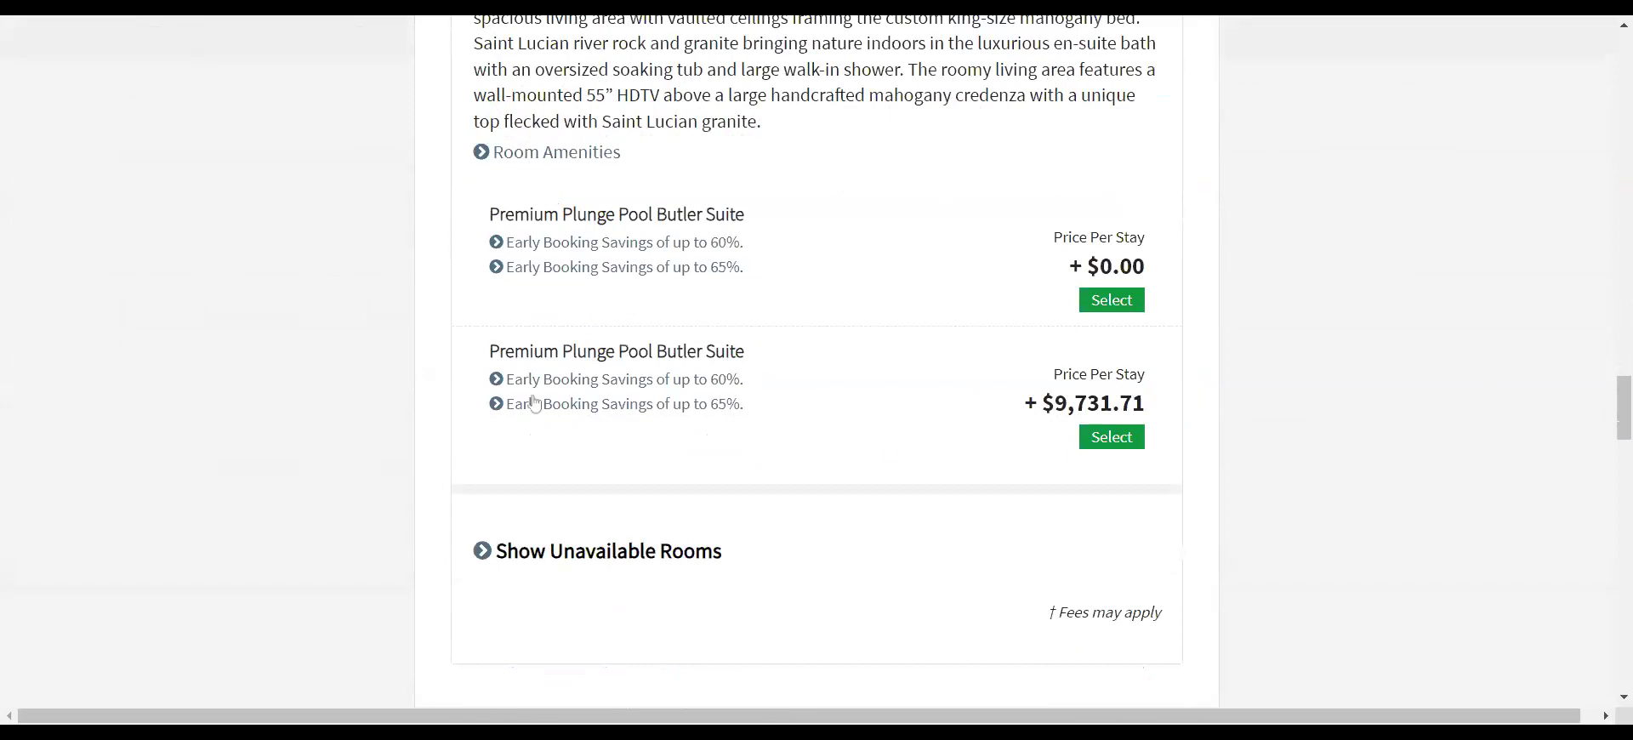
{"action": "scroll", "coordinate": [923, 472], "scroll_direction": "up", "scroll_amount": 15}
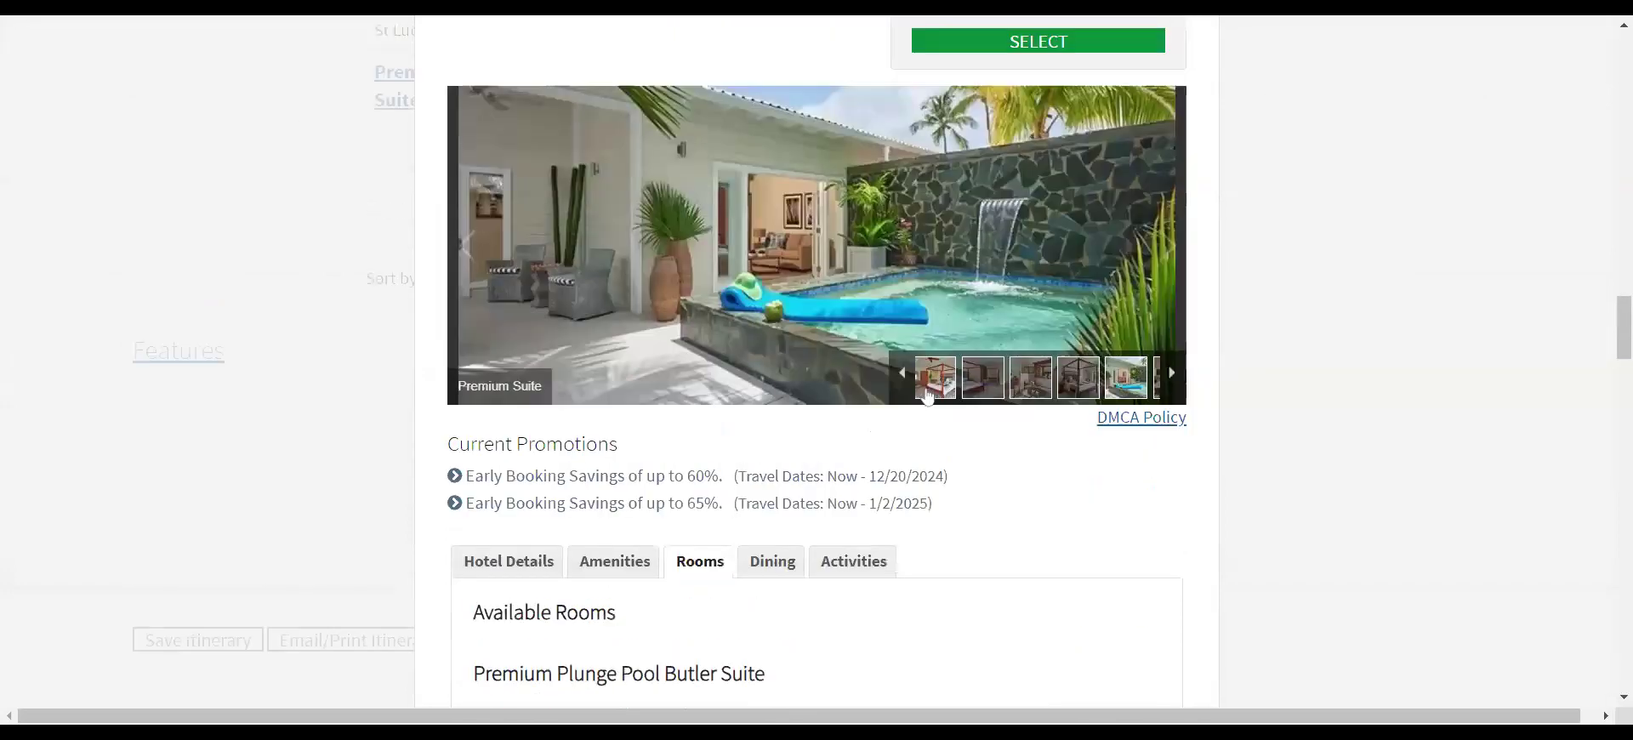
{"action": "left_click", "coordinate": [1188, 497]}
{"action": "scroll", "coordinate": [690, 479], "scroll_direction": "up", "scroll_amount": 8}
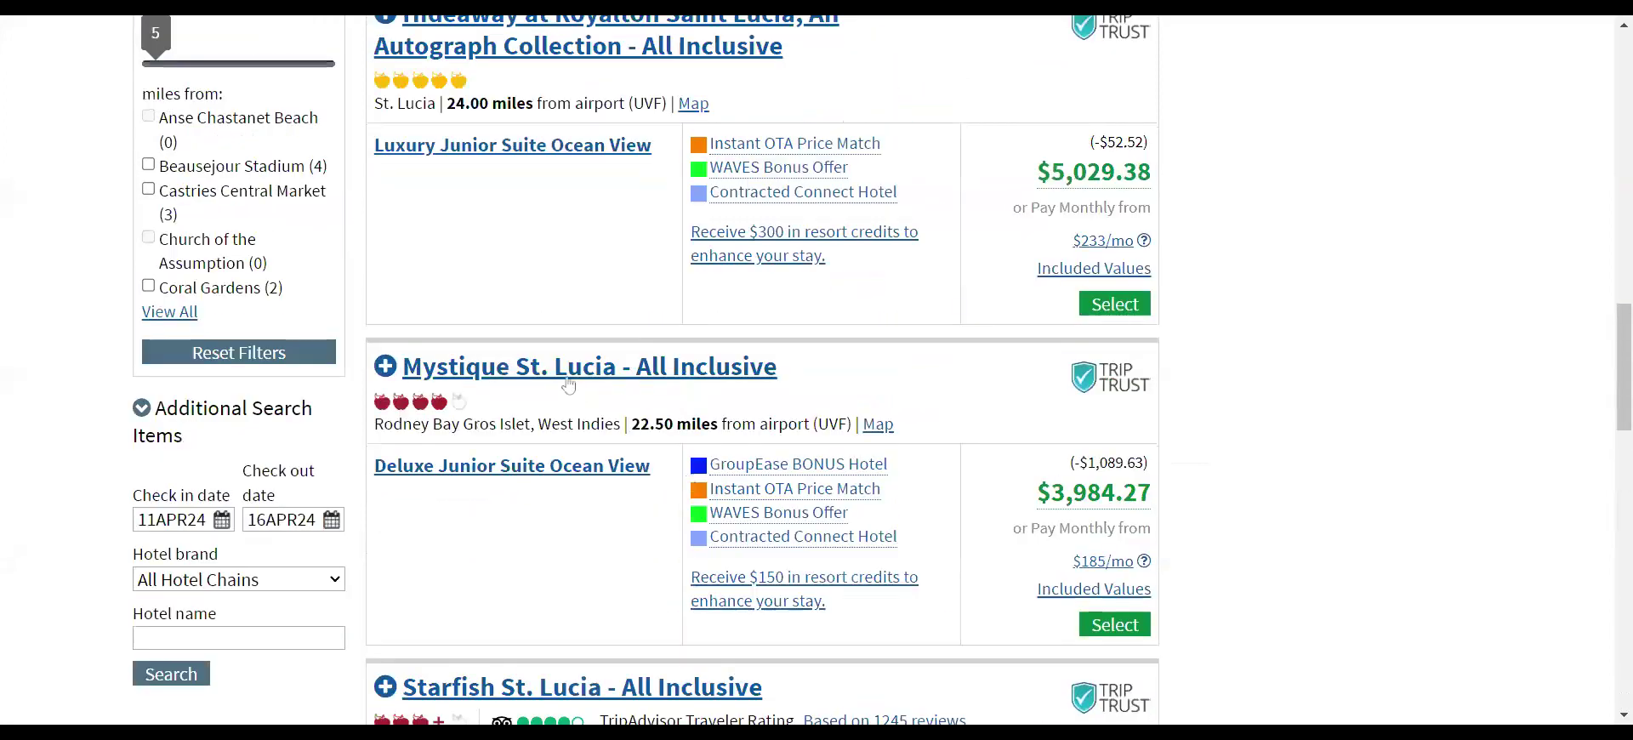
- Open Mystique St. Lucia's details and page through its resort and suite photos
{"action": "left_click", "coordinate": [544, 371]}
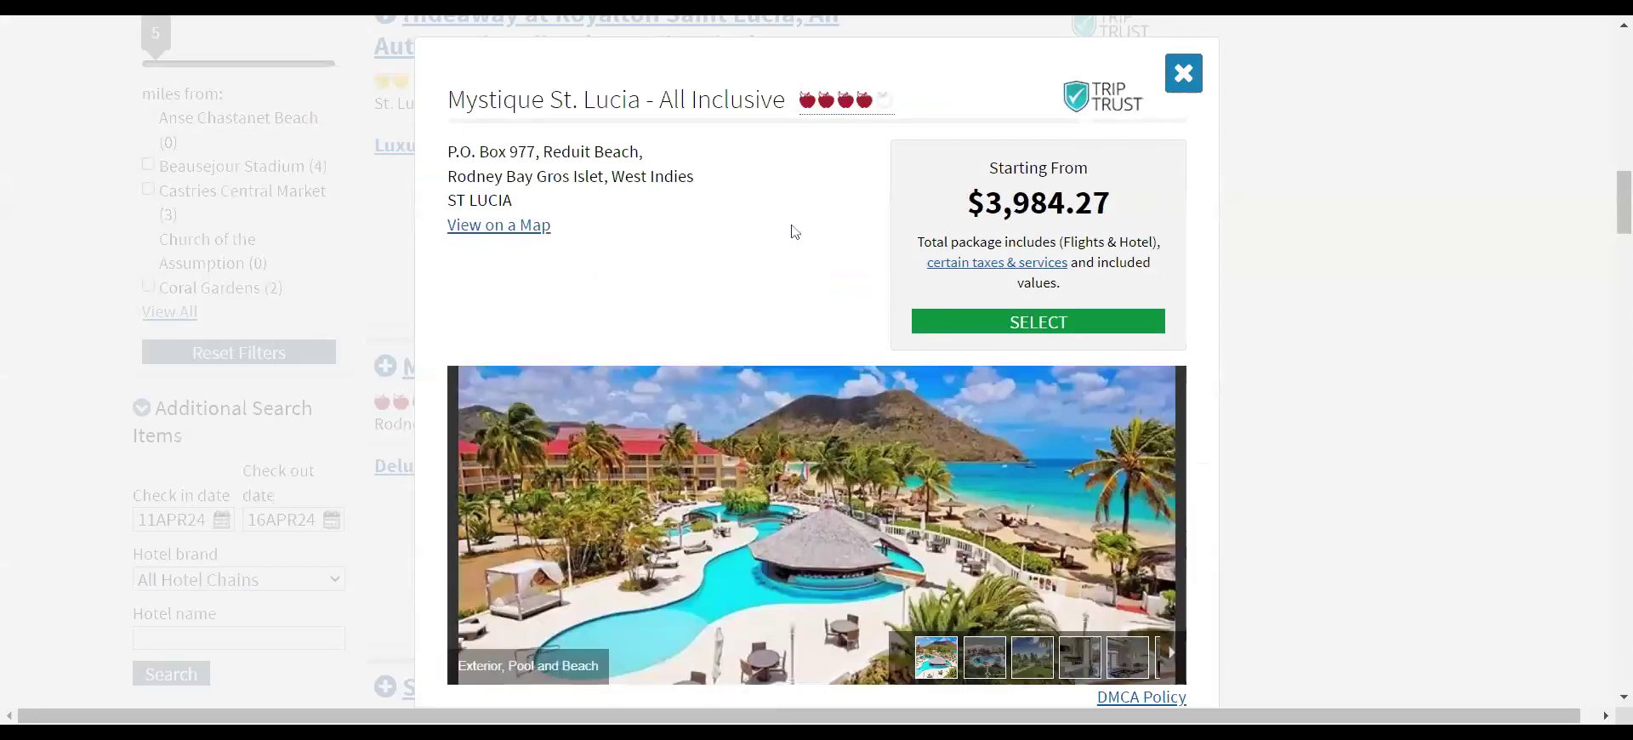
{"action": "scroll", "coordinate": [794, 241], "scroll_direction": "down", "scroll_amount": 1}
{"action": "scroll", "coordinate": [795, 241], "scroll_direction": "down", "scroll_amount": 3}
{"action": "left_click", "coordinate": [1148, 353]}
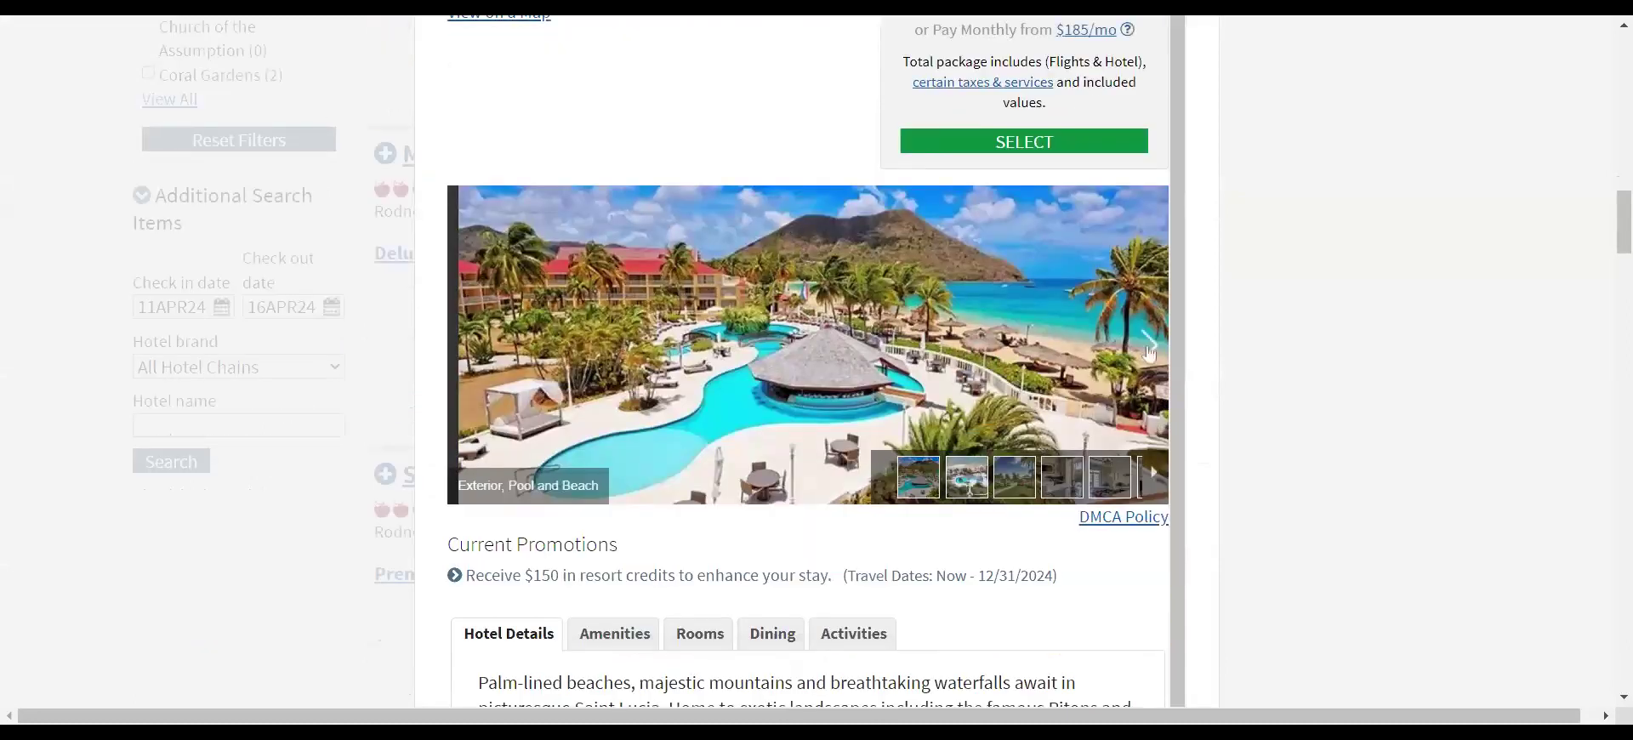
{"action": "left_click", "coordinate": [1148, 353]}
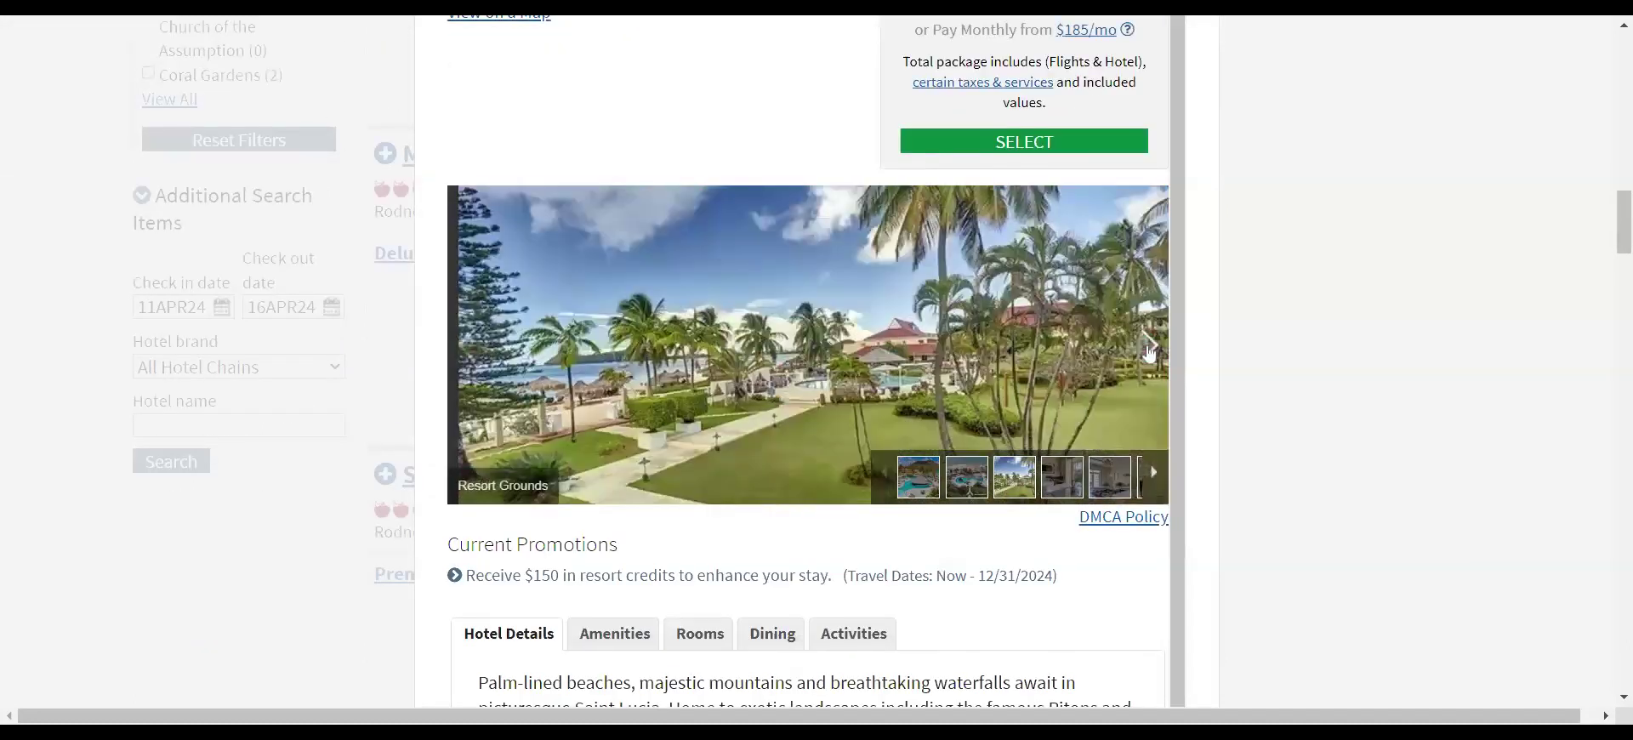
{"action": "left_click", "coordinate": [1148, 353]}
{"action": "left_click", "coordinate": [1148, 353]}
{"action": "left_click", "coordinate": [1148, 353]}
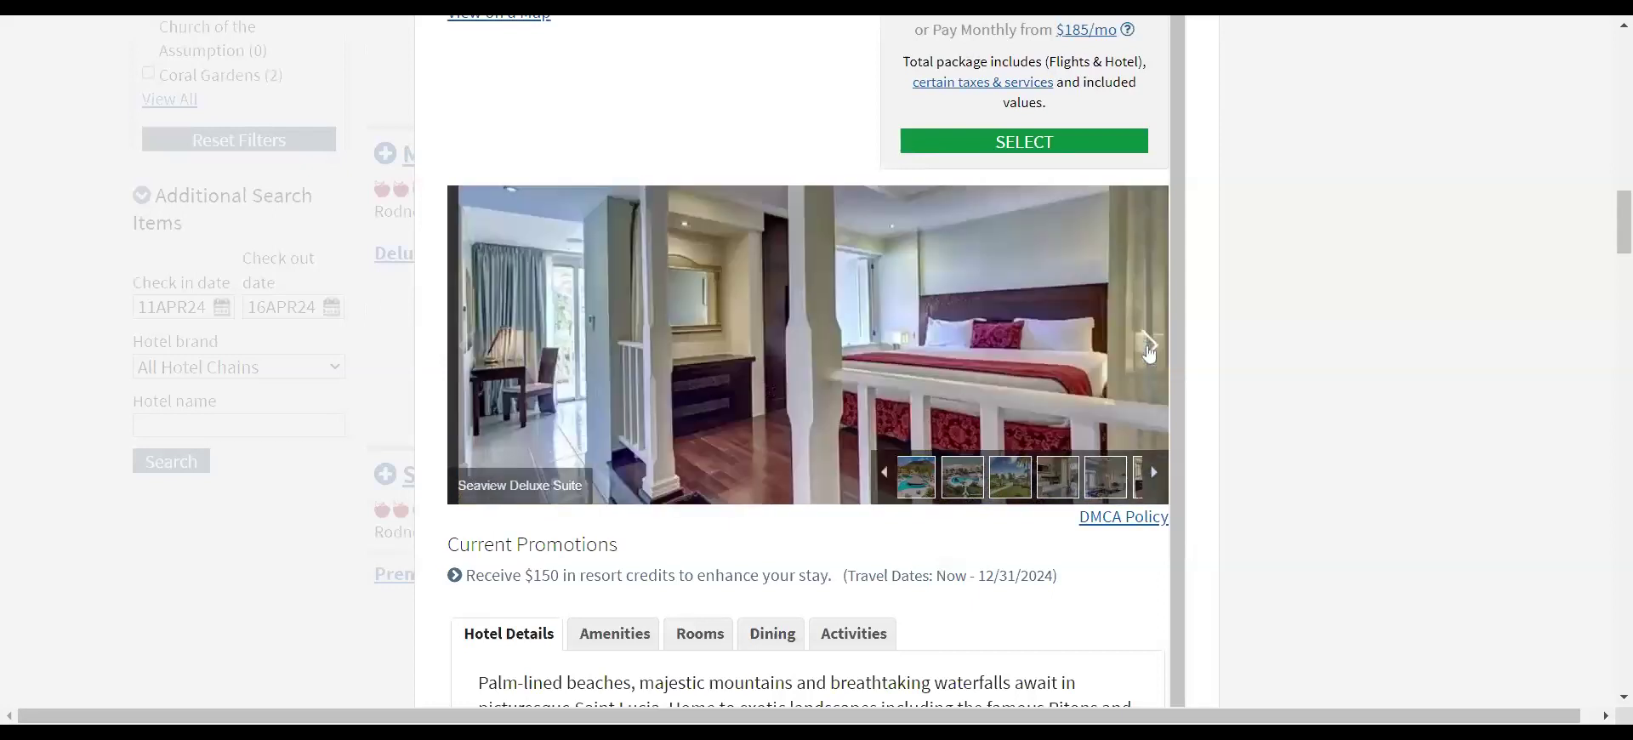
{"action": "left_click", "coordinate": [1148, 353]}
{"action": "left_click", "coordinate": [1149, 353]}
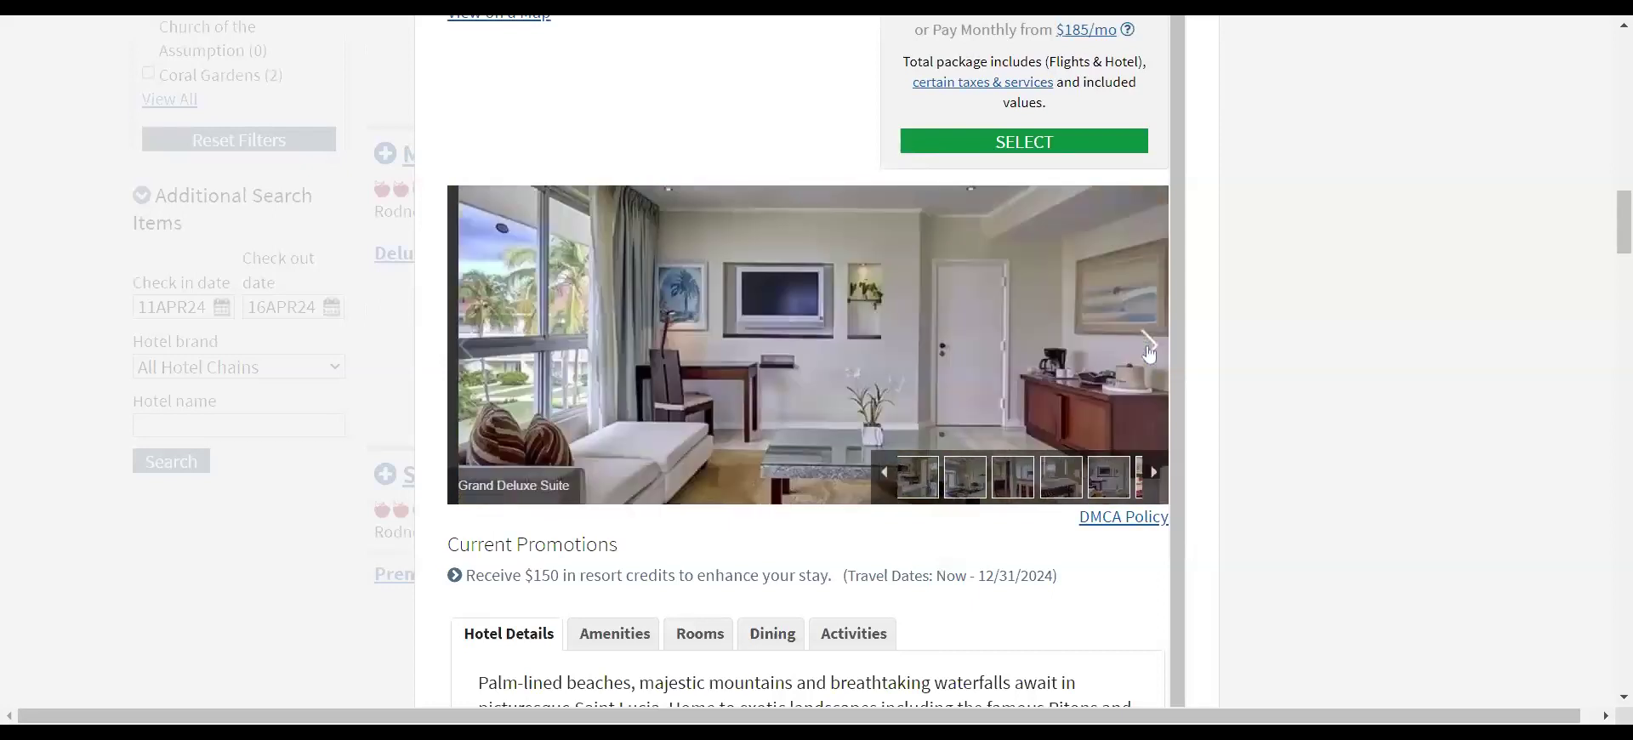
{"action": "left_click", "coordinate": [1148, 353]}
{"action": "left_click", "coordinate": [1149, 353]}
{"action": "left_click", "coordinate": [1148, 353]}
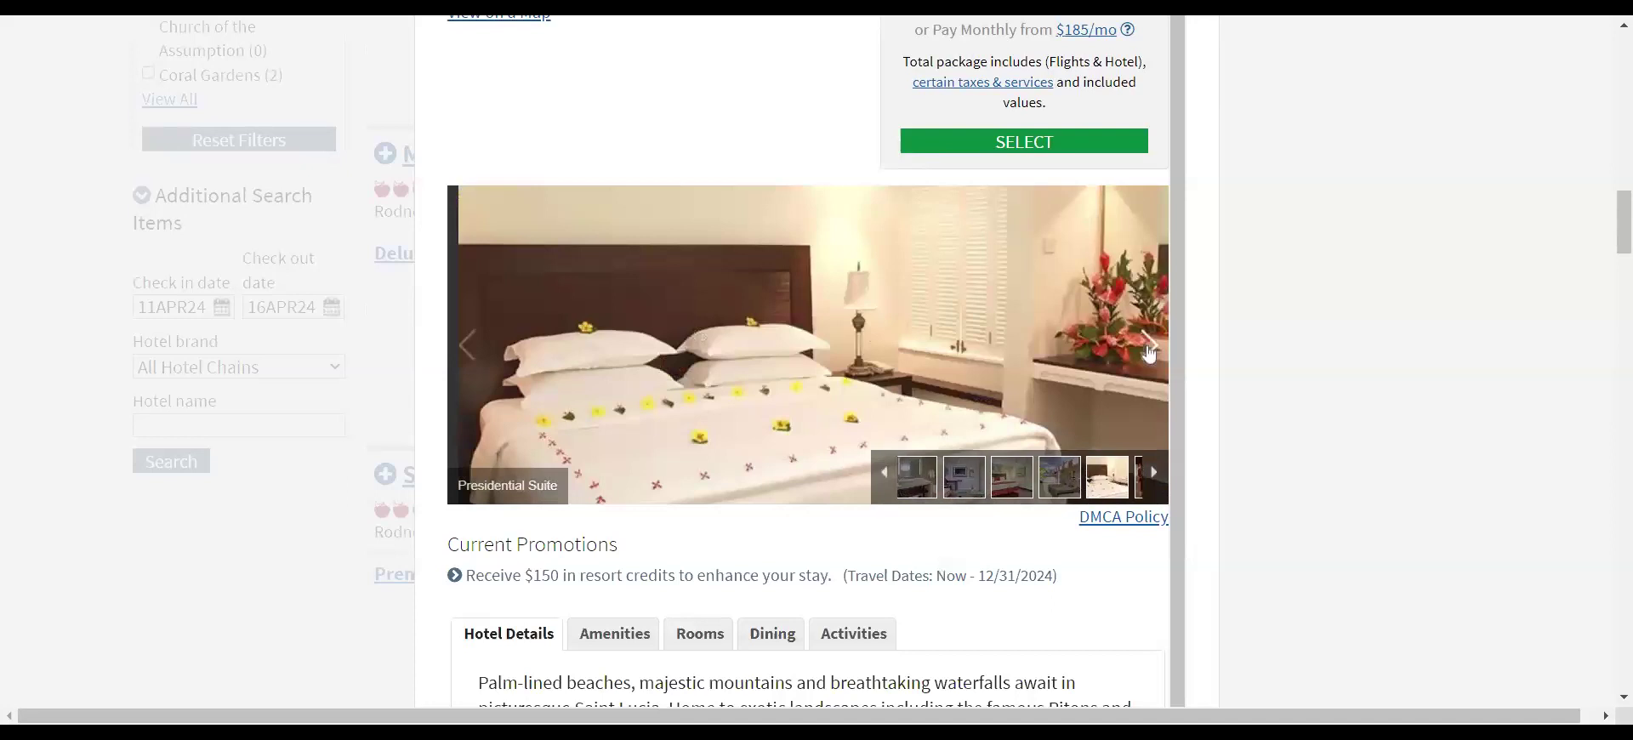
{"action": "left_click", "coordinate": [1148, 350]}
{"action": "scroll", "coordinate": [858, 348], "scroll_direction": "up", "scroll_amount": 1}
{"action": "scroll", "coordinate": [857, 348], "scroll_direction": "up", "scroll_amount": 3}
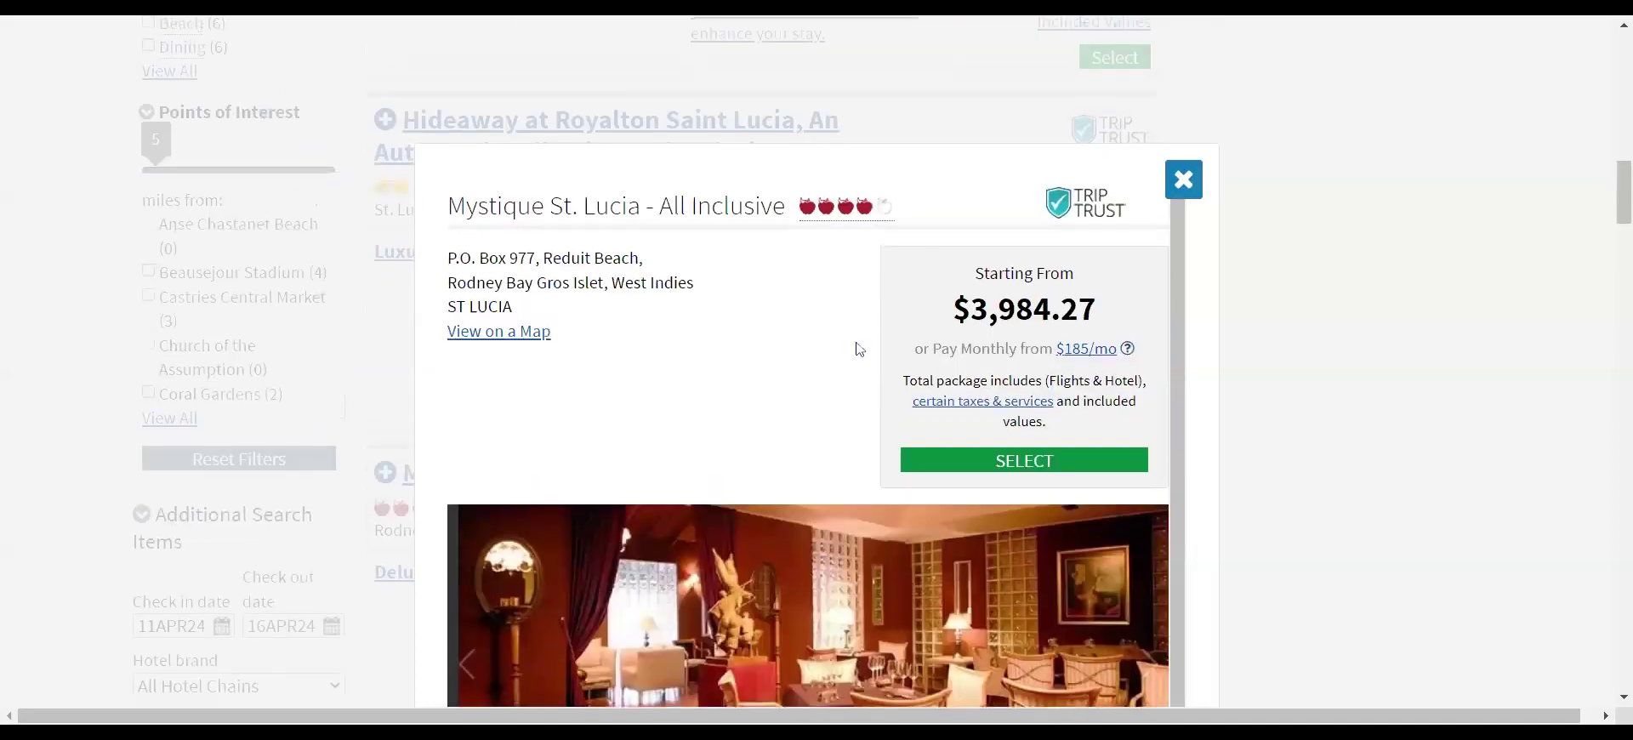
{"action": "scroll", "coordinate": [710, 356], "scroll_direction": "down", "scroll_amount": 7}
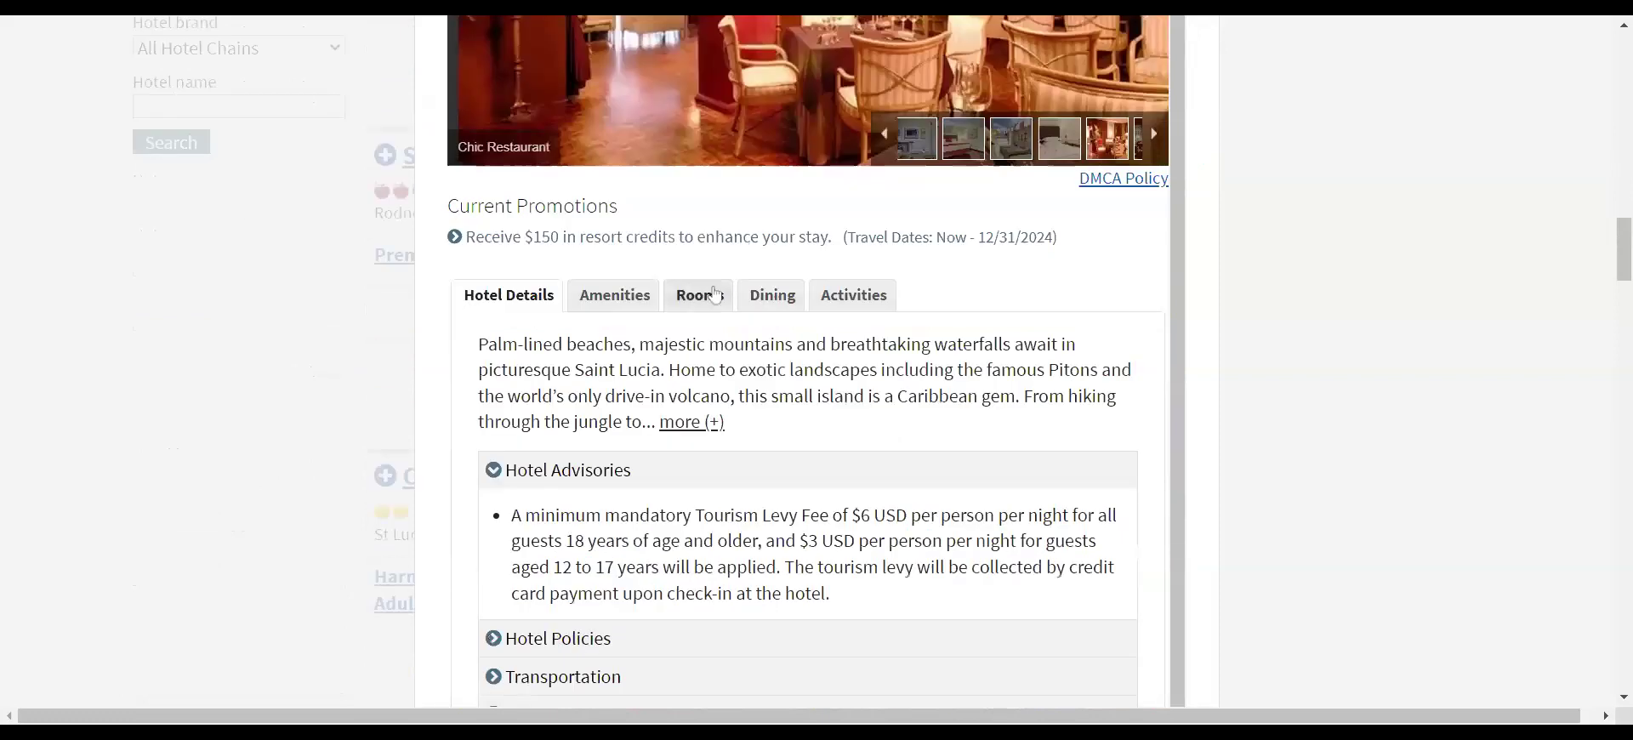
- Compare the Deluxe Junior Suite rates in Mystique St. Lucia's available rooms list
{"action": "left_click", "coordinate": [700, 295]}
{"action": "scroll", "coordinate": [1022, 429], "scroll_direction": "down", "scroll_amount": 10}
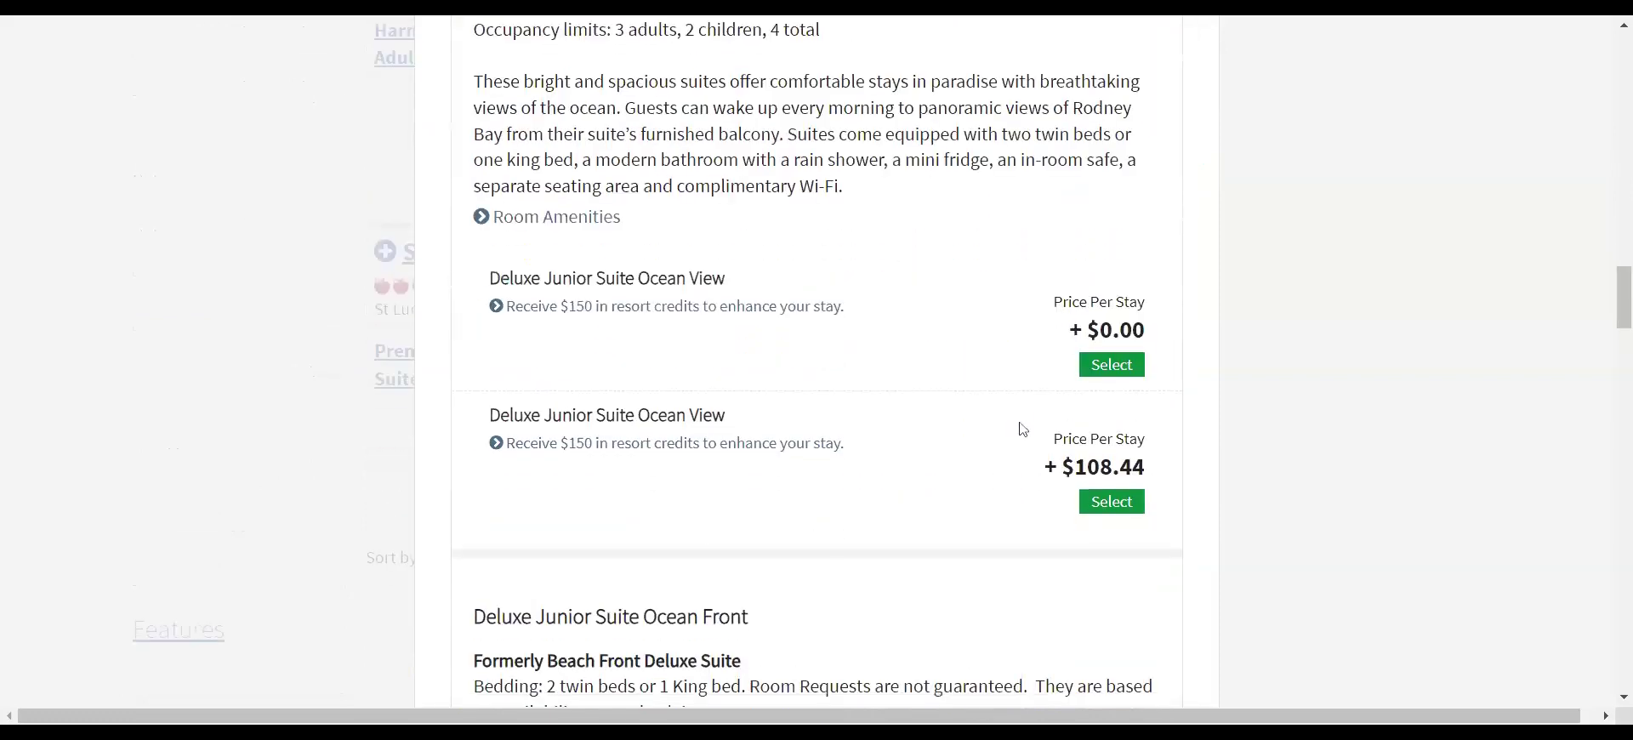
{"action": "scroll", "coordinate": [1022, 429], "scroll_direction": "down", "scroll_amount": 9}
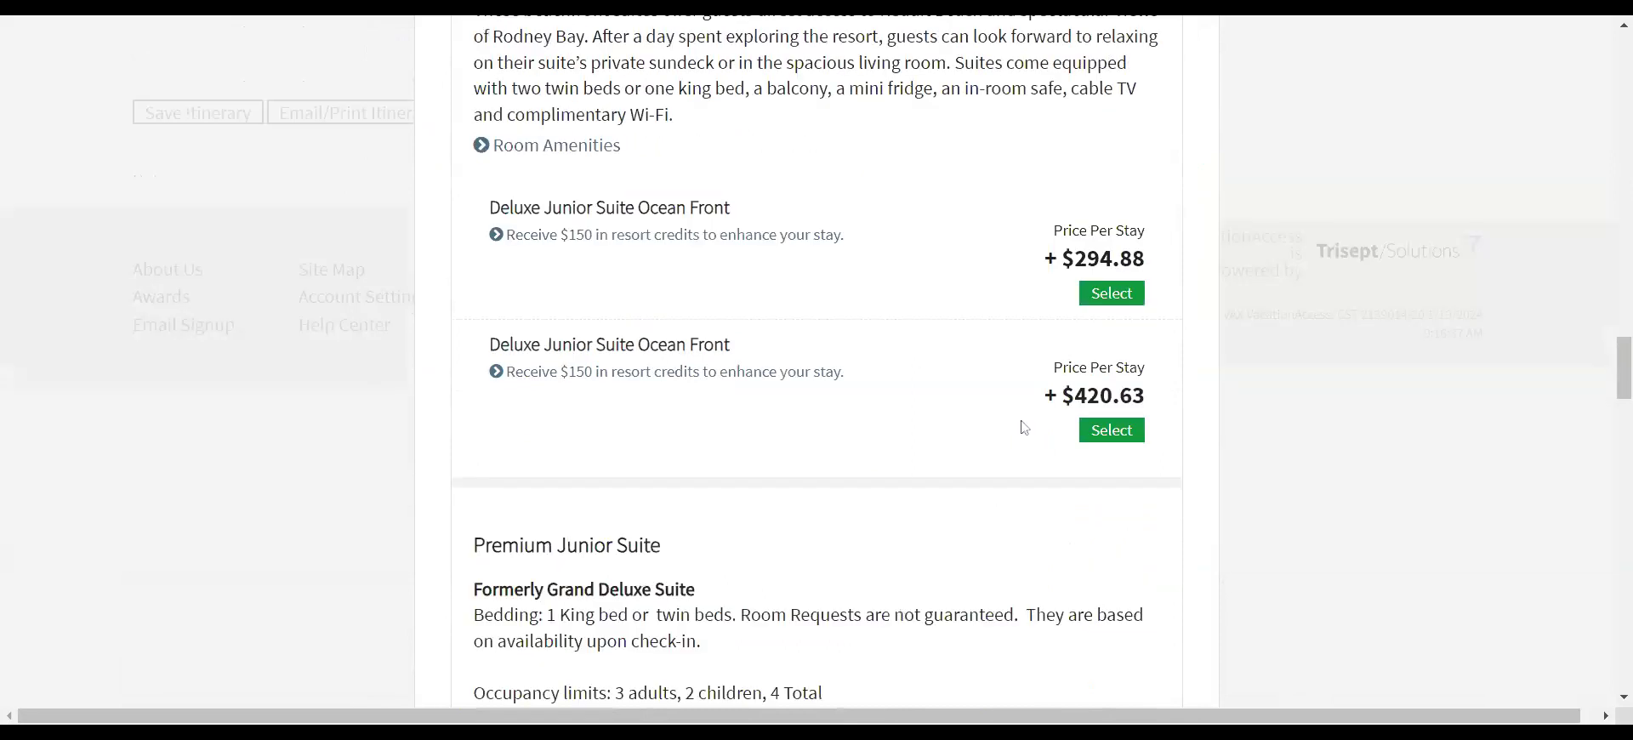
{"action": "scroll", "coordinate": [1025, 428], "scroll_direction": "up", "scroll_amount": 6}
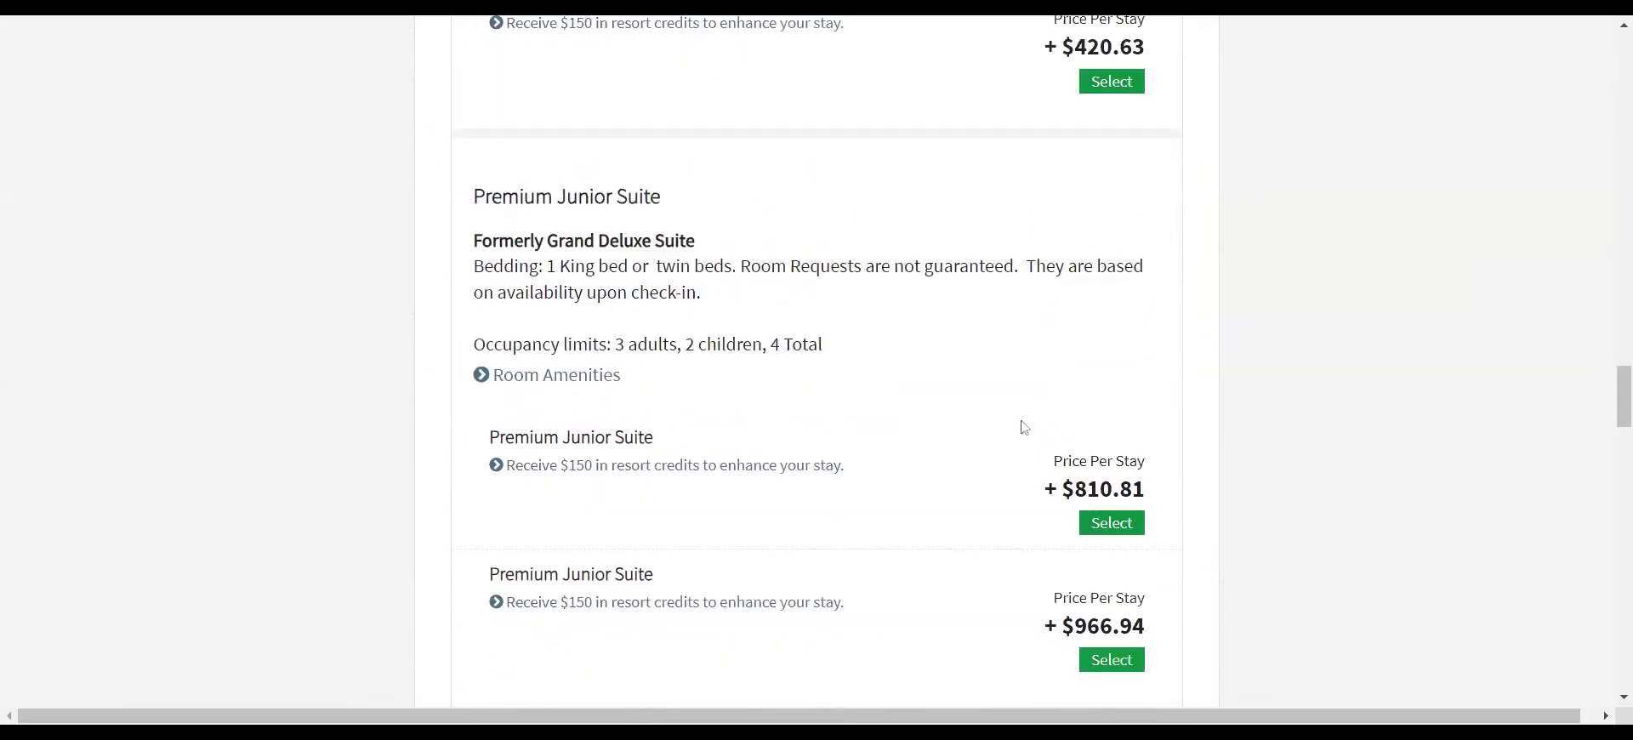
{"action": "scroll", "coordinate": [800, 395], "scroll_direction": "up", "scroll_amount": 3}
{"action": "scroll", "coordinate": [797, 394], "scroll_direction": "up", "scroll_amount": 11}
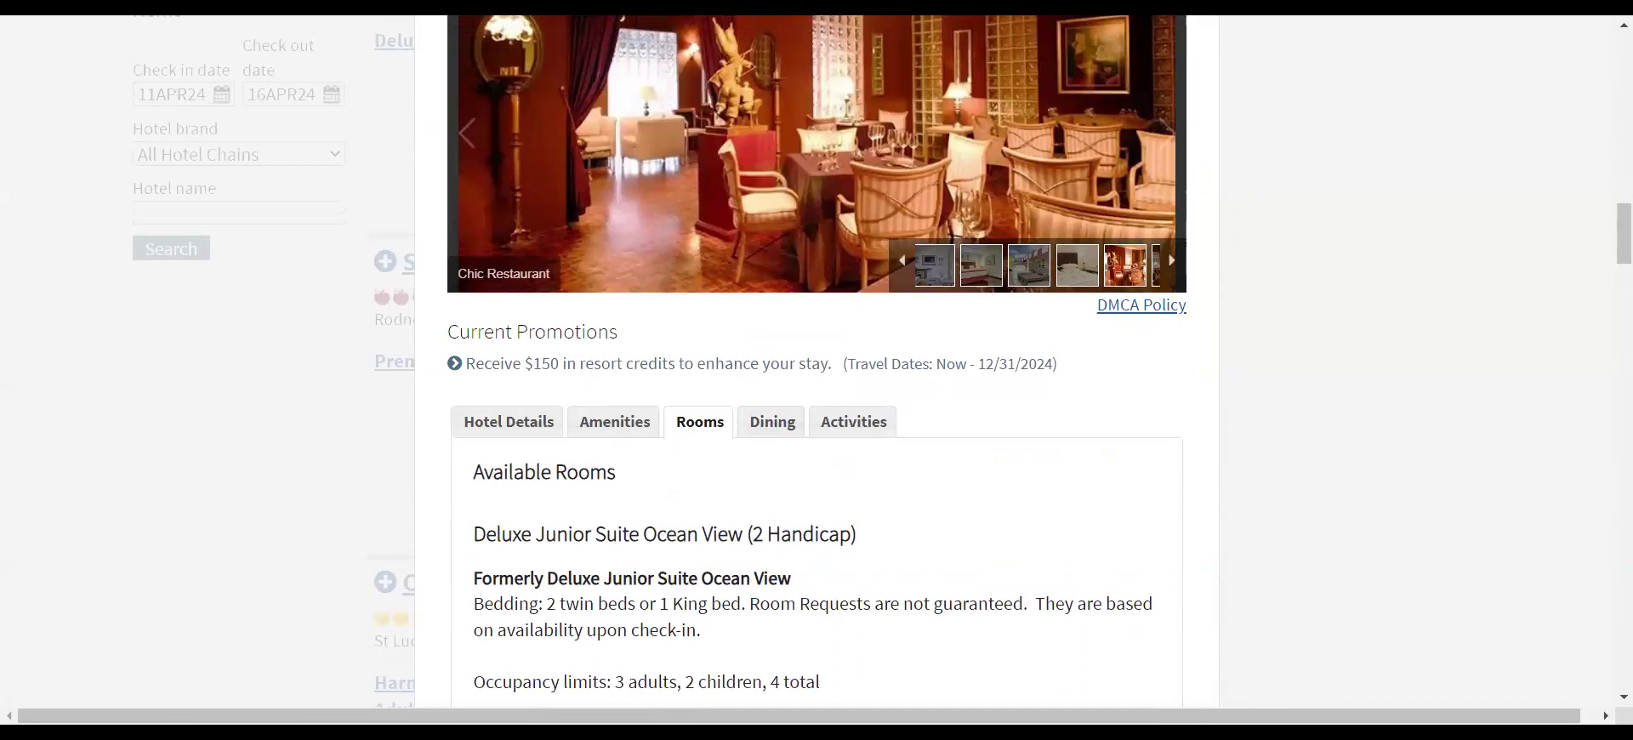
{"action": "scroll", "coordinate": [816, 382], "scroll_direction": "down", "scroll_amount": 10}
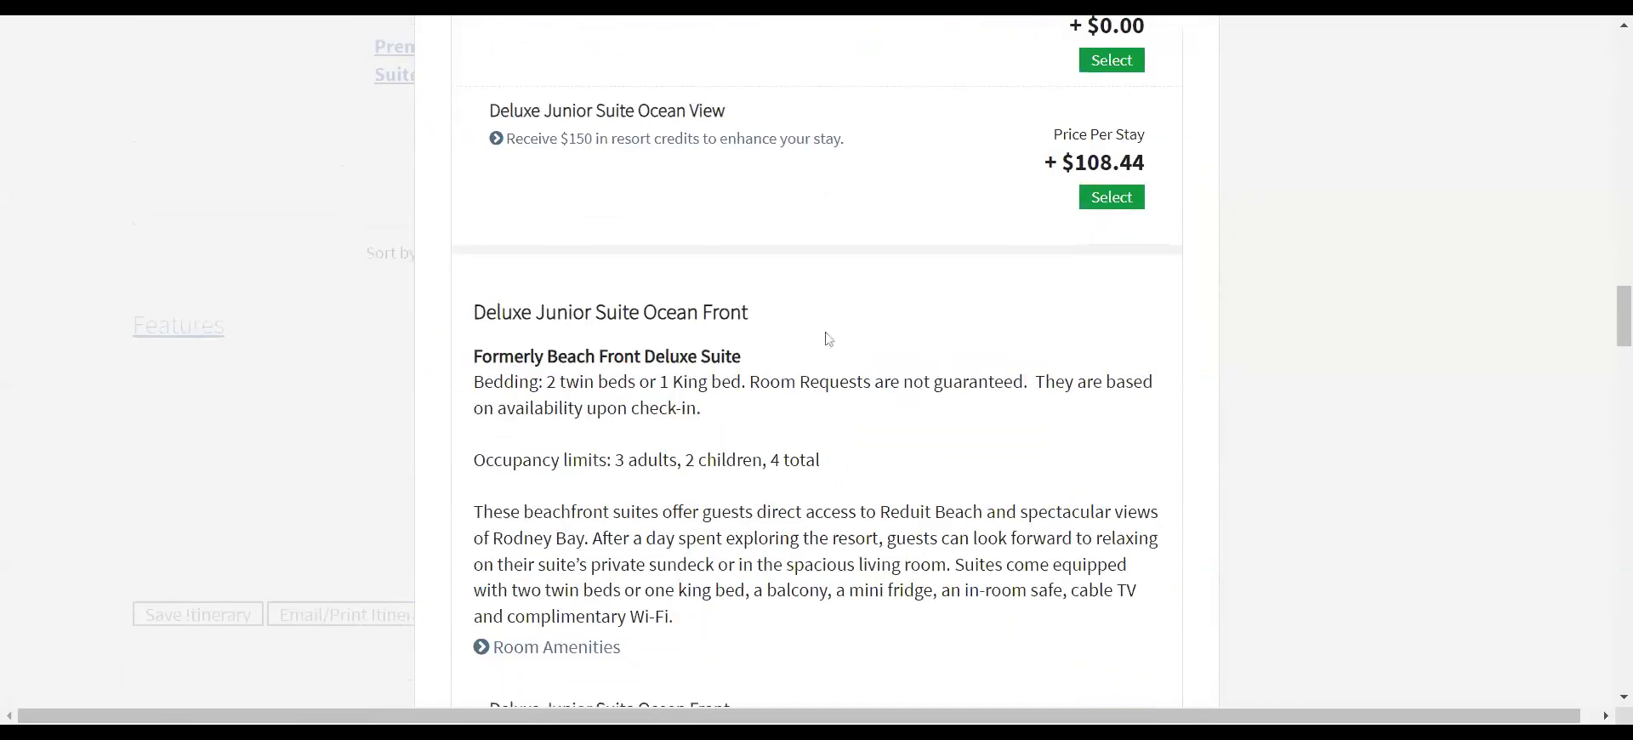
{"action": "scroll", "coordinate": [830, 340], "scroll_direction": "down", "scroll_amount": 8}
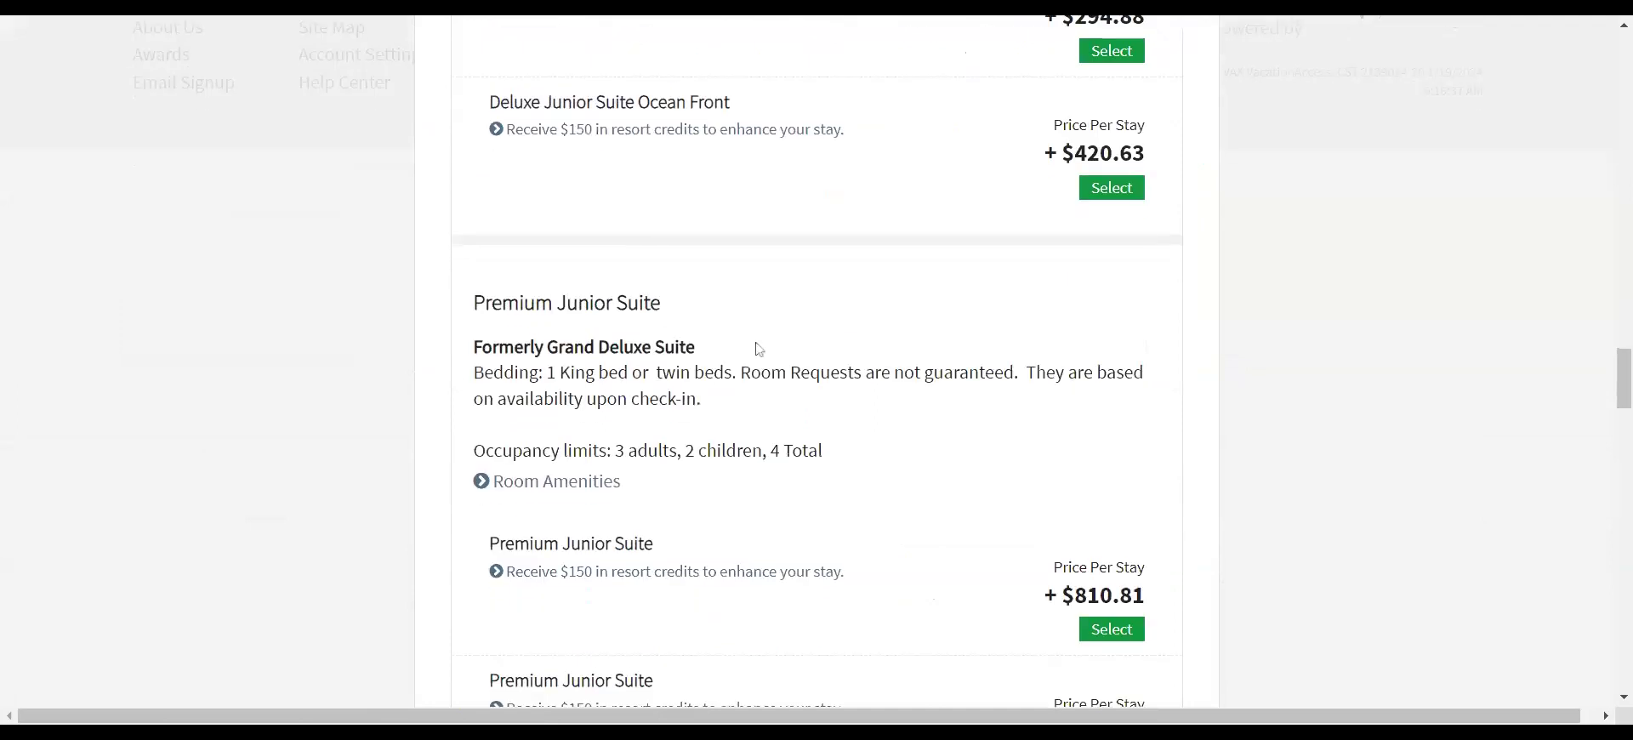
{"action": "scroll", "coordinate": [958, 390], "scroll_direction": "up", "scroll_amount": 6}
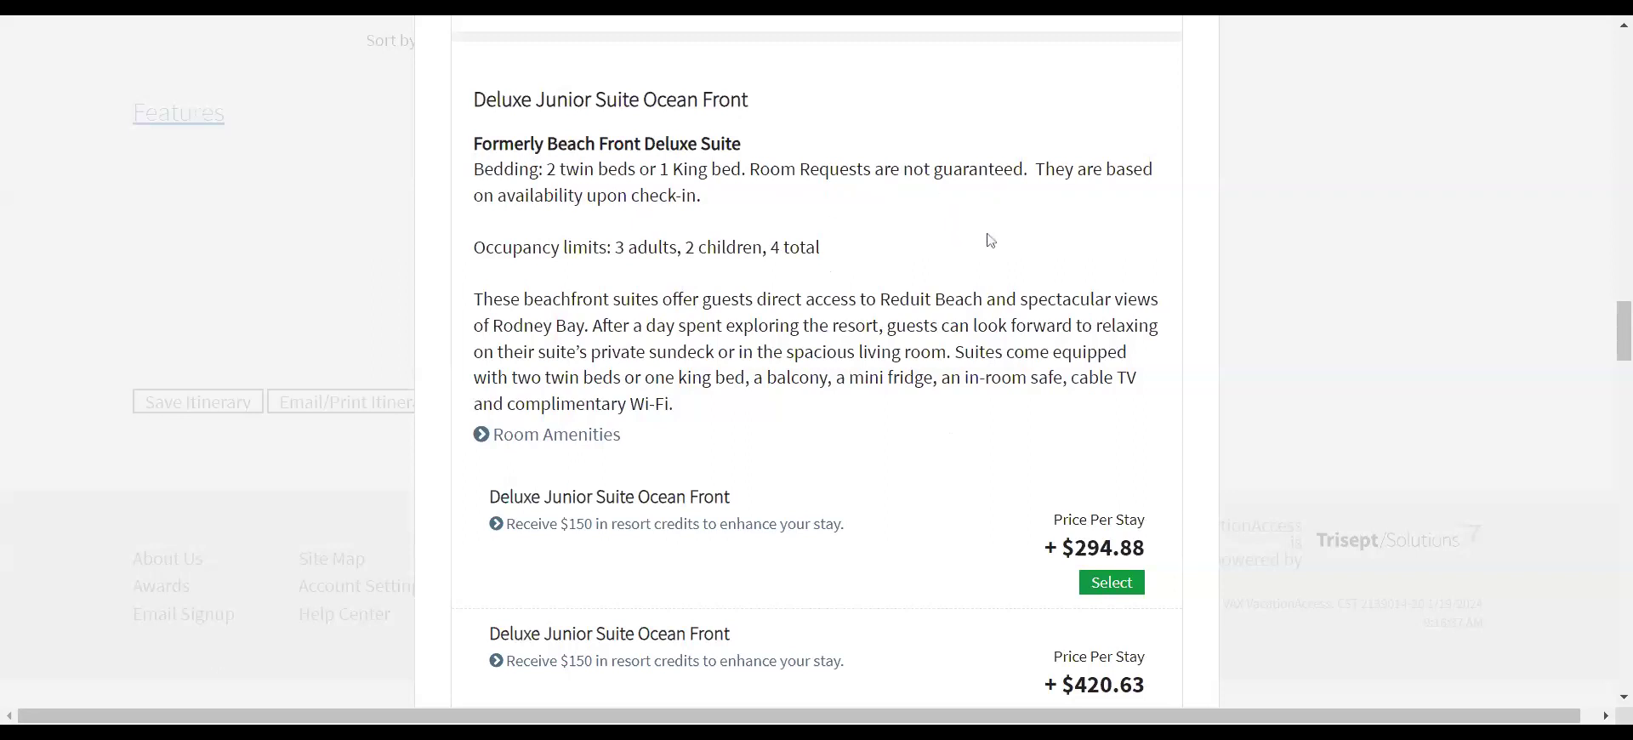
{"action": "scroll", "coordinate": [989, 240], "scroll_direction": "down", "scroll_amount": 6}
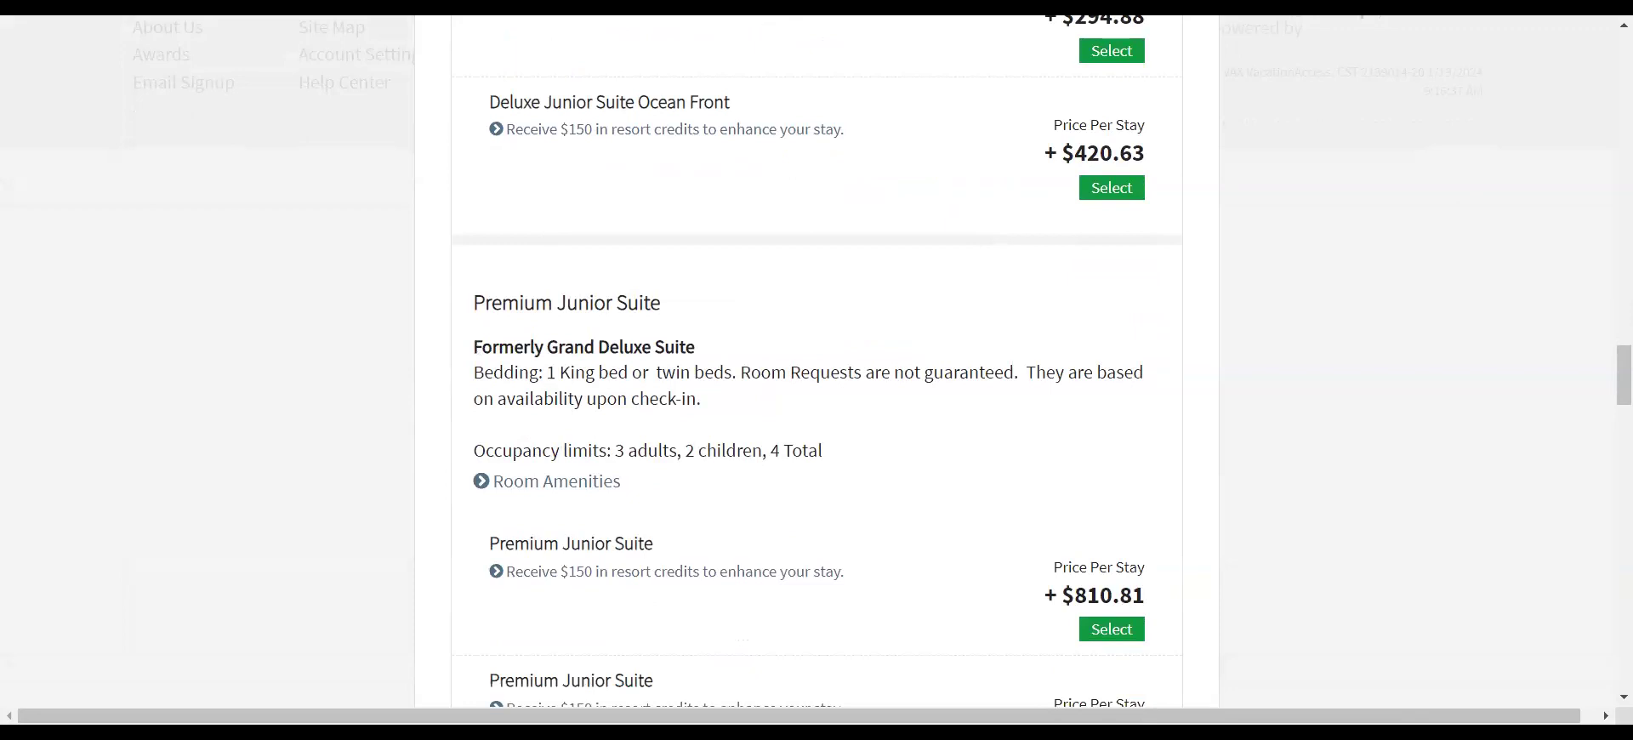
{"action": "scroll", "coordinate": [851, 393], "scroll_direction": "up", "scroll_amount": 8}
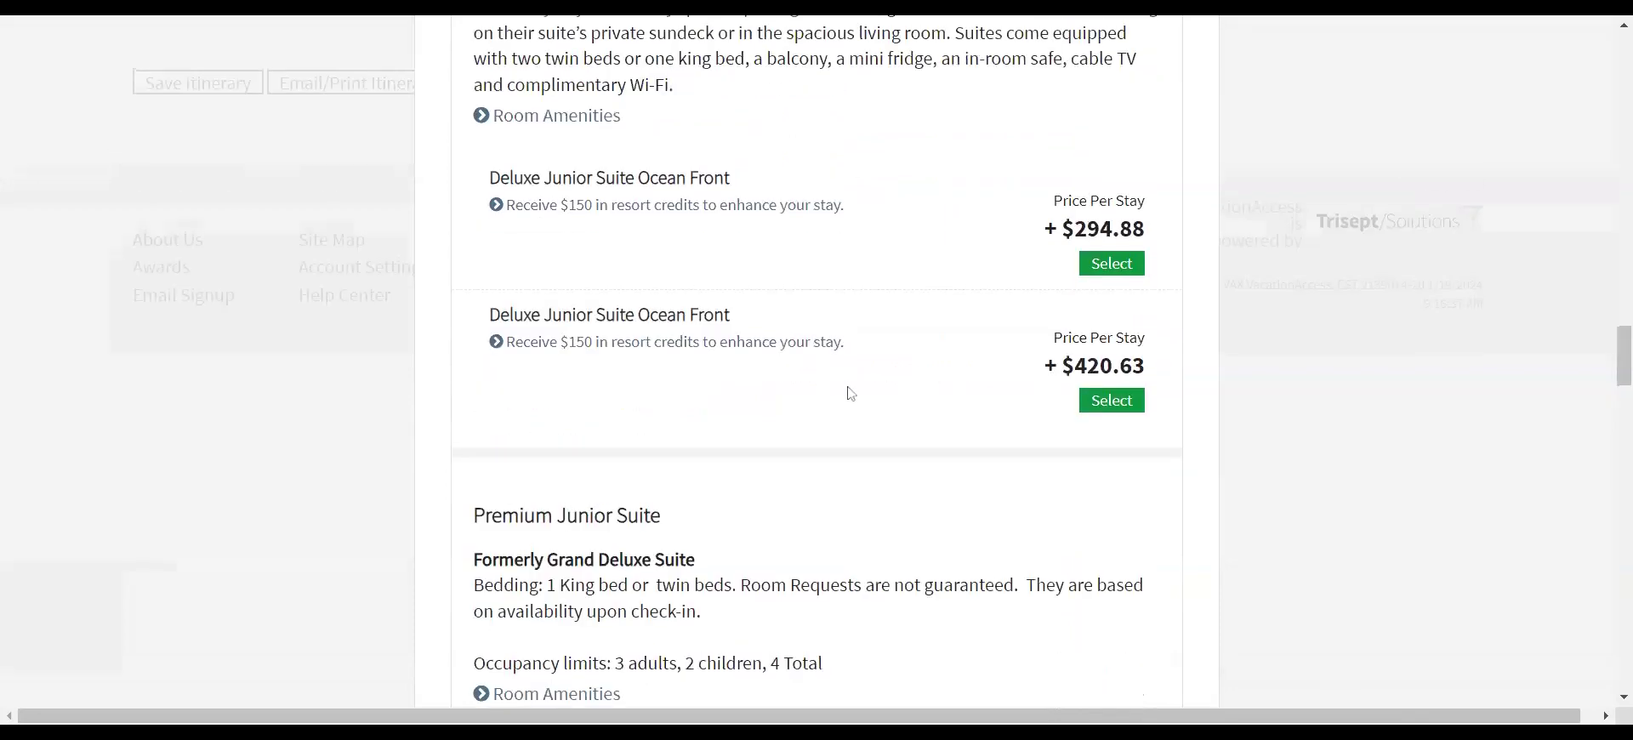
{"action": "scroll", "coordinate": [851, 393], "scroll_direction": "up", "scroll_amount": 4}
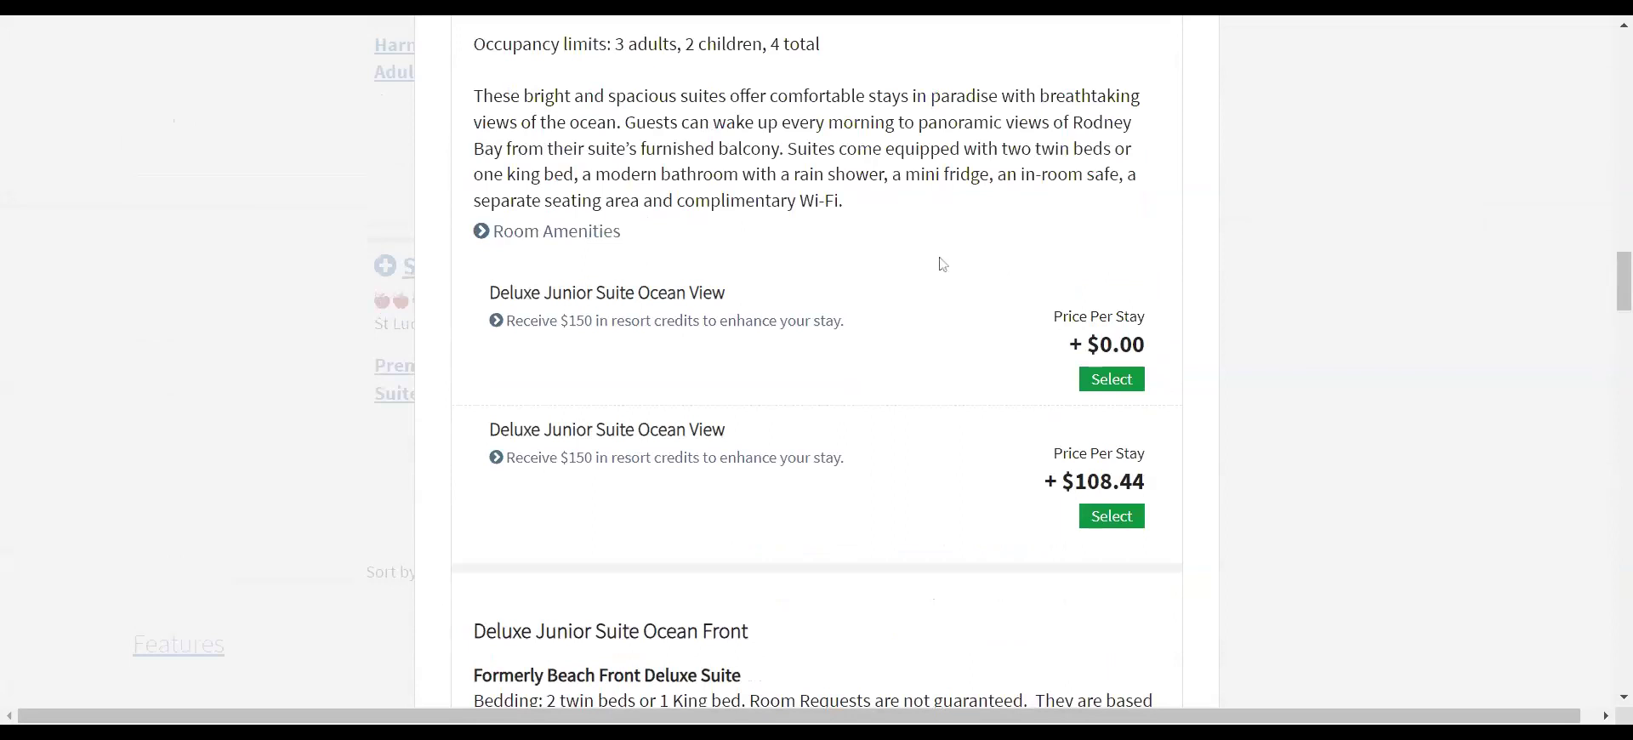
{"action": "scroll", "coordinate": [940, 262], "scroll_direction": "up", "scroll_amount": 3}
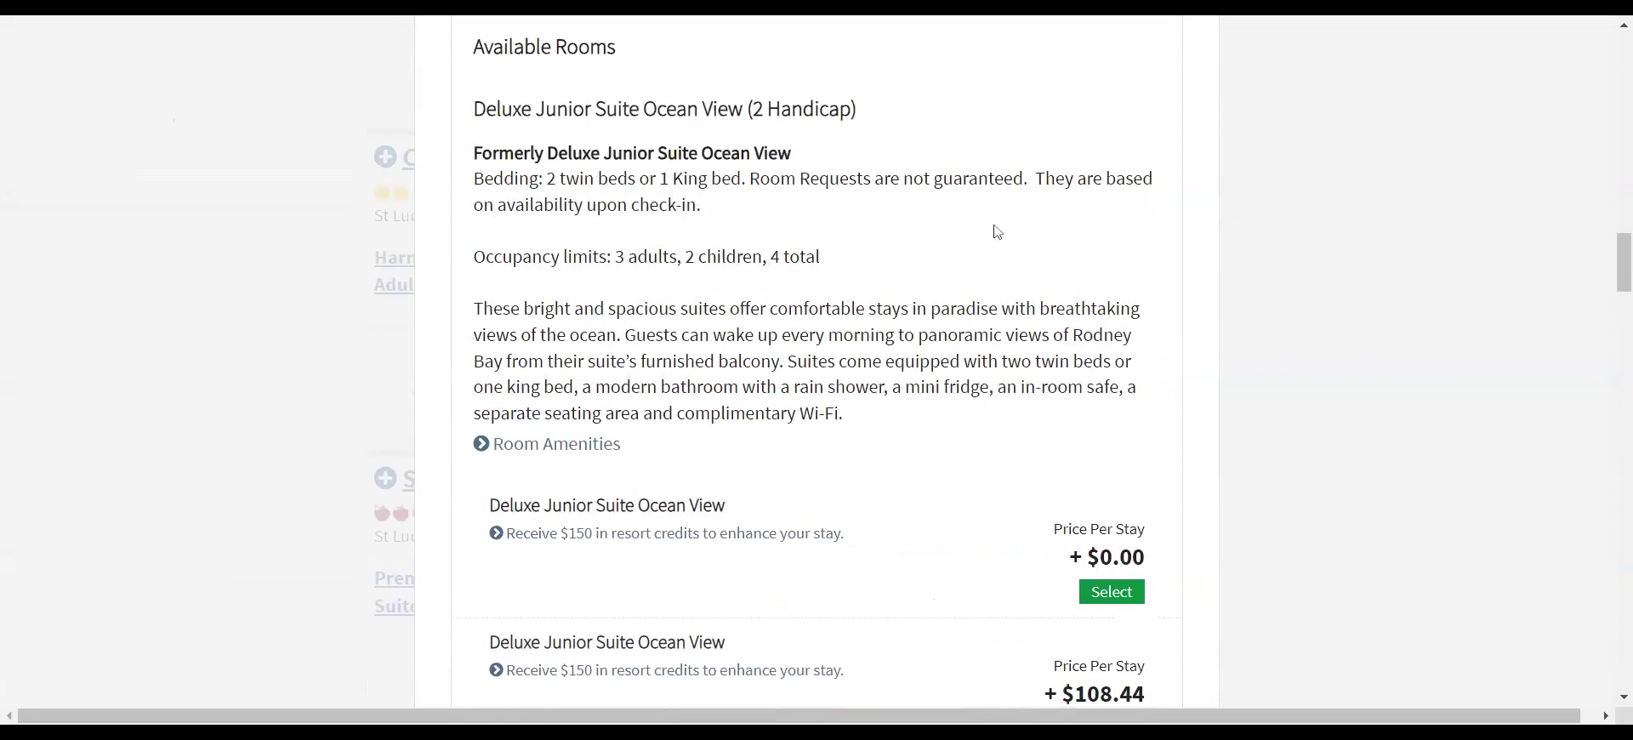
{"action": "scroll", "coordinate": [916, 280], "scroll_direction": "down", "scroll_amount": 3}
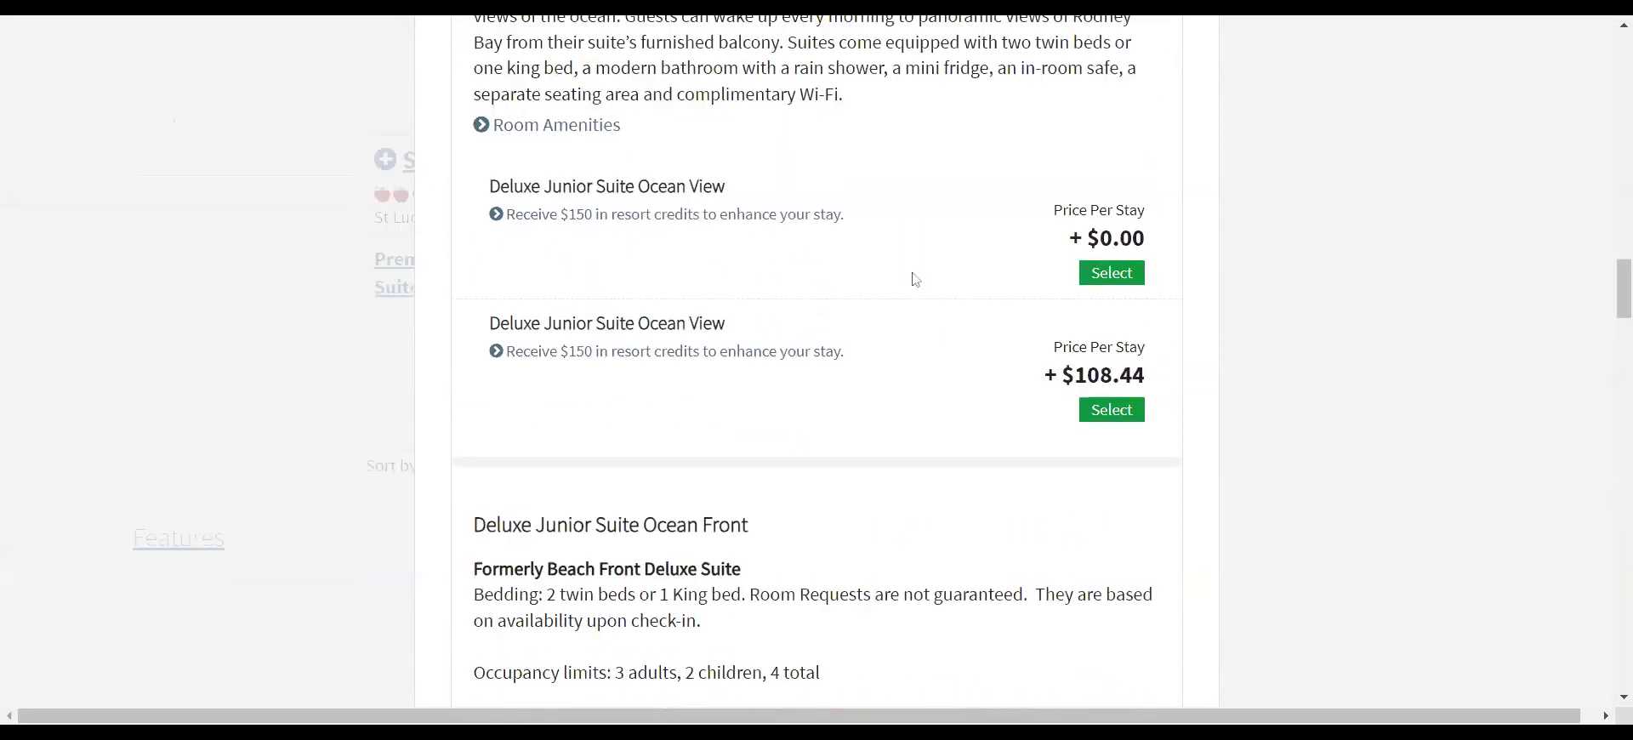
{"action": "scroll", "coordinate": [868, 287], "scroll_direction": "up", "scroll_amount": 2}
{"action": "scroll", "coordinate": [867, 287], "scroll_direction": "down", "scroll_amount": 4}
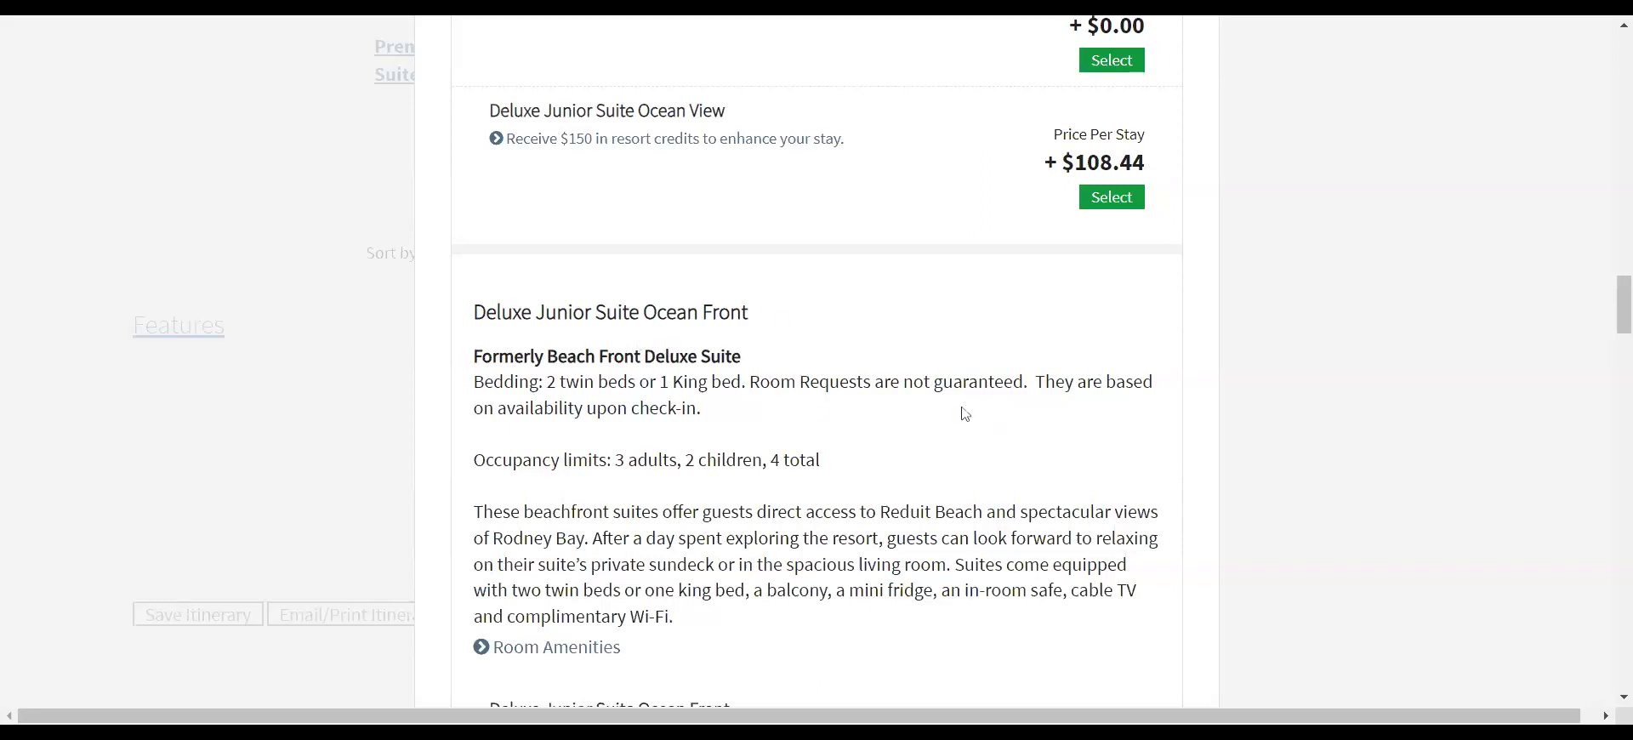
{"action": "scroll", "coordinate": [962, 414], "scroll_direction": "down", "scroll_amount": 4}
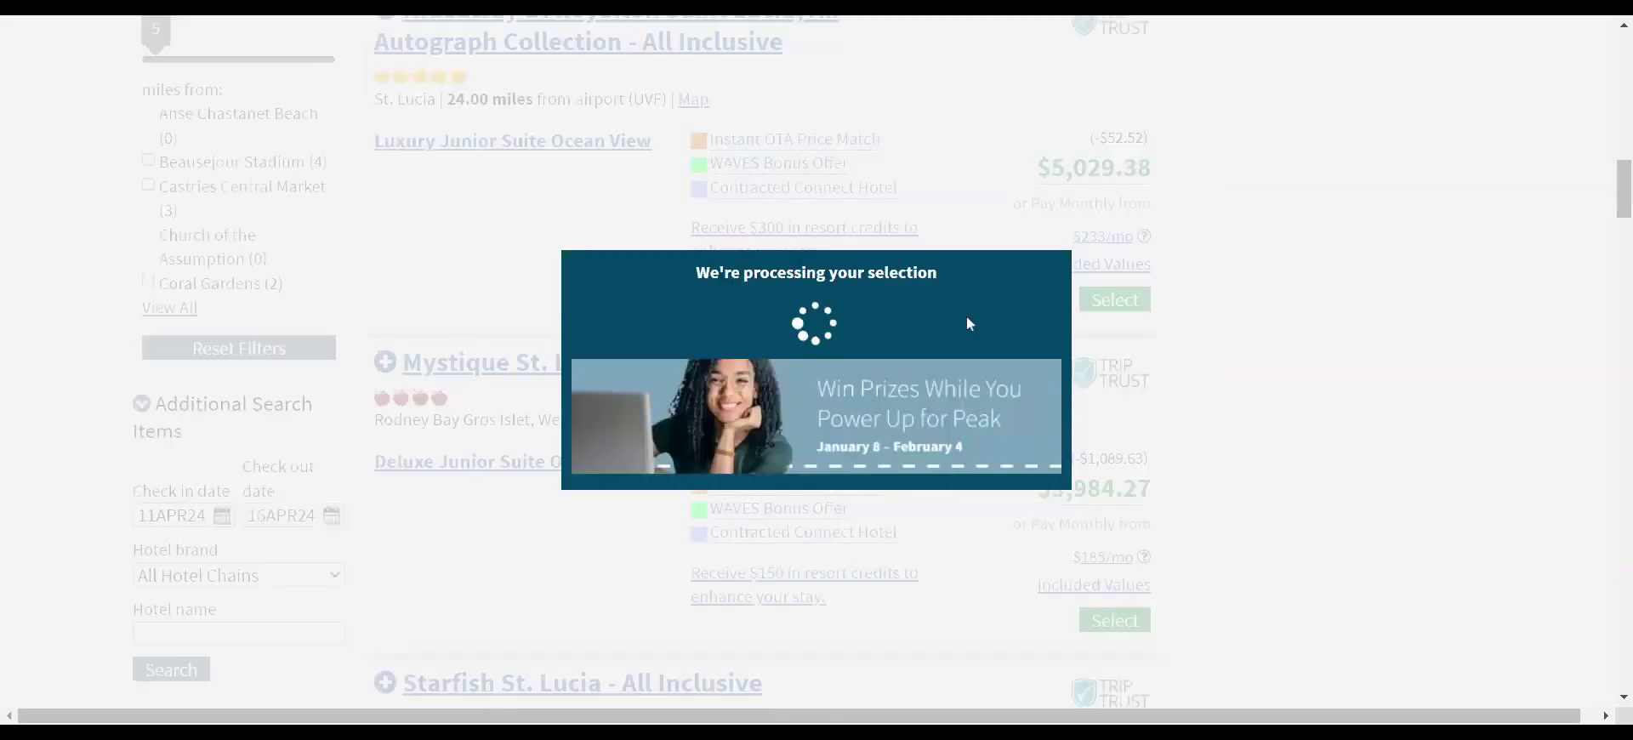
- Scroll through the 15 add-on features, from travel protection down to the St. Lucia tour cards
{"action": "scroll", "coordinate": [995, 455], "scroll_direction": "down", "scroll_amount": 3}
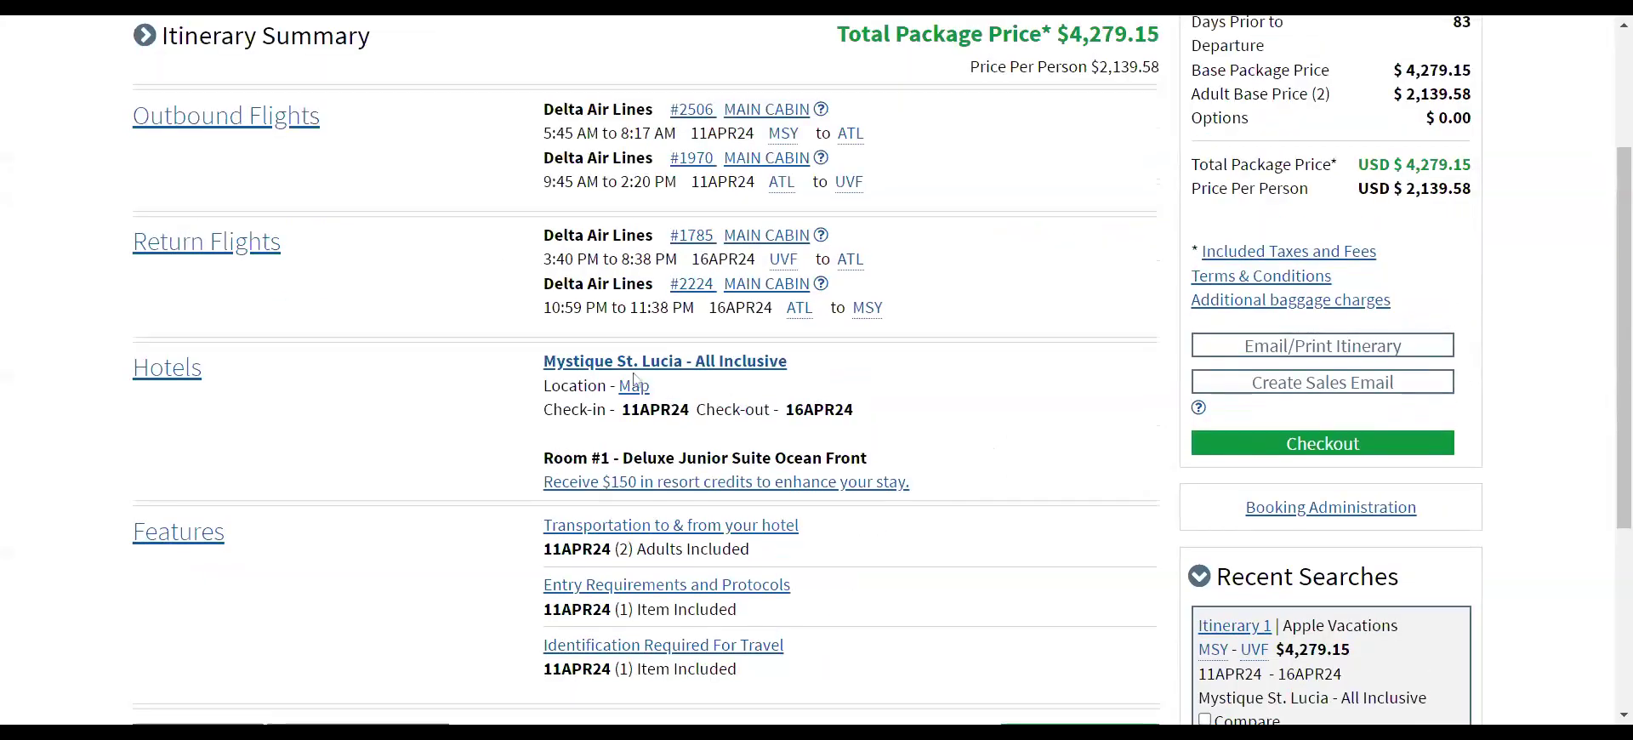
{"action": "scroll", "coordinate": [1002, 391], "scroll_direction": "down", "scroll_amount": 3}
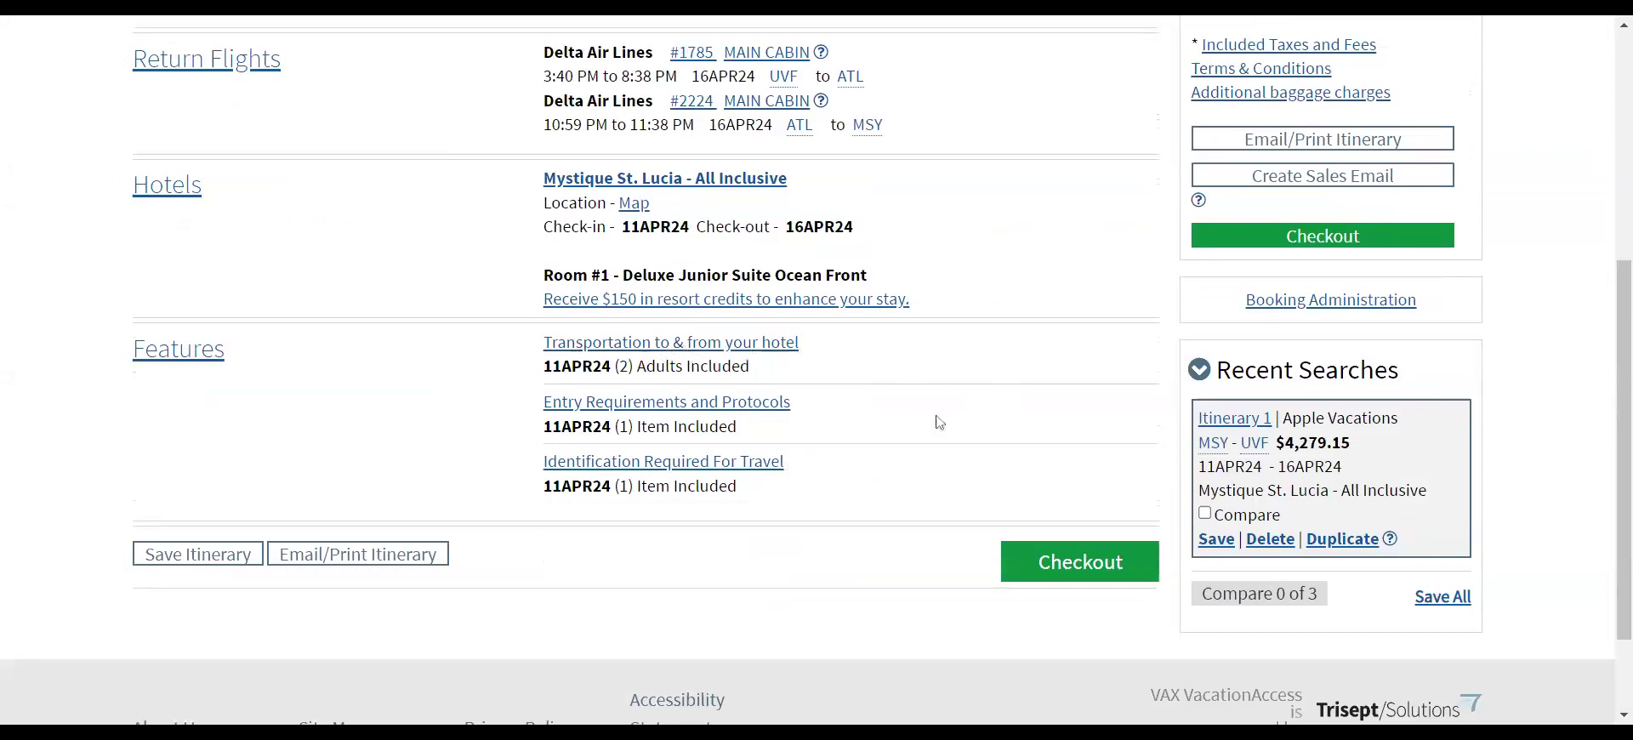
{"action": "scroll", "coordinate": [939, 423], "scroll_direction": "up", "scroll_amount": 3}
{"action": "scroll", "coordinate": [998, 372], "scroll_direction": "down", "scroll_amount": 3}
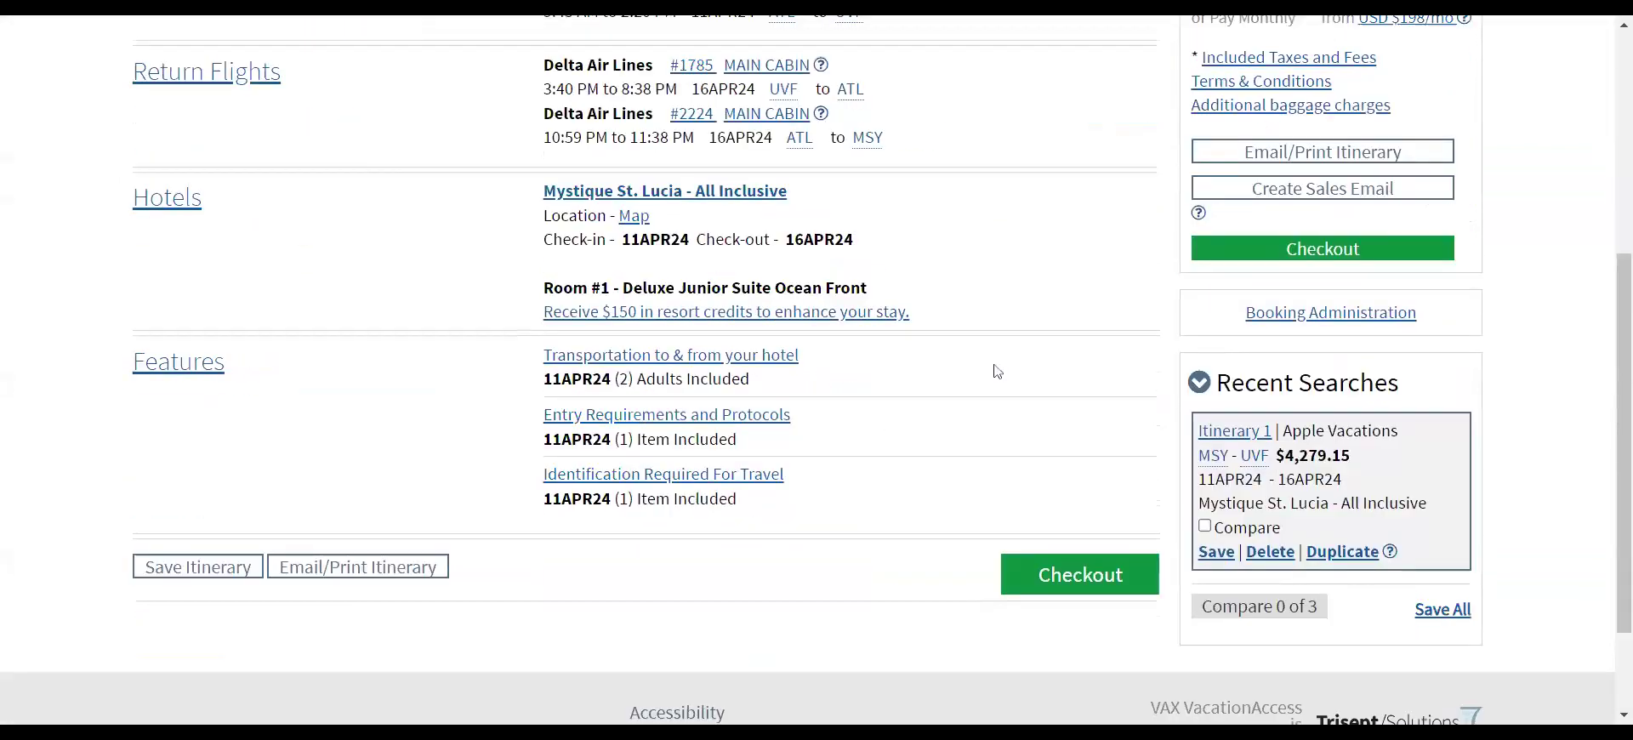
{"action": "scroll", "coordinate": [998, 372], "scroll_direction": "down", "scroll_amount": 3}
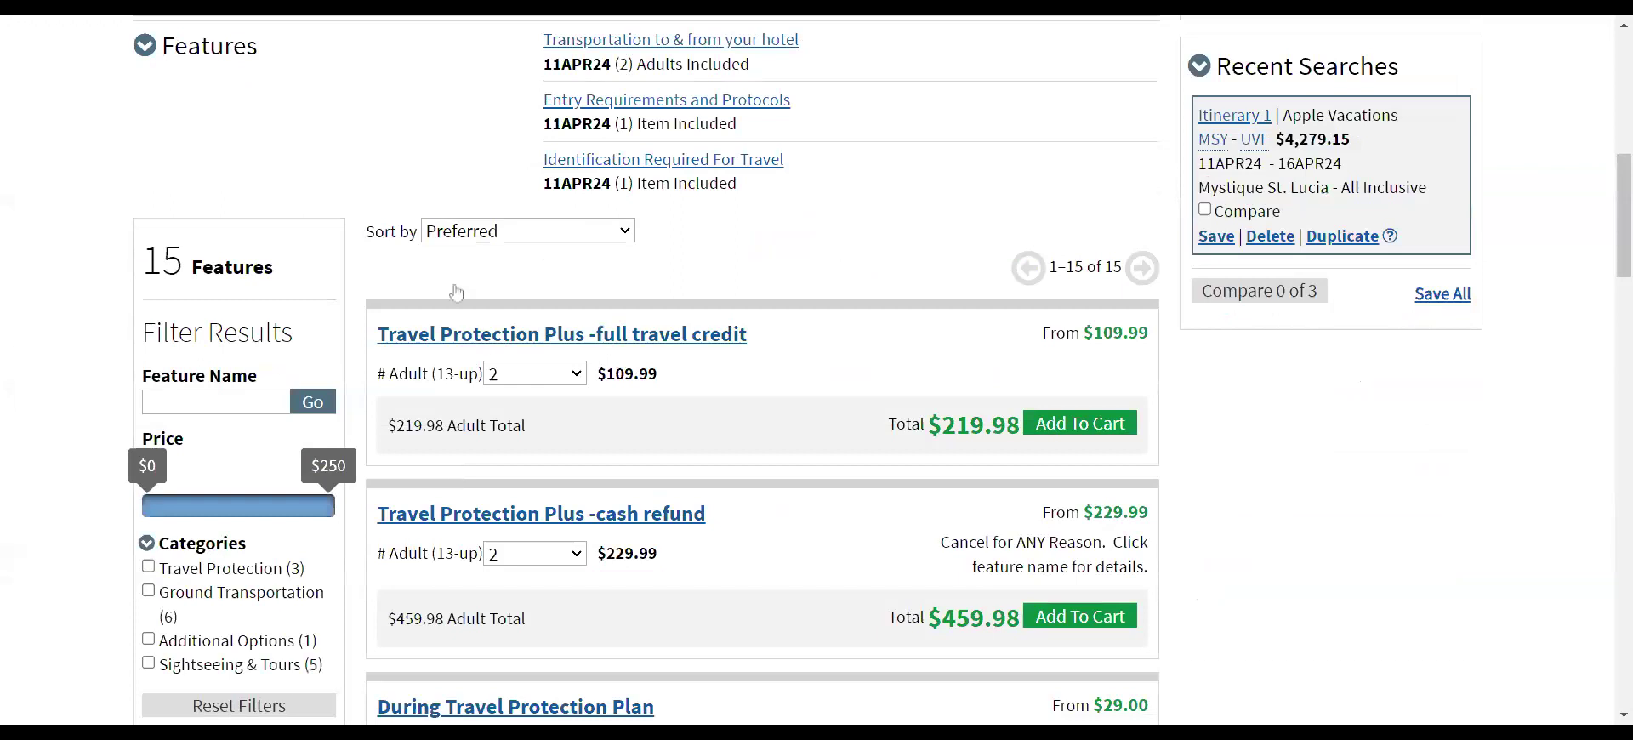
{"action": "scroll", "coordinate": [540, 409], "scroll_direction": "down", "scroll_amount": 7}
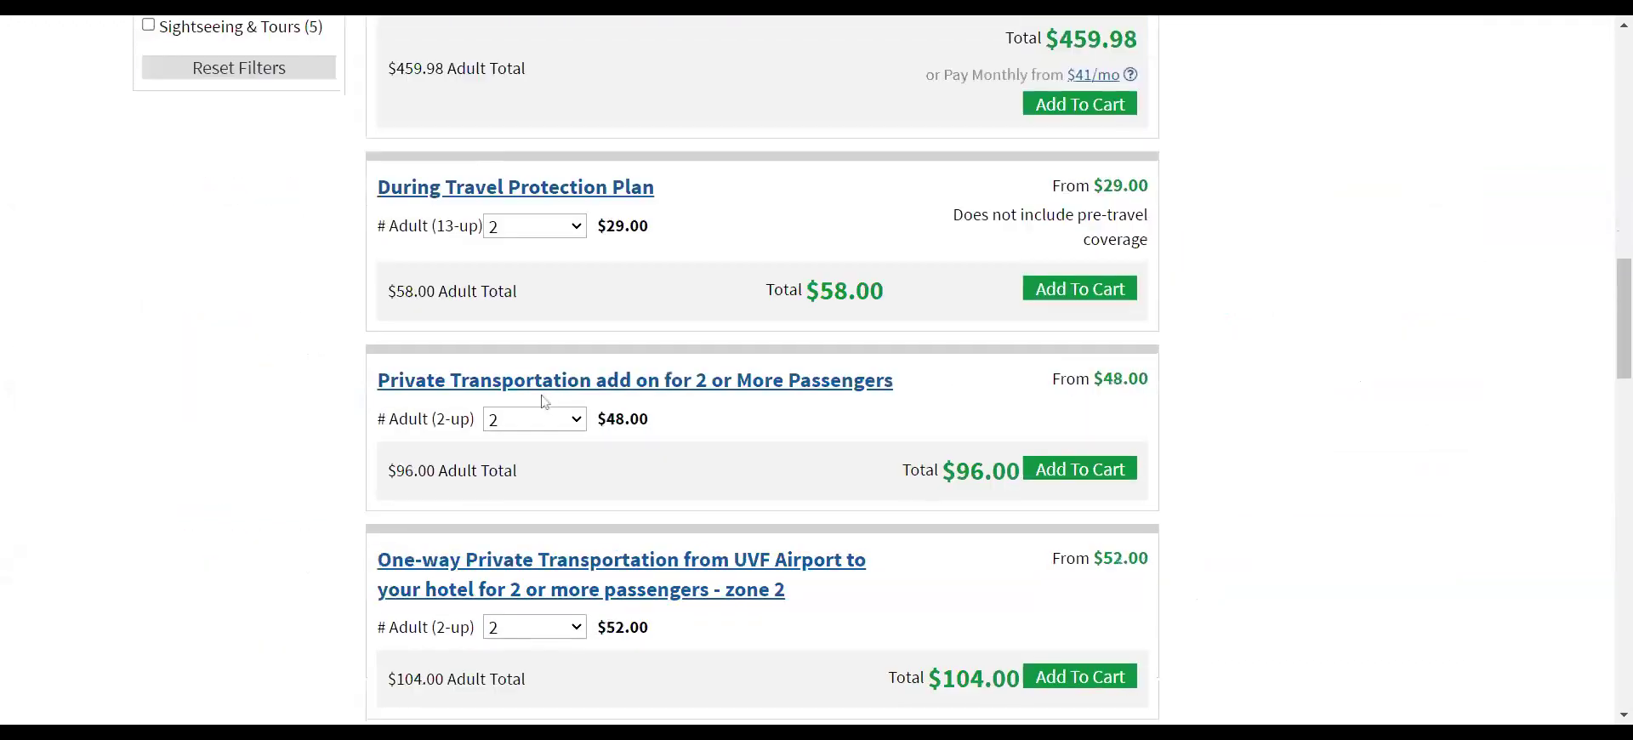
{"action": "scroll", "coordinate": [568, 373], "scroll_direction": "down", "scroll_amount": 7}
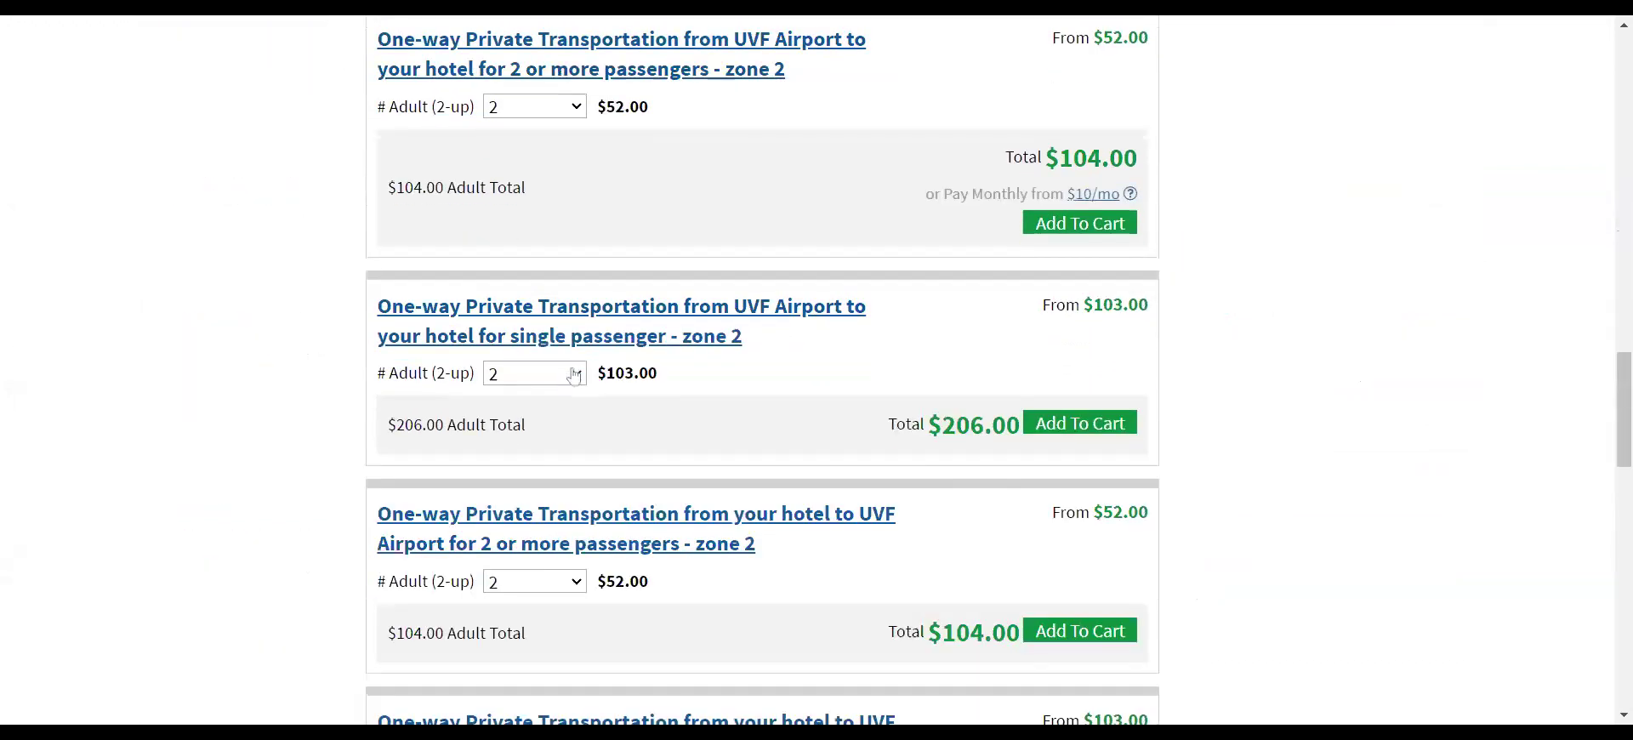
{"action": "scroll", "coordinate": [574, 374], "scroll_direction": "down", "scroll_amount": 7}
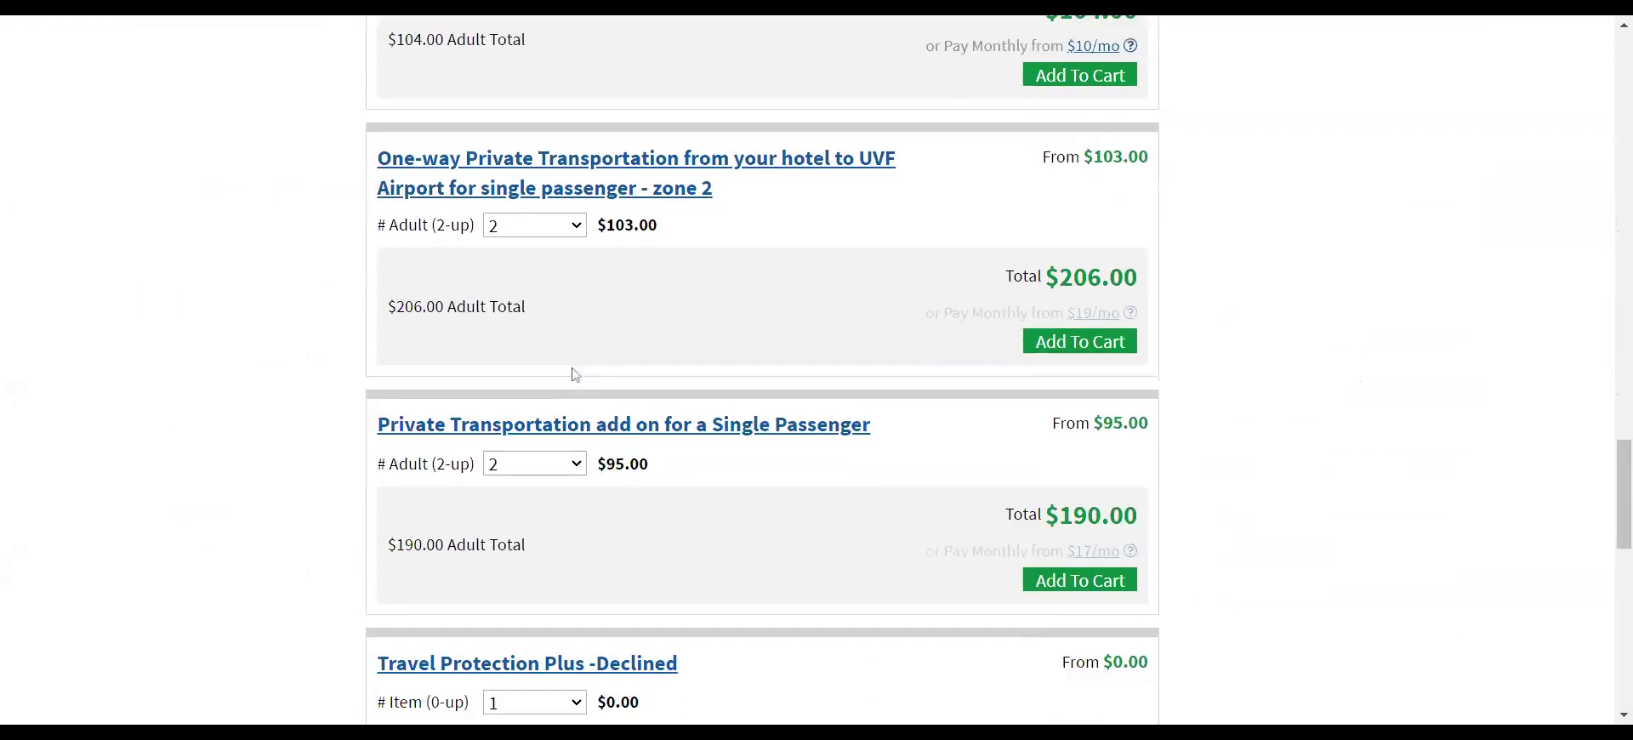
{"action": "scroll", "coordinate": [575, 374], "scroll_direction": "down", "scroll_amount": 9}
{"action": "scroll", "coordinate": [628, 372], "scroll_direction": "up", "scroll_amount": 3}
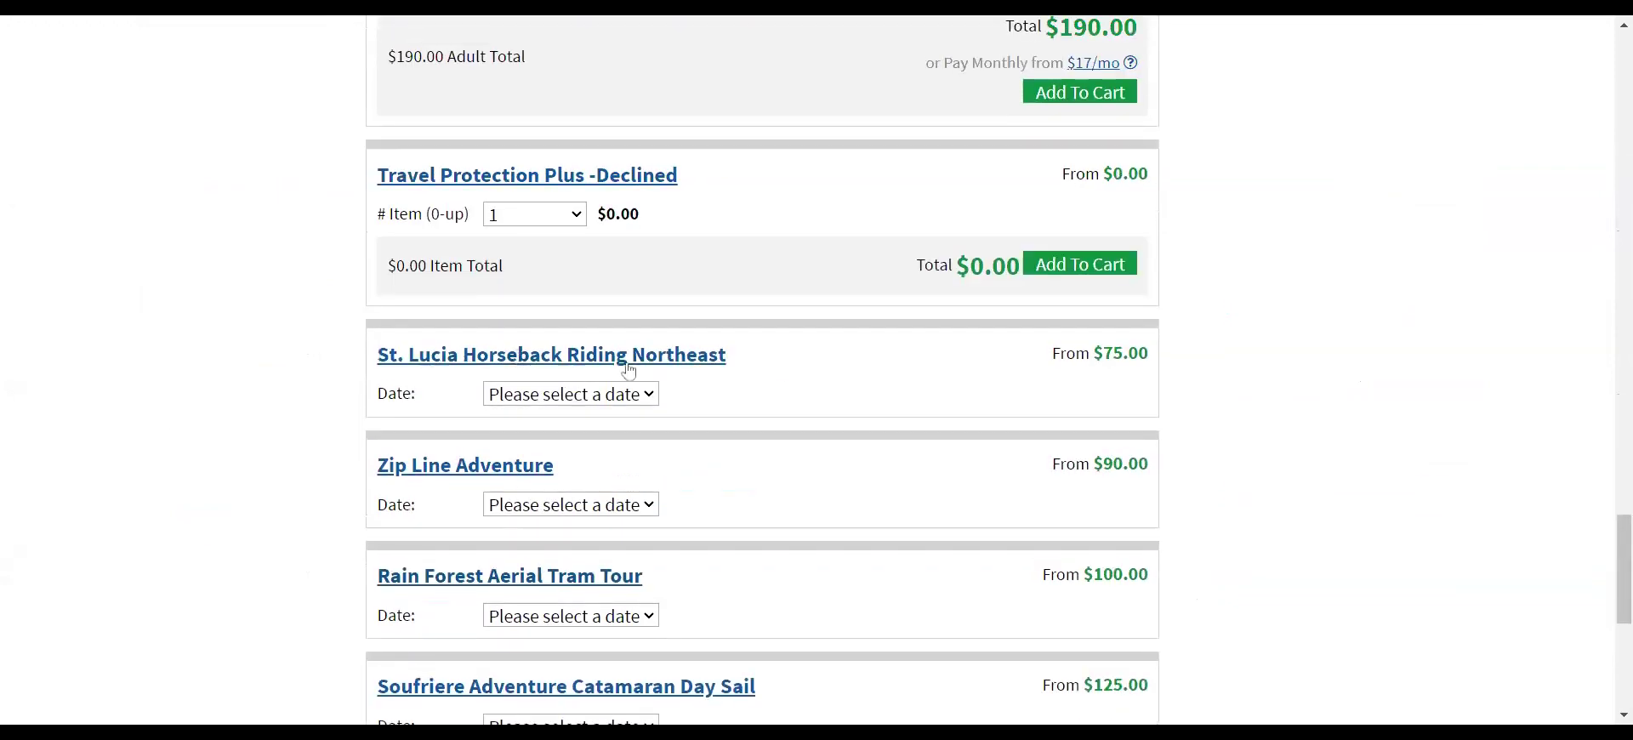
{"action": "scroll", "coordinate": [791, 391], "scroll_direction": "down", "scroll_amount": 3}
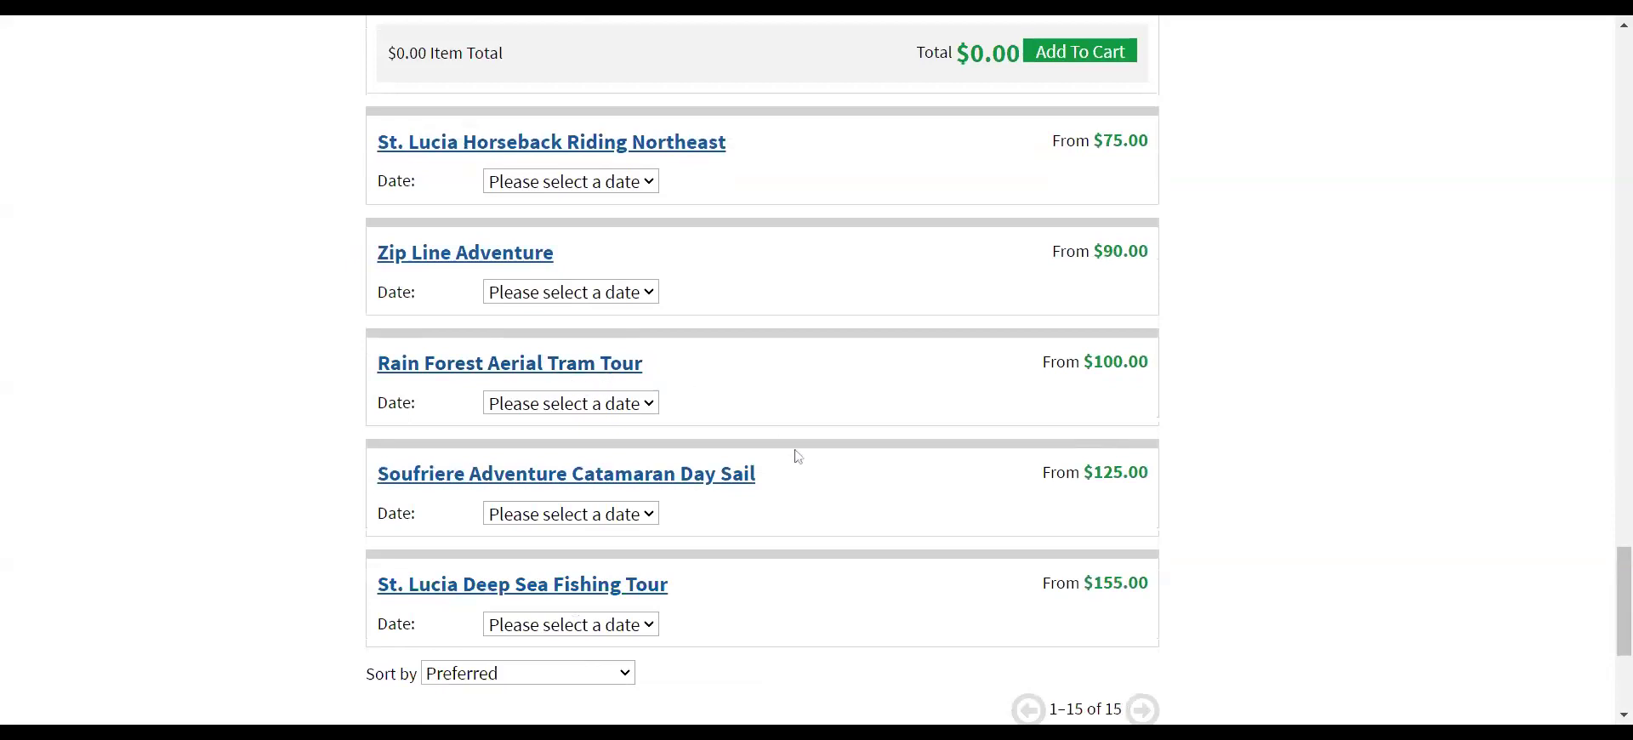
{"action": "scroll", "coordinate": [853, 470], "scroll_direction": "down", "scroll_amount": 3}
{"action": "scroll", "coordinate": [842, 430], "scroll_direction": "up", "scroll_amount": 2}
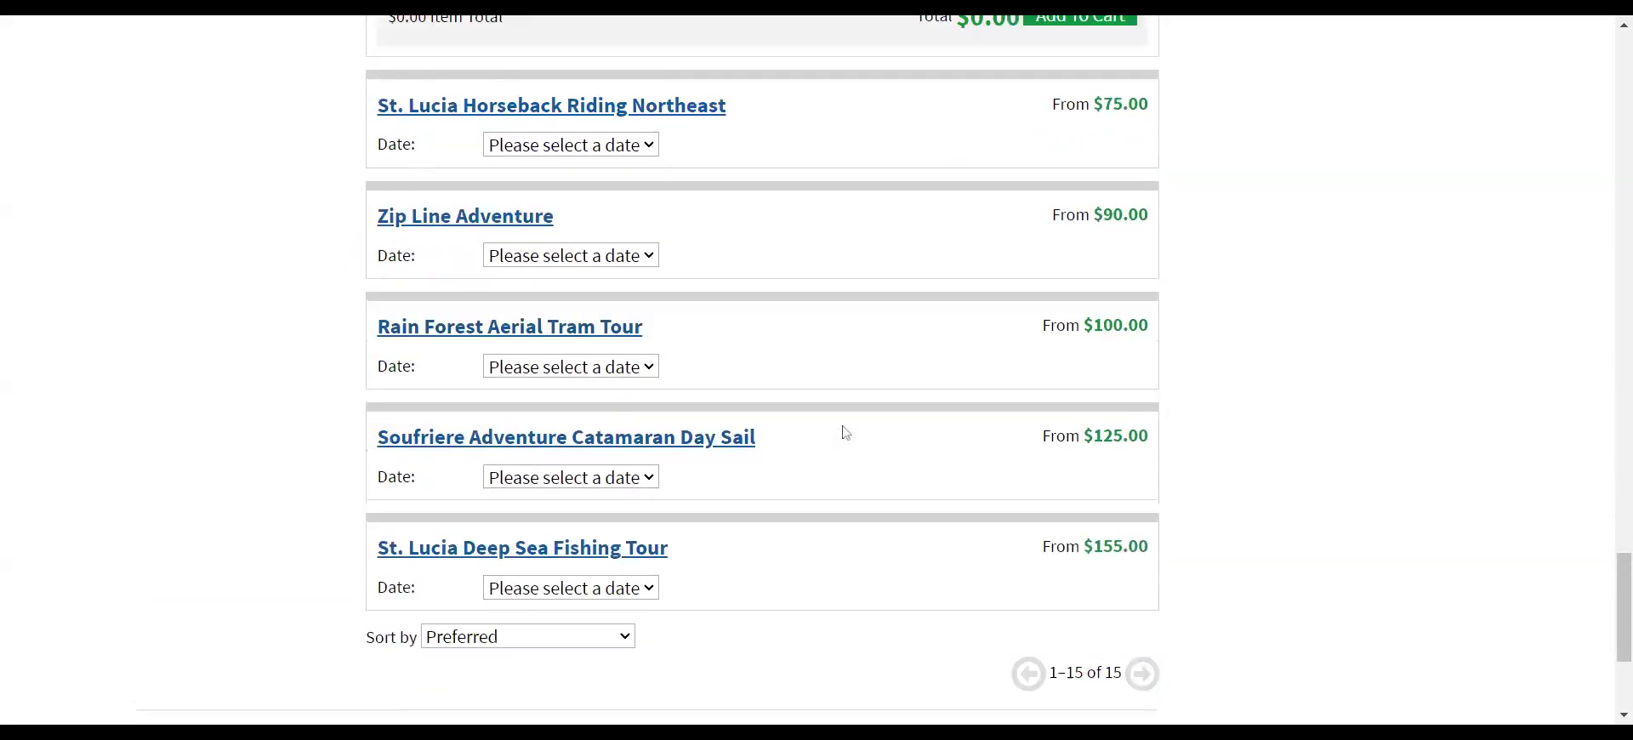
{"action": "scroll", "coordinate": [845, 433], "scroll_direction": "up", "scroll_amount": 2}
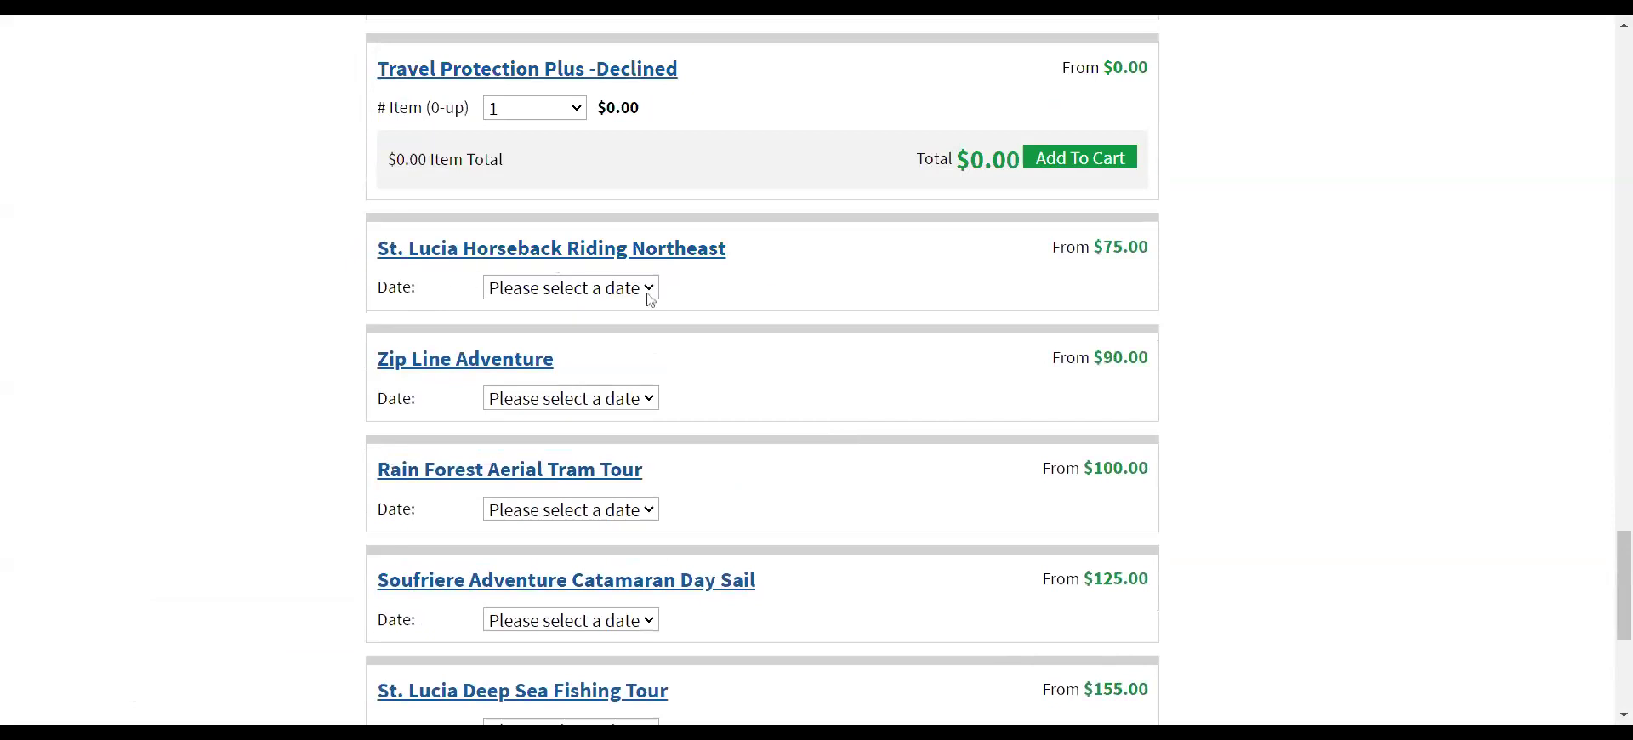
- Add Horseback Riding Northeast on April 14 for two adults, raising the total to $4,429.15
{"action": "left_click", "coordinate": [528, 408]}
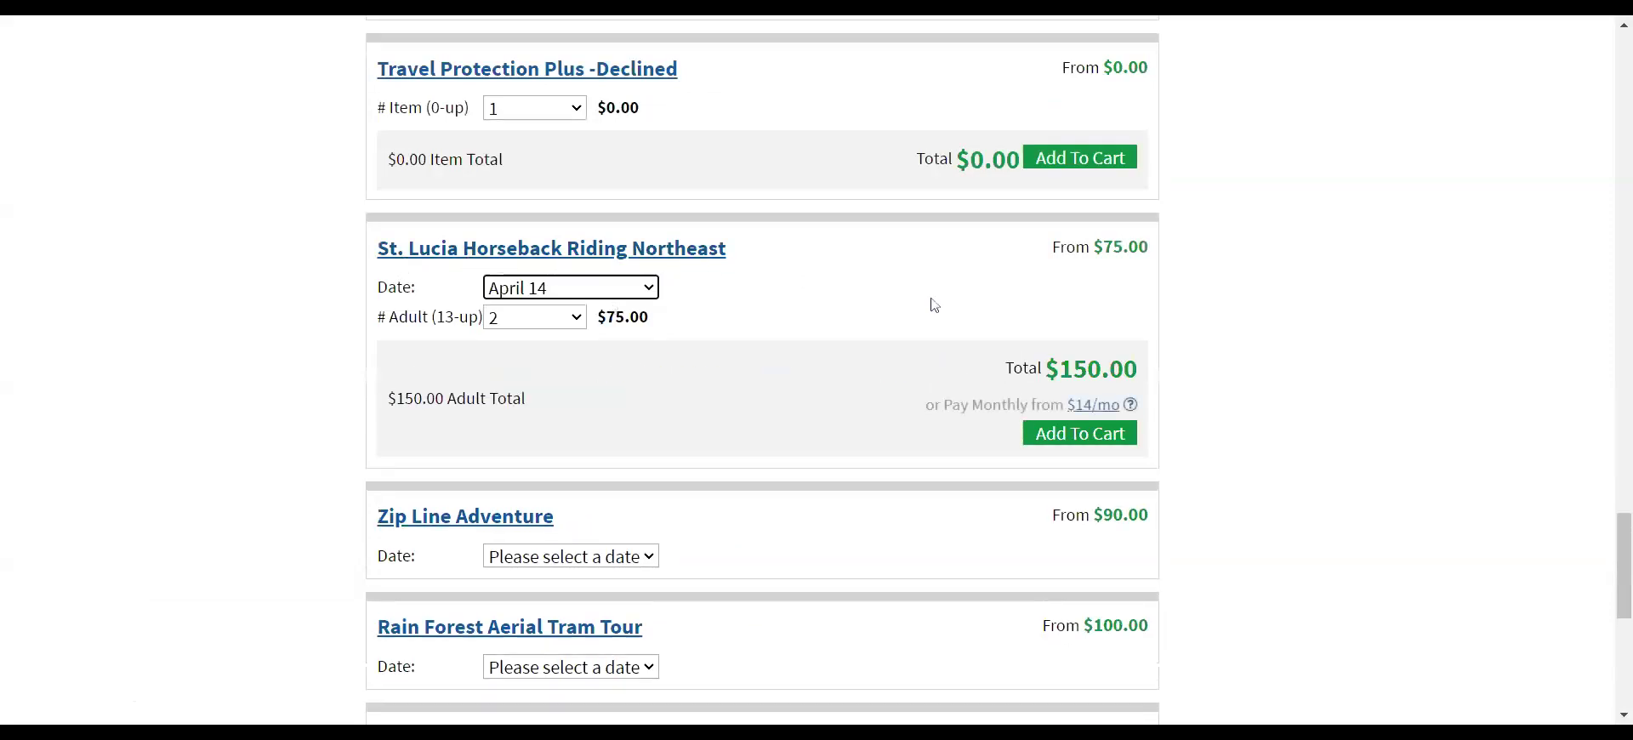
{"action": "left_click", "coordinate": [1048, 434]}
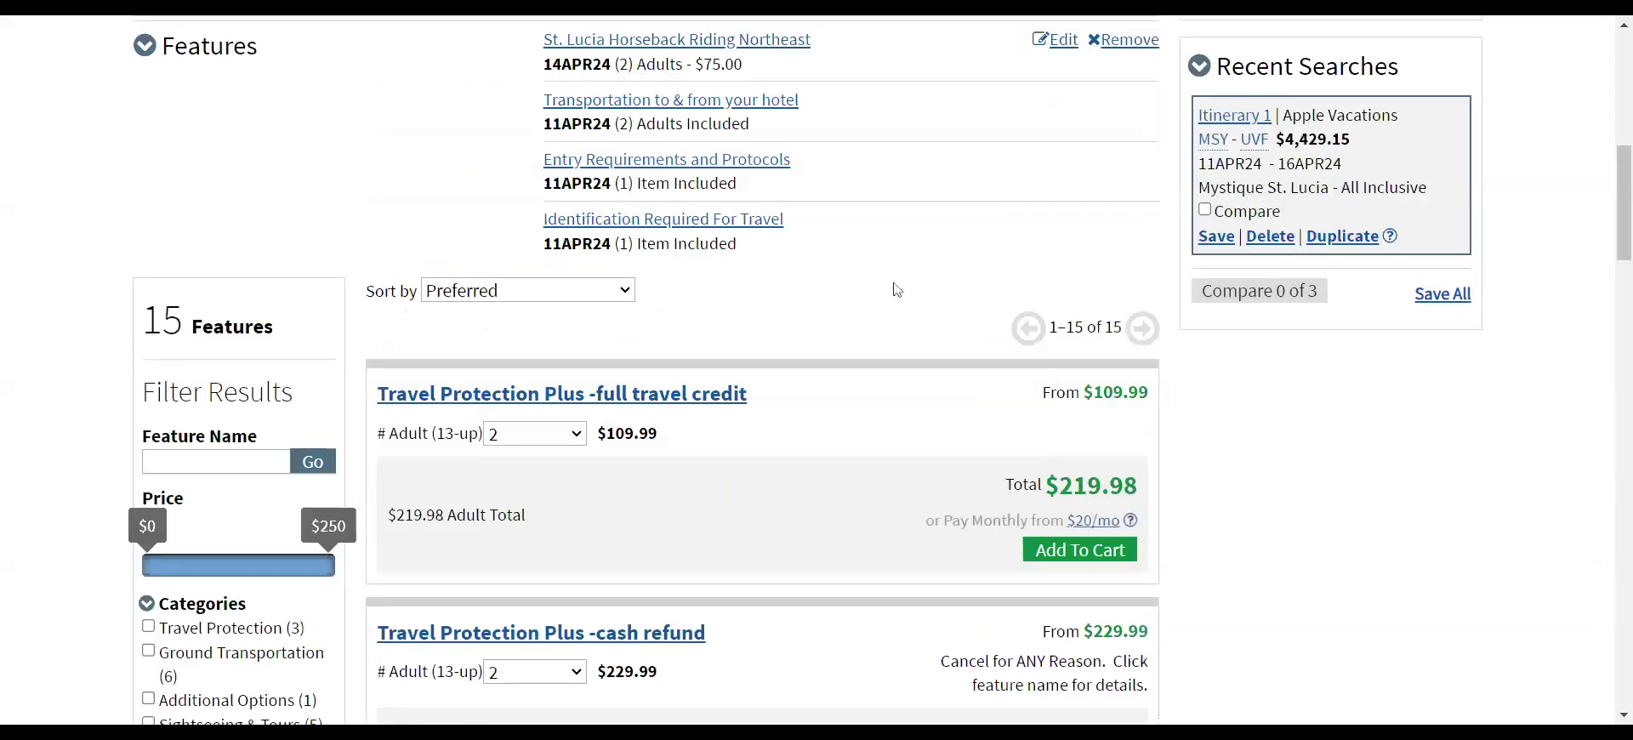
{"action": "scroll", "coordinate": [898, 290], "scroll_direction": "up", "scroll_amount": 3}
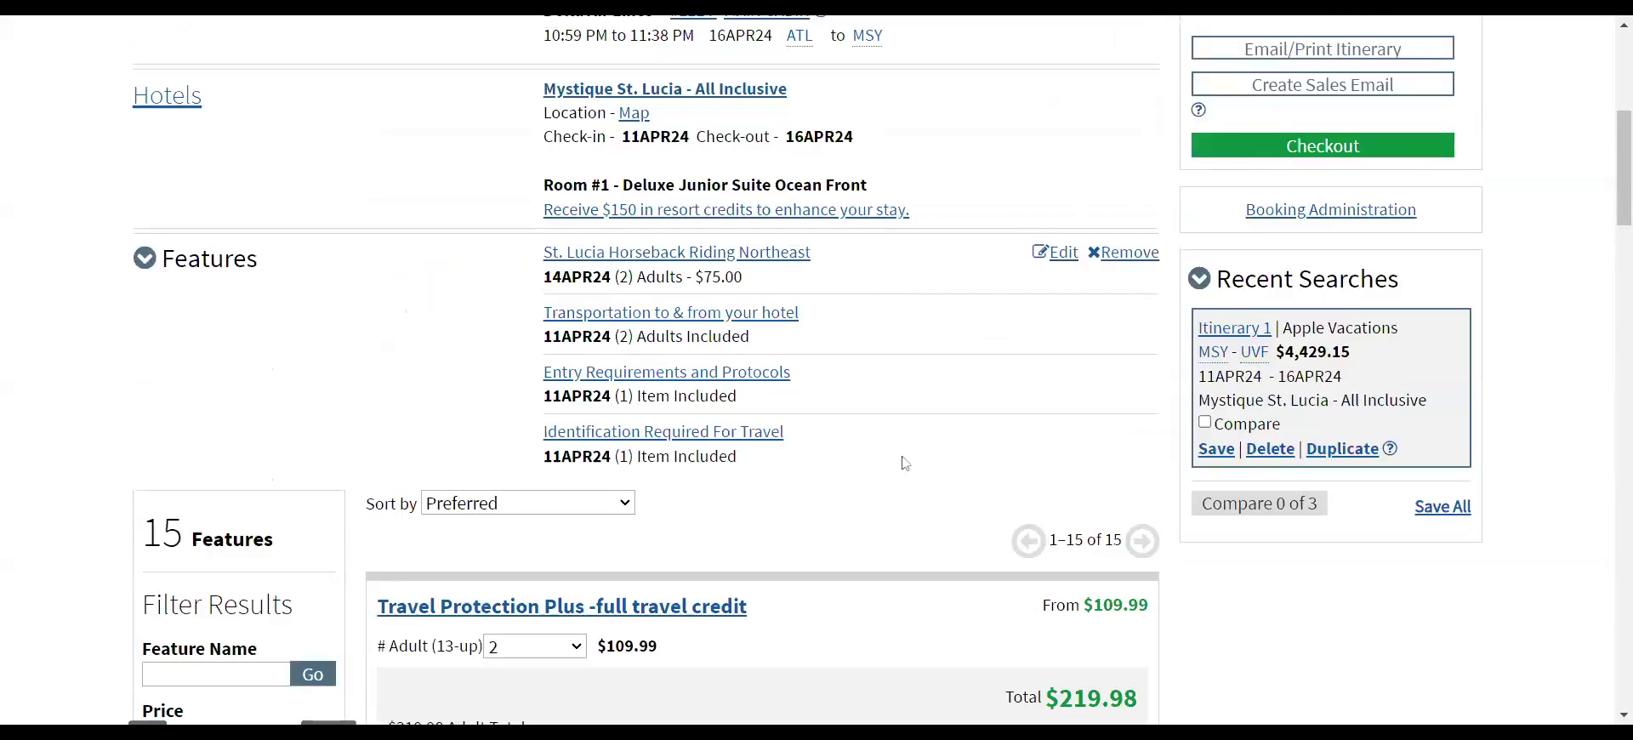
{"action": "scroll", "coordinate": [902, 449], "scroll_direction": "up", "scroll_amount": 3}
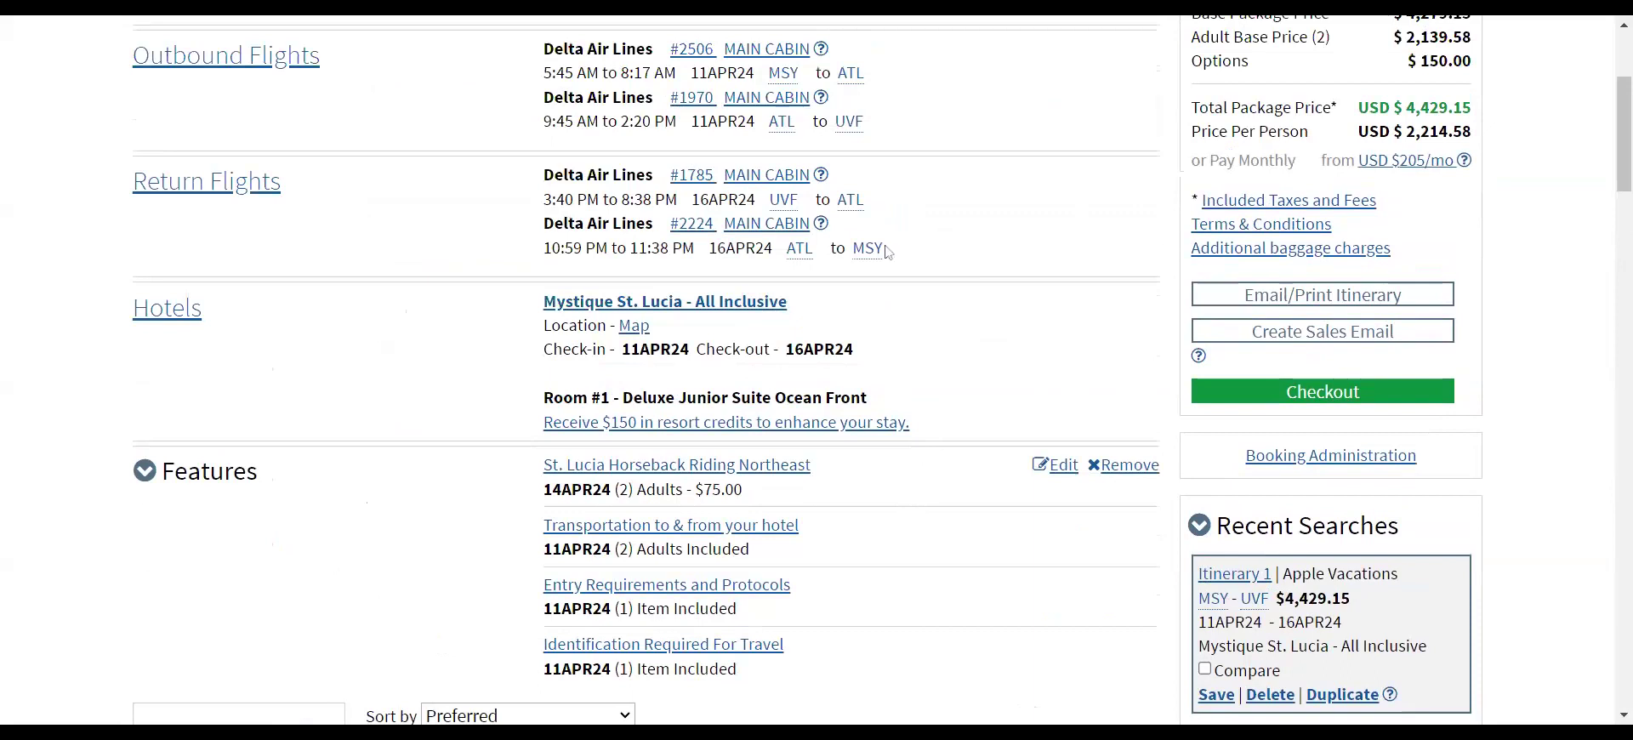
- Open the Email Your Itinerary form and fill in the recipient's e-mail address
{"action": "left_click", "coordinate": [1254, 308]}
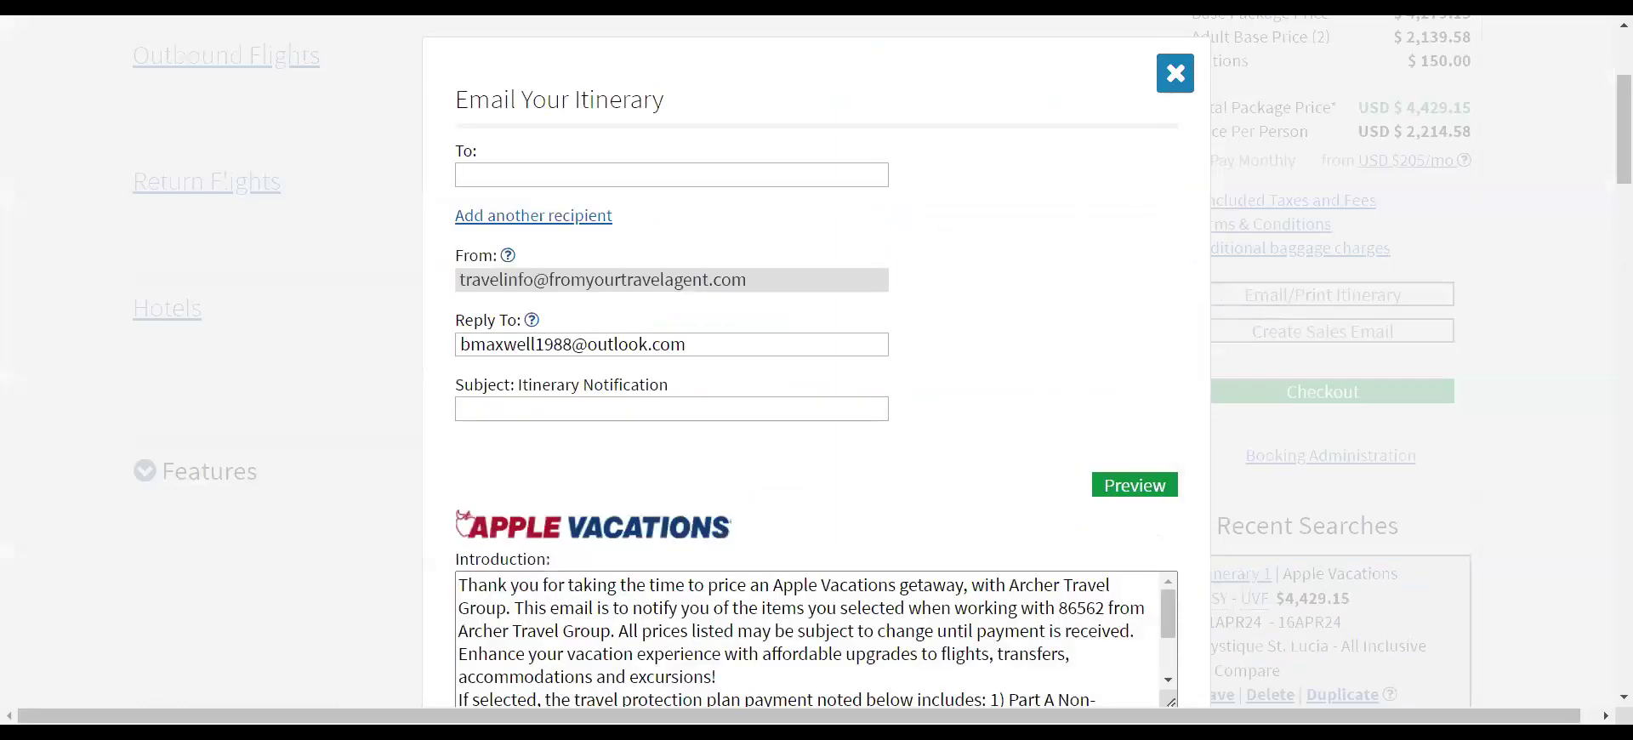
{"action": "left_click", "coordinate": [544, 175]}
{"action": "left_click", "coordinate": [544, 209]}
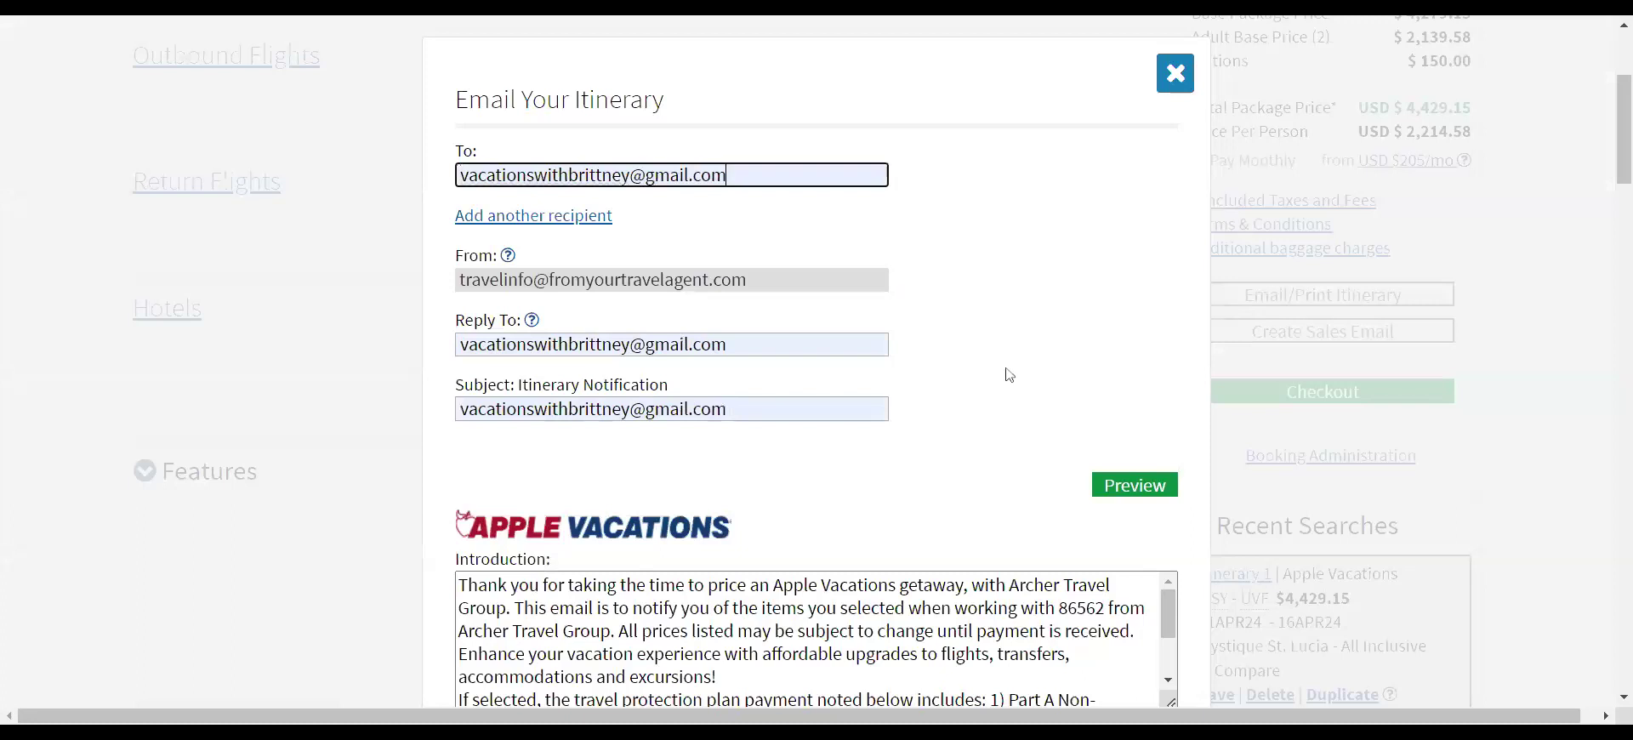
- Review the itinerary email details, including the deposit due date
{"action": "scroll", "coordinate": [1008, 376], "scroll_direction": "down", "scroll_amount": 6}
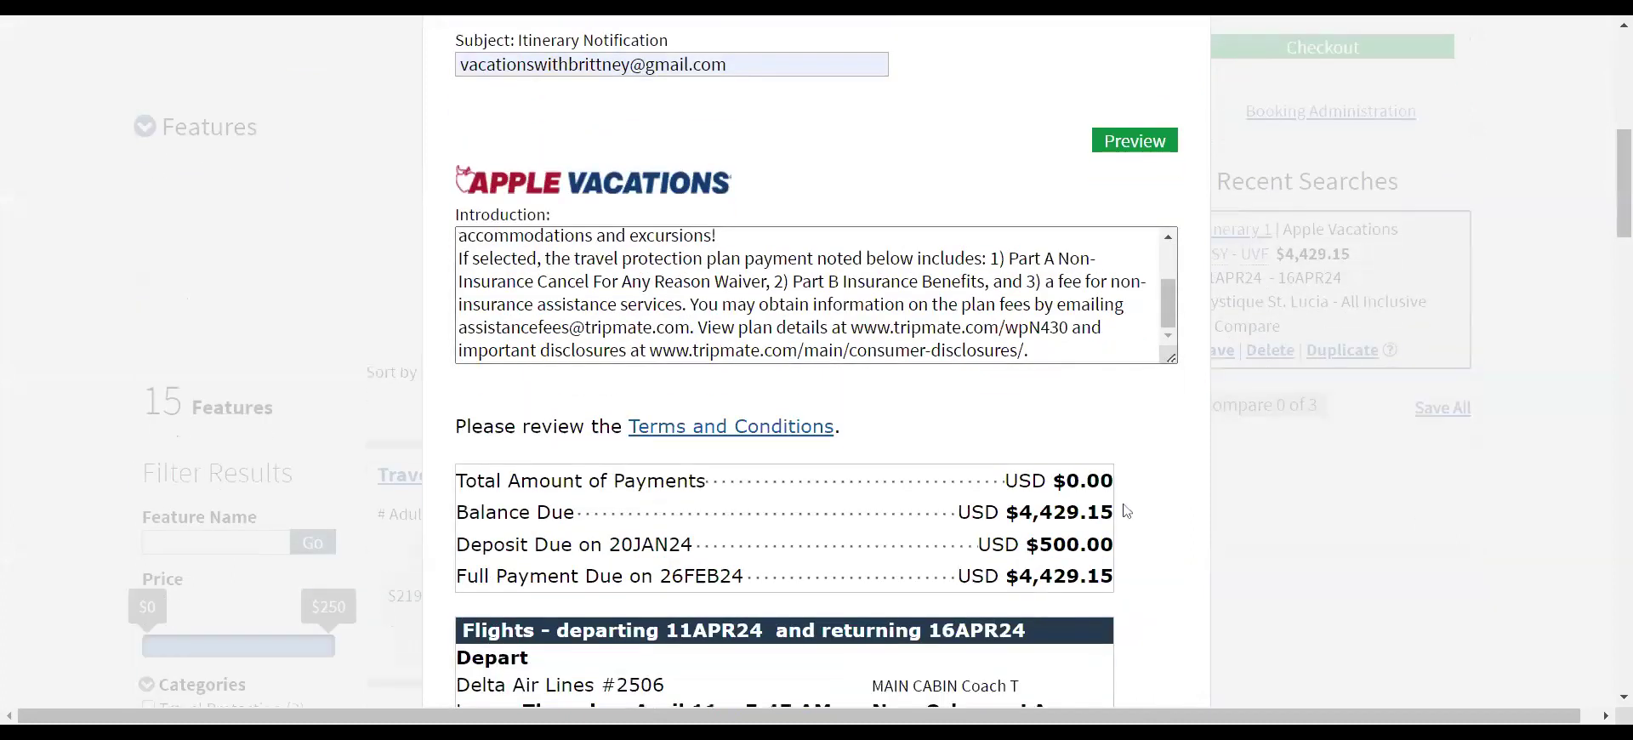
{"action": "scroll", "coordinate": [889, 485], "scroll_direction": "down", "scroll_amount": 1}
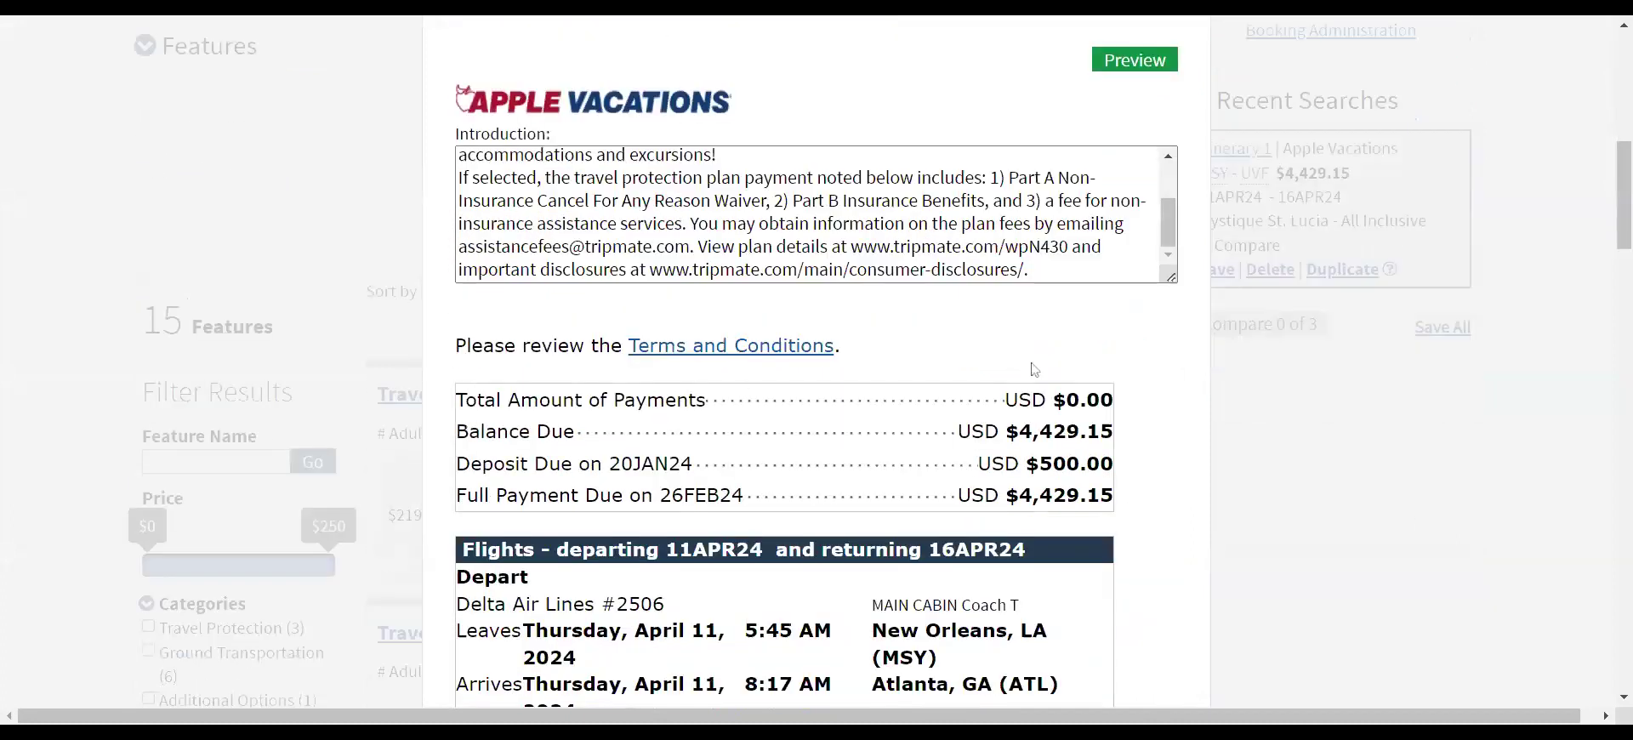
{"action": "scroll", "coordinate": [1140, 424], "scroll_direction": "up", "scroll_amount": 2}
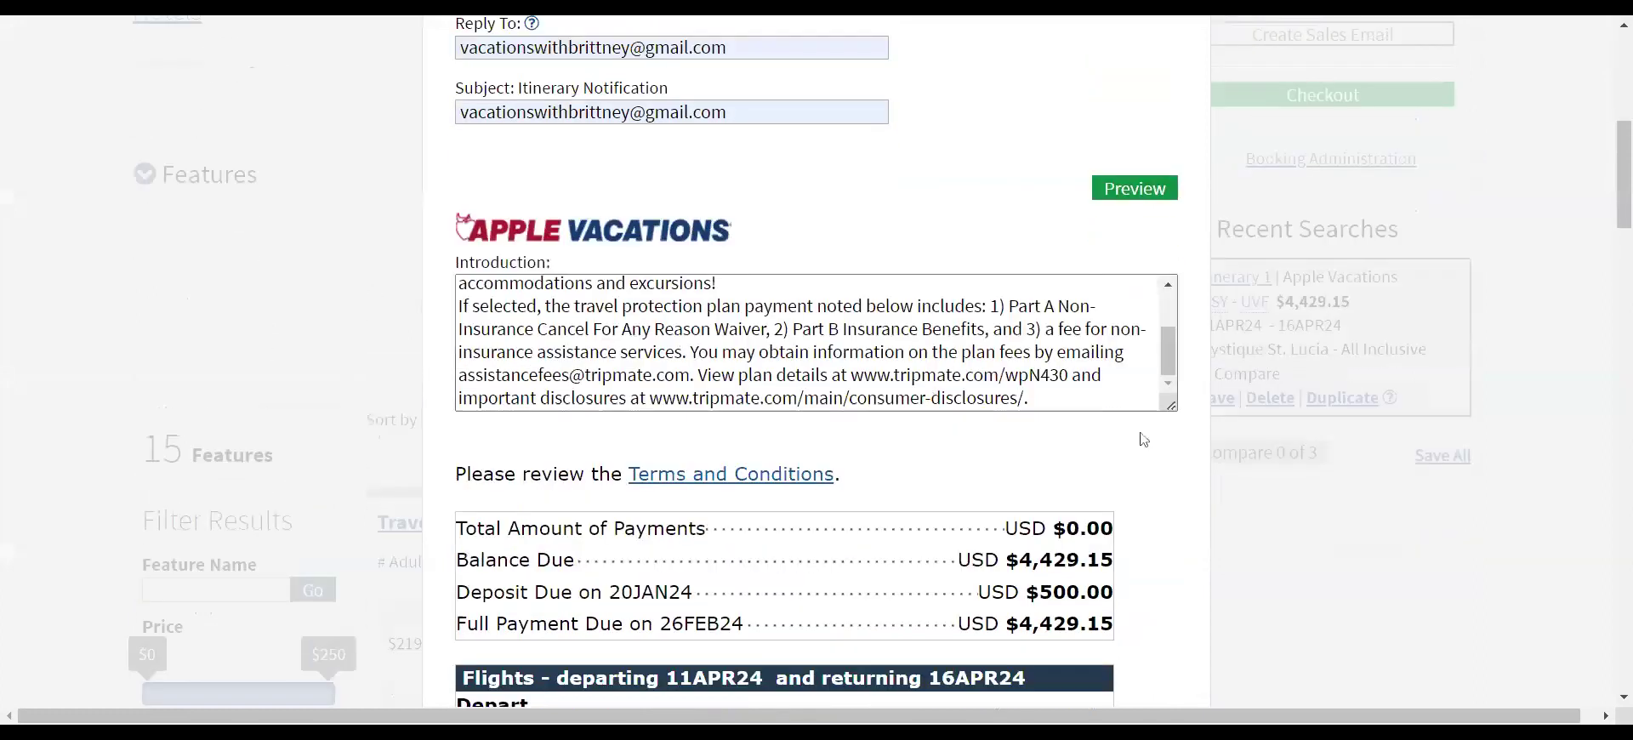
{"action": "scroll", "coordinate": [1141, 437], "scroll_direction": "down", "scroll_amount": 2}
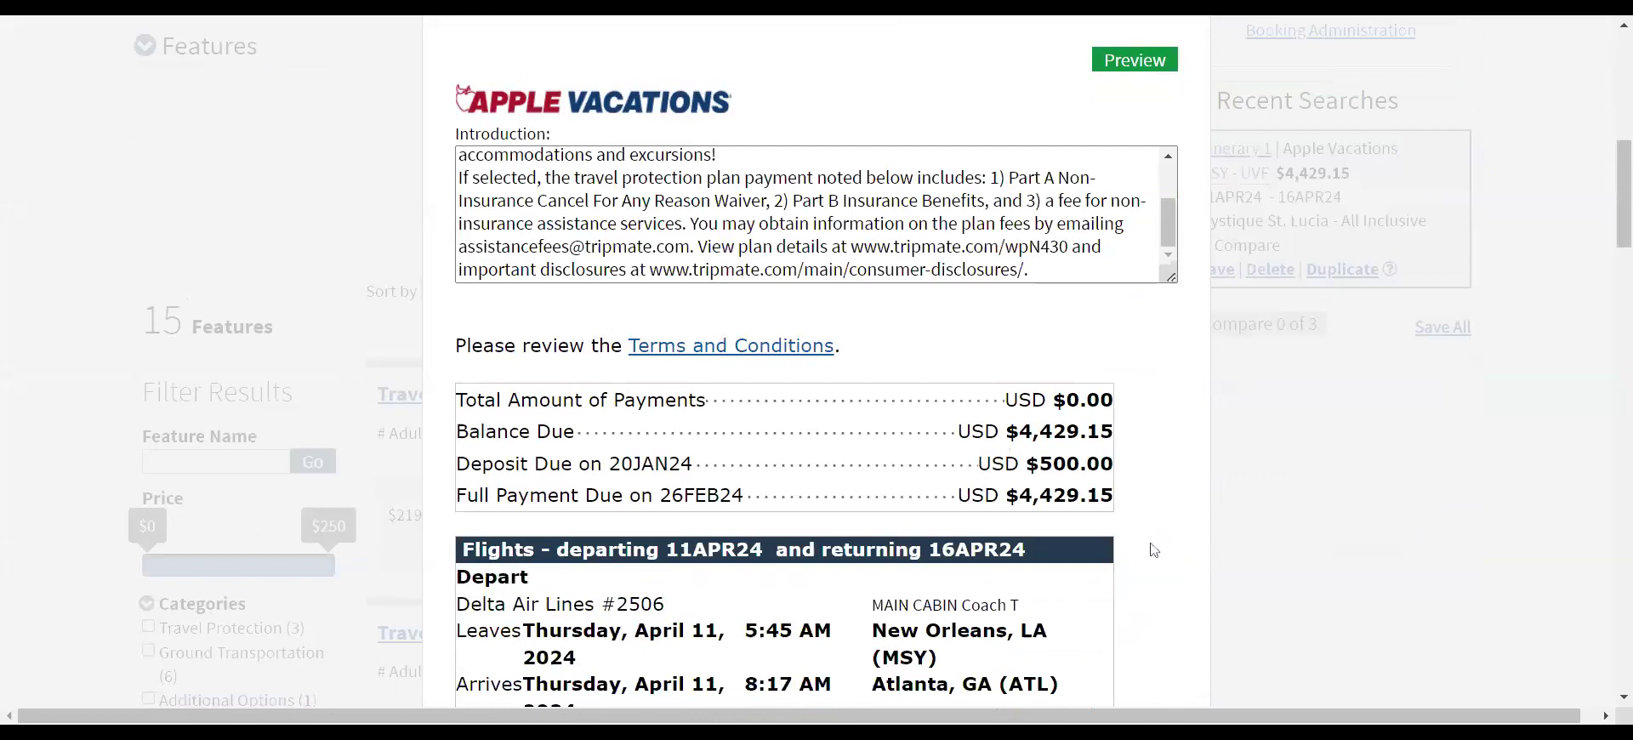
{"action": "scroll", "coordinate": [1141, 434], "scroll_direction": "up", "scroll_amount": 8}
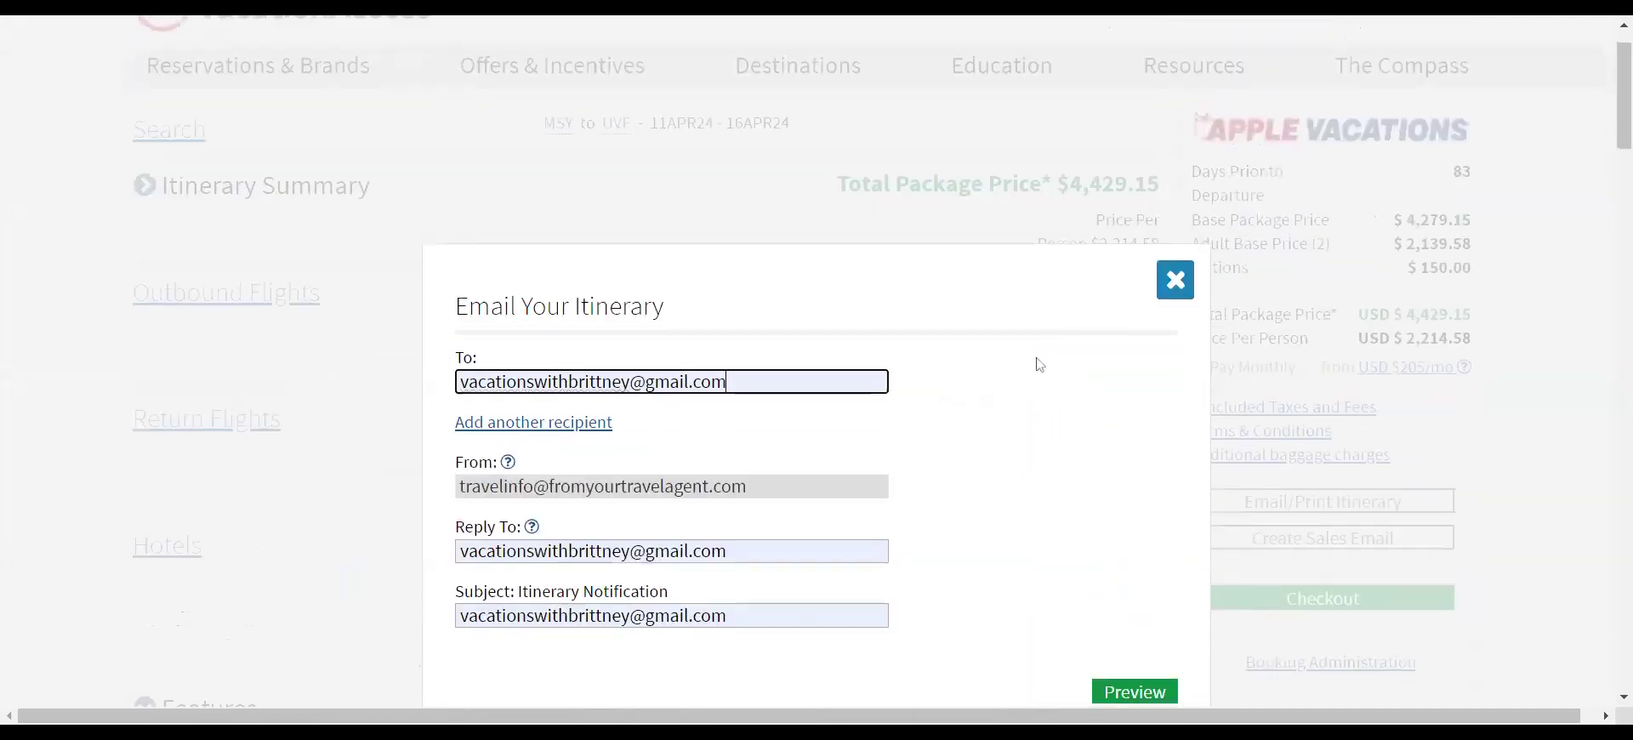
{"action": "scroll", "coordinate": [1038, 359], "scroll_direction": "down", "scroll_amount": 7}
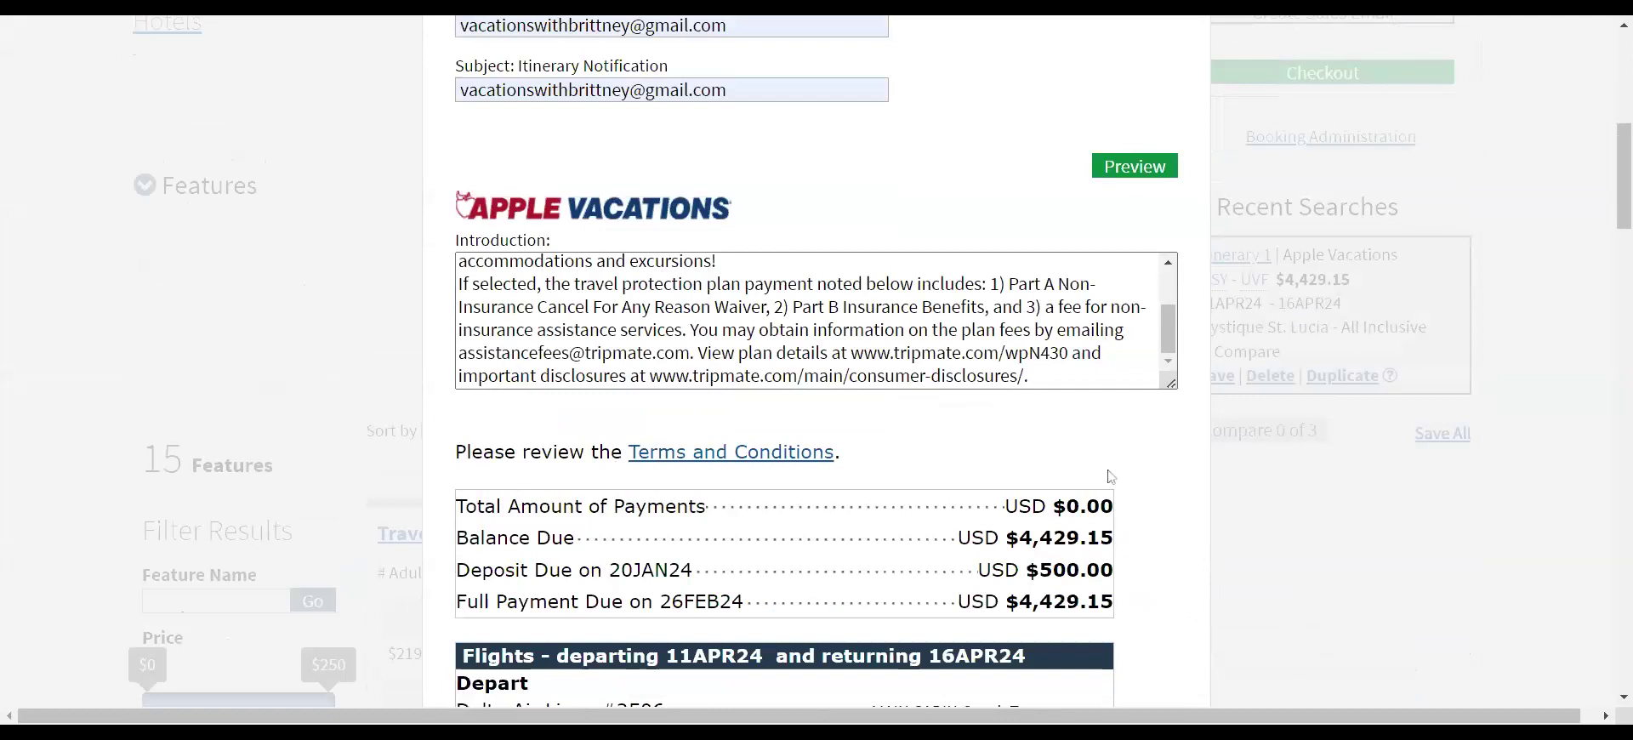
{"action": "scroll", "coordinate": [1148, 525], "scroll_direction": "down", "scroll_amount": 3}
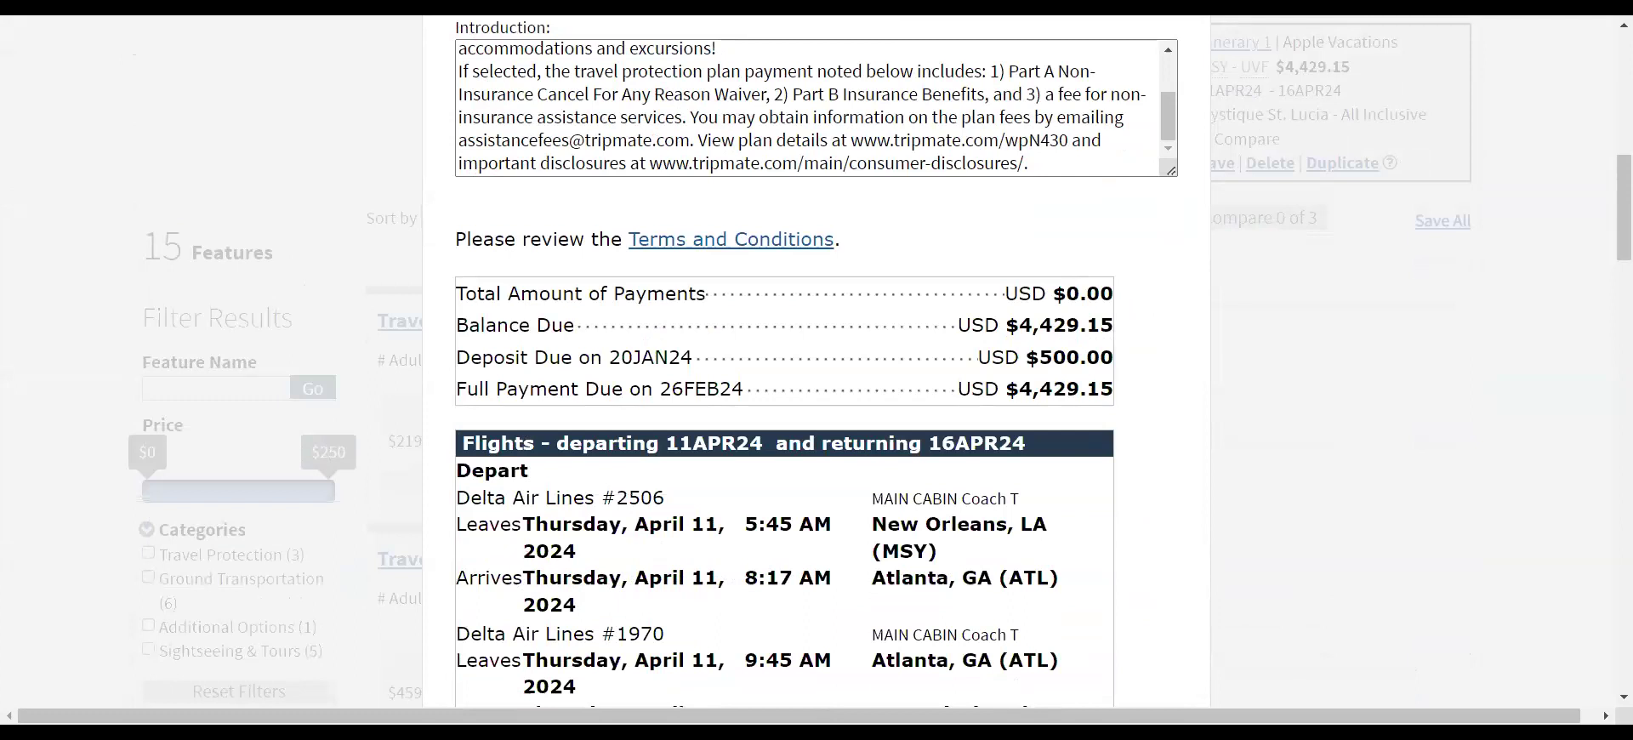
{"action": "left_click_drag", "start_coordinate": [621, 358], "coordinate": [681, 358]}
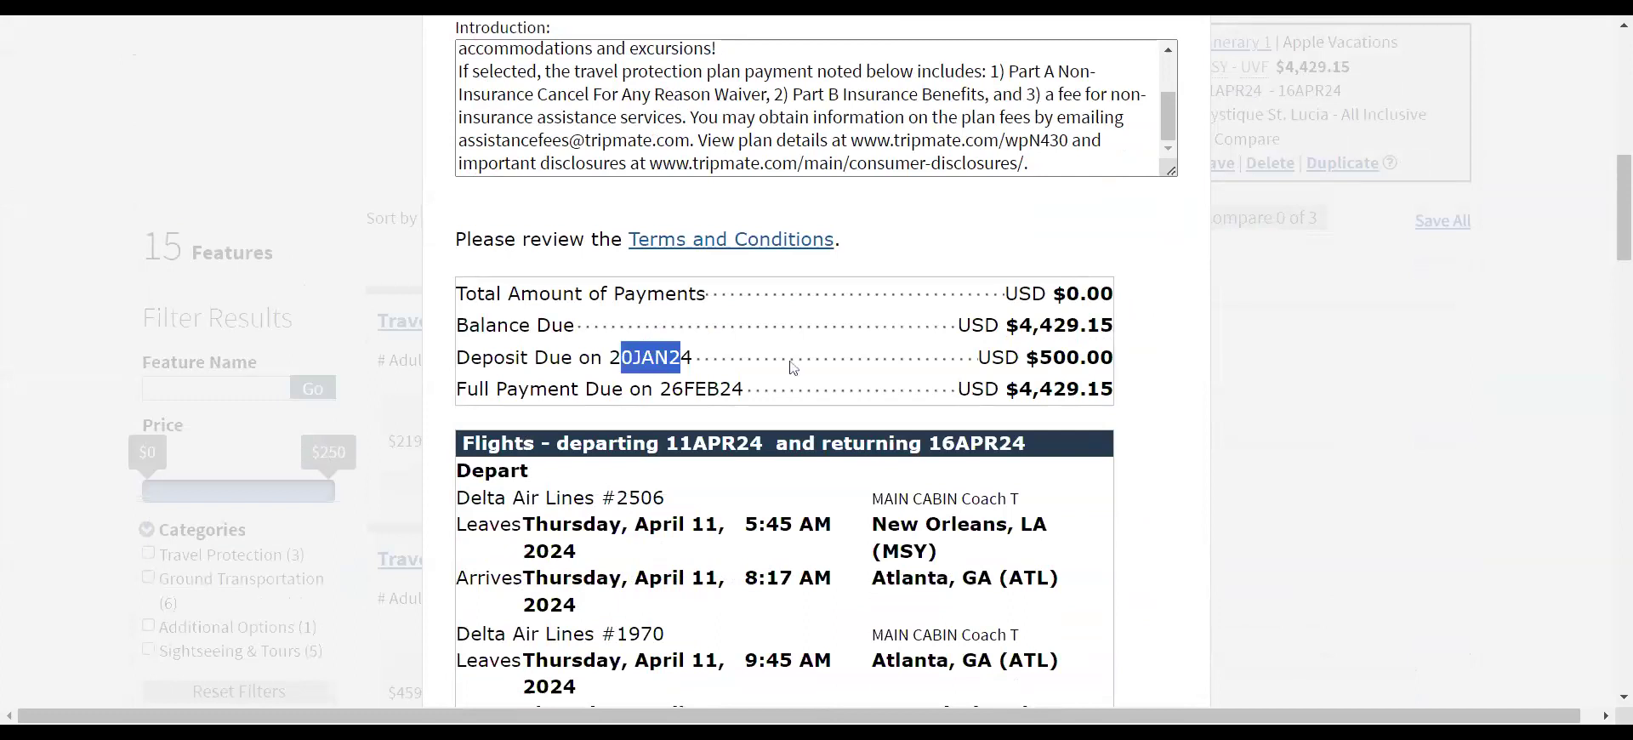
{"action": "left_click", "coordinate": [1168, 437]}
{"action": "scroll", "coordinate": [1159, 415], "scroll_direction": "up", "scroll_amount": 4}
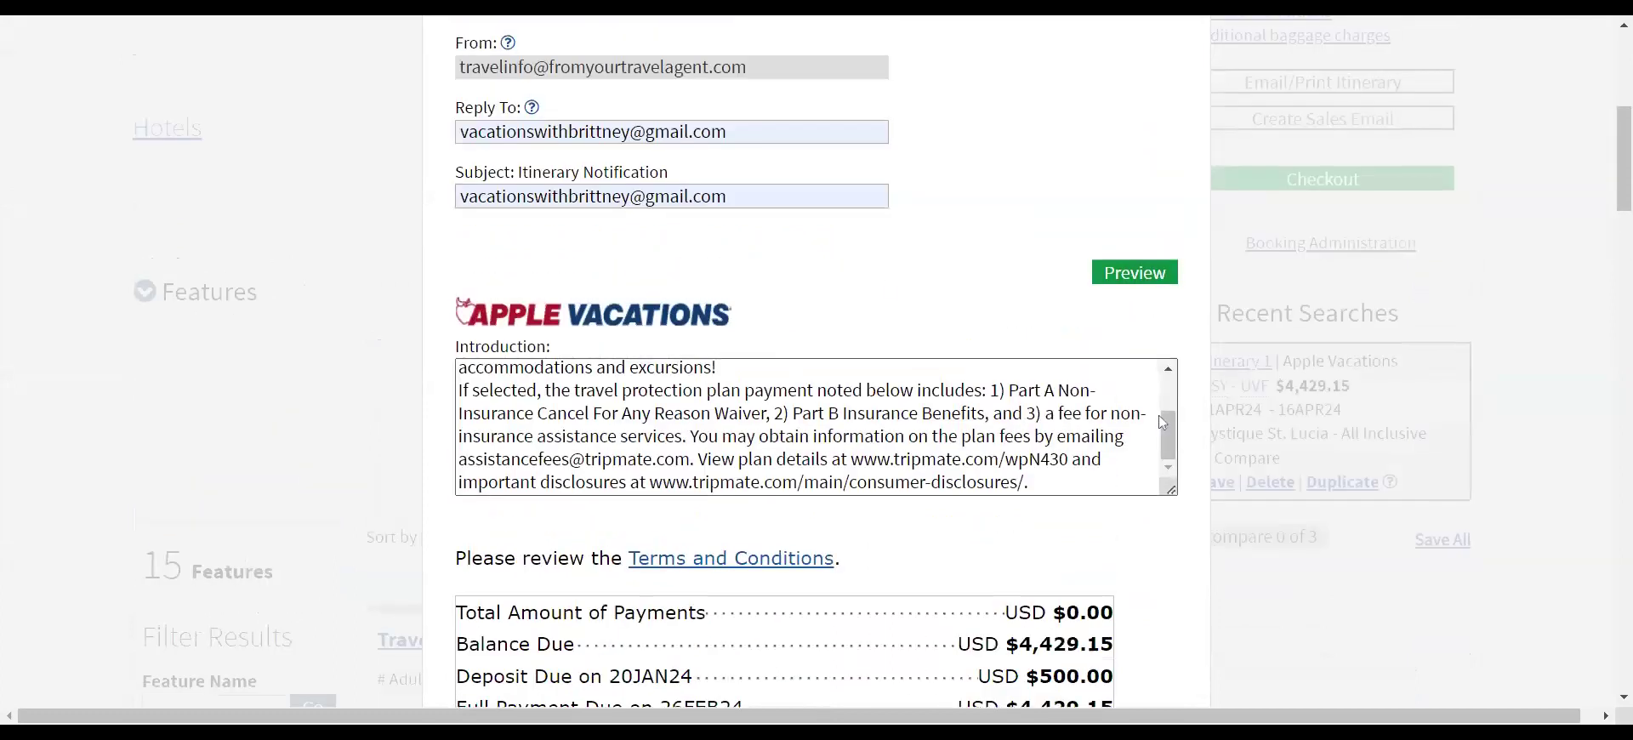
- Preview the itinerary email, send it, and dismiss the success message
{"action": "left_click", "coordinate": [1104, 279]}
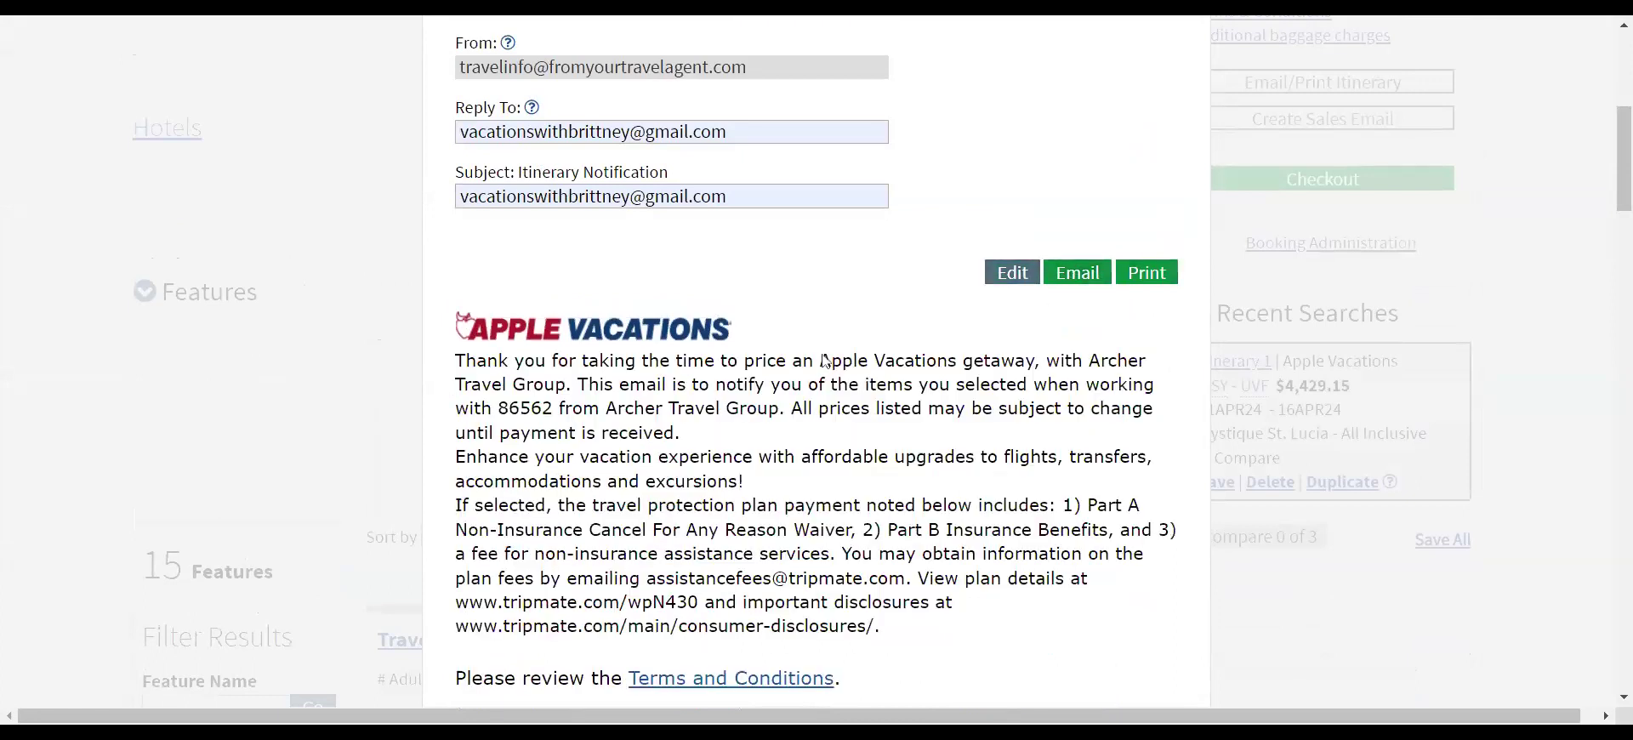
{"action": "left_click", "coordinate": [260, 487]}
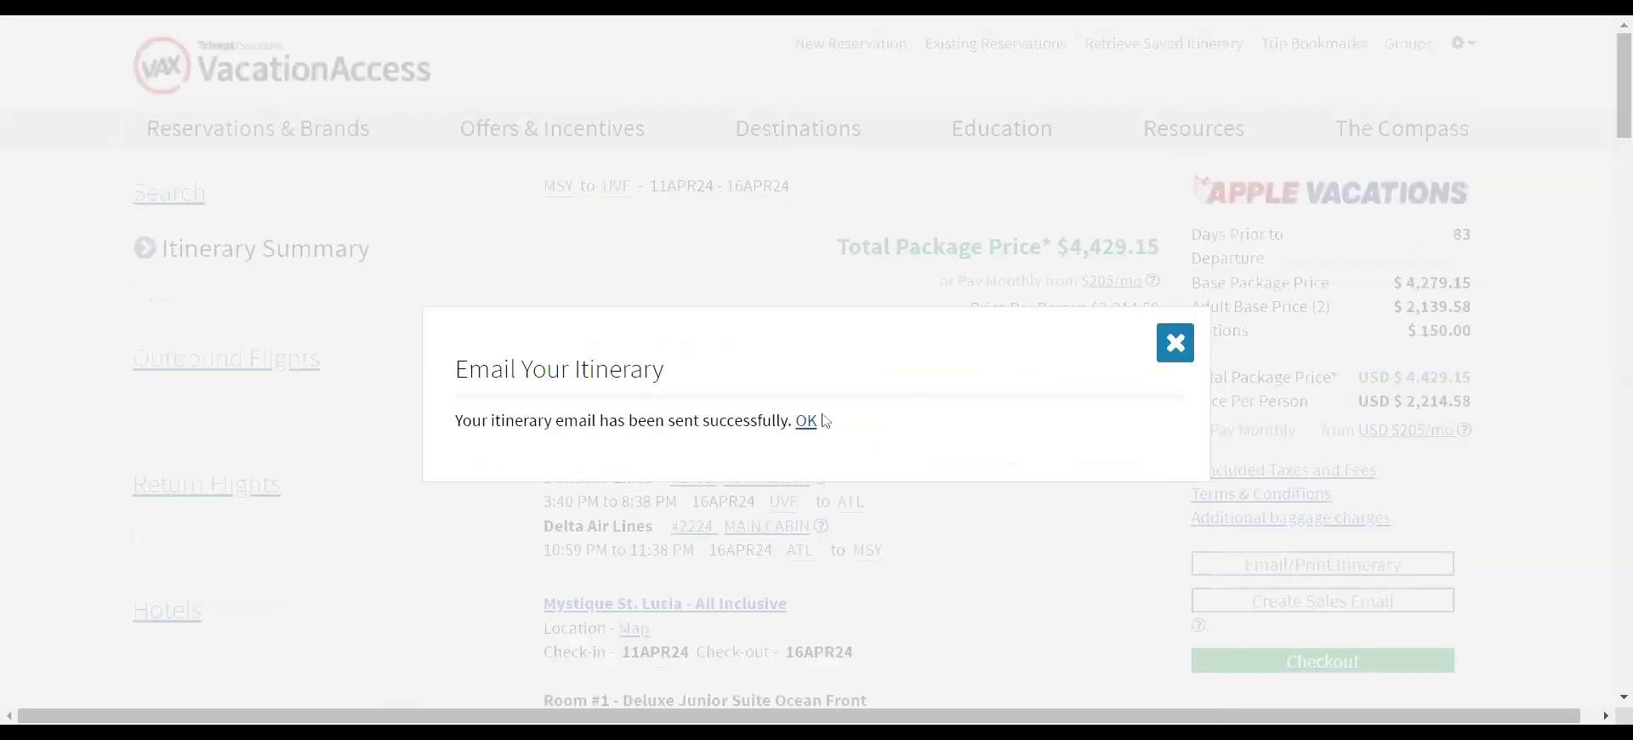
{"action": "left_click", "coordinate": [806, 422]}
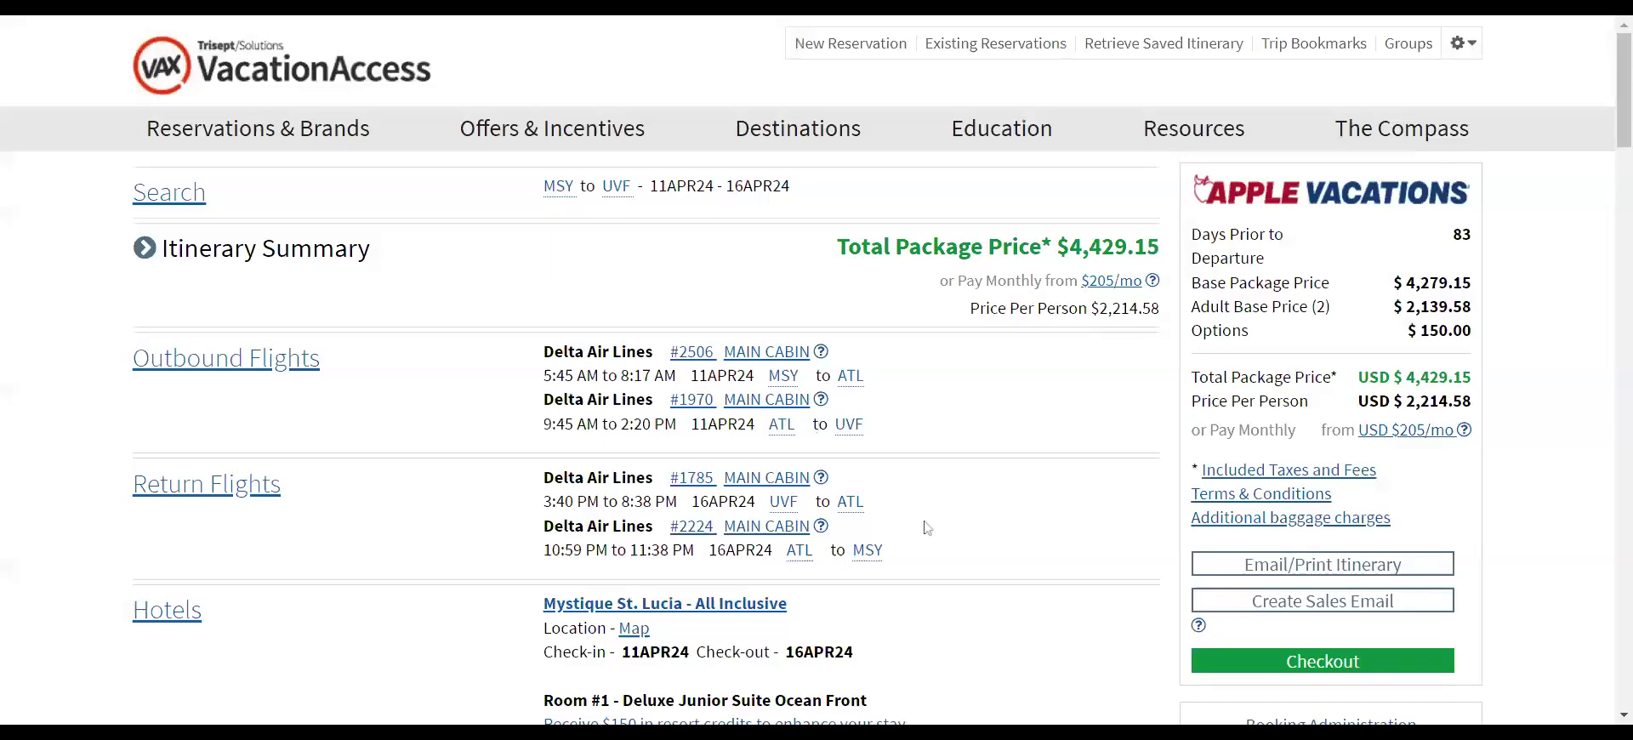
- Collapse the features list and save the itinerary as 'Mock Booking 1-19-2024'
{"action": "scroll", "coordinate": [926, 525], "scroll_direction": "down", "scroll_amount": 7}
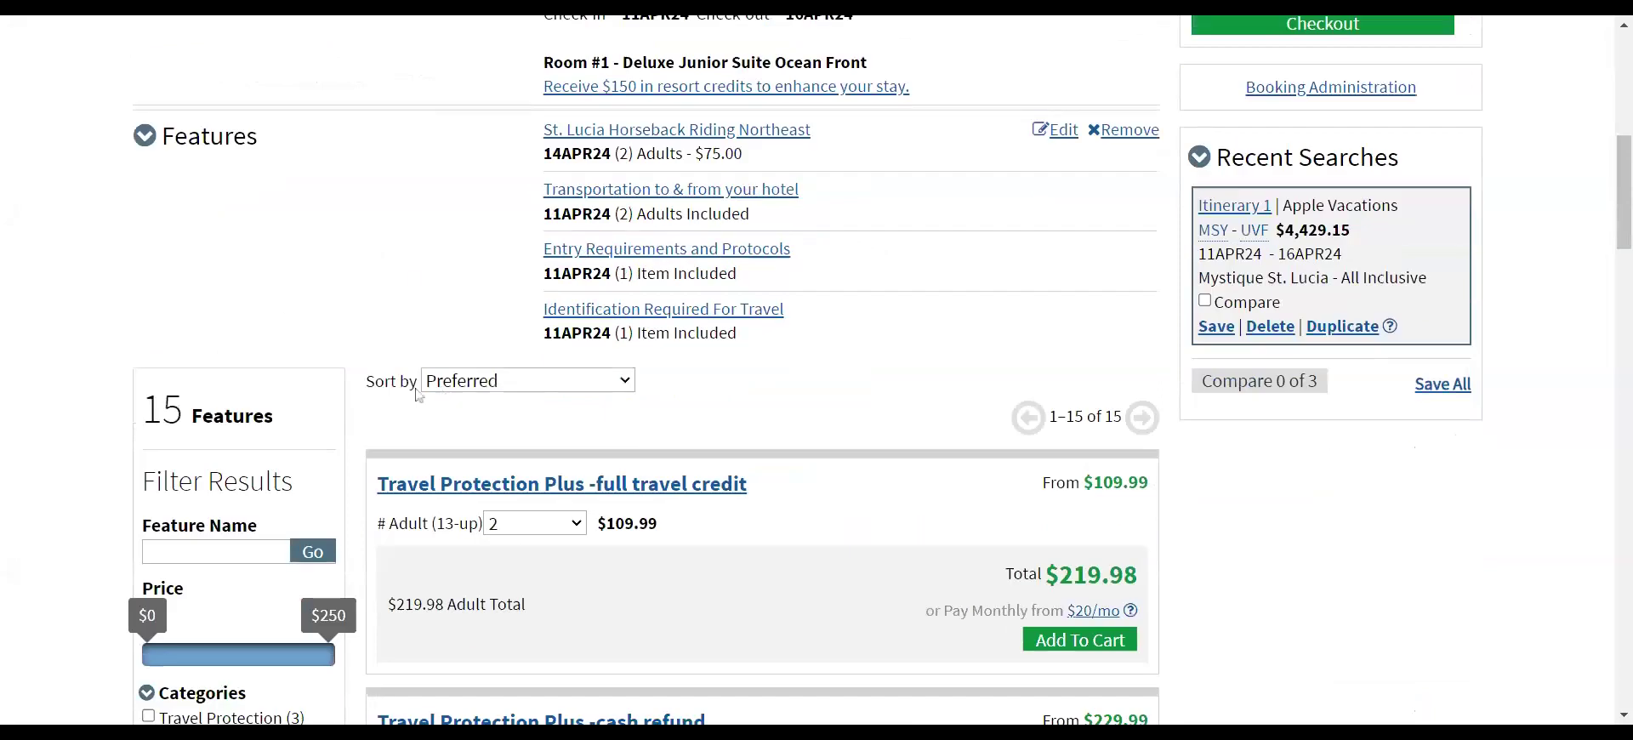
{"action": "left_click", "coordinate": [145, 137]}
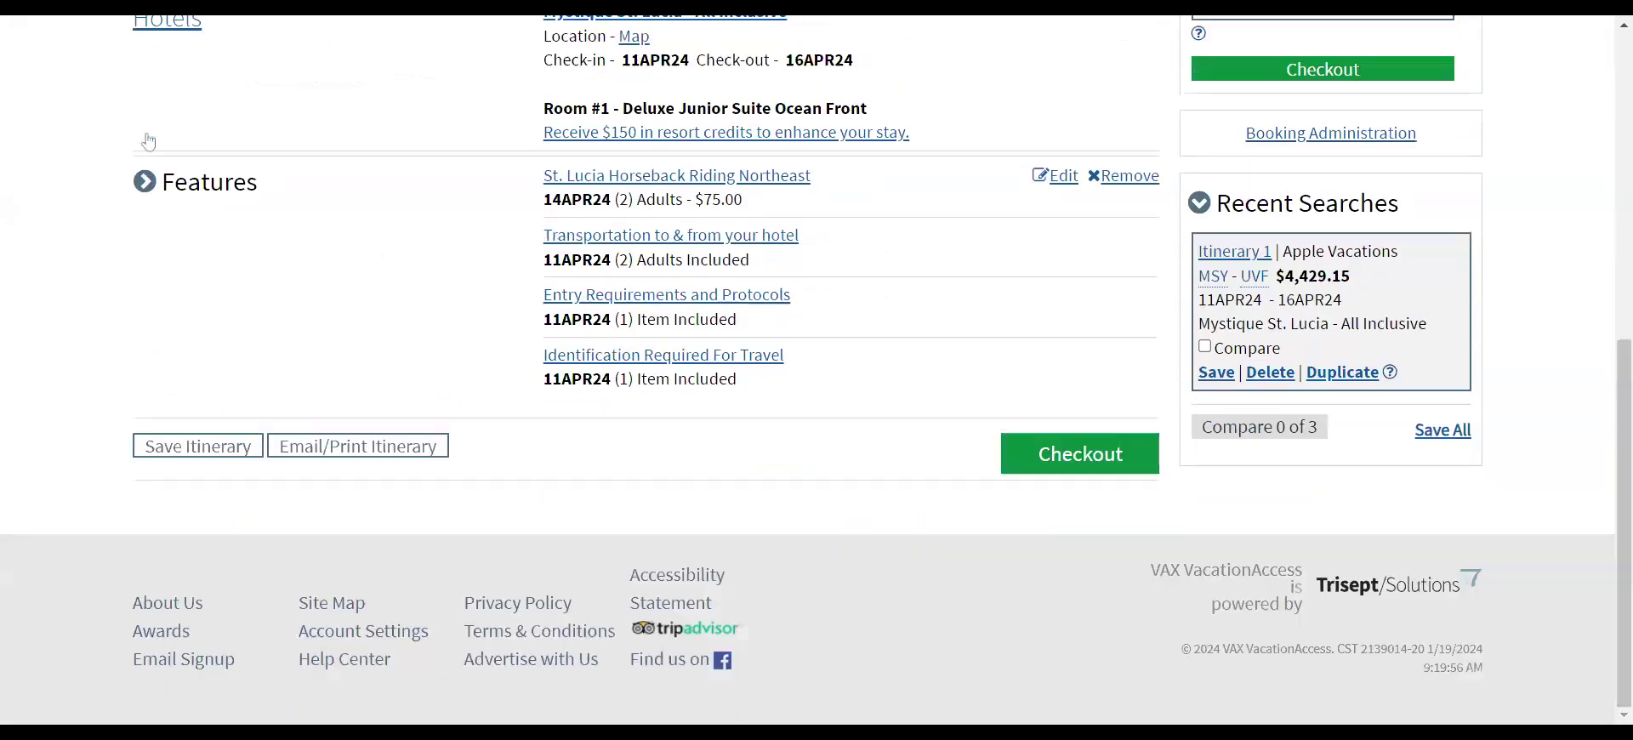
{"action": "left_click", "coordinate": [197, 449]}
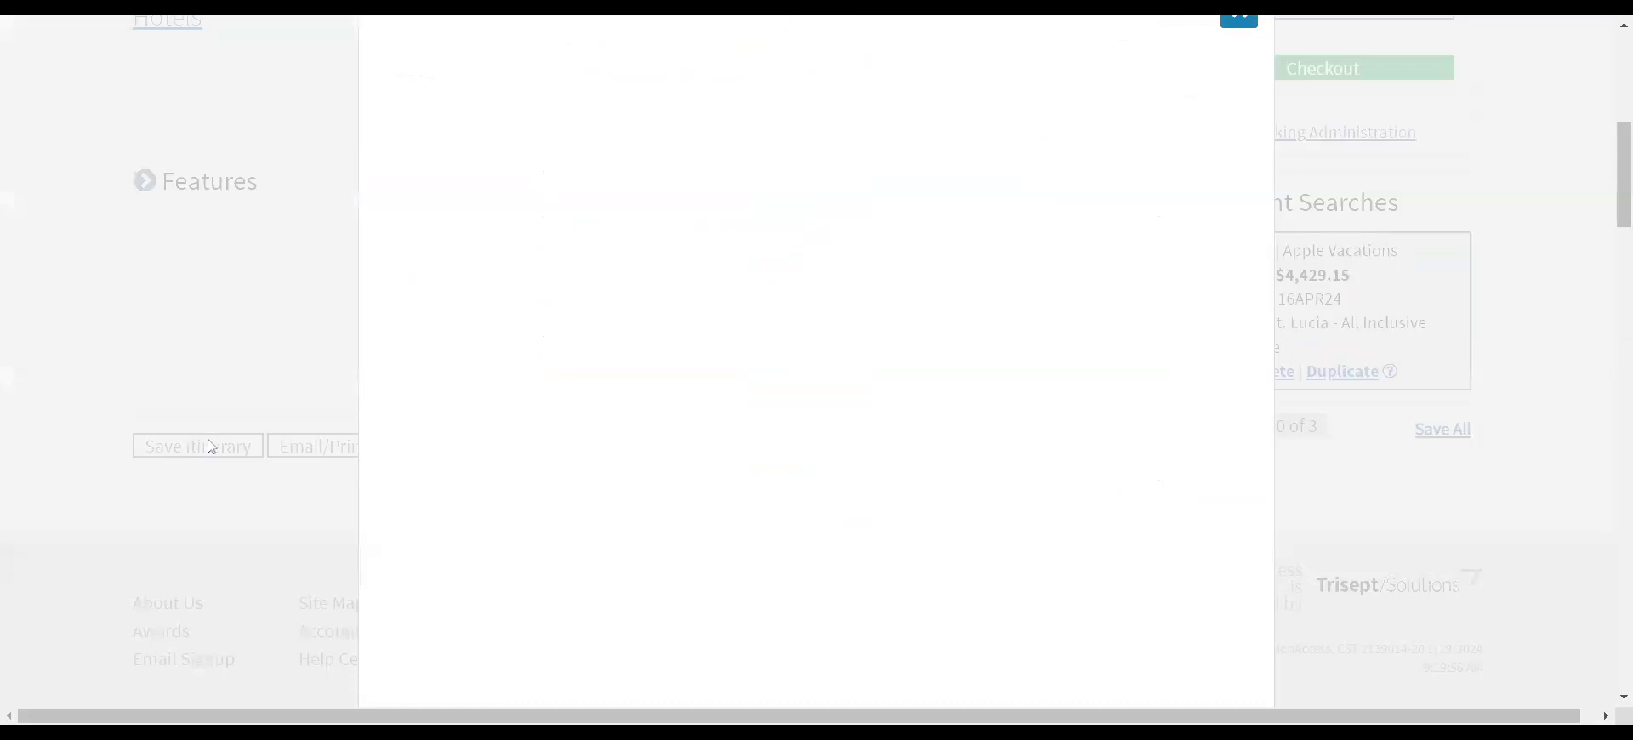
{"action": "type", "text": "Mock"}
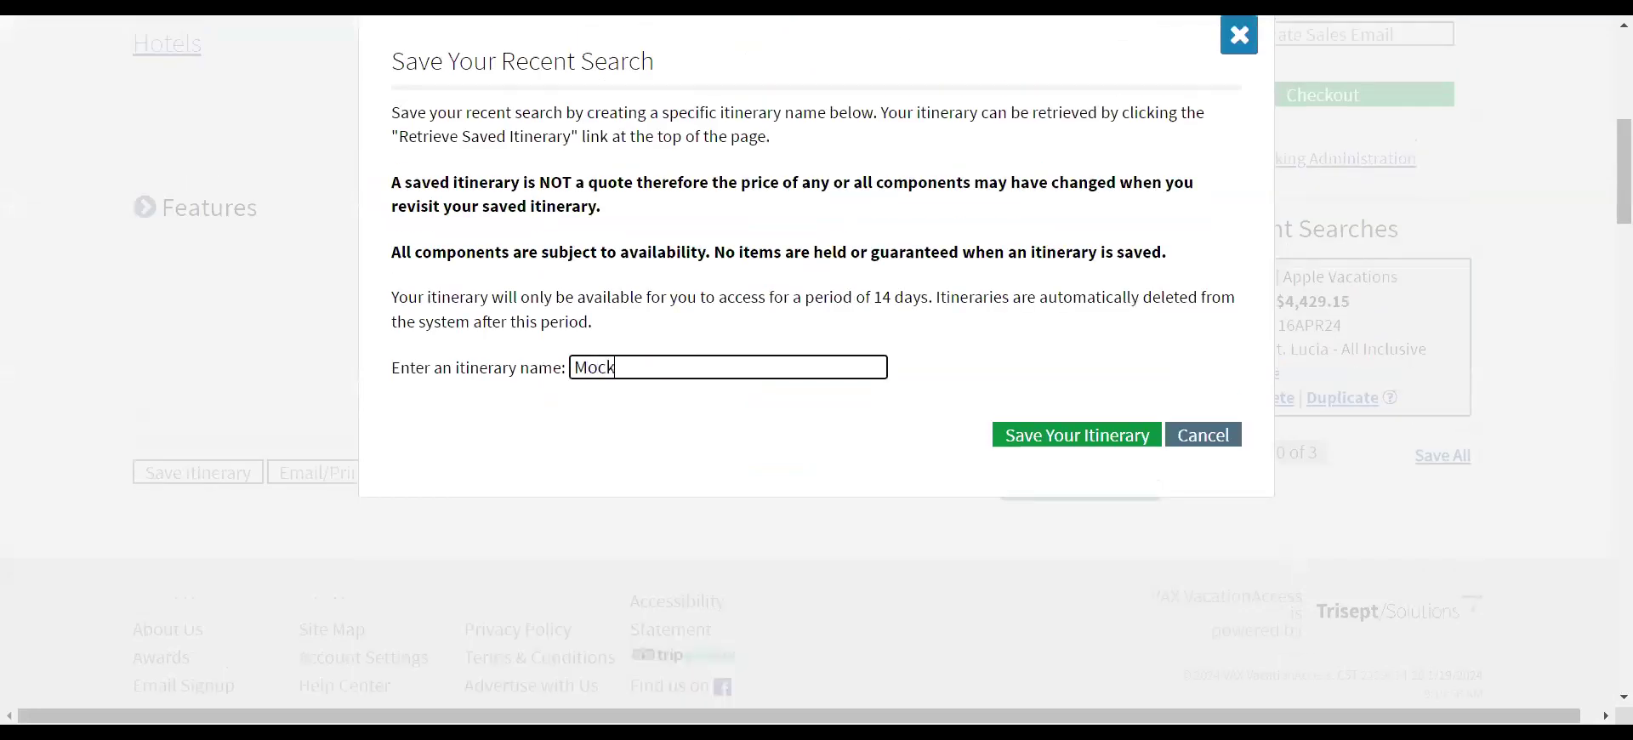
{"action": "type", "text": " Booking 1-19-2024"}
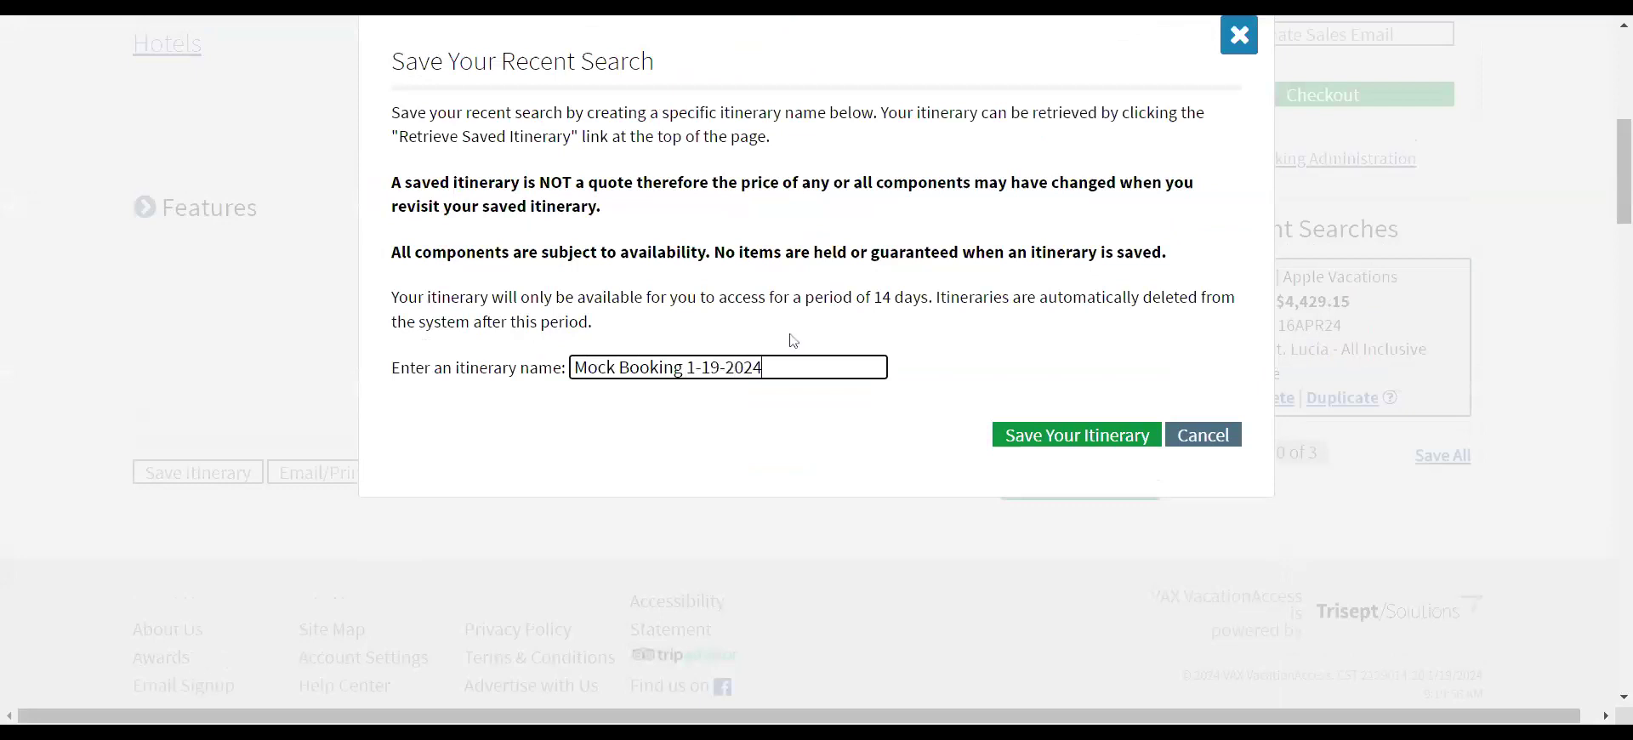
{"action": "left_click", "coordinate": [1097, 441]}
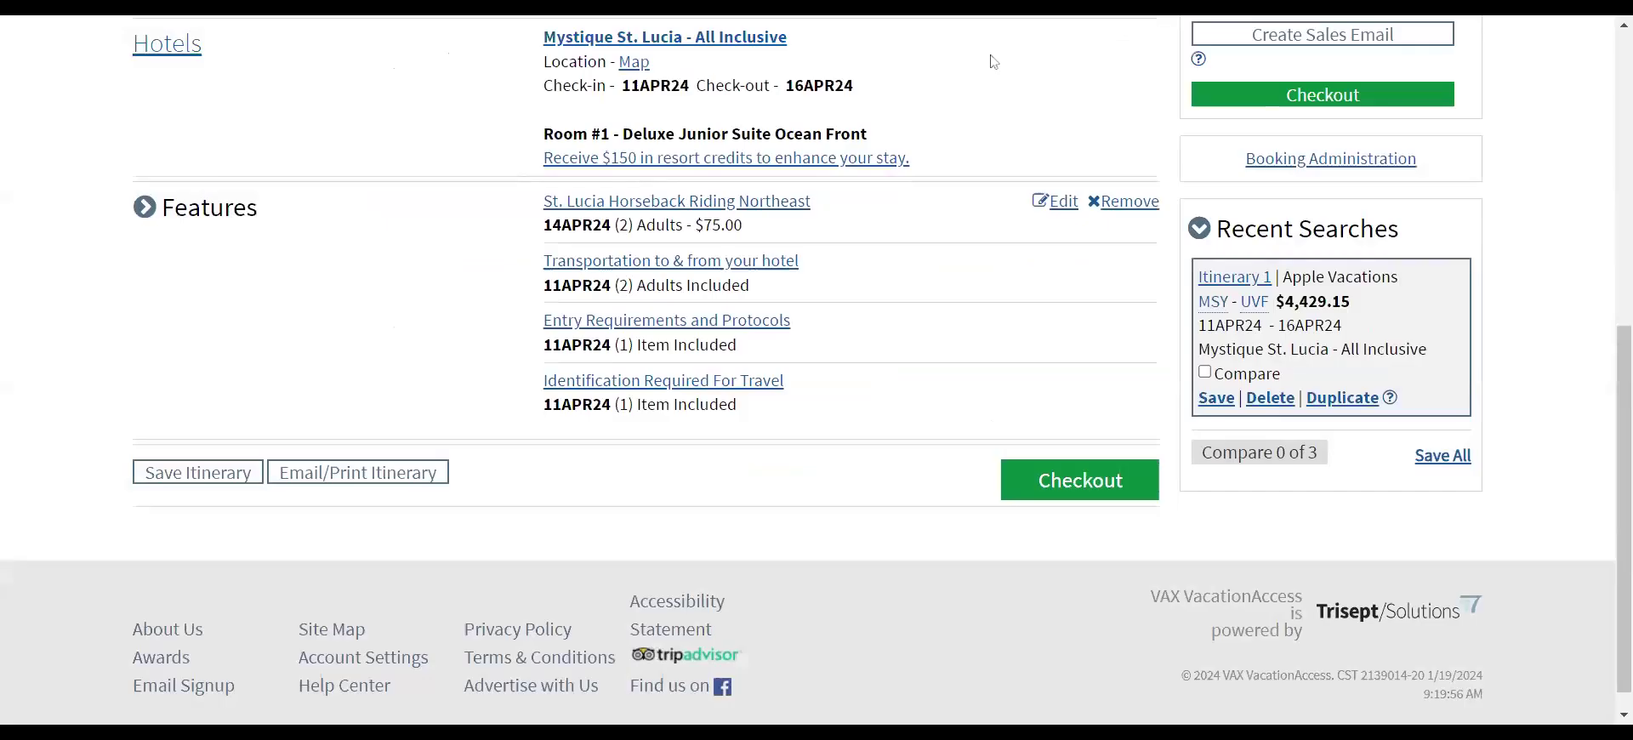
{"action": "scroll", "coordinate": [1102, 331], "scroll_direction": "up", "scroll_amount": 5}
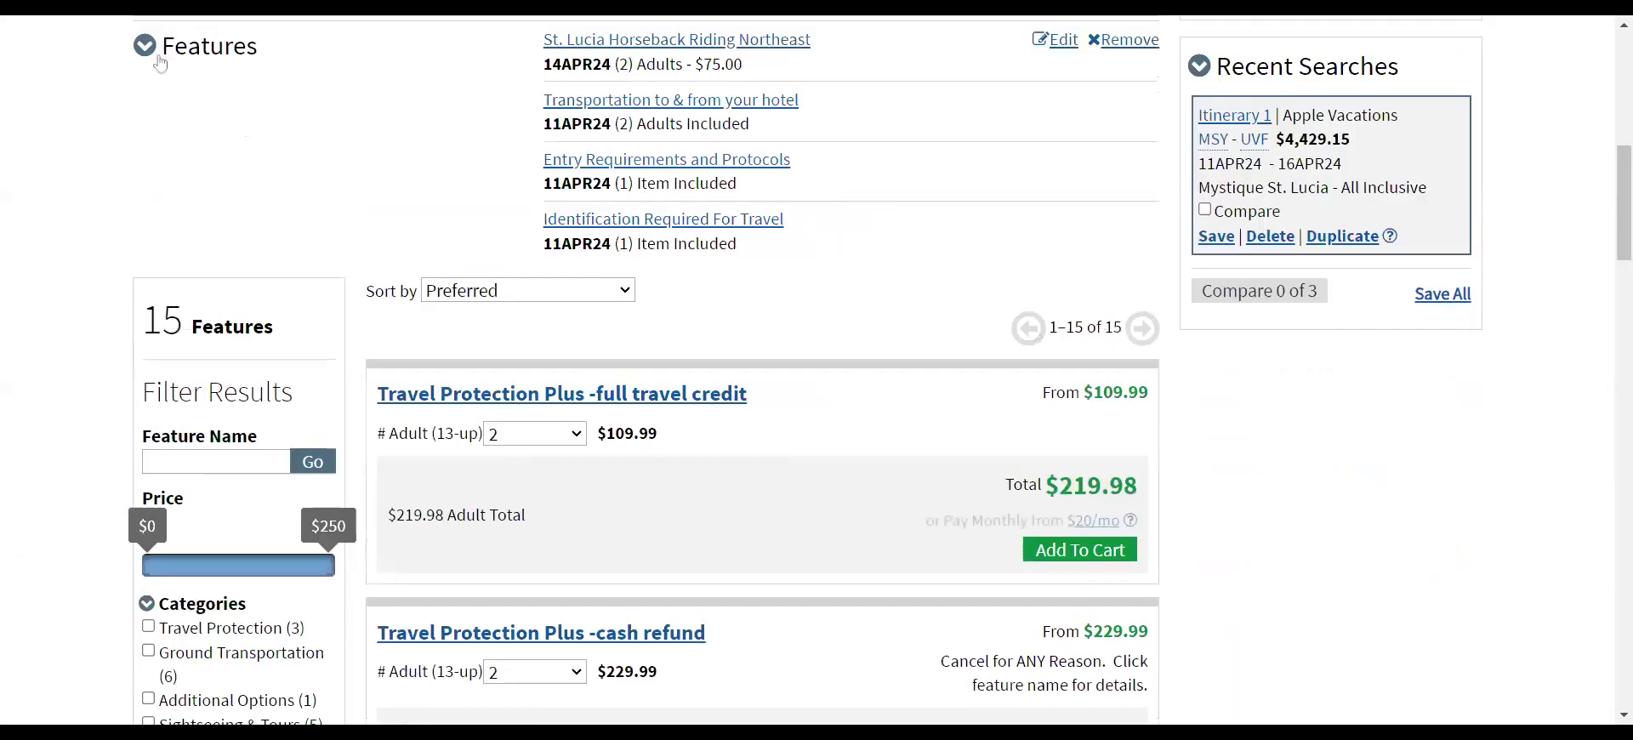
{"action": "left_click", "coordinate": [158, 58]}
{"action": "scroll", "coordinate": [1047, 309], "scroll_direction": "up", "scroll_amount": 4}
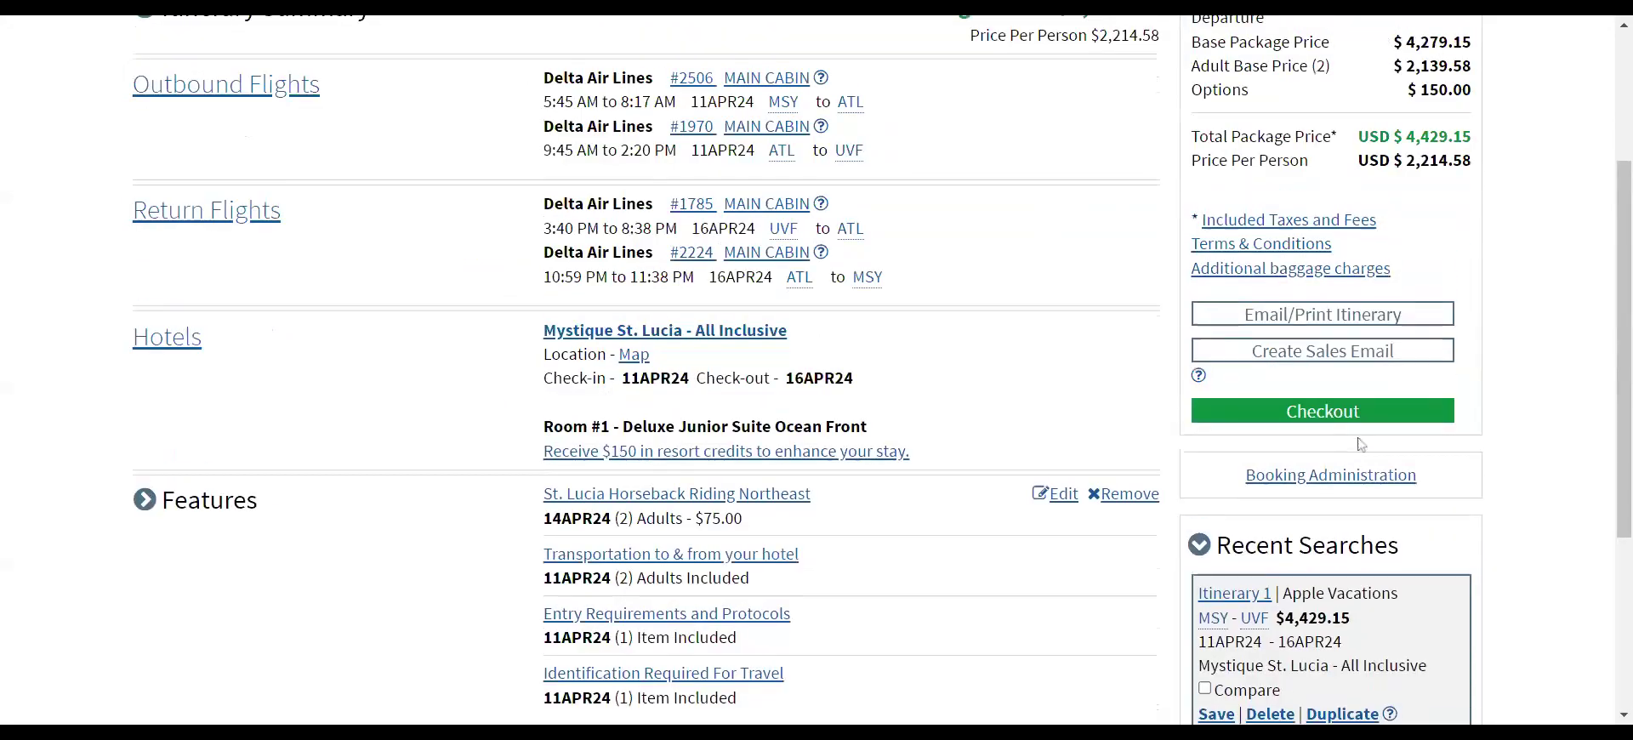
{"action": "left_click", "coordinate": [1321, 487]}
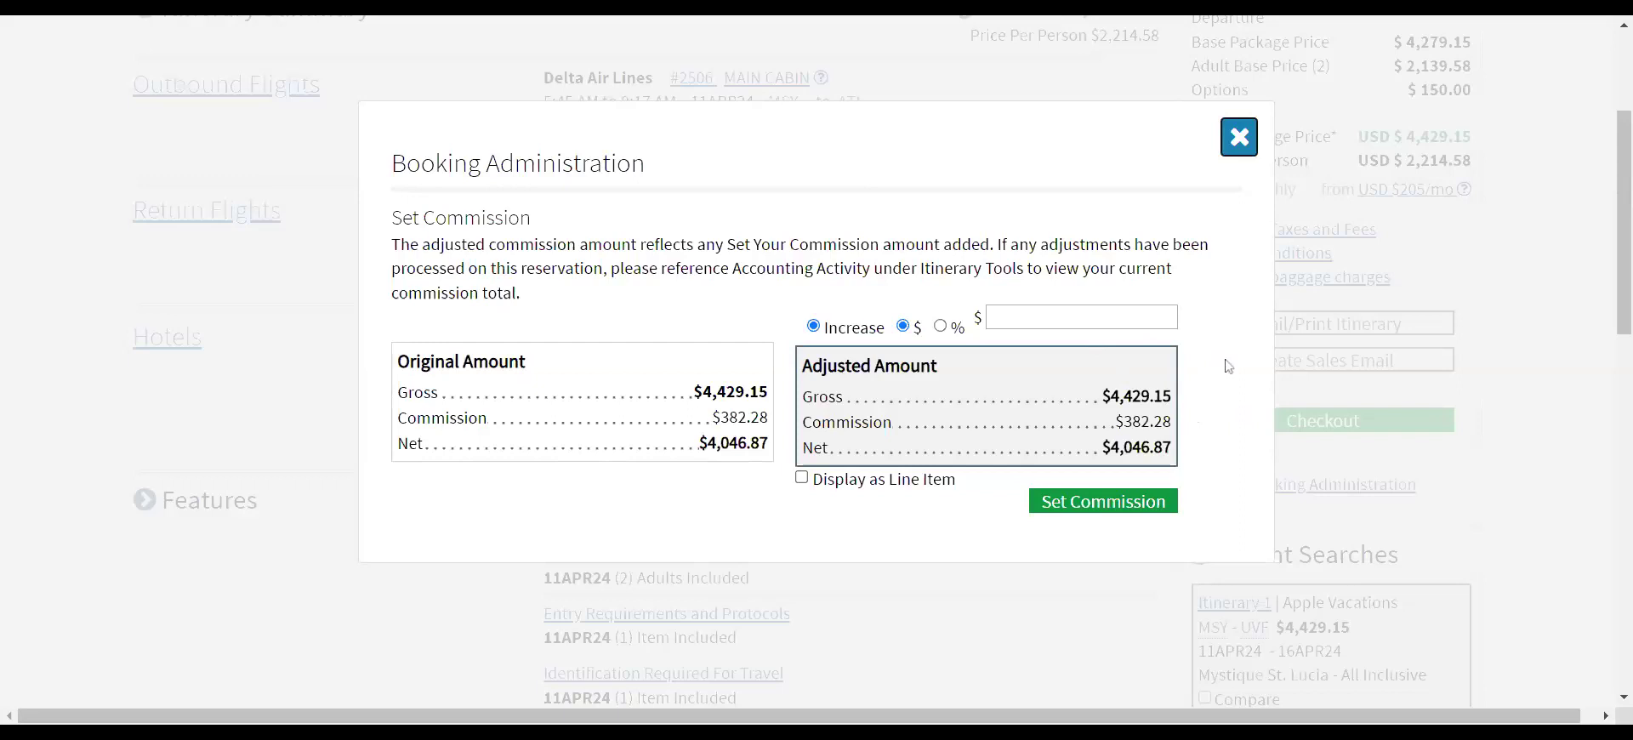
{"action": "left_click", "coordinate": [1238, 137]}
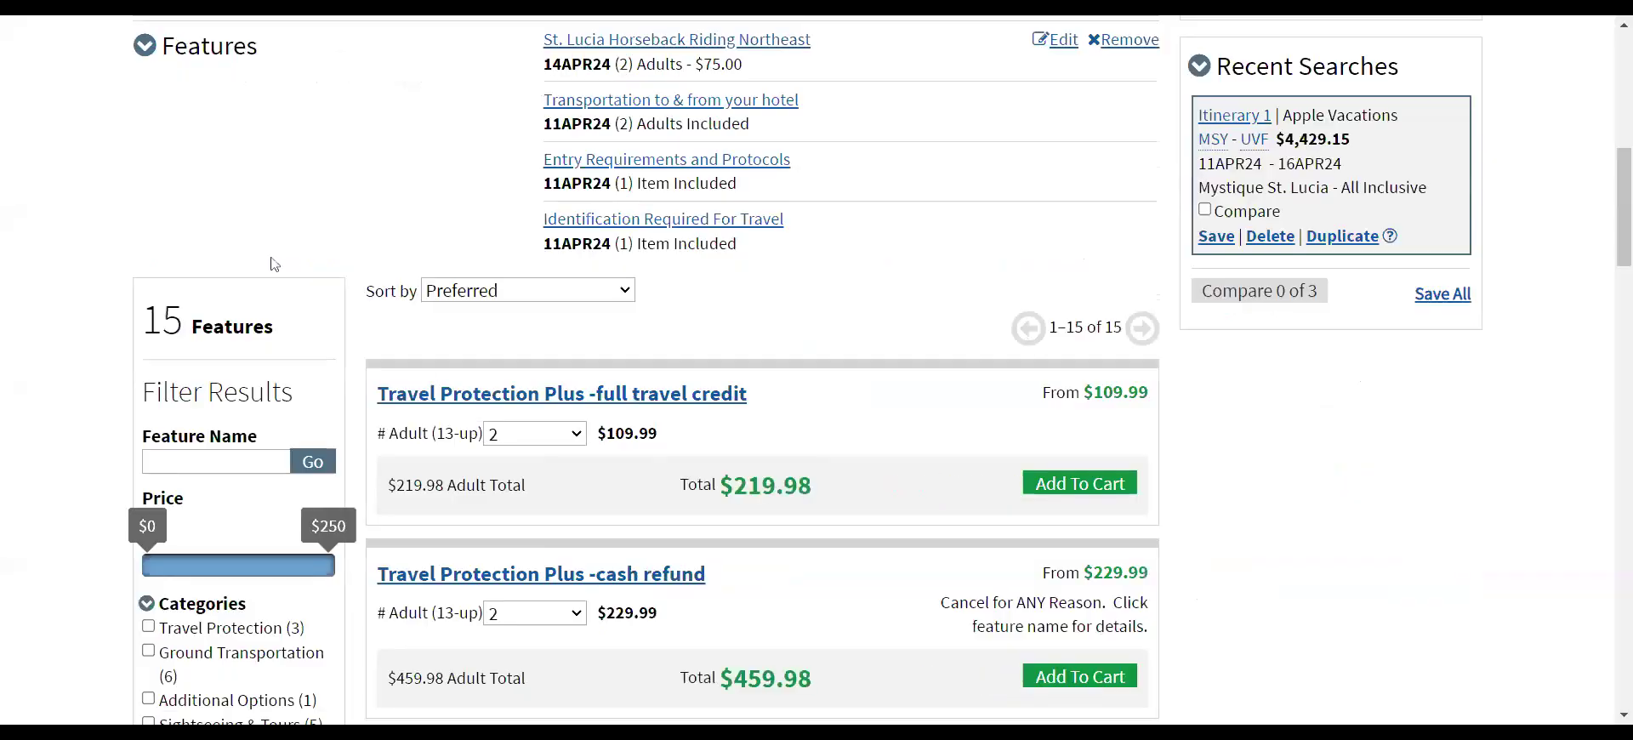
{"action": "left_click", "coordinate": [145, 46]}
{"action": "scroll", "coordinate": [745, 134], "scroll_direction": "up", "scroll_amount": 4}
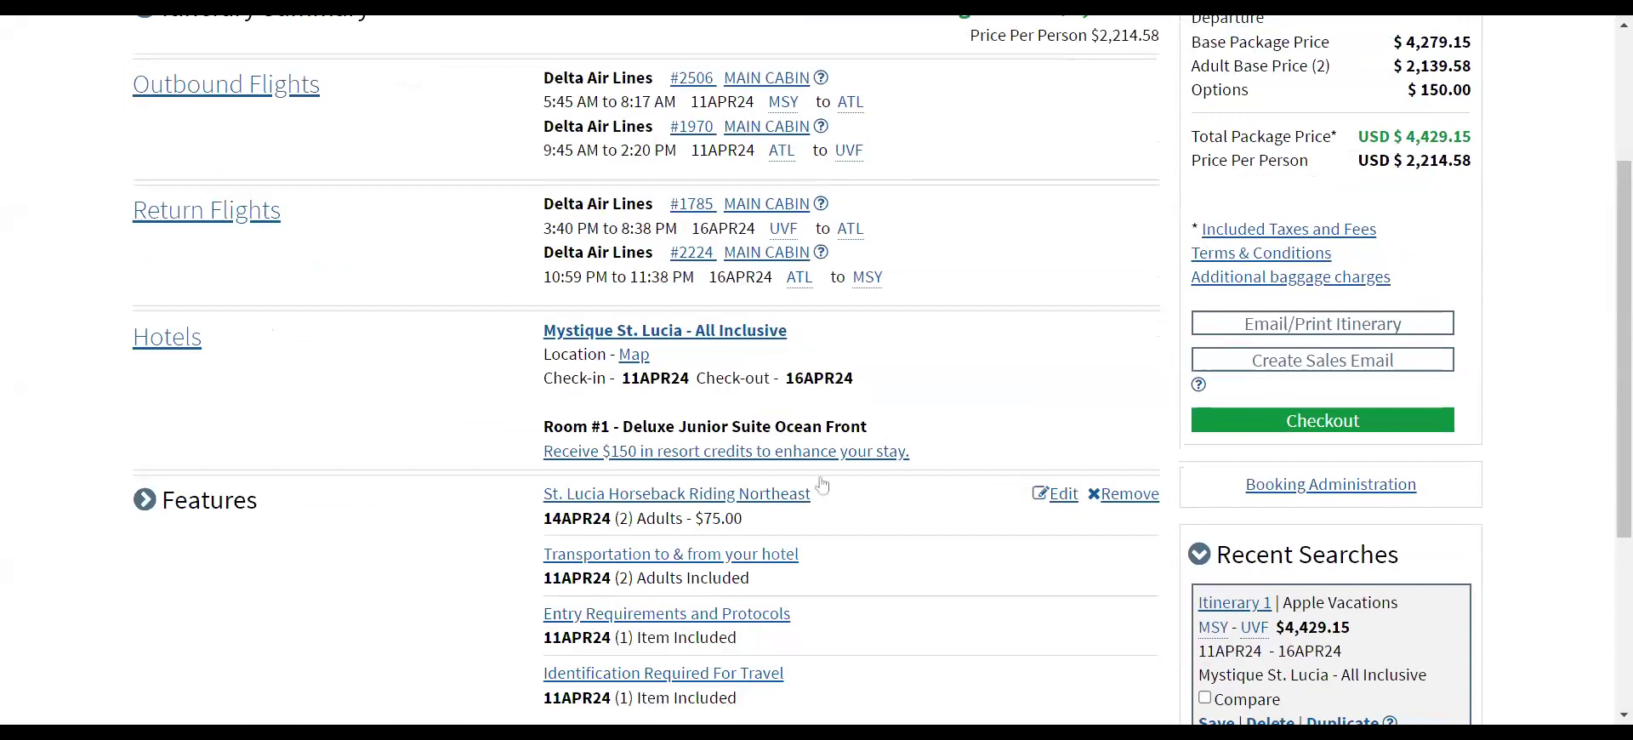
{"action": "scroll", "coordinate": [922, 525], "scroll_direction": "up", "scroll_amount": 3}
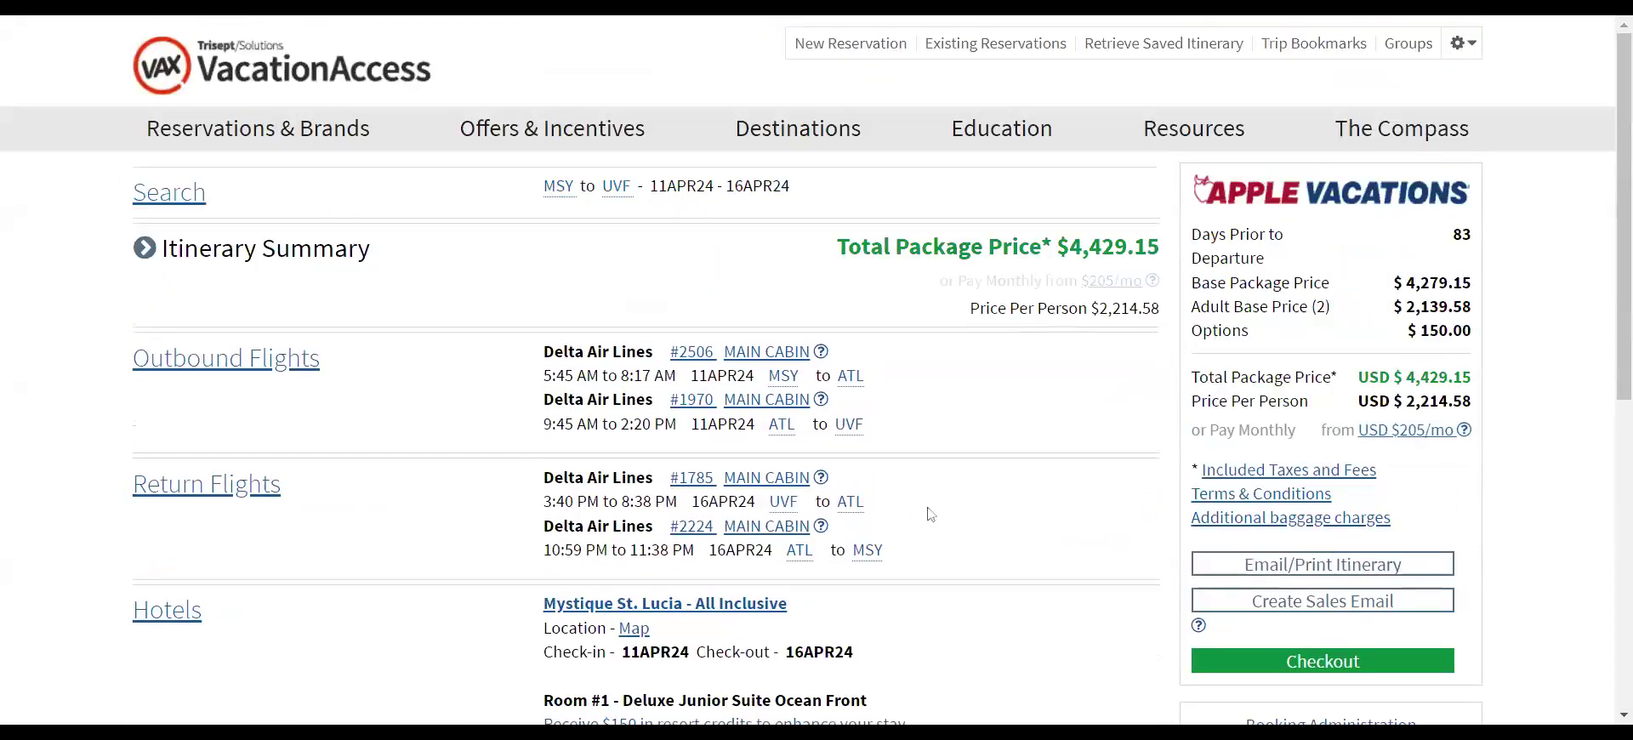
{"action": "scroll", "coordinate": [948, 463], "scroll_direction": "down", "scroll_amount": 3}
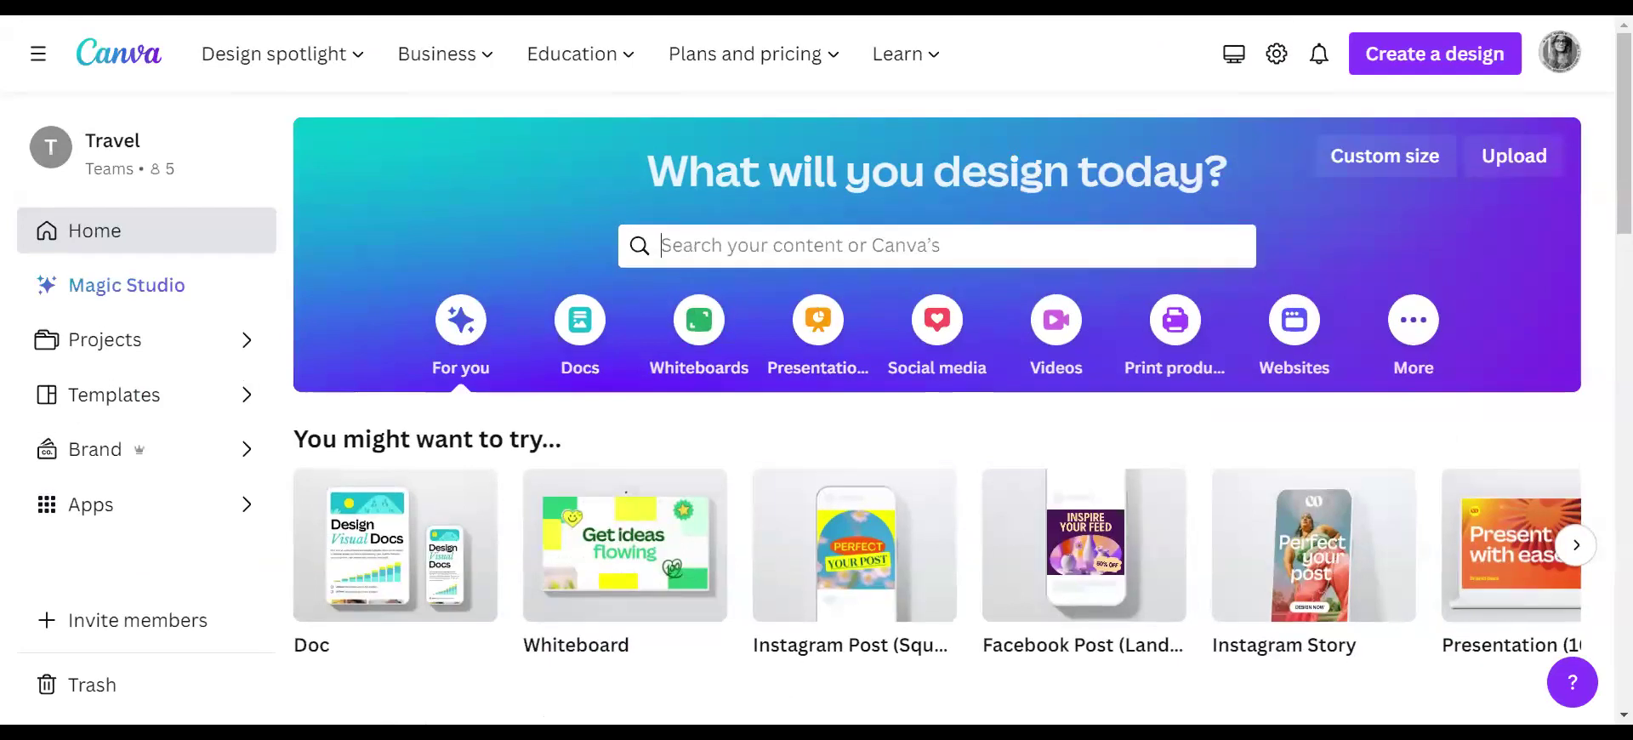
- Search Canva templates for 'Travel Flyer'
{"action": "left_click", "coordinate": [800, 246]}
{"action": "type", "text": "Yr"}
{"action": "key", "text": "BackSpace"}
{"action": "key", "text": "BackSpace"}
{"action": "type", "text": "Tra"}
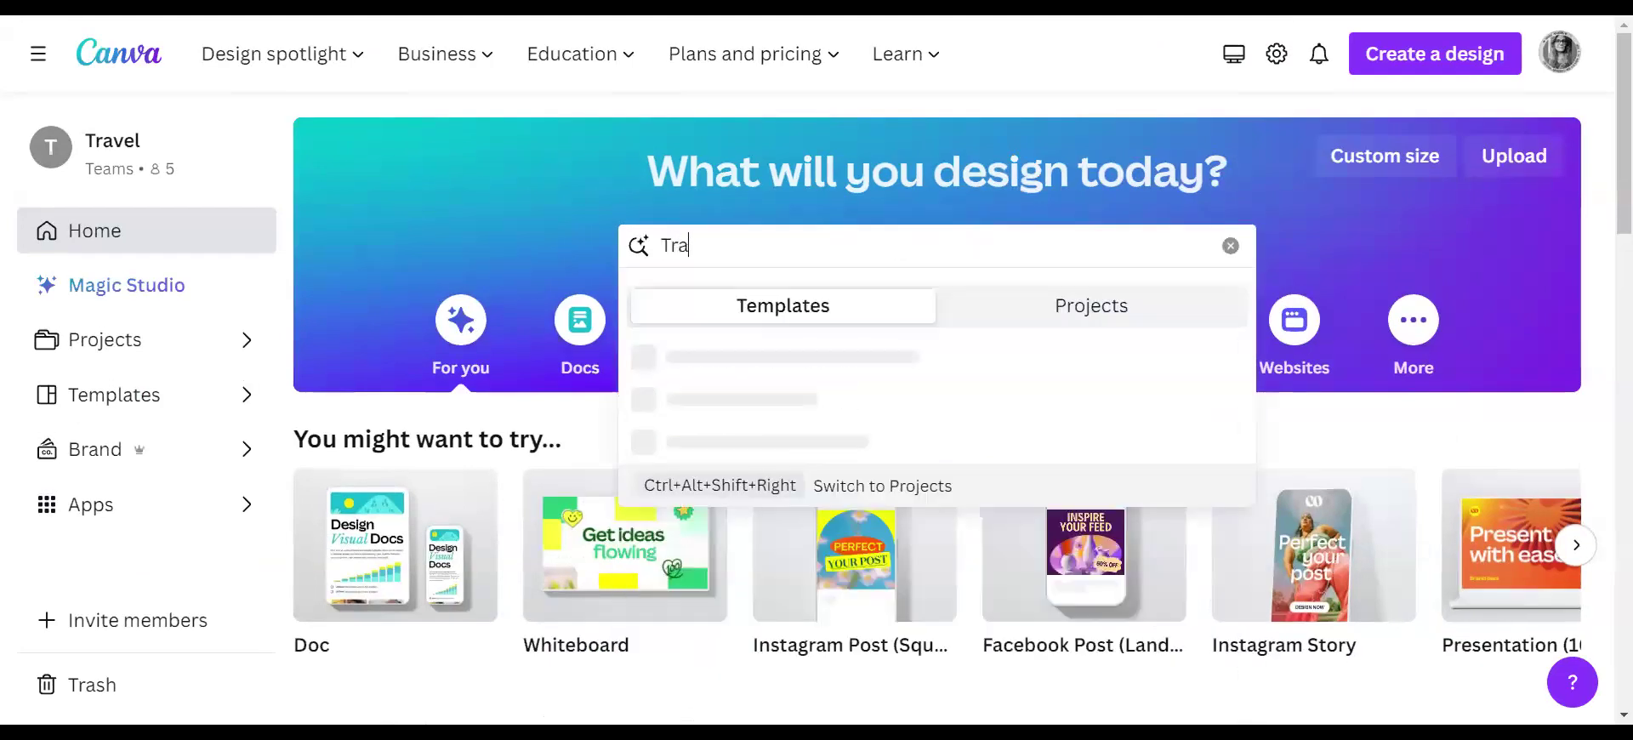
{"action": "type", "text": "vel Flyer"}
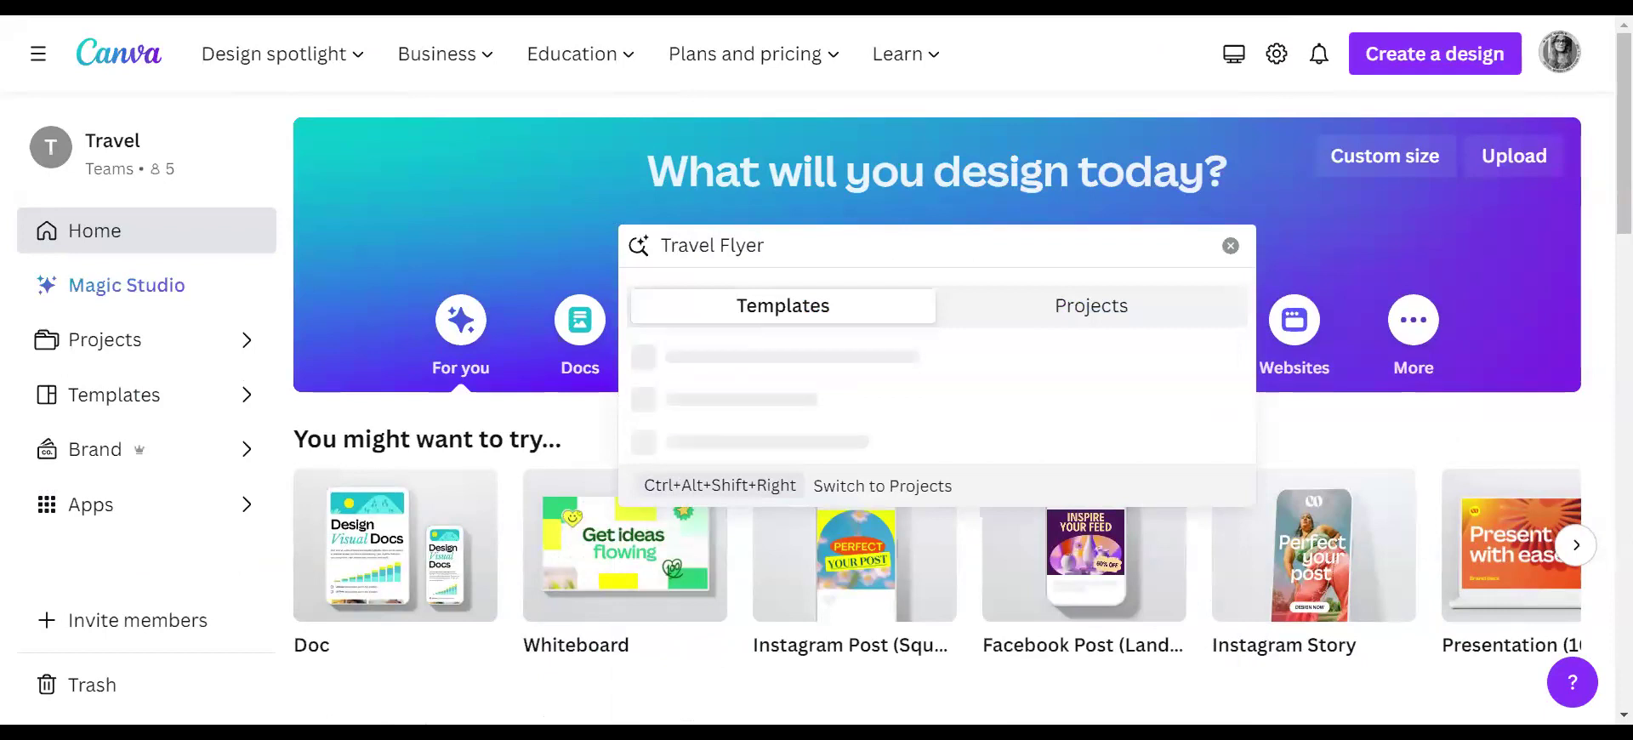
{"action": "key", "text": "Return"}
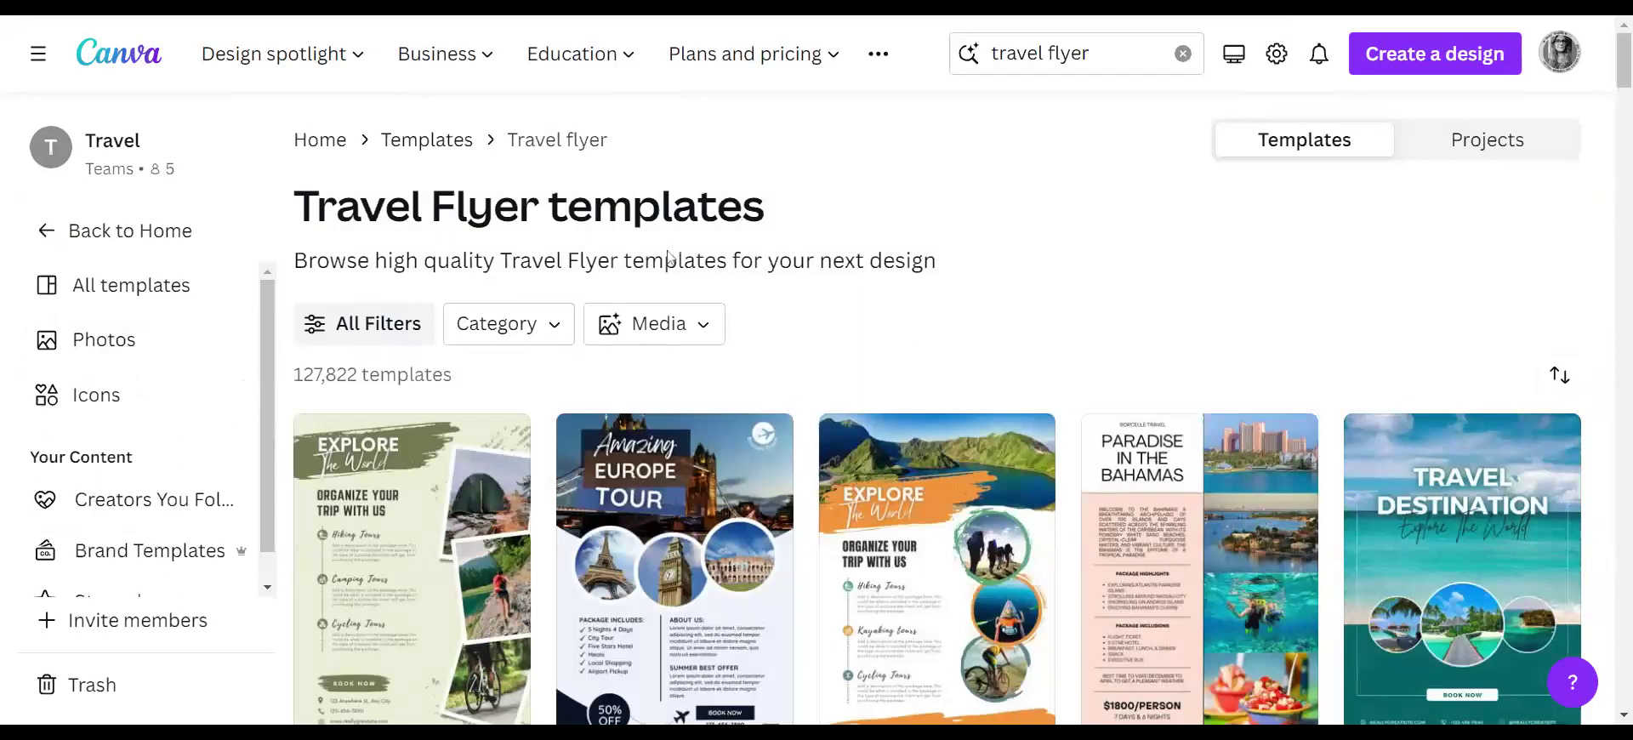
- Browse the travel flyer results and open the full Filters panel
{"action": "scroll", "coordinate": [904, 357], "scroll_direction": "down", "scroll_amount": 3}
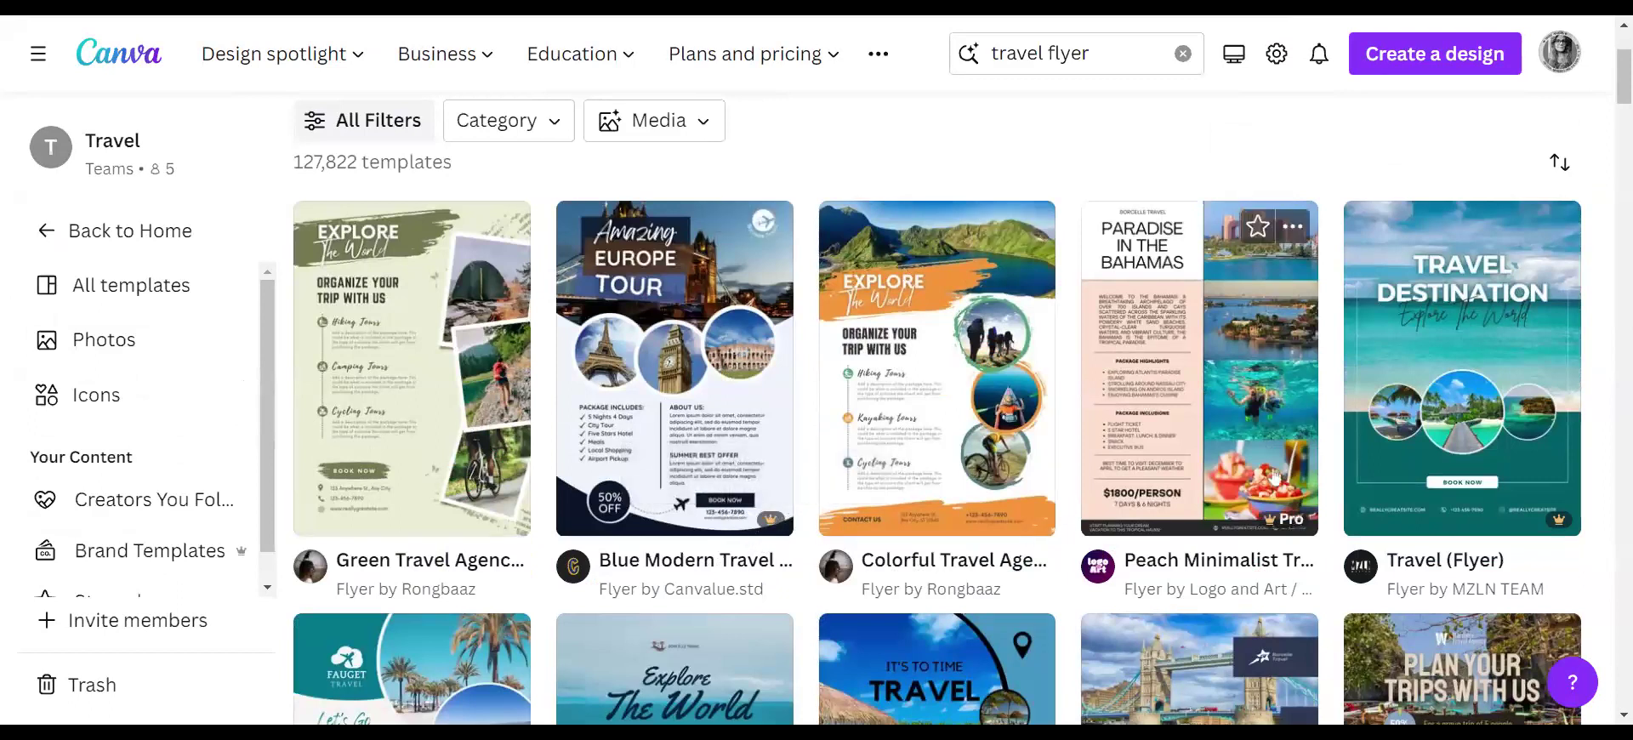
{"action": "scroll", "coordinate": [839, 507], "scroll_direction": "down", "scroll_amount": 4}
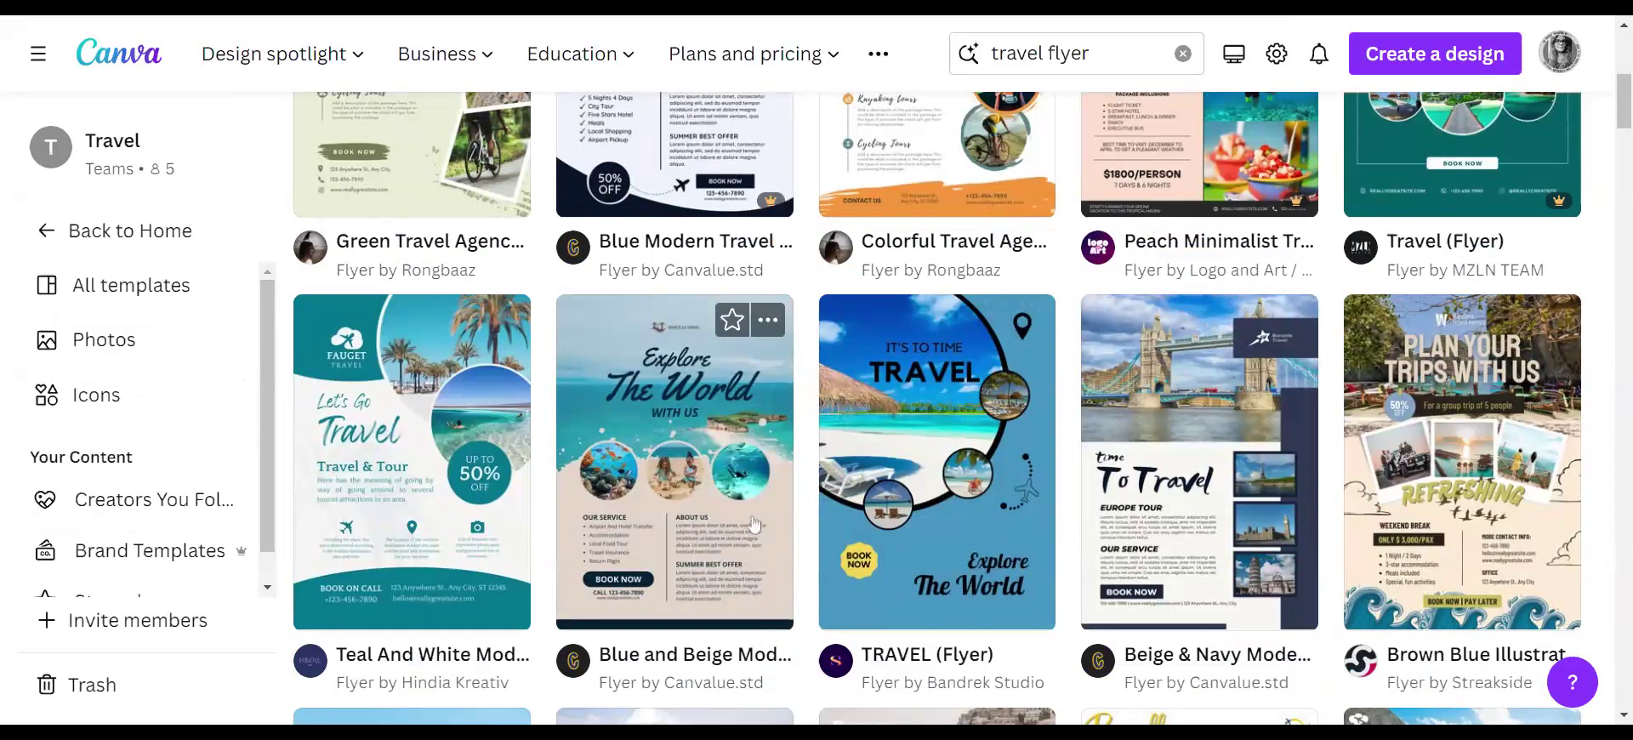
{"action": "scroll", "coordinate": [753, 523], "scroll_direction": "down", "scroll_amount": 4}
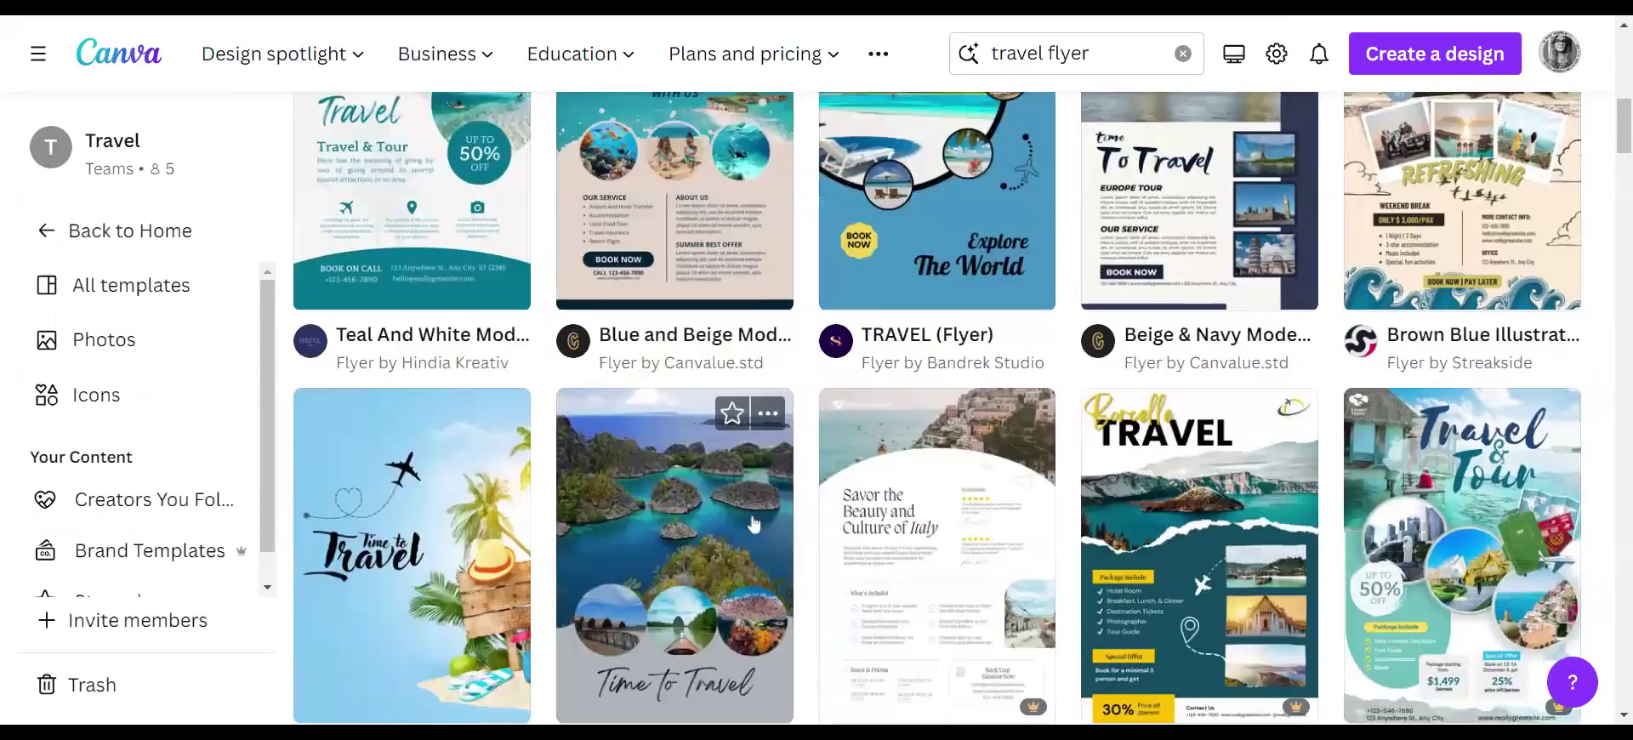
{"action": "scroll", "coordinate": [754, 523], "scroll_direction": "down", "scroll_amount": 3}
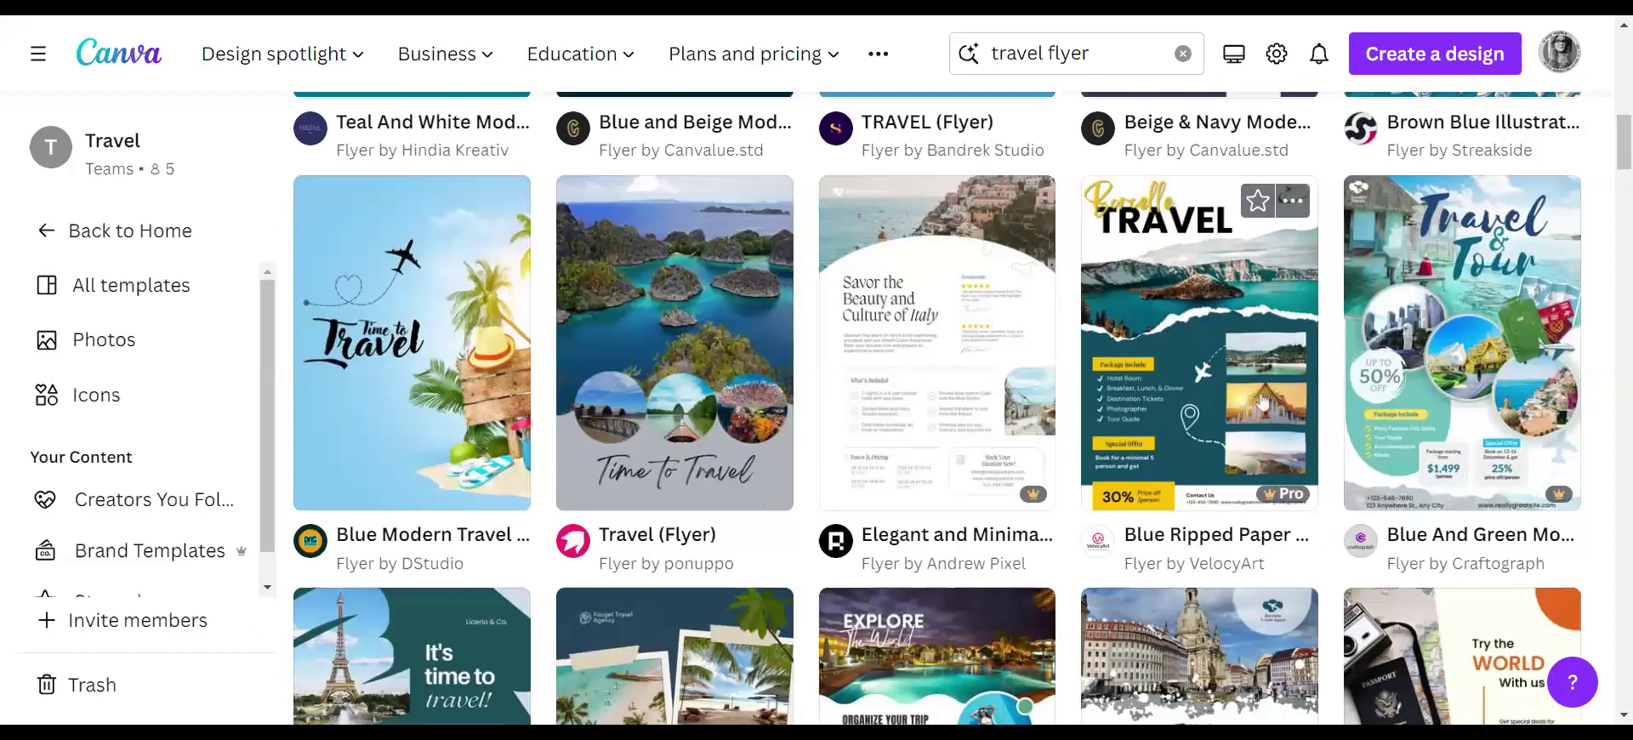
{"action": "mouse_move", "coordinate": [1022, 508]}
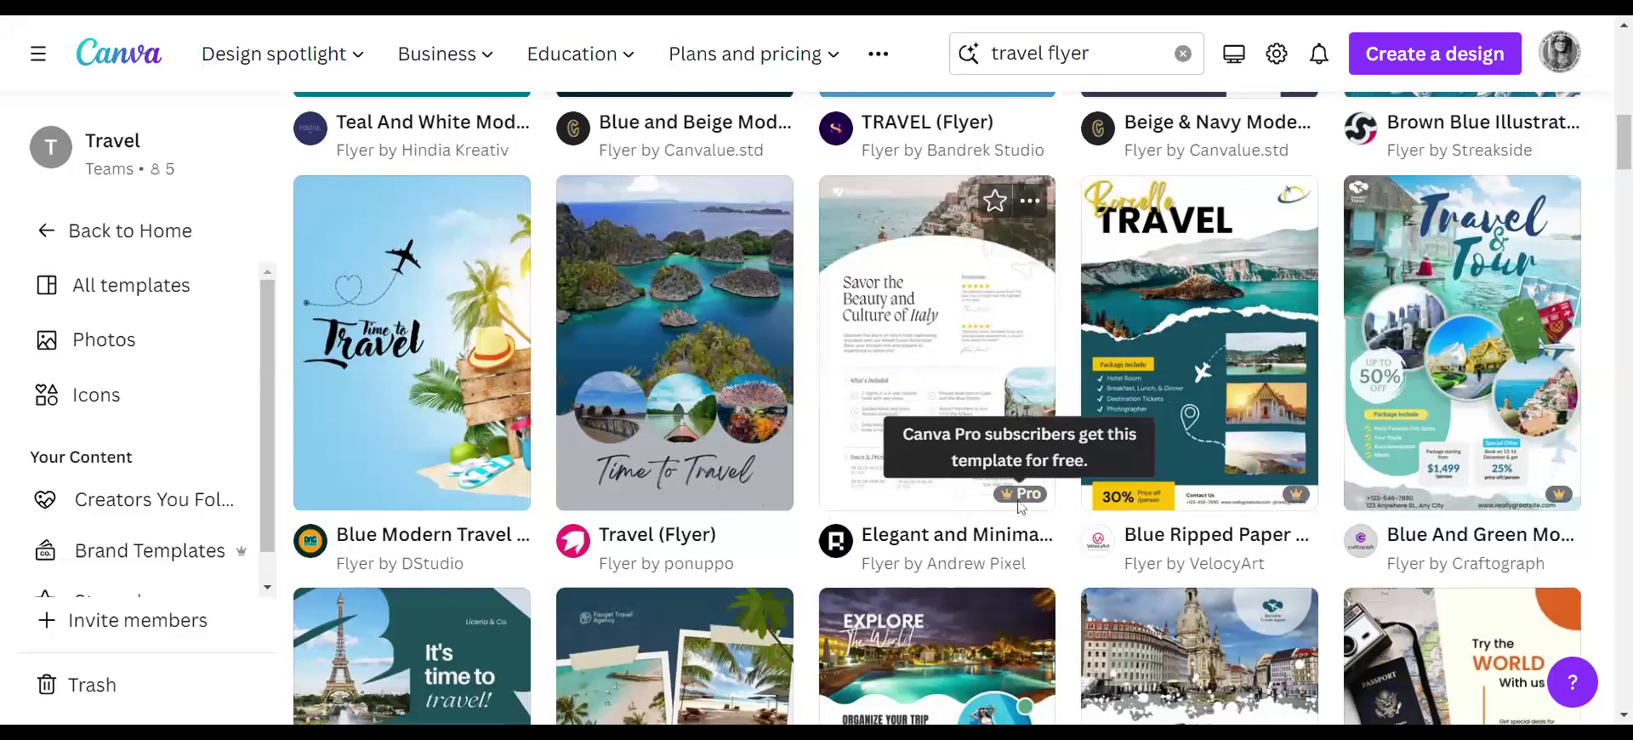
{"action": "scroll", "coordinate": [1021, 508], "scroll_direction": "down", "scroll_amount": 3}
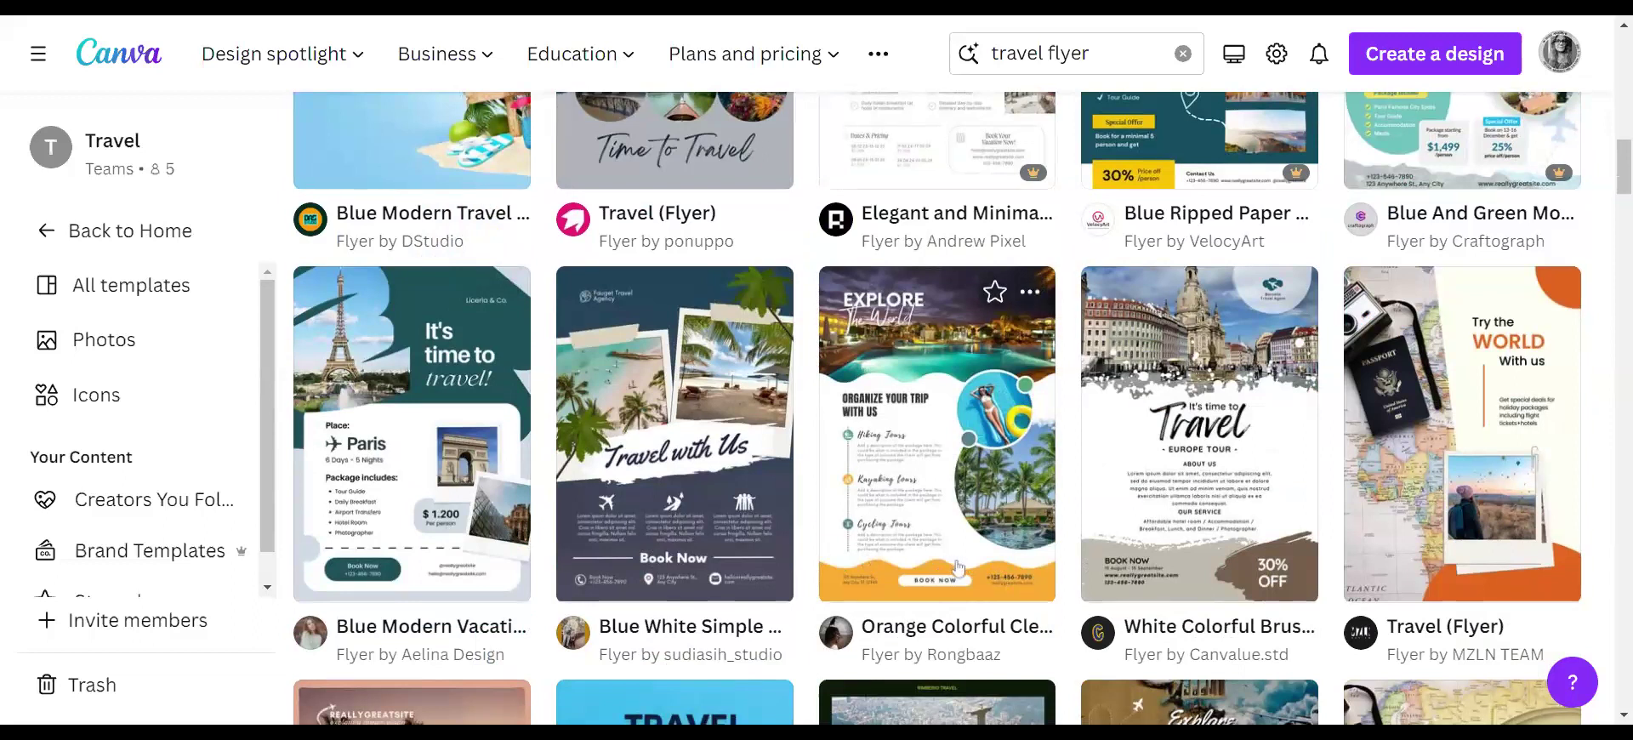
{"action": "scroll", "coordinate": [958, 567], "scroll_direction": "down", "scroll_amount": 5}
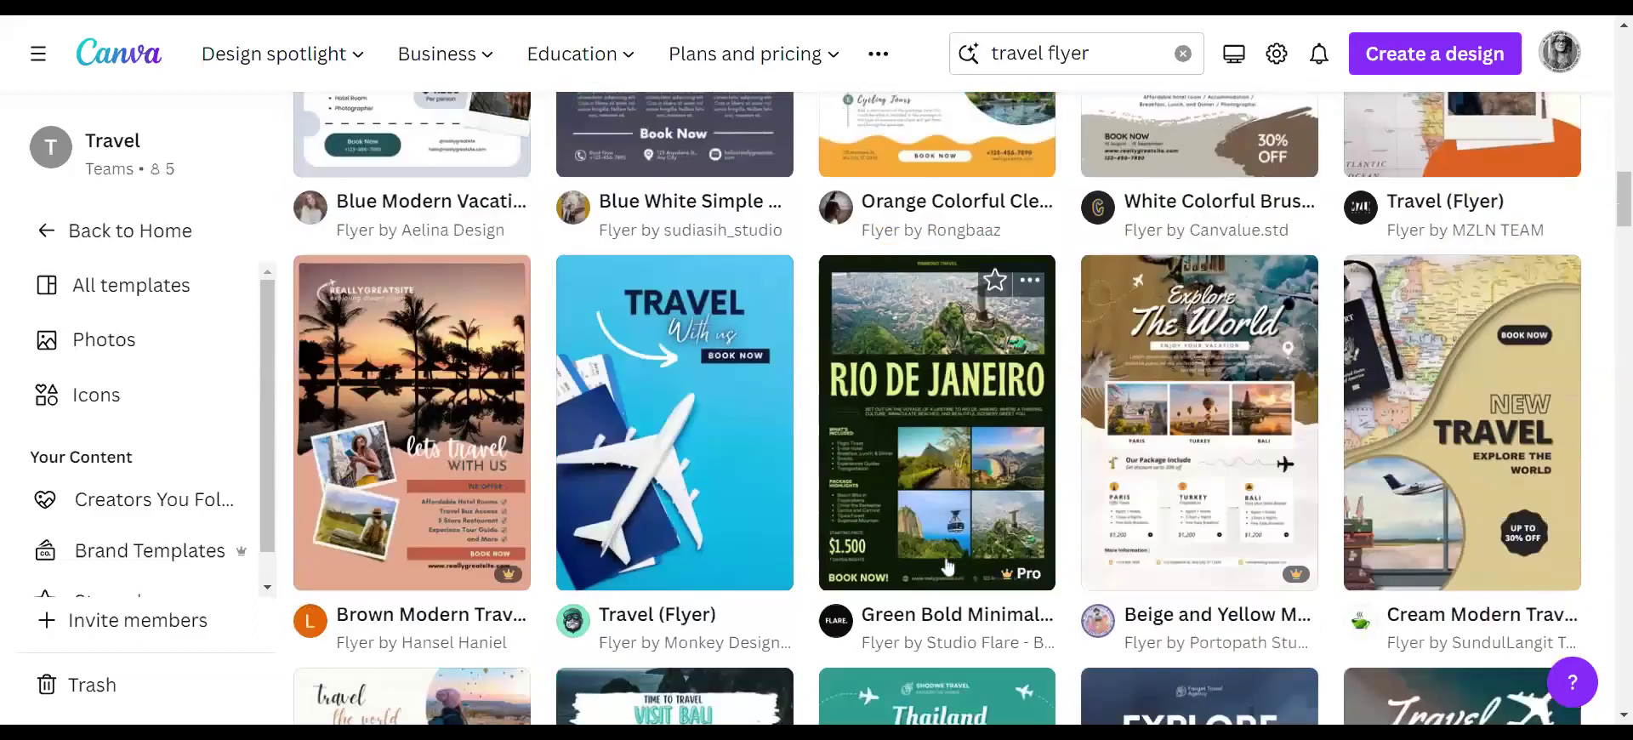
{"action": "scroll", "coordinate": [947, 567], "scroll_direction": "up", "scroll_amount": 3}
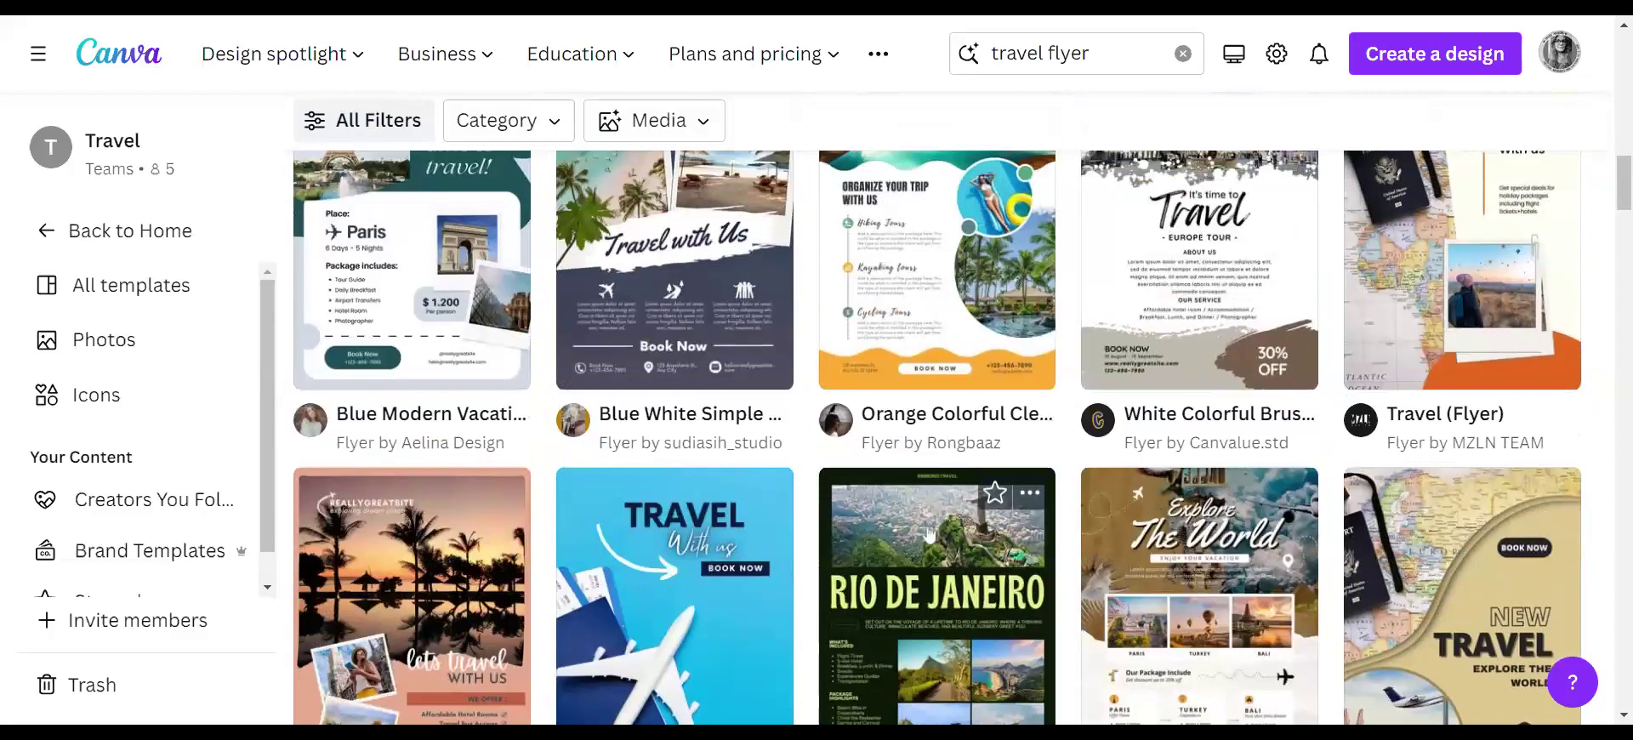
{"action": "scroll", "coordinate": [941, 427], "scroll_direction": "up", "scroll_amount": 7}
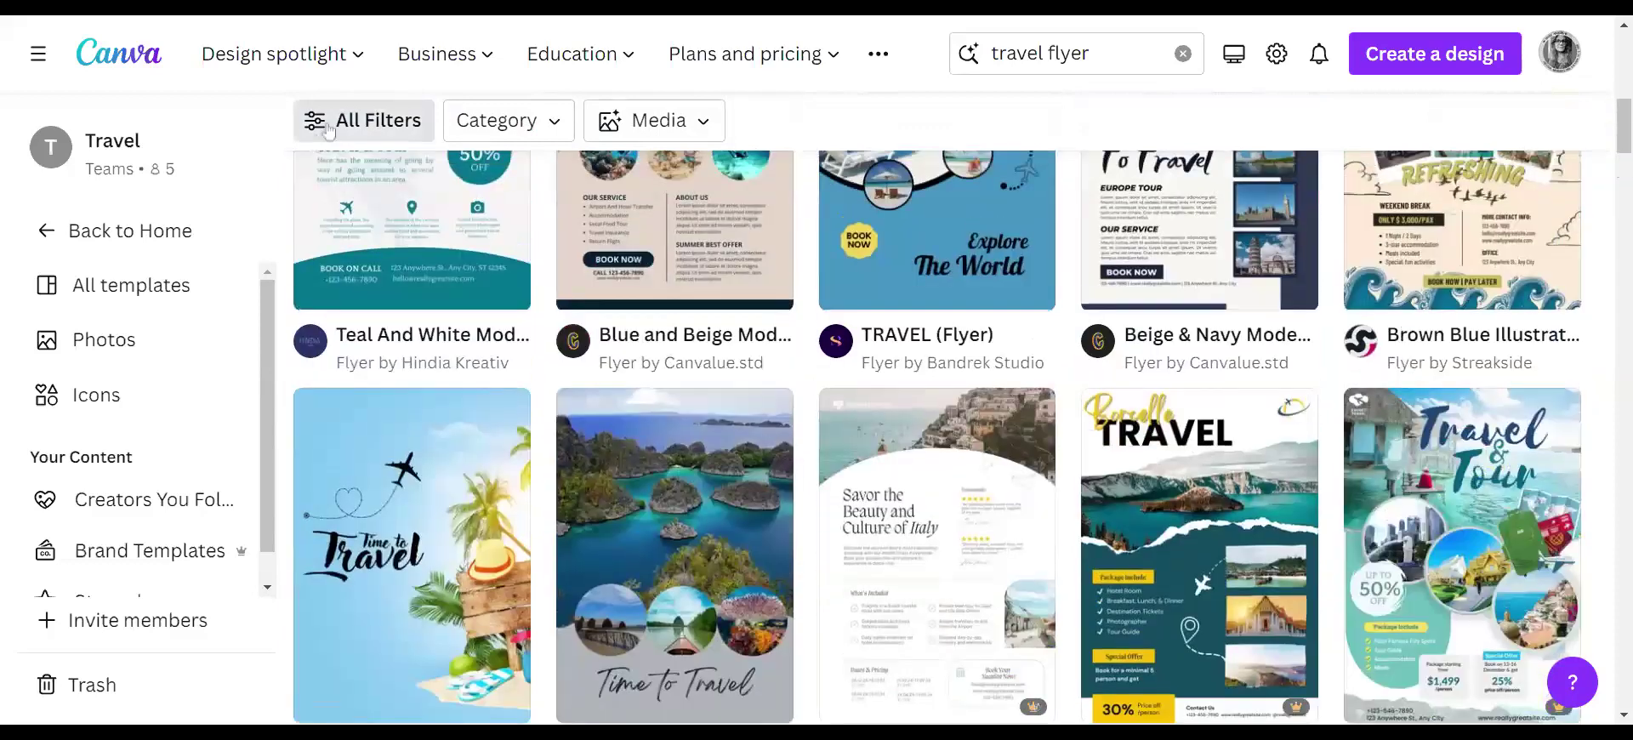
{"action": "left_click", "coordinate": [327, 128]}
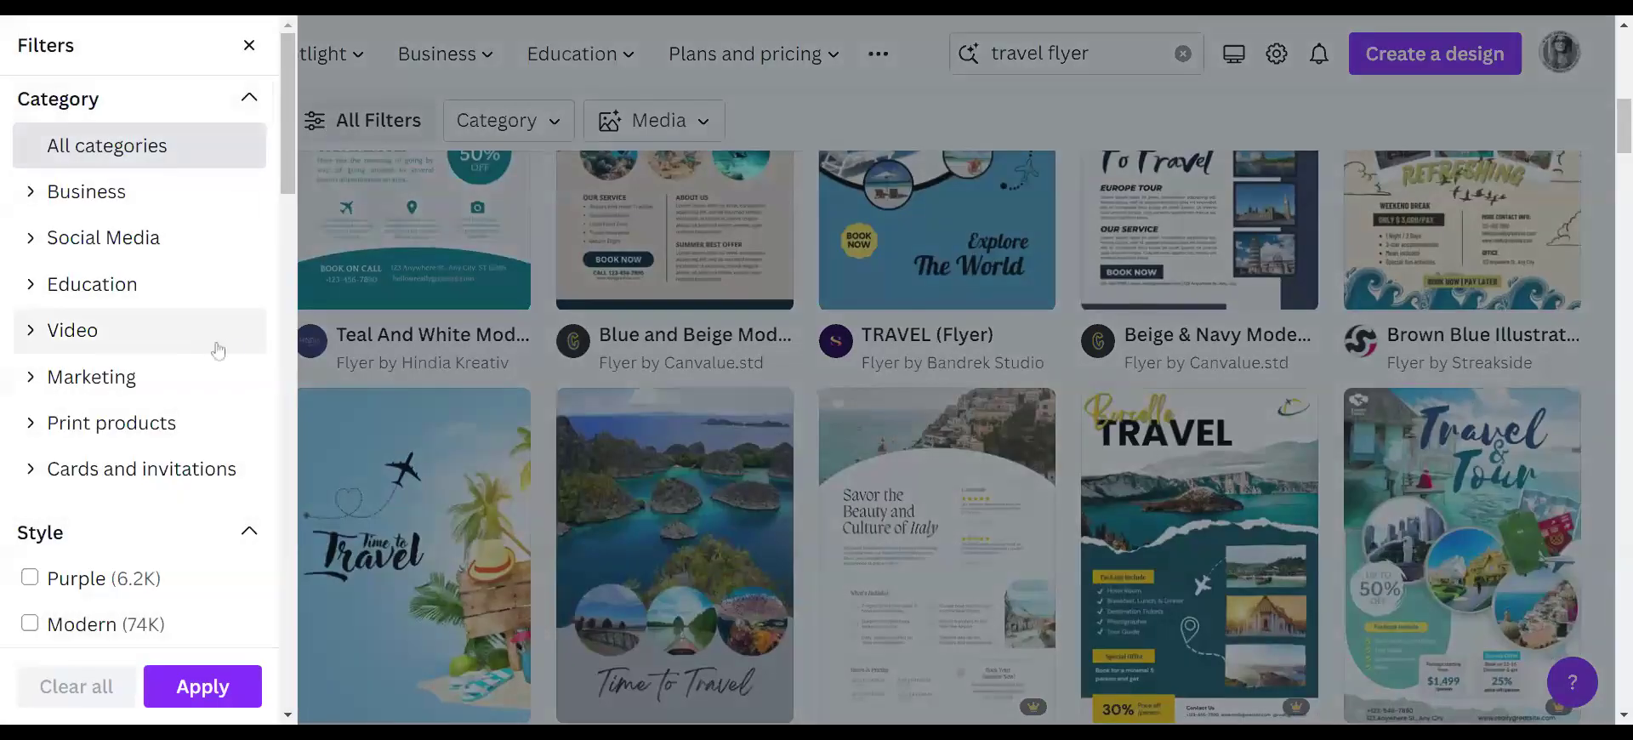
{"action": "scroll", "coordinate": [225, 349], "scroll_direction": "down", "scroll_amount": 2}
{"action": "scroll", "coordinate": [225, 349], "scroll_direction": "down", "scroll_amount": 10}
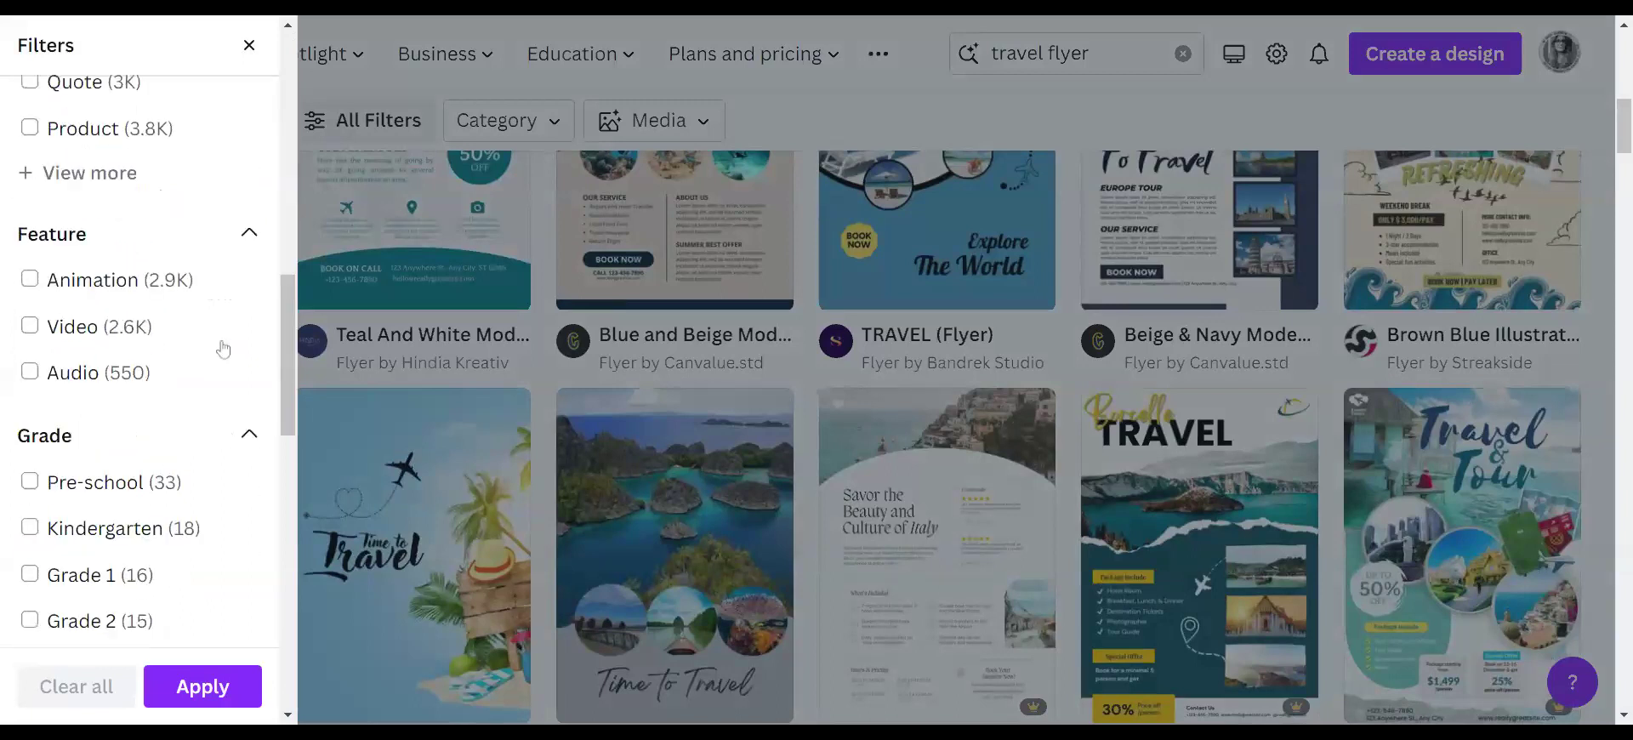
{"action": "scroll", "coordinate": [223, 348], "scroll_direction": "down", "scroll_amount": 14}
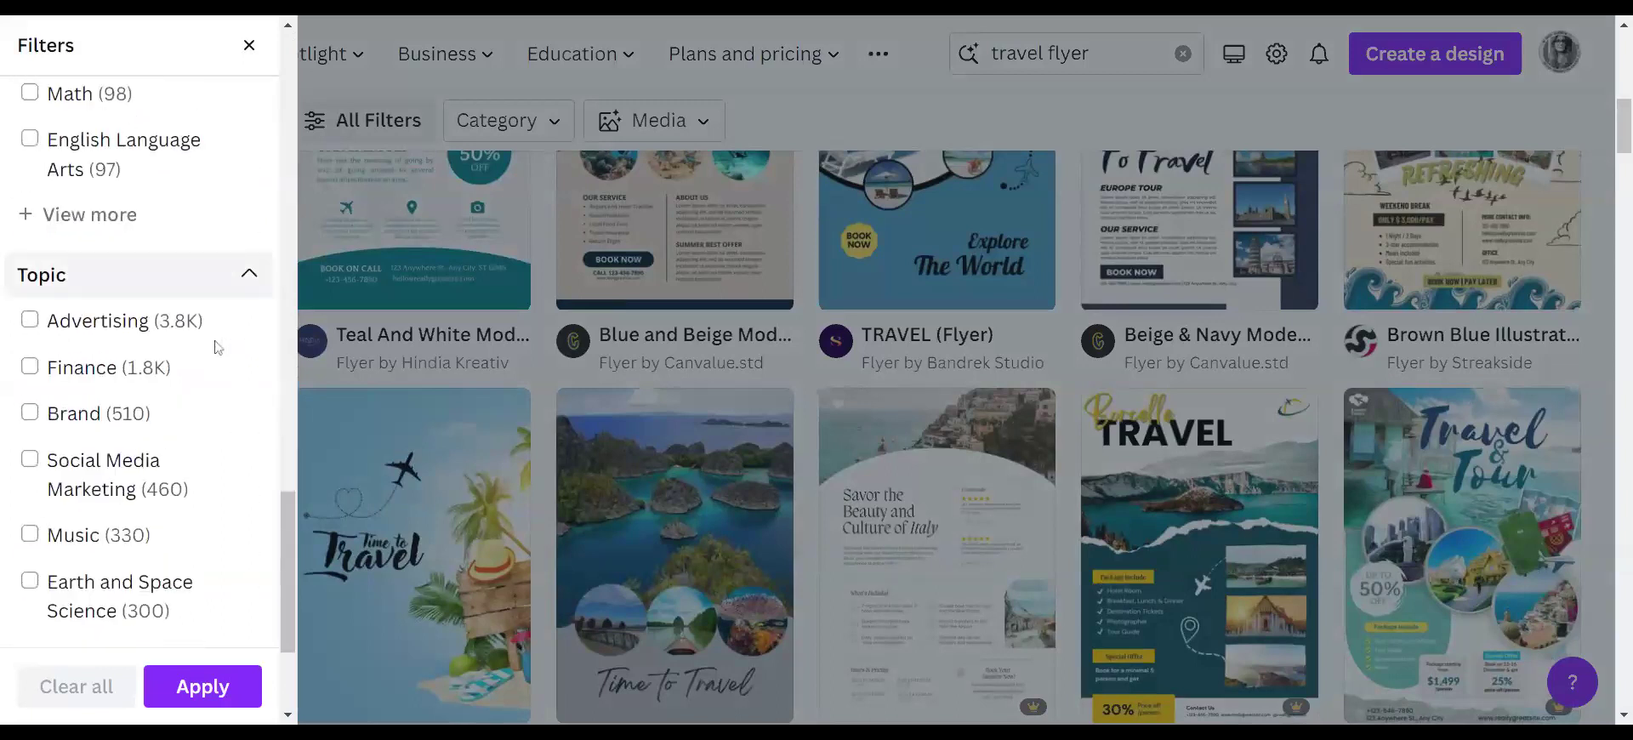
{"action": "scroll", "coordinate": [197, 349], "scroll_direction": "up", "scroll_amount": 20}
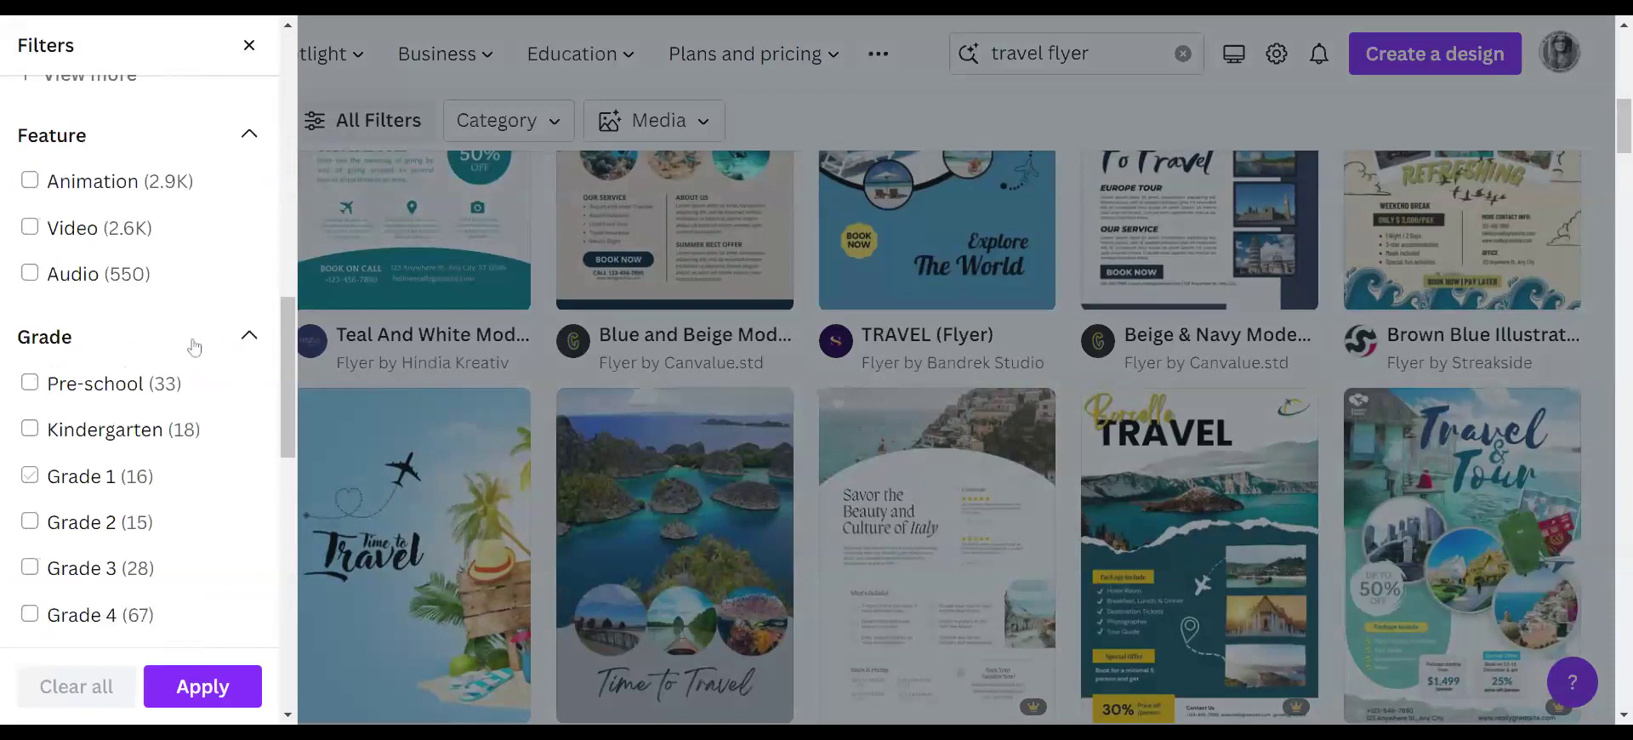
{"action": "left_click", "coordinate": [249, 46]}
{"action": "left_click", "coordinate": [522, 121]}
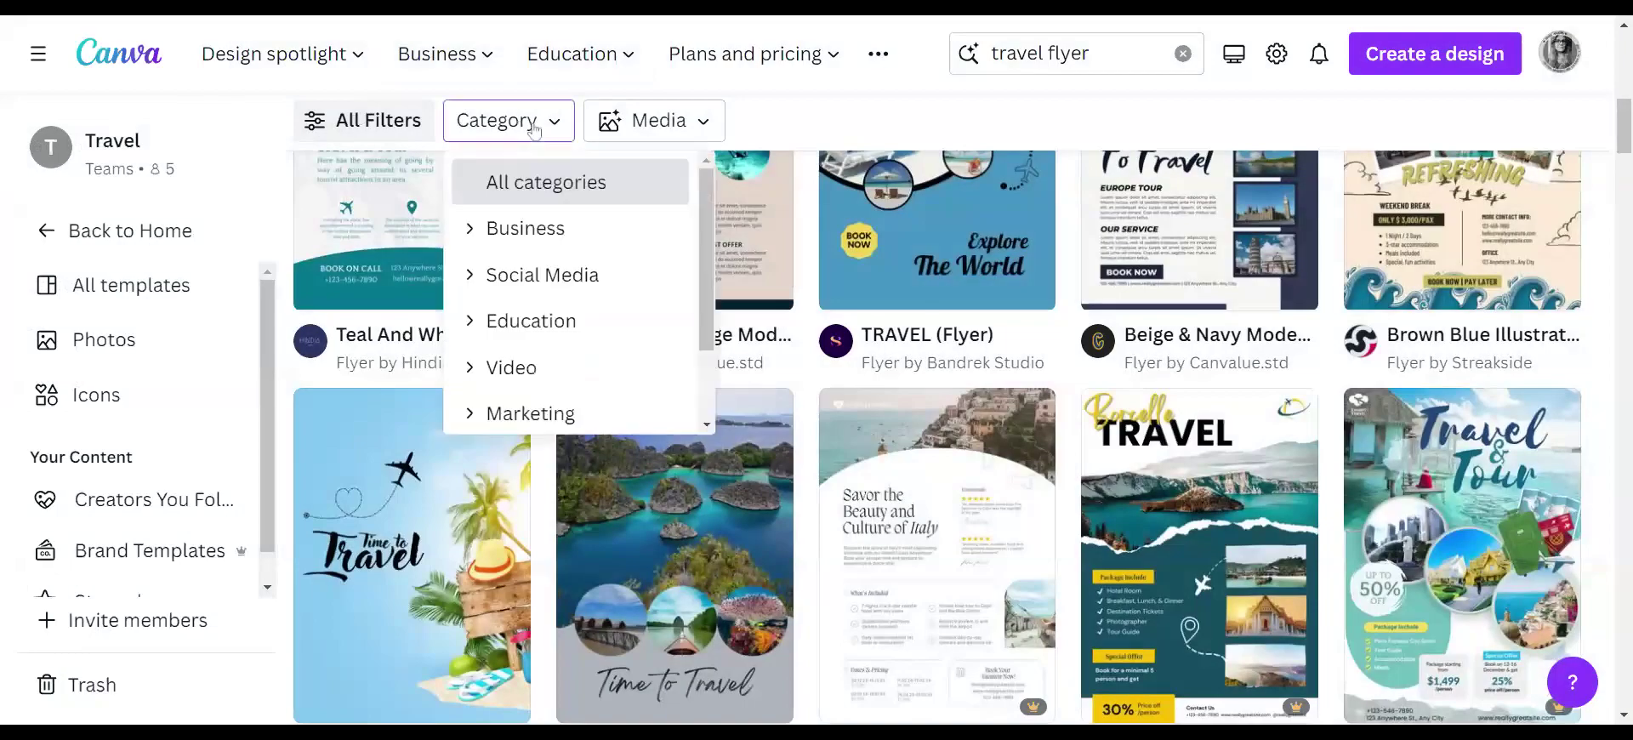
{"action": "scroll", "coordinate": [572, 360], "scroll_direction": "down", "scroll_amount": 2}
{"action": "scroll", "coordinate": [580, 353], "scroll_direction": "up", "scroll_amount": 2}
{"action": "left_click", "coordinate": [682, 125]}
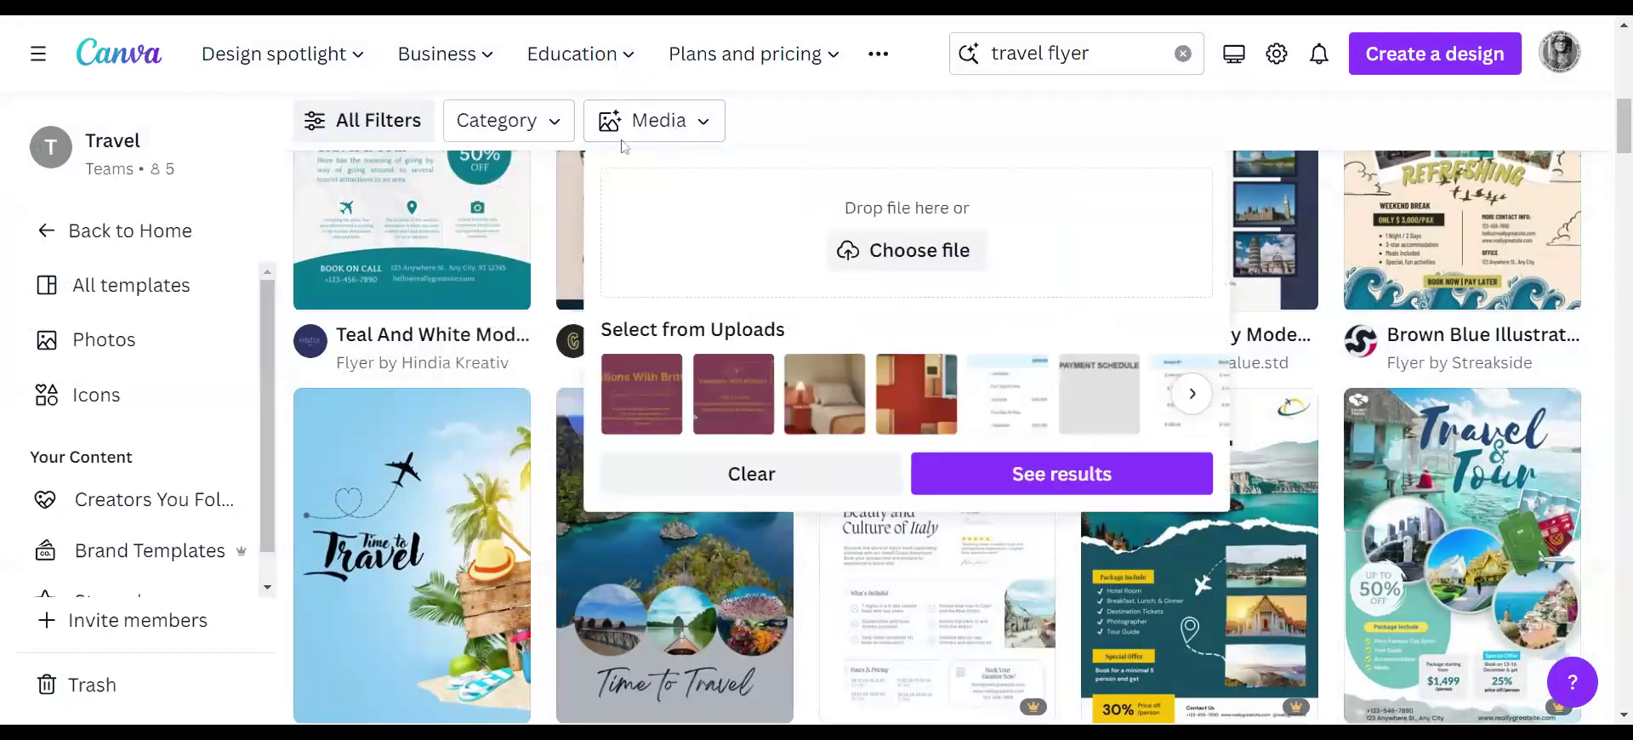
{"action": "left_click", "coordinate": [638, 124]}
{"action": "left_click", "coordinate": [367, 119]}
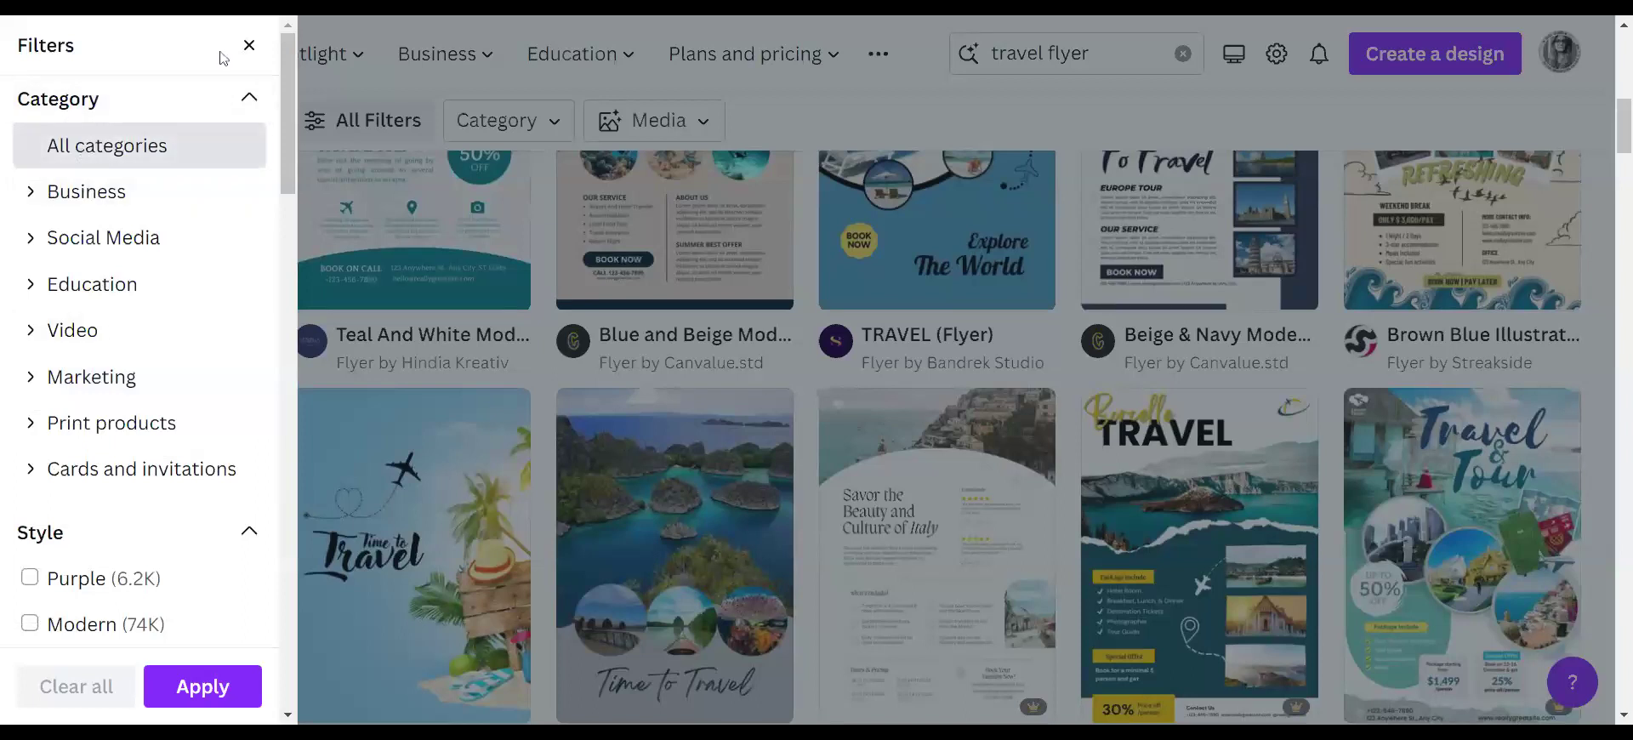
{"action": "left_click", "coordinate": [246, 99]}
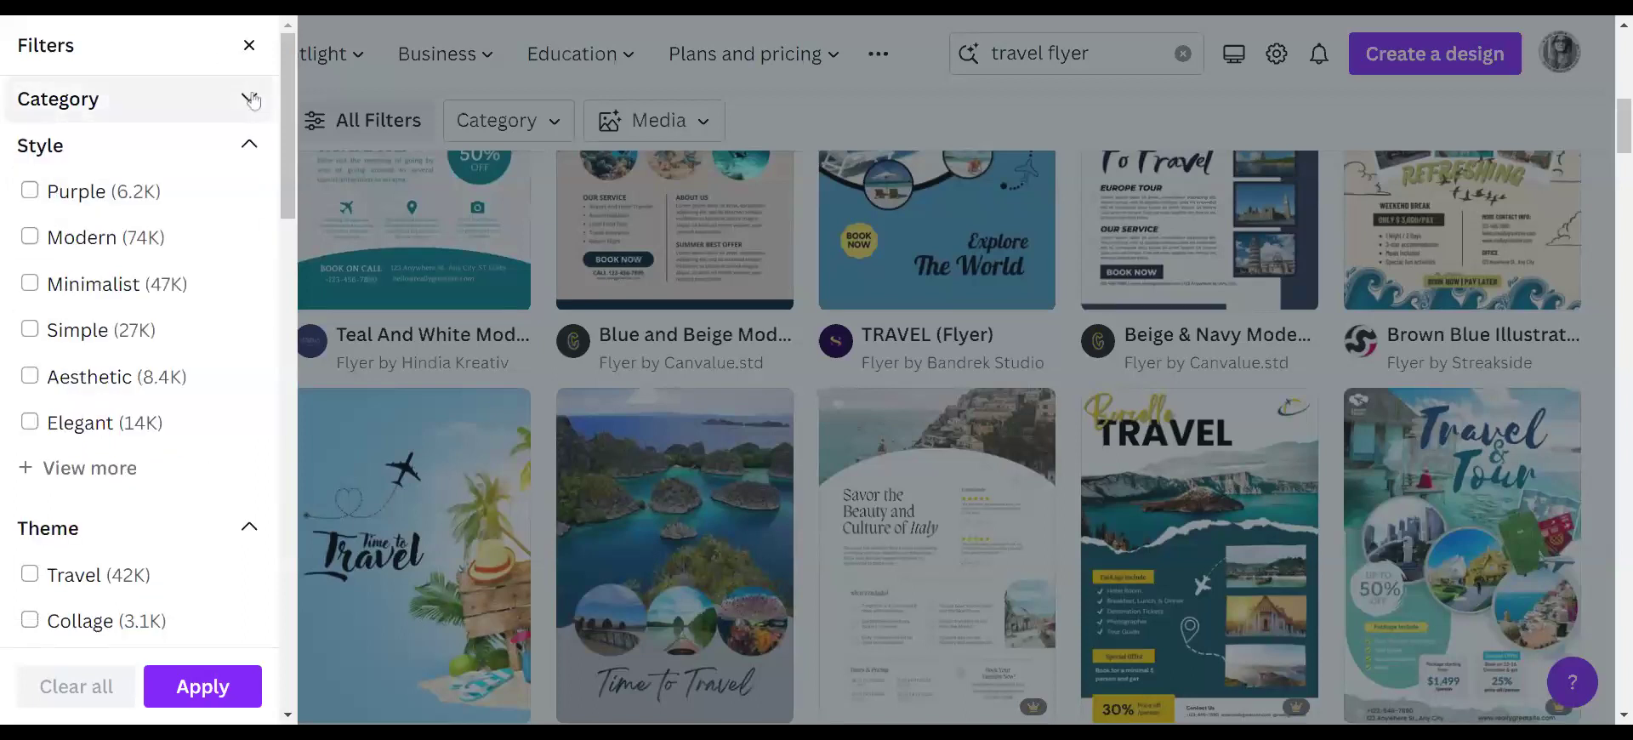
{"action": "scroll", "coordinate": [145, 443], "scroll_direction": "down", "scroll_amount": 3}
{"action": "scroll", "coordinate": [152, 426], "scroll_direction": "up", "scroll_amount": 3}
{"action": "left_click", "coordinate": [248, 154]}
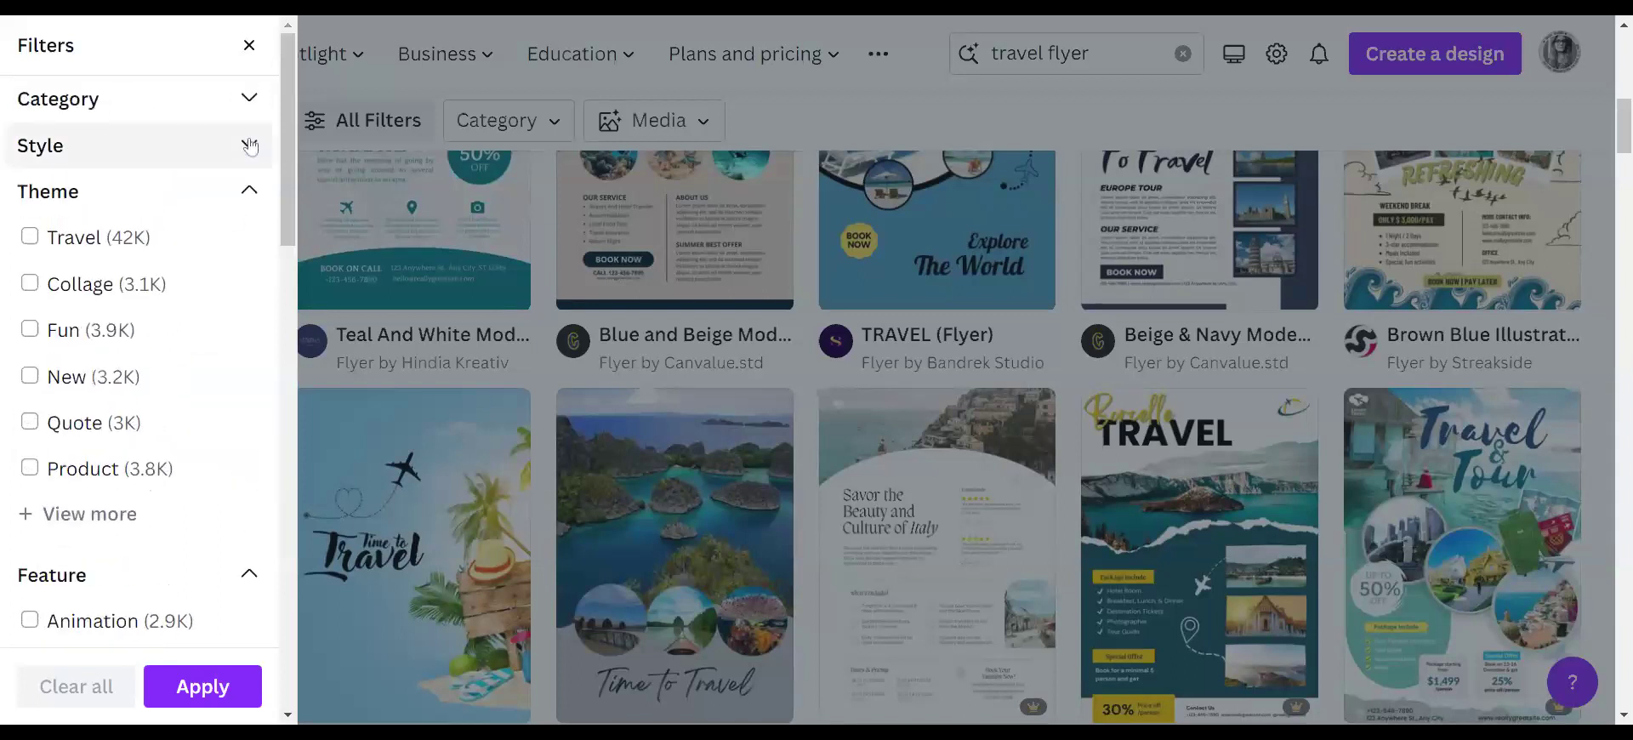
{"action": "left_click", "coordinate": [249, 193]}
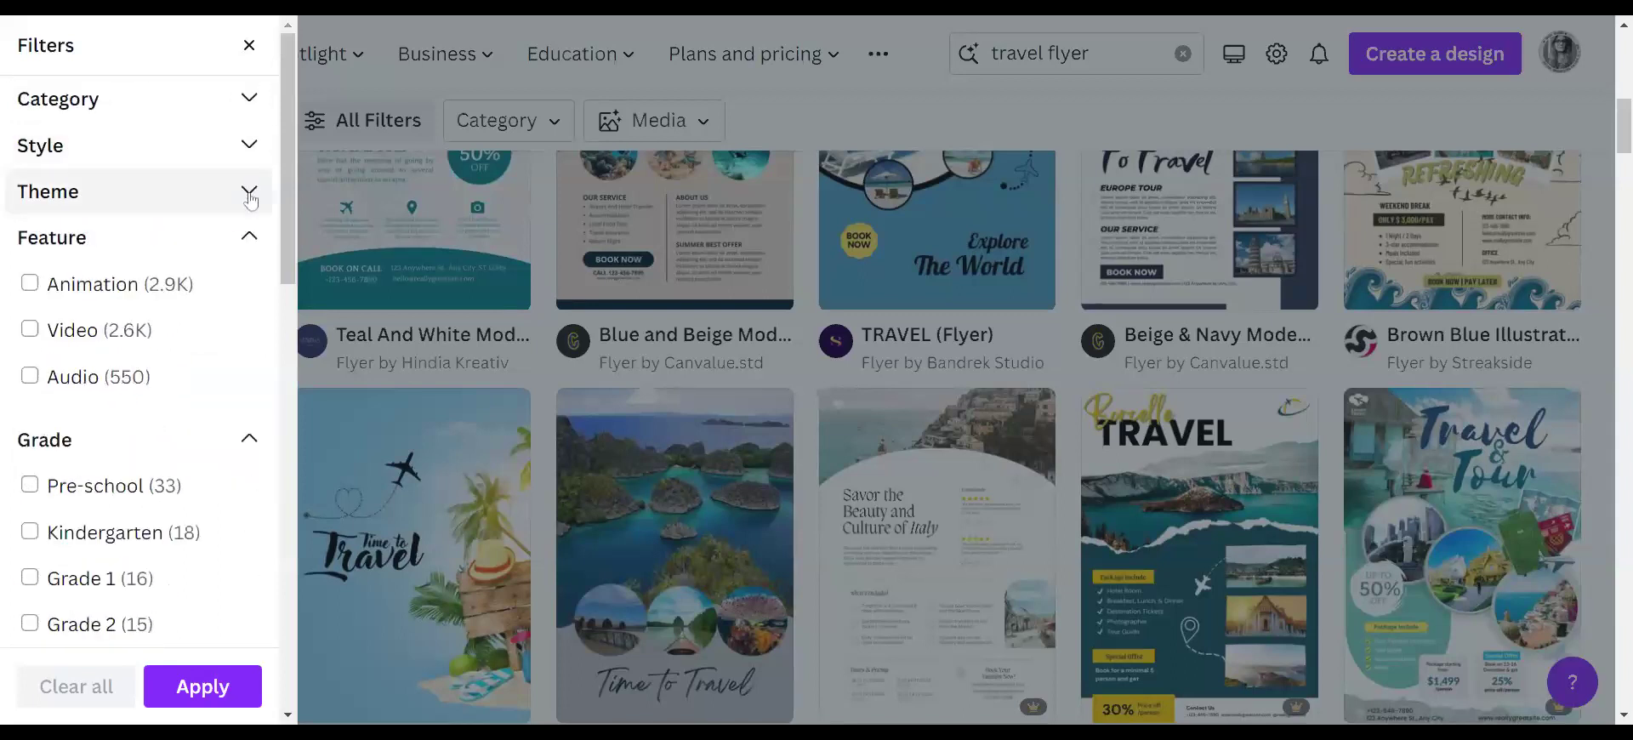
{"action": "left_click", "coordinate": [249, 237]}
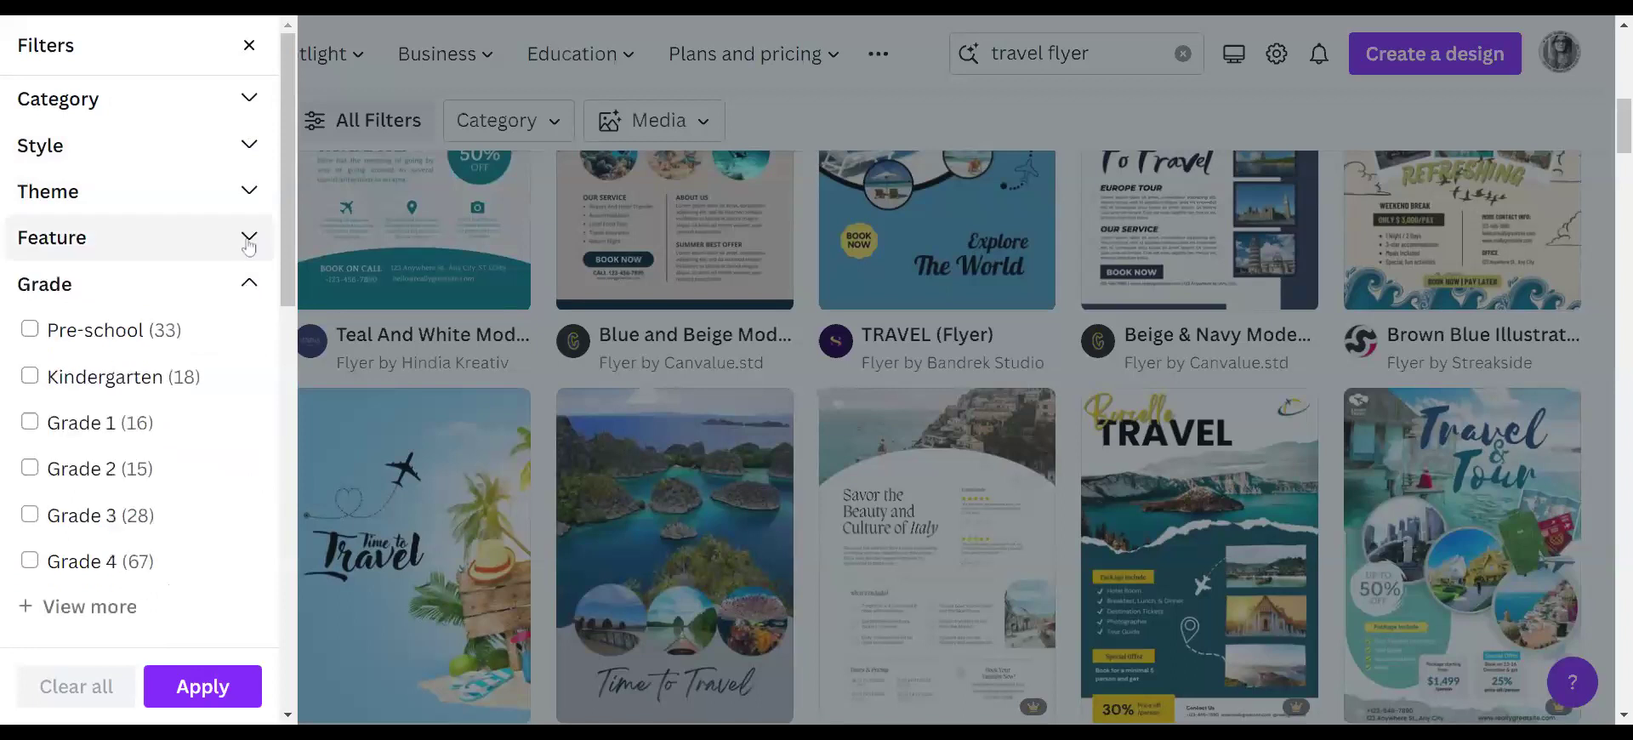
{"action": "left_click", "coordinate": [247, 284]}
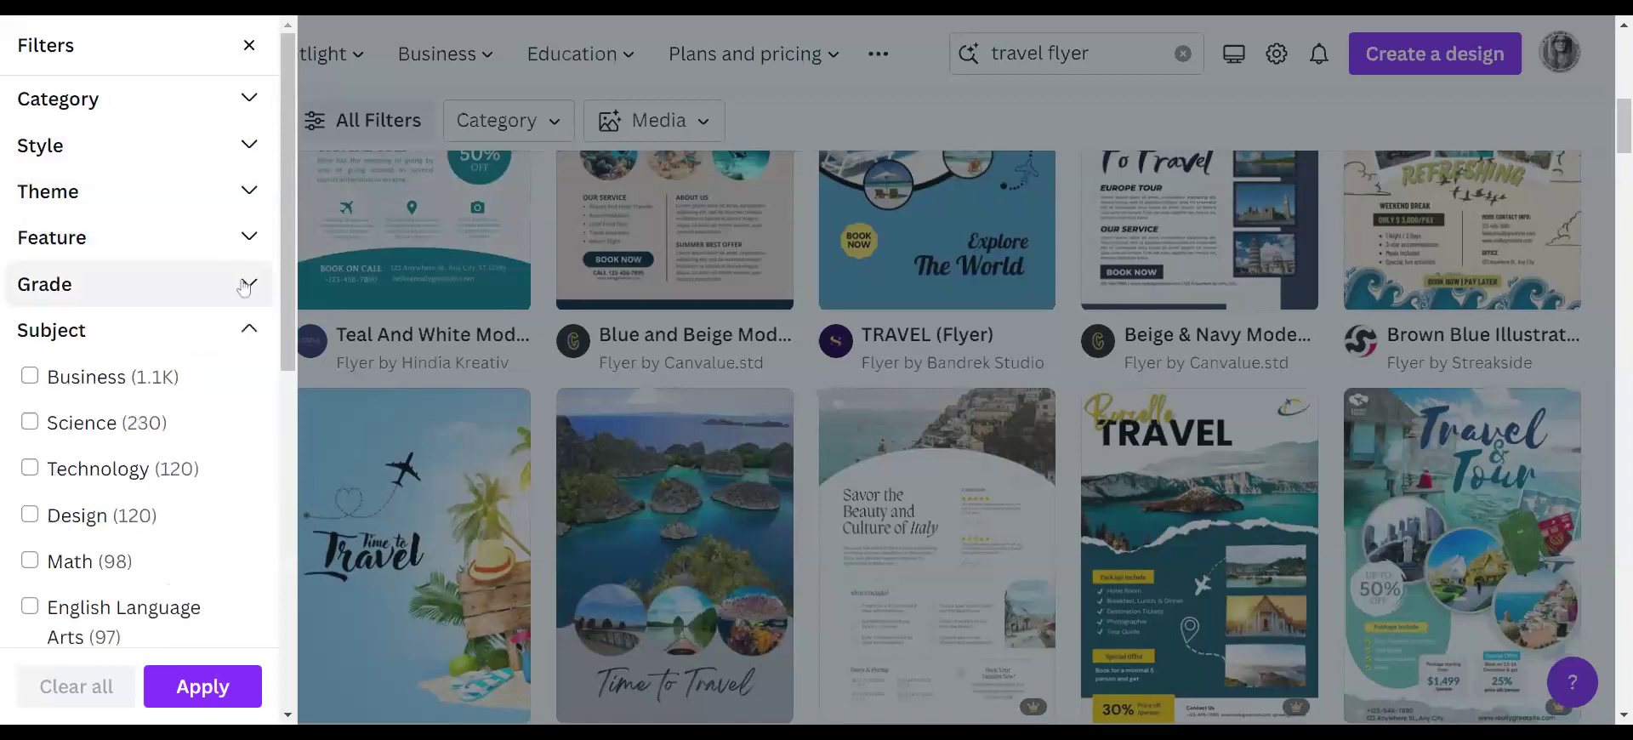
{"action": "left_click", "coordinate": [248, 330]}
{"action": "left_click", "coordinate": [251, 382]}
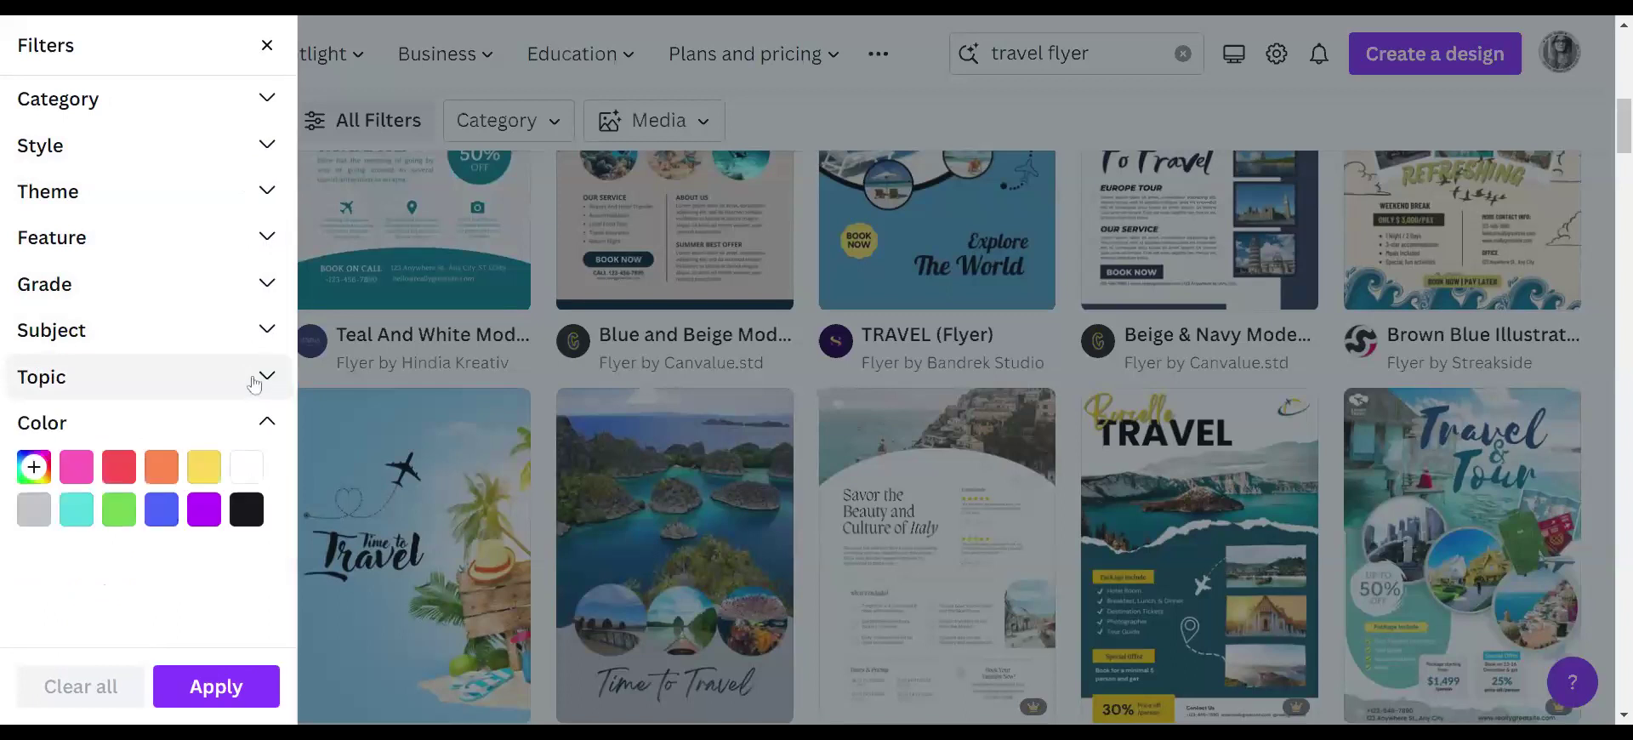
{"action": "left_click", "coordinate": [282, 49]}
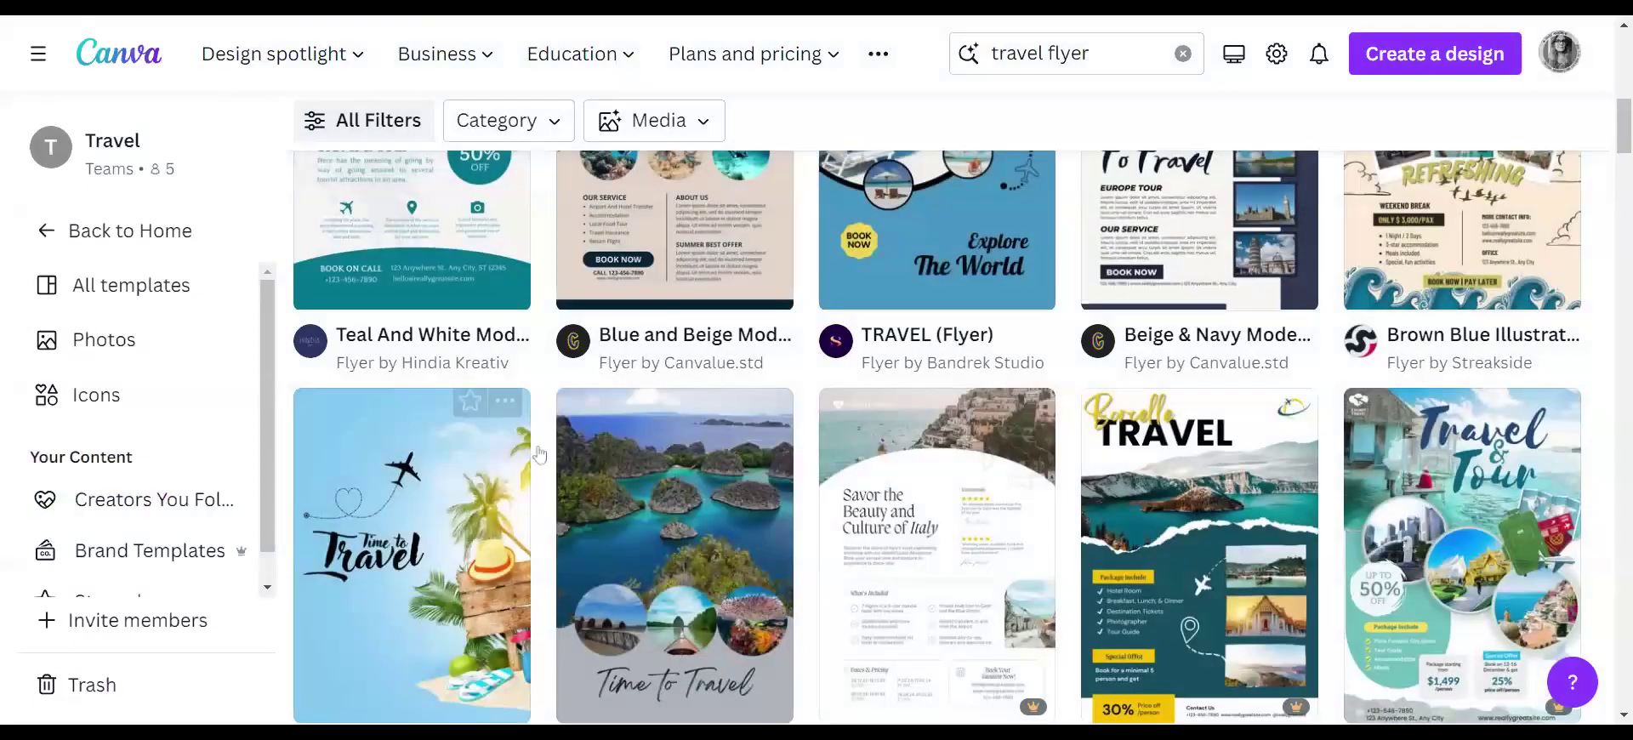
- Find the Teal And White Modern Travel Flyer in the grid and open its preview
{"action": "scroll", "coordinate": [705, 555], "scroll_direction": "up", "scroll_amount": 4}
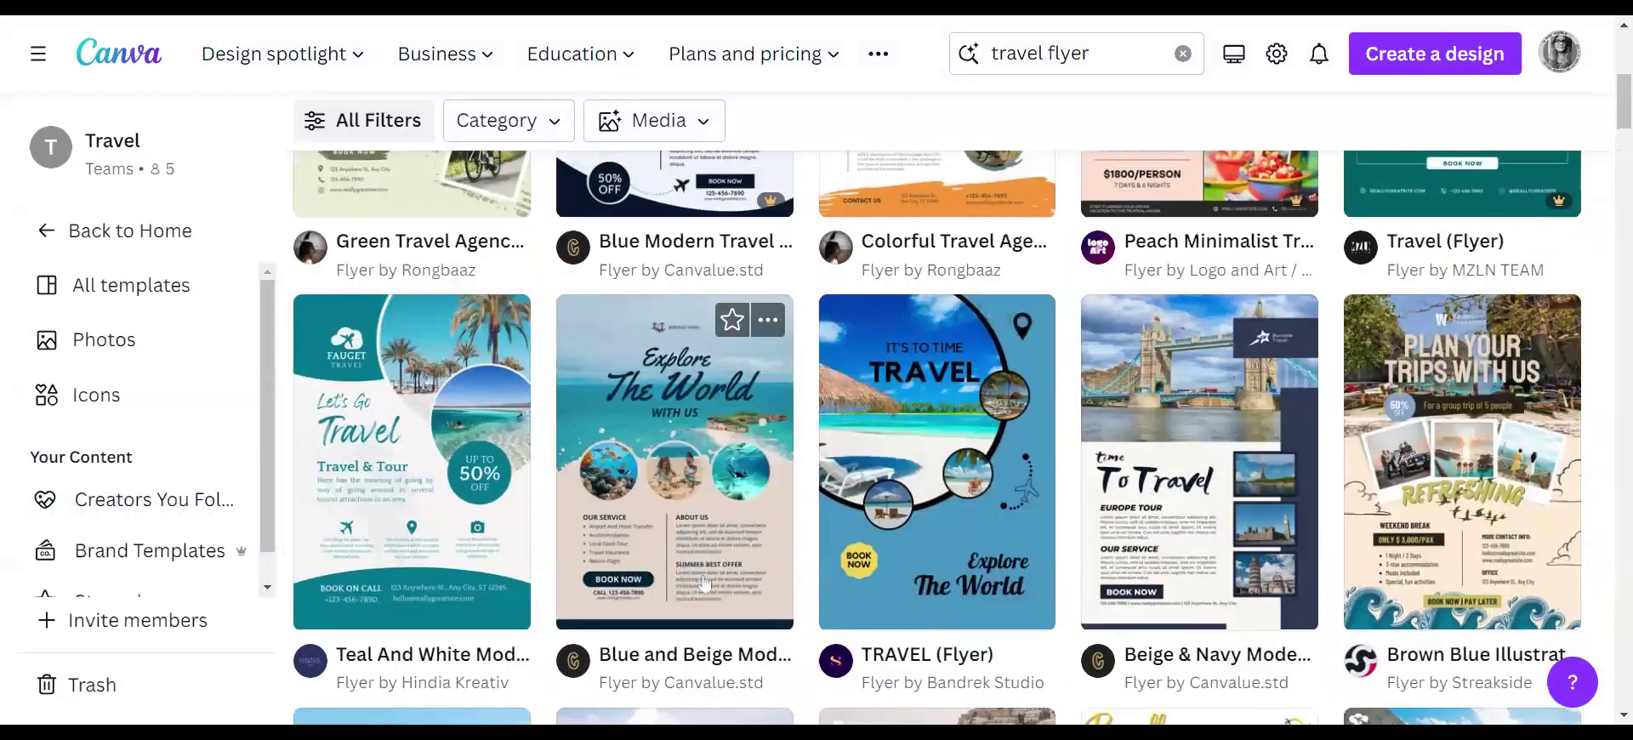
{"action": "scroll", "coordinate": [757, 577], "scroll_direction": "up", "scroll_amount": 5}
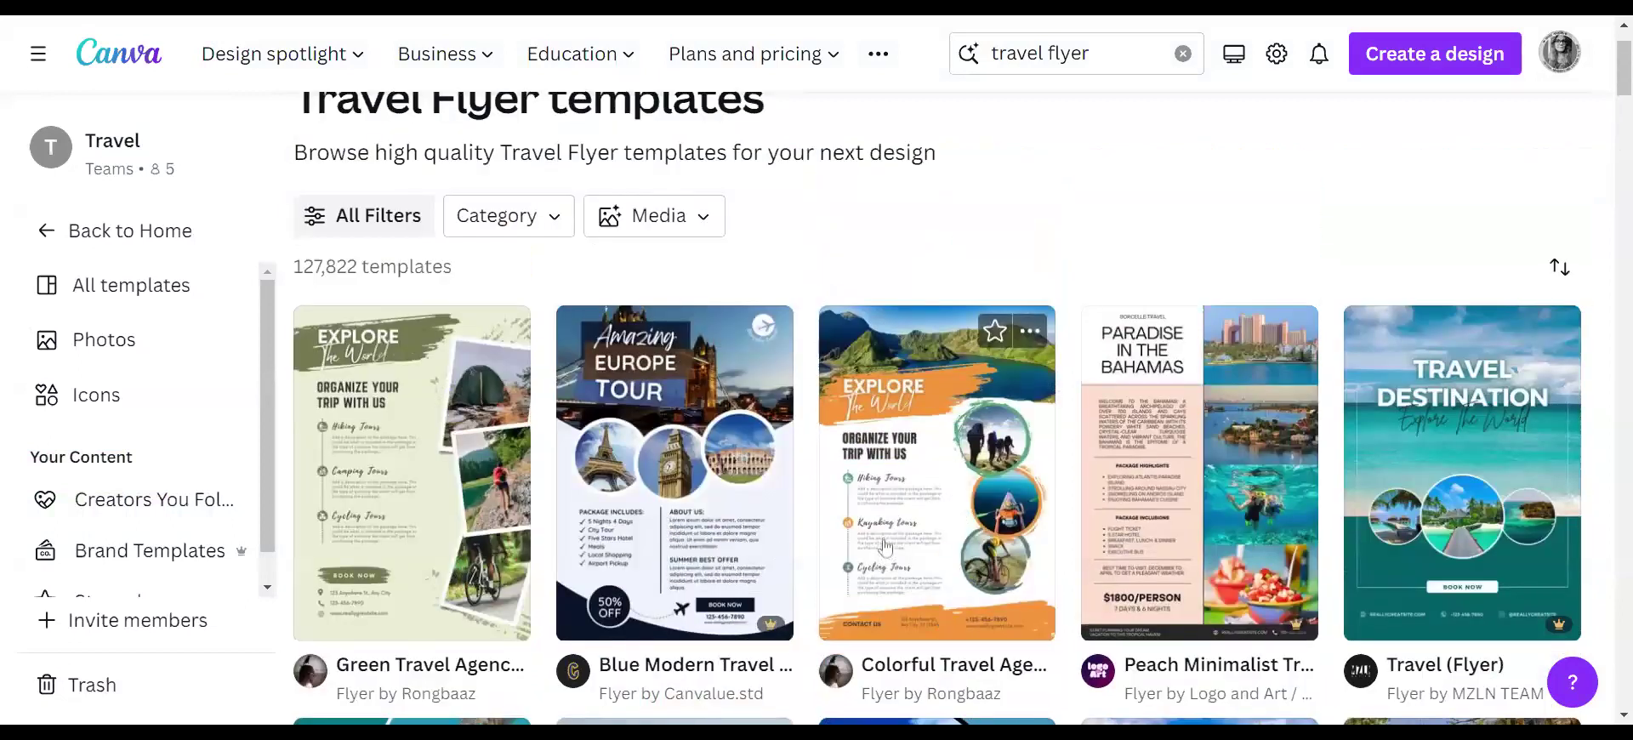
{"action": "scroll", "coordinate": [885, 548], "scroll_direction": "down", "scroll_amount": 3}
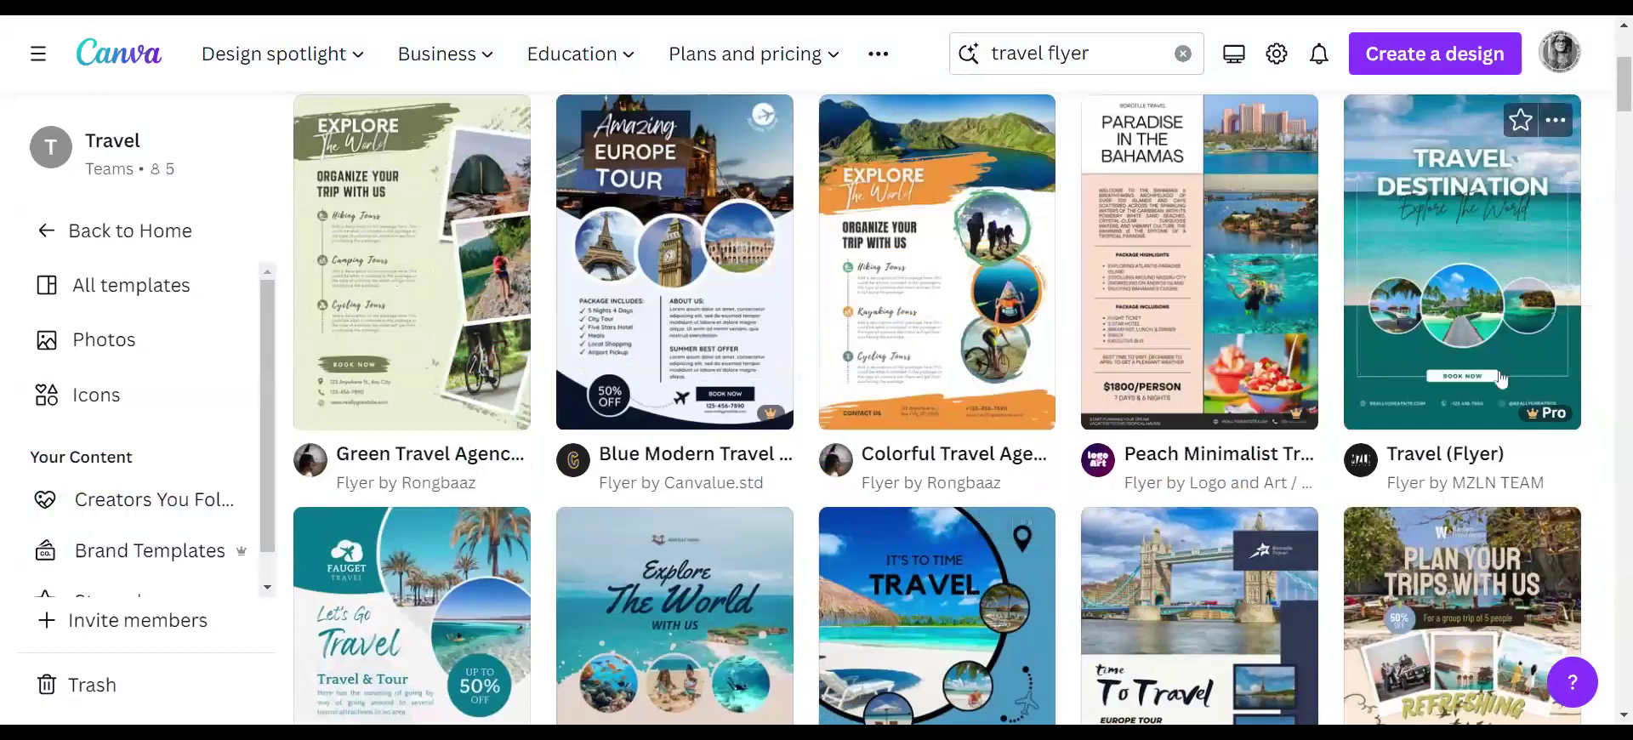
{"action": "scroll", "coordinate": [1114, 483], "scroll_direction": "down", "scroll_amount": 3}
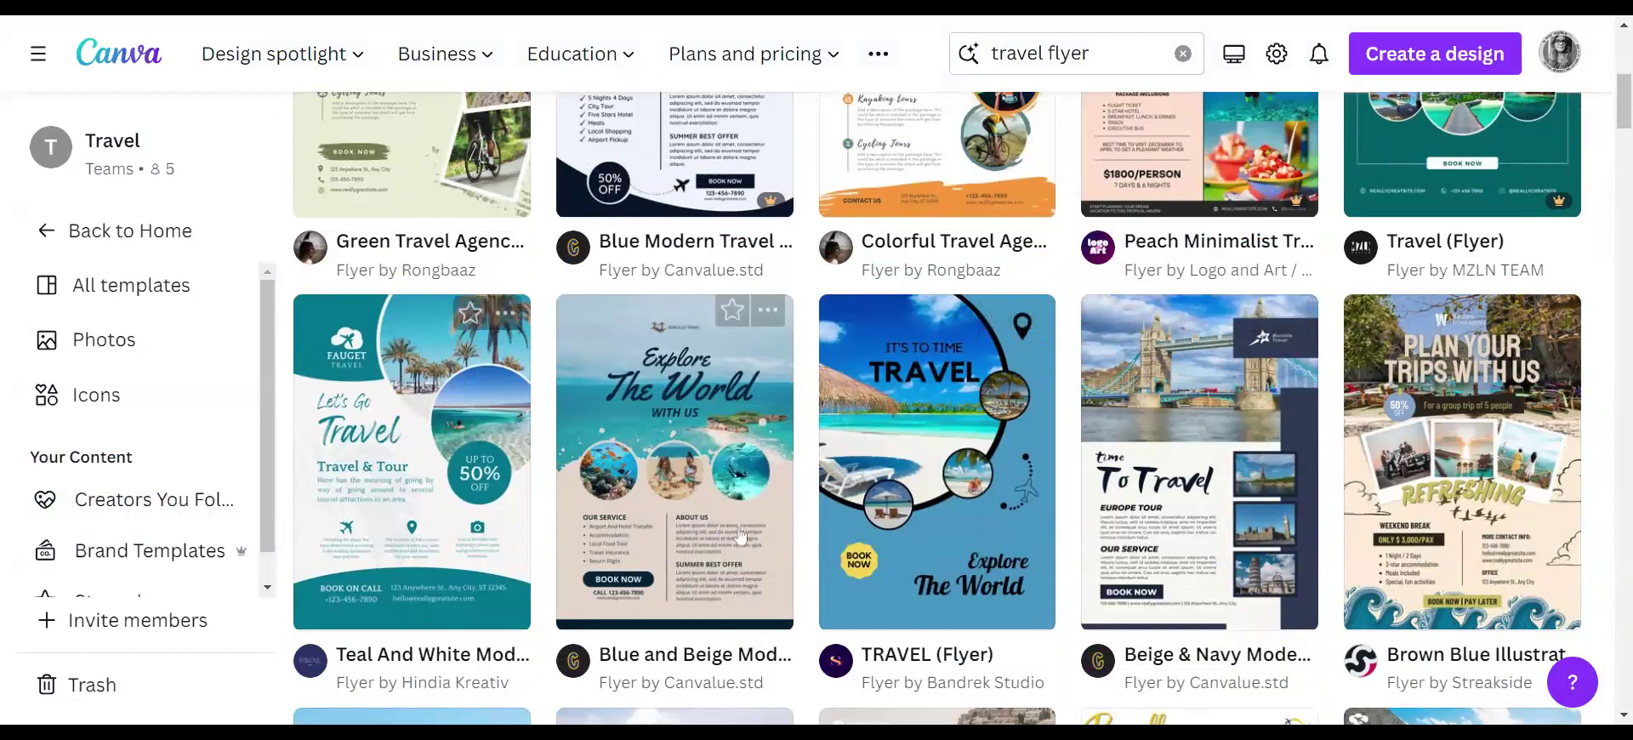
{"action": "left_click", "coordinate": [508, 536]}
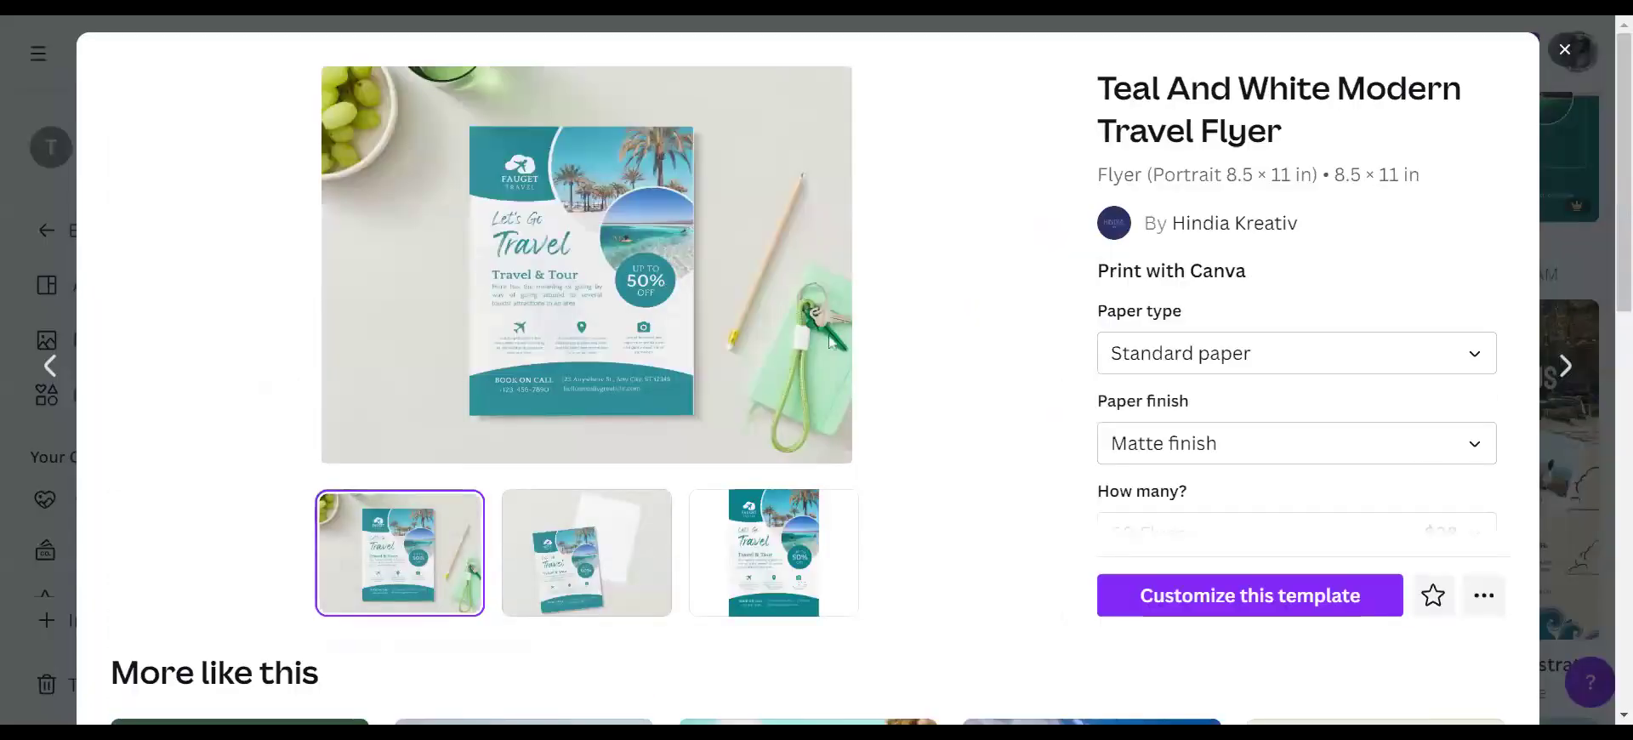
- Browse 'More like this', then customize the Teal And White Modern Travel Flyer template
{"action": "scroll", "coordinate": [956, 407], "scroll_direction": "down", "scroll_amount": 6}
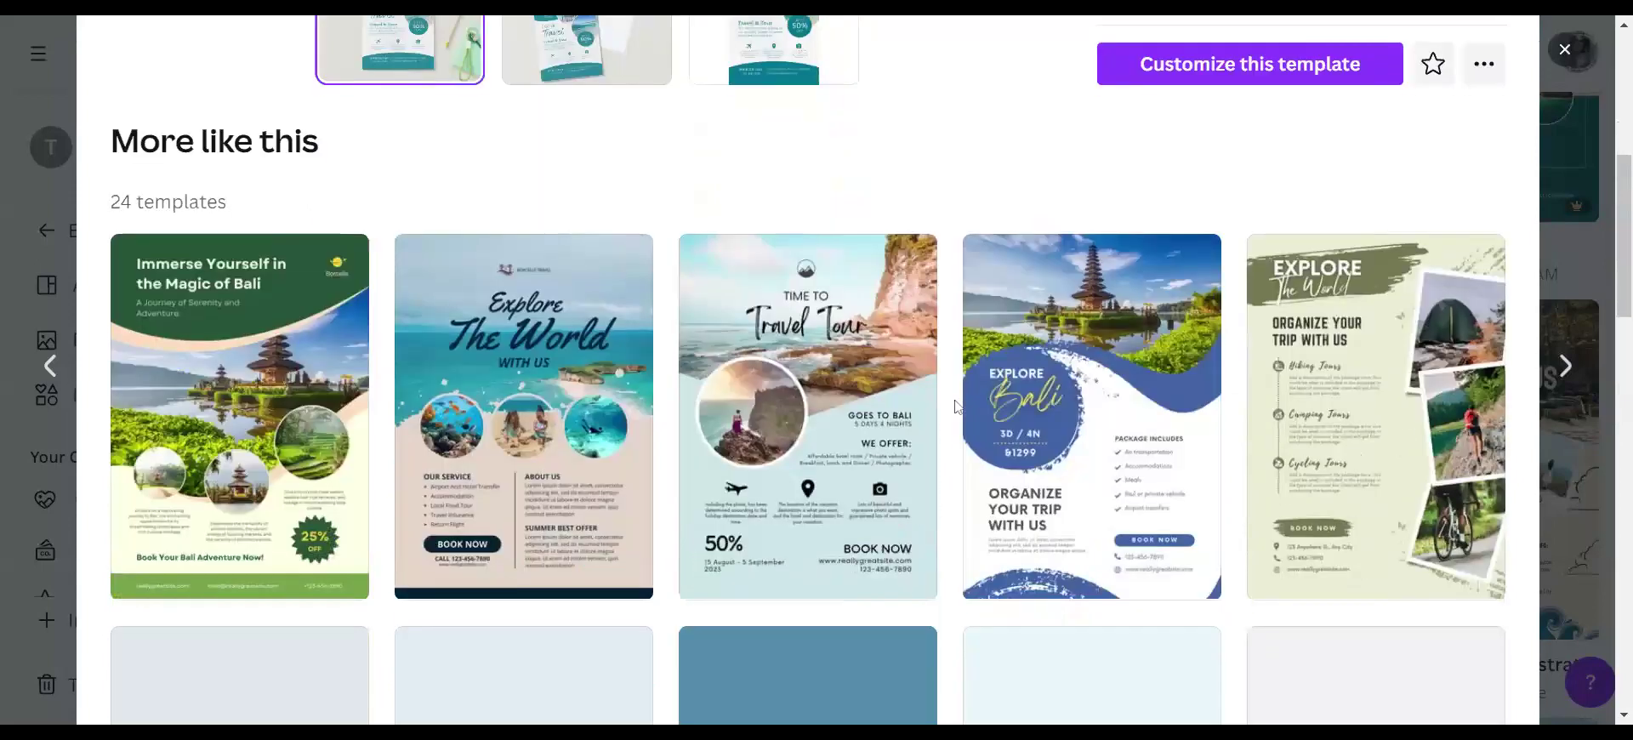
{"action": "scroll", "coordinate": [956, 407], "scroll_direction": "down", "scroll_amount": 4}
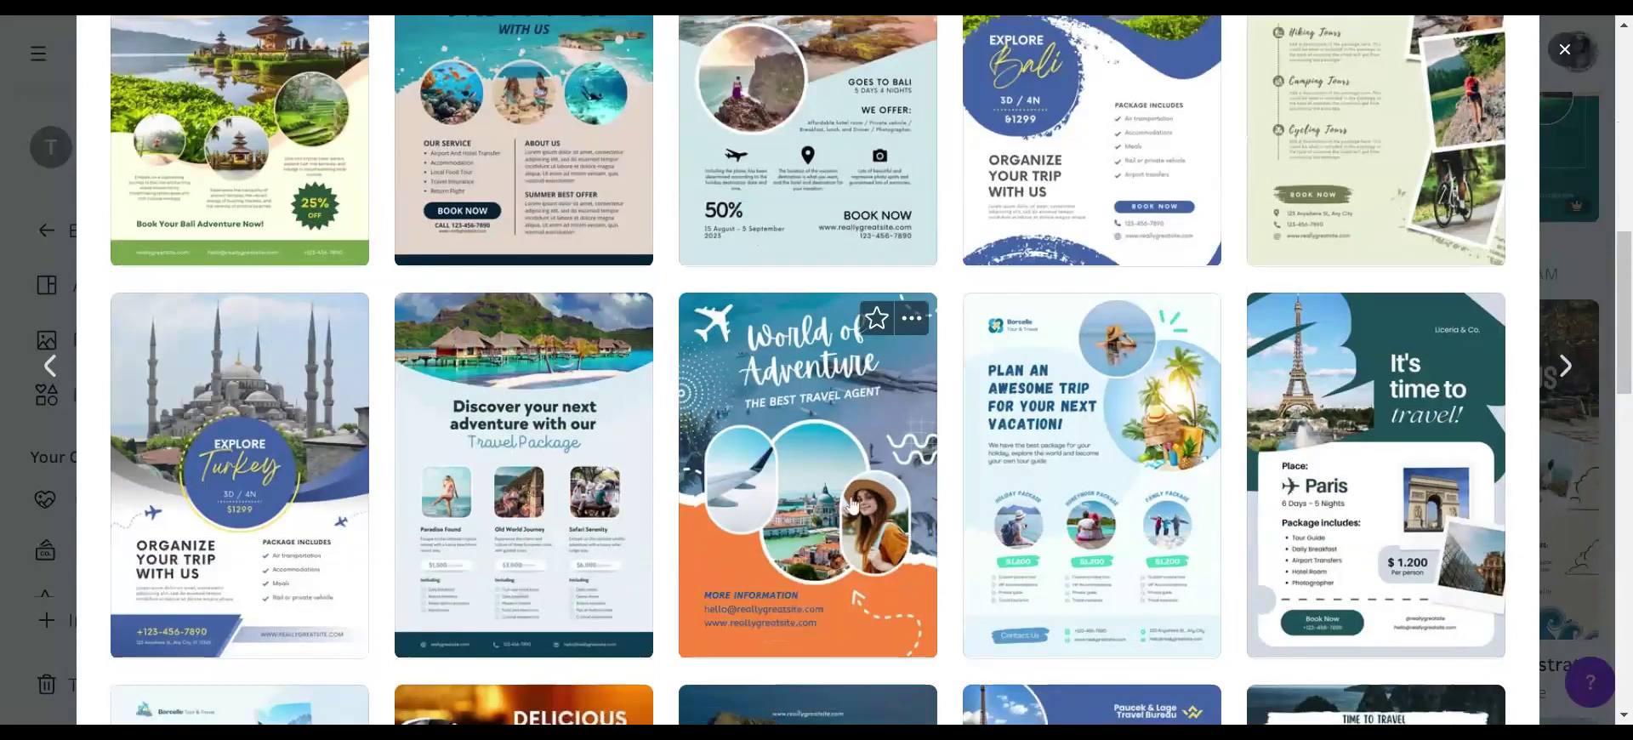
{"action": "scroll", "coordinate": [853, 507], "scroll_direction": "down", "scroll_amount": 4}
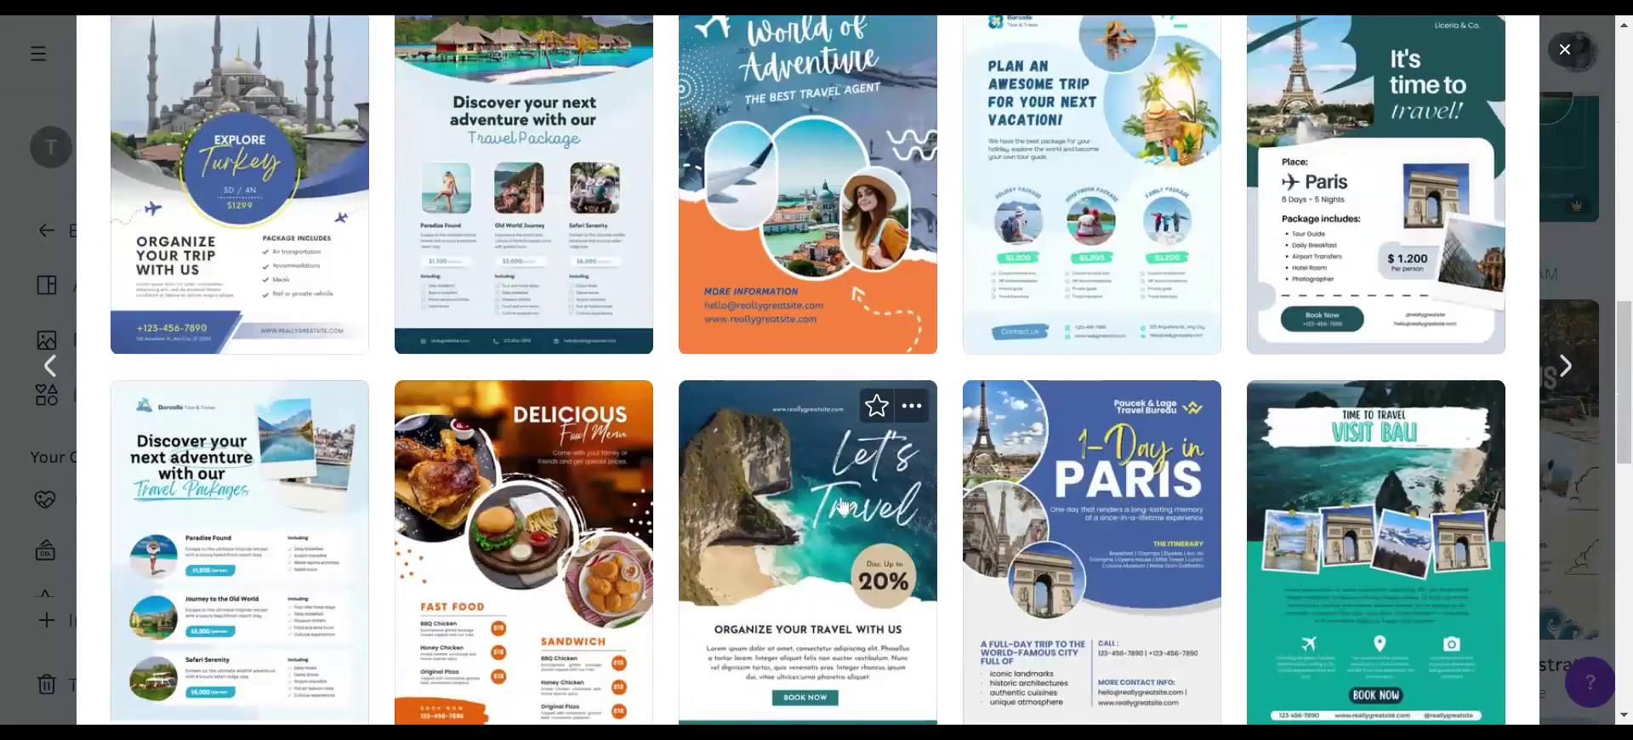
{"action": "scroll", "coordinate": [833, 506], "scroll_direction": "down", "scroll_amount": 4}
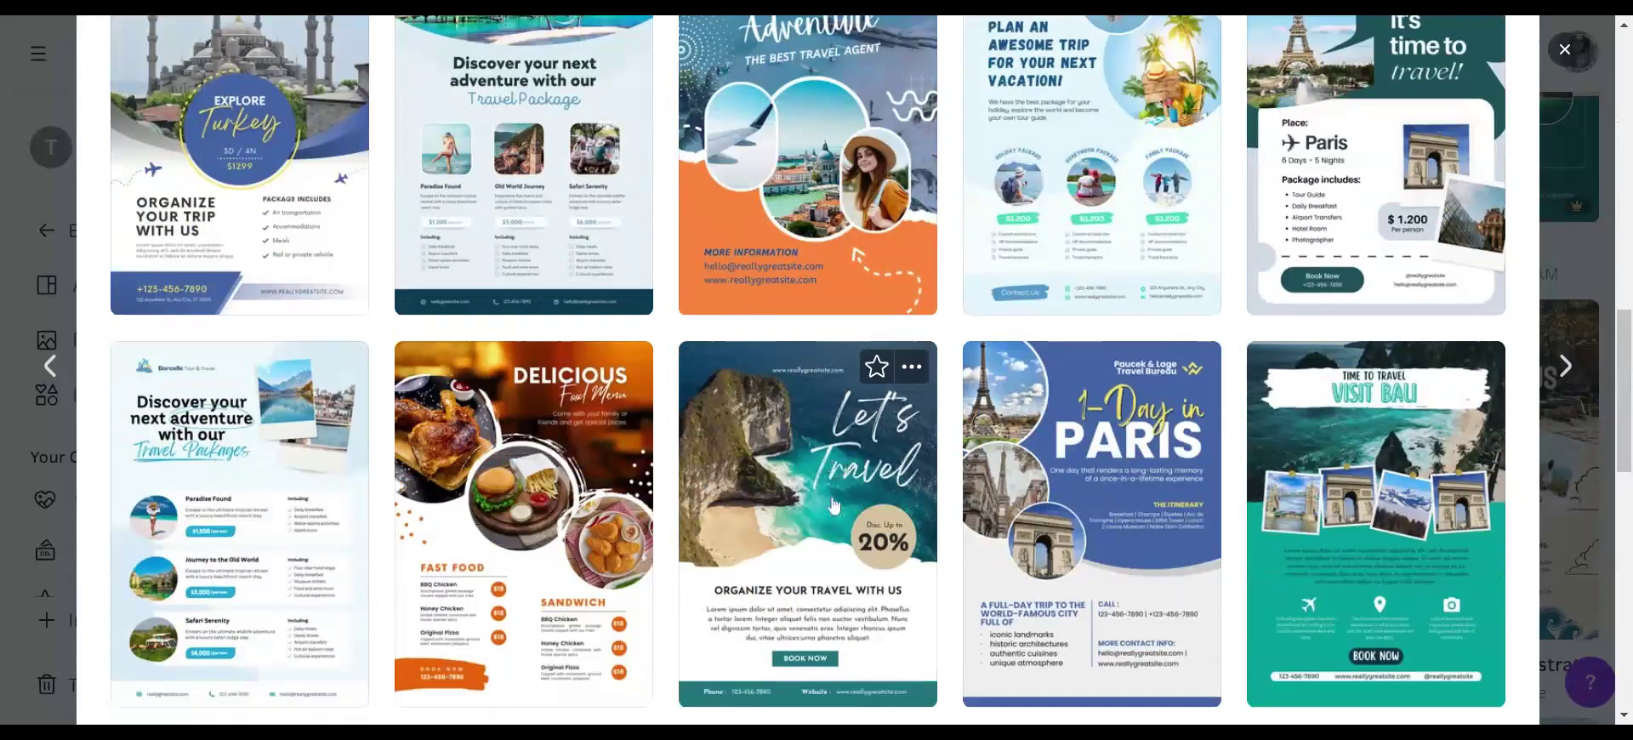
{"action": "scroll", "coordinate": [833, 504], "scroll_direction": "down", "scroll_amount": 2}
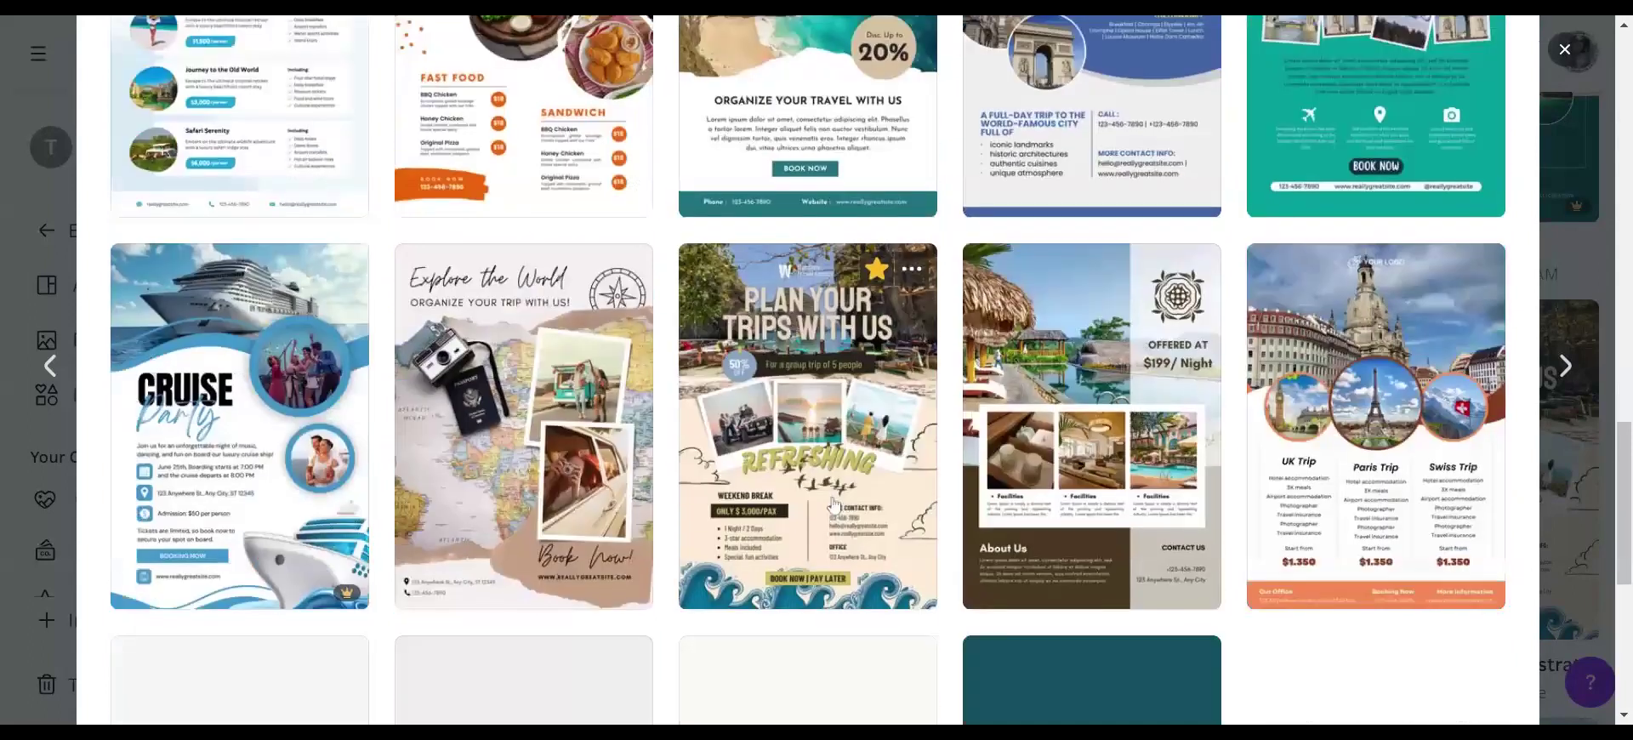
{"action": "scroll", "coordinate": [836, 500], "scroll_direction": "down", "scroll_amount": 4}
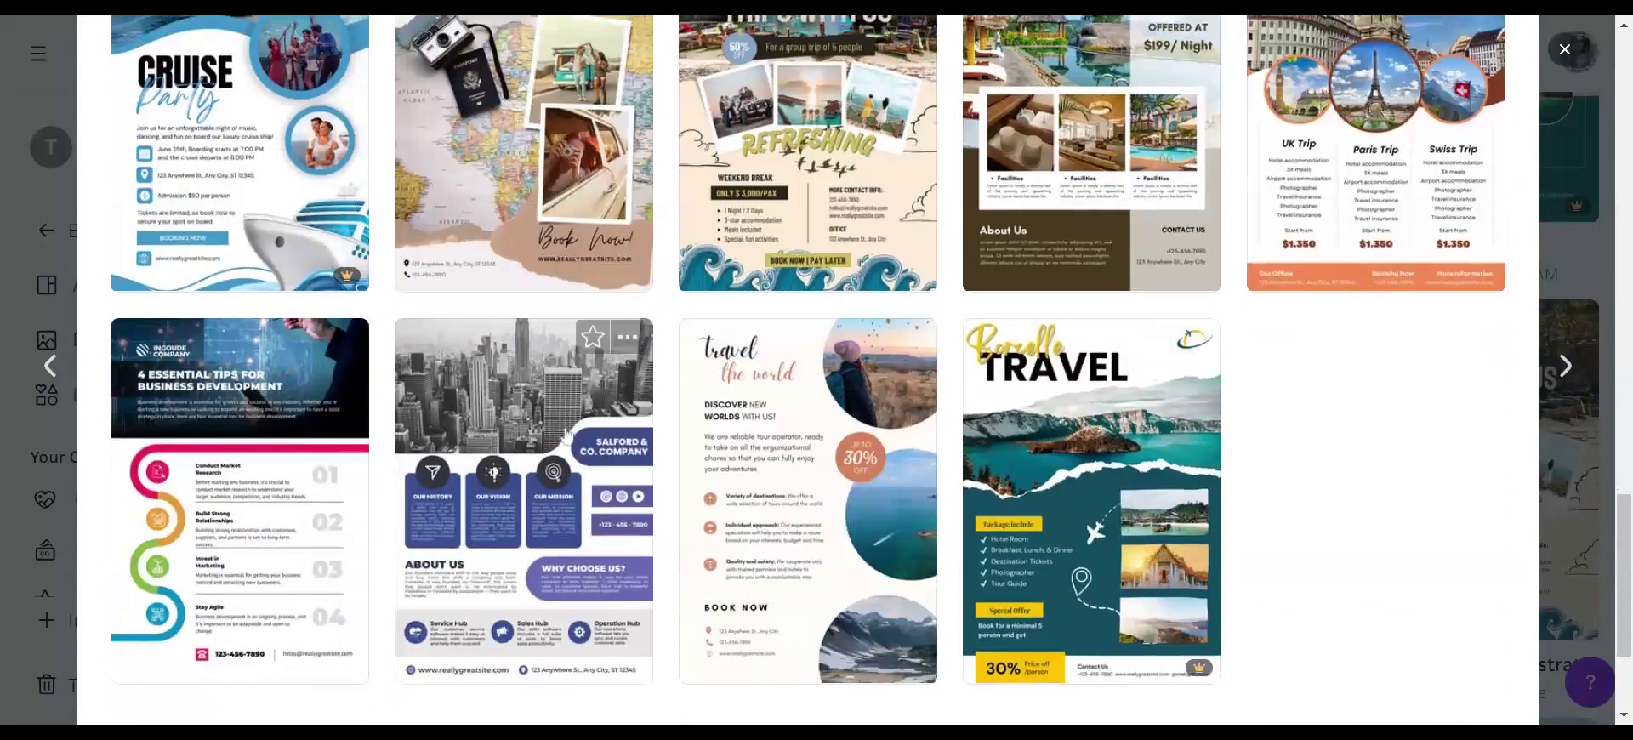
{"action": "scroll", "coordinate": [565, 435], "scroll_direction": "up", "scroll_amount": 10}
{"action": "left_click", "coordinate": [987, 322]}
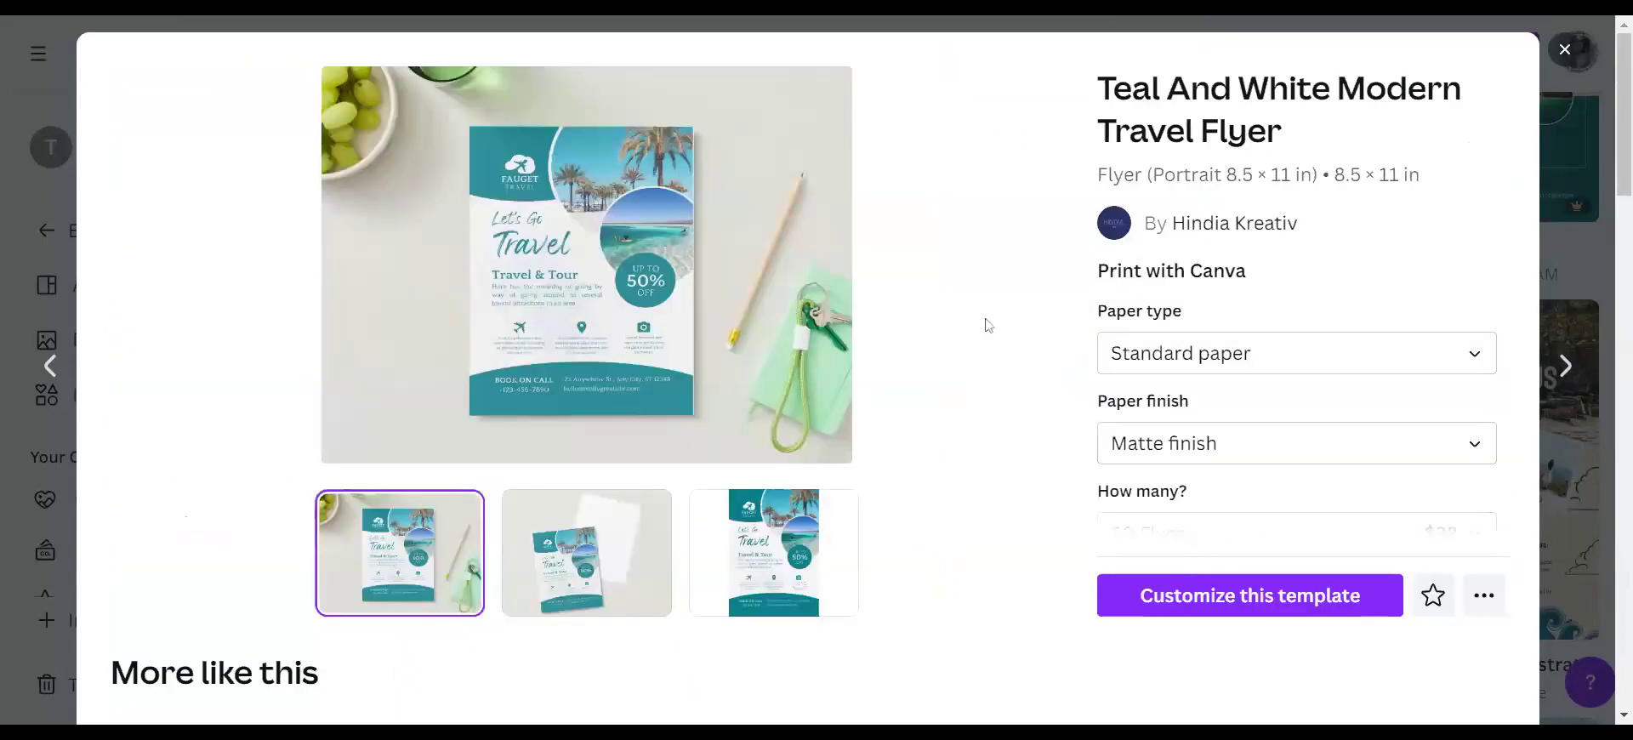
{"action": "left_click", "coordinate": [1220, 600]}
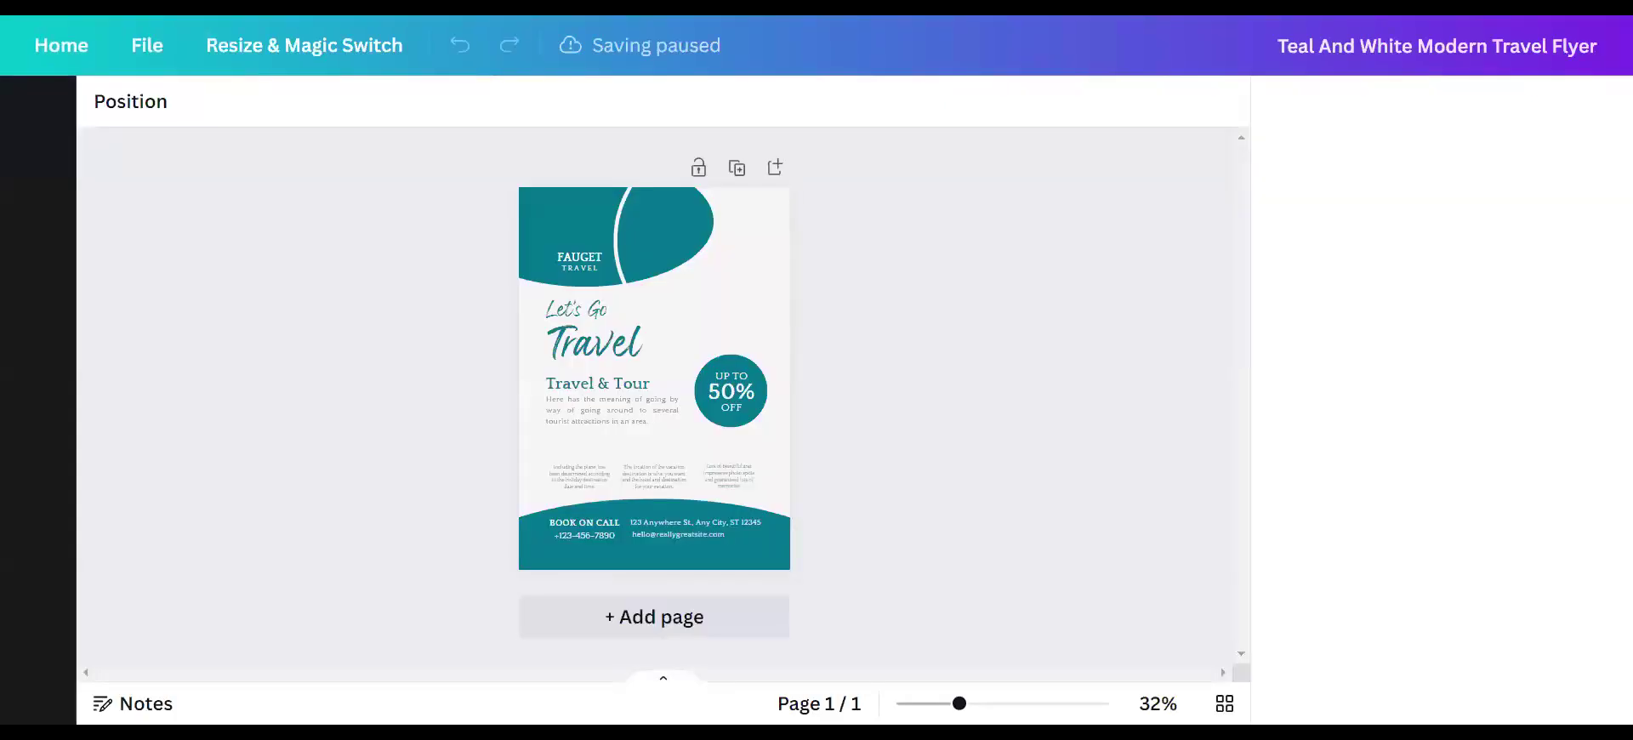
- Zoom the flyer from 112% down to 71%, then further out until the whole page fits
{"action": "left_click", "coordinate": [986, 705]}
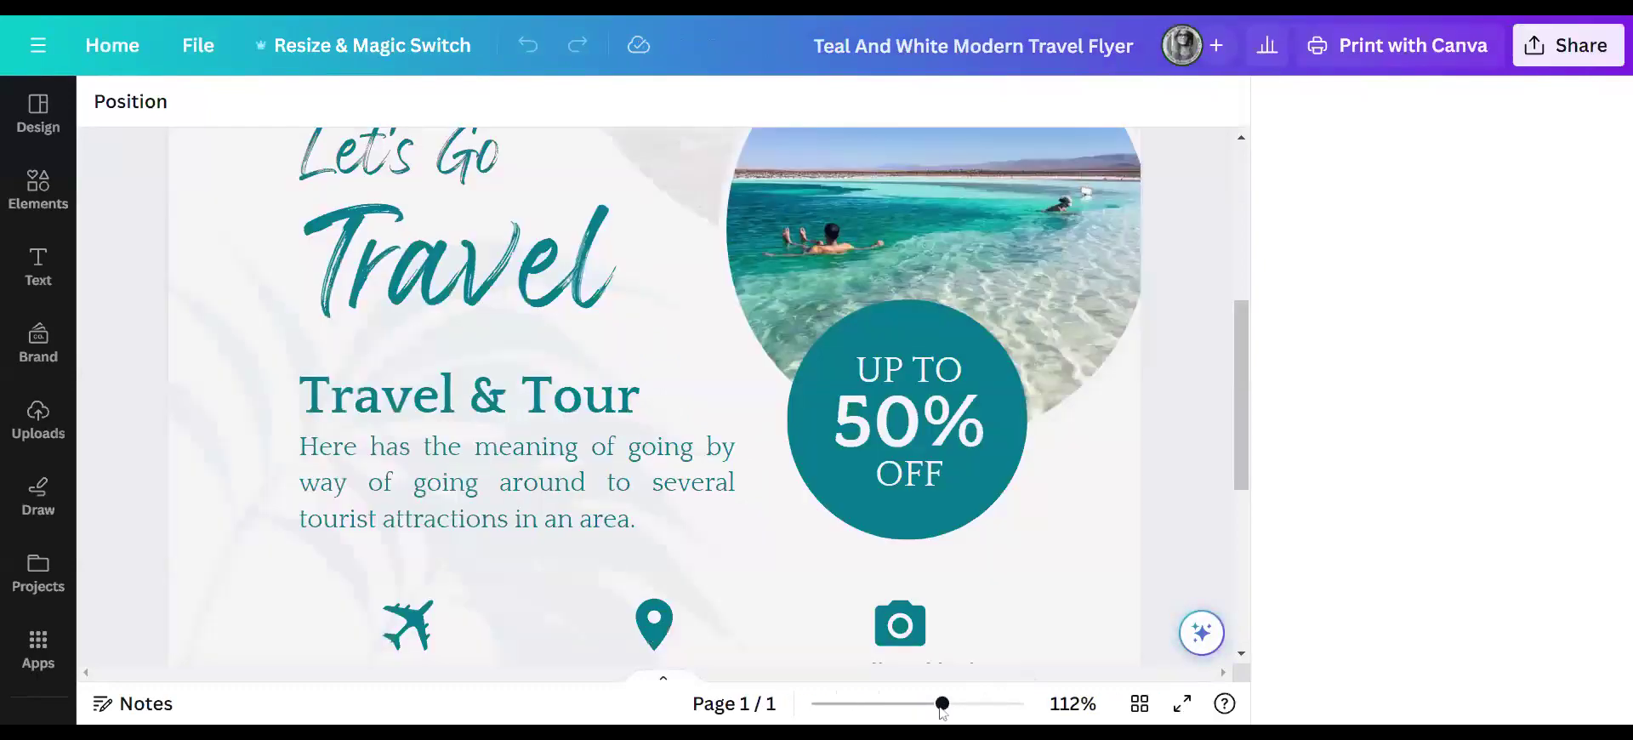
{"action": "left_click", "coordinate": [912, 706]}
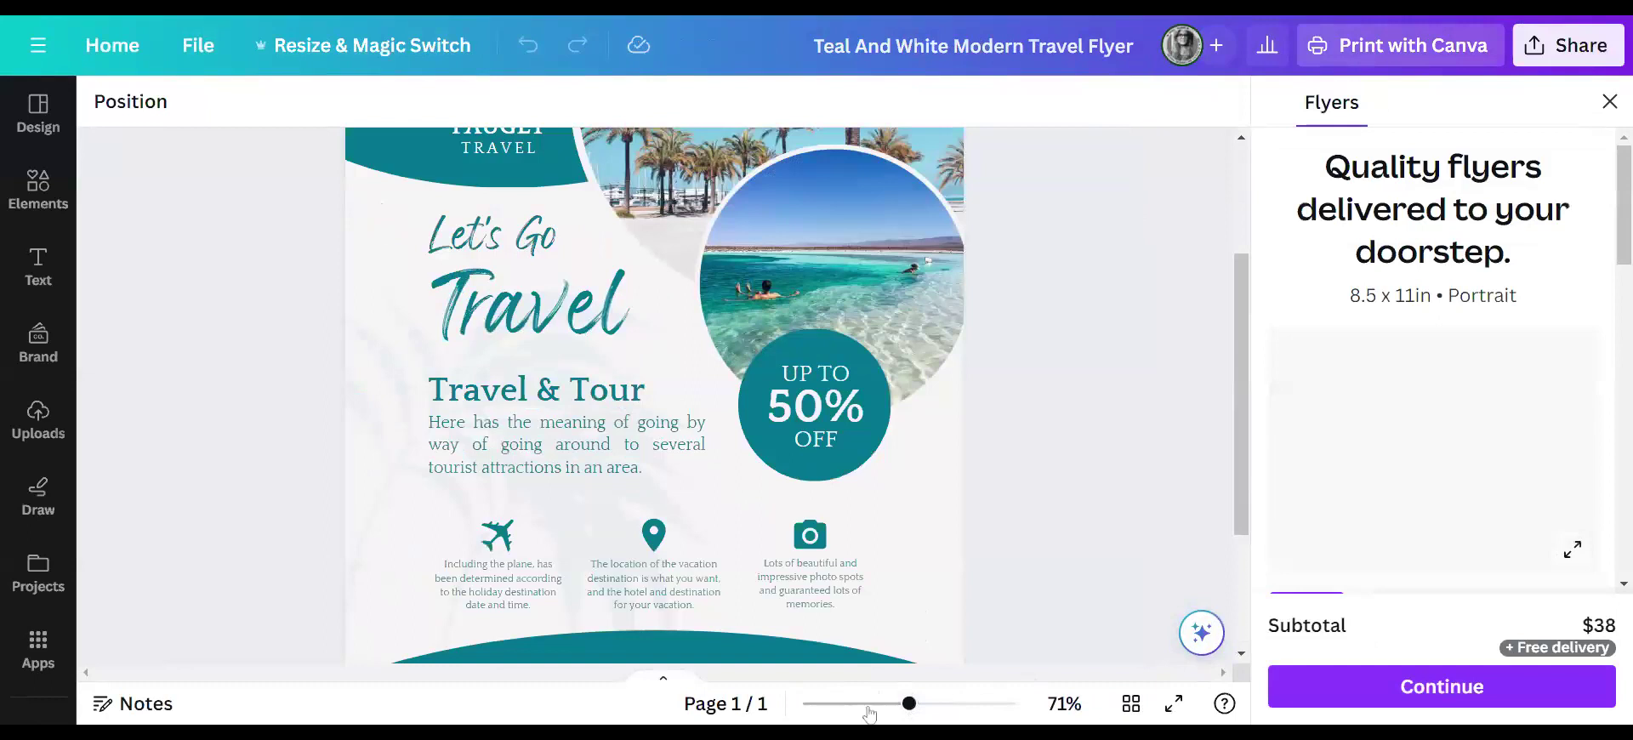
{"action": "left_click", "coordinate": [888, 705]}
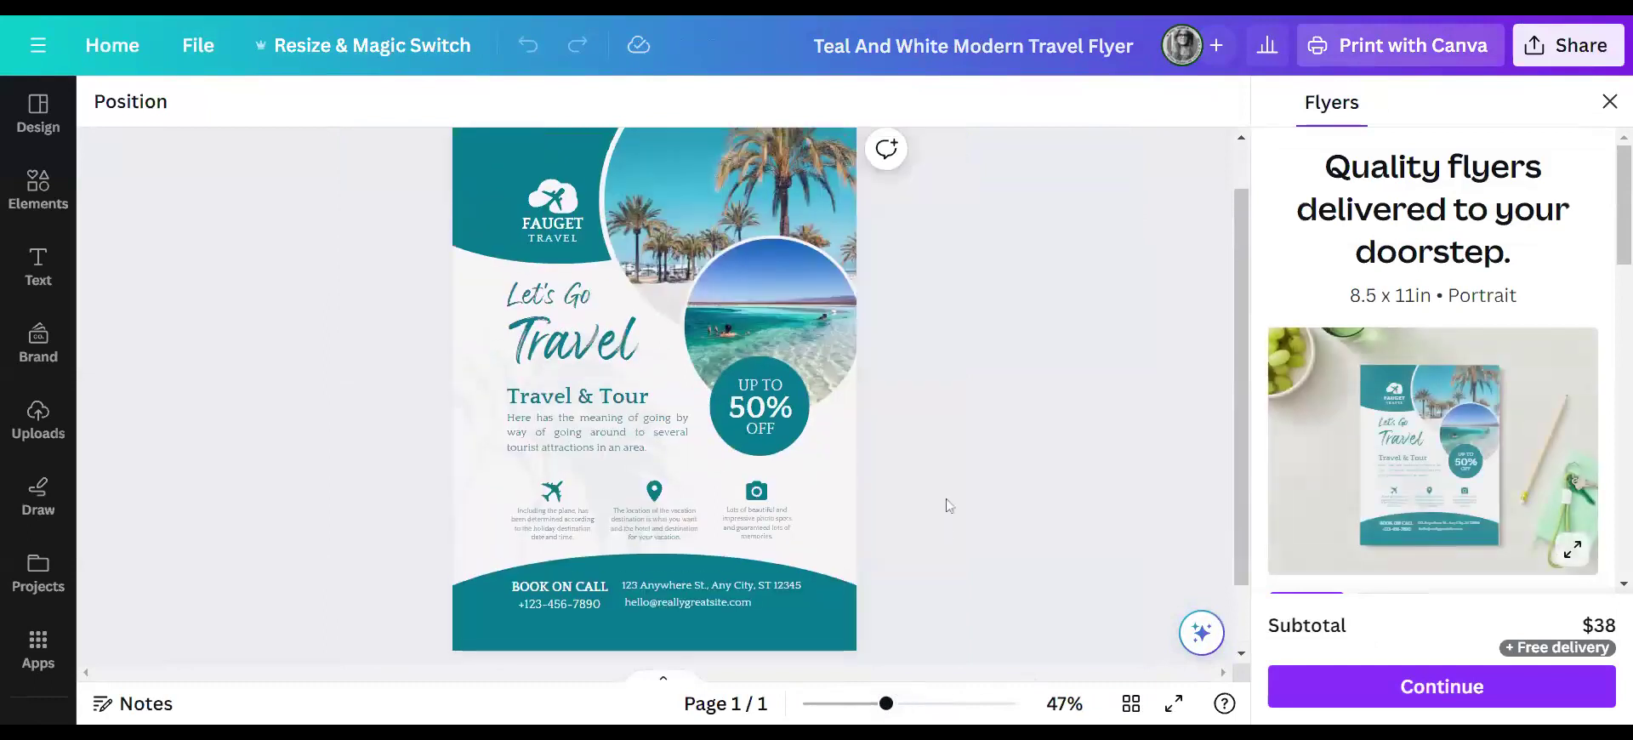
{"action": "scroll", "coordinate": [945, 503], "scroll_direction": "up", "scroll_amount": 1}
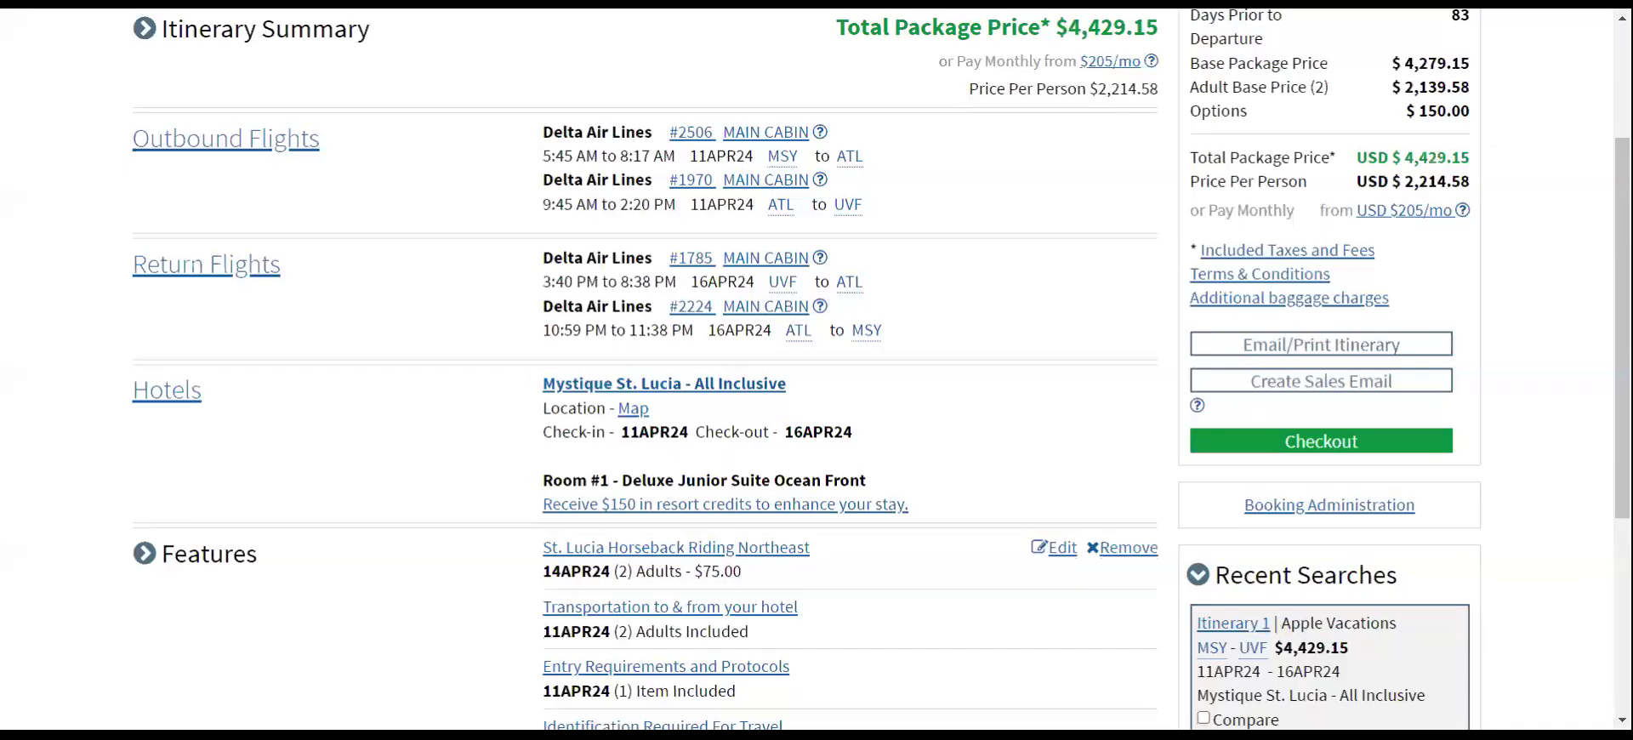
- Open the Mystique St. Lucia - All Inclusive details and page through the resort photos to the spa
{"action": "left_click", "coordinate": [614, 395]}
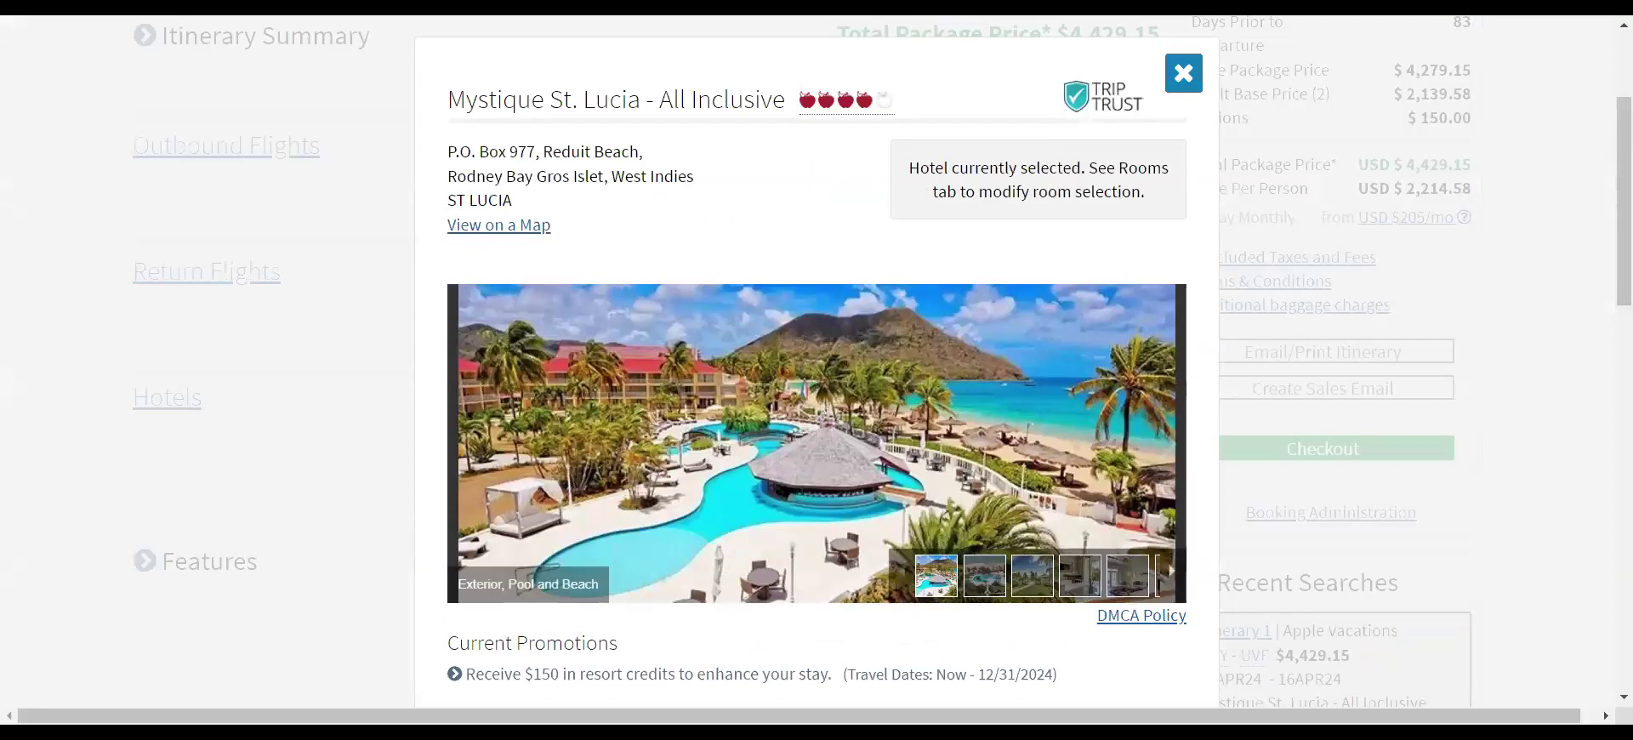
{"action": "left_click", "coordinate": [986, 587]}
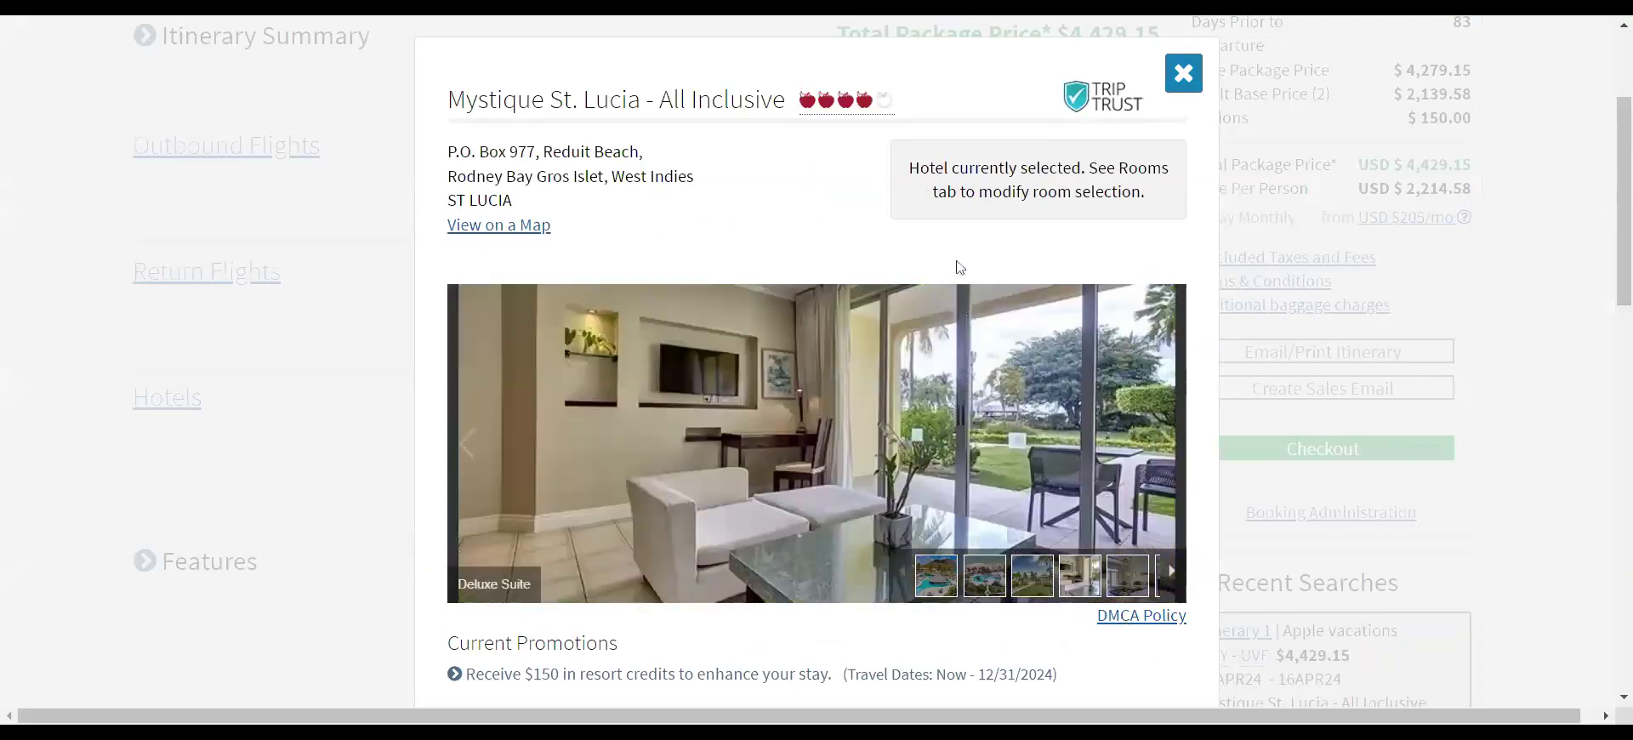
{"action": "left_click", "coordinate": [1164, 442]}
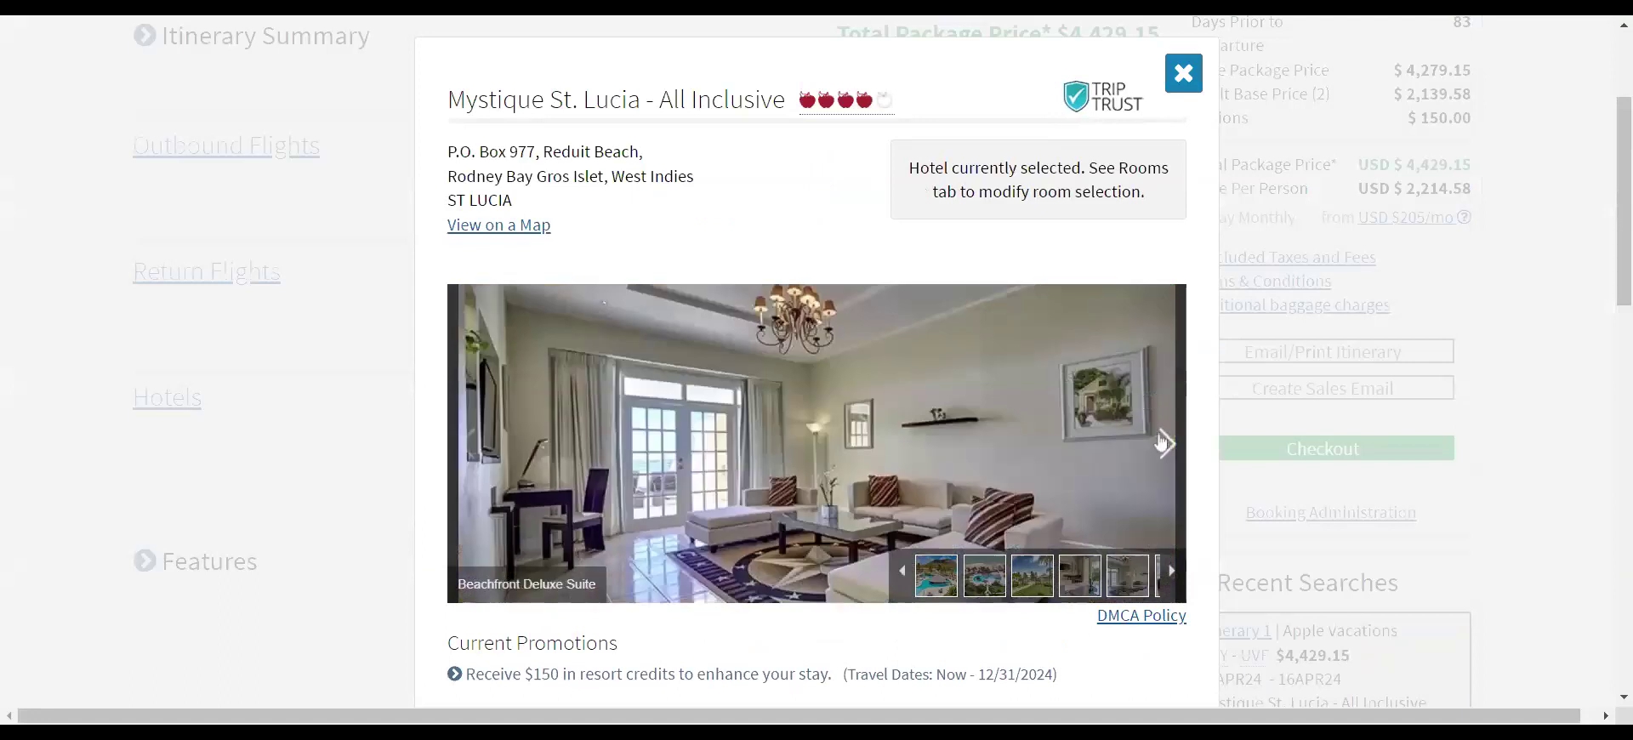
{"action": "left_click", "coordinate": [1163, 442]}
{"action": "left_click", "coordinate": [1163, 443]}
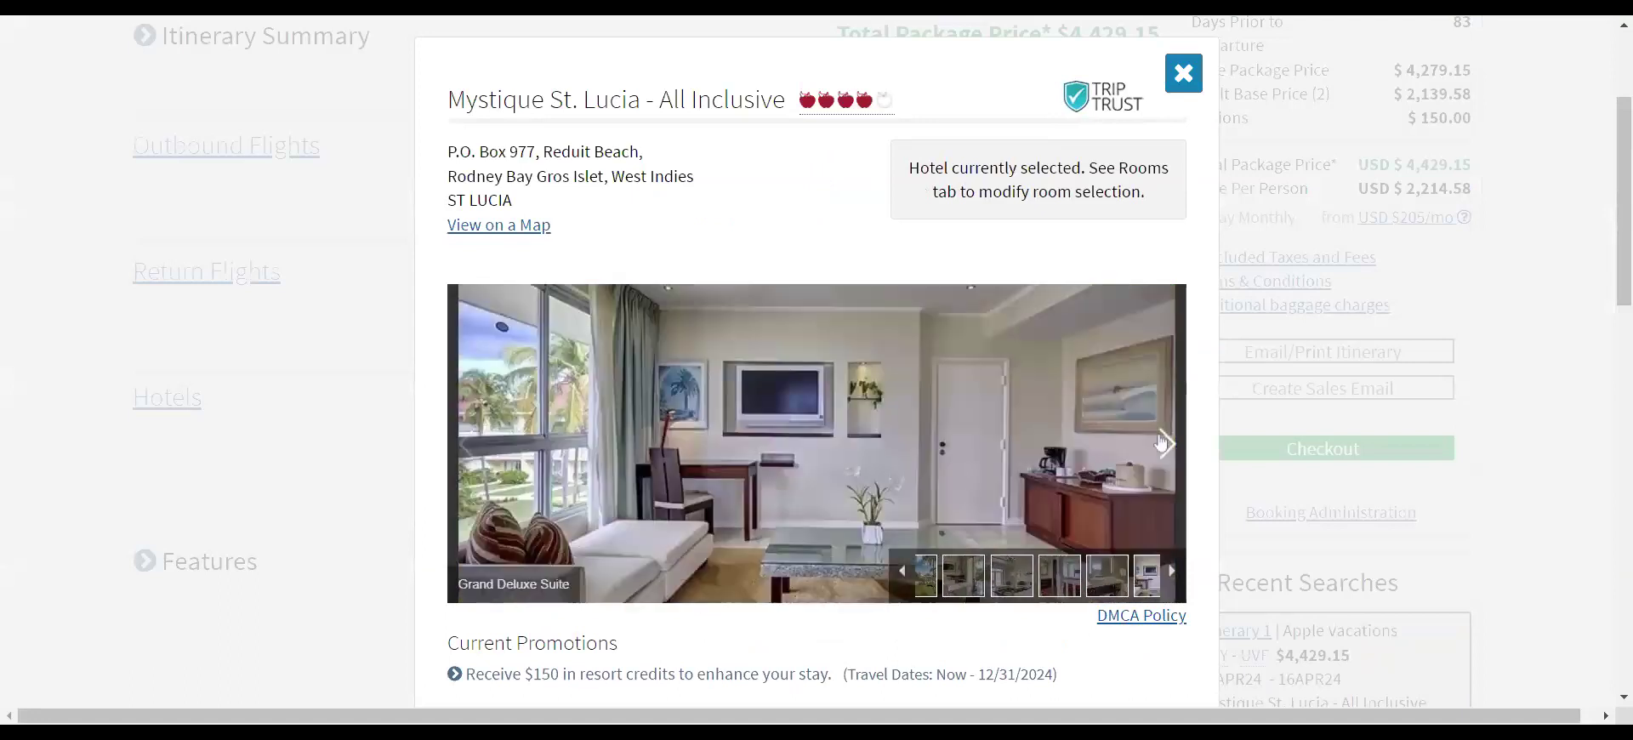
{"action": "left_click", "coordinate": [1164, 442]}
{"action": "left_click", "coordinate": [1164, 444]}
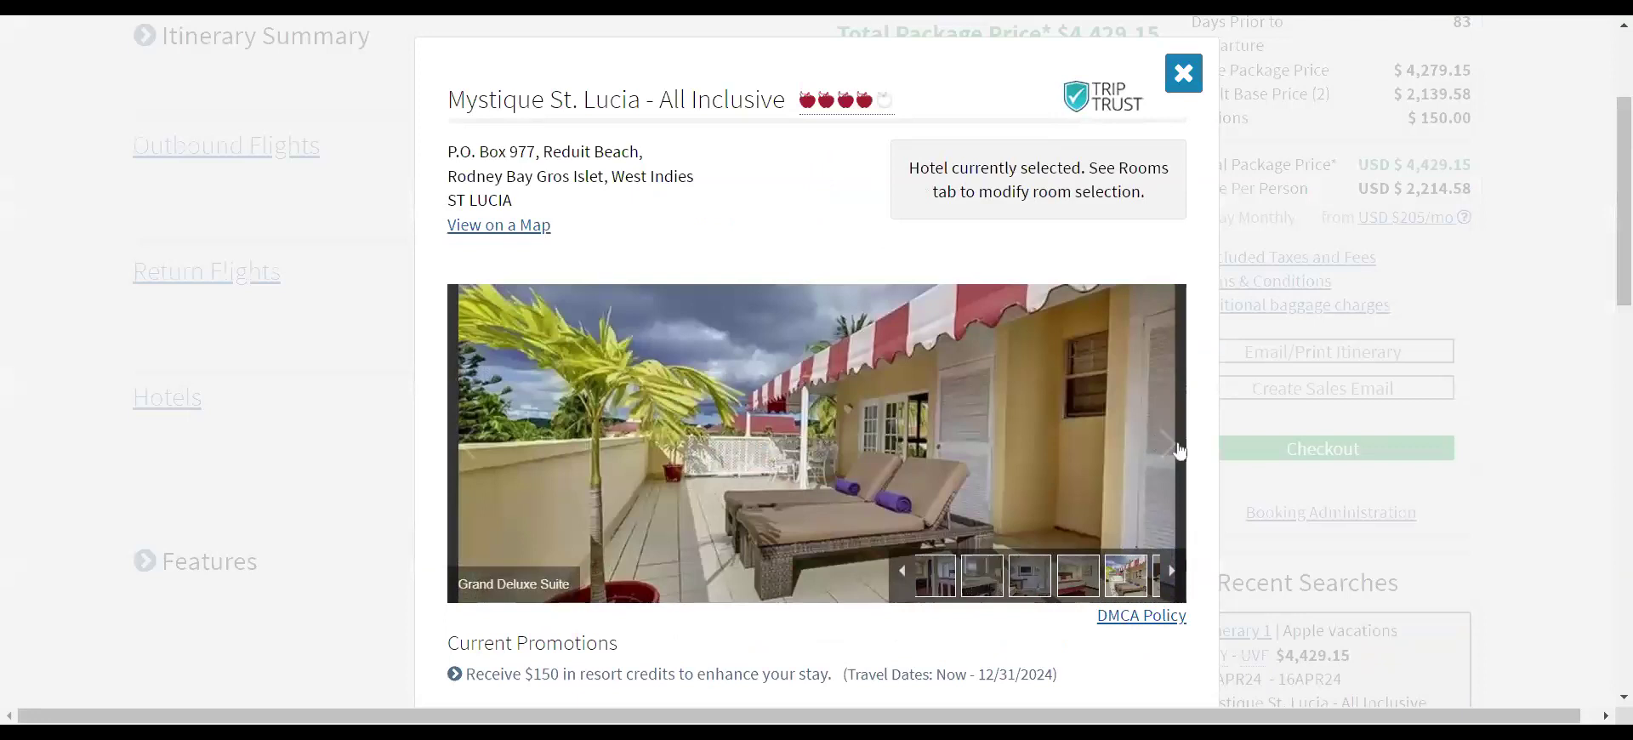
{"action": "left_click", "coordinate": [1164, 444]}
{"action": "left_click", "coordinate": [1164, 444]}
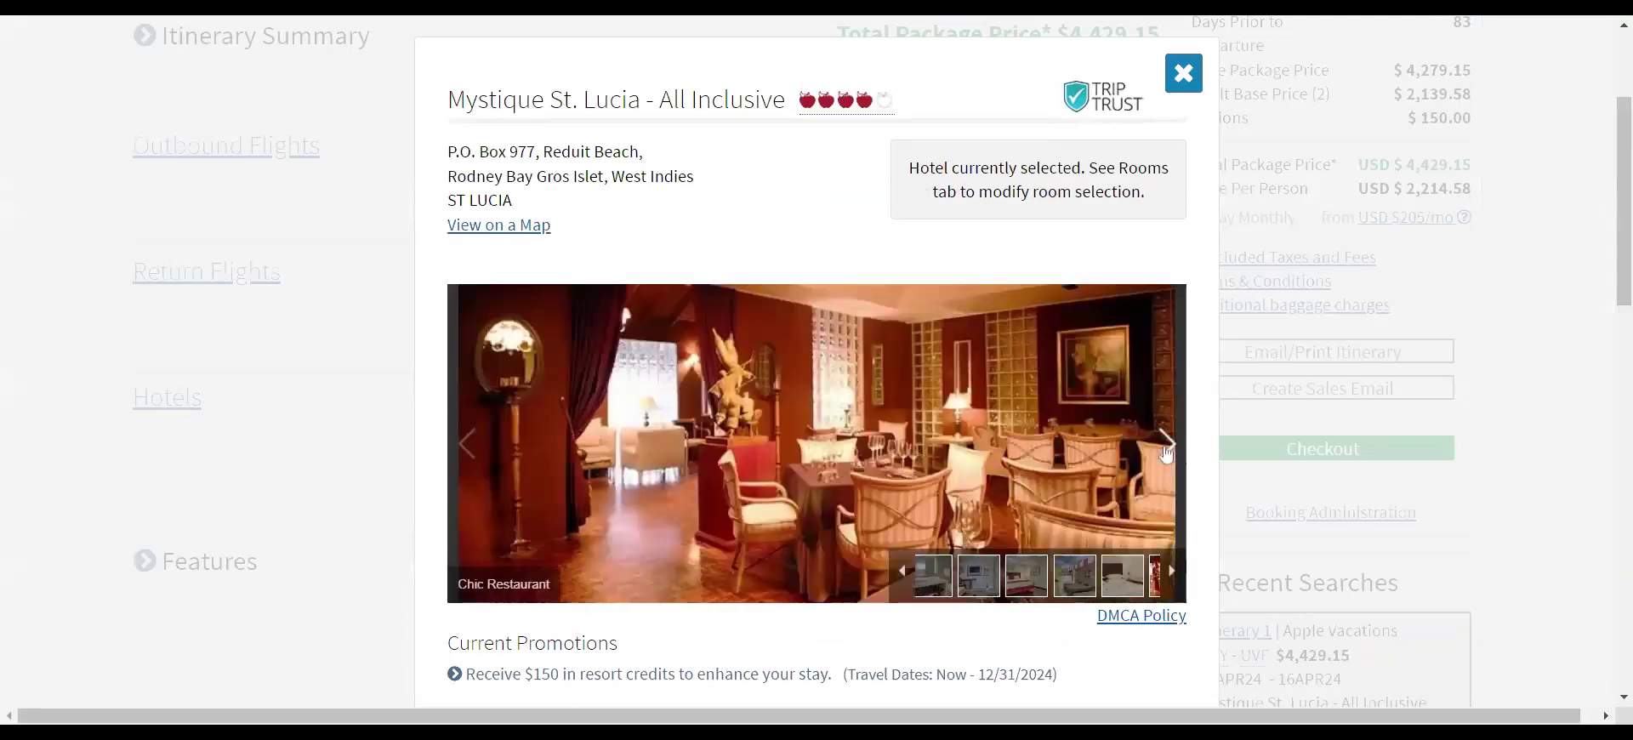
{"action": "left_click", "coordinate": [1165, 443]}
{"action": "left_click", "coordinate": [1165, 443]}
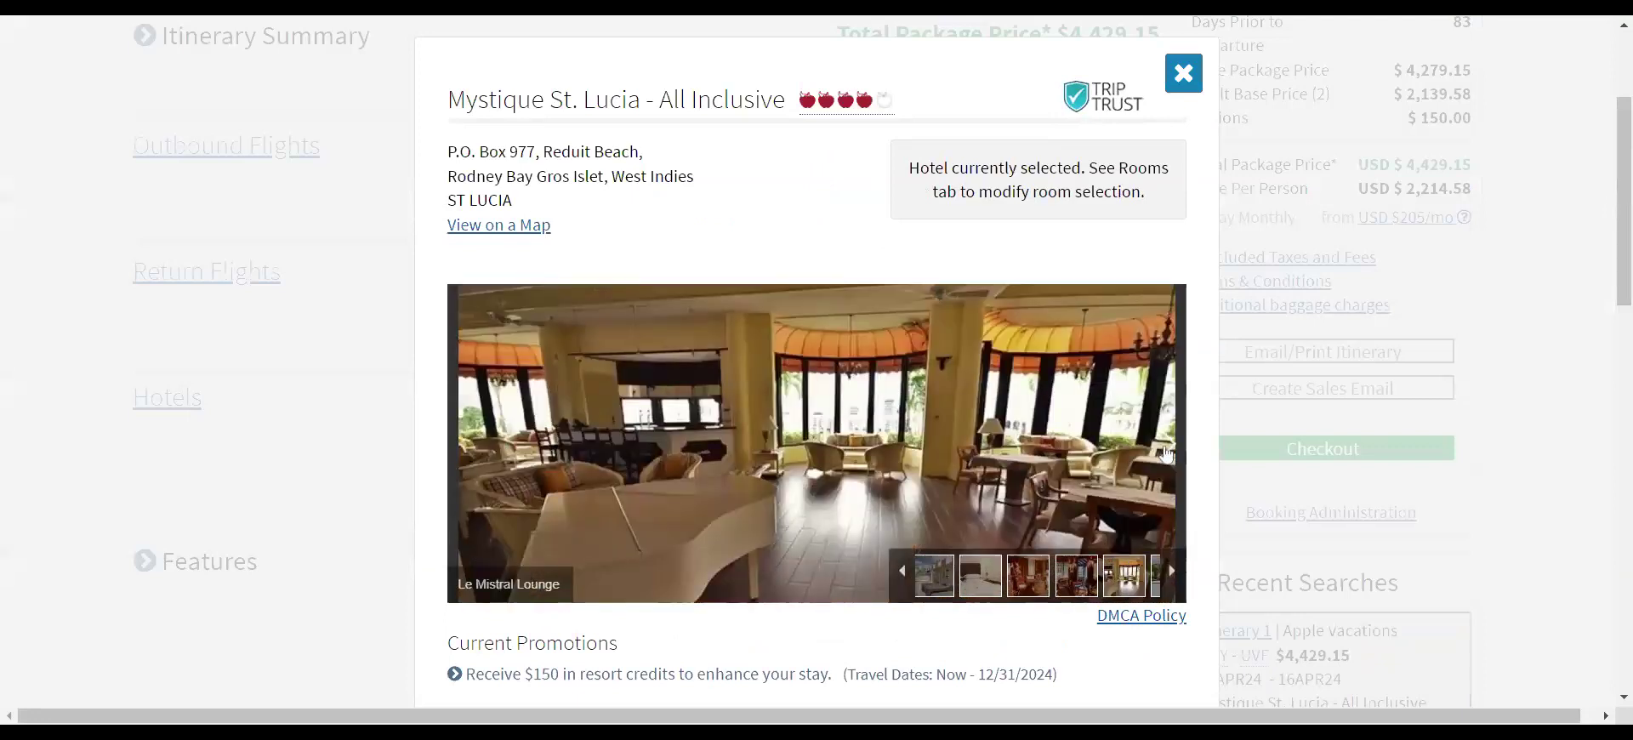
{"action": "left_click", "coordinate": [1164, 443]}
{"action": "left_click", "coordinate": [1165, 449]}
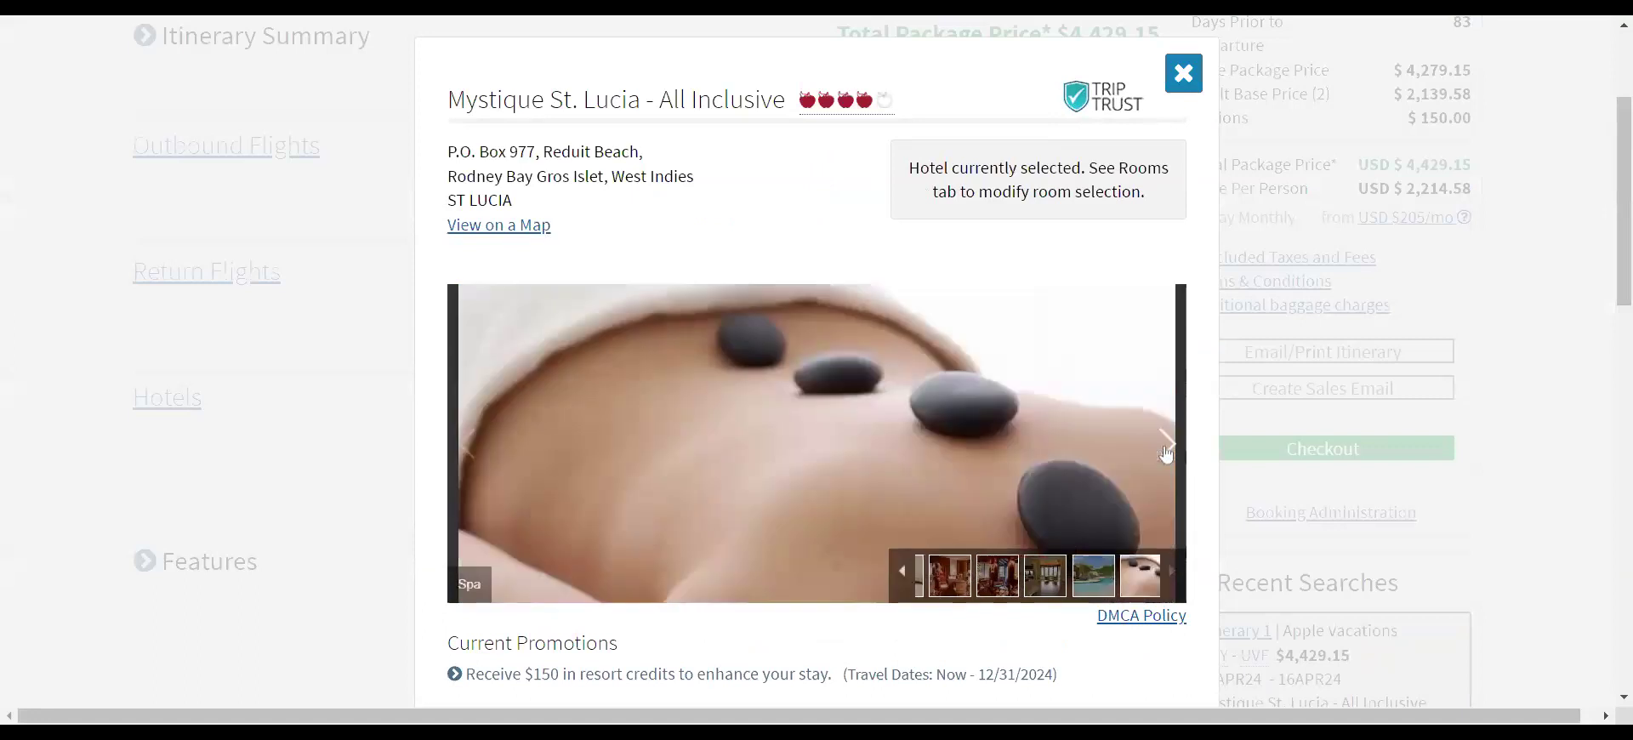
- Flip back and forth between the pool, spa and neighbouring resort photos
{"action": "left_click", "coordinate": [482, 444]}
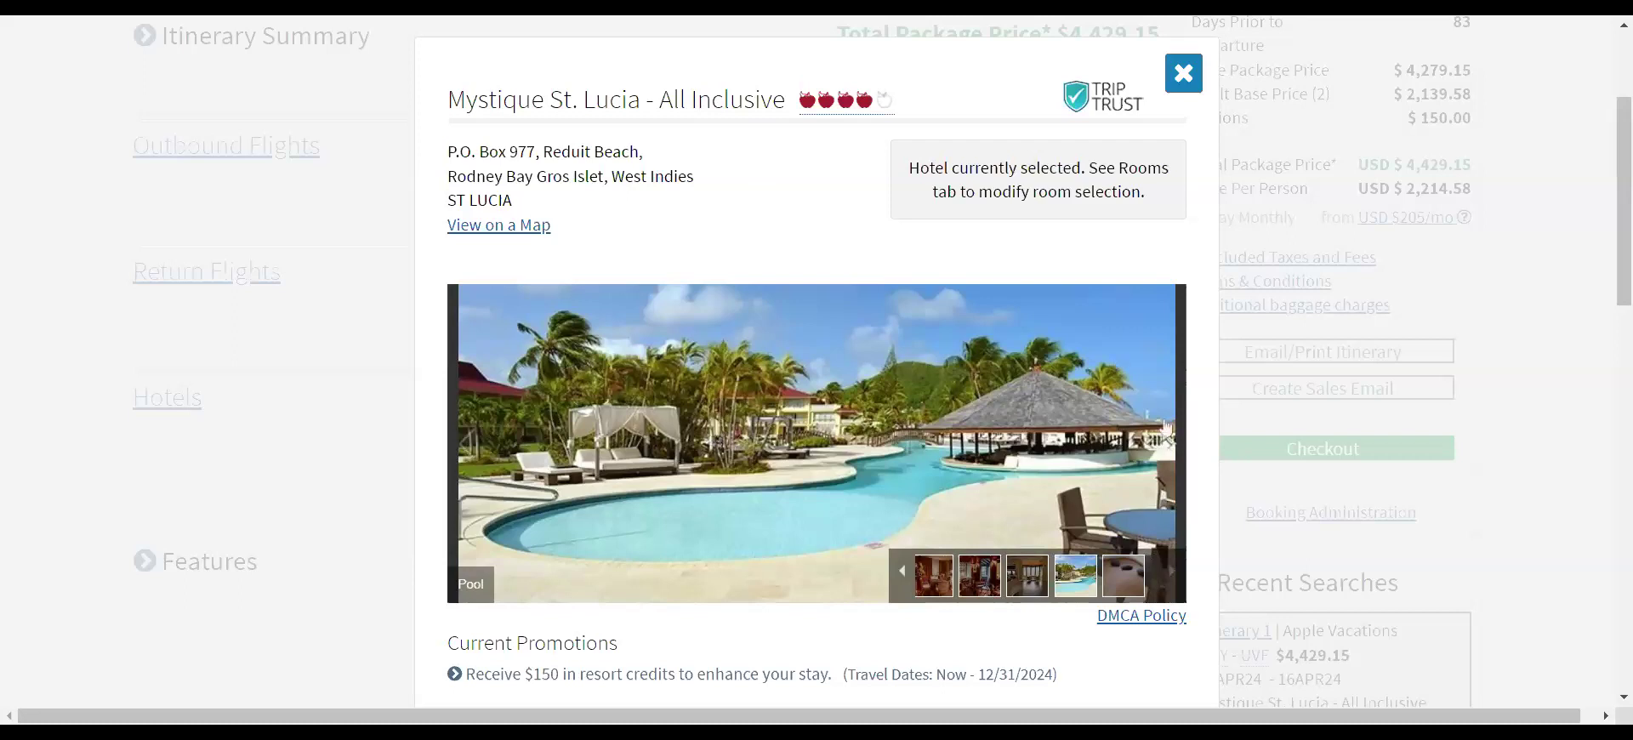
{"action": "left_click", "coordinate": [1168, 457]}
{"action": "left_click", "coordinate": [1168, 458]}
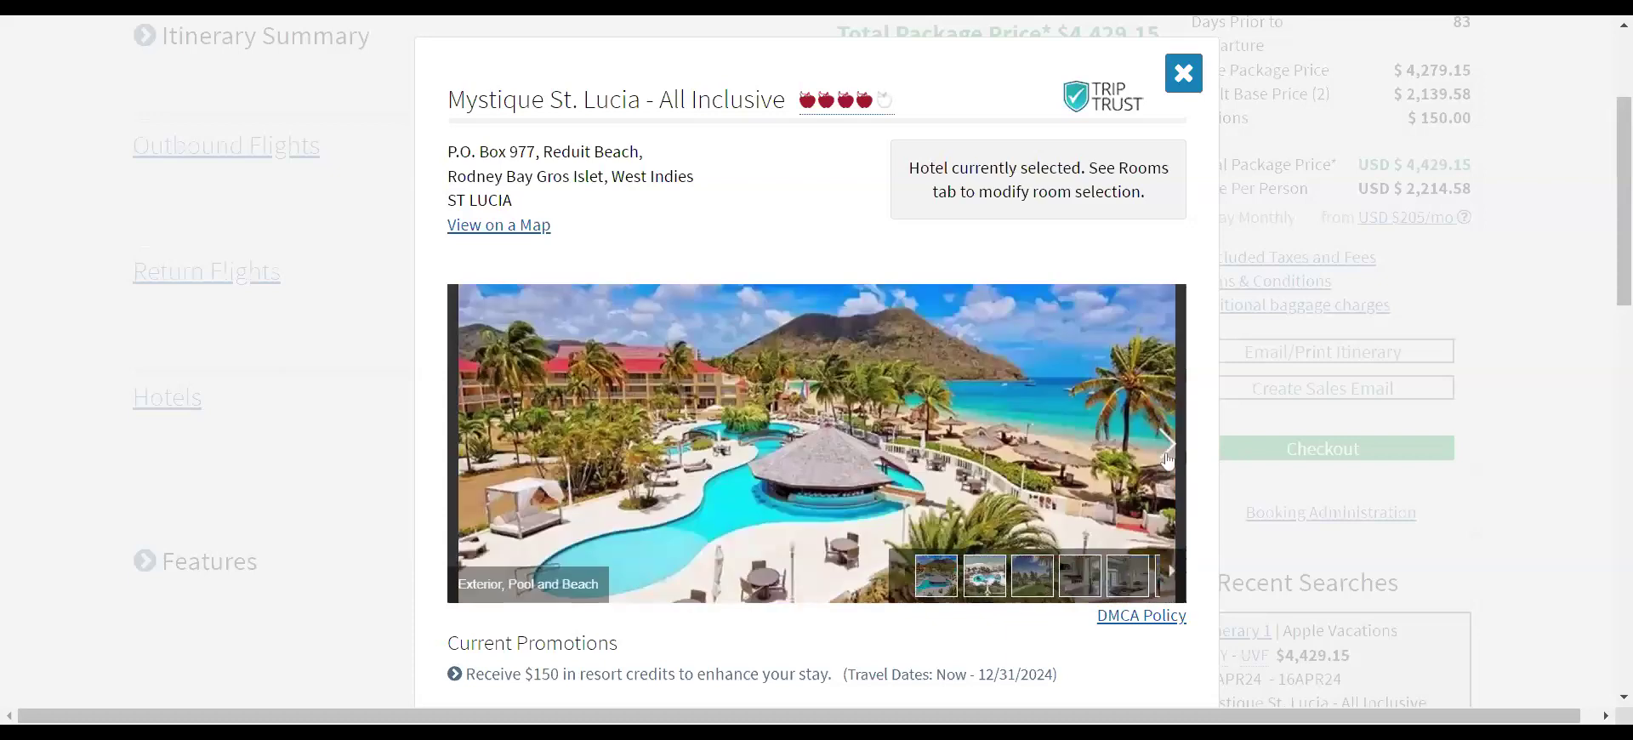
{"action": "left_click", "coordinate": [1168, 457]}
{"action": "left_click", "coordinate": [470, 446]}
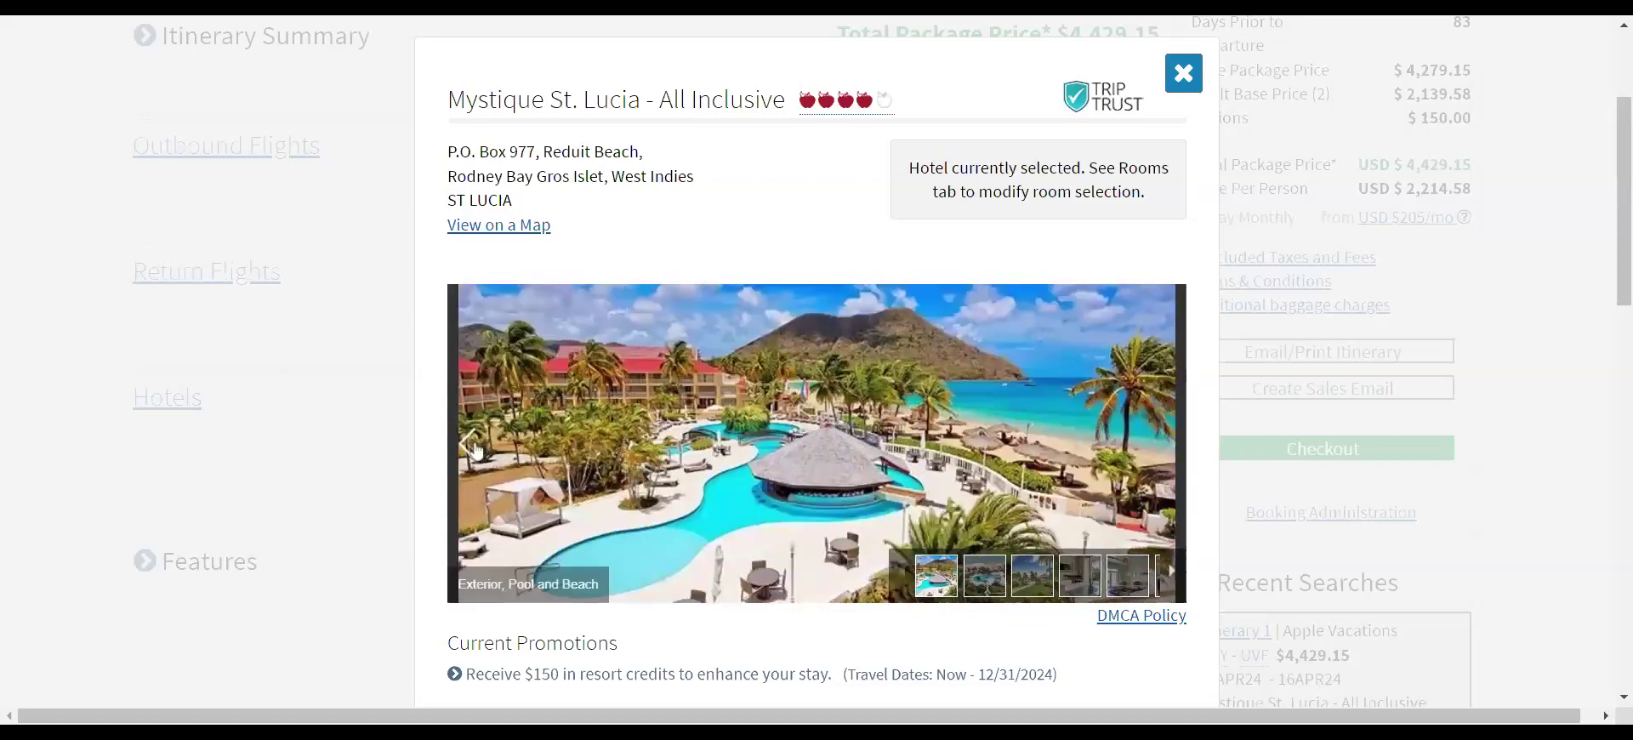
{"action": "left_click", "coordinate": [471, 445]}
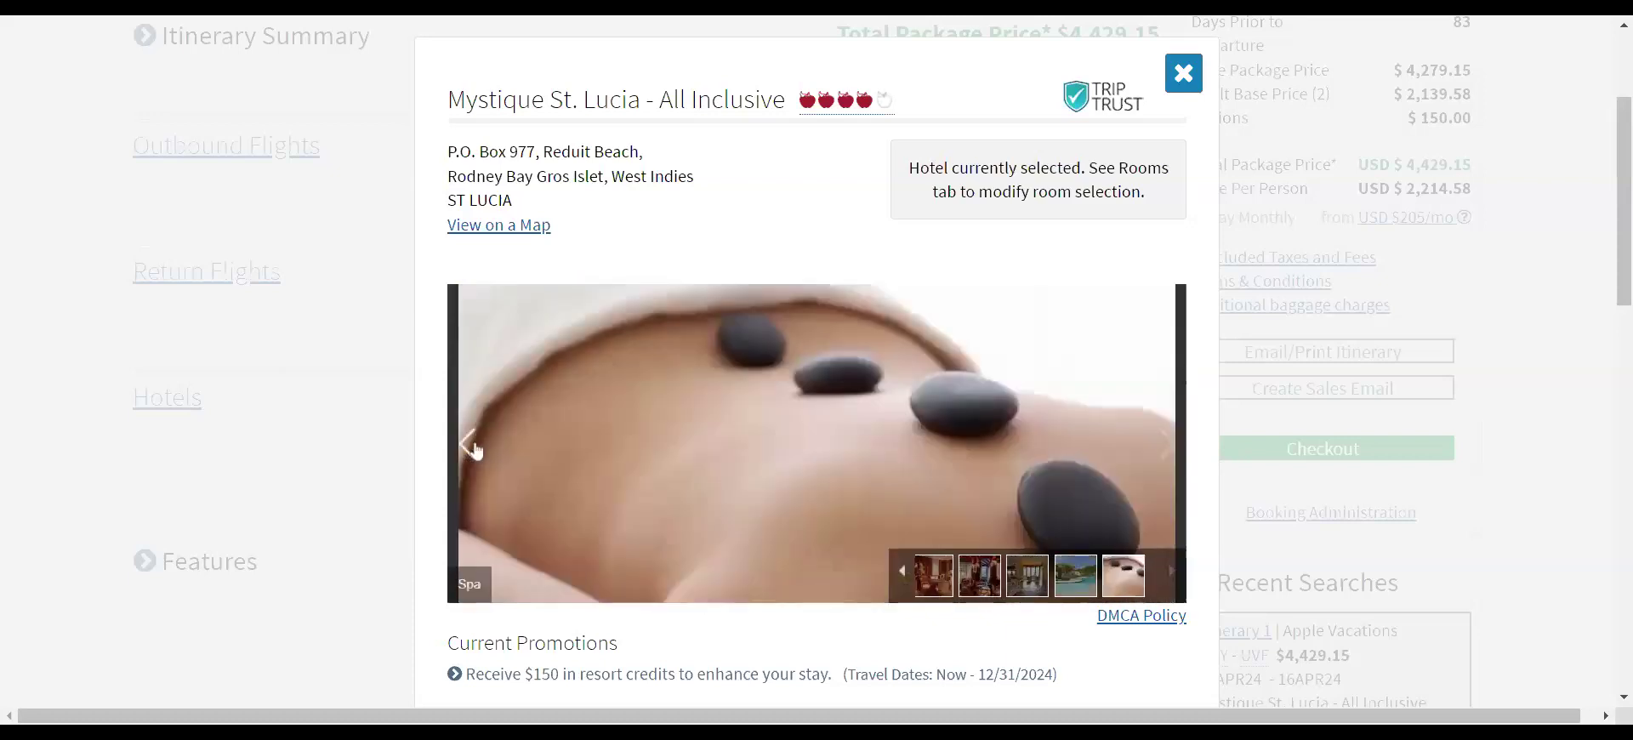
- Expand the full hotel description and select its first paragraph about Saint Lucia
{"action": "scroll", "coordinate": [652, 482], "scroll_direction": "down", "scroll_amount": 3}
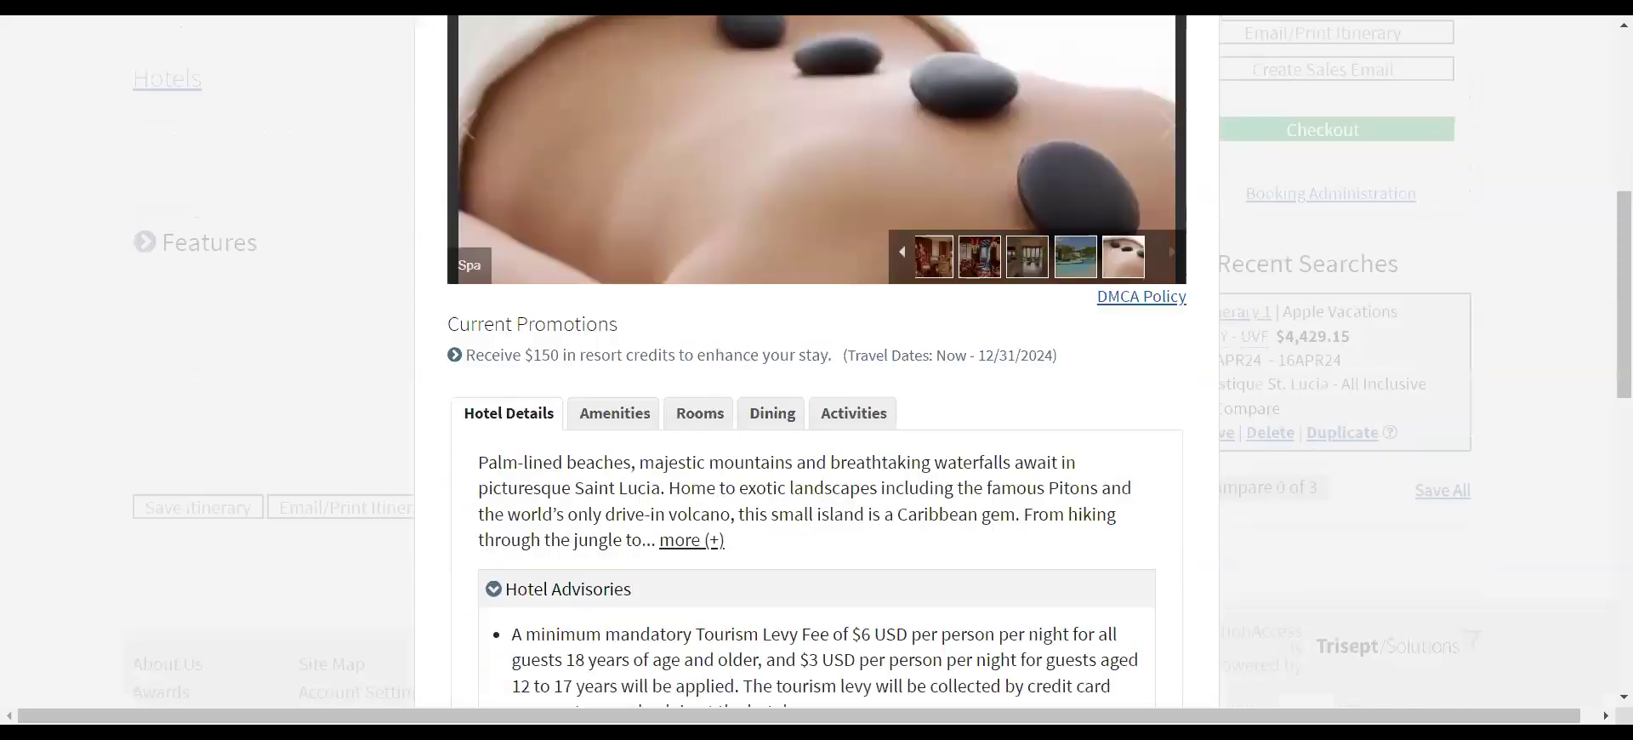
{"action": "scroll", "coordinate": [1038, 451], "scroll_direction": "down", "scroll_amount": 2}
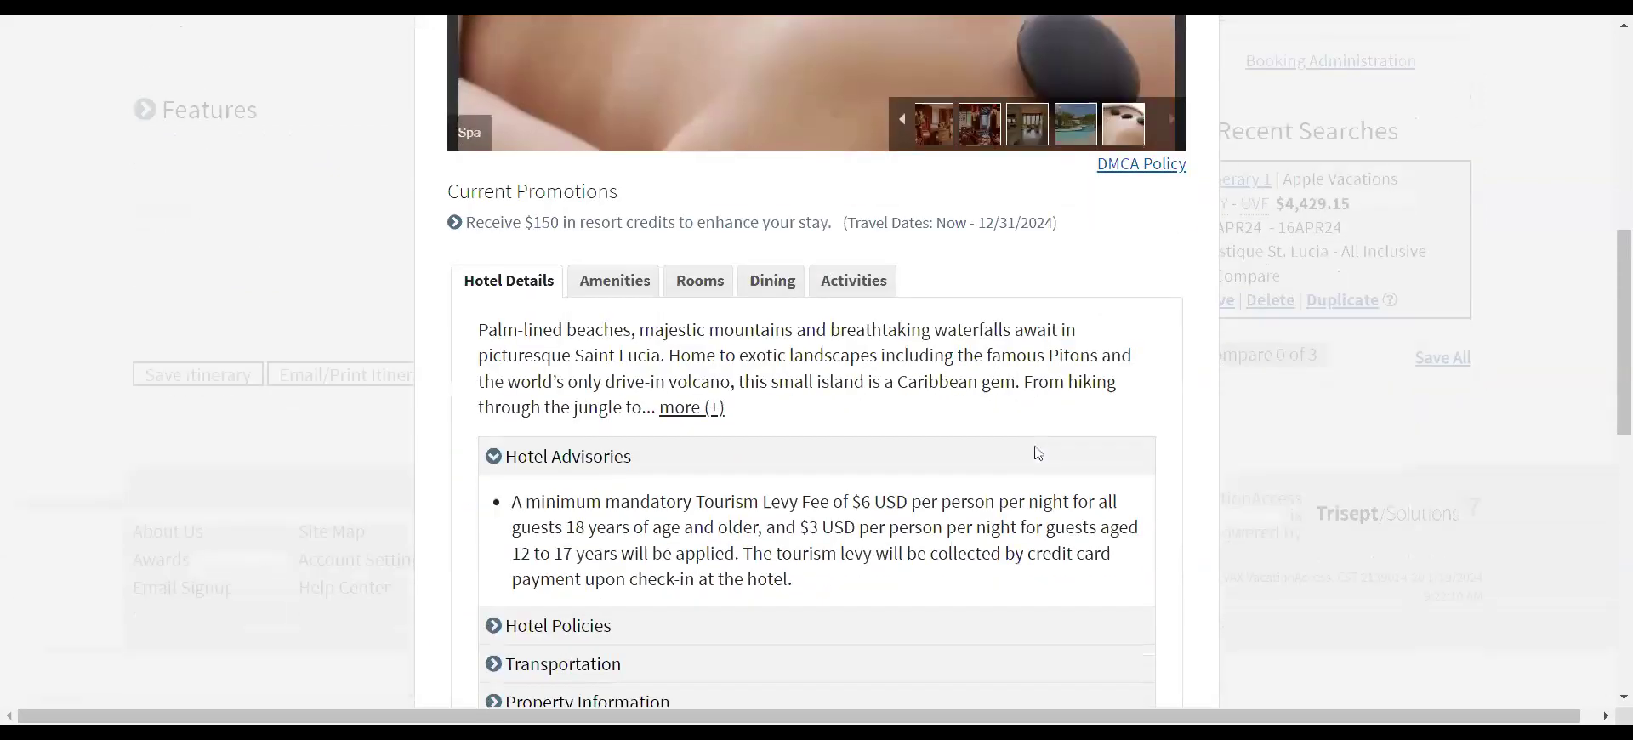
{"action": "left_click", "coordinate": [680, 329]}
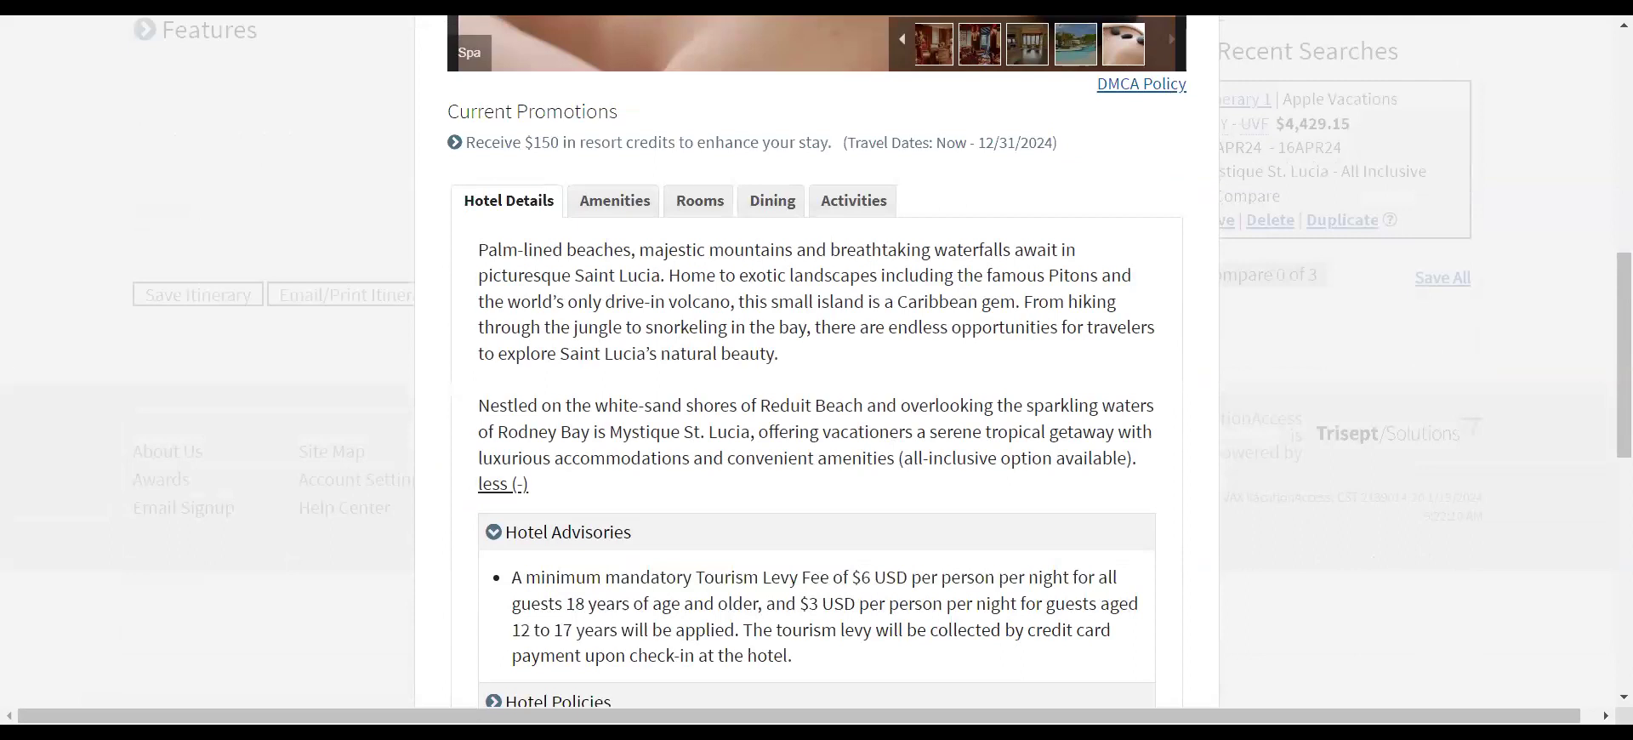
{"action": "left_click_drag", "start_coordinate": [478, 249], "coordinate": [816, 363]}
{"action": "key", "text": "ctrl+c"}
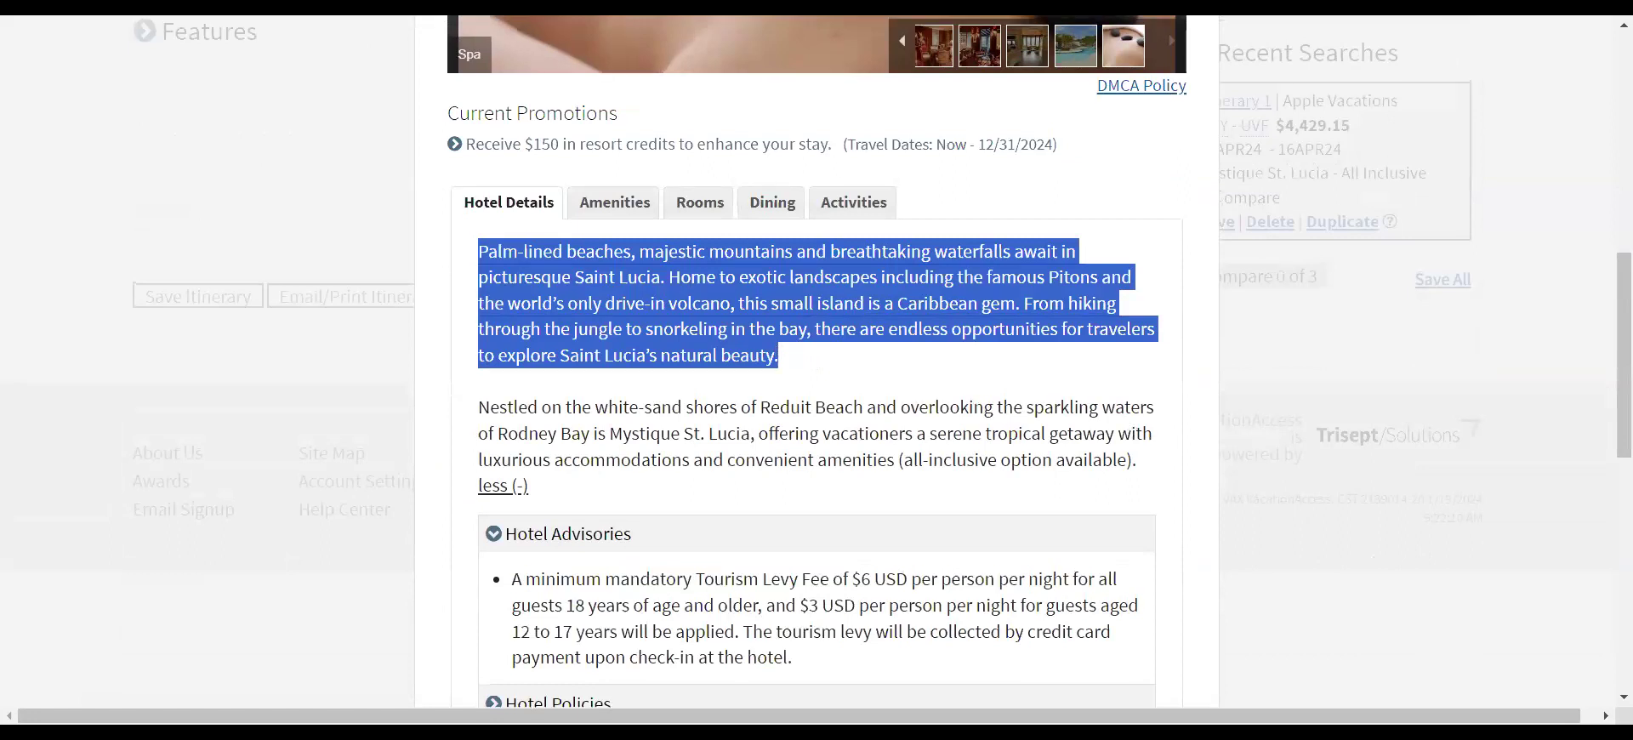
- Close the hotel details window to return to the Itinerary Summary
{"action": "scroll", "coordinate": [1137, 426], "scroll_direction": "up", "scroll_amount": 3}
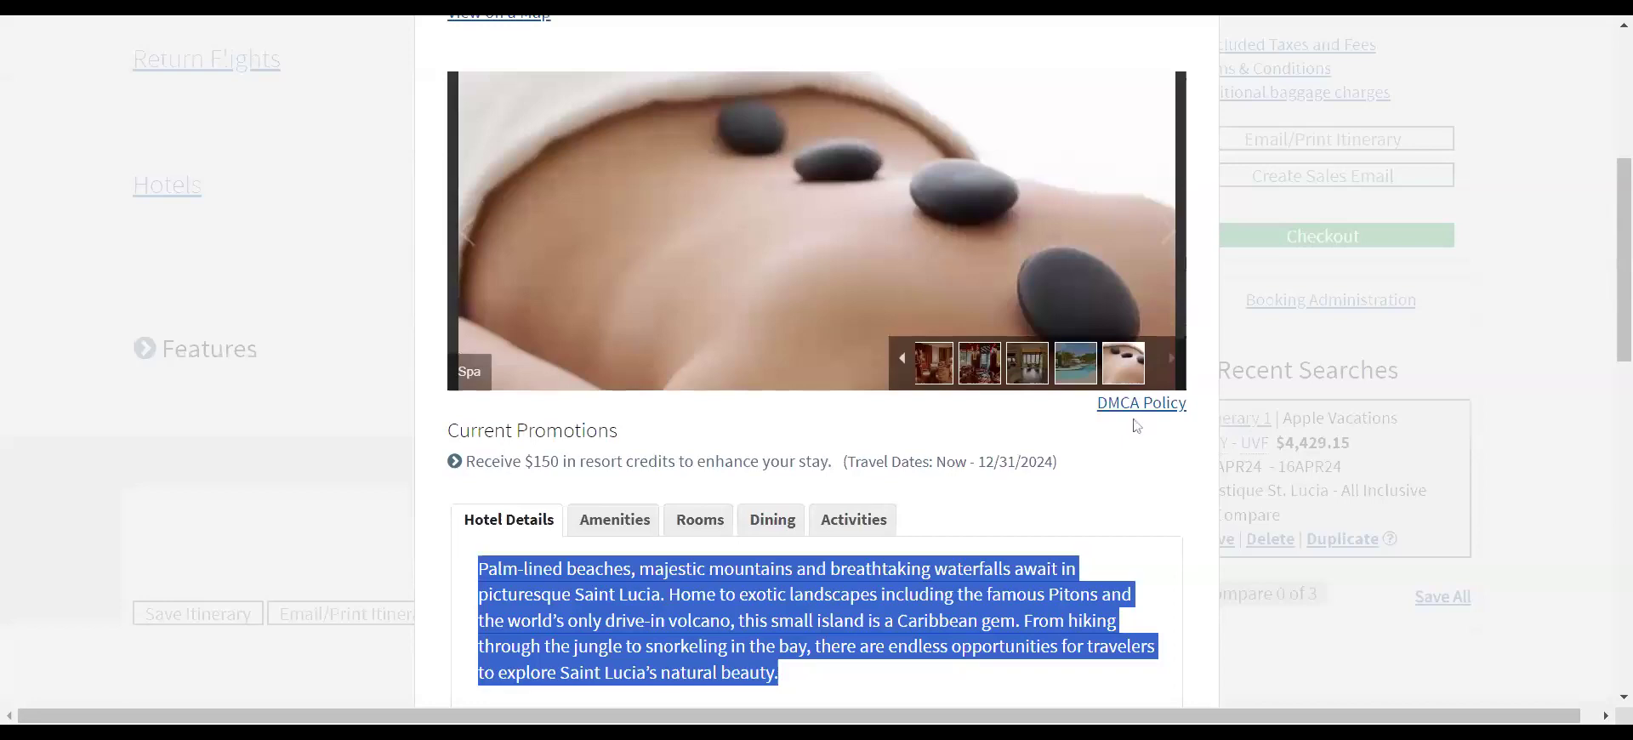
{"action": "scroll", "coordinate": [1137, 425], "scroll_direction": "up", "scroll_amount": 3}
{"action": "left_click", "coordinate": [1184, 182]}
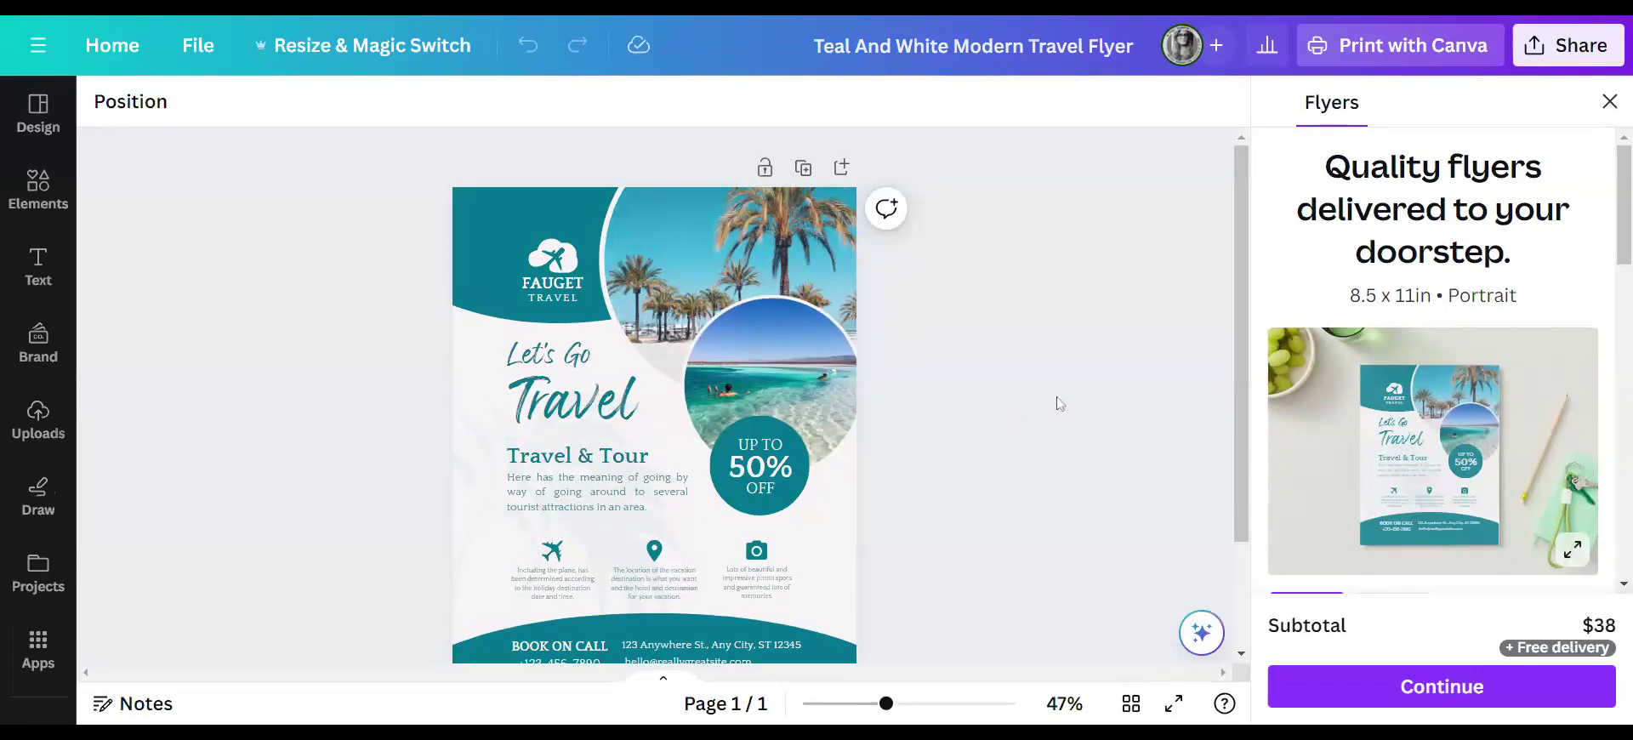
- Paste the Saint Lucia paragraph into the body text and delete the Travel & Tour heading
{"action": "scroll", "coordinate": [1057, 396], "scroll_direction": "down", "scroll_amount": 3}
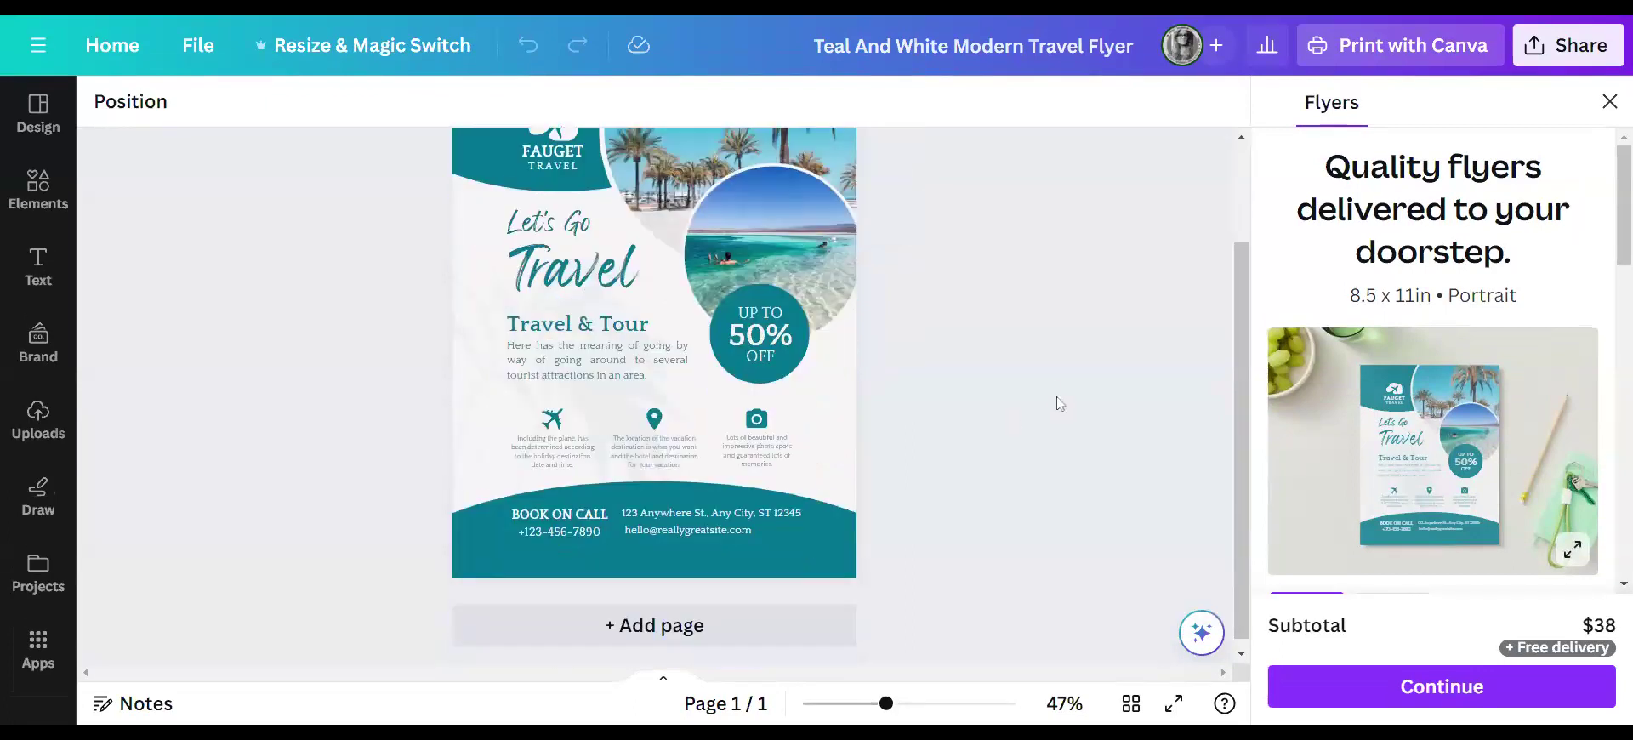
{"action": "scroll", "coordinate": [1055, 388], "scroll_direction": "up", "scroll_amount": 2}
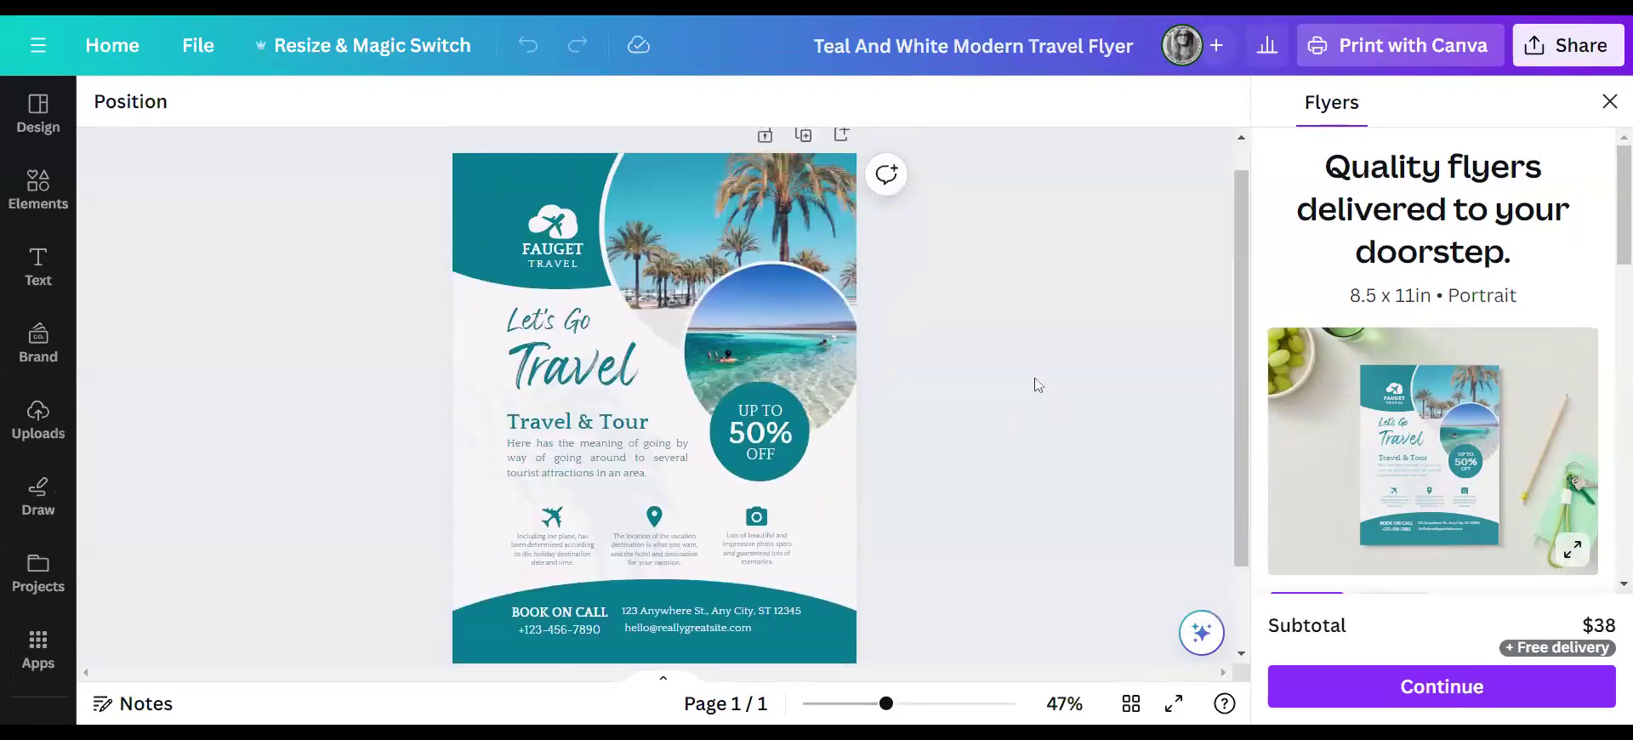
{"action": "double_click", "coordinate": [546, 459]}
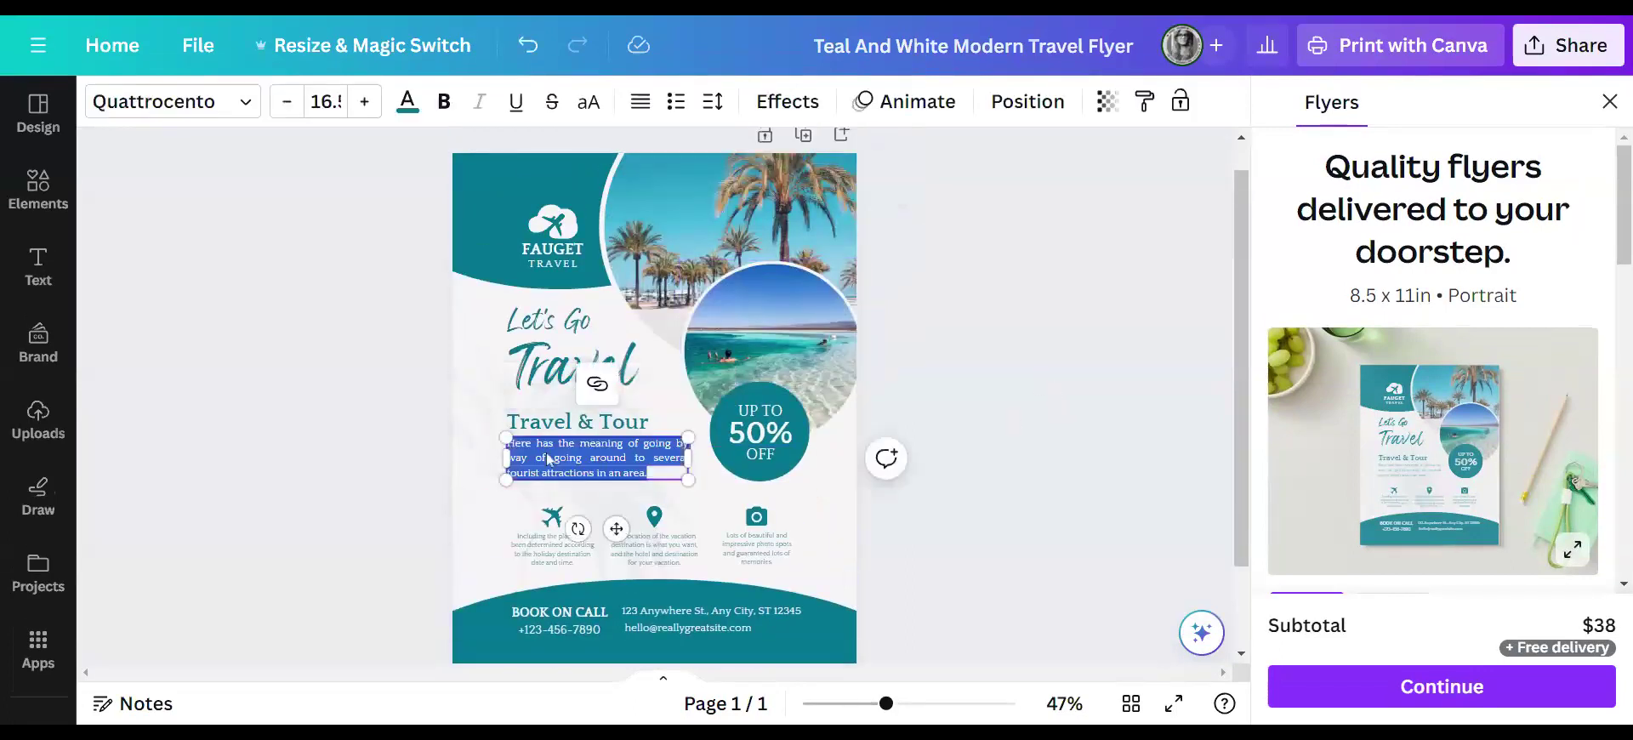
{"action": "key", "text": "ctrl+v"}
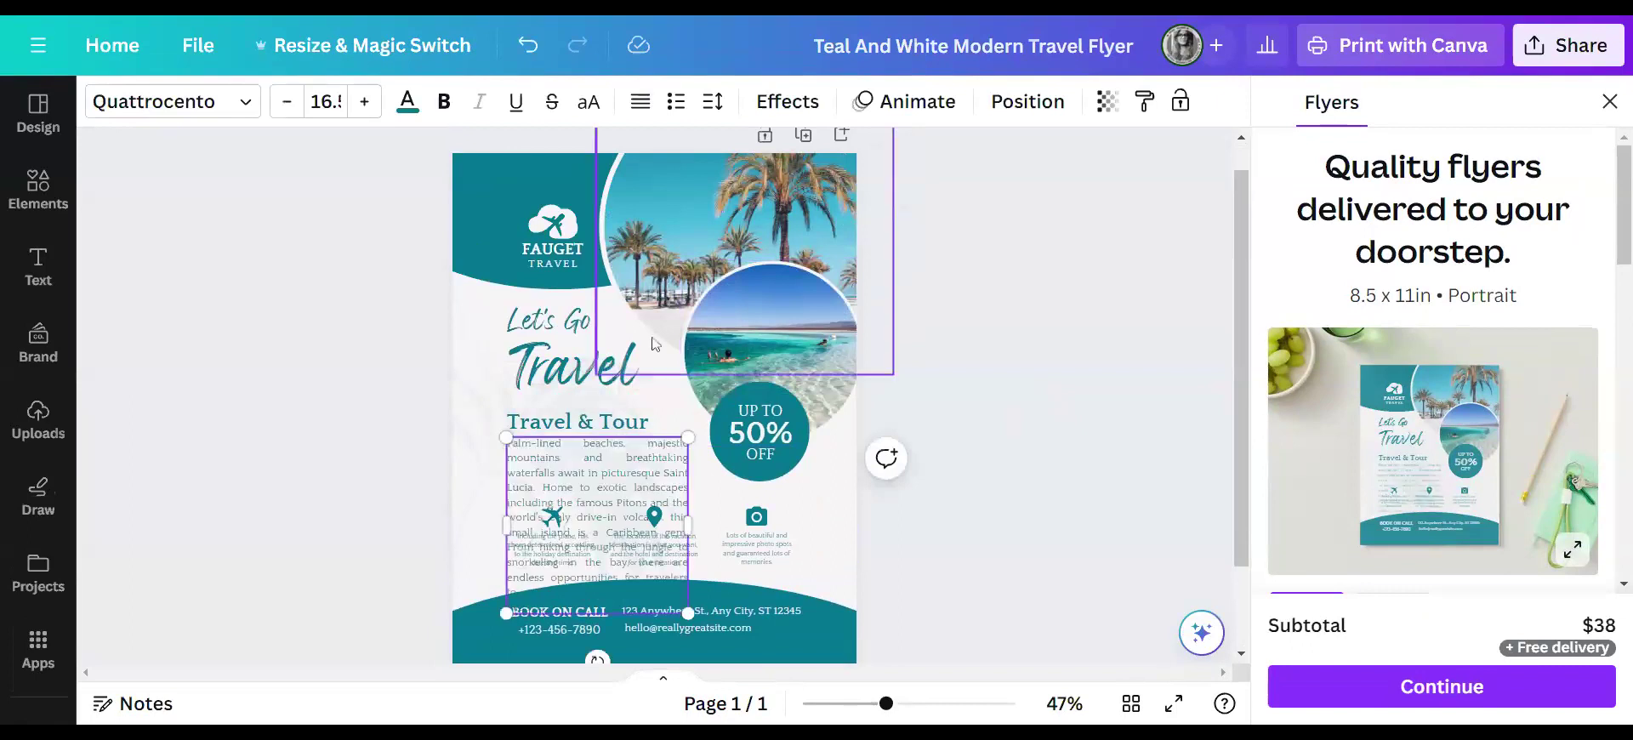
{"action": "left_click", "coordinate": [601, 425]}
{"action": "key", "text": "Delete"}
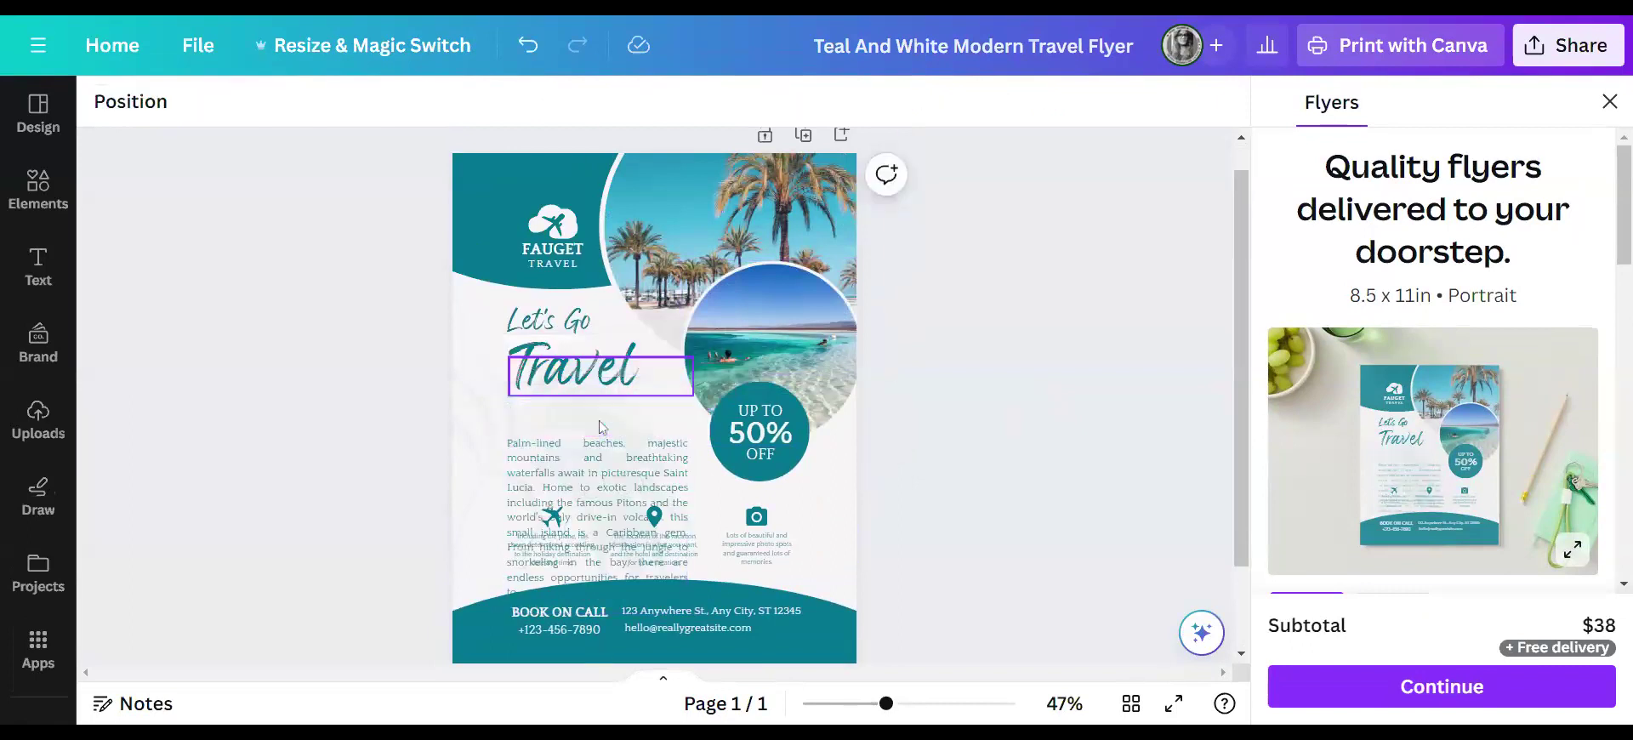
- Move, widen and scale the paragraph to sit beneath Travel, then make it bold
{"action": "left_click_drag", "start_coordinate": [604, 501], "coordinate": [590, 419]}
{"action": "left_click_drag", "start_coordinate": [675, 443], "coordinate": [723, 443]}
{"action": "left_click_drag", "start_coordinate": [612, 423], "coordinate": [609, 452]}
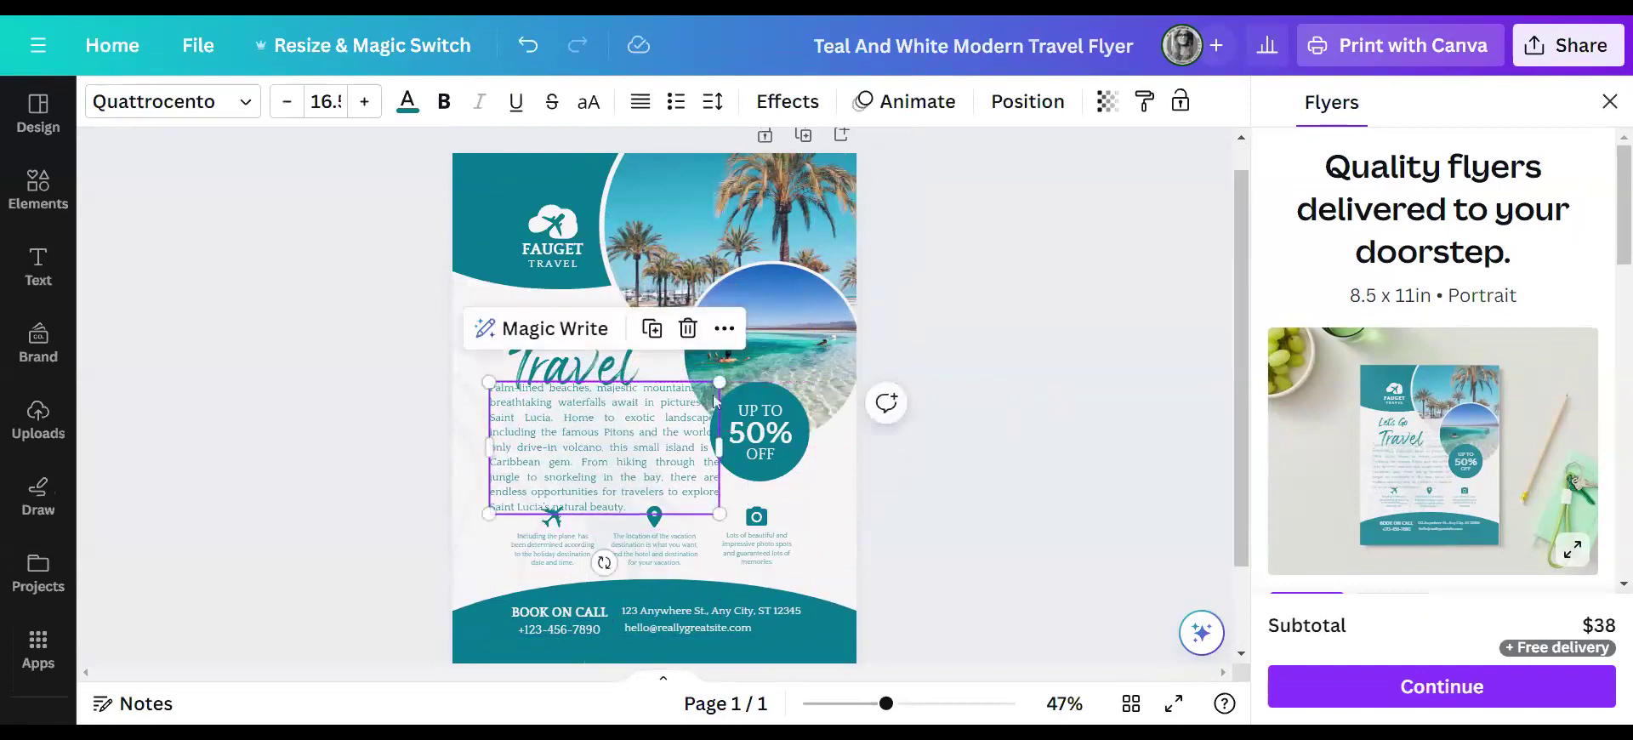
{"action": "left_click_drag", "start_coordinate": [720, 382], "coordinate": [694, 400]}
{"action": "left_click_drag", "start_coordinate": [600, 437], "coordinate": [598, 443]}
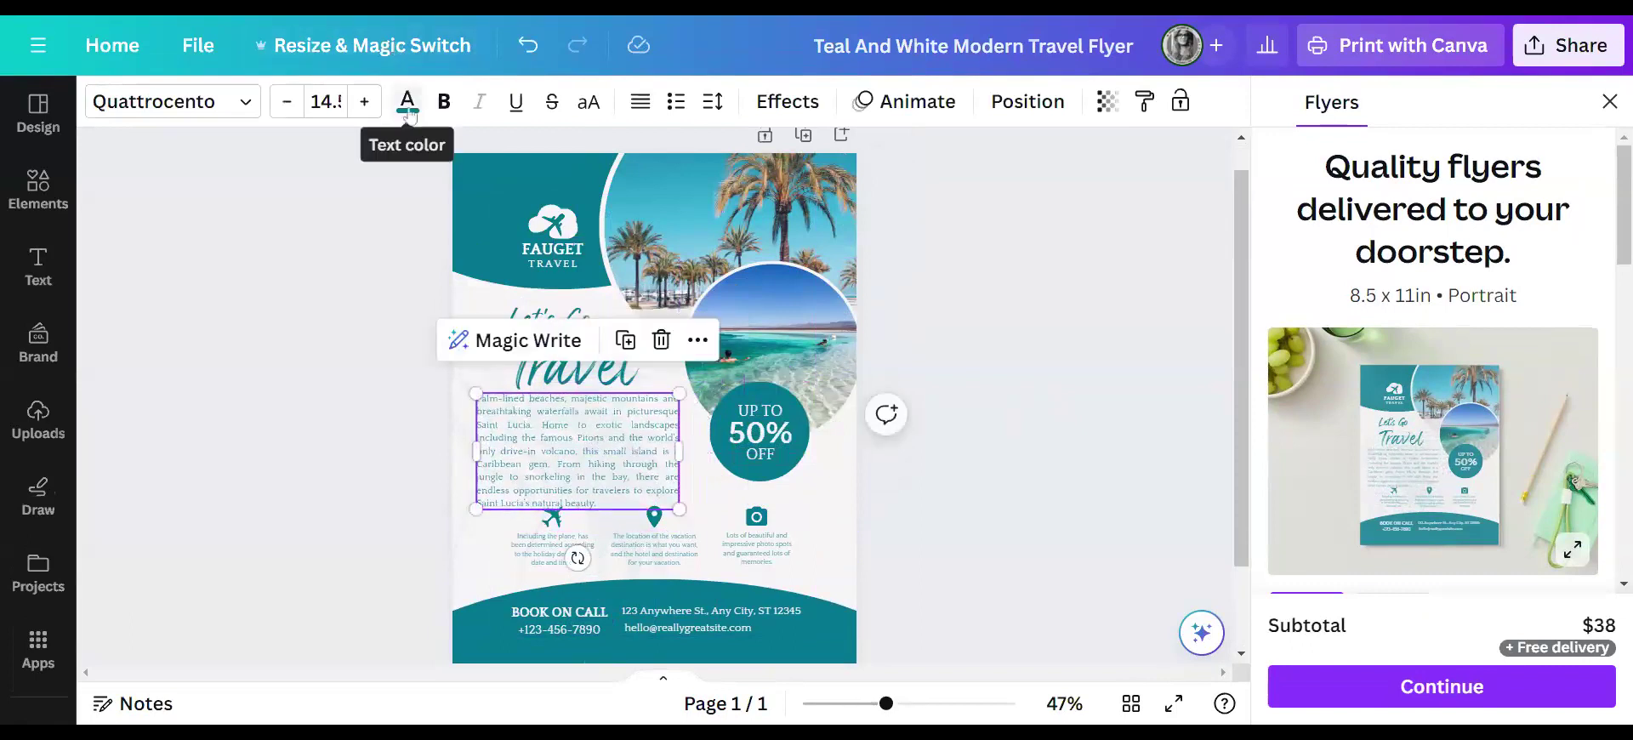
{"action": "left_click", "coordinate": [446, 101]}
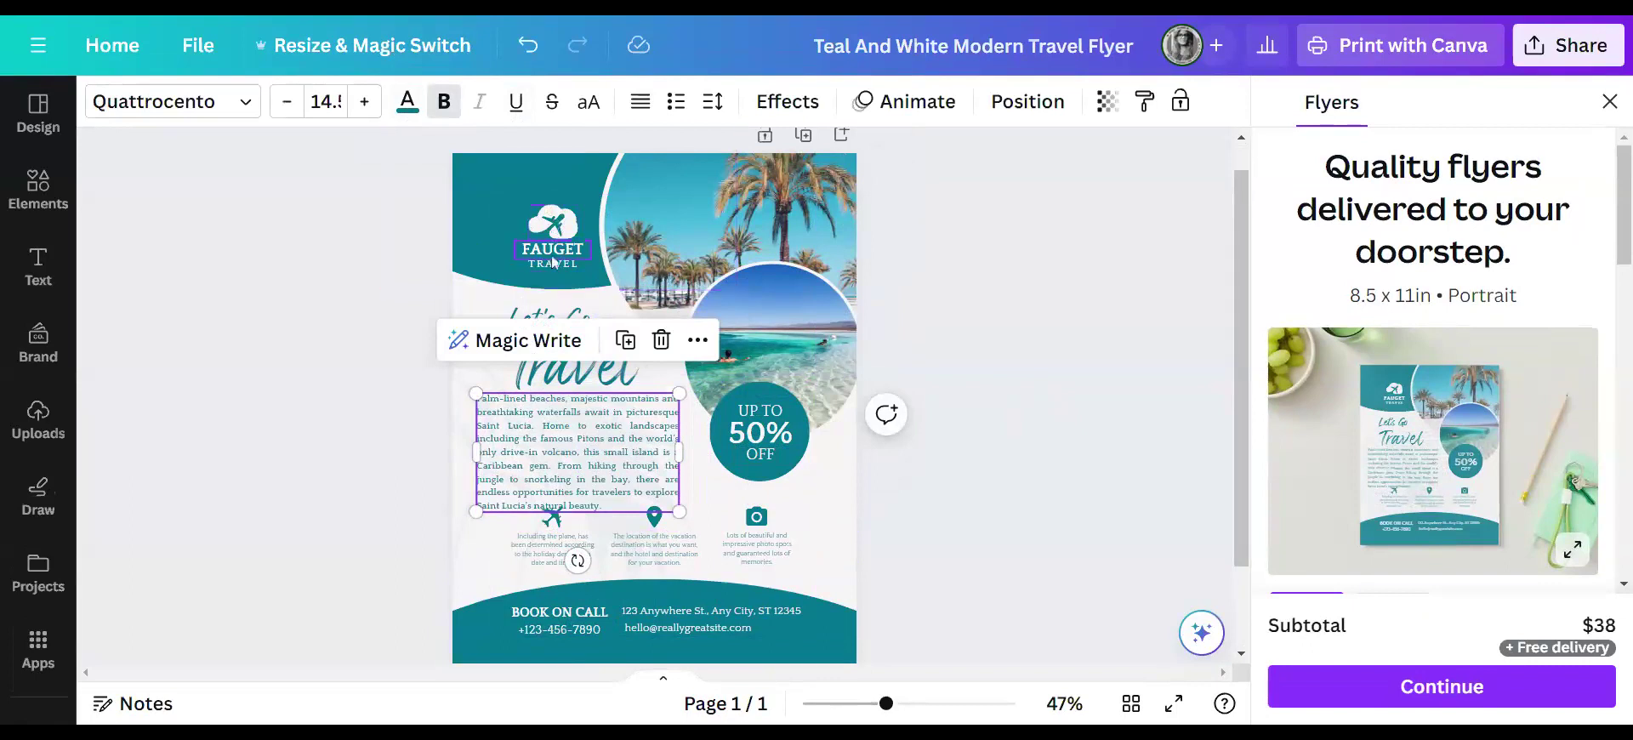
{"action": "left_click", "coordinate": [1004, 271]}
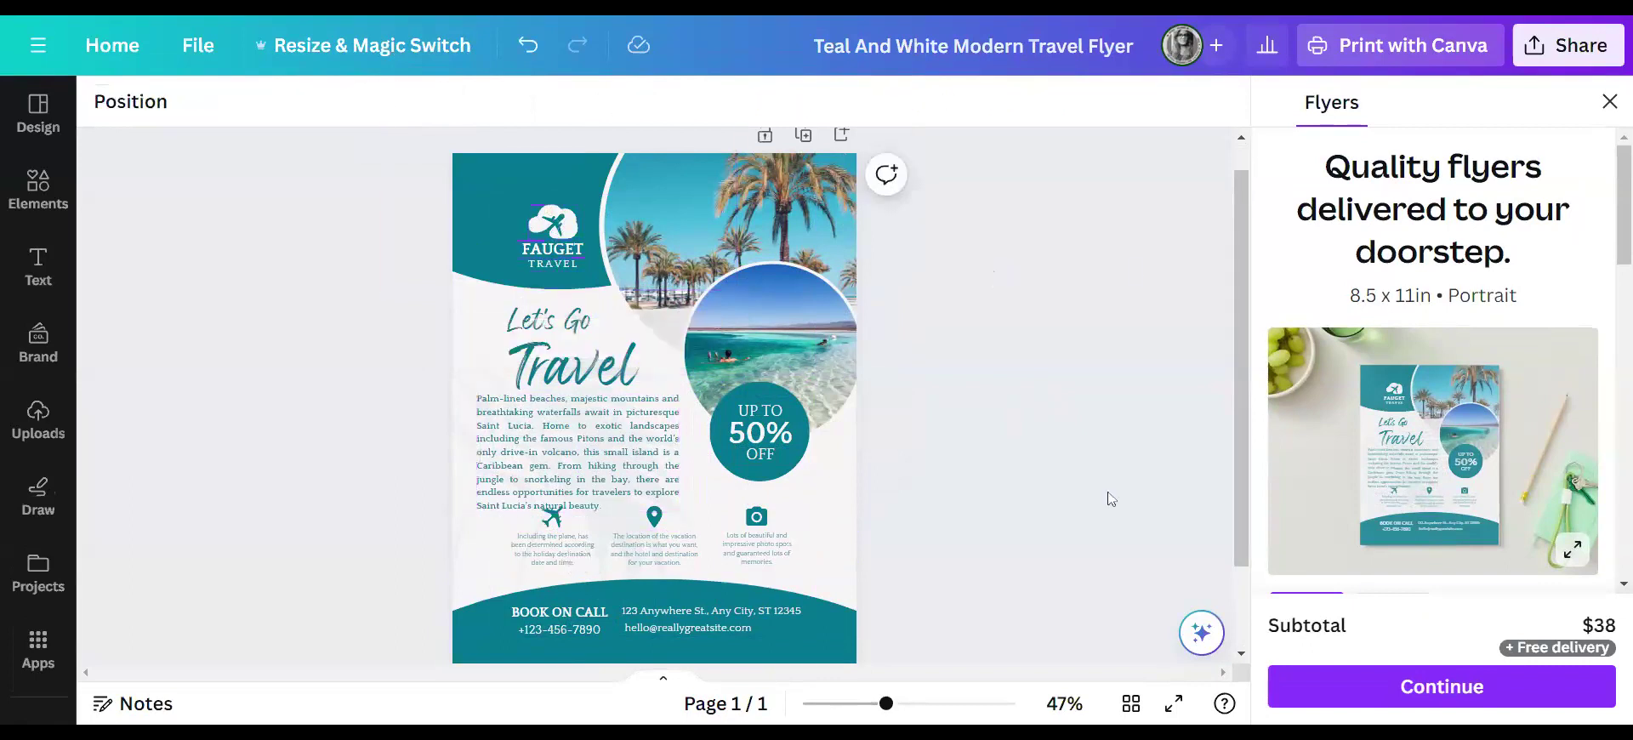
{"action": "left_click", "coordinate": [194, 51]}
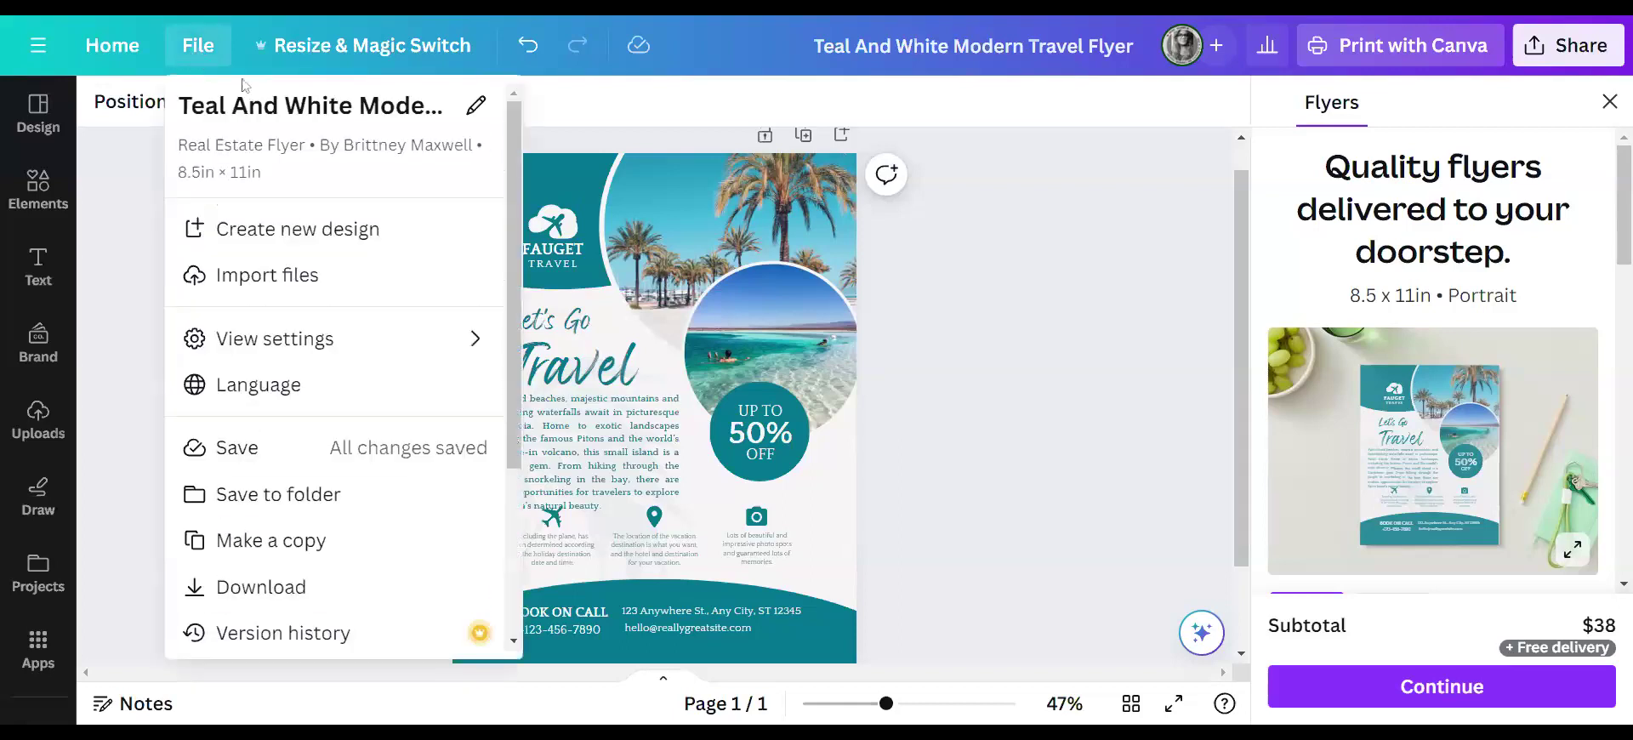
- Close the flyer printing offer and look through the design's sharing and file options
{"action": "left_click", "coordinate": [295, 543]}
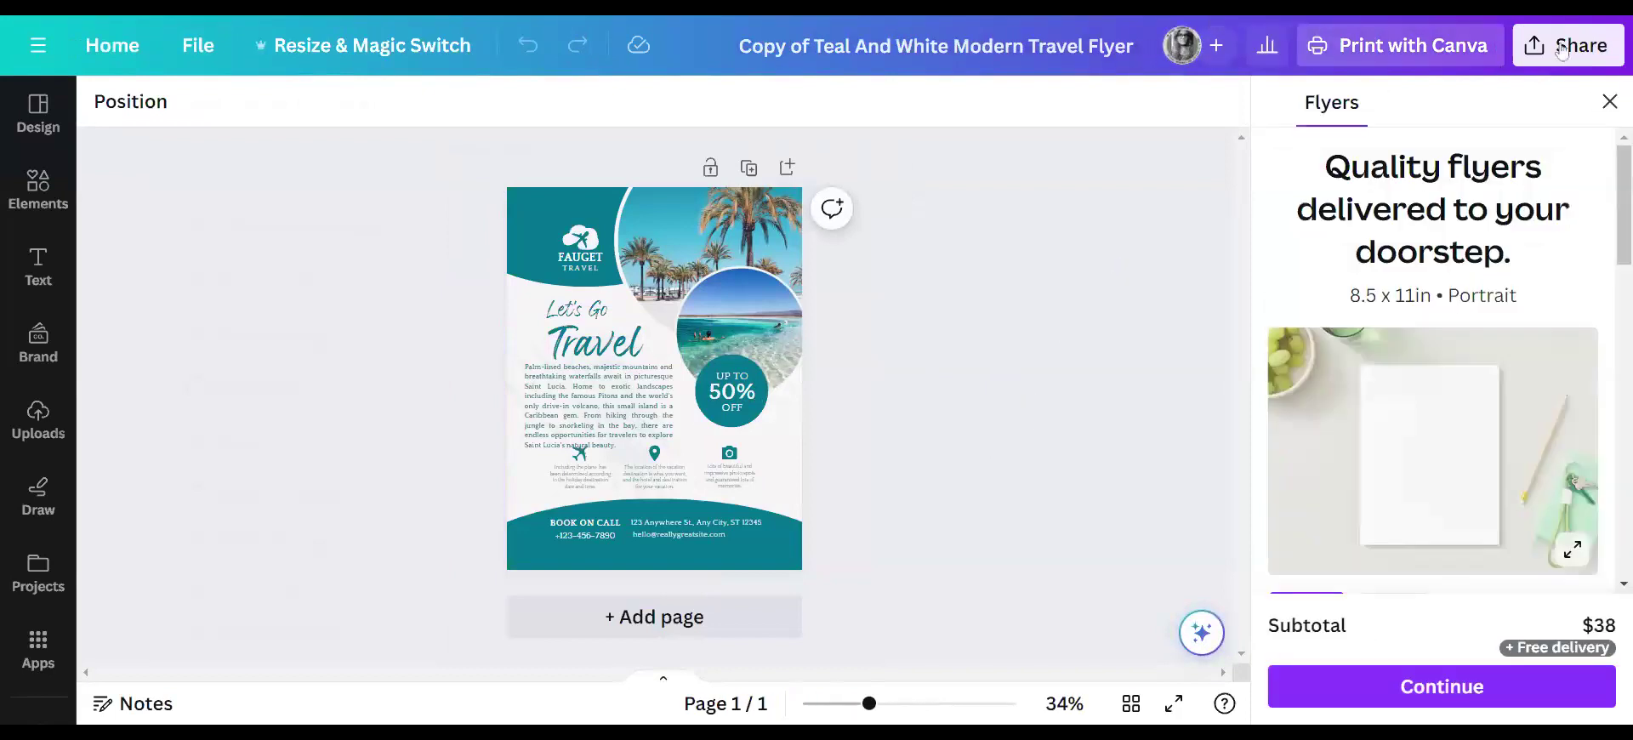
{"action": "left_click", "coordinate": [1609, 101]}
{"action": "left_click", "coordinate": [1555, 52]}
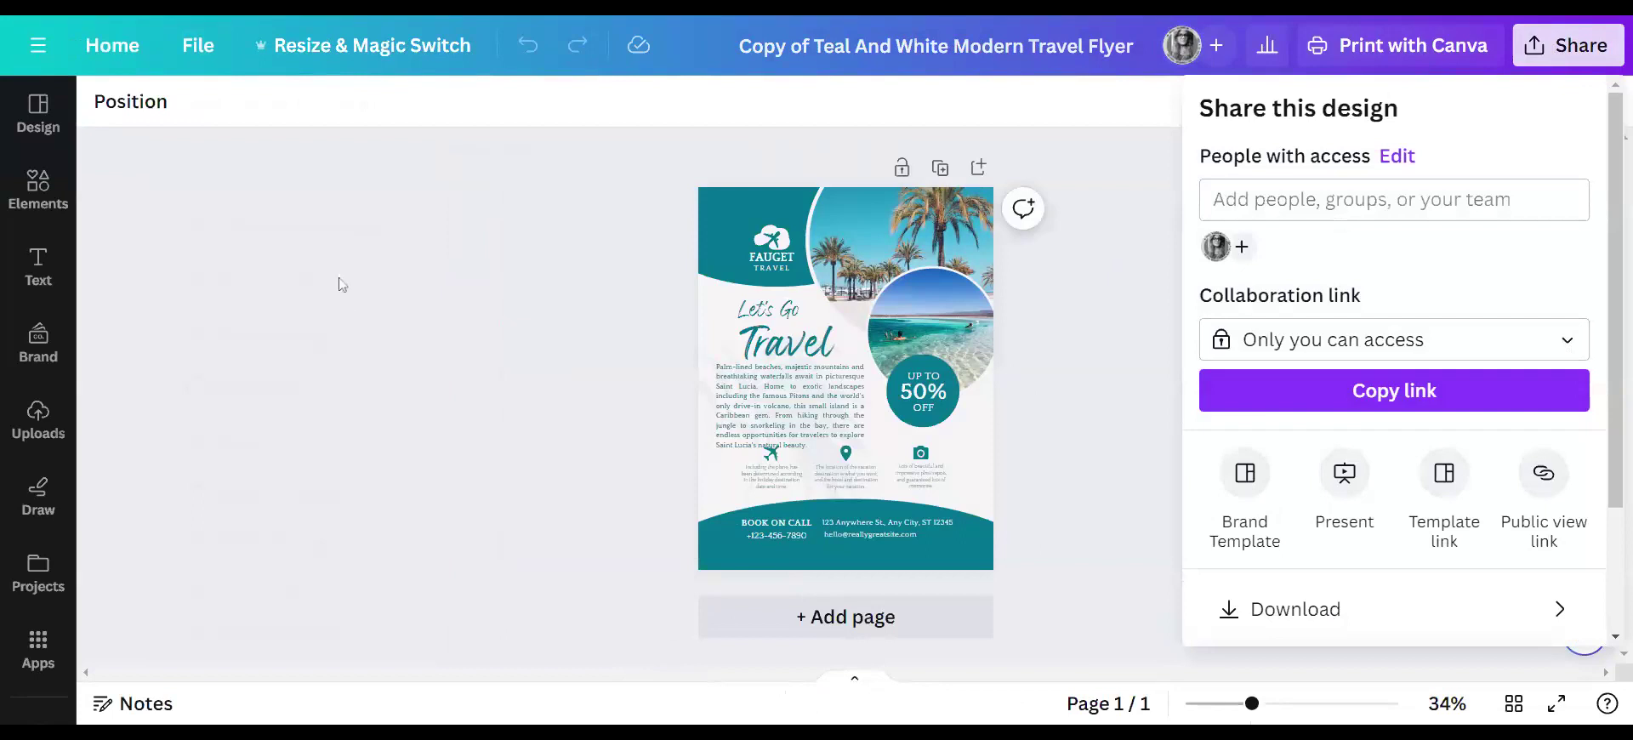
{"action": "left_click", "coordinate": [194, 47]}
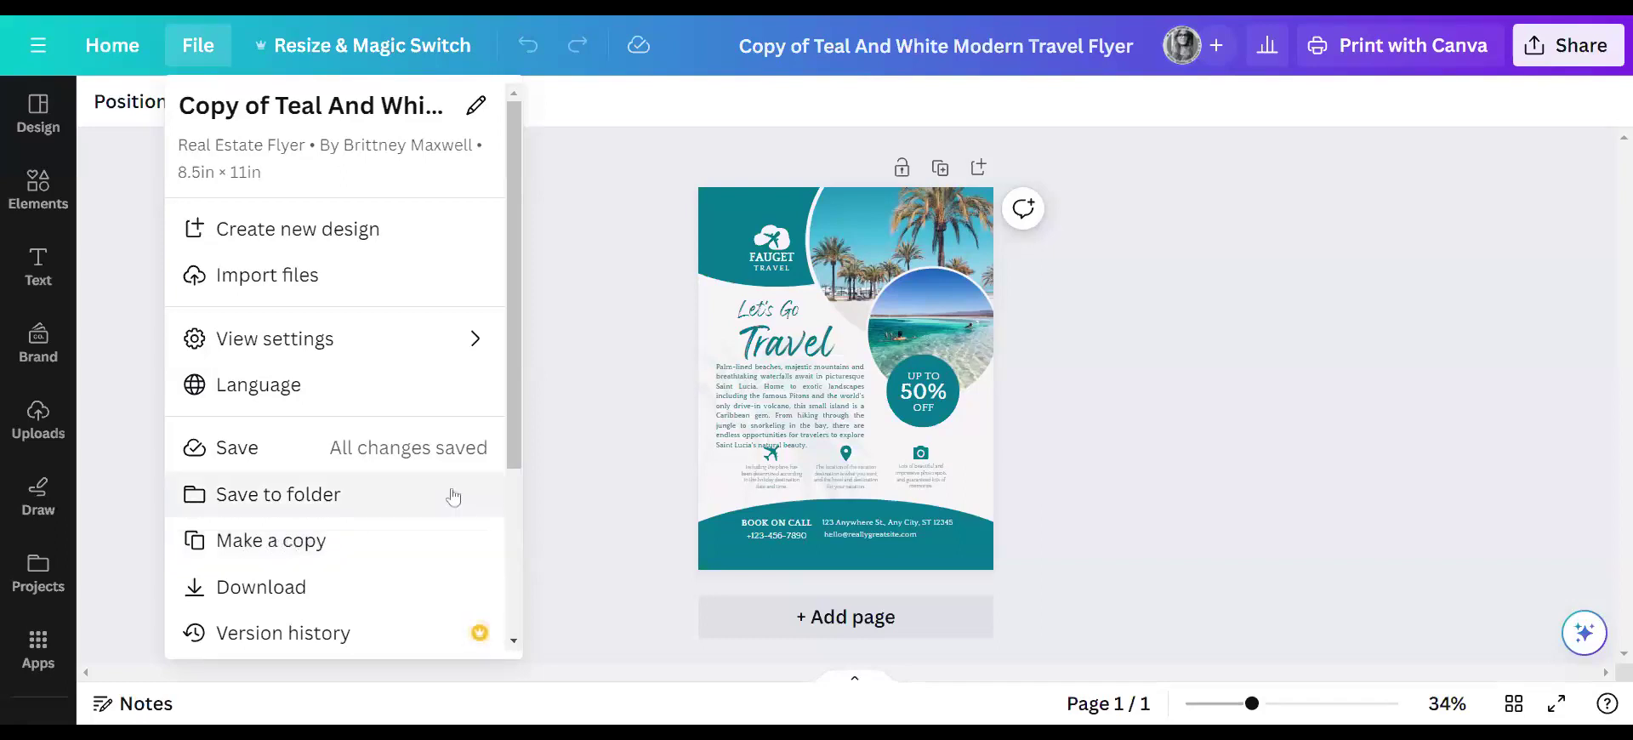
{"action": "left_click", "coordinate": [573, 375]}
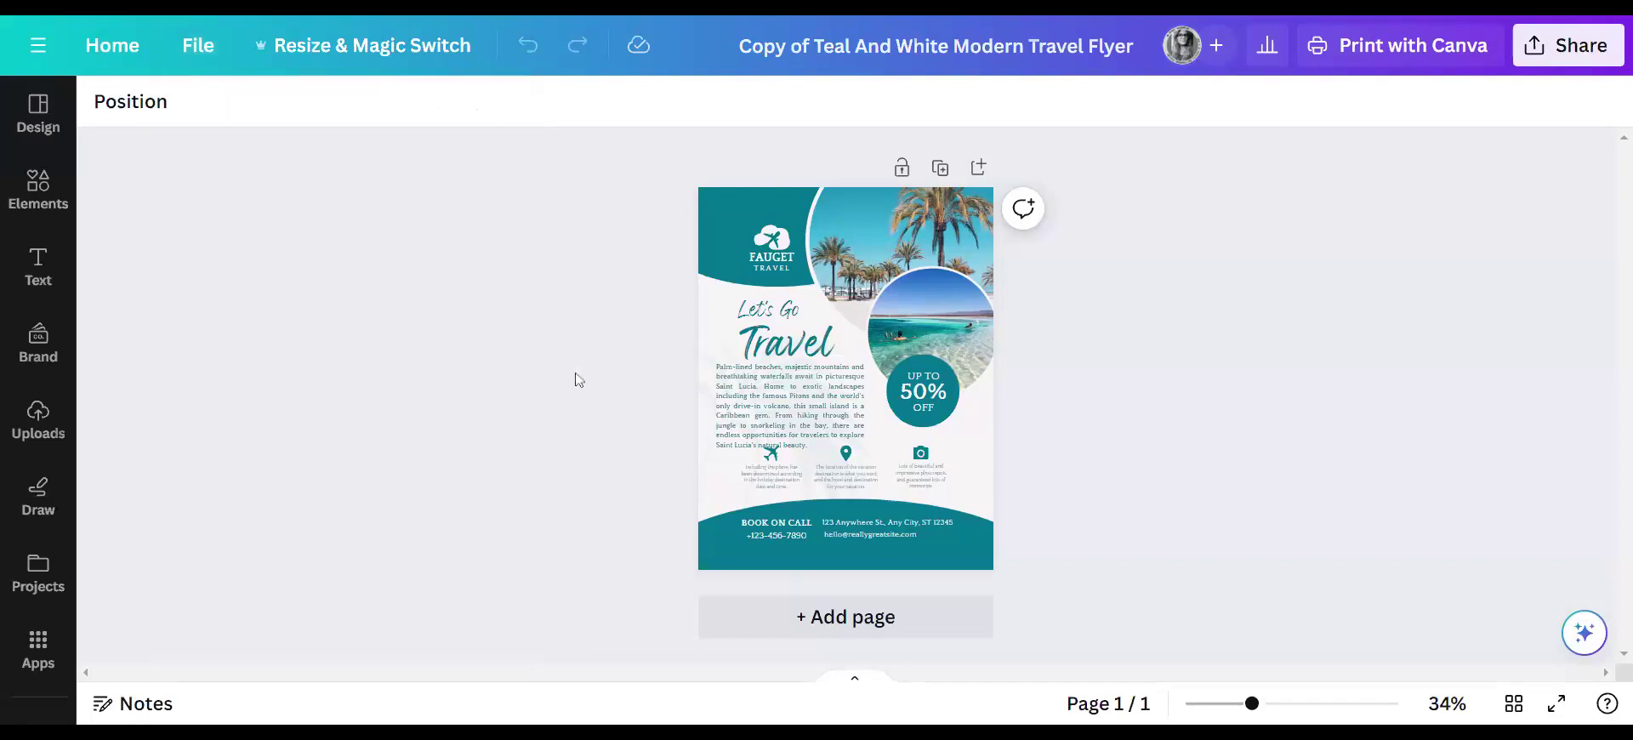
- Set the collaboration link to 'Anyone with the link' and copy the share link
{"action": "left_click", "coordinate": [1568, 45]}
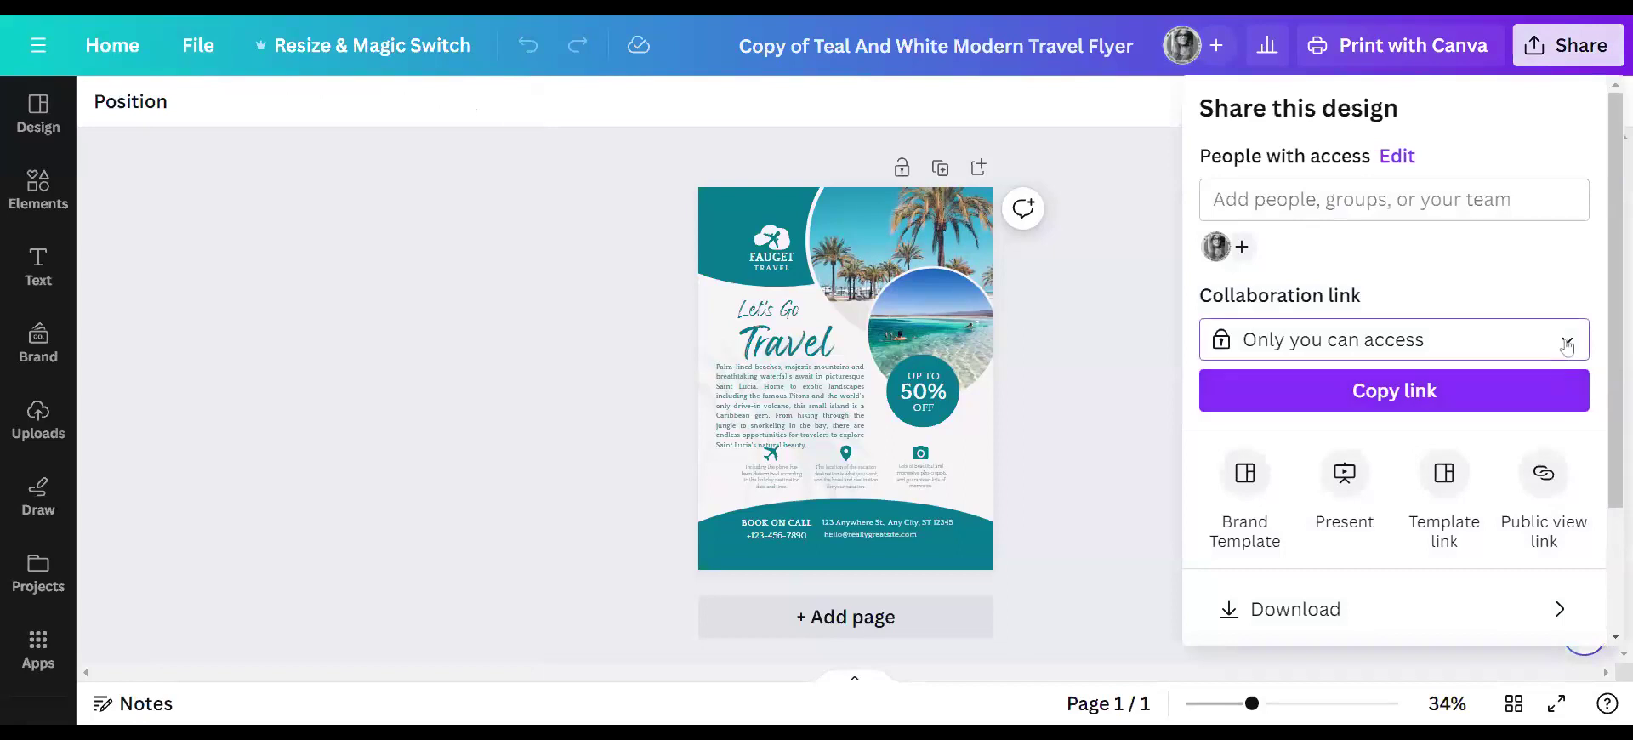
{"action": "left_click", "coordinate": [1480, 341]}
{"action": "left_click", "coordinate": [1412, 647]}
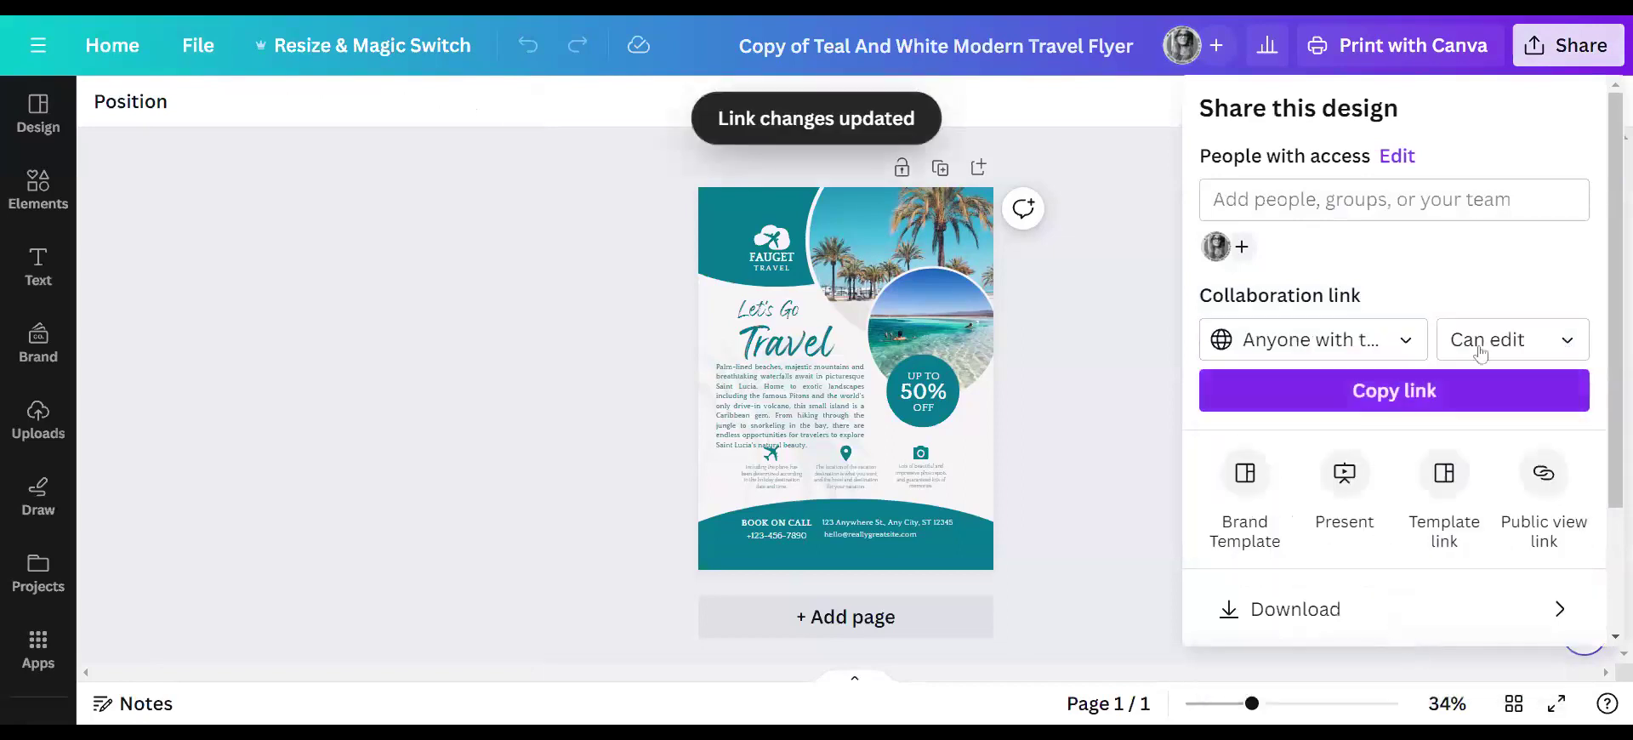
{"action": "left_click", "coordinate": [1380, 398]}
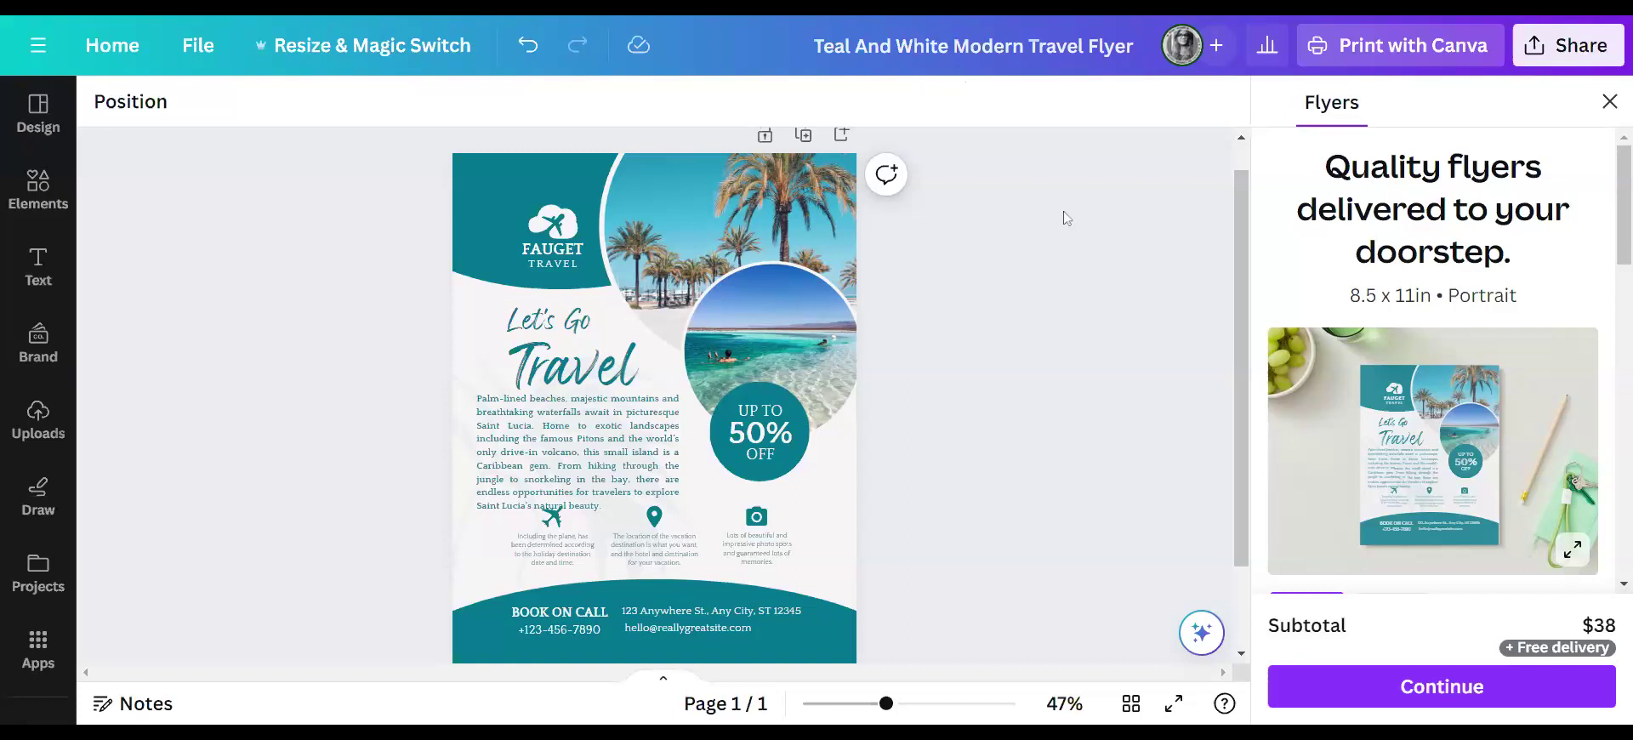
- Move the Let's Go title, Travel heading and St. Lucia paragraph higher on the flyer
{"action": "left_click", "coordinate": [1610, 101]}
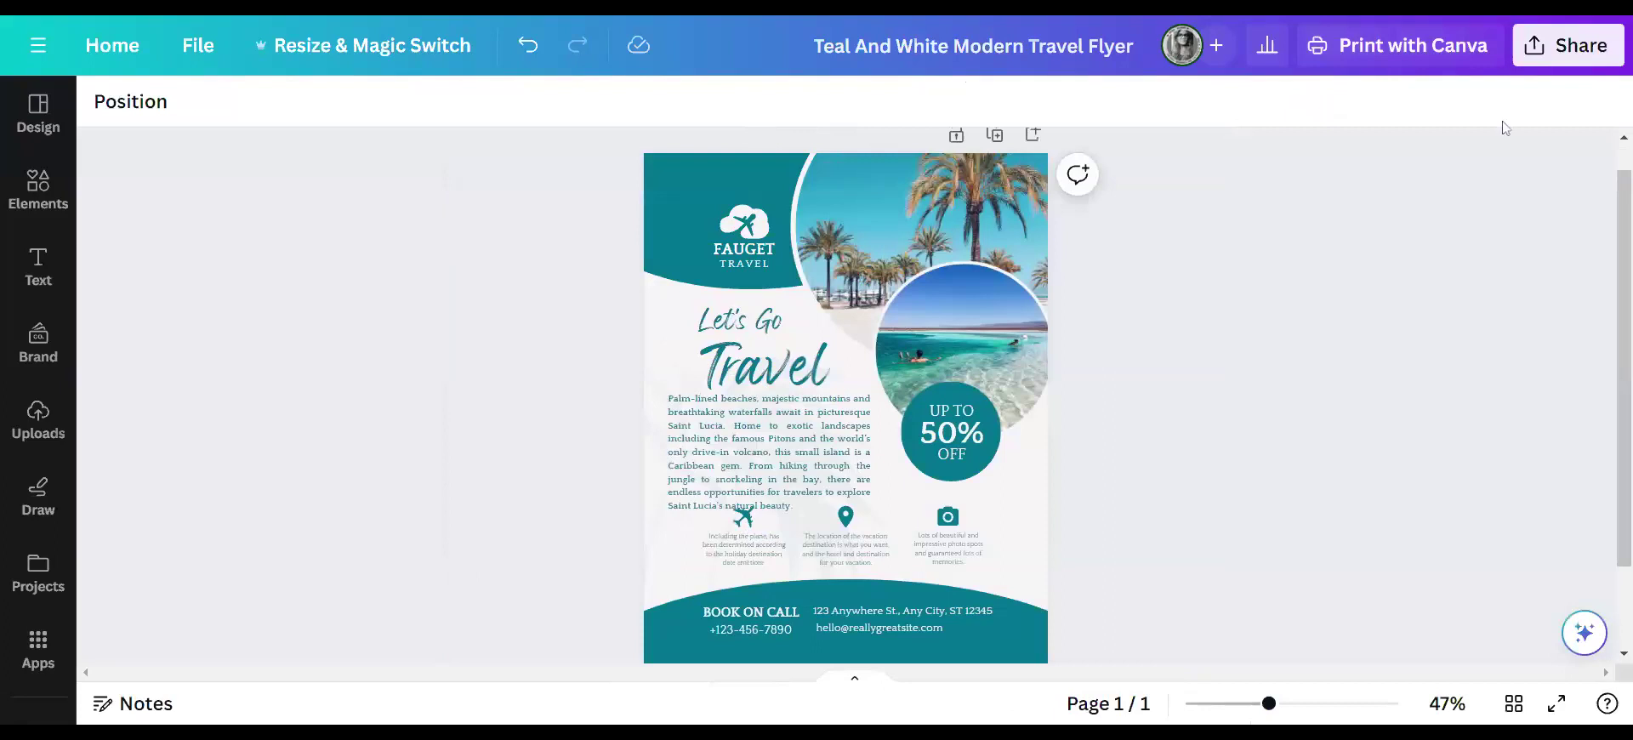
{"action": "left_click", "coordinate": [774, 325]}
{"action": "left_click_drag", "start_coordinate": [774, 325], "coordinate": [772, 301]}
{"action": "left_click_drag", "start_coordinate": [775, 358], "coordinate": [764, 333]}
{"action": "left_click_drag", "start_coordinate": [778, 481], "coordinate": [779, 442]}
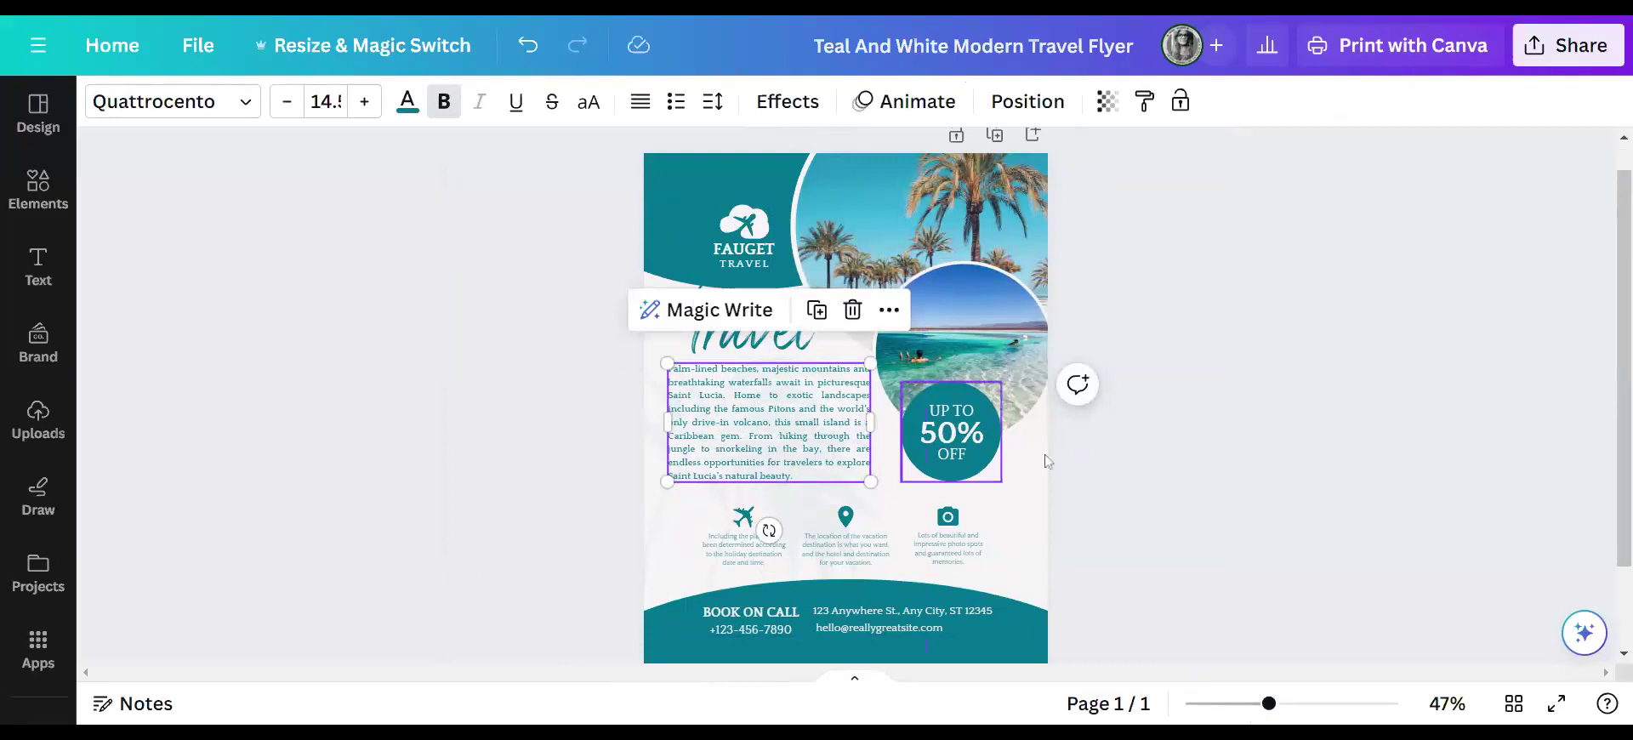
- Enlarge the St. Lucia paragraph text to size 15.5
{"action": "left_click", "coordinate": [1213, 446]}
{"action": "left_click", "coordinate": [825, 455]}
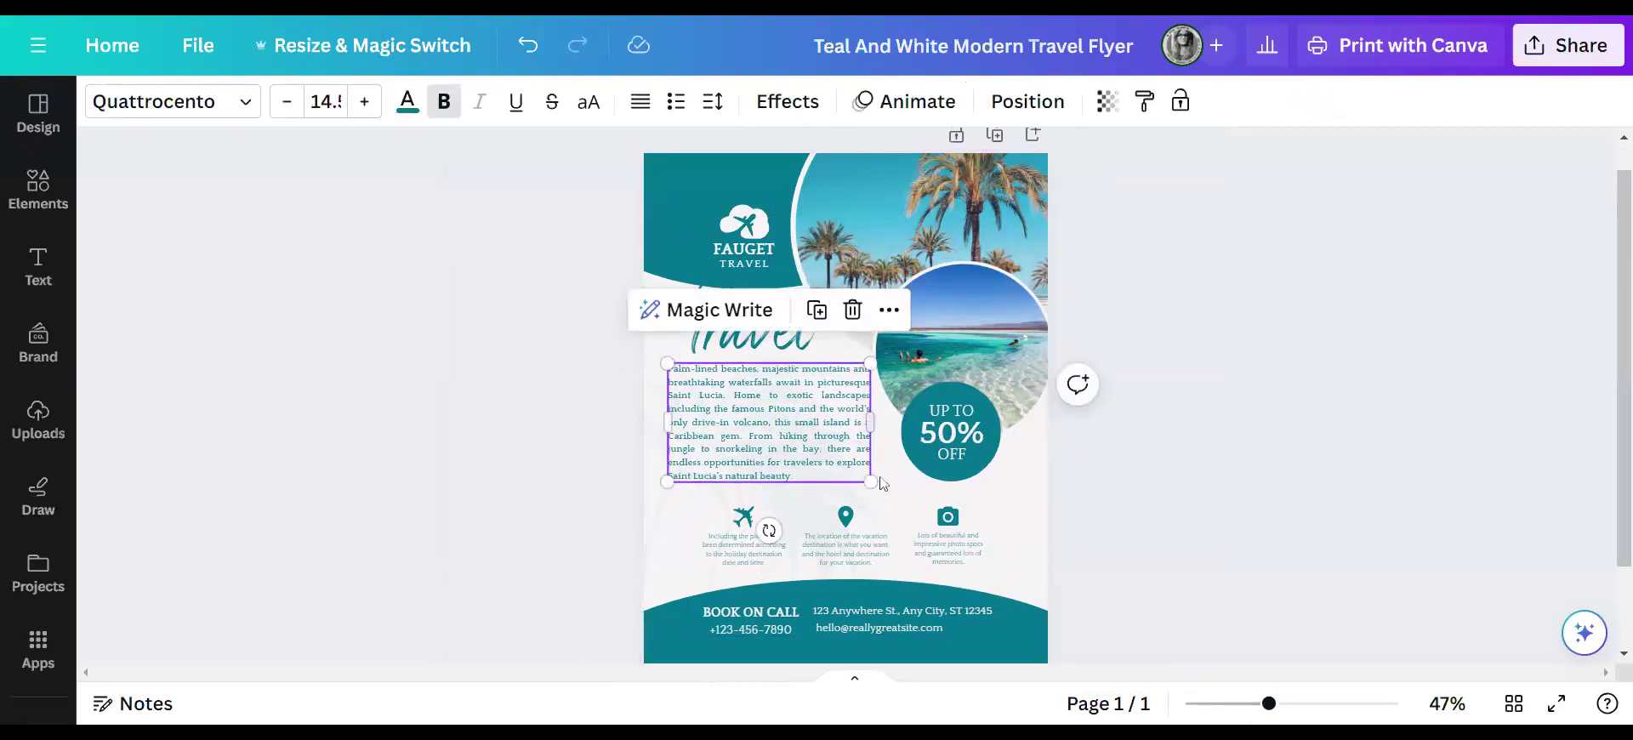
{"action": "left_click_drag", "start_coordinate": [870, 482], "coordinate": [869, 481]}
{"action": "left_click", "coordinate": [361, 102]}
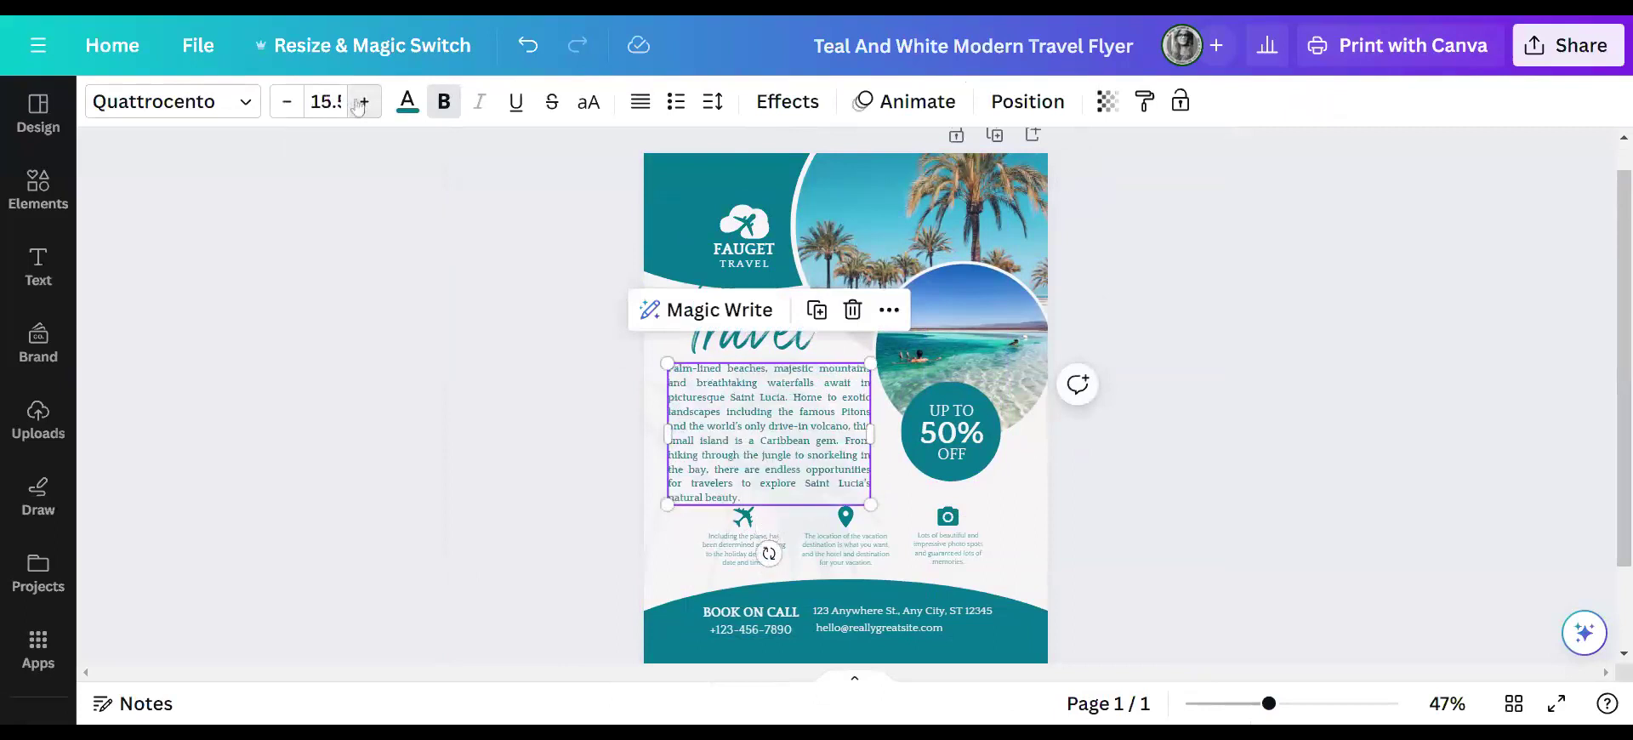
{"action": "left_click", "coordinate": [544, 382]}
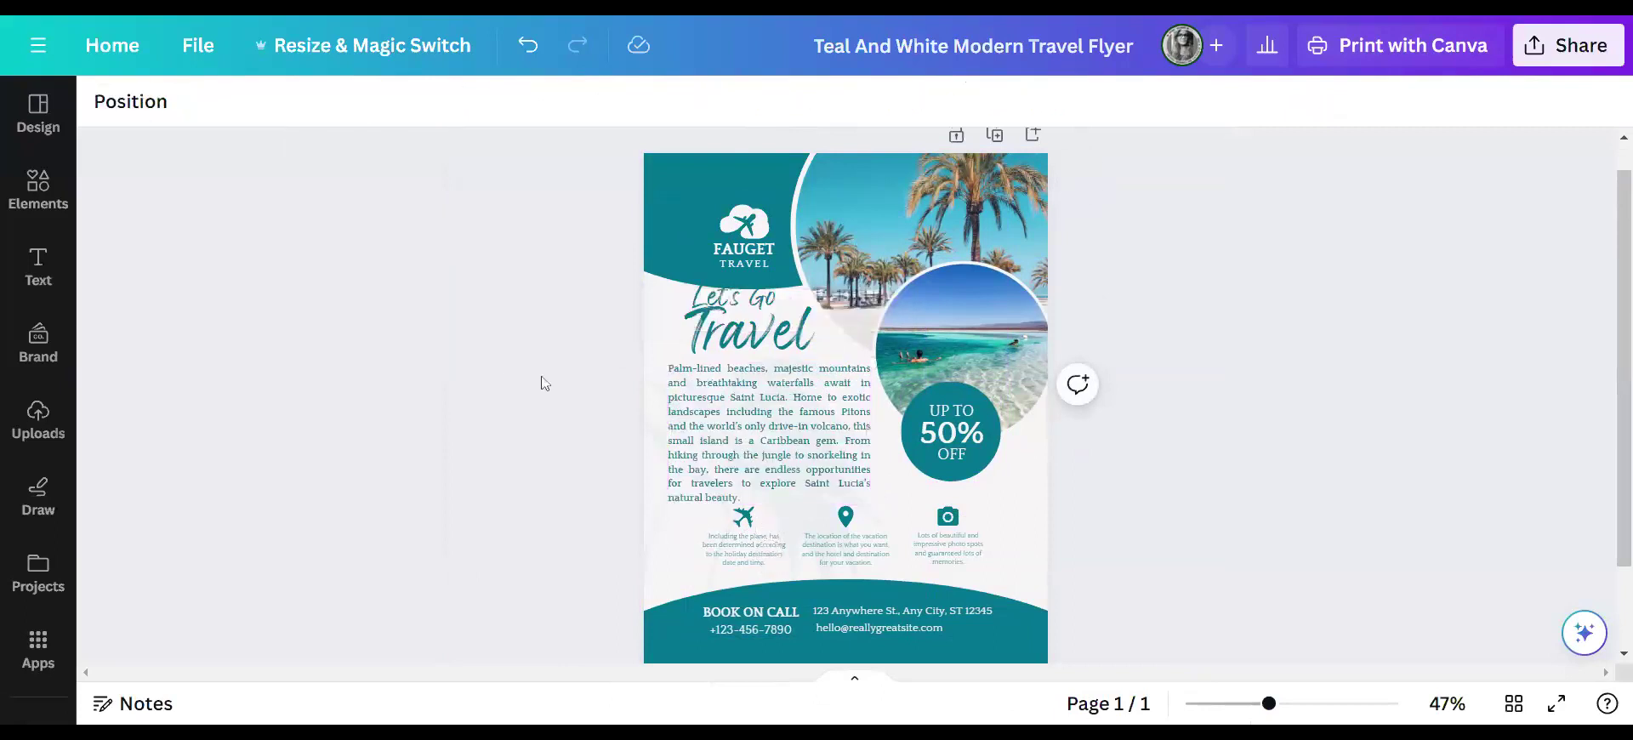
- Replace the plane-icon caption with 'Round- Trip Flight from New Orleans to St. Lucia'
{"action": "scroll", "coordinate": [824, 512], "scroll_direction": "down", "scroll_amount": 2}
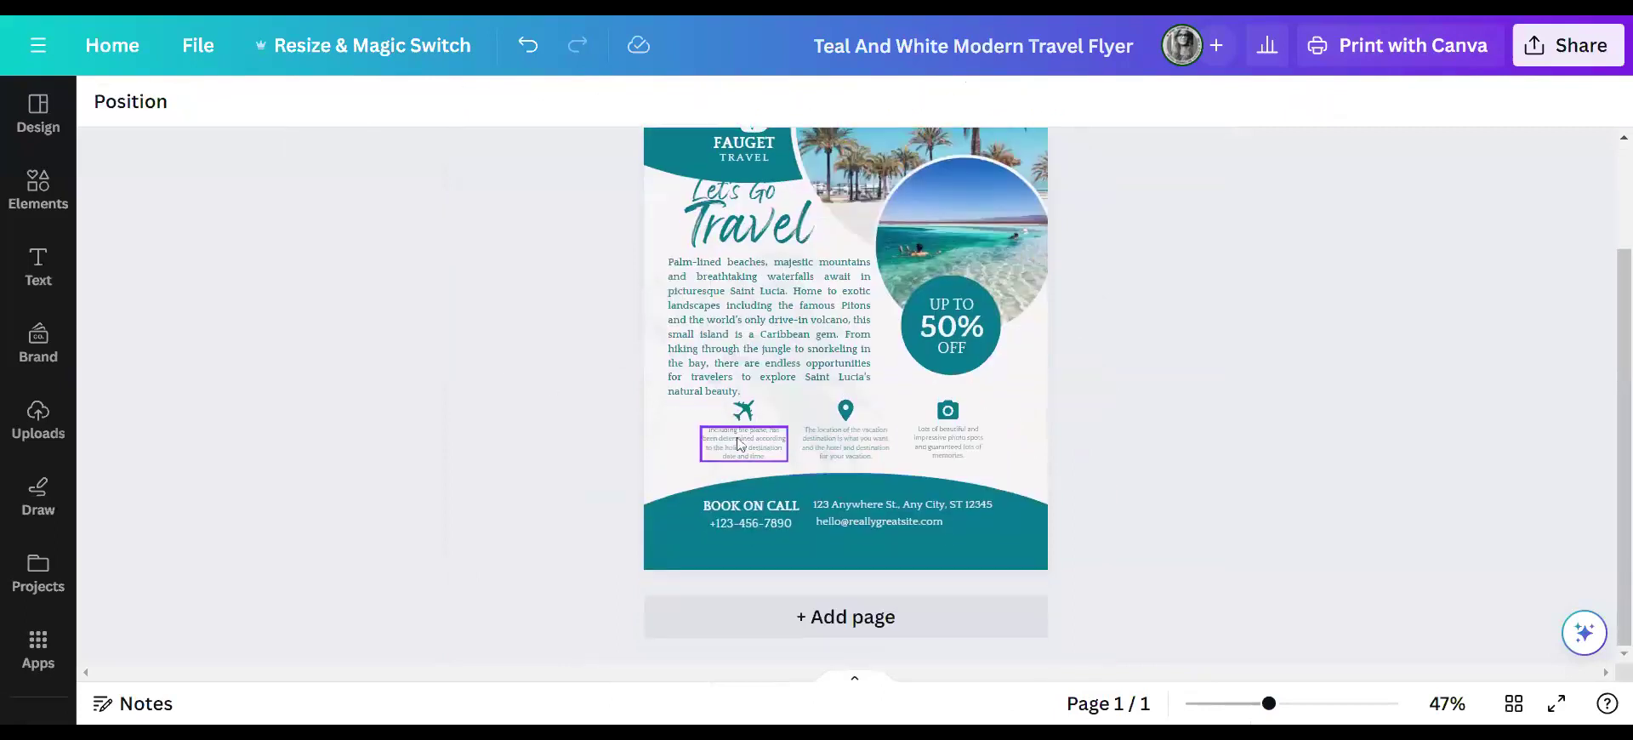
{"action": "left_click", "coordinate": [1304, 704]}
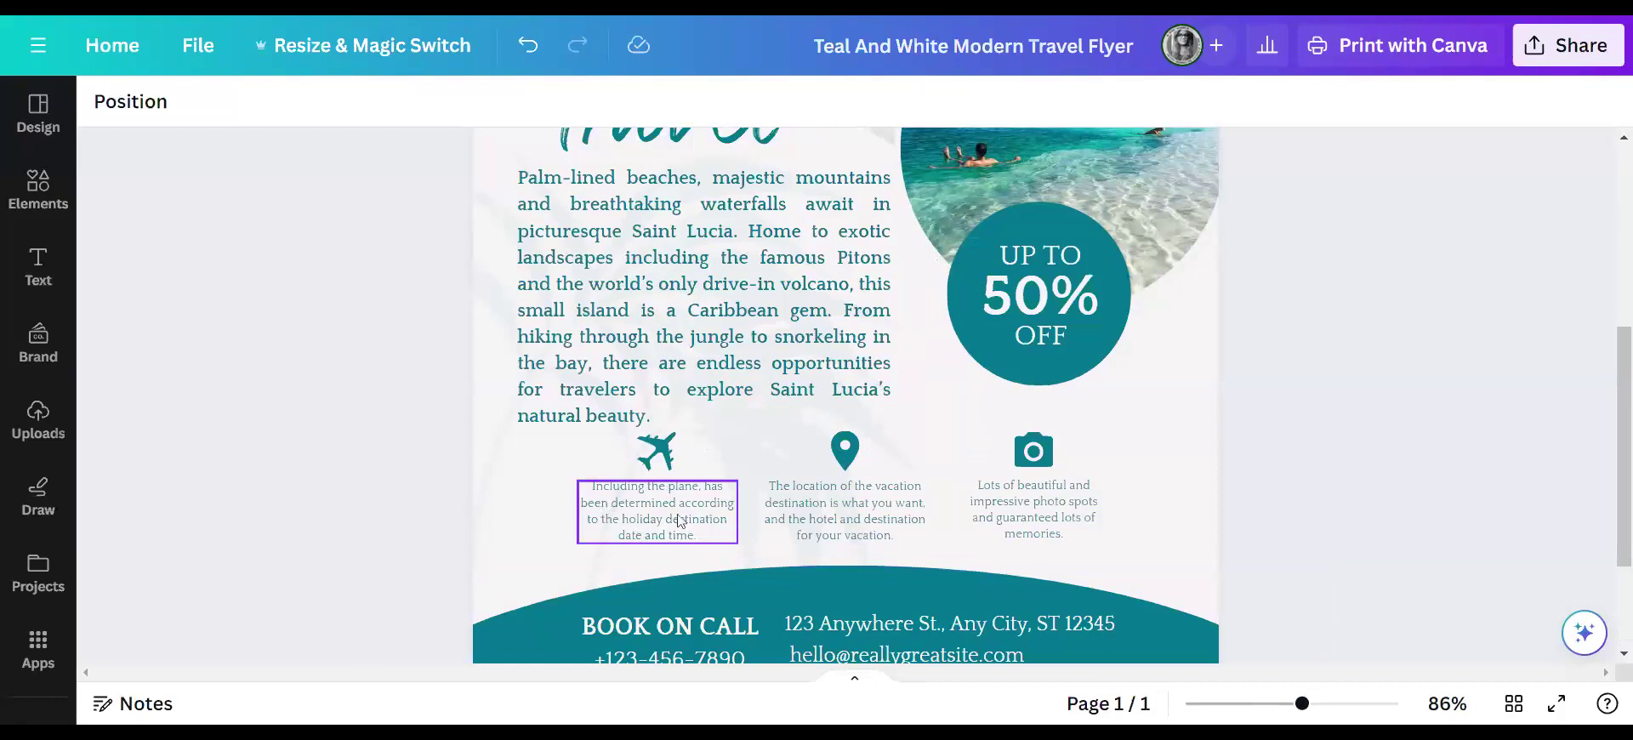
{"action": "left_click", "coordinate": [702, 540]}
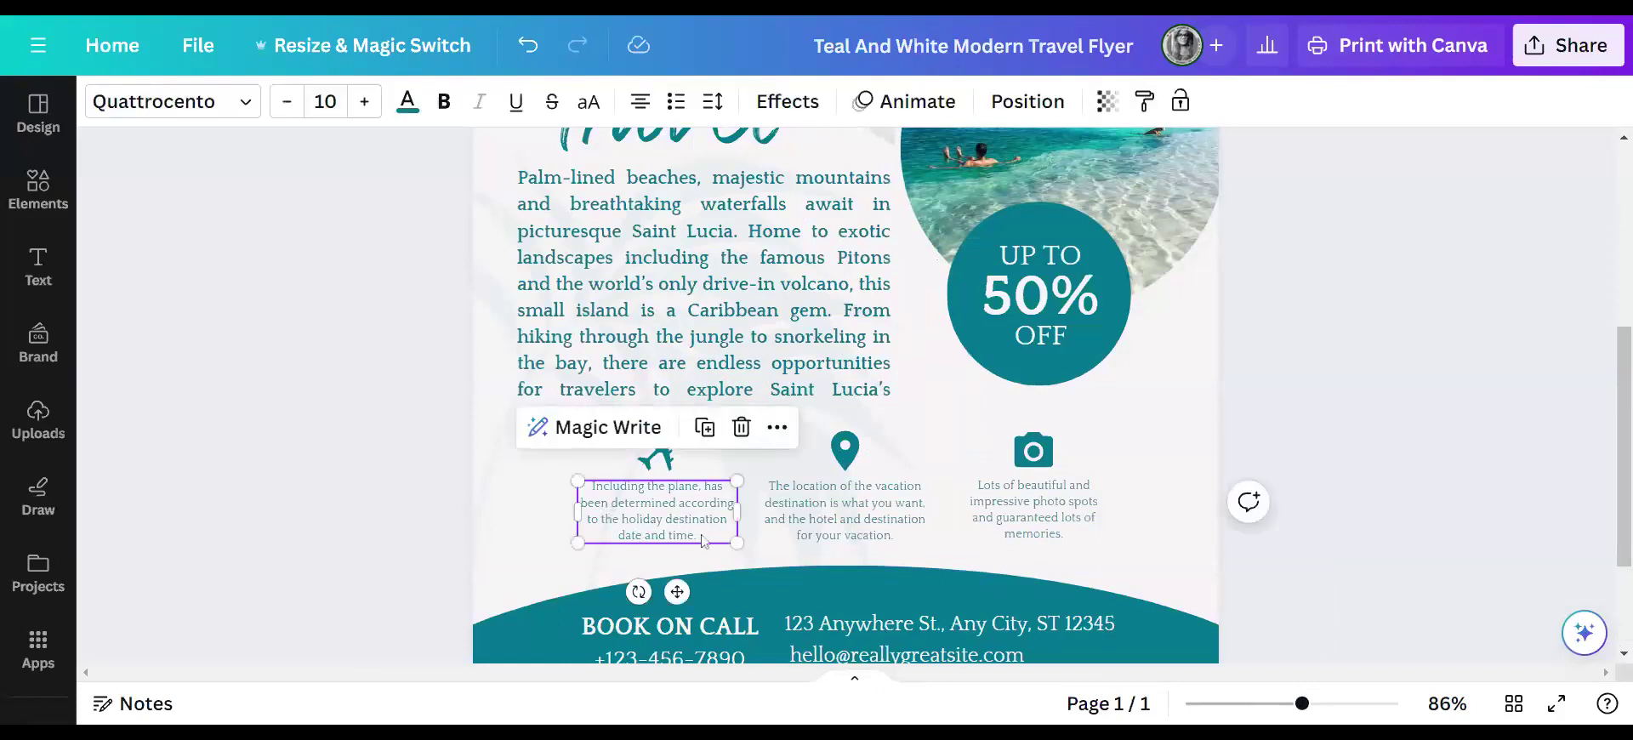
{"action": "left_click", "coordinate": [703, 540]}
{"action": "type", "text": "Rou"}
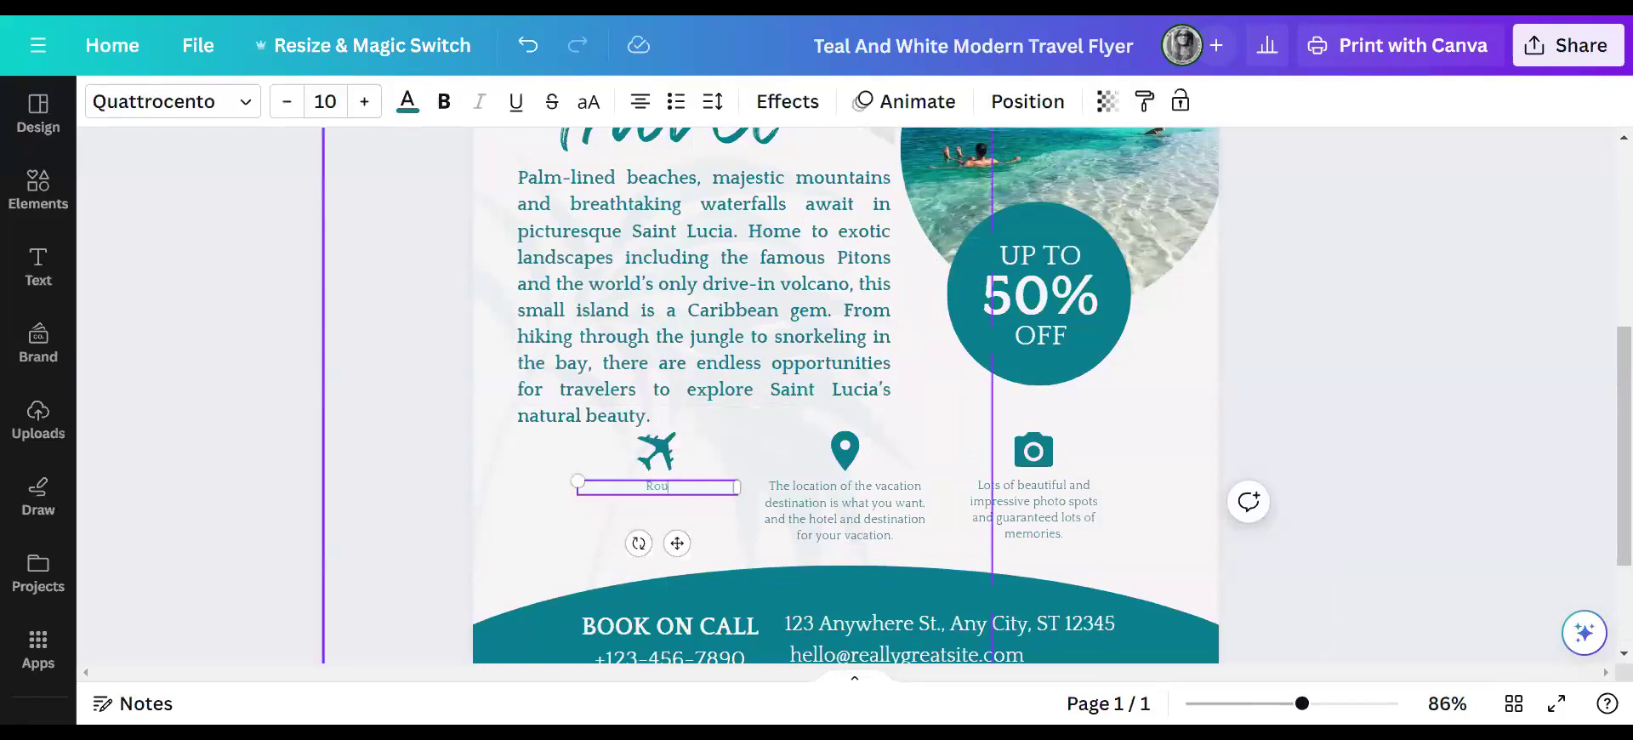
{"action": "type", "text": "nd- Triop"}
{"action": "key", "text": "BackSpace"}
{"action": "key", "text": "BackSpace"}
{"action": "type", "text": "p"}
{"action": "type", "text": "Flight from New Orleans t"}
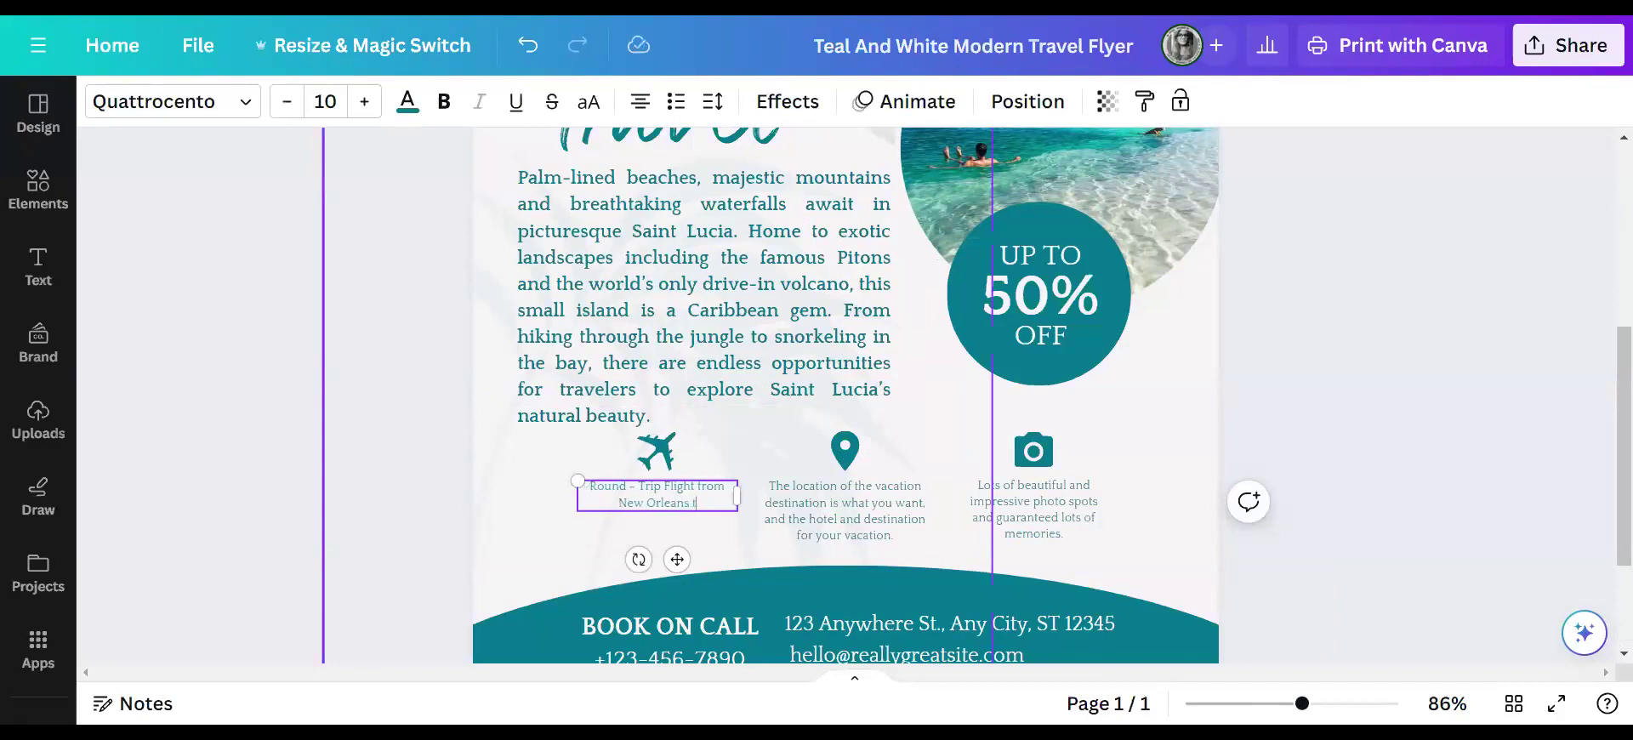
{"action": "type", "text": "o St. Lucia"}
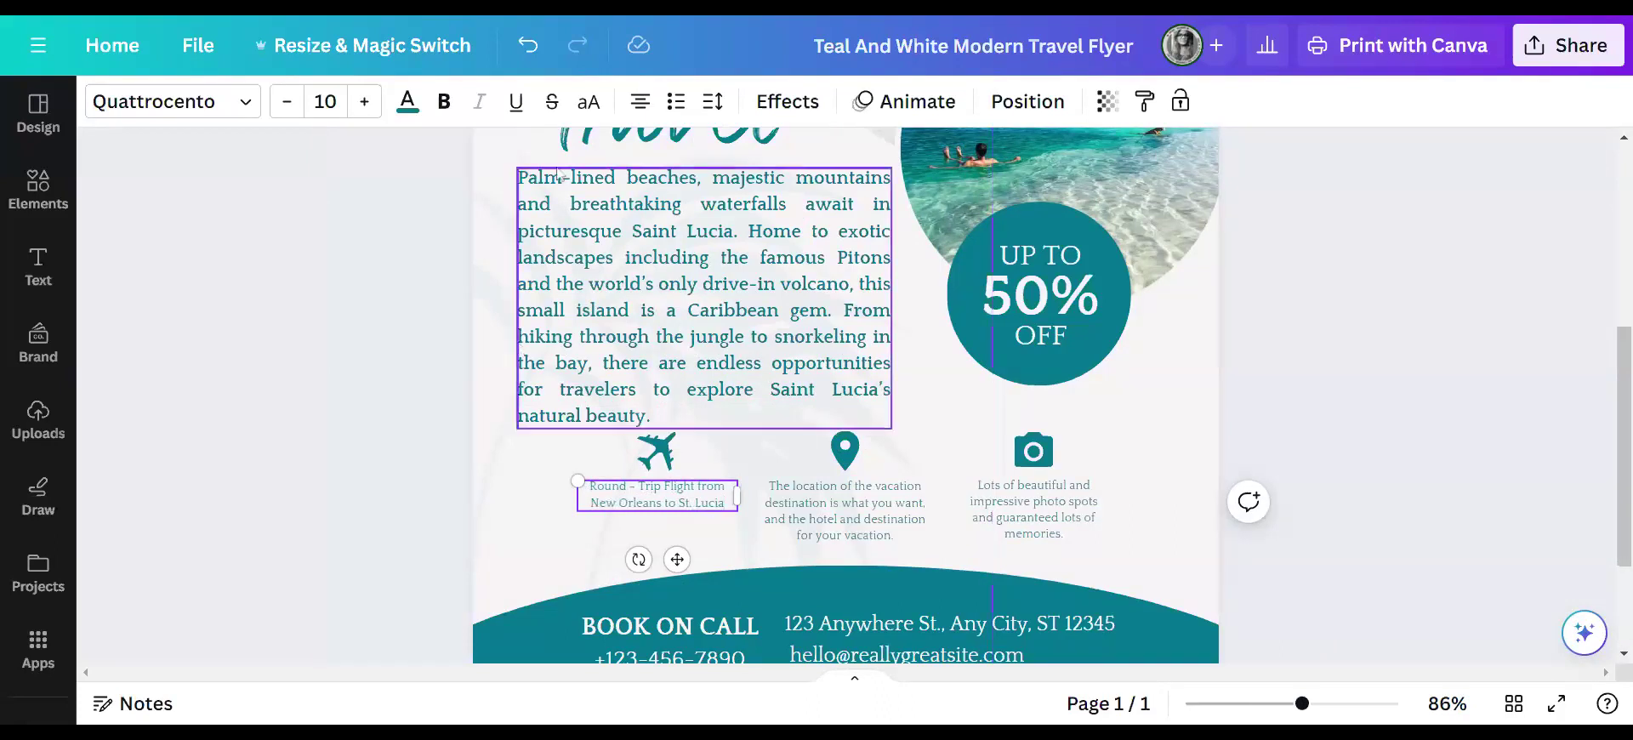
- Make the caption bold and raise its font size to 15
{"action": "left_click", "coordinate": [443, 103]}
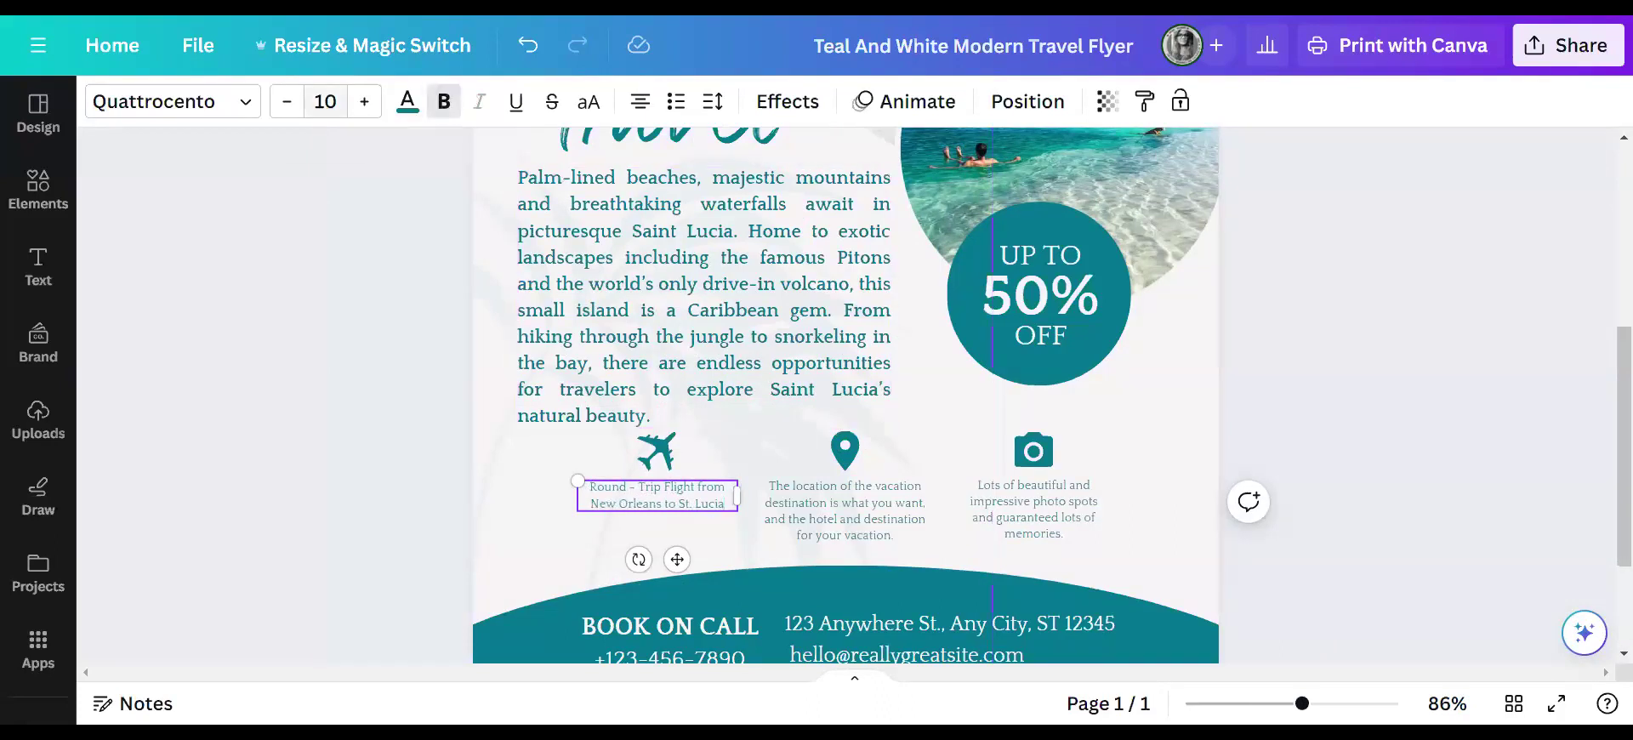
{"action": "left_click", "coordinate": [361, 102]}
{"action": "left_click", "coordinate": [362, 102]}
{"action": "left_click", "coordinate": [362, 102]}
{"action": "left_click", "coordinate": [362, 102]}
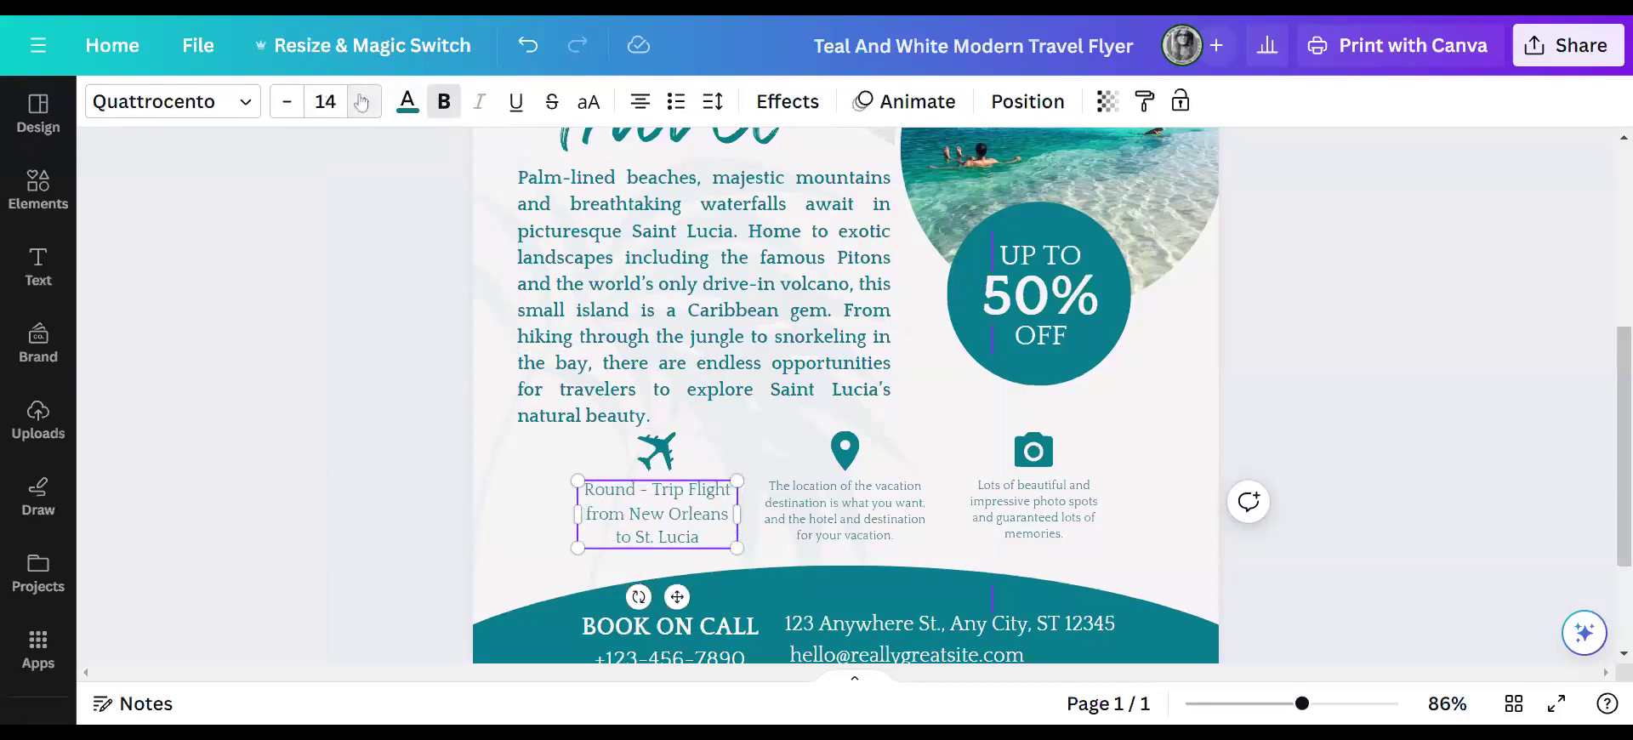
{"action": "left_click", "coordinate": [364, 102]}
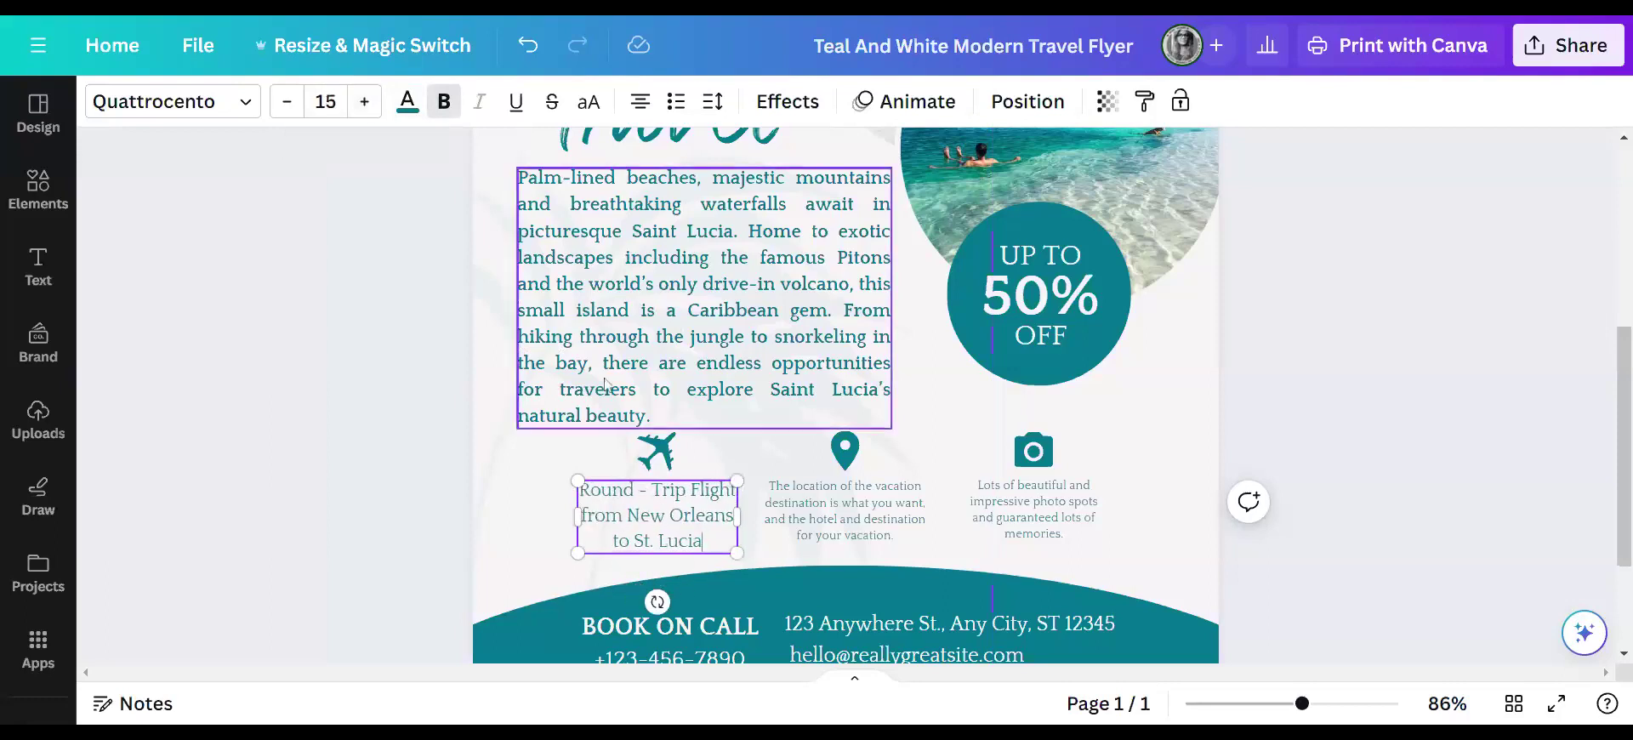
- Correct 'Flight' to 'Flights' in the caption, then briefly select the middle caption
{"action": "left_click", "coordinate": [732, 491]}
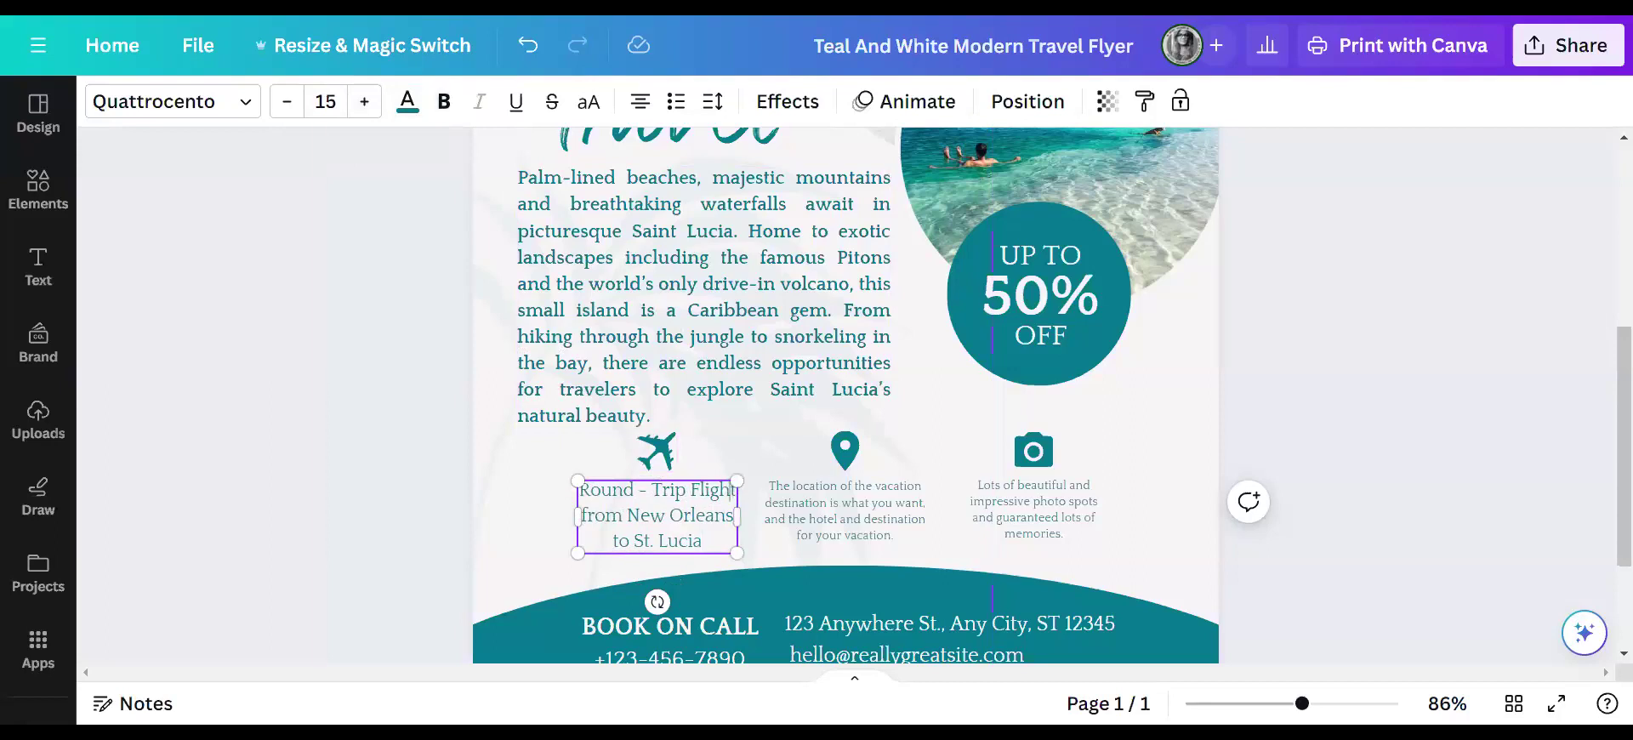
{"action": "type", "text": "s from New"}
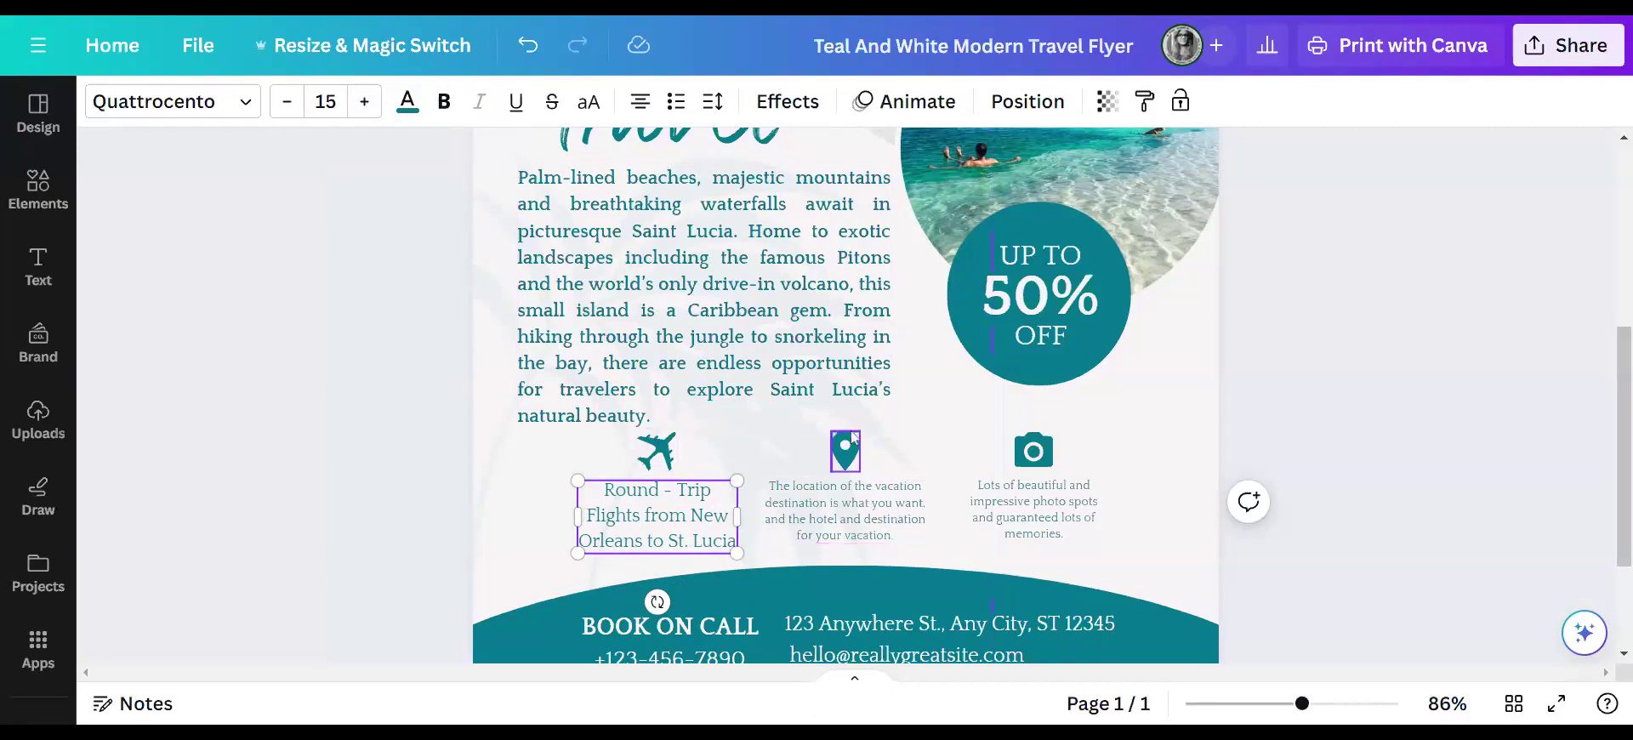
{"action": "double_click", "coordinate": [887, 535]}
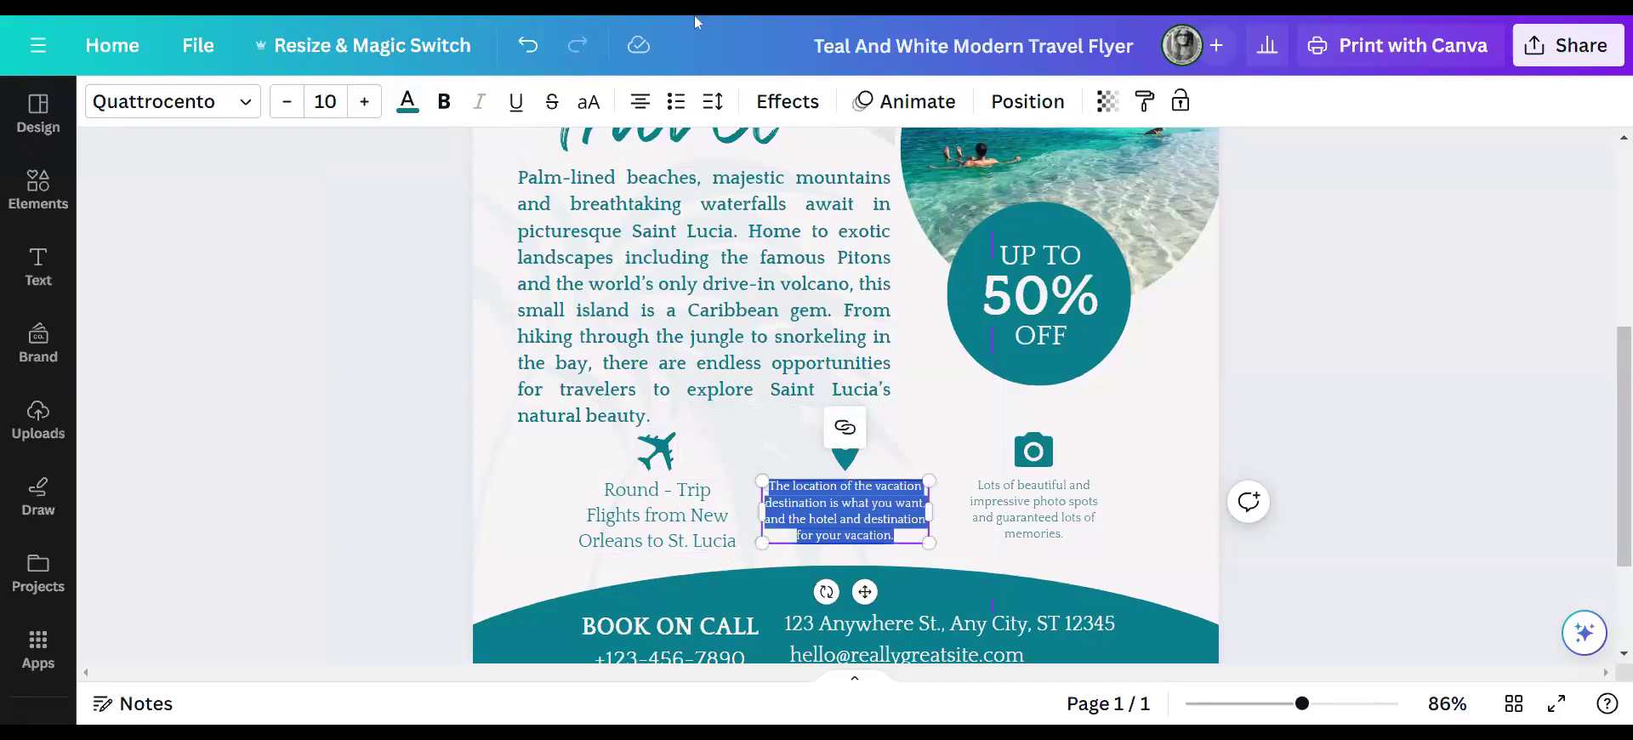
{"action": "key", "text": "Escape"}
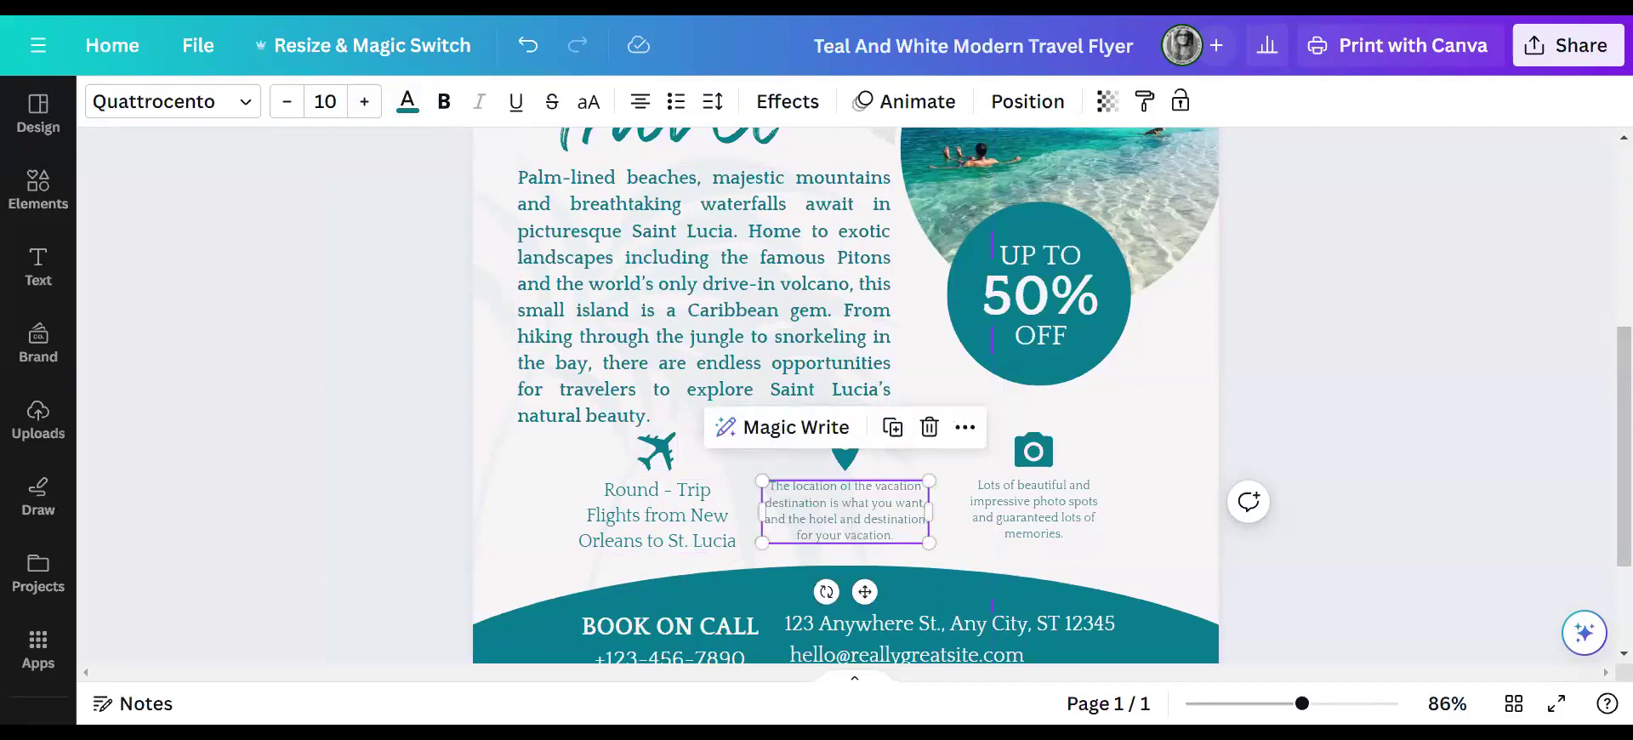
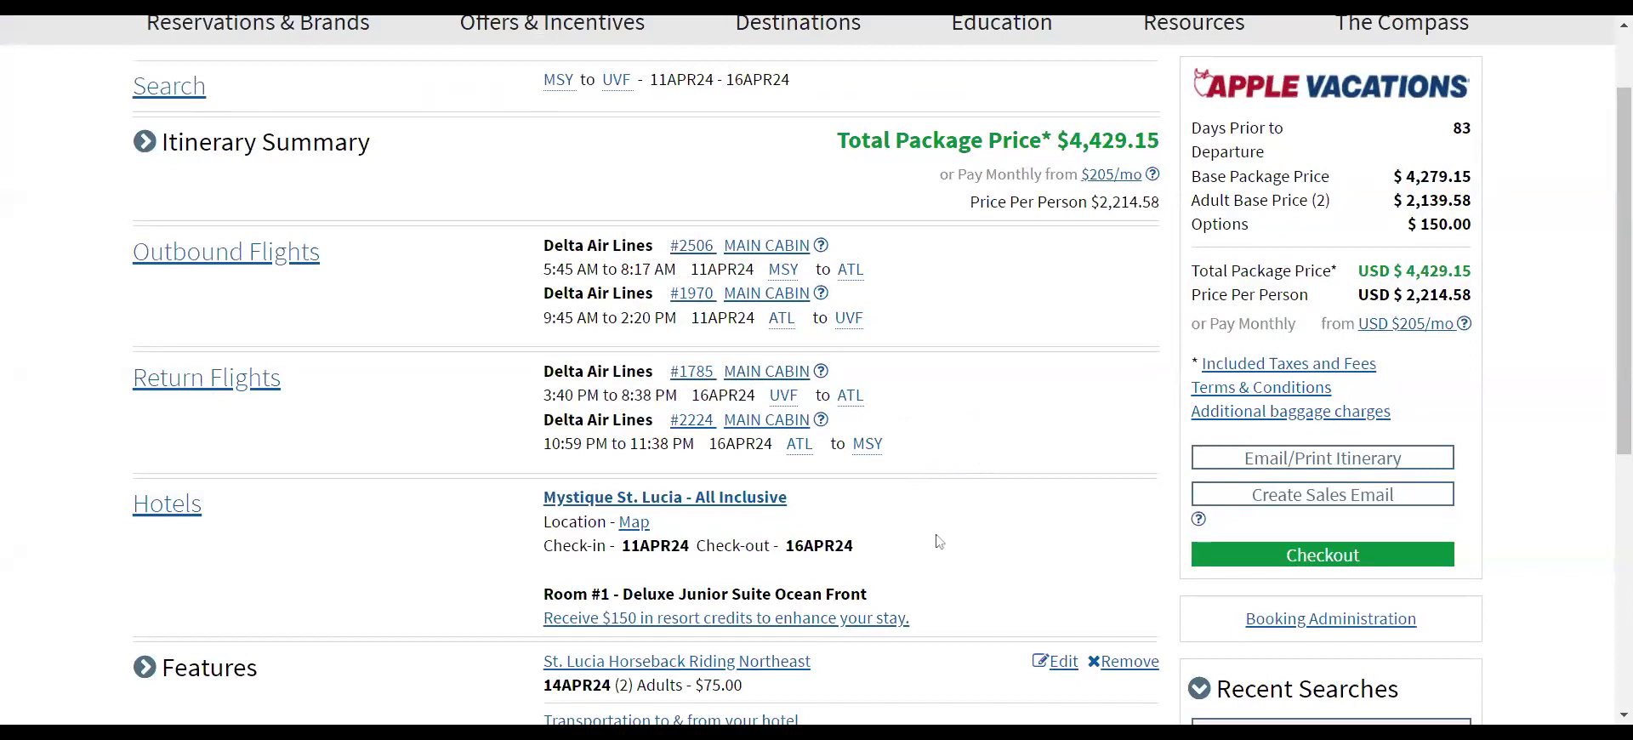
- Select and copy the Mystique St. Lucia hotel block, from hotel name to room type
{"action": "scroll", "coordinate": [953, 532], "scroll_direction": "down", "scroll_amount": 1}
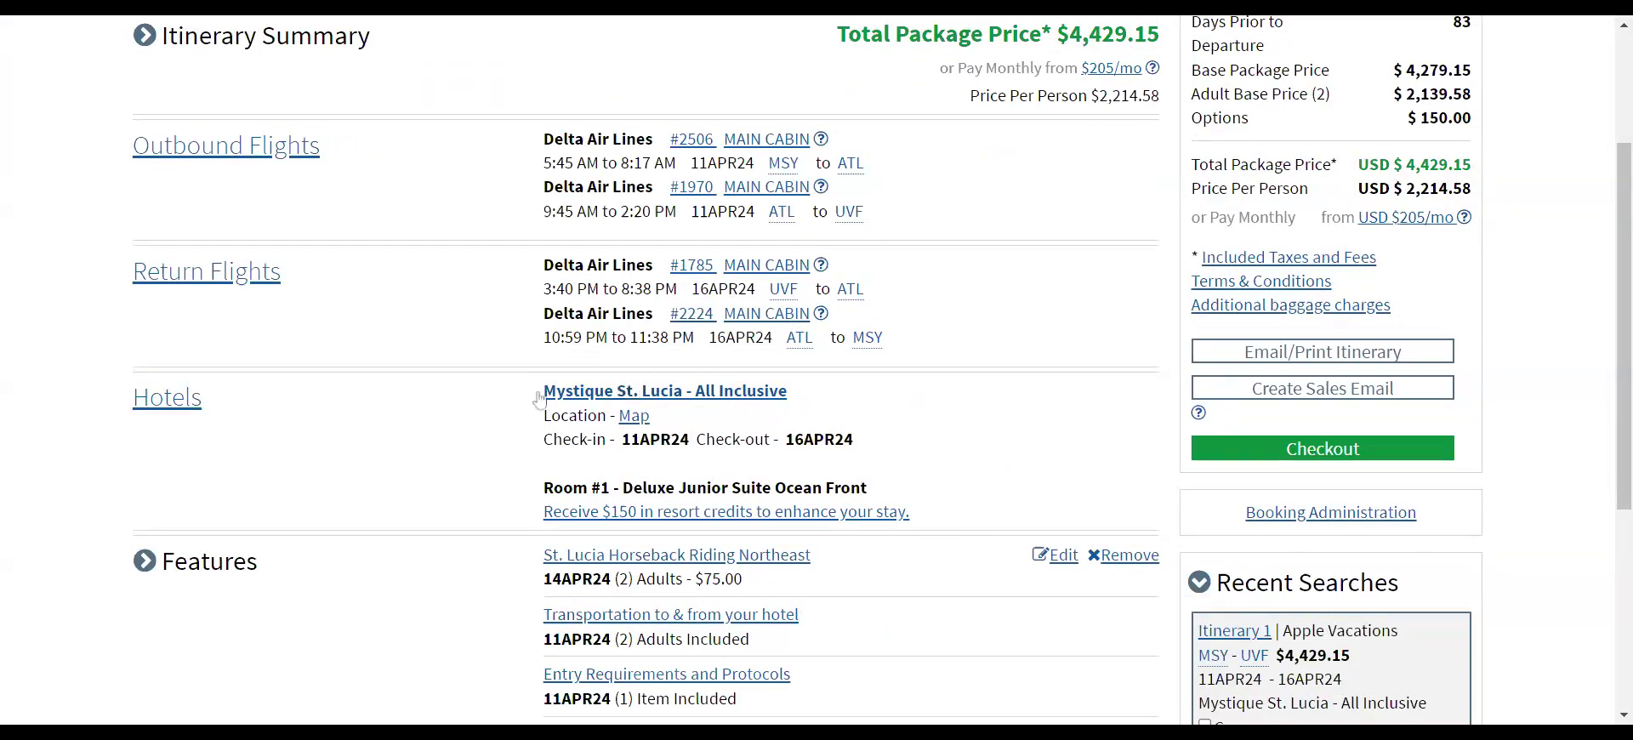
{"action": "left_click_drag", "start_coordinate": [508, 383], "coordinate": [926, 519]}
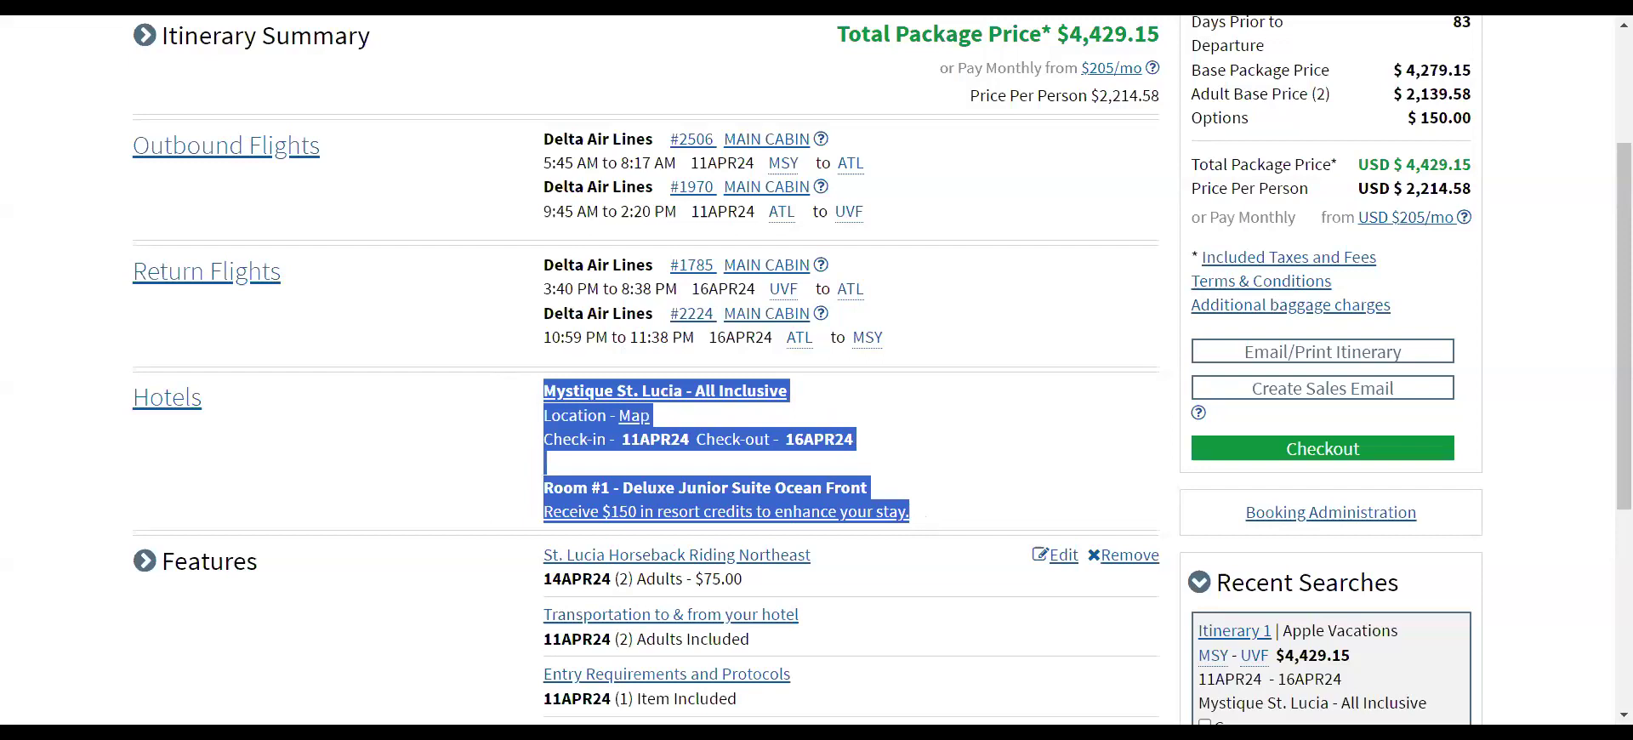
{"action": "left_click", "coordinate": [682, 21]}
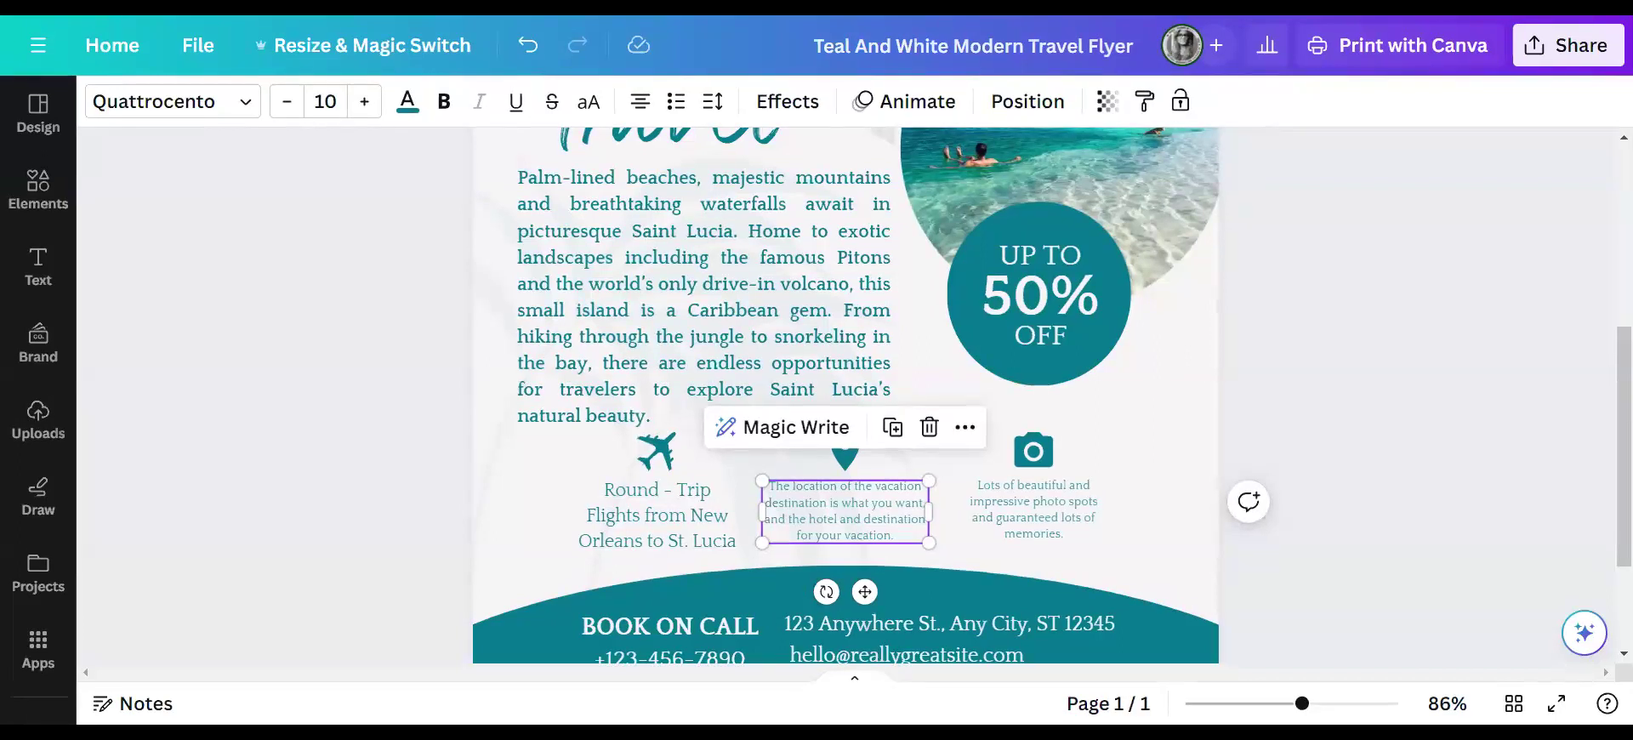
- Paste the hotel details over the middle caption, deleting 'Mystique' and the Location Map line
{"action": "double_click", "coordinate": [891, 536]}
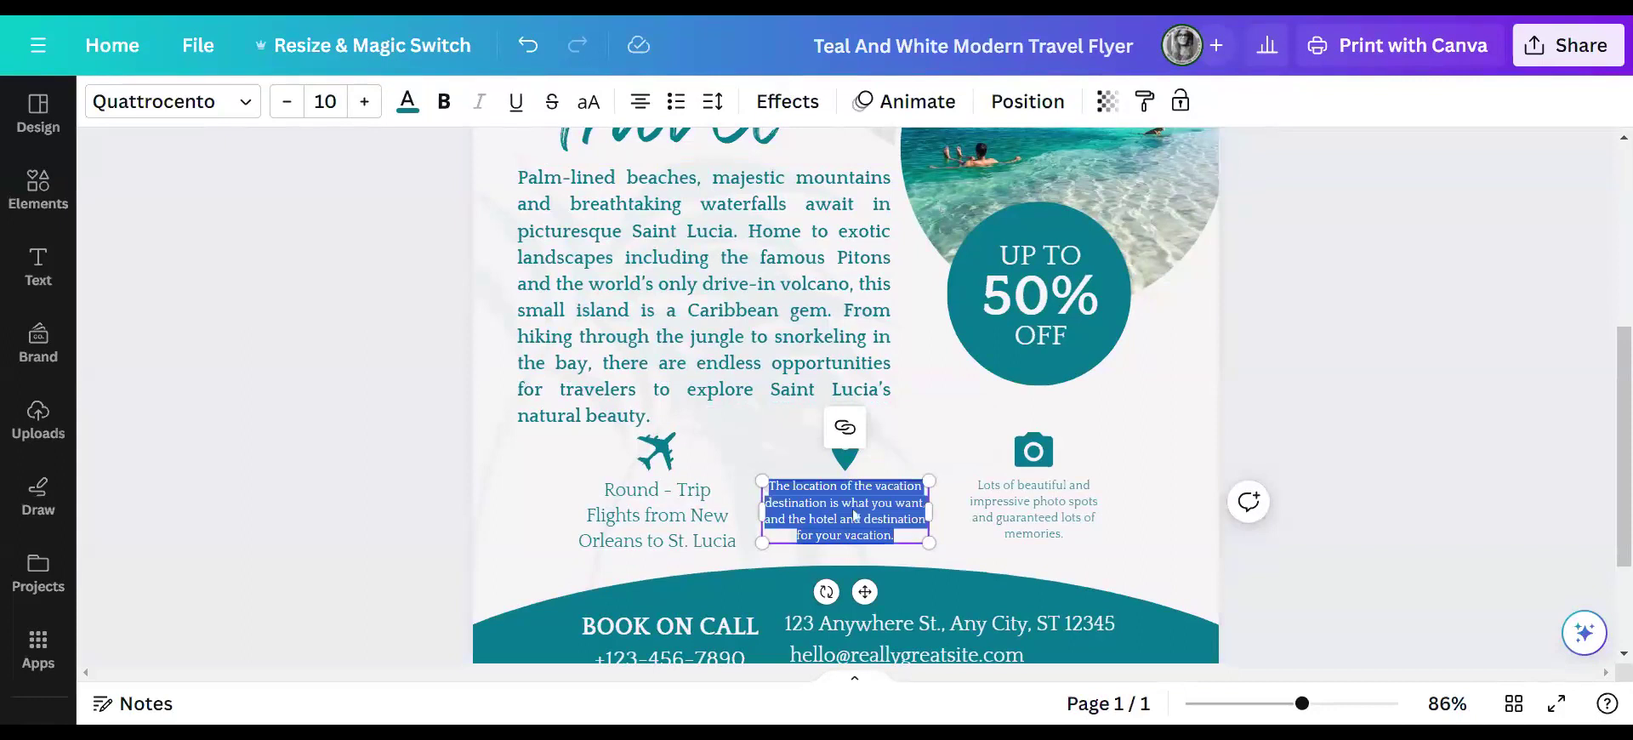
{"action": "type", "text": "Mystique St. Lucia - All InclusiveLocation - Map Check-in - 11APR24 Check-out - 16APR24"}
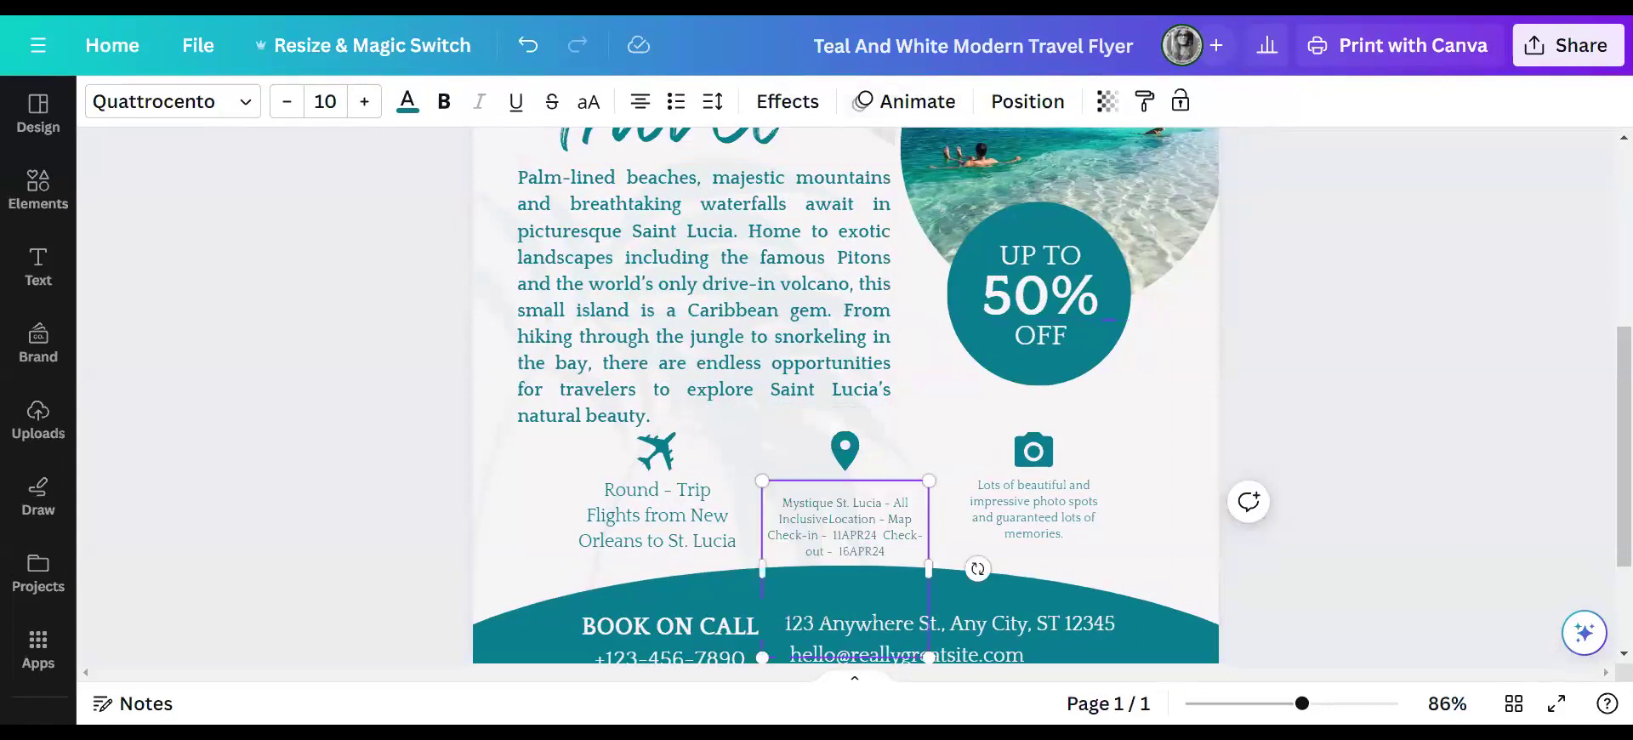
{"action": "left_click_drag", "start_coordinate": [876, 547], "coordinate": [860, 468]}
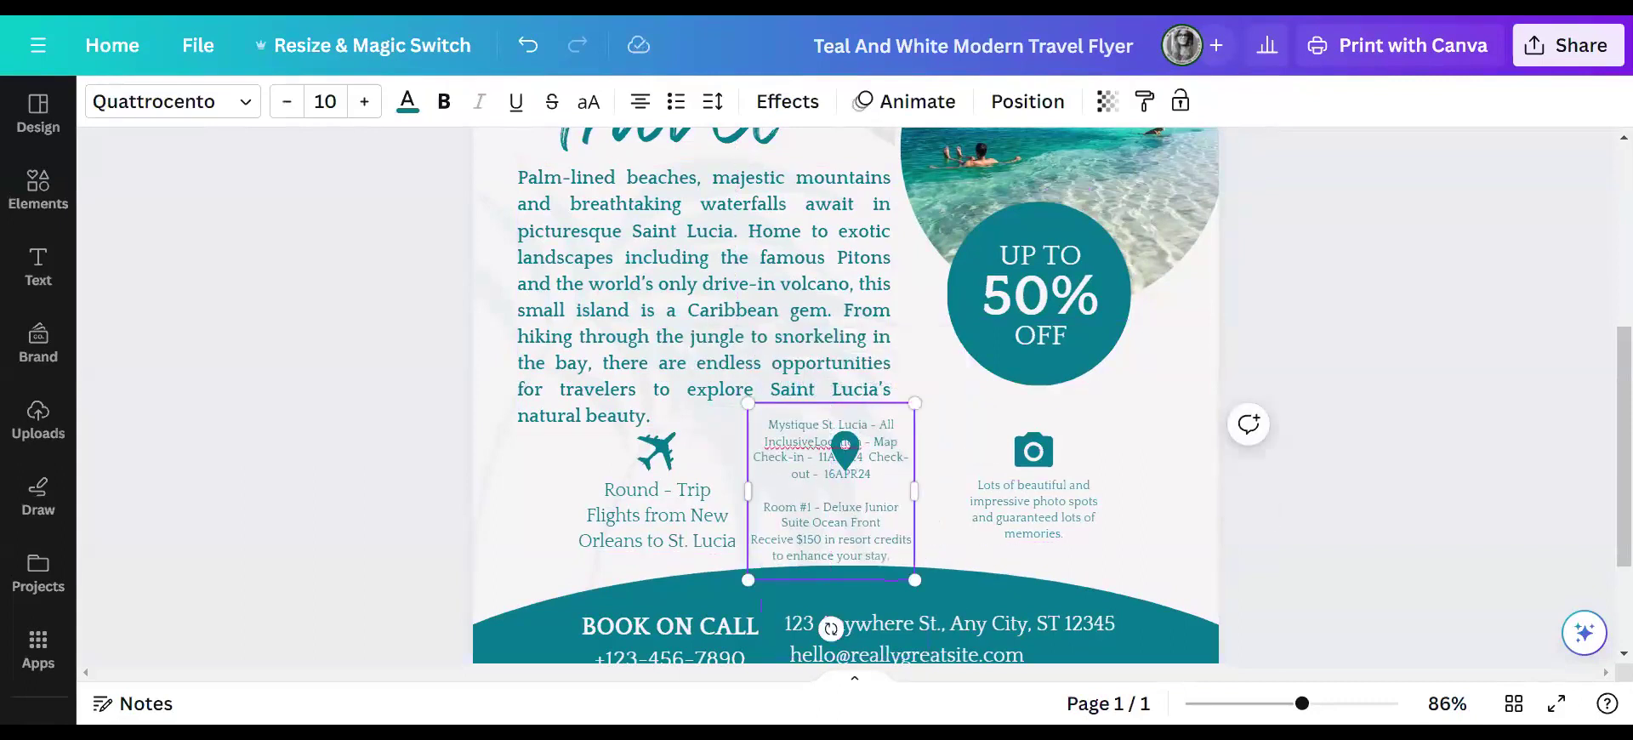
{"action": "key", "text": "shift+Left"}
{"action": "key", "text": "shift+Left"}
{"action": "key", "text": "shift+Left"}
{"action": "key", "text": "shift+Left"}
{"action": "key", "text": "shift+Left"}
{"action": "key", "text": "shift+Left"}
{"action": "key", "text": "shift+Left"}
{"action": "key", "text": "shift+Left"}
{"action": "key", "text": "shift+Left"}
{"action": "key", "text": "BackSpace"}
{"action": "key", "text": "shift+End"}
{"action": "key", "text": "BackSpace"}
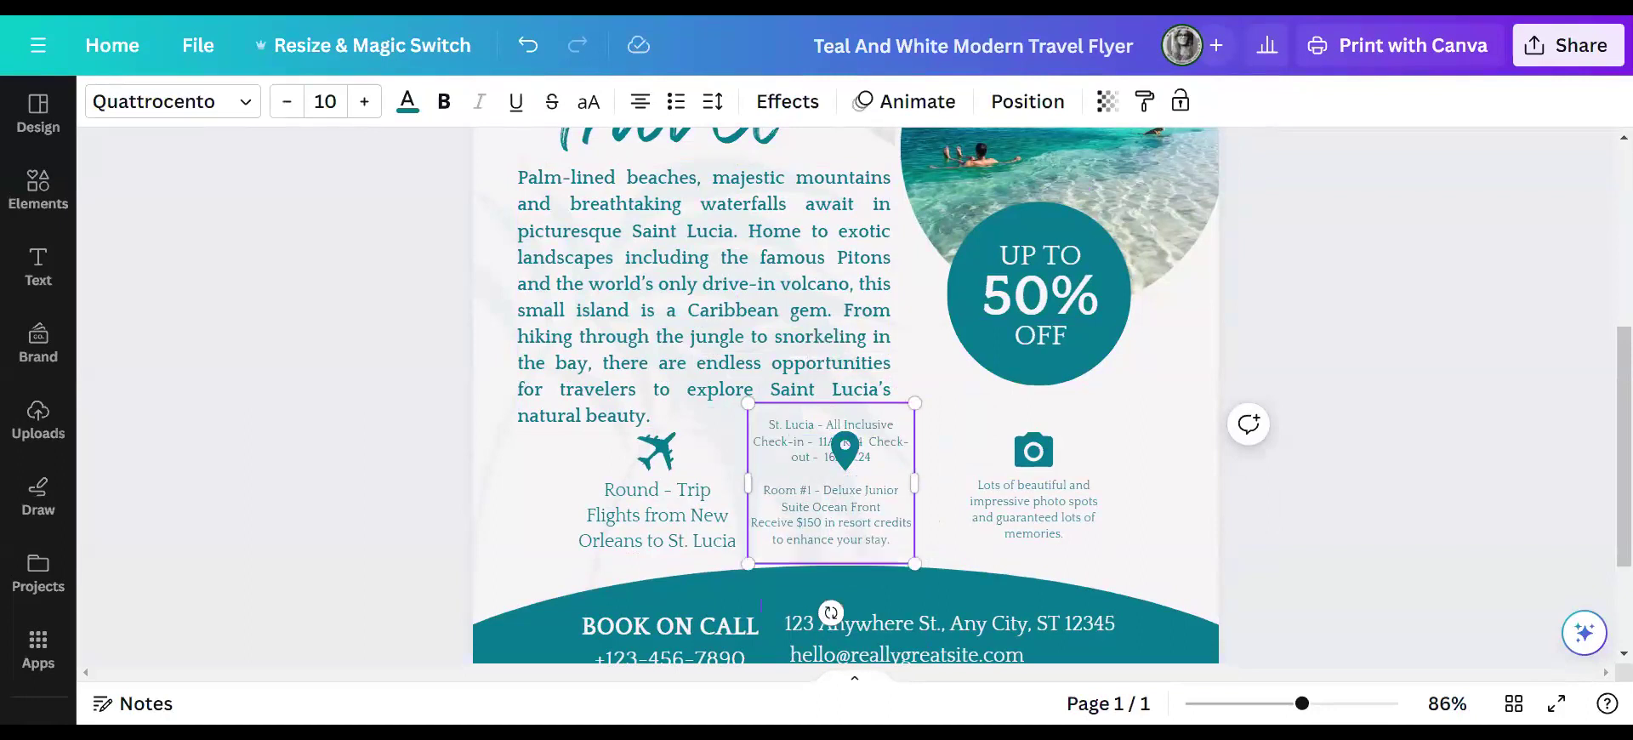
- Widen and shrink the booking details box and position it under the pin
{"action": "left_click", "coordinate": [845, 444]}
{"action": "left_click_drag", "start_coordinate": [892, 478], "coordinate": [1024, 511]}
{"action": "left_click_drag", "start_coordinate": [902, 511], "coordinate": [876, 523]}
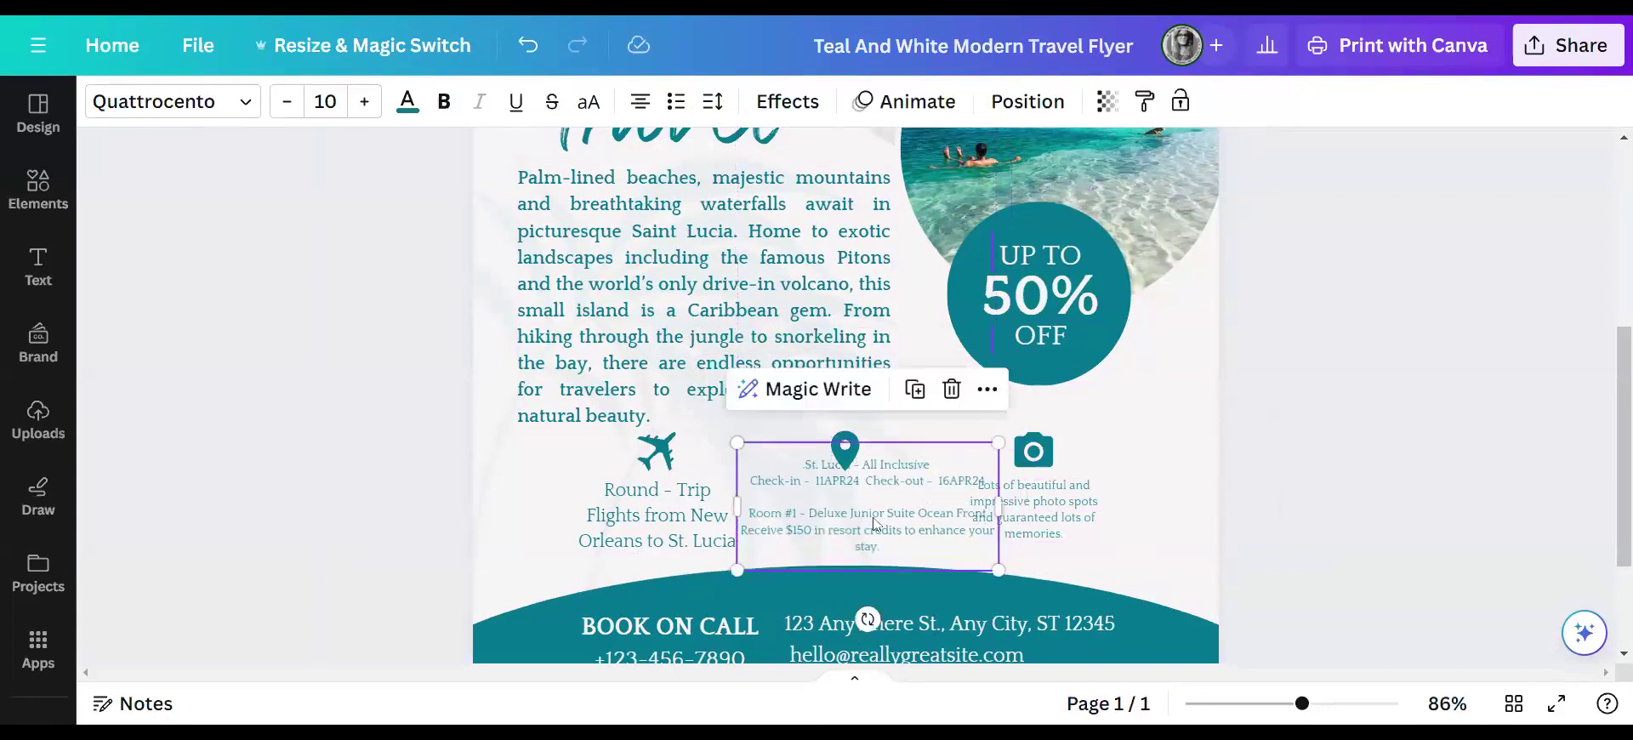
{"action": "left_click_drag", "start_coordinate": [997, 442], "coordinate": [963, 460]}
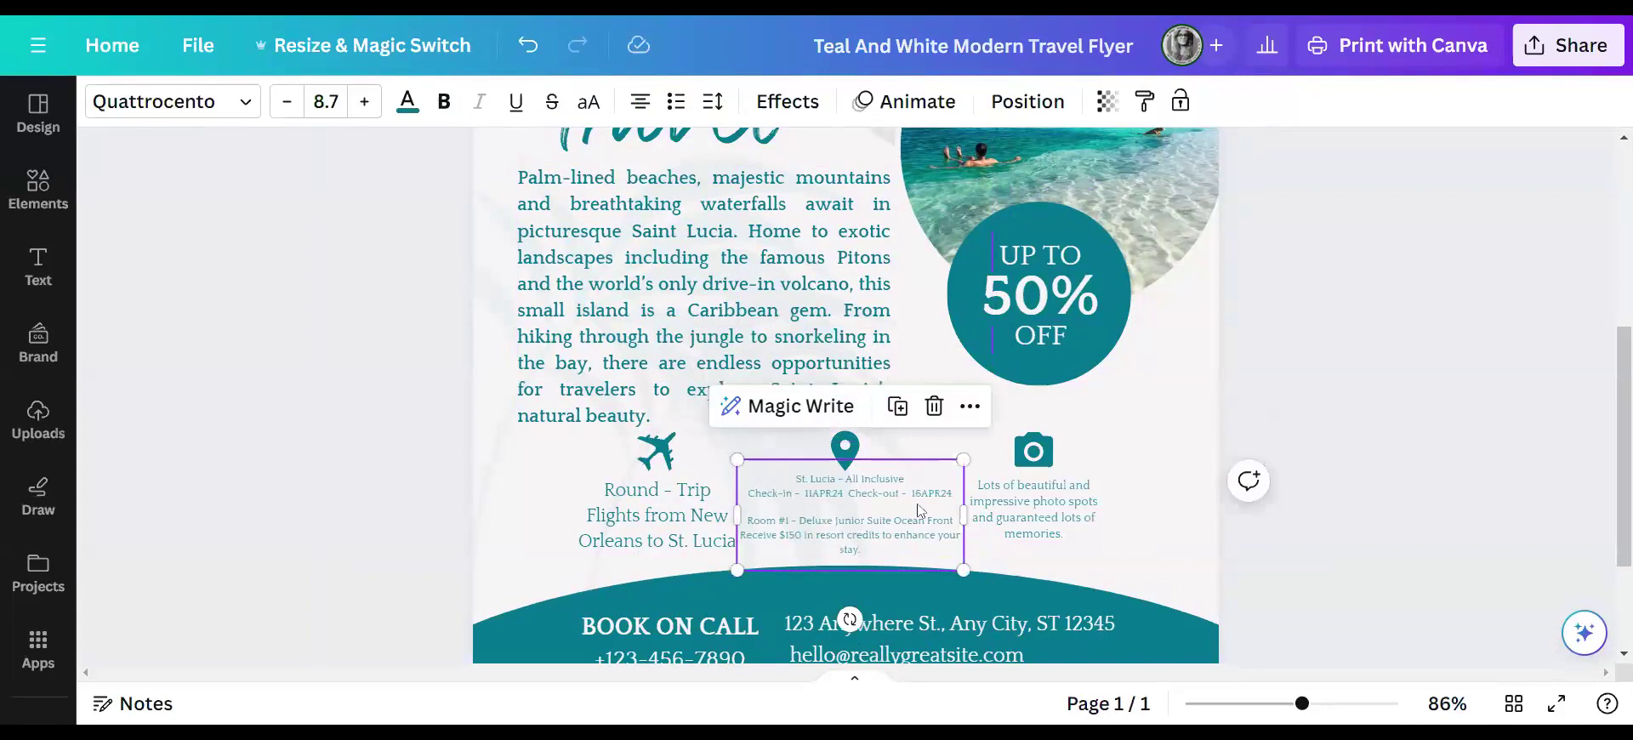
- Remove 'Room #1 -' from the suite line and add the word 'Resort'
{"action": "left_click", "coordinate": [799, 521]}
{"action": "key", "text": "shift+Home"}
{"action": "key", "text": "BackSpace"}
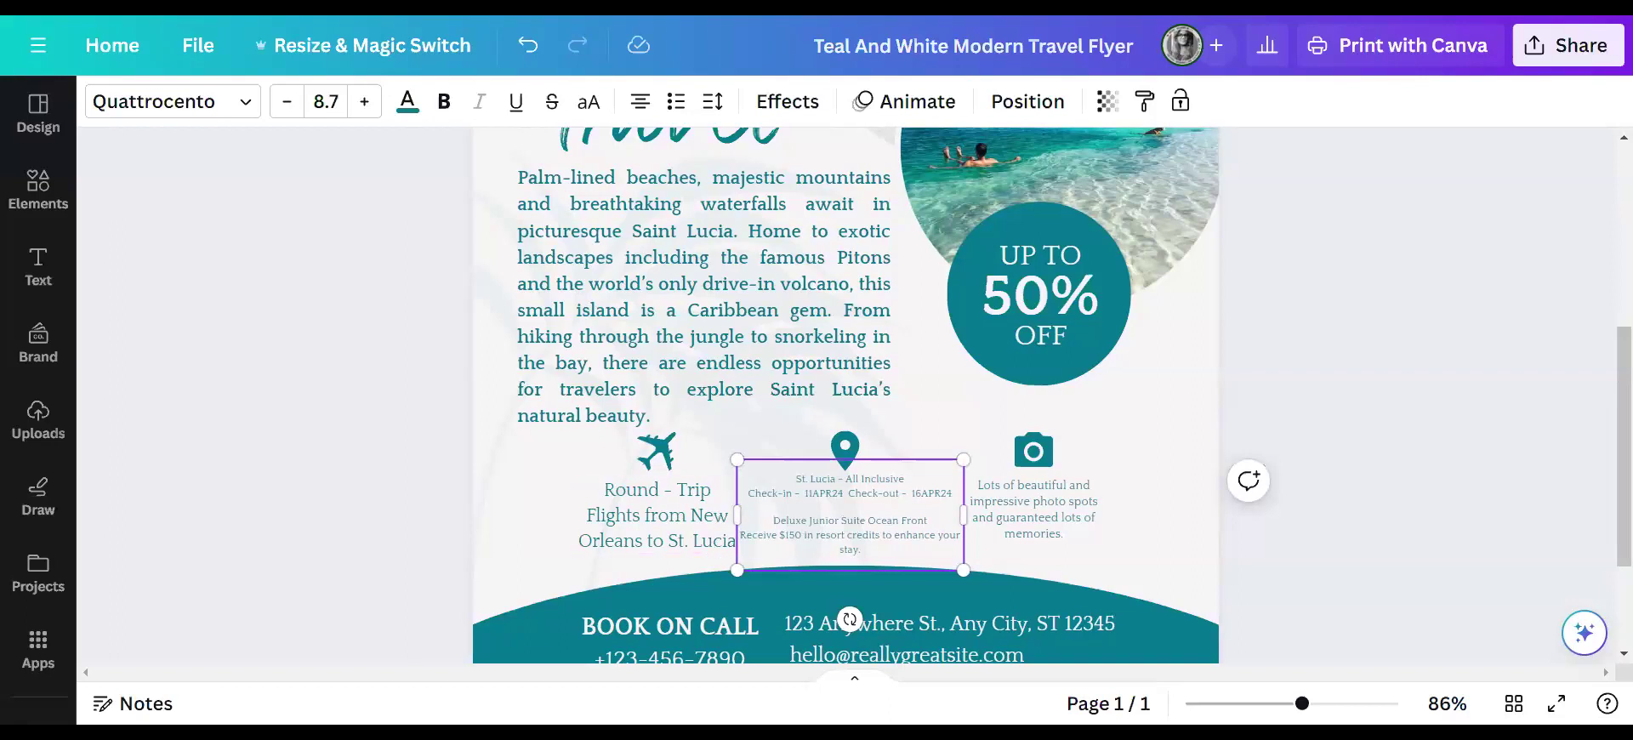
{"action": "type", "text": "Reosrt"}
{"action": "key", "text": "BackSpace"}
{"action": "key", "text": "BackSpace"}
{"action": "key", "text": "BackSpace"}
{"action": "key", "text": "BackSpace"}
{"action": "type", "text": "sort"}
- Bold all the resort details text and narrow its box so it rewraps
{"action": "left_click", "coordinate": [446, 101]}
{"action": "left_click_drag", "start_coordinate": [862, 551], "coordinate": [777, 479]}
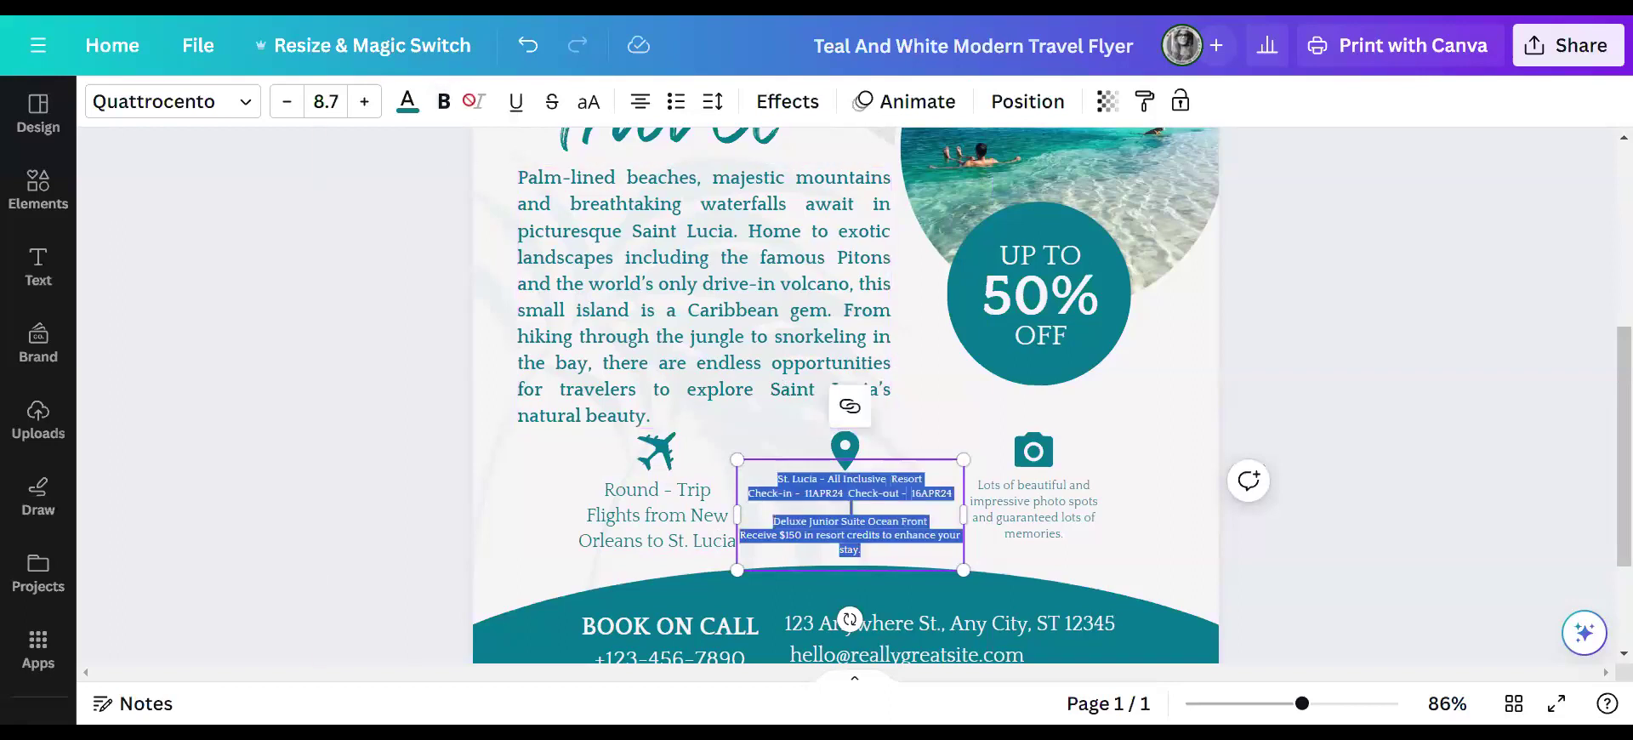
{"action": "left_click", "coordinate": [449, 103]}
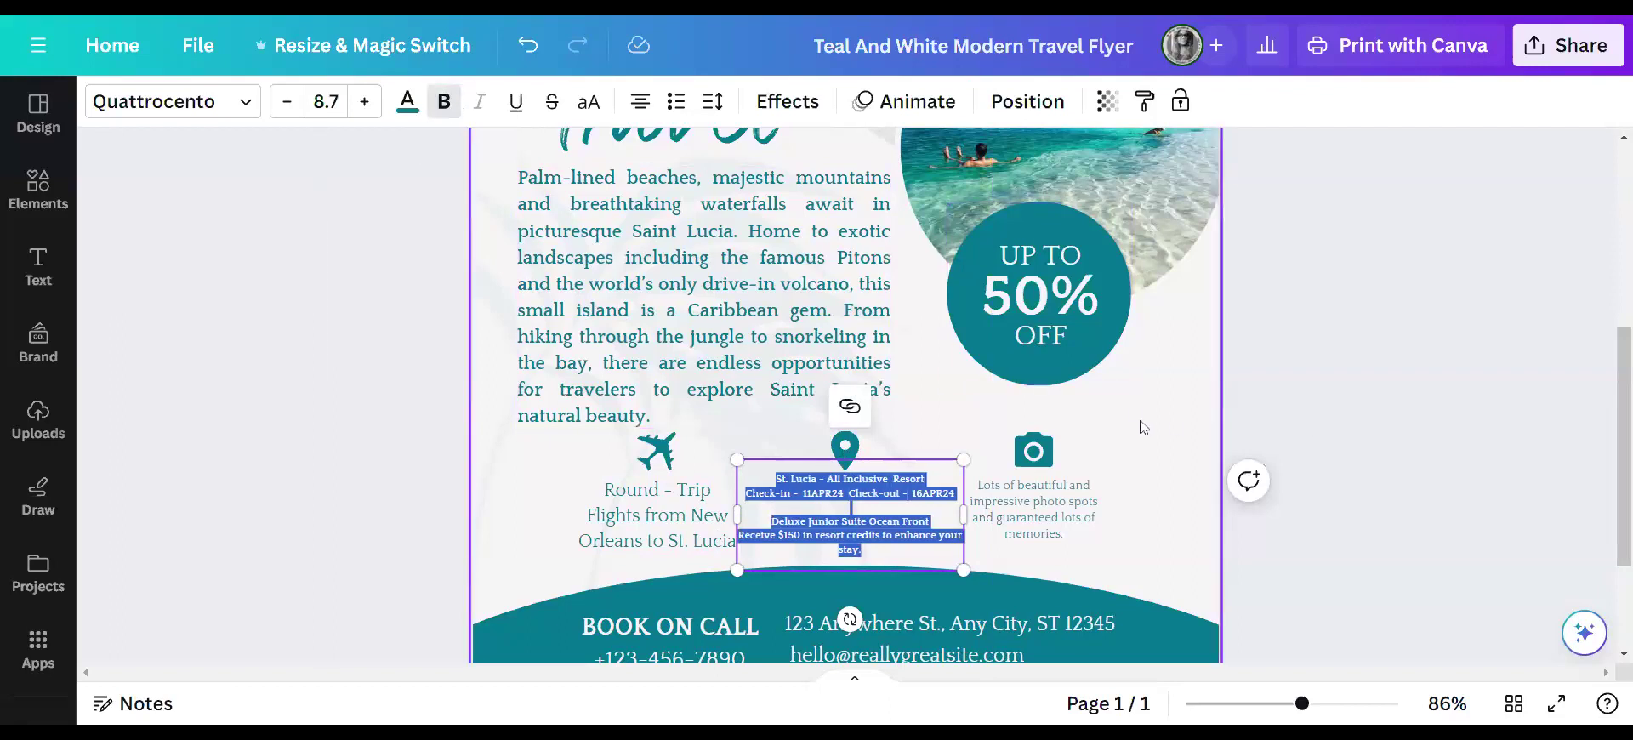
{"action": "left_click", "coordinate": [1172, 421]}
{"action": "left_click", "coordinate": [957, 510]}
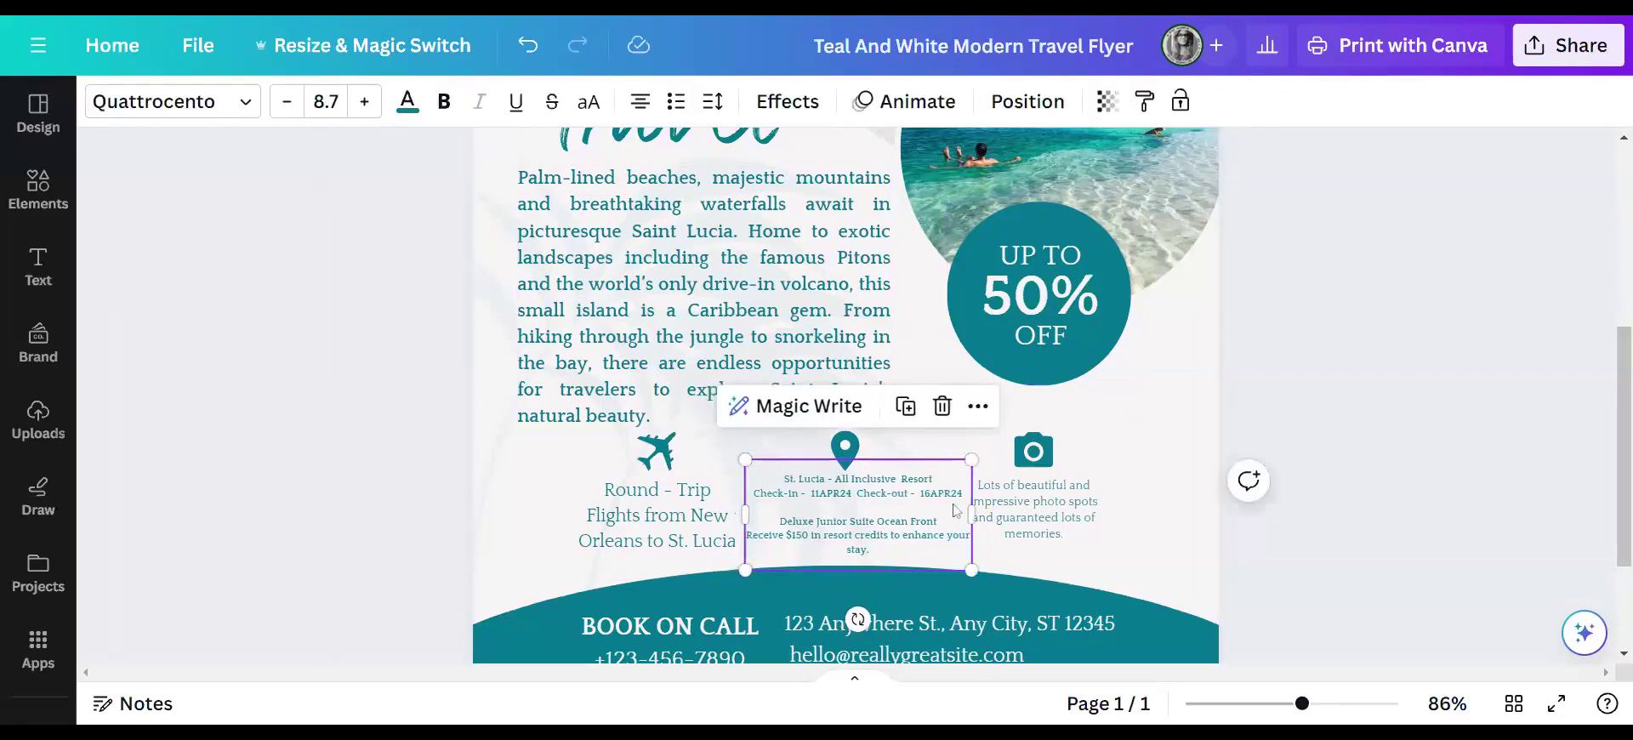
{"action": "left_click_drag", "start_coordinate": [972, 516], "coordinate": [935, 506]}
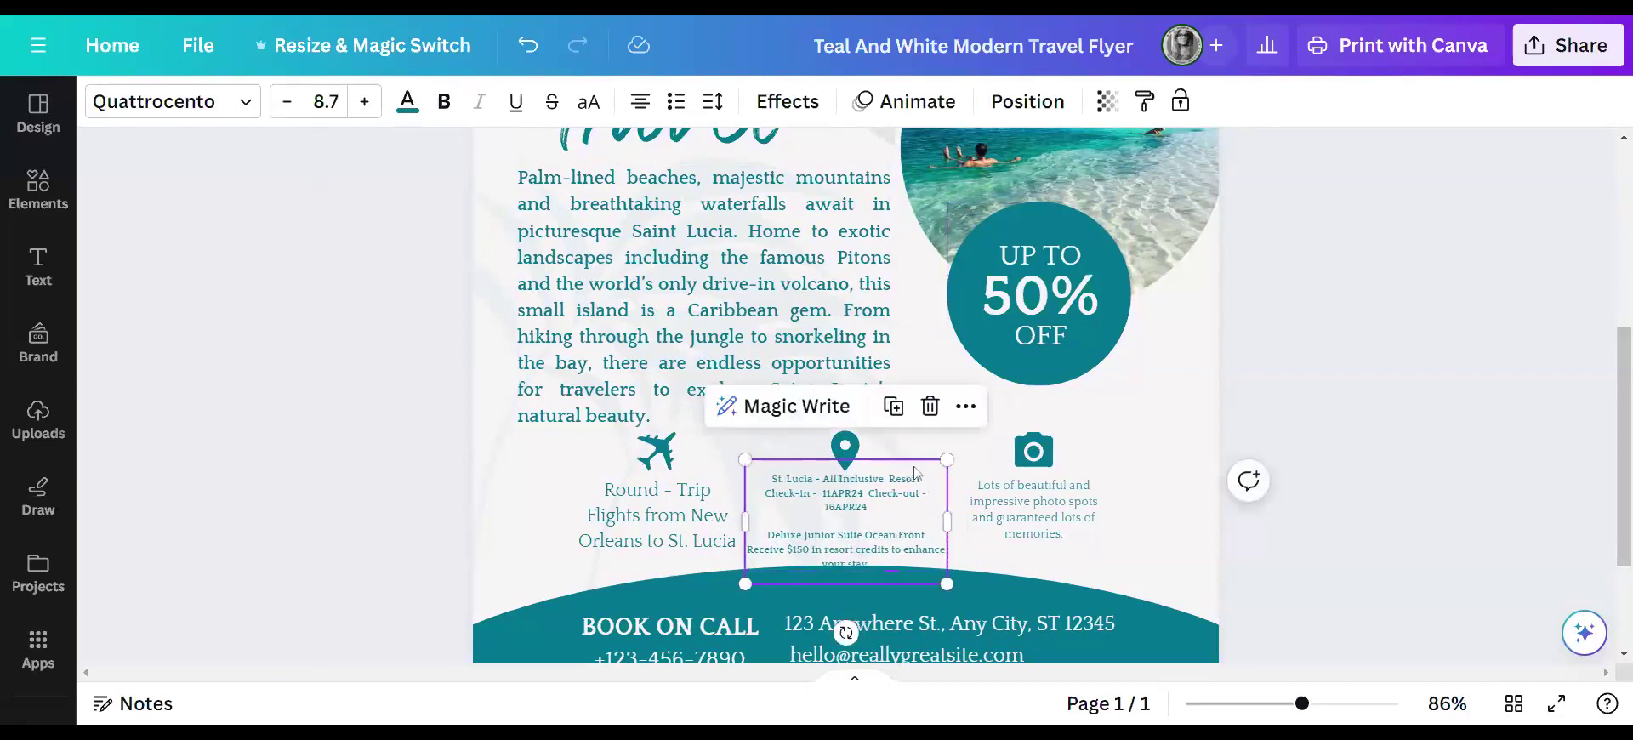
{"action": "scroll", "coordinate": [1406, 459], "scroll_direction": "down", "scroll_amount": 2}
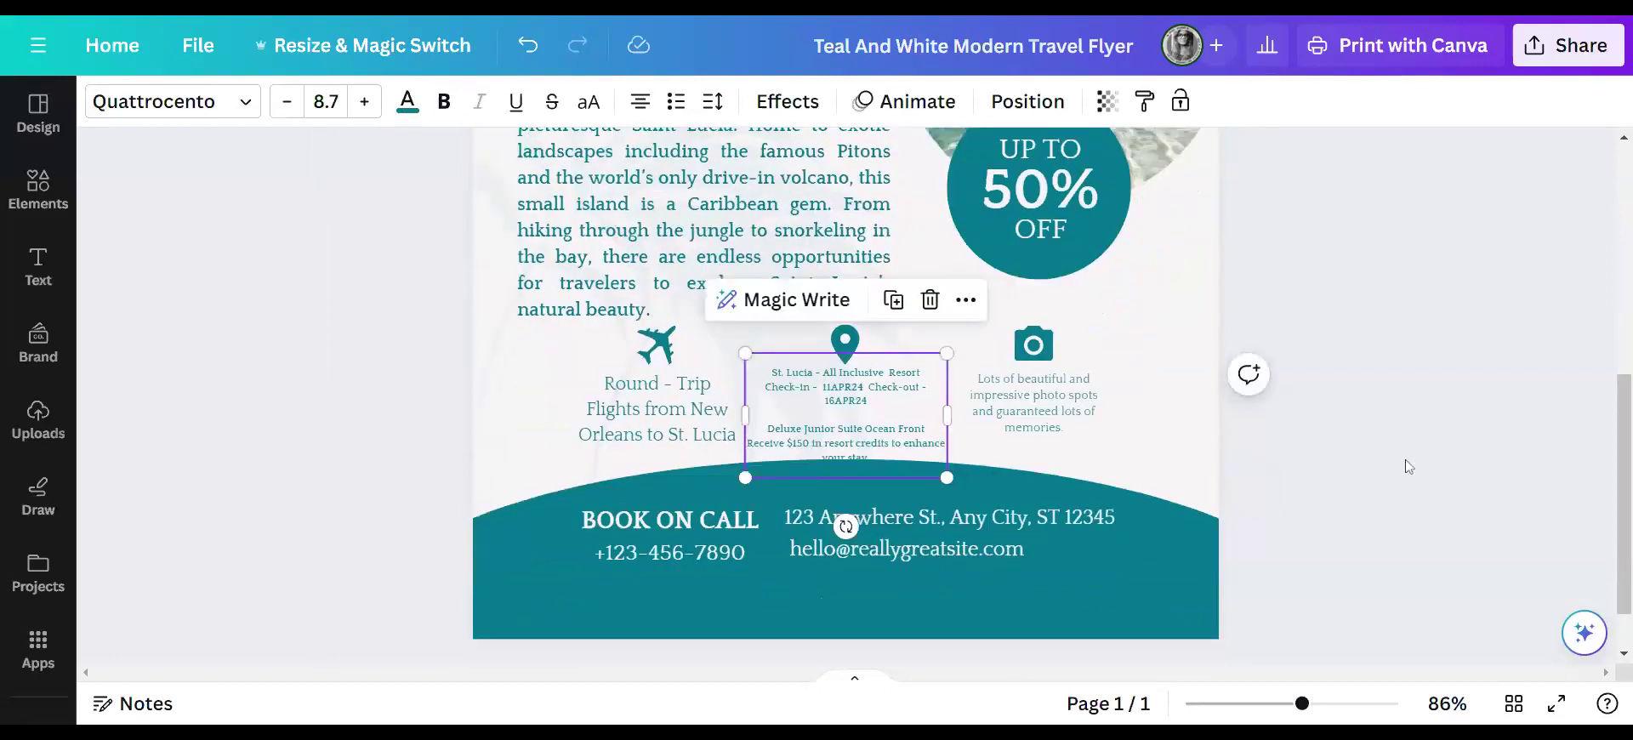
- Lower the teal footer band and make the round-trip flights caption bold
{"action": "left_click", "coordinate": [898, 603]}
{"action": "left_click_drag", "start_coordinate": [895, 604], "coordinate": [908, 655]}
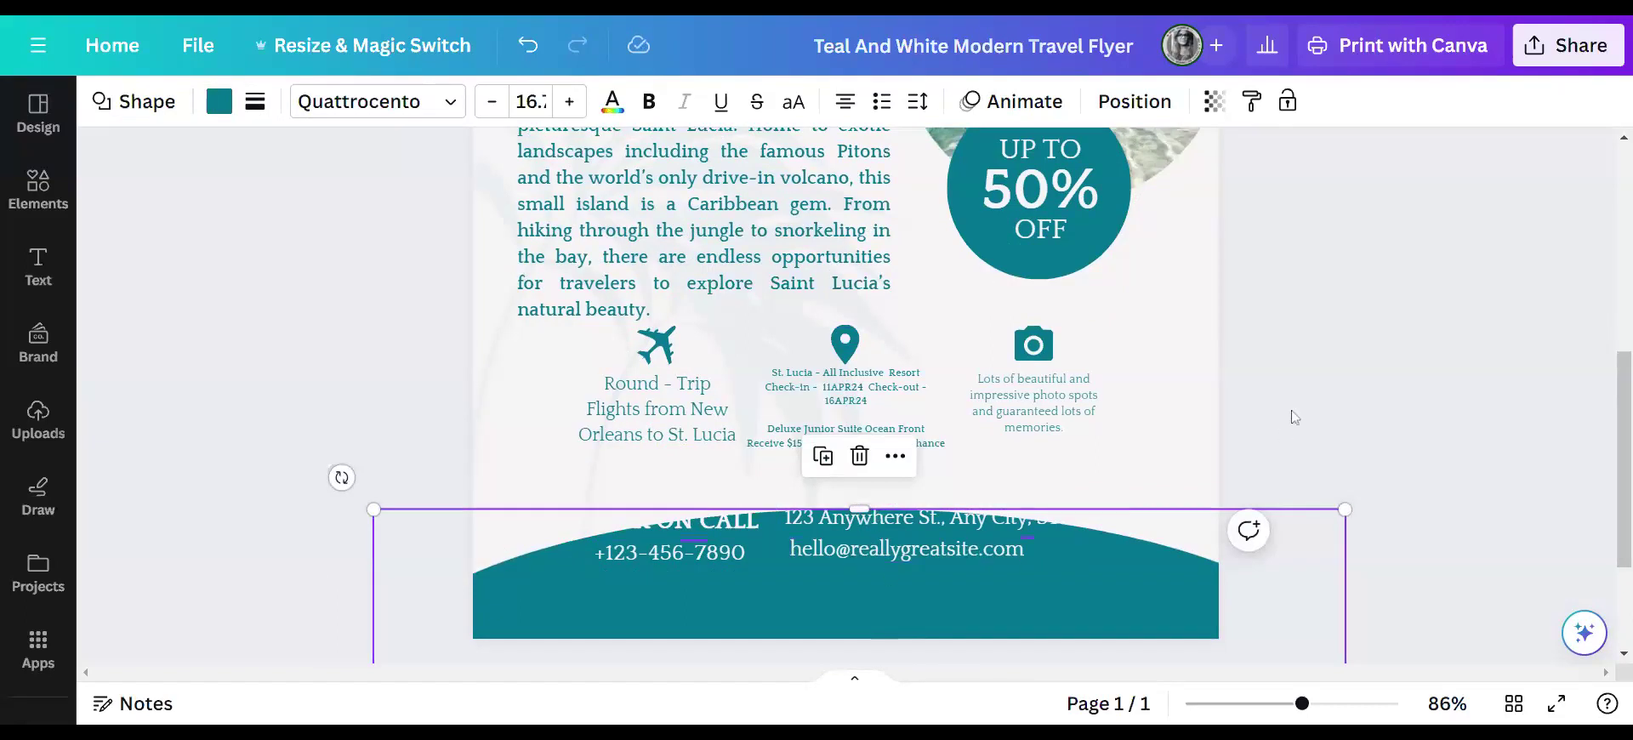
{"action": "left_click", "coordinate": [713, 437]}
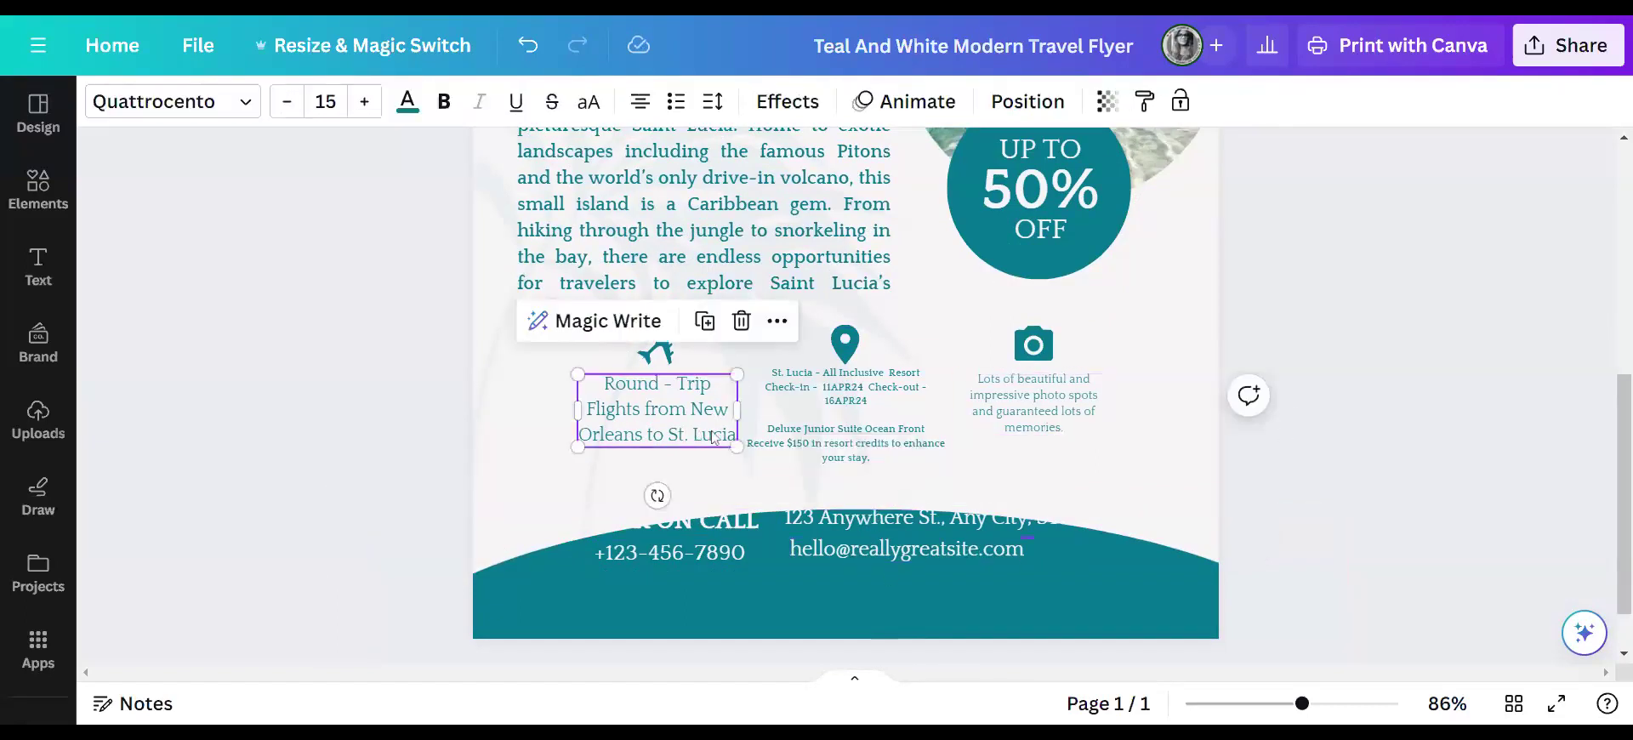
{"action": "left_click", "coordinate": [725, 435]}
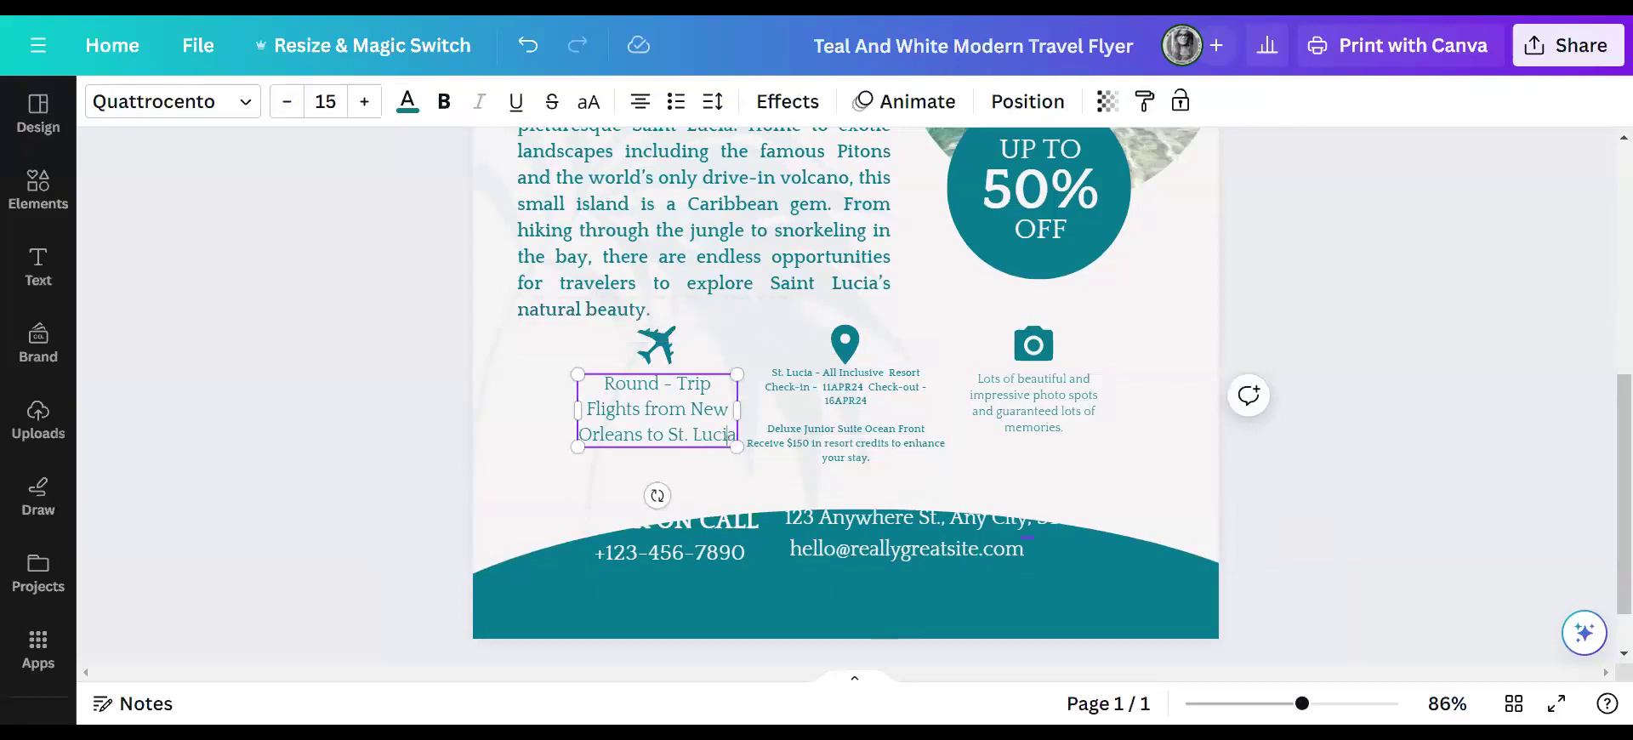
{"action": "left_click_drag", "start_coordinate": [735, 434], "coordinate": [600, 381]}
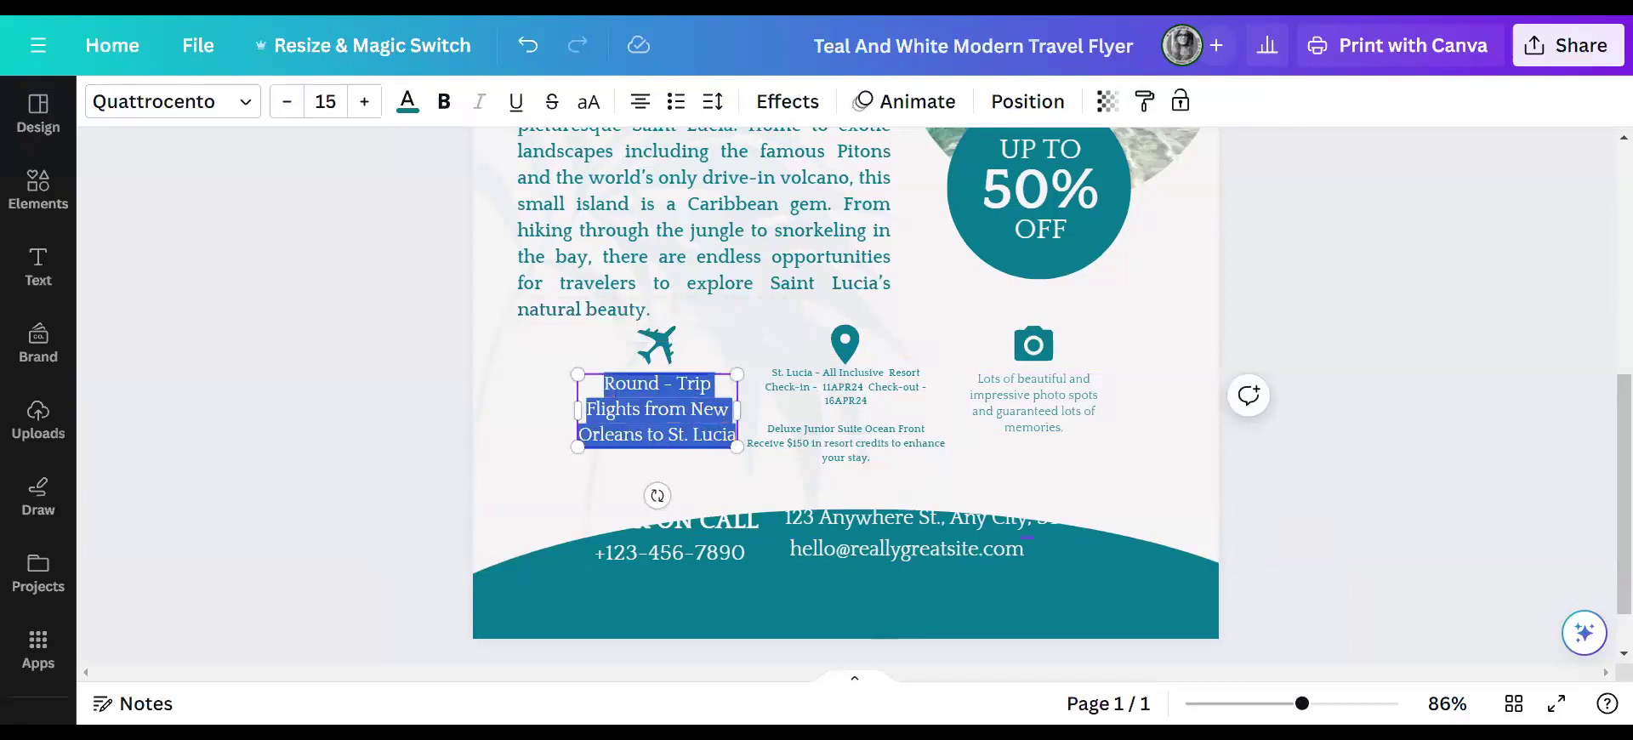
{"action": "left_click", "coordinate": [443, 101]}
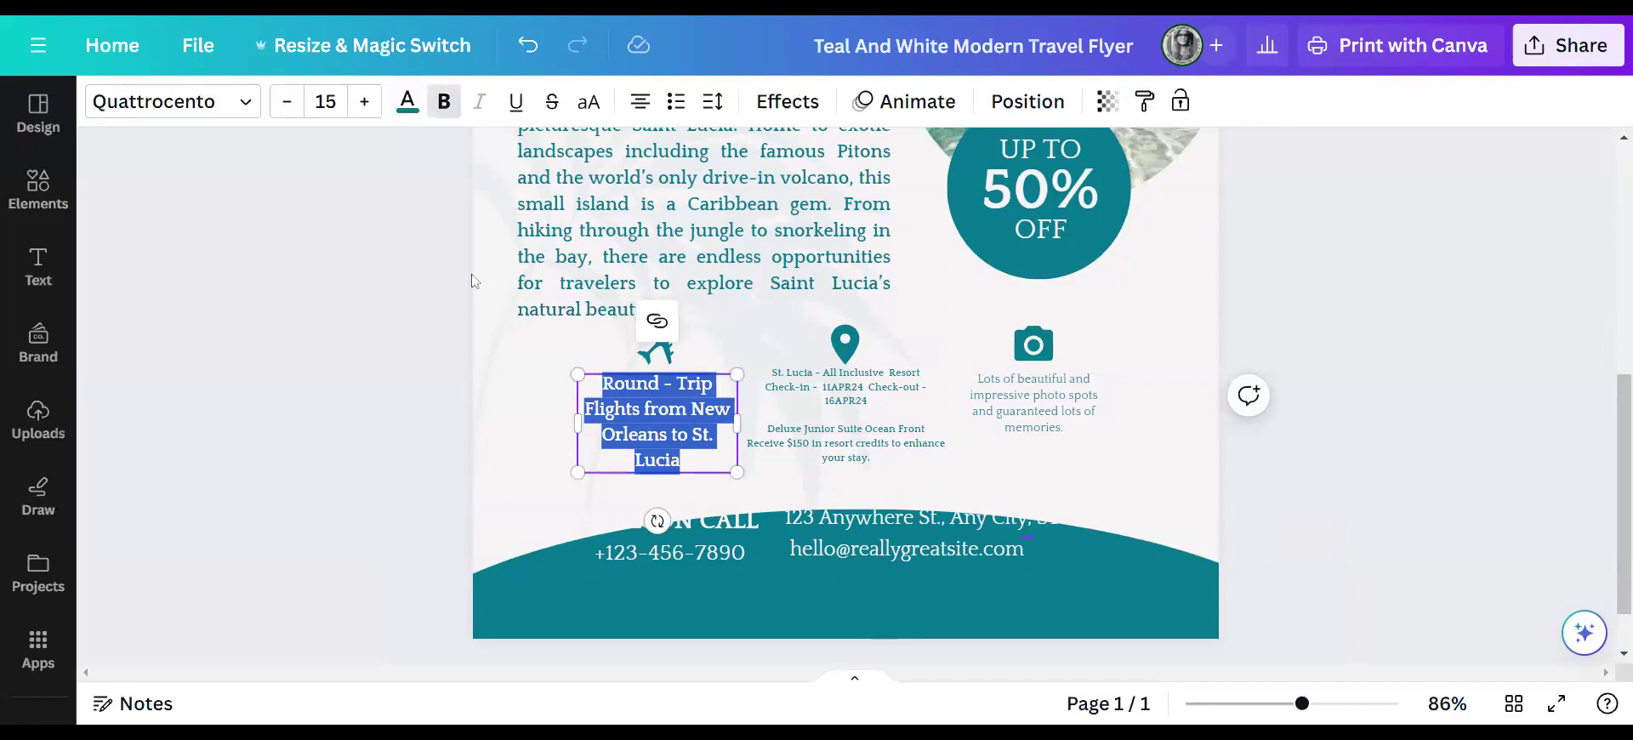
- Insert 'For 2 Adults' after Flights and put St. Lucia on its own line
{"action": "key", "text": "Left"}
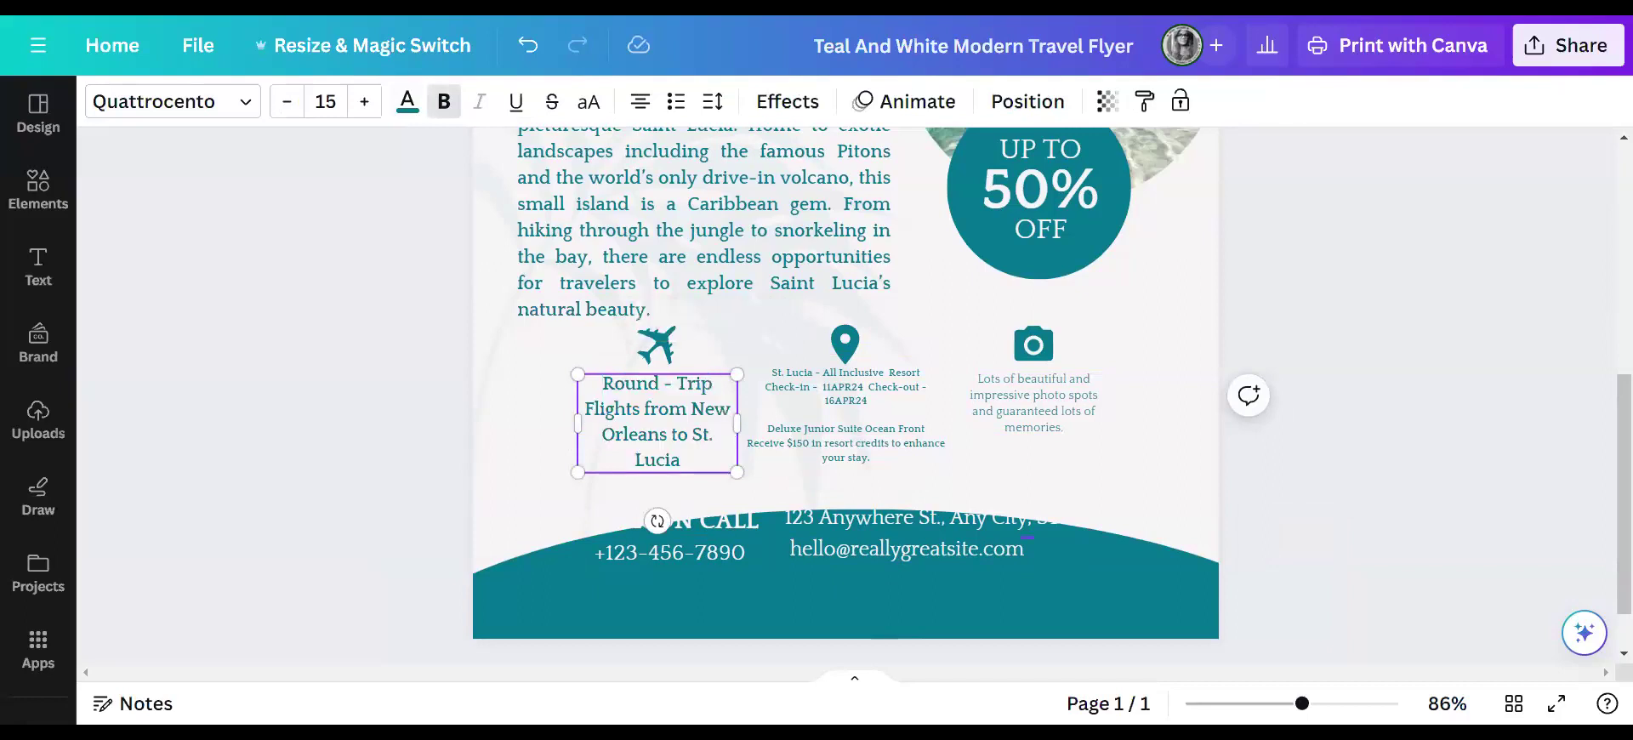
{"action": "type", "text": "For 2"}
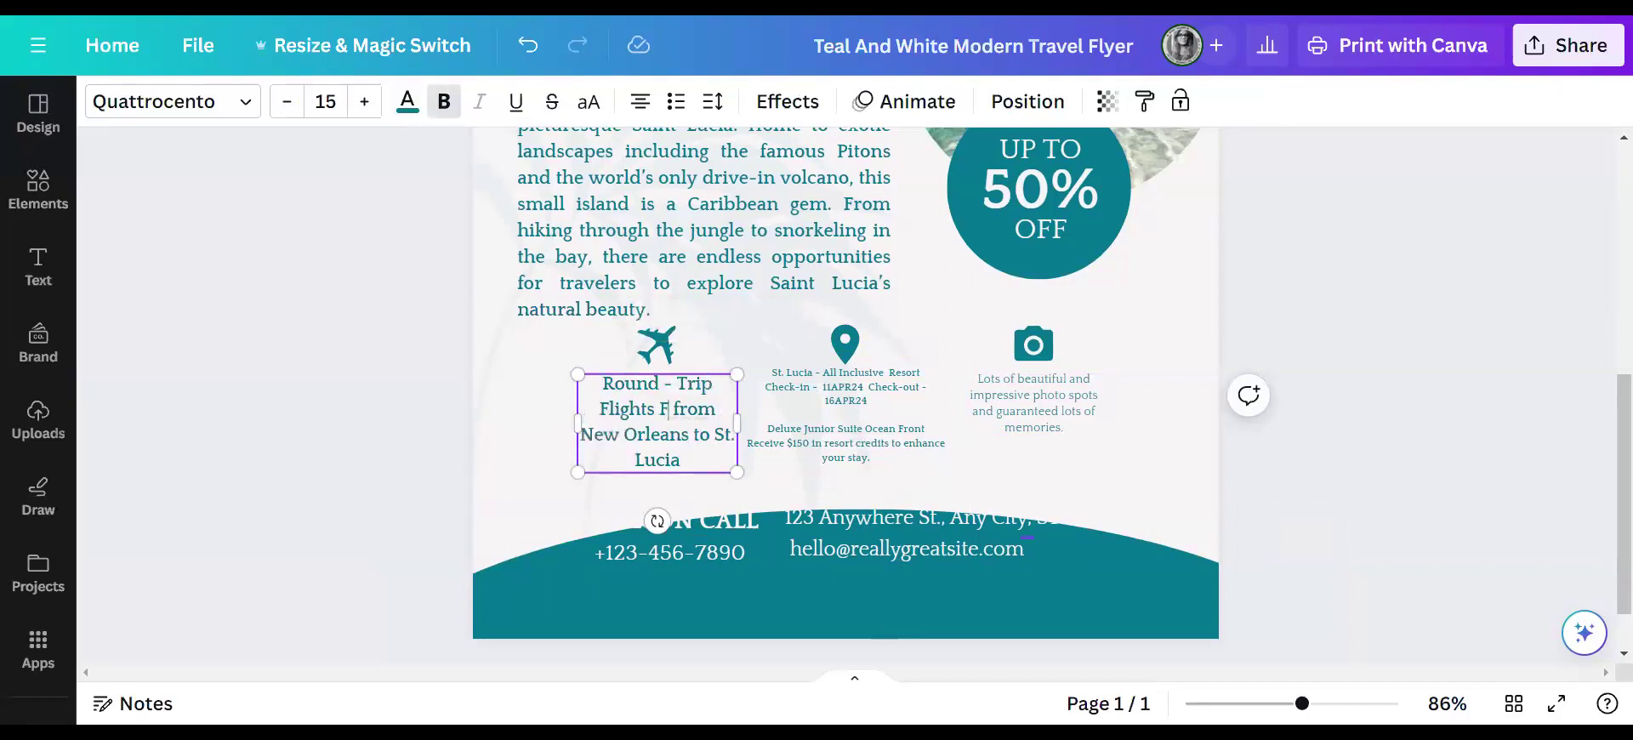
{"action": "type", "text": " Adults"}
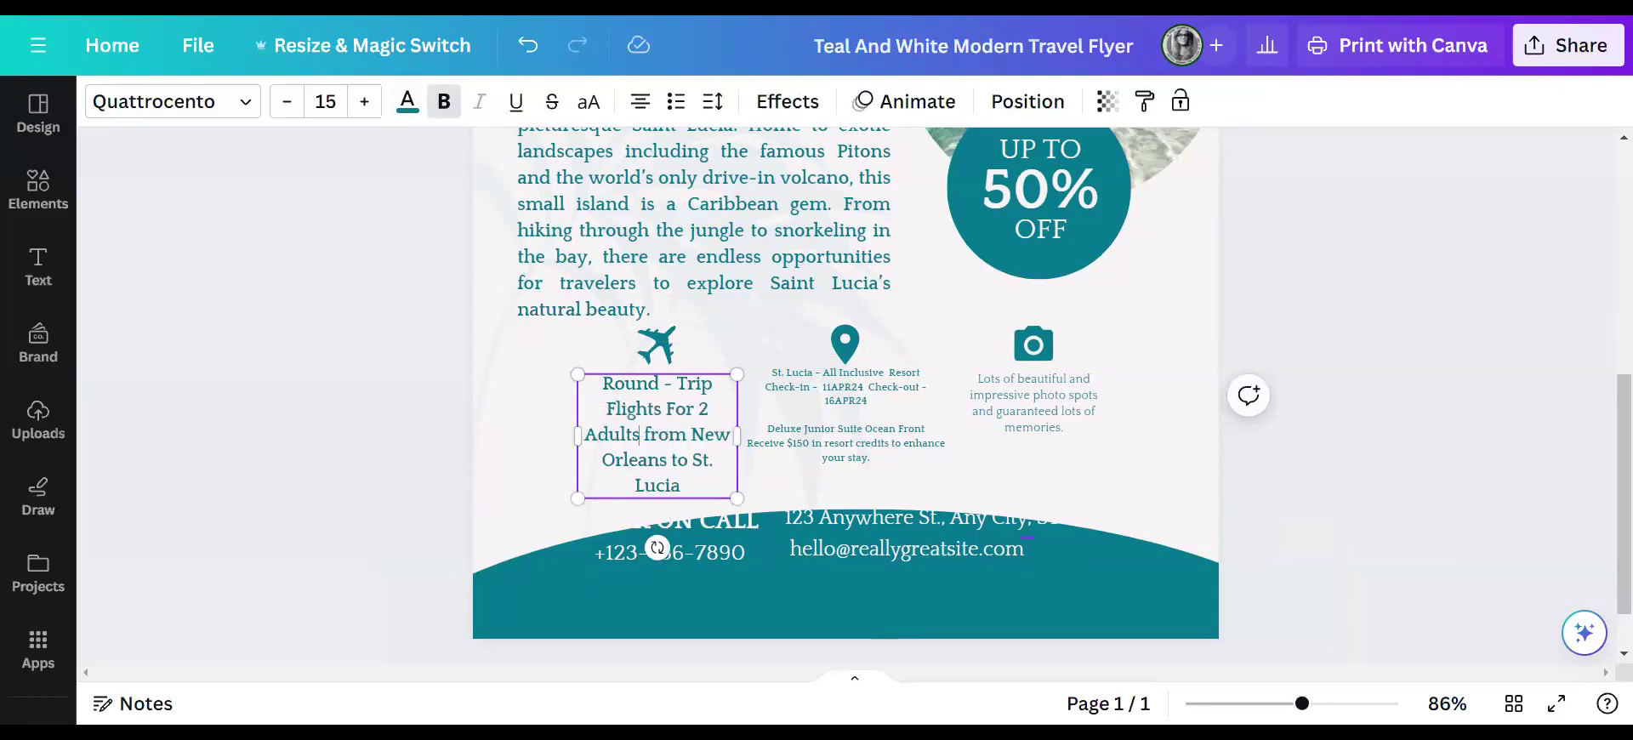
{"action": "left_click", "coordinate": [691, 460]}
{"action": "key", "text": "Return"}
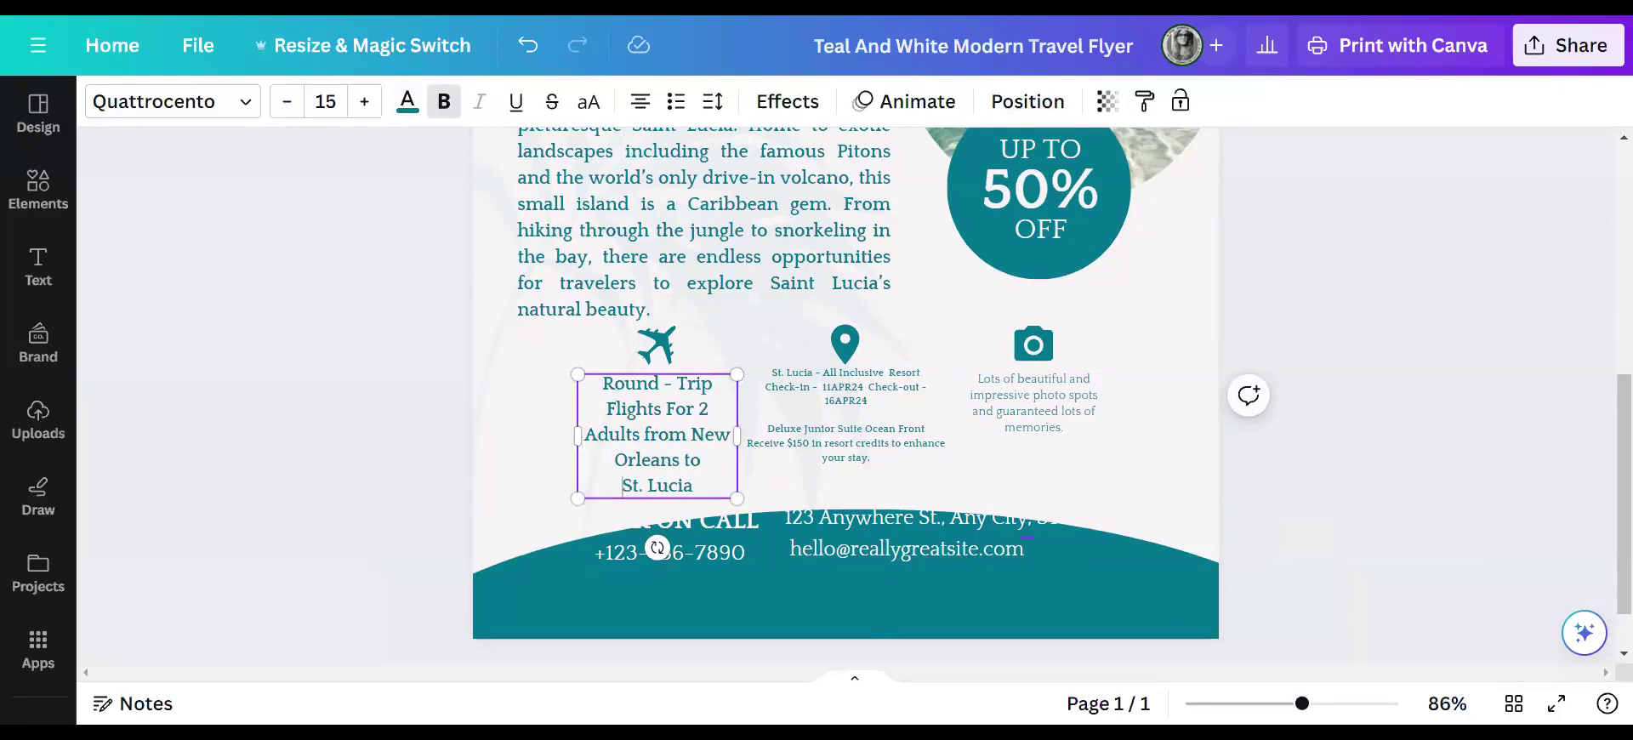
- Raise the resort details font size to 11.7 and move the box up under the pin
{"action": "left_click", "coordinate": [883, 376]}
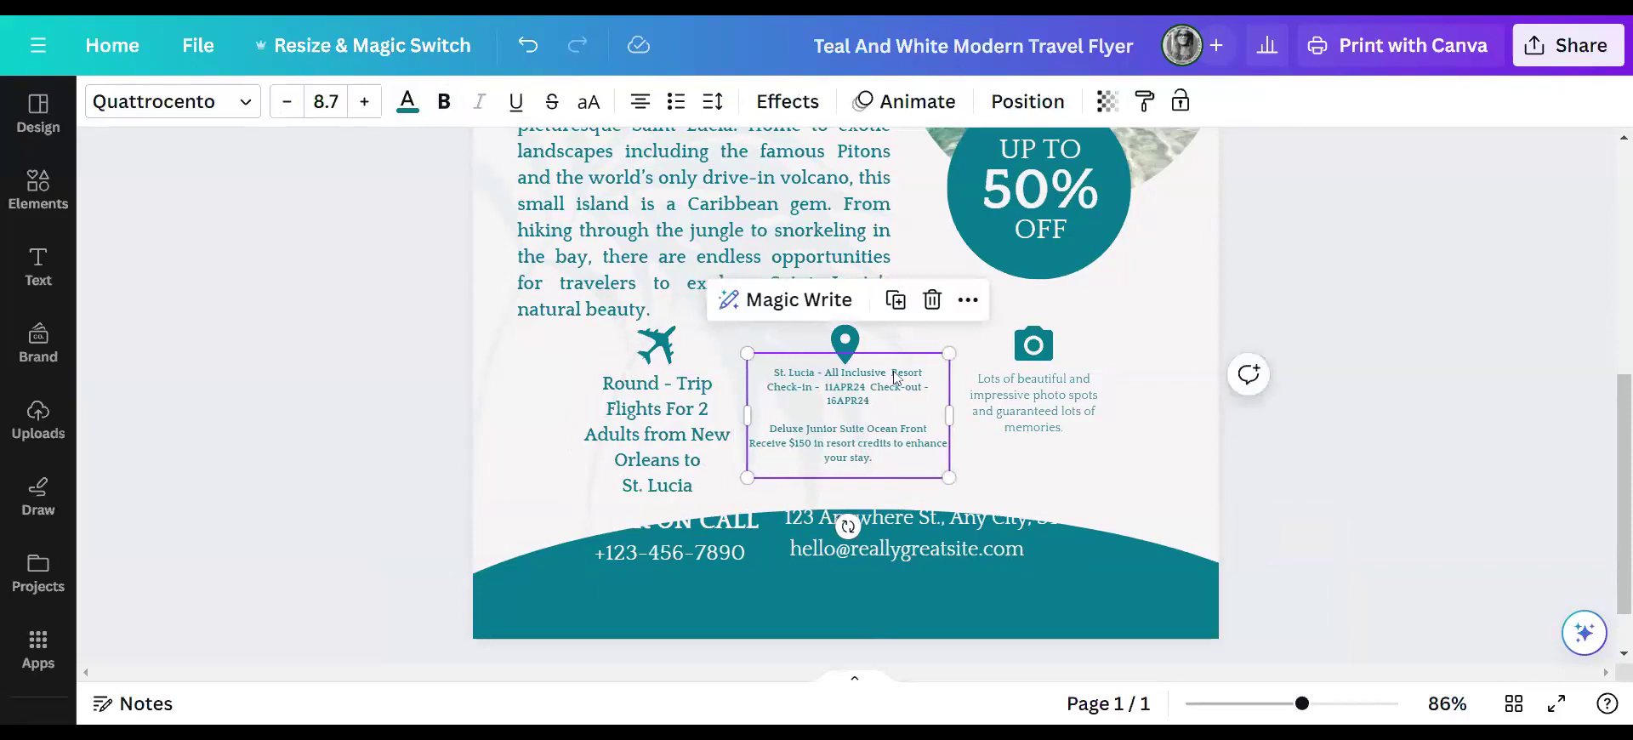
{"action": "left_click", "coordinate": [849, 417]}
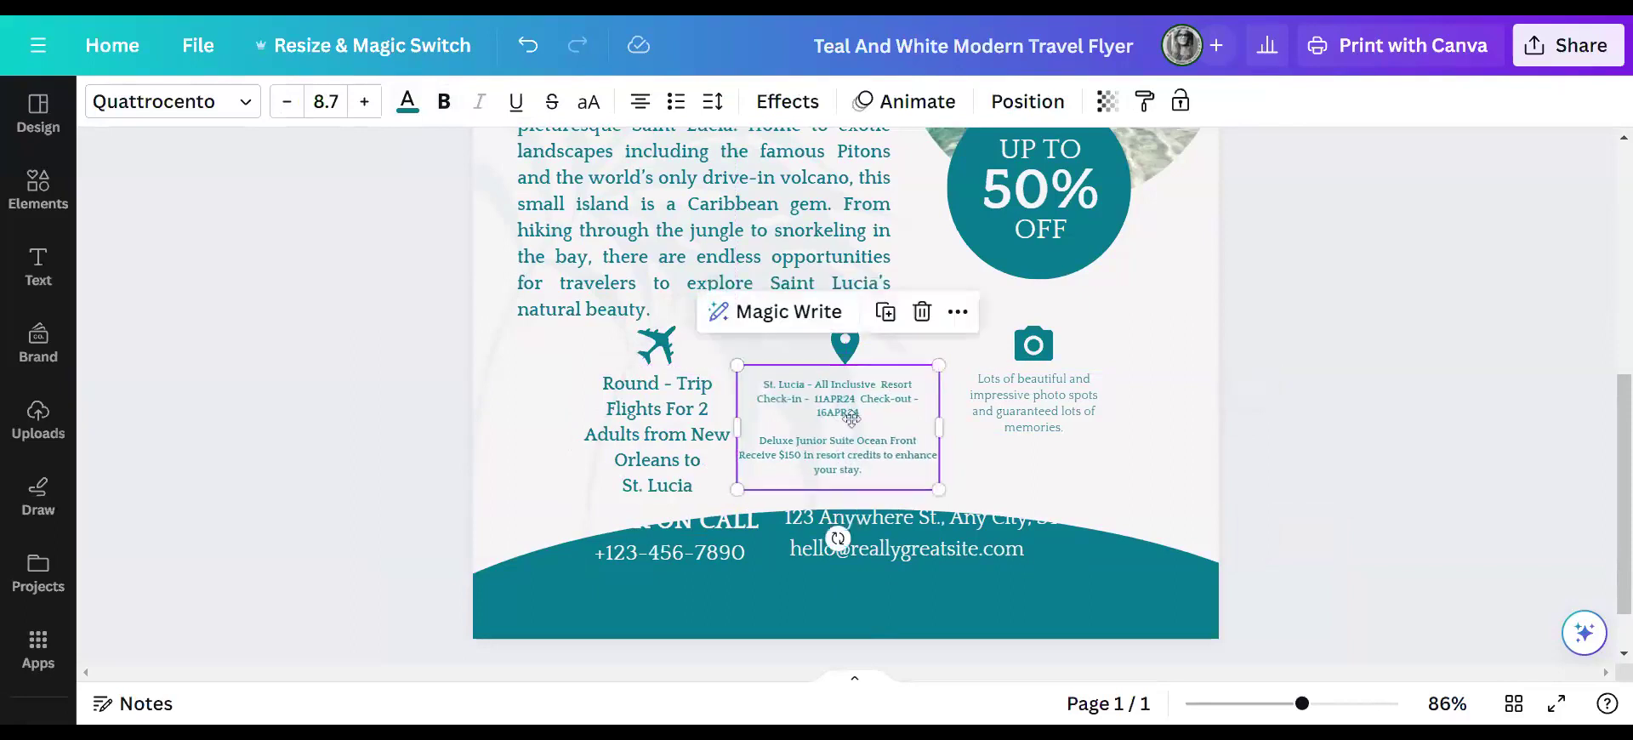
{"action": "left_click", "coordinate": [877, 392]}
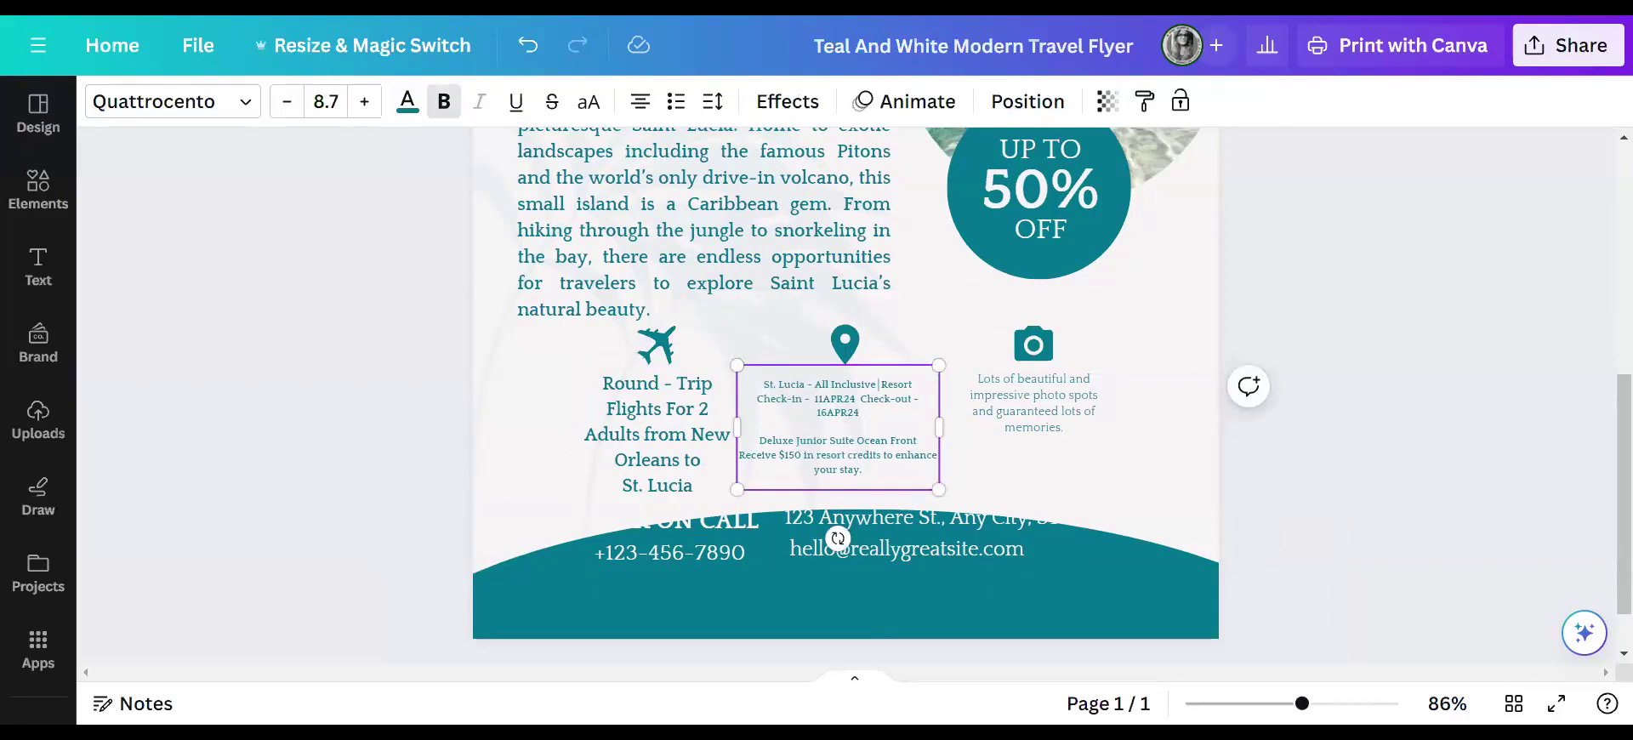
{"action": "left_click", "coordinate": [690, 443]}
{"action": "left_click", "coordinate": [866, 444]}
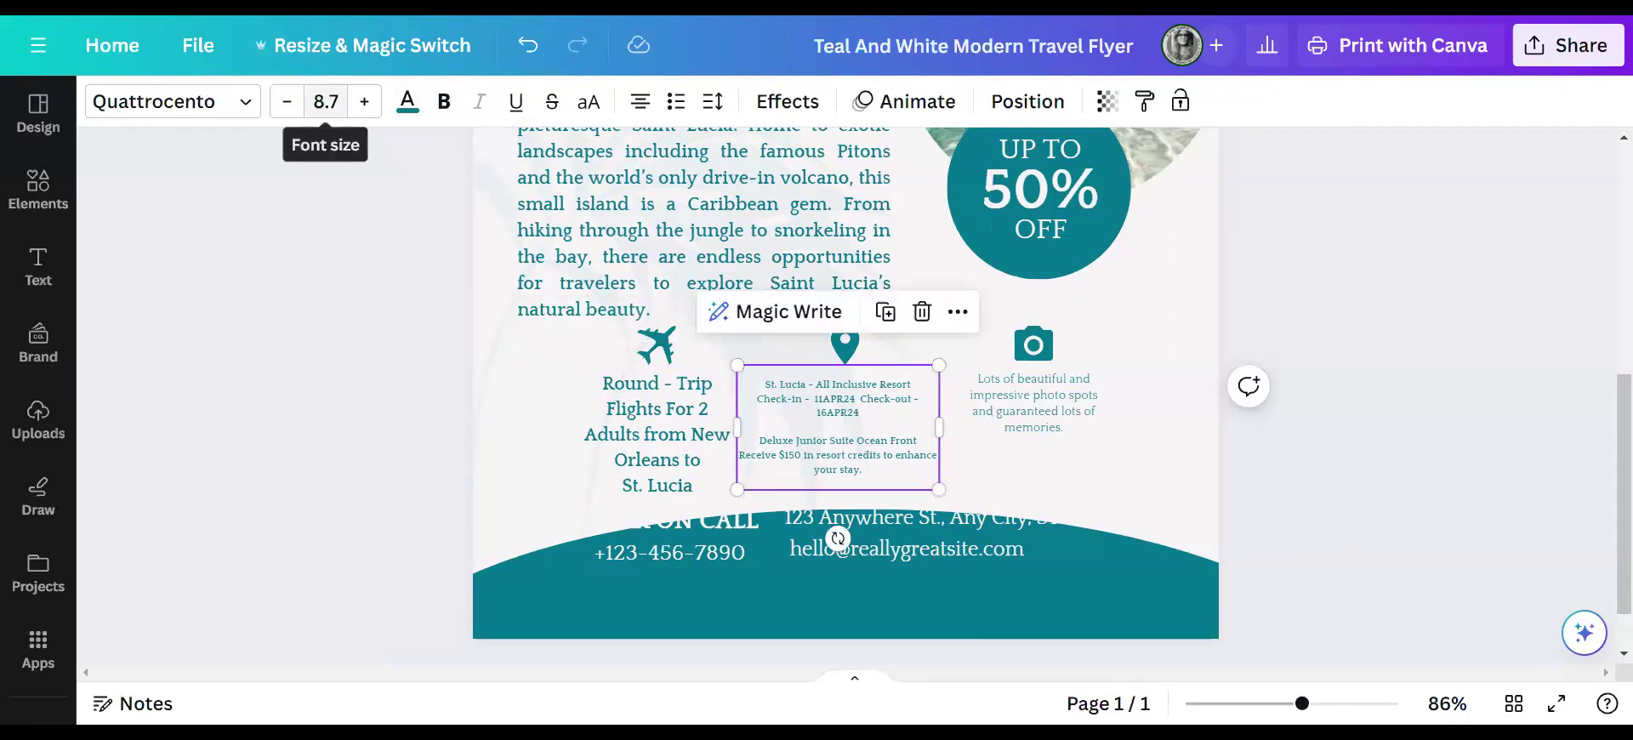
{"action": "left_click", "coordinate": [365, 101]}
{"action": "left_click", "coordinate": [365, 101]}
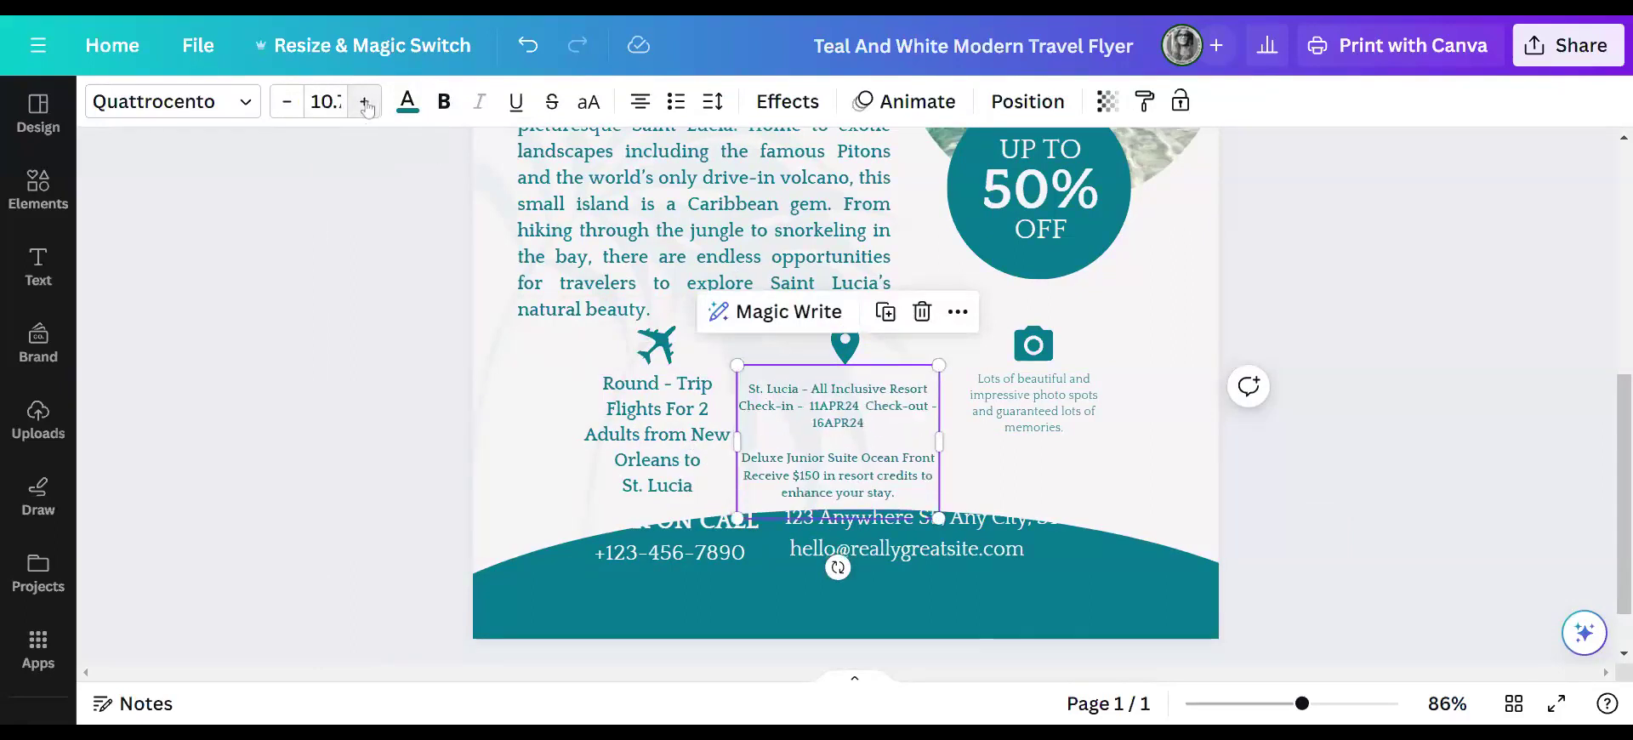
{"action": "left_click", "coordinate": [364, 101]}
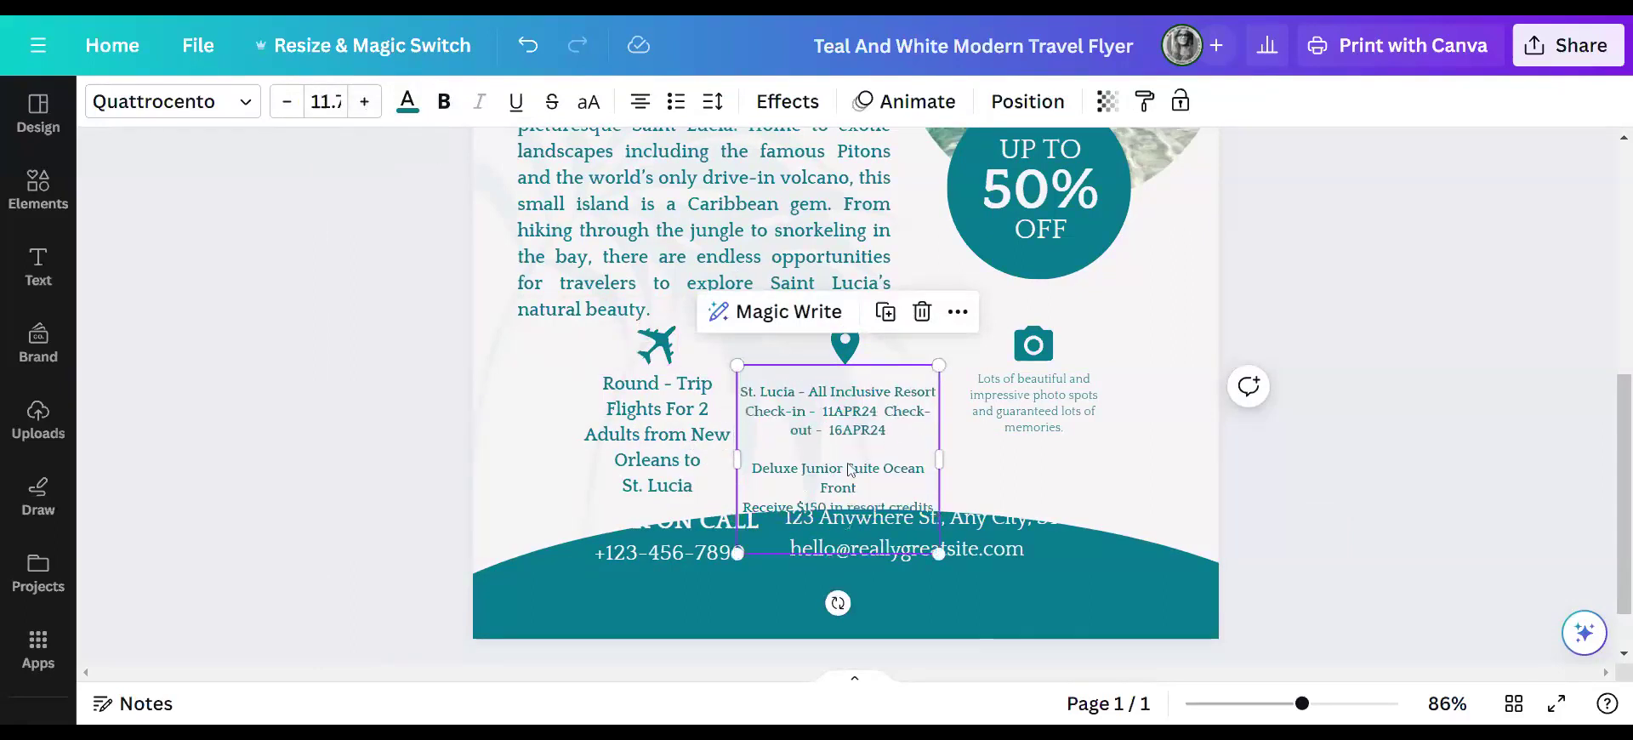
{"action": "left_click_drag", "start_coordinate": [852, 456], "coordinate": [860, 439]}
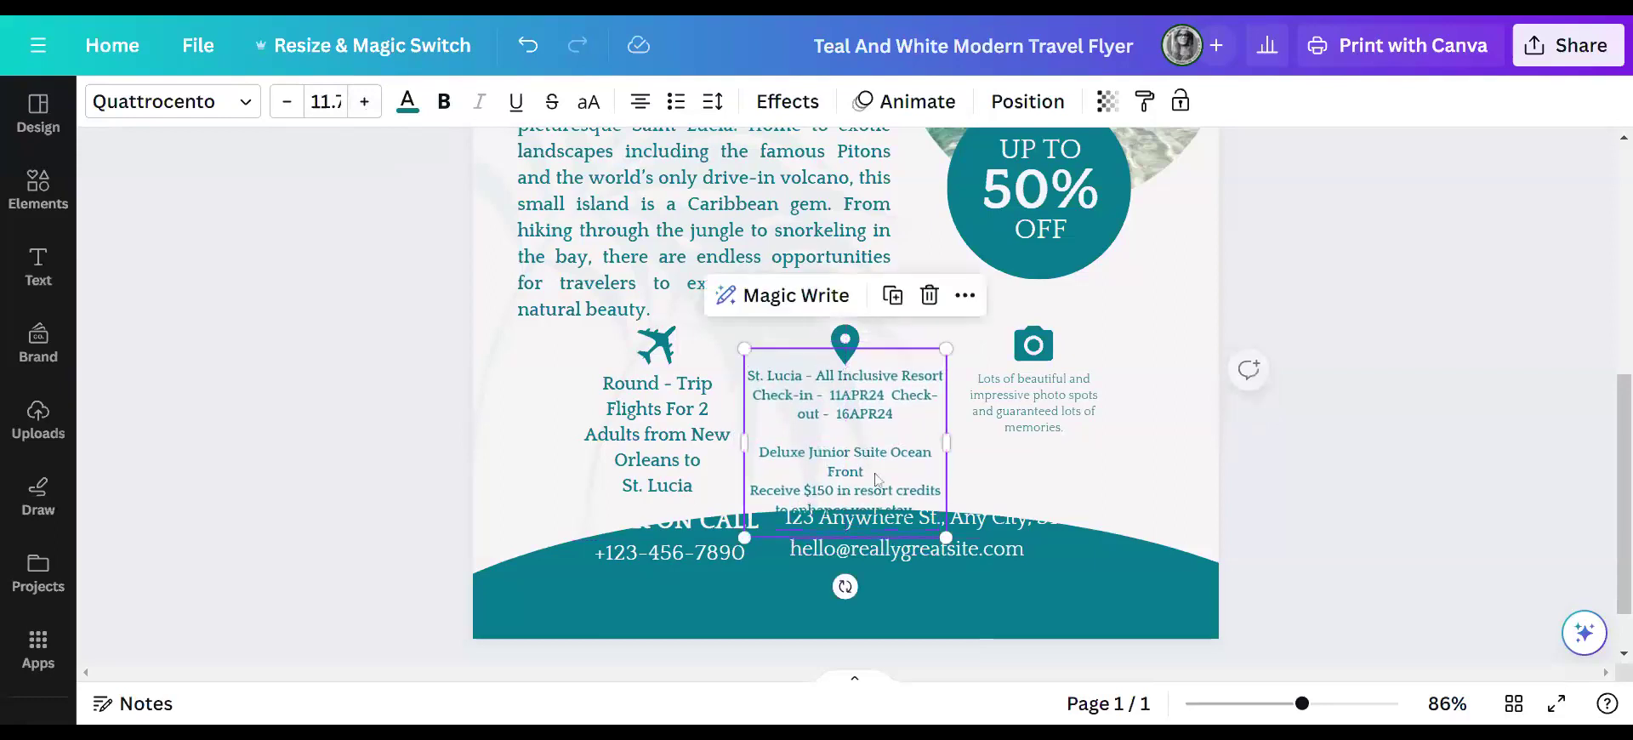
- Move the BOOK ON CALL text down onto the teal band
{"action": "left_click", "coordinate": [916, 605]}
{"action": "left_click", "coordinate": [649, 522]}
{"action": "left_click_drag", "start_coordinate": [649, 521], "coordinate": [655, 604]}
- Nudge the teal footer shape slightly left and down
{"action": "left_click", "coordinate": [922, 593]}
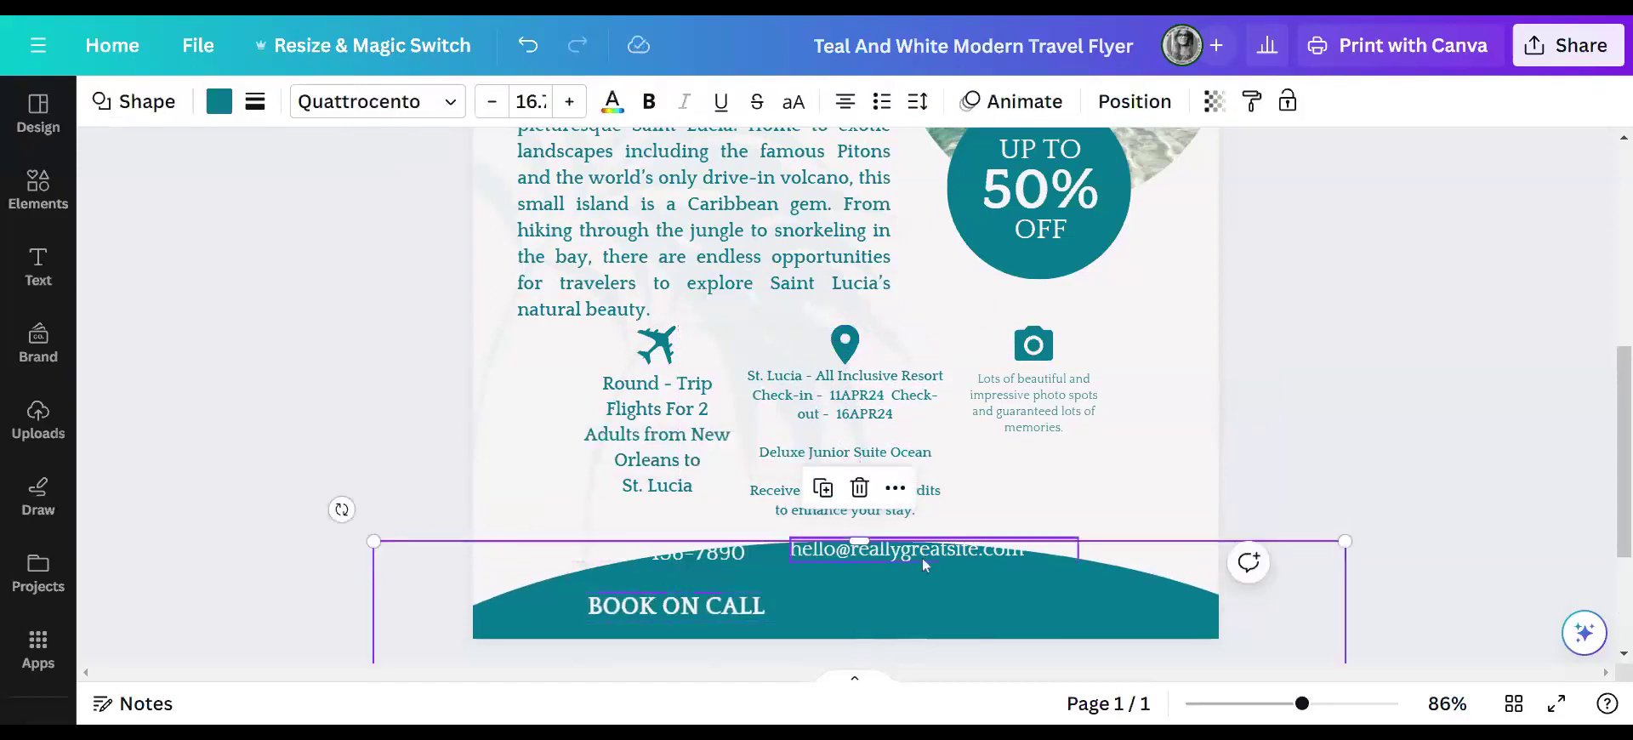
{"action": "left_click_drag", "start_coordinate": [922, 554], "coordinate": [910, 560]}
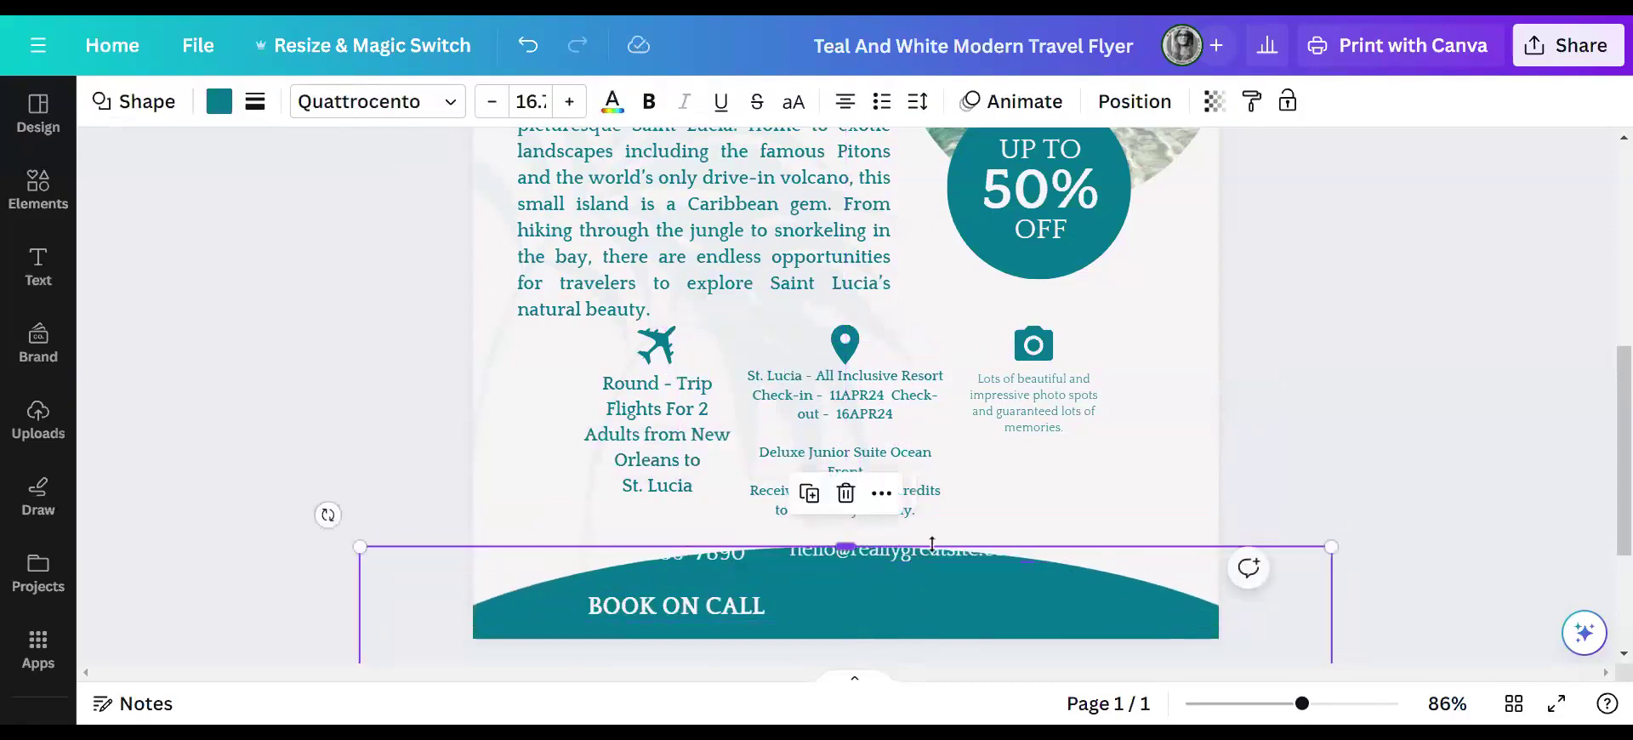
{"action": "left_click", "coordinate": [1336, 506]}
- Drag the e-mail and phone number down onto the teal band above BOOK ON CALL
{"action": "left_click", "coordinate": [919, 553]}
{"action": "left_click_drag", "start_coordinate": [919, 553], "coordinate": [910, 587]}
{"action": "left_click_drag", "start_coordinate": [711, 556], "coordinate": [712, 580]}
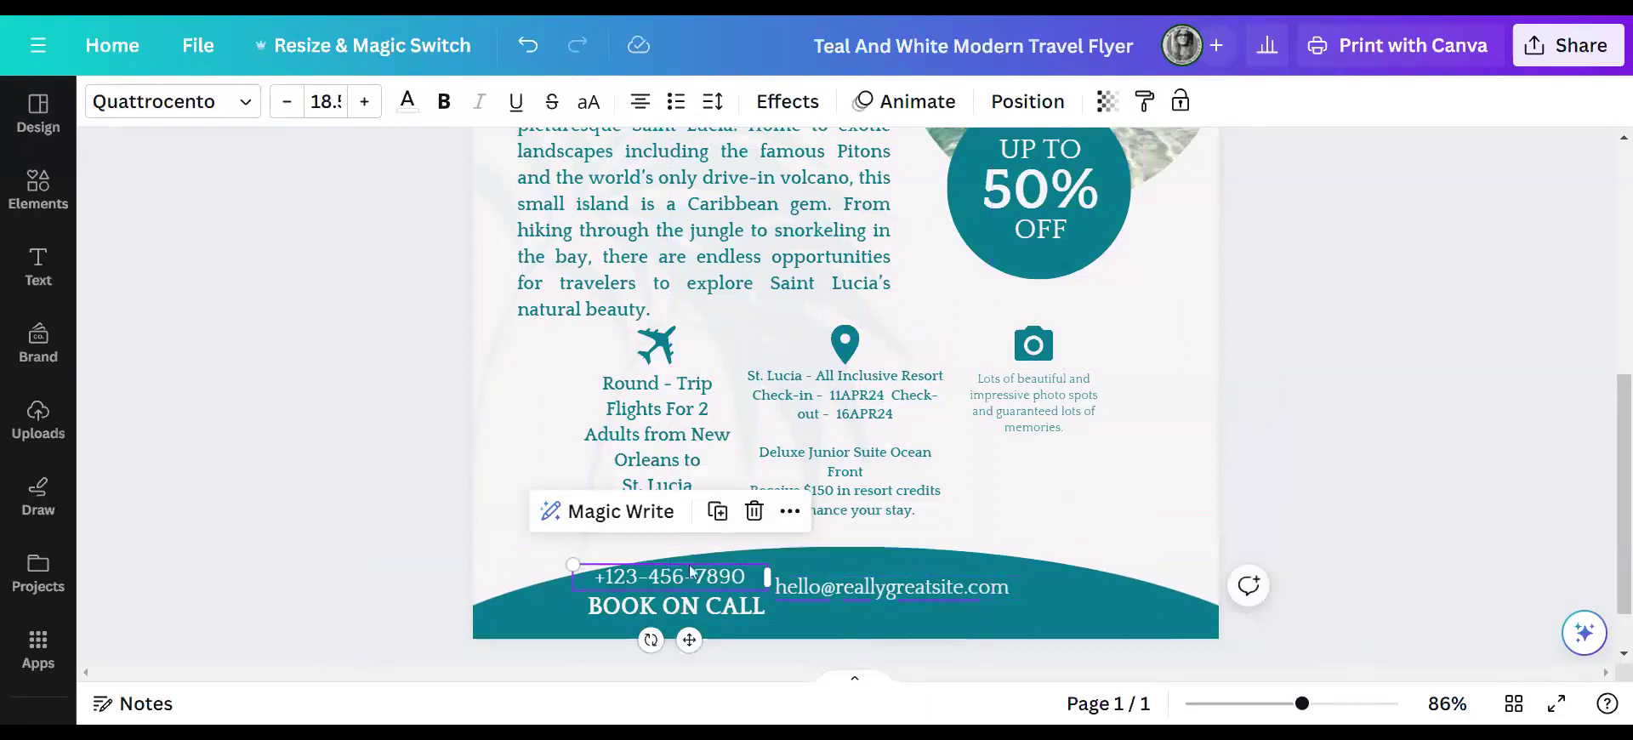
{"action": "left_click", "coordinate": [1315, 490]}
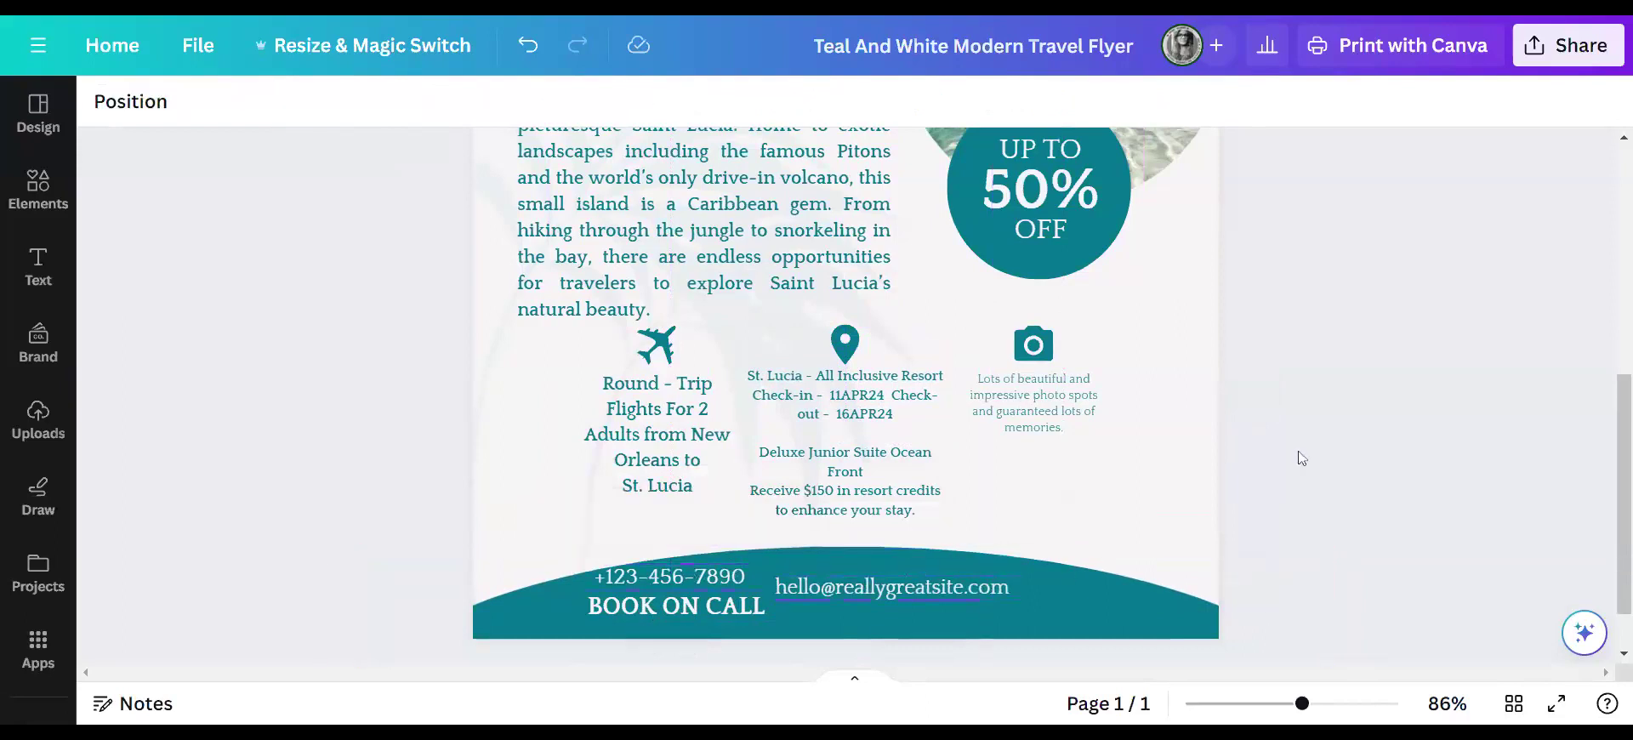
{"action": "scroll", "coordinate": [1356, 434], "scroll_direction": "up", "scroll_amount": 6}
- Make the logo shape plum from the brand palette and change all teal shapes to match
{"action": "left_click", "coordinate": [576, 279]}
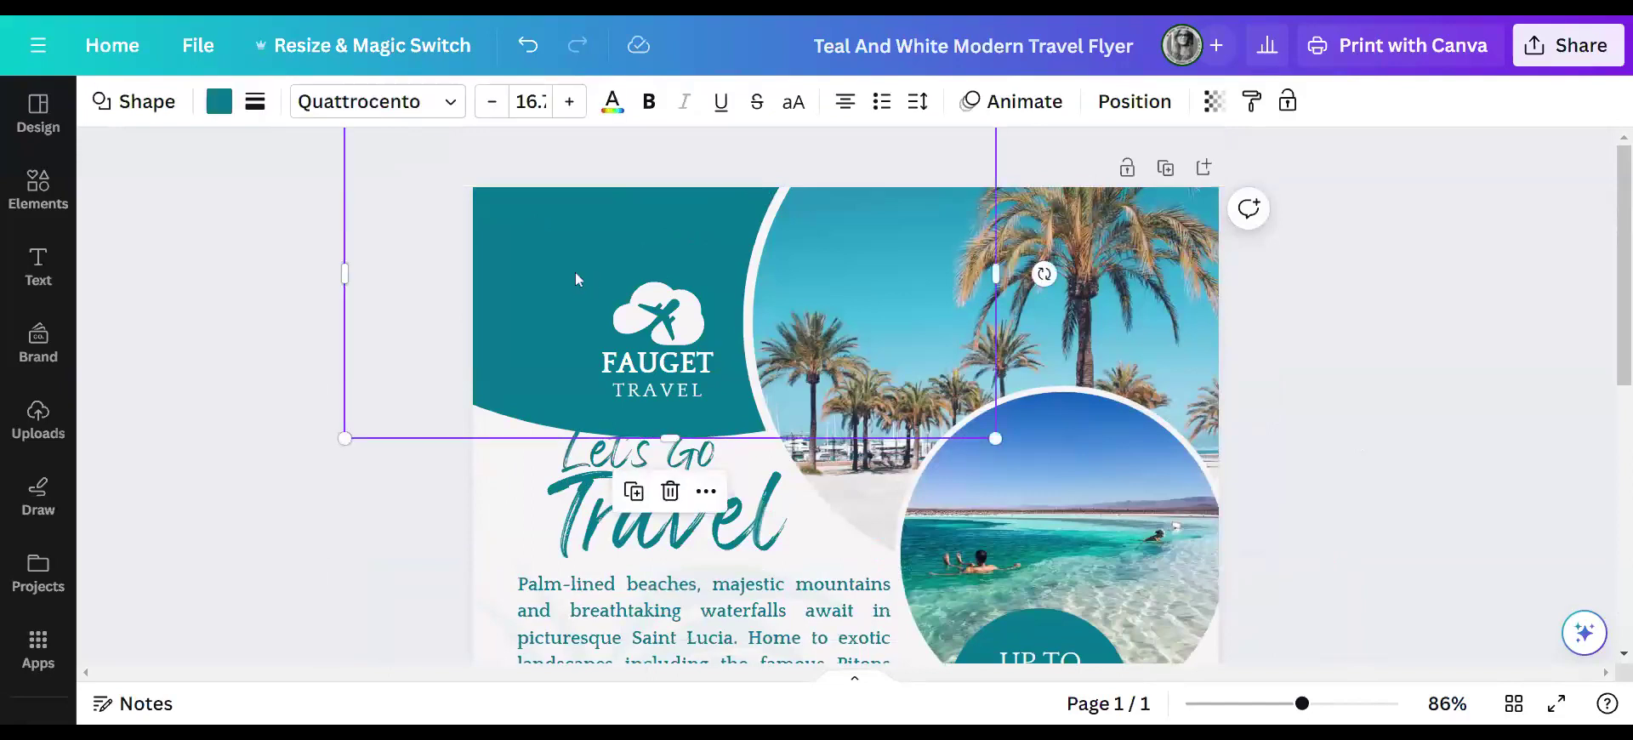
{"action": "left_click", "coordinate": [223, 104]}
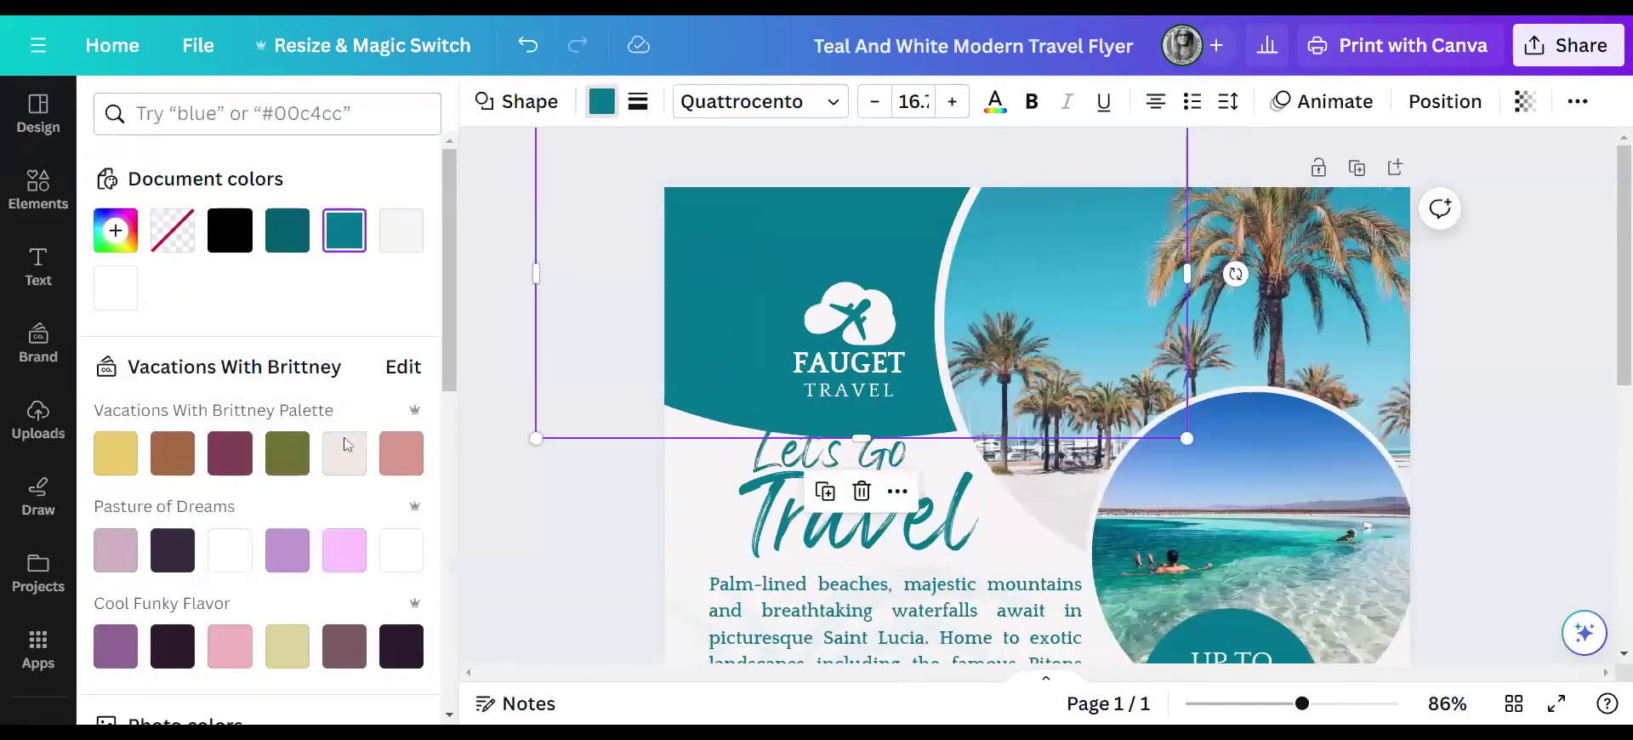
{"action": "left_click", "coordinate": [230, 452]}
{"action": "left_click", "coordinate": [212, 689]}
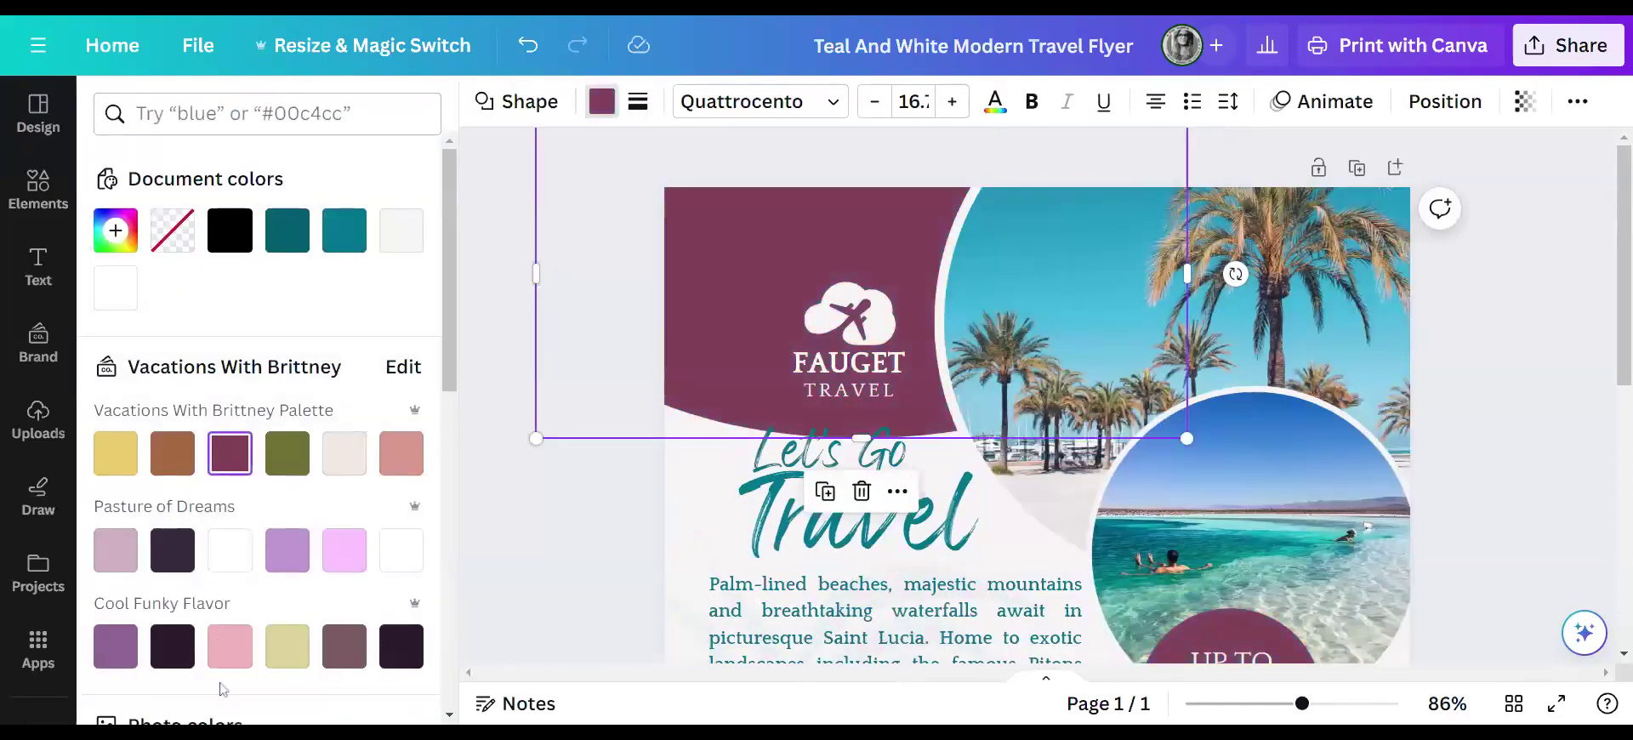
{"action": "scroll", "coordinate": [1235, 525], "scroll_direction": "down", "scroll_amount": 6}
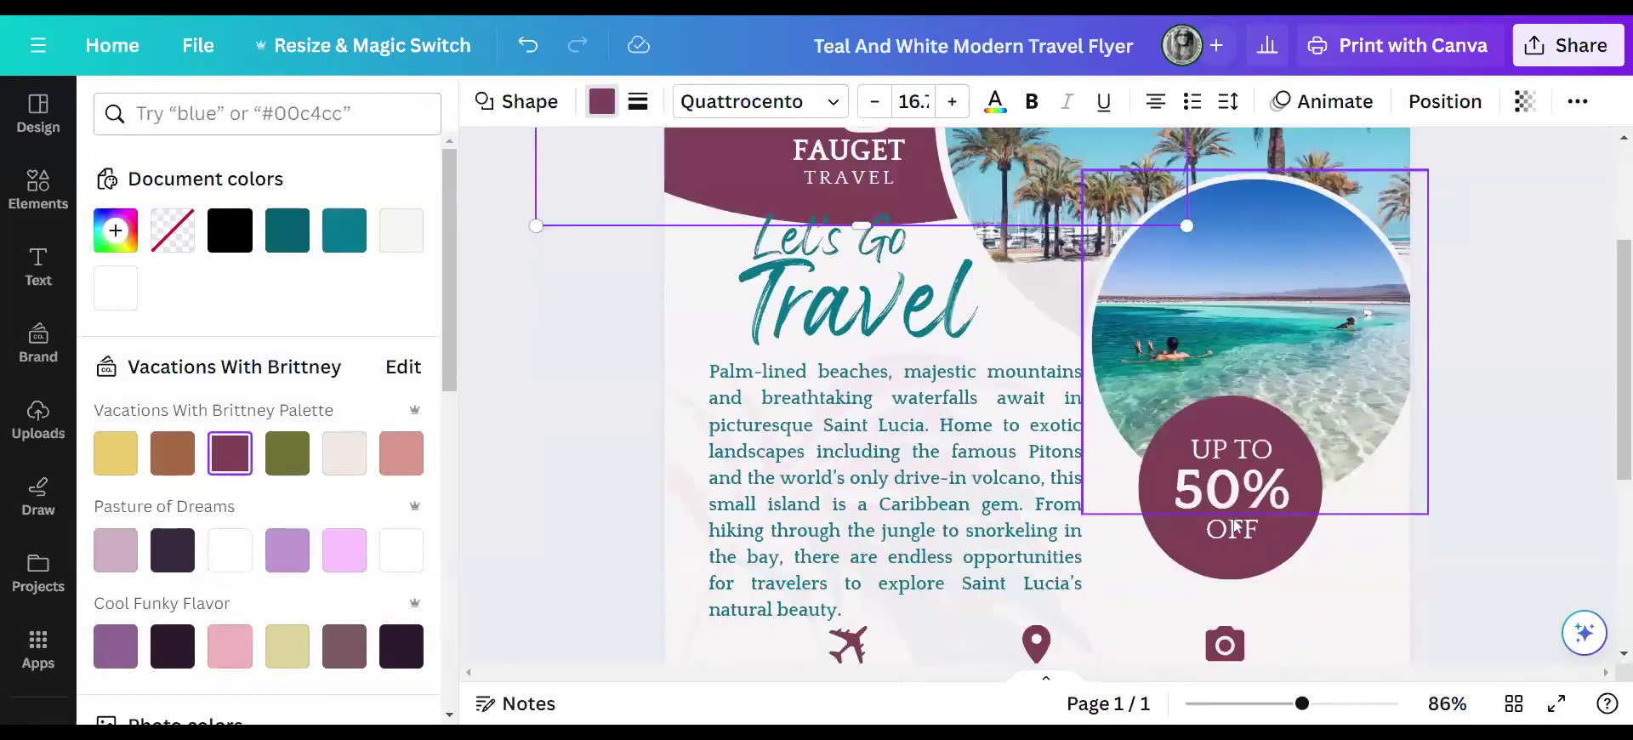
{"action": "scroll", "coordinate": [1233, 535], "scroll_direction": "up", "scroll_amount": 6}
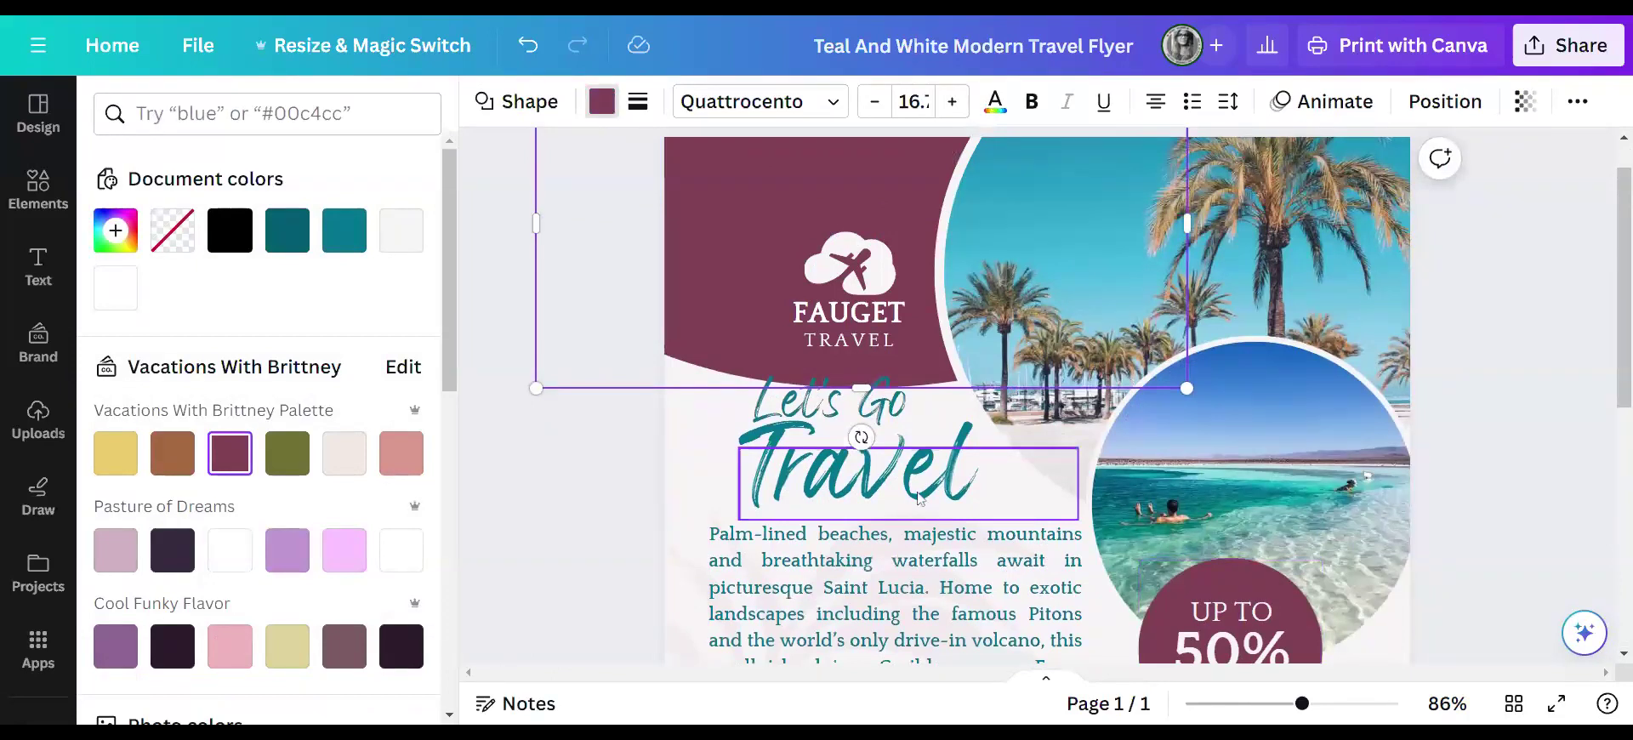
- Turn the Travel heading and the Let's Go text plum
{"action": "left_click", "coordinate": [919, 497]}
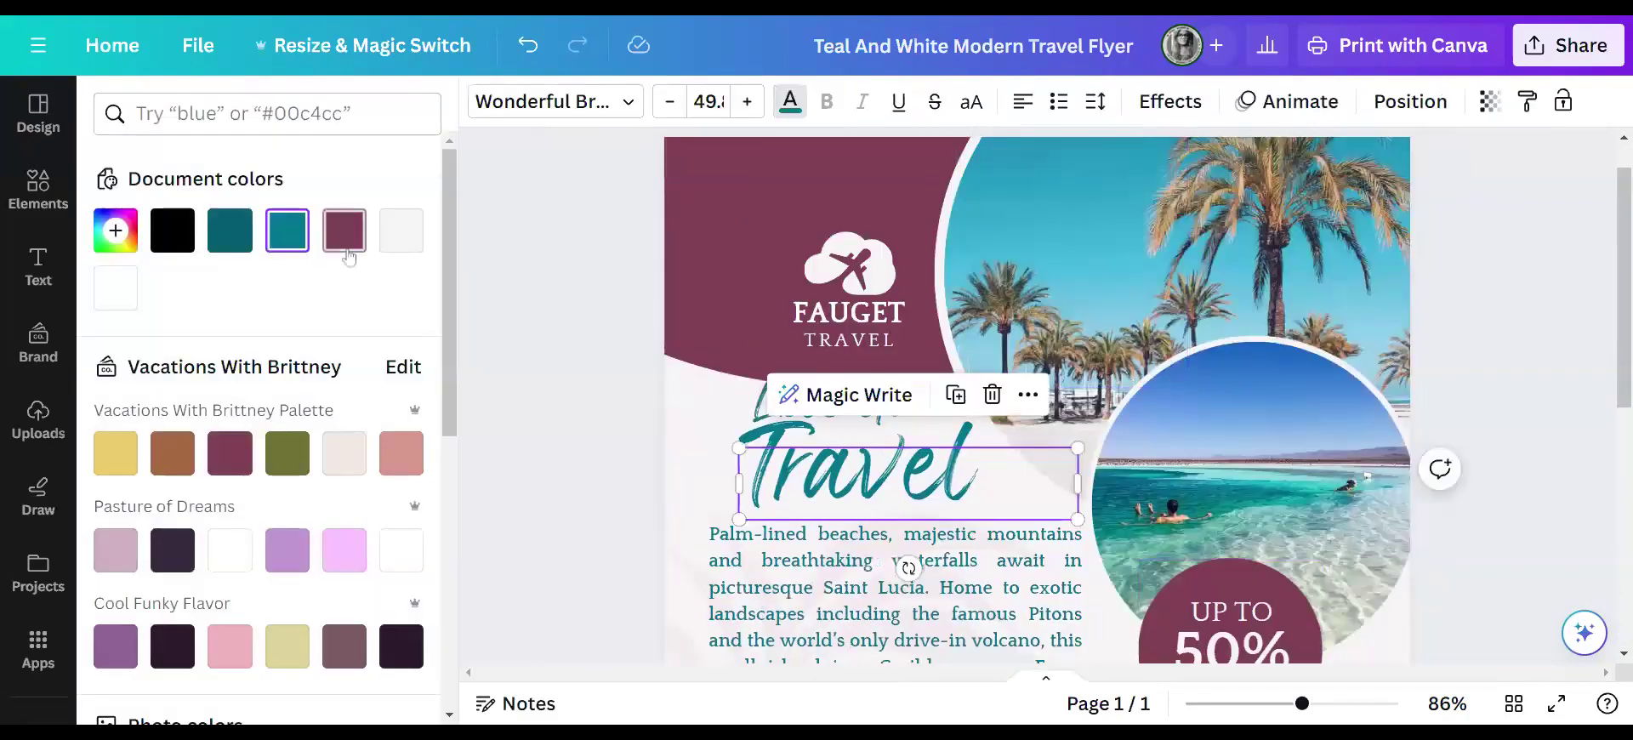
{"action": "left_click", "coordinate": [347, 254]}
{"action": "key", "text": "Escape"}
{"action": "left_click", "coordinate": [453, 375]}
{"action": "left_click", "coordinate": [605, 408]}
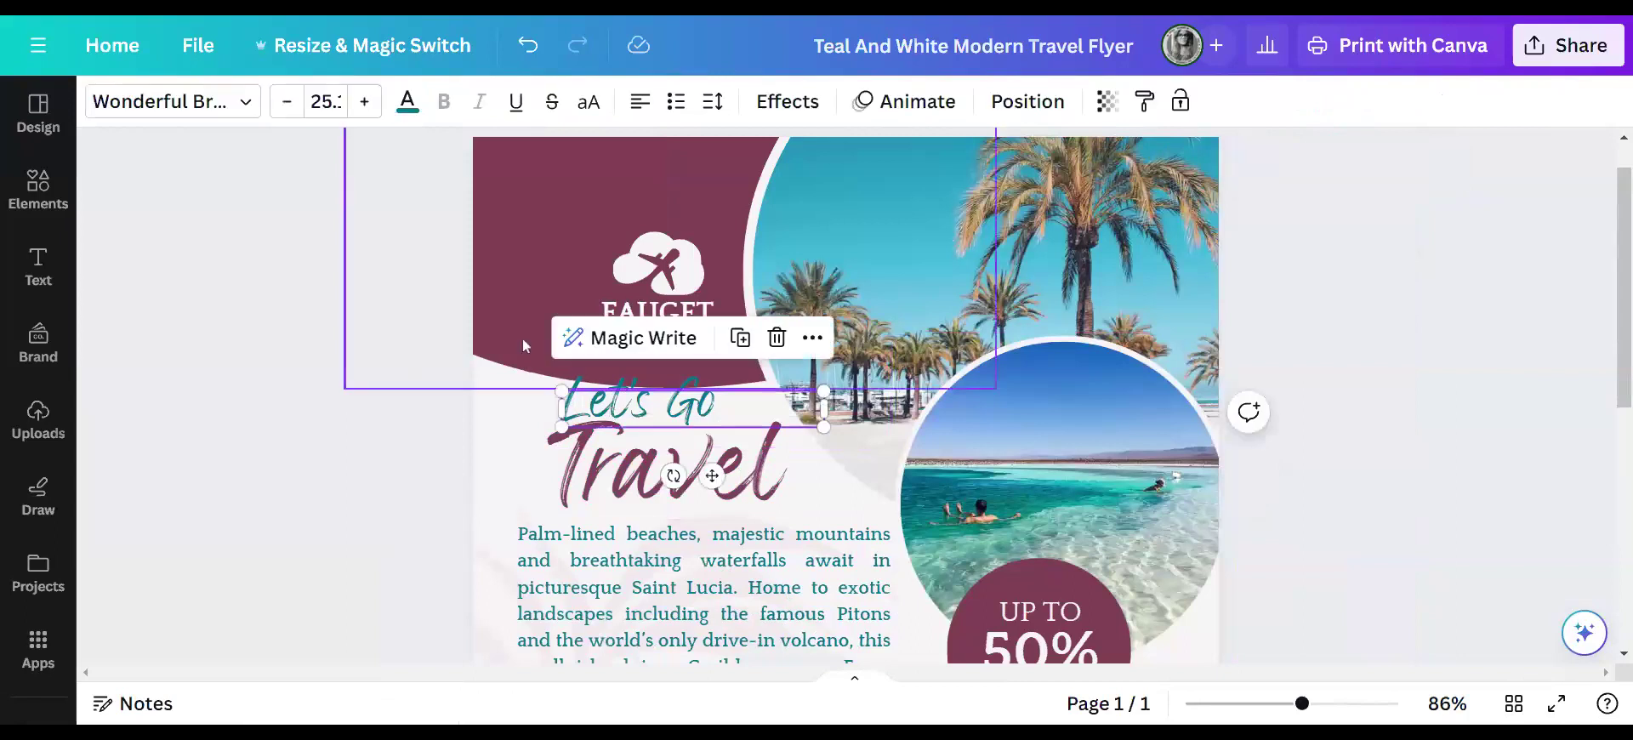
{"action": "left_click", "coordinate": [403, 106]}
{"action": "left_click", "coordinate": [344, 231]}
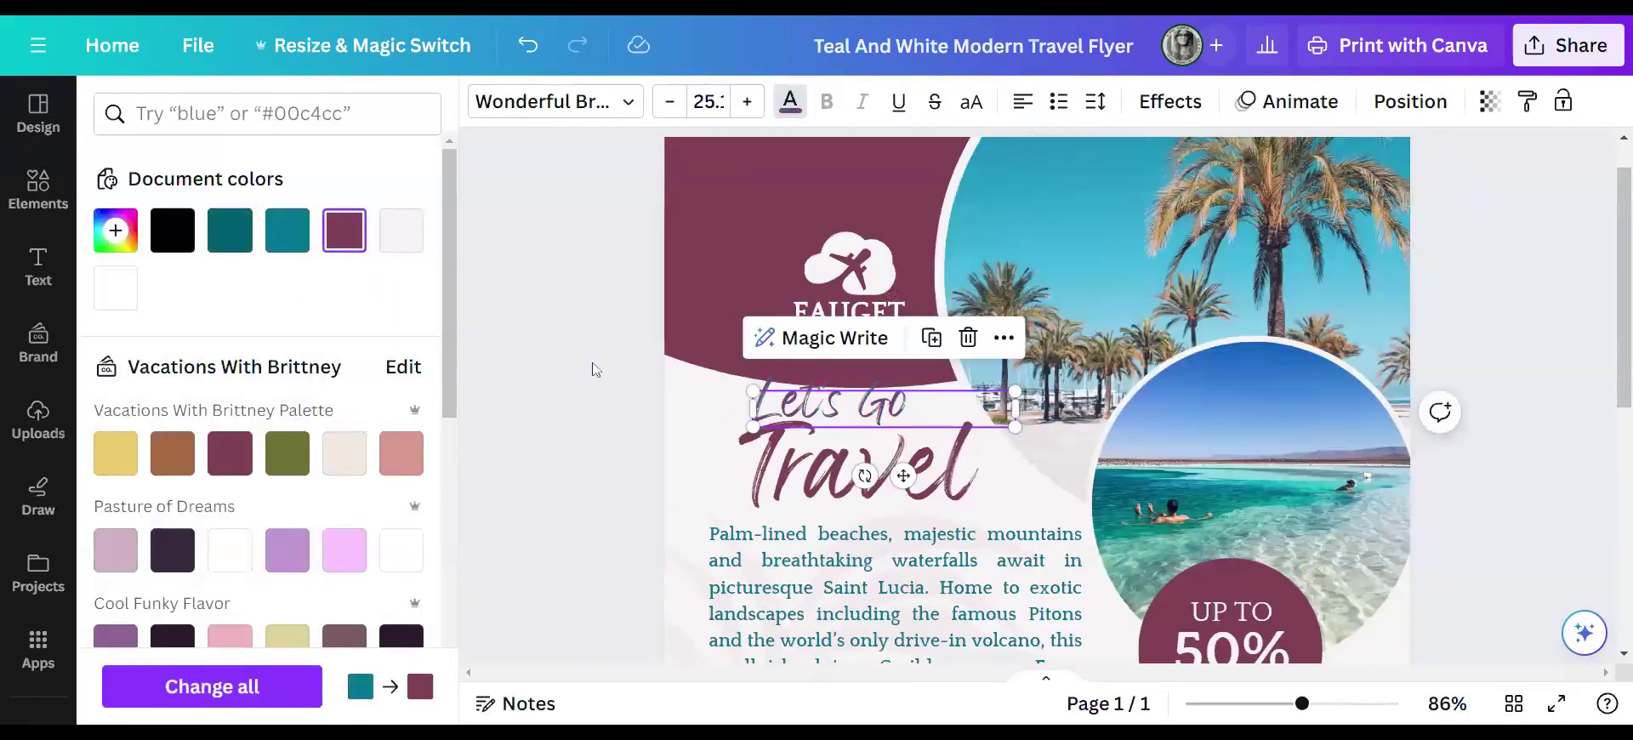
{"action": "key", "text": "Escape"}
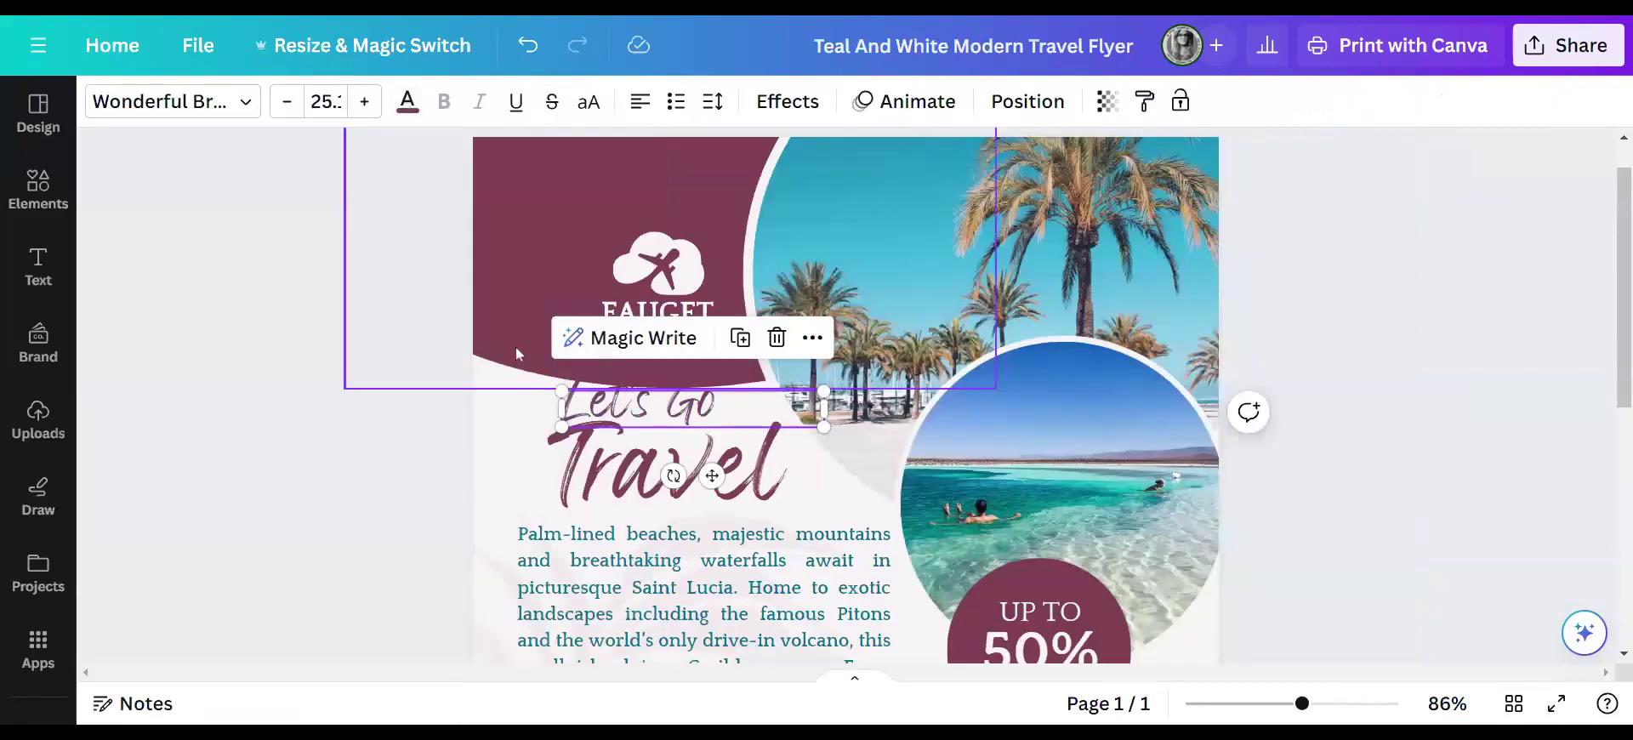
- Make the body paragraph plum and replace all remaining teal text with plum
{"action": "left_click", "coordinate": [1278, 713]}
{"action": "scroll", "coordinate": [1225, 540], "scroll_direction": "down", "scroll_amount": 2}
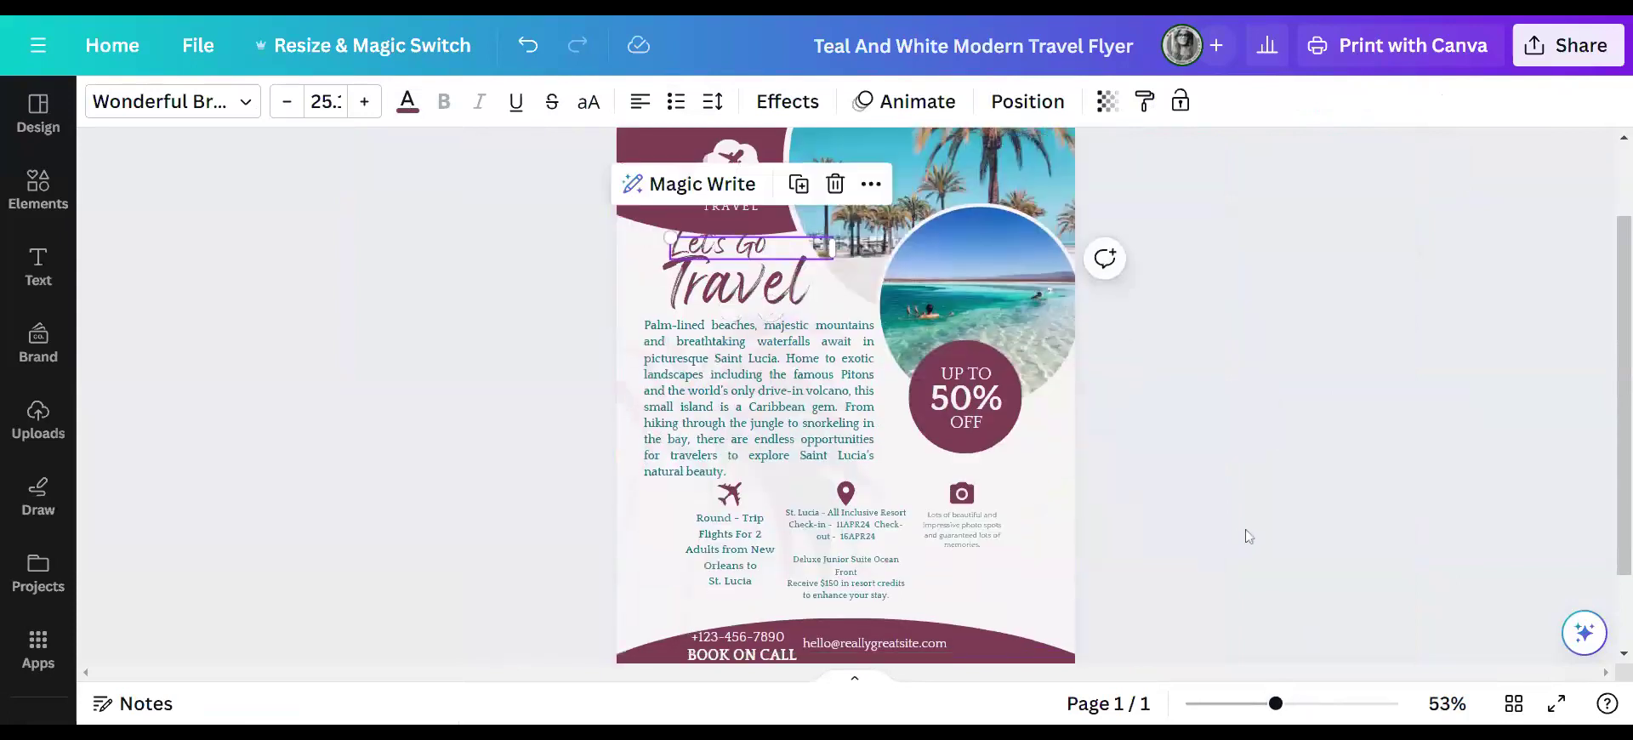
{"action": "scroll", "coordinate": [1245, 536], "scroll_direction": "down", "scroll_amount": 1}
{"action": "scroll", "coordinate": [1245, 536], "scroll_direction": "up", "scroll_amount": 1}
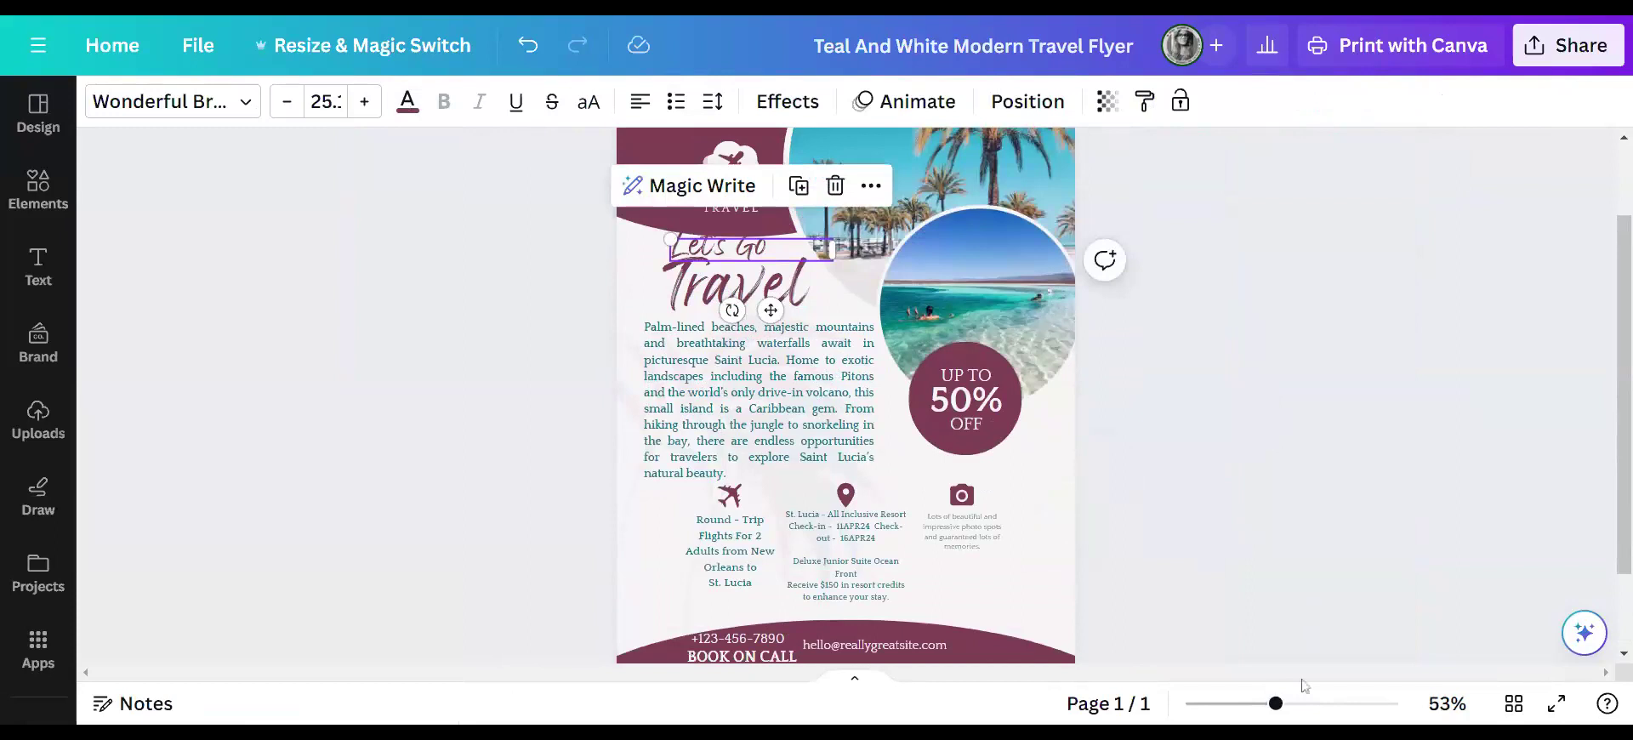
{"action": "left_click", "coordinate": [800, 417]}
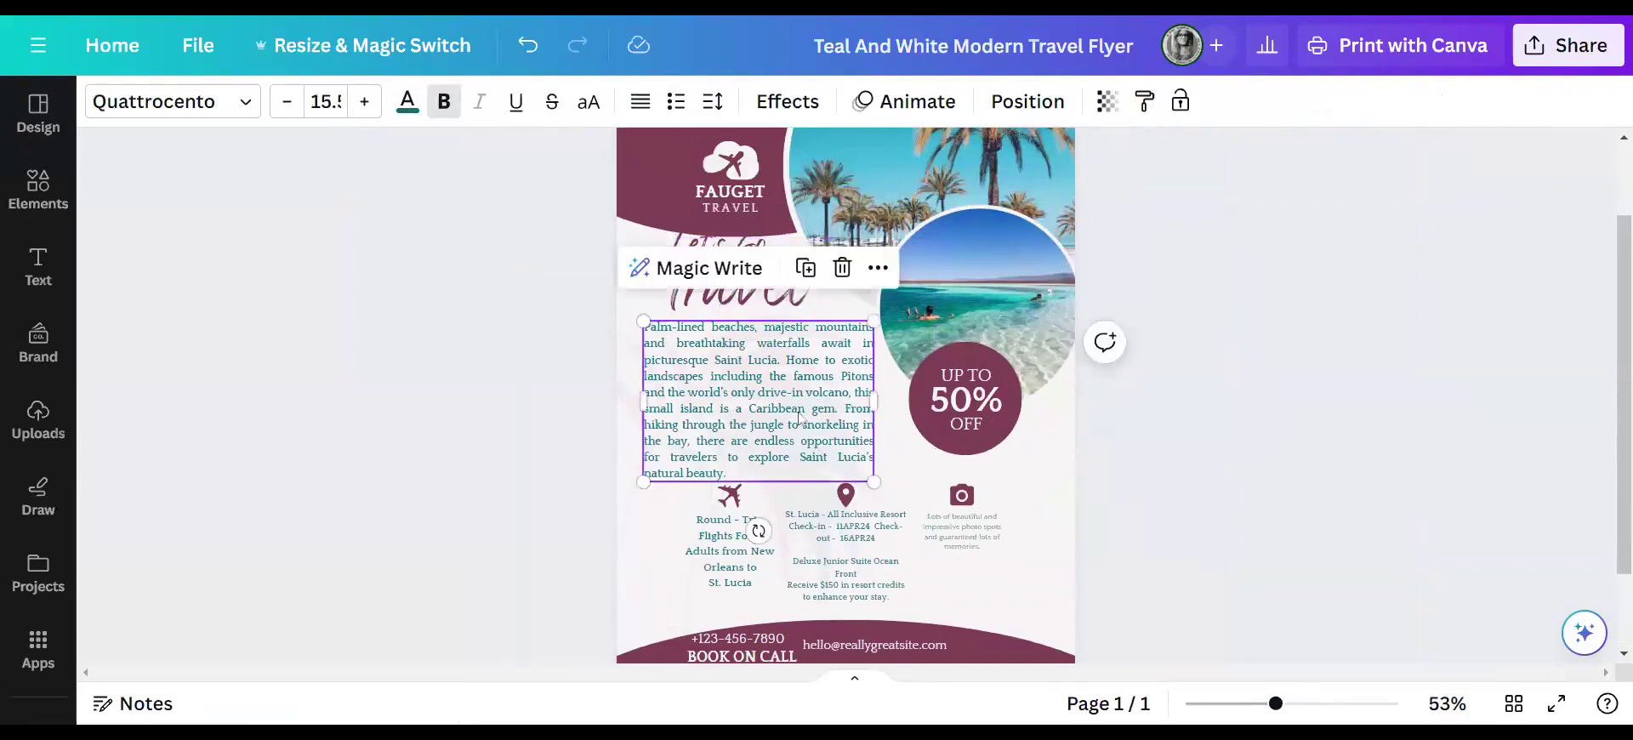
{"action": "left_click", "coordinate": [407, 101]}
{"action": "left_click", "coordinate": [353, 232]}
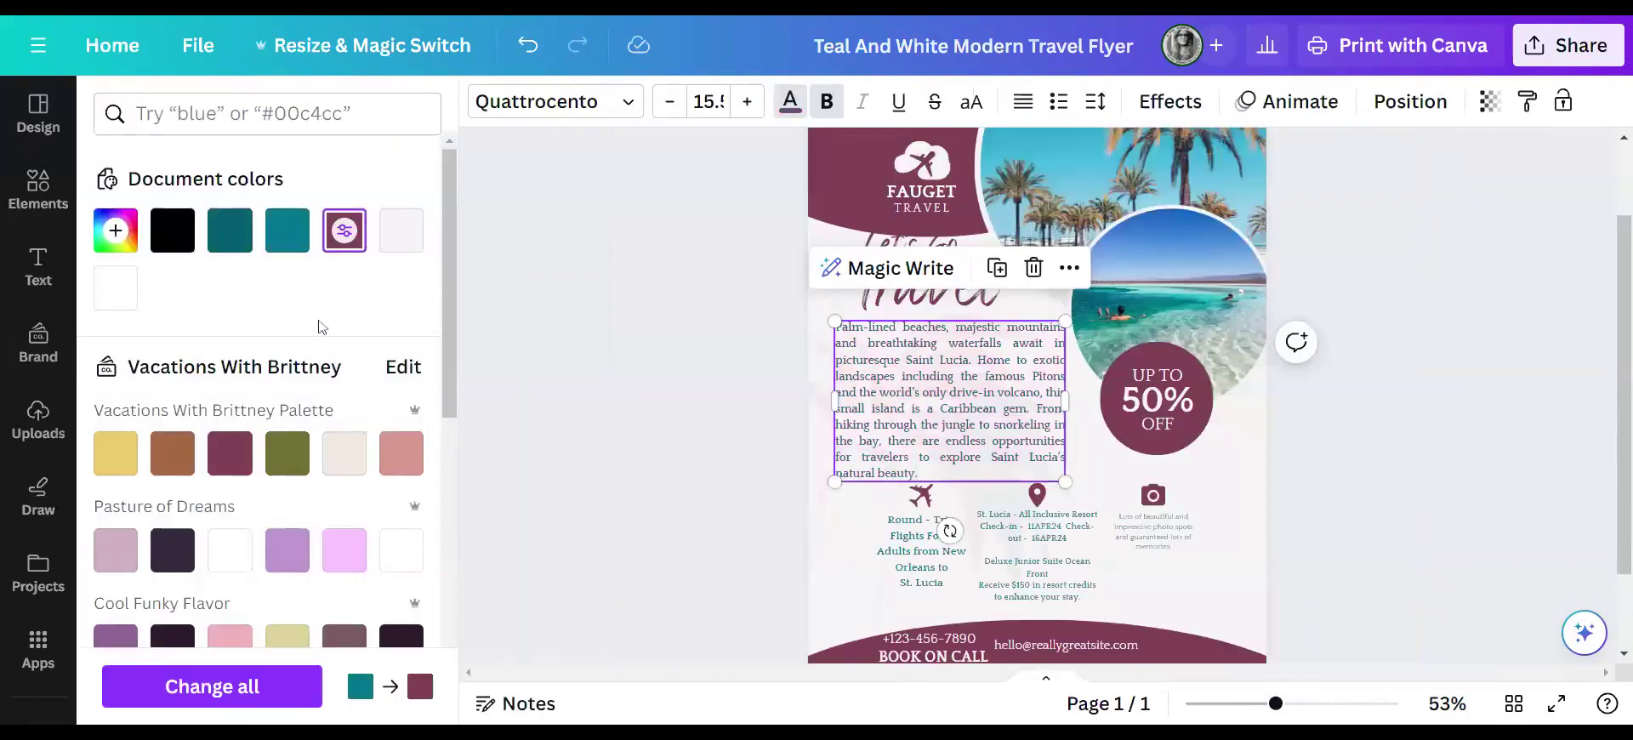
{"action": "left_click", "coordinate": [212, 687]}
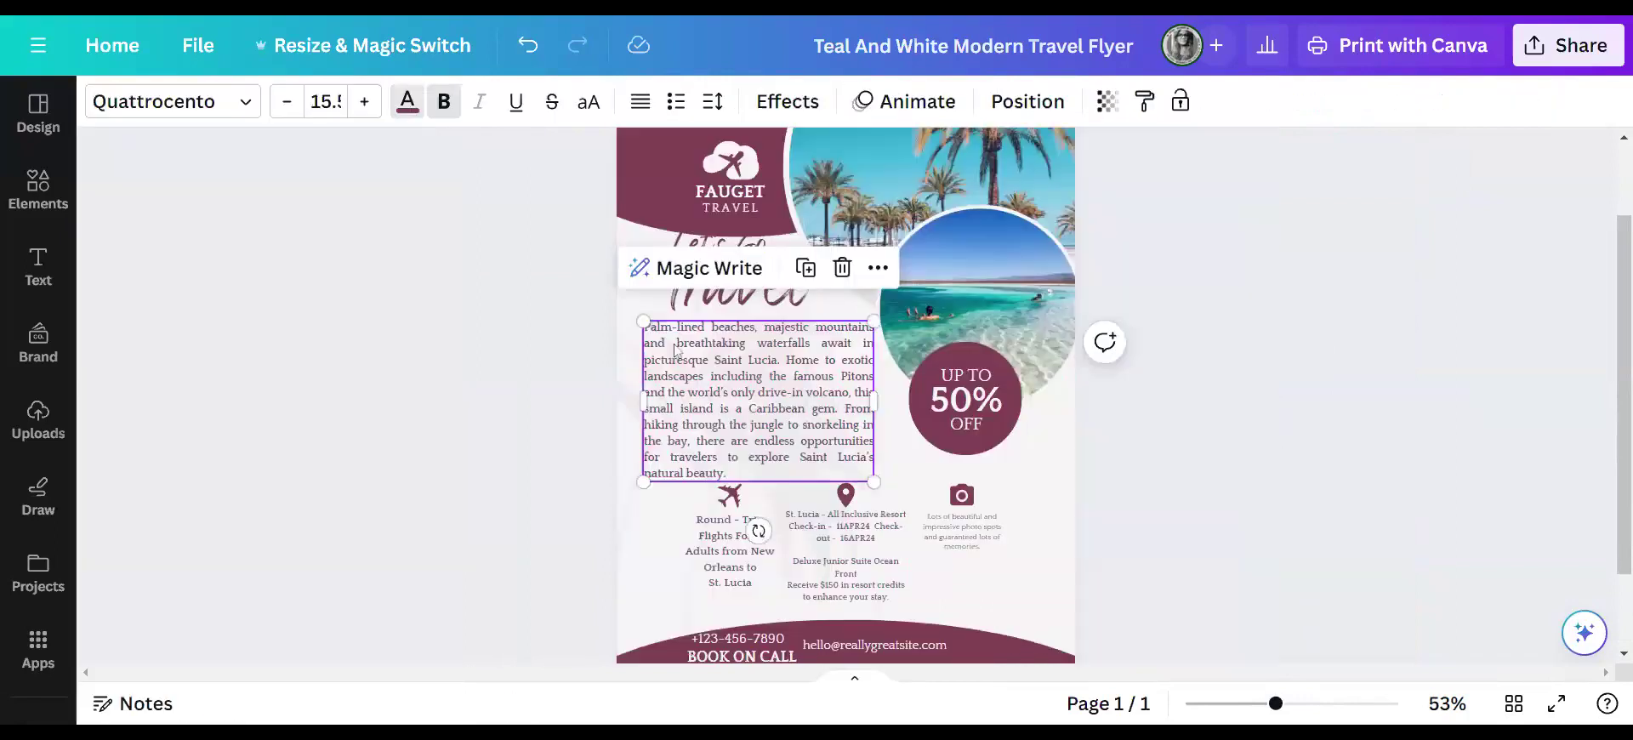
{"action": "left_click_drag", "start_coordinate": [1276, 703], "coordinate": [1297, 704]}
- Bump the resort details text to 12.7, widen its box and nudge it slightly left
{"action": "scroll", "coordinate": [1304, 536], "scroll_direction": "down", "scroll_amount": 3}
{"action": "scroll", "coordinate": [1299, 533], "scroll_direction": "up", "scroll_amount": 3}
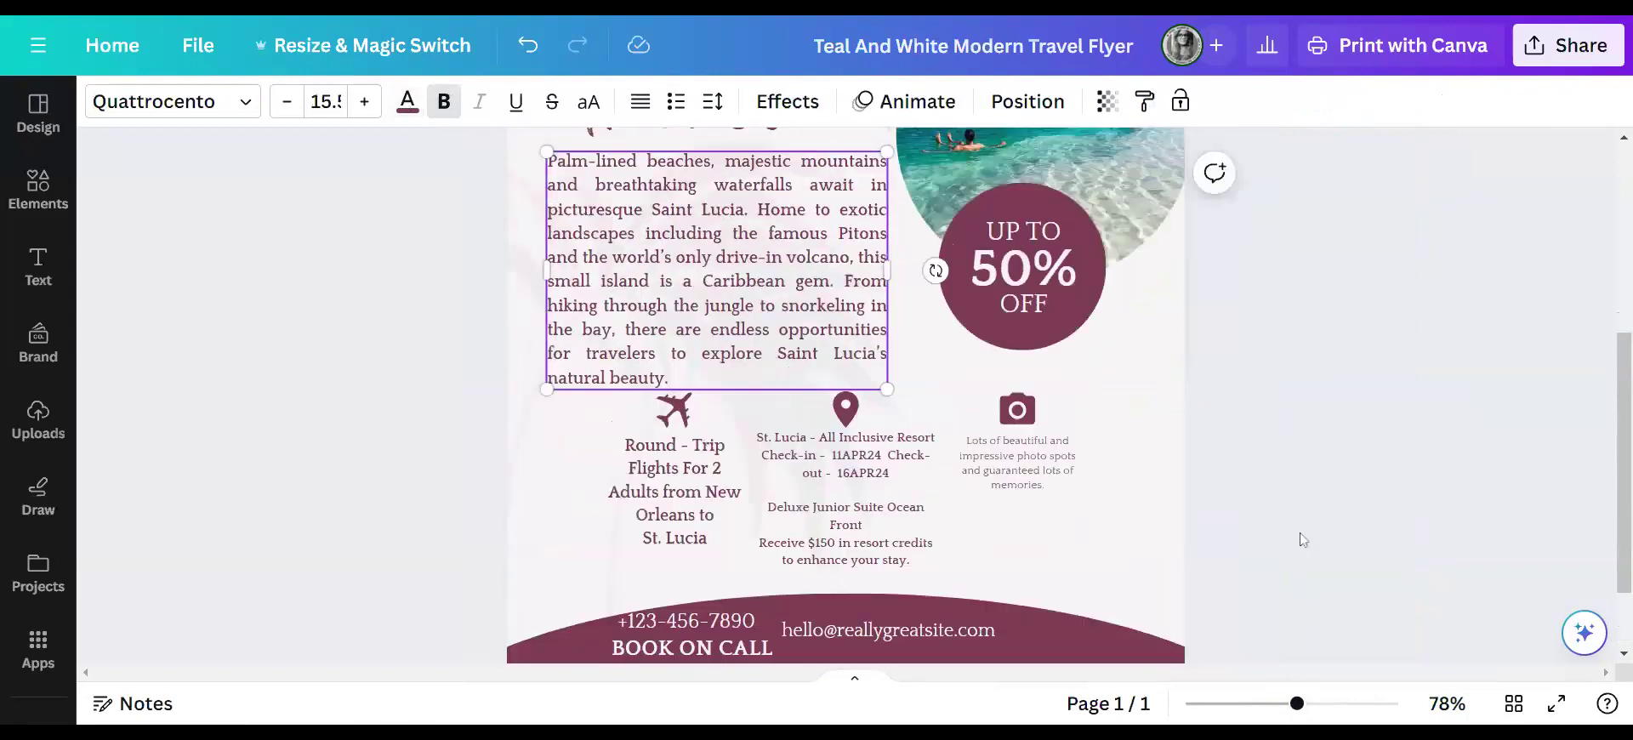
{"action": "scroll", "coordinate": [1300, 533], "scroll_direction": "down", "scroll_amount": 1}
{"action": "left_click", "coordinate": [881, 565]}
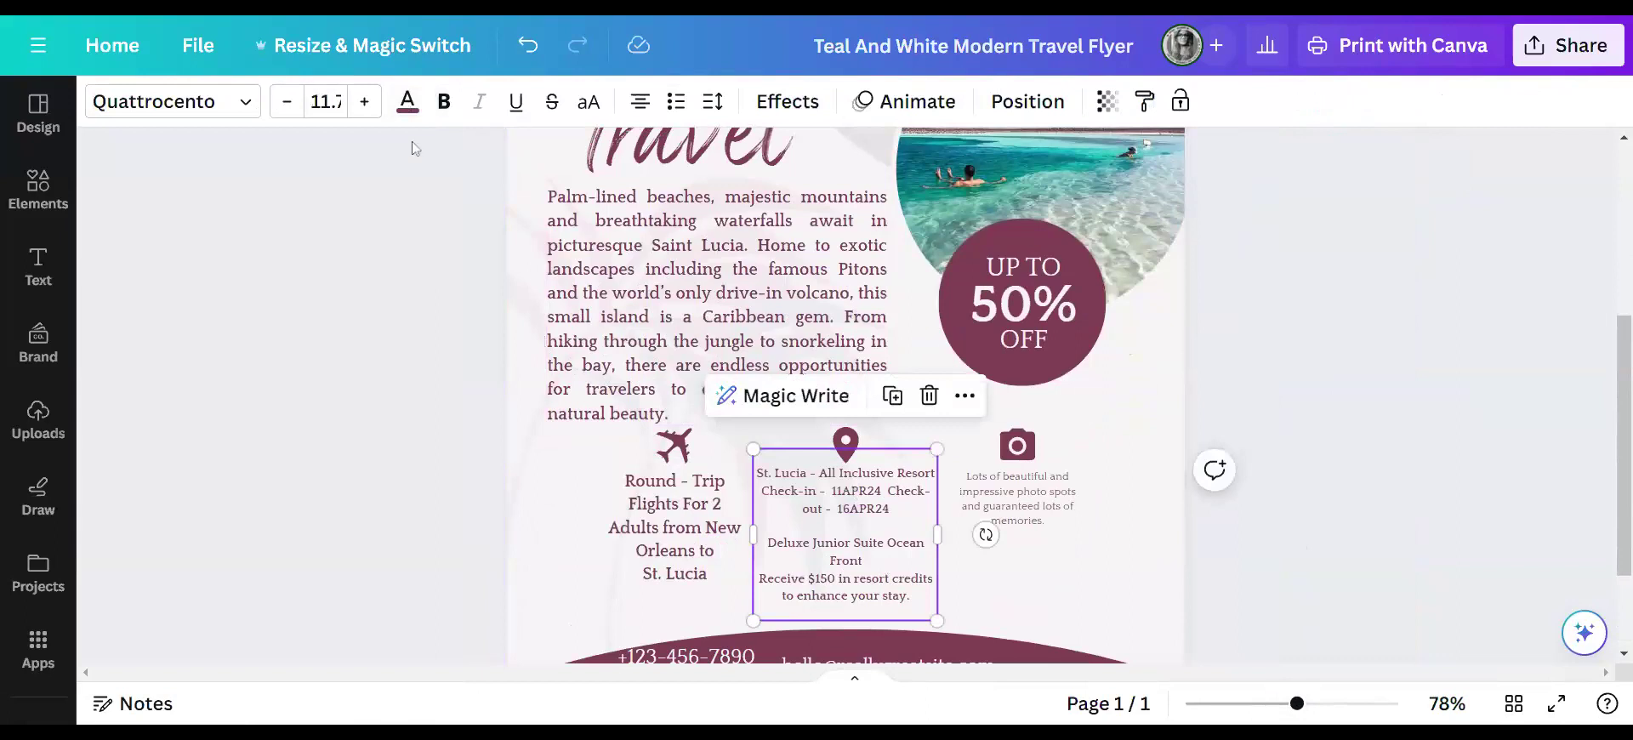
{"action": "left_click", "coordinate": [378, 102]}
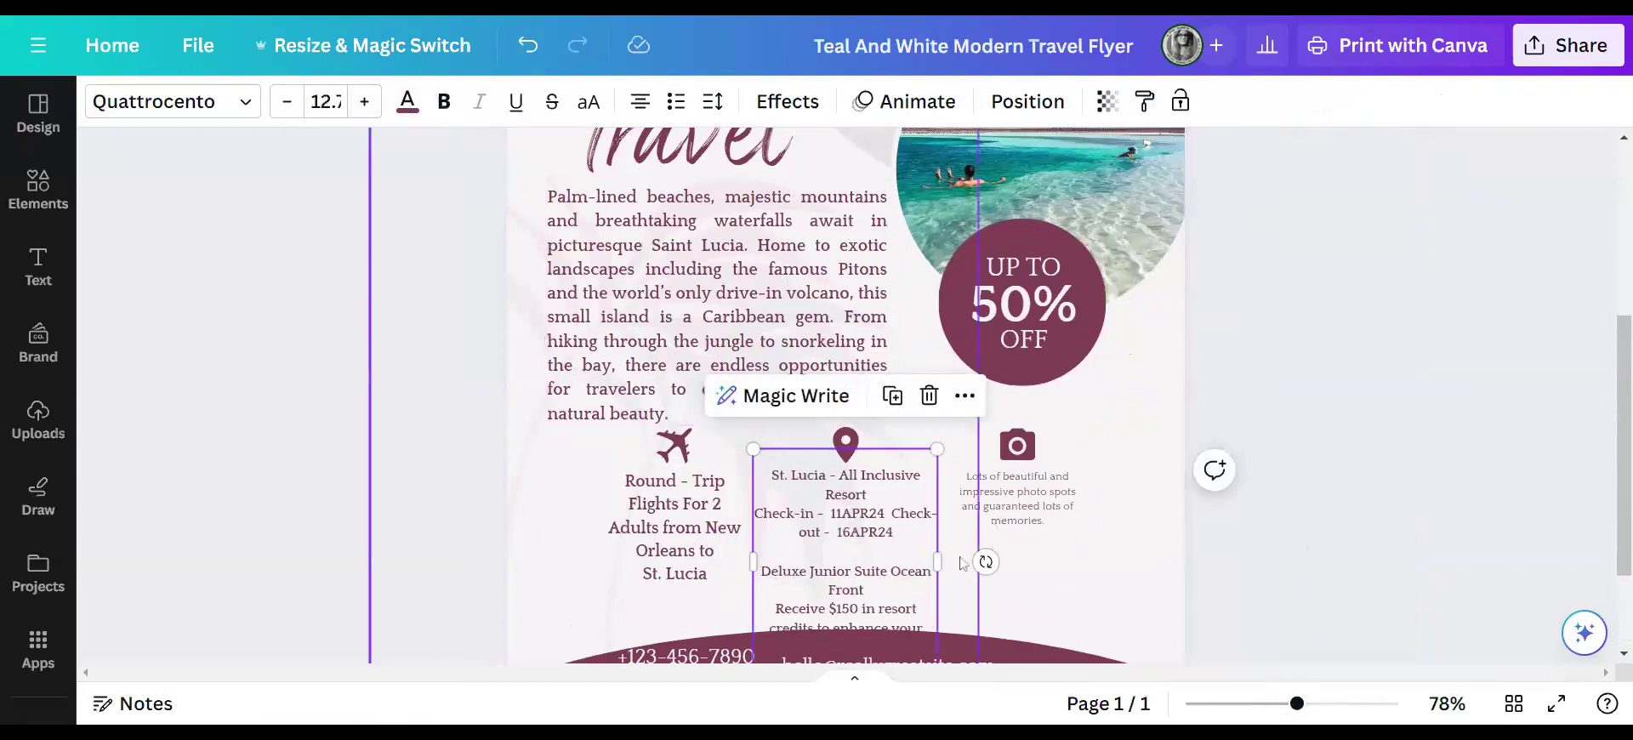
{"action": "left_click_drag", "start_coordinate": [946, 564], "coordinate": [971, 565]}
{"action": "left_click_drag", "start_coordinate": [881, 539], "coordinate": [870, 538]}
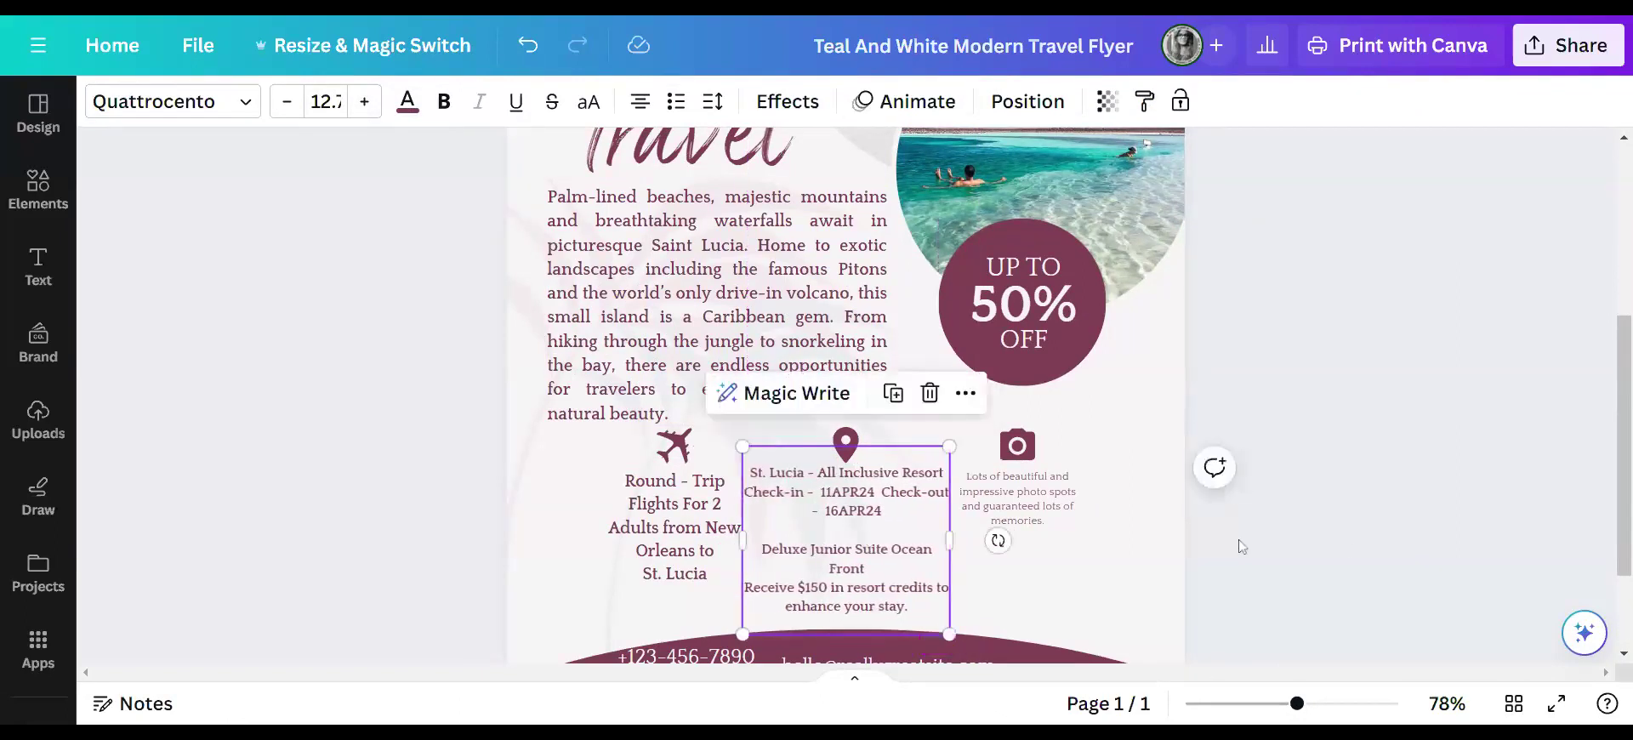
{"action": "left_click", "coordinate": [1358, 547]}
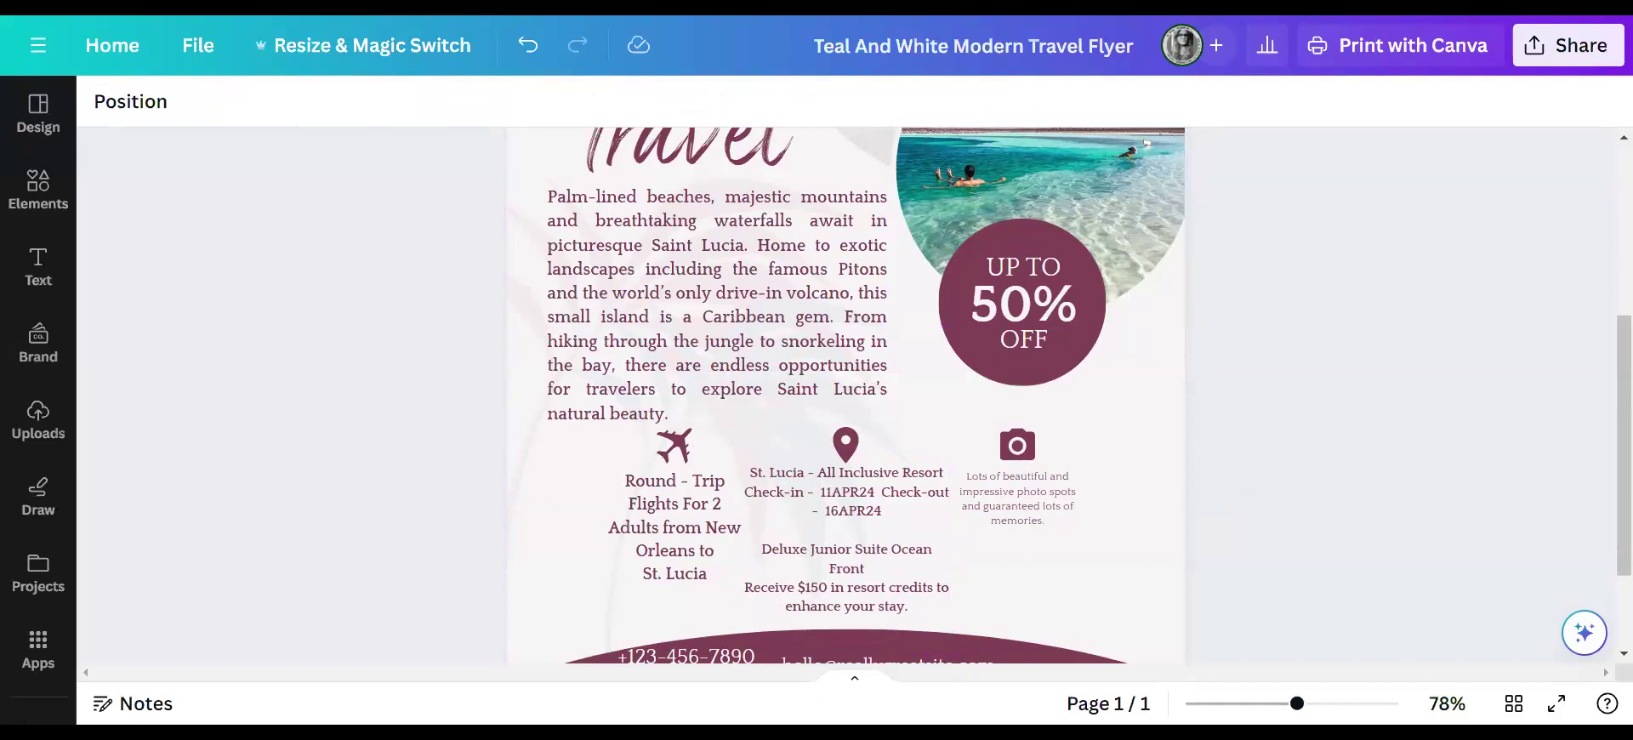
- Paste the horseback riding details over the camera caption and strip the bullets from its lines
{"action": "left_click", "coordinate": [1033, 513]}
{"action": "left_click", "coordinate": [1044, 519]}
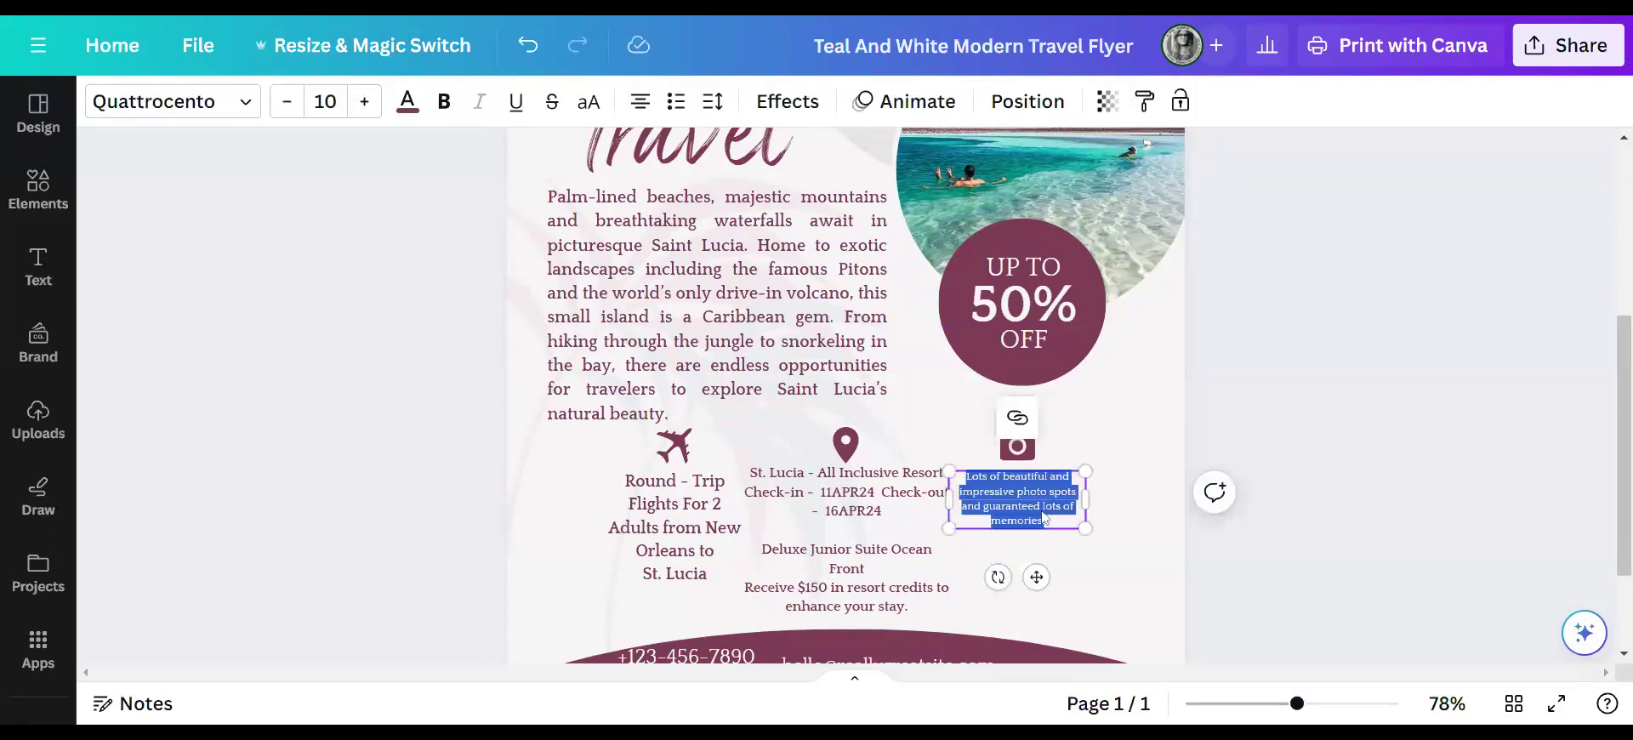
{"action": "type", "text": "St. Lucia Horseback Riding Northeast 14APR24 (2) Adults - $75.00 Edit Remove Transportation to & from your hotel"}
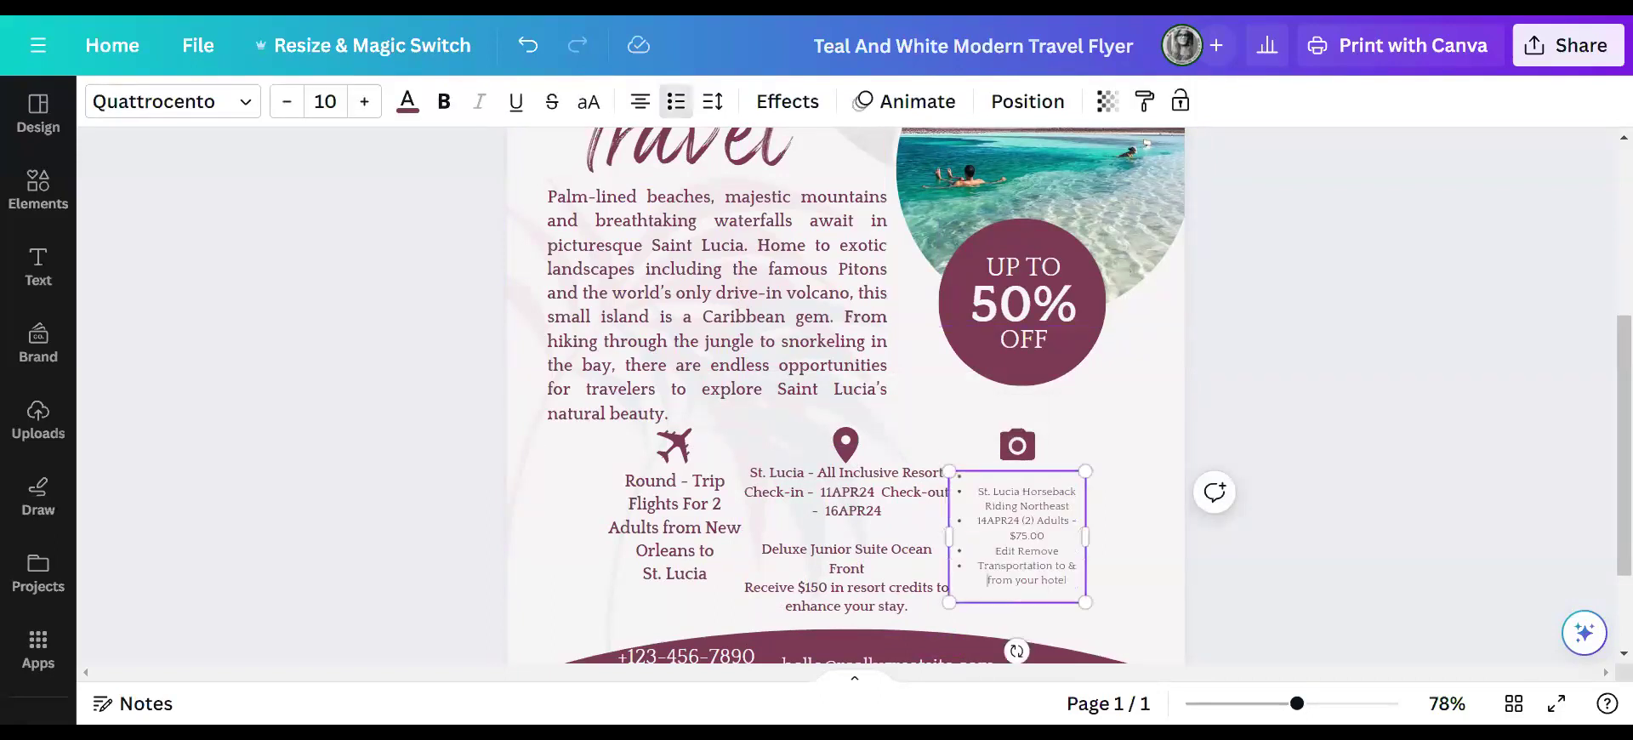
{"action": "left_click", "coordinate": [978, 566]}
{"action": "key", "text": "BackSpace"}
{"action": "left_click", "coordinate": [996, 551]}
{"action": "key", "text": "BackSpace"}
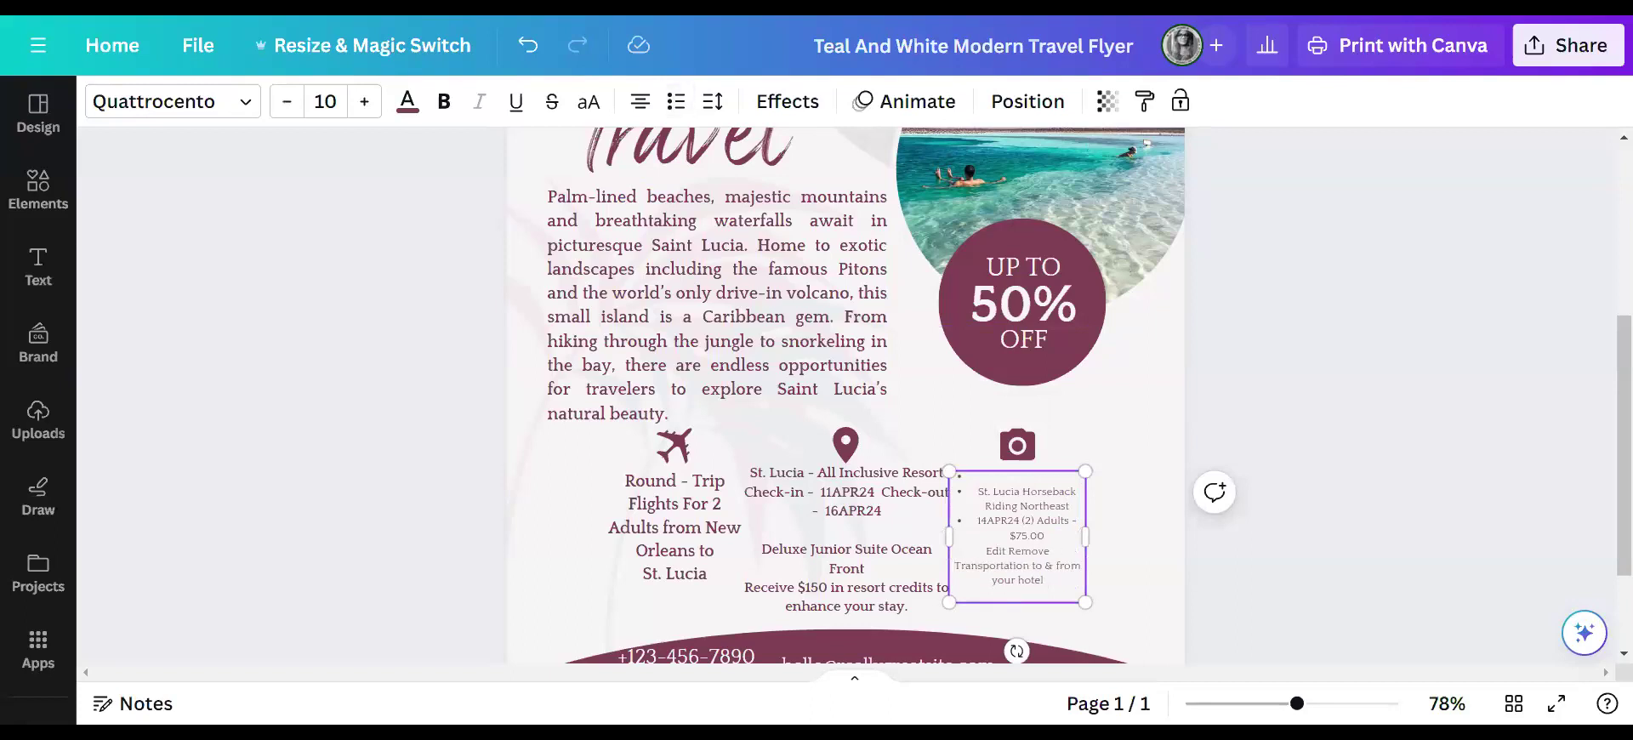
{"action": "left_click", "coordinate": [977, 521]}
{"action": "key", "text": "BackSpace"}
{"action": "key", "text": "BackSpace"}
{"action": "key", "text": "BackSpace"}
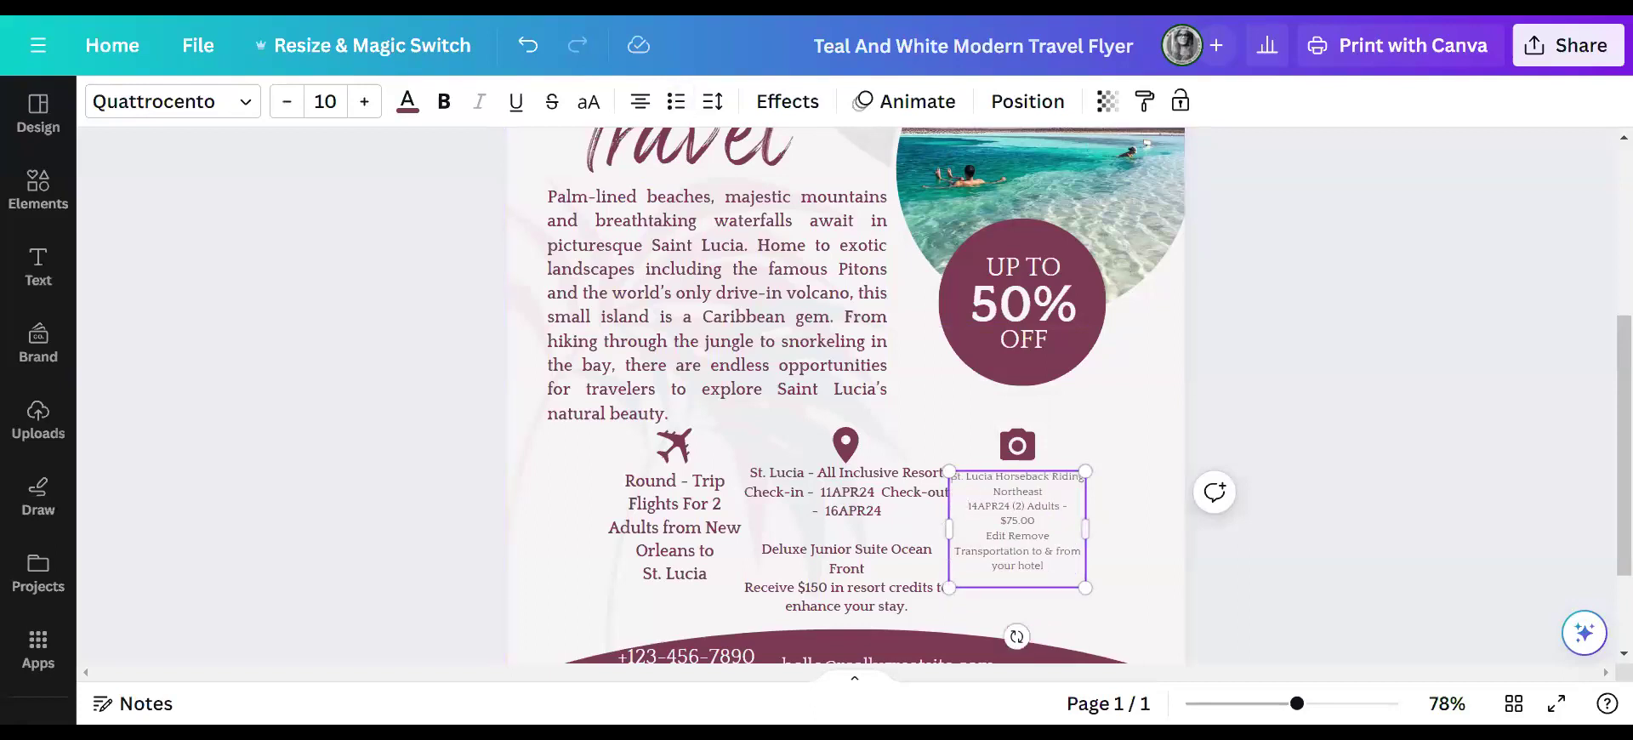
- Delete the Edit Remove line and the $75.00 price from the riding details
{"action": "key", "text": "shift+Home"}
{"action": "key", "text": "BackSpace"}
{"action": "key", "text": "shift+Home"}
{"action": "key", "text": "BackSpace"}
{"action": "key", "text": "BackSpace"}
{"action": "key", "text": "BackSpace"}
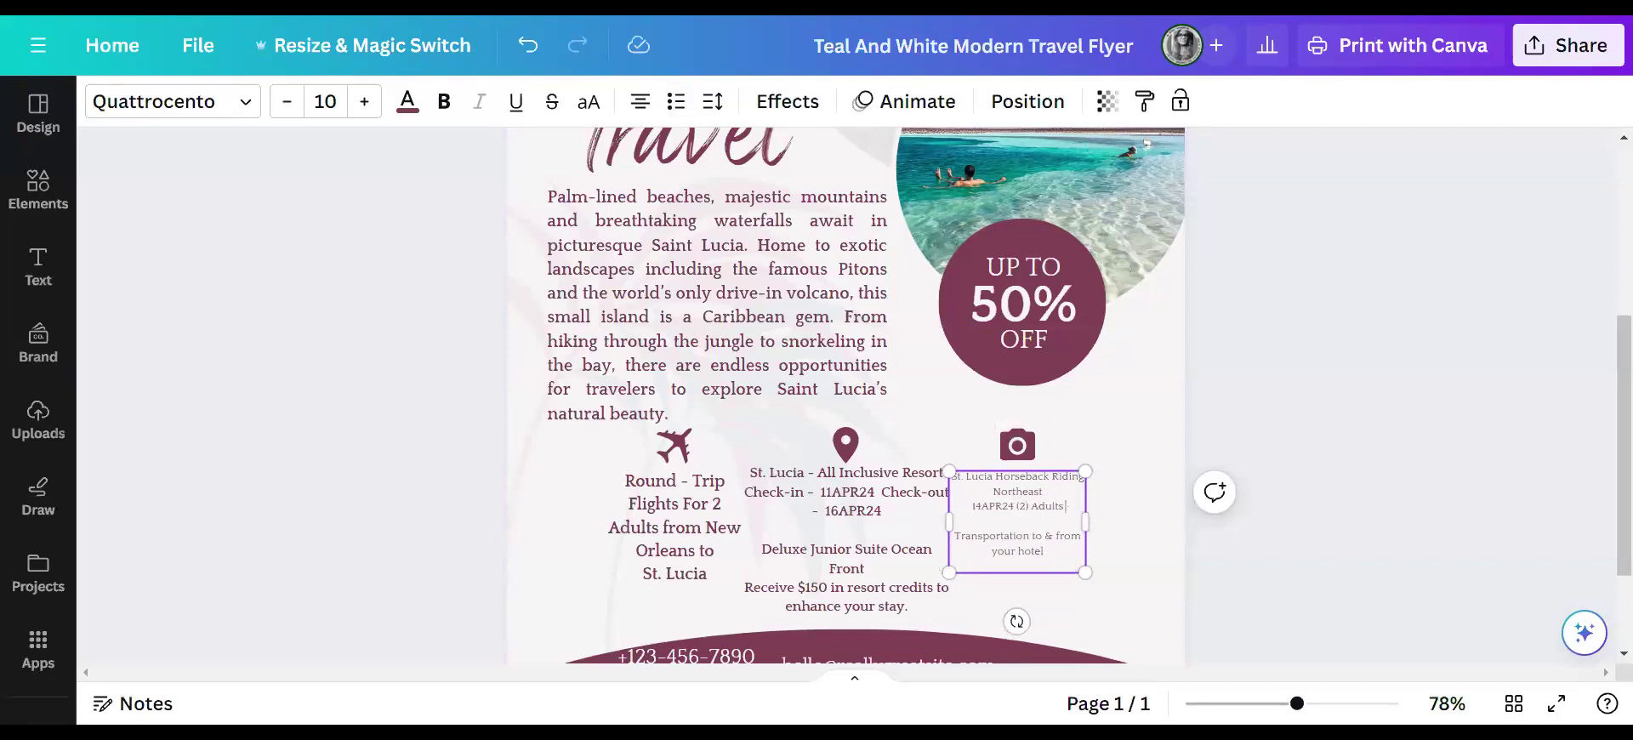
- Make the horseback riding details bold at font size 15
{"action": "left_click_drag", "start_coordinate": [1044, 552], "coordinate": [955, 475]}
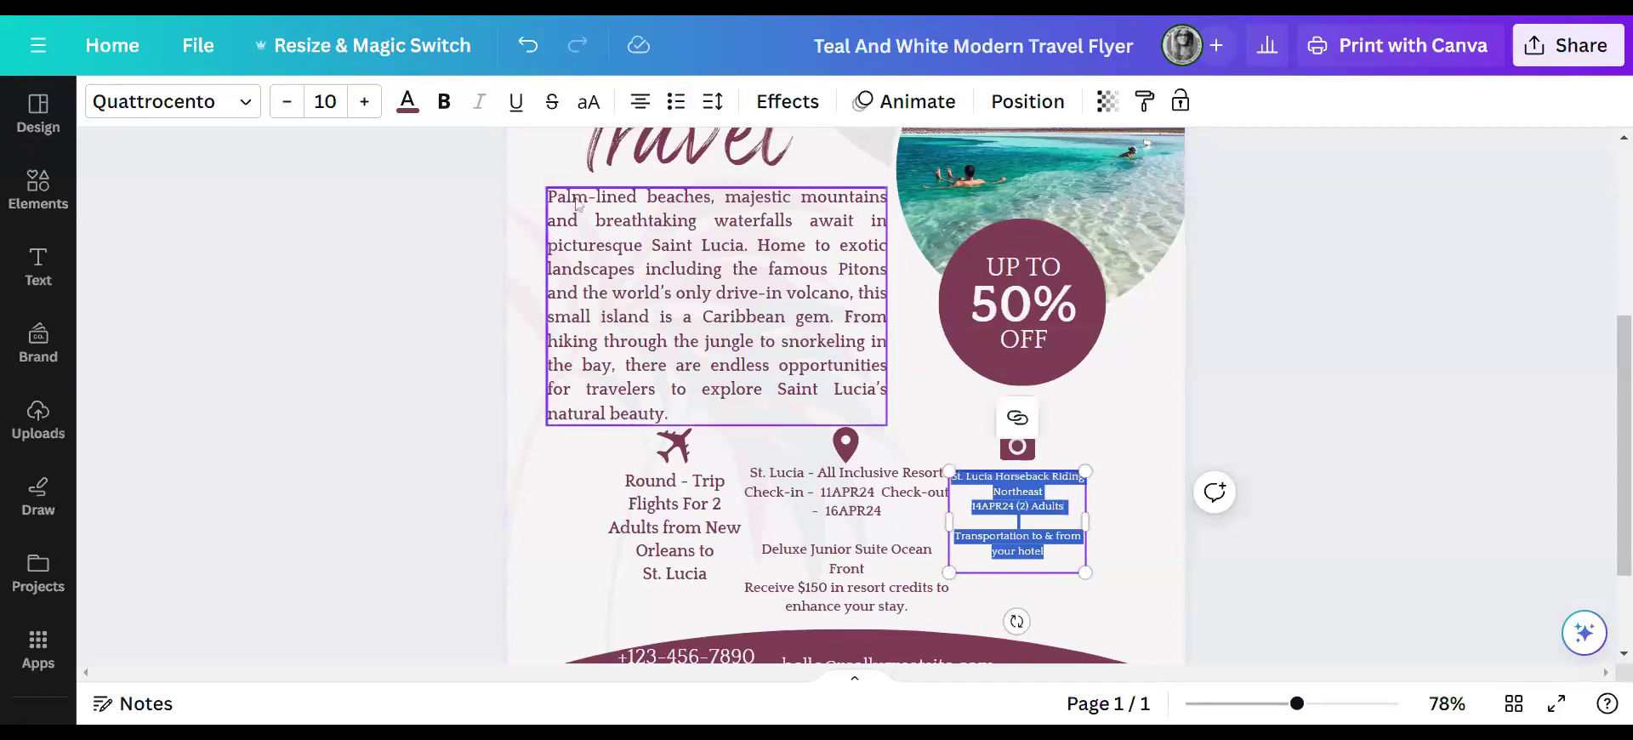
{"action": "left_click", "coordinate": [443, 102]}
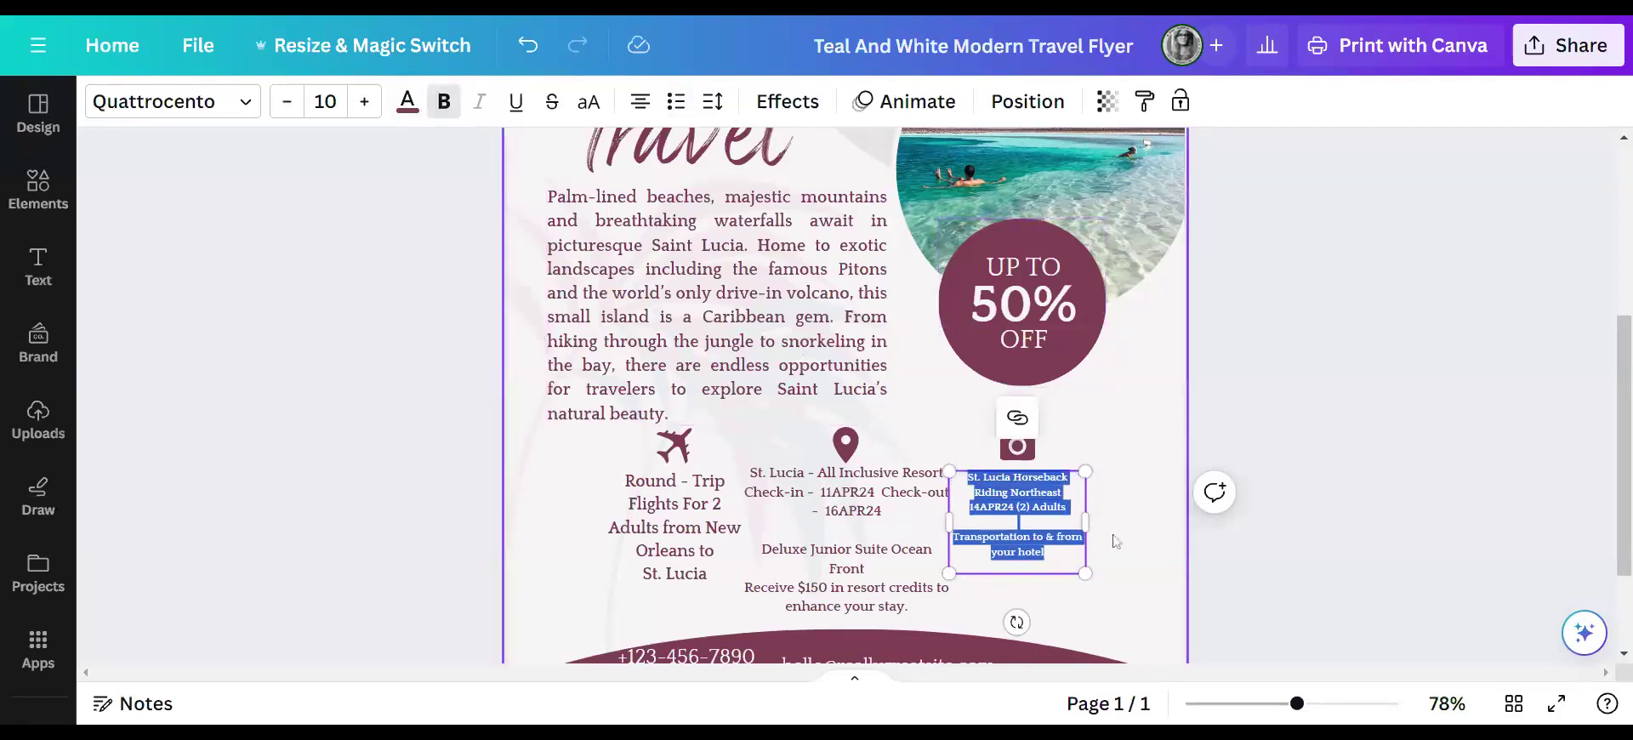
{"action": "left_click", "coordinate": [361, 102]}
{"action": "left_click", "coordinate": [365, 103]}
{"action": "left_click", "coordinate": [367, 103]}
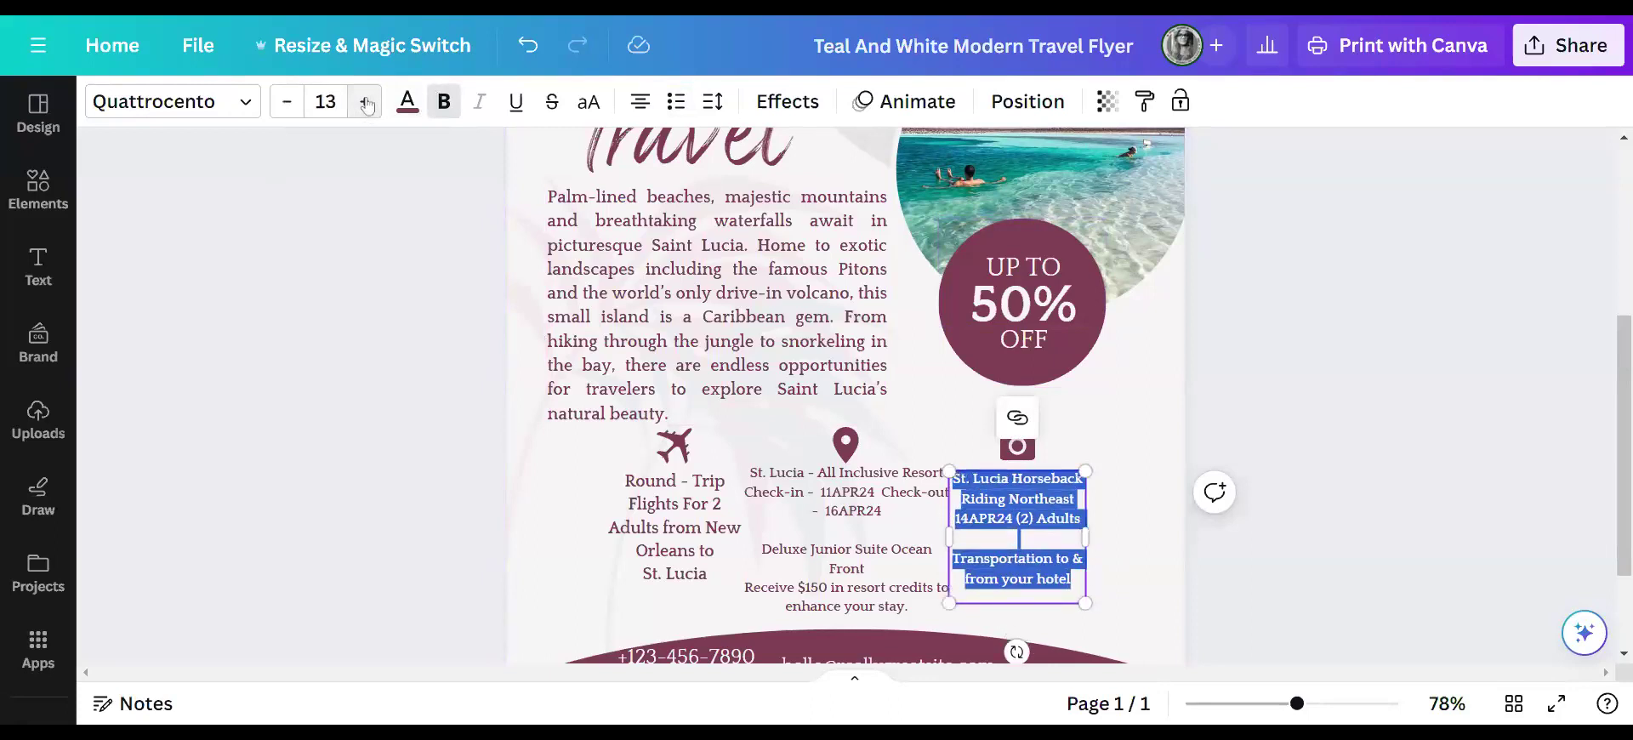
{"action": "left_click", "coordinate": [367, 103]}
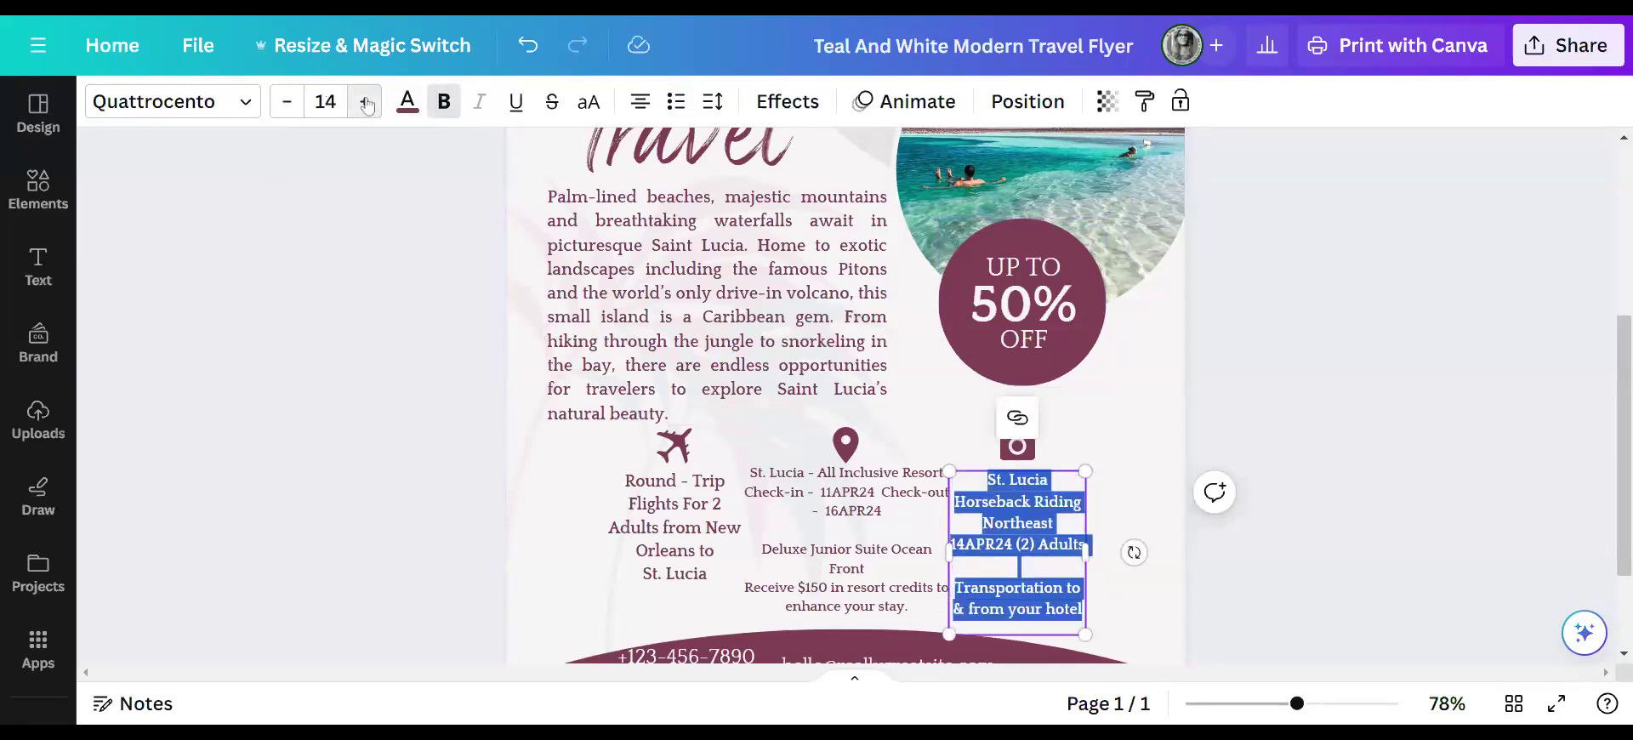
{"action": "left_click", "coordinate": [367, 102]}
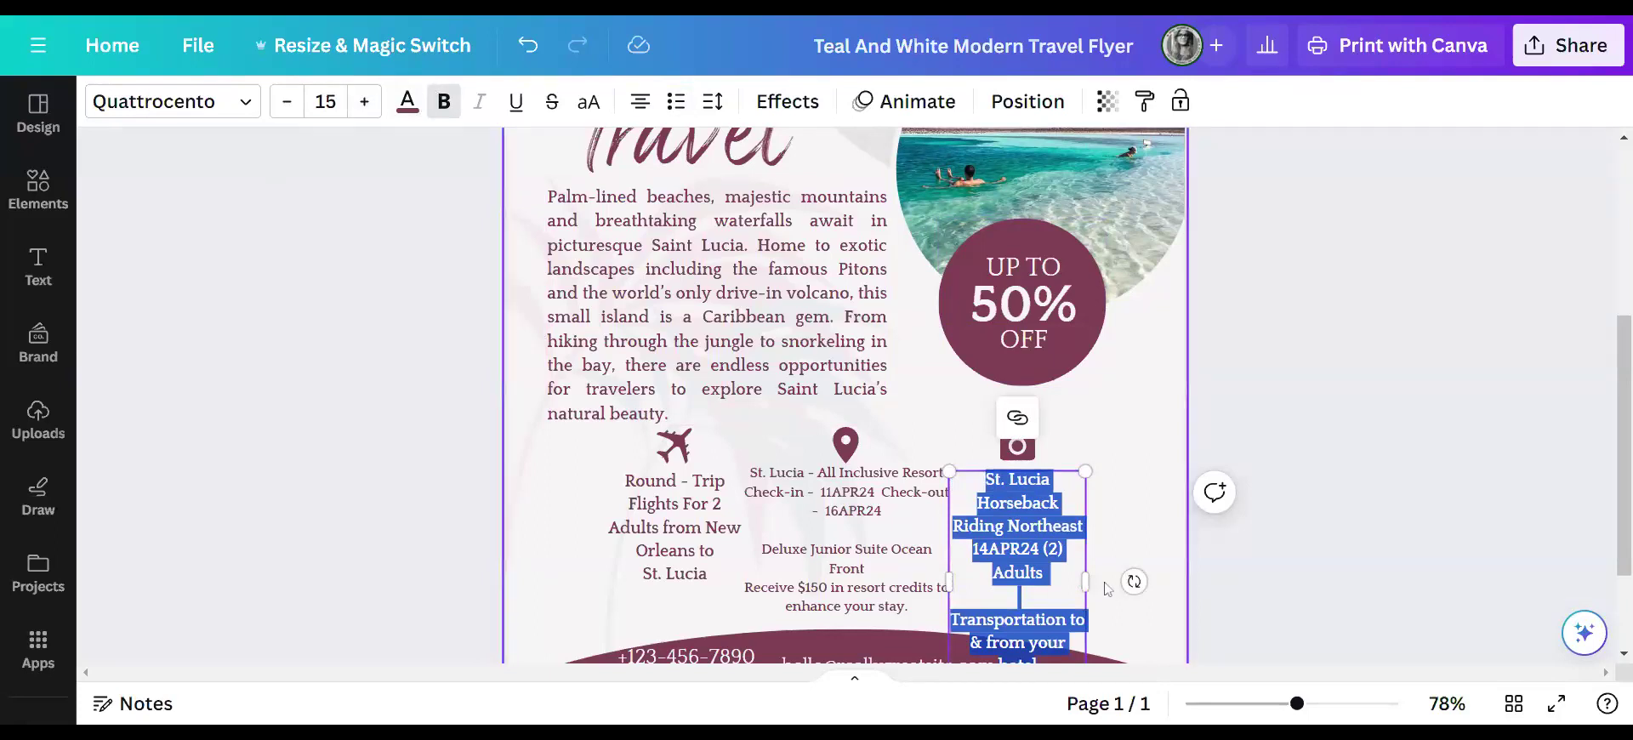
- Widen the horseback riding text box so the caption wraps into fewer lines
{"action": "left_click_drag", "start_coordinate": [1085, 582], "coordinate": [1133, 582]}
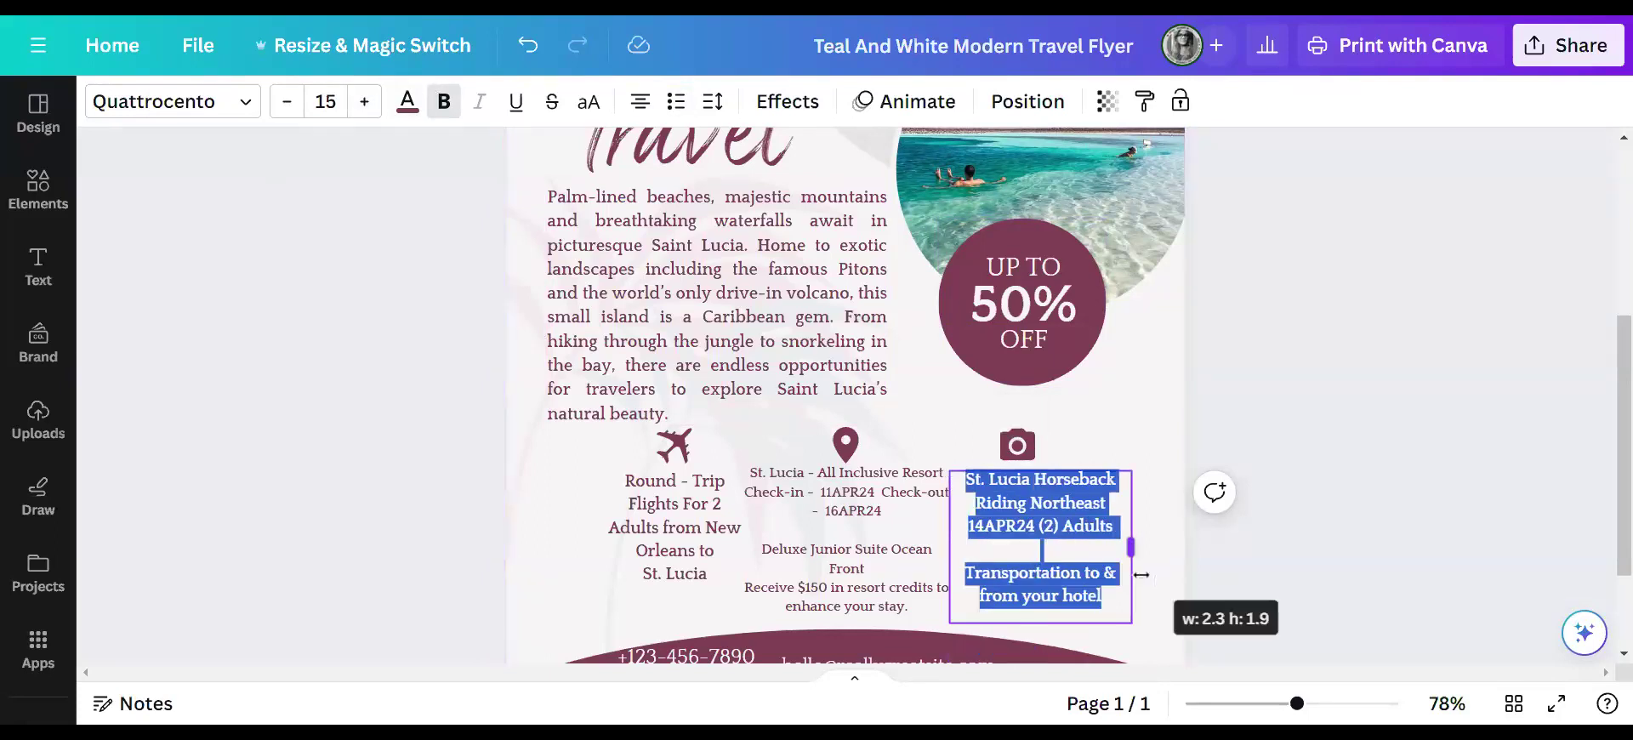
{"action": "left_click", "coordinate": [1446, 494]}
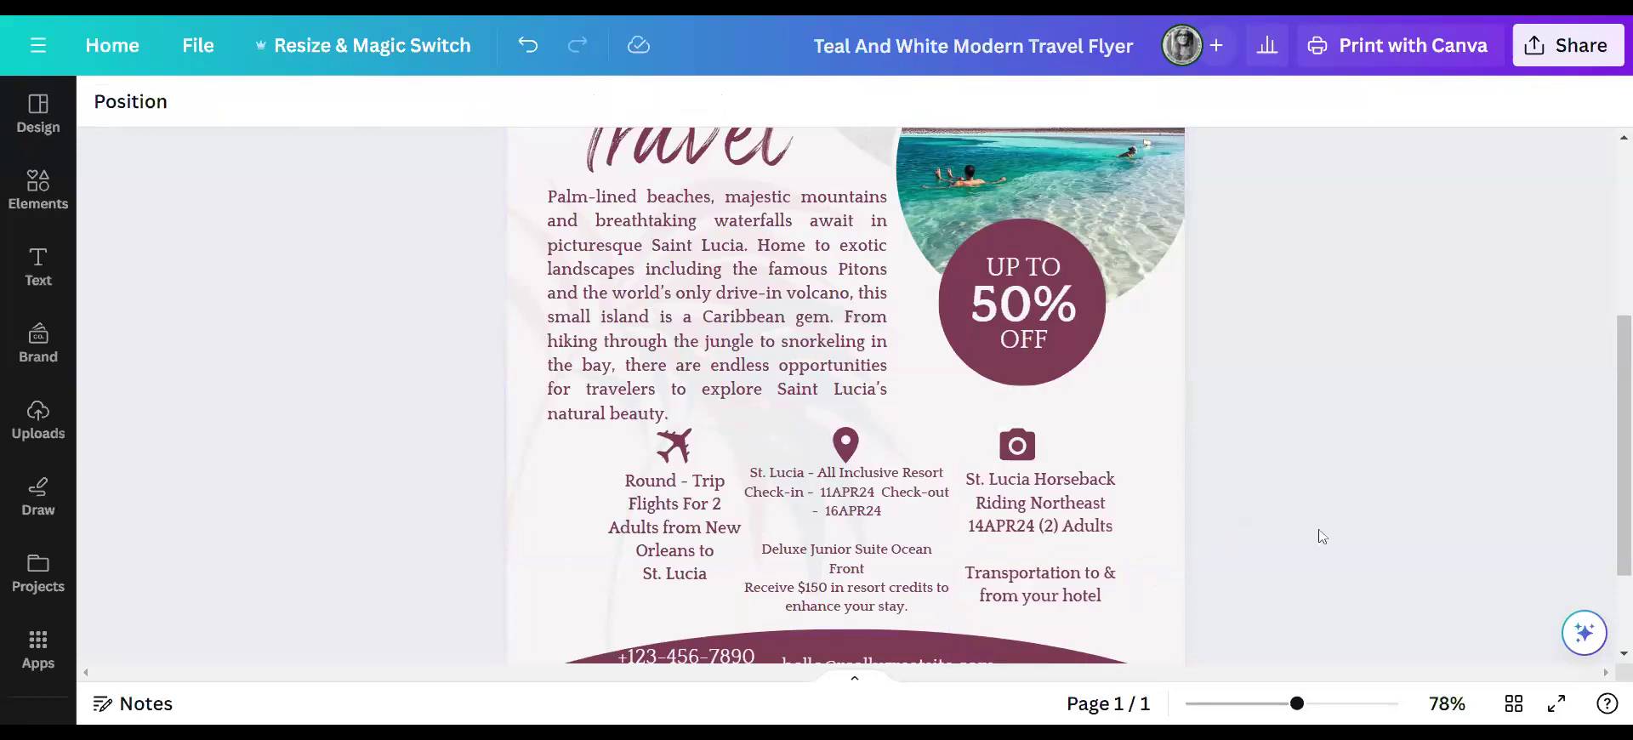
{"action": "left_click", "coordinate": [1278, 704]}
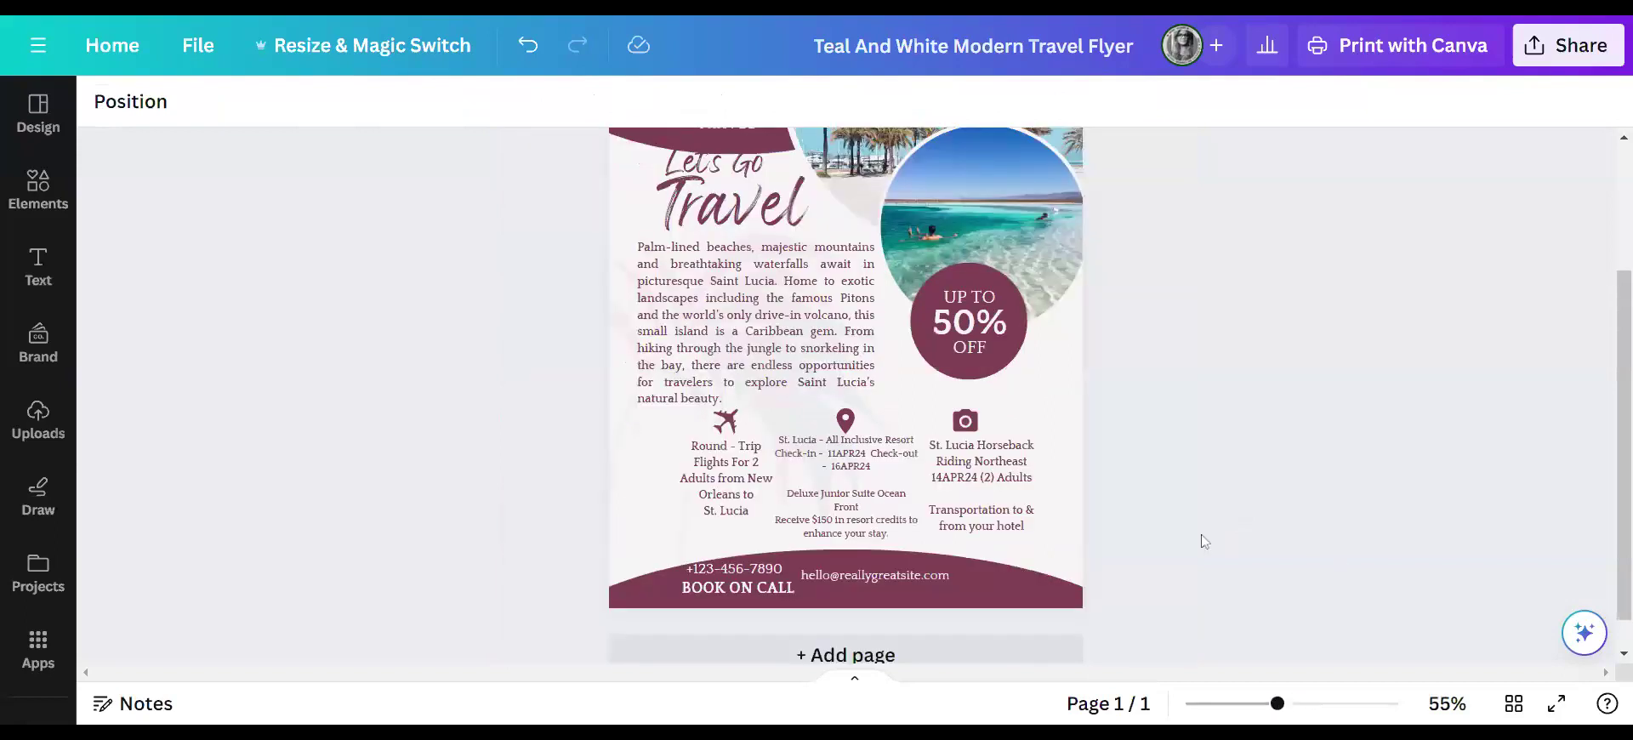
- Shift the camera icon right, and move the Round - Trip text and plane icon left
{"action": "scroll", "coordinate": [1294, 533], "scroll_direction": "up", "scroll_amount": 2}
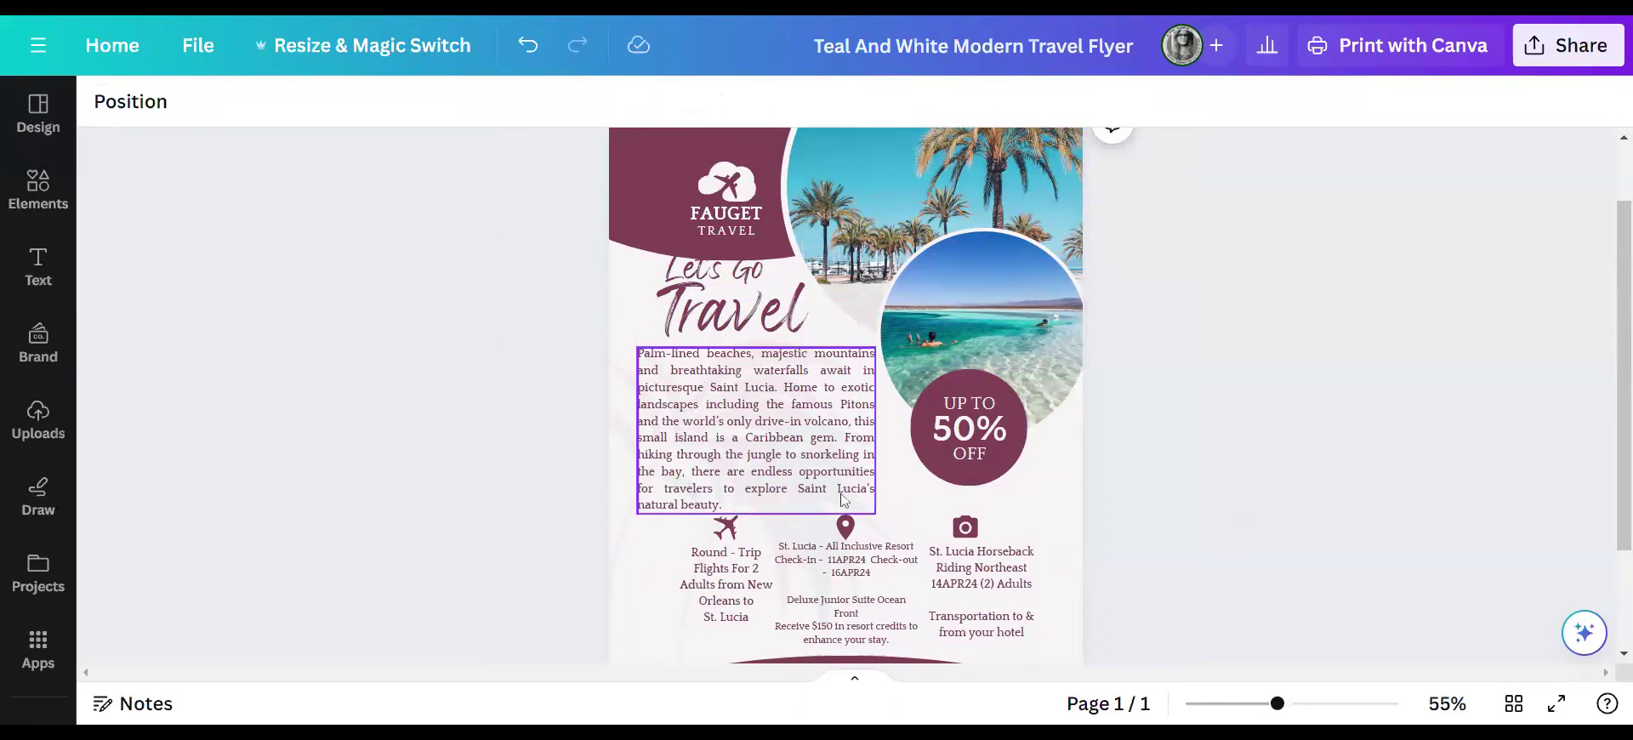
{"action": "scroll", "coordinate": [1264, 455], "scroll_direction": "down", "scroll_amount": 3}
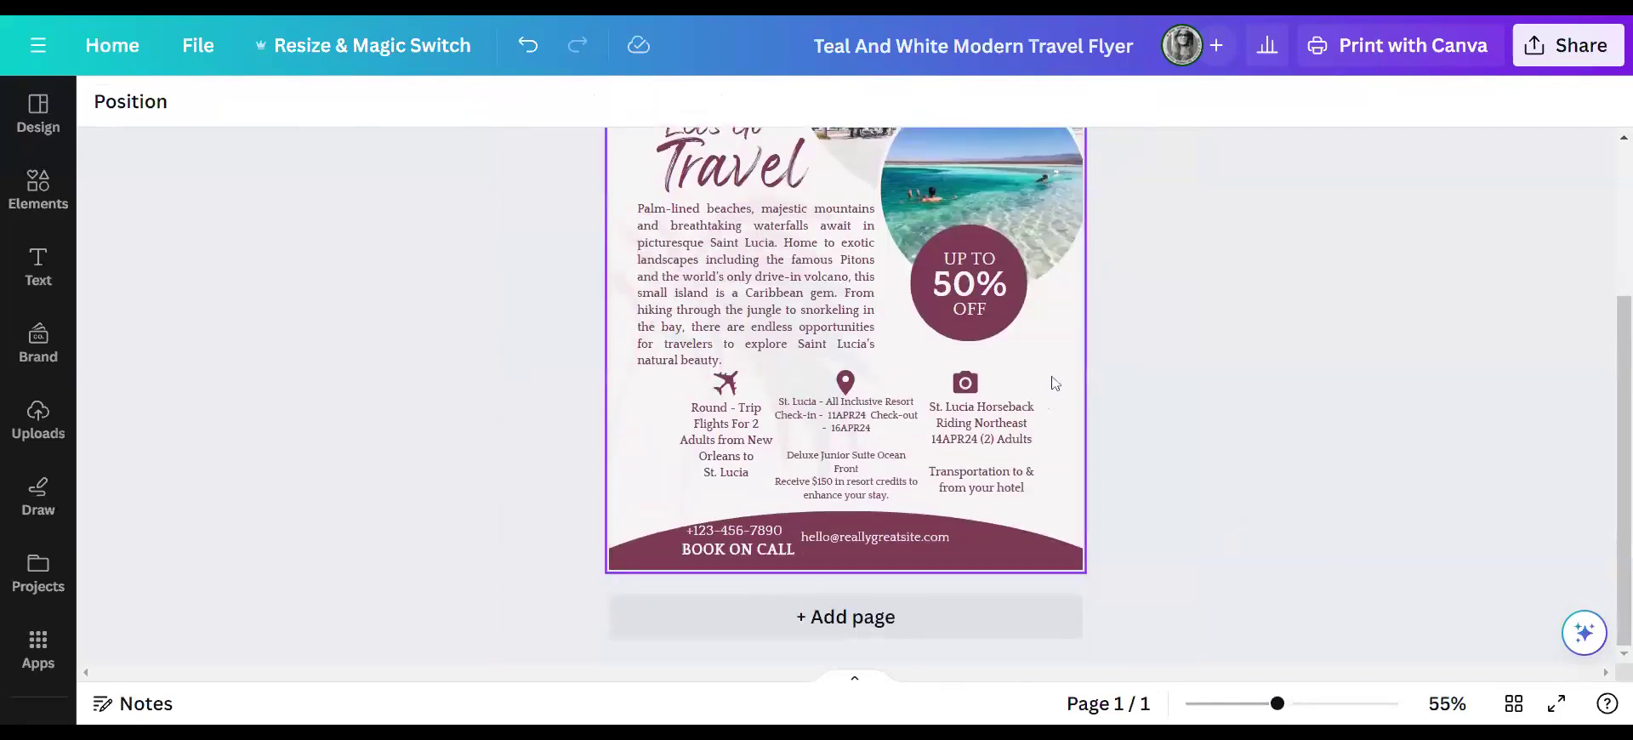
{"action": "mouse_move", "coordinate": [967, 384]}
{"action": "left_mouse_down"}
{"action": "mouse_move", "coordinate": [999, 385]}
{"action": "mouse_move", "coordinate": [986, 386]}
{"action": "left_mouse_up"}
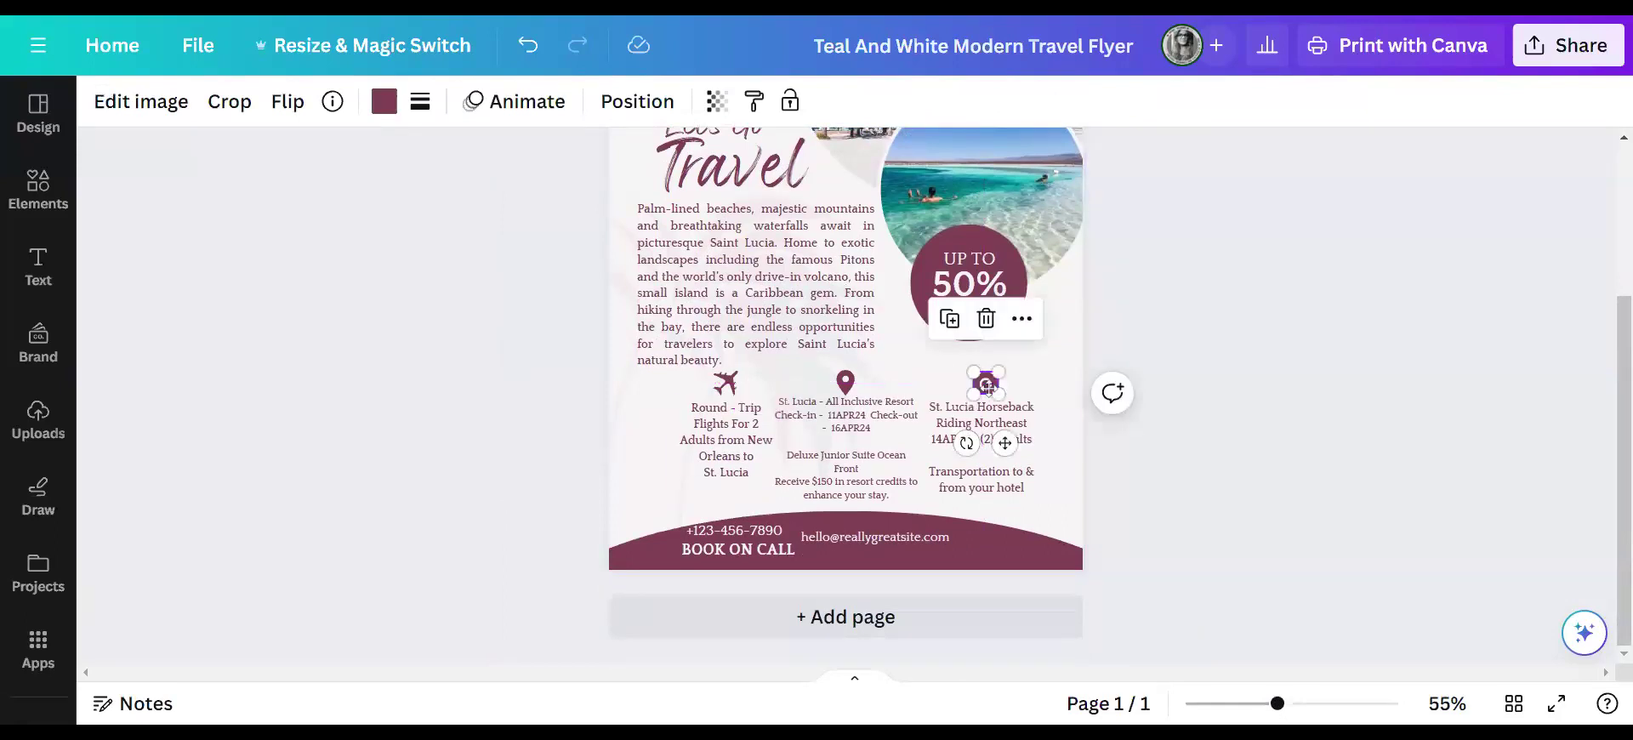
{"action": "left_click_drag", "start_coordinate": [707, 460], "coordinate": [695, 445]}
{"action": "left_click_drag", "start_coordinate": [739, 387], "coordinate": [707, 384]}
- Move the horseback text and camera icon right and raise the map pin for even spacing
{"action": "left_click", "coordinate": [984, 451]}
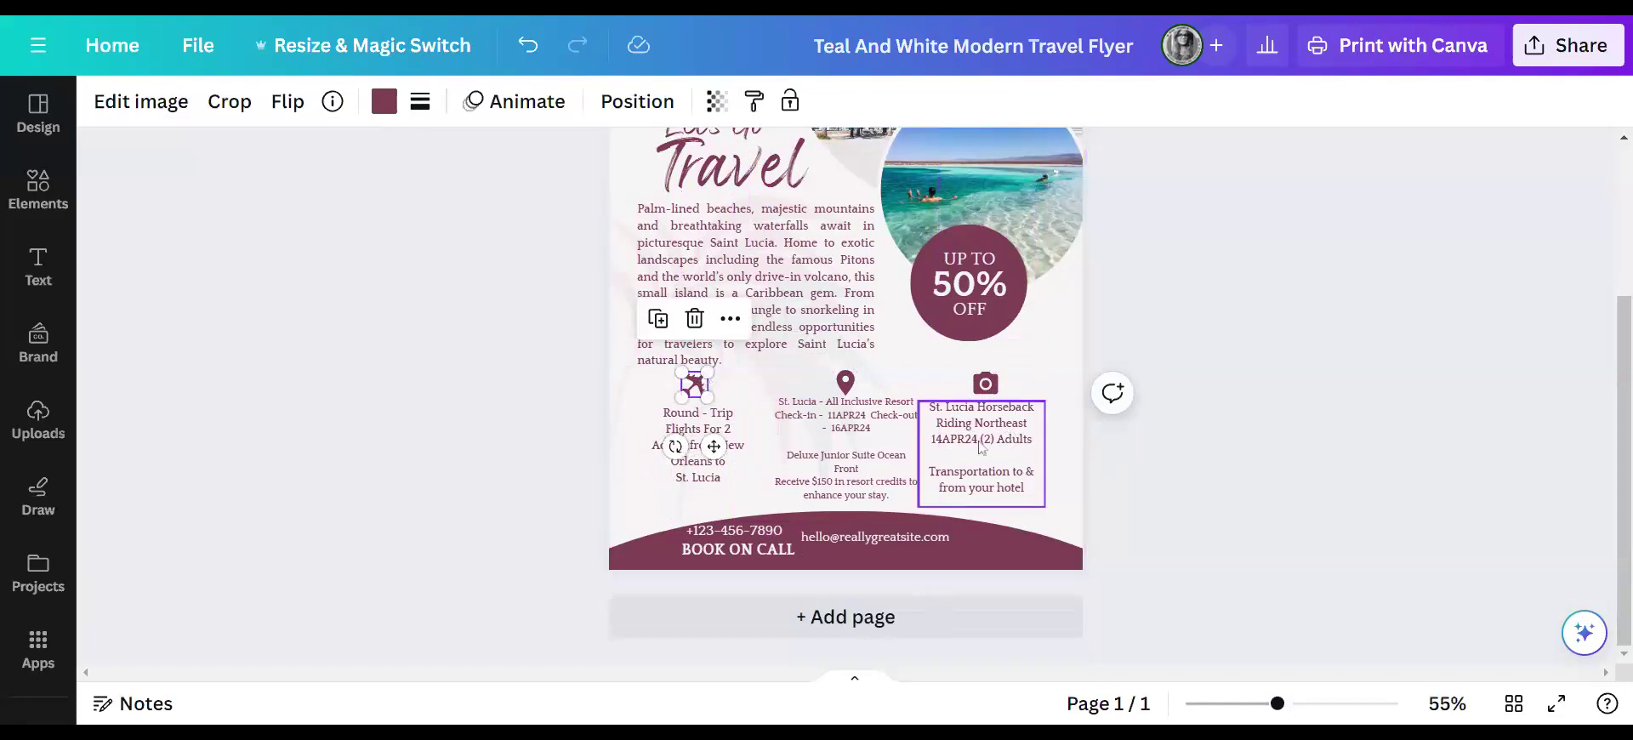
{"action": "left_click_drag", "start_coordinate": [984, 450], "coordinate": [993, 443]}
{"action": "left_click_drag", "start_coordinate": [995, 440], "coordinate": [995, 439]}
{"action": "left_click_drag", "start_coordinate": [985, 384], "coordinate": [1000, 379]}
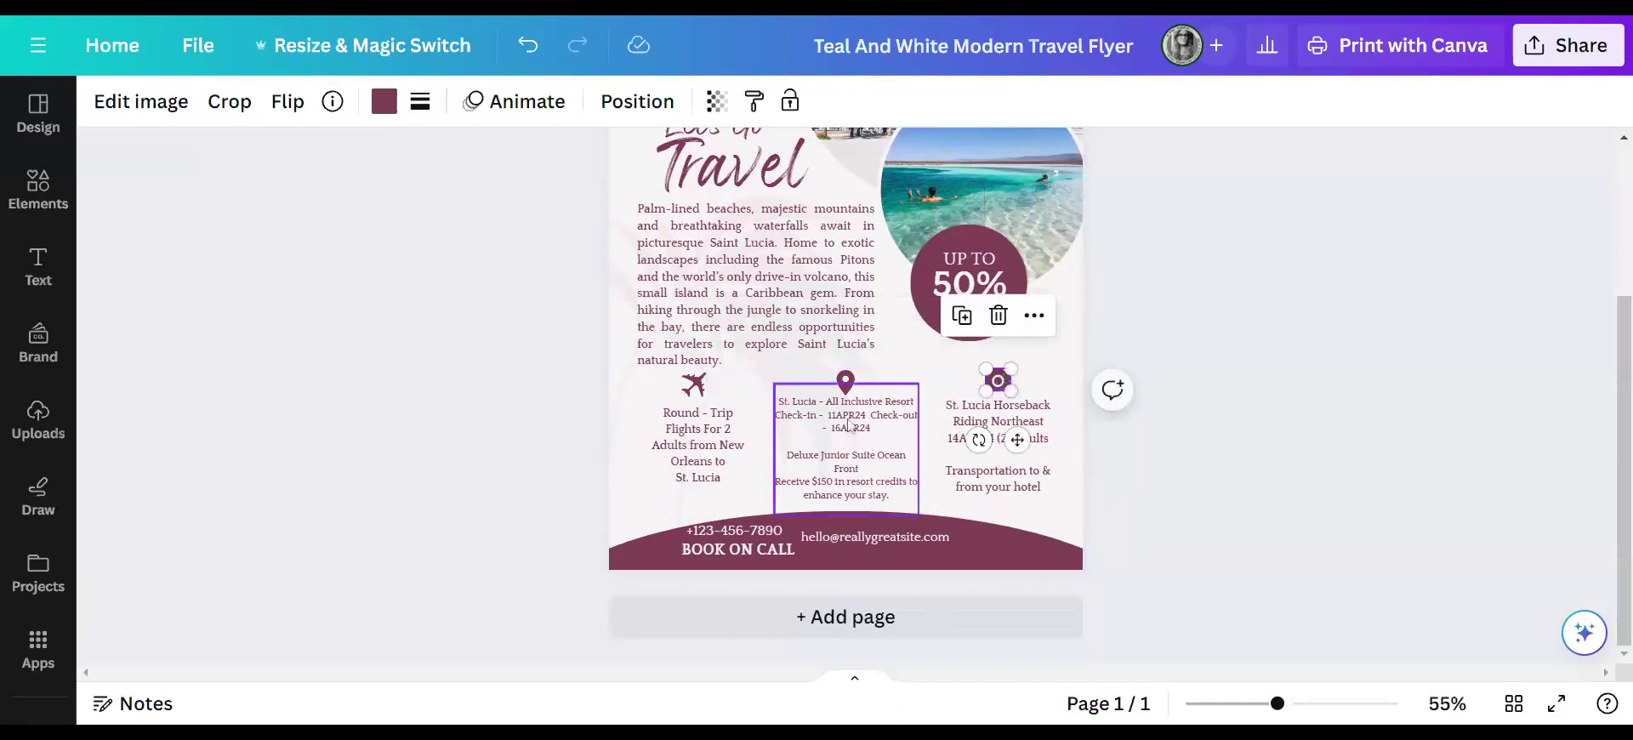
{"action": "left_click", "coordinate": [846, 382]}
{"action": "left_click_drag", "start_coordinate": [854, 382], "coordinate": [856, 368]}
- Set the middle resort details text to font size 15
{"action": "left_click", "coordinate": [859, 429]}
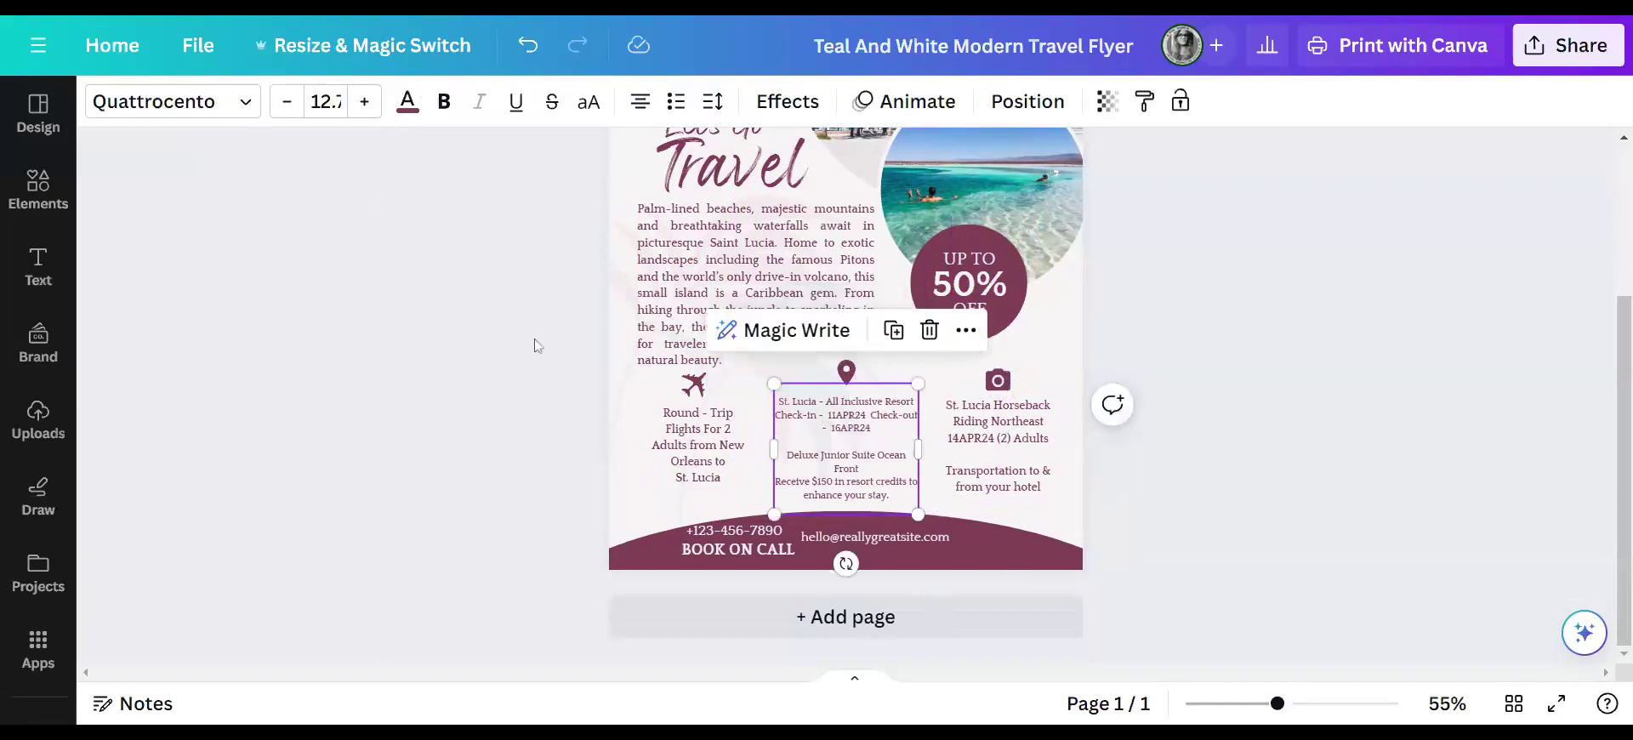
{"action": "left_click", "coordinate": [377, 103]}
{"action": "left_click", "coordinate": [377, 103]}
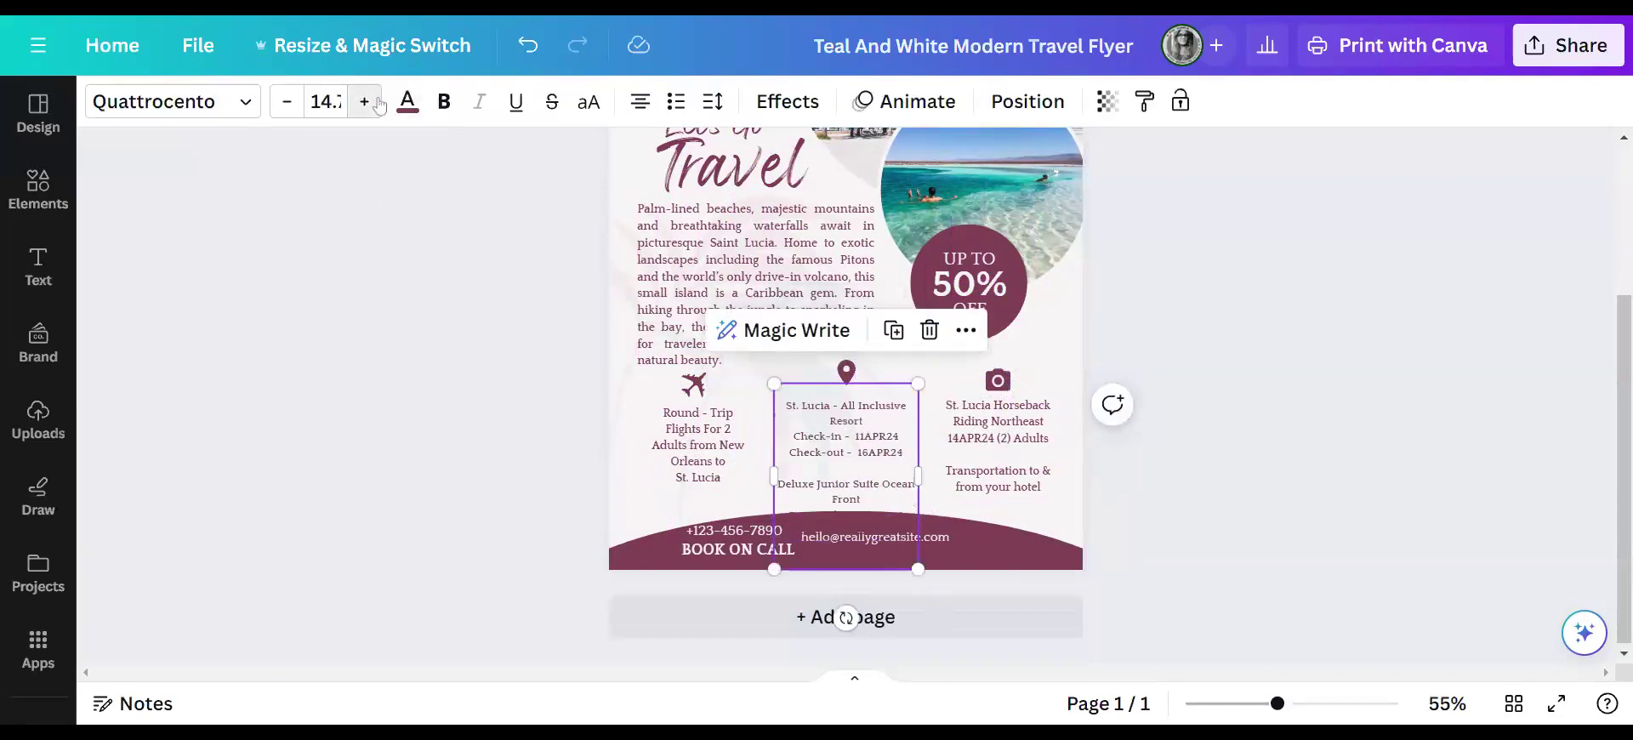
{"action": "left_click", "coordinate": [327, 102]}
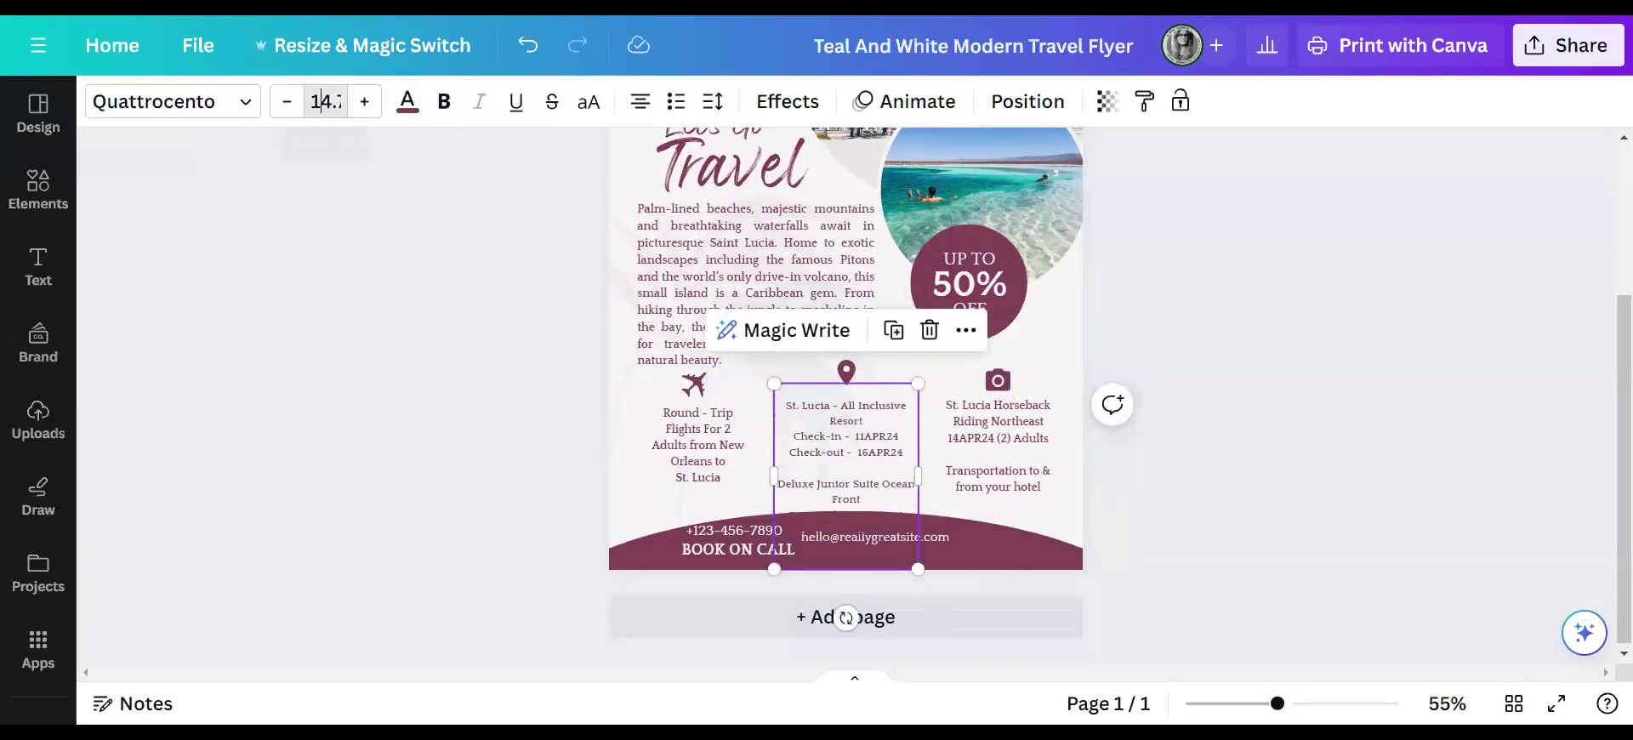
{"action": "key", "text": "BackSpace"}
{"action": "type", "text": "15"}
{"action": "key", "text": "Return"}
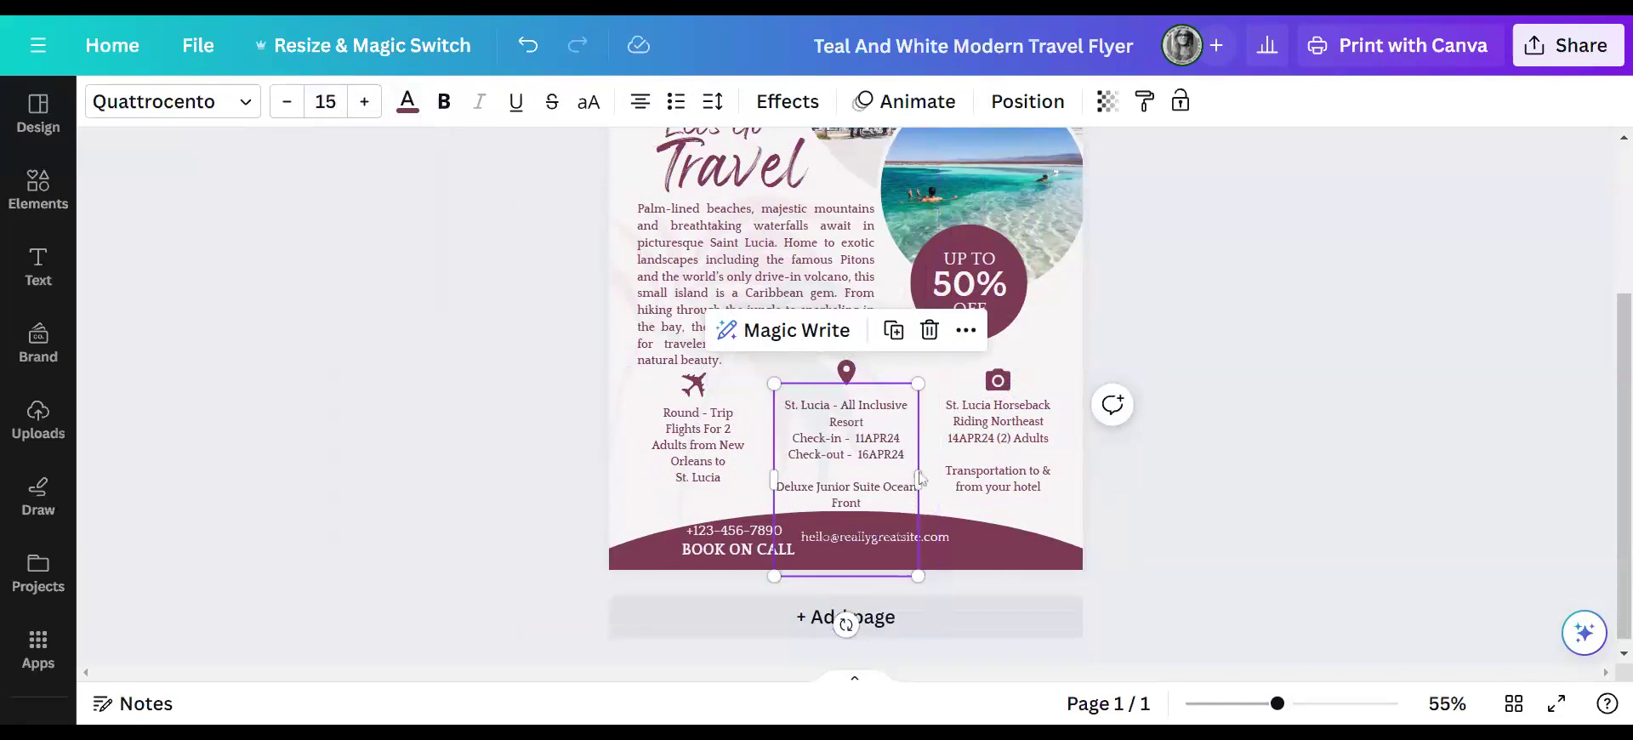
- Widen the resort details box on both sides and centre it under the map pin
{"action": "left_click_drag", "start_coordinate": [922, 472], "coordinate": [959, 472]}
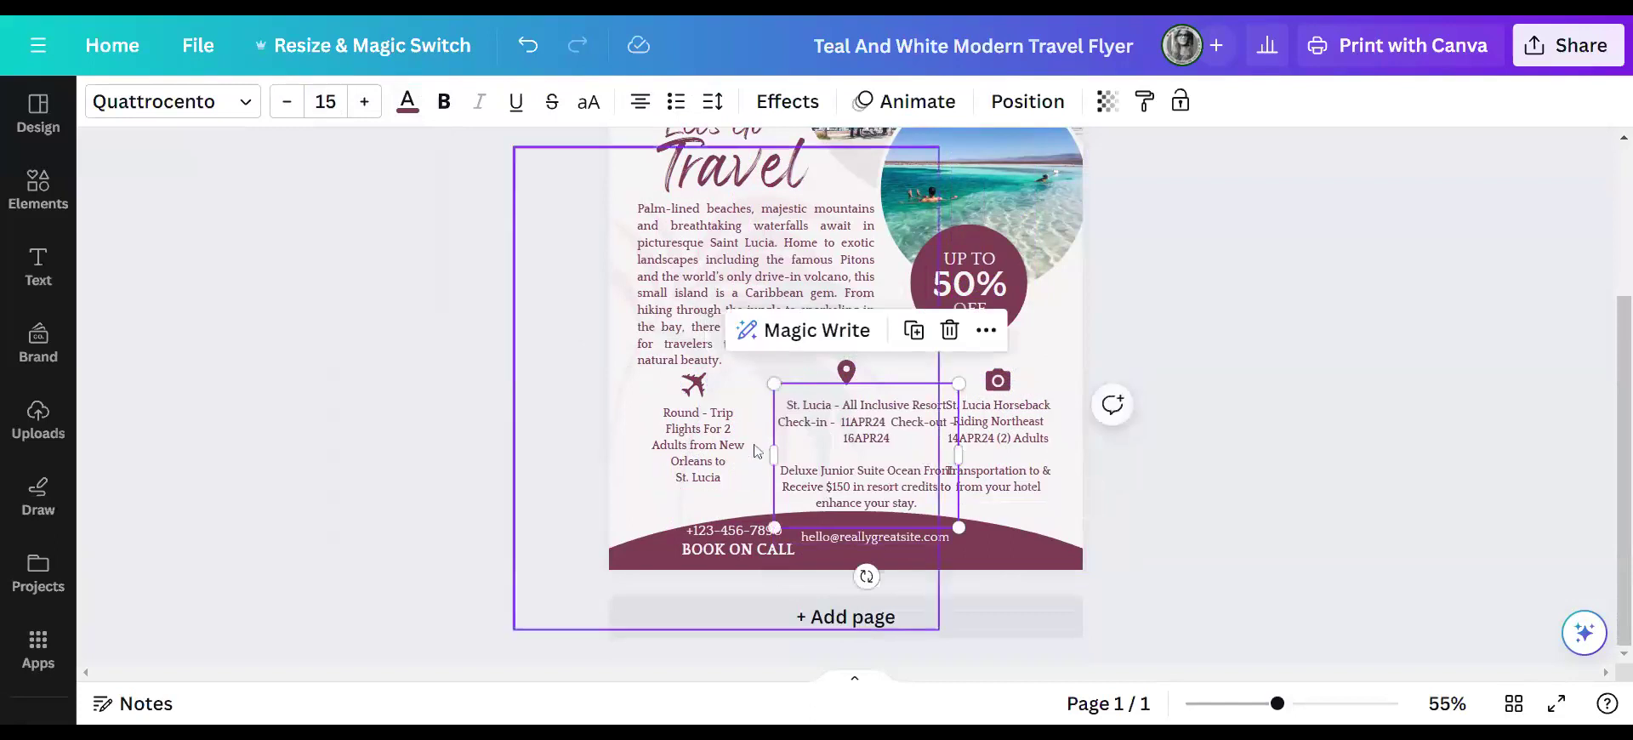
{"action": "left_click_drag", "start_coordinate": [777, 456], "coordinate": [749, 456]}
{"action": "mouse_move", "coordinate": [850, 442]}
{"action": "left_mouse_down"}
{"action": "mouse_move", "coordinate": [816, 442]}
{"action": "mouse_move", "coordinate": [833, 441]}
{"action": "left_mouse_up"}
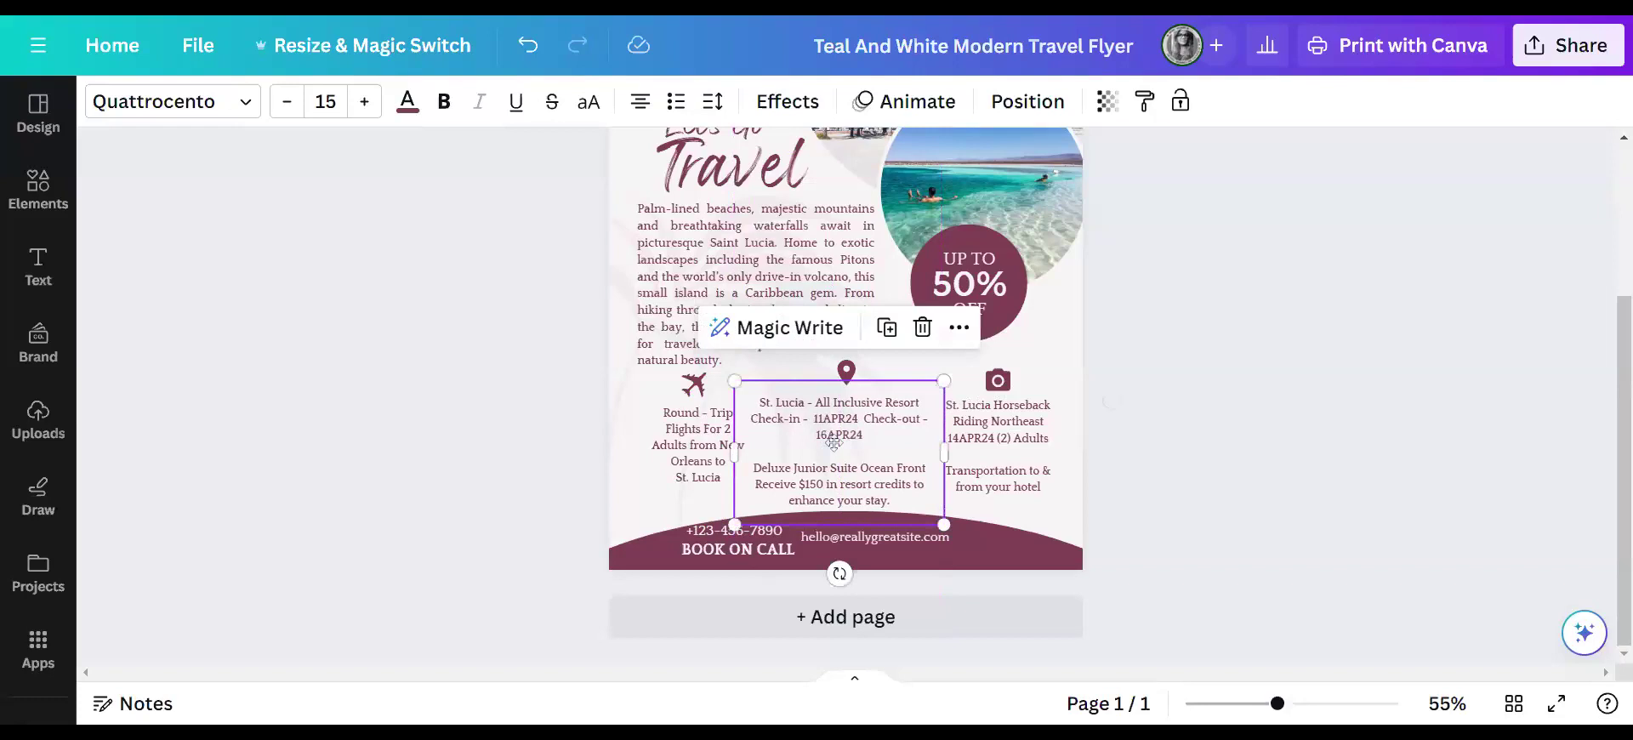
{"action": "left_click", "coordinate": [847, 372]}
- Nudge the map-pin and camera icons into even alignment with the plane icon above their columns
{"action": "left_click", "coordinate": [846, 380]}
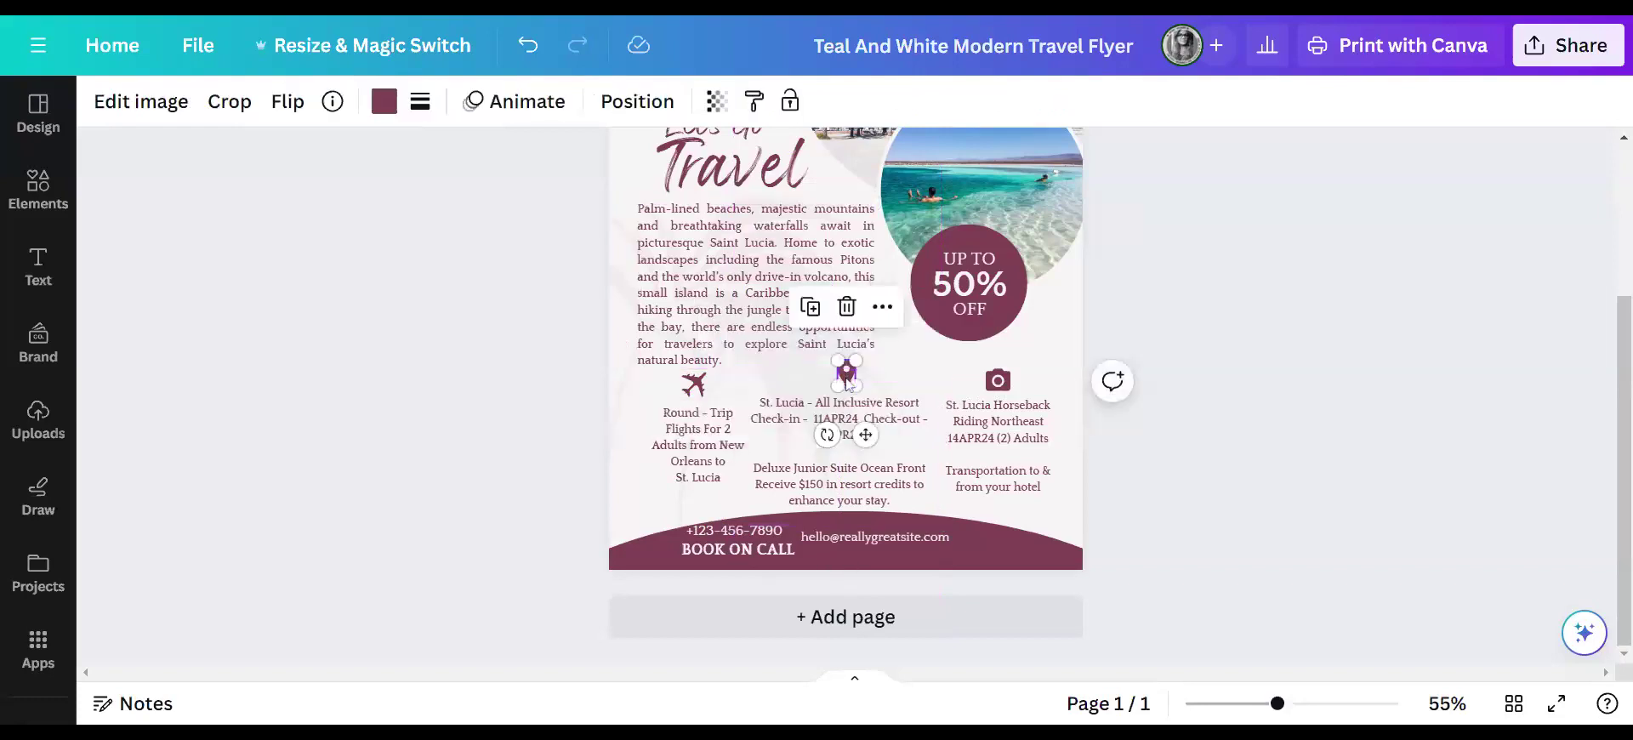
{"action": "left_click_drag", "start_coordinate": [866, 435], "coordinate": [861, 442]}
{"action": "left_click", "coordinate": [1000, 382]}
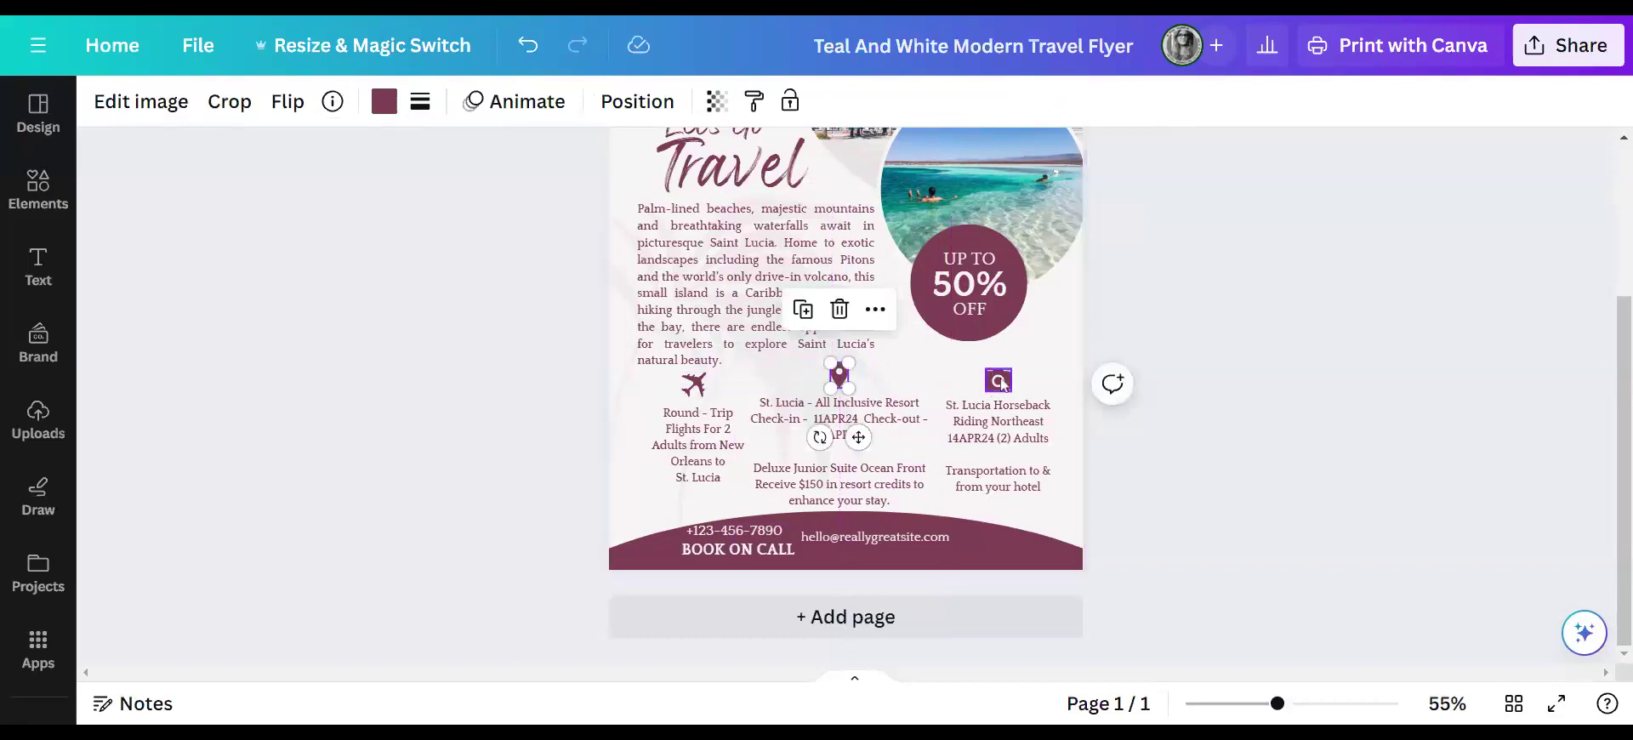
{"action": "left_click_drag", "start_coordinate": [999, 382], "coordinate": [1004, 375]}
{"action": "left_click", "coordinate": [1208, 311]}
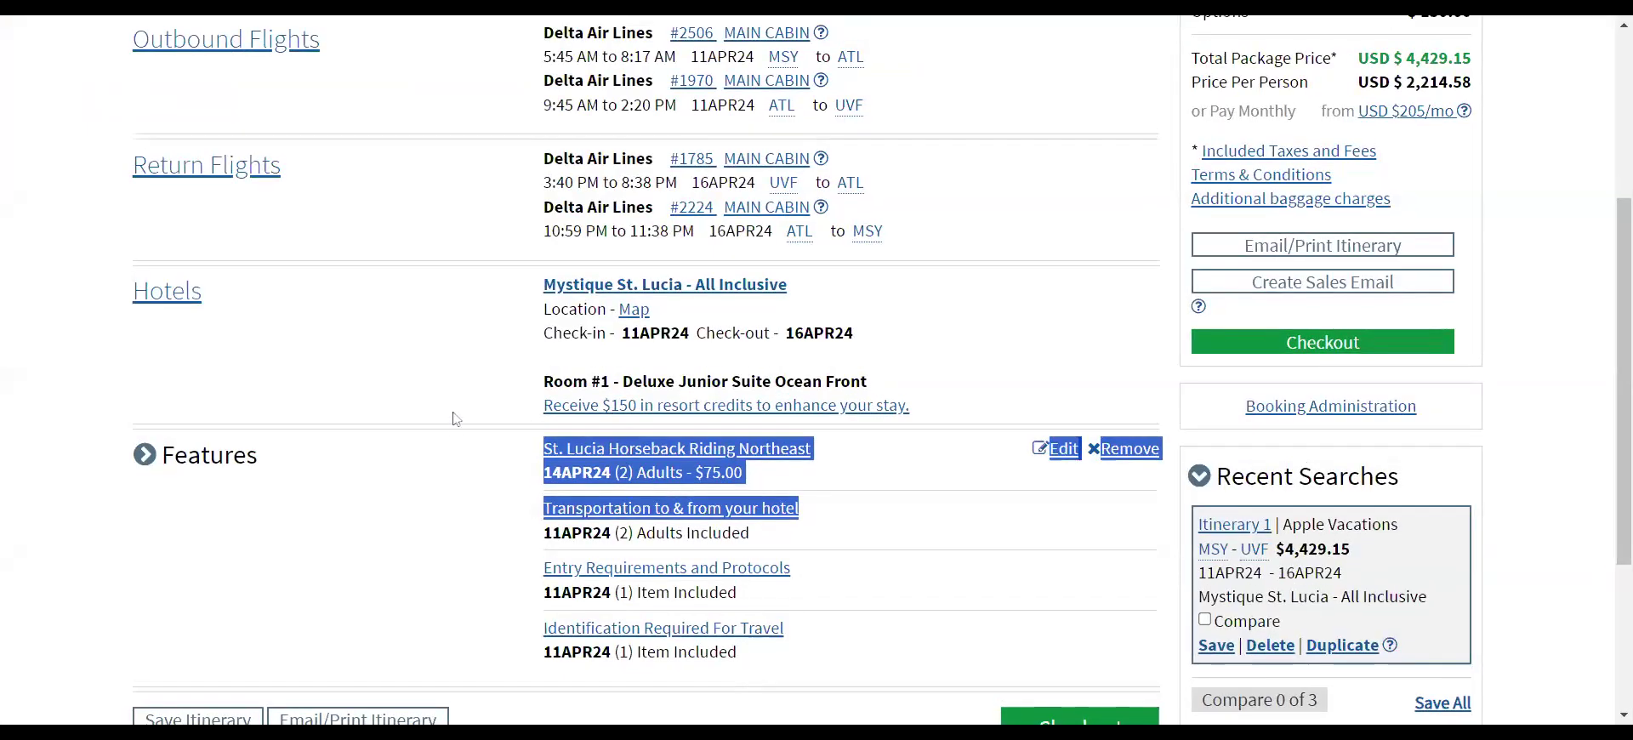
- Copy the '$150 resort credits' sentence and remove it from the middle column's text
{"action": "left_click", "coordinate": [456, 418]}
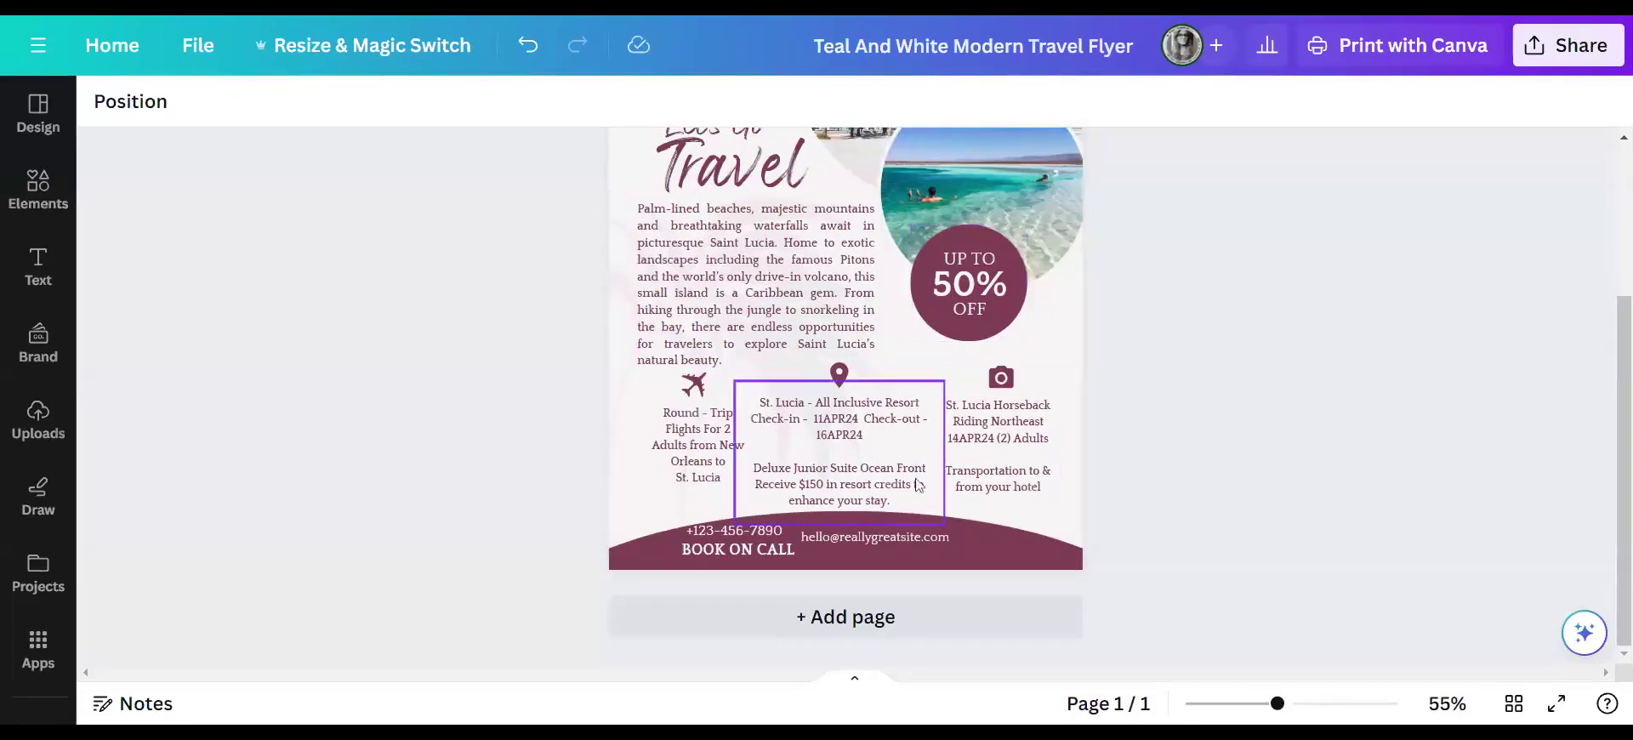
{"action": "left_click", "coordinate": [896, 506]}
{"action": "left_click_drag", "start_coordinate": [897, 506], "coordinate": [768, 468]}
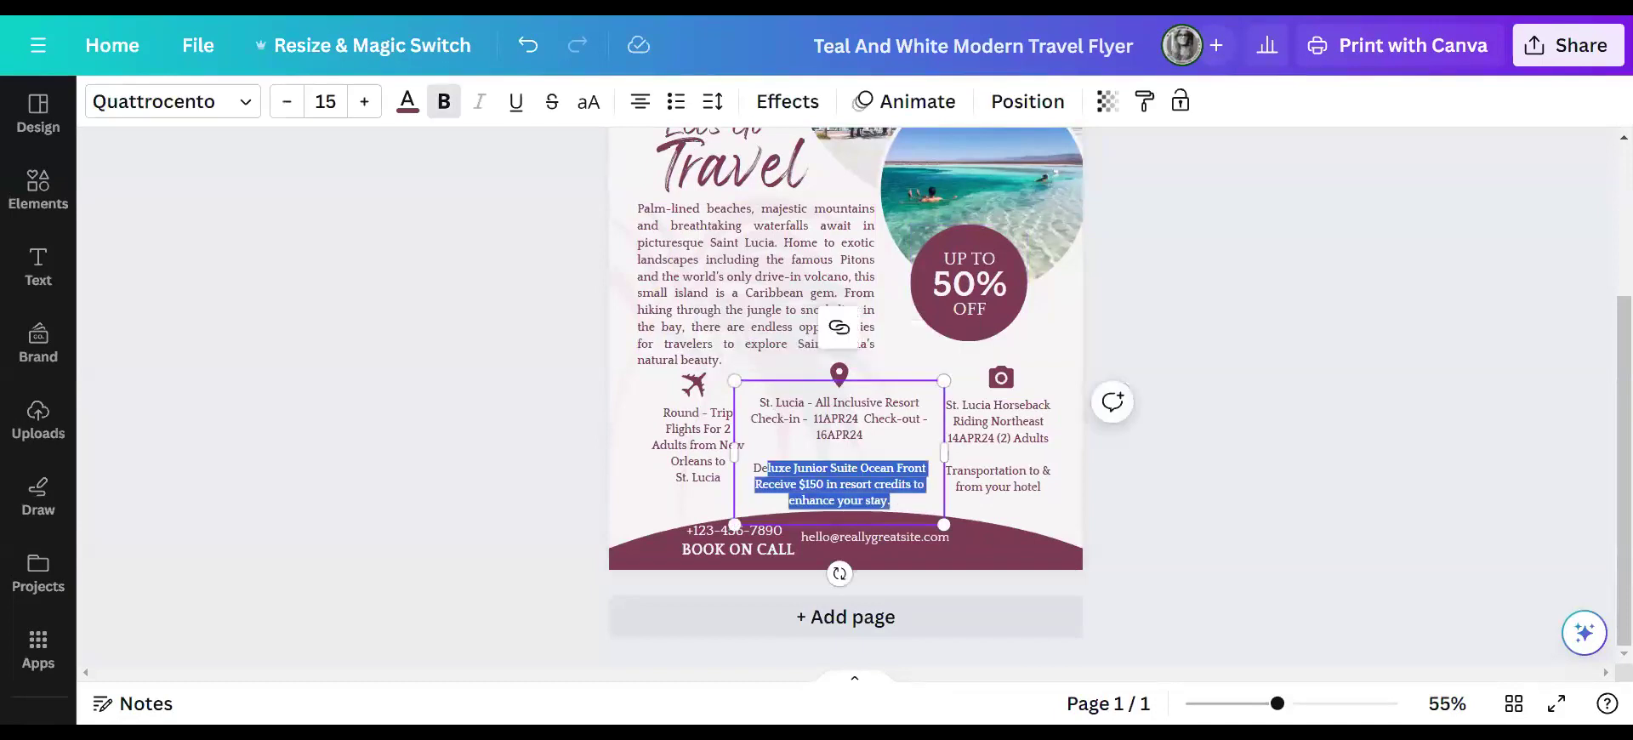
{"action": "left_click_drag", "start_coordinate": [890, 502], "coordinate": [754, 484]}
{"action": "key", "text": "ctrl+b"}
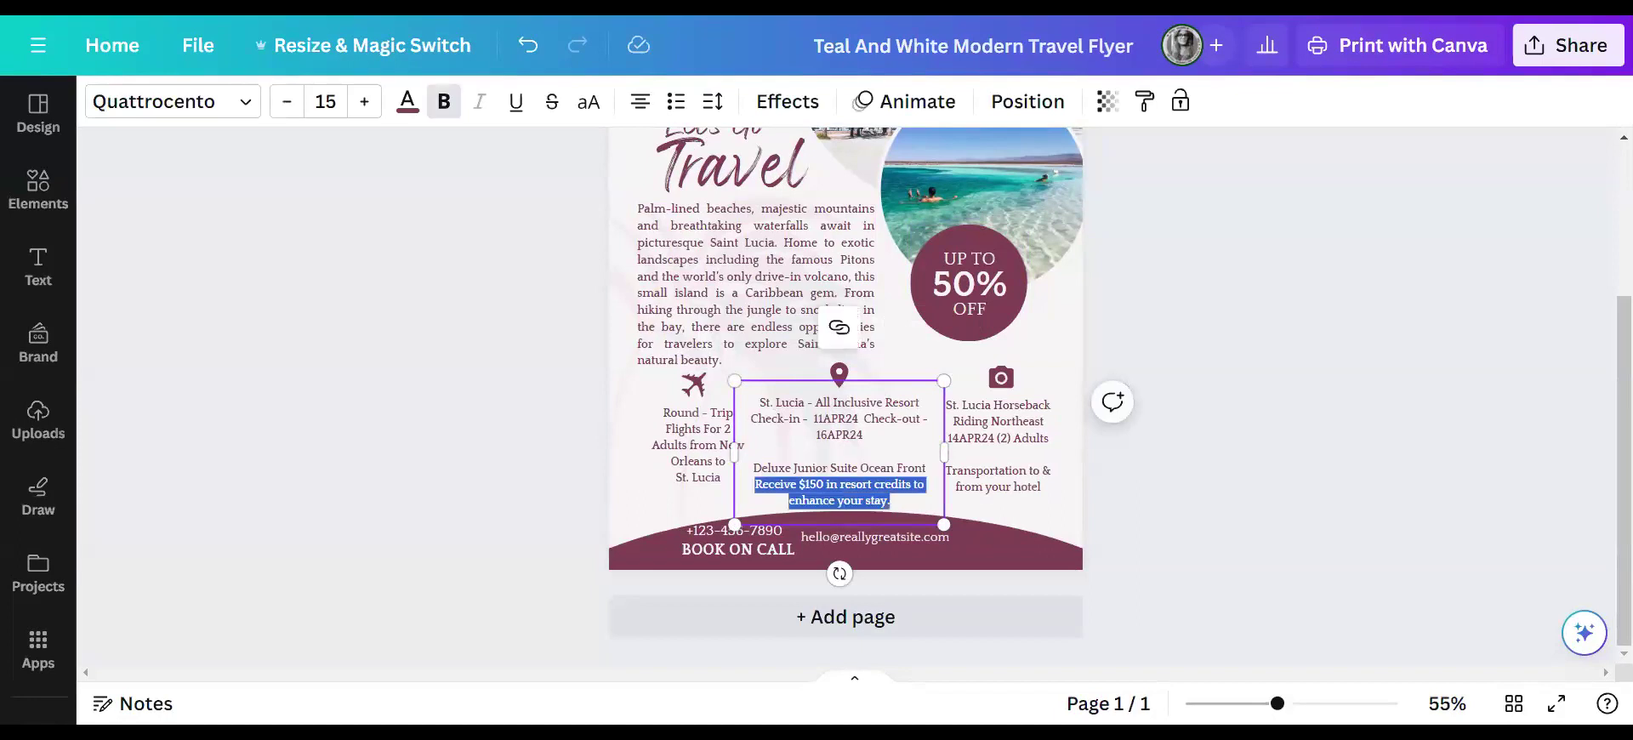
{"action": "key", "text": "BackSpace"}
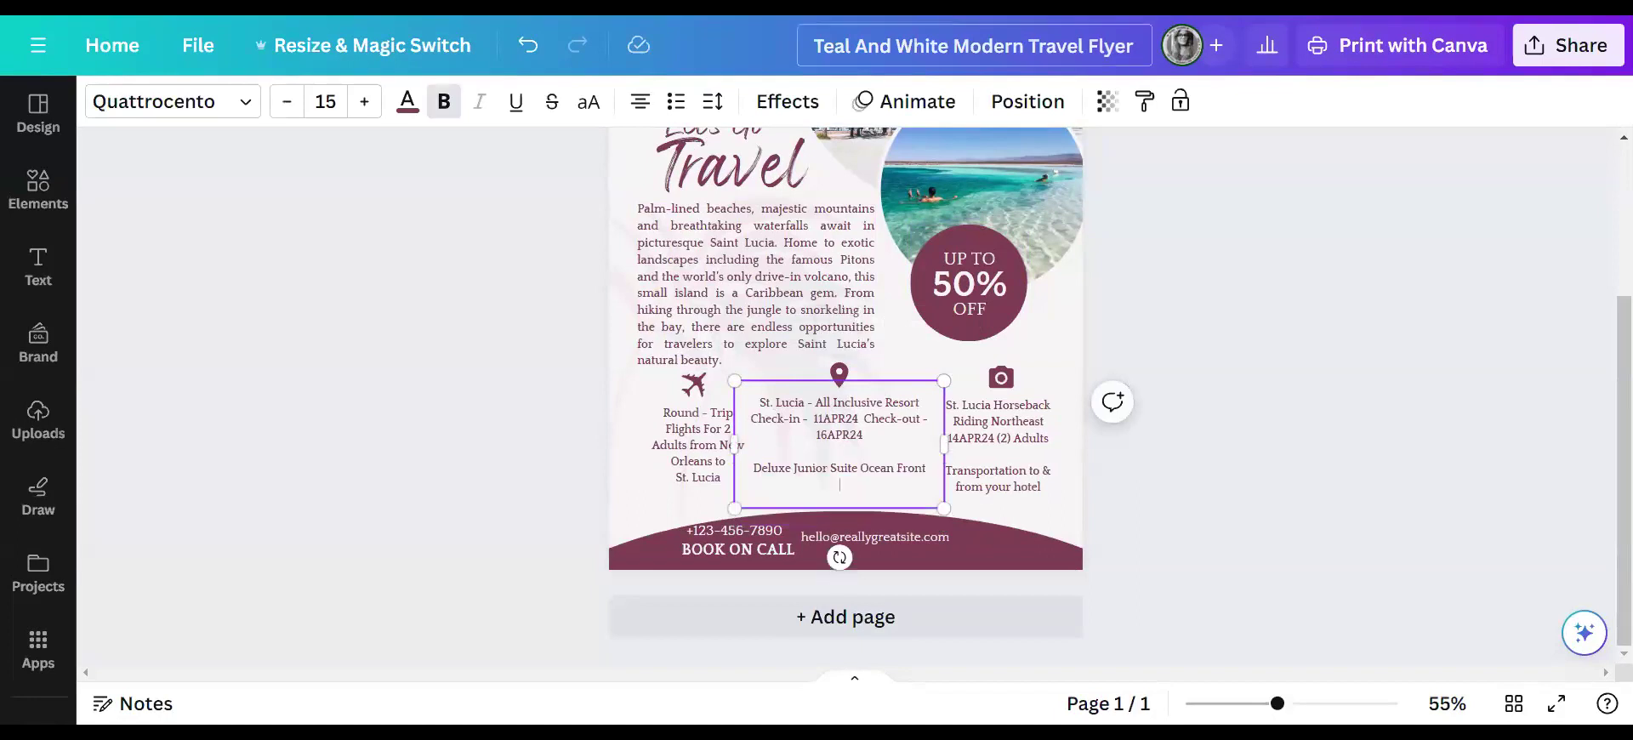
- Delete the '50%' and 'OFF' text from the plum discount circle
{"action": "left_click", "coordinate": [974, 288]}
{"action": "key", "text": "Delete"}
{"action": "left_click", "coordinate": [992, 312]}
{"action": "key", "text": "Delete"}
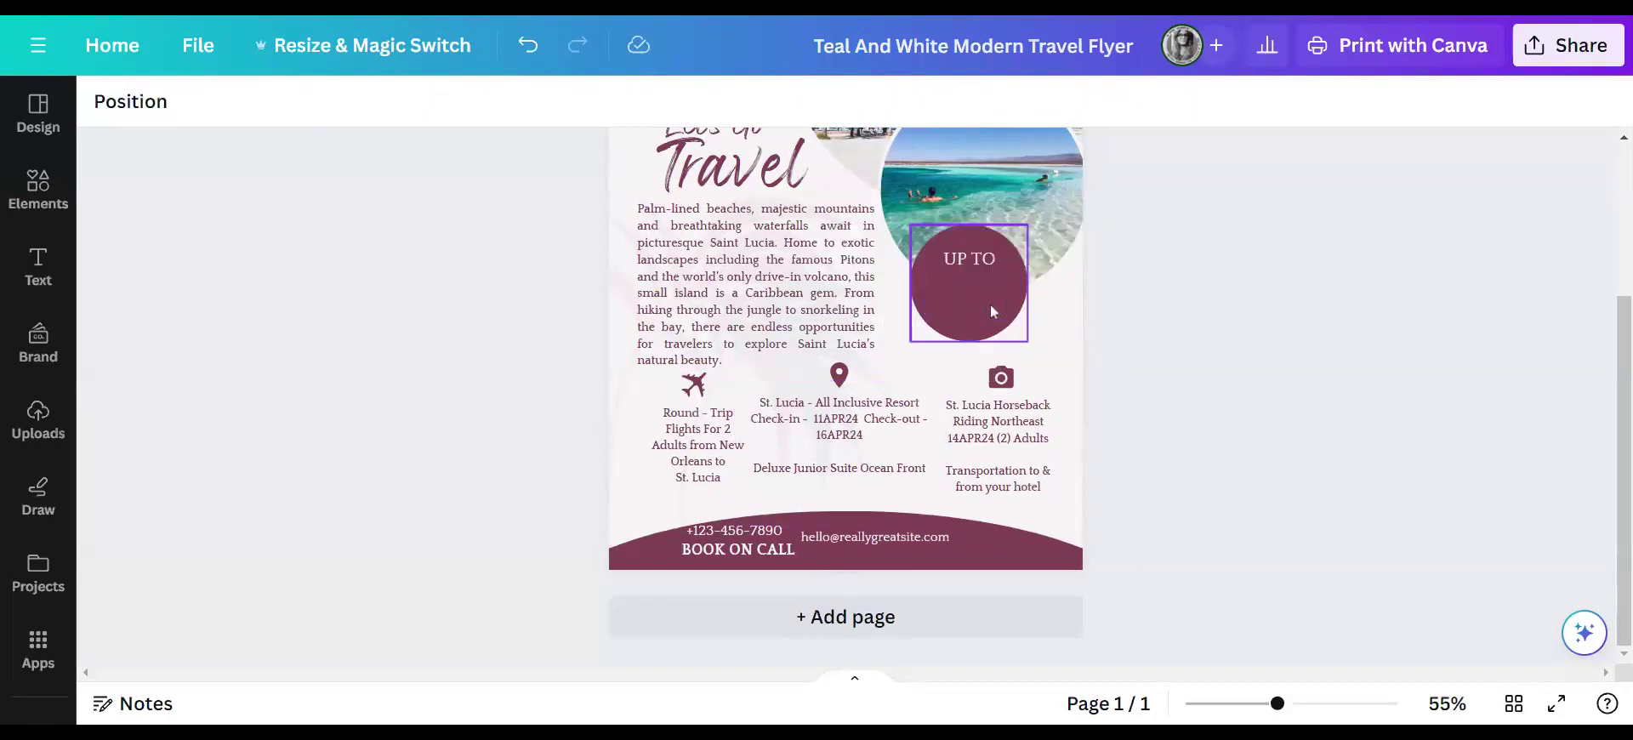
- Paste the $150 resort credits offer over 'UP TO' and enlarge the plum circle to about 2.4 by 2.4
{"action": "double_click", "coordinate": [985, 262]}
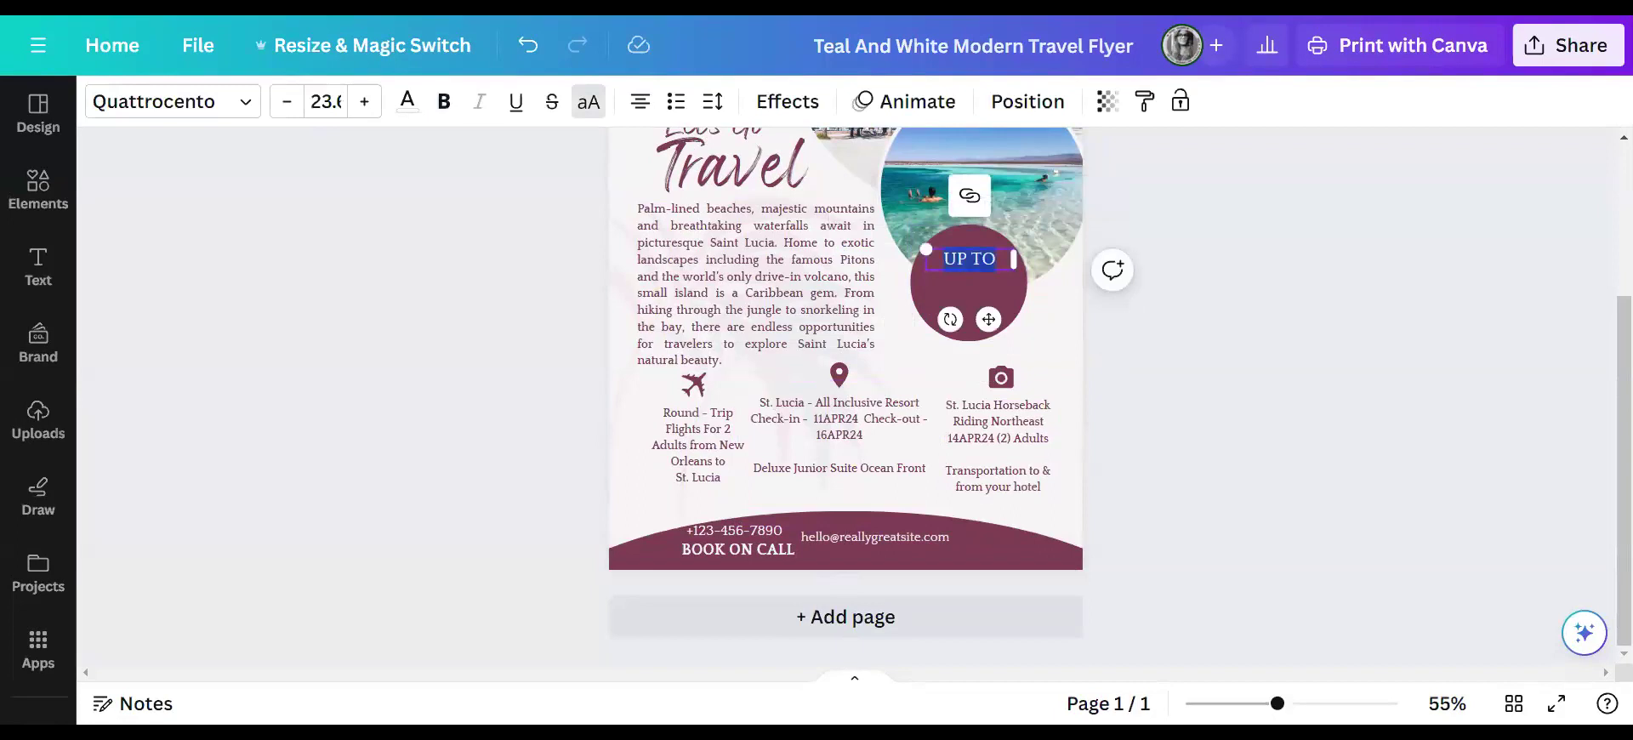
{"action": "type", "text": "RECEIVE $150 IN RESORT CREDITS TO ENHANCE YOUR STAY."}
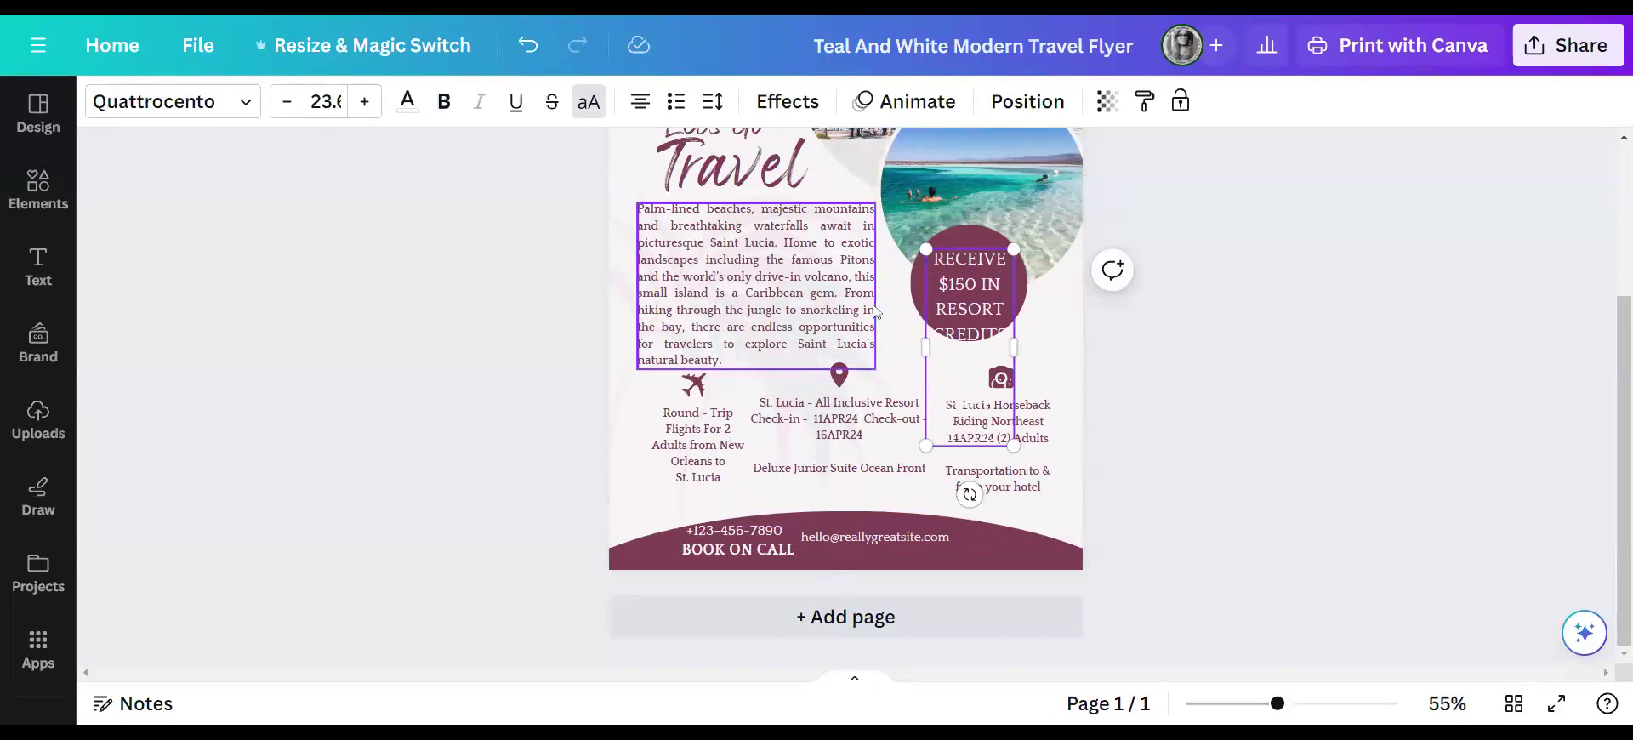
{"action": "left_click", "coordinate": [1057, 342]}
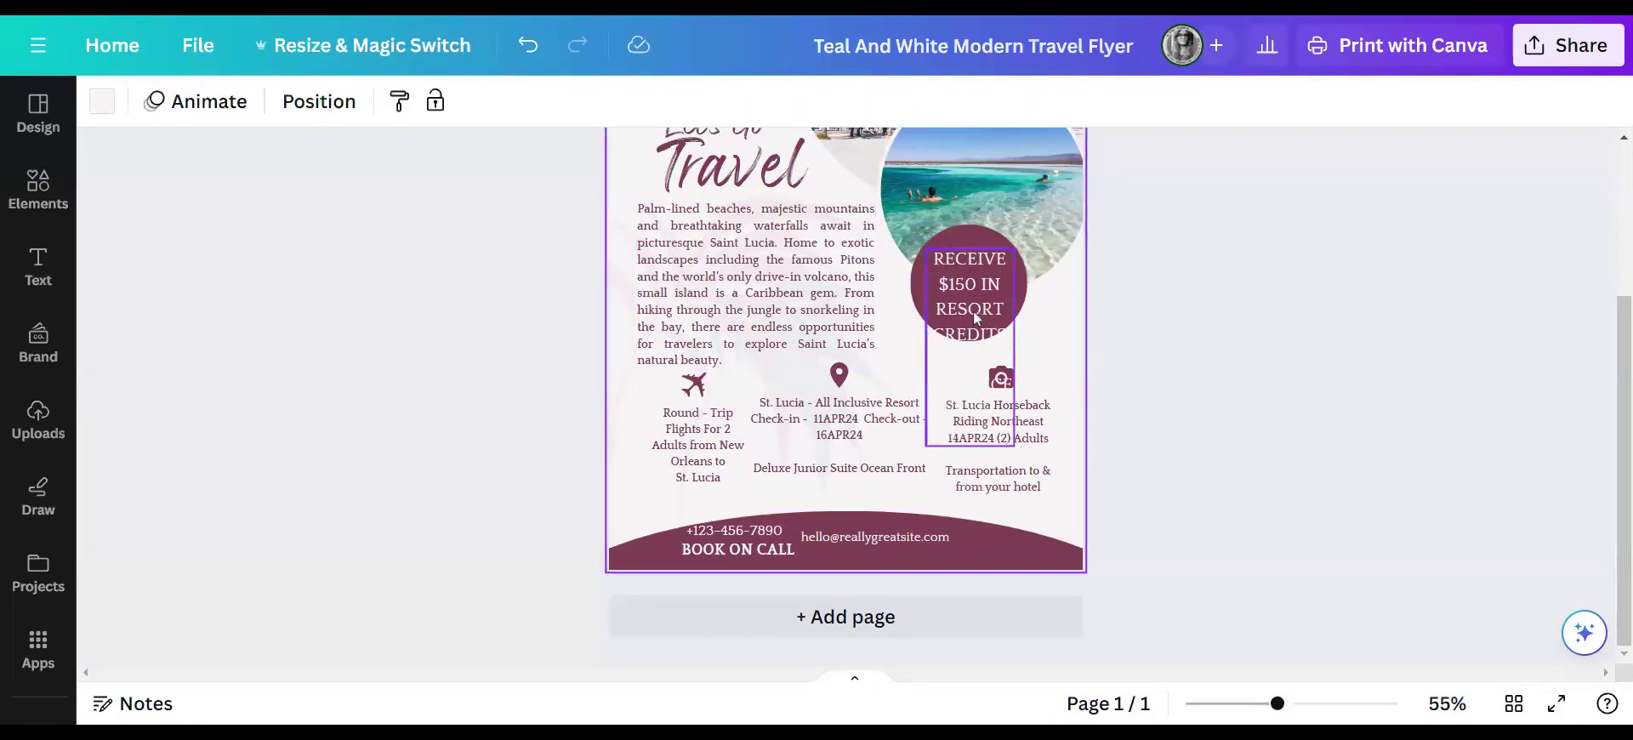
{"action": "left_click_drag", "start_coordinate": [973, 312], "coordinate": [1048, 335]}
{"action": "left_click_drag", "start_coordinate": [944, 289], "coordinate": [953, 289]}
{"action": "left_click_drag", "start_coordinate": [919, 342], "coordinate": [899, 359]}
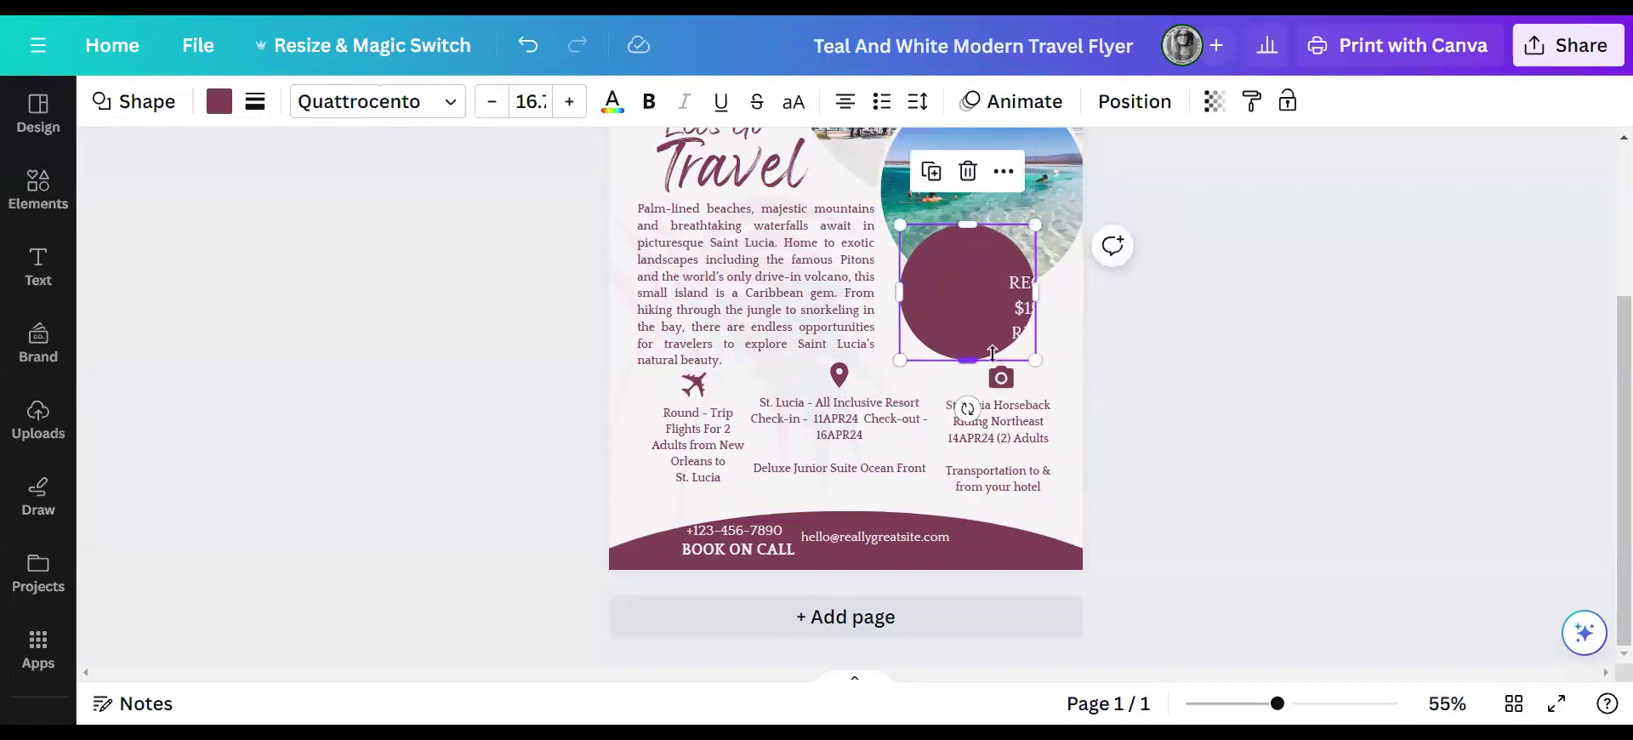
{"action": "left_click_drag", "start_coordinate": [1035, 292], "coordinate": [996, 269]}
- Move the offer text into the circle and reduce its font size to 20
{"action": "left_click", "coordinate": [1040, 318]}
{"action": "left_click_drag", "start_coordinate": [1047, 328], "coordinate": [983, 318]}
{"action": "left_click", "coordinate": [285, 103]}
{"action": "left_click", "coordinate": [283, 103]}
{"action": "left_click", "coordinate": [285, 102]}
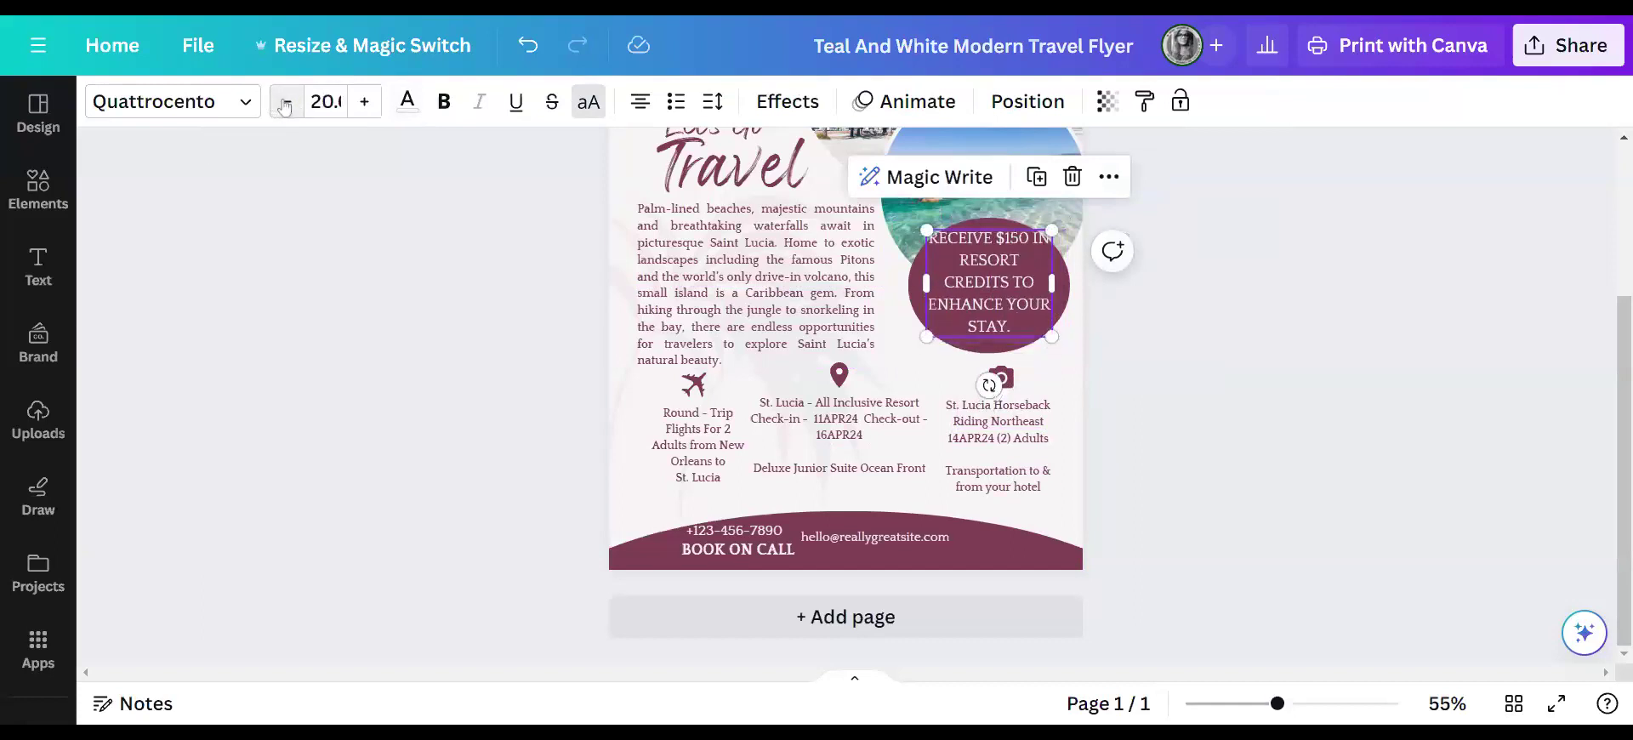
- Nudge the offer text down within the circle and break the line before 'IN'
{"action": "left_click", "coordinate": [1106, 340]}
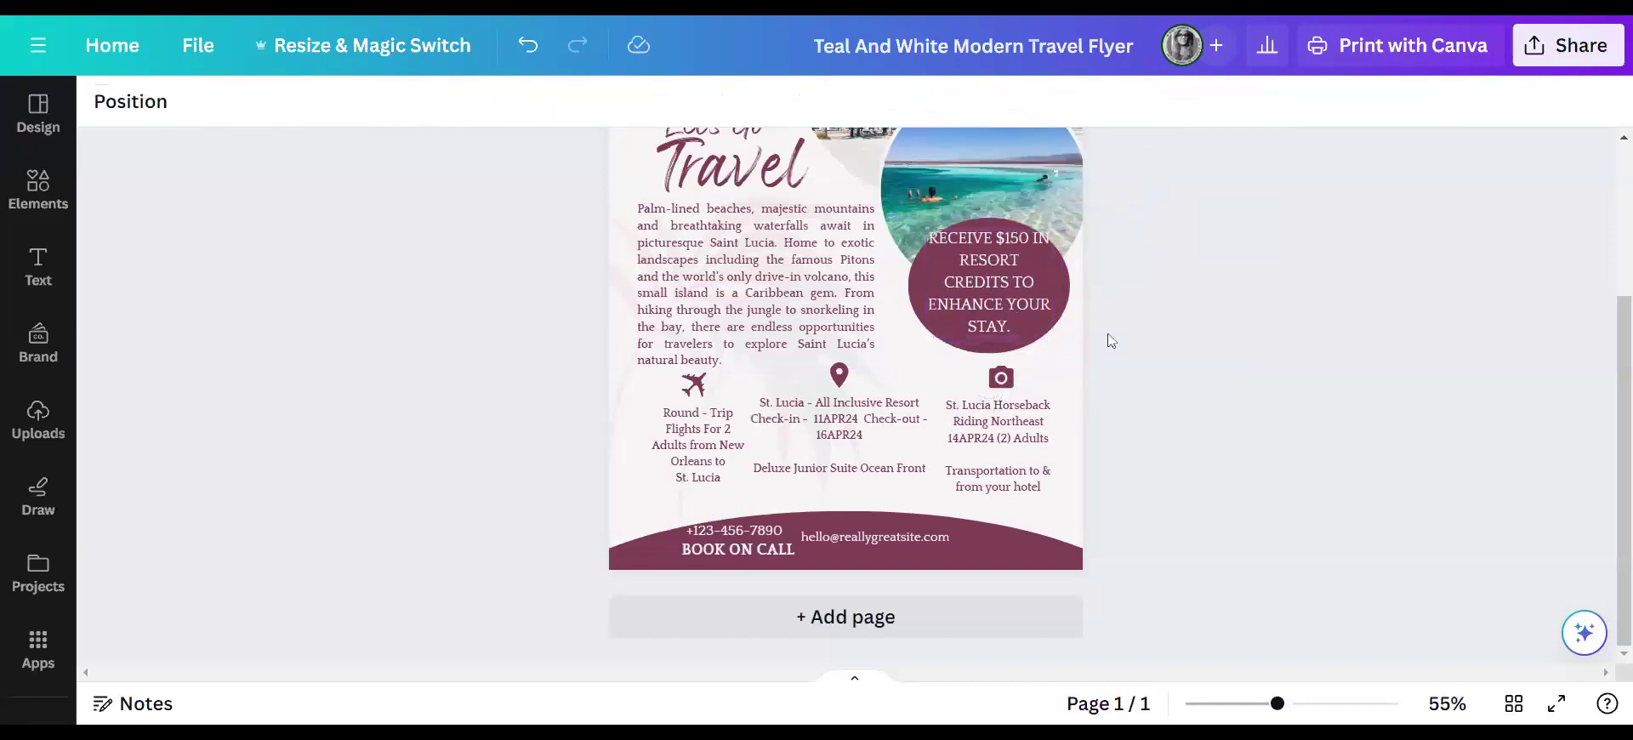
{"action": "left_click", "coordinate": [1000, 288]}
{"action": "left_click_drag", "start_coordinate": [998, 286], "coordinate": [998, 294]}
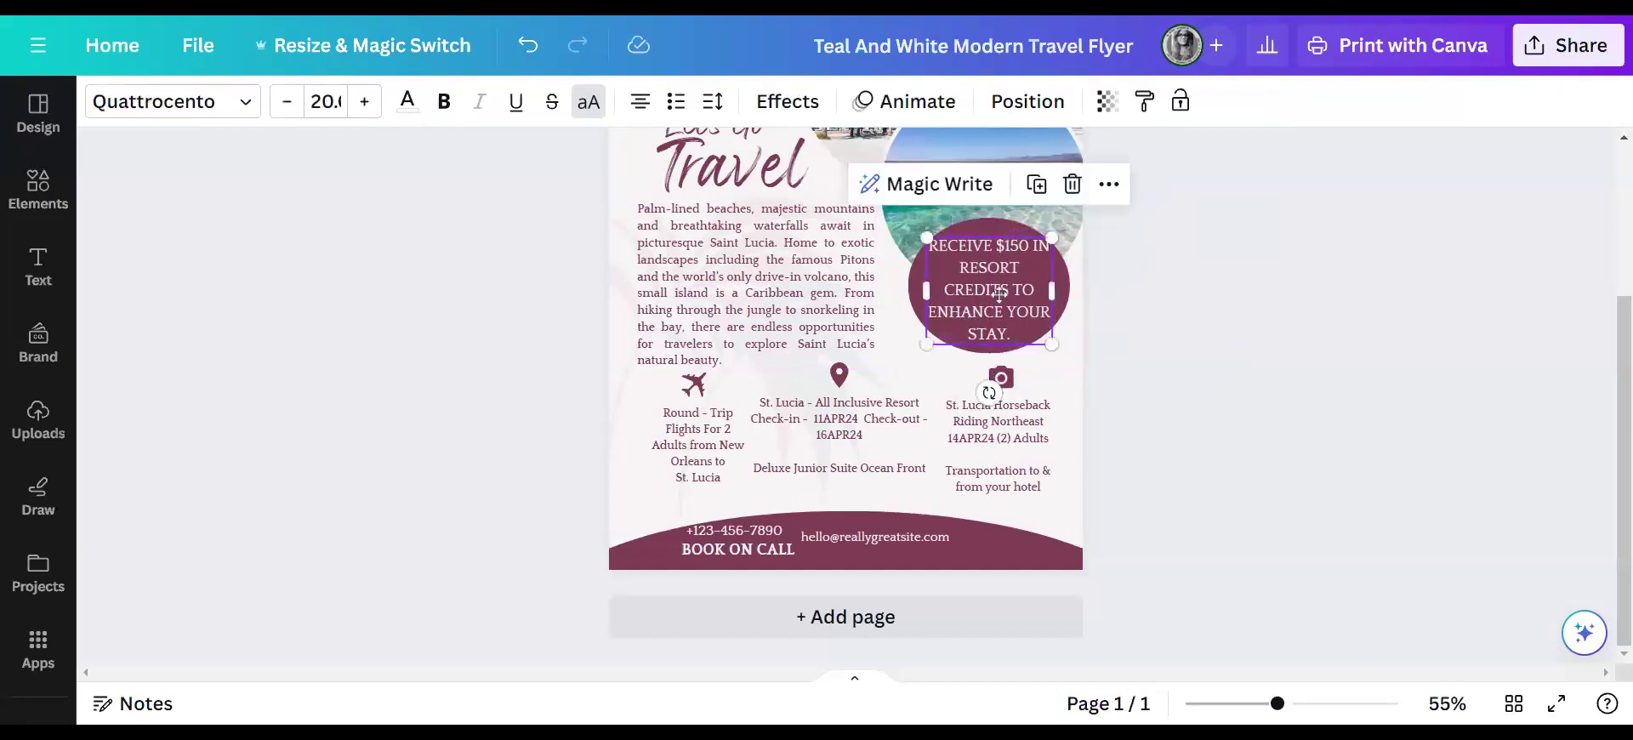
{"action": "left_click", "coordinate": [1034, 247]}
{"action": "key", "text": "Return"}
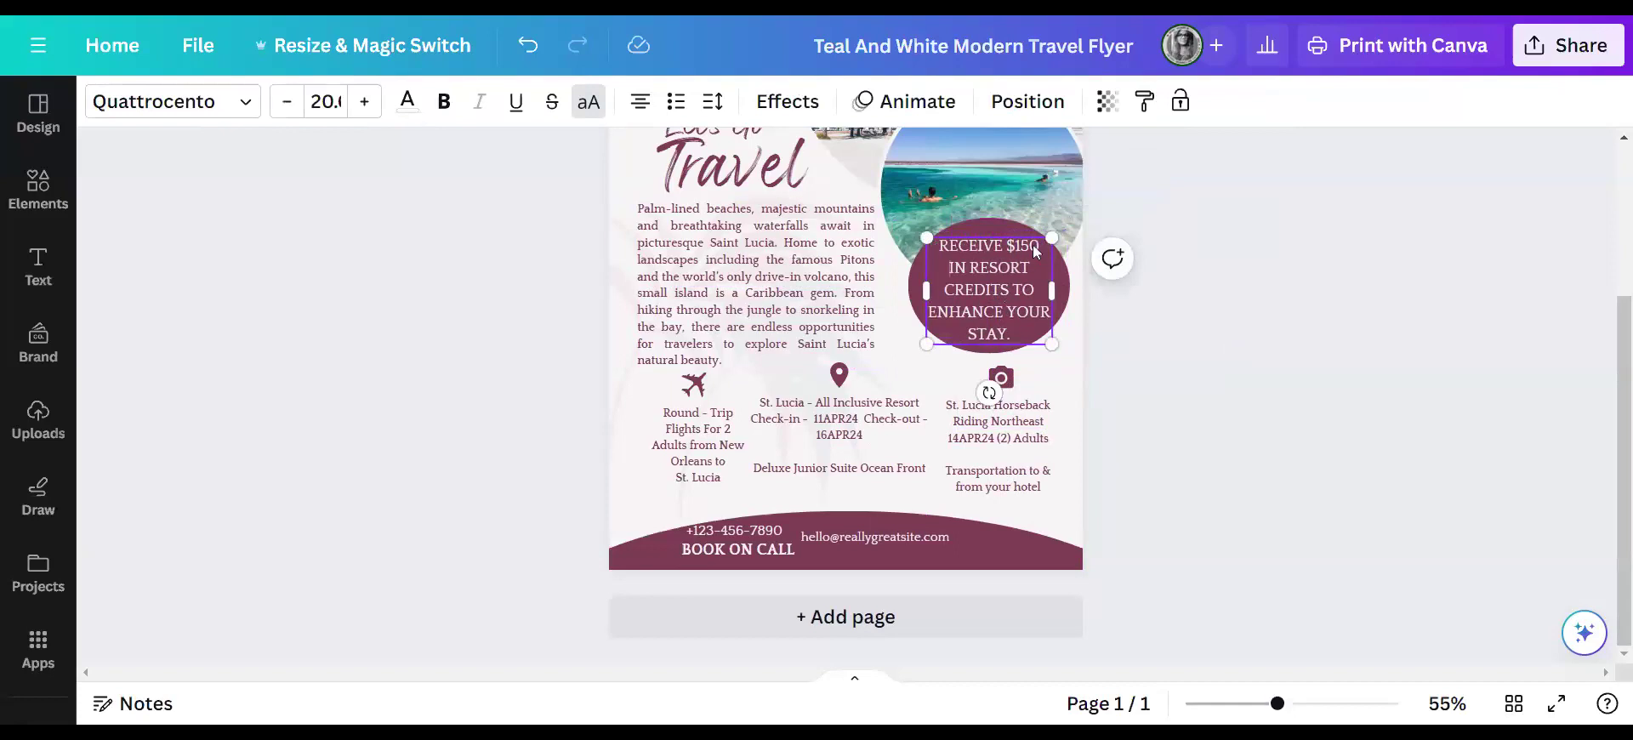
{"action": "left_click", "coordinate": [1244, 316]}
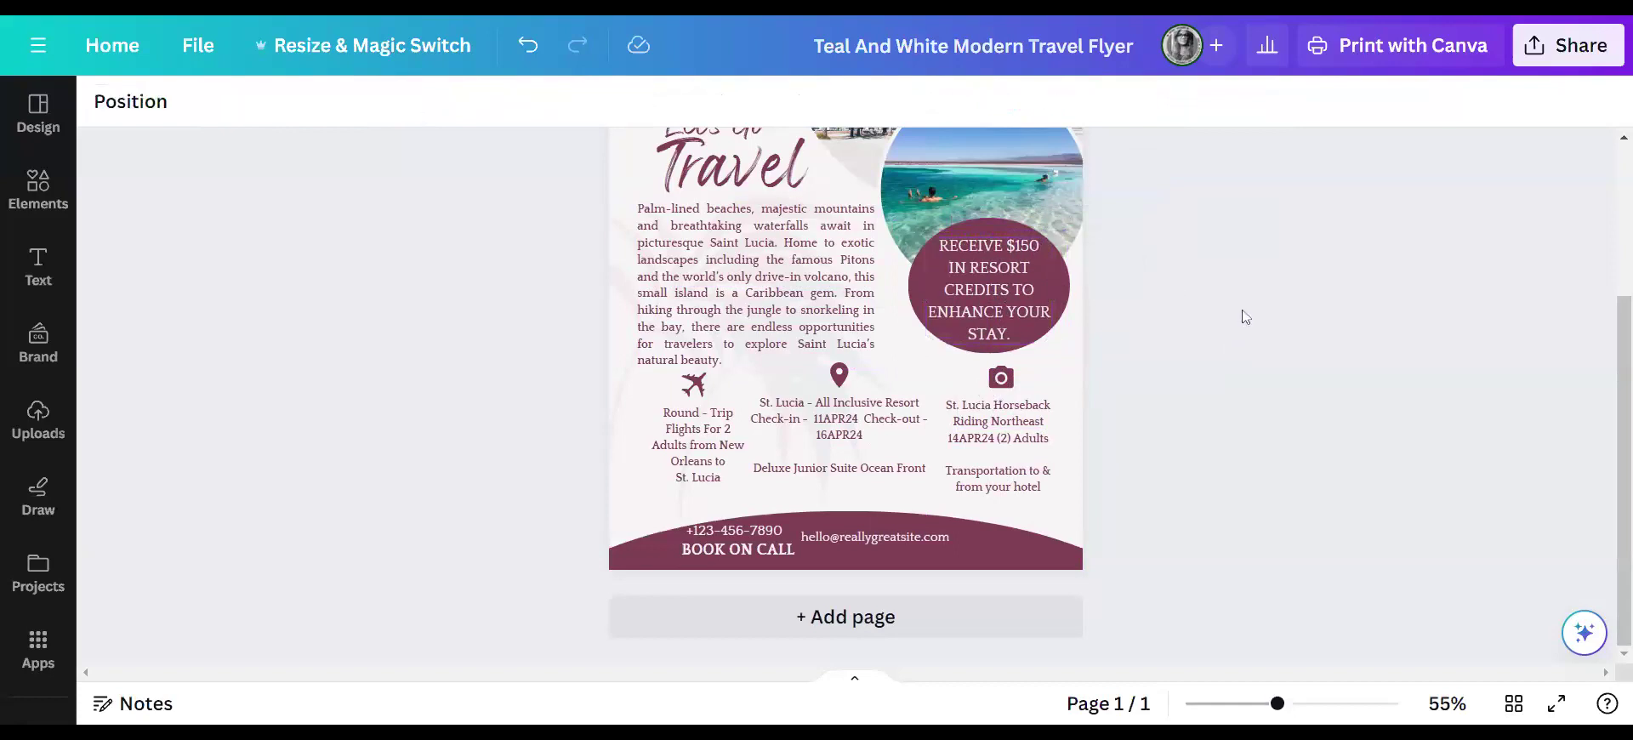
{"action": "scroll", "coordinate": [1293, 422], "scroll_direction": "up", "scroll_amount": 3}
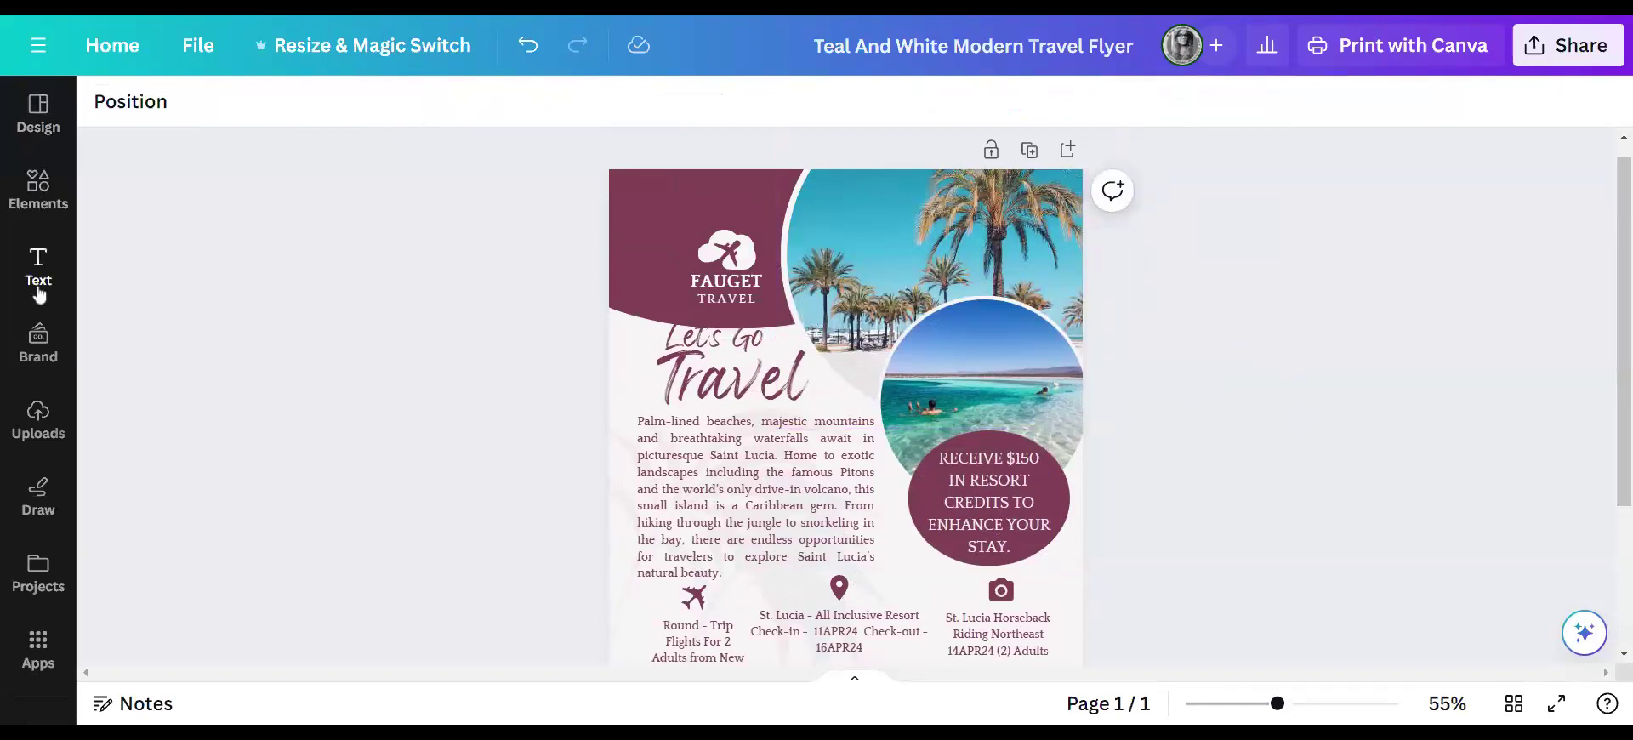
{"action": "left_click", "coordinate": [34, 426]}
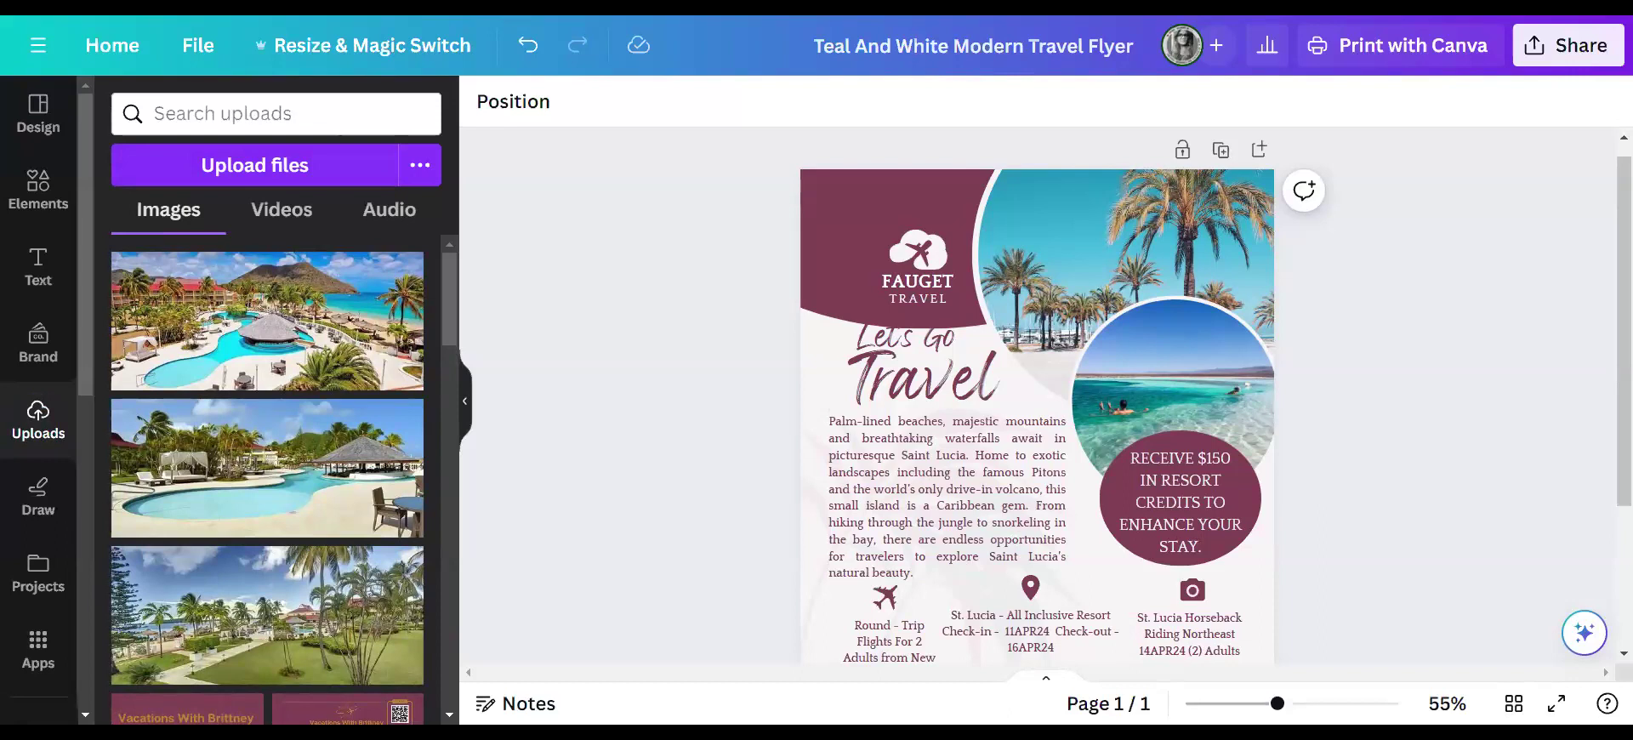
{"action": "scroll", "coordinate": [553, 281], "scroll_direction": "down", "scroll_amount": 2}
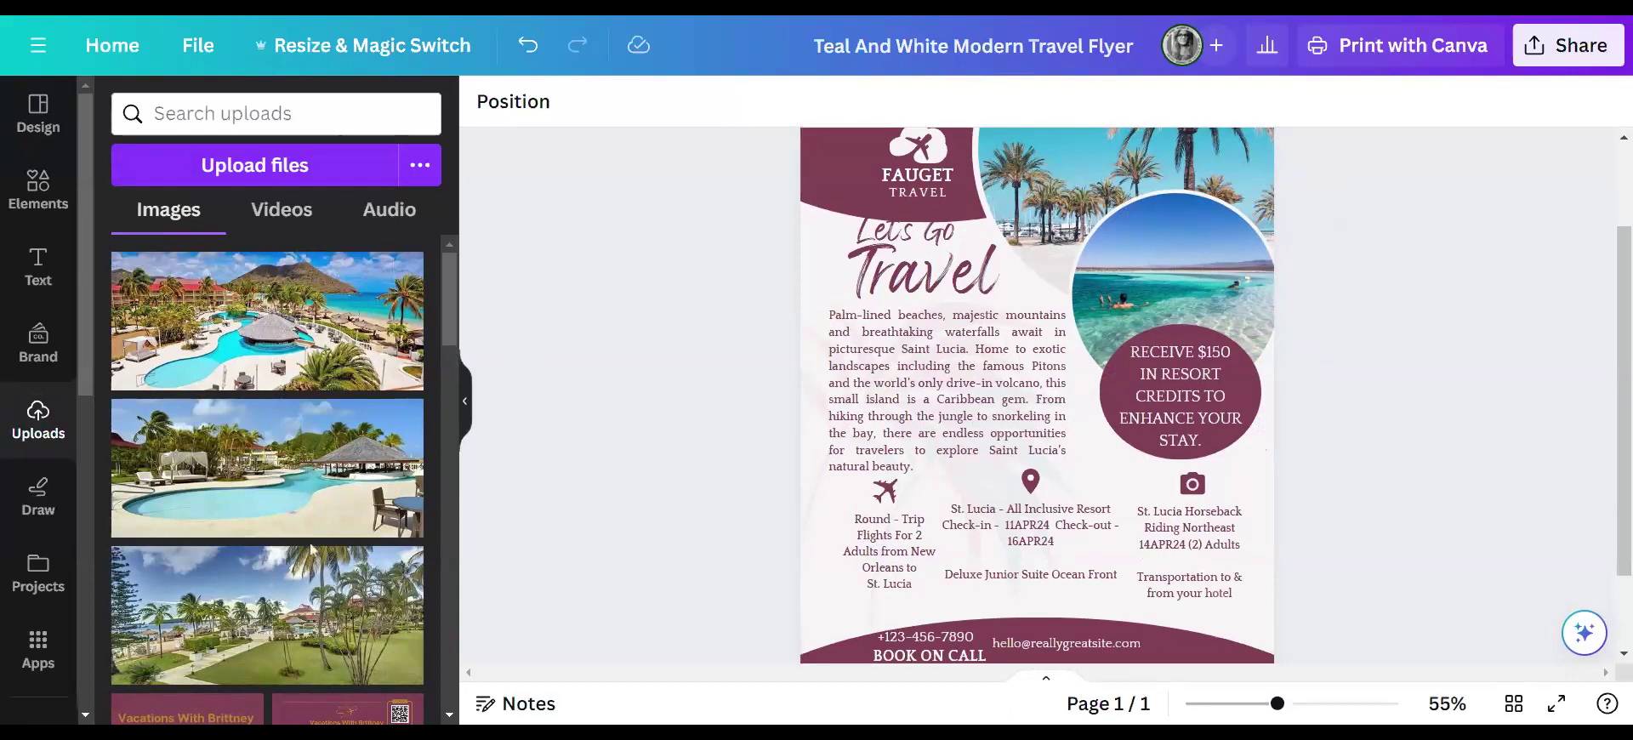
{"action": "scroll", "coordinate": [600, 361], "scroll_direction": "up", "scroll_amount": 2}
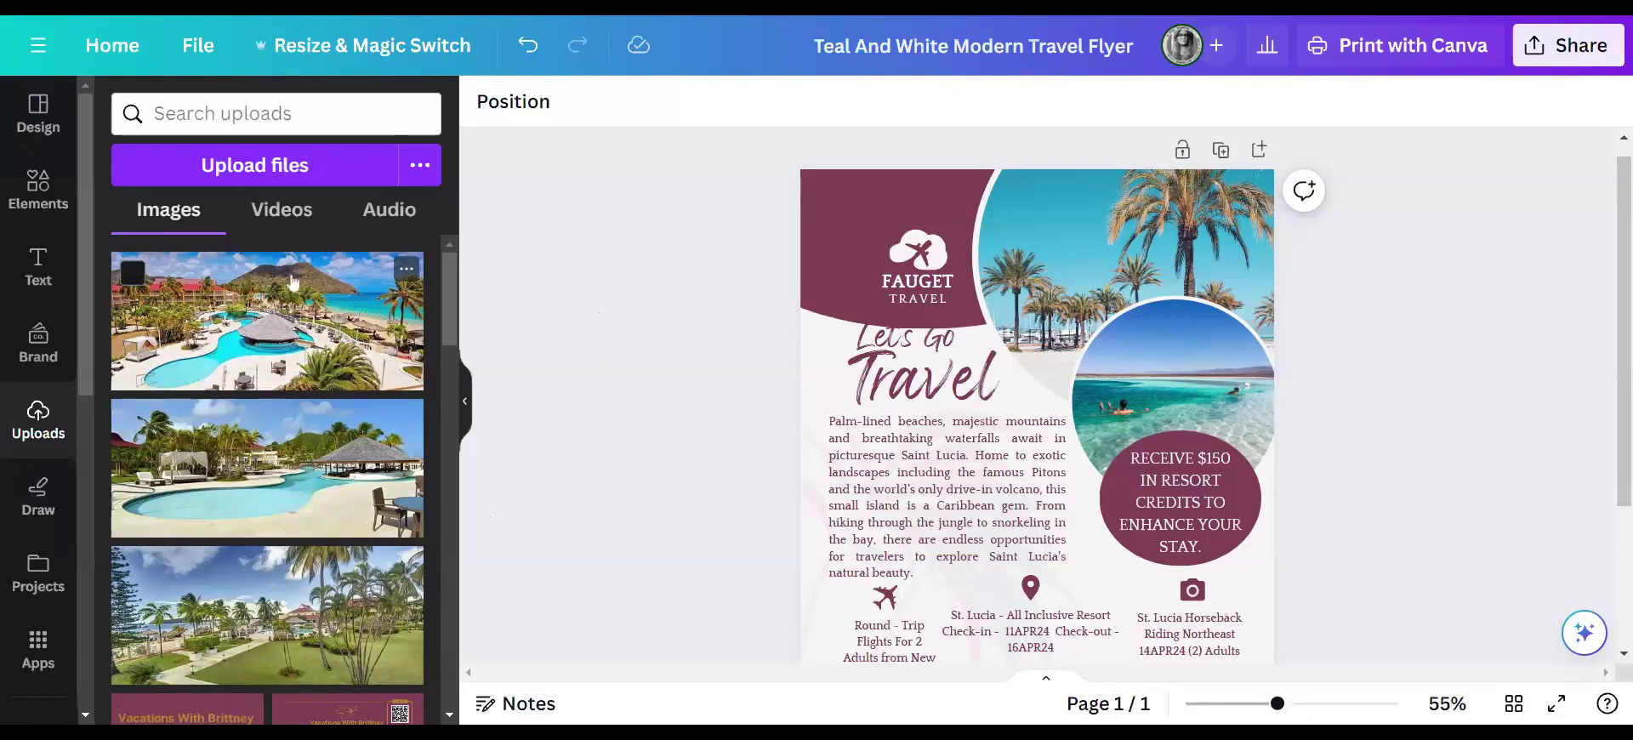
- Place the uploaded resort pool photo into the small circular frame, replacing the swimmer shot
{"action": "left_click_drag", "start_coordinate": [238, 351], "coordinate": [1195, 427]}
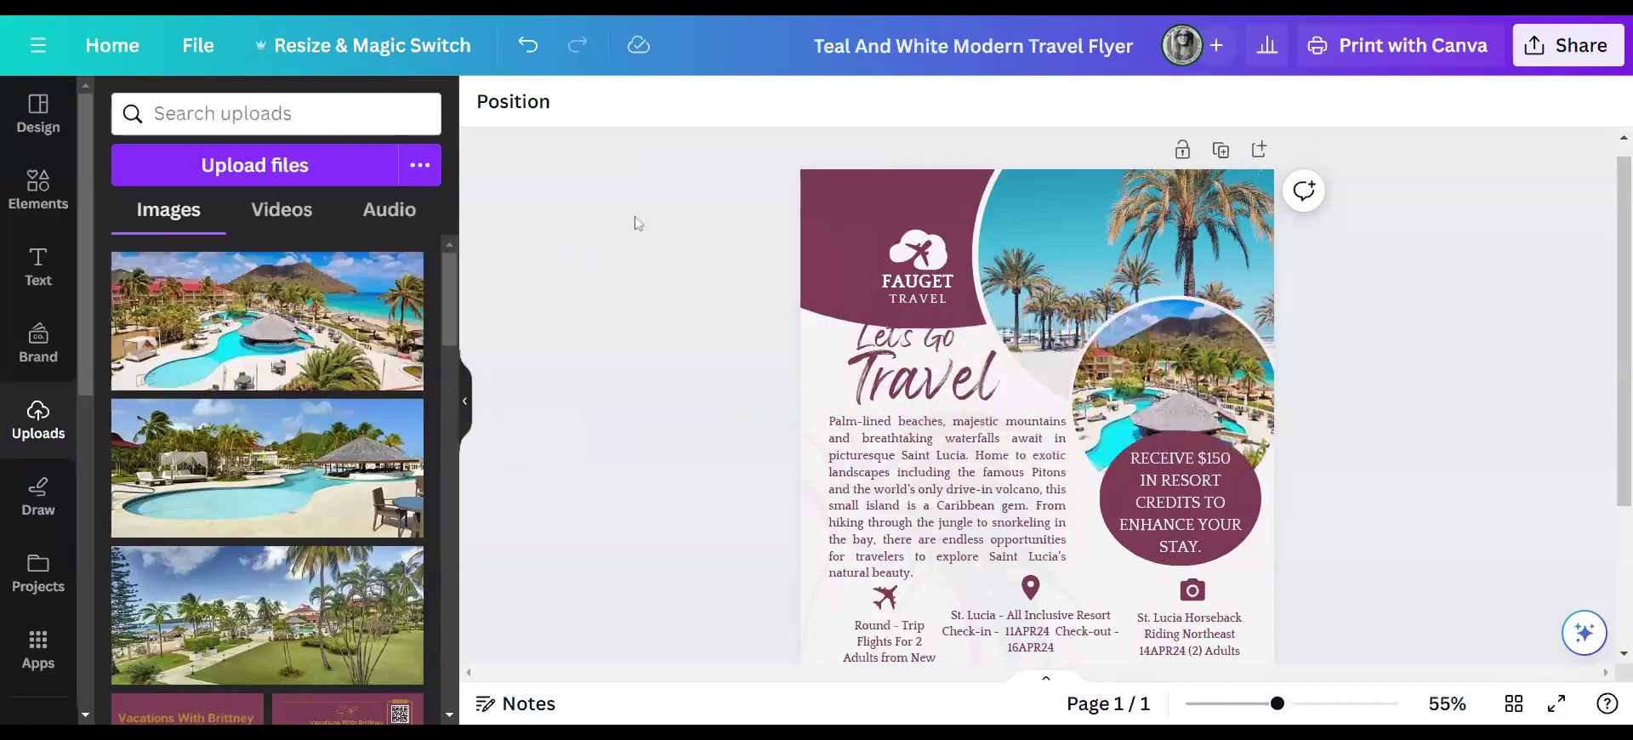
{"action": "left_click", "coordinate": [1070, 258]}
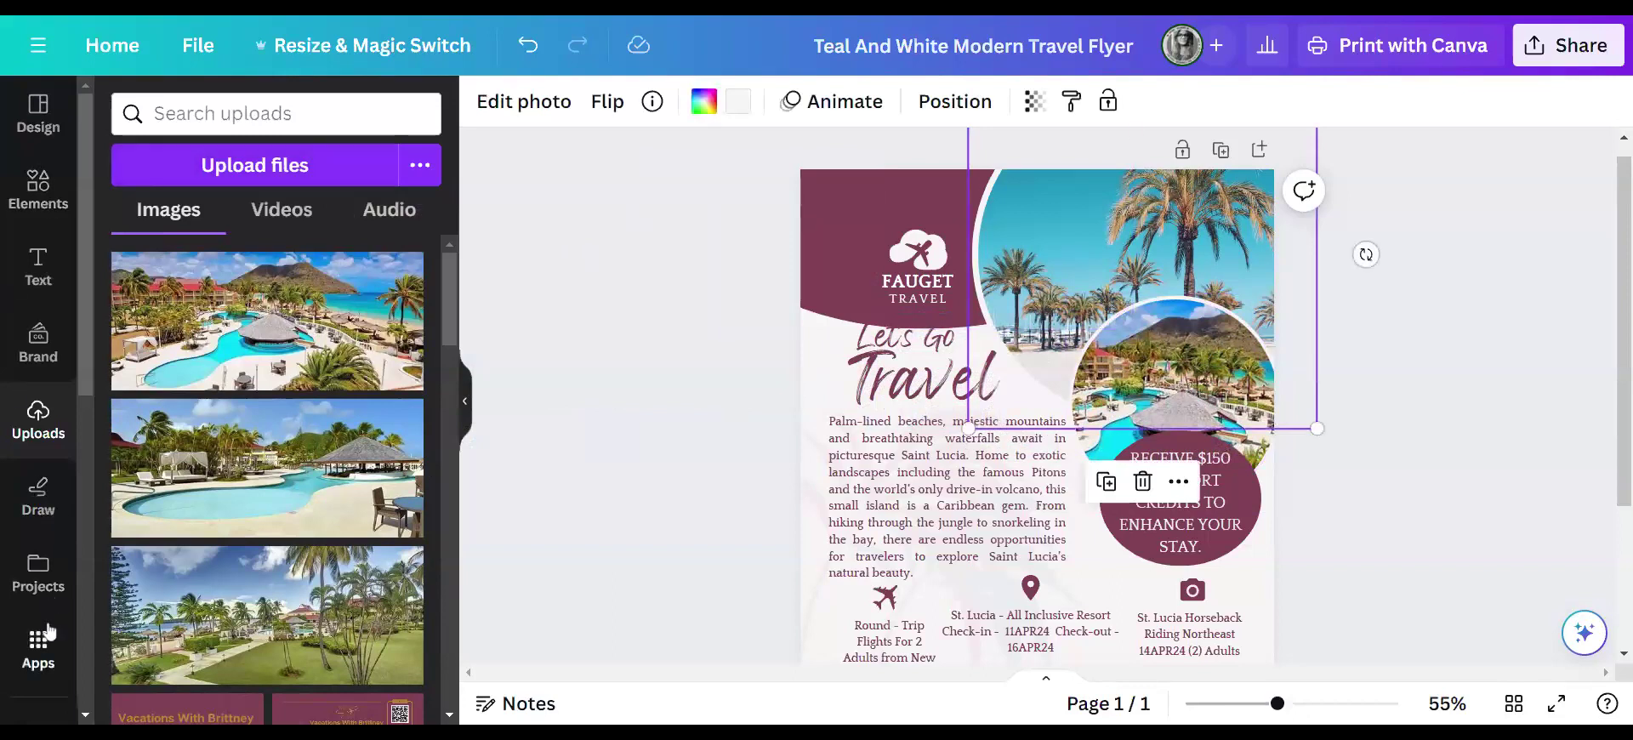
{"action": "scroll", "coordinate": [50, 333], "scroll_direction": "down", "scroll_amount": 2}
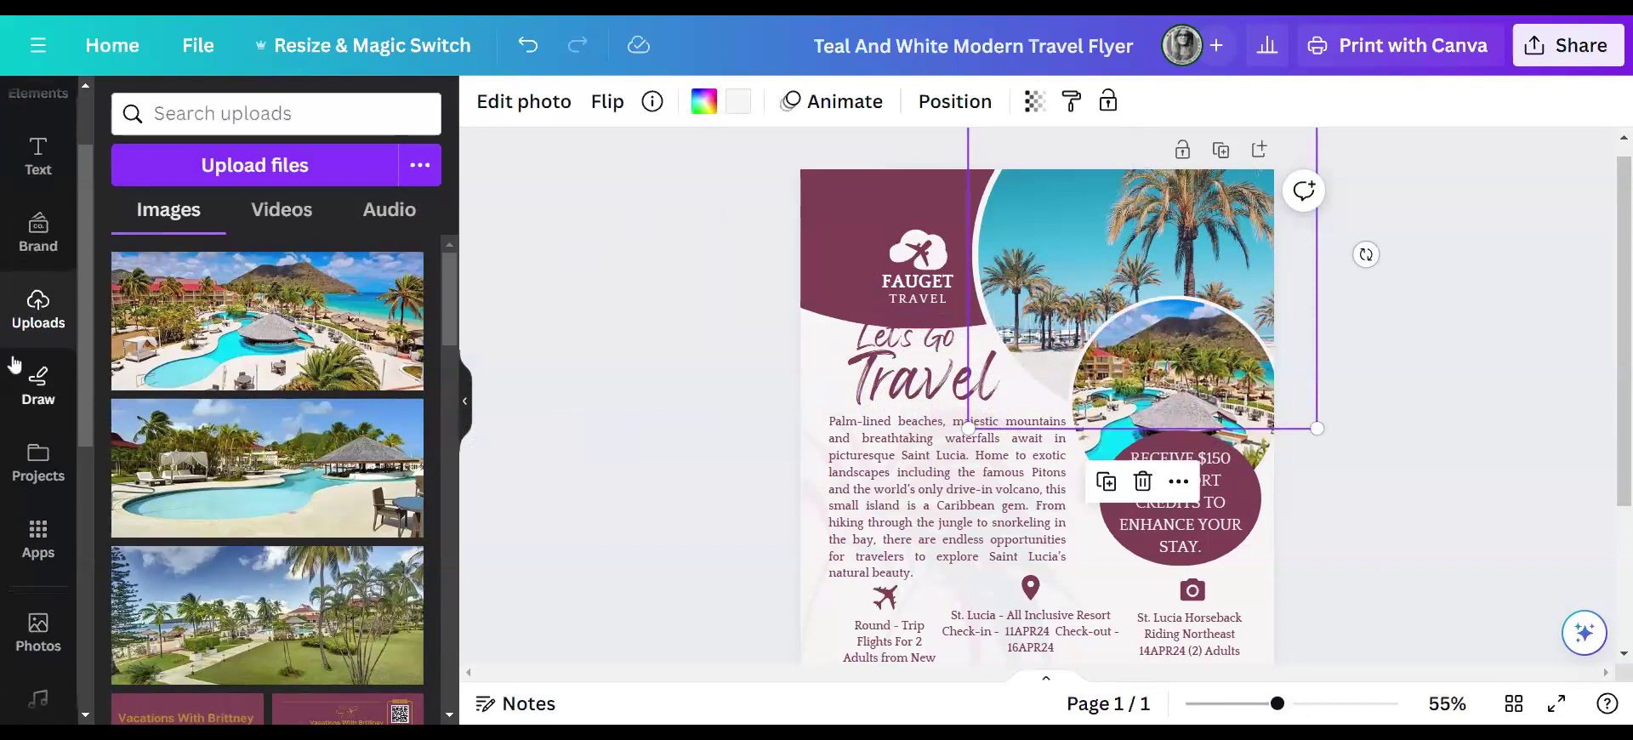
{"action": "scroll", "coordinate": [49, 340], "scroll_direction": "up", "scroll_amount": 2}
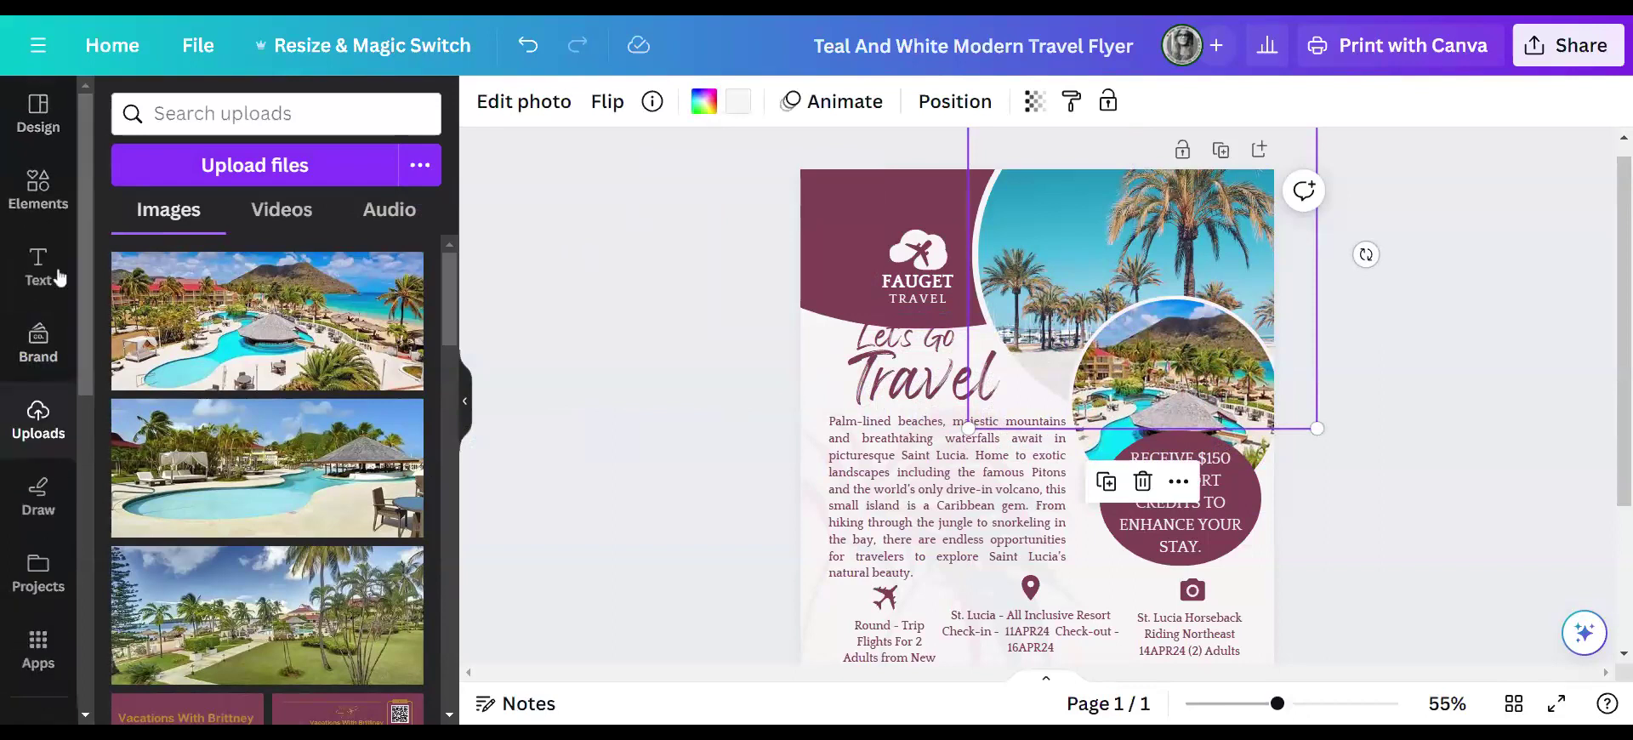
- Browse design templates, elements and the Vacations With Brittney brand kit, dismissing its notice
{"action": "left_click", "coordinate": [30, 115]}
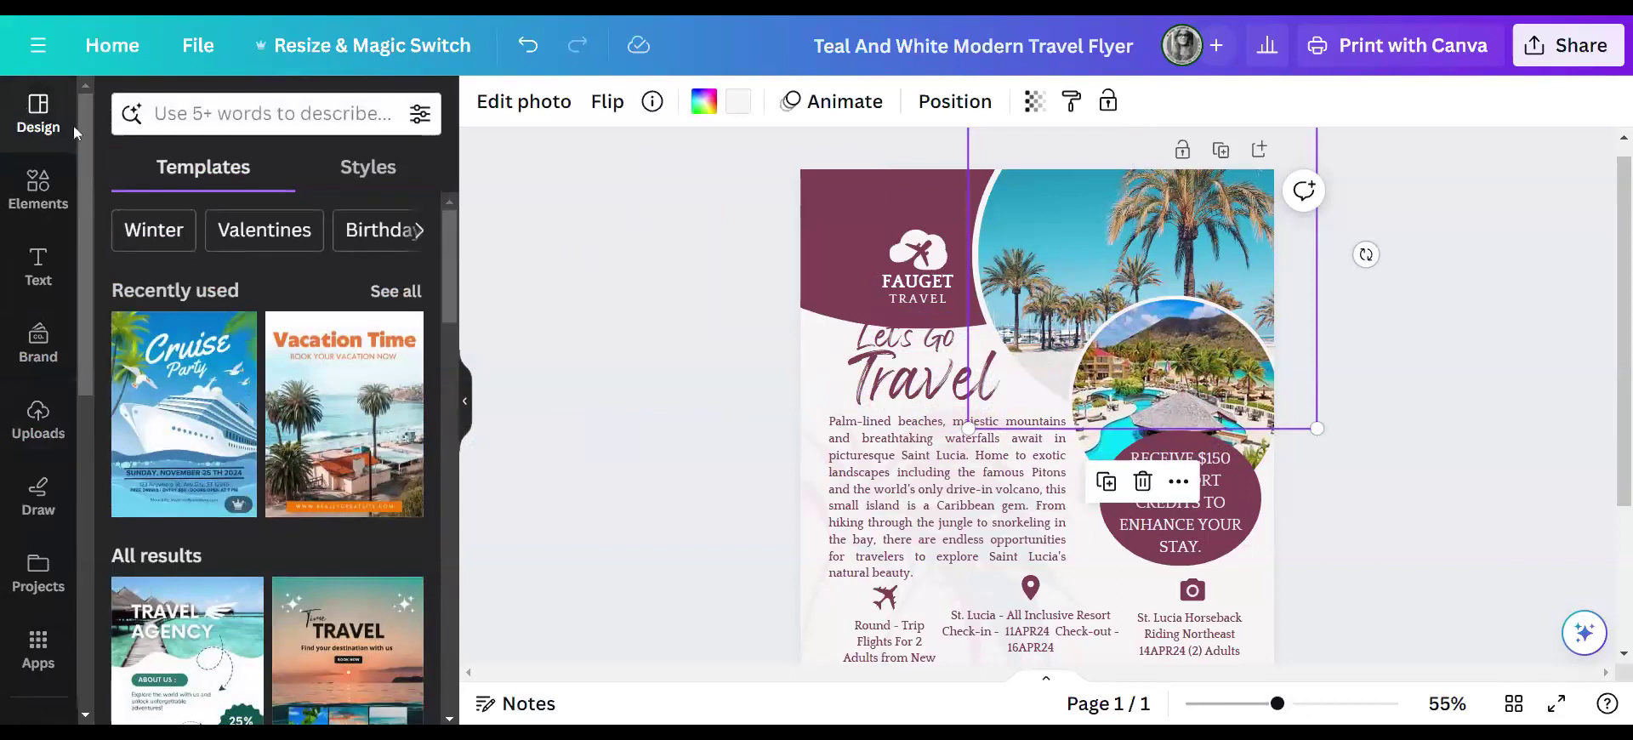
{"action": "left_click", "coordinate": [39, 188]}
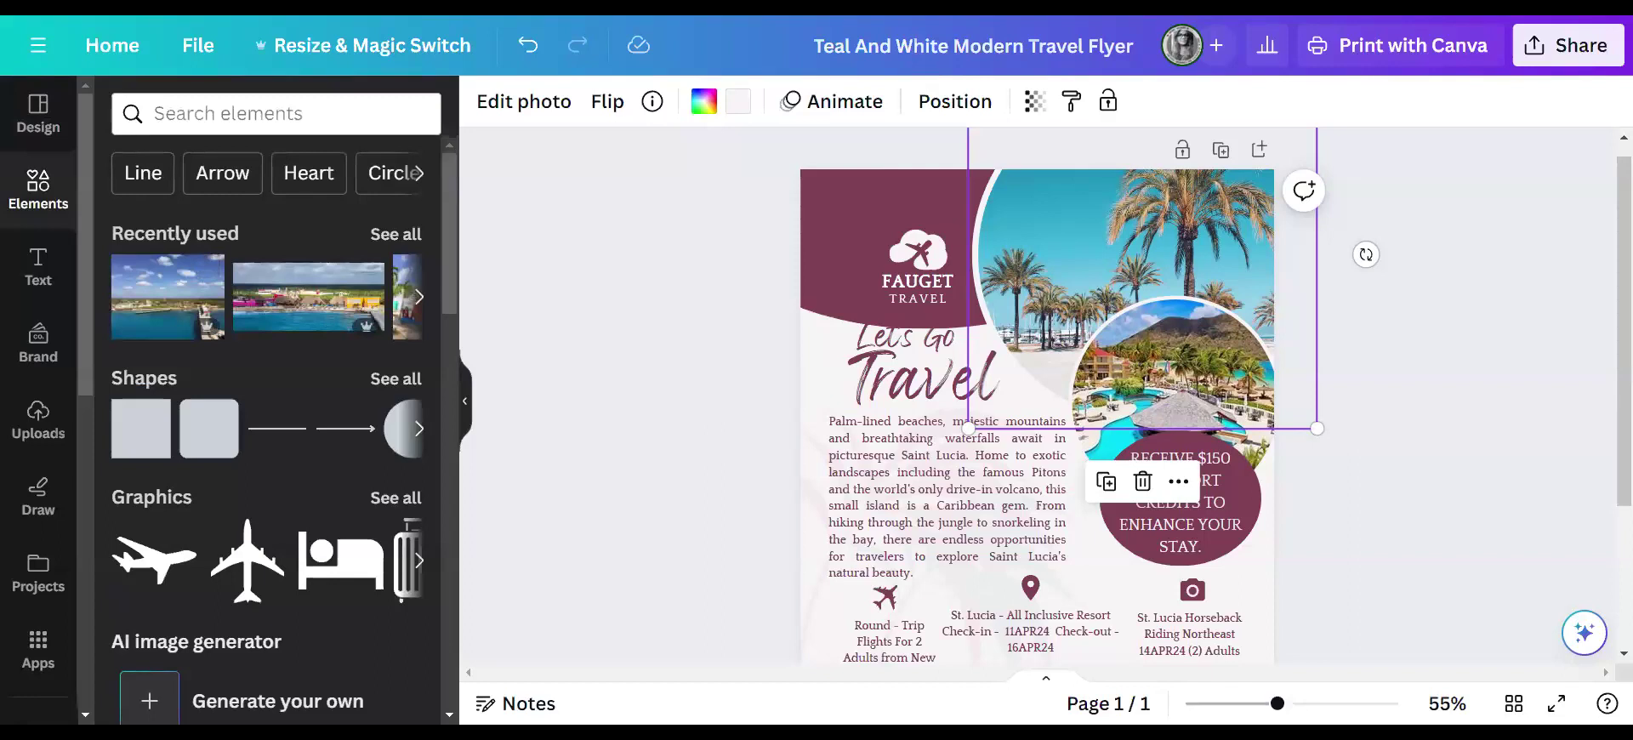
{"action": "left_click", "coordinate": [27, 342]}
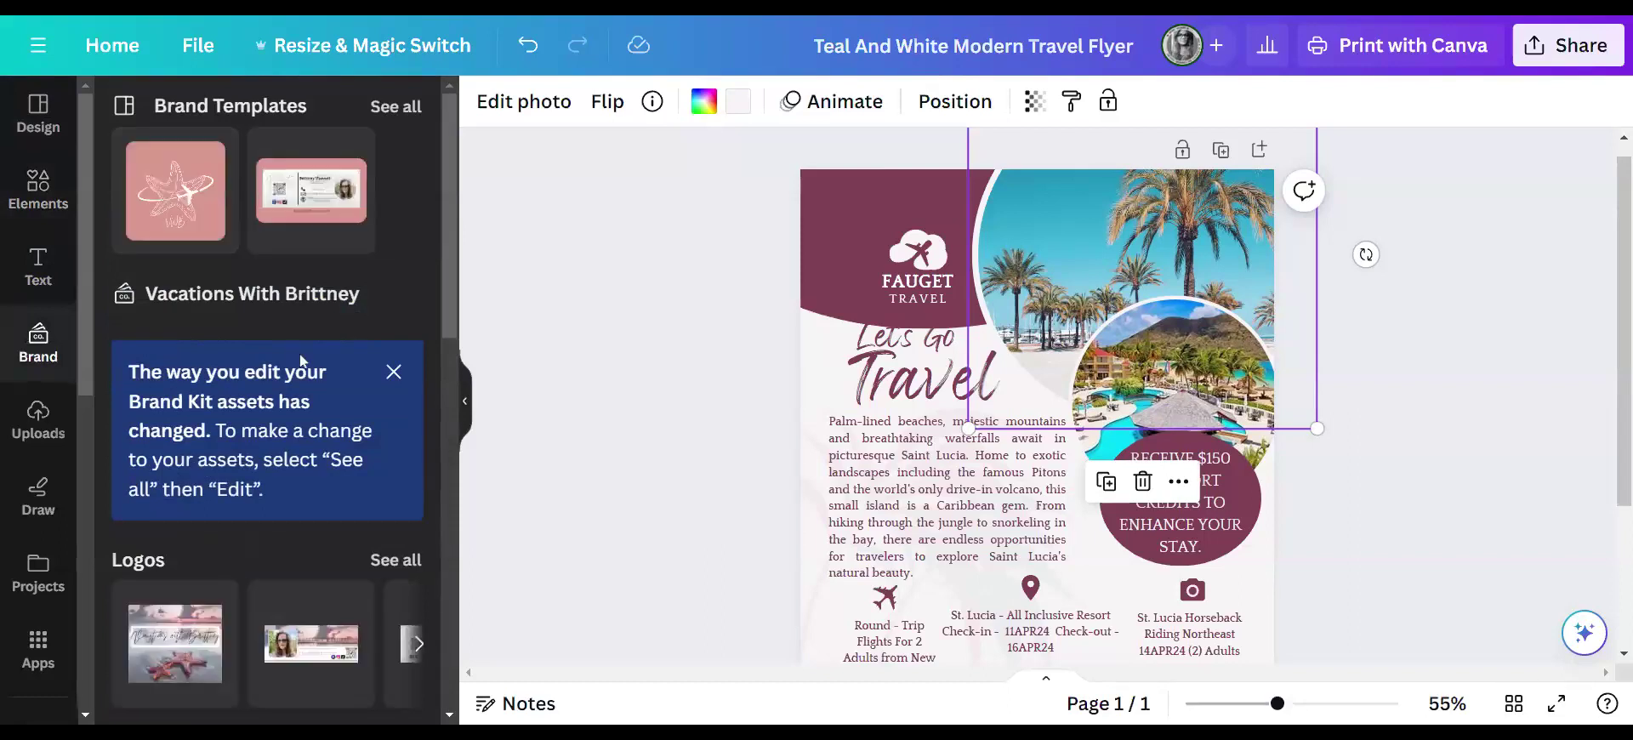
{"action": "left_click", "coordinate": [392, 374]}
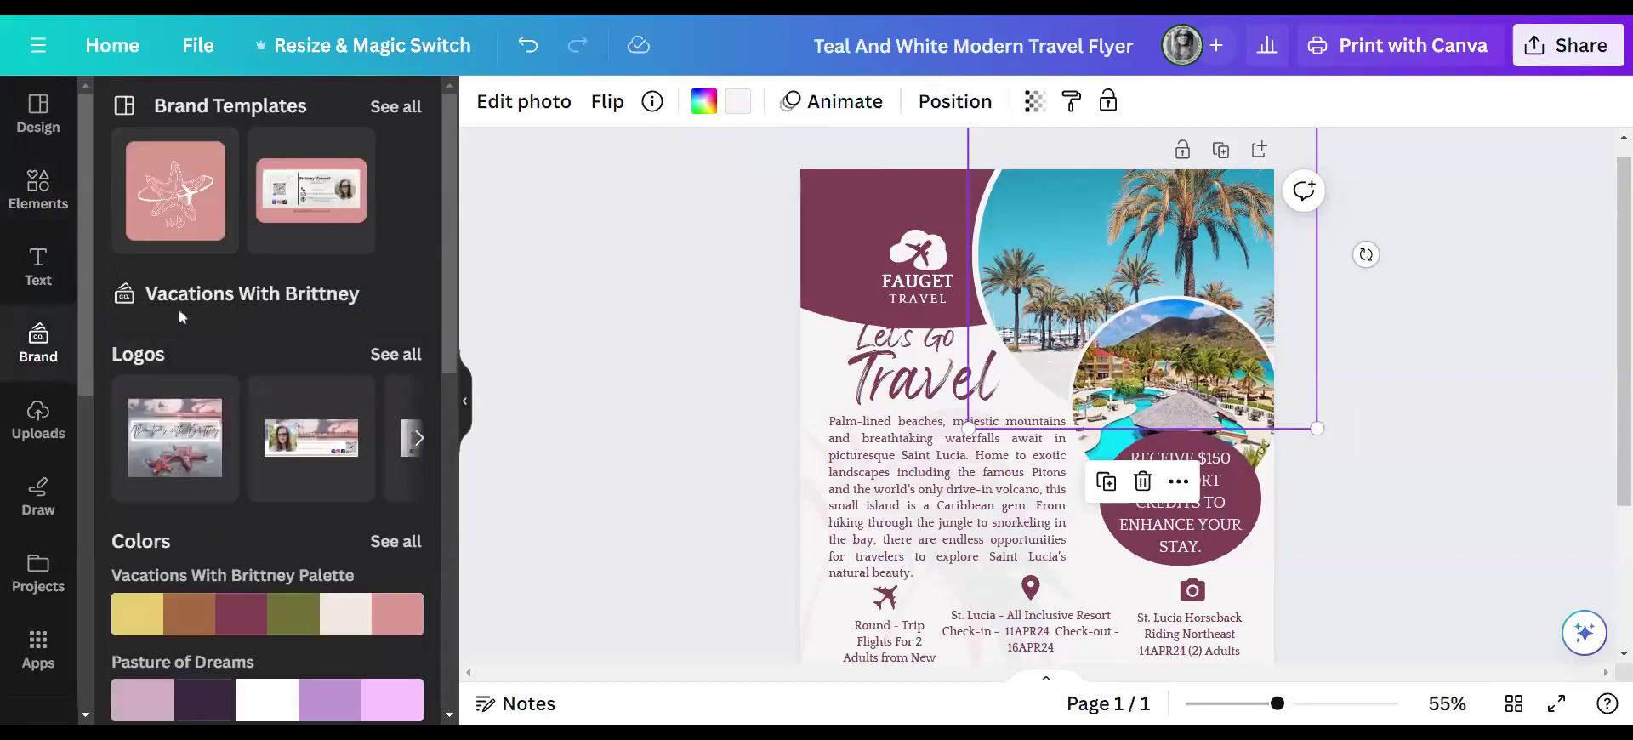
{"action": "scroll", "coordinate": [321, 510], "scroll_direction": "down", "scroll_amount": 4}
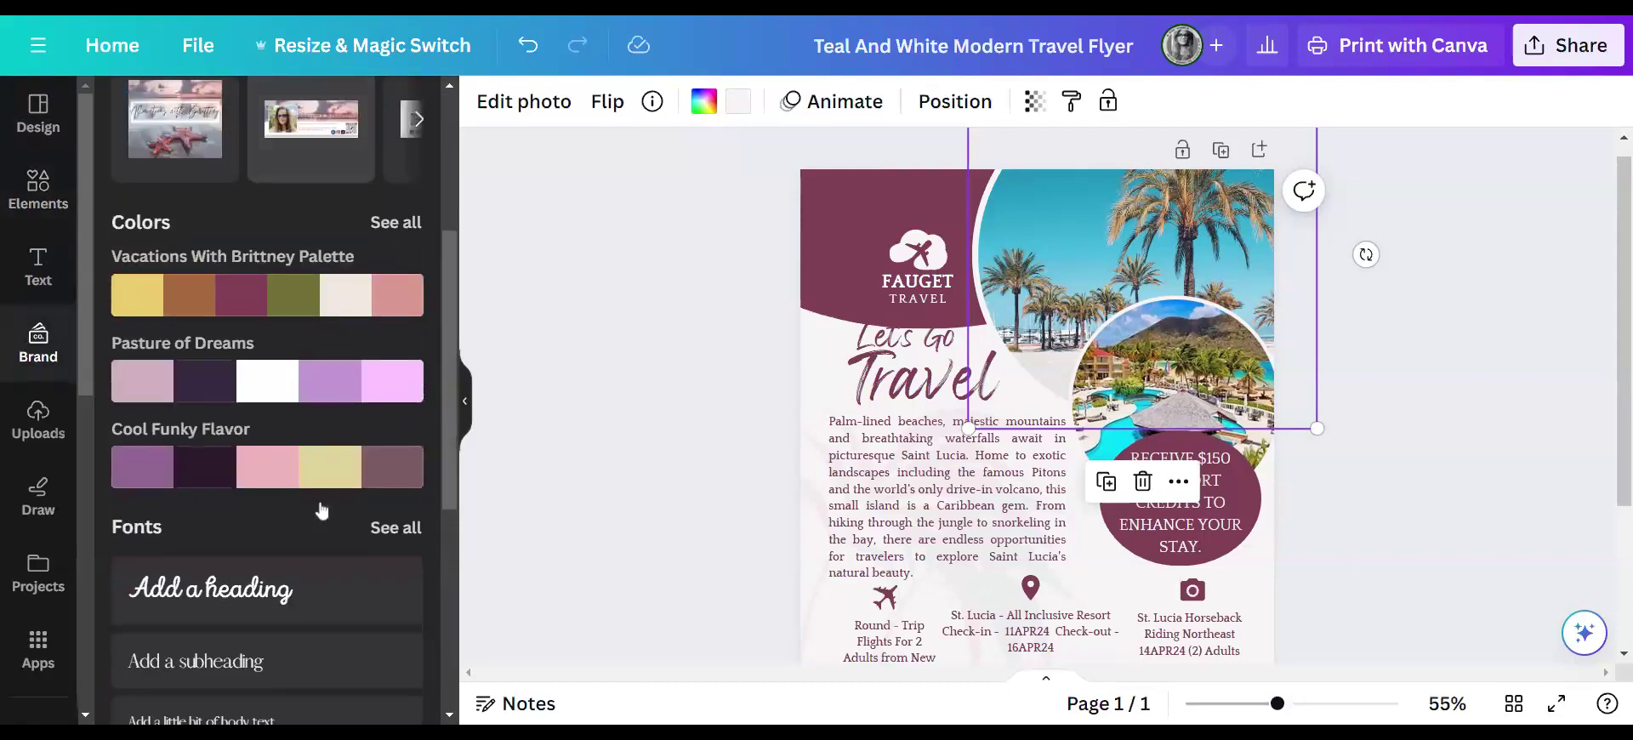
{"action": "scroll", "coordinate": [319, 502], "scroll_direction": "up", "scroll_amount": 4}
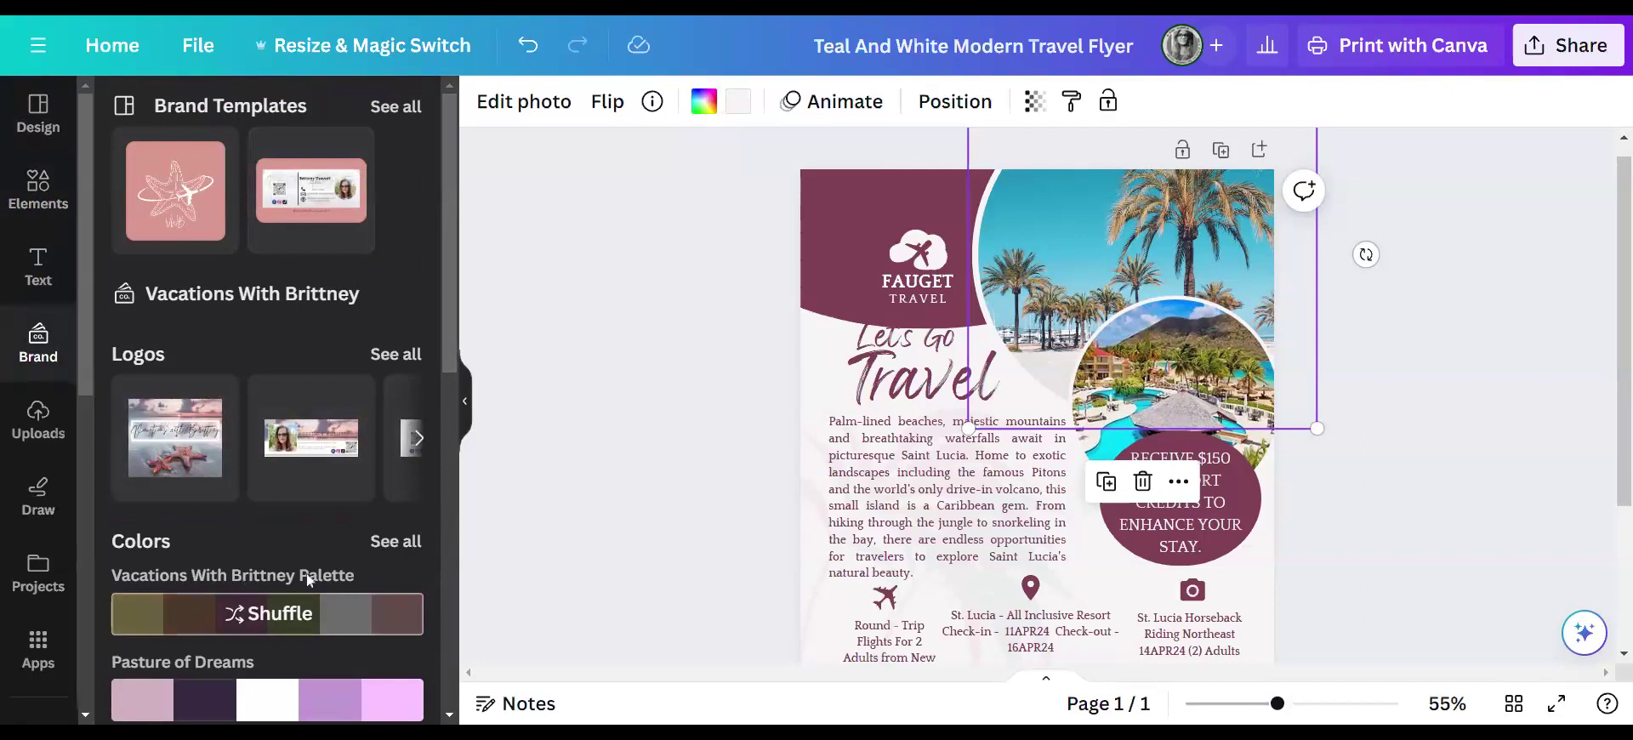
- Return to the uploaded images, then show the Draw pens beside the flyer
{"action": "left_click", "coordinate": [34, 417]}
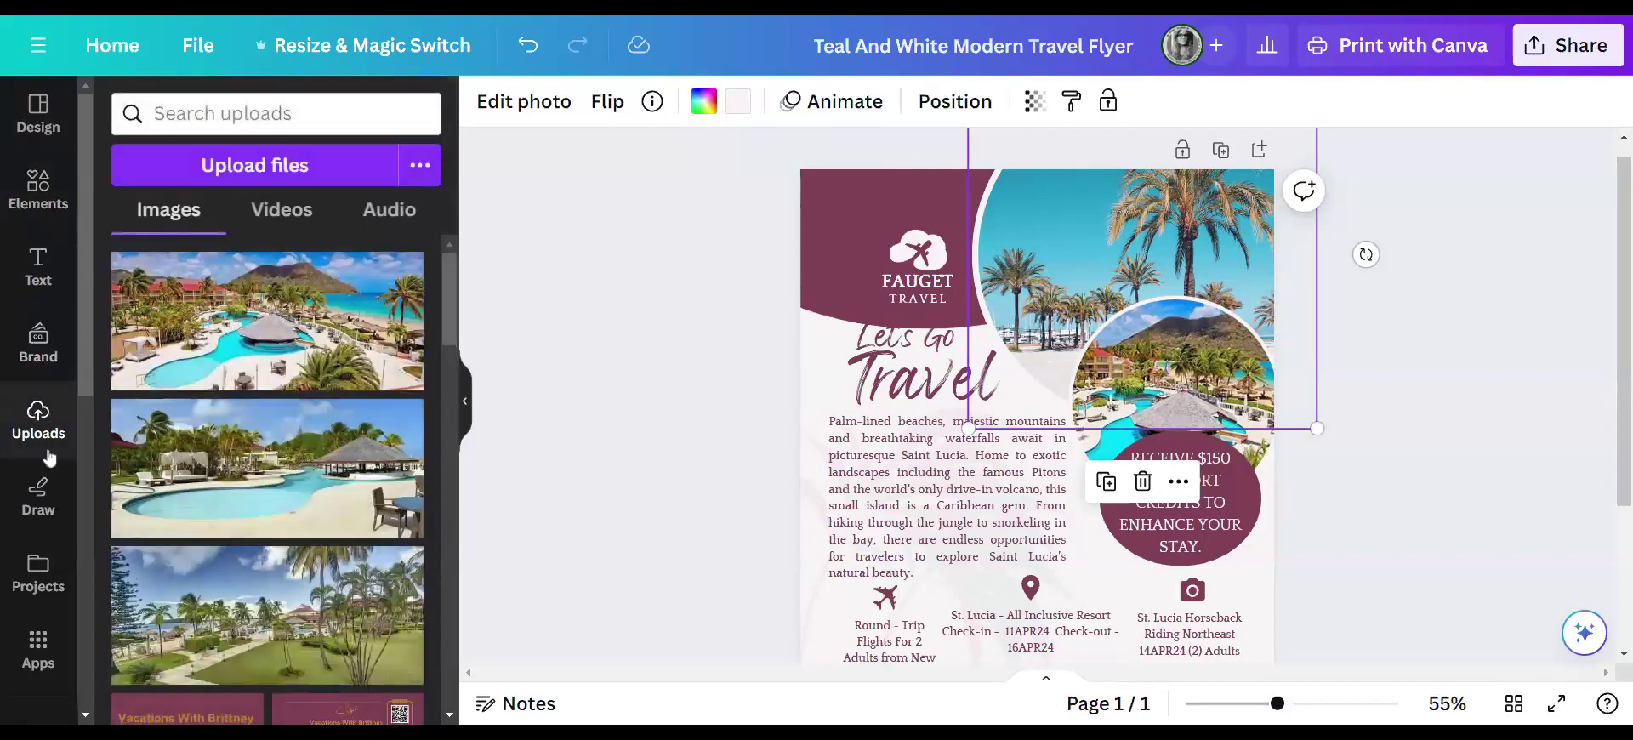
{"action": "left_click", "coordinate": [39, 489]}
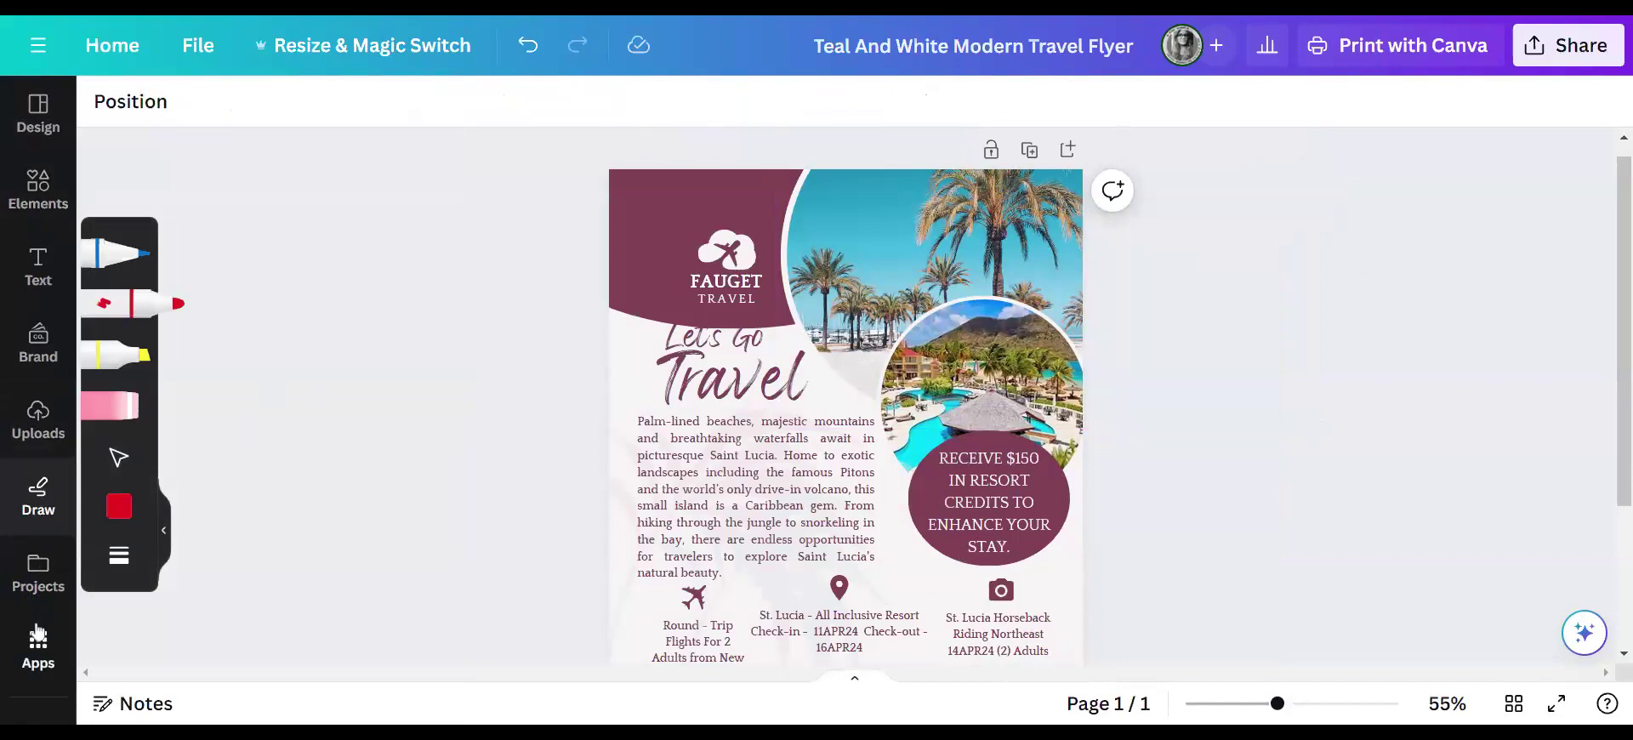
{"action": "scroll", "coordinate": [39, 633], "scroll_direction": "down", "scroll_amount": 3}
- Show the stock Photos library and put the cursor in its search box
{"action": "left_click", "coordinate": [39, 526]}
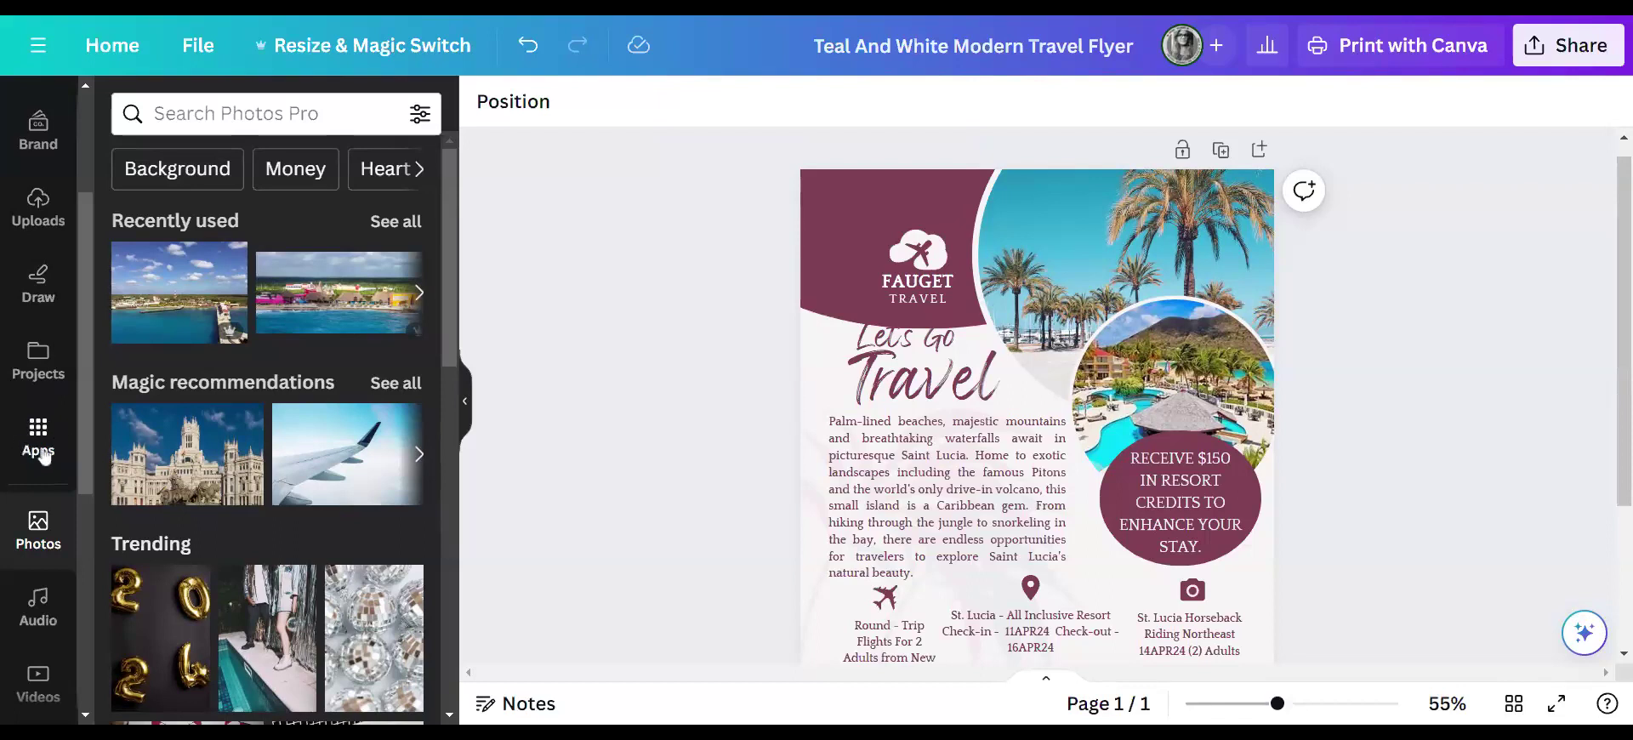
{"action": "scroll", "coordinate": [42, 451], "scroll_direction": "down", "scroll_amount": 1}
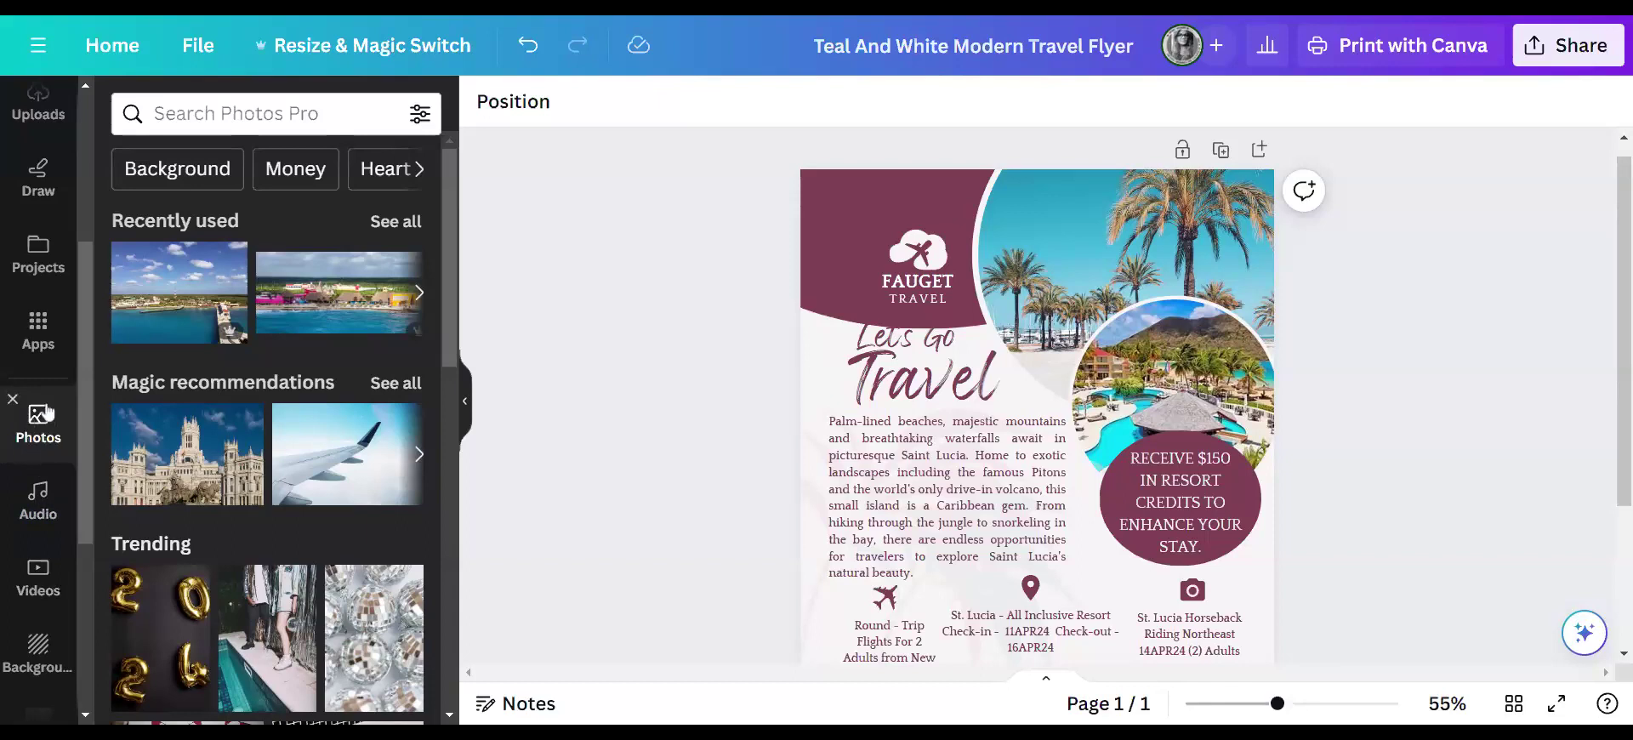
{"action": "left_click", "coordinate": [238, 113]}
- Search photos for 'st. lucia' and place the Pitons bougainvillea photo in the large top frame
{"action": "type", "text": "St"}
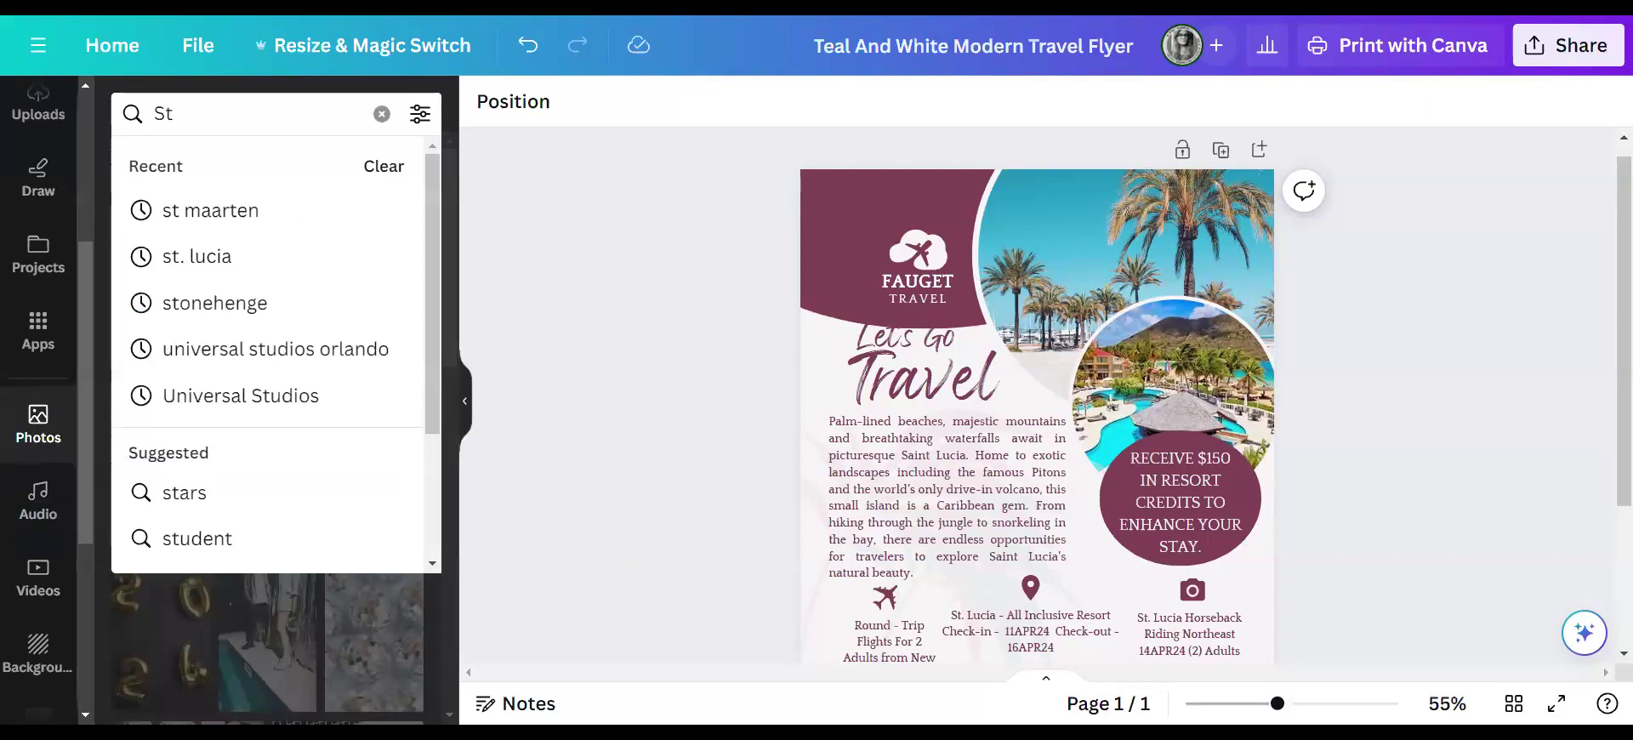
{"action": "left_click", "coordinate": [220, 257]}
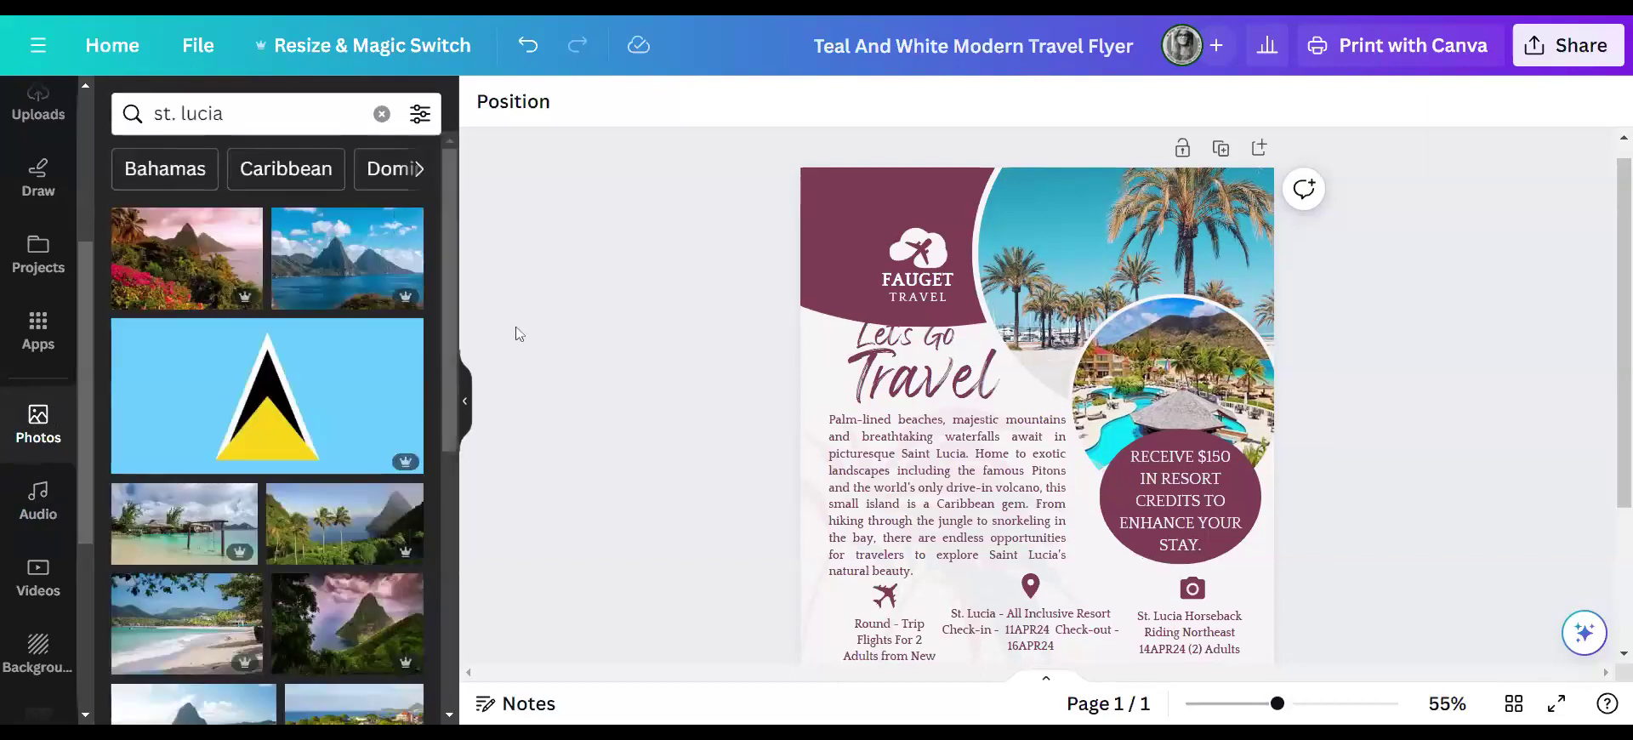
{"action": "scroll", "coordinate": [514, 334], "scroll_direction": "down", "scroll_amount": 2}
{"action": "scroll", "coordinate": [304, 421], "scroll_direction": "down", "scroll_amount": 3}
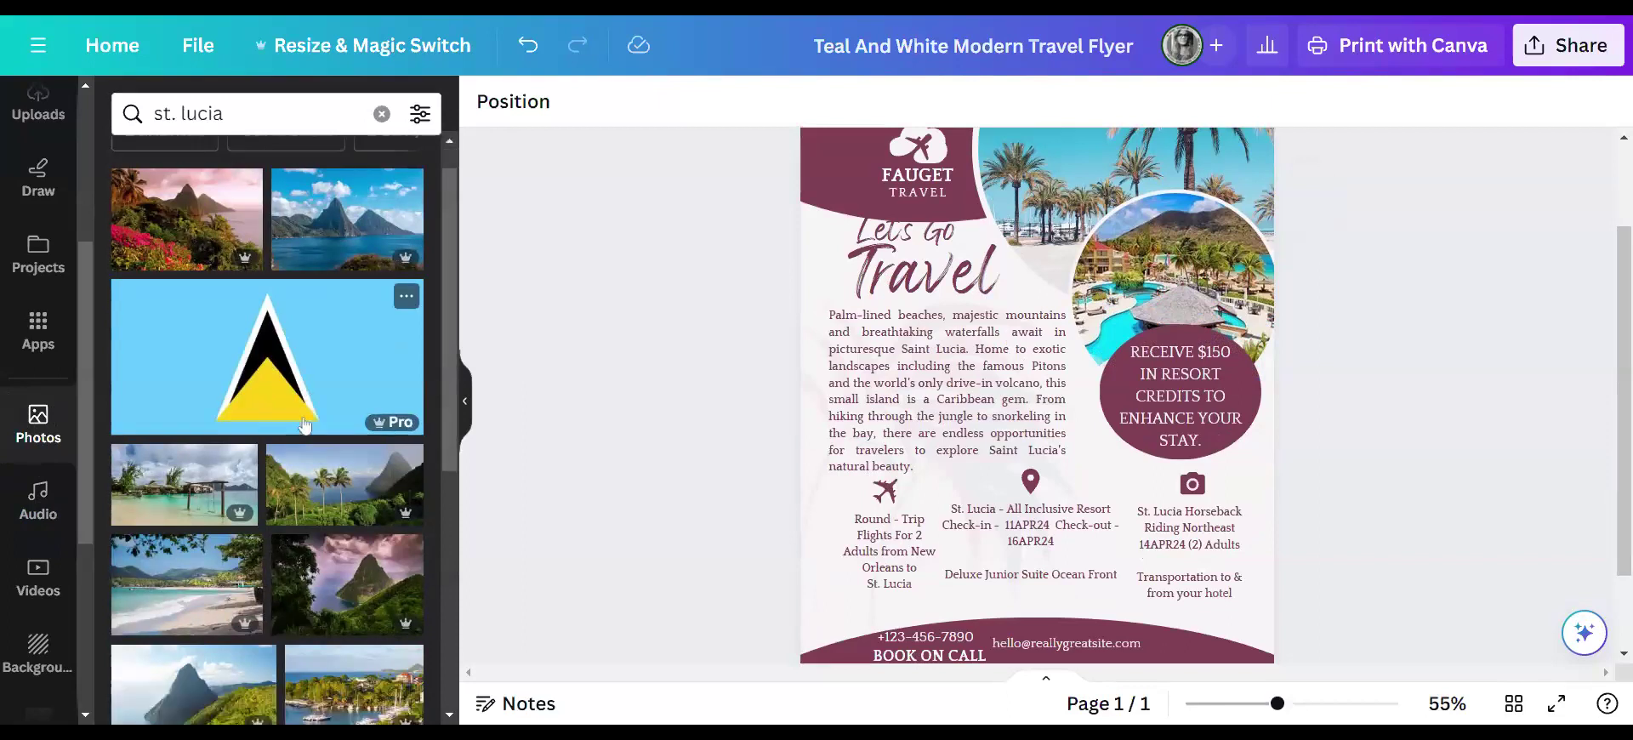
{"action": "scroll", "coordinate": [304, 417], "scroll_direction": "down", "scroll_amount": 3}
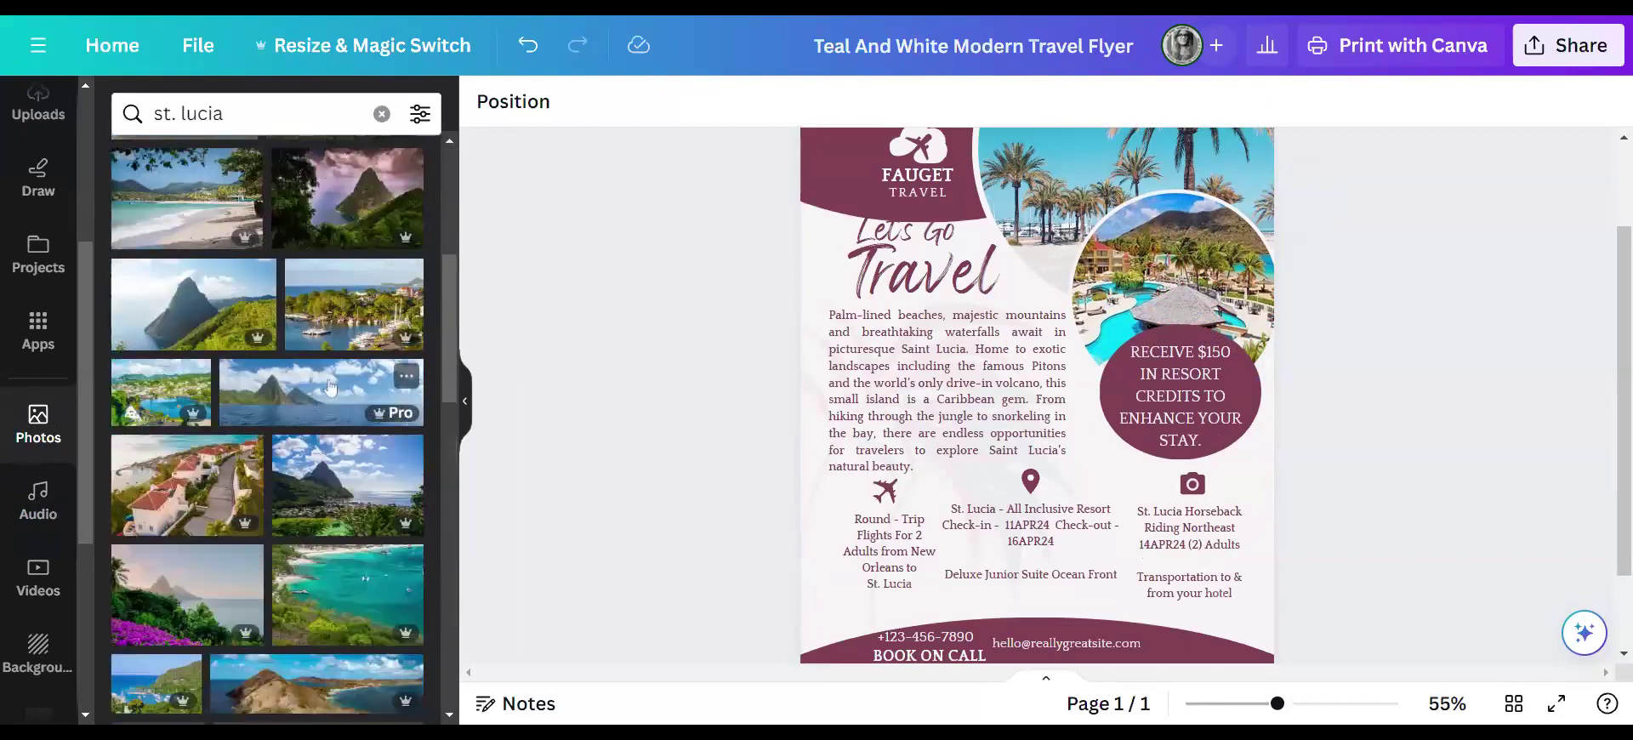
{"action": "scroll", "coordinate": [286, 415], "scroll_direction": "down", "scroll_amount": 3}
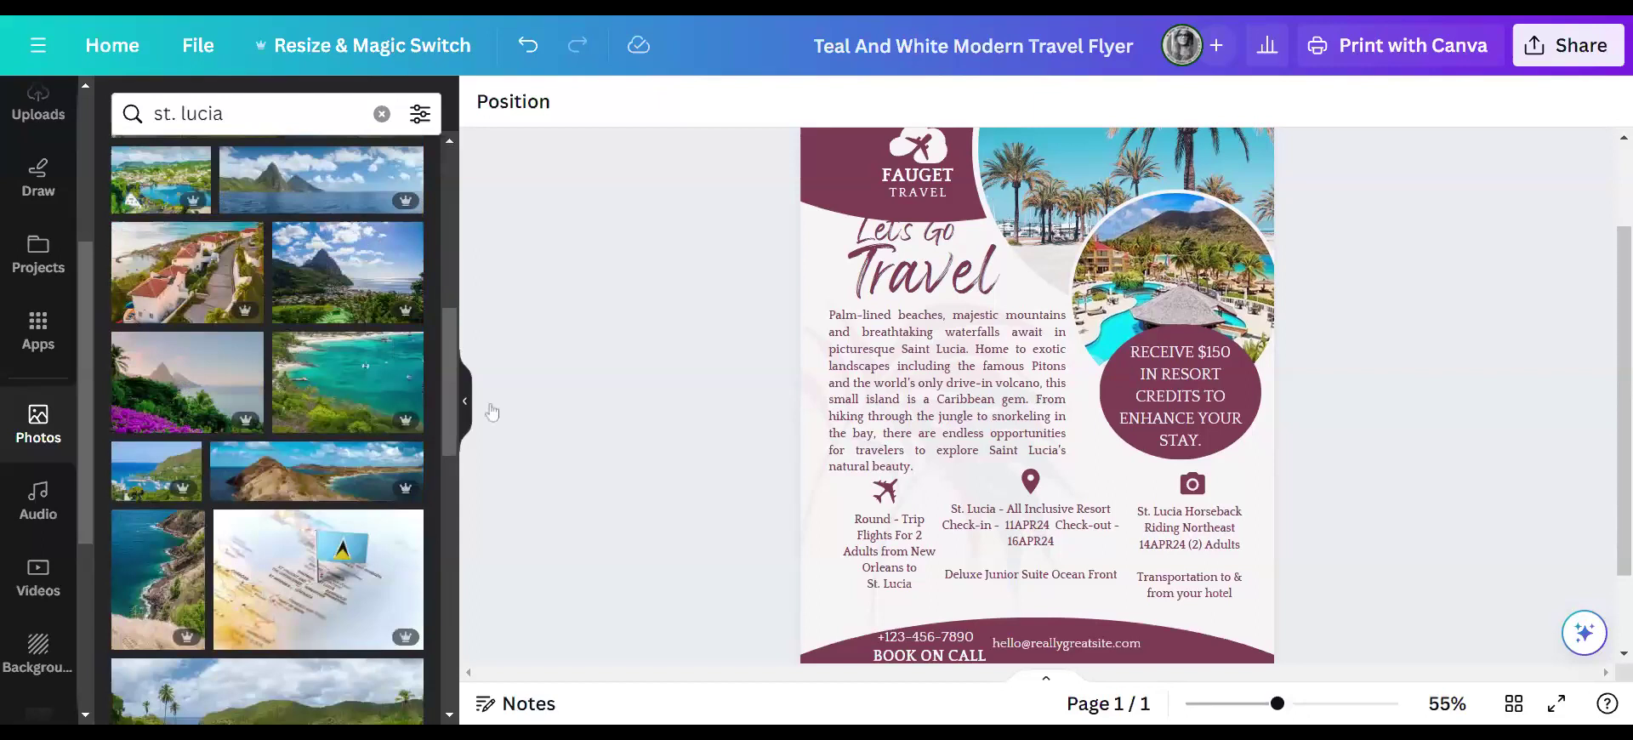
{"action": "left_click_drag", "start_coordinate": [255, 412], "coordinate": [1251, 443]}
{"action": "left_click_drag", "start_coordinate": [1054, 297], "coordinate": [1094, 174]}
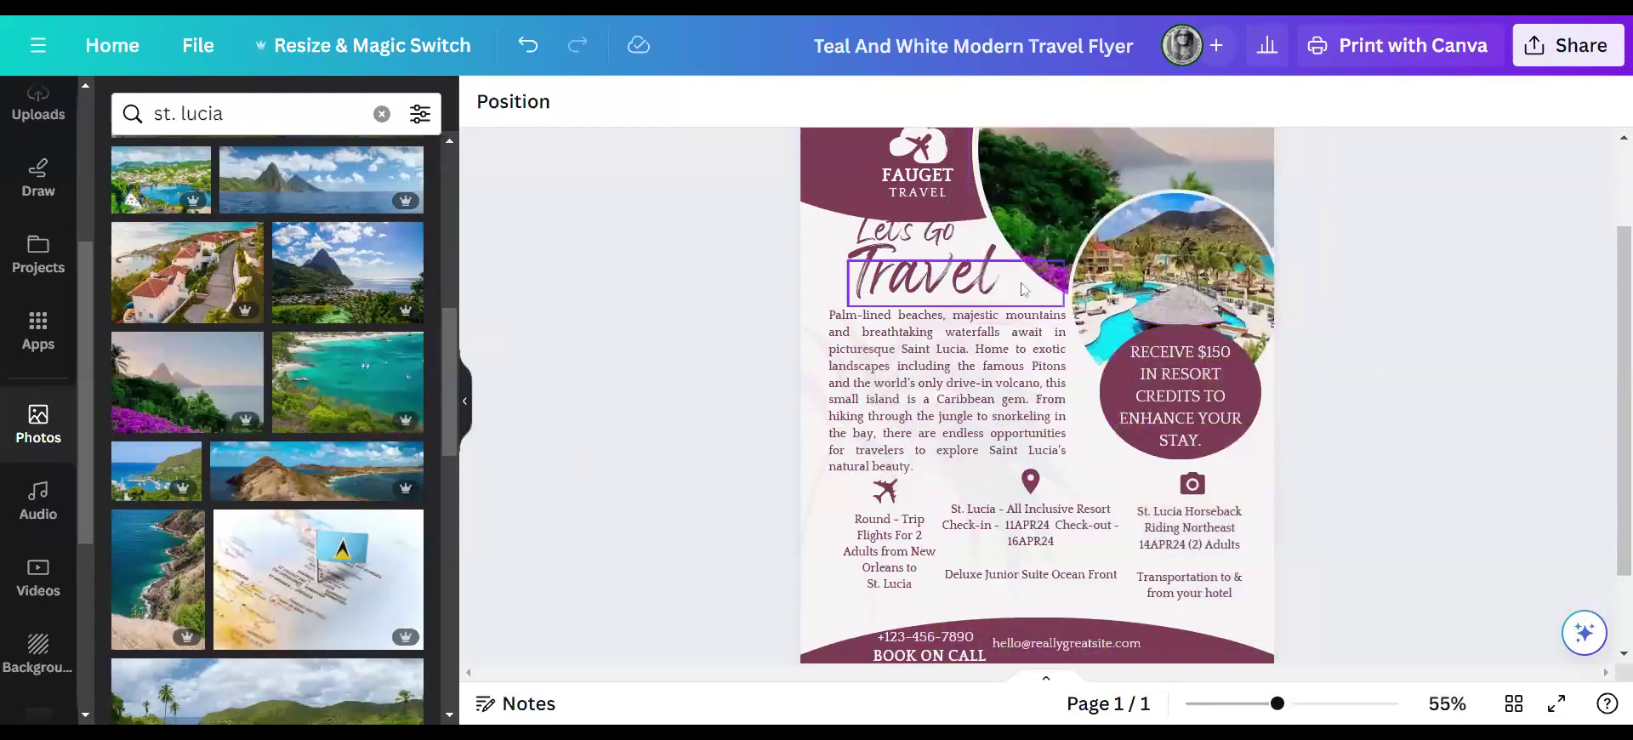
{"action": "scroll", "coordinate": [1046, 358], "scroll_direction": "down", "scroll_amount": 1}
{"action": "scroll", "coordinate": [1045, 358], "scroll_direction": "up", "scroll_amount": 3}
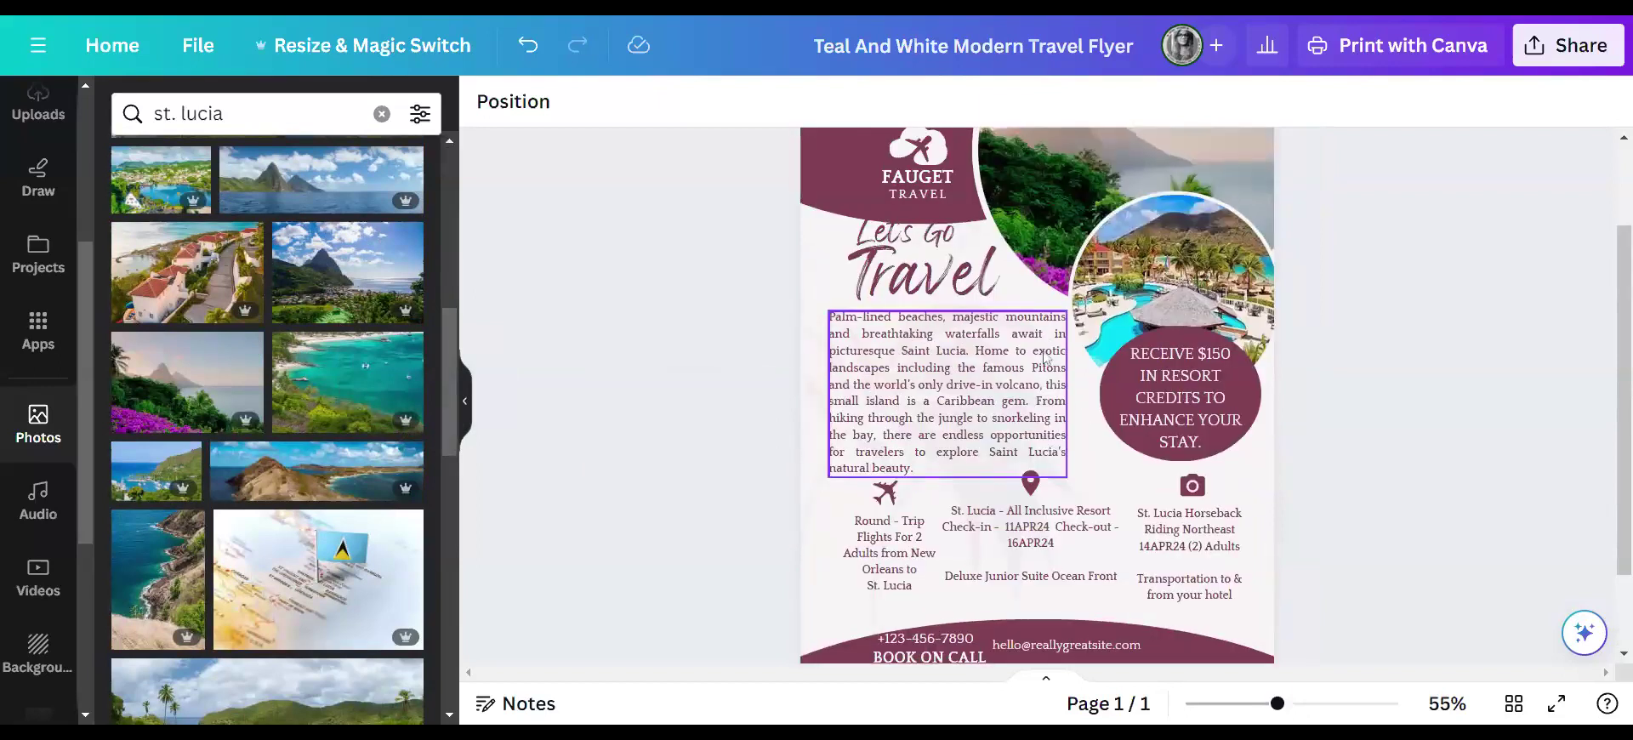
{"action": "left_click", "coordinate": [1085, 299]}
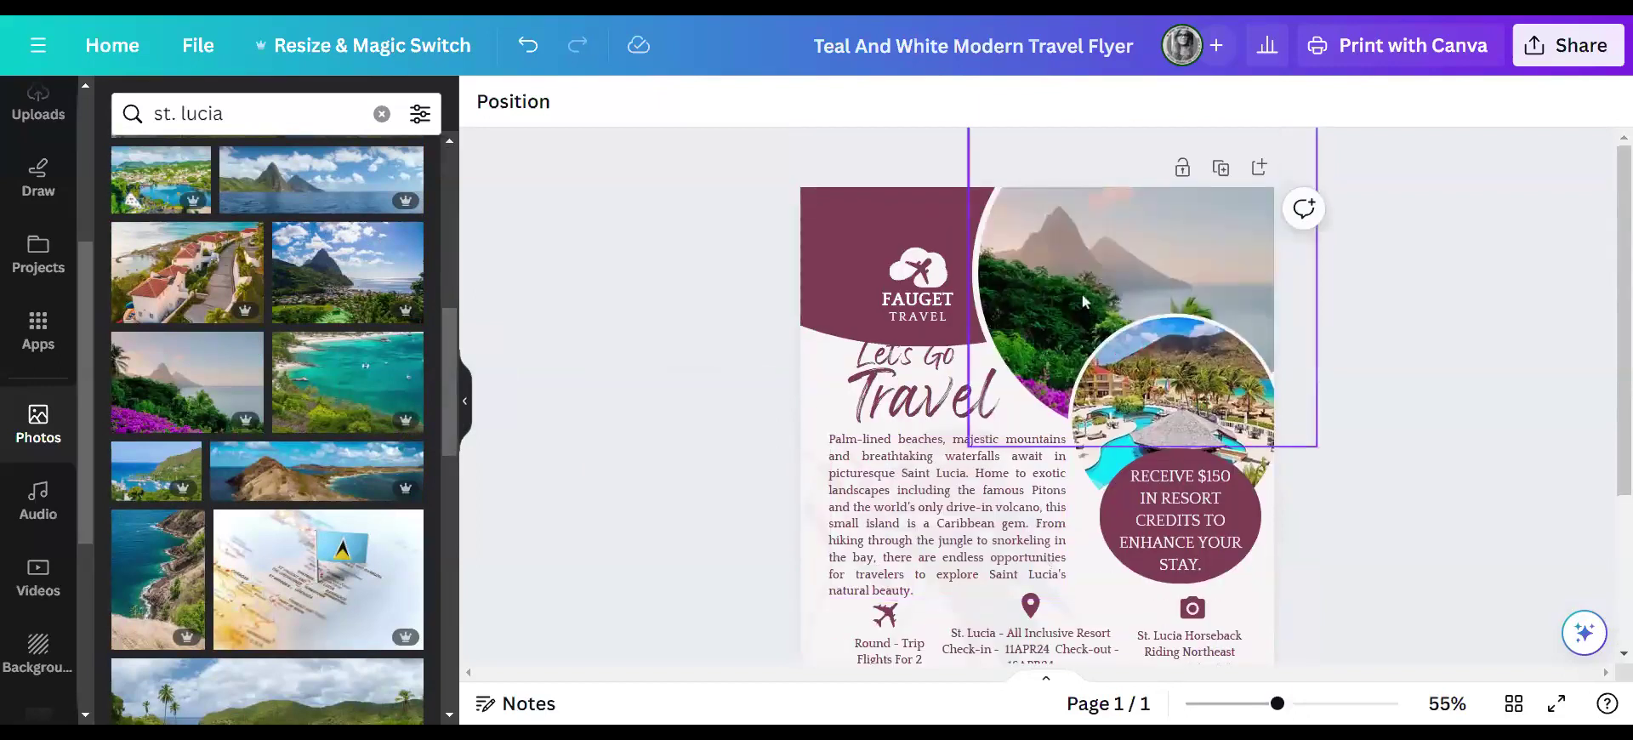
{"action": "scroll", "coordinate": [298, 438], "scroll_direction": "down", "scroll_amount": 2}
{"action": "scroll", "coordinate": [298, 438], "scroll_direction": "down", "scroll_amount": 3}
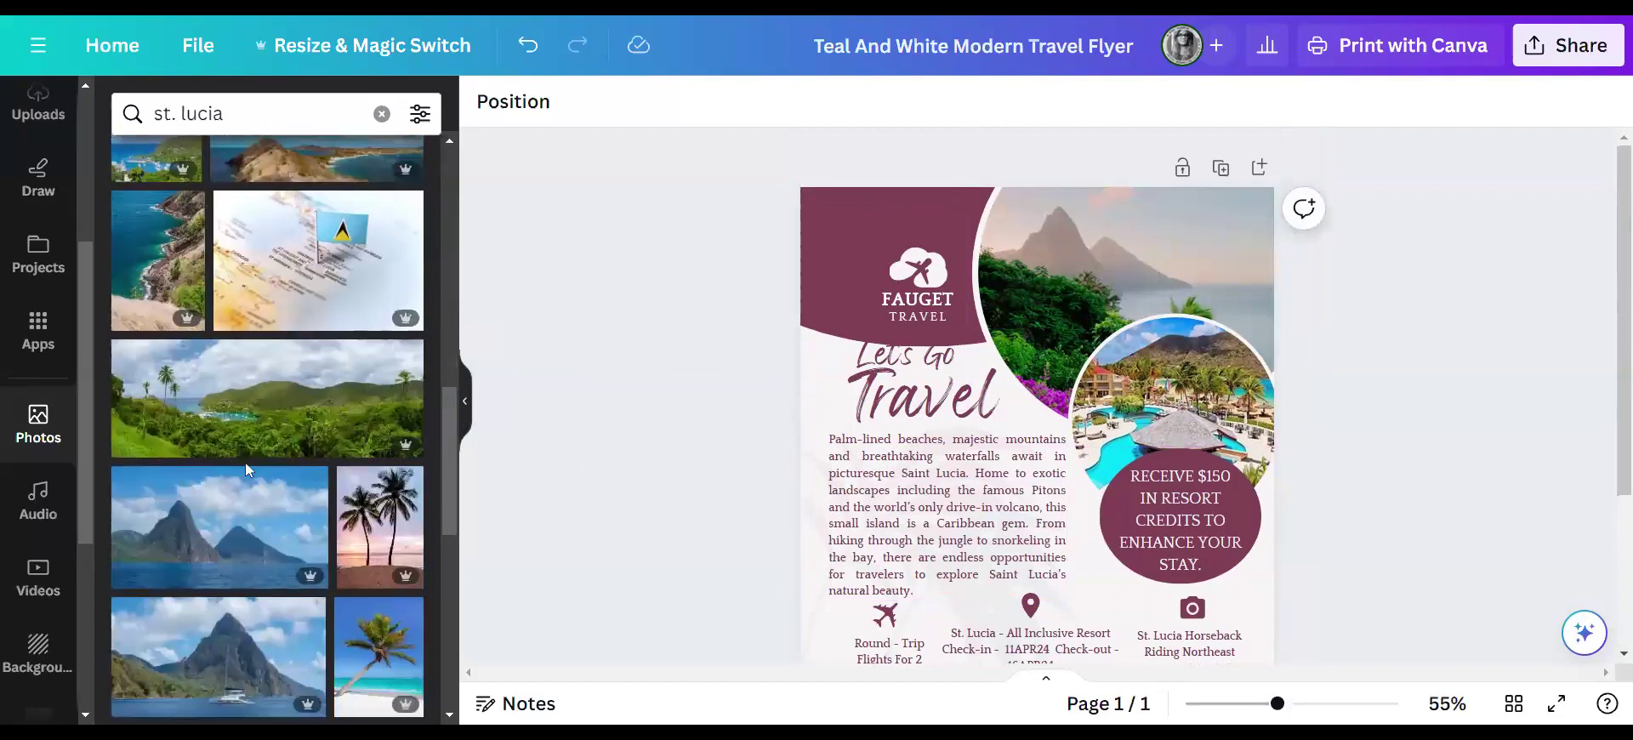
{"action": "scroll", "coordinate": [256, 482], "scroll_direction": "down", "scroll_amount": 4}
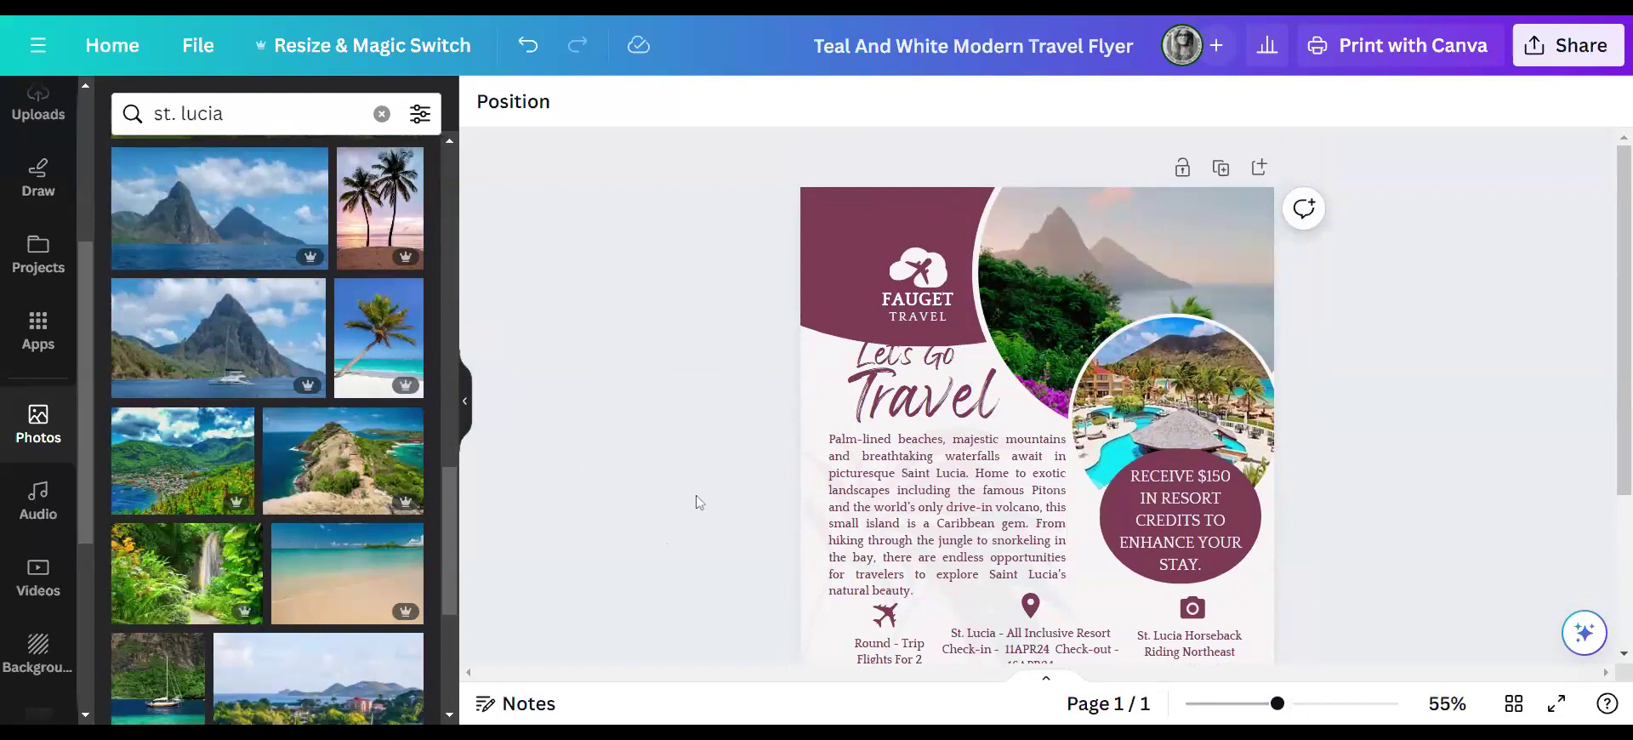
{"action": "scroll", "coordinate": [696, 495], "scroll_direction": "down", "scroll_amount": 3}
{"action": "scroll", "coordinate": [382, 462], "scroll_direction": "down", "scroll_amount": 3}
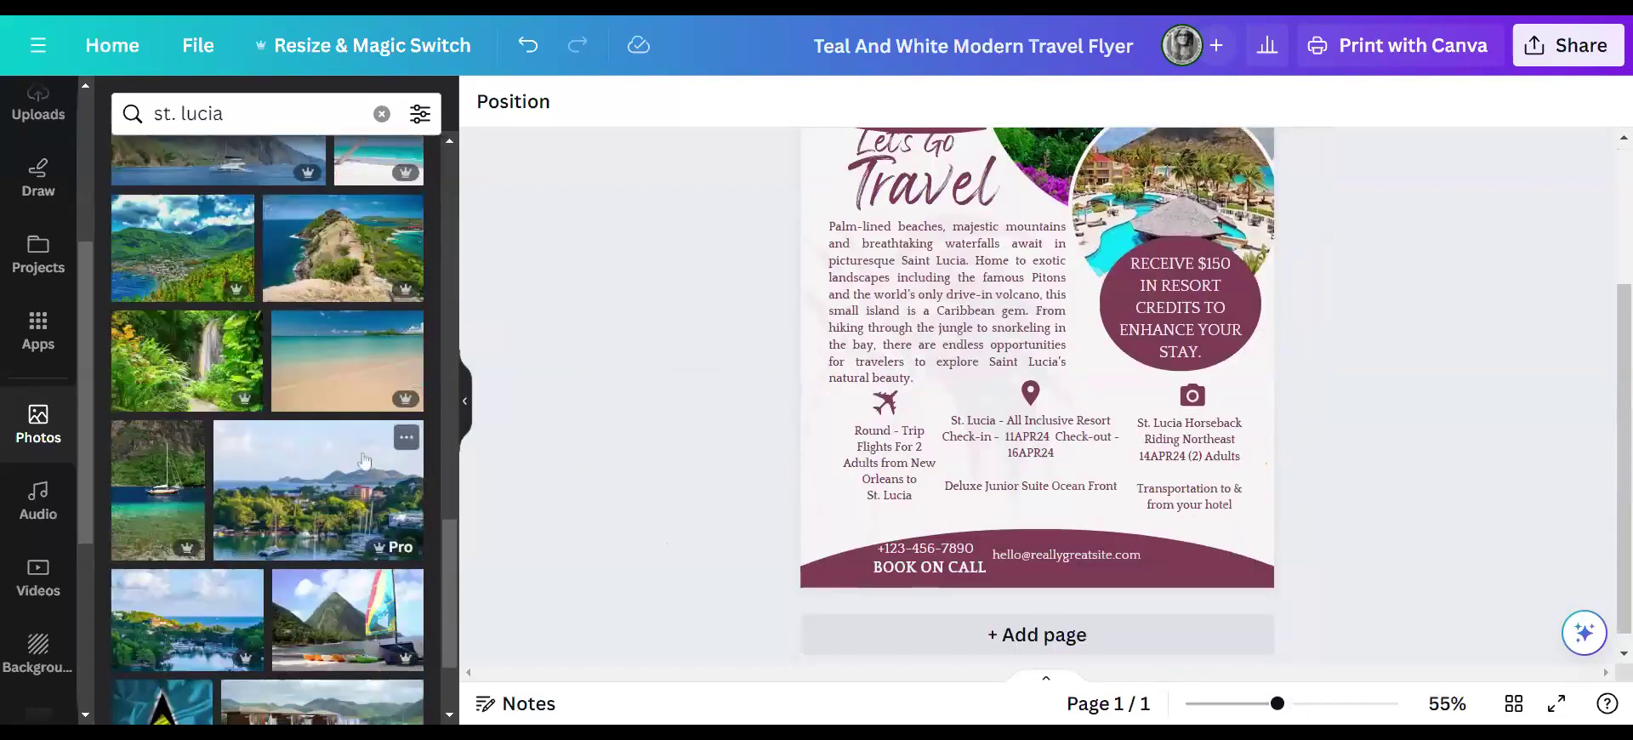
{"action": "scroll", "coordinate": [342, 472], "scroll_direction": "down", "scroll_amount": 2}
{"action": "scroll", "coordinate": [342, 473], "scroll_direction": "down", "scroll_amount": 2}
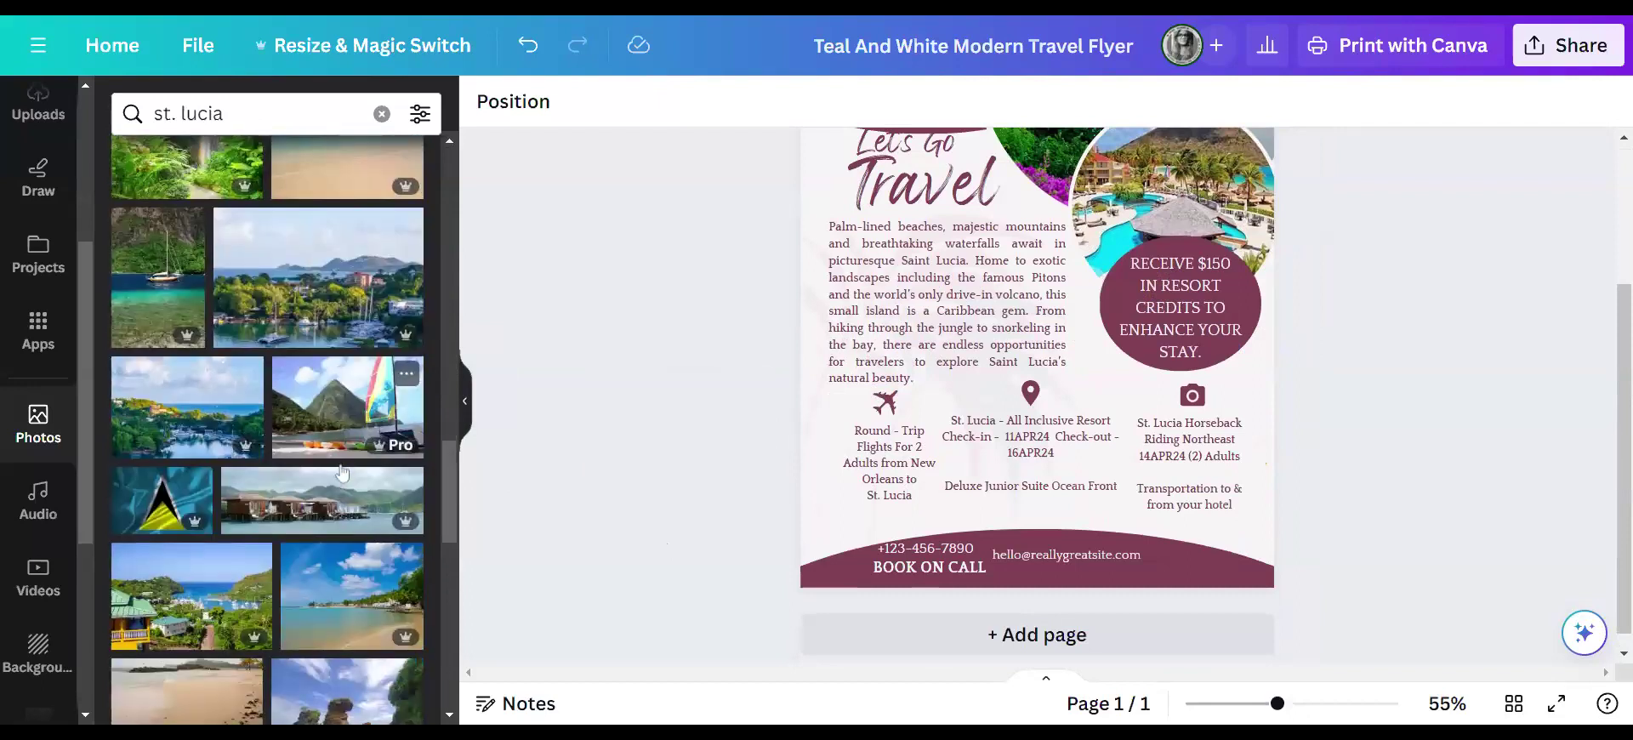
{"action": "scroll", "coordinate": [342, 473], "scroll_direction": "down", "scroll_amount": 2}
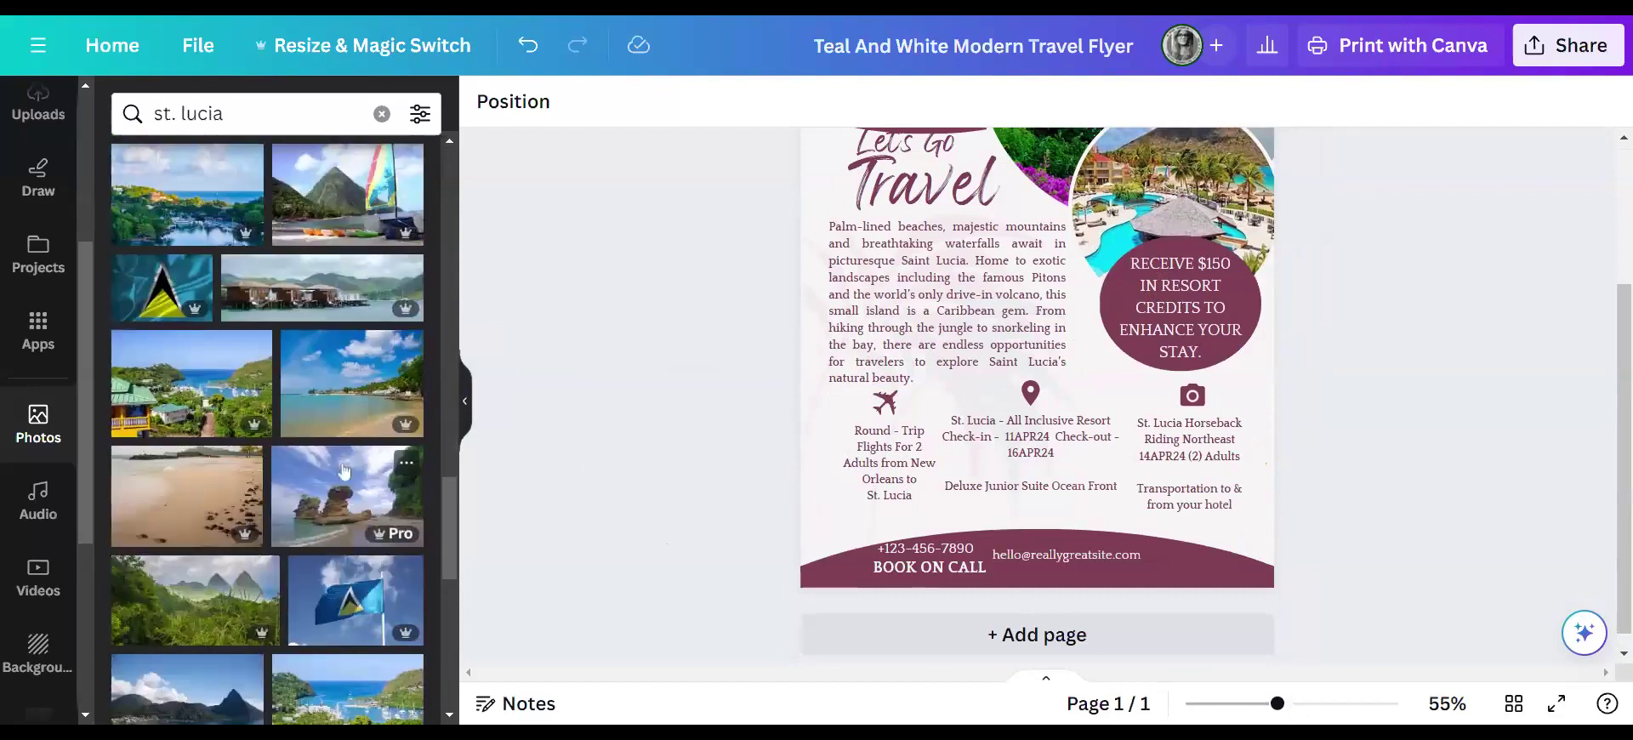
- Scroll through the flyer to review its layout and filled photo frames
{"action": "scroll", "coordinate": [626, 473], "scroll_direction": "up", "scroll_amount": 2}
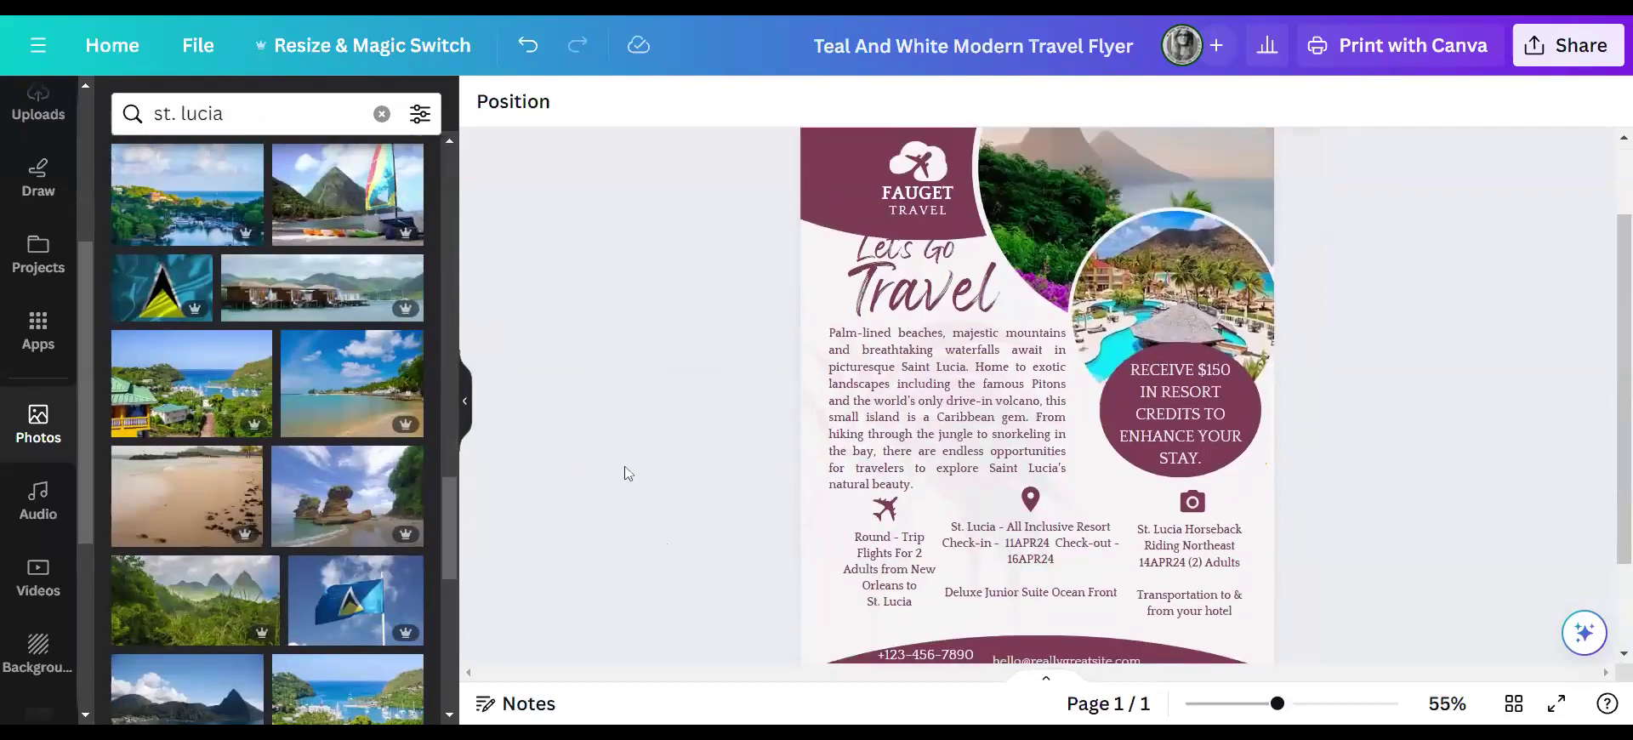
{"action": "scroll", "coordinate": [625, 473], "scroll_direction": "up", "scroll_amount": 2}
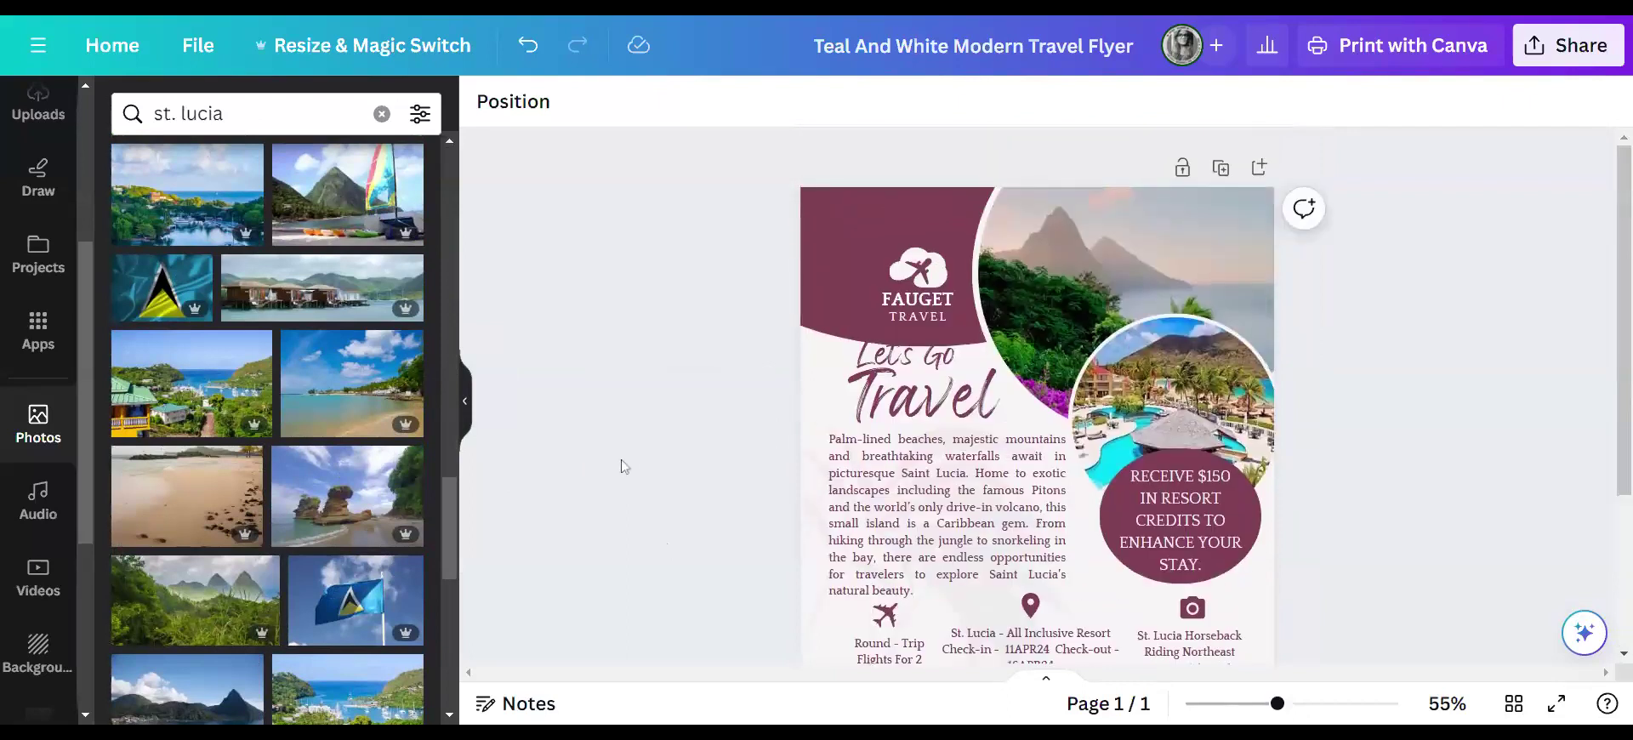
{"action": "scroll", "coordinate": [593, 491], "scroll_direction": "down", "scroll_amount": 4}
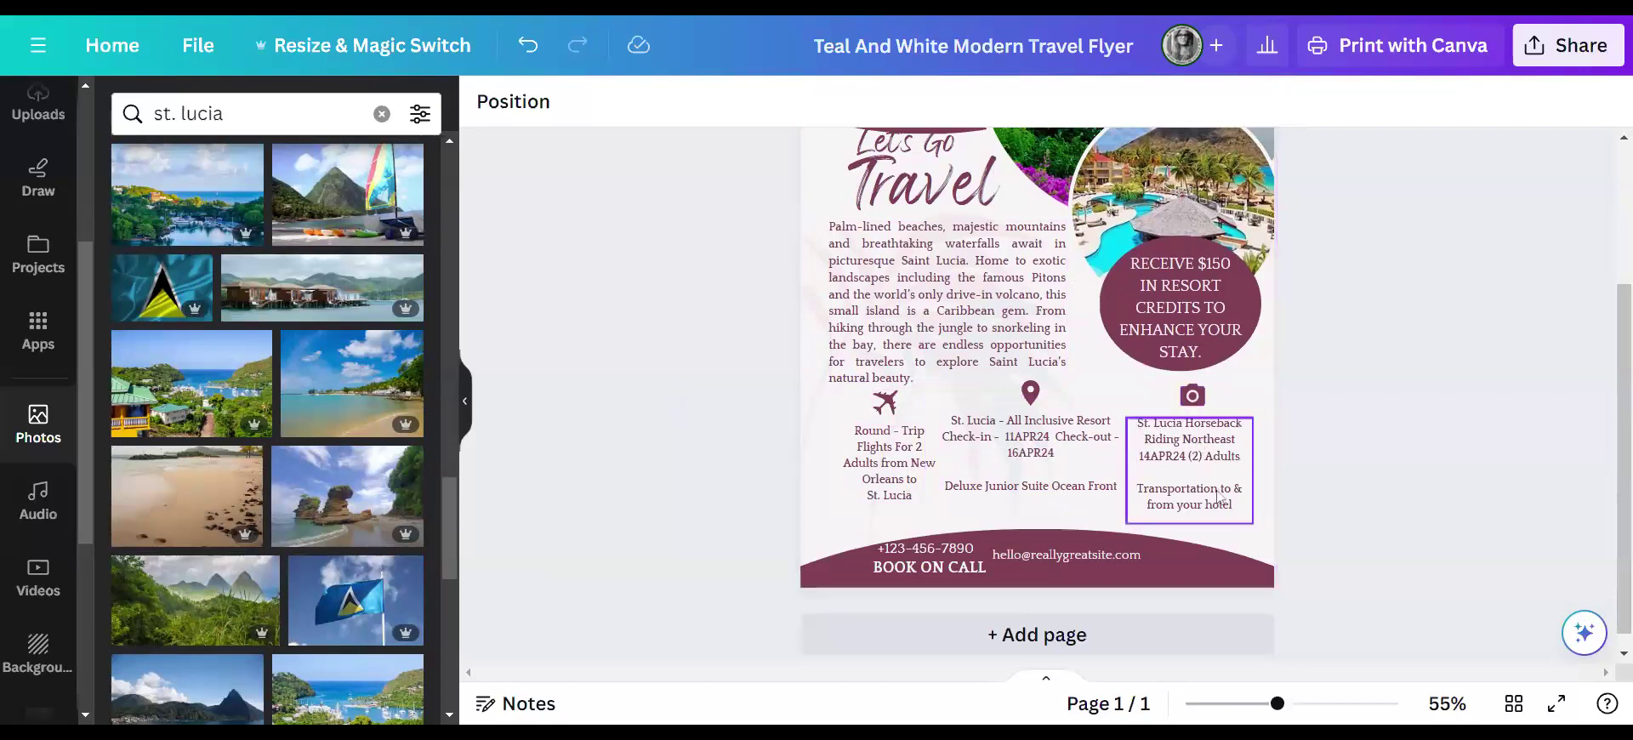
{"action": "scroll", "coordinate": [1415, 488], "scroll_direction": "up", "scroll_amount": 2}
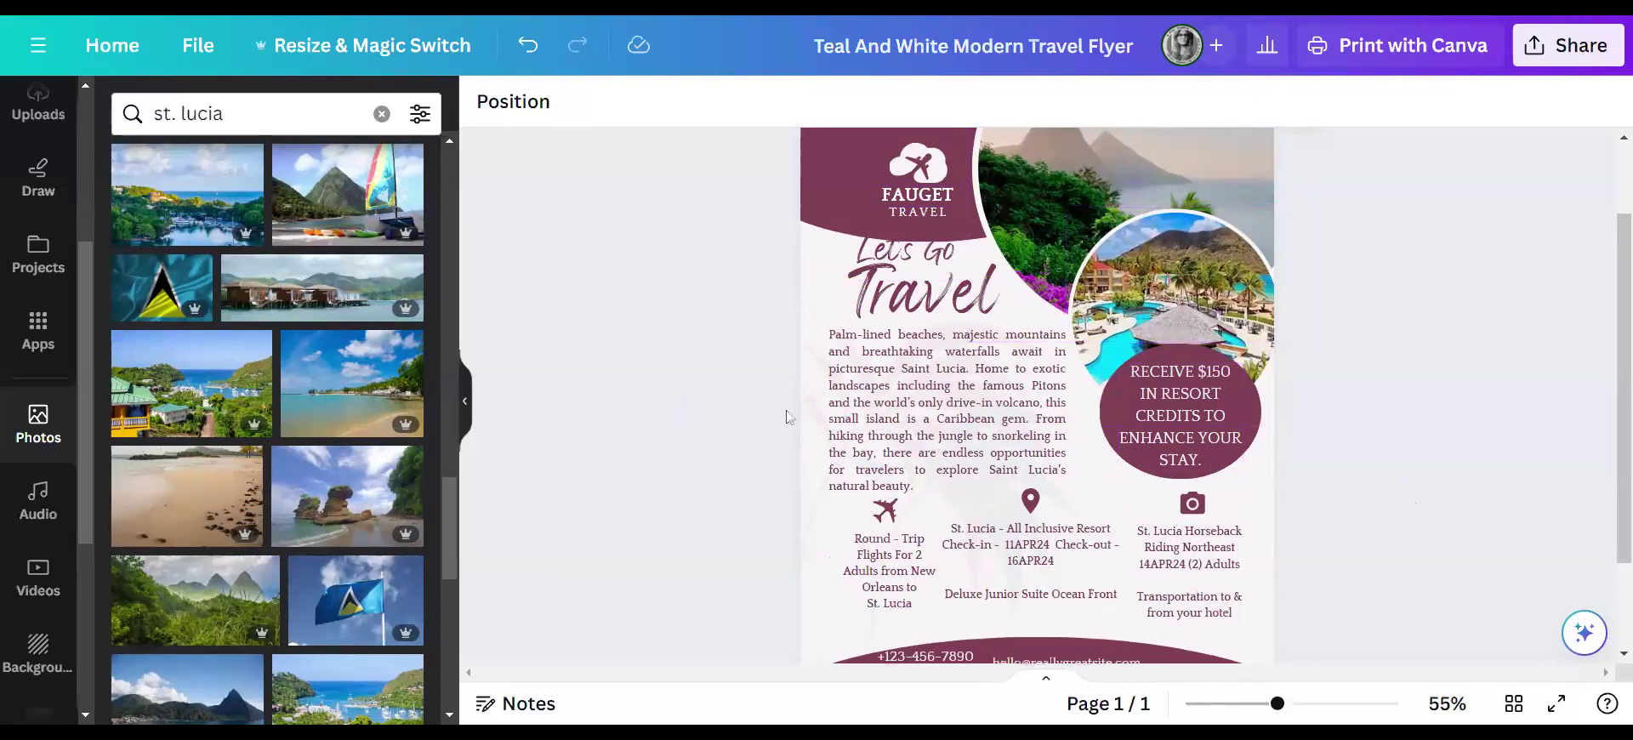
{"action": "scroll", "coordinate": [788, 416], "scroll_direction": "up", "scroll_amount": 2}
{"action": "scroll", "coordinate": [714, 423], "scroll_direction": "down", "scroll_amount": 2}
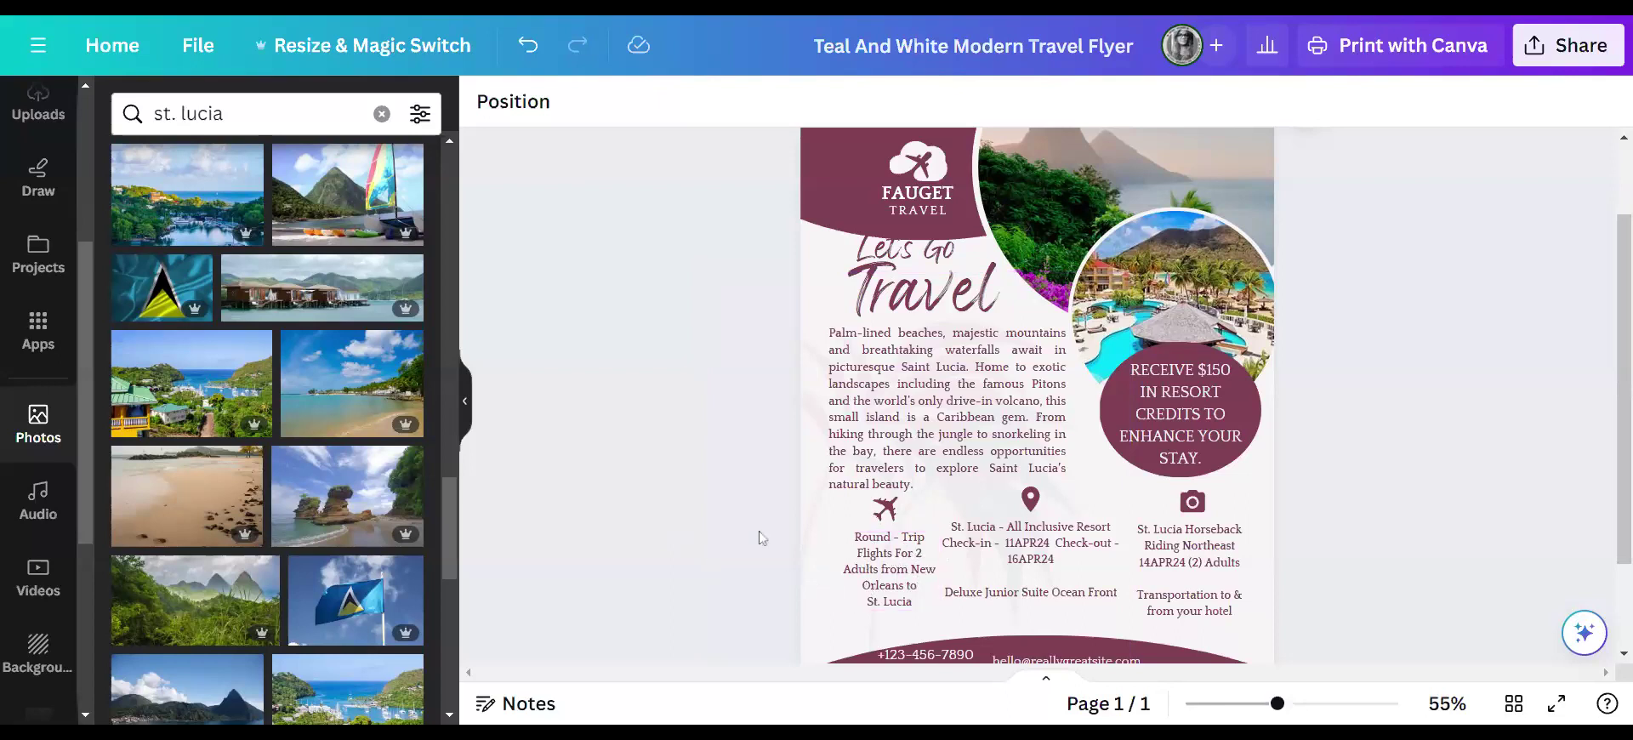
{"action": "scroll", "coordinate": [745, 484], "scroll_direction": "down", "scroll_amount": 1}
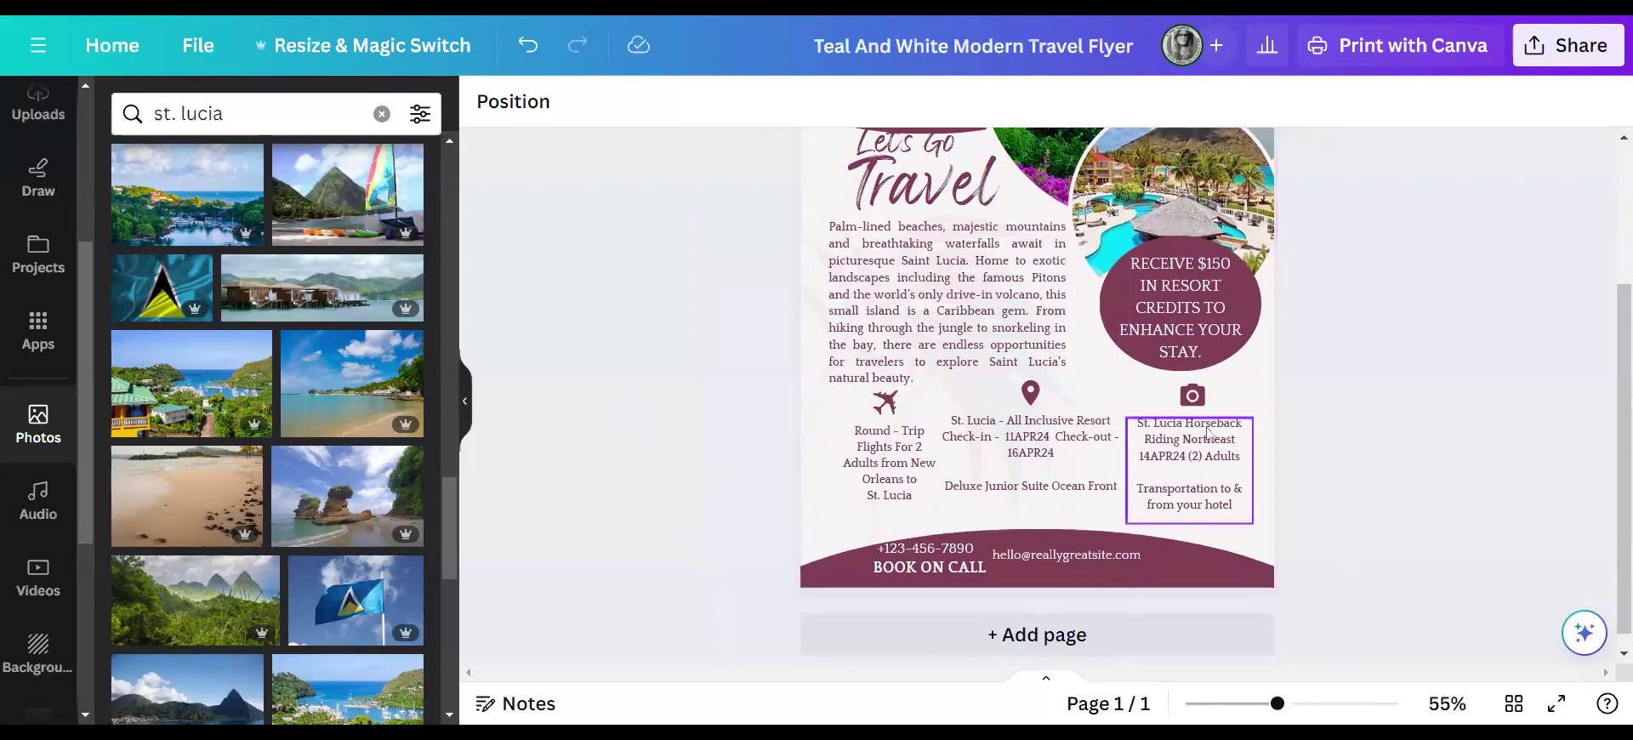
{"action": "scroll", "coordinate": [1346, 478], "scroll_direction": "up", "scroll_amount": 3}
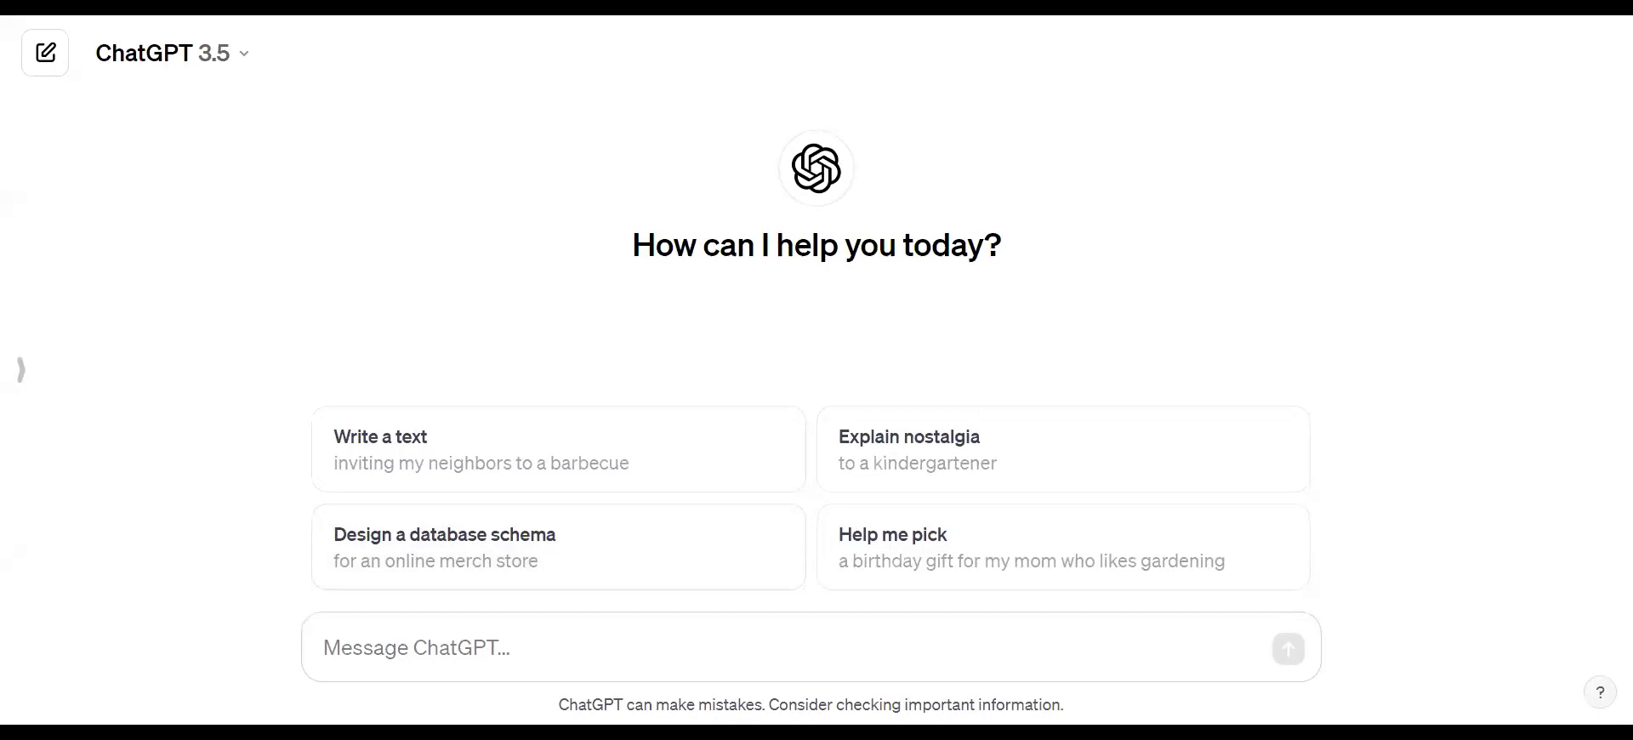
- Ask ChatGPT for a catchy all-inclusive St. Lucia sale post and select its line 'Escape to paradise without breaking the bank!'
{"action": "type", "text": "Catc"}
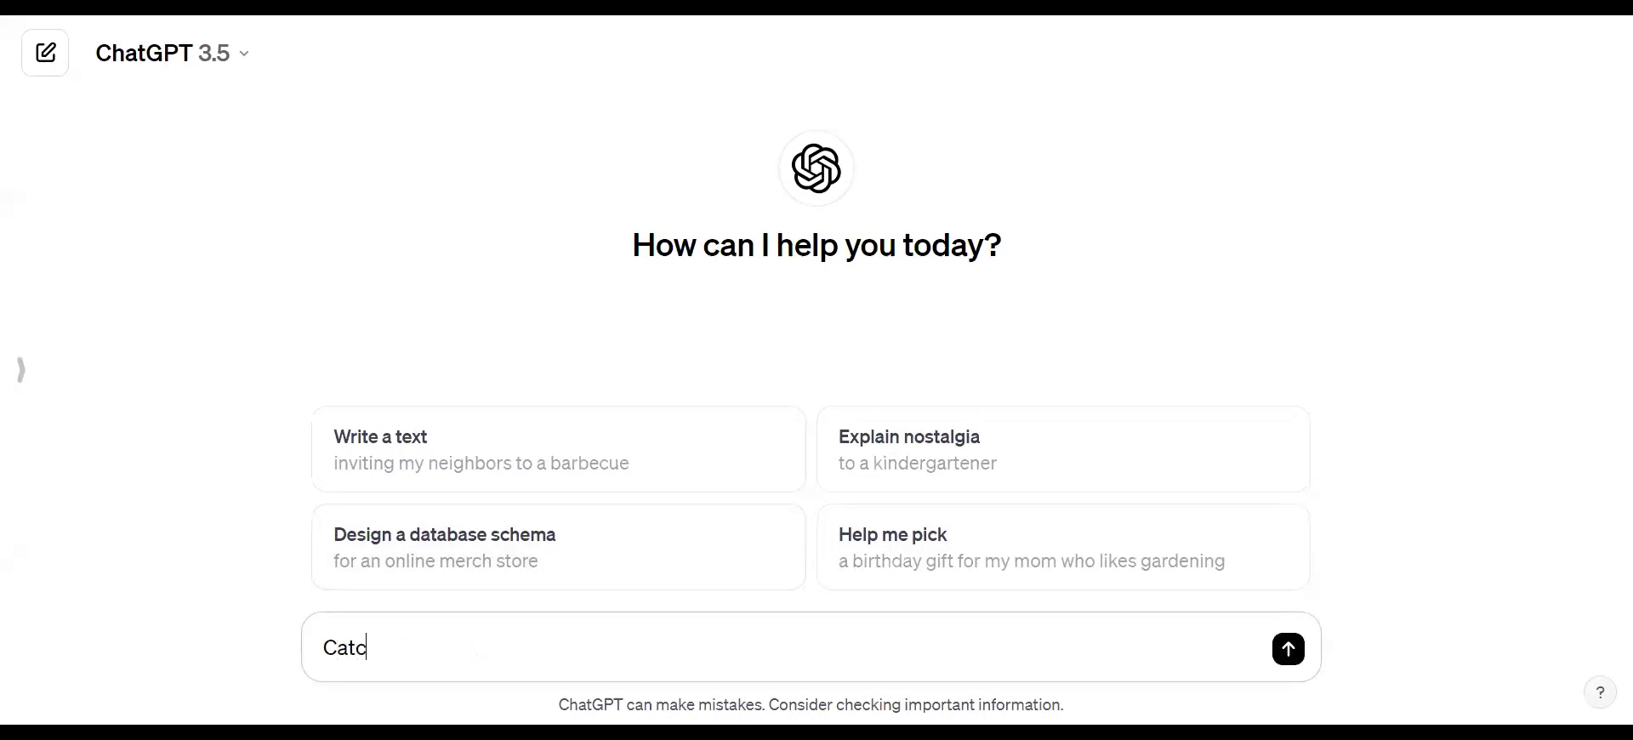
{"action": "type", "text": "hy Sale post for Social"}
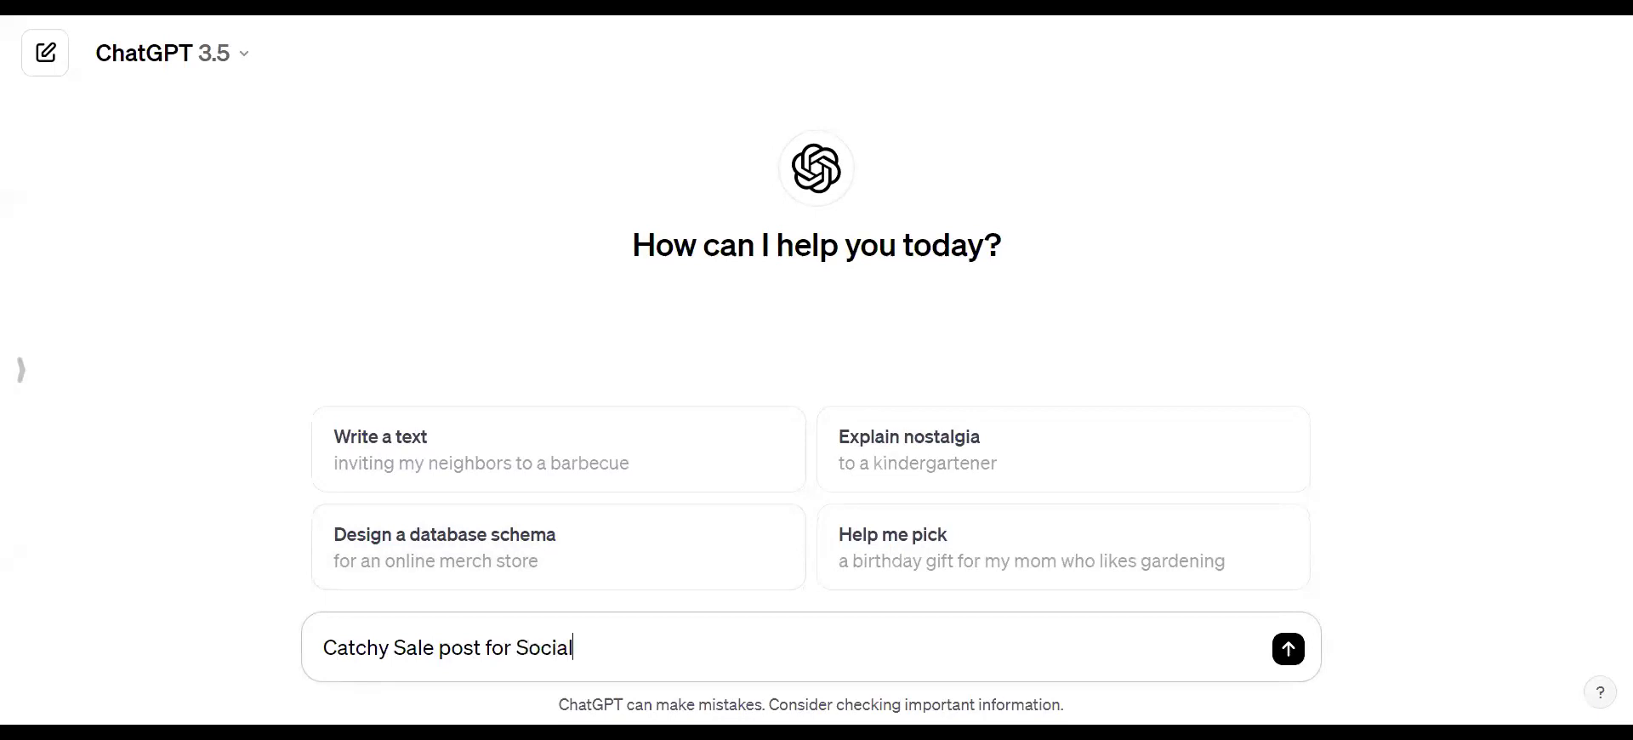
{"action": "type", "text": " media forall inc"}
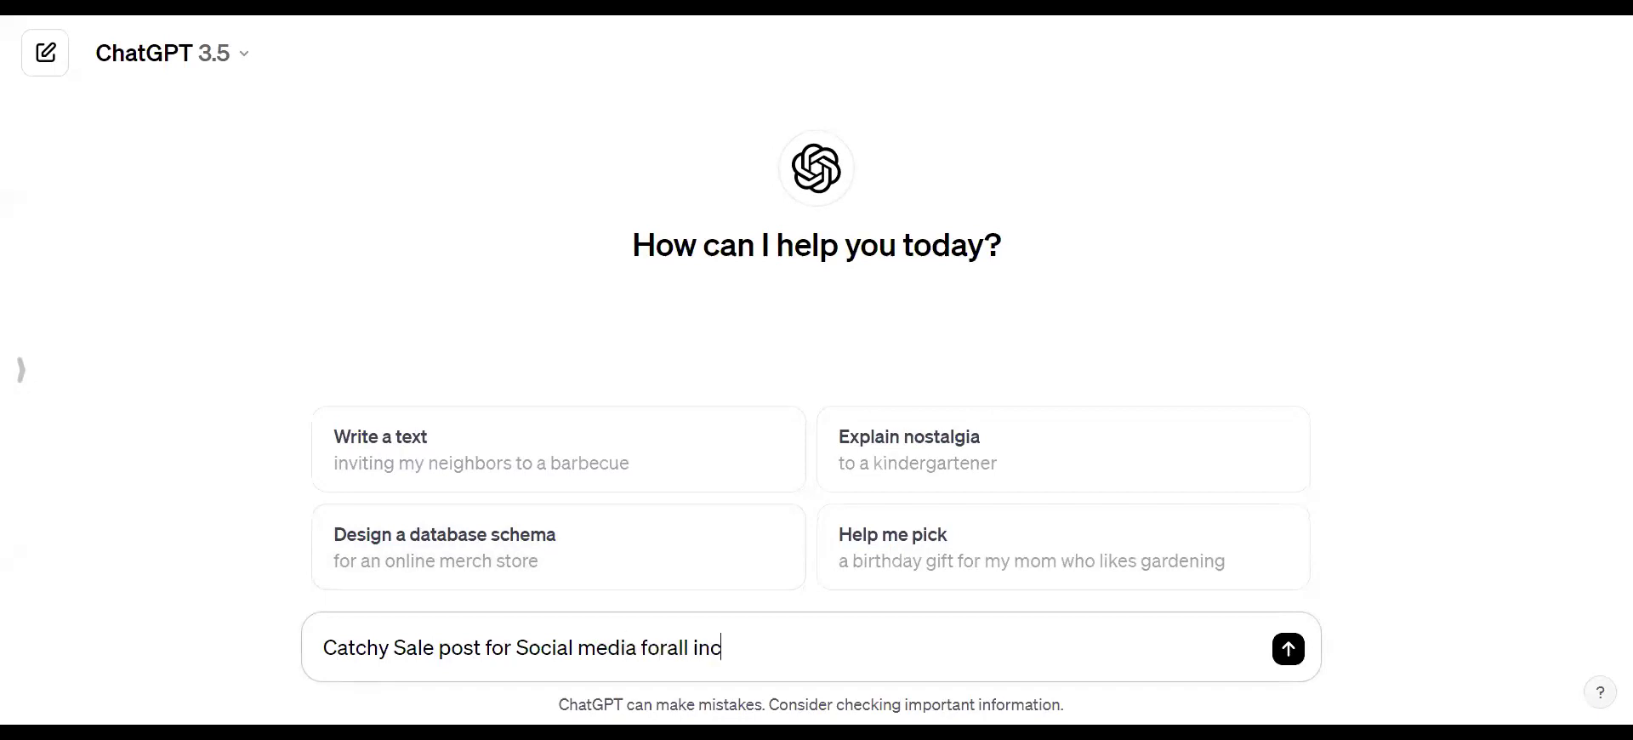
{"action": "type", "text": "lusive in st. lu"}
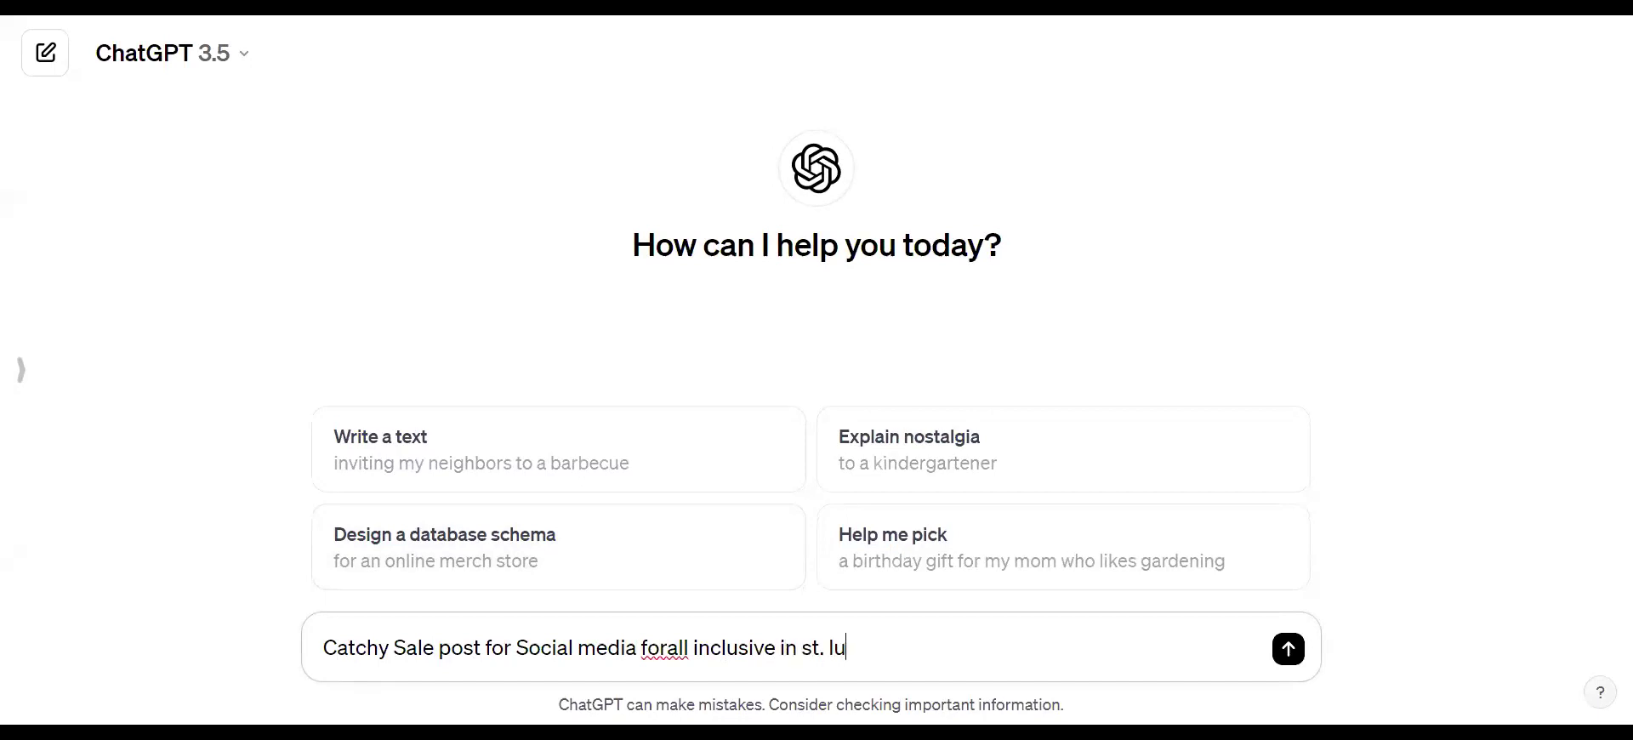
{"action": "type", "text": "cis"}
{"action": "key", "text": "BackSpace"}
{"action": "type", "text": "a"}
{"action": "left_click", "coordinate": [667, 648]}
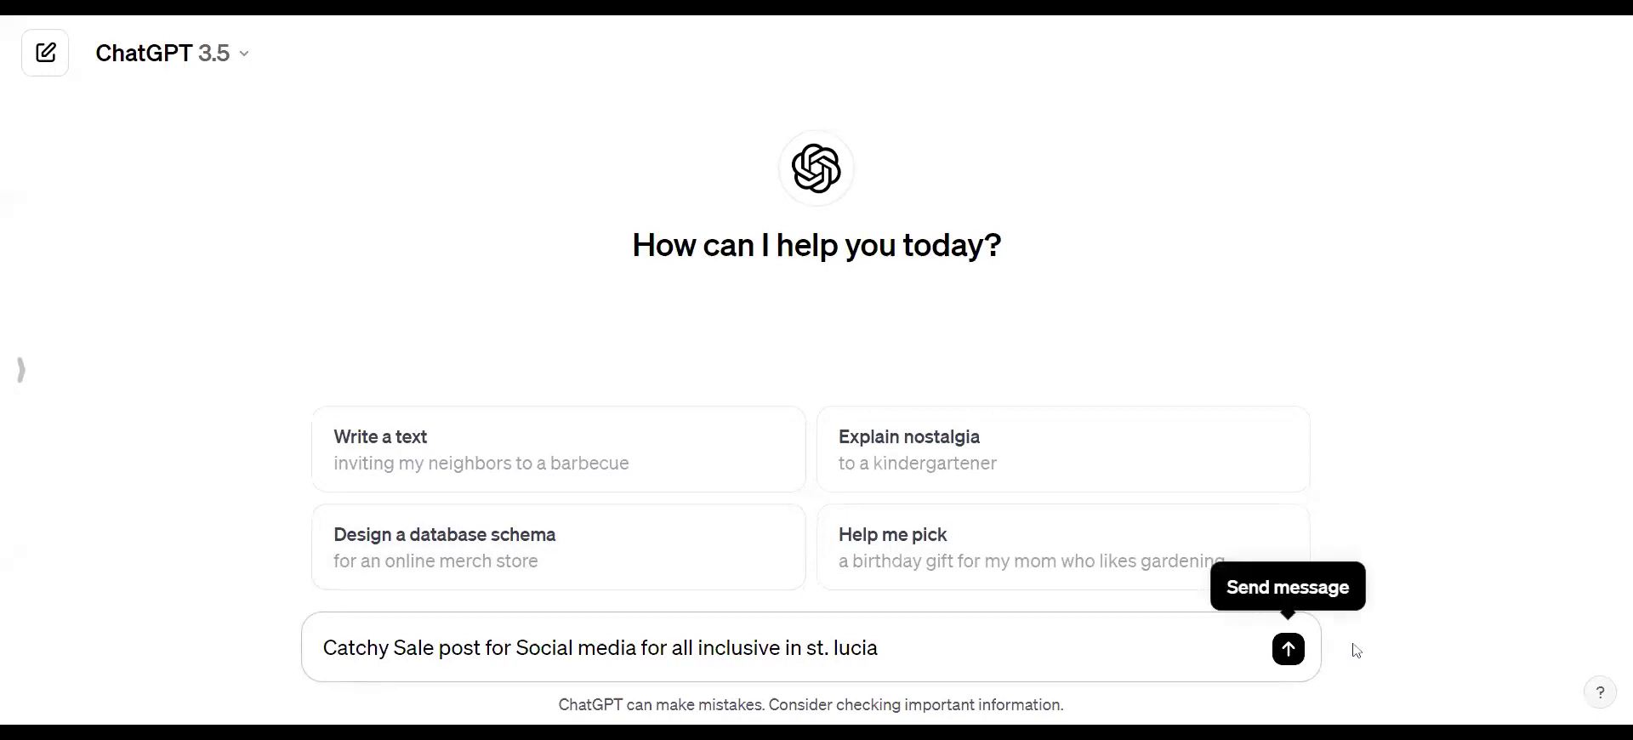
{"action": "left_click", "coordinate": [1288, 650]}
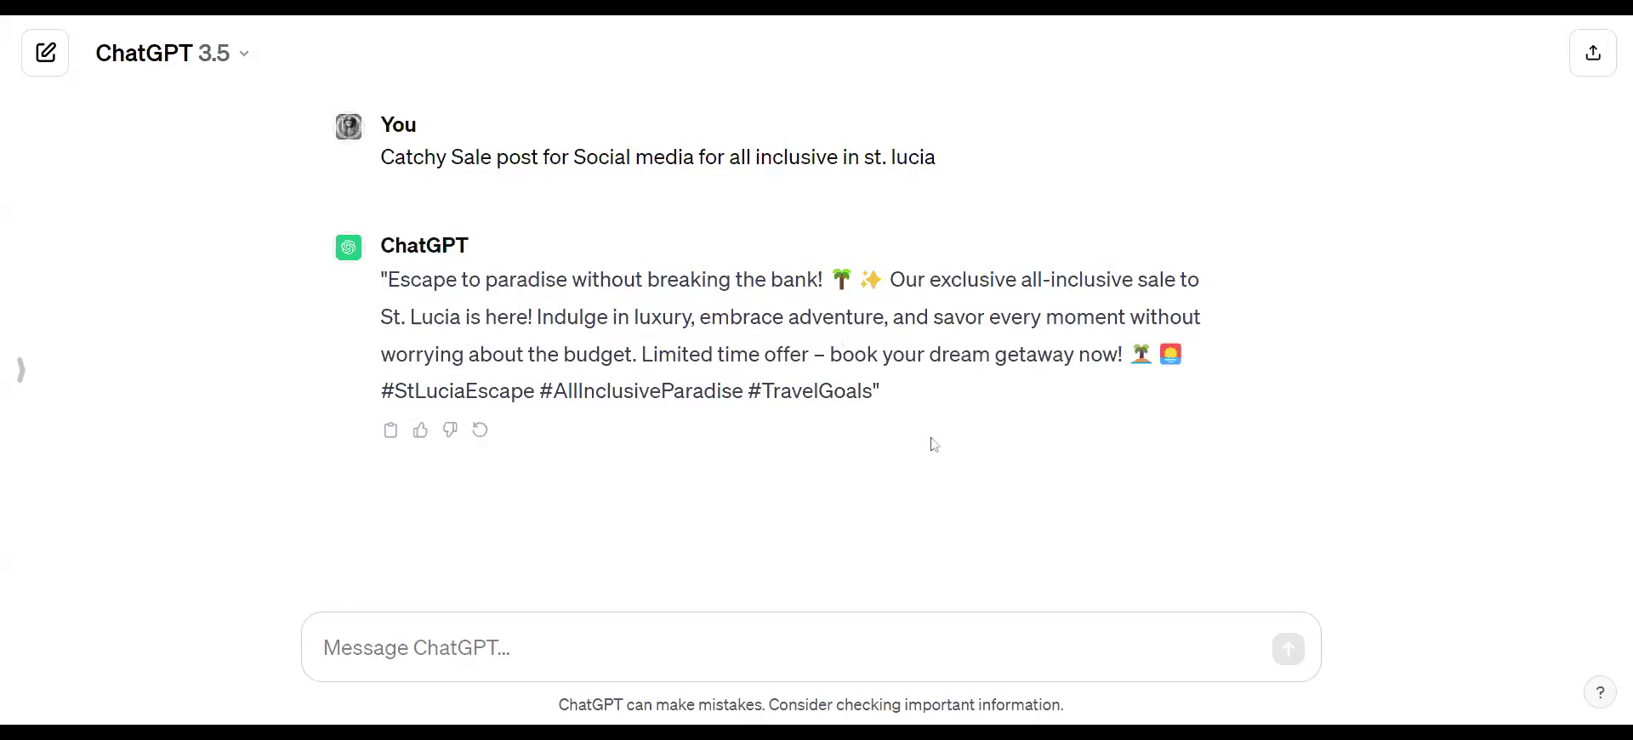
{"action": "left_click_drag", "start_coordinate": [388, 279], "coordinate": [823, 279]}
{"action": "key", "text": "ctrl+c"}
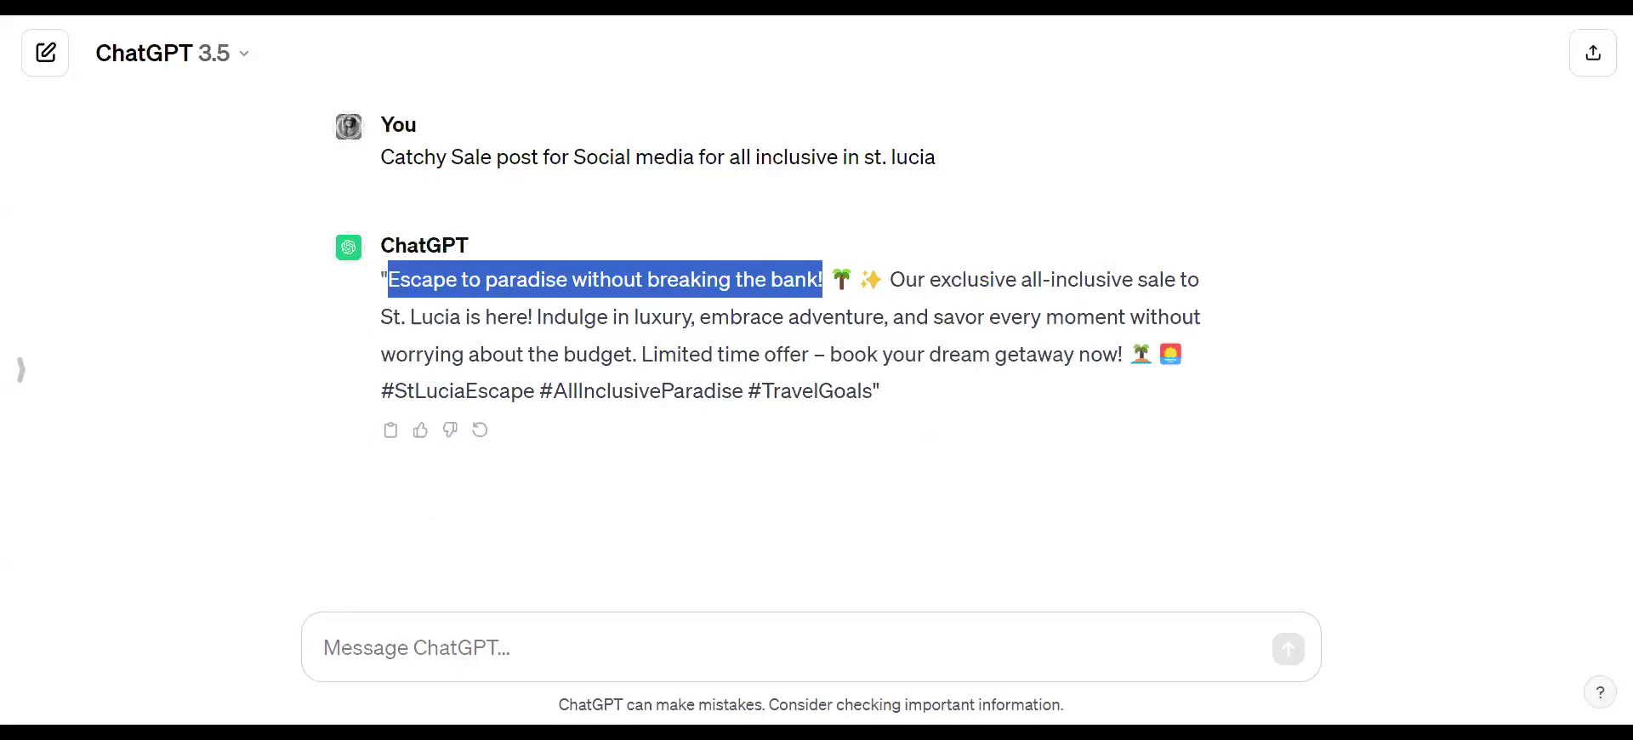
{"action": "left_click", "coordinate": [639, 16]}
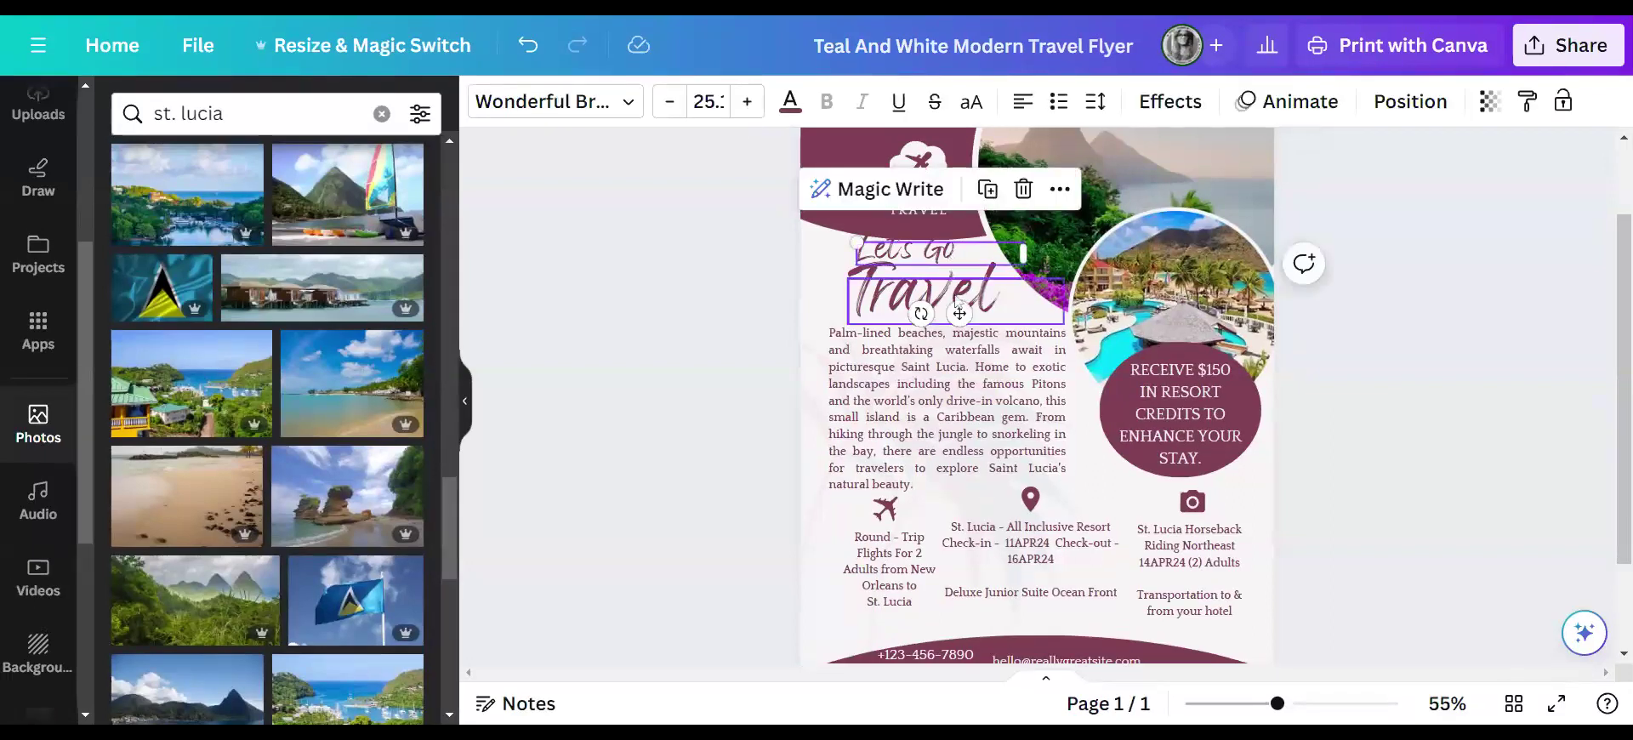
- Delete 'Let's Go' and paste 'Escape to paradise without breaking the bank!' over 'Travel'
{"action": "key", "text": "Delete"}
{"action": "left_click_drag", "start_coordinate": [956, 262], "coordinate": [929, 231]}
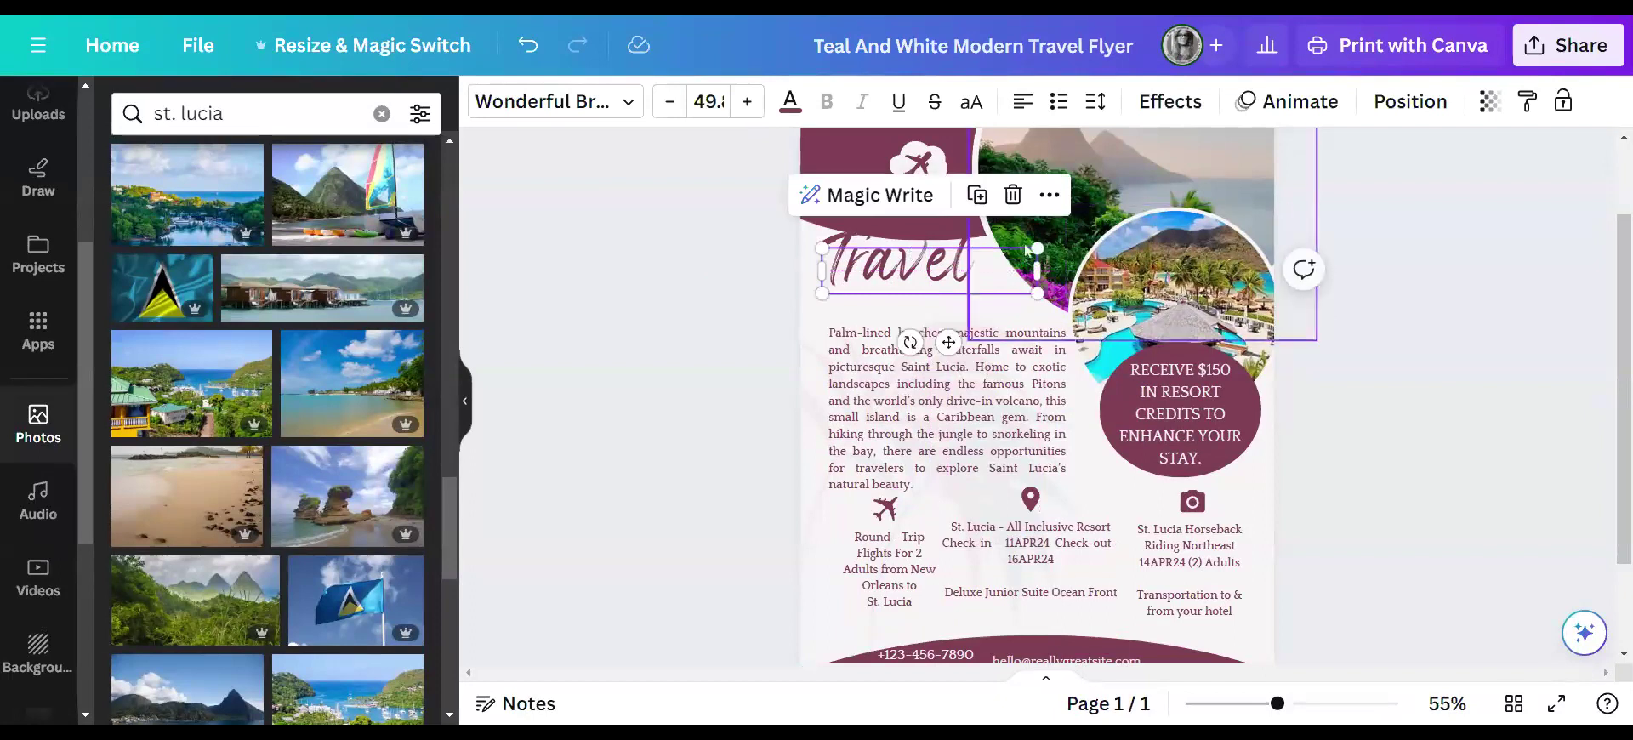
{"action": "left_click_drag", "start_coordinate": [1039, 248], "coordinate": [949, 268]}
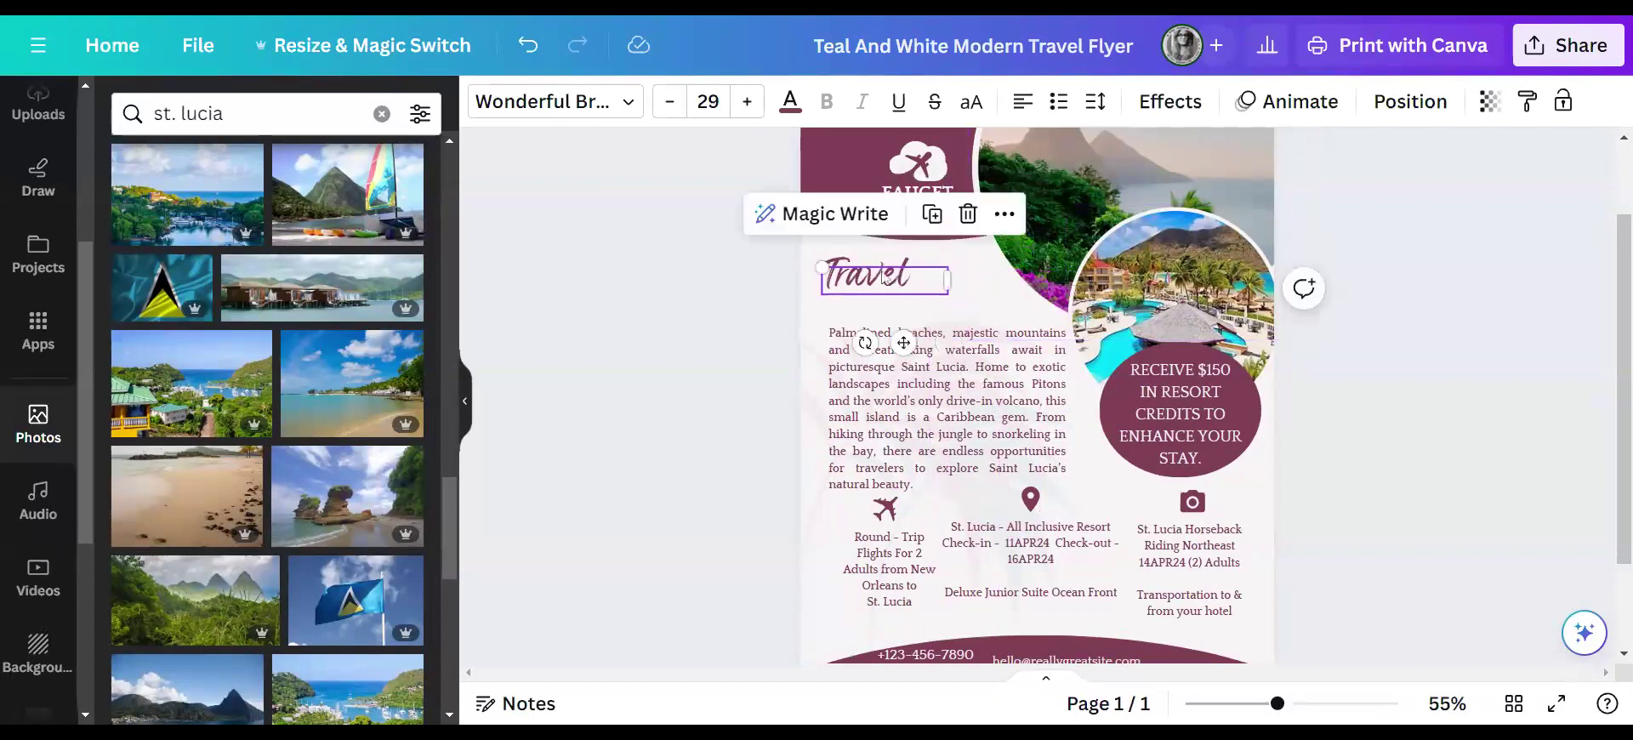
{"action": "double_click", "coordinate": [885, 281]}
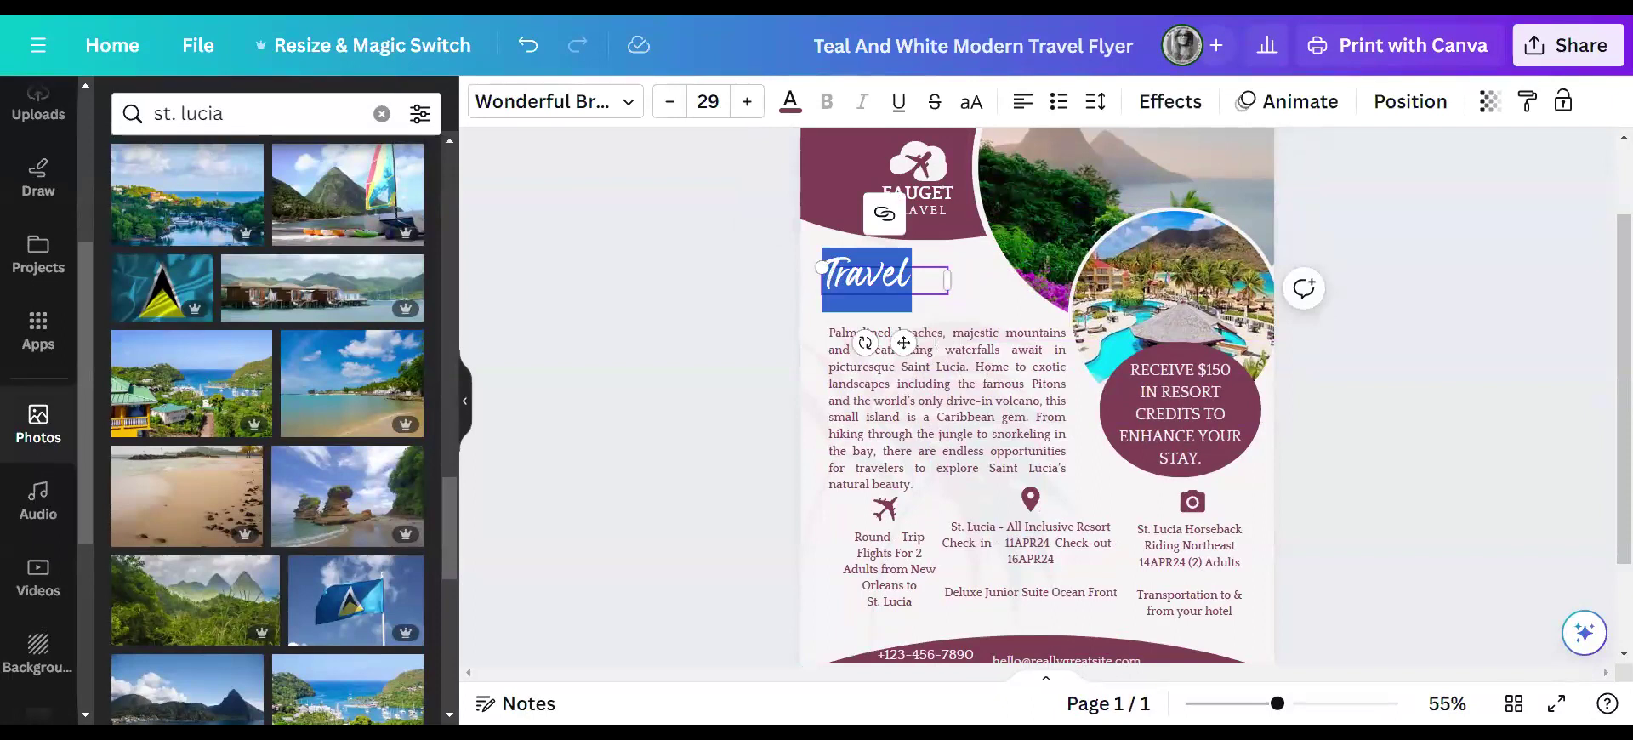
{"action": "key", "text": "ctrl+v"}
{"action": "left_click_drag", "start_coordinate": [947, 372], "coordinate": [1092, 359]}
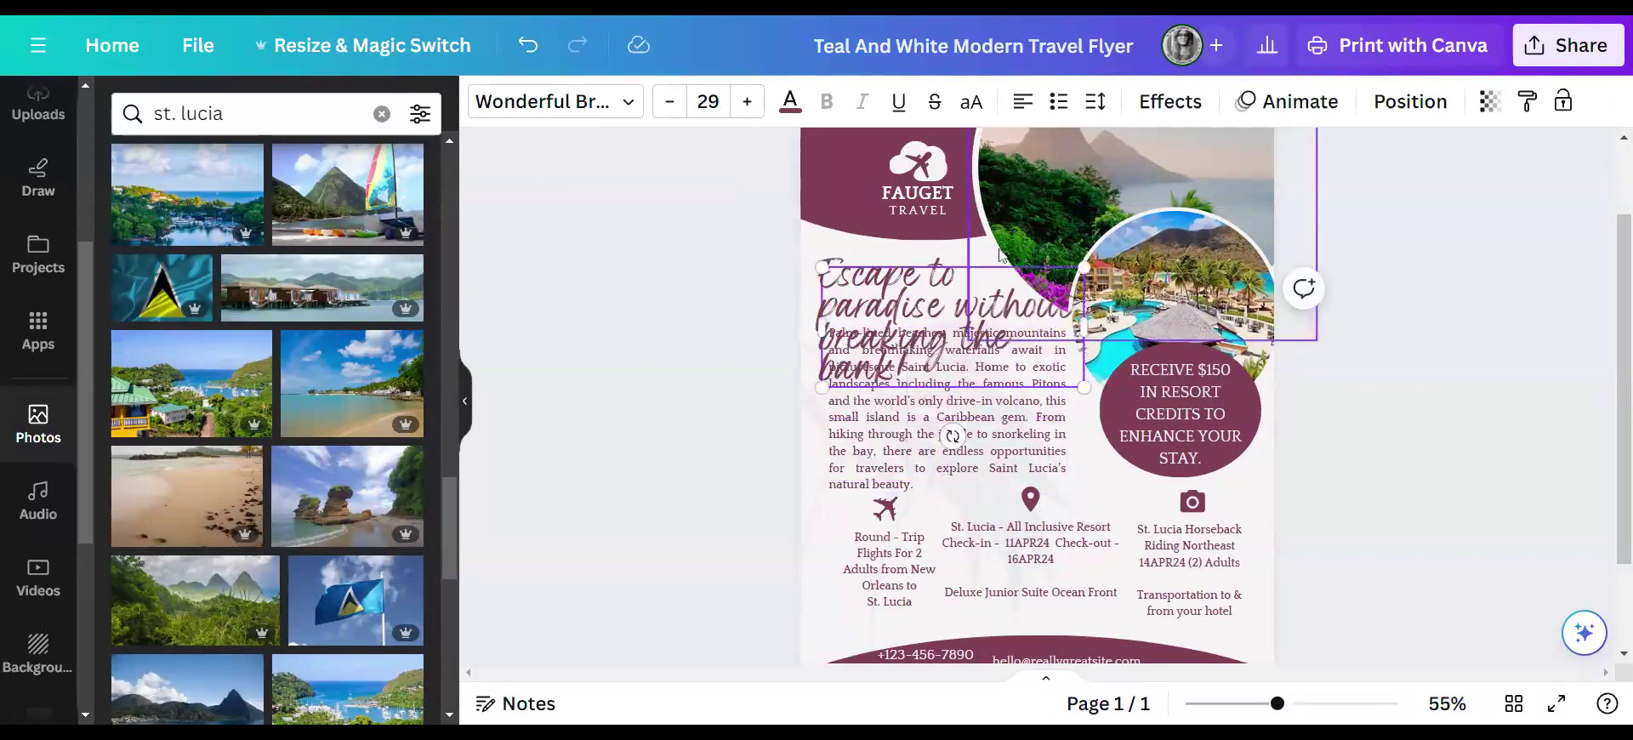
- Resize the new headline, move it above the body text and centre it
{"action": "scroll", "coordinate": [846, 262], "scroll_direction": "up", "scroll_amount": 2}
{"action": "left_click", "coordinate": [867, 262]}
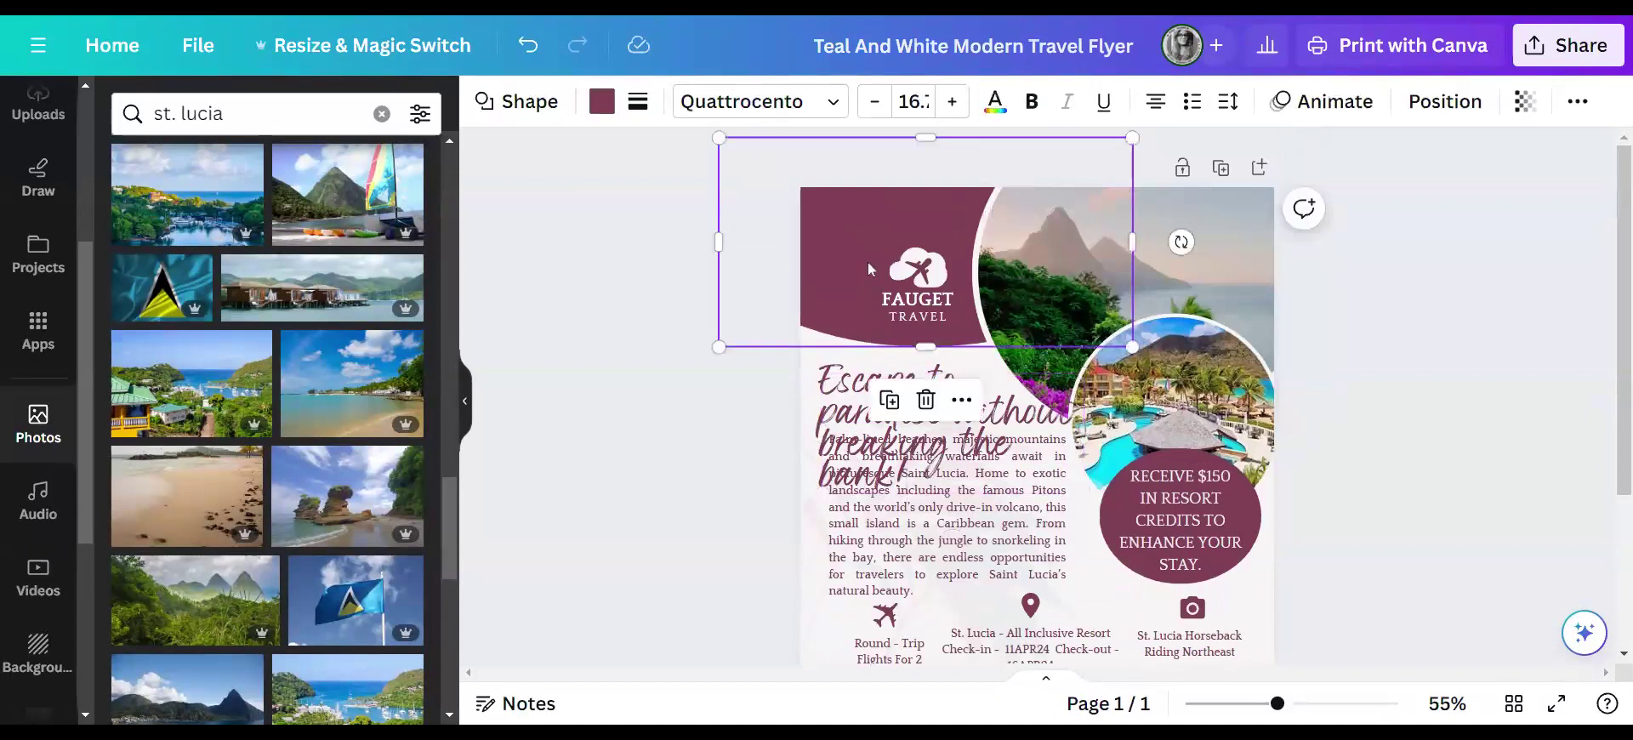
{"action": "left_click_drag", "start_coordinate": [1008, 414], "coordinate": [1010, 348]}
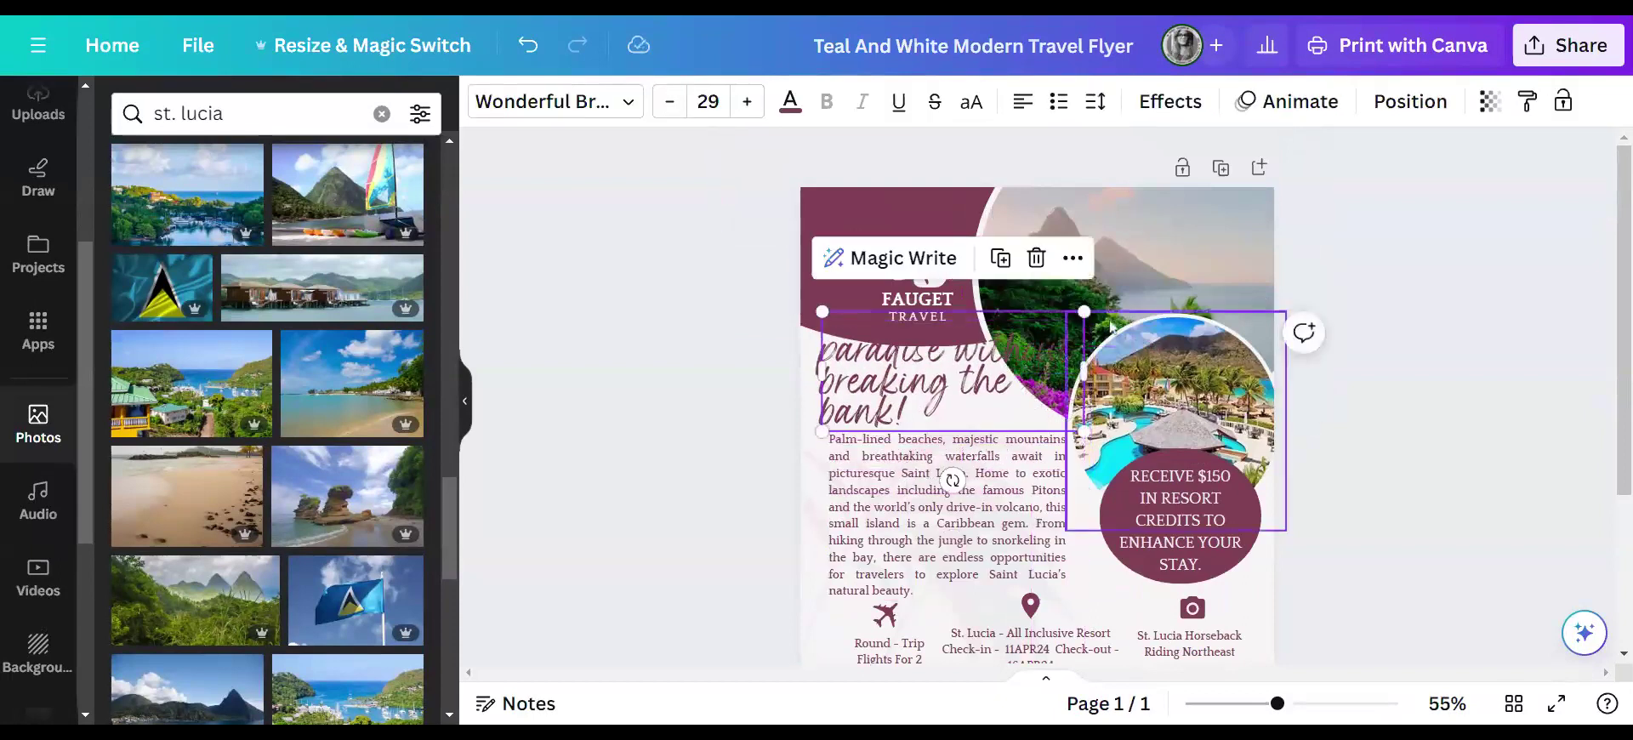
{"action": "left_click_drag", "start_coordinate": [1083, 311], "coordinate": [993, 353]}
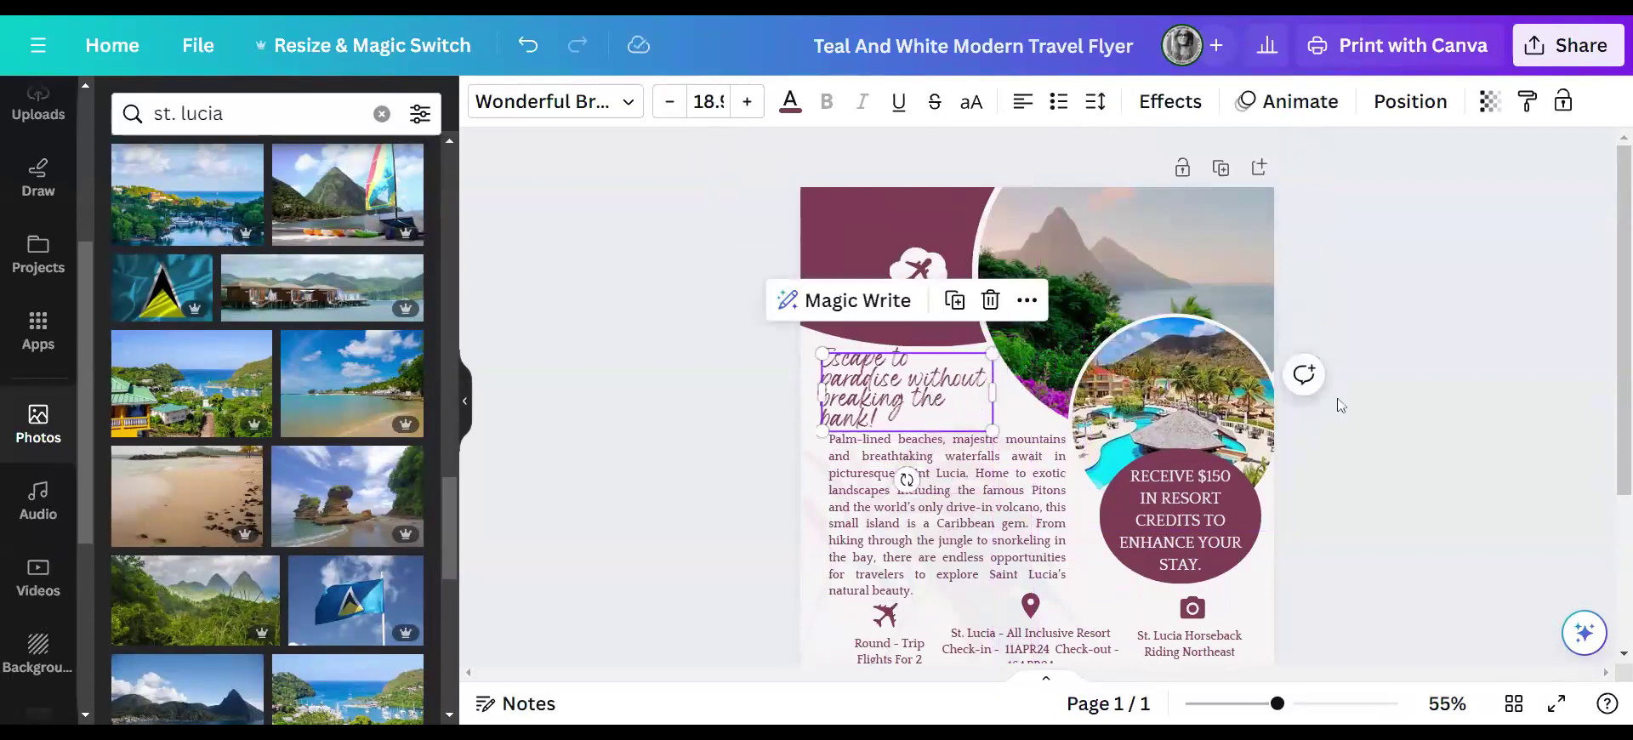
{"action": "left_click", "coordinate": [1408, 403]}
{"action": "left_click_drag", "start_coordinate": [926, 393], "coordinate": [945, 391]}
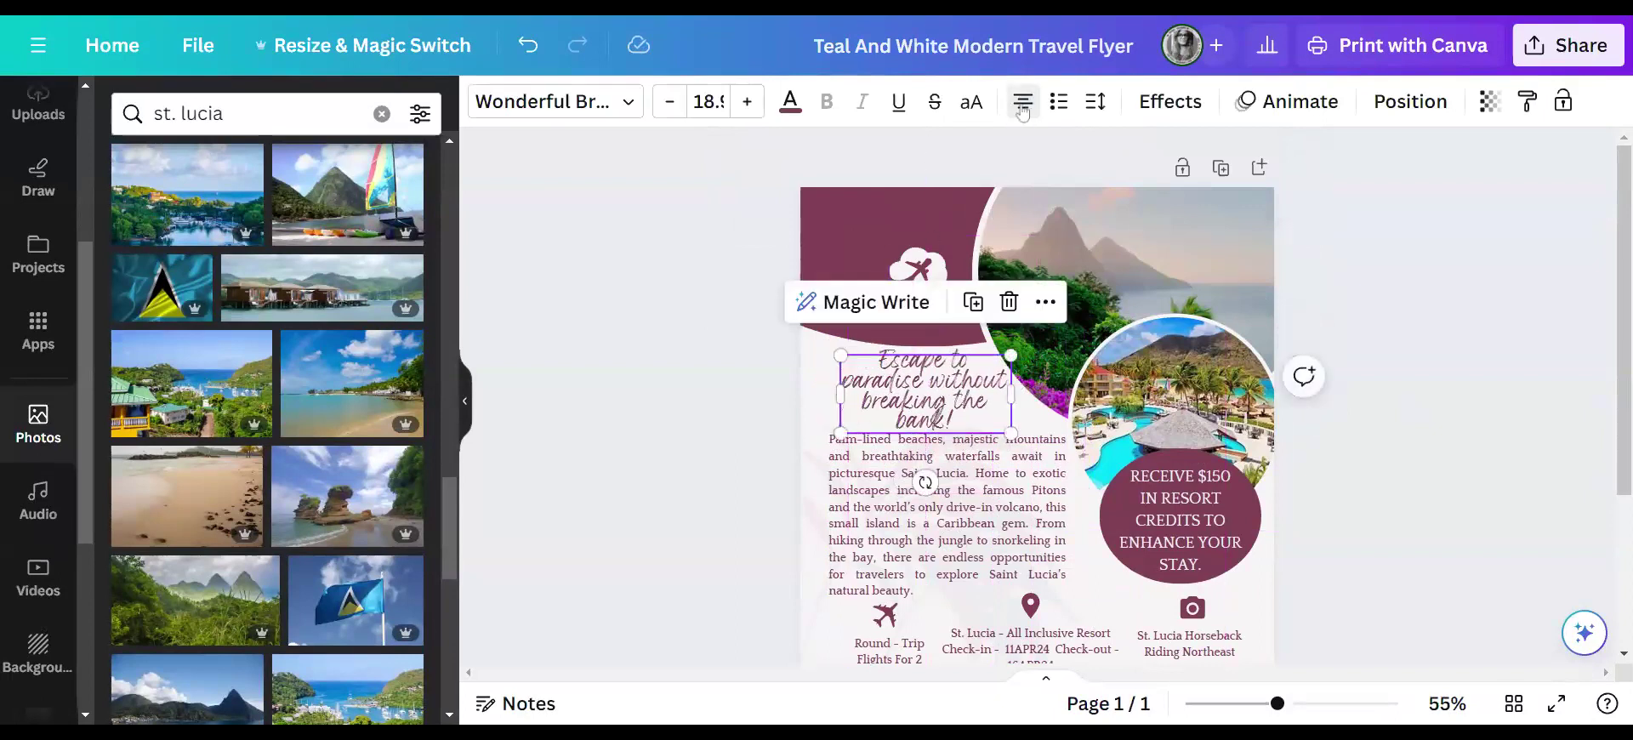
{"action": "left_click", "coordinate": [1457, 415]}
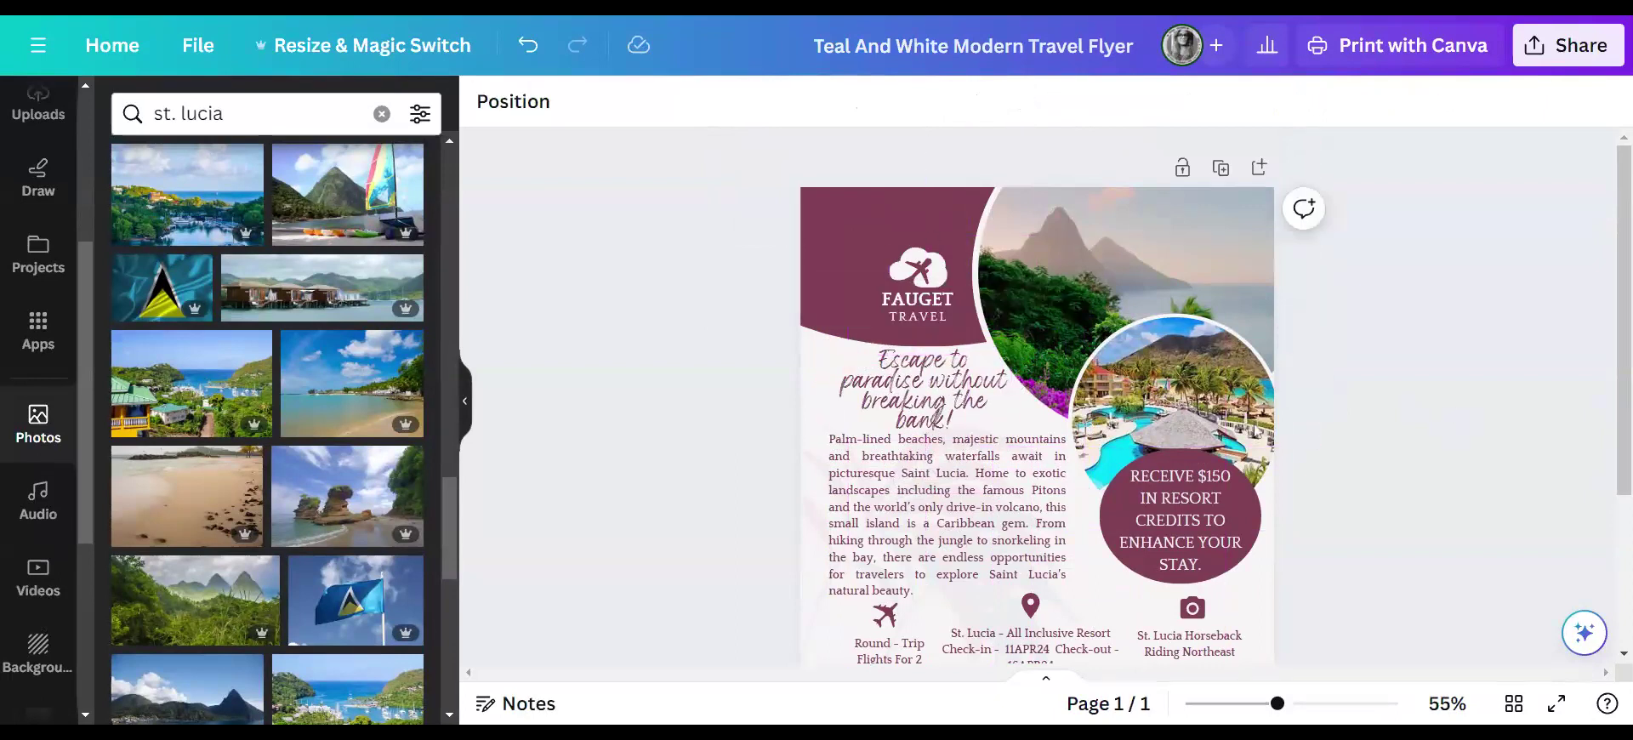
{"action": "left_click", "coordinate": [966, 412]}
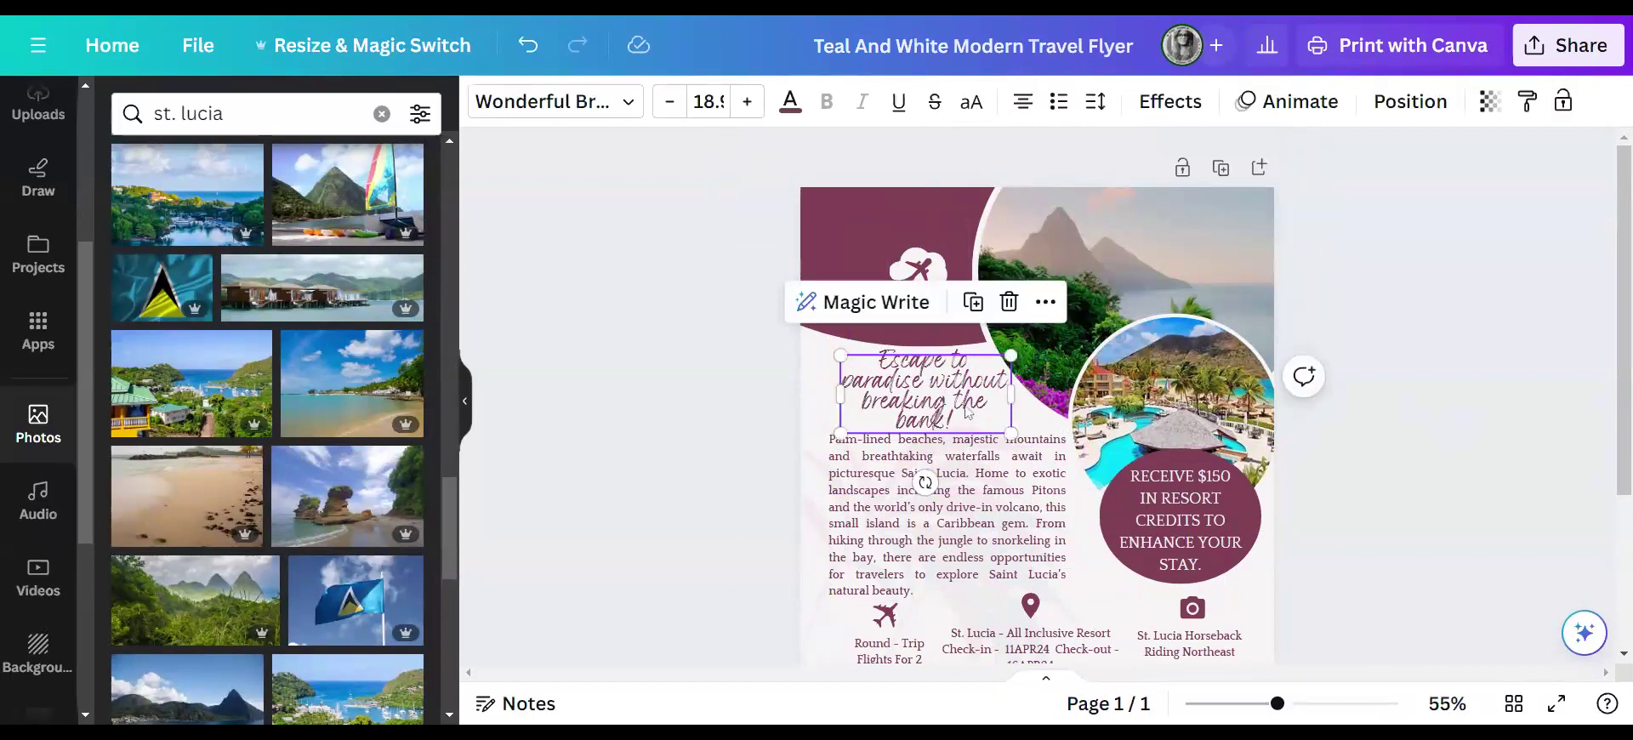
{"action": "left_click_drag", "start_coordinate": [967, 412], "coordinate": [972, 410]}
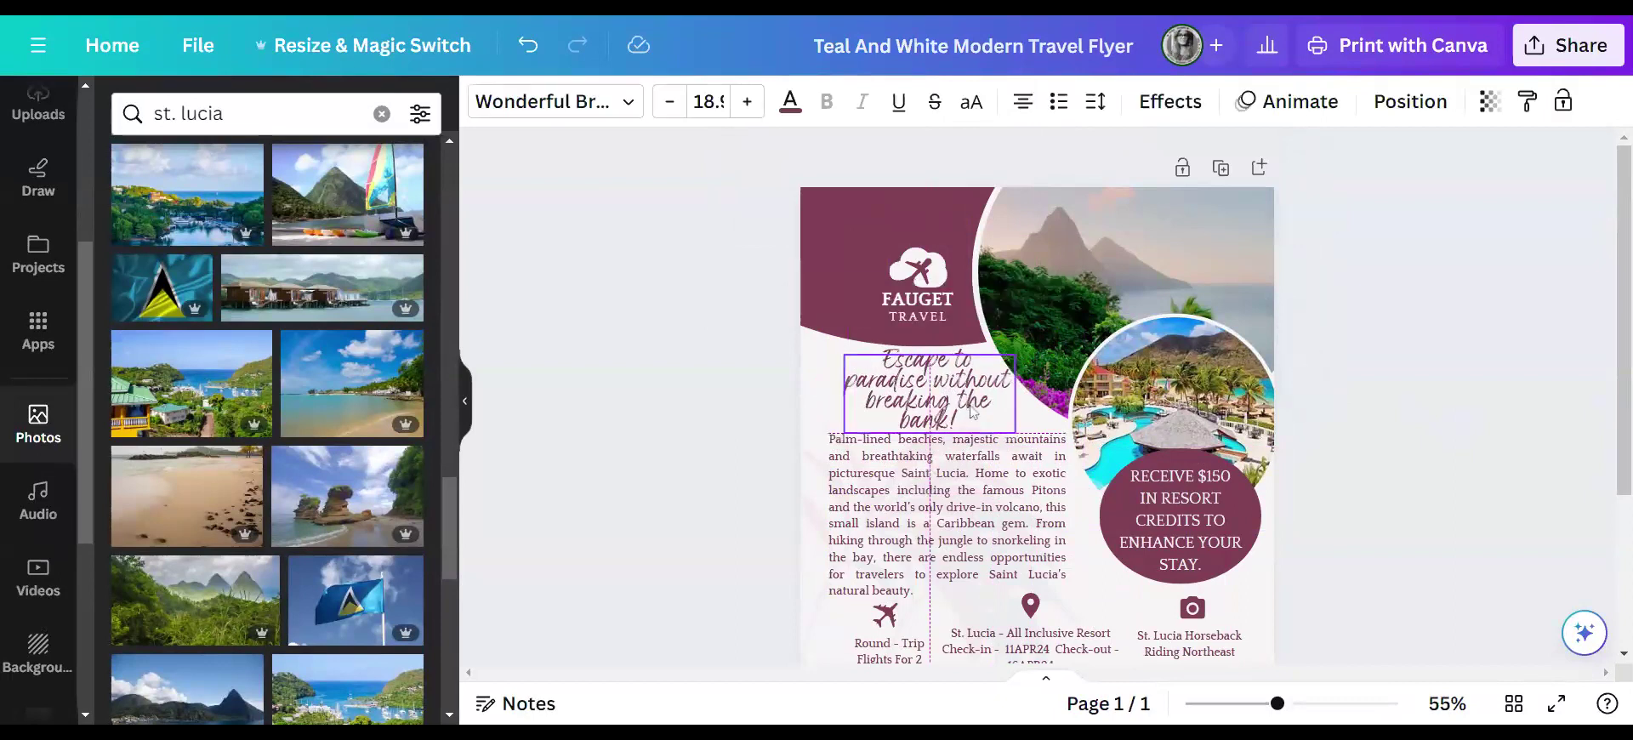
{"action": "left_click", "coordinate": [1506, 231]}
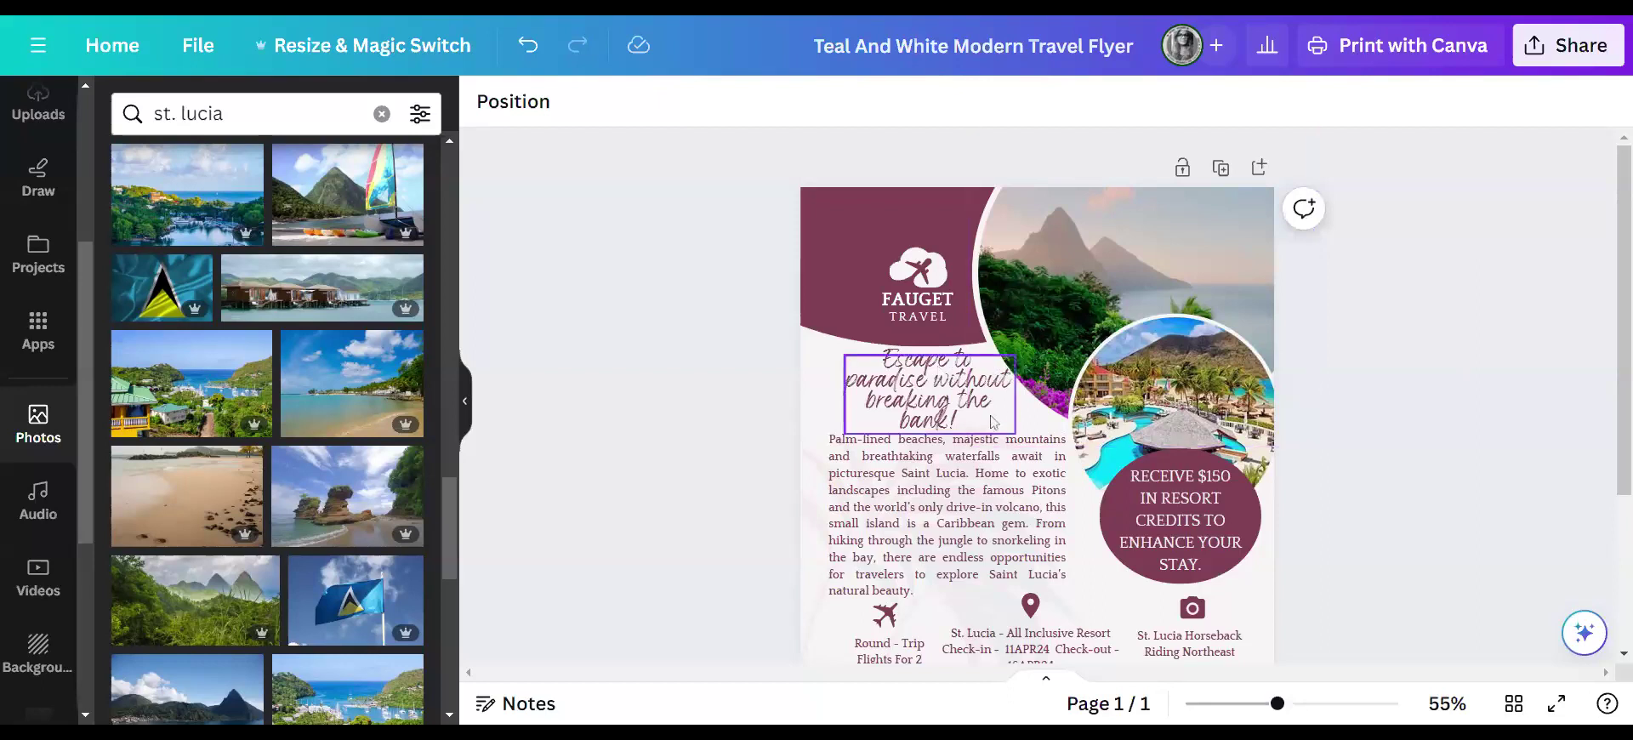
{"action": "scroll", "coordinate": [992, 420], "scroll_direction": "down", "scroll_amount": 3}
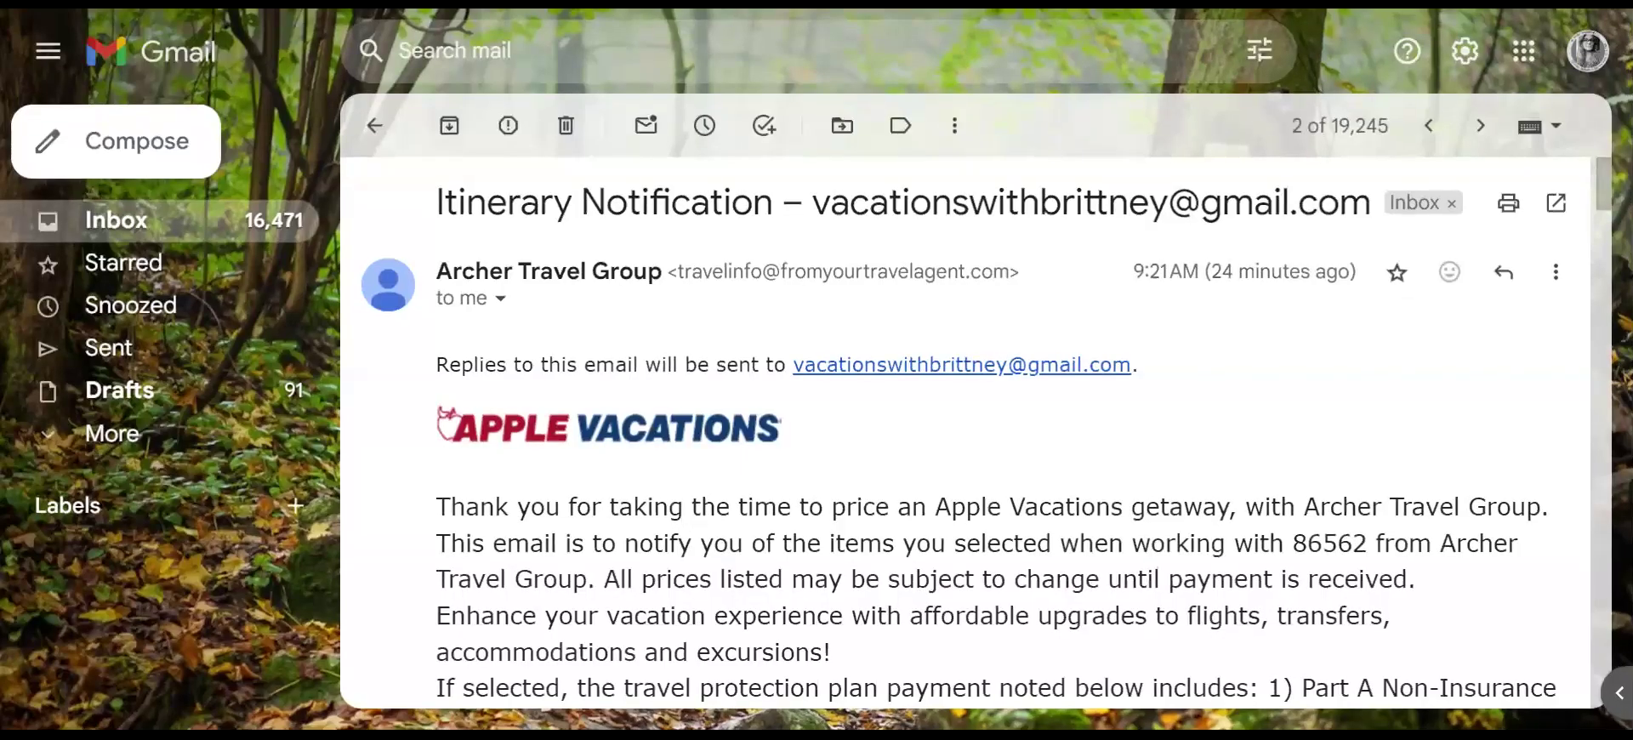
- Scroll the itinerary email down to the Mystique St. Lucia hotel stay, 11APR24–16APR24
{"action": "scroll", "coordinate": [1083, 451], "scroll_direction": "down", "scroll_amount": 4}
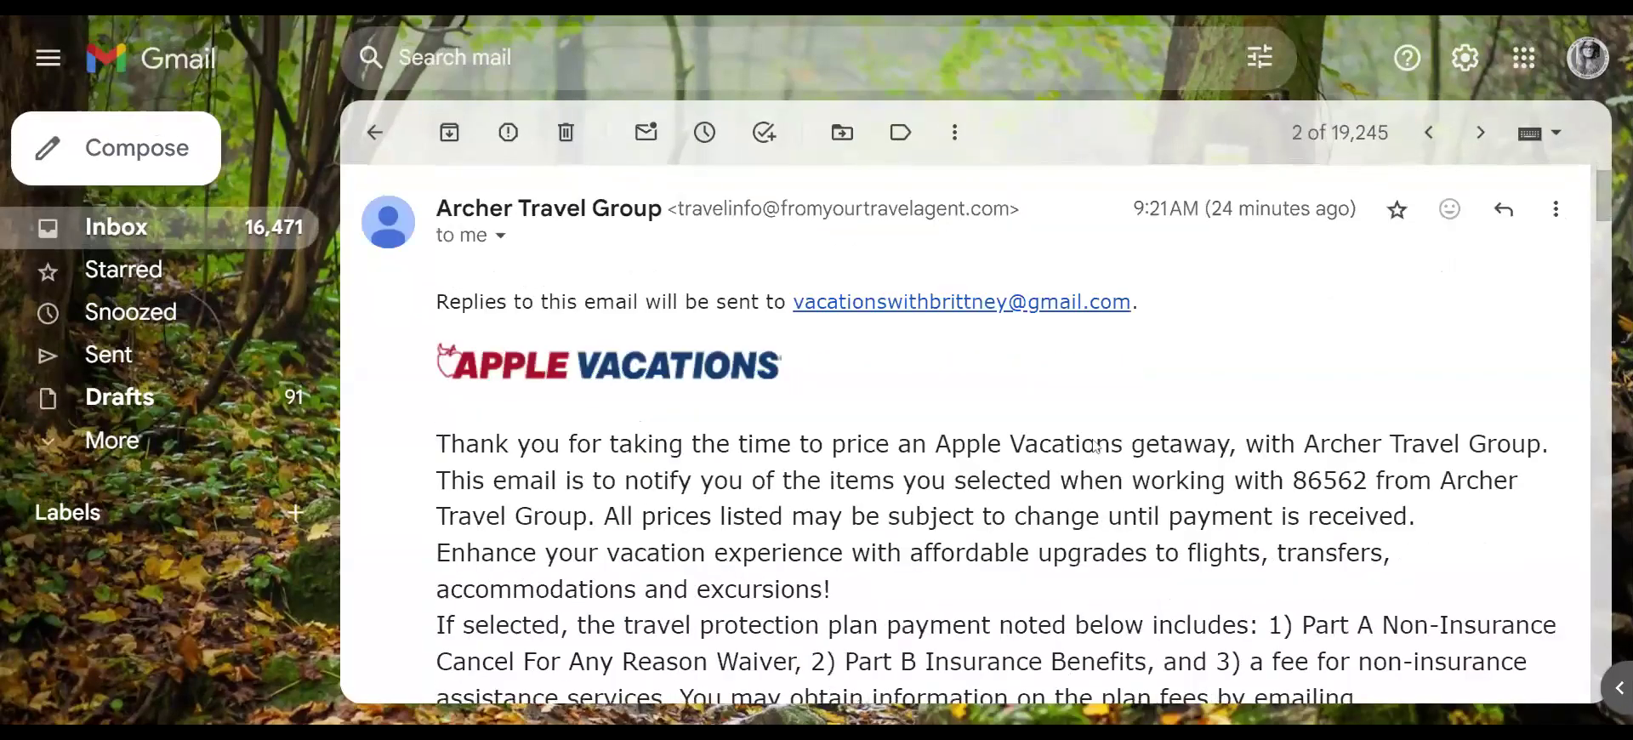
{"action": "scroll", "coordinate": [1080, 334], "scroll_direction": "down", "scroll_amount": 5}
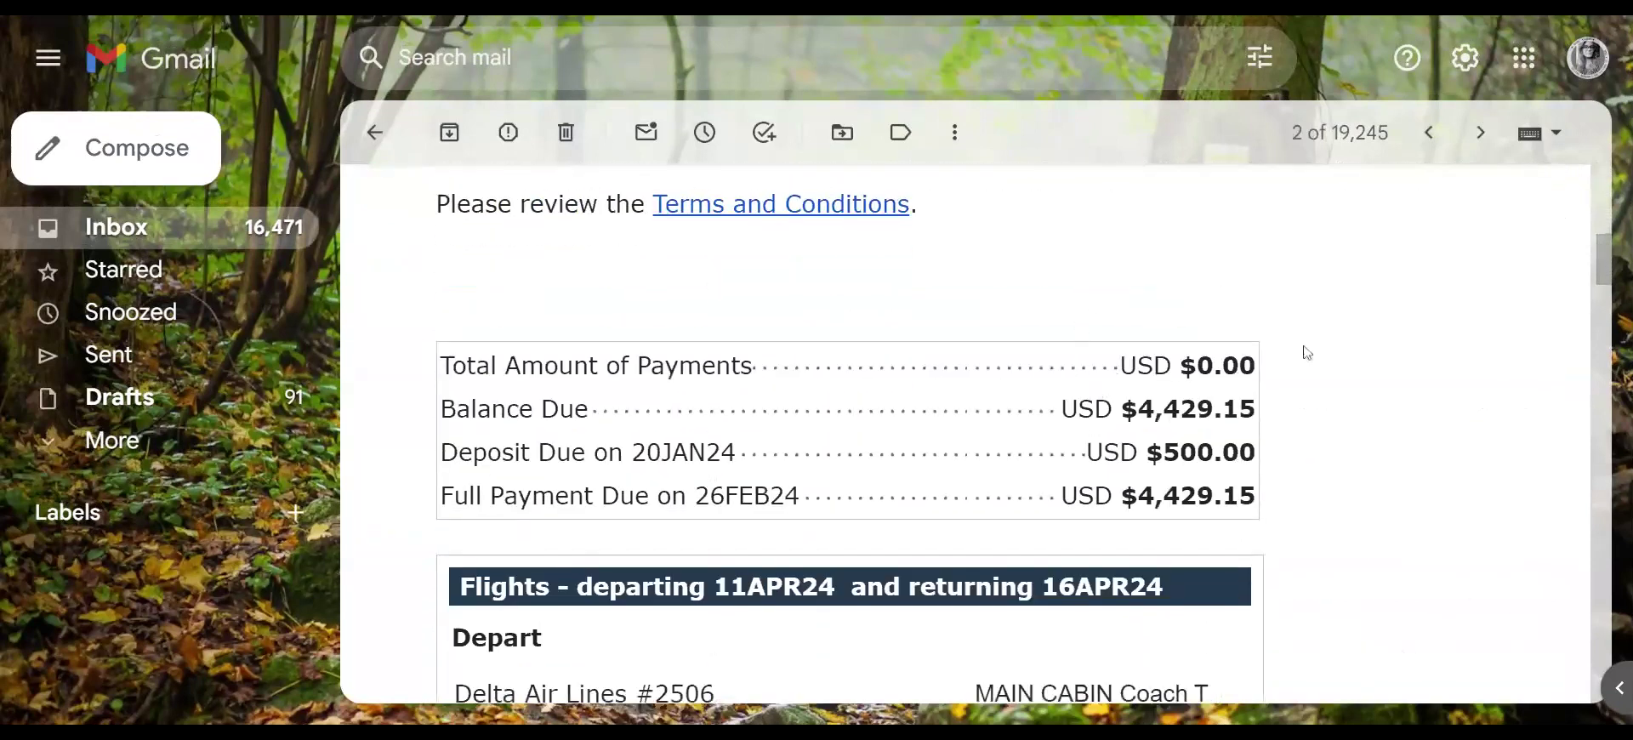
{"action": "scroll", "coordinate": [1306, 349], "scroll_direction": "down", "scroll_amount": 1}
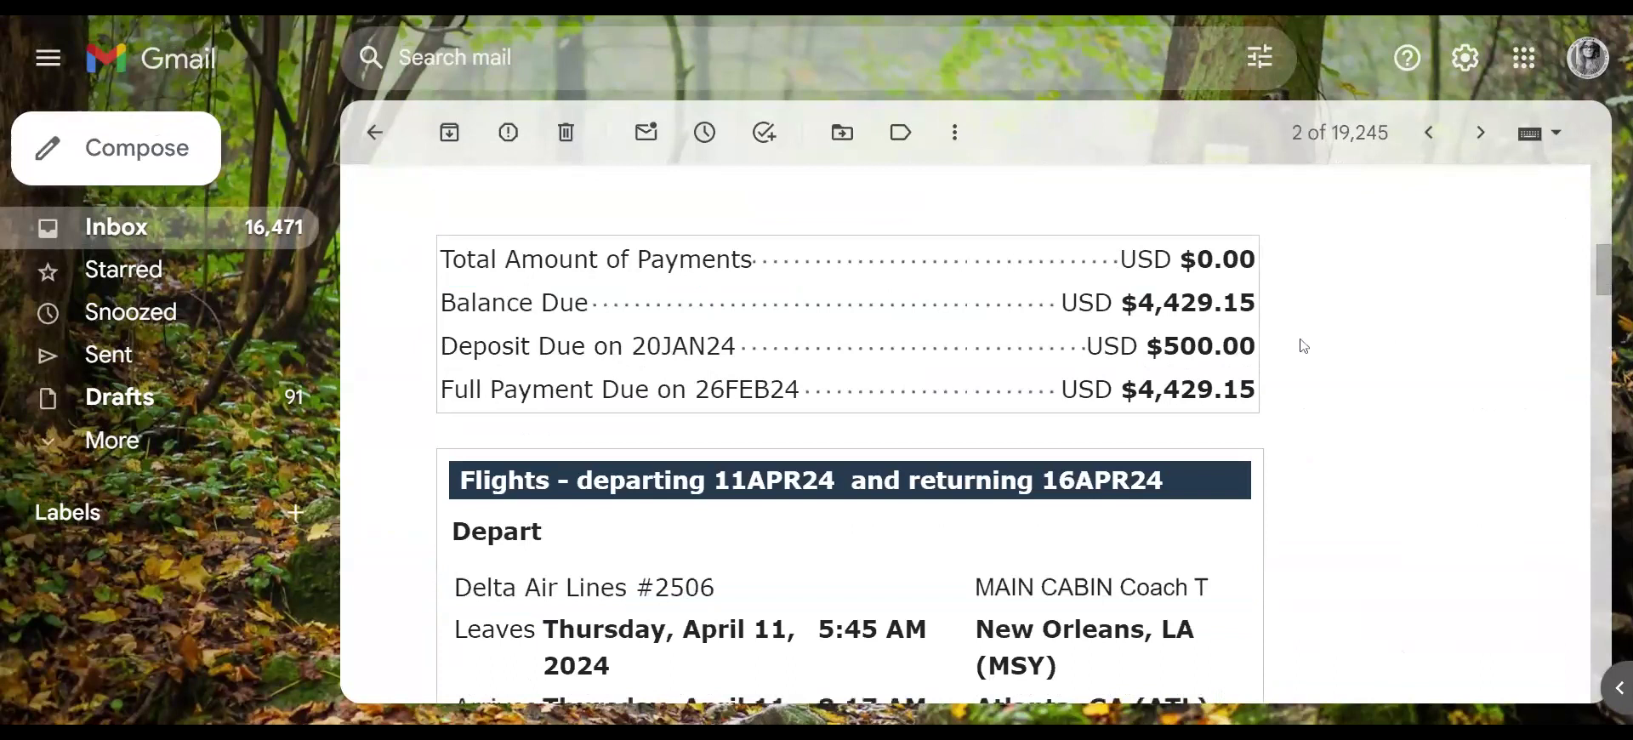
{"action": "scroll", "coordinate": [1304, 346], "scroll_direction": "down", "scroll_amount": 3}
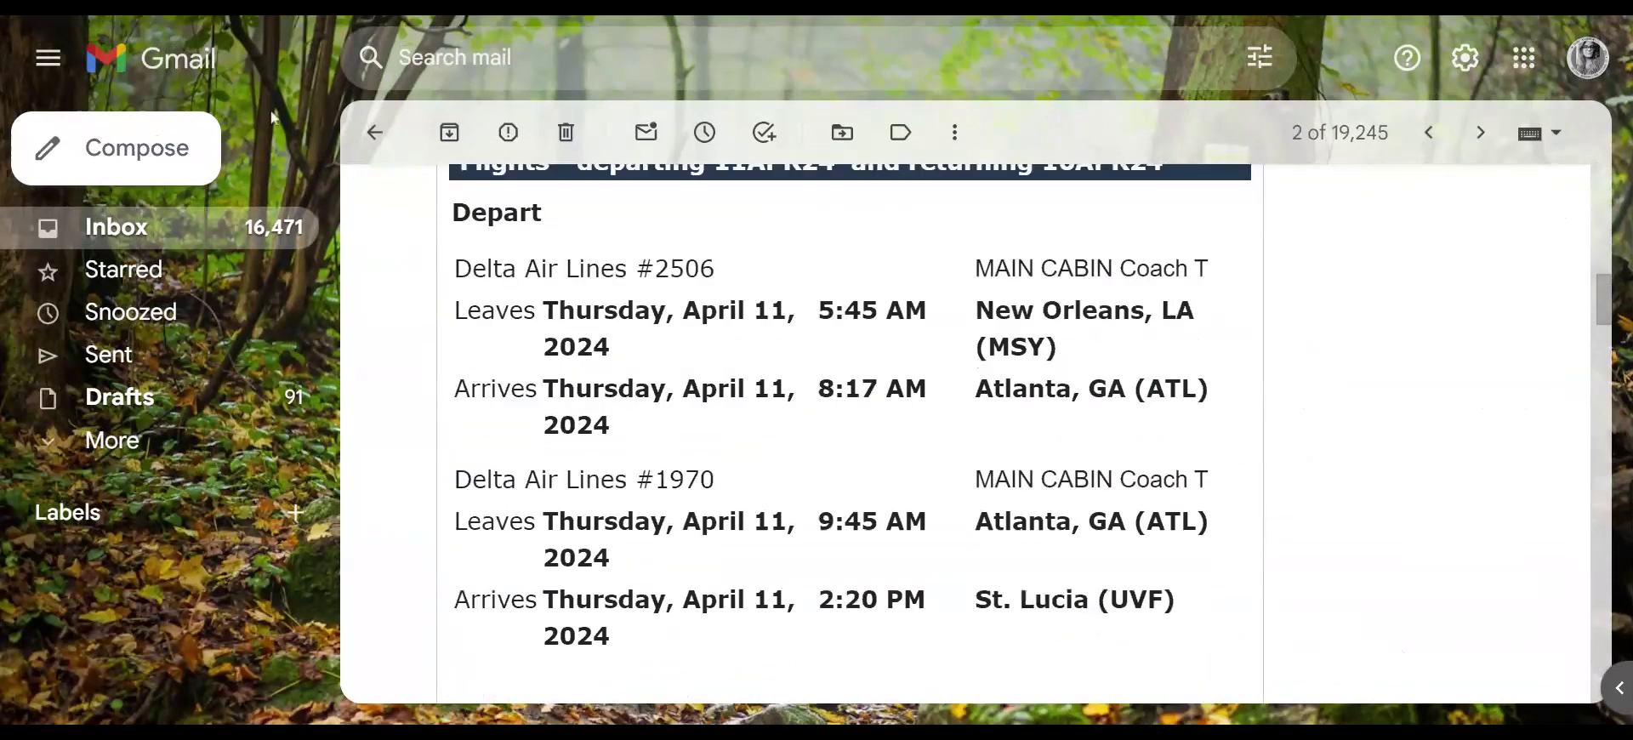
{"action": "scroll", "coordinate": [731, 365], "scroll_direction": "down", "scroll_amount": 5}
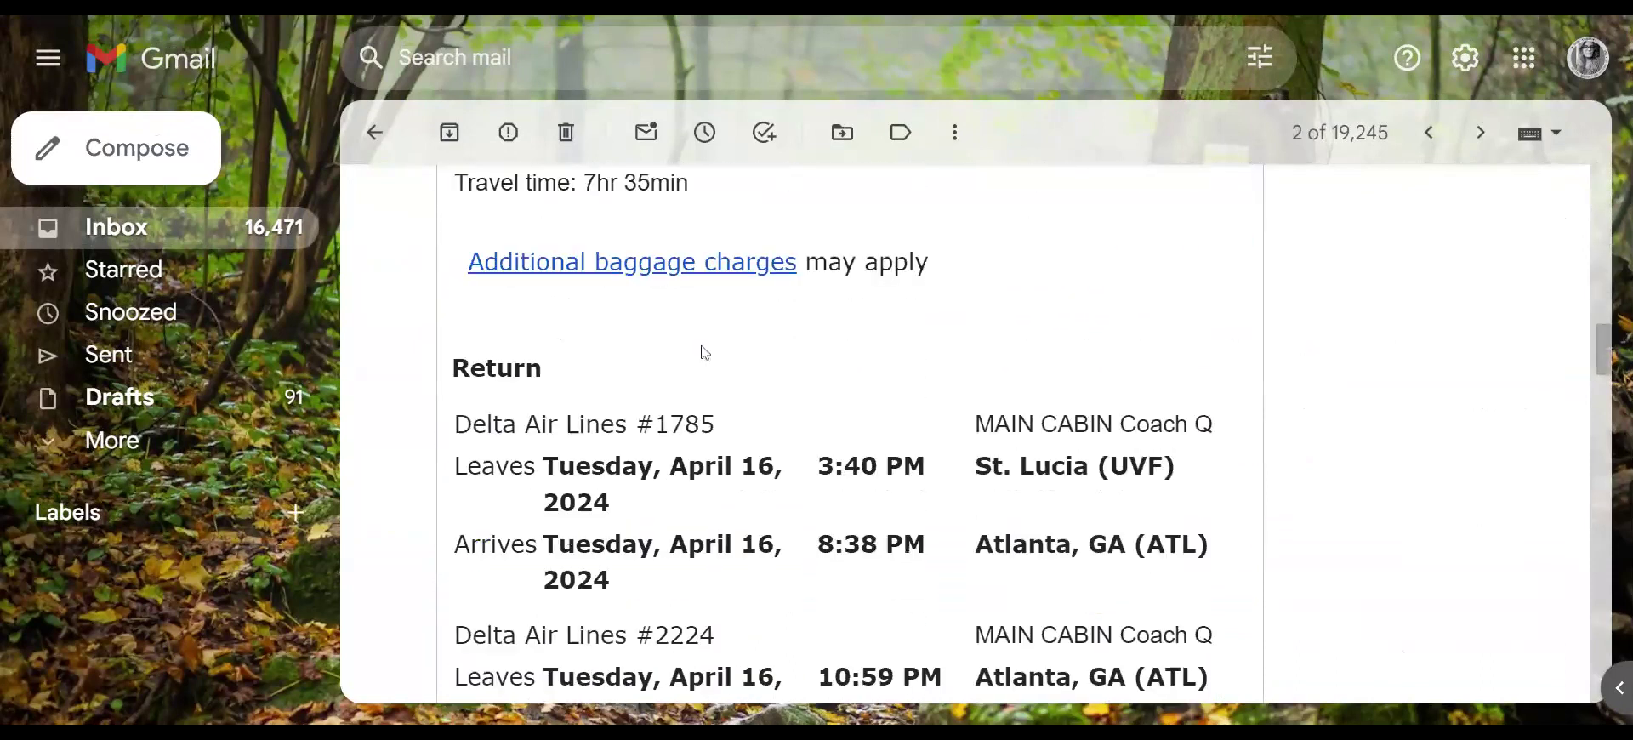
{"action": "scroll", "coordinate": [727, 378], "scroll_direction": "down", "scroll_amount": 2}
{"action": "scroll", "coordinate": [706, 367], "scroll_direction": "down", "scroll_amount": 7}
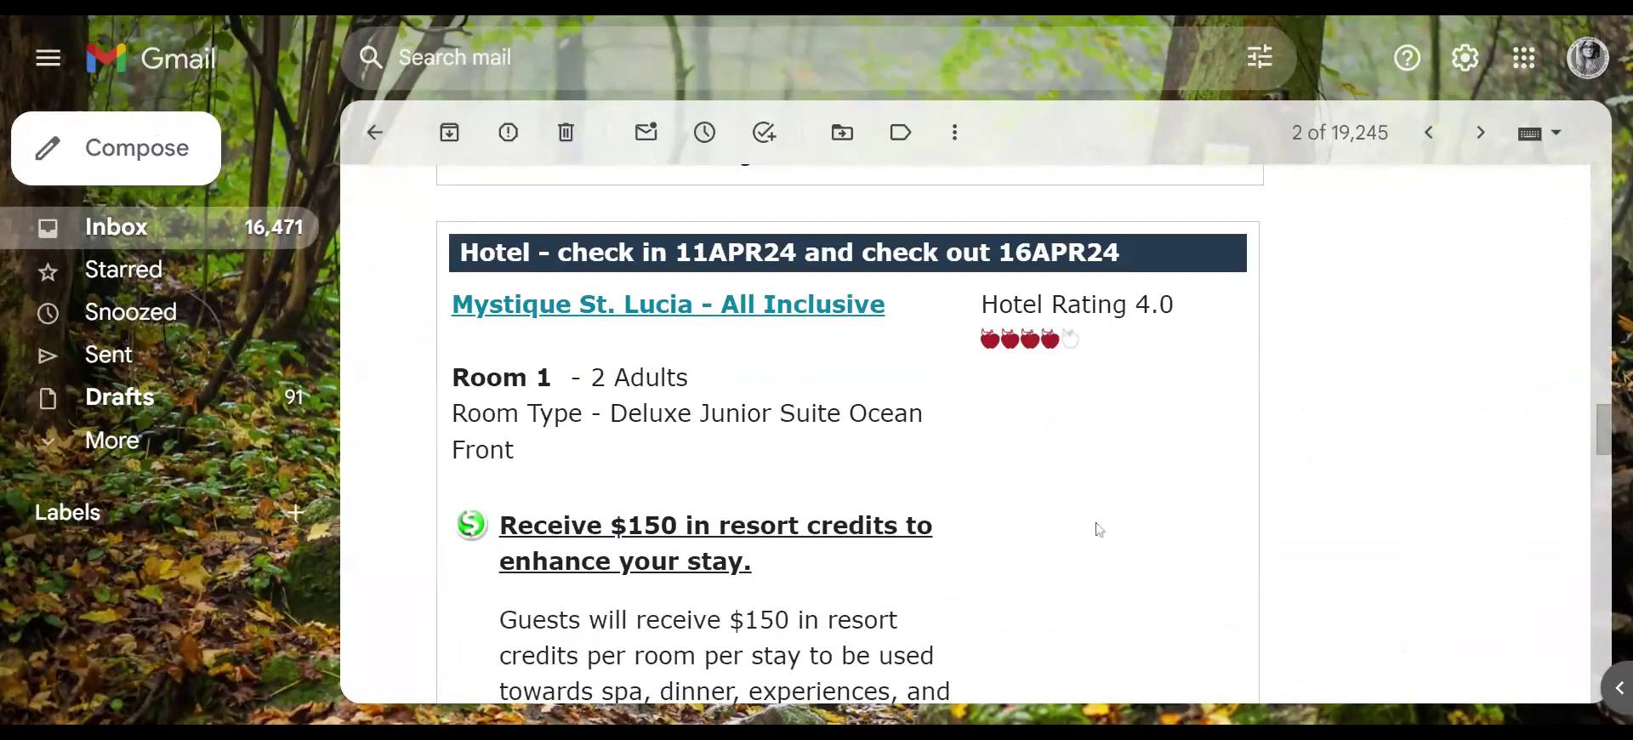
- Review the hotel name and room details in the confirmation email
{"action": "scroll", "coordinate": [1106, 521], "scroll_direction": "up", "scroll_amount": 2}
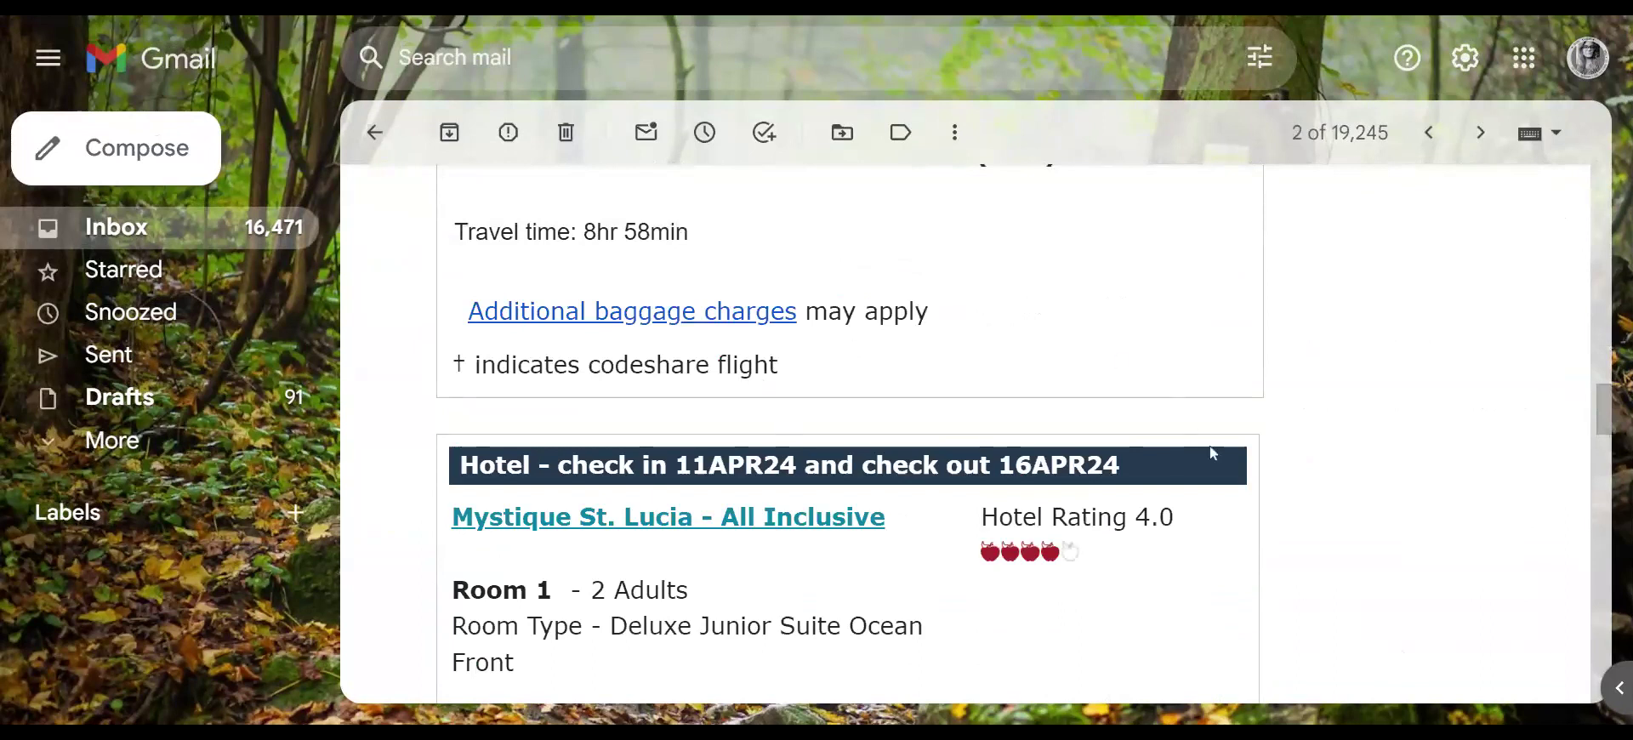
{"action": "scroll", "coordinate": [1216, 455], "scroll_direction": "down", "scroll_amount": 2}
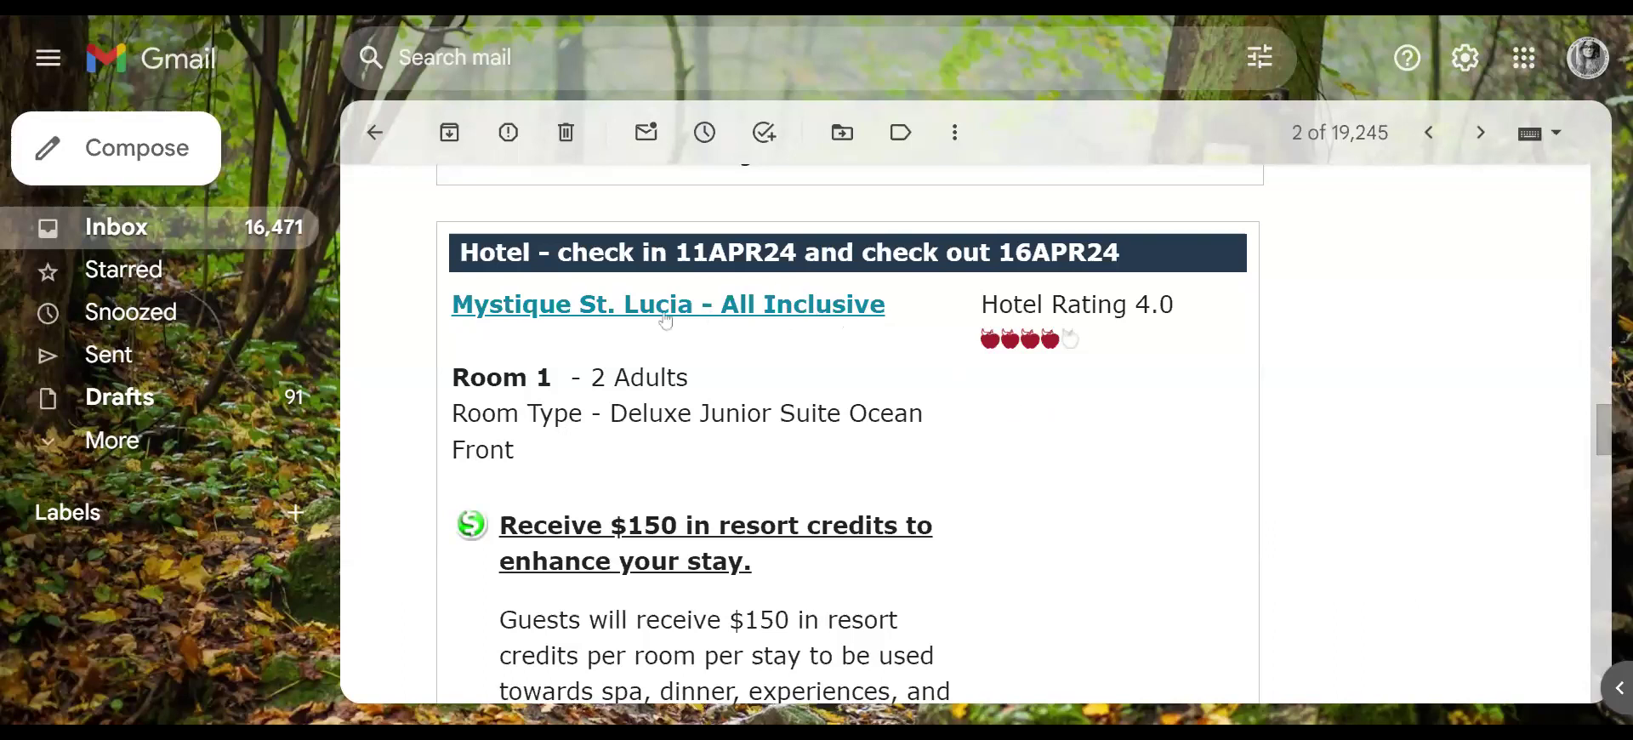
{"action": "left_click_drag", "start_coordinate": [411, 249], "coordinate": [847, 503]}
{"action": "left_click", "coordinate": [1167, 511]}
- Check the add-ons and price summary: $4,429.15 total and $2,214.58 per person
{"action": "scroll", "coordinate": [1124, 509], "scroll_direction": "down", "scroll_amount": 3}
{"action": "scroll", "coordinate": [1124, 508], "scroll_direction": "down", "scroll_amount": 10}
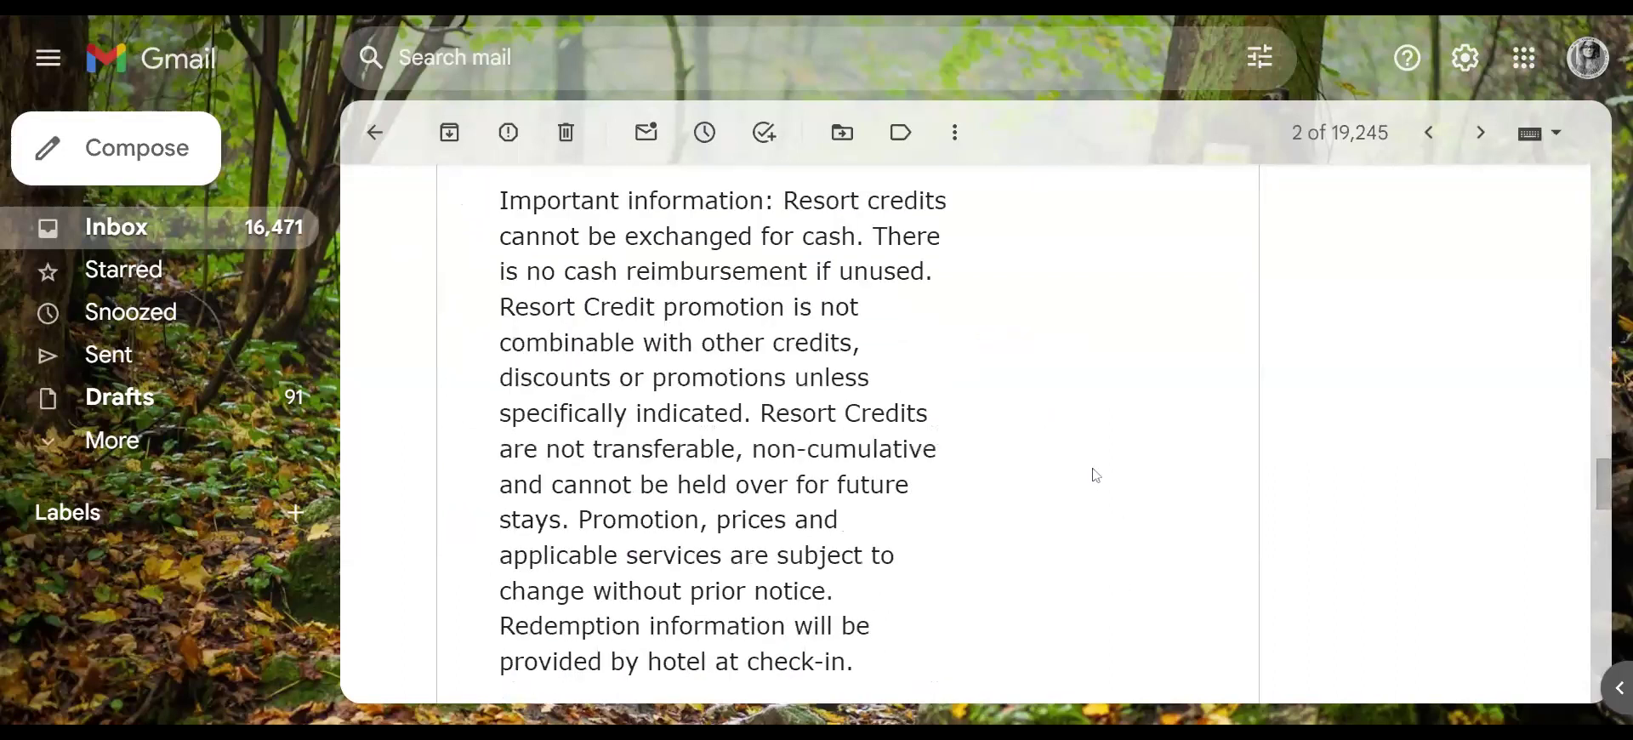
{"action": "scroll", "coordinate": [1084, 446], "scroll_direction": "down", "scroll_amount": 7}
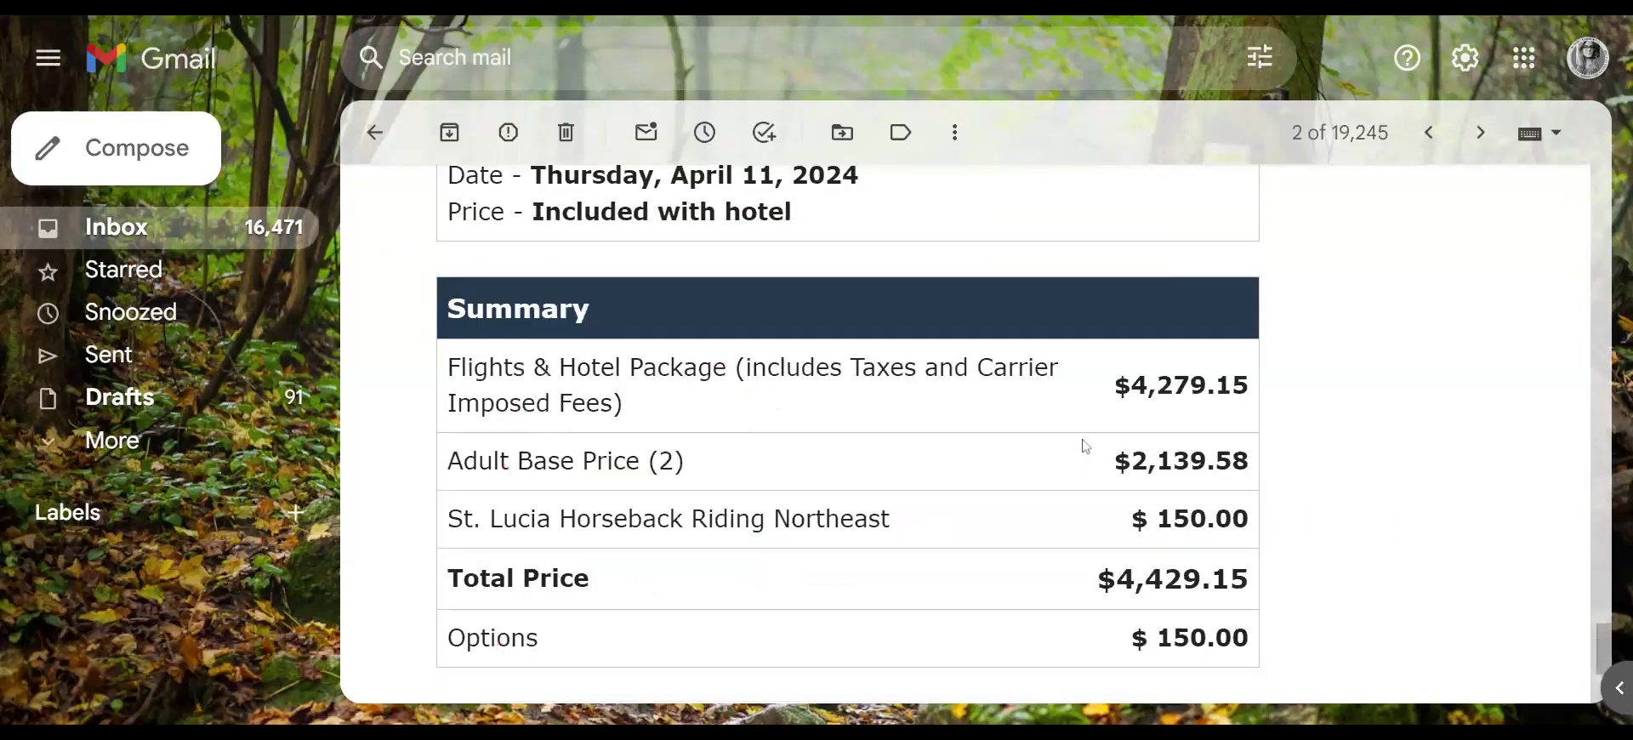
{"action": "scroll", "coordinate": [1084, 445], "scroll_direction": "up", "scroll_amount": 3}
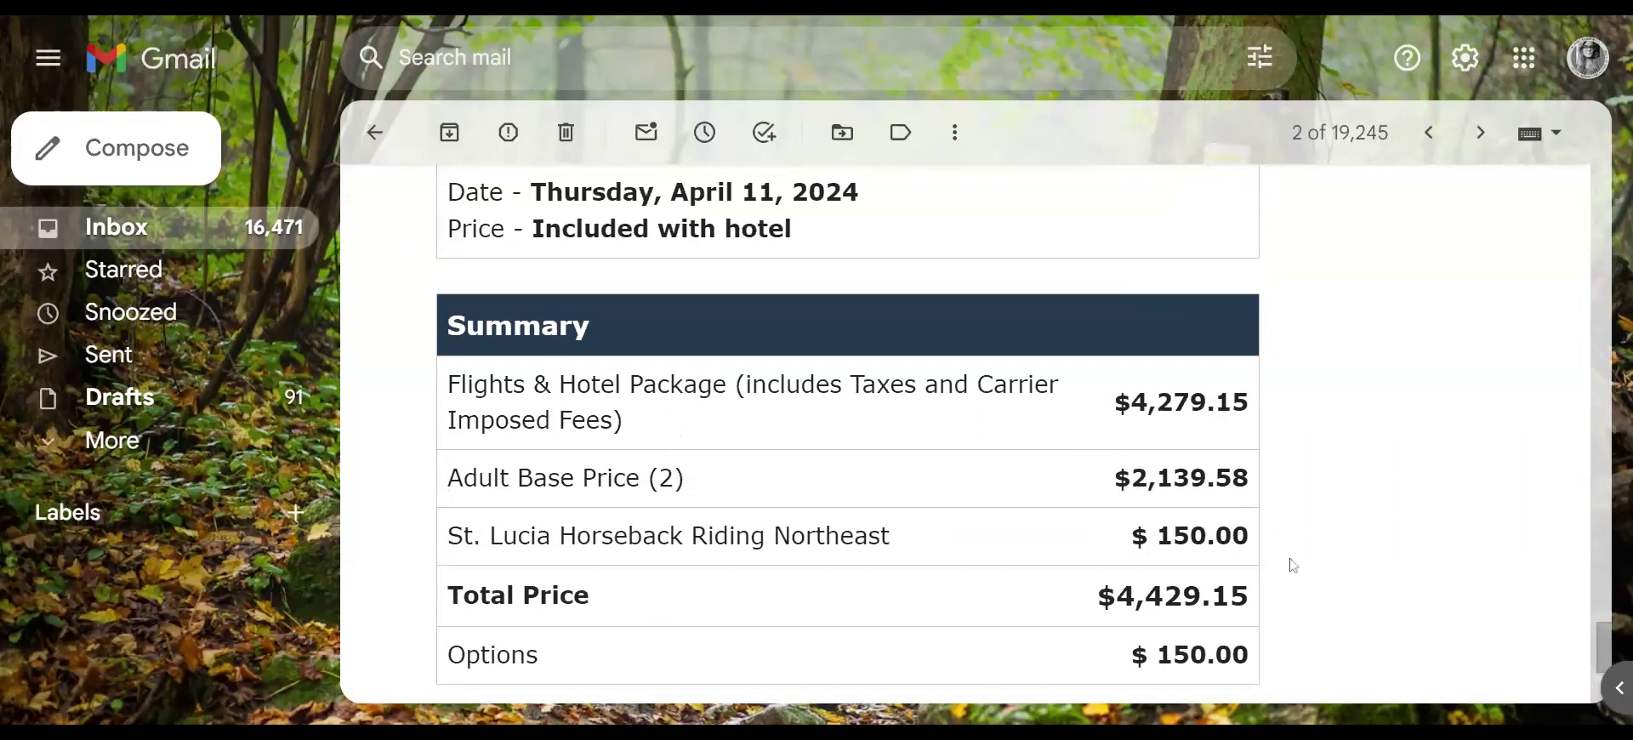
{"action": "scroll", "coordinate": [1319, 502], "scroll_direction": "up", "scroll_amount": 8}
{"action": "scroll", "coordinate": [1323, 501], "scroll_direction": "up", "scroll_amount": 10}
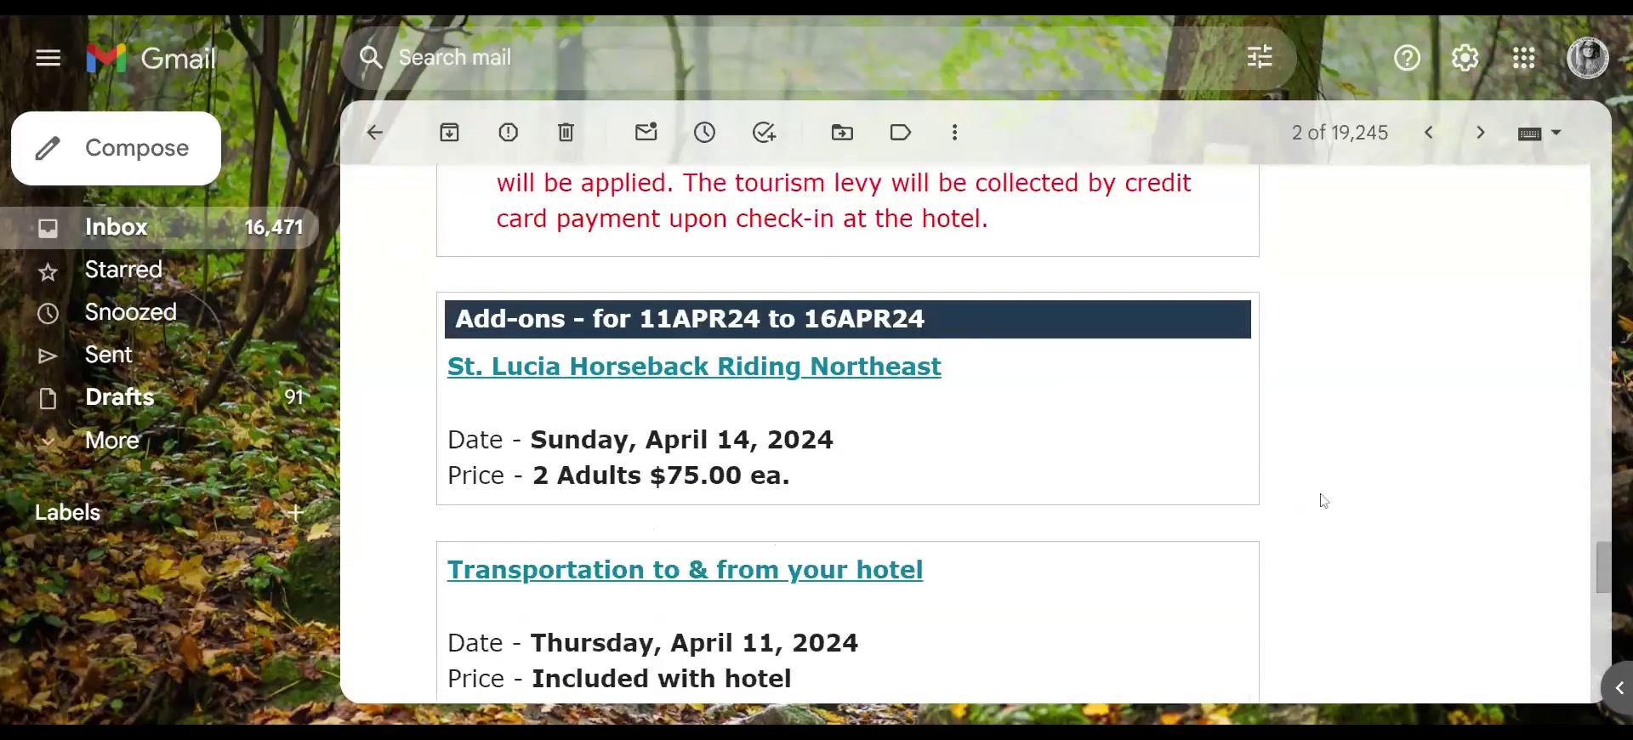
{"action": "scroll", "coordinate": [1310, 470], "scroll_direction": "up", "scroll_amount": 11}
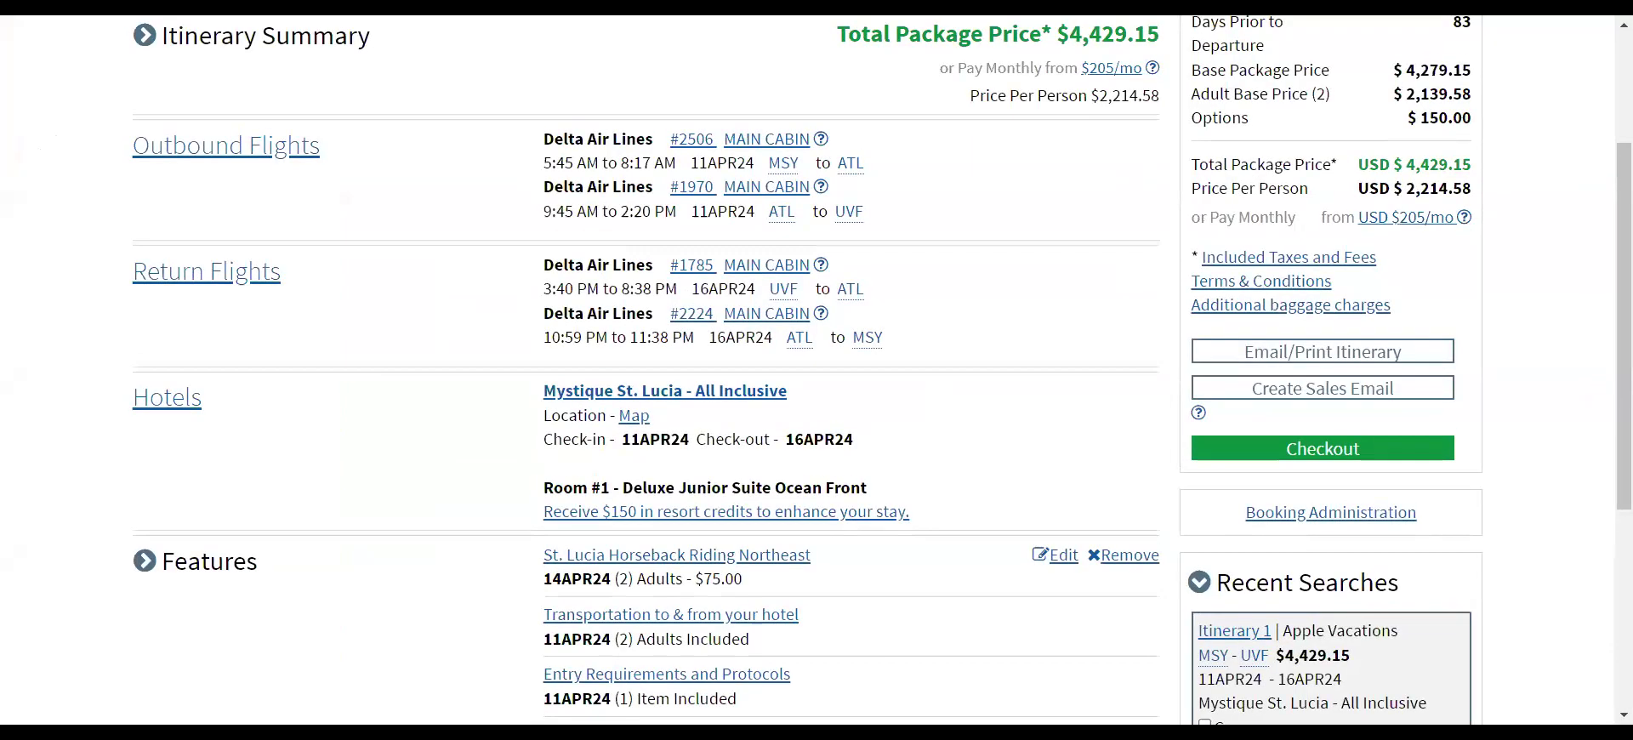
{"action": "left_click_drag", "start_coordinate": [1192, 165], "coordinate": [1485, 169]}
{"action": "left_click", "coordinate": [1514, 166]}
- Copy the $2,214.58 price per person and return to the Canva flyer
{"action": "left_click_drag", "start_coordinate": [1191, 188], "coordinate": [1481, 199]}
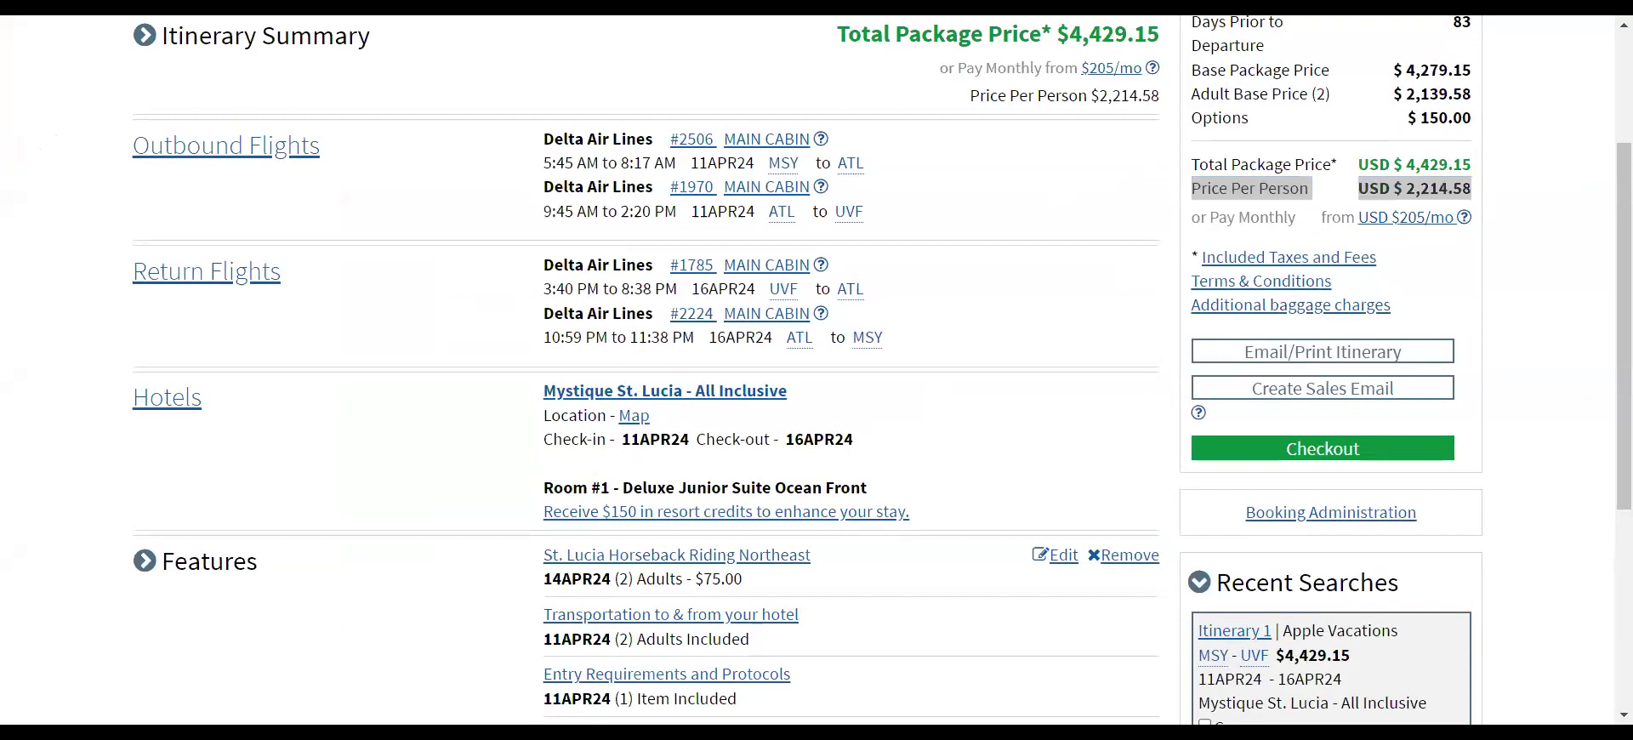
{"action": "key", "text": "ctrl+Tab"}
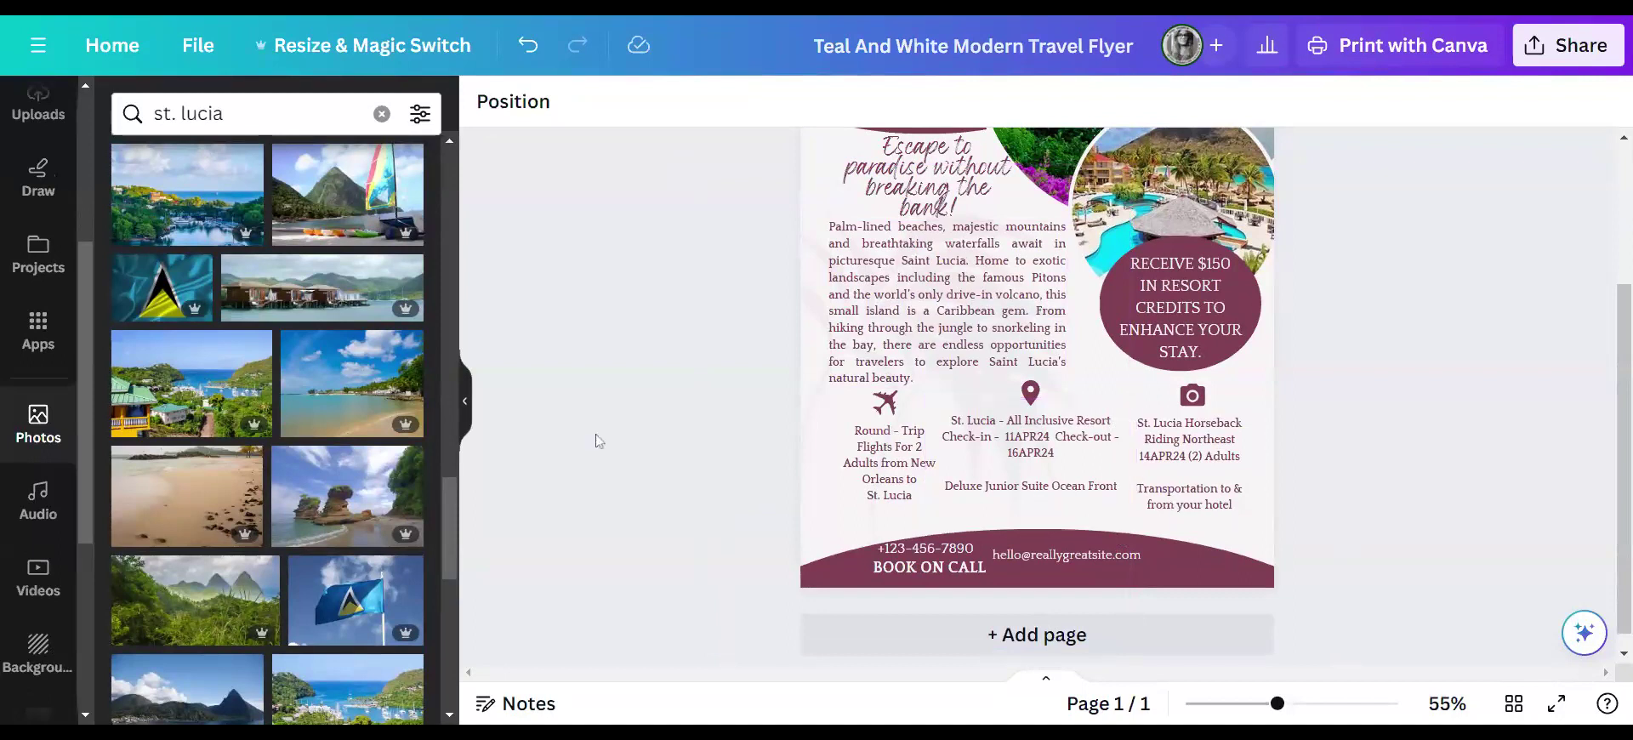
- Collapse the St. Lucia photo panel and select the TRAVEL text under the logo
{"action": "left_click", "coordinate": [465, 401]}
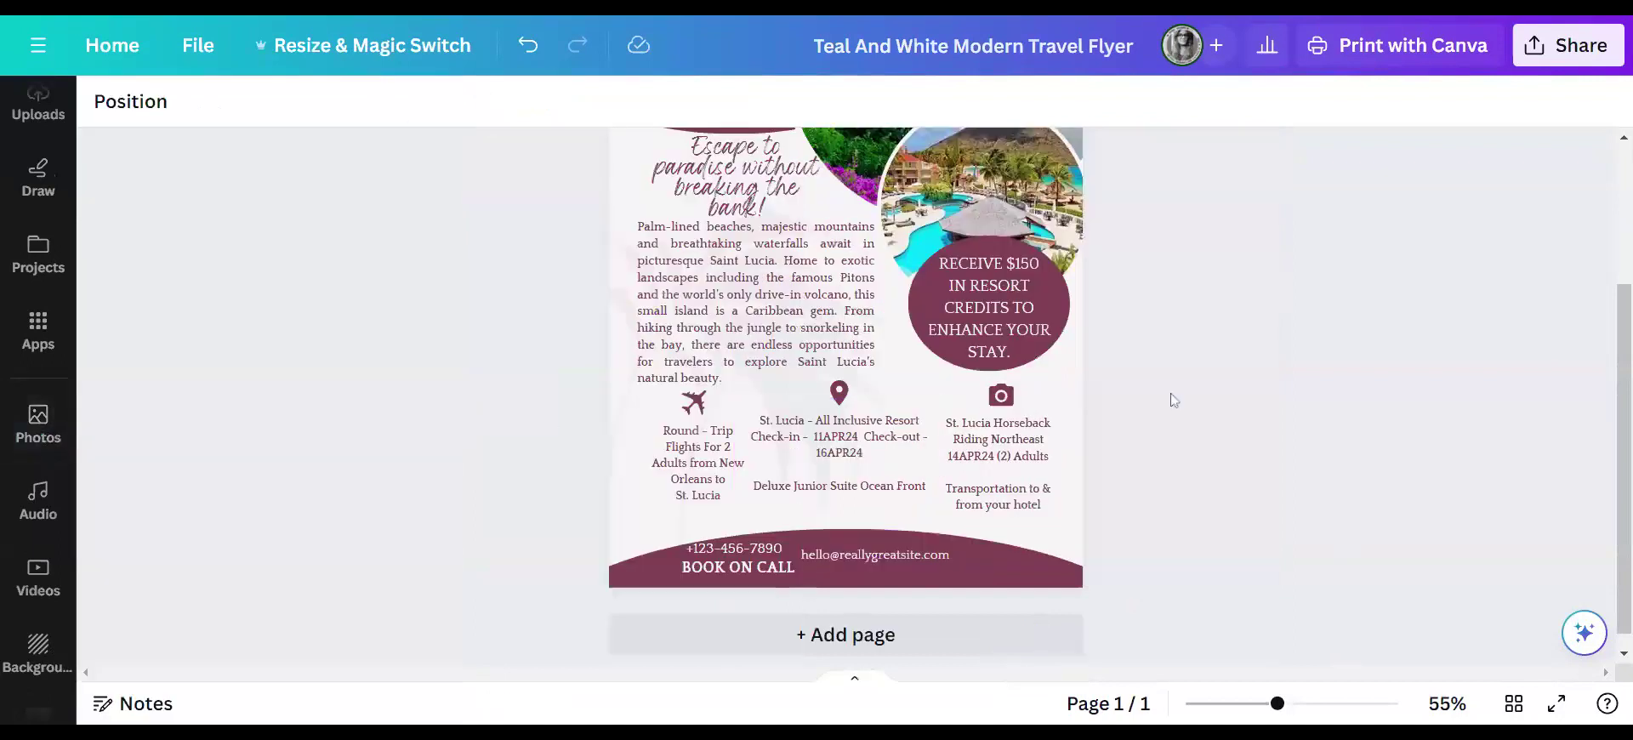
{"action": "scroll", "coordinate": [1188, 398], "scroll_direction": "up", "scroll_amount": 2}
{"action": "scroll", "coordinate": [1191, 399], "scroll_direction": "down", "scroll_amount": 2}
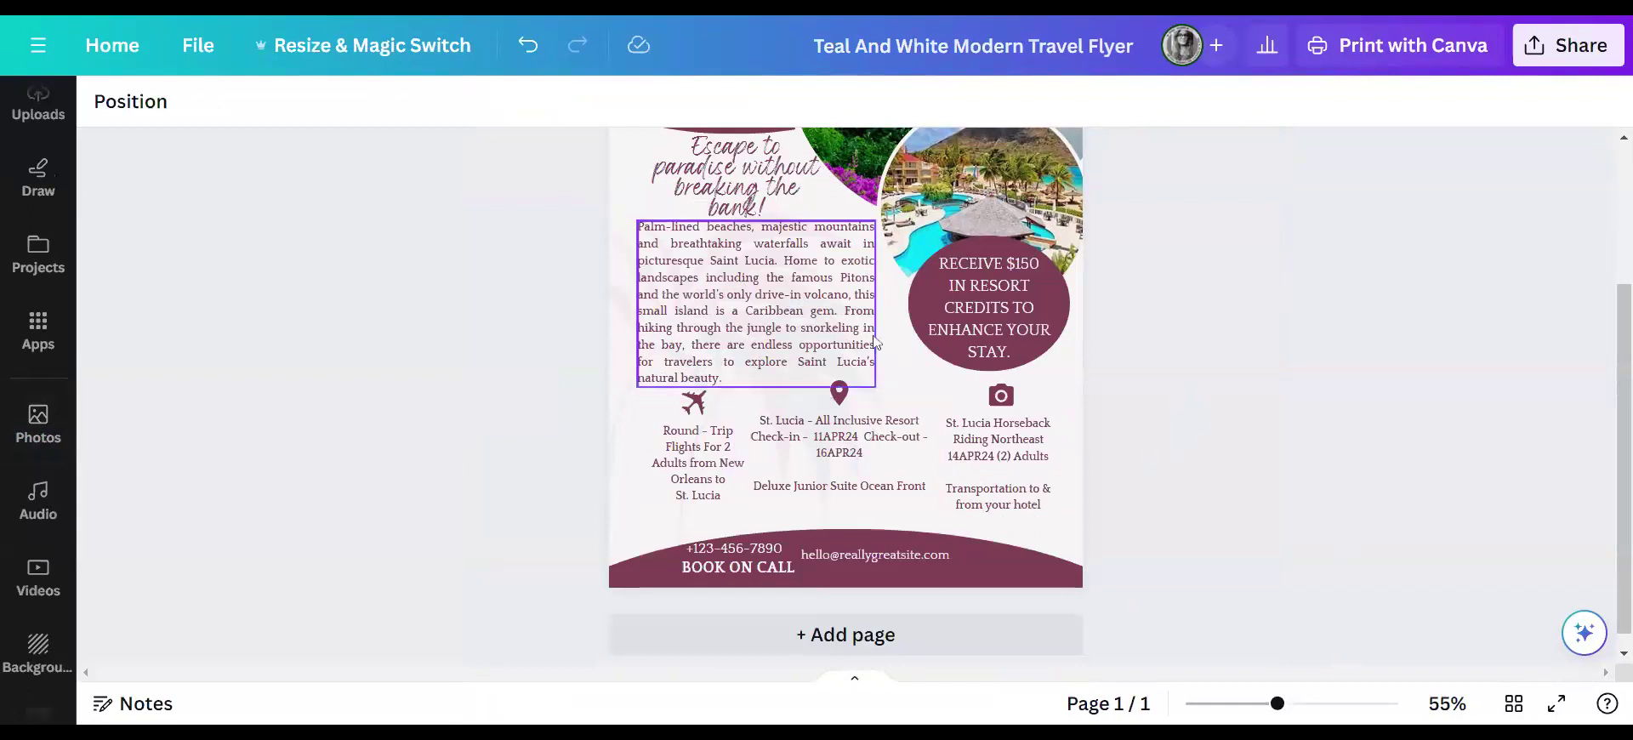
{"action": "scroll", "coordinate": [808, 298], "scroll_direction": "up", "scroll_amount": 3}
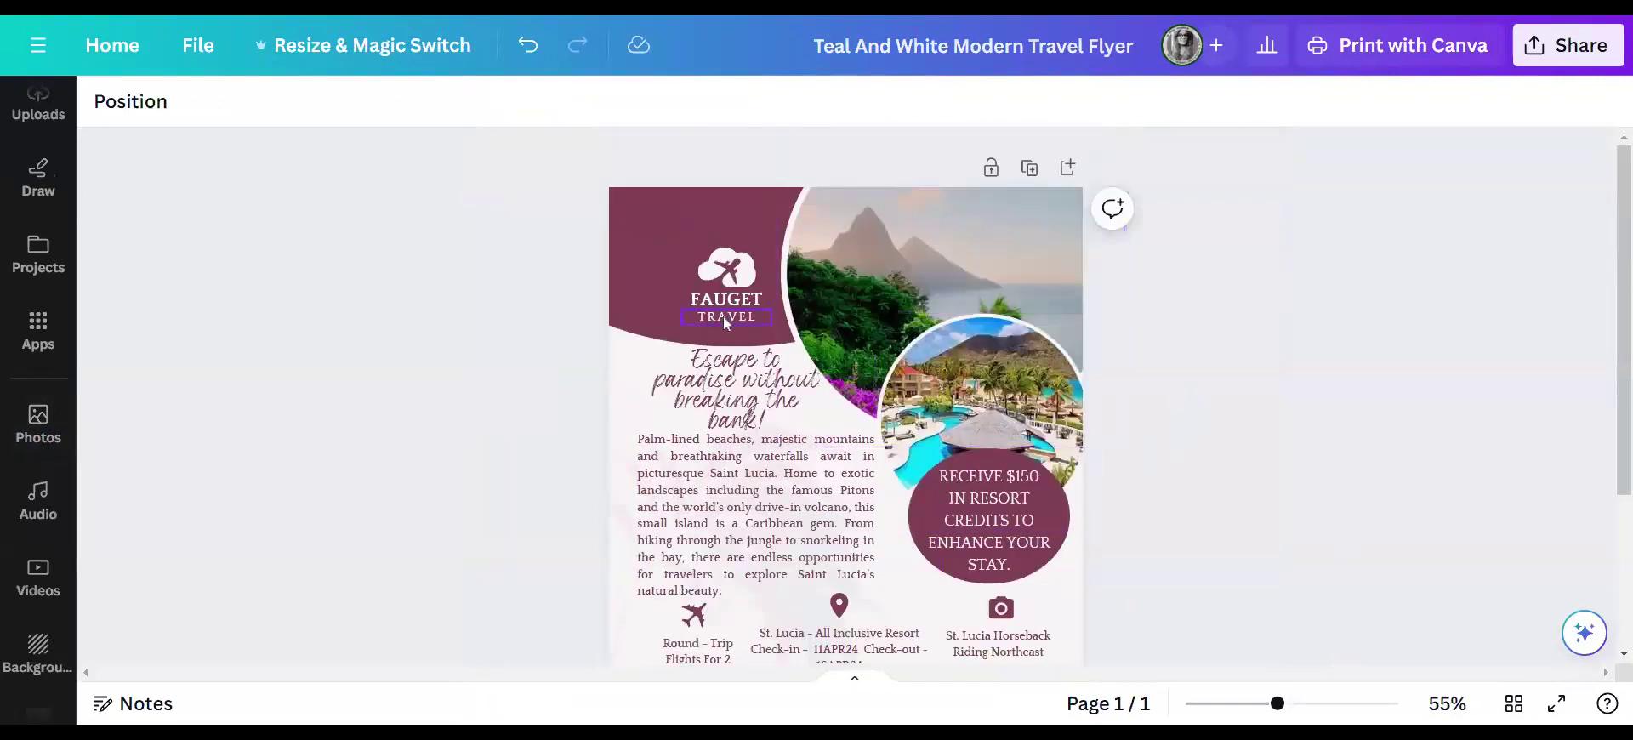
{"action": "left_click", "coordinate": [723, 316]}
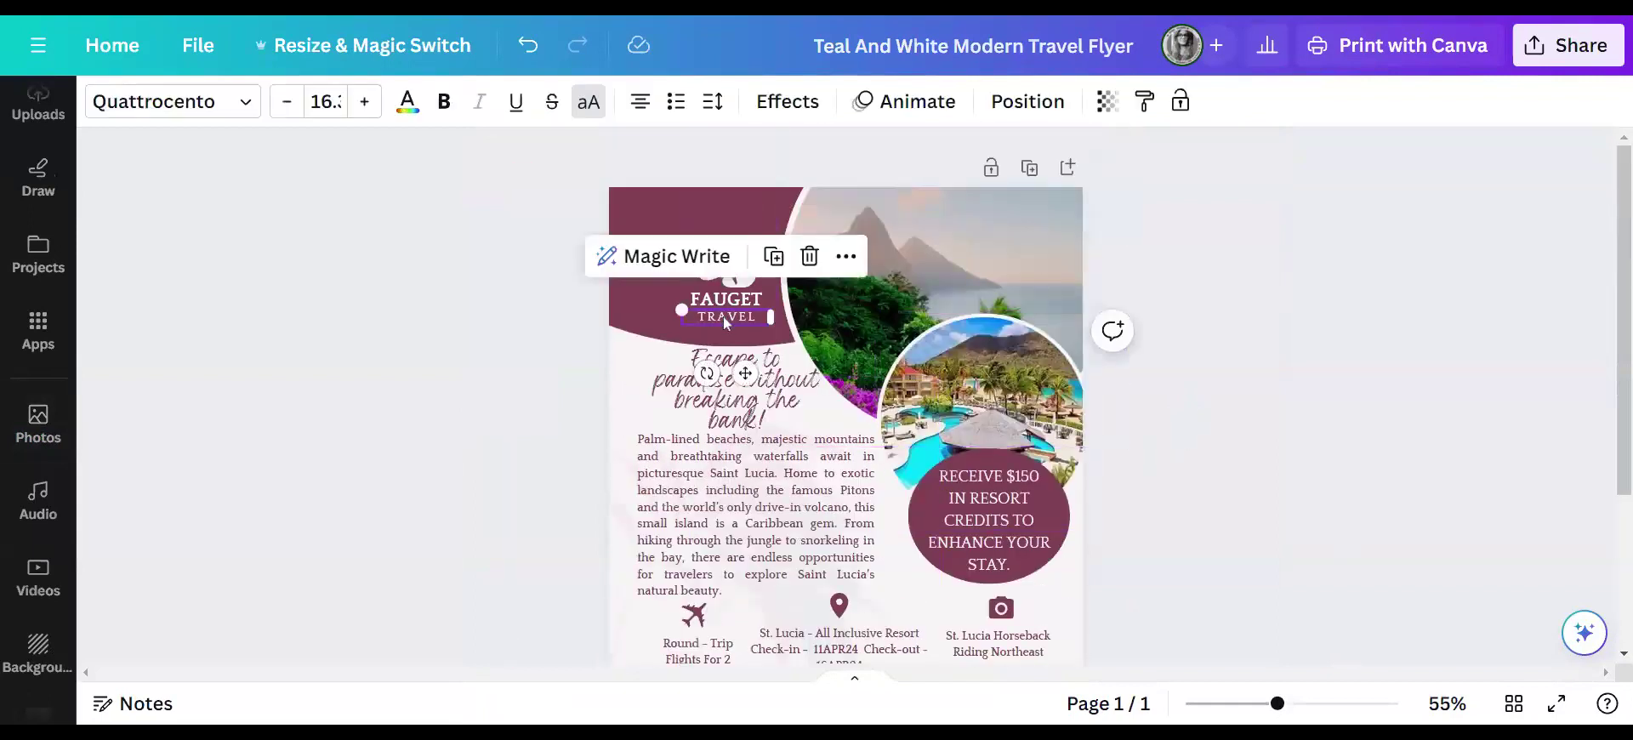
- Make the TRAVEL text maroon, move it to the footer, and paste the price over it
{"action": "left_click", "coordinate": [408, 102]}
{"action": "left_click", "coordinate": [287, 230]}
{"action": "left_click_drag", "start_coordinate": [936, 373], "coordinate": [1052, 548]}
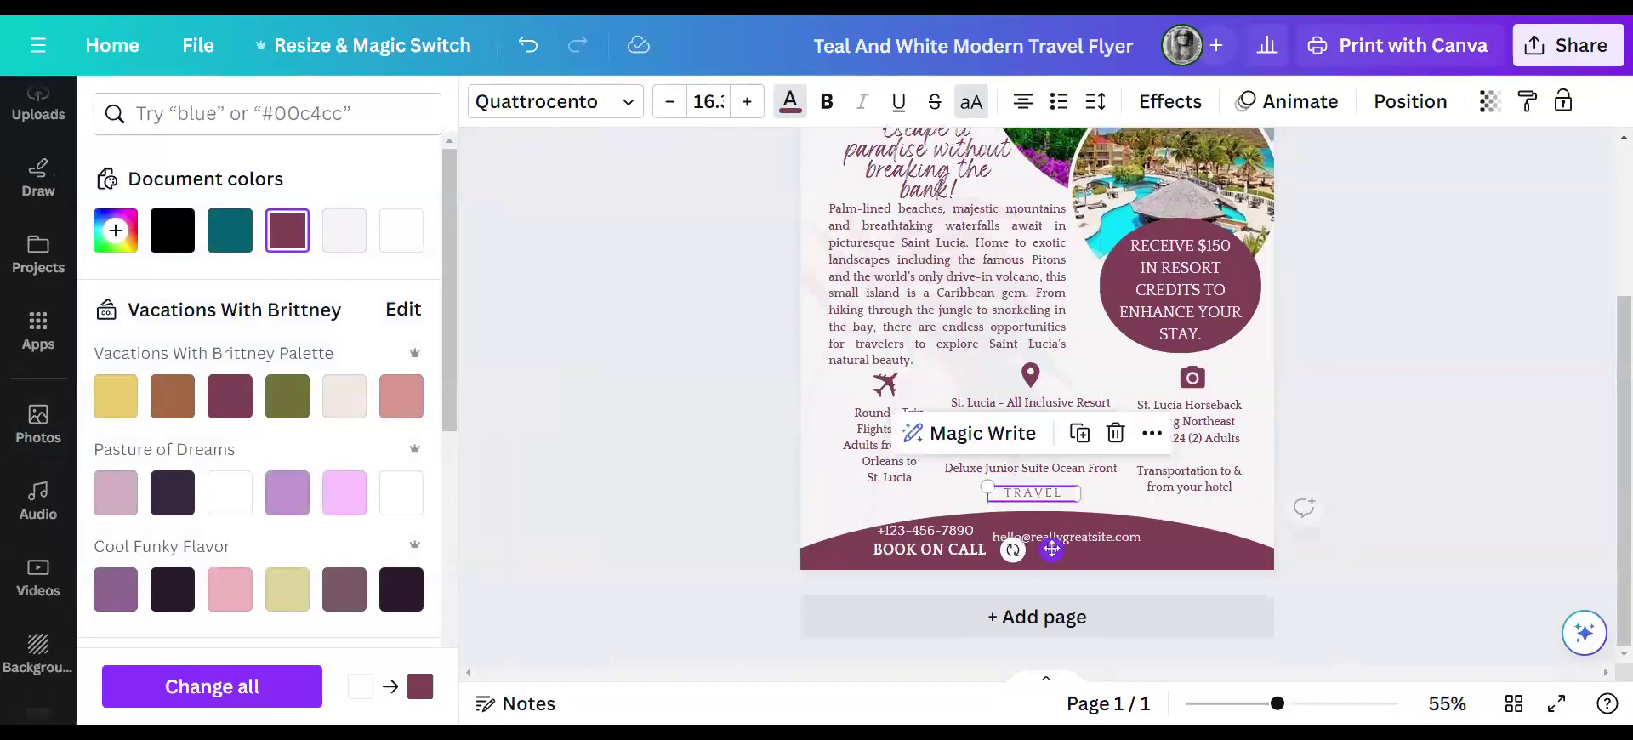
{"action": "double_click", "coordinate": [1039, 493]}
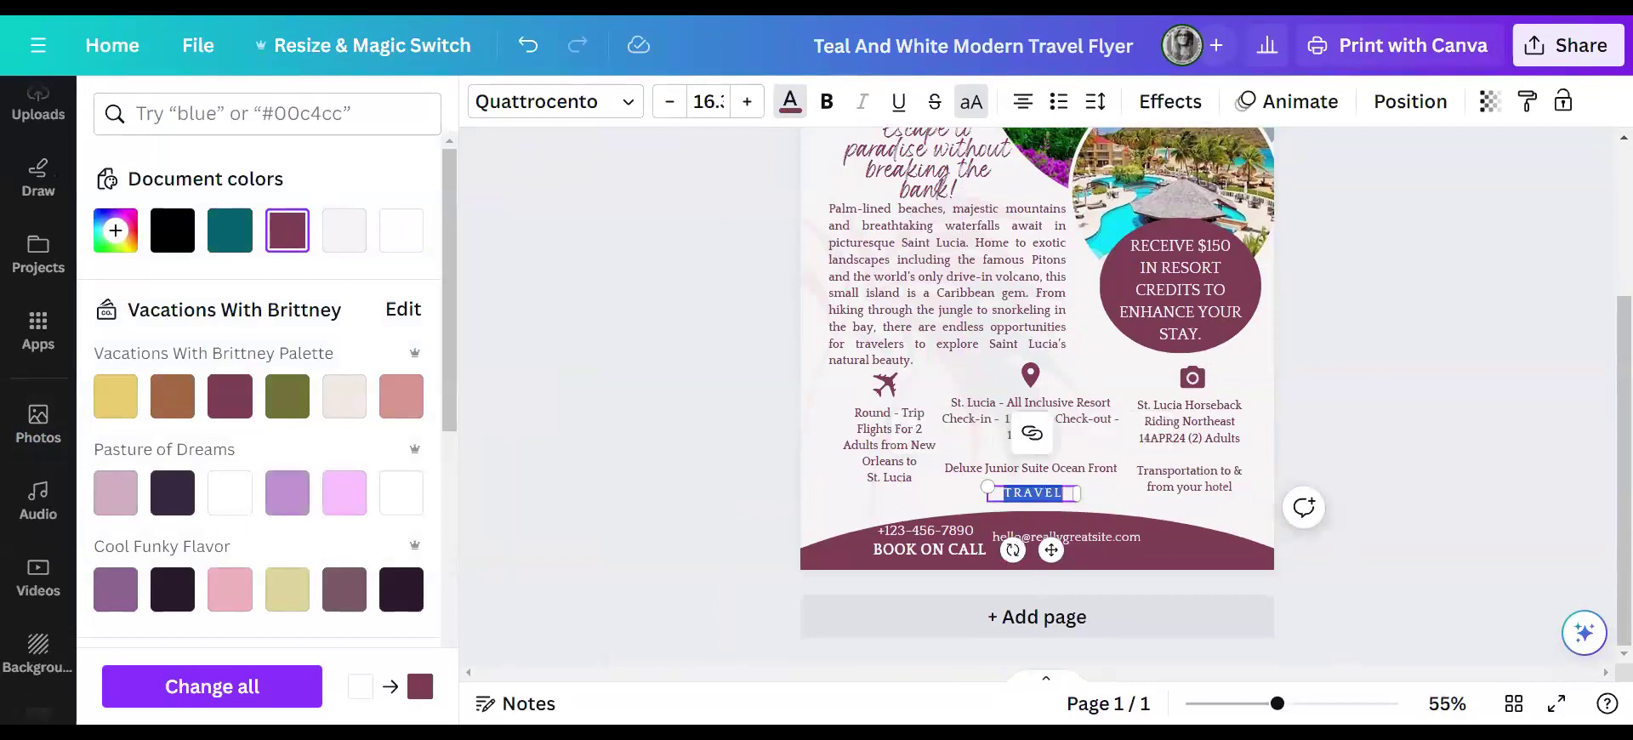
{"action": "type", "text": "PRICE PER PERSON US"}
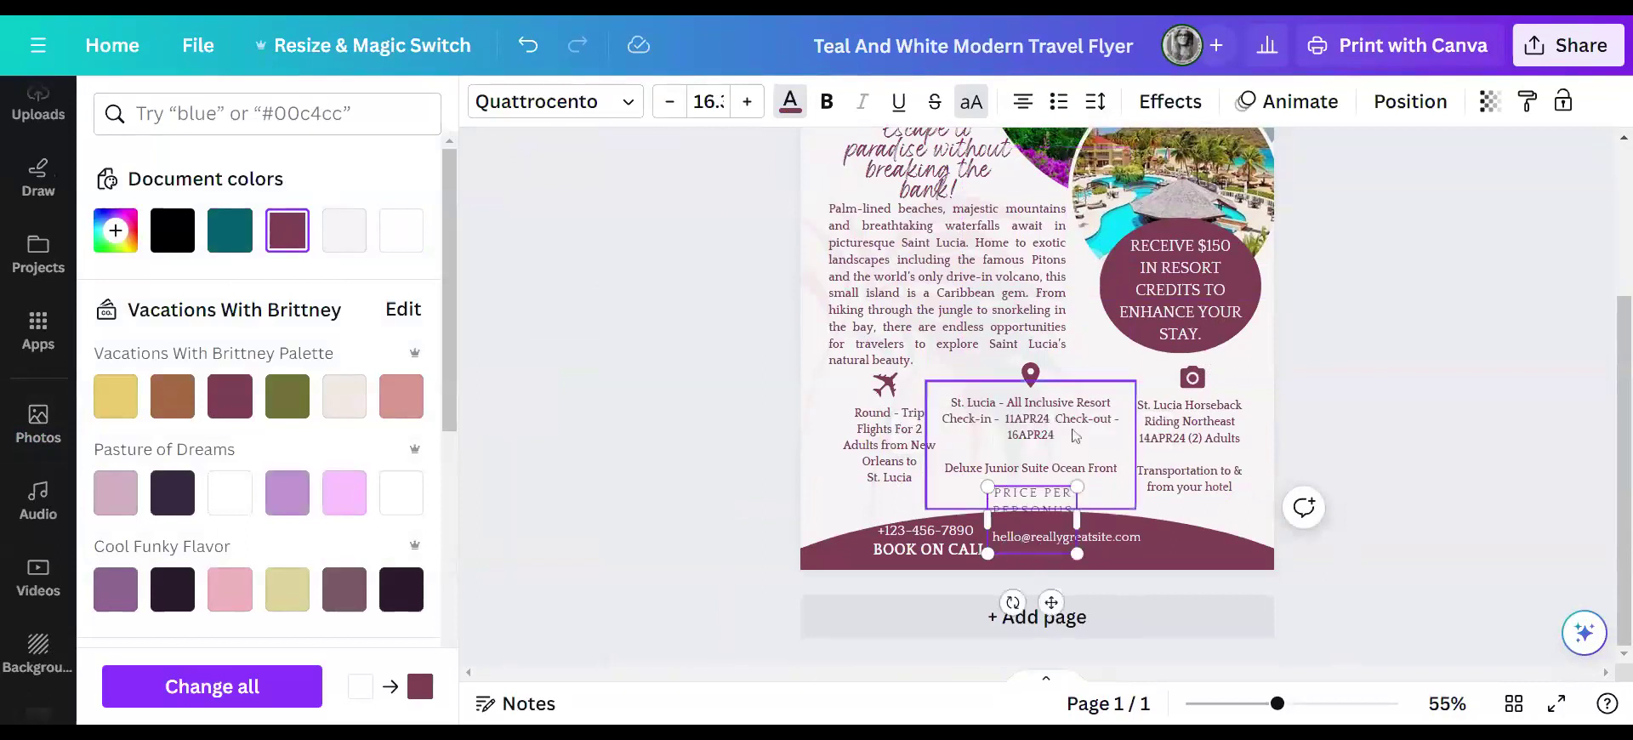
- Widen the price line to one row, delete USD, and position it above the footer
{"action": "left_click_drag", "start_coordinate": [1077, 518], "coordinate": [1181, 511]}
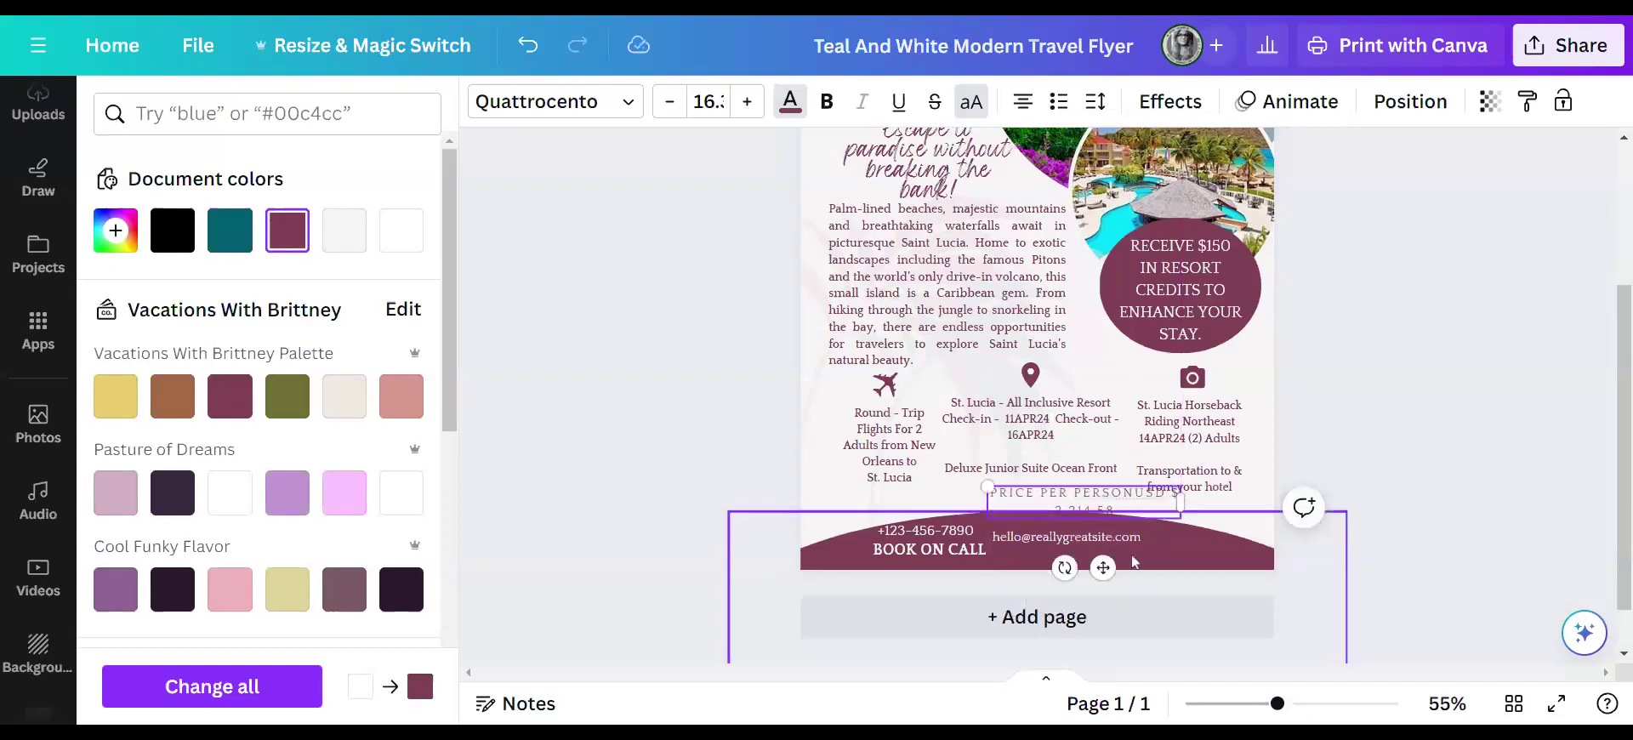
{"action": "left_click_drag", "start_coordinate": [1103, 567], "coordinate": [980, 568]}
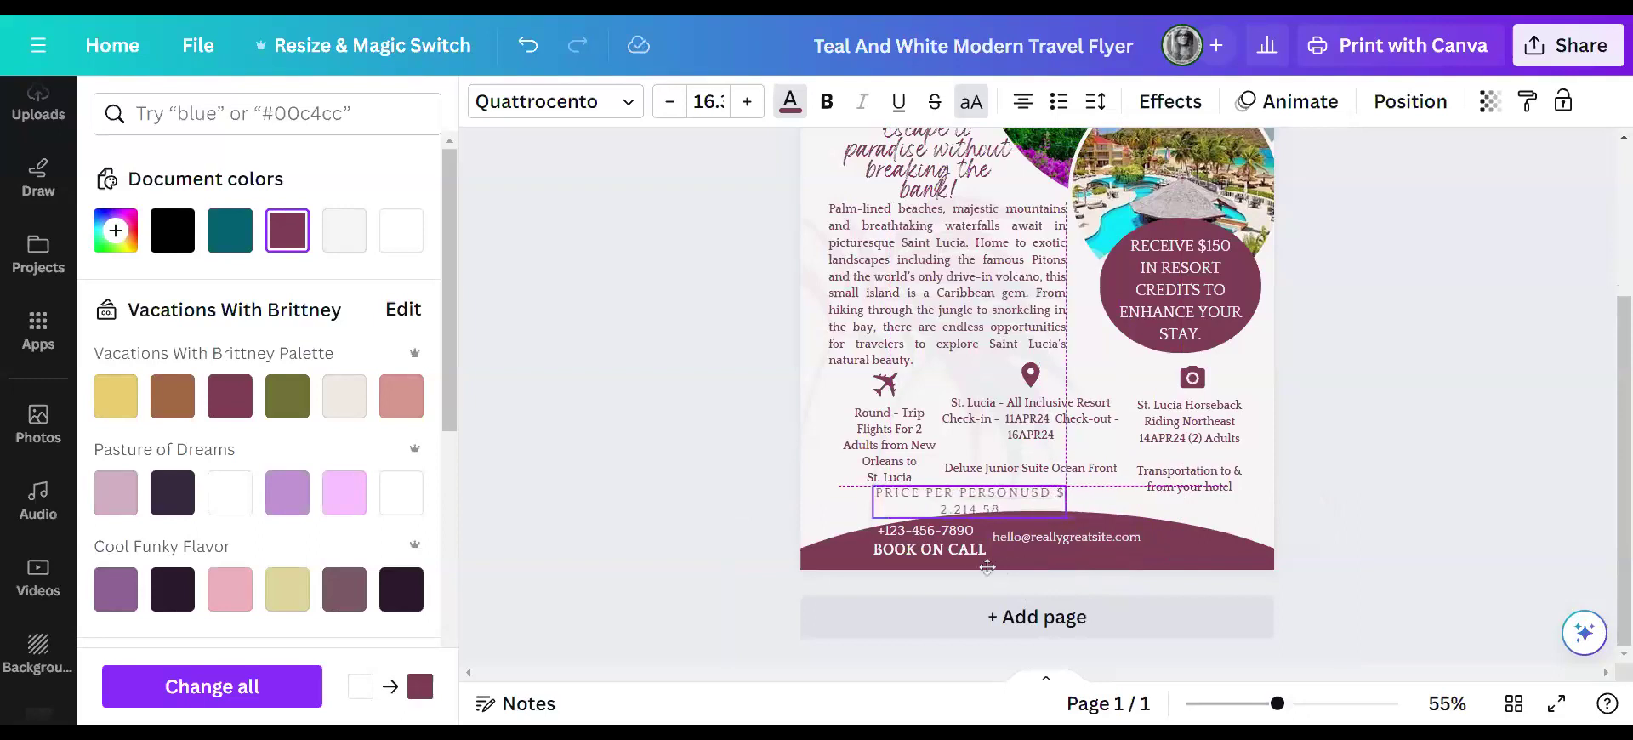
{"action": "left_click_drag", "start_coordinate": [1066, 501], "coordinate": [1139, 504]}
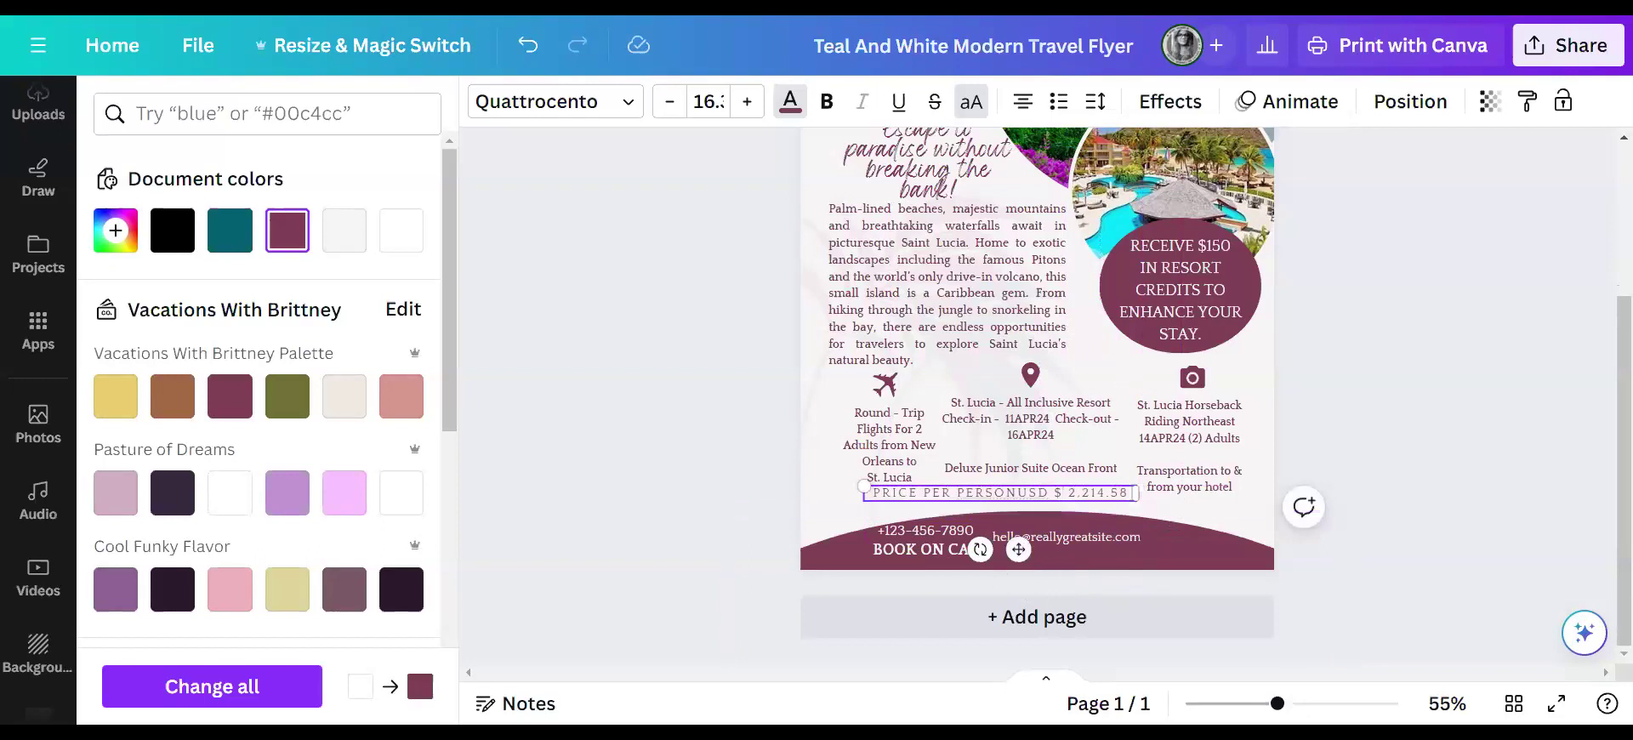
{"action": "key", "text": "shift+Left"}
{"action": "key", "text": "shift+Left"}
{"action": "key", "text": "shift+Left"}
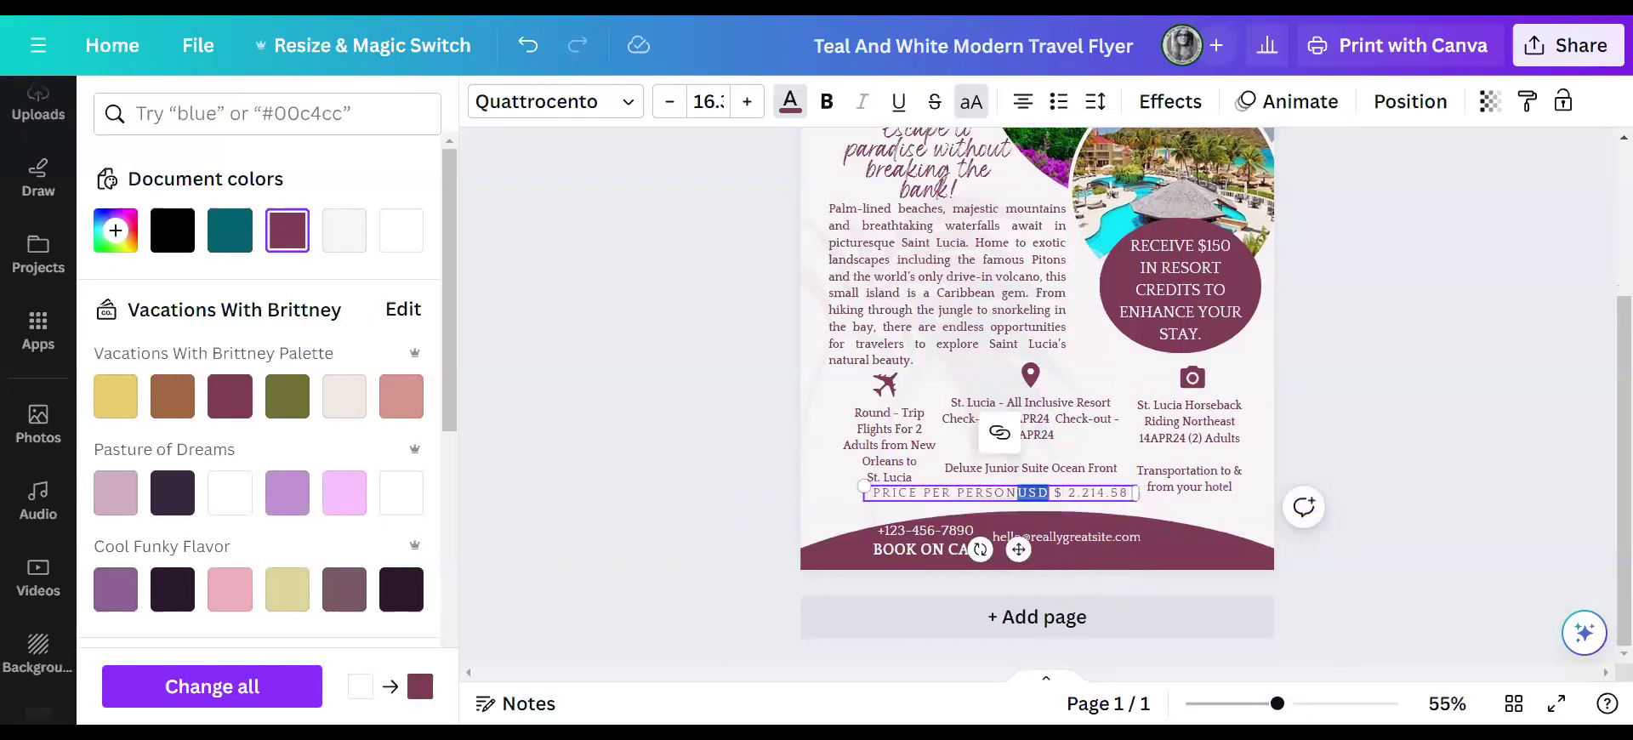
{"action": "key", "text": "BackSpace"}
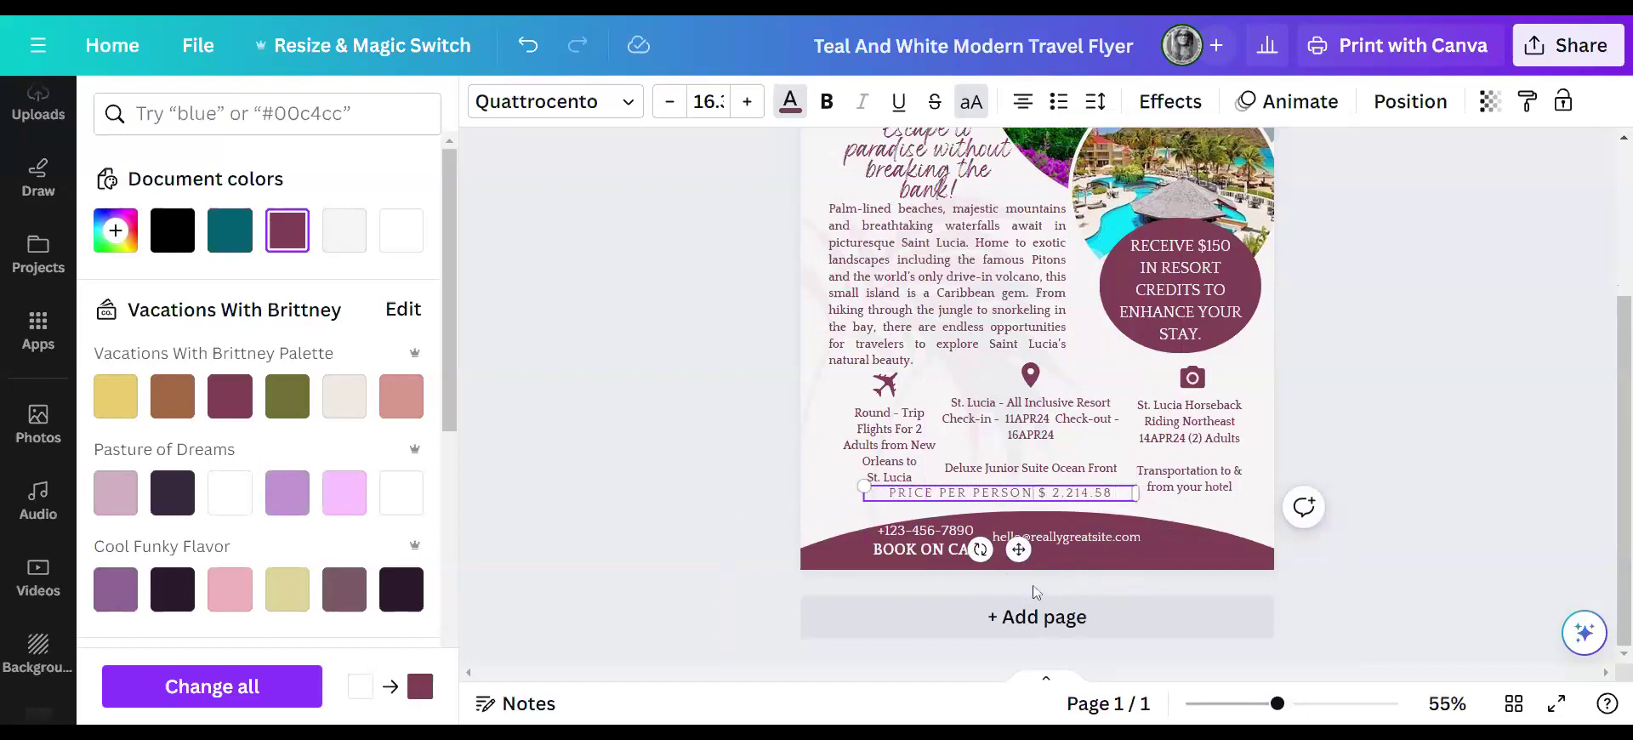
{"action": "left_click_drag", "start_coordinate": [1019, 548], "coordinate": [987, 554]}
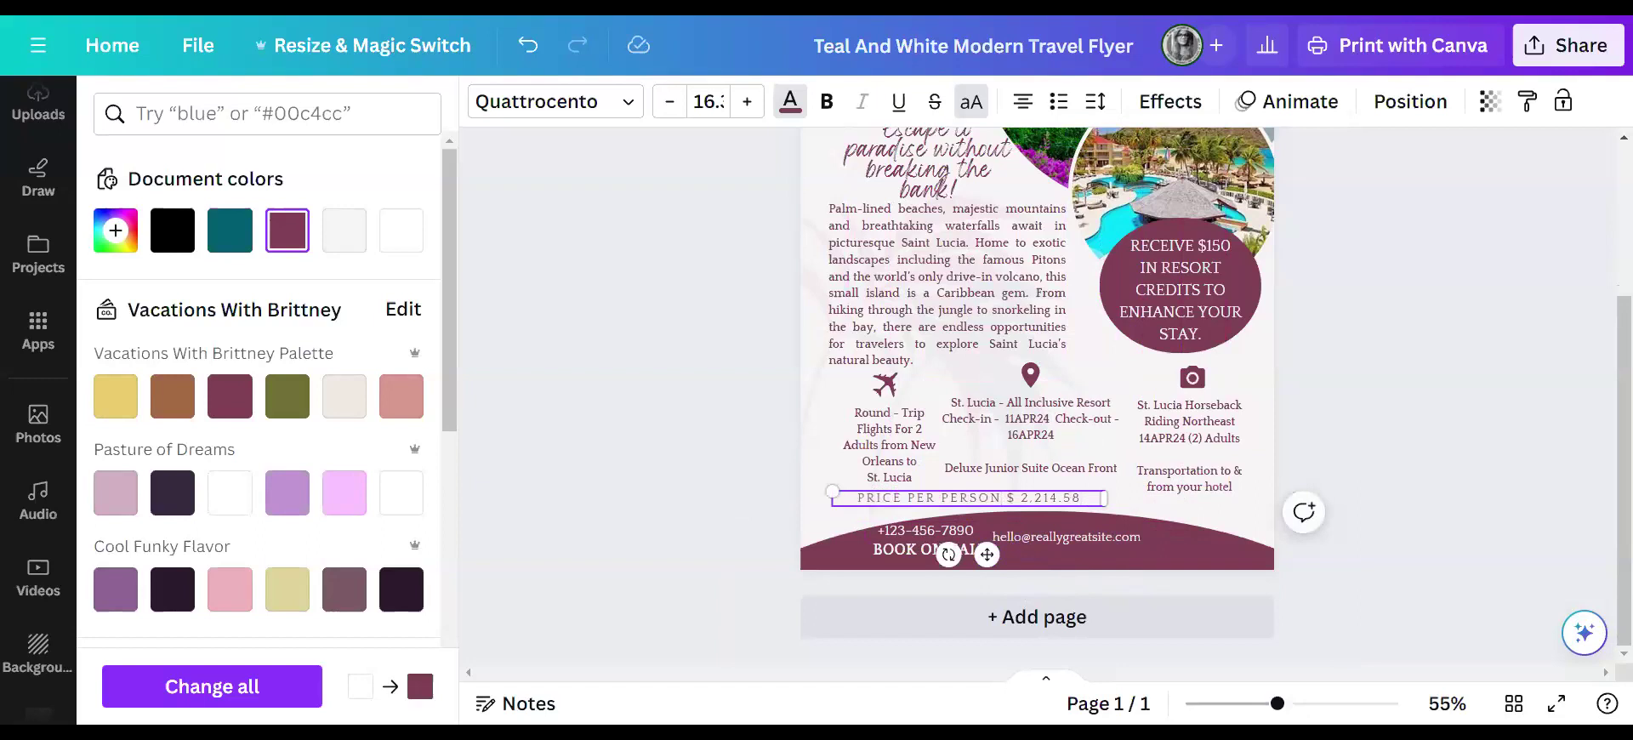
- Add 'RESERVE NOW WITH' to the price line and wrap it onto two lines
{"action": "type", "text": "RESE"}
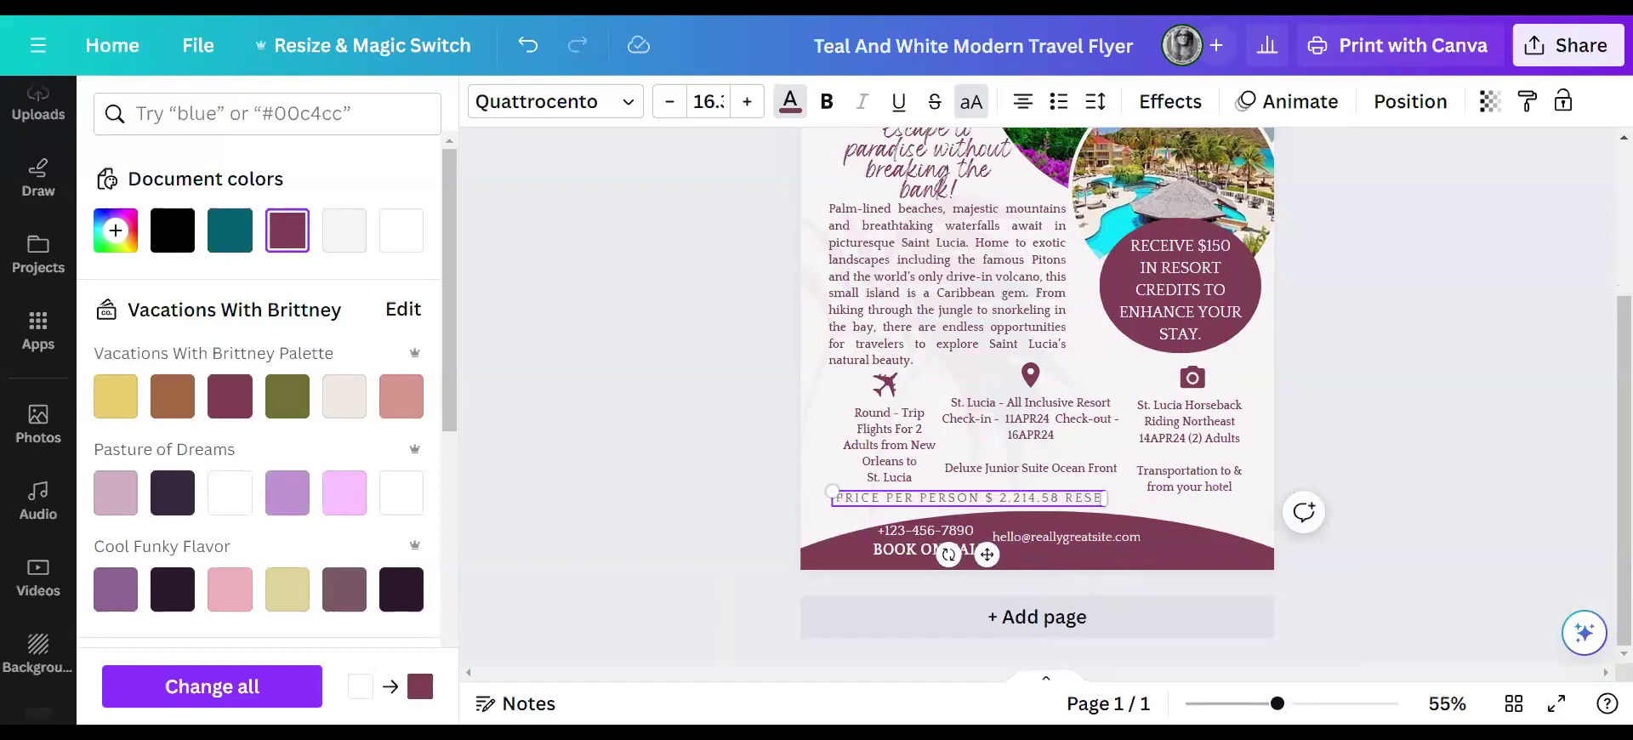
{"action": "type", "text": "RVE NOW"}
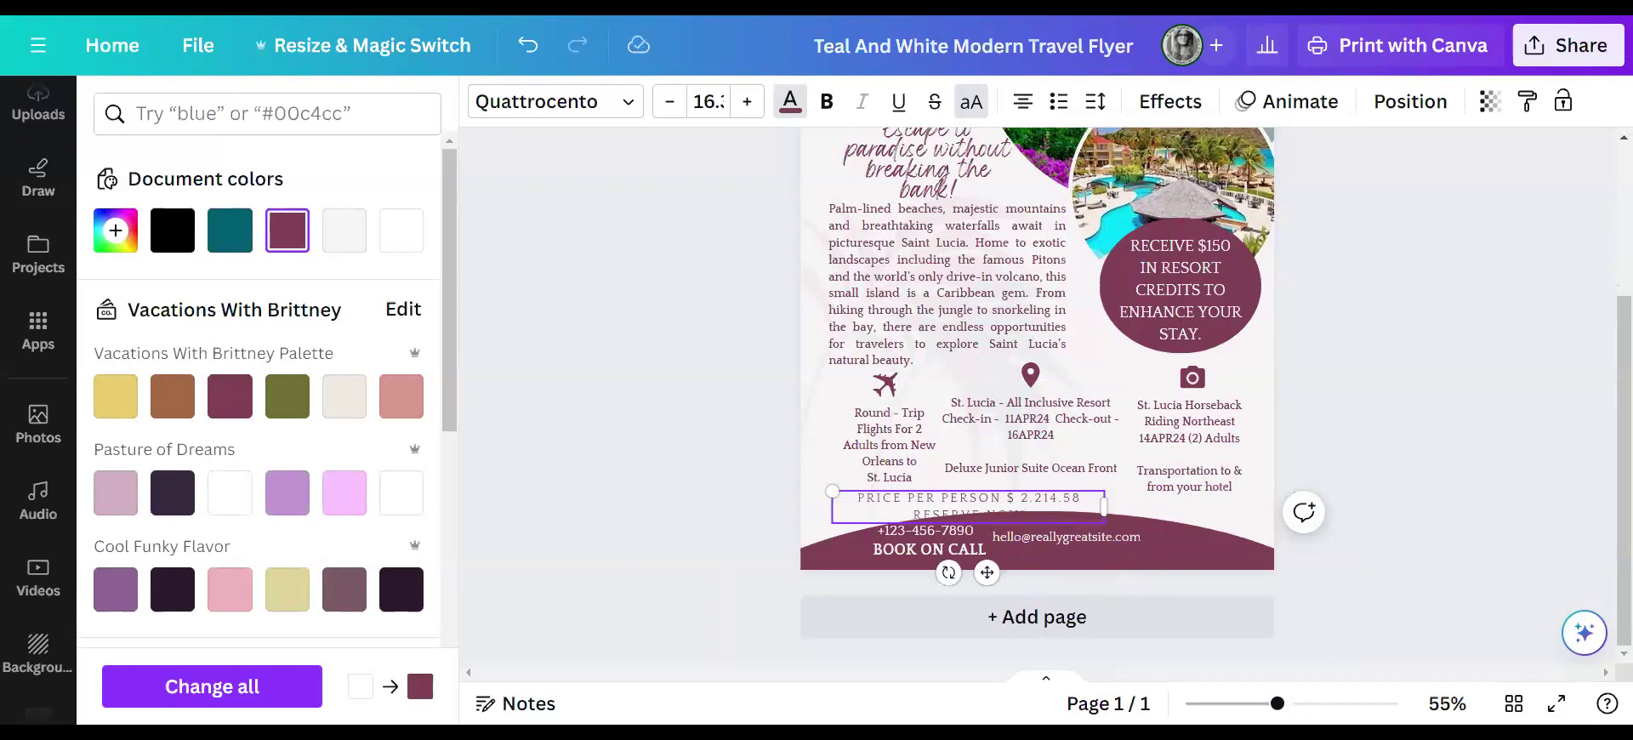
{"action": "type", "text": " WITH"}
{"action": "left_click_drag", "start_coordinate": [1103, 507], "coordinate": [1232, 504]}
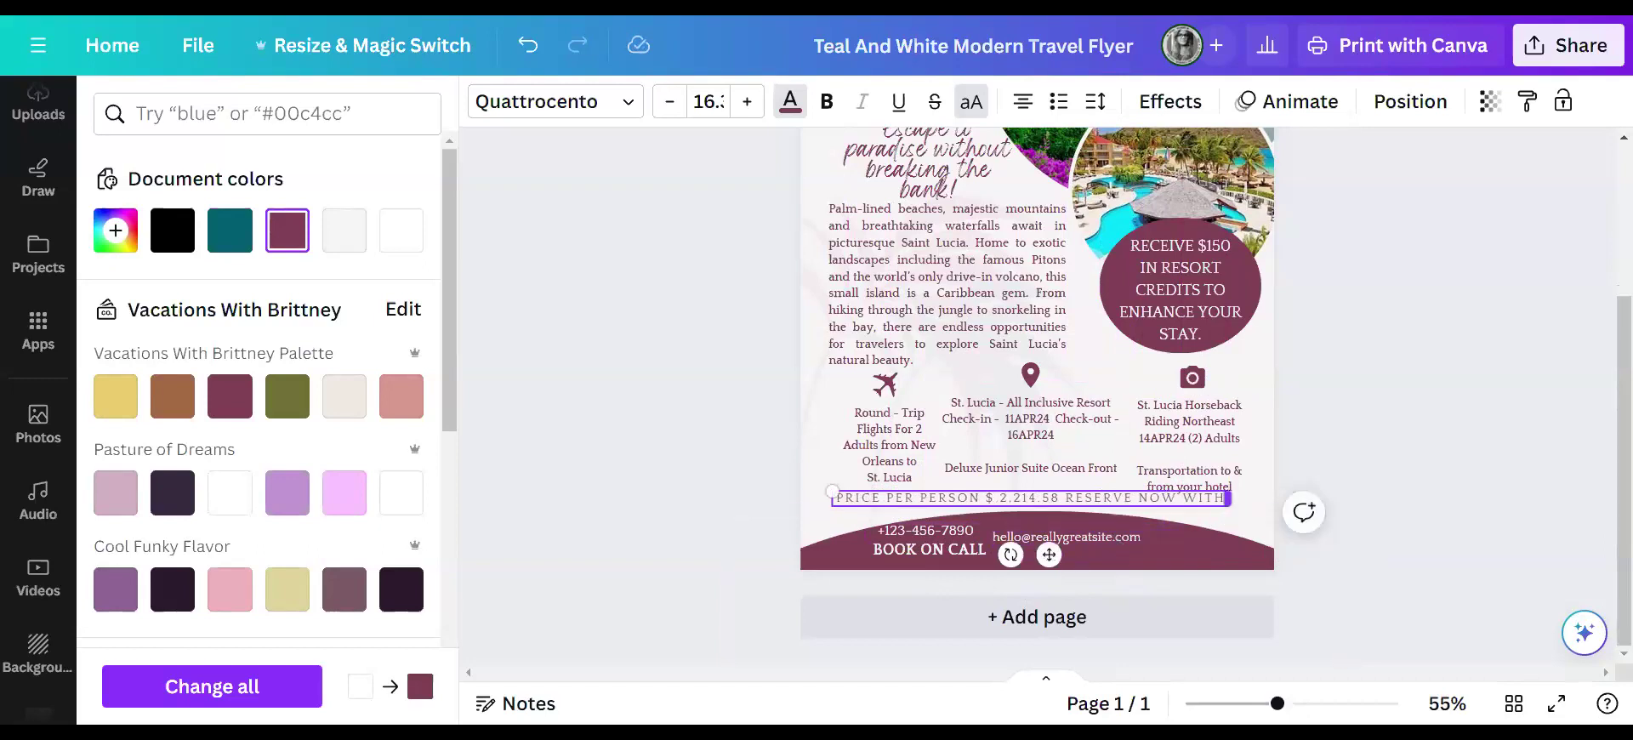
{"action": "left_click_drag", "start_coordinate": [1227, 497], "coordinate": [1225, 498]}
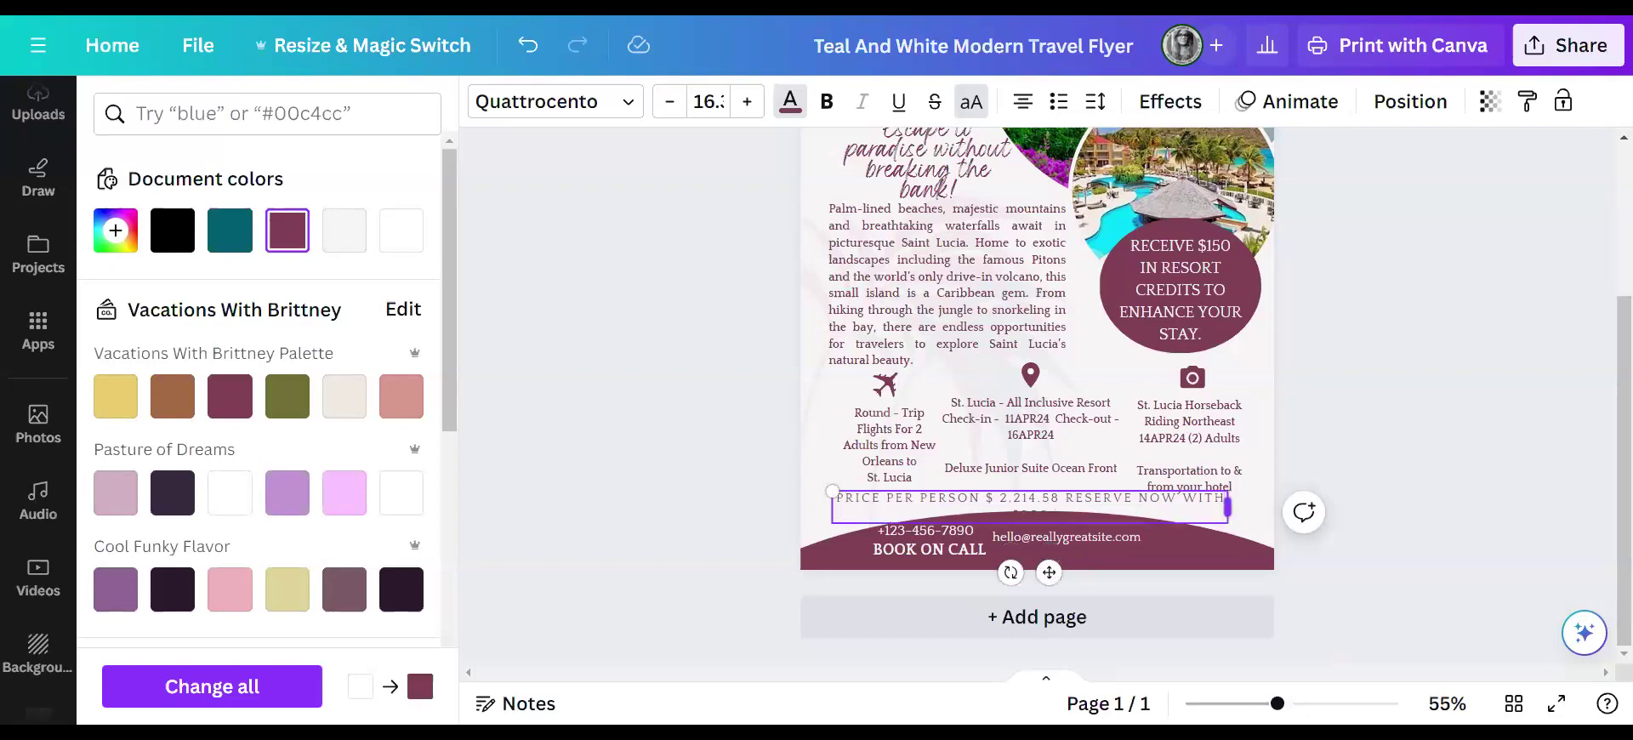
{"action": "type", "text": "IT"}
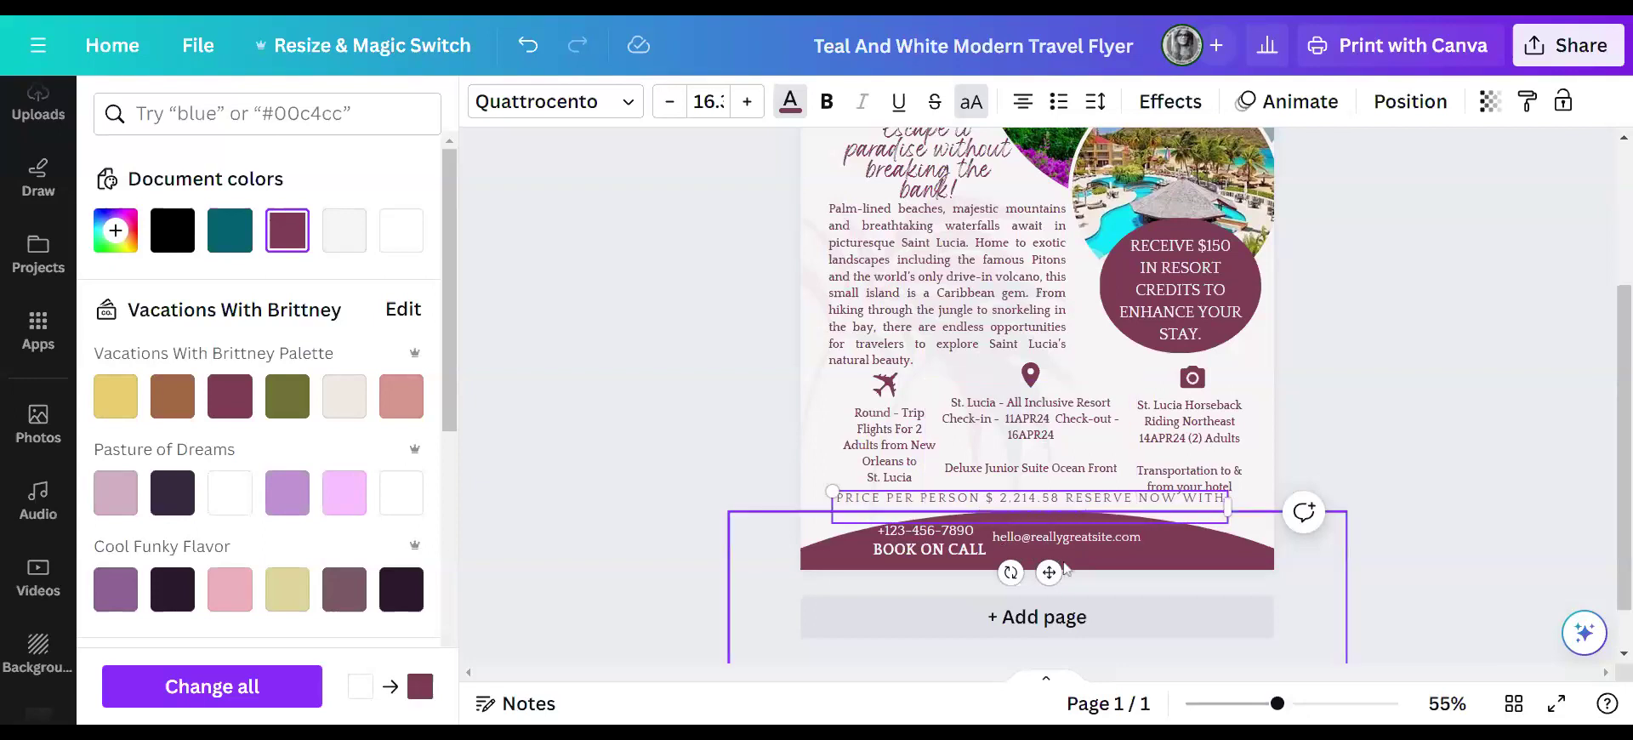
{"action": "left_click_drag", "start_coordinate": [1049, 570], "coordinate": [1048, 554]}
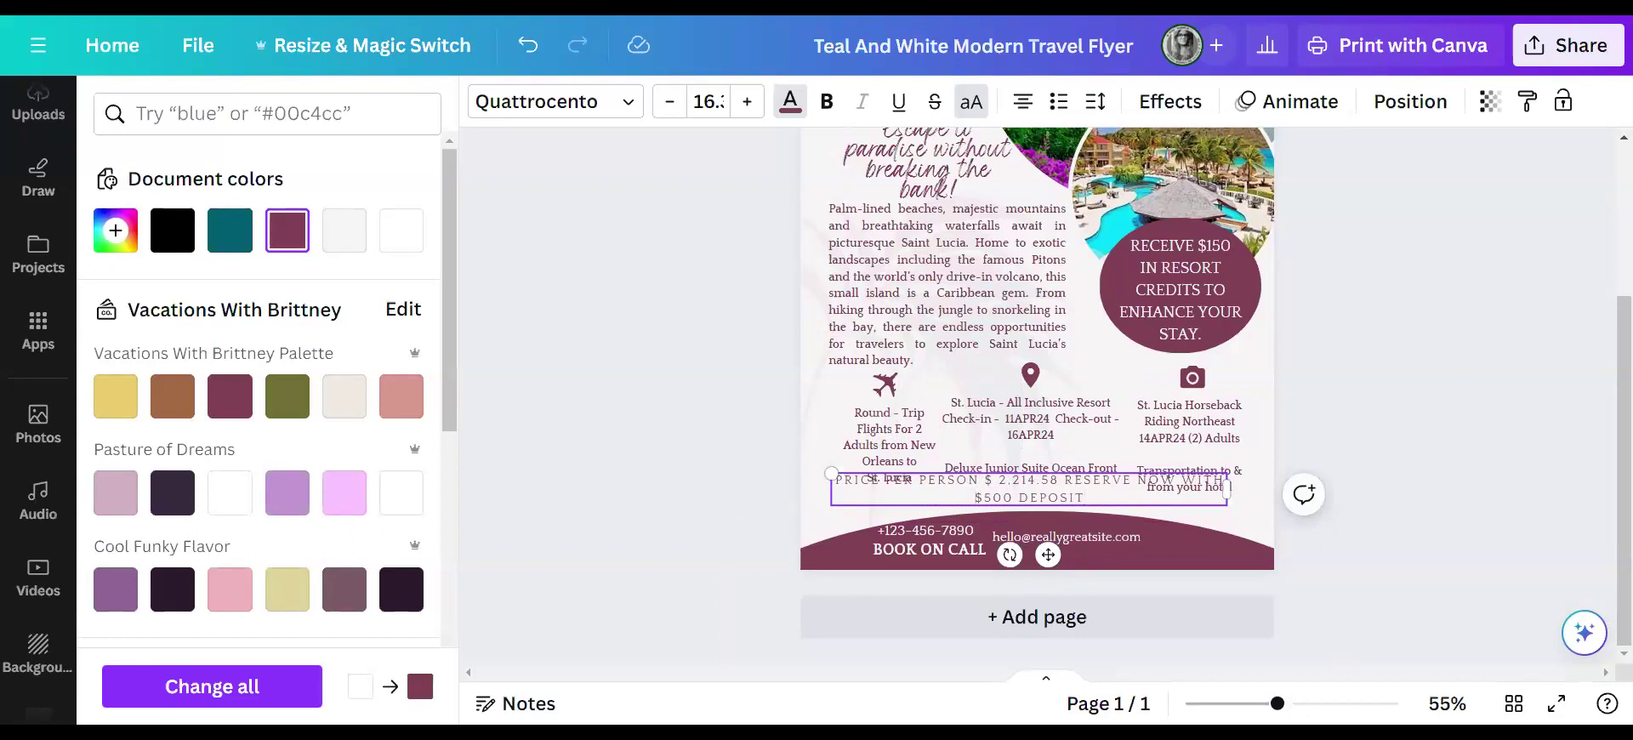
- Extend the price line with '$250 PP OR TOTAL DEPOSIT OF'
{"action": "type", "text": "$250 PP OR TOT"}
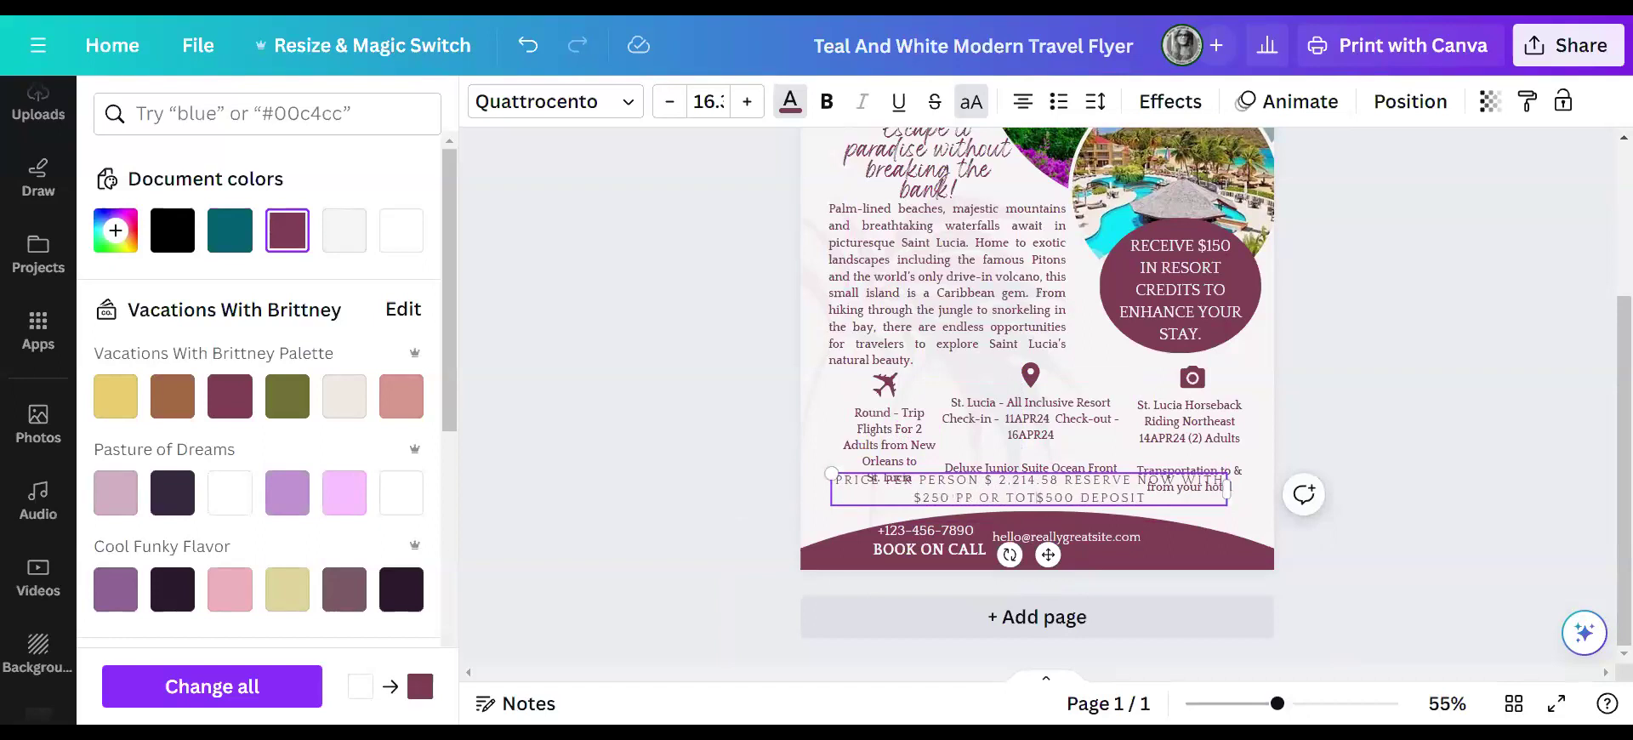
{"action": "type", "text": "AL"}
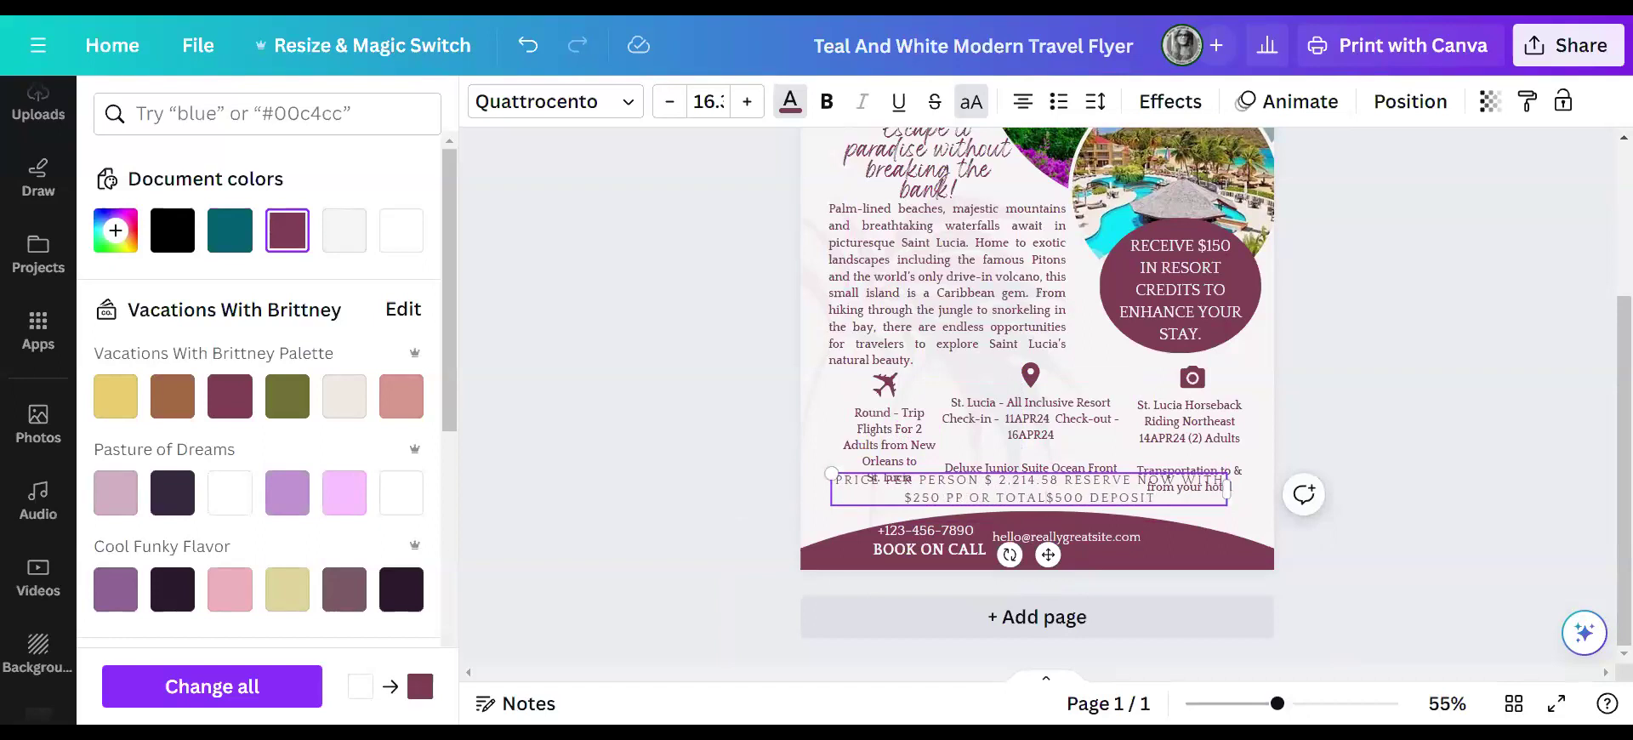
{"action": "left_click_drag", "start_coordinate": [1162, 497], "coordinate": [1093, 498]}
{"action": "key", "text": "BackSpace"}
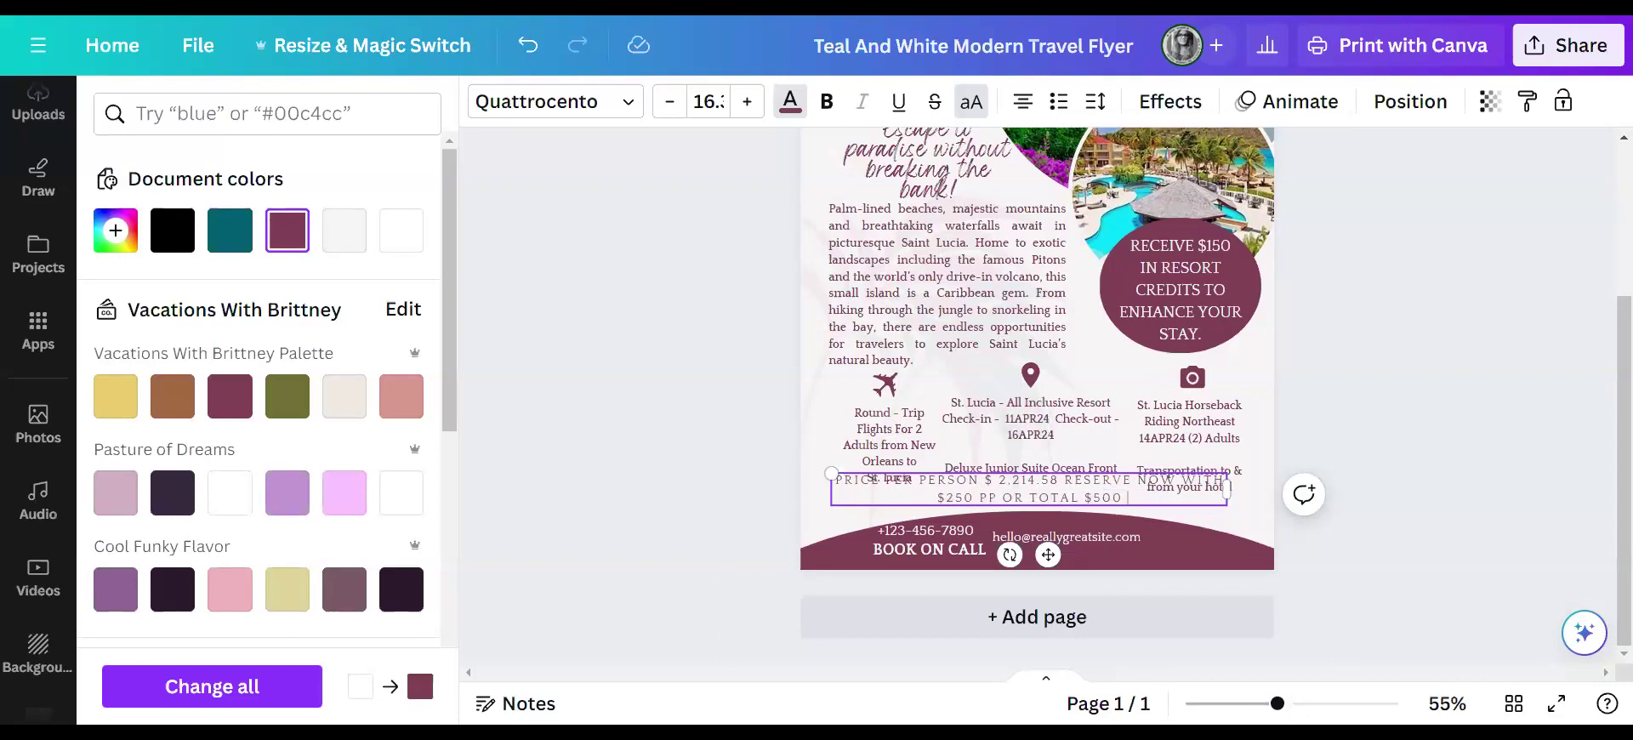
{"action": "type", "text": "DEPOSIT  OF"}
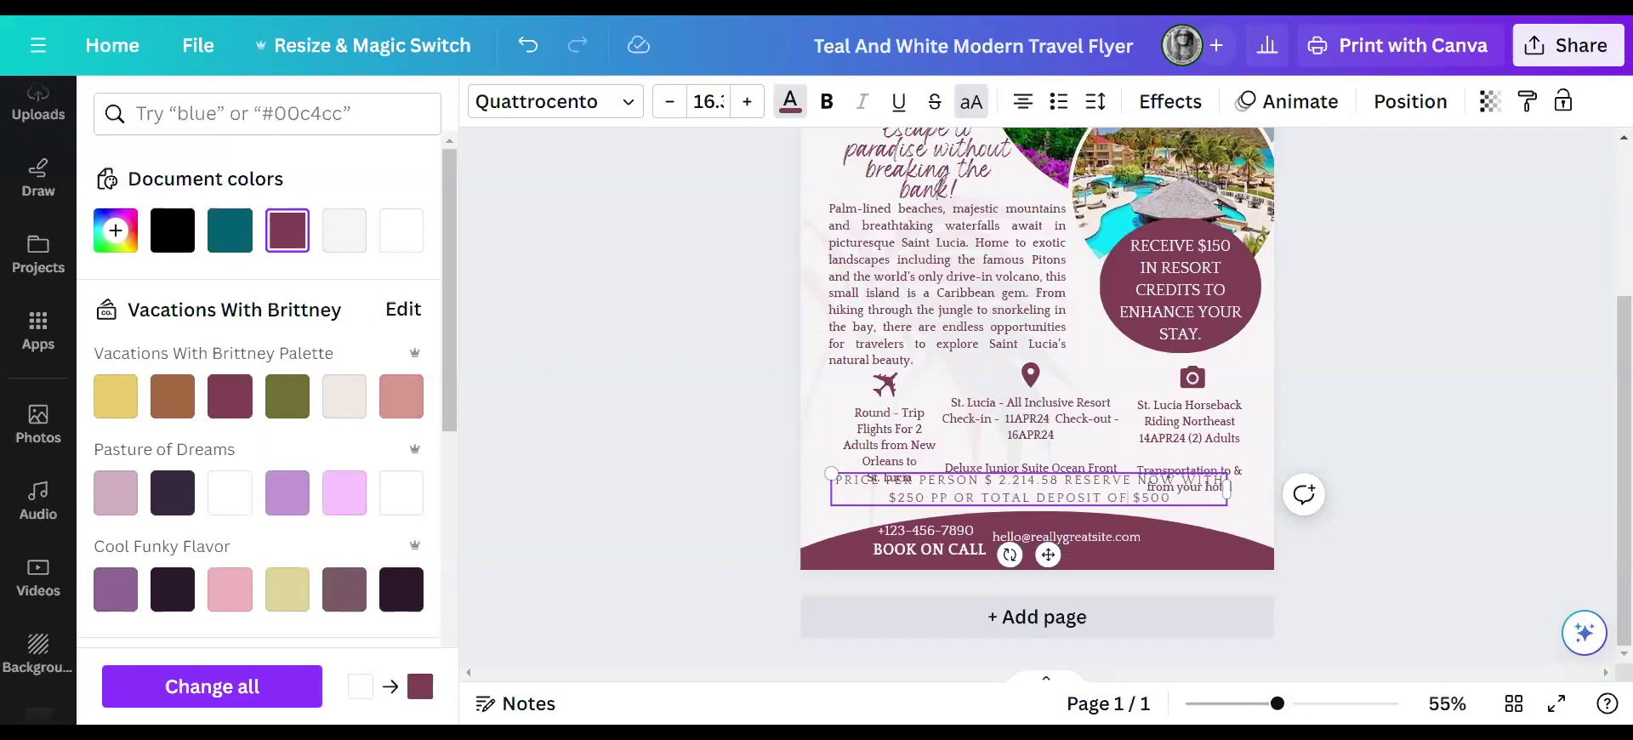
- Bold the whole price line, shrink it to size 13.5, and shift it left
{"action": "left_click_drag", "start_coordinate": [1172, 498], "coordinate": [835, 479]}
{"action": "left_click", "coordinate": [827, 101]}
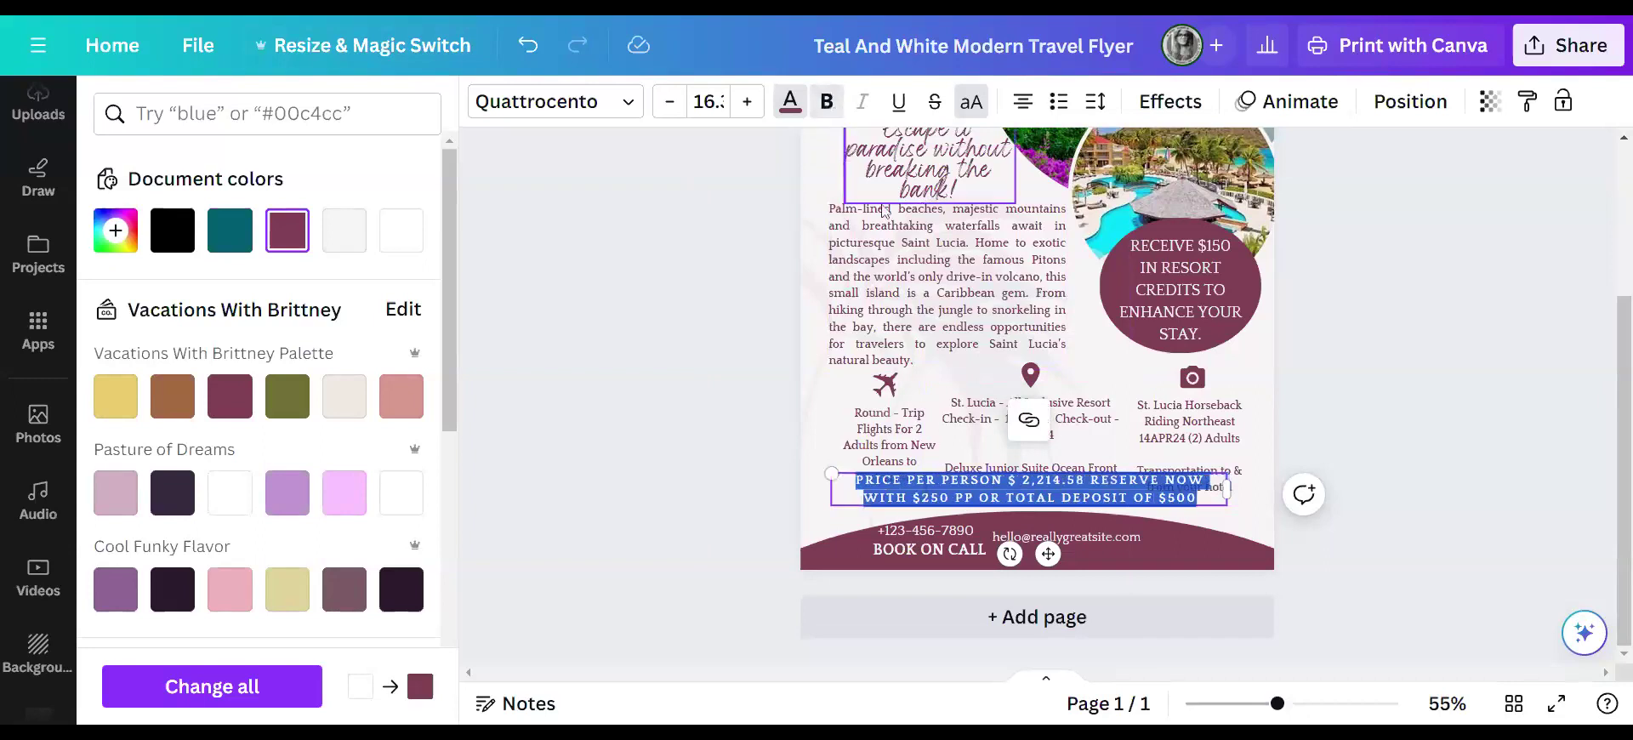
{"action": "left_click_drag", "start_coordinate": [832, 473], "coordinate": [899, 479]}
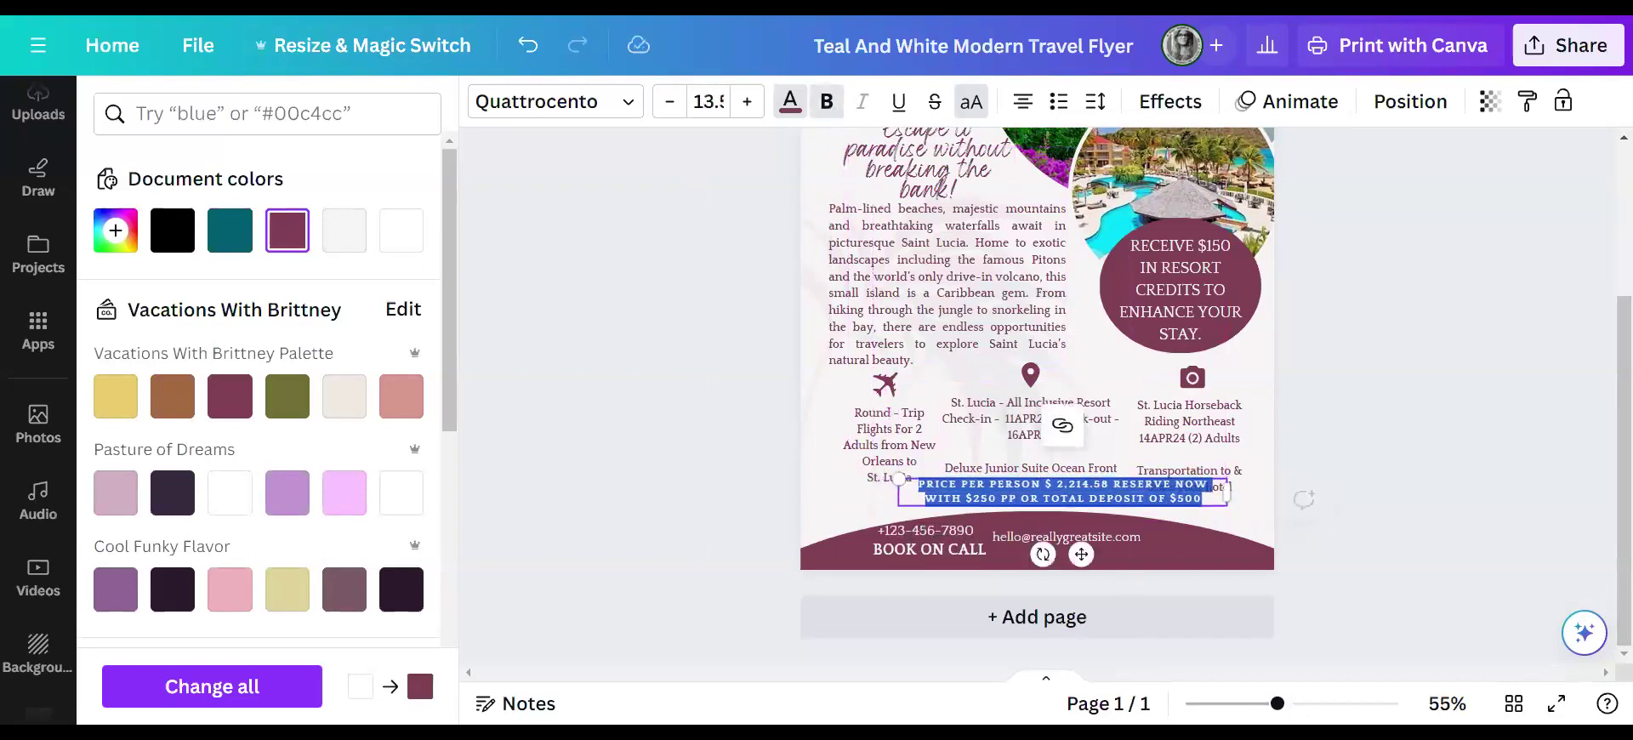
{"action": "left_click_drag", "start_coordinate": [1097, 556], "coordinate": [1004, 558]}
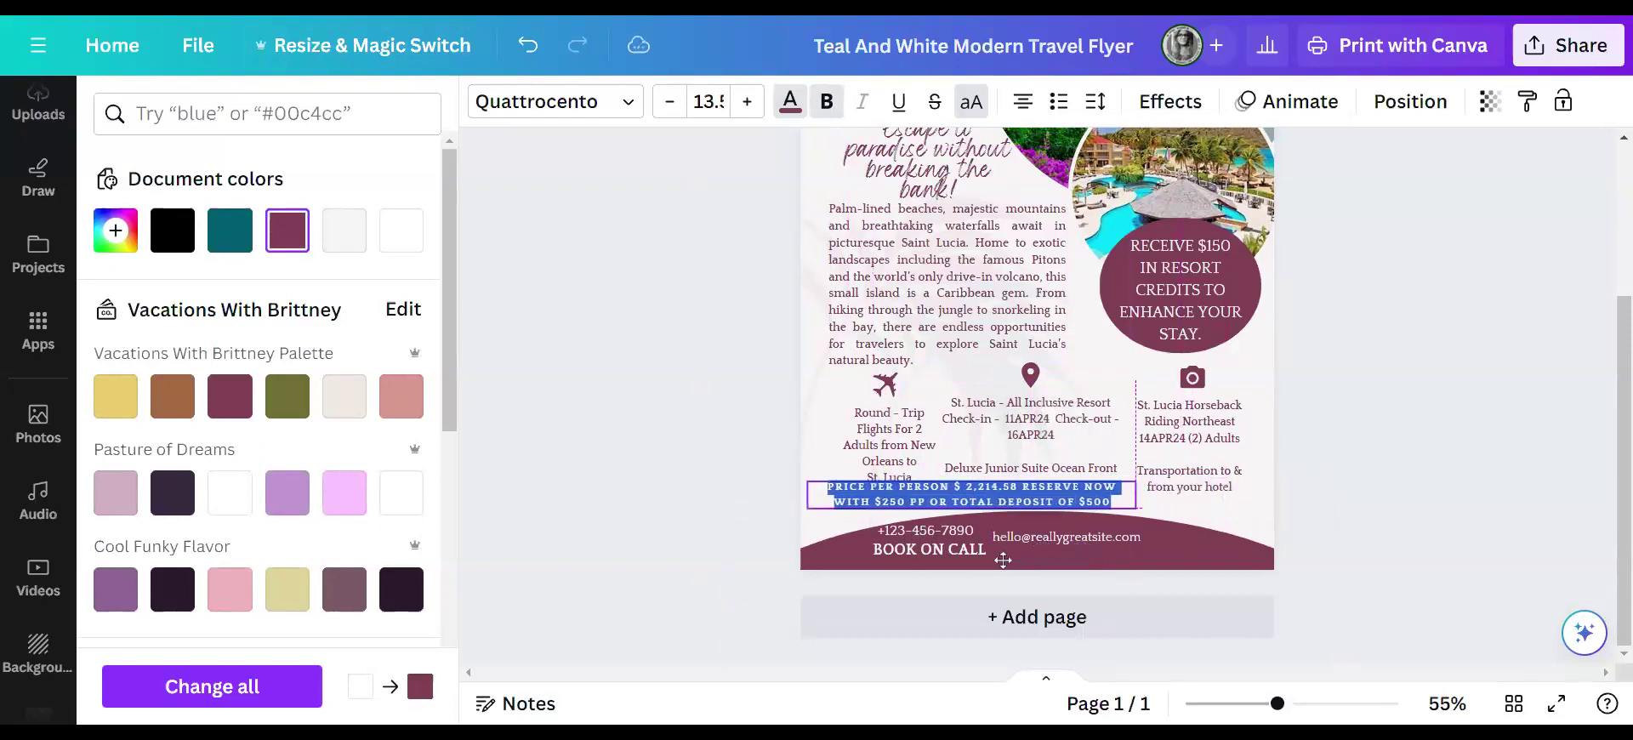
{"action": "left_click", "coordinate": [1161, 558]}
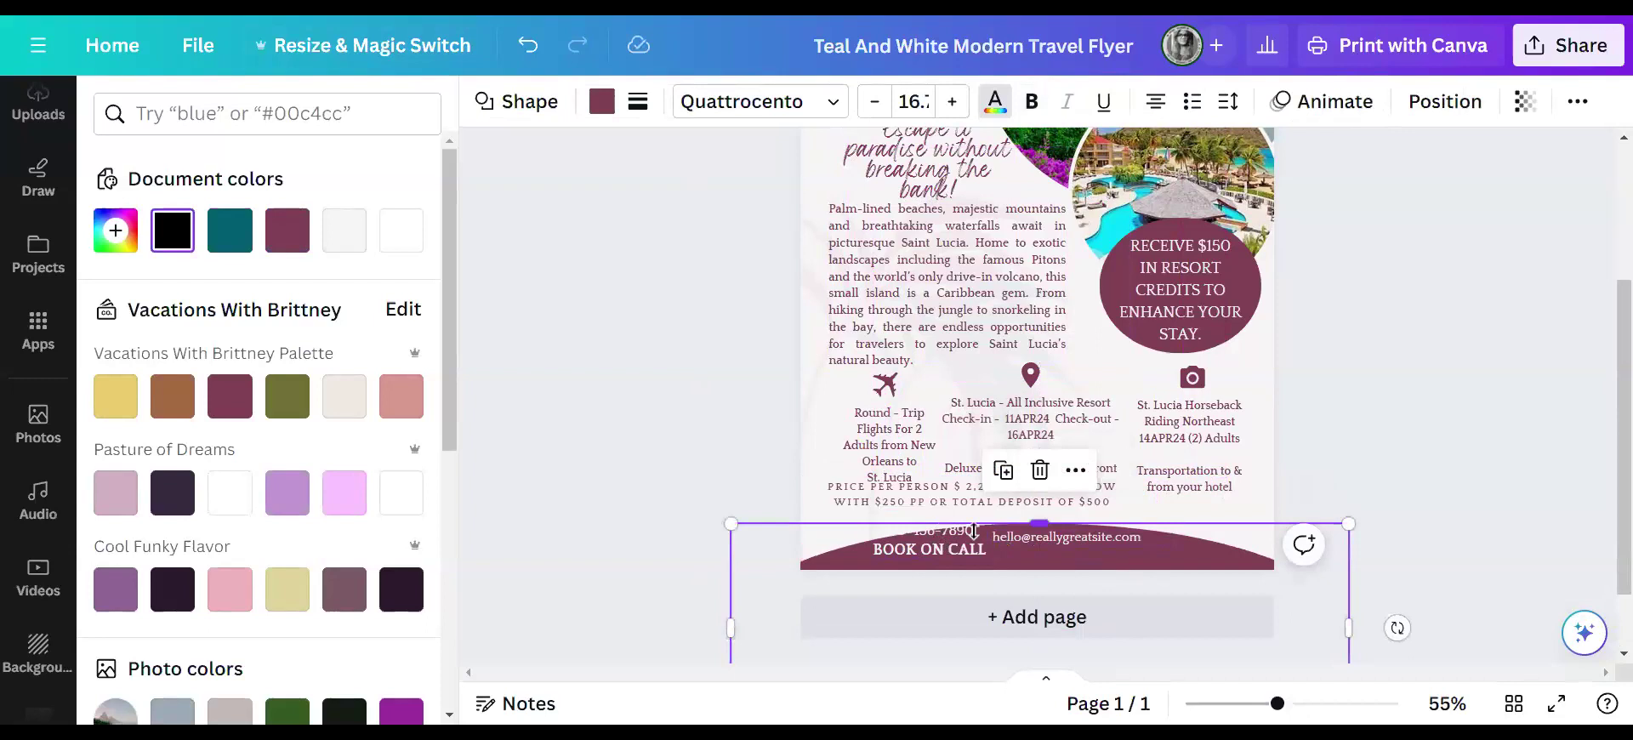
- Move the footer phone number to the right and nudge the price line right to centre it
{"action": "left_click", "coordinate": [1402, 466]}
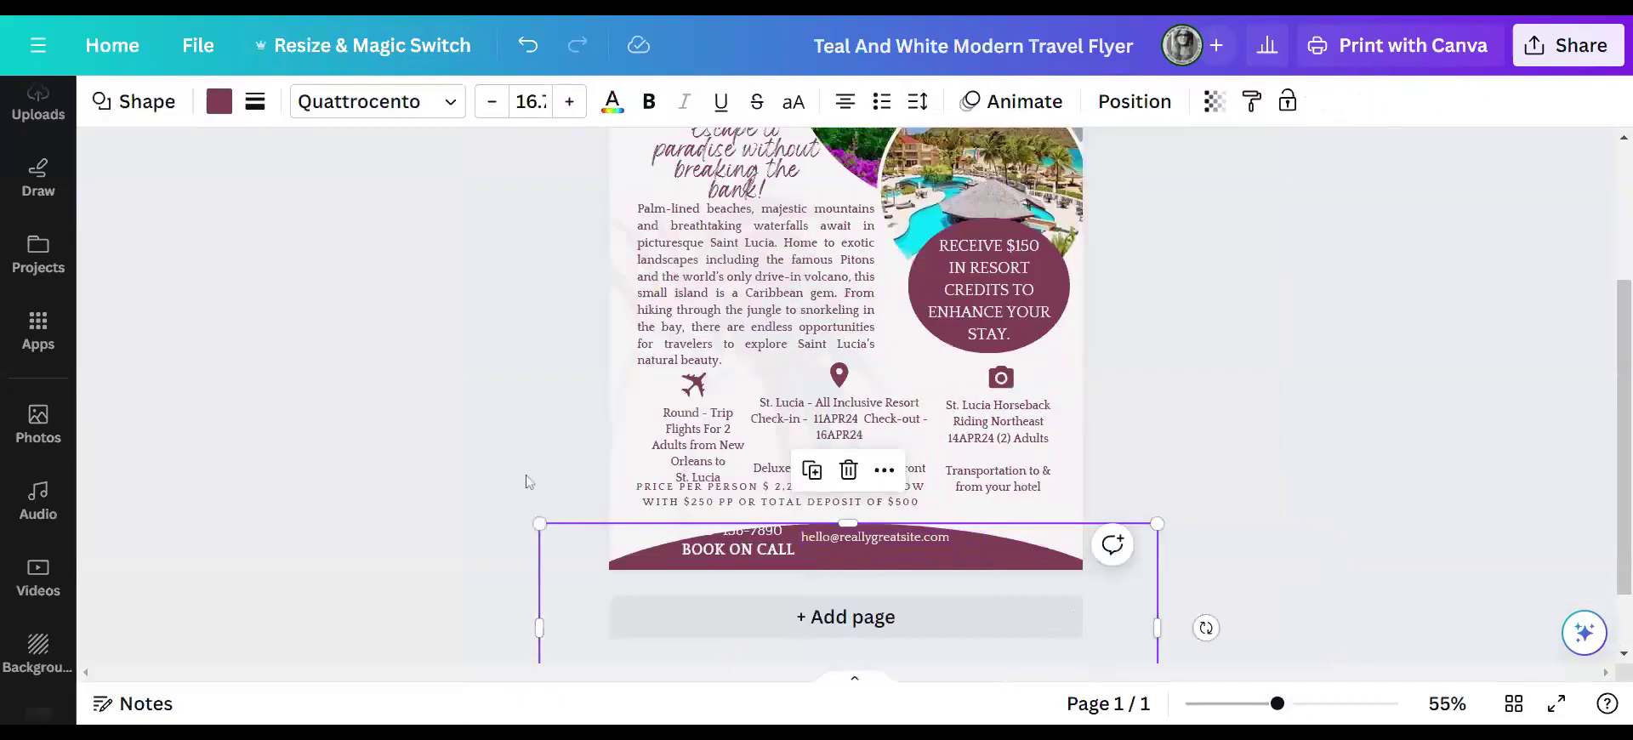
{"action": "left_click", "coordinate": [769, 533]}
{"action": "left_click_drag", "start_coordinate": [940, 551], "coordinate": [1004, 553]}
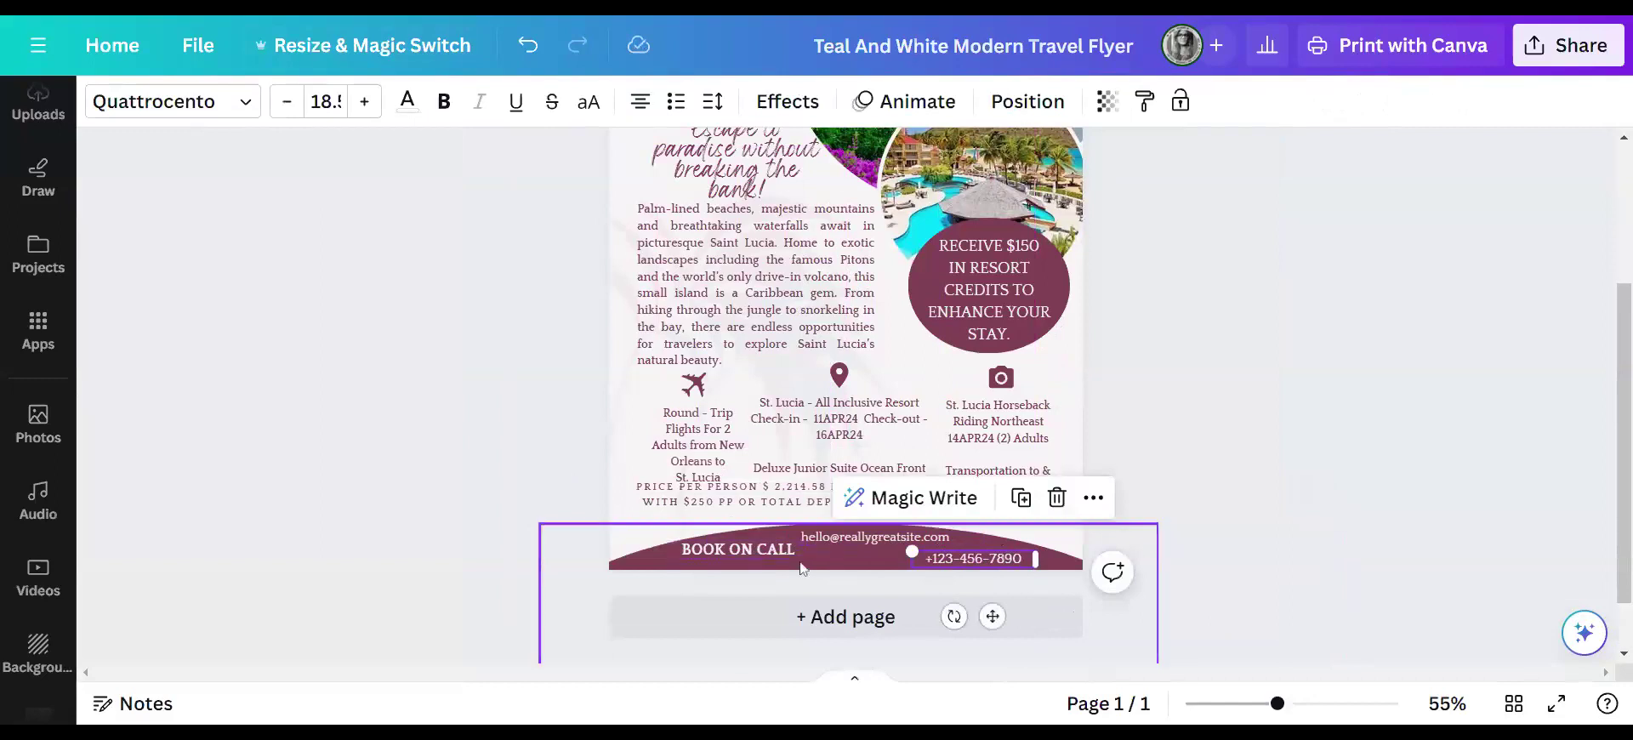
{"action": "left_click", "coordinate": [529, 451]}
{"action": "left_click_drag", "start_coordinate": [838, 508], "coordinate": [847, 502]}
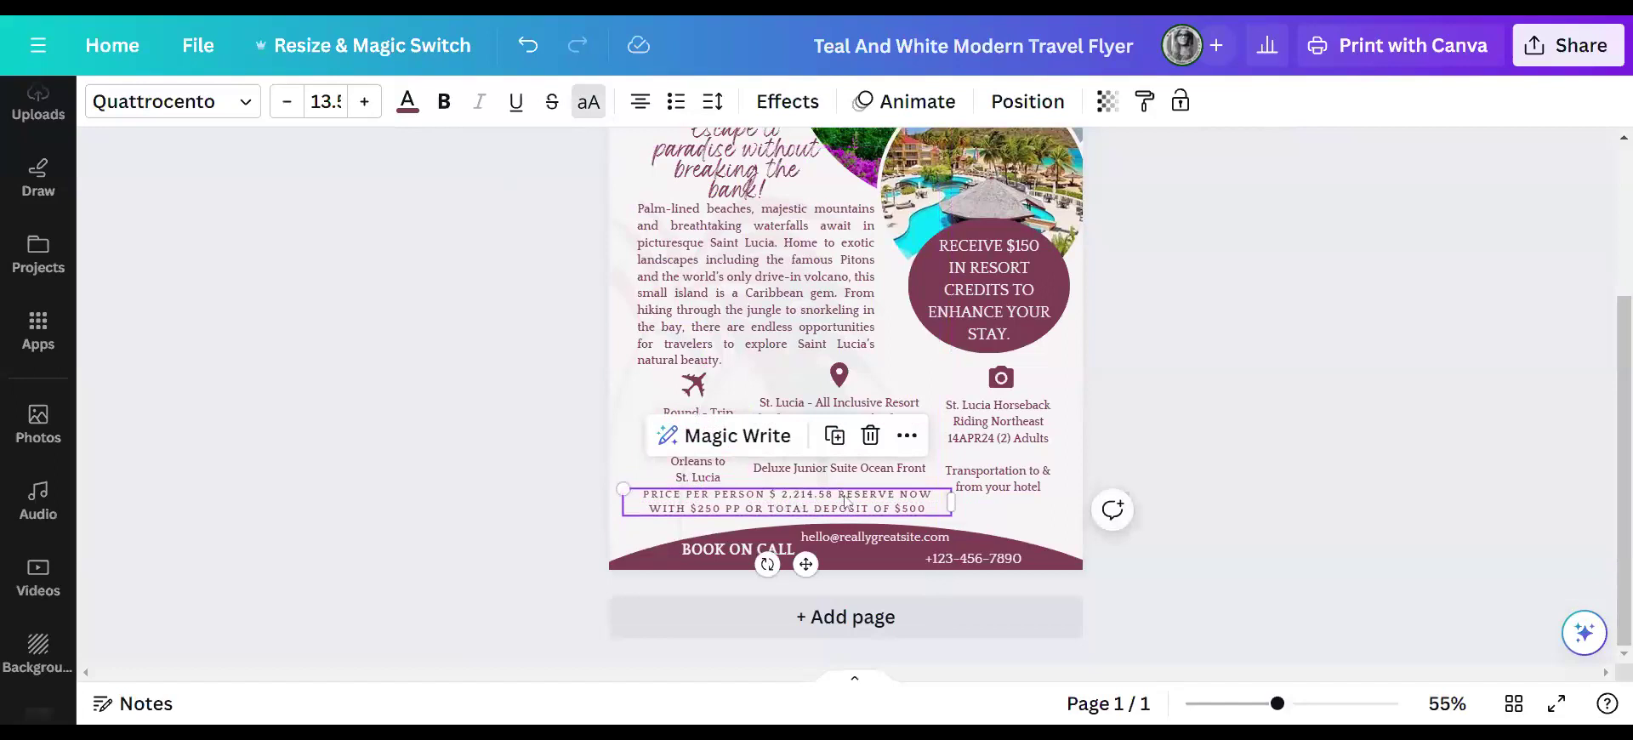
- Add an asterisk after the price and complete the wording with 'AL DEPOSIT'
{"action": "key", "text": "ctrl+b"}
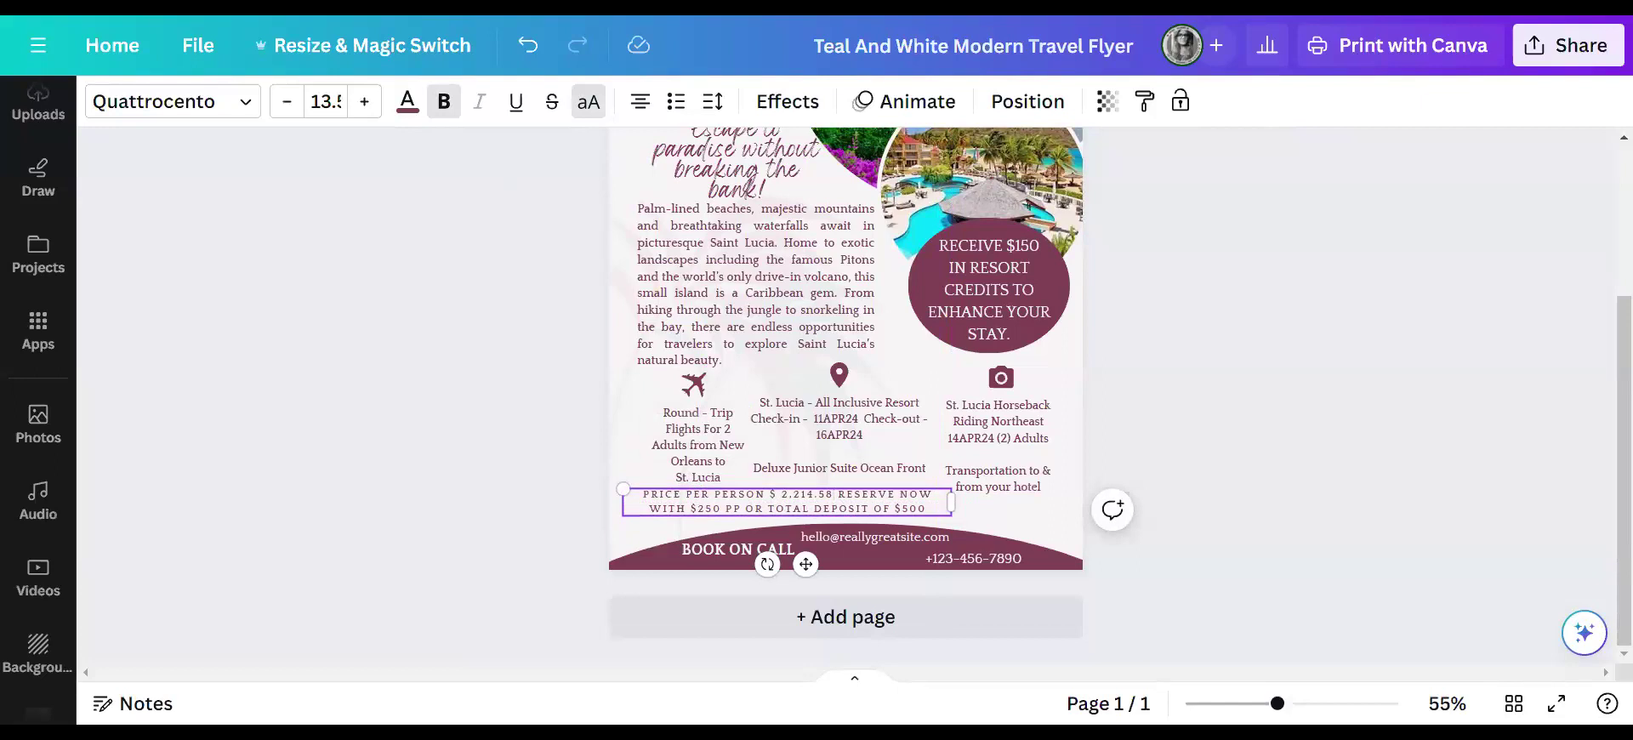
{"action": "type", "text": "*"}
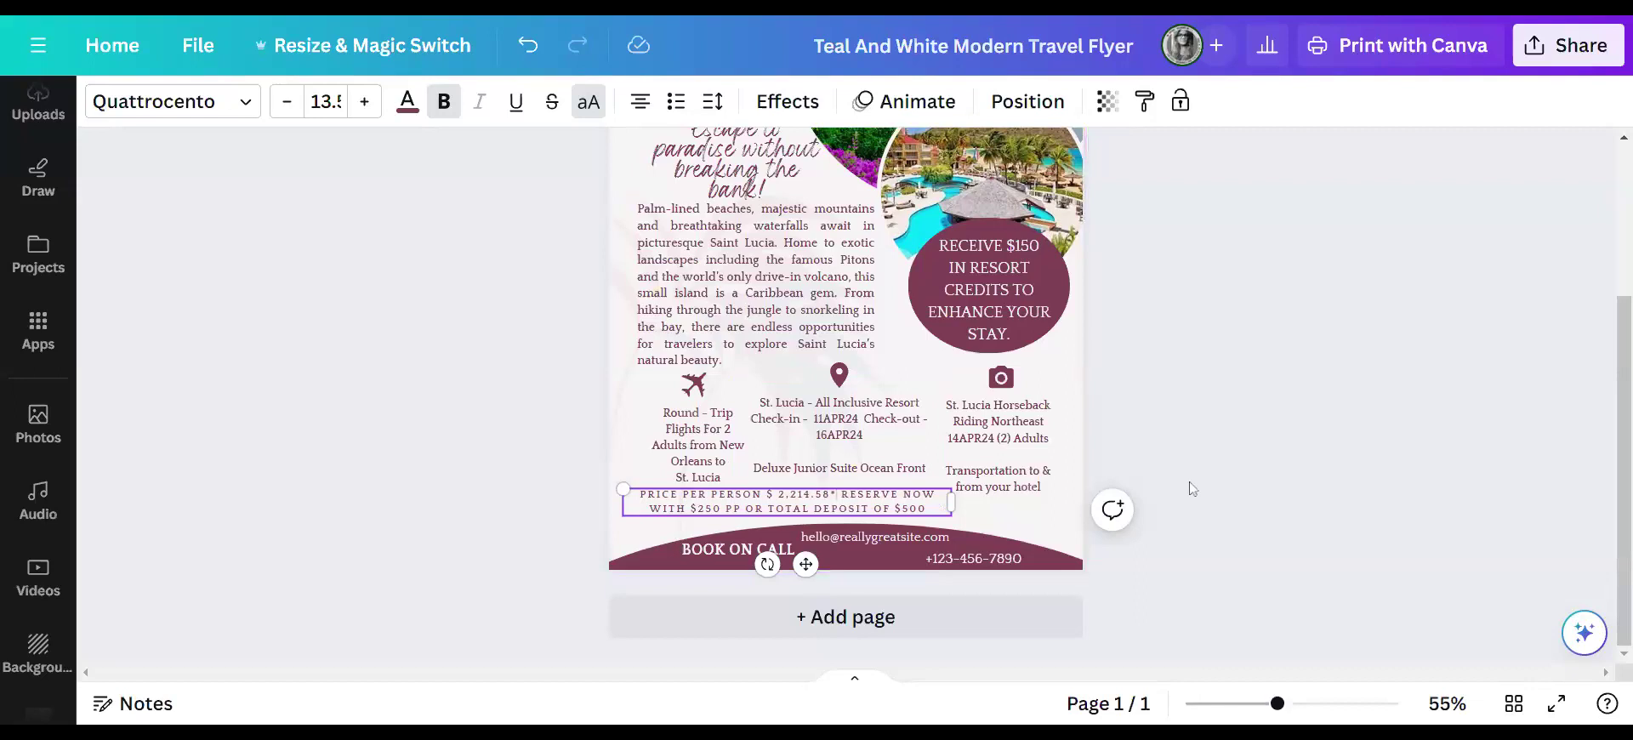
{"action": "left_click", "coordinate": [1252, 440]}
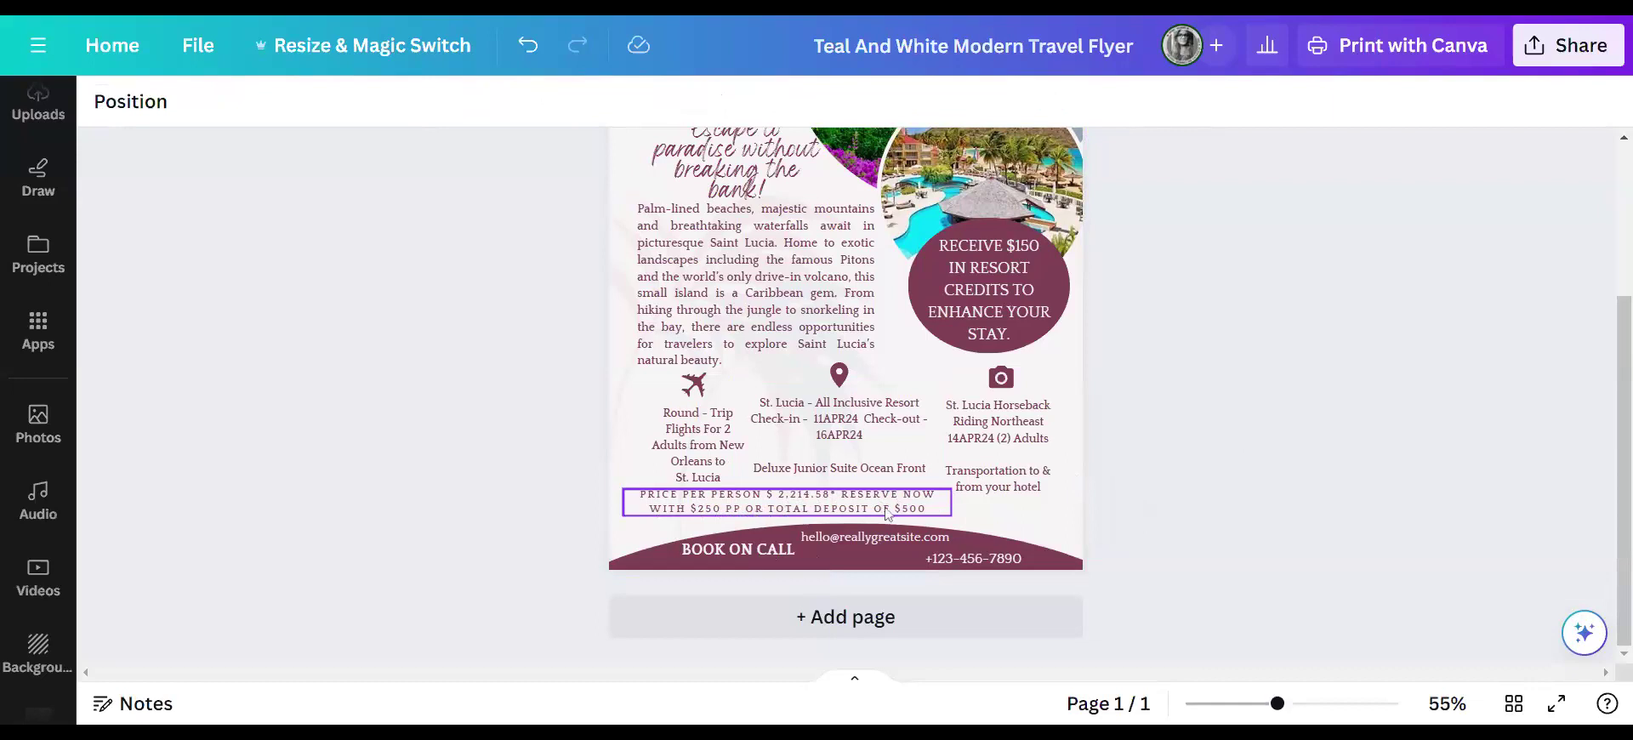
{"action": "left_click", "coordinate": [694, 512]}
{"action": "key", "text": "ctrl+b"}
{"action": "type", "text": "AL"}
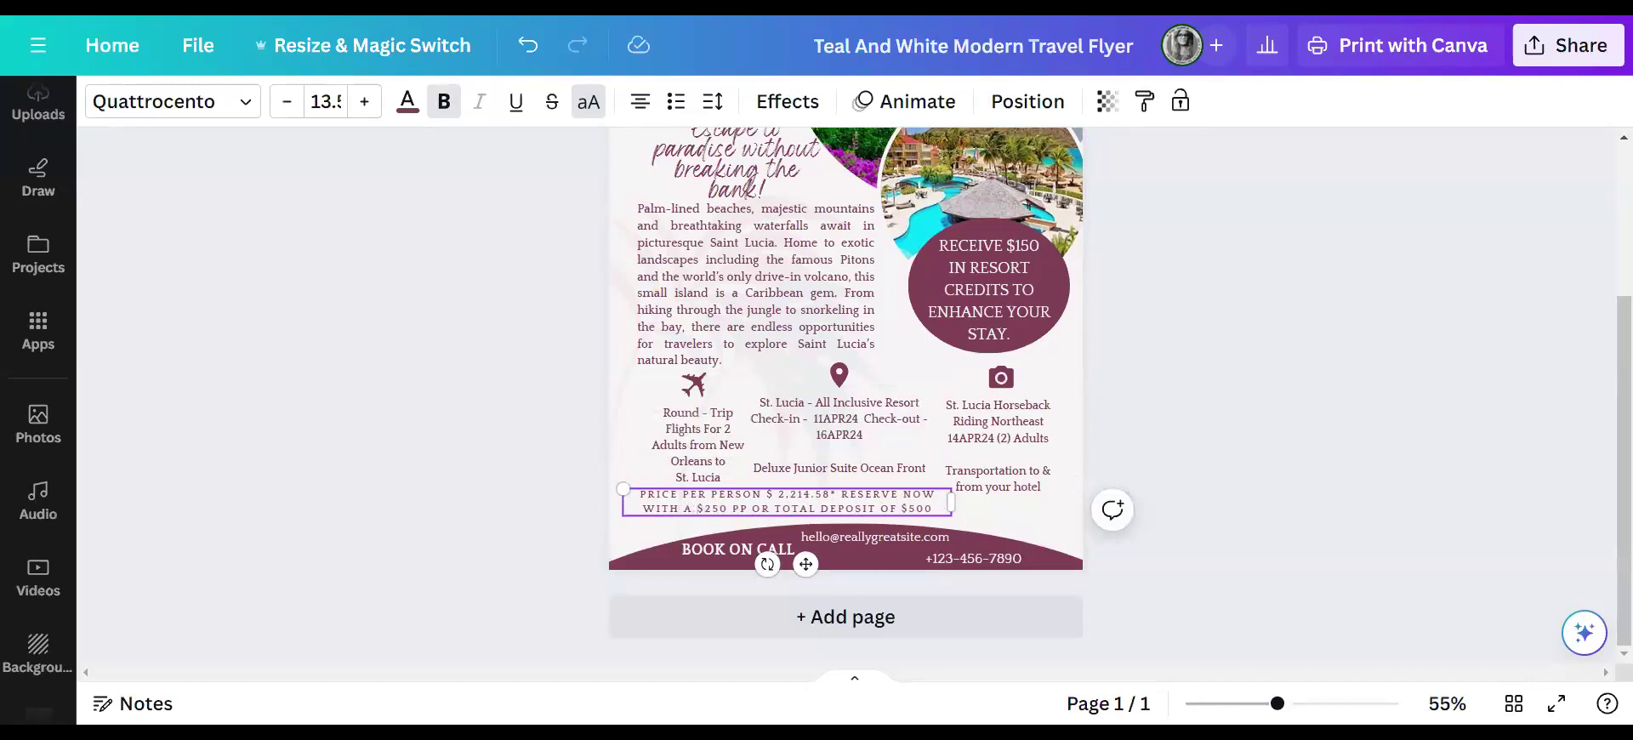
{"action": "type", "text": " DEPOSIT"}
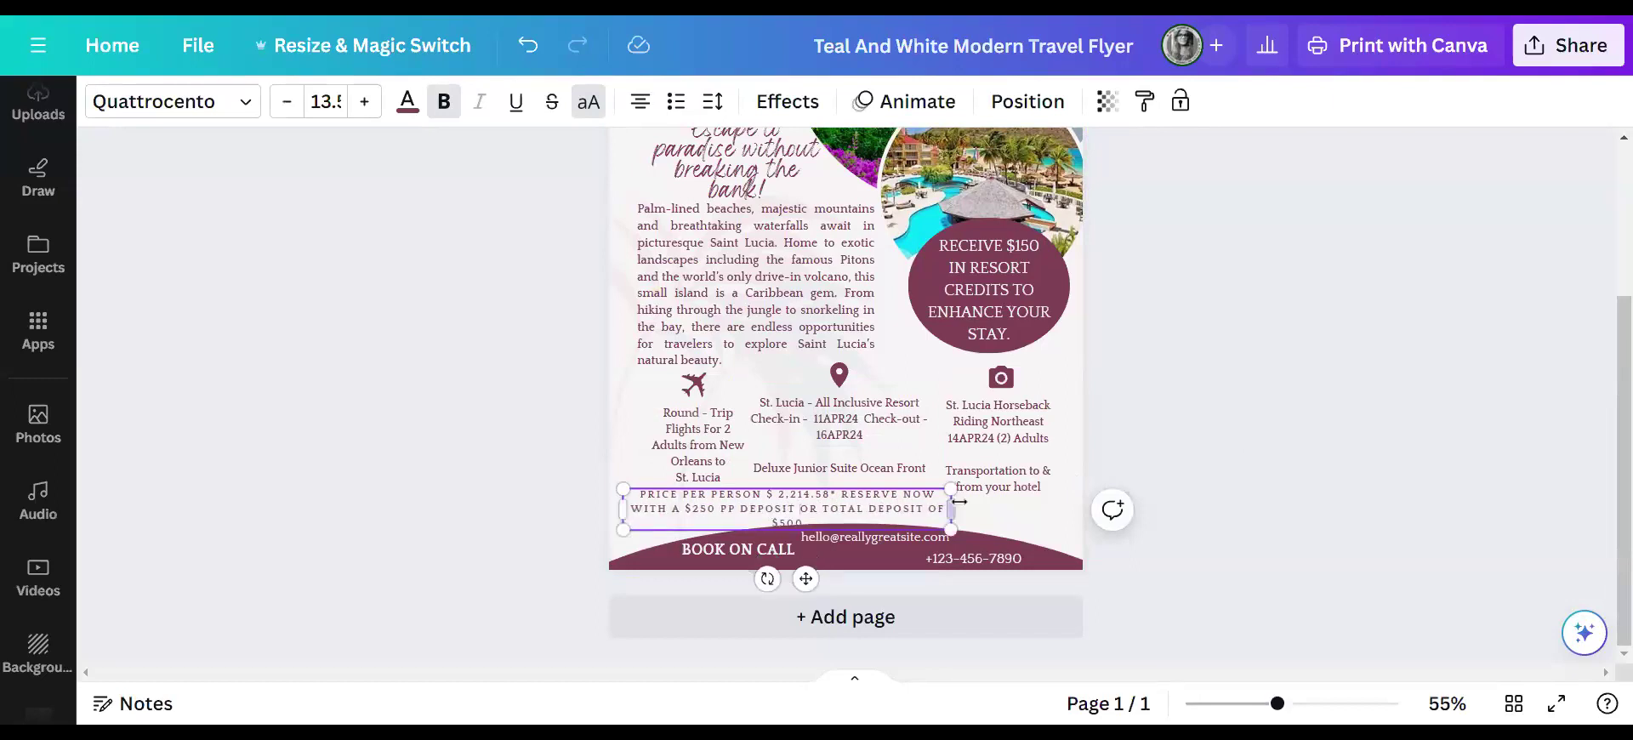
- Resize the price line into a two-line block at size 11.8 and move it up-left
{"action": "left_click_drag", "start_coordinate": [951, 509], "coordinate": [987, 509]}
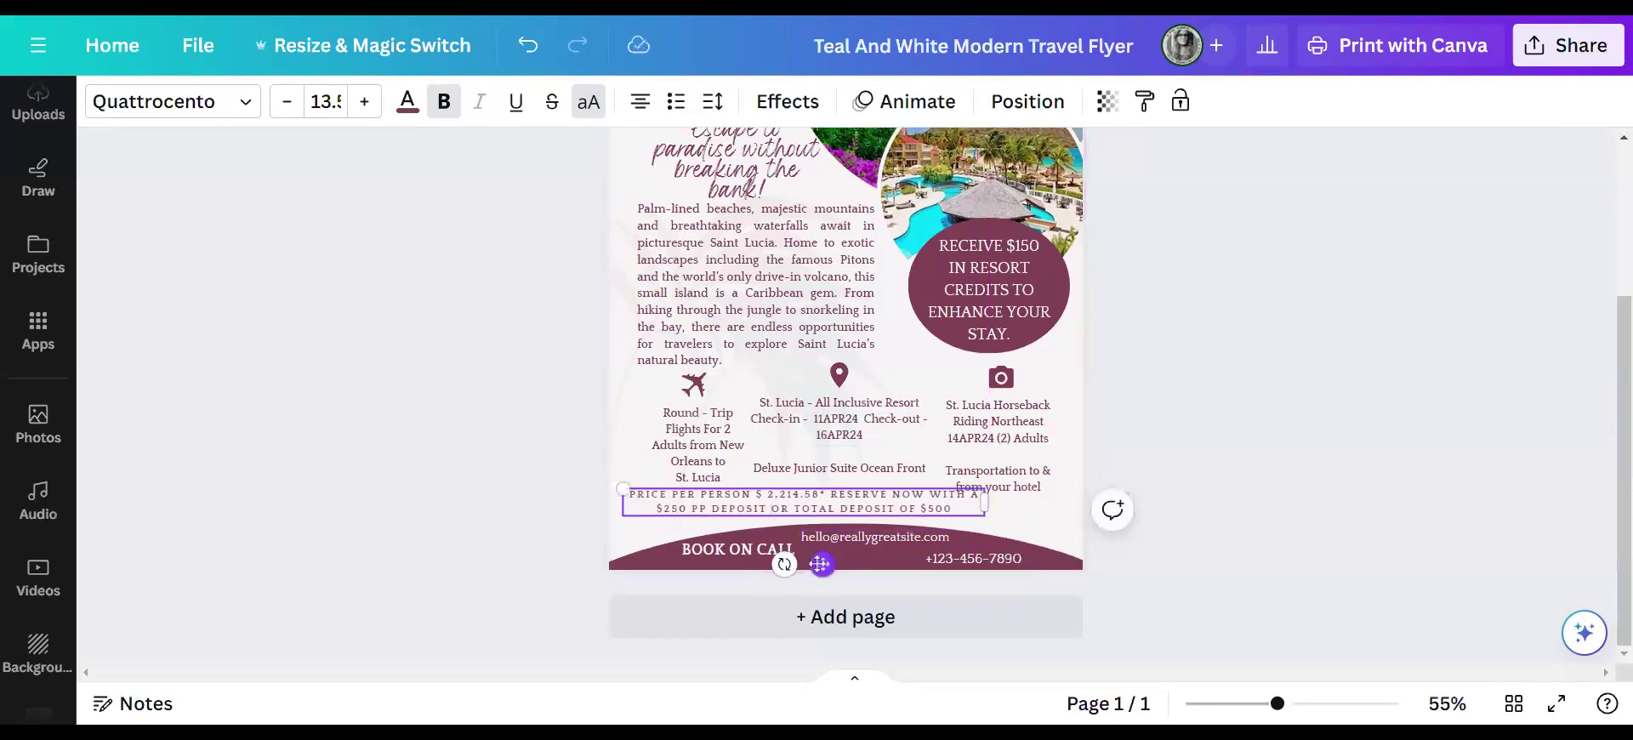
{"action": "left_click_drag", "start_coordinate": [821, 564], "coordinate": [819, 570]}
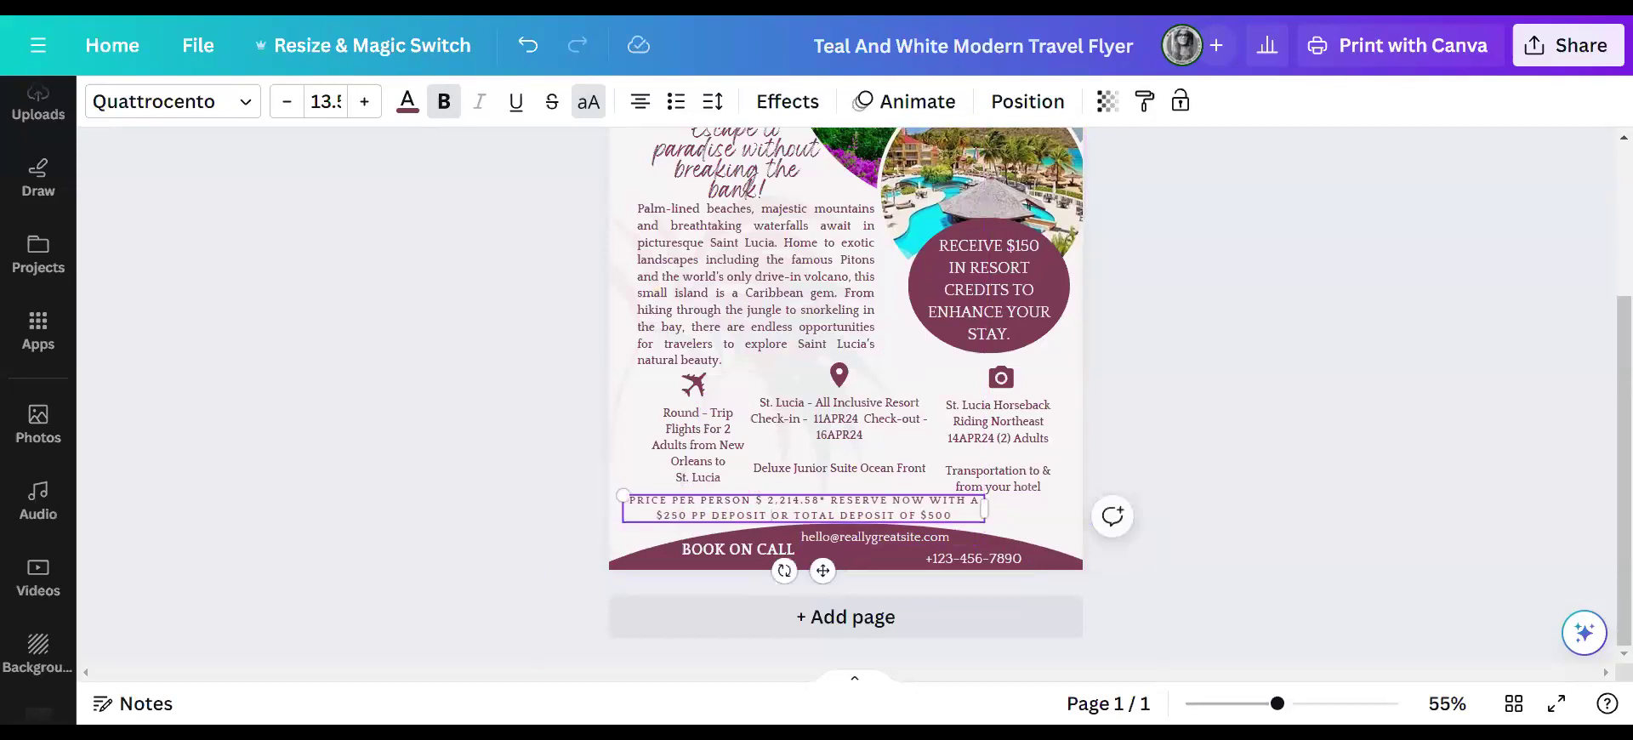
{"action": "left_click_drag", "start_coordinate": [620, 495], "coordinate": [670, 500]}
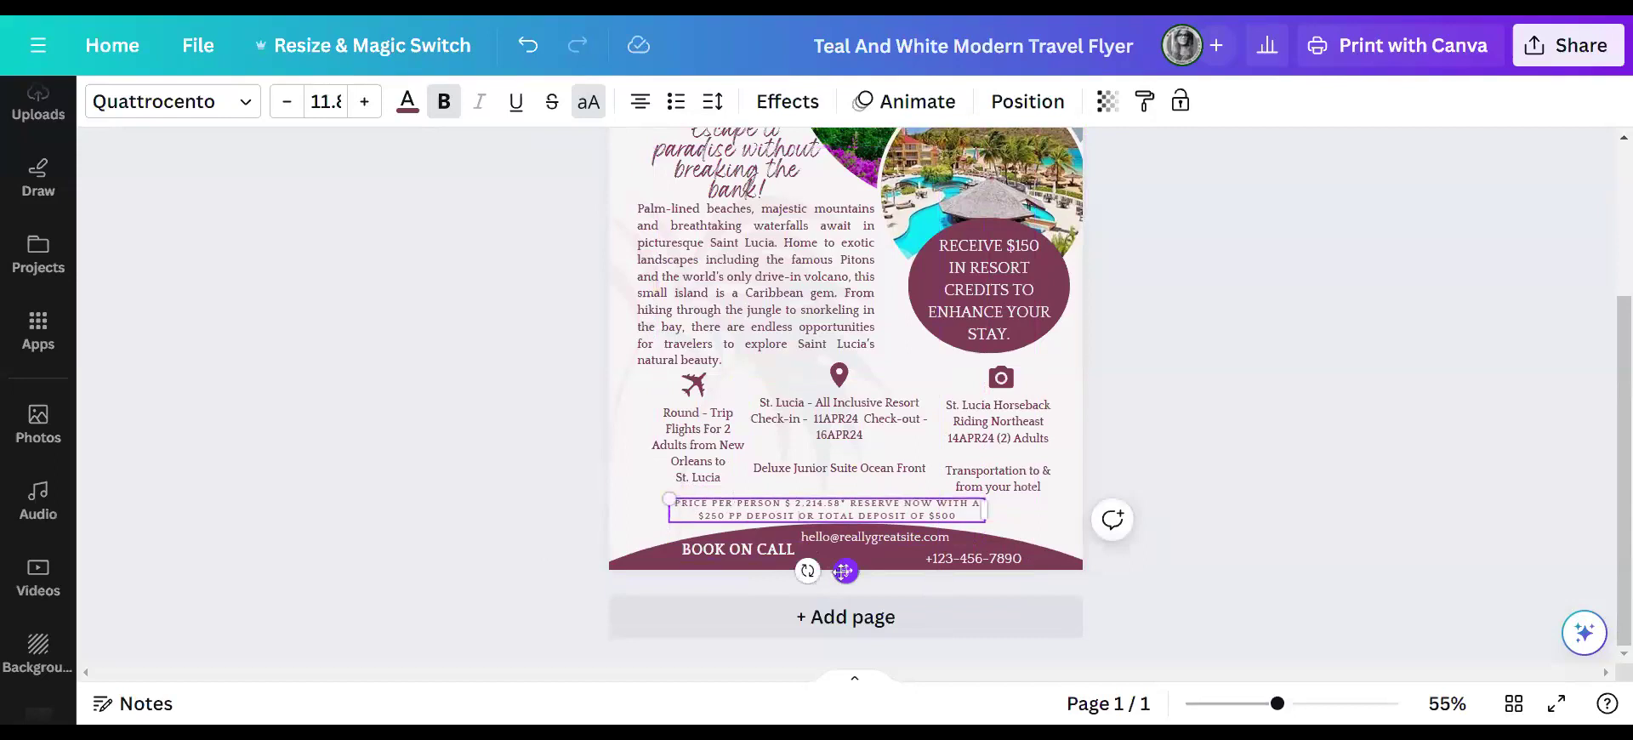
{"action": "left_click_drag", "start_coordinate": [842, 571], "coordinate": [802, 554]}
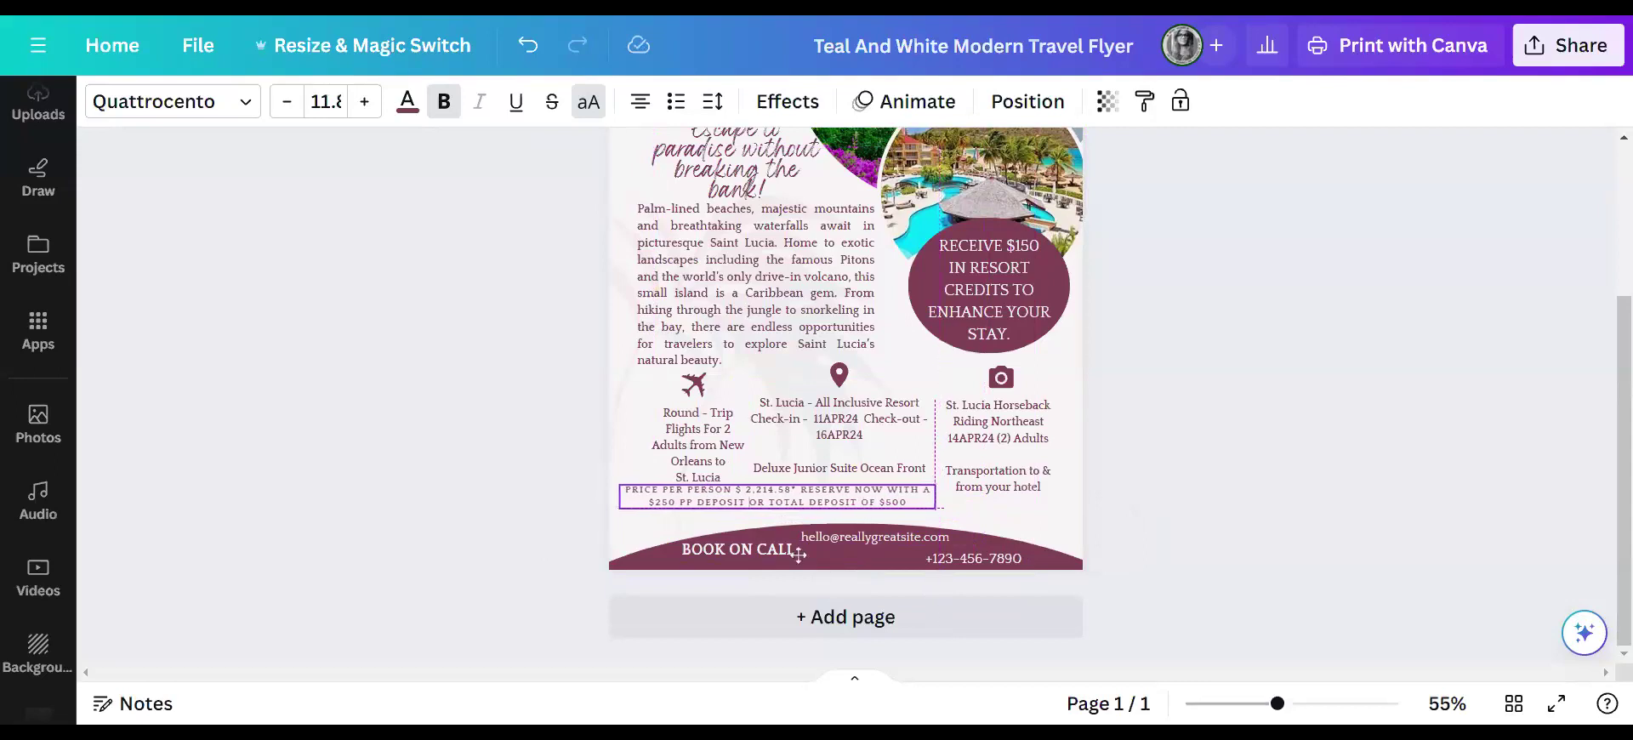
- Delete BOOK ON CALL from the footer and shift the email and phone boxes left
{"action": "left_click", "coordinate": [712, 572]}
{"action": "left_click", "coordinate": [727, 553]}
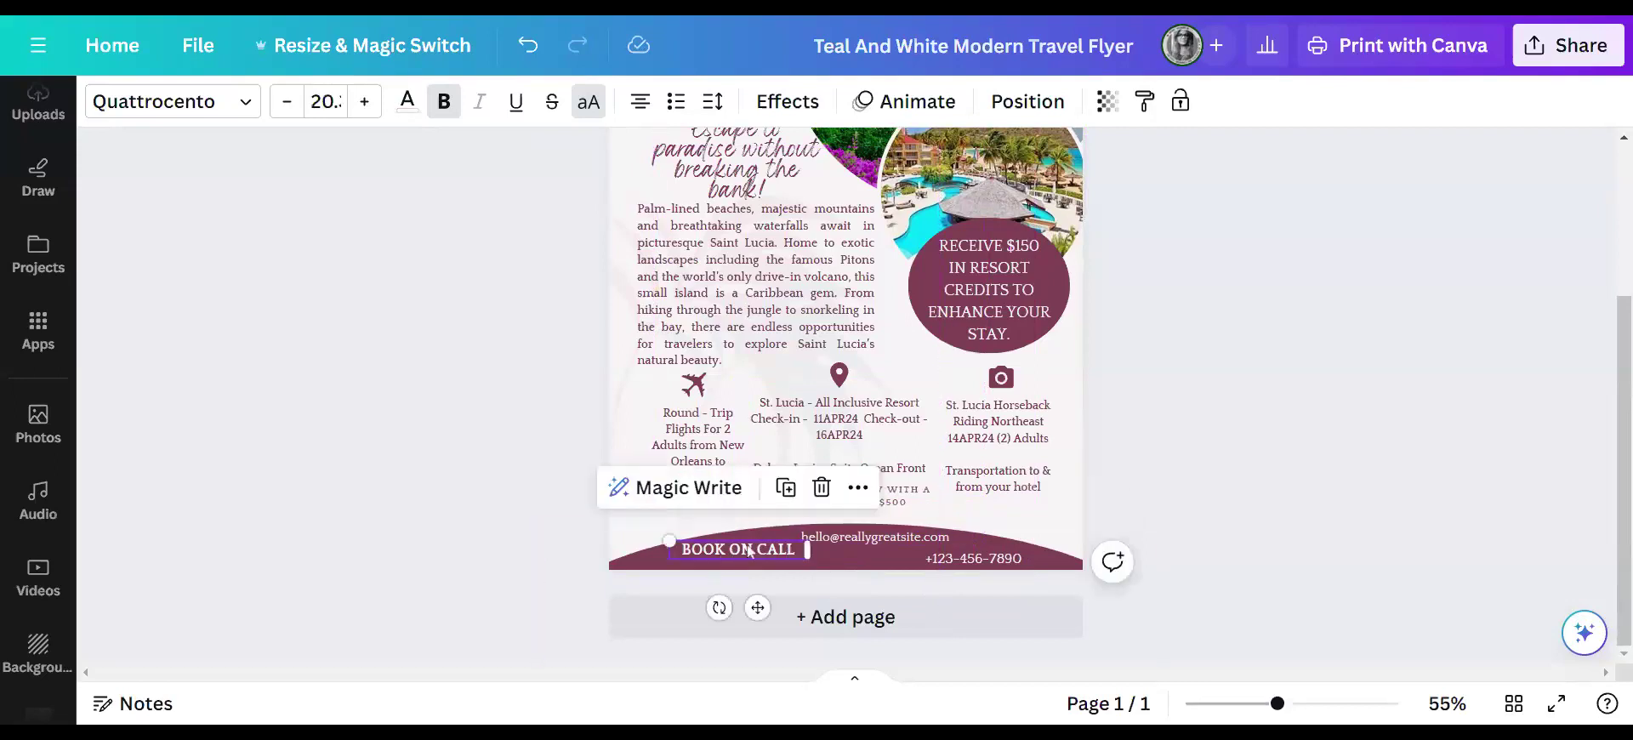
{"action": "left_click", "coordinate": [822, 488]}
{"action": "left_click_drag", "start_coordinate": [873, 536], "coordinate": [767, 552]}
{"action": "left_click_drag", "start_coordinate": [956, 554], "coordinate": [920, 550]}
- Replace the sample footer email with the travel business name
{"action": "left_click", "coordinate": [811, 553]}
{"action": "left_click", "coordinate": [811, 553]}
{"action": "type", "text": "vacations With zB"}
{"action": "key", "text": "BackSpace"}
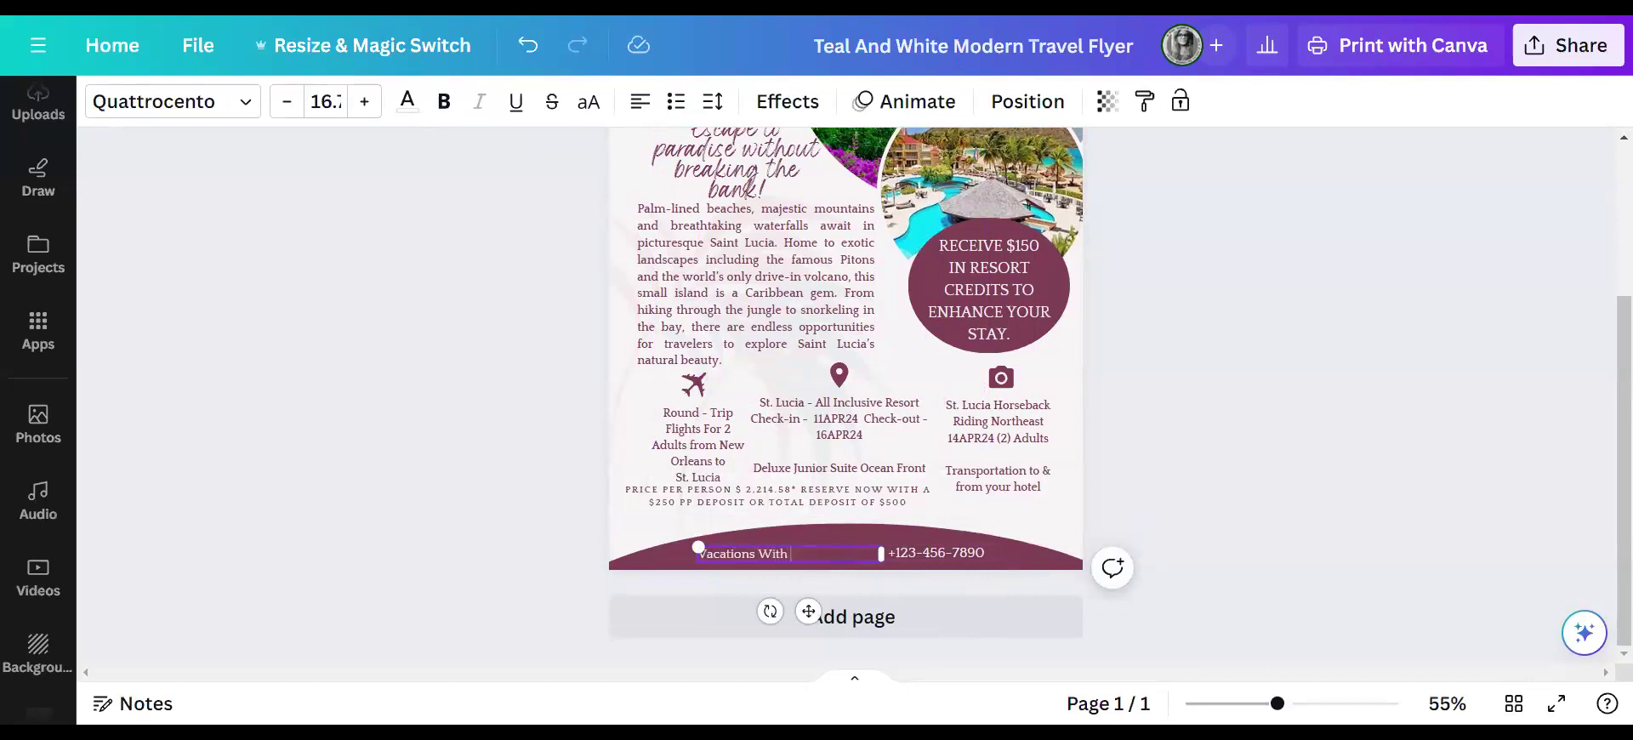
{"action": "type", "text": "Brittney"}
- Replace the placeholder phone number with the agent's own phone number
{"action": "double_click", "coordinate": [930, 554]}
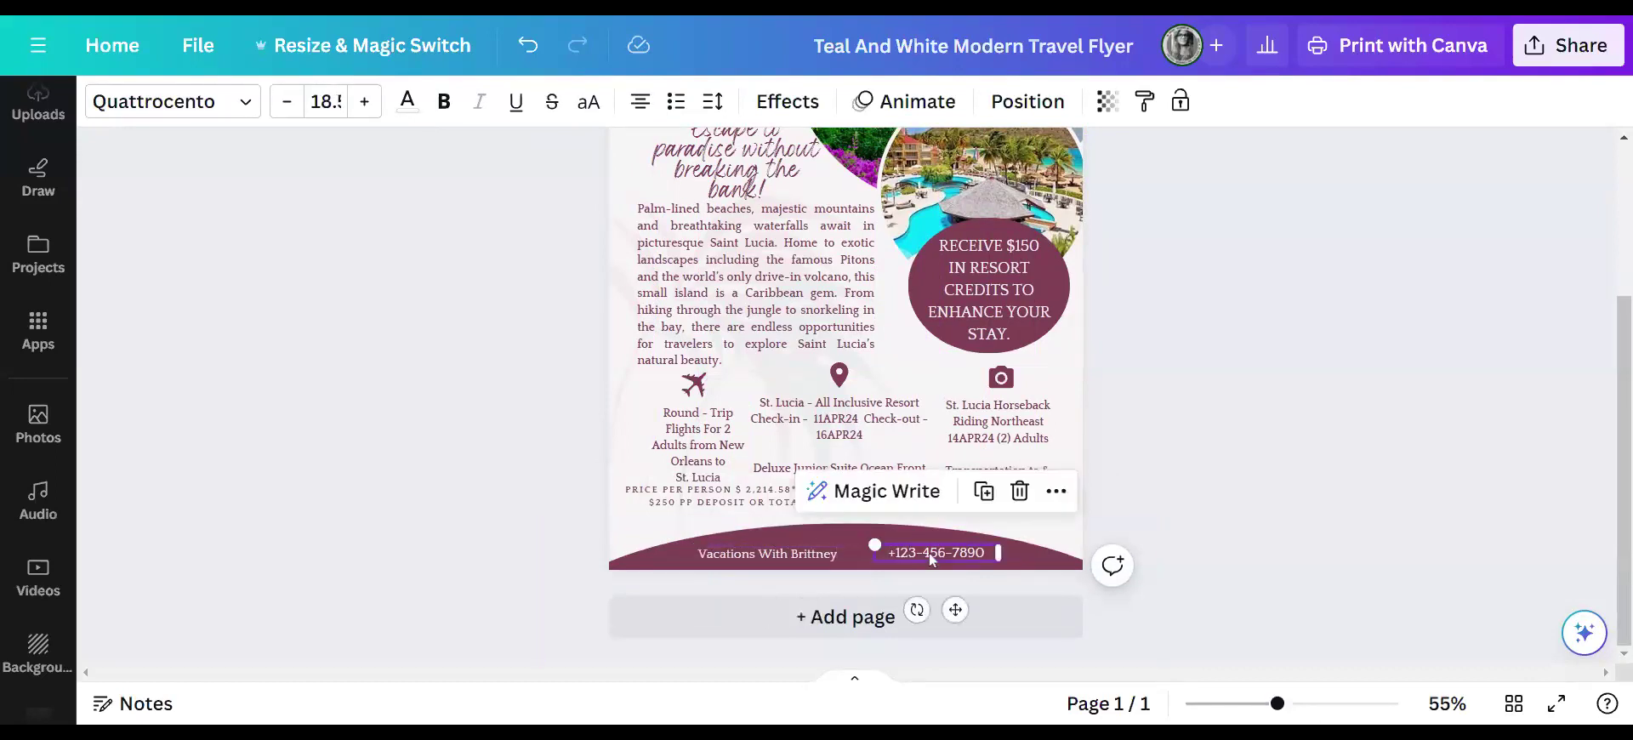
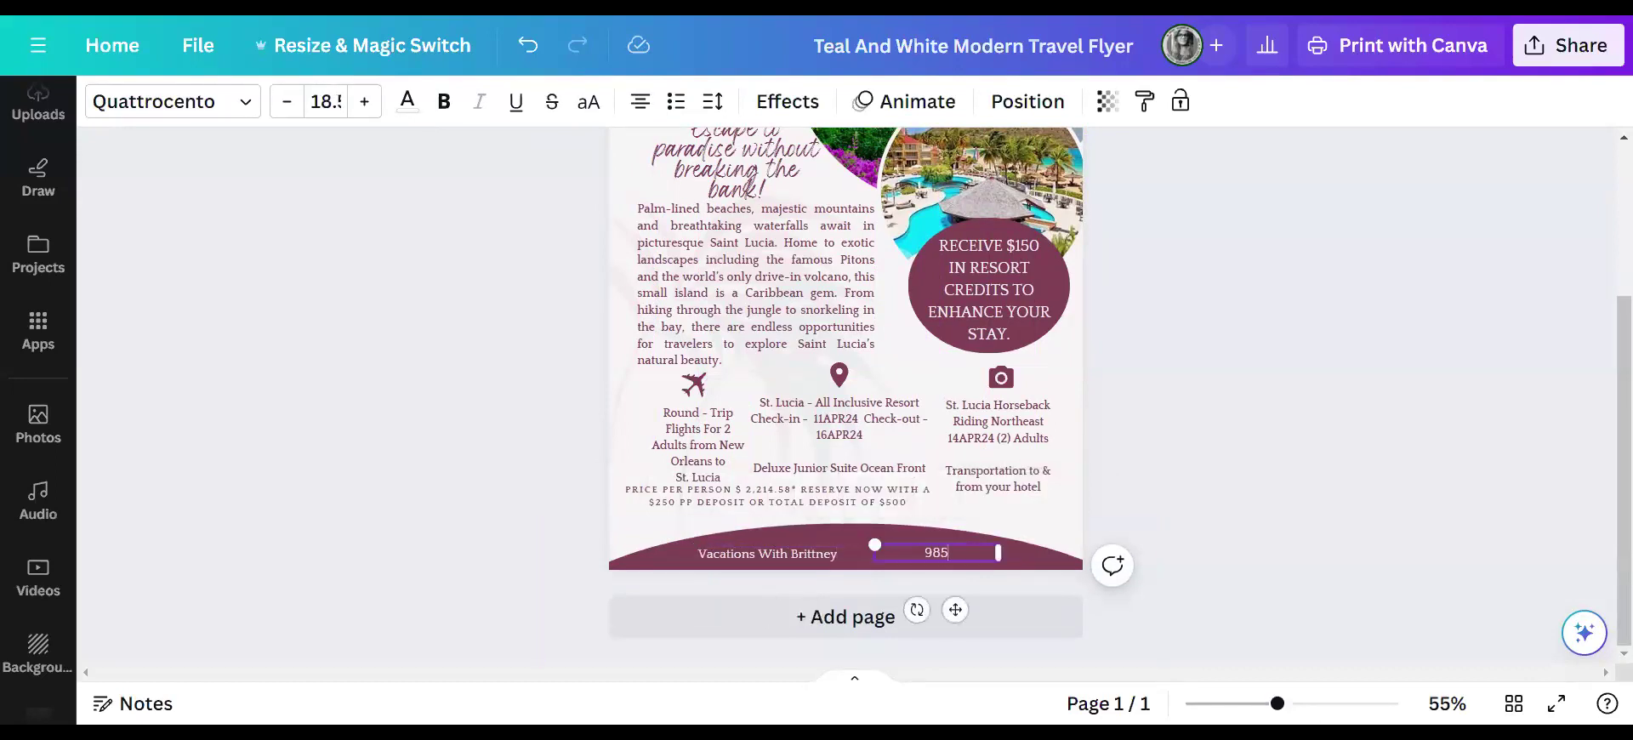
{"action": "left_click", "coordinate": [1281, 444]}
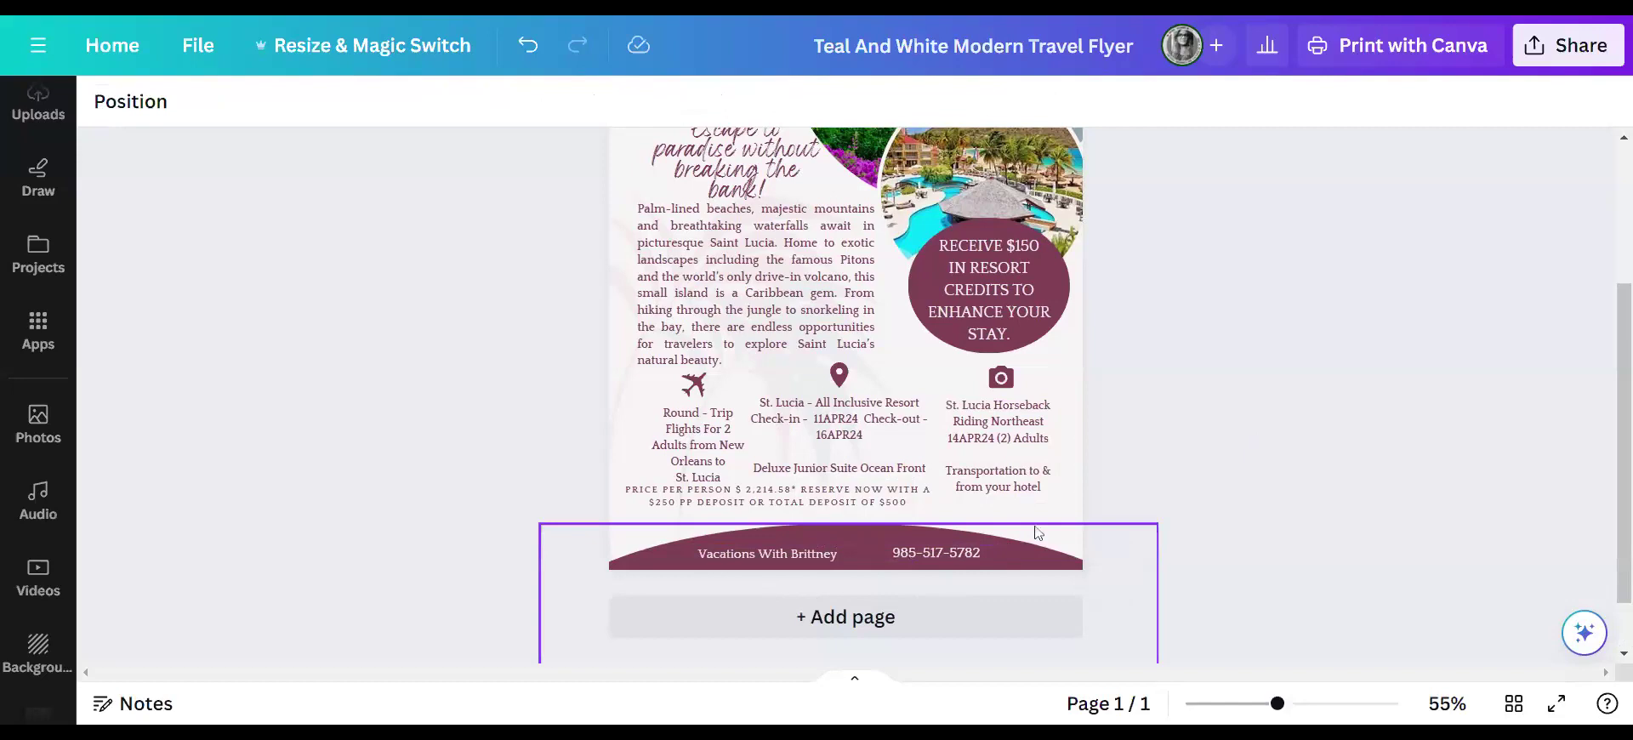
{"action": "scroll", "coordinate": [1191, 455], "scroll_direction": "up", "scroll_amount": 1}
- Delete the old plane logo above FAUGET
{"action": "scroll", "coordinate": [1205, 446], "scroll_direction": "up", "scroll_amount": 3}
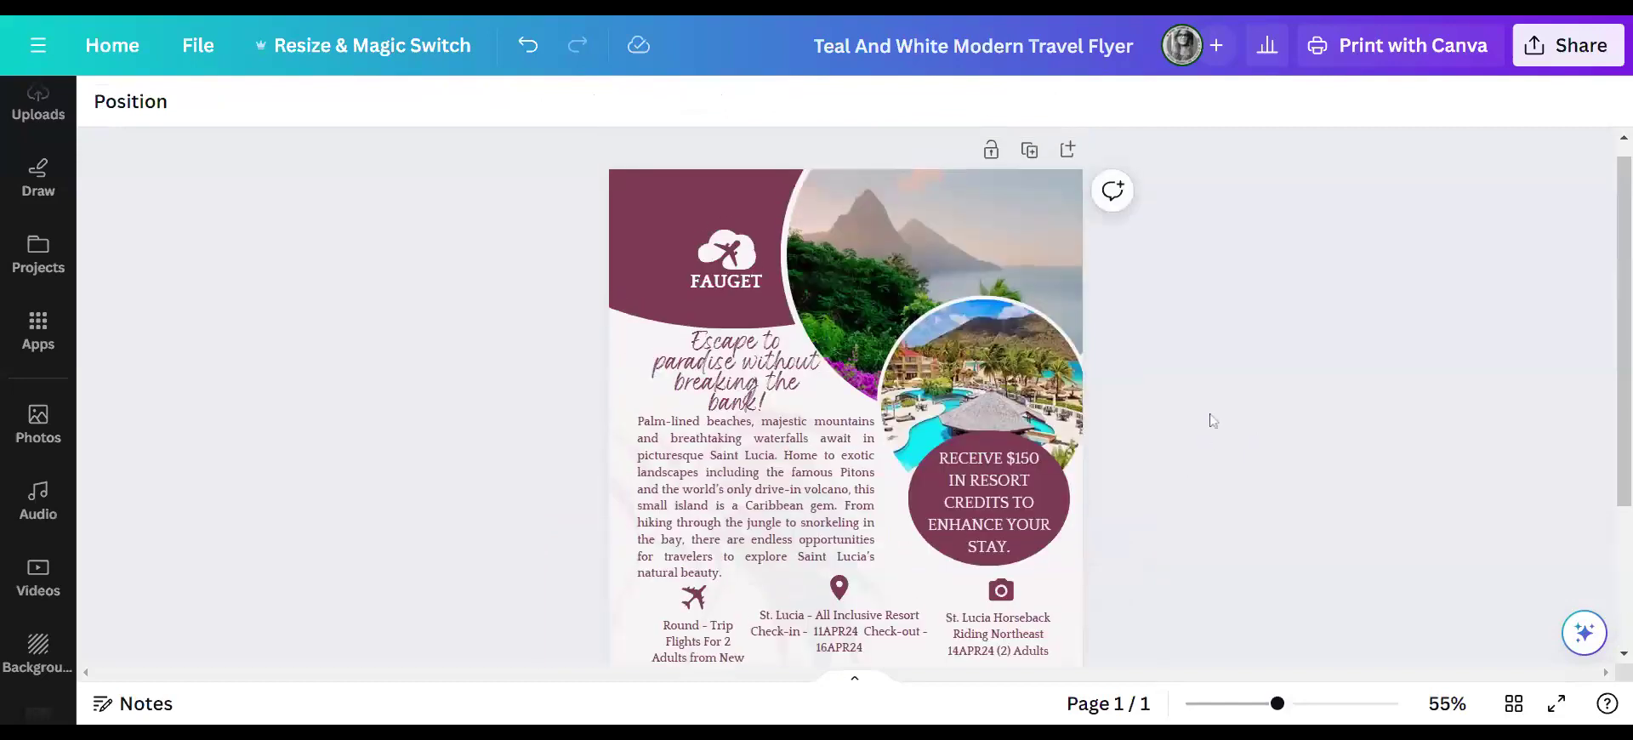
{"action": "scroll", "coordinate": [1177, 547], "scroll_direction": "down", "scroll_amount": 2}
{"action": "scroll", "coordinate": [691, 226], "scroll_direction": "up", "scroll_amount": 2}
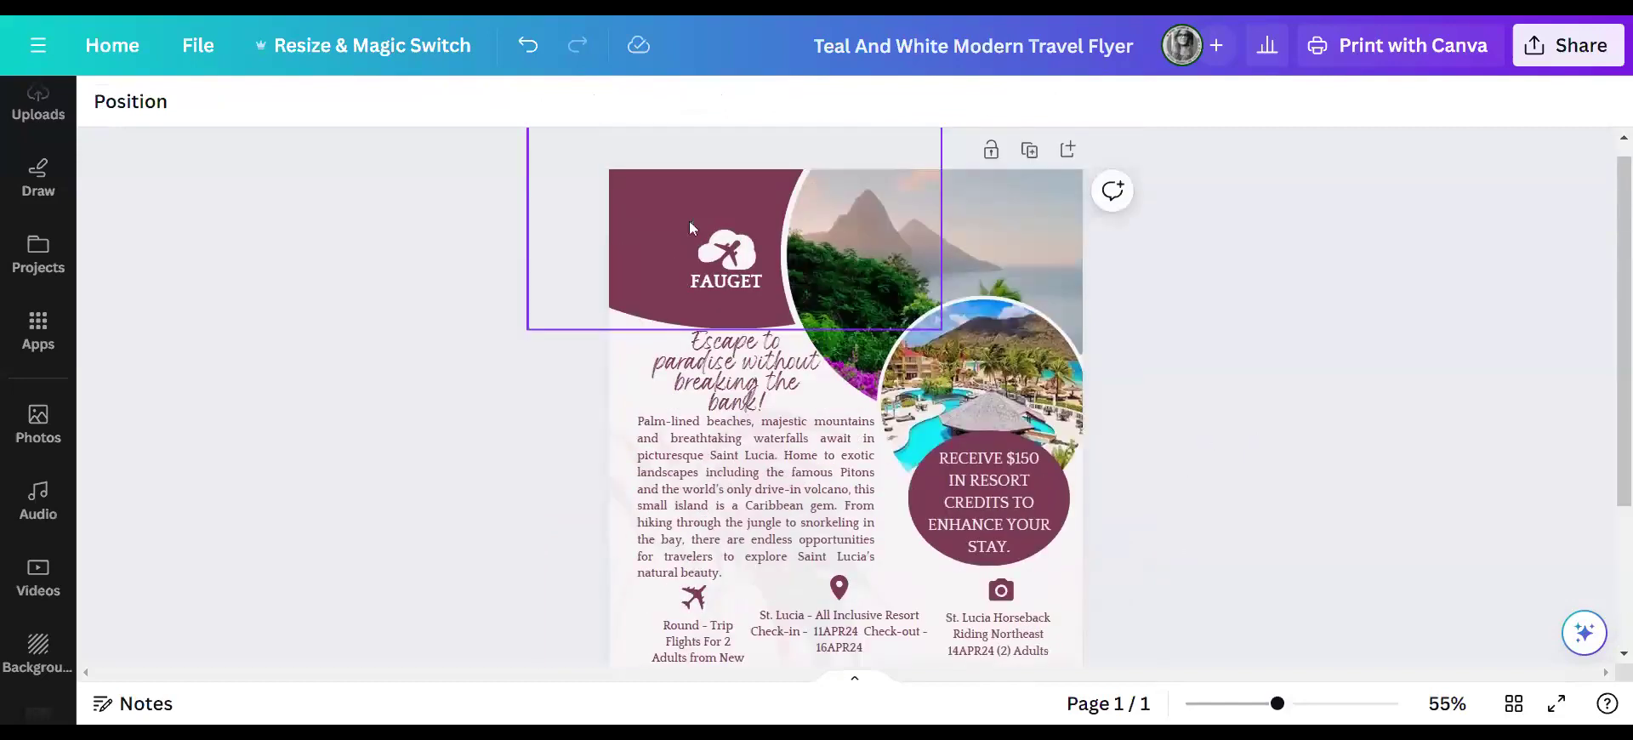
{"action": "double_click", "coordinate": [740, 259]}
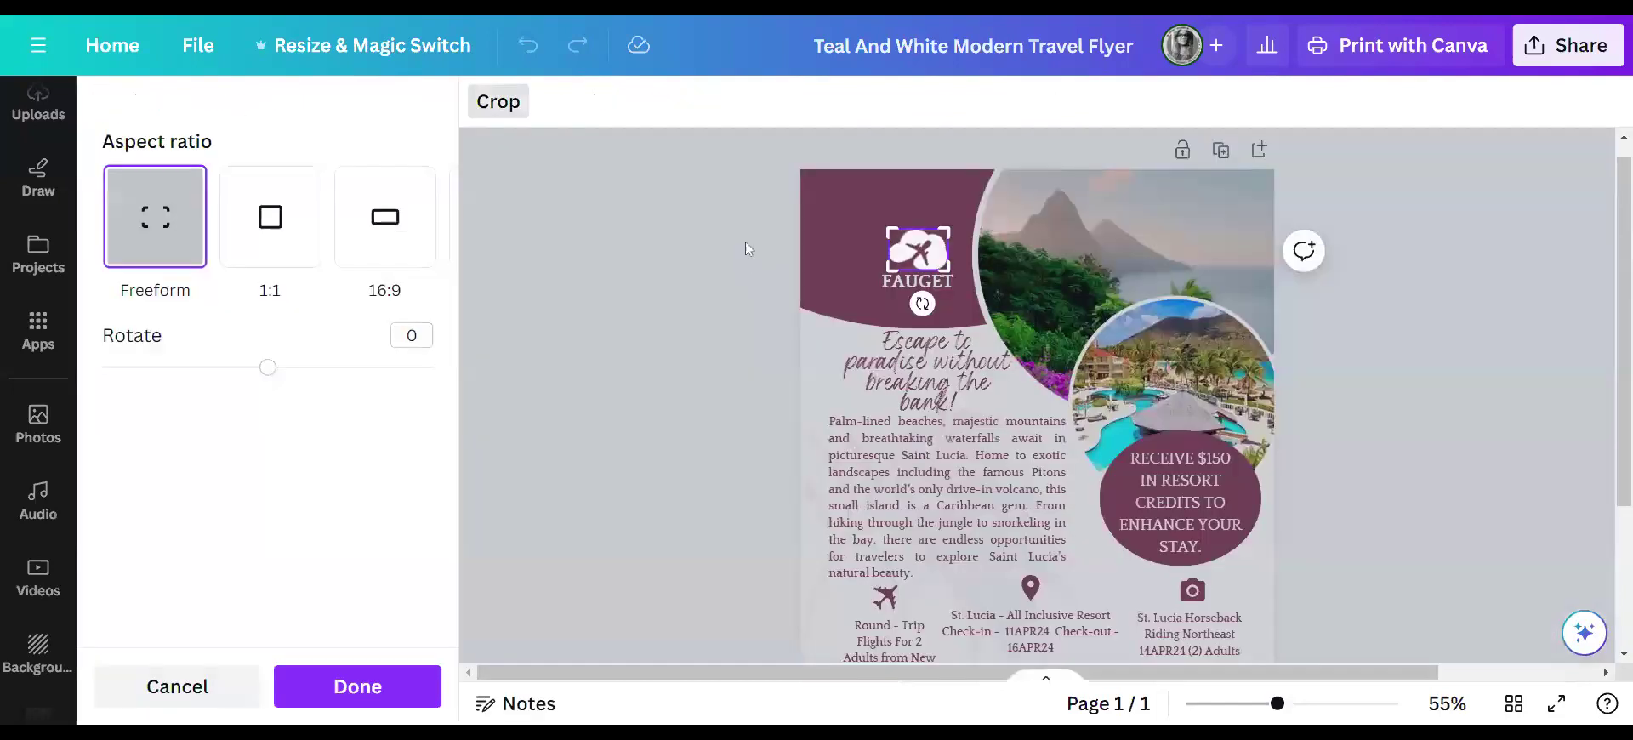
{"action": "left_click", "coordinate": [597, 325]}
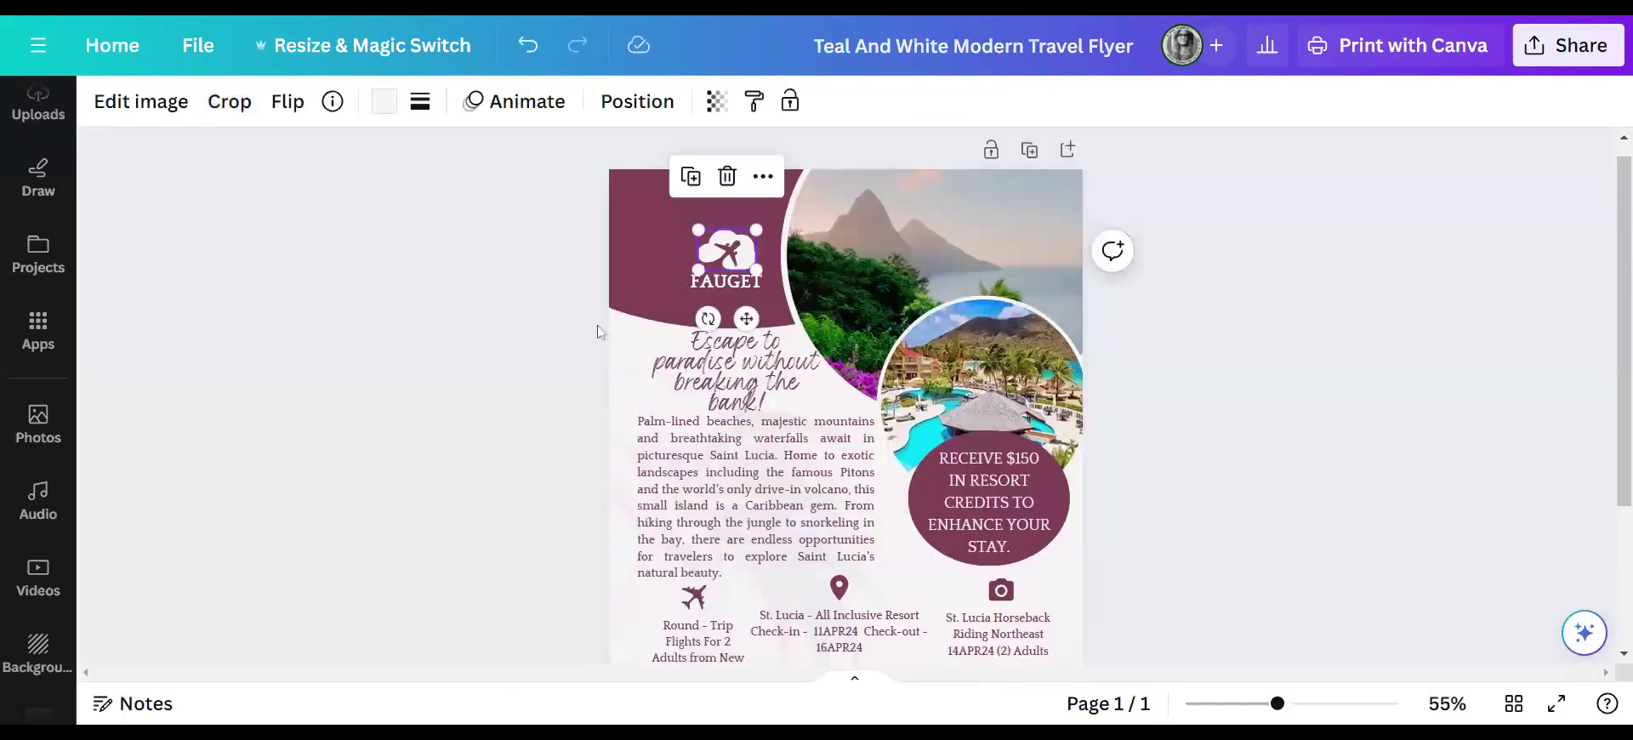
{"action": "left_click", "coordinate": [727, 176]}
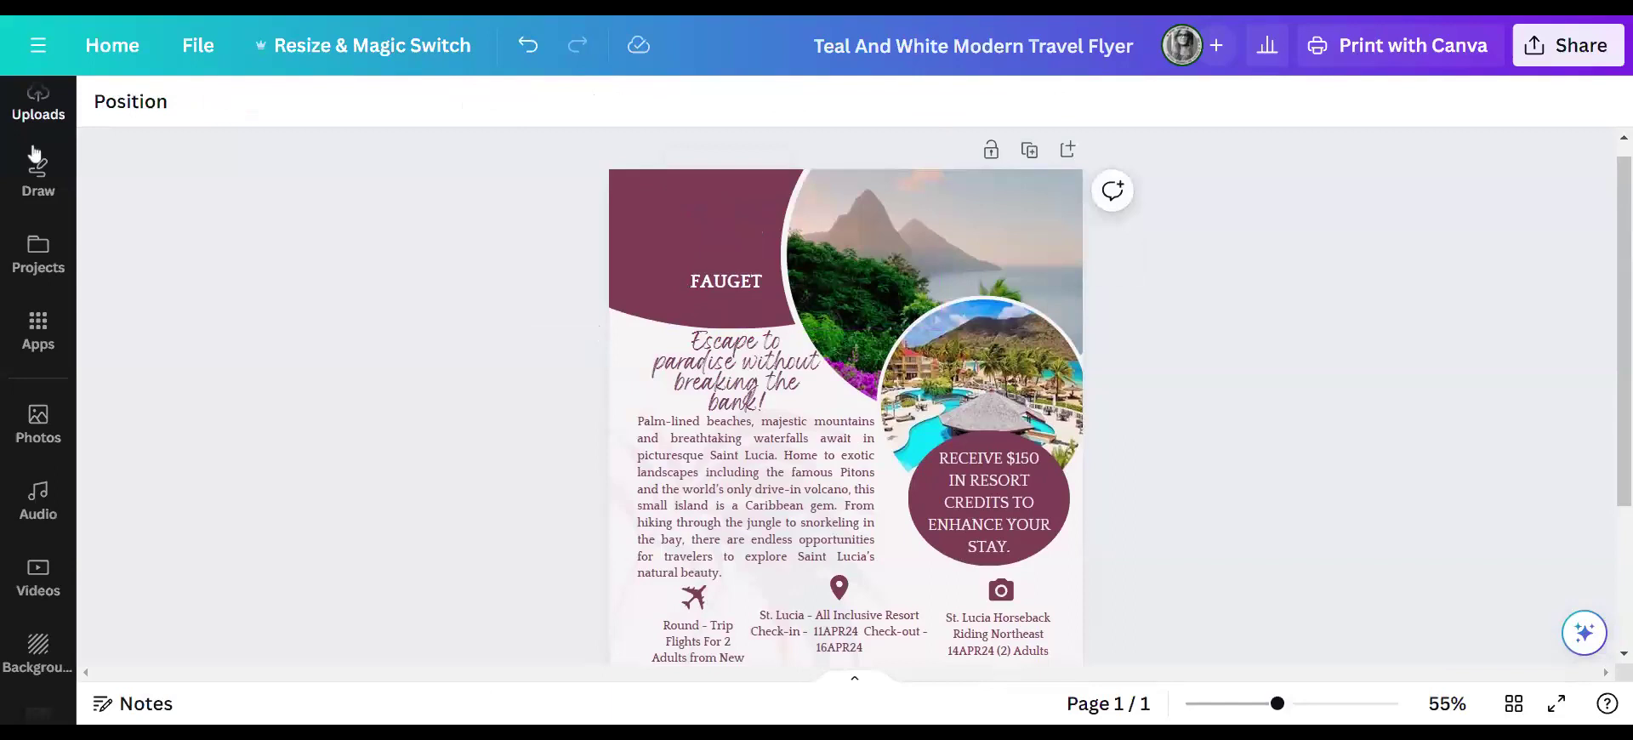
{"action": "scroll", "coordinate": [56, 315], "scroll_direction": "up", "scroll_amount": 4}
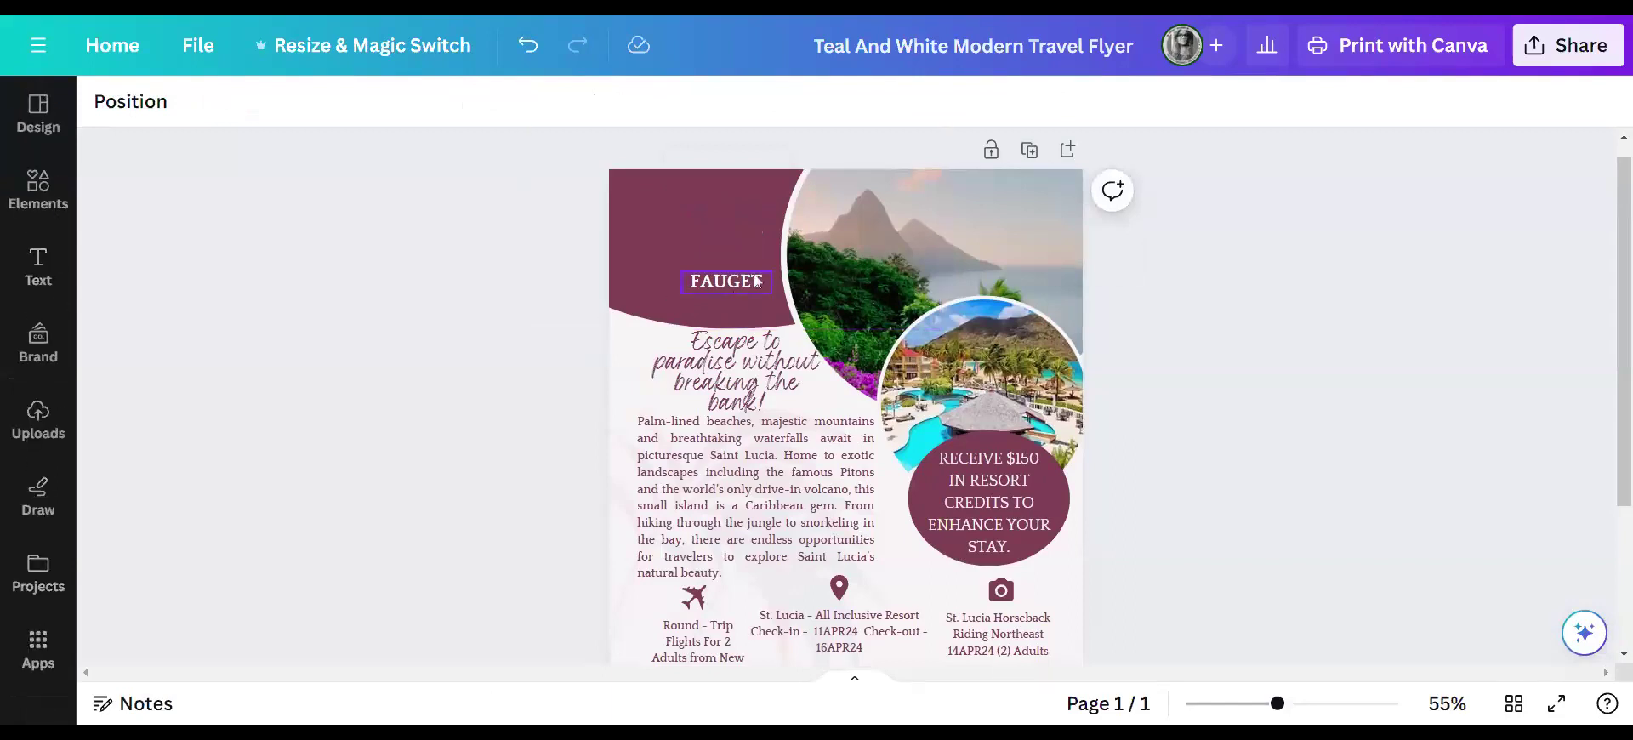
- Add the starfish graphic from recent elements and place it small at the top-left
{"action": "left_click", "coordinate": [53, 193]}
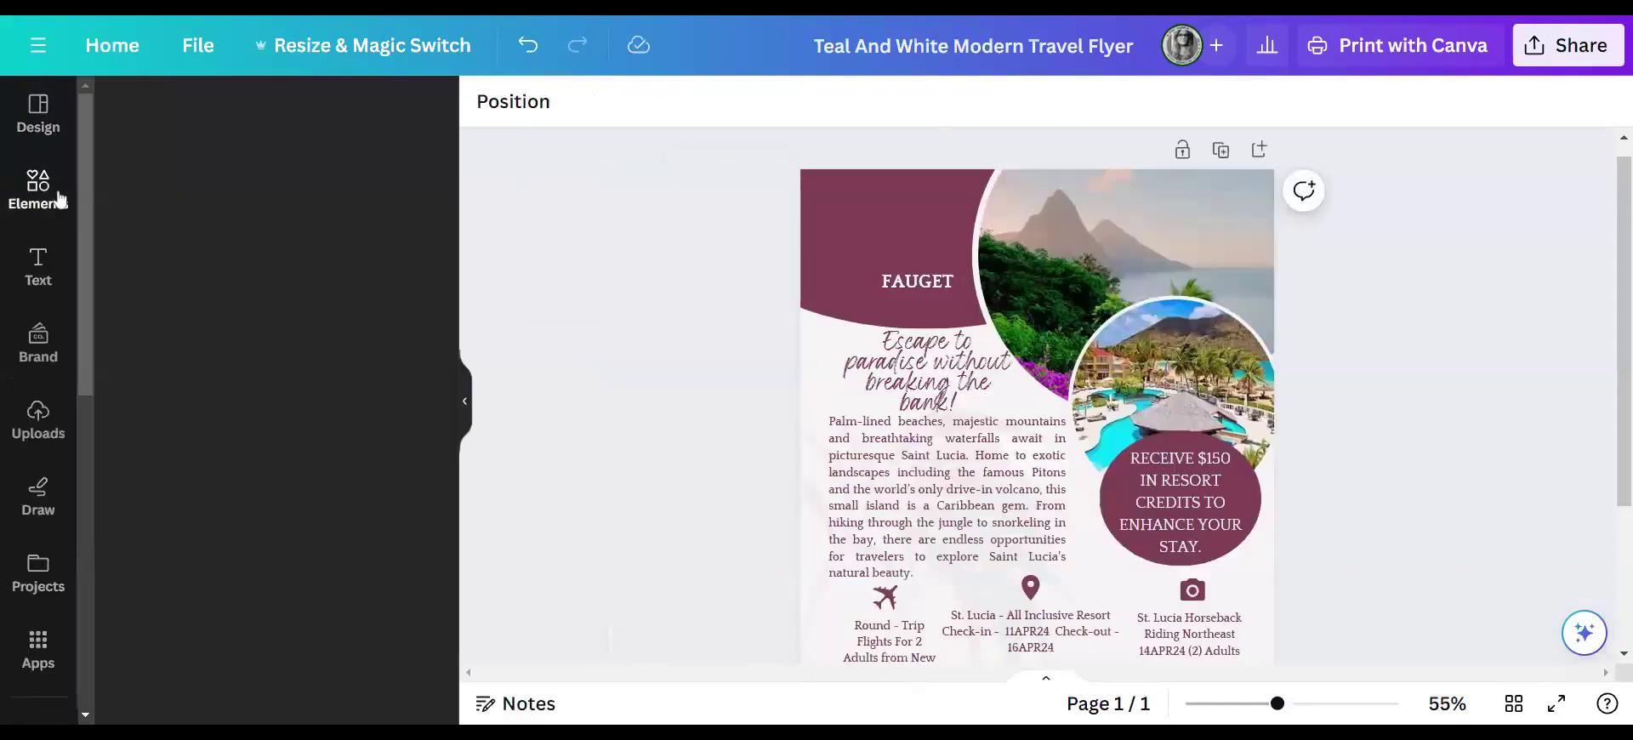
{"action": "left_click", "coordinate": [394, 240]}
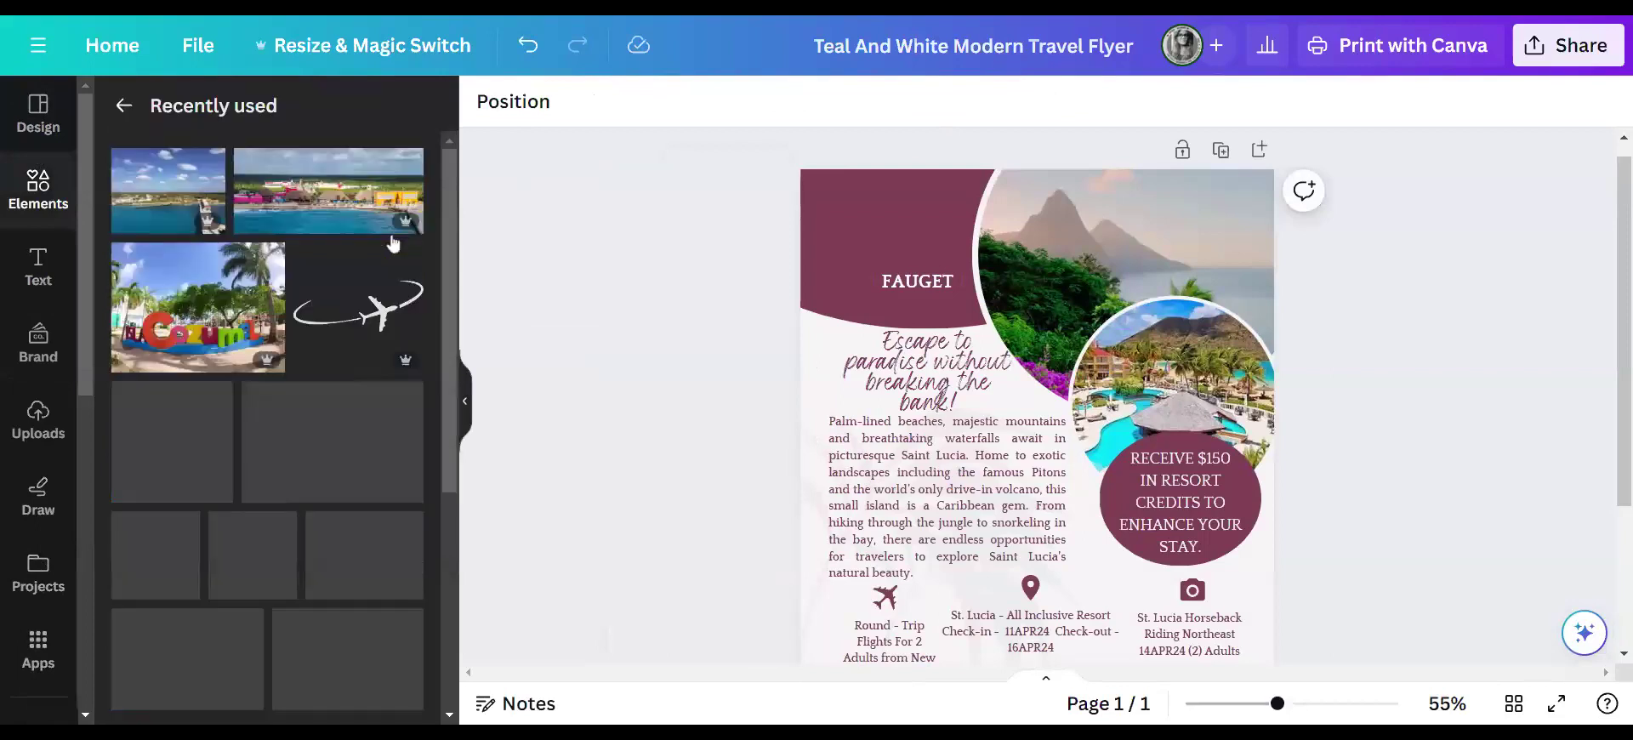
{"action": "left_click", "coordinate": [164, 453]}
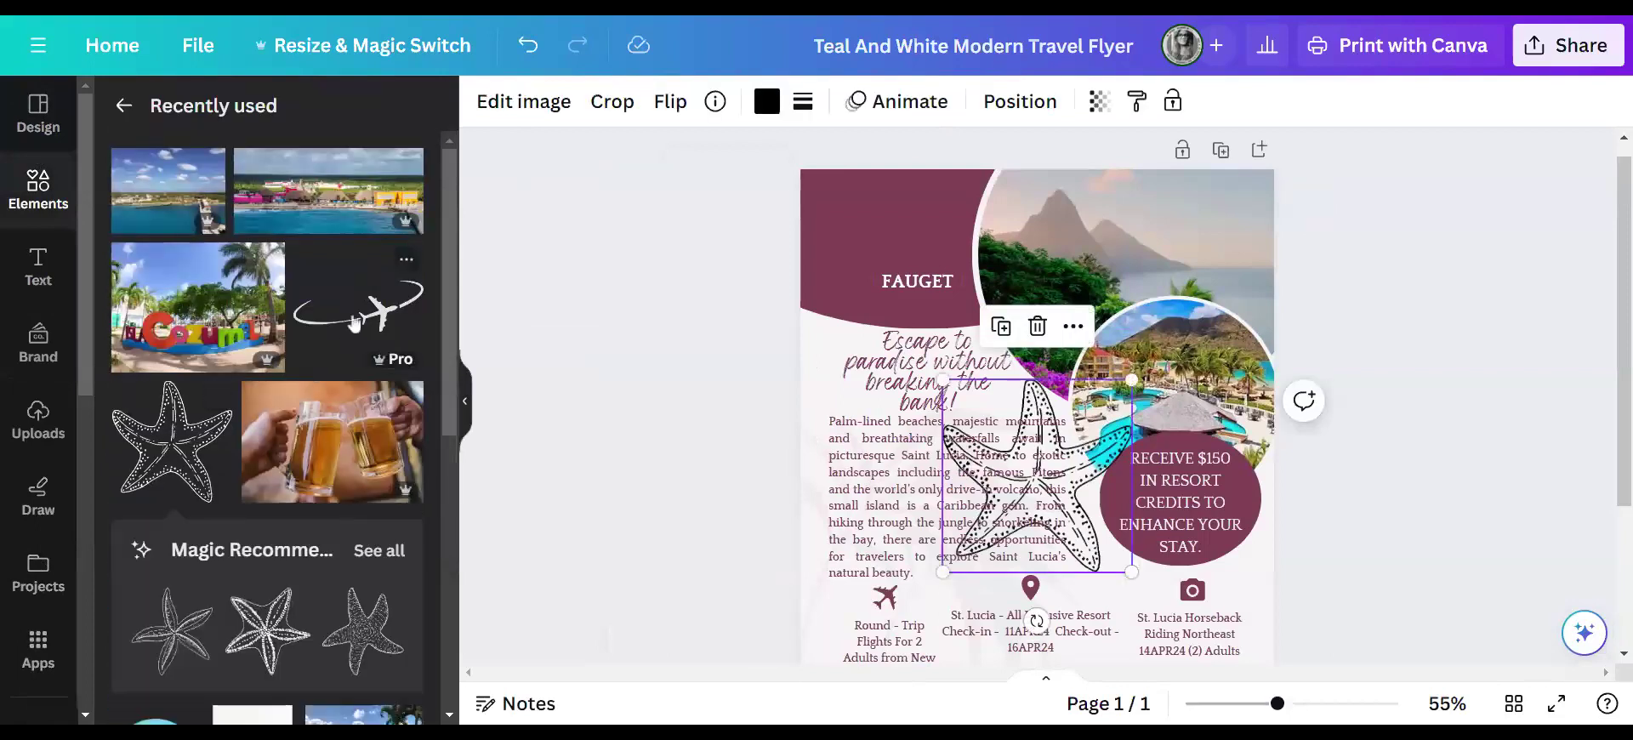
{"action": "left_click", "coordinate": [1385, 285]}
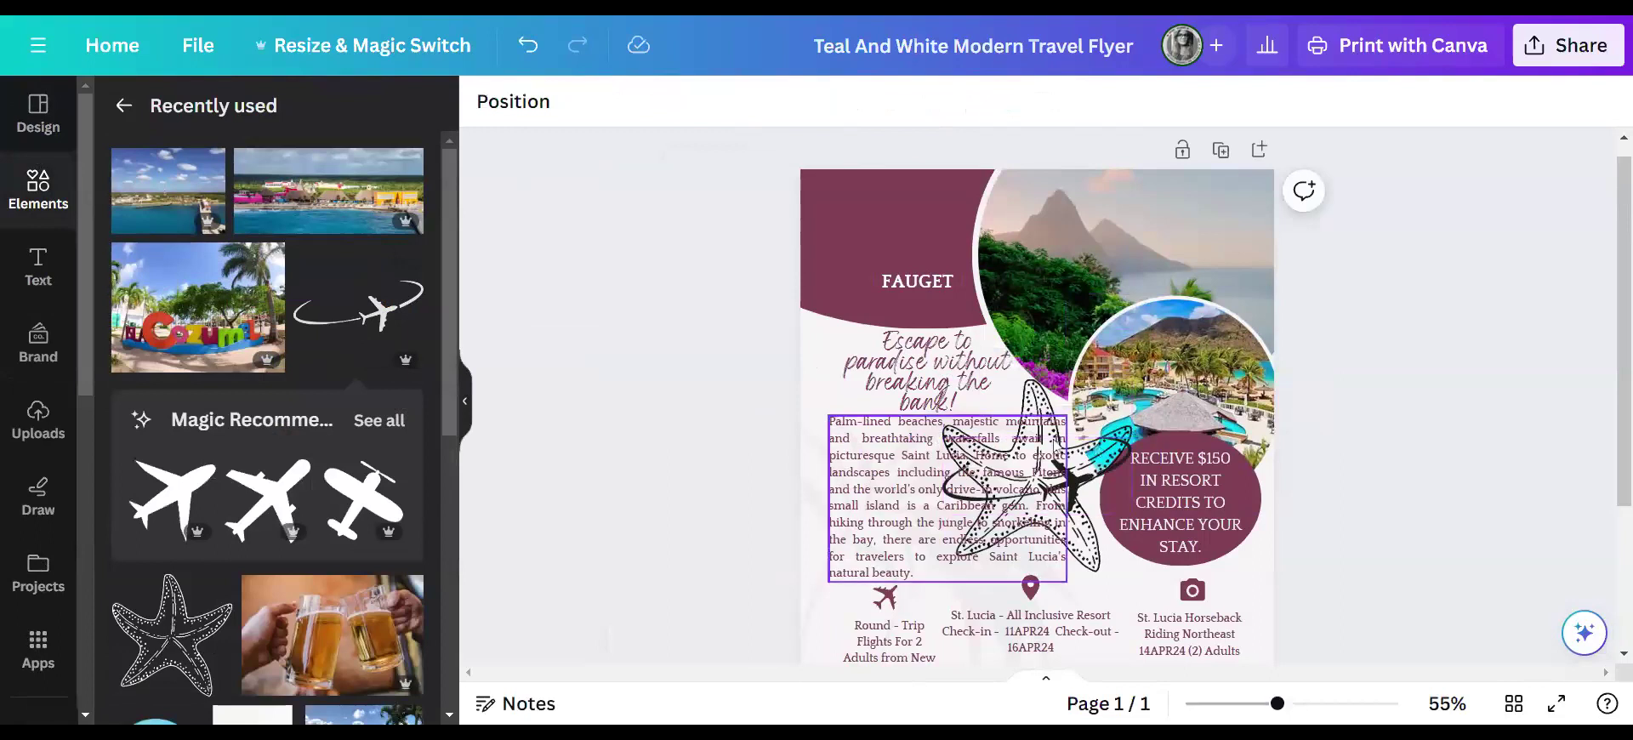
{"action": "left_click", "coordinate": [465, 402]}
{"action": "left_click_drag", "start_coordinate": [843, 379], "coordinate": [722, 186]}
{"action": "left_click_drag", "start_coordinate": [609, 361], "coordinate": [719, 231]}
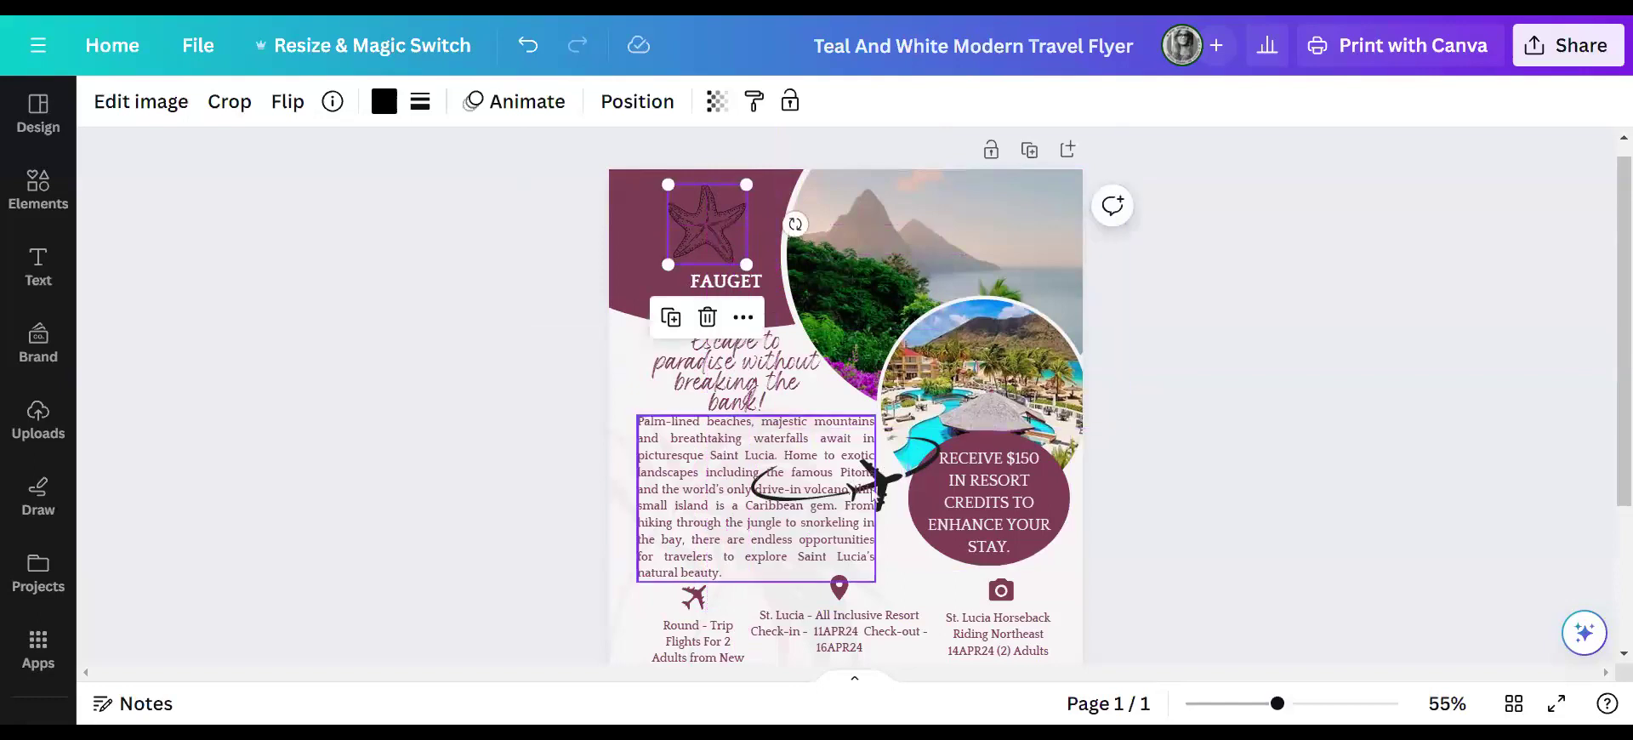
- Shrink the airplane swirl and position it over the starfish
{"action": "left_click_drag", "start_coordinate": [876, 498], "coordinate": [761, 223]}
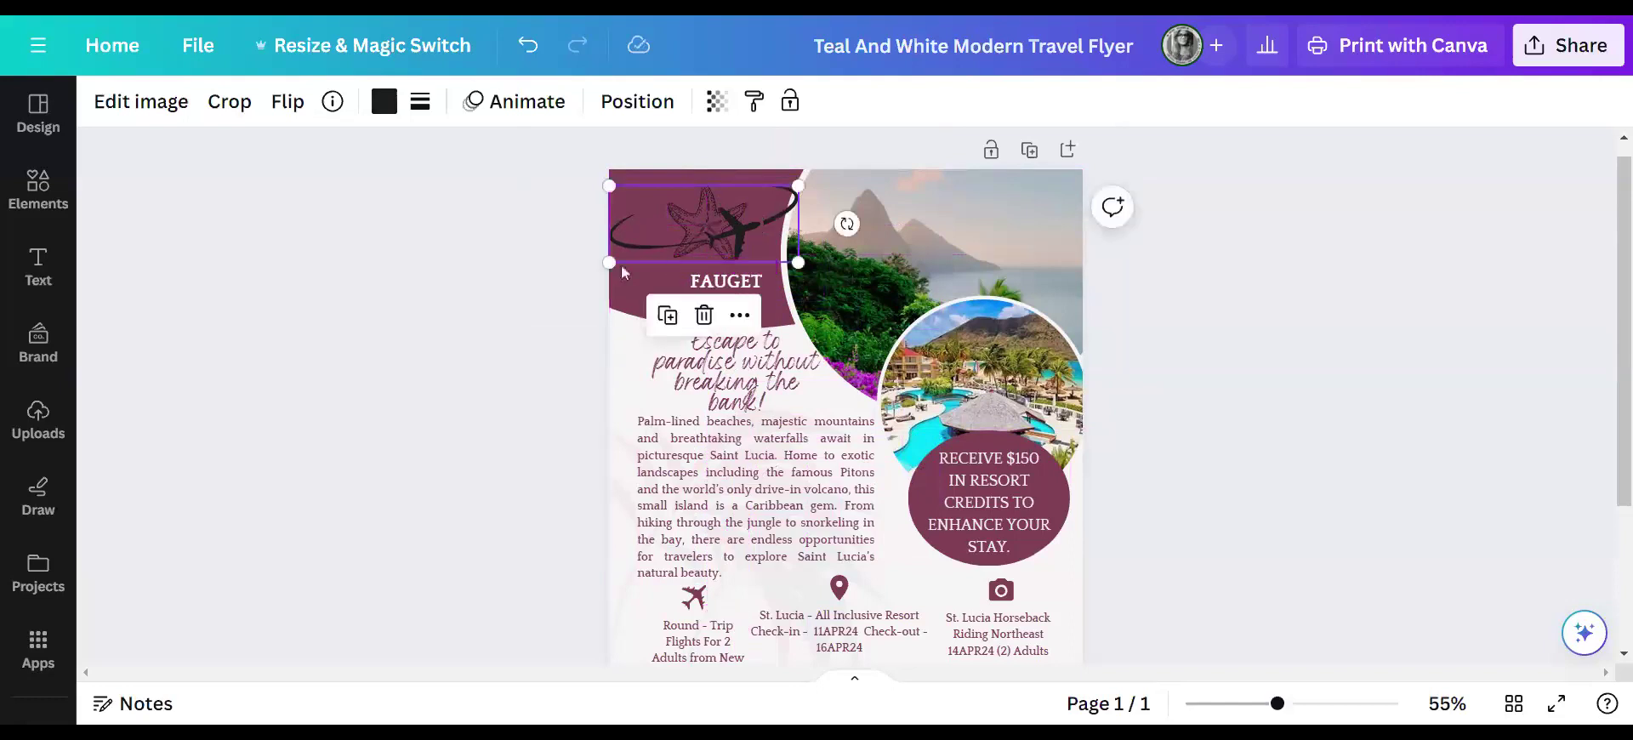
{"action": "left_click_drag", "start_coordinate": [607, 264], "coordinate": [668, 237]}
{"action": "mouse_move", "coordinate": [763, 213]}
{"action": "left_mouse_down"}
{"action": "mouse_move", "coordinate": [740, 221]}
{"action": "mouse_move", "coordinate": [756, 196]}
{"action": "left_mouse_up"}
{"action": "left_click_drag", "start_coordinate": [642, 243], "coordinate": [725, 230]}
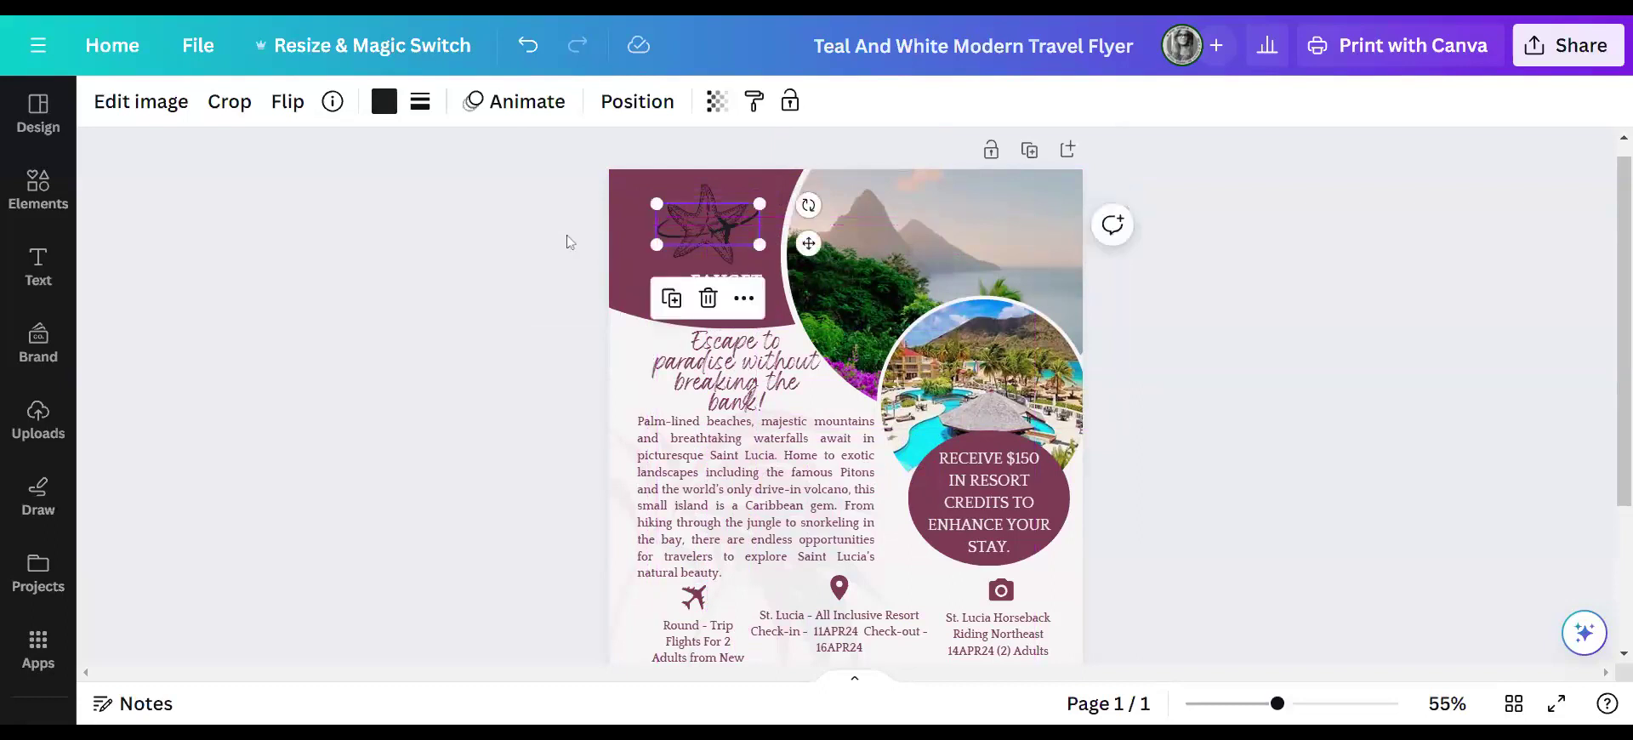
{"action": "left_click", "coordinate": [618, 206]}
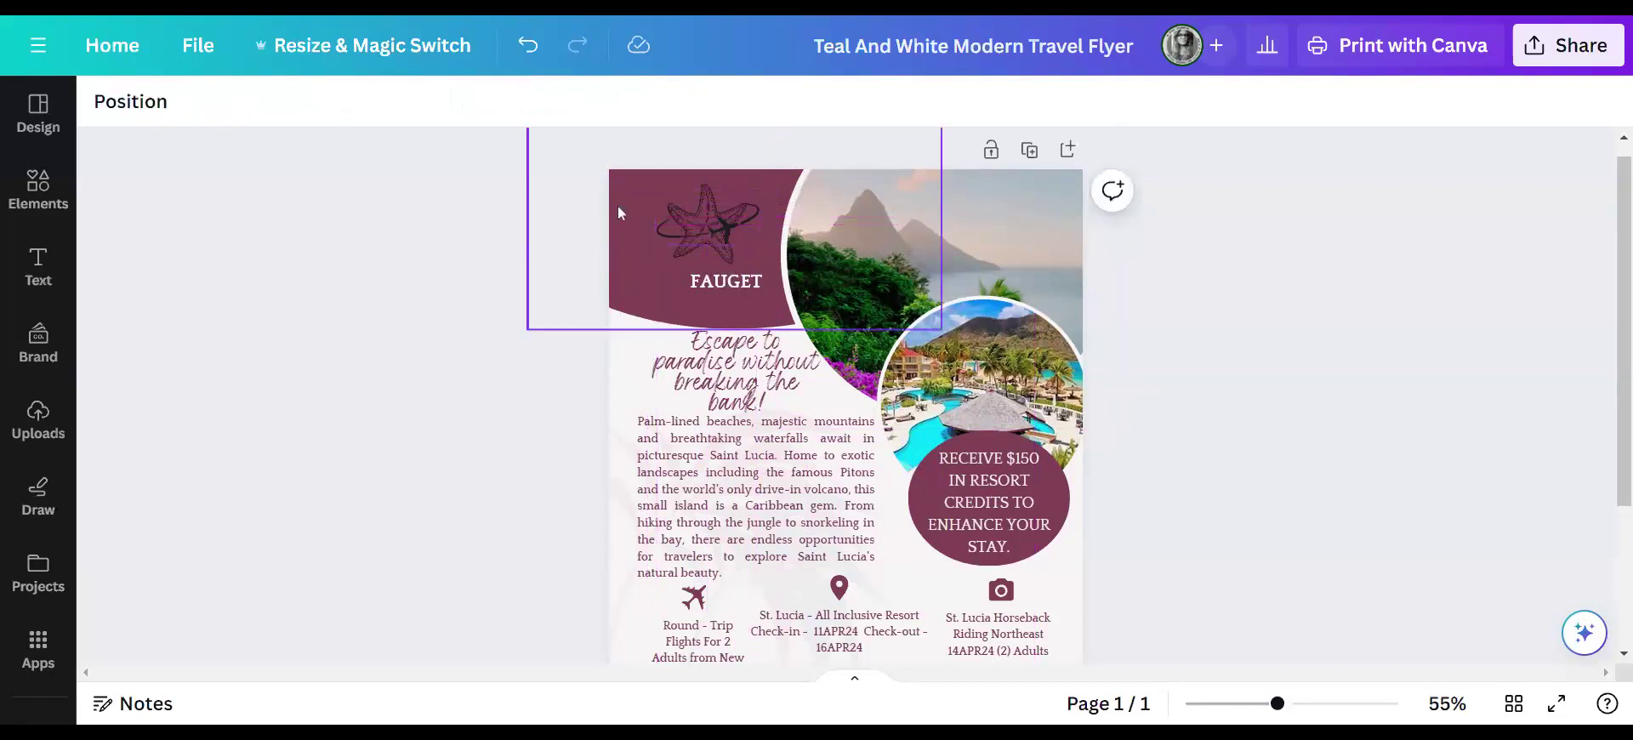
- Recolour the starfish-and-plane logo to off-white #f8f5f5
{"action": "left_click", "coordinate": [708, 201]}
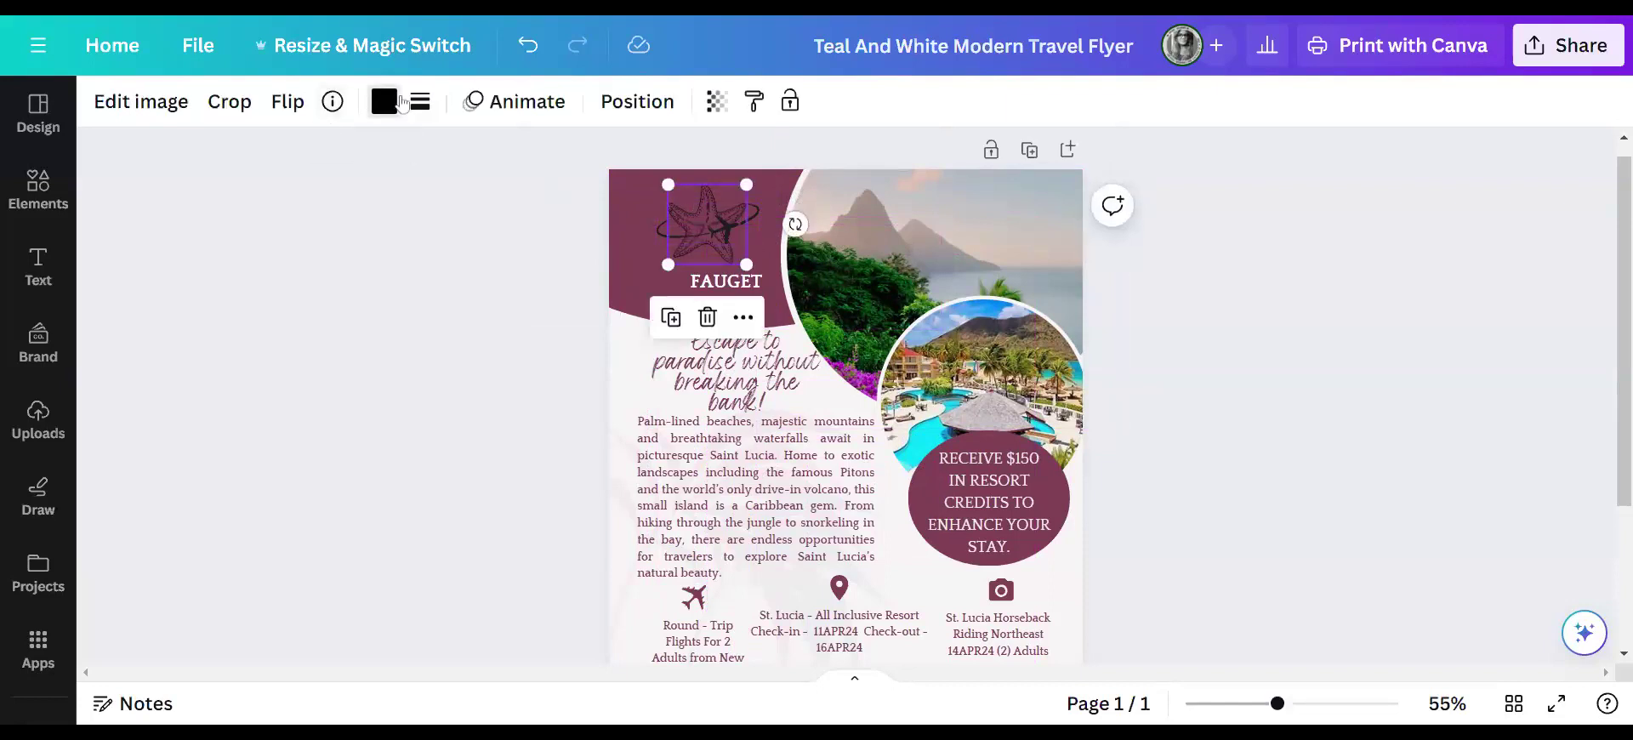
{"action": "left_click", "coordinate": [385, 102]}
{"action": "left_click", "coordinate": [402, 230]}
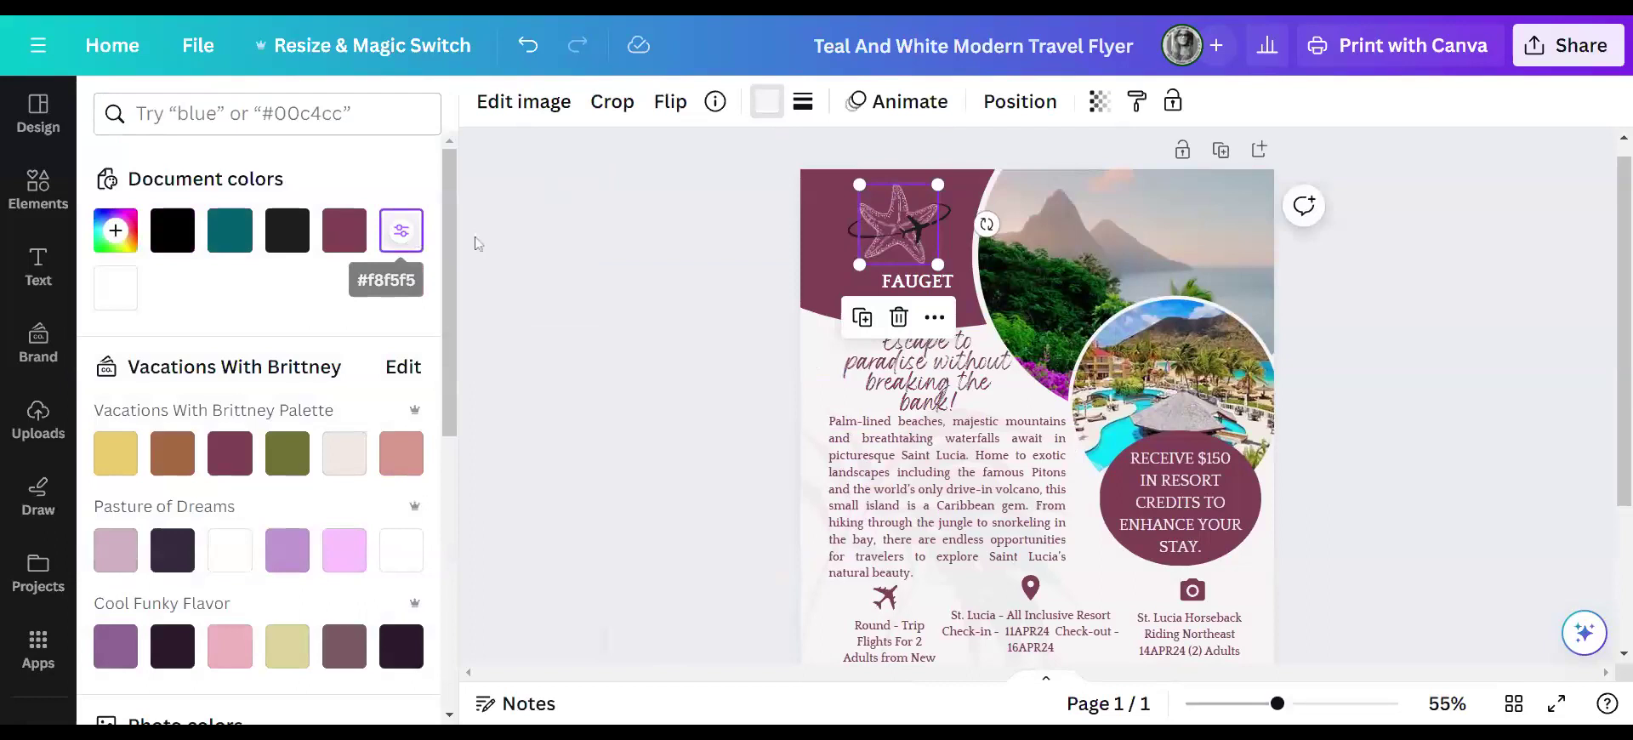
{"action": "key", "text": "ctrl+z"}
{"action": "left_click", "coordinate": [411, 245]}
{"action": "left_click", "coordinate": [632, 216]}
{"action": "left_click", "coordinate": [500, 316]}
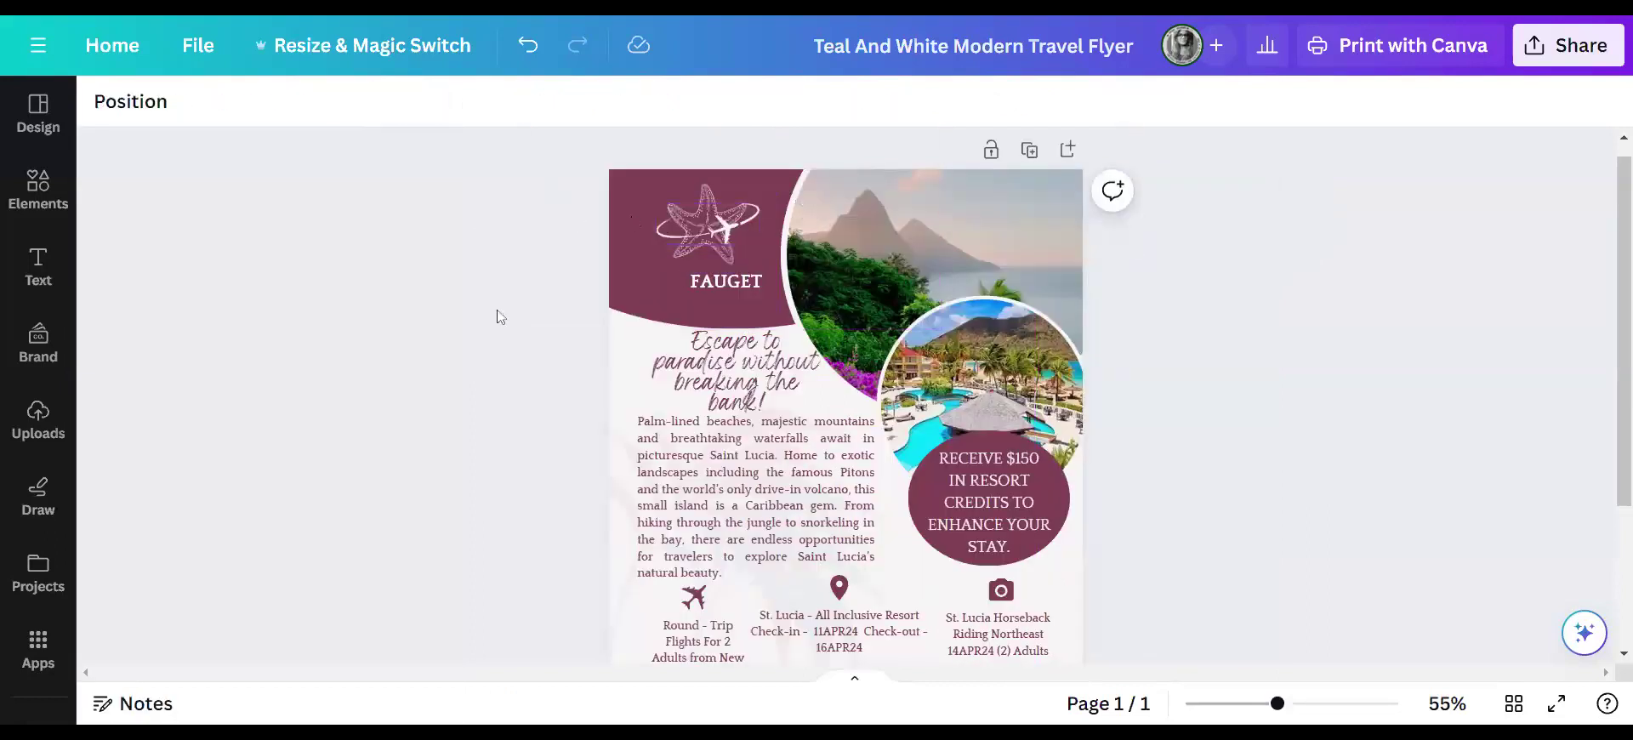
{"action": "left_click", "coordinate": [745, 284]}
- Replace the FAUGET heading with the business name, then centre it under the logo and shrink it to one small line
{"action": "double_click", "coordinate": [745, 284]}
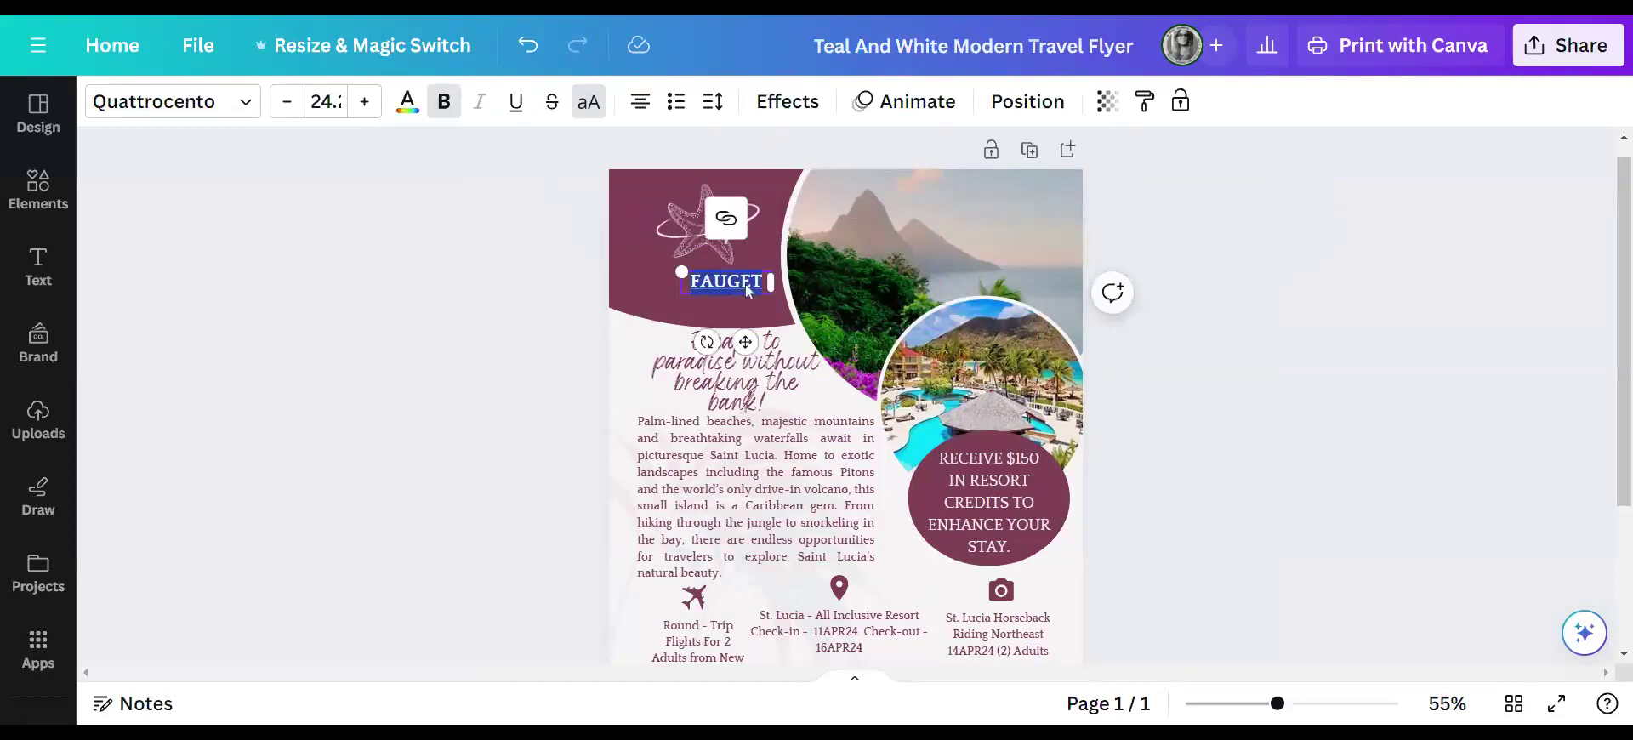
{"action": "type", "text": "VACAT"}
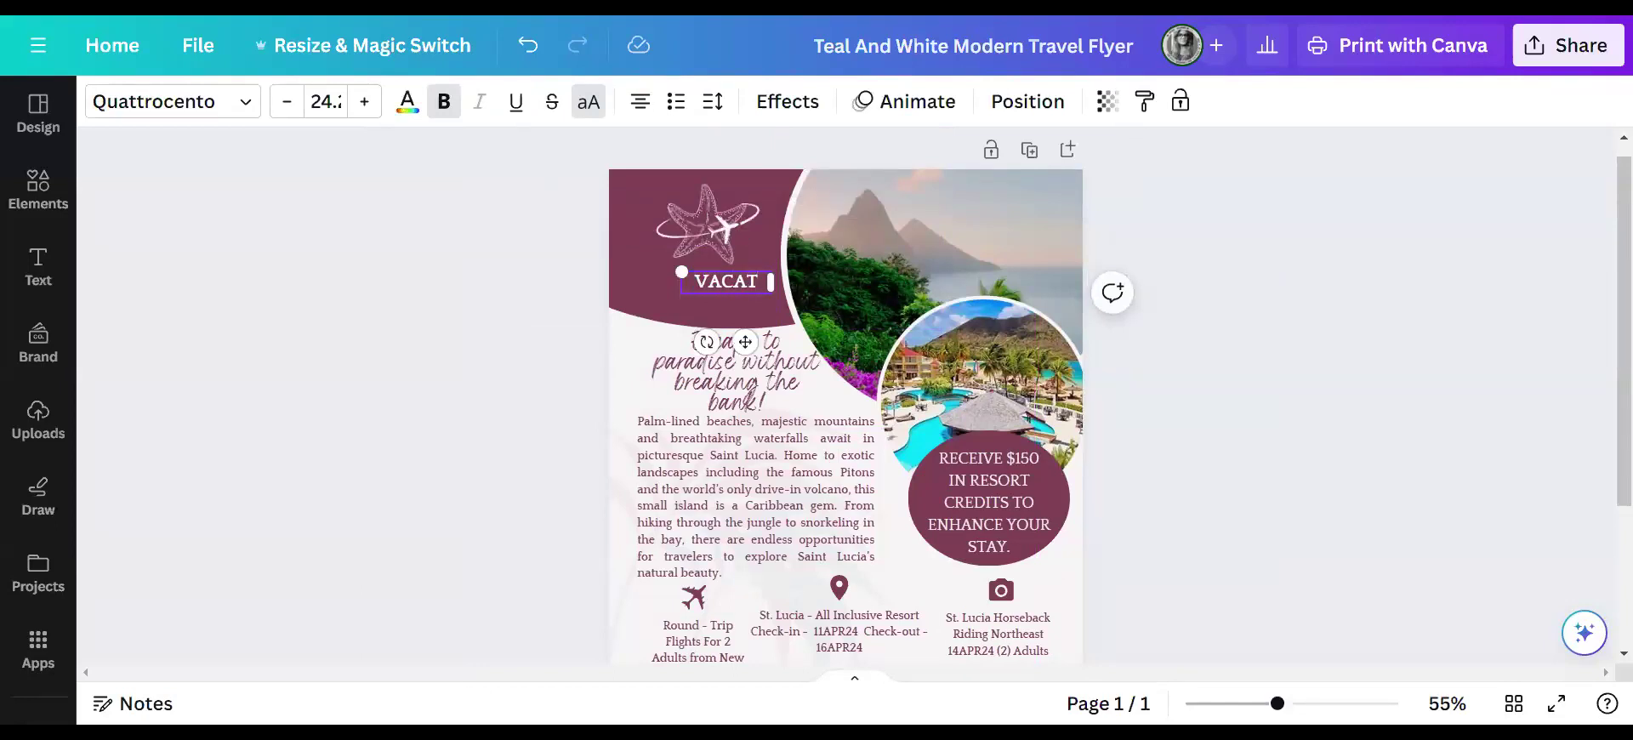
{"action": "type", "text": "IONS WITH STARFISH"}
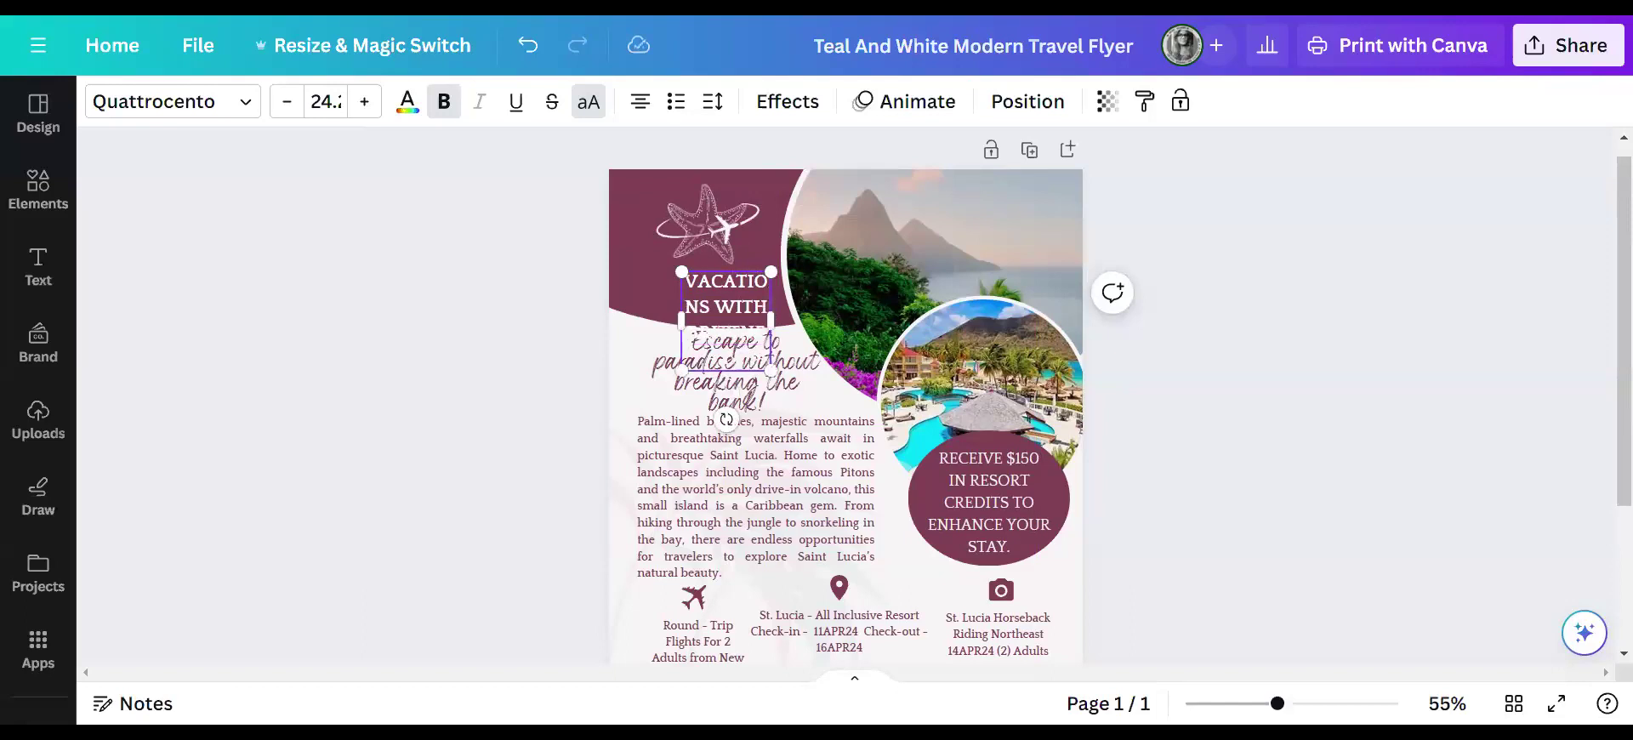
{"action": "left_click_drag", "start_coordinate": [687, 333], "coordinate": [823, 330]}
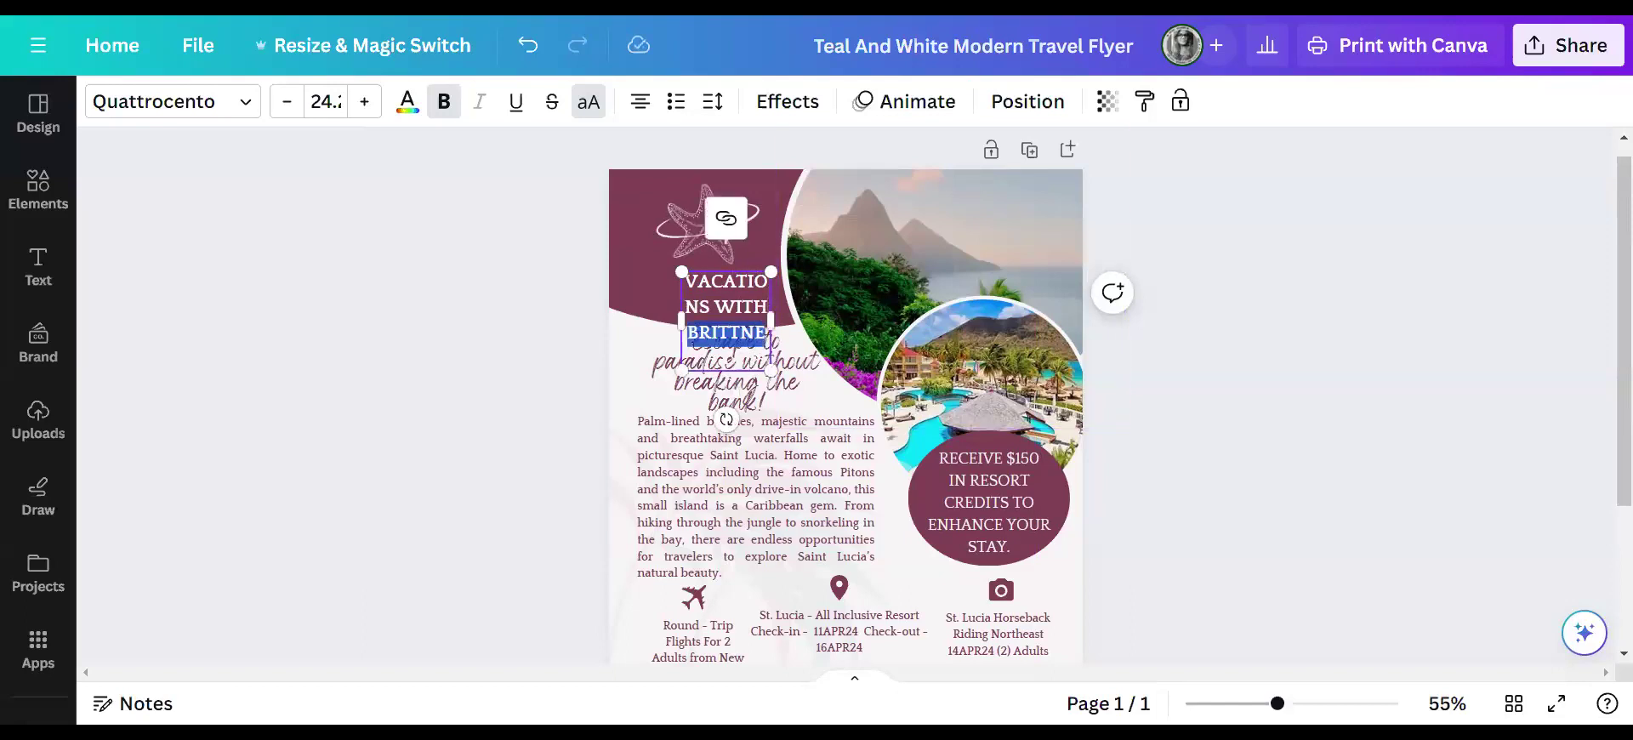
{"action": "left_click_drag", "start_coordinate": [681, 324], "coordinate": [609, 324]}
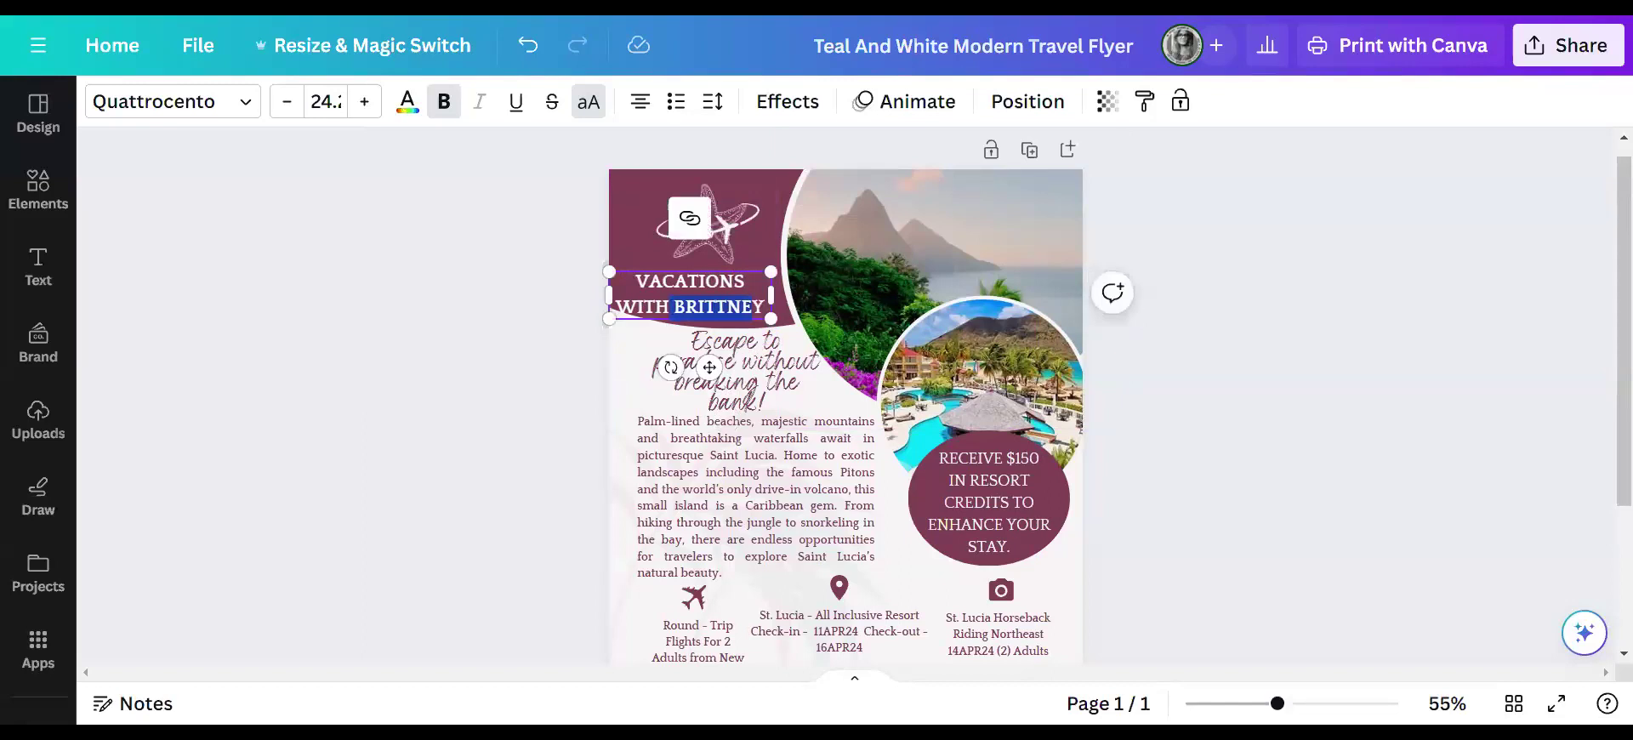
{"action": "left_click", "coordinate": [771, 246]}
{"action": "left_click_drag", "start_coordinate": [717, 289], "coordinate": [728, 291]}
{"action": "left_click_drag", "start_coordinate": [732, 286], "coordinate": [732, 287]}
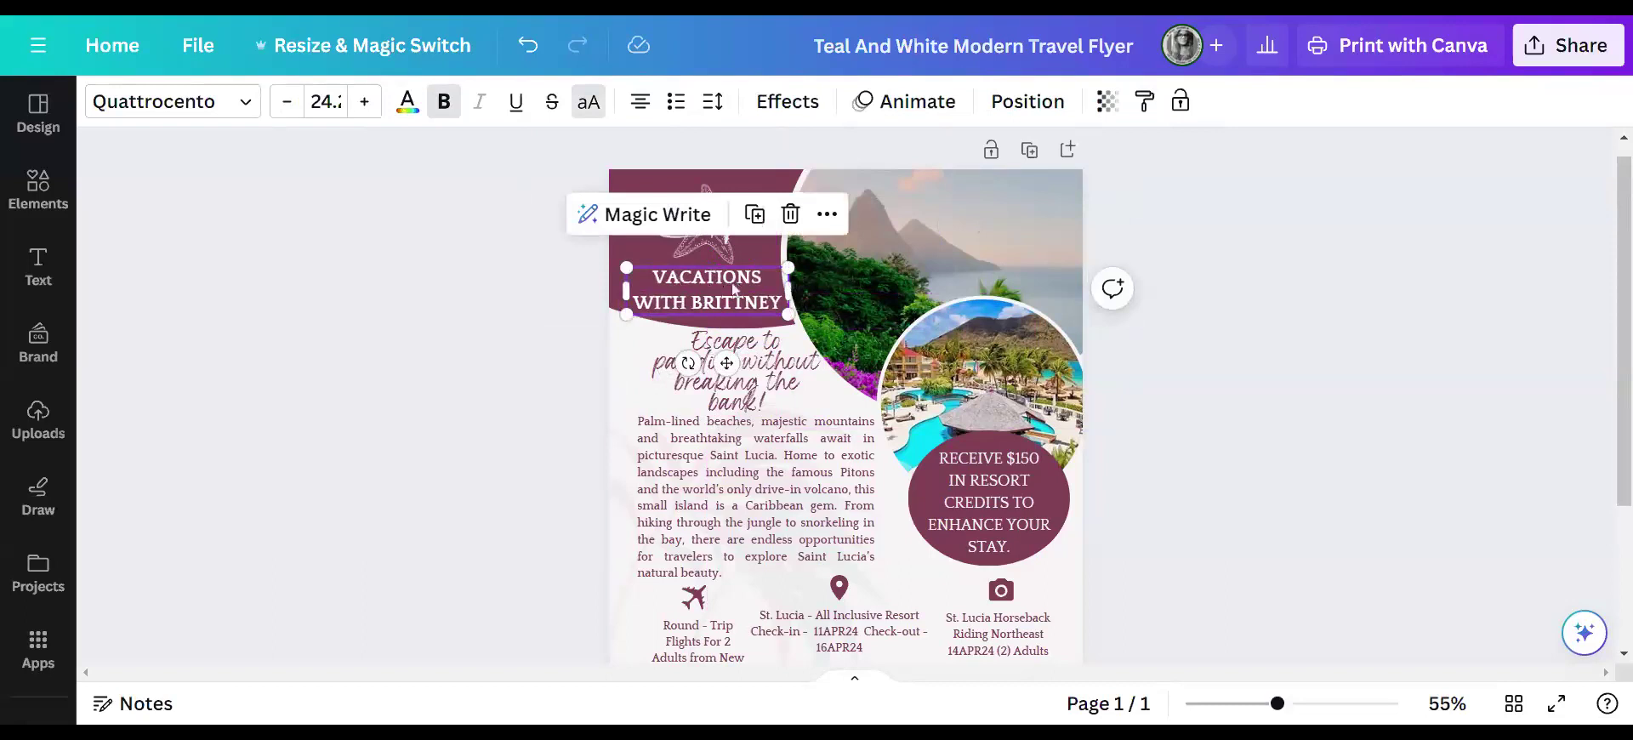
{"action": "left_click_drag", "start_coordinate": [789, 315], "coordinate": [777, 278]}
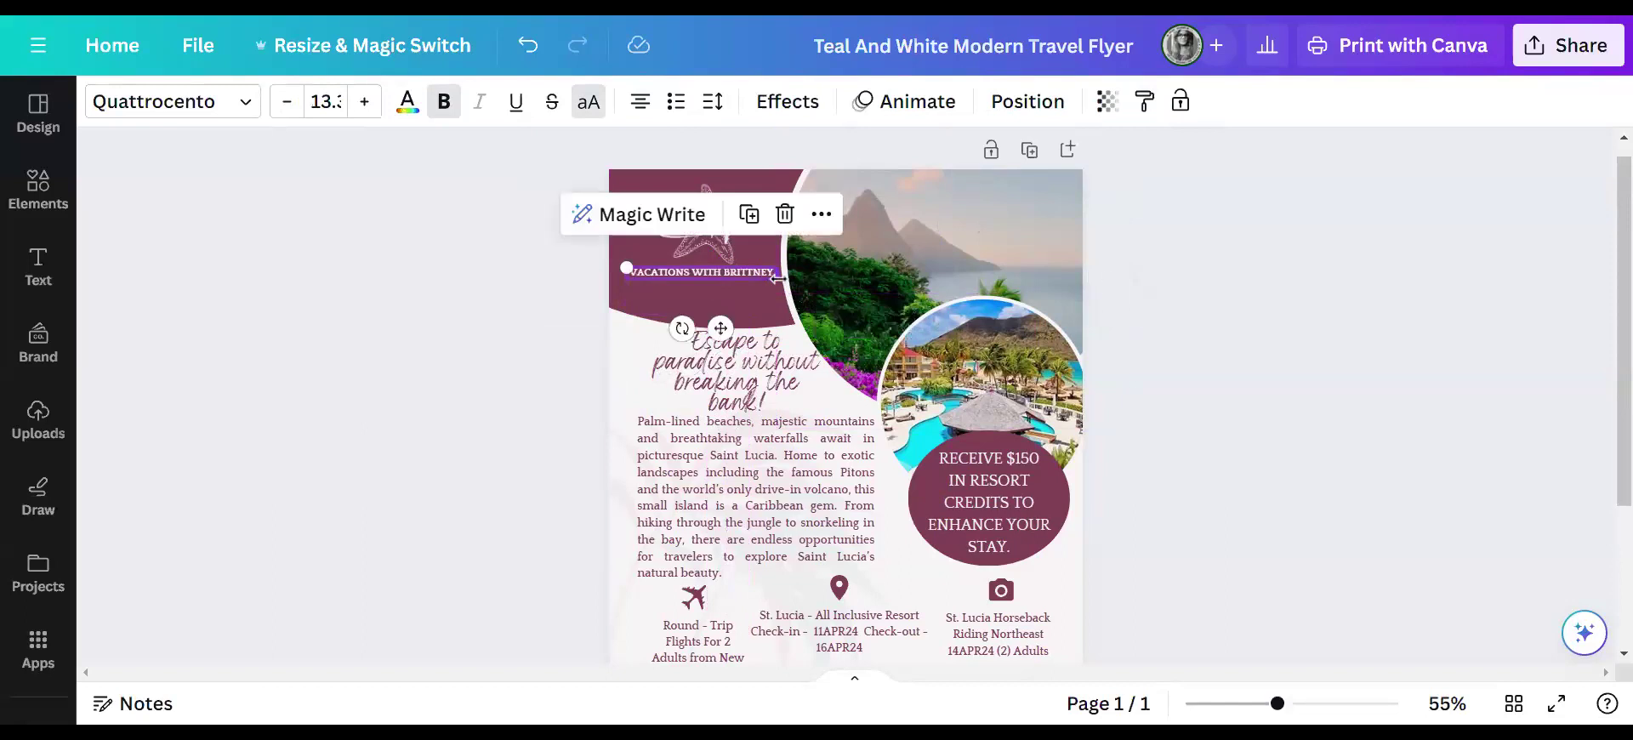
{"action": "left_click", "coordinate": [1157, 345]}
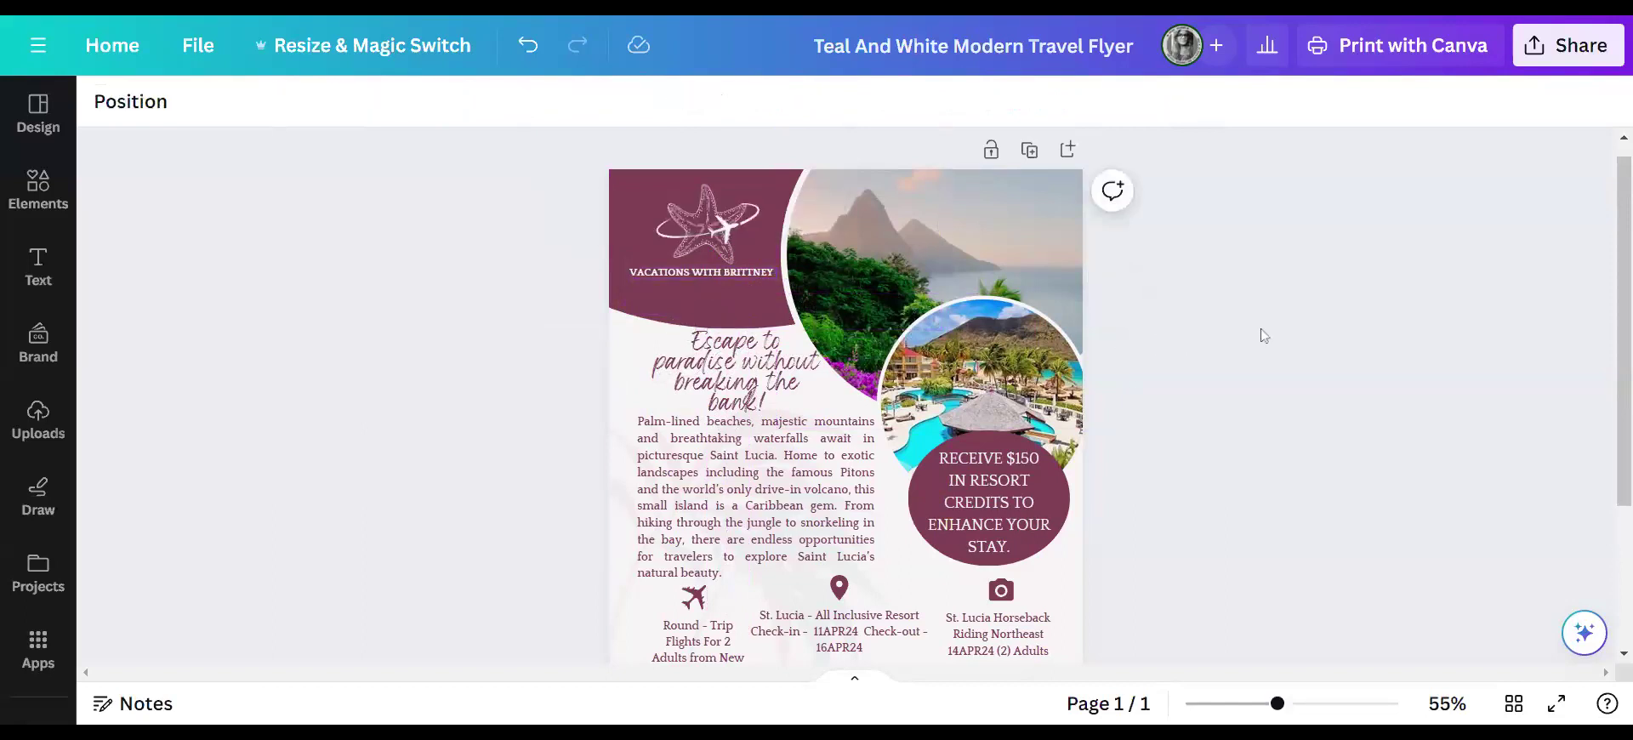
- Nudge the price line slightly down and to the right
{"action": "scroll", "coordinate": [1261, 329], "scroll_direction": "down", "scroll_amount": 2}
{"action": "scroll", "coordinate": [1276, 317], "scroll_direction": "down", "scroll_amount": 2}
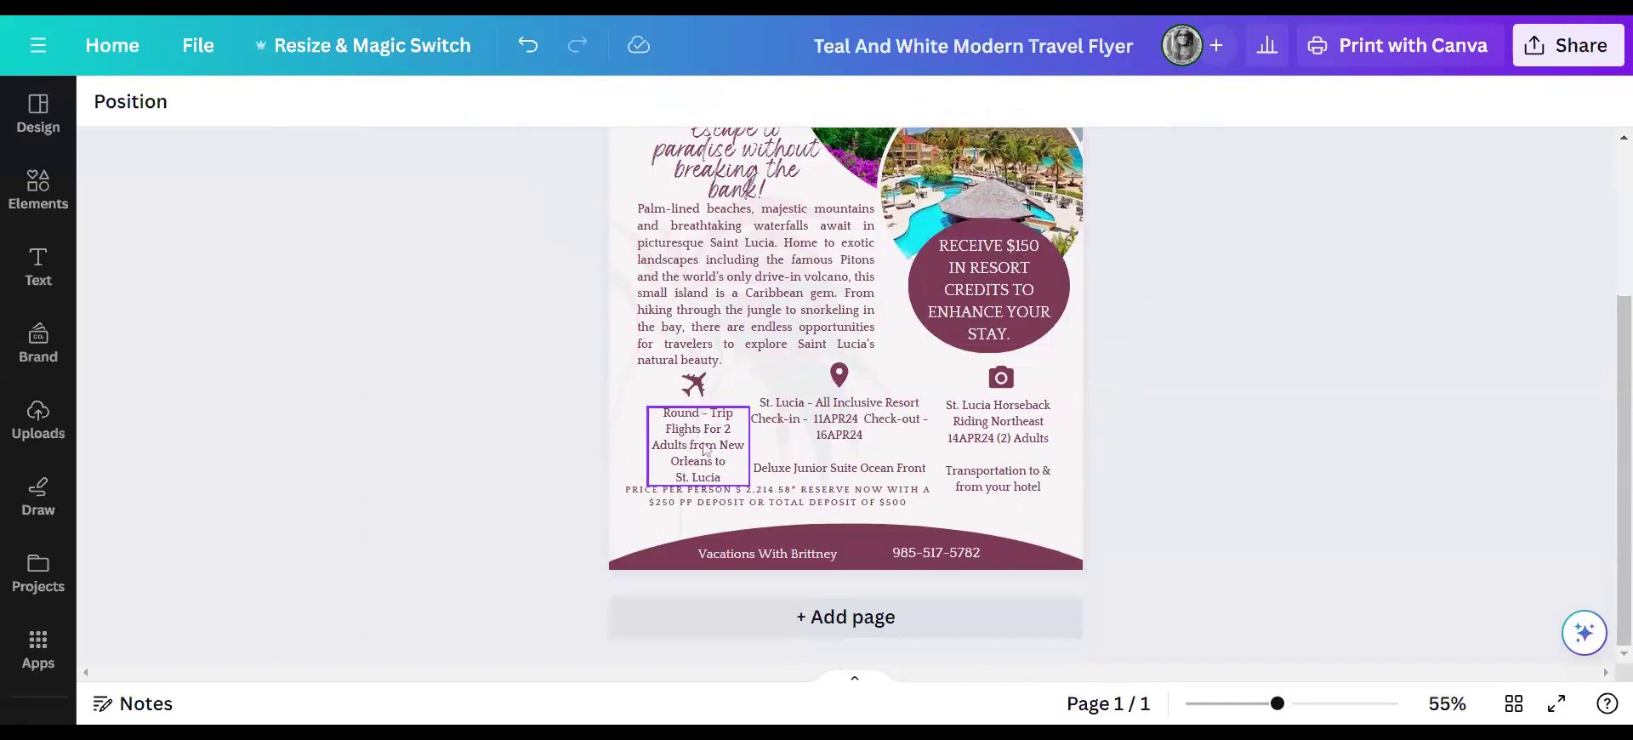
{"action": "left_click_drag", "start_coordinate": [866, 501], "coordinate": [874, 501]}
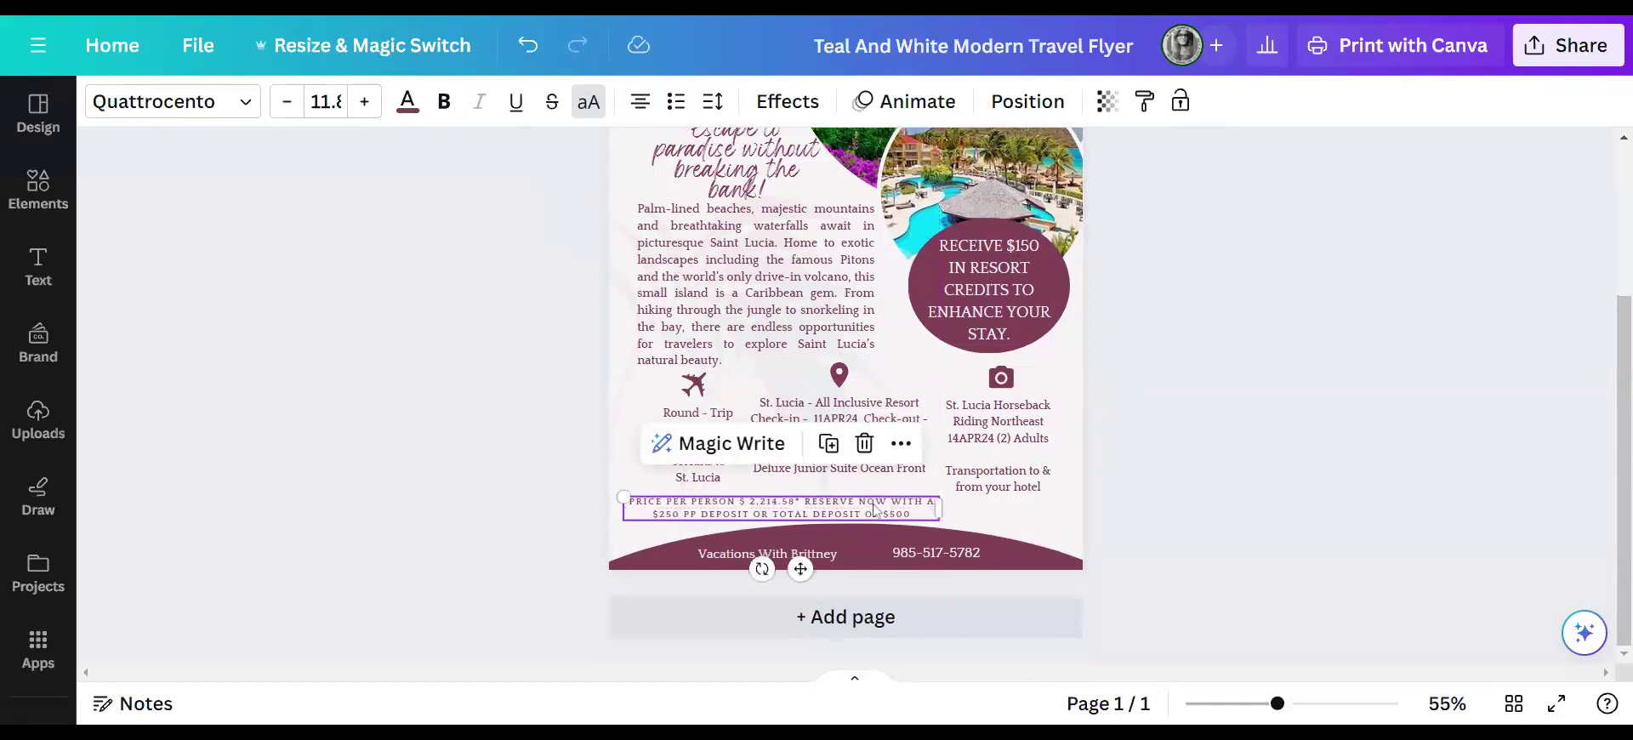
- Replace the footer business-name text with the business's website address
{"action": "left_click", "coordinate": [836, 557]}
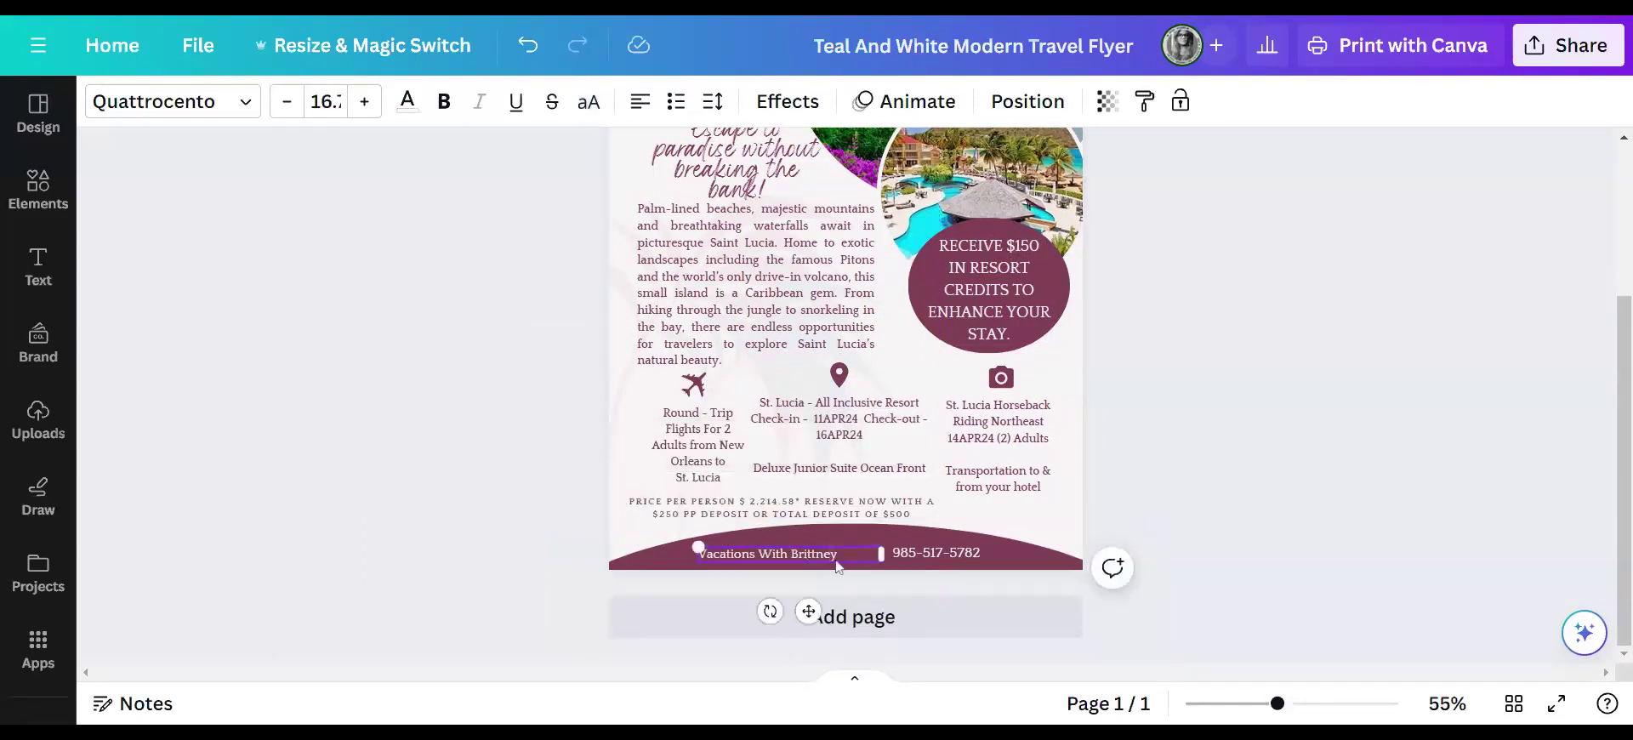
{"action": "scroll", "coordinate": [850, 510], "scroll_direction": "up", "scroll_amount": 2}
{"action": "scroll", "coordinate": [866, 479], "scroll_direction": "down", "scroll_amount": 2}
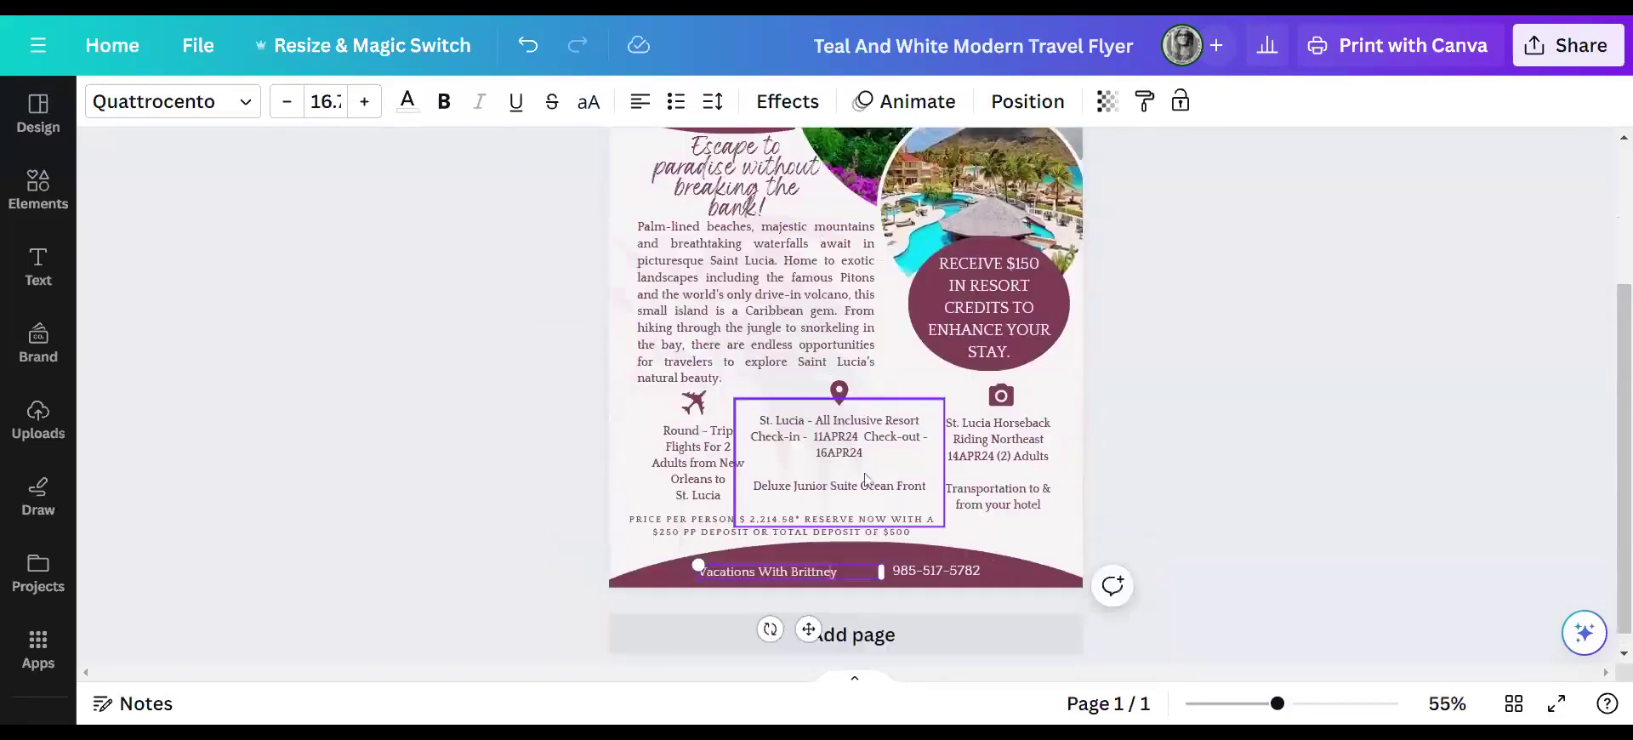
{"action": "triple_click", "coordinate": [814, 571]}
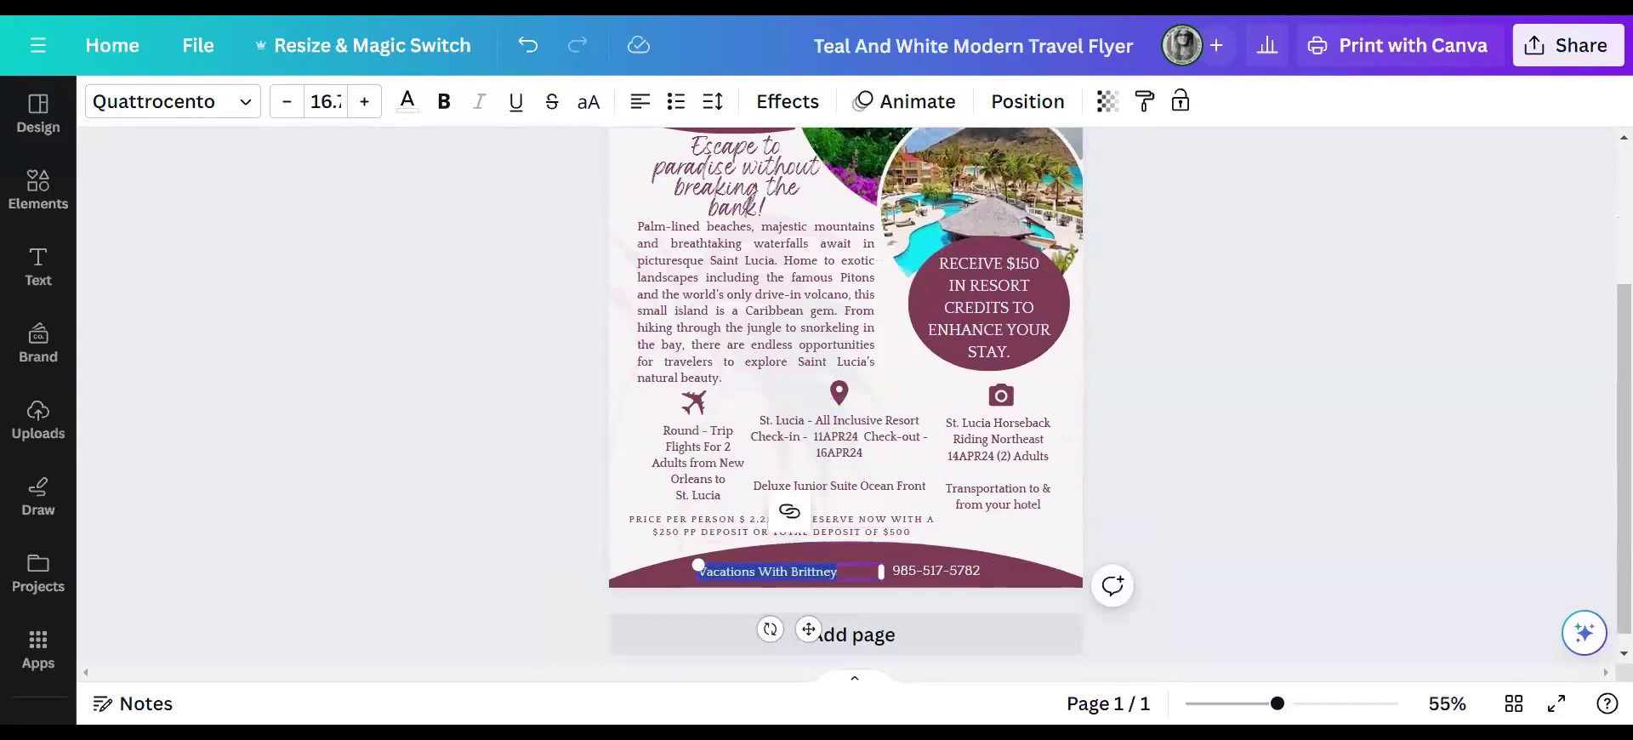
{"action": "type", "text": "Vacatip"}
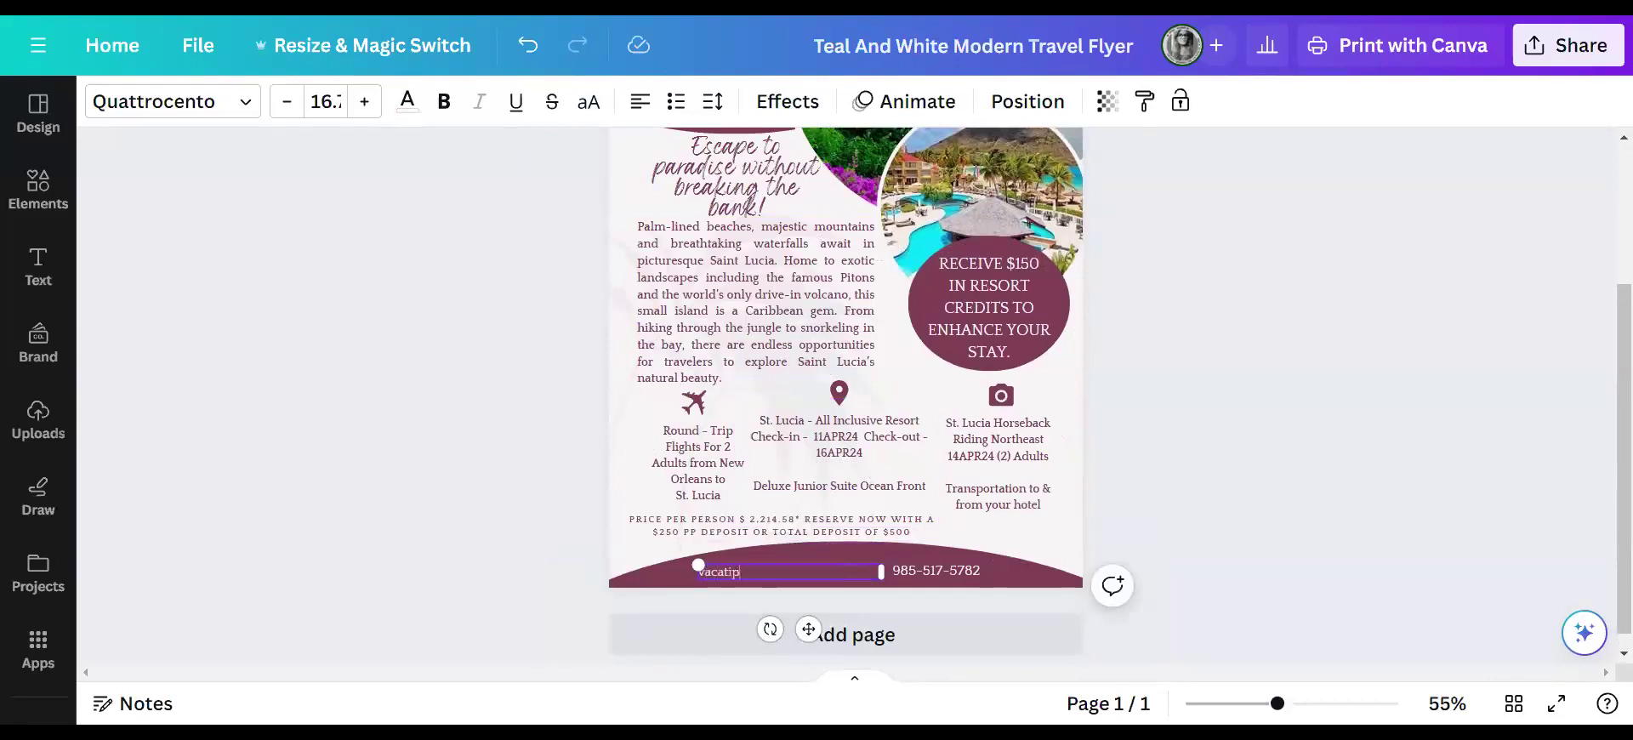
{"action": "key", "text": "BackSpace"}
{"action": "type", "text": "ons-with-brittney.com"}
{"action": "left_click", "coordinate": [1251, 478]}
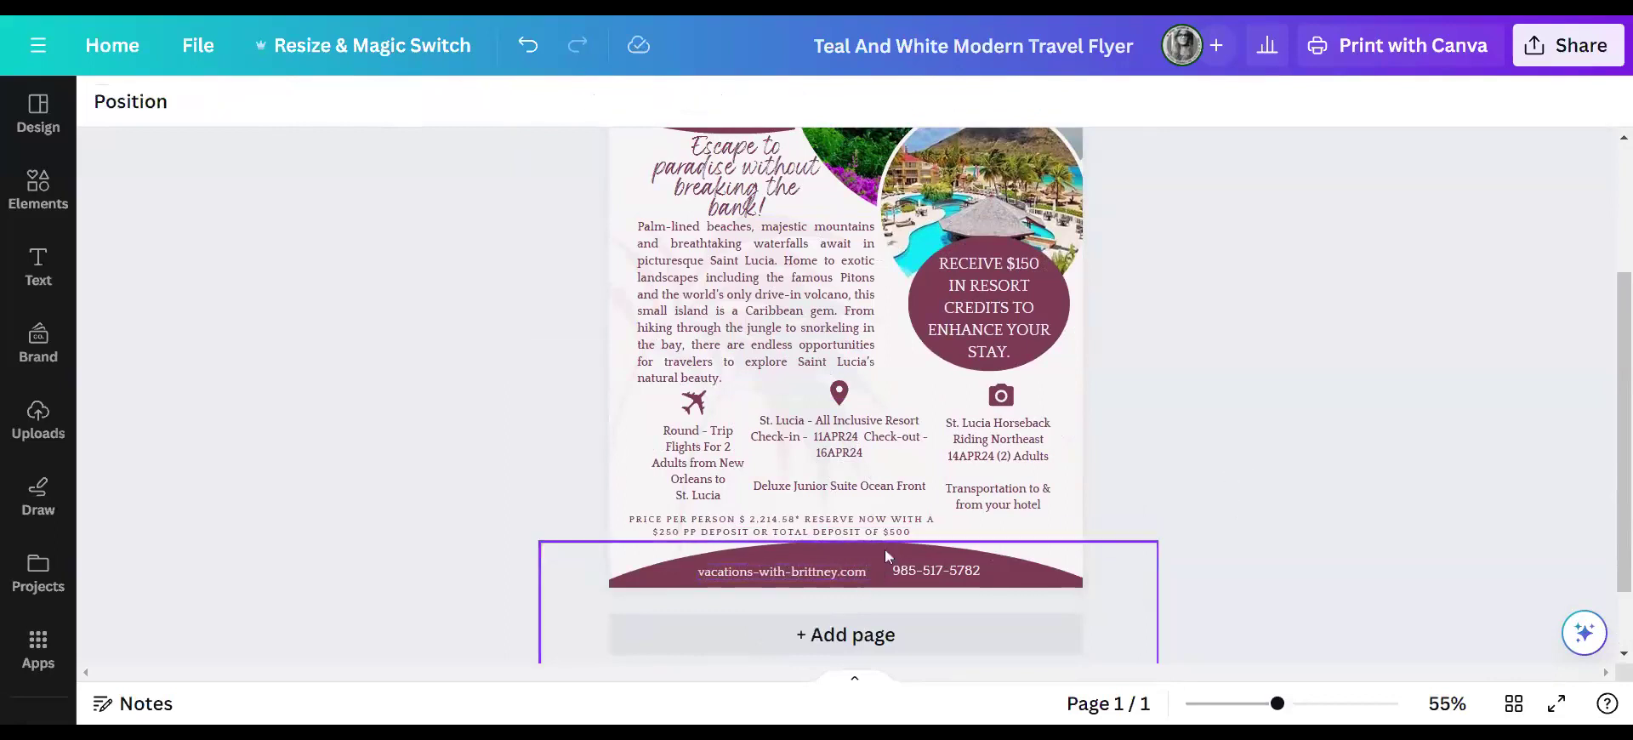
- Shift the website text slightly left so it sits level beside the phone number
{"action": "left_click", "coordinate": [817, 568]}
{"action": "left_click_drag", "start_coordinate": [817, 570], "coordinate": [812, 570]}
{"action": "left_click", "coordinate": [1225, 459]}
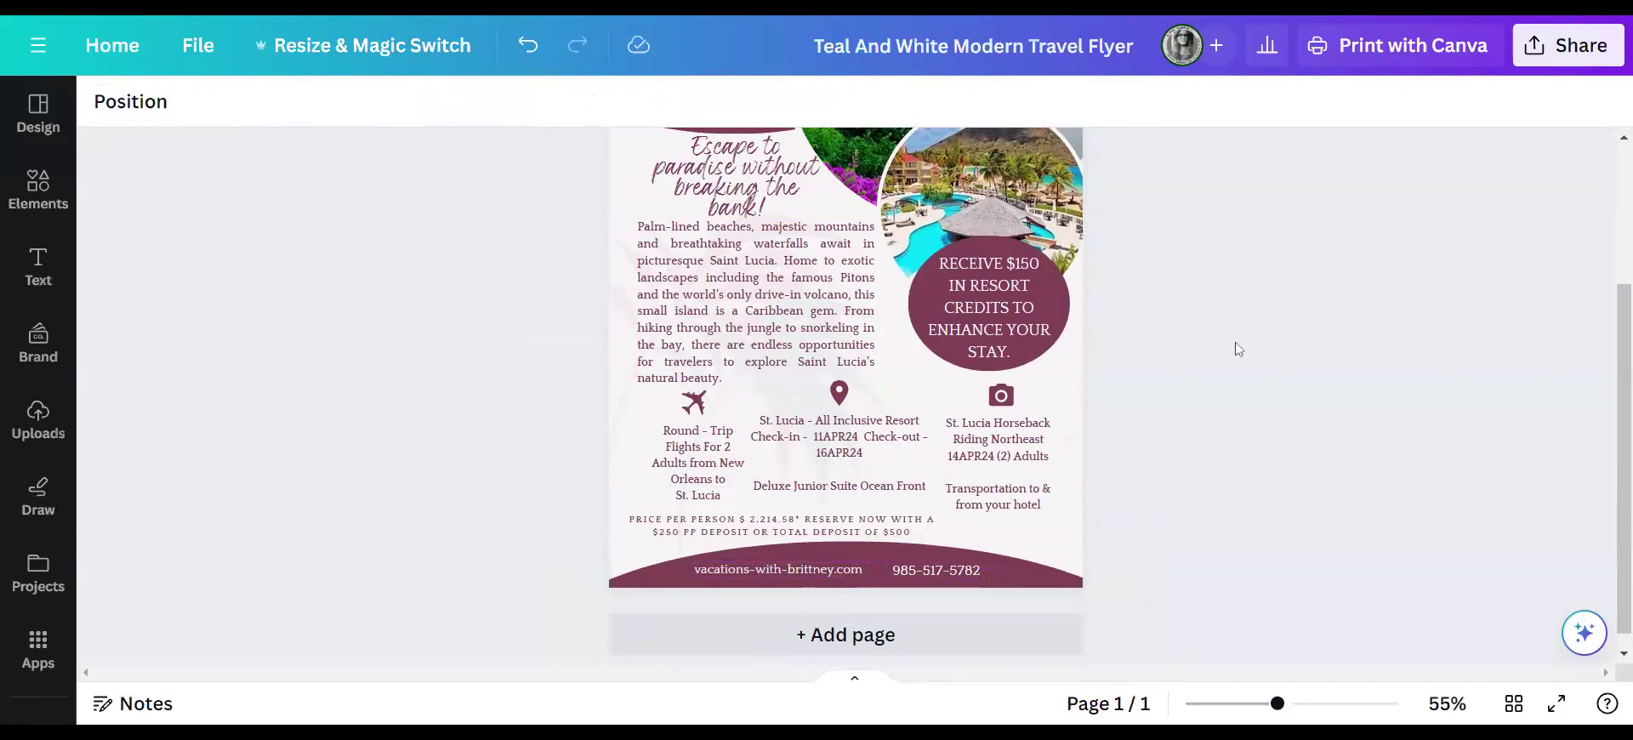
{"action": "scroll", "coordinate": [1235, 349], "scroll_direction": "up", "scroll_amount": 3}
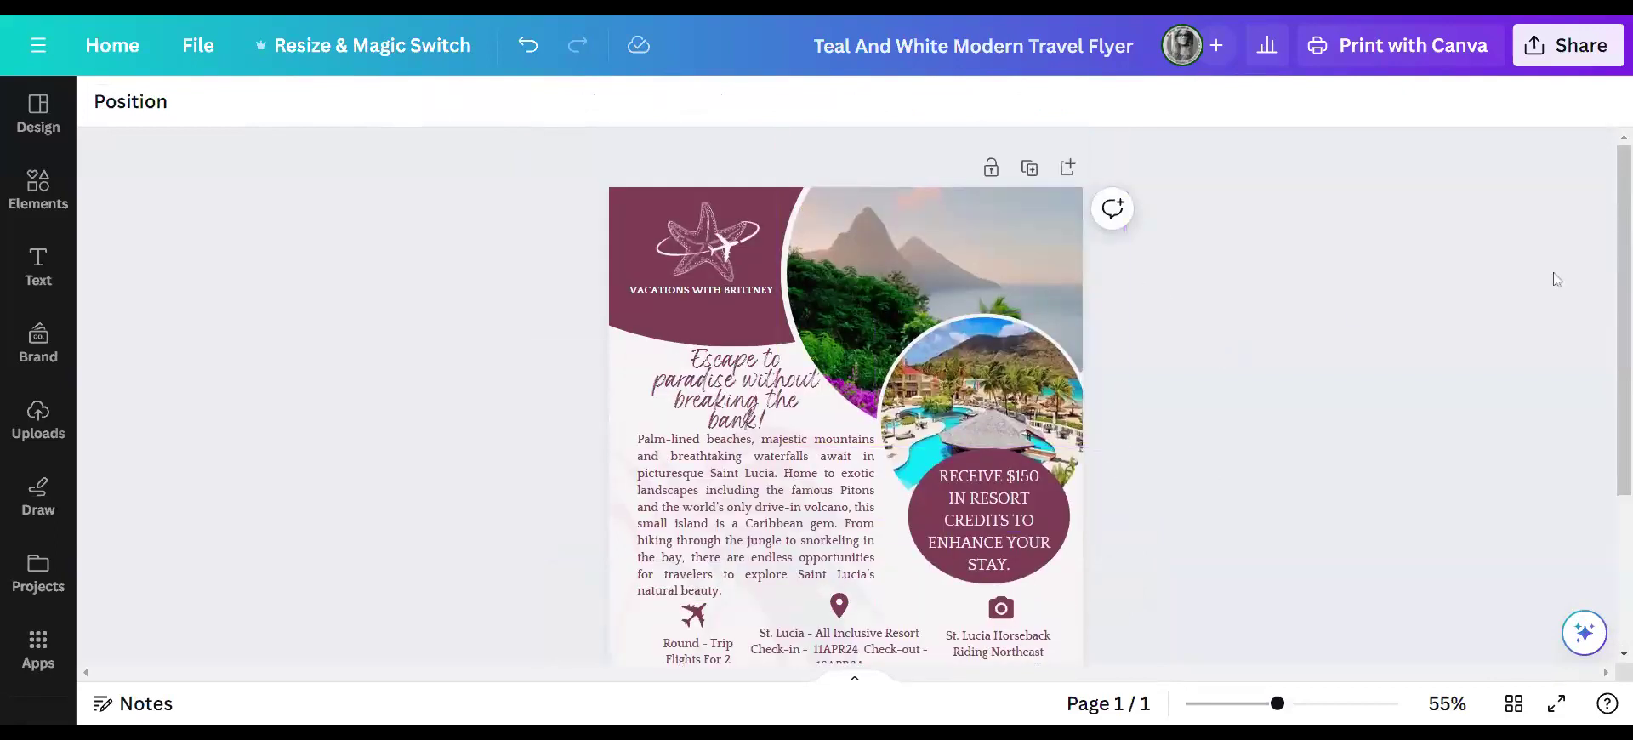
- Choose Facebook Page under Share on social to post the flyer
{"action": "left_click", "coordinate": [1541, 46]}
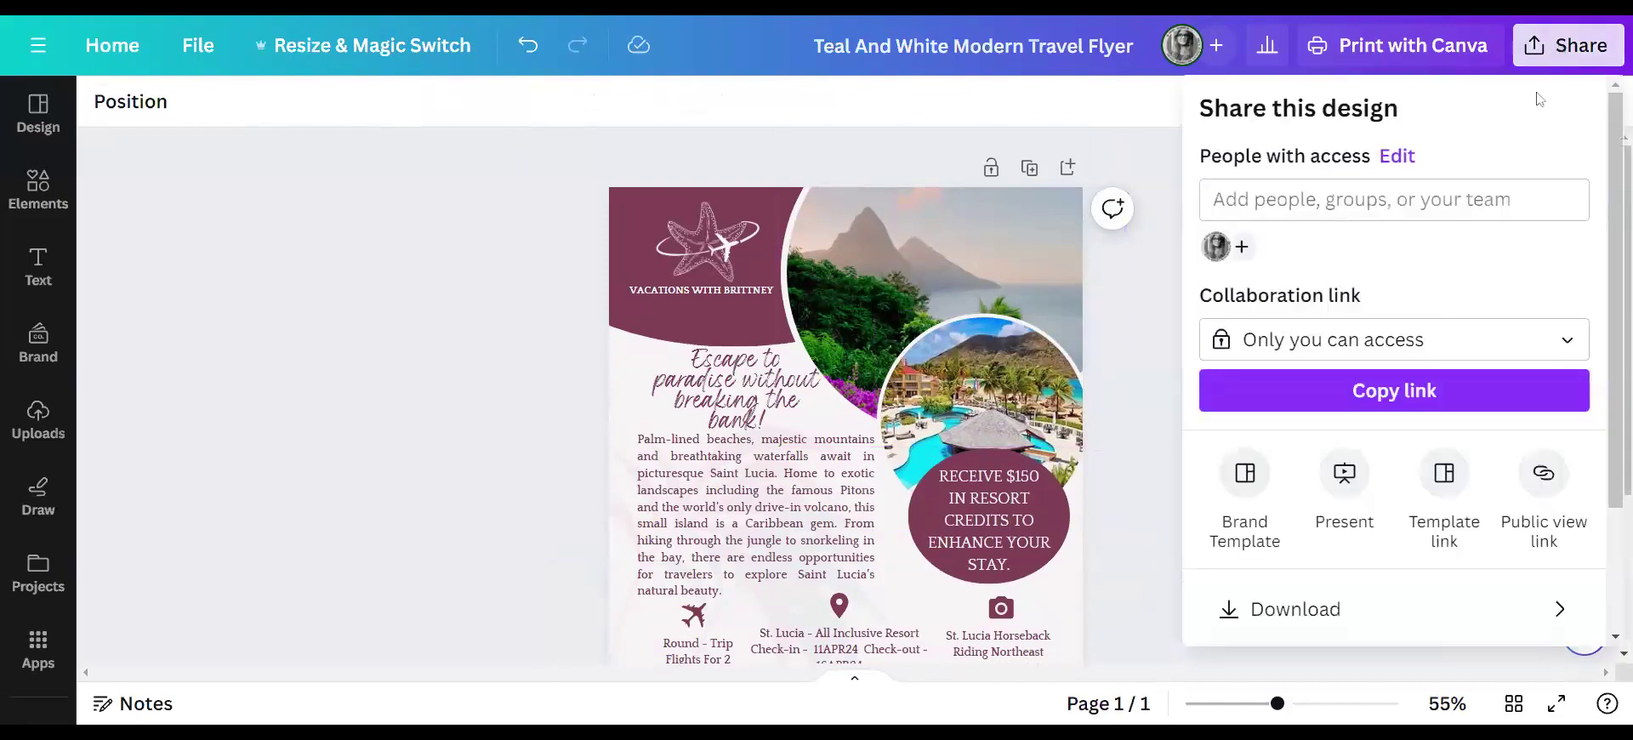
{"action": "left_click", "coordinate": [1139, 334]}
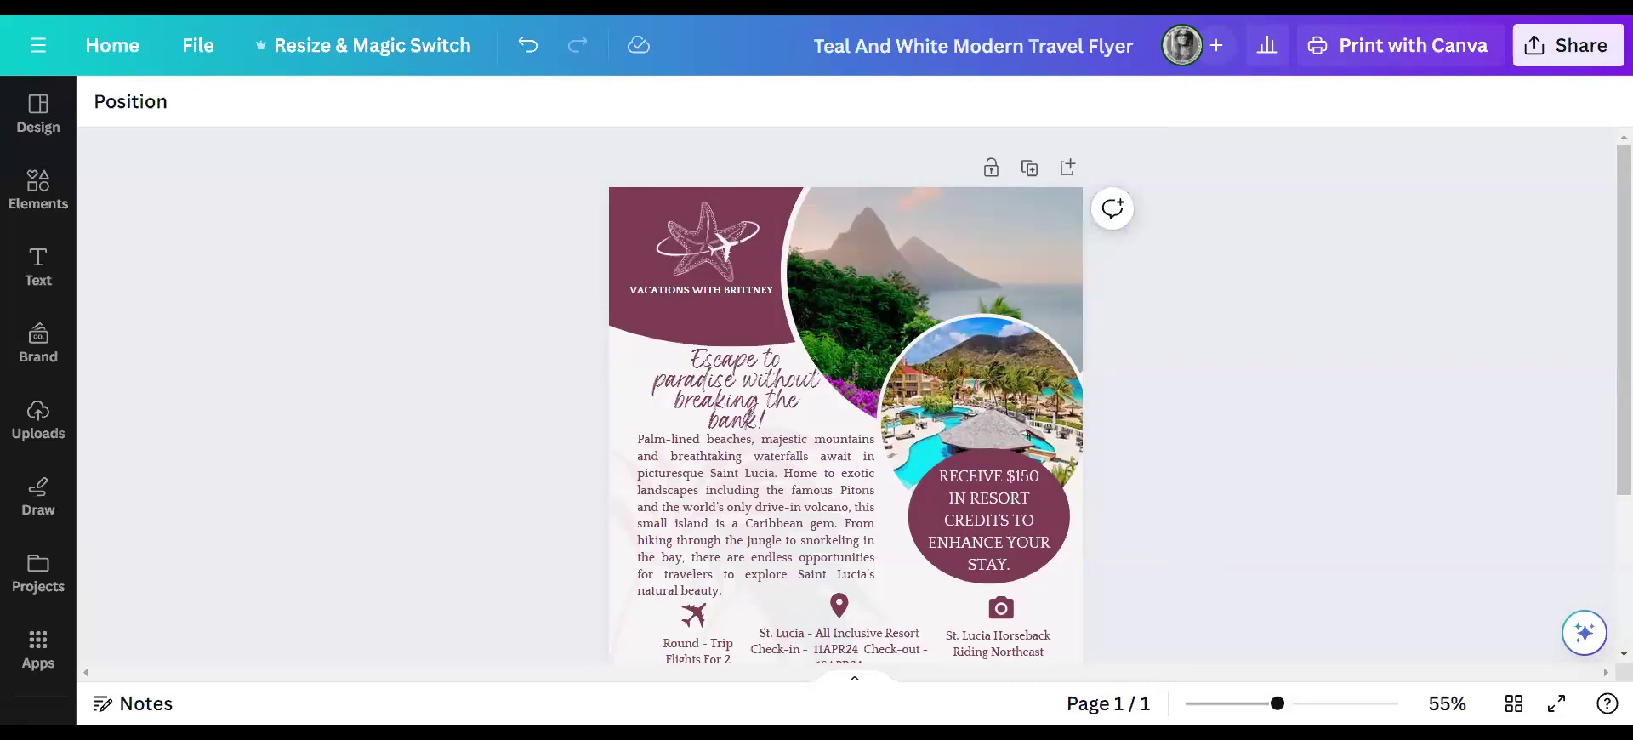
{"action": "scroll", "coordinate": [1214, 394], "scroll_direction": "down", "scroll_amount": 3}
{"action": "scroll", "coordinate": [1214, 394], "scroll_direction": "up", "scroll_amount": 3}
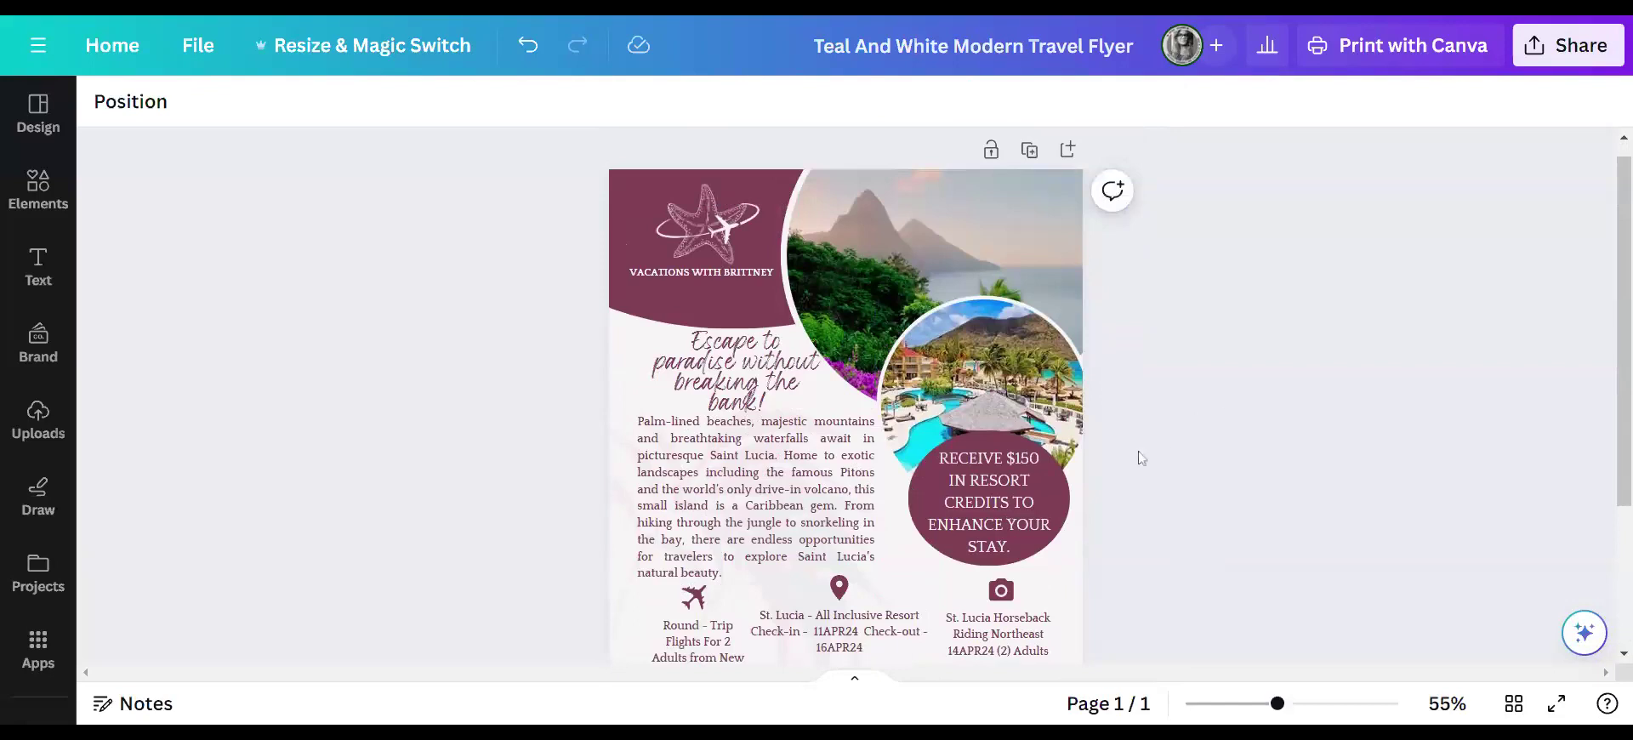
{"action": "left_click", "coordinate": [1556, 60]}
{"action": "scroll", "coordinate": [1349, 419], "scroll_direction": "down", "scroll_amount": 2}
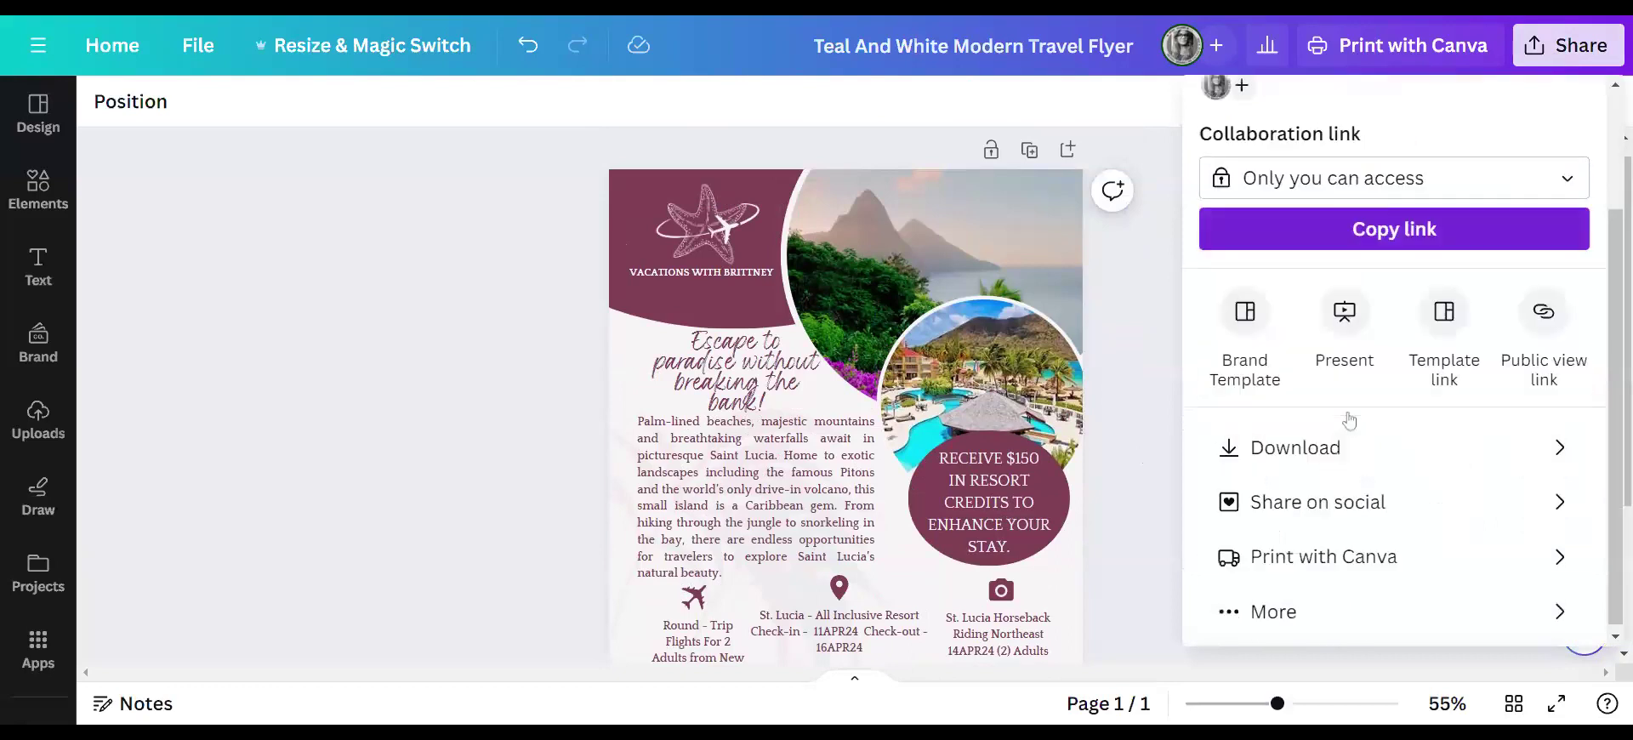
{"action": "left_click", "coordinate": [1293, 502]}
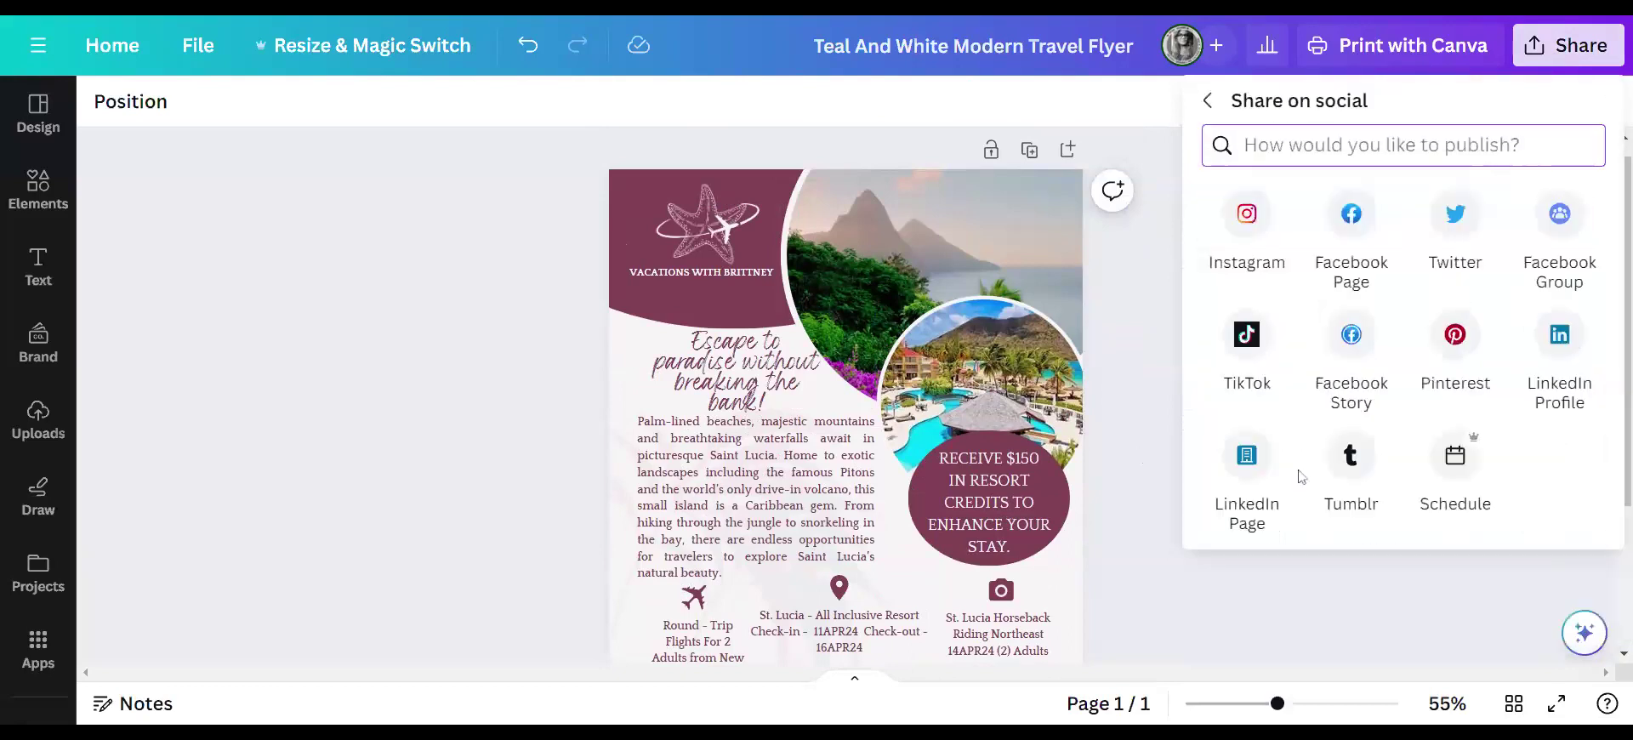
{"action": "left_click", "coordinate": [1359, 235]}
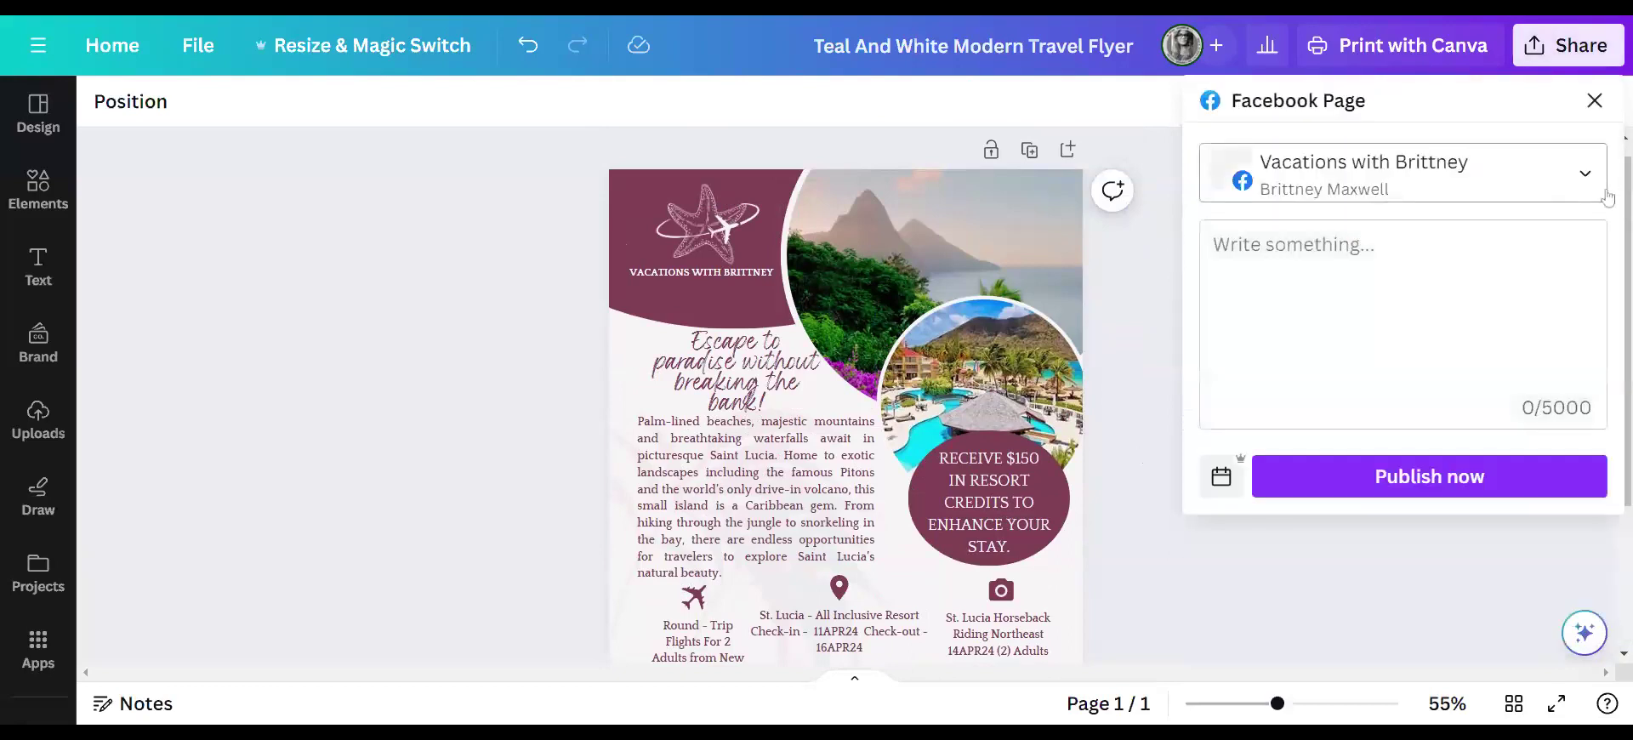
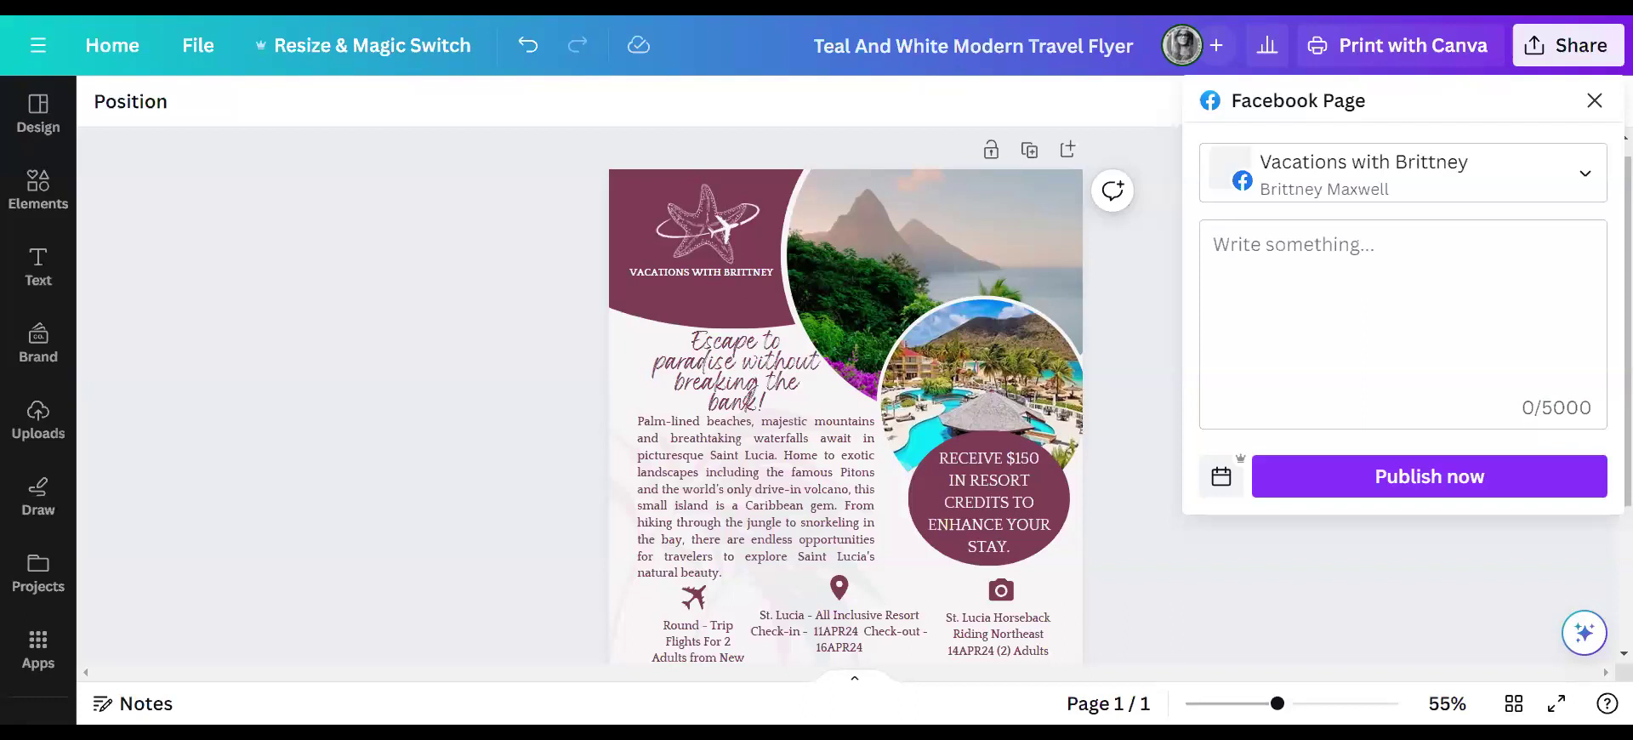
- Paste the St. Lucia promo caption into the Facebook Page post, changing 'sale' to 'vacation'
{"action": "left_click", "coordinate": [1327, 272]}
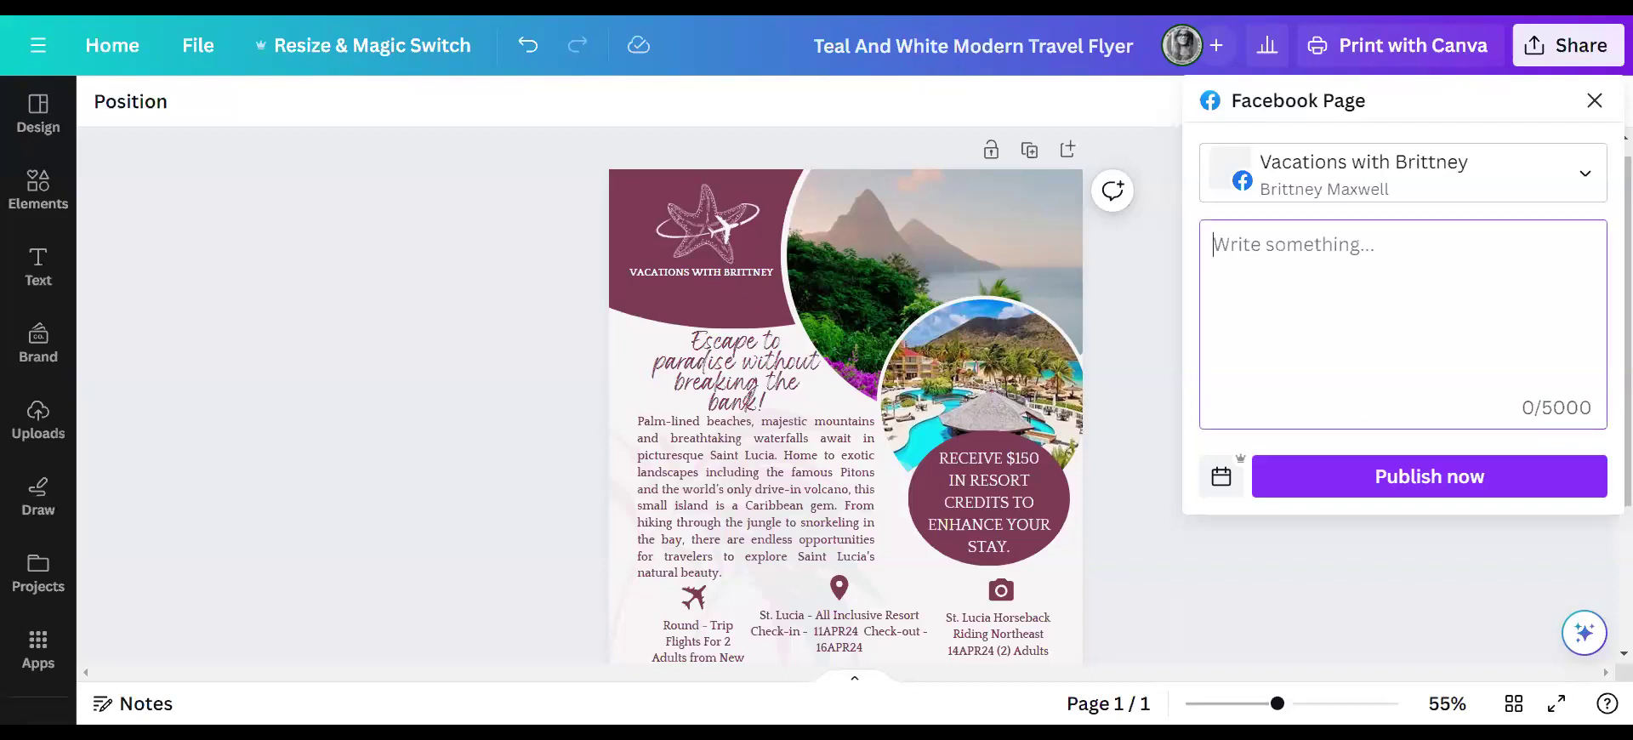
{"action": "type", "text": "Our exclusive all-inclusive sale to St. Lucia is here! Indulge in luxury, embrace adventure, and savor every moment without worrying about the budget. Limited time offer – book your dream getaway now! 🌴🏖️ #StLuciaEscape #AllInclusiveParadise #TravelGoals"}
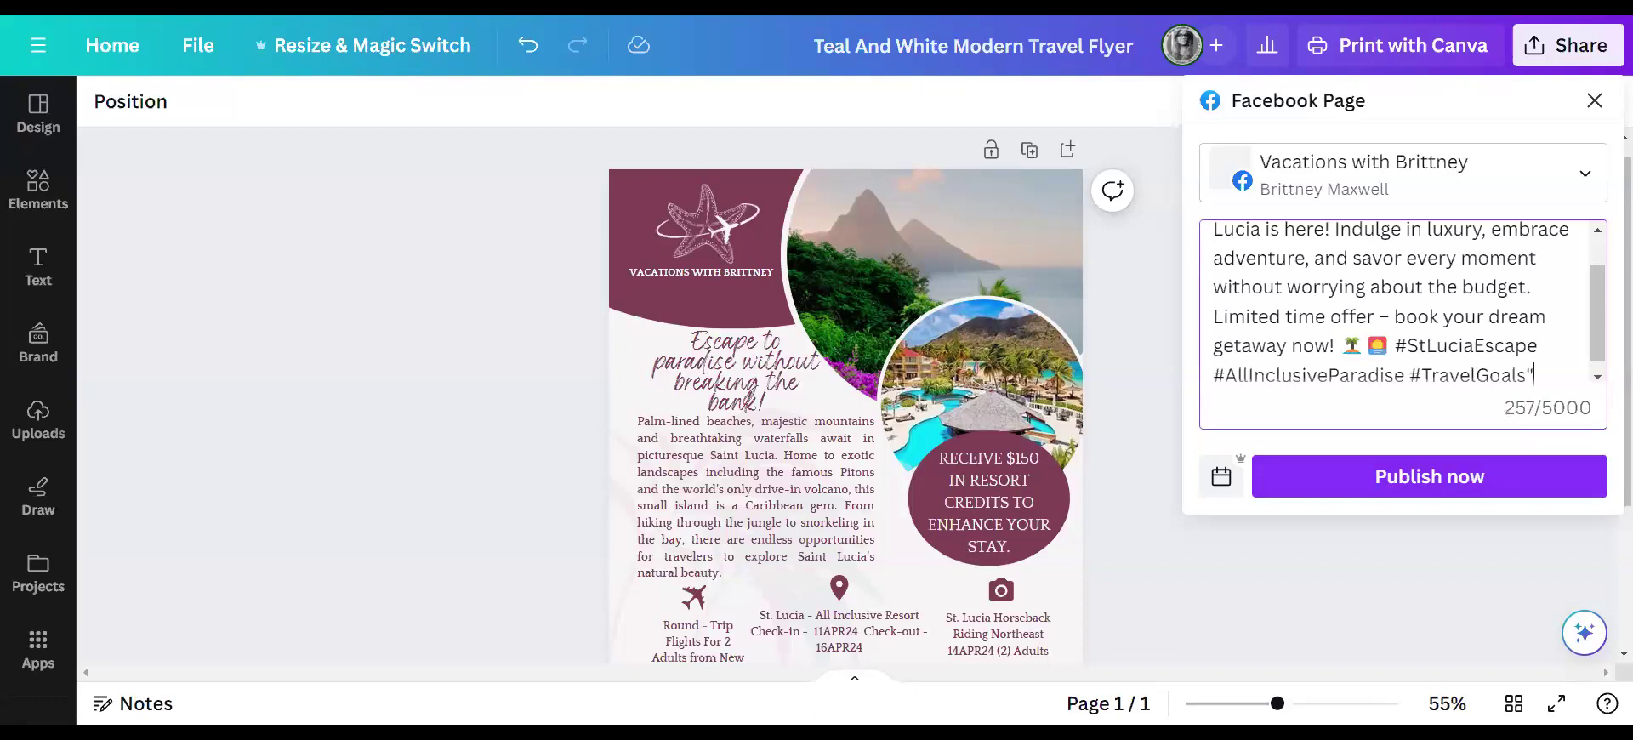
{"action": "scroll", "coordinate": [1403, 303], "scroll_direction": "up", "scroll_amount": 2}
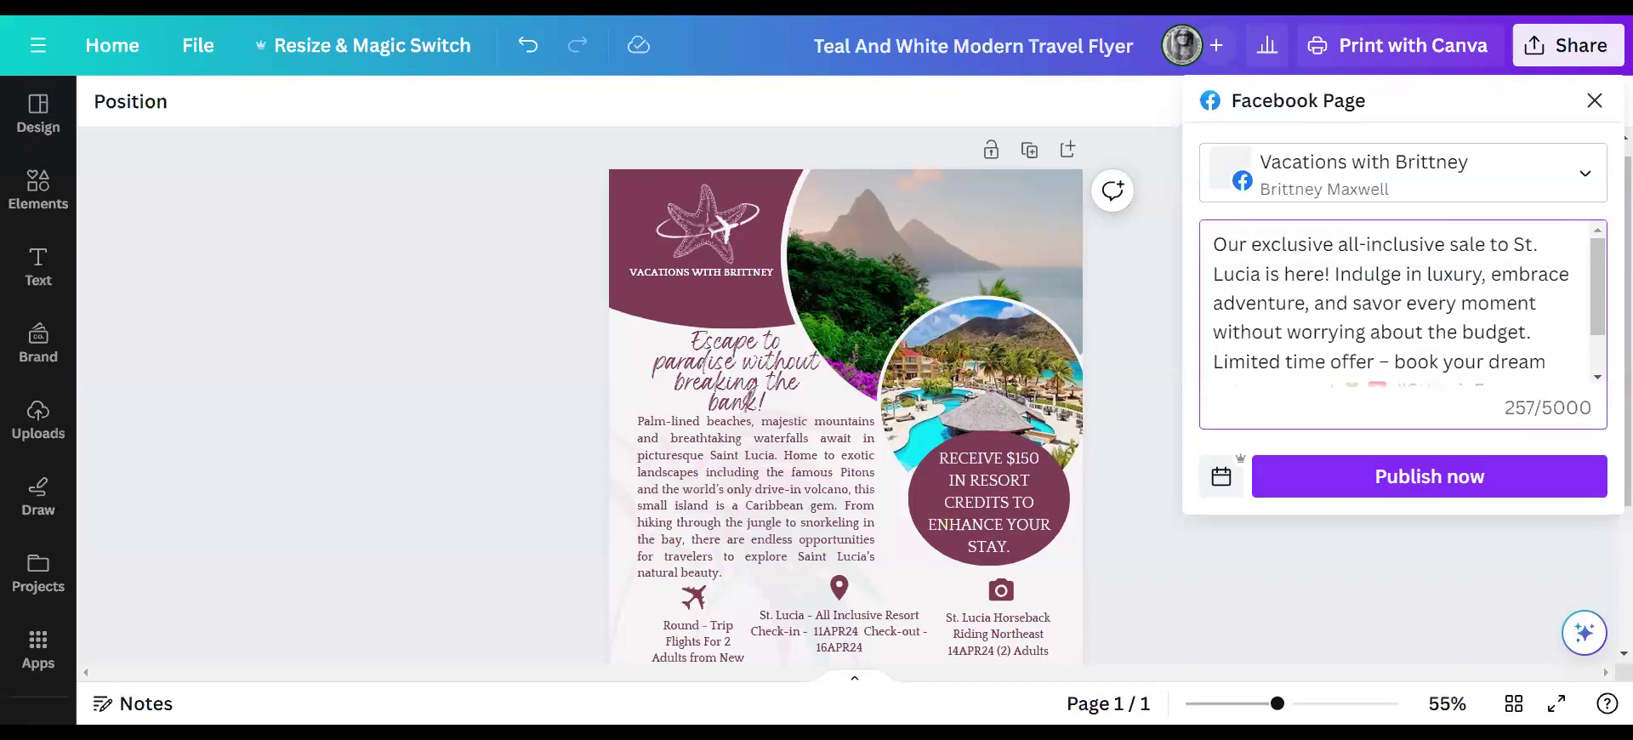
{"action": "key", "text": "BackSpace"}
{"action": "key", "text": "BackSpace"}
{"action": "key", "text": "BackSpace"}
{"action": "key", "text": "BackSpace"}
{"action": "type", "text": "vacation"}
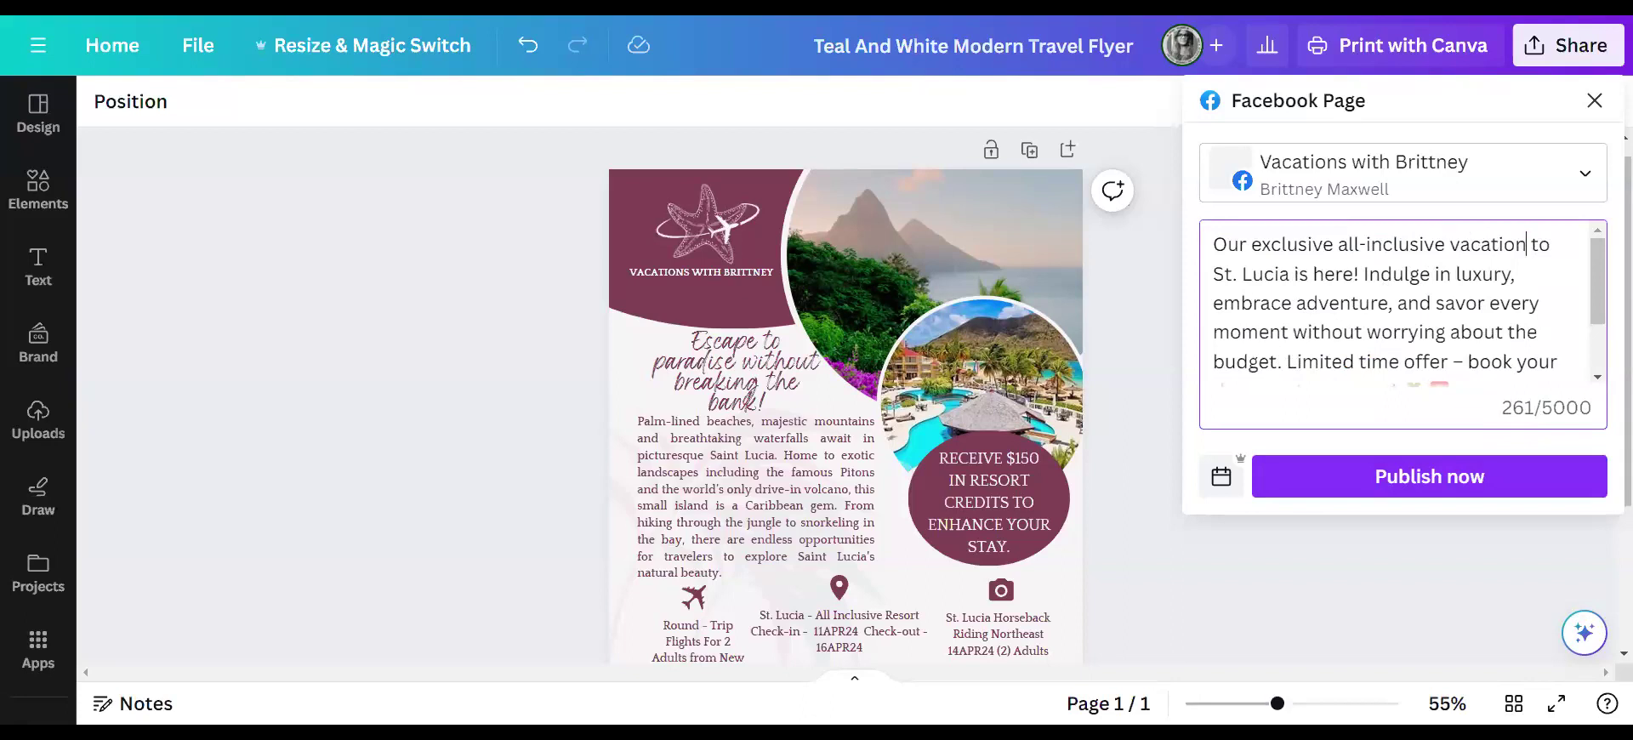
{"action": "scroll", "coordinate": [1402, 306], "scroll_direction": "down", "scroll_amount": 1}
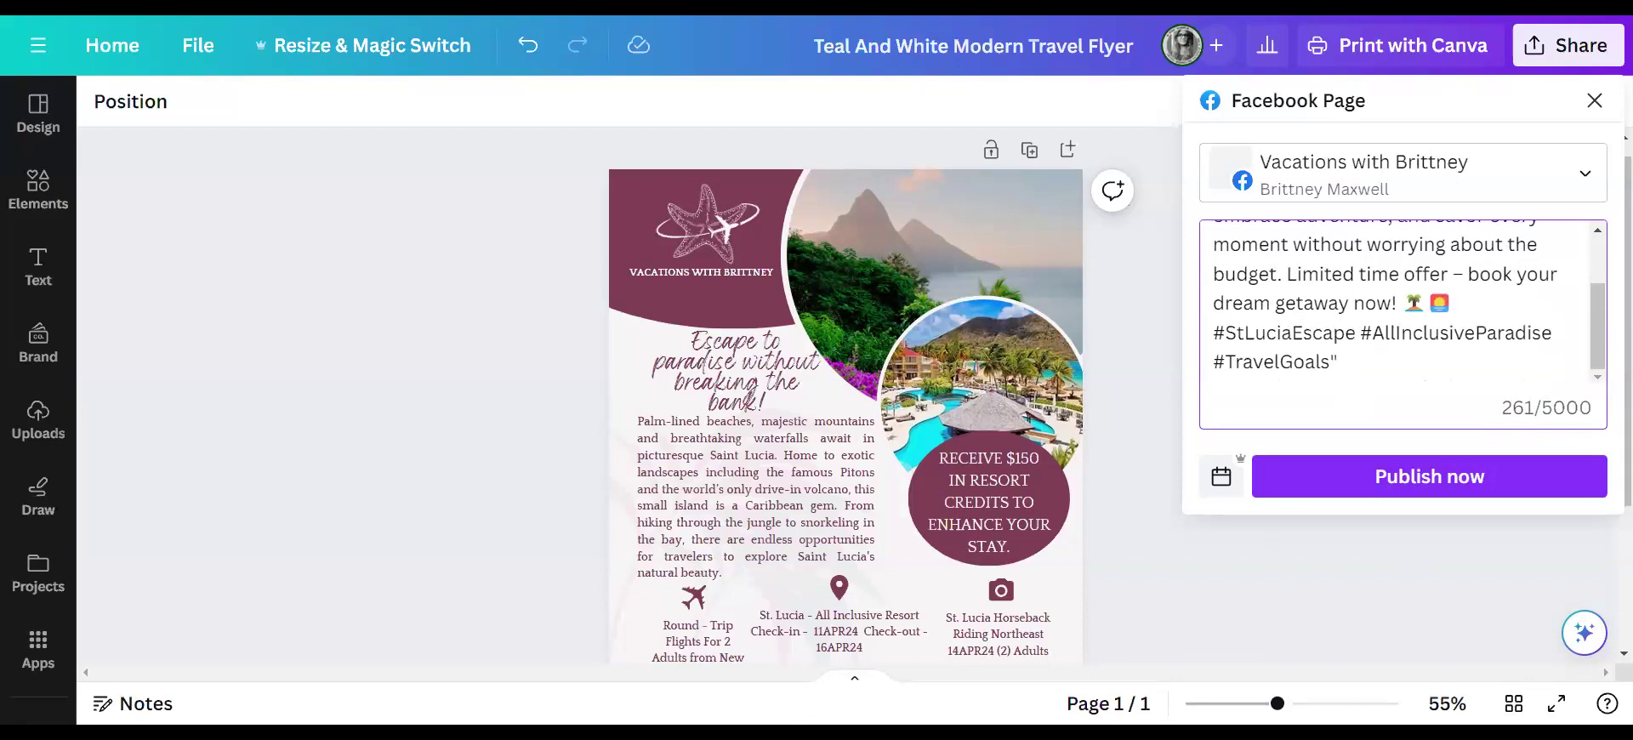
{"action": "scroll", "coordinate": [1535, 247], "scroll_direction": "up", "scroll_amount": 1}
{"action": "left_click", "coordinate": [621, 18]}
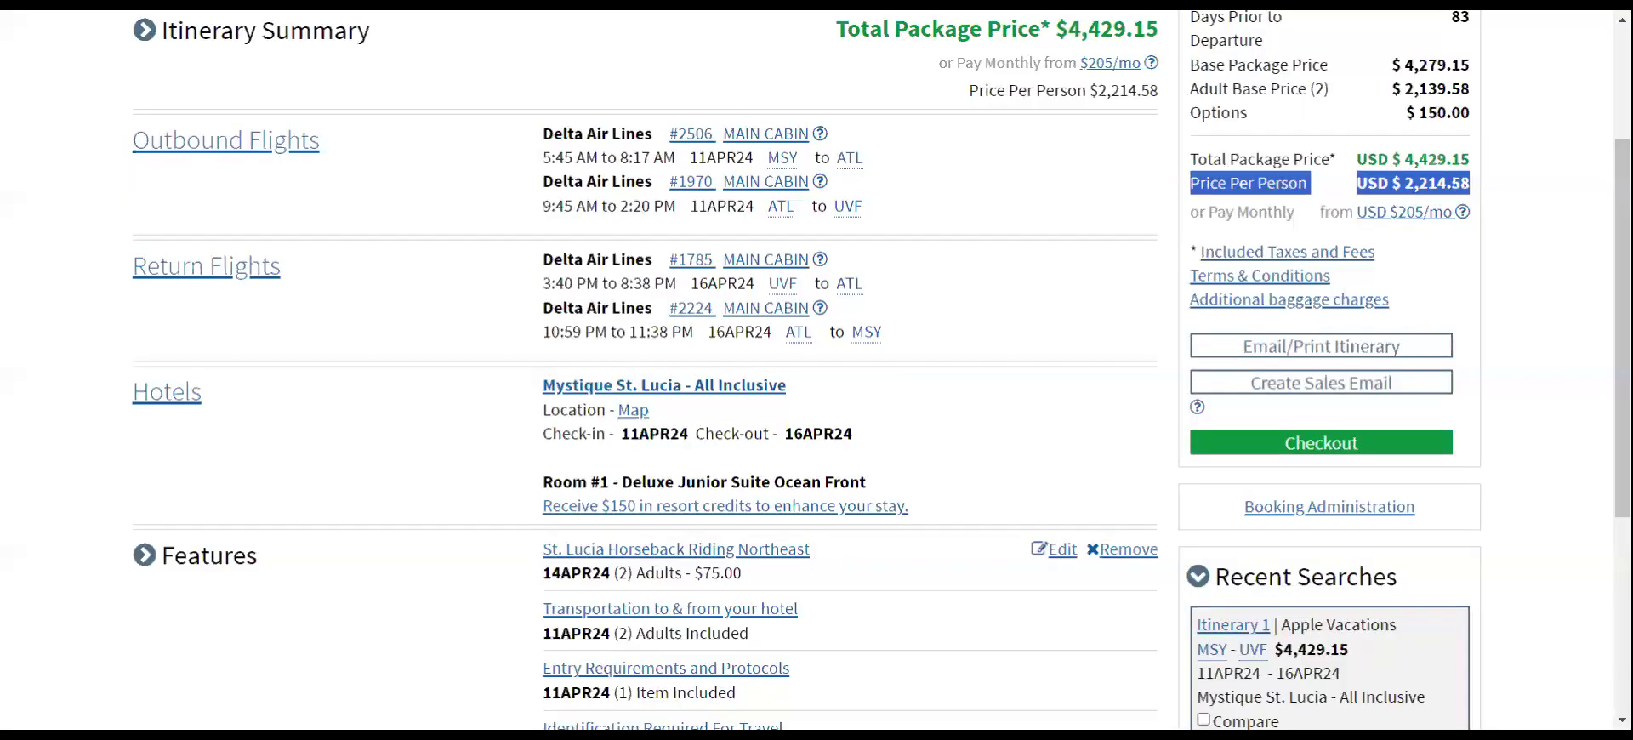
- Scroll down the Apple Vacations itinerary summary and deselect the per-person price text
{"action": "scroll", "coordinate": [924, 348], "scroll_direction": "down", "scroll_amount": 2}
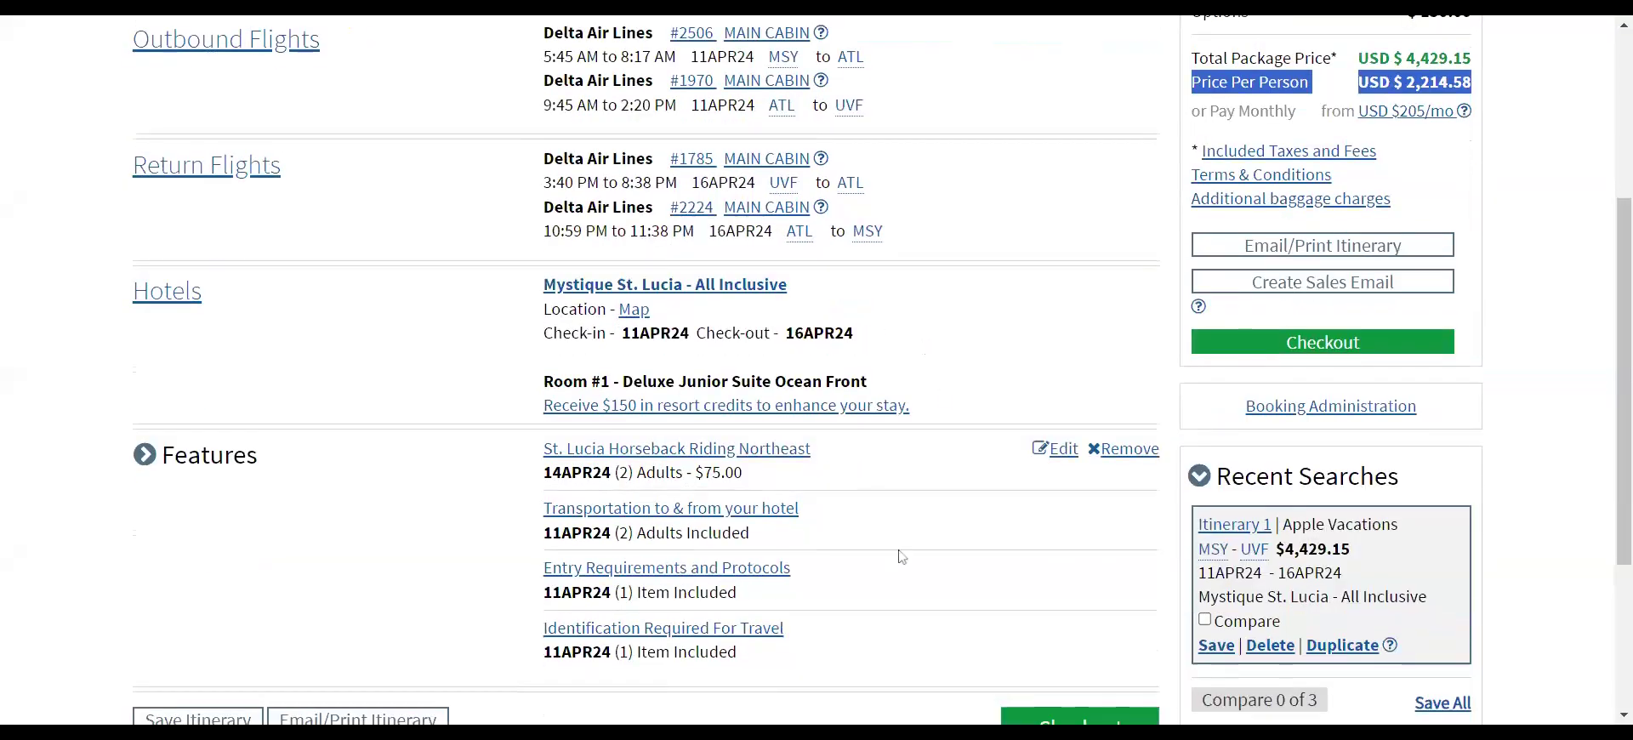
{"action": "left_click", "coordinate": [994, 299]}
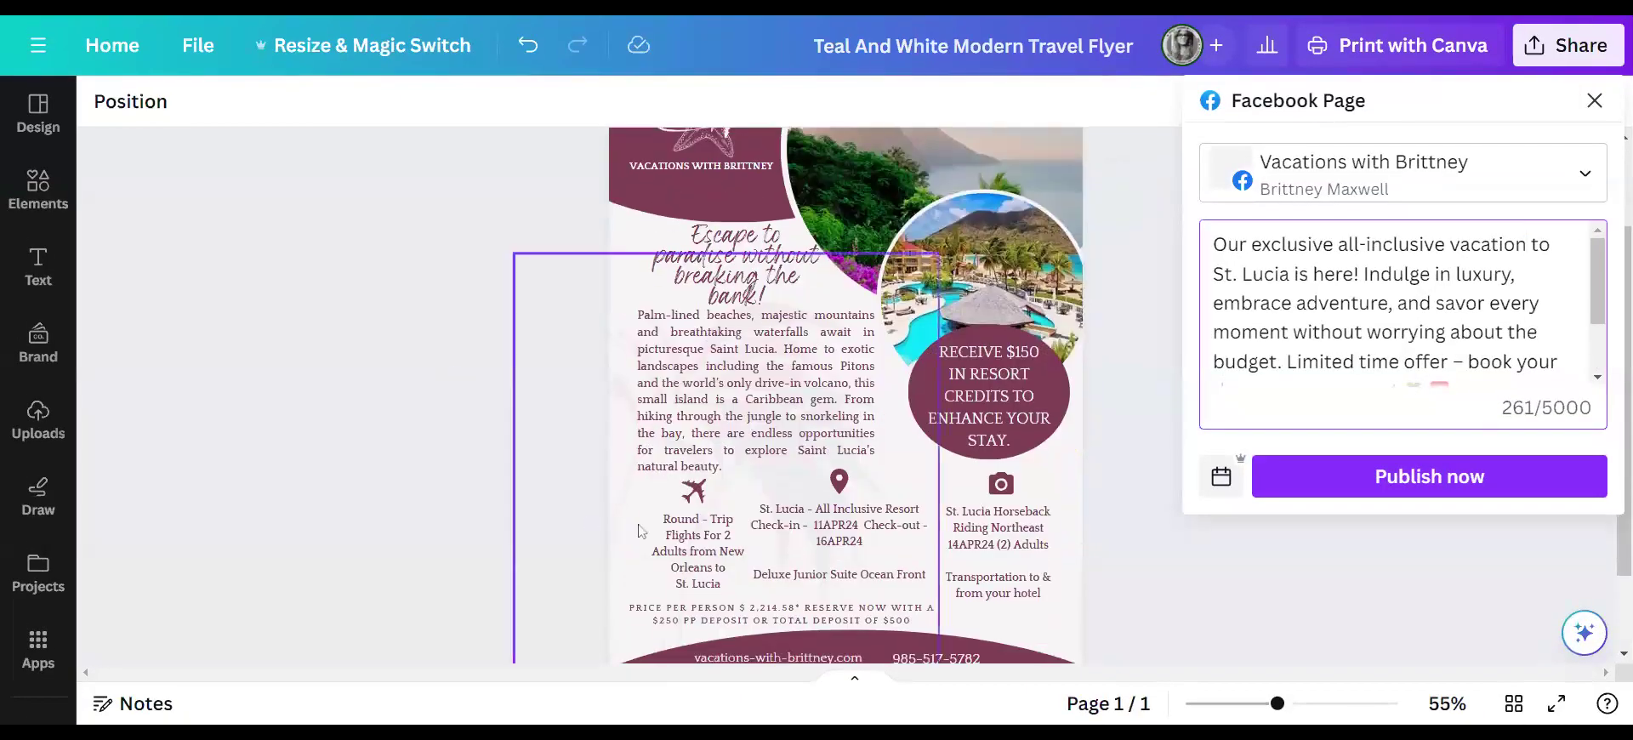
- Start a new Facebook Page post from the flyer's Share on social options
{"action": "left_click", "coordinate": [693, 555]}
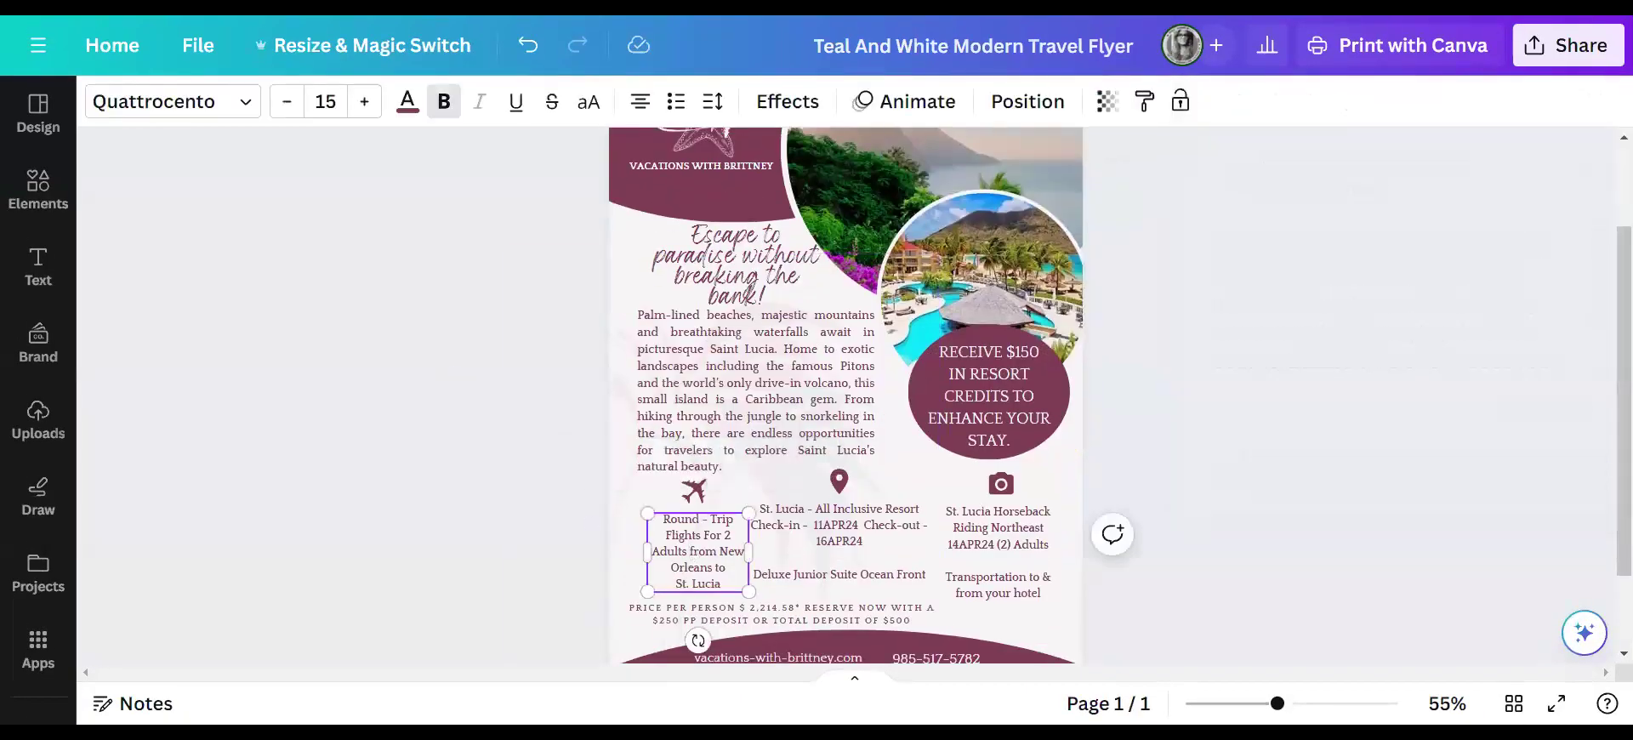
{"action": "left_click", "coordinate": [1550, 48]}
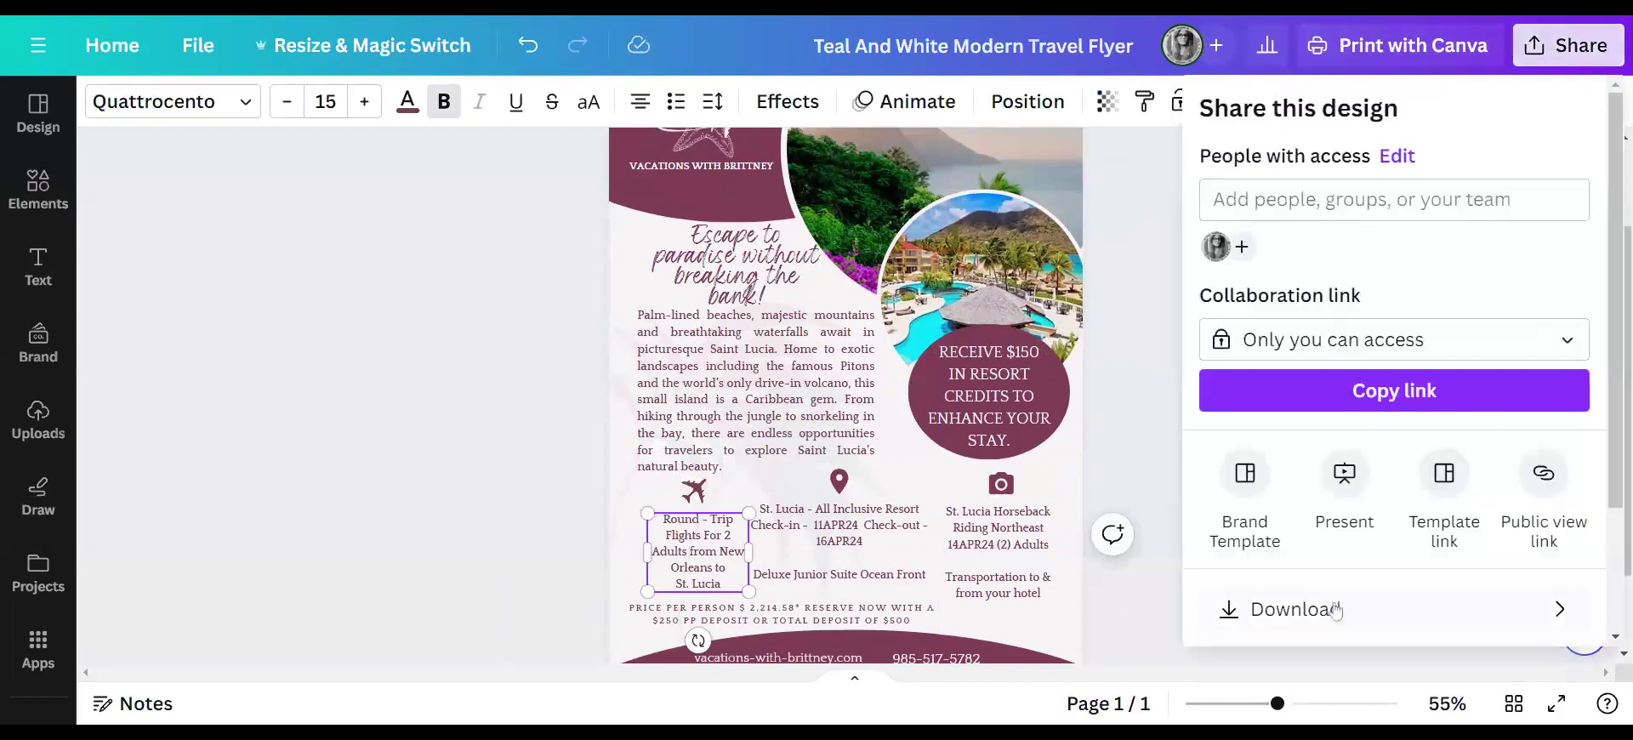
{"action": "scroll", "coordinate": [1340, 512], "scroll_direction": "down", "scroll_amount": 3}
{"action": "left_click", "coordinate": [1344, 497]}
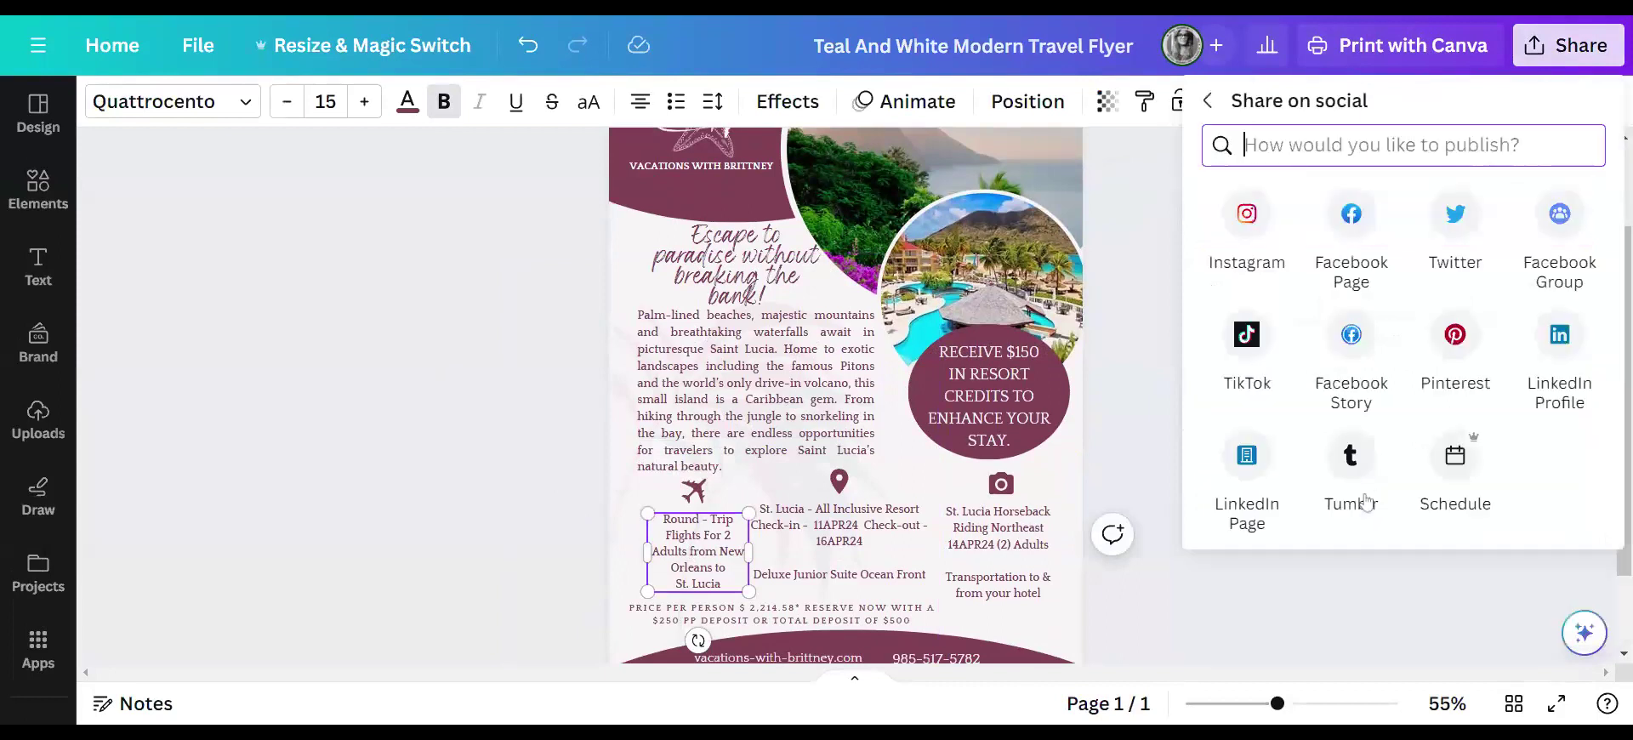
{"action": "left_click", "coordinate": [1351, 218]}
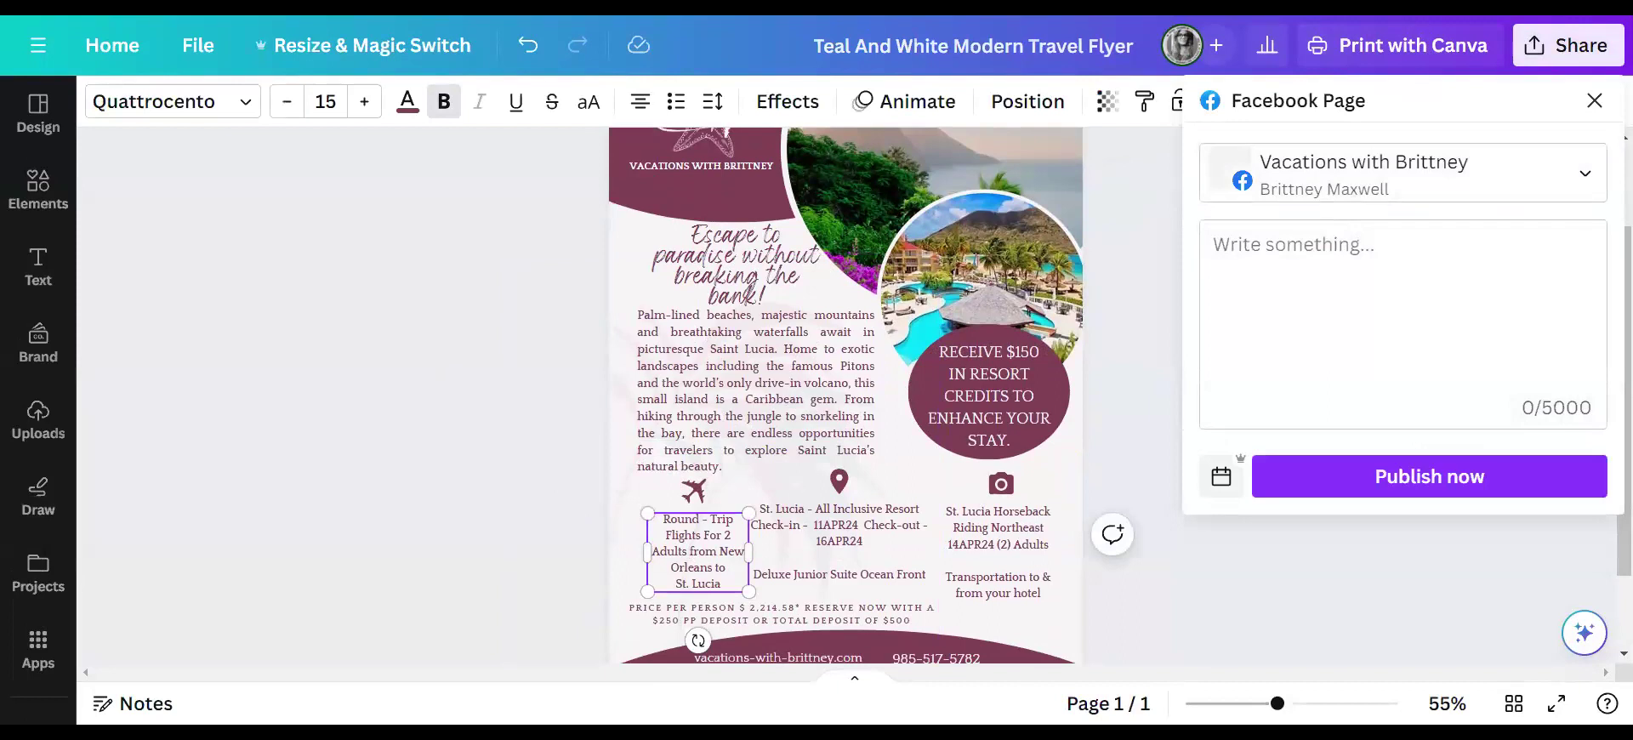
- Paste the St. Lucia promo caption and add blank lines before the hashtags and Limited time offer
{"action": "left_click", "coordinate": [1257, 253]}
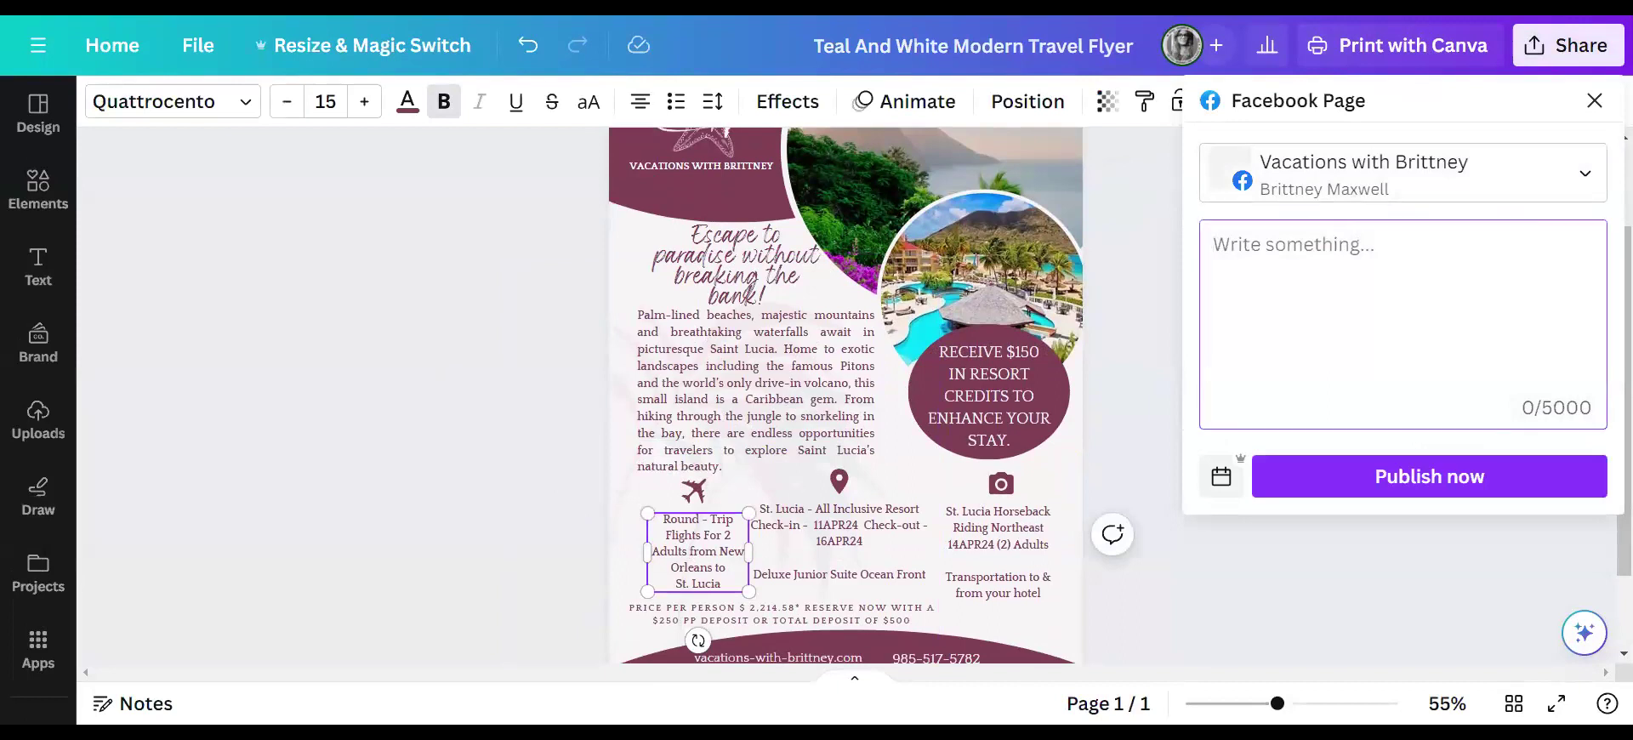
{"action": "key", "text": "ctrl+v"}
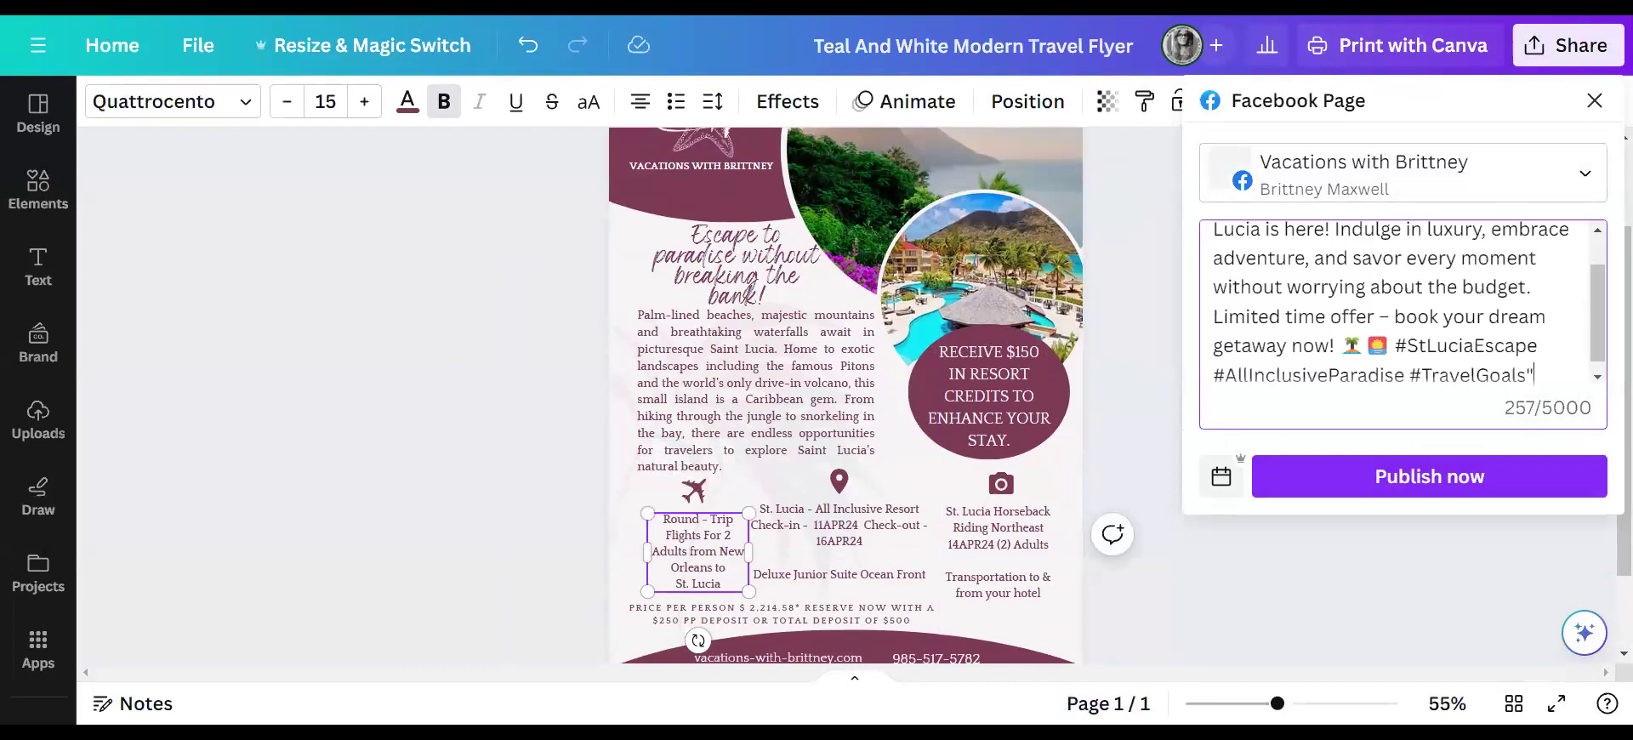
{"action": "key", "text": "Return"}
{"action": "key", "text": "Return"}
{"action": "key", "text": "Return"}
{"action": "key", "text": "Return"}
{"action": "key", "text": "Return"}
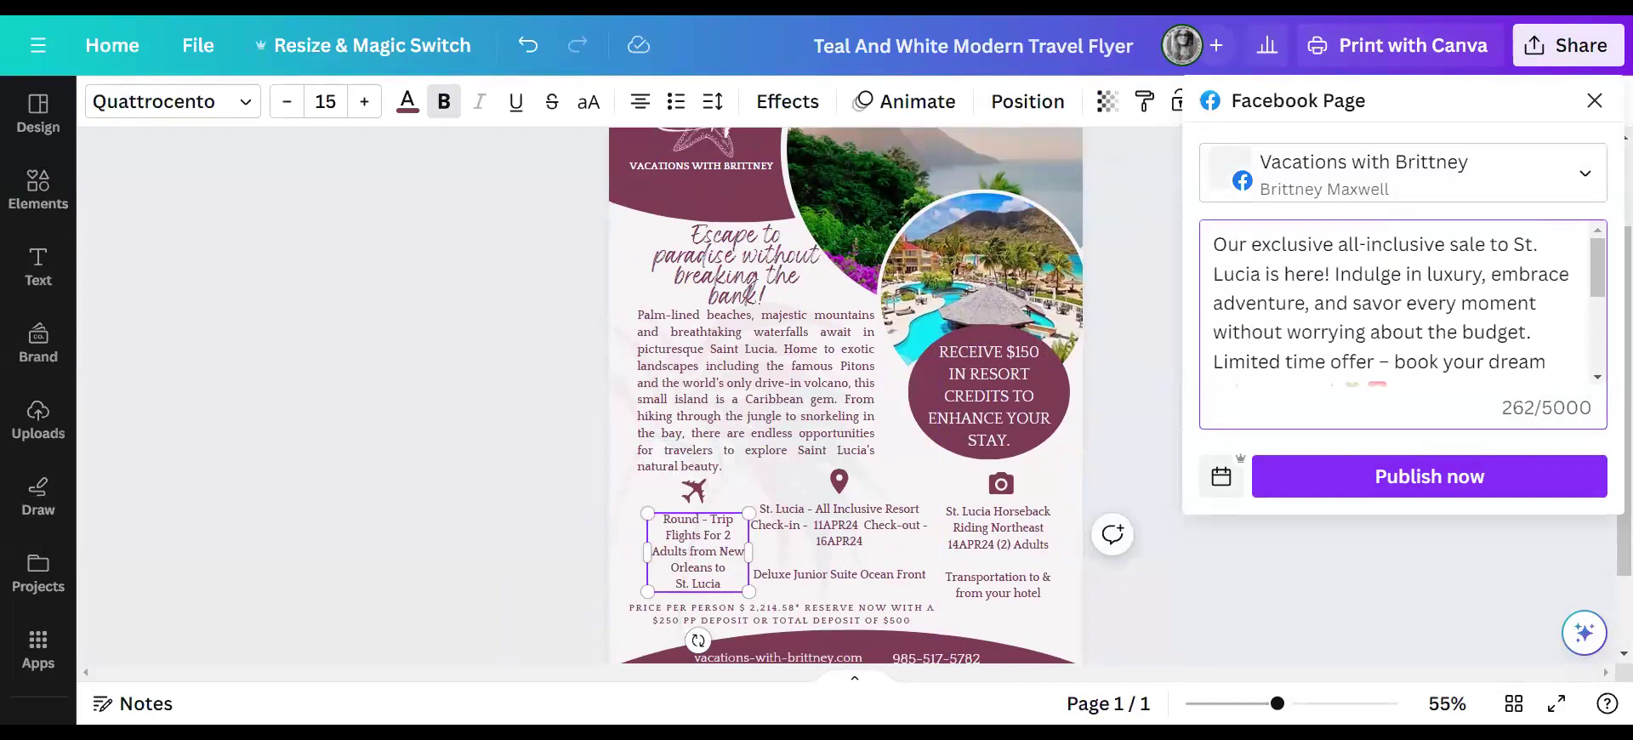
{"action": "key", "text": "Return"}
{"action": "key", "text": "Return"}
{"action": "key", "text": "Return"}
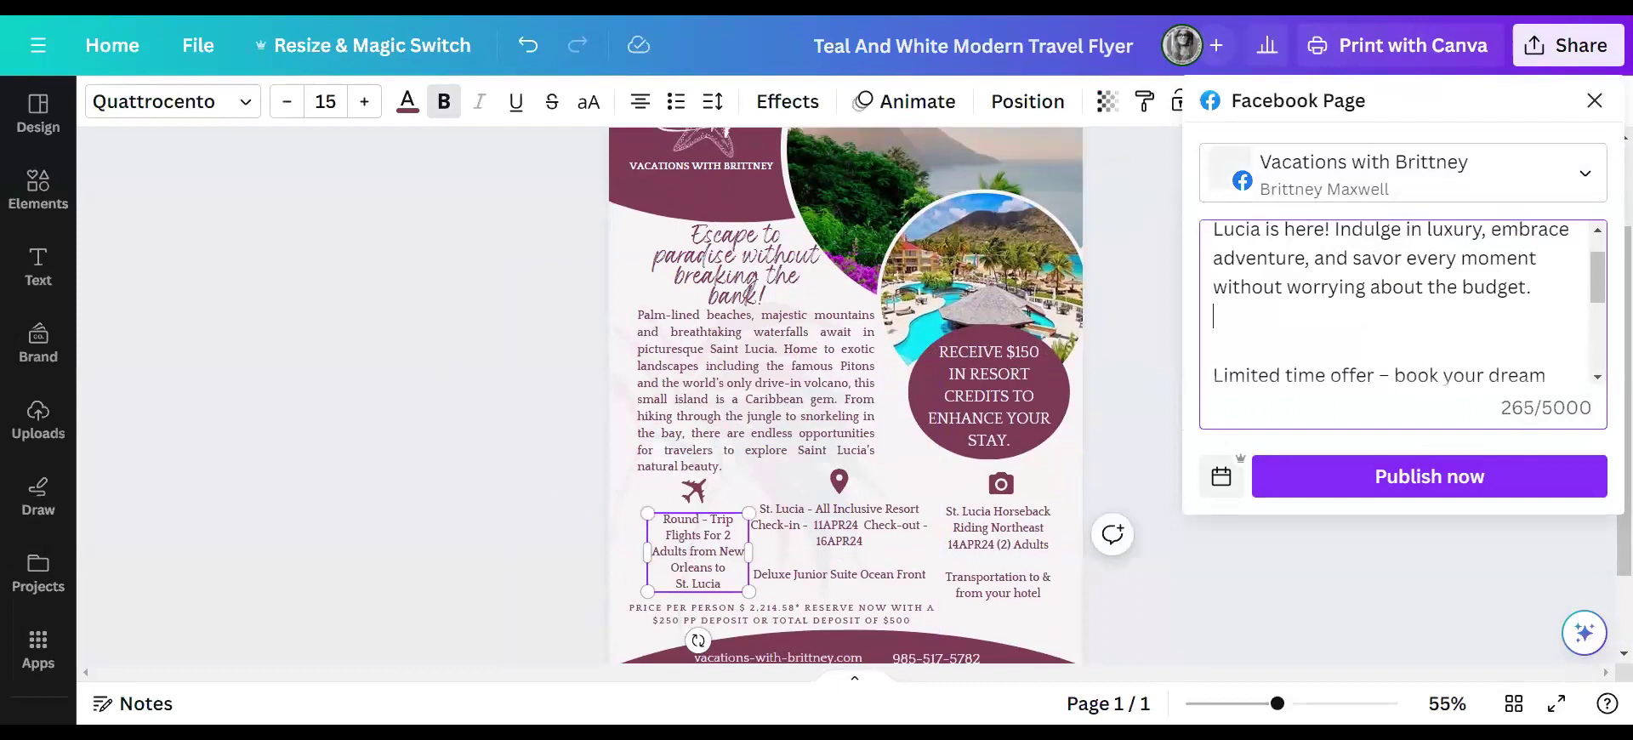
- Type 'Vacation Package to St. Lucia from New Orleans' into the caption, set off by a blank line
{"action": "type", "text": "Vacation Pacakge"}
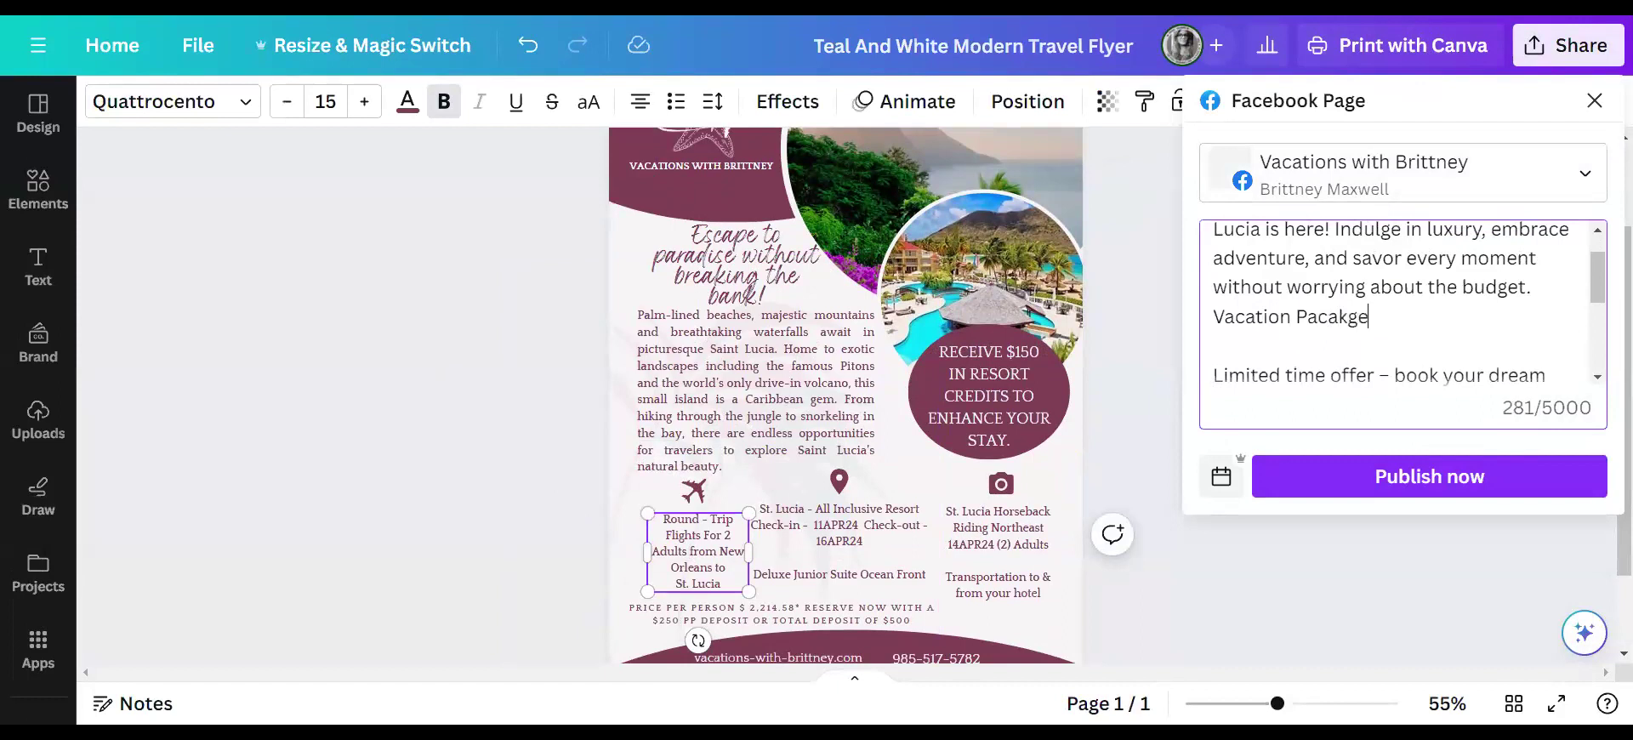
{"action": "key", "text": "BackSpace"}
{"action": "key", "text": "BackSpace"}
{"action": "key", "text": "BackSpace"}
{"action": "type", "text": "ckage to"}
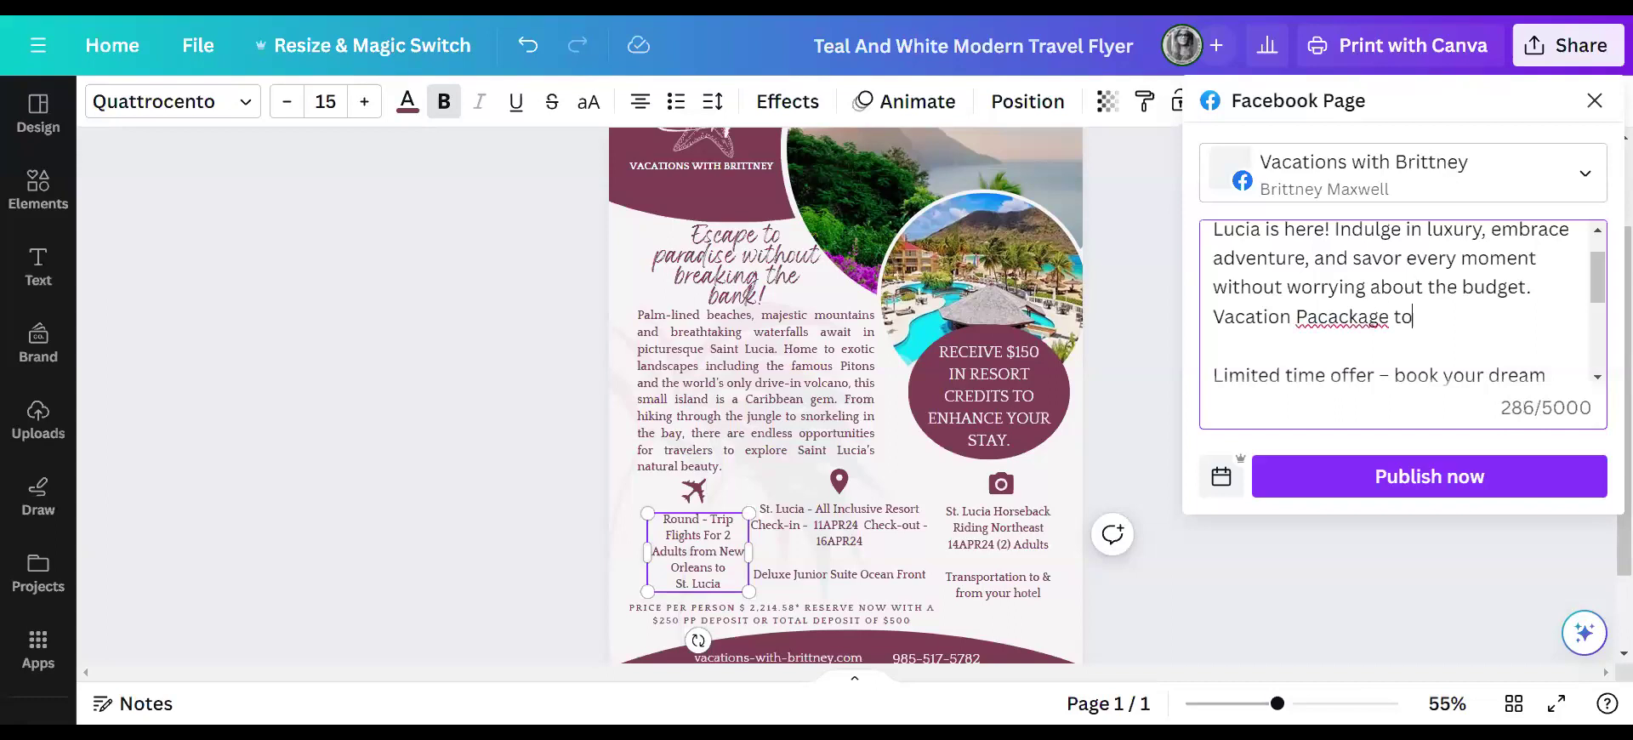
{"action": "type", "text": " St. Lucia"}
{"action": "key", "text": "BackSpace"}
{"action": "type", "text": "f"}
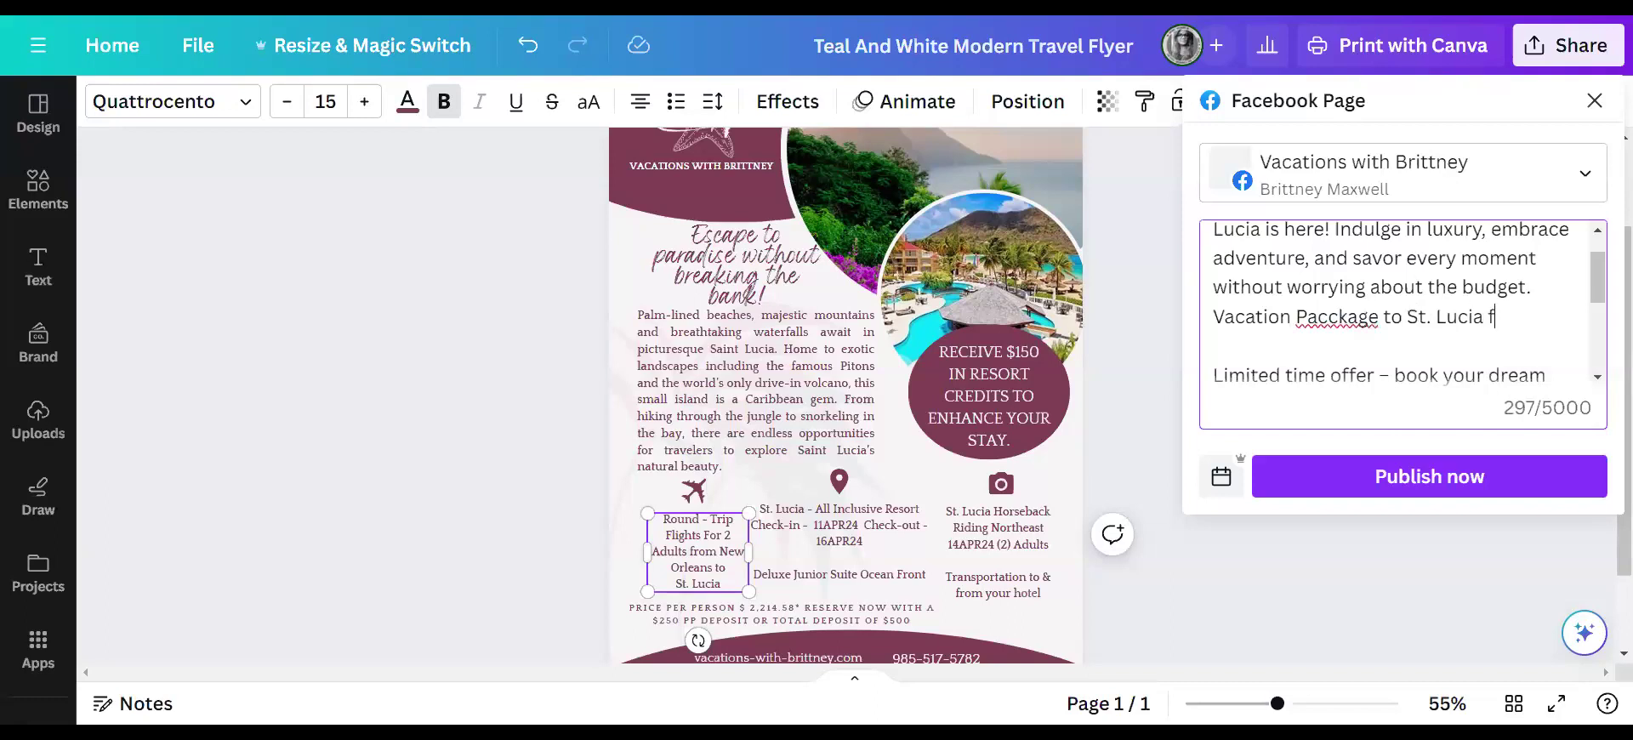
{"action": "type", "text": "rom New Orleans"}
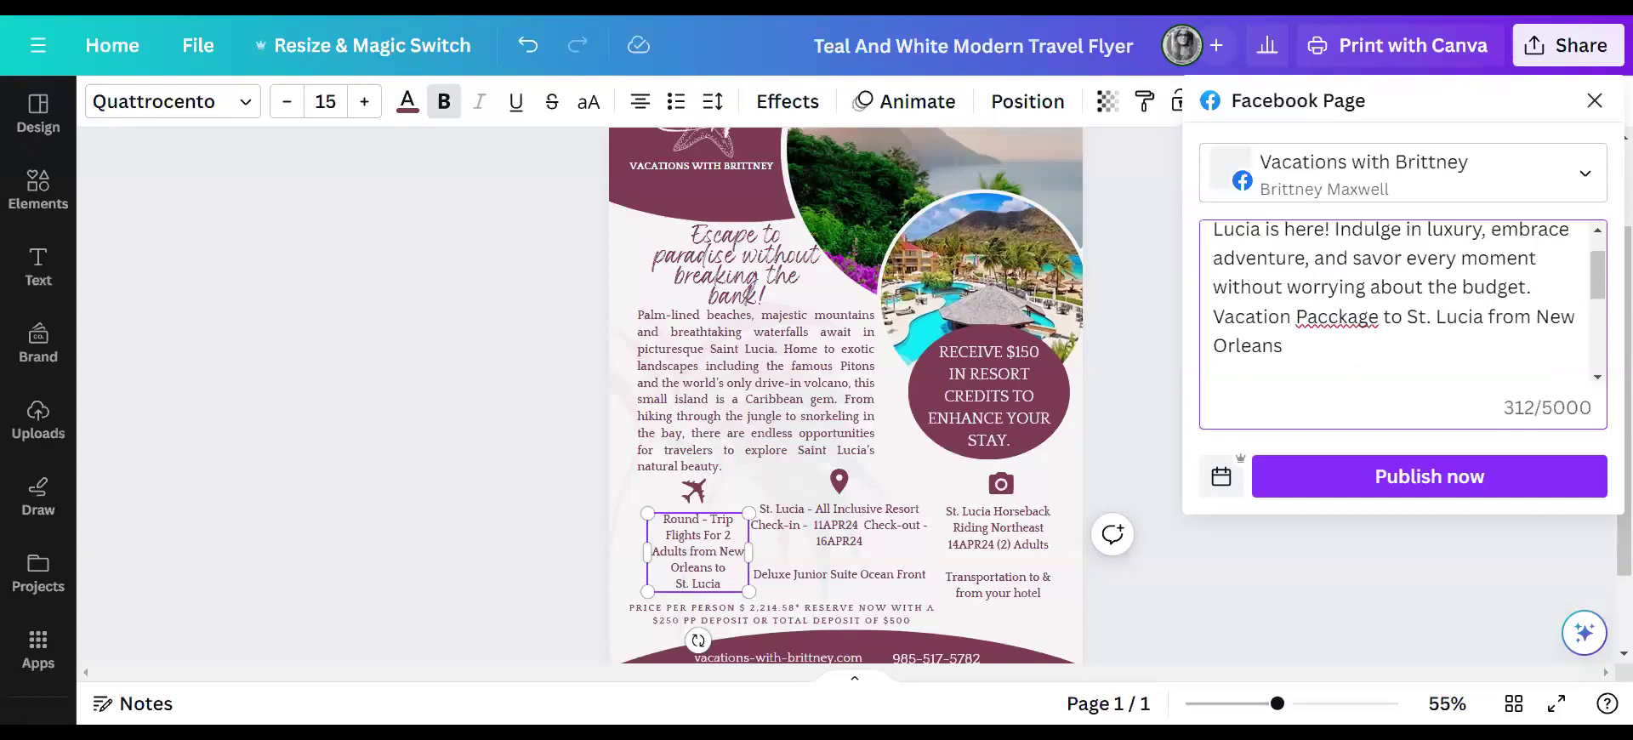
{"action": "key", "text": "BackSpace"}
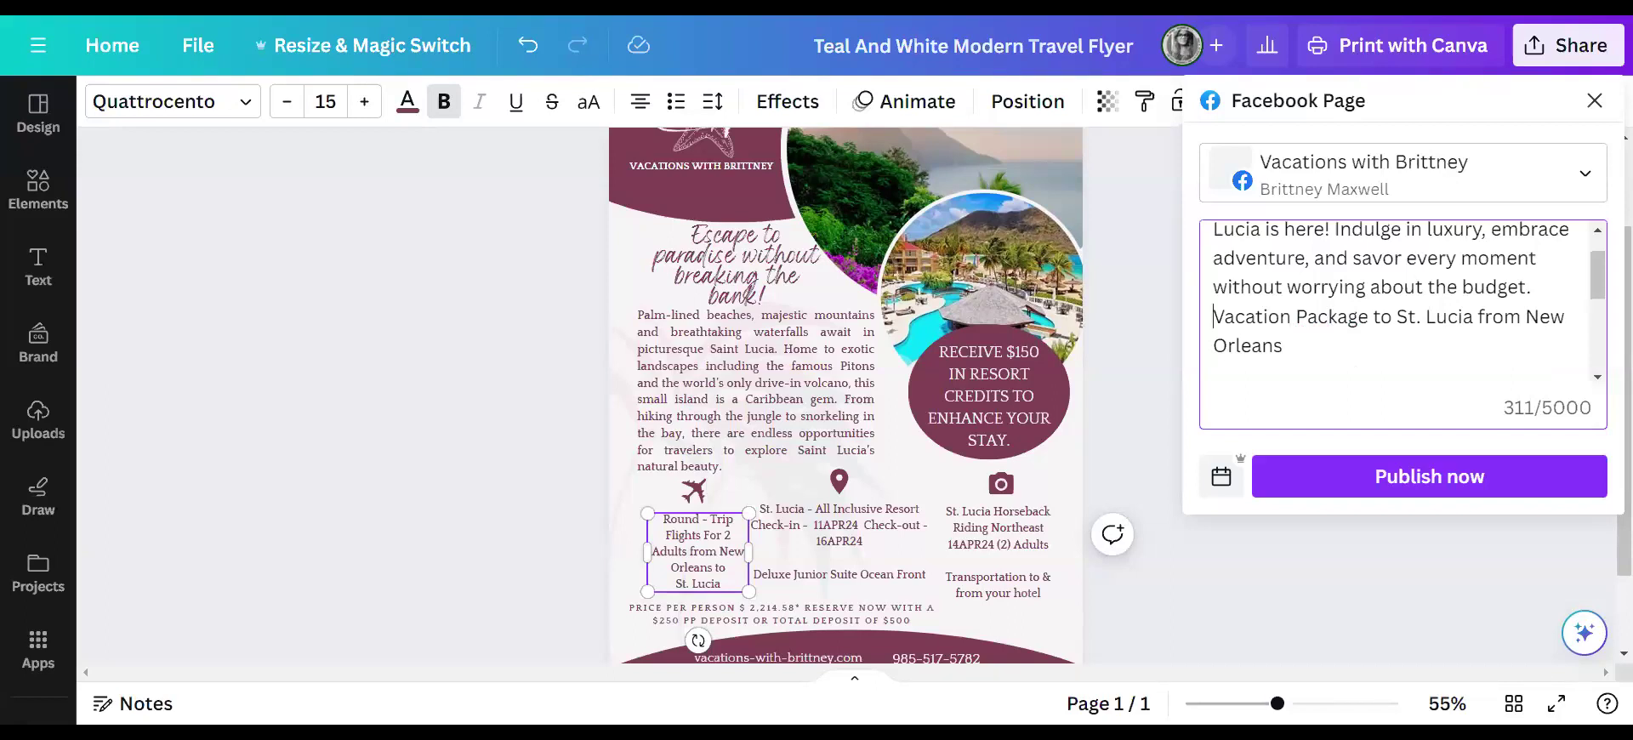
{"action": "key", "text": "Return"}
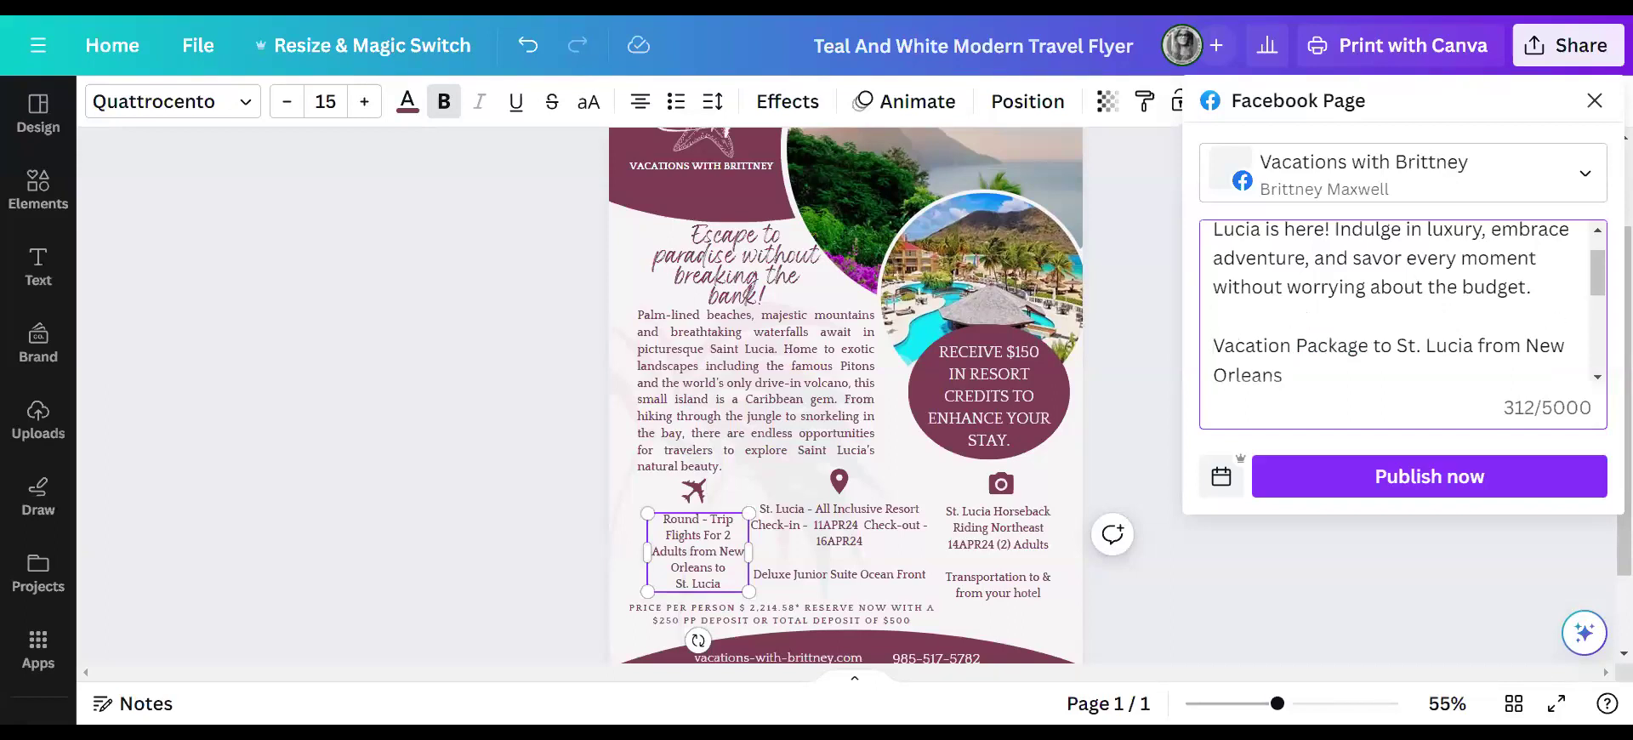
{"action": "key", "text": "Return"}
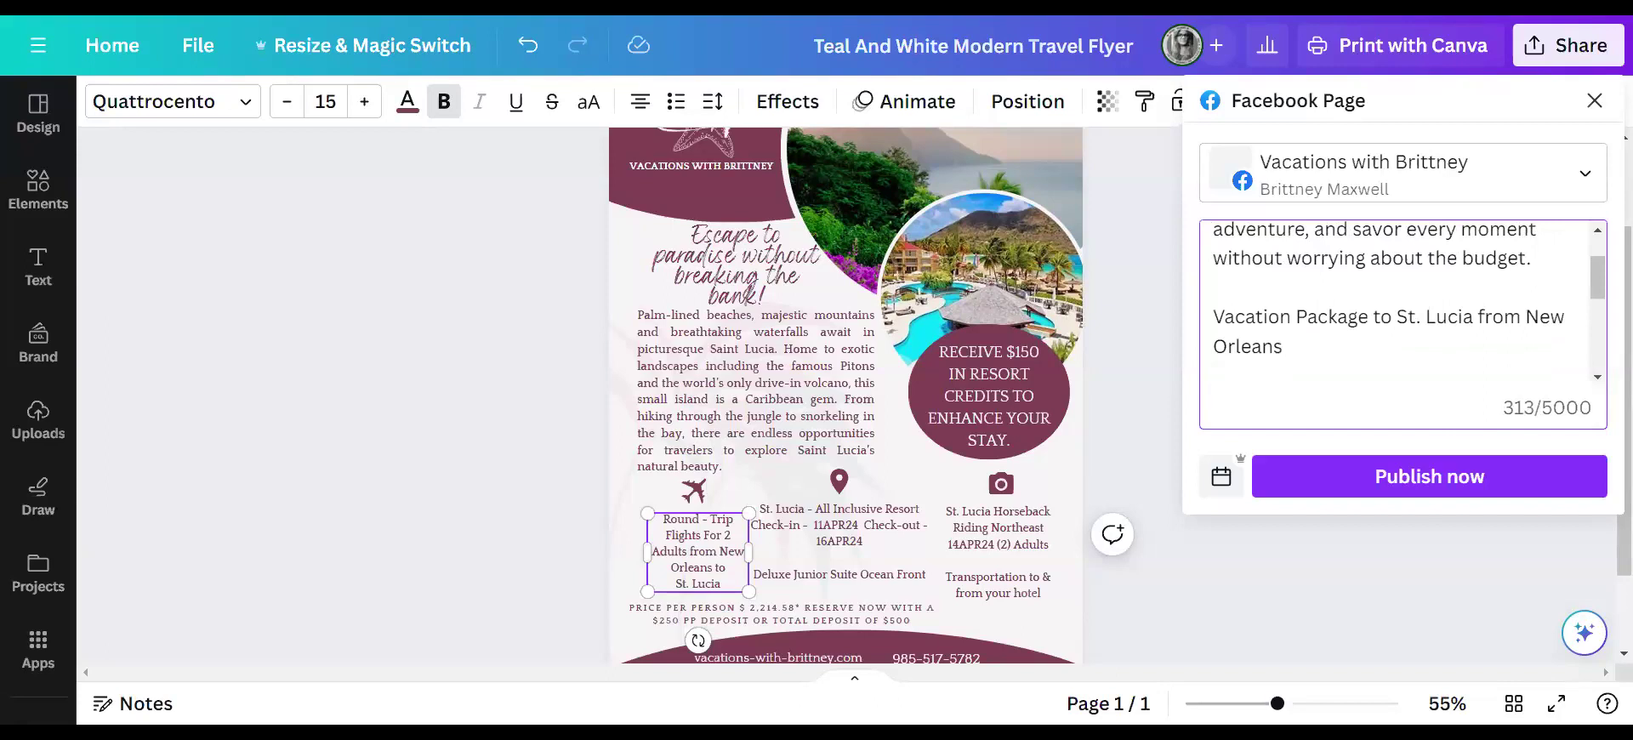
- Add the line '5 Nights All- Inclusive Deluxe Junior Suite Ocean Front' below it
{"action": "type", "text": "5 Nights "}
{"action": "type", "text": "All- I"}
{"action": "type", "text": "ncl"}
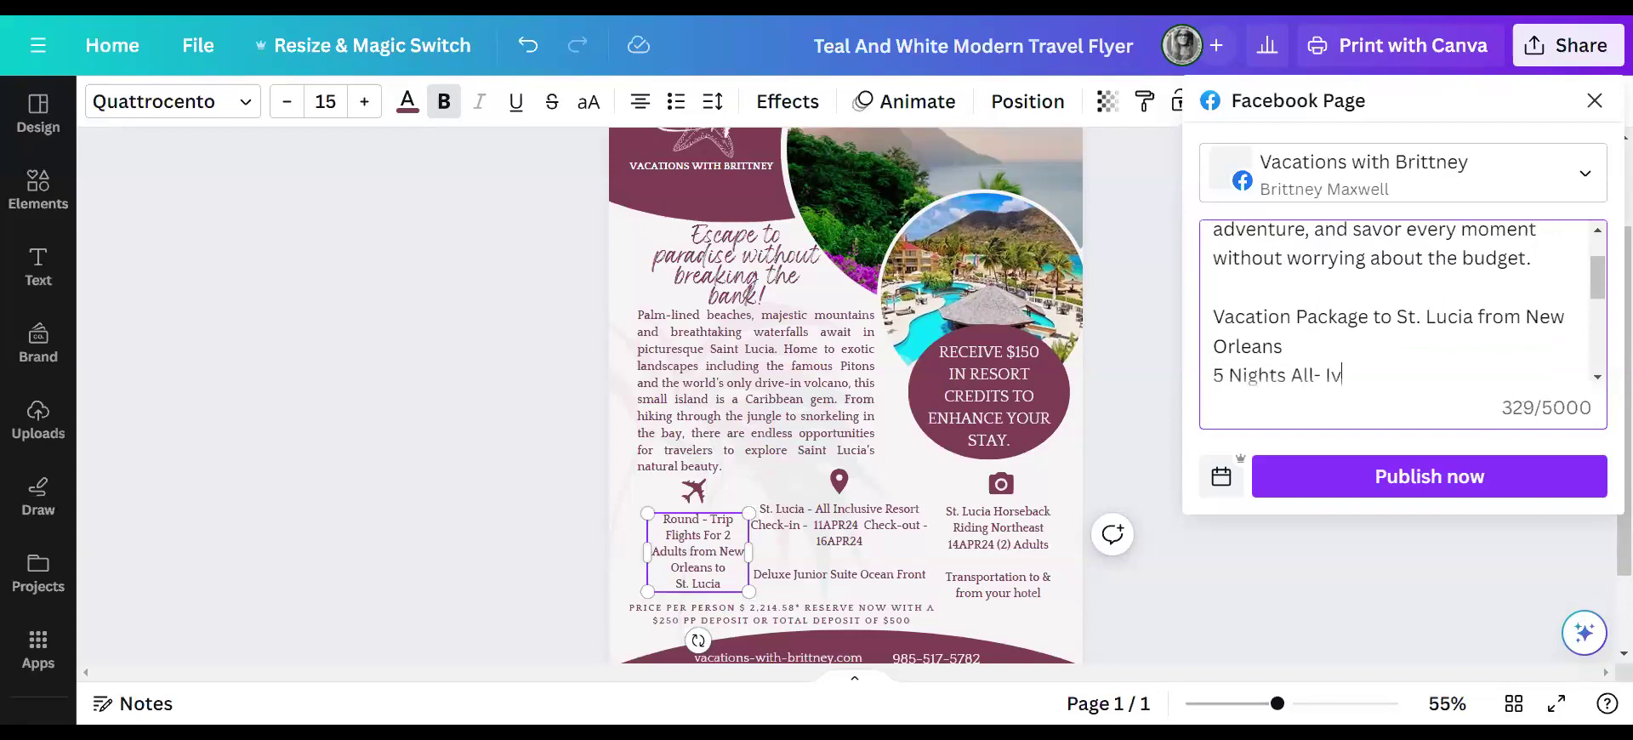
{"action": "type", "text": "usive"}
{"action": "type", "text": "Delu"}
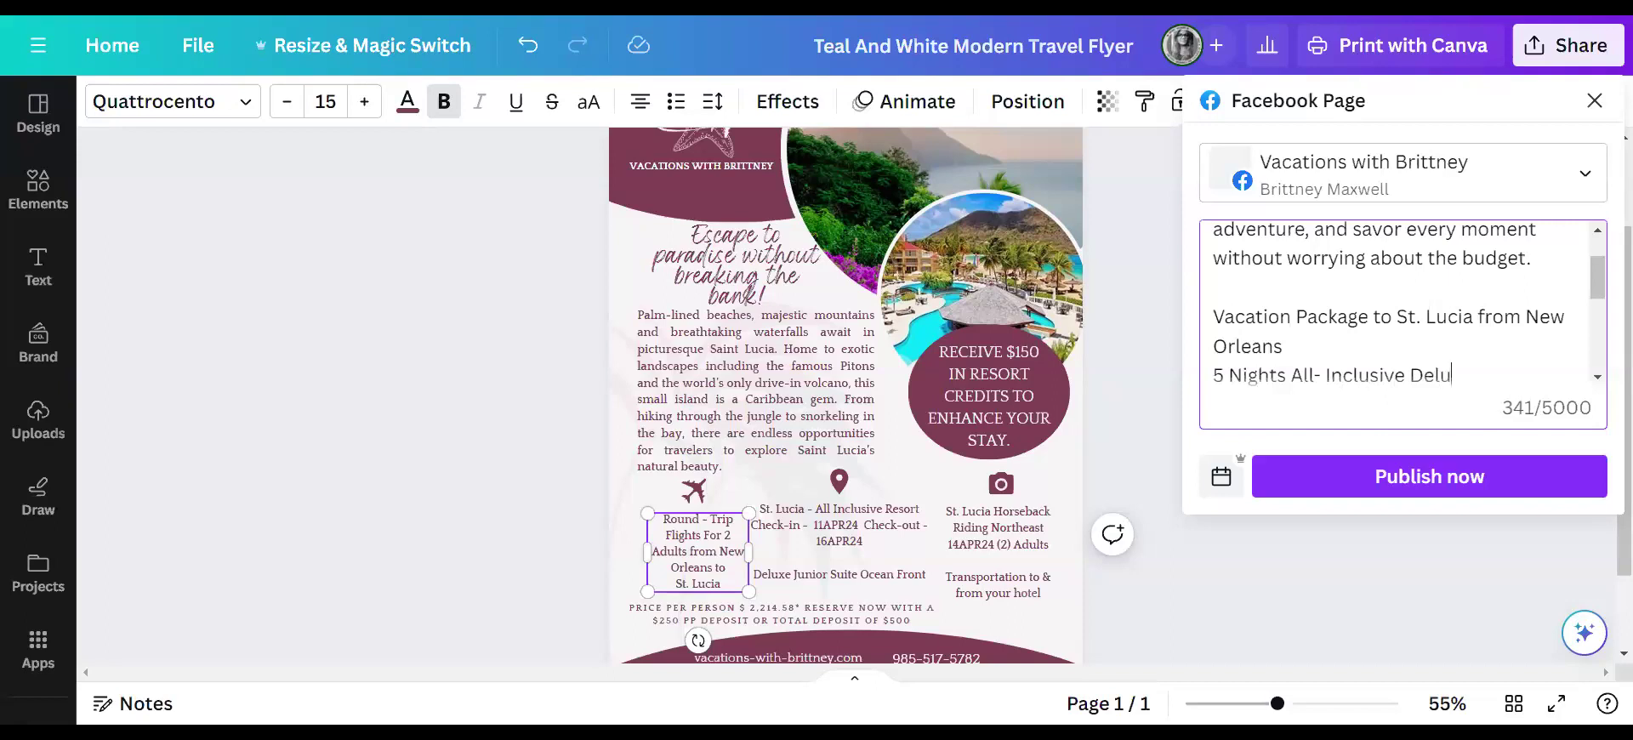
{"action": "type", "text": "xe Junior Suite"}
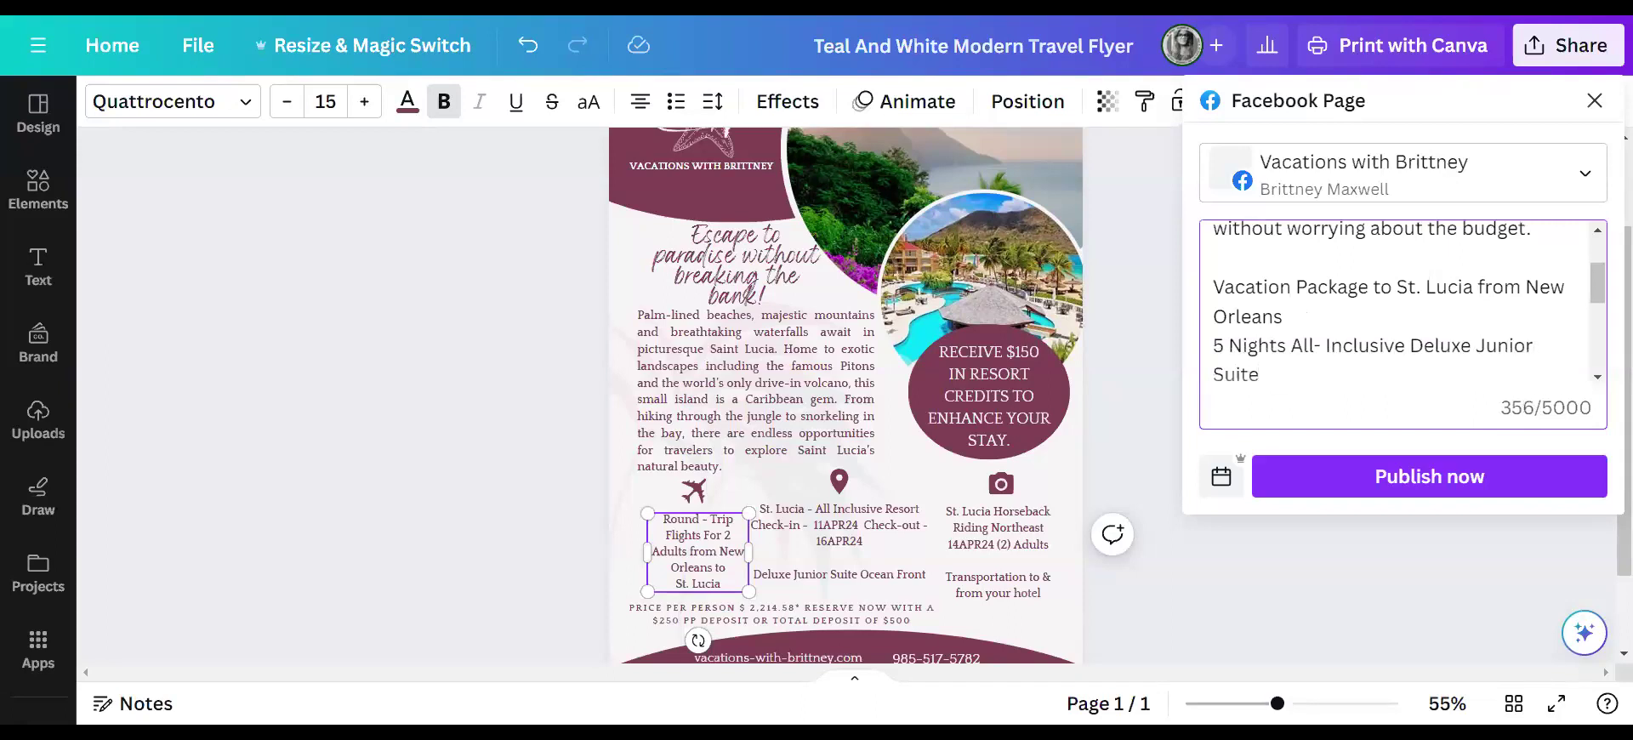
{"action": "type", "text": "Ocen"}
{"action": "key", "text": "BackSpace"}
{"action": "type", "text": "an"}
{"action": "key", "text": "BackSpace"}
{"action": "key", "text": "BackSpace"}
{"action": "key", "text": "BackSpace"}
{"action": "type", "text": "an Front"}
{"action": "key", "text": "Return"}
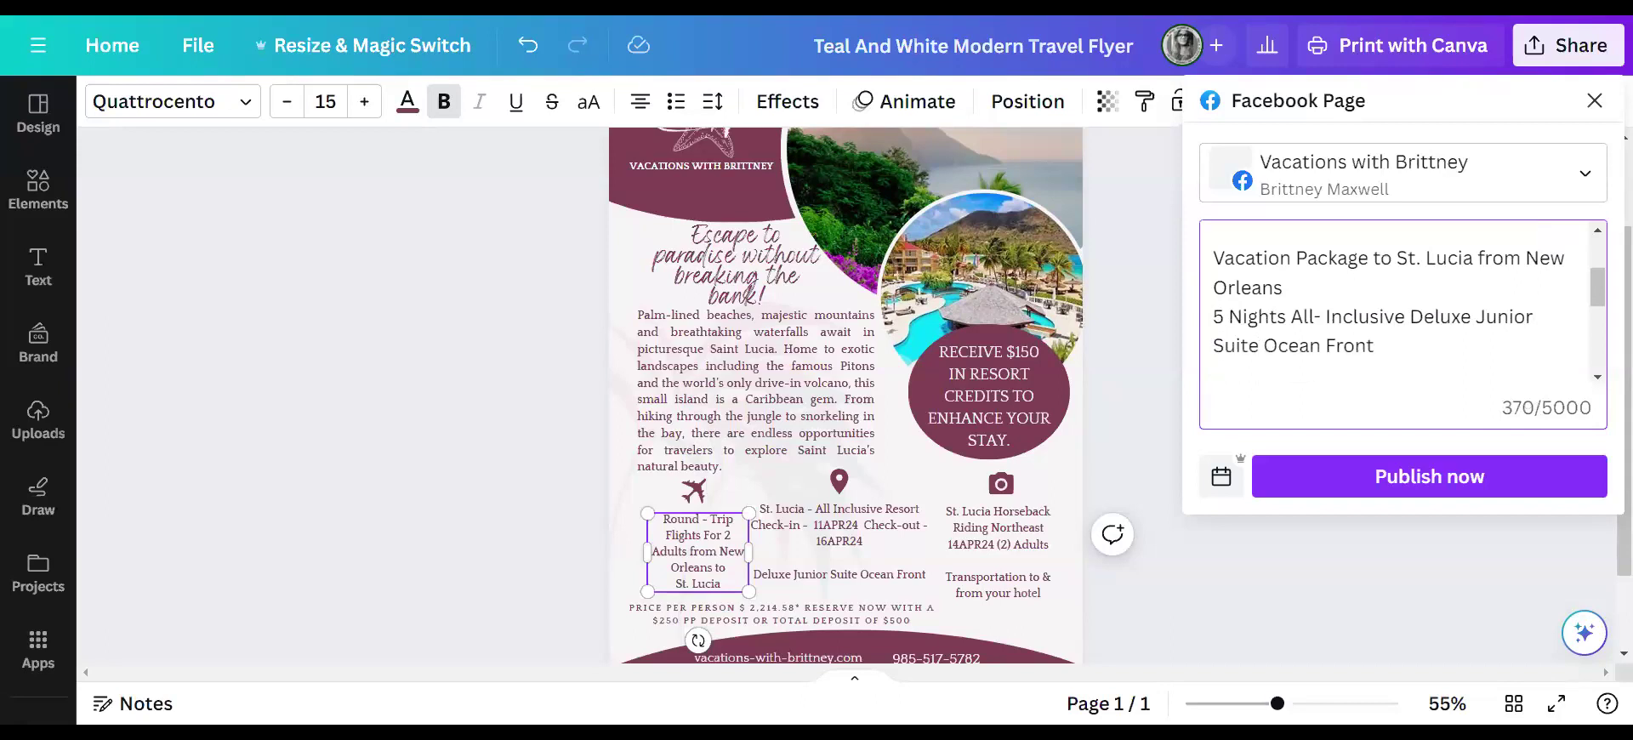
{"action": "left_click", "coordinate": [622, 14]}
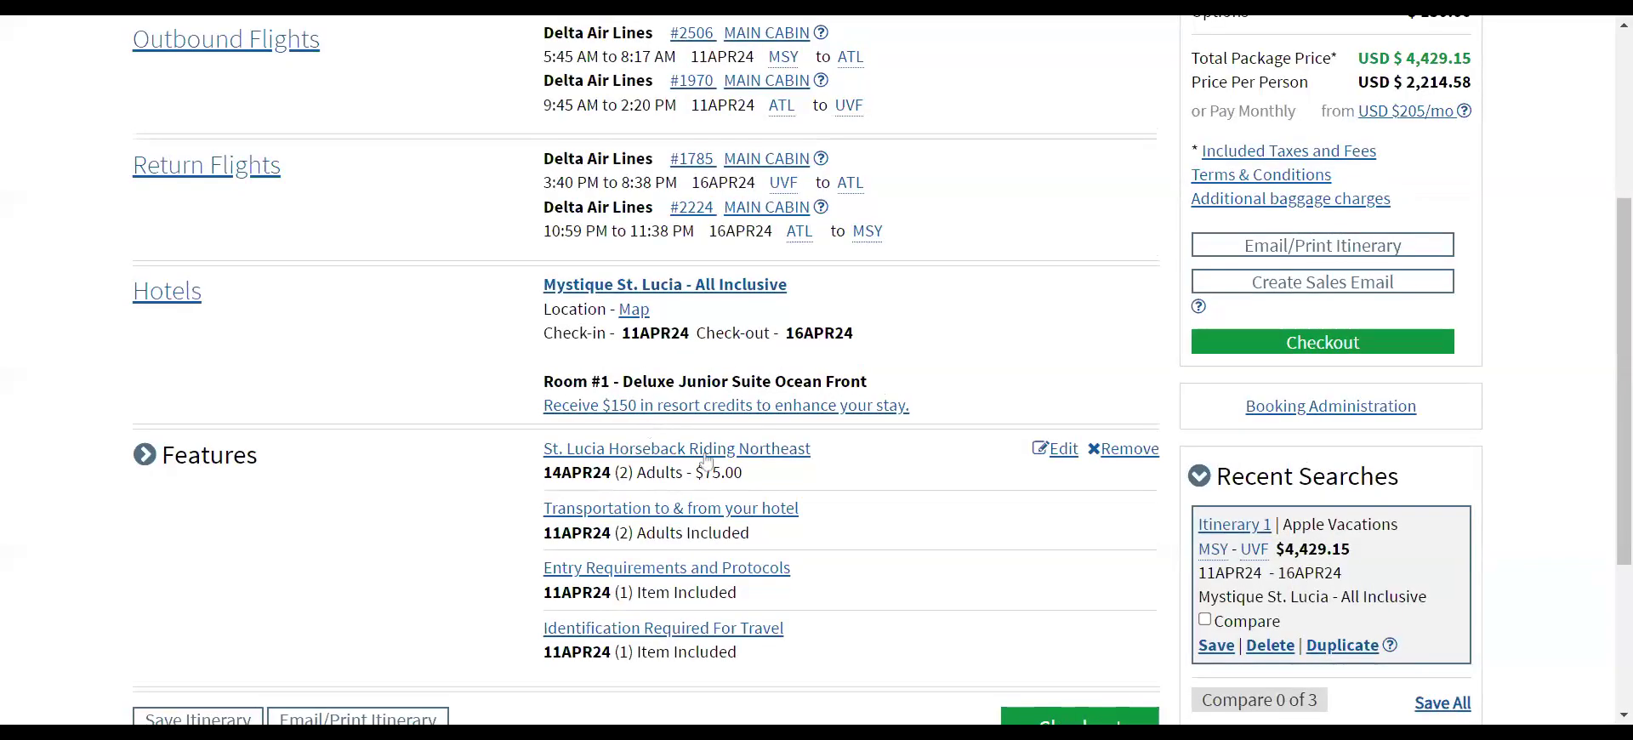
{"action": "left_click", "coordinate": [717, 455]}
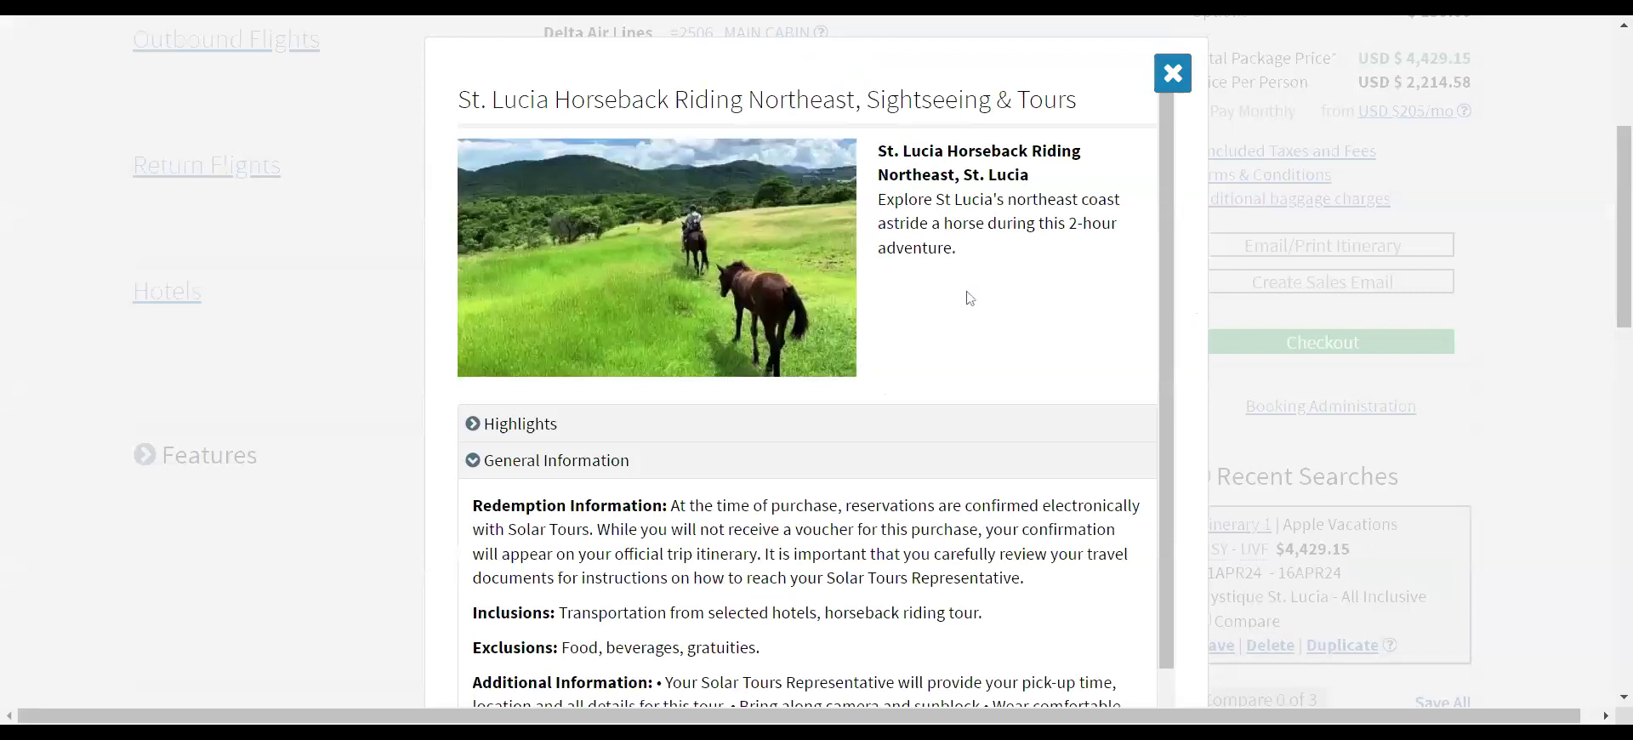
- Copy the first Highlights sentence of the St. Lucia Horseback Riding Northeast tour
{"action": "scroll", "coordinate": [968, 298], "scroll_direction": "down", "scroll_amount": 3}
{"action": "left_click", "coordinate": [536, 214]}
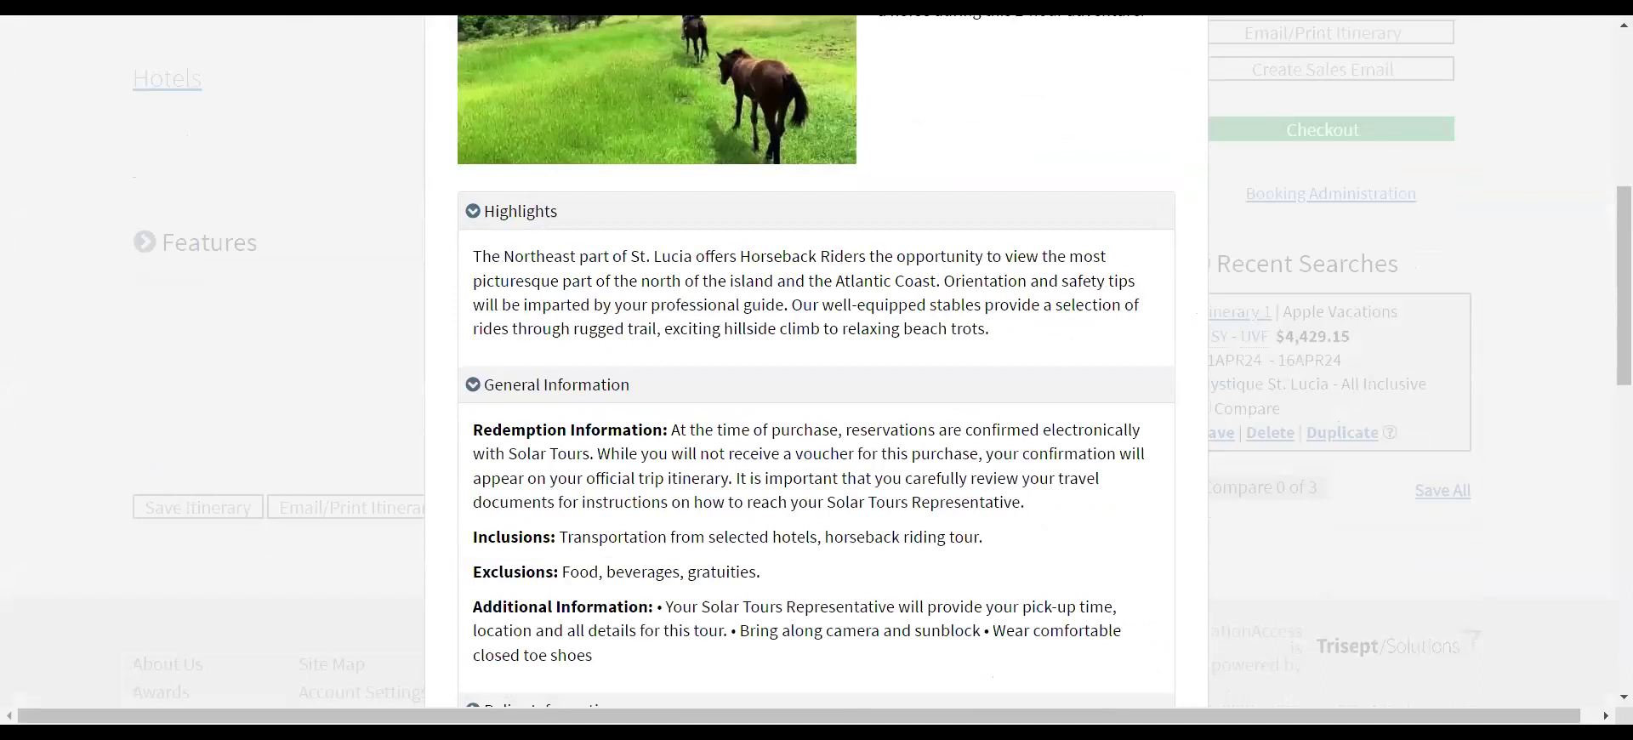
{"action": "left_click_drag", "start_coordinate": [473, 256], "coordinate": [939, 281]}
{"action": "key", "text": "ctrl+c"}
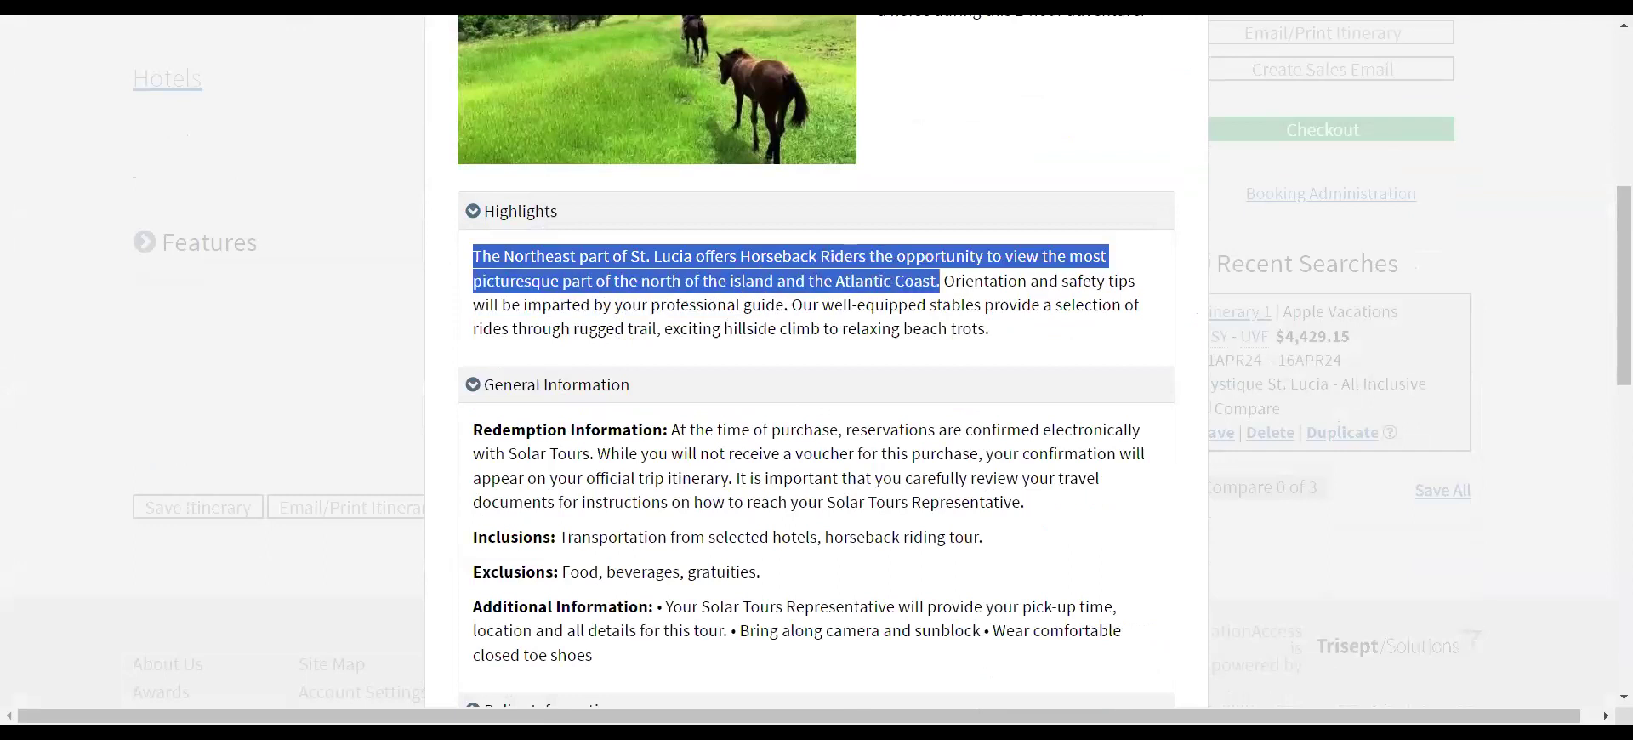
{"action": "left_click", "coordinate": [953, 17]}
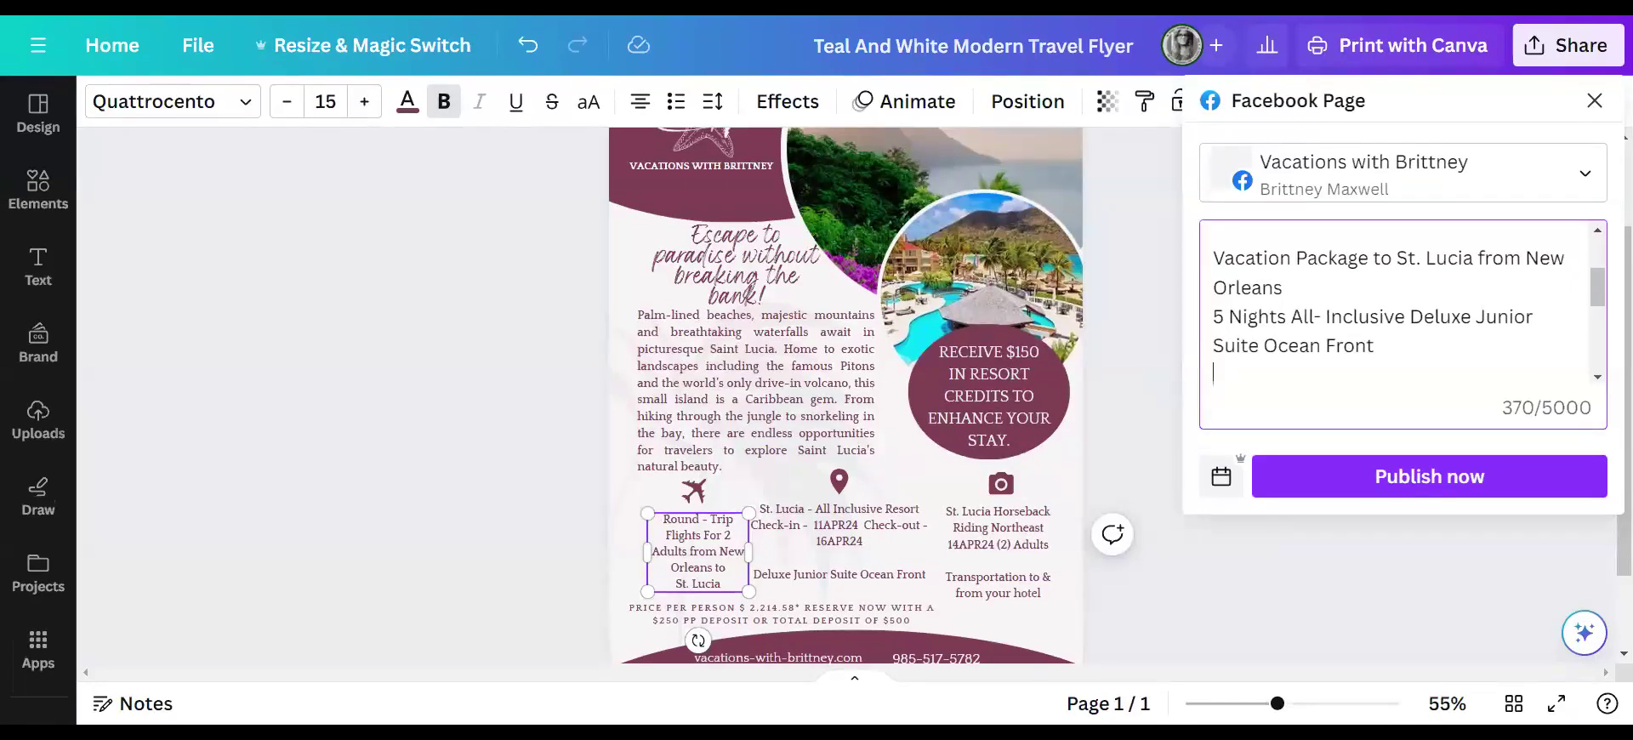
- Paste the Northeast horseback-riding sentence after 'Suite Ocean Front' with a blank line, then review the caption
{"action": "key", "text": "ctrl+v"}
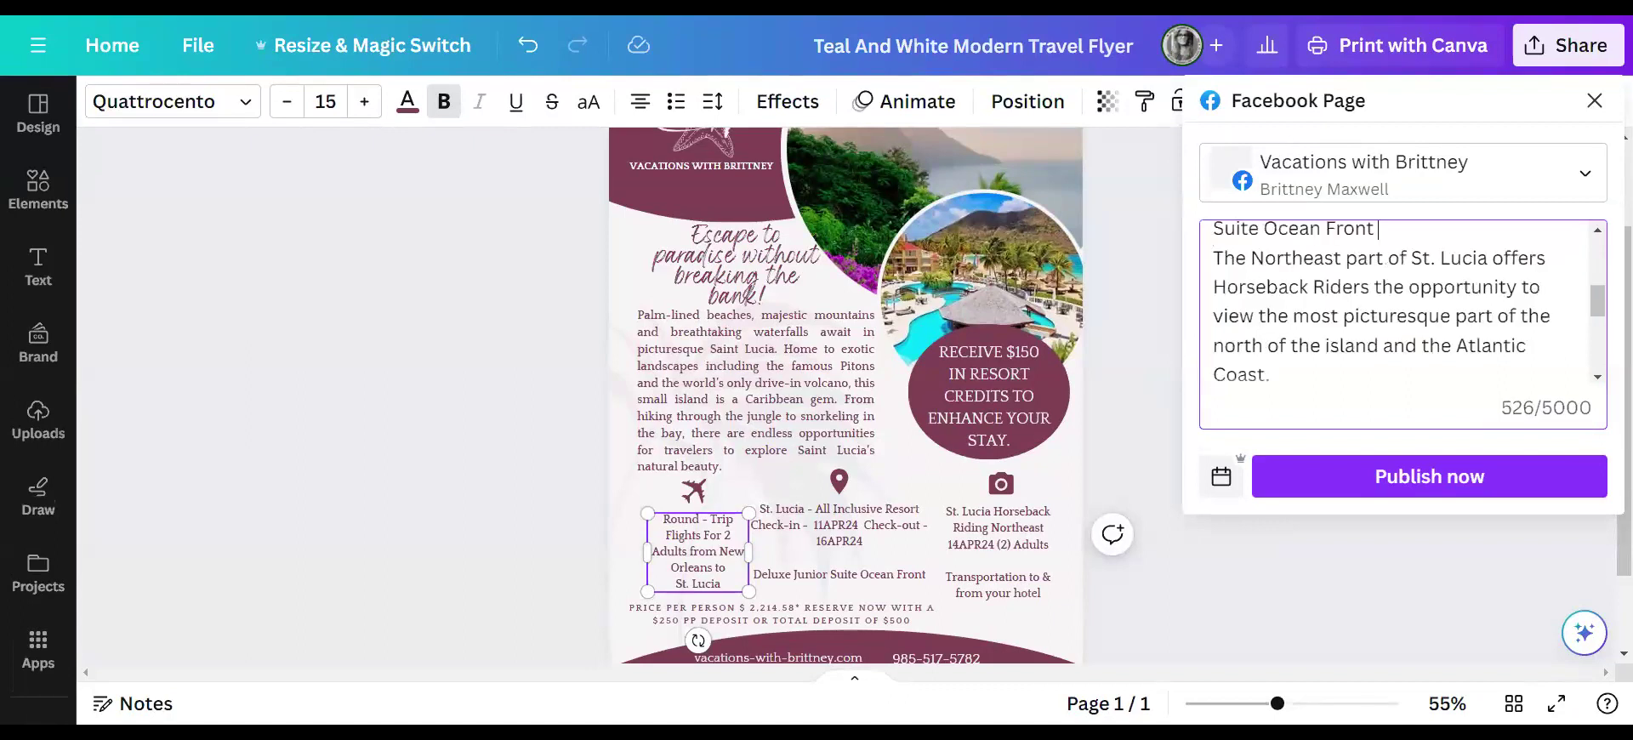
{"action": "key", "text": "Return"}
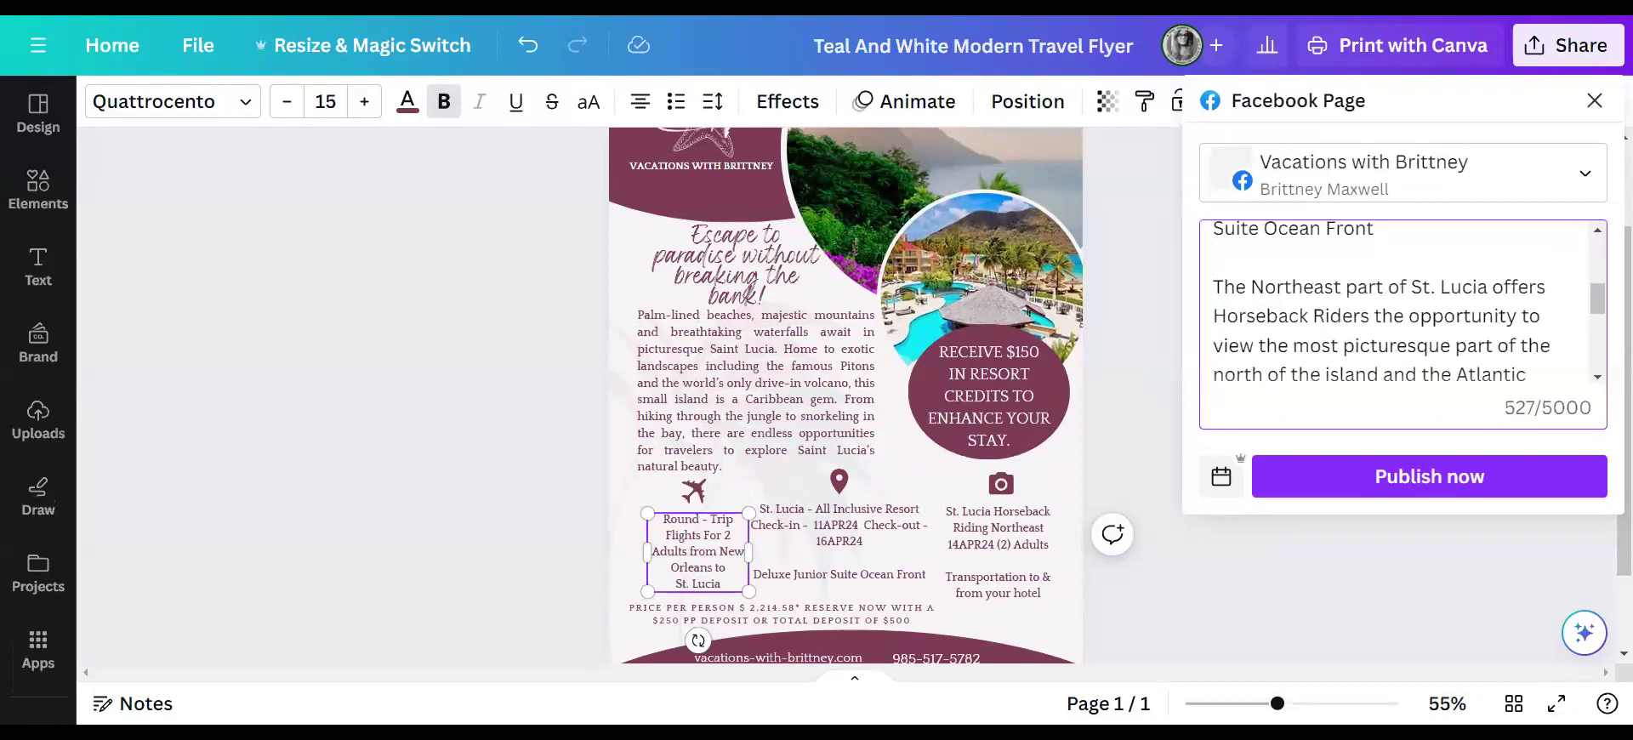
{"action": "scroll", "coordinate": [1403, 302], "scroll_direction": "down", "scroll_amount": 3}
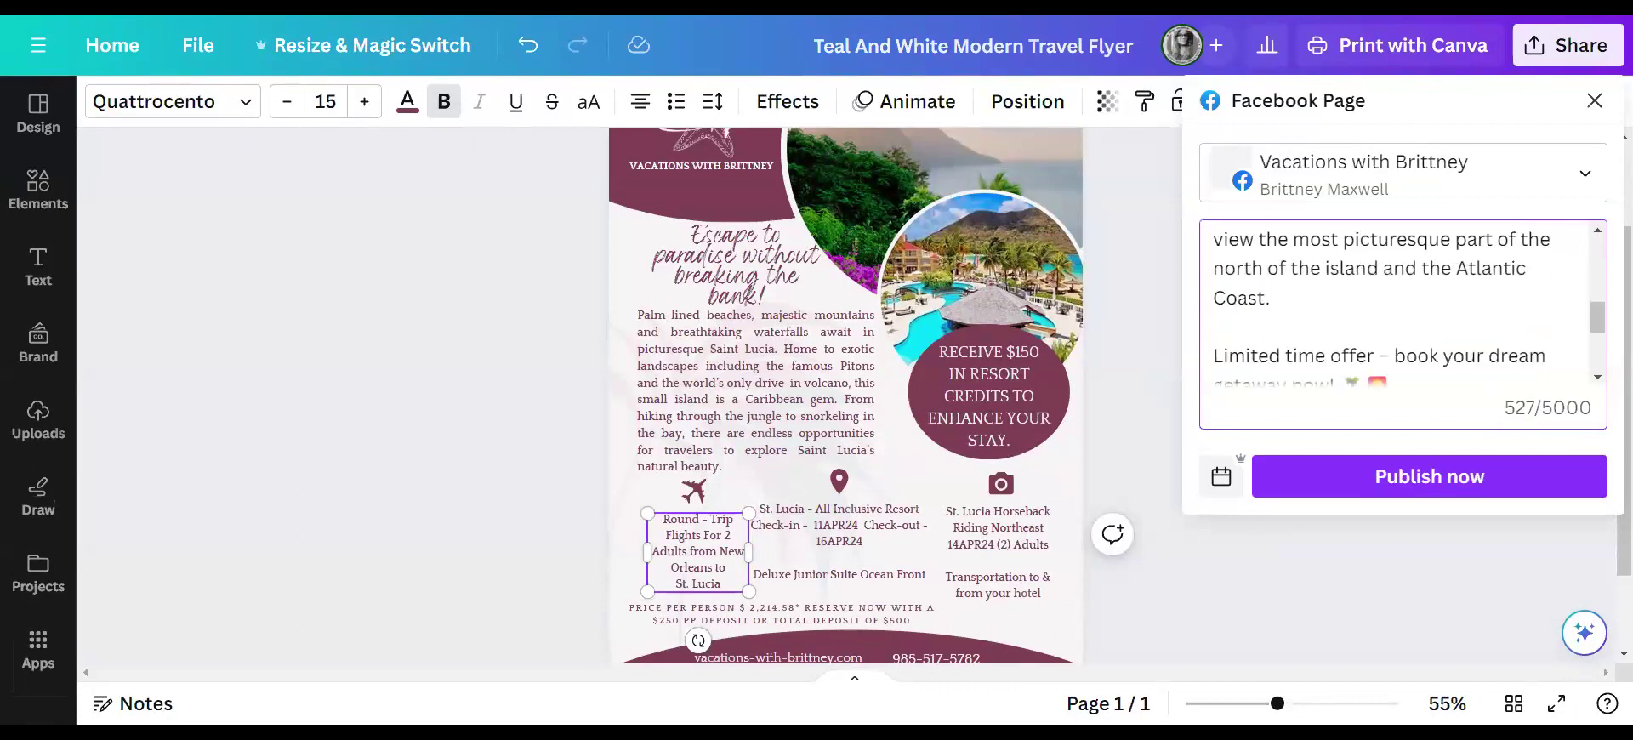
{"action": "scroll", "coordinate": [1403, 302], "scroll_direction": "up", "scroll_amount": 1}
{"action": "scroll", "coordinate": [1403, 302], "scroll_direction": "down", "scroll_amount": 2}
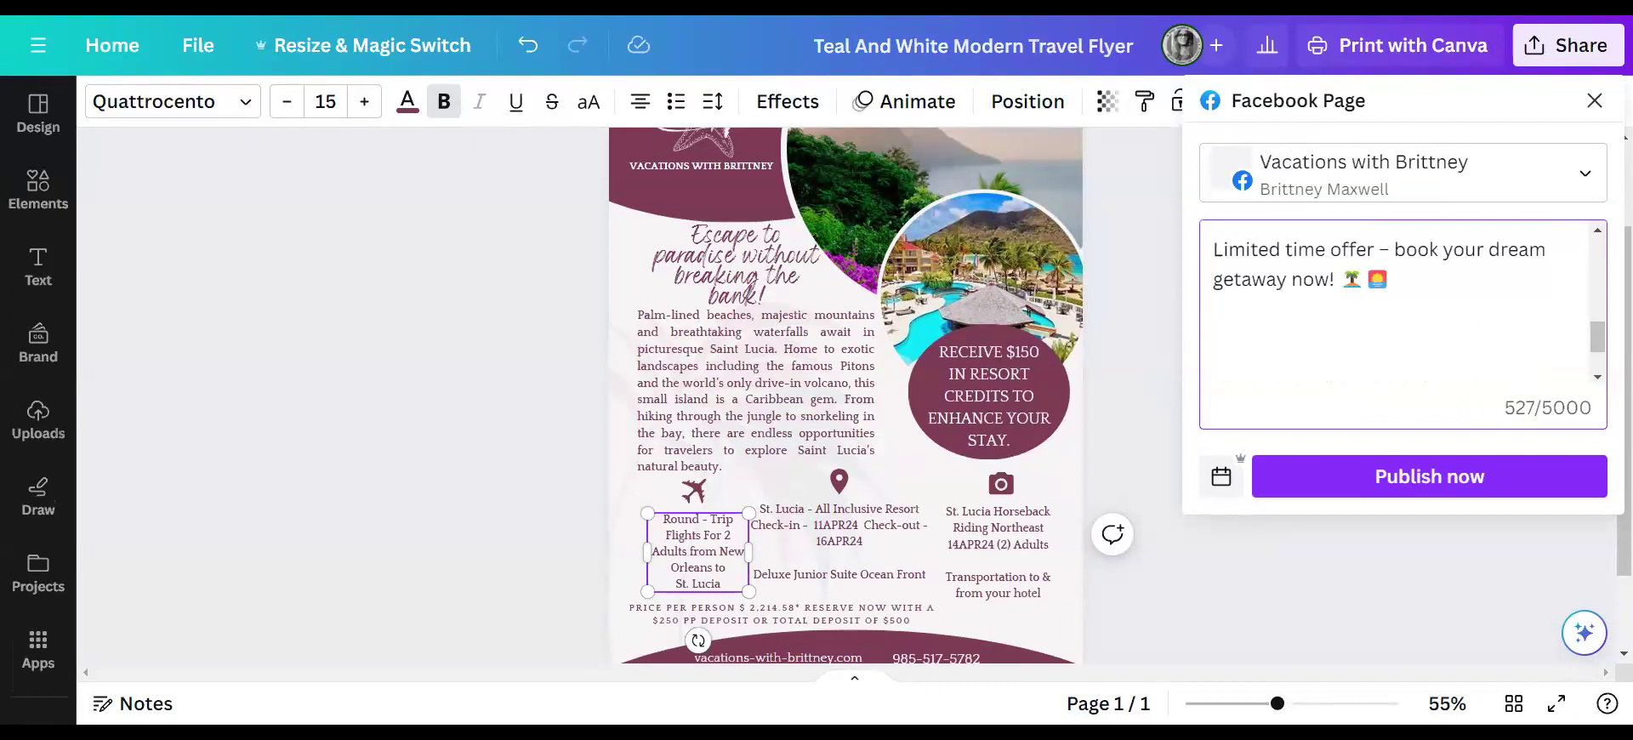
{"action": "scroll", "coordinate": [1403, 302], "scroll_direction": "up", "scroll_amount": 1}
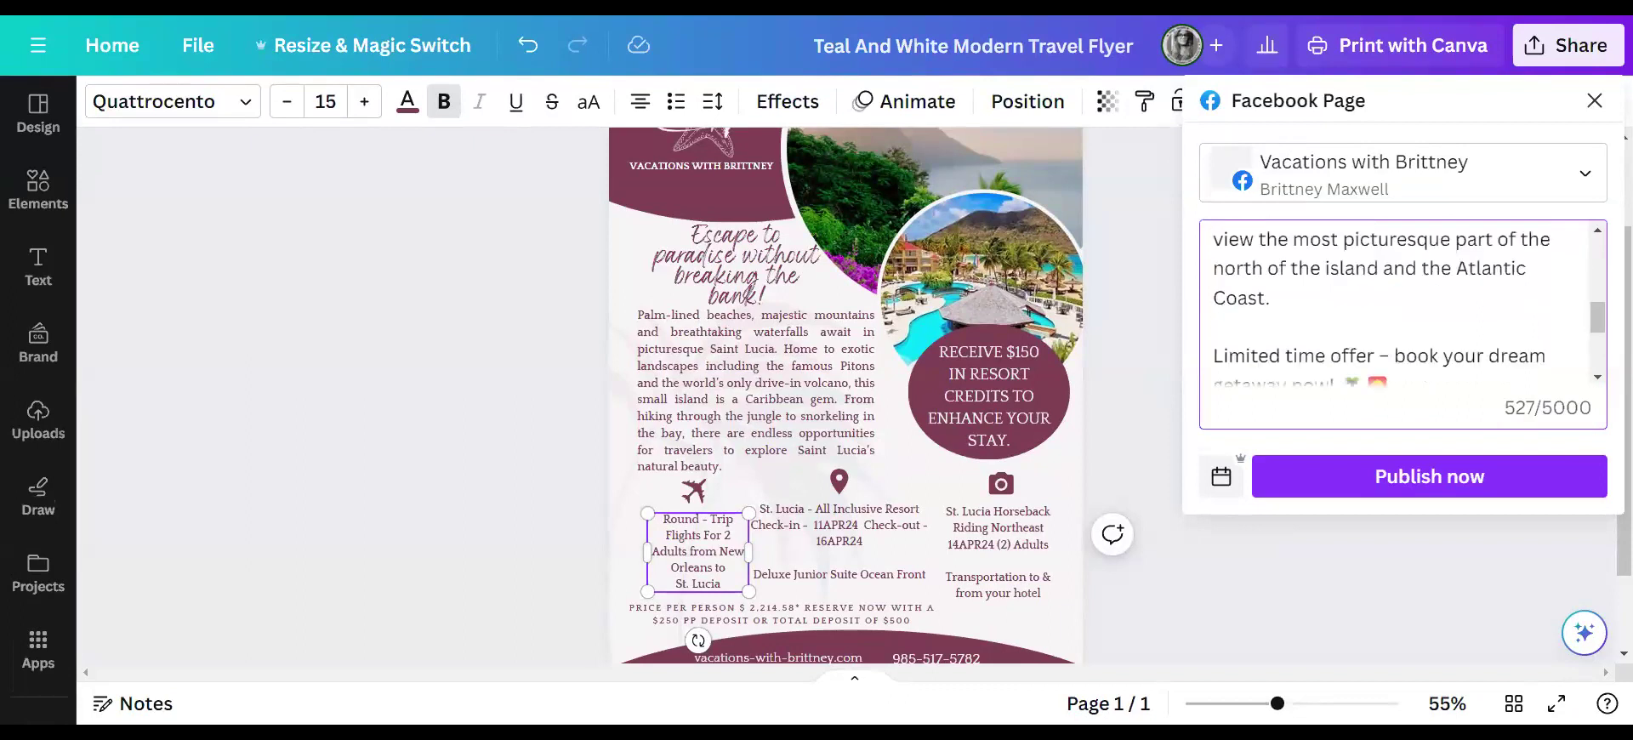
{"action": "scroll", "coordinate": [1403, 302], "scroll_direction": "up", "scroll_amount": 4}
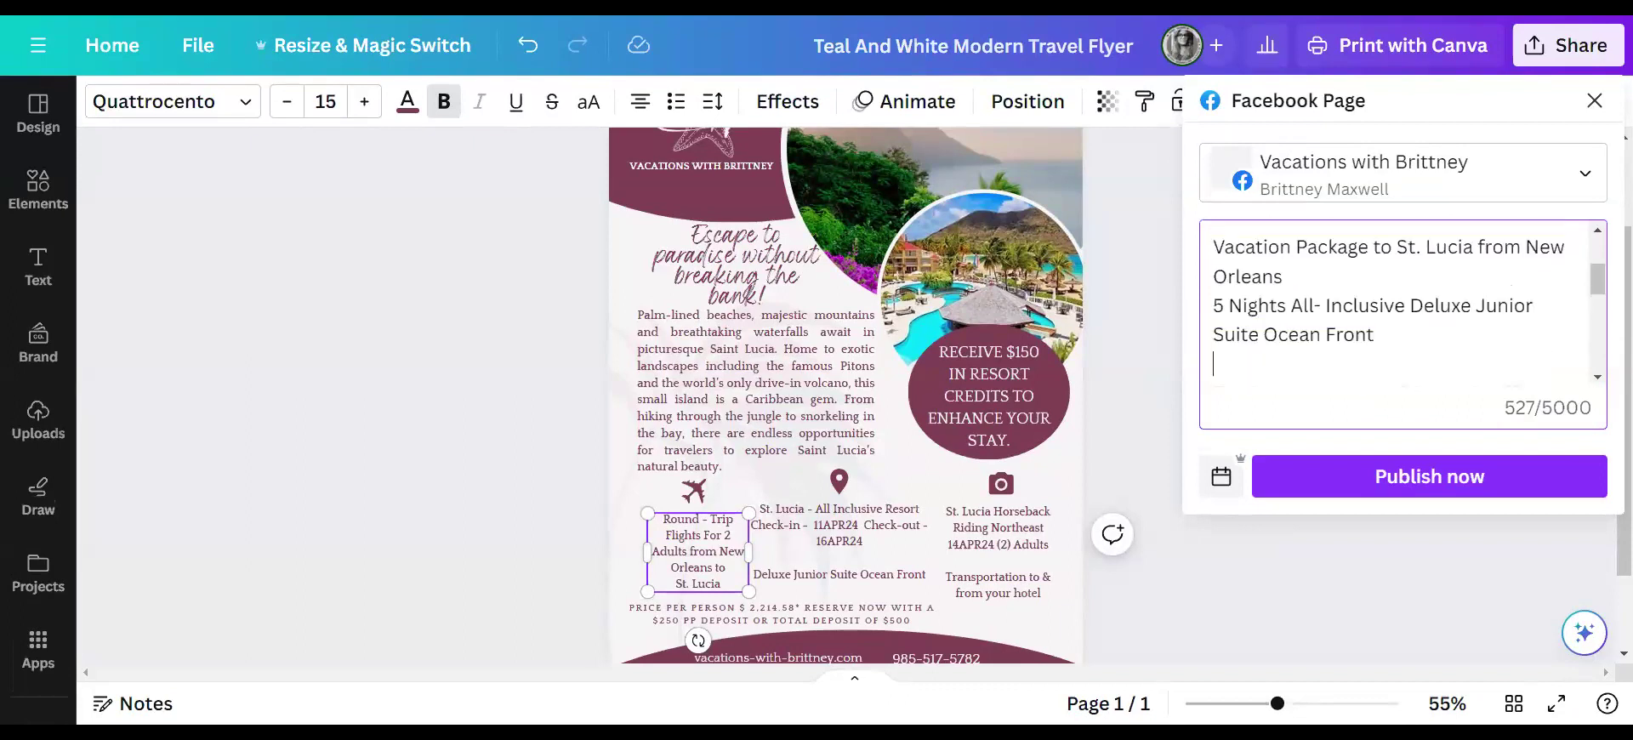
{"action": "scroll", "coordinate": [1403, 302], "scroll_direction": "up", "scroll_amount": 1}
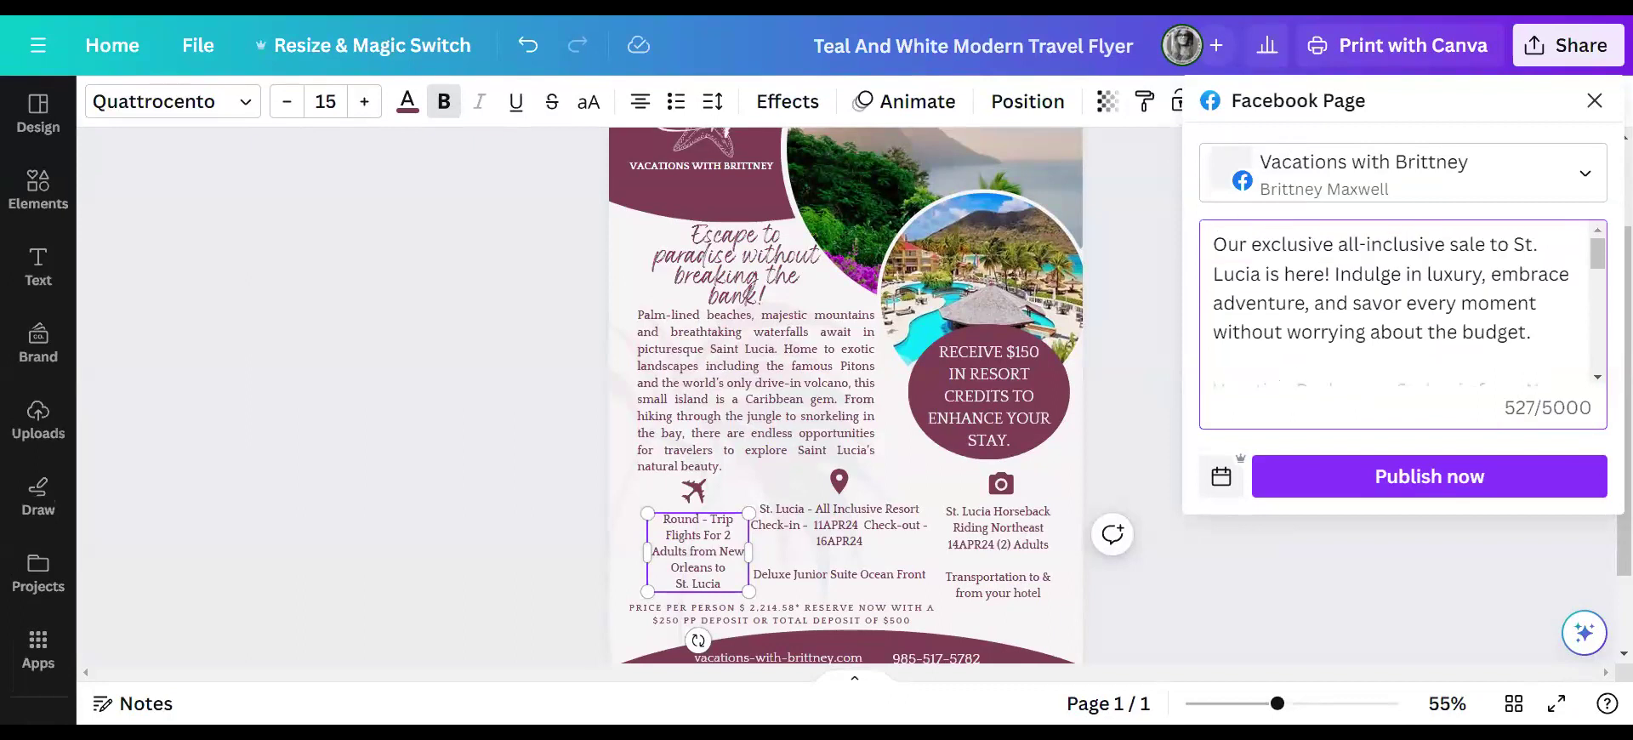
{"action": "scroll", "coordinate": [1403, 302], "scroll_direction": "down", "scroll_amount": 3}
{"action": "scroll", "coordinate": [1399, 302], "scroll_direction": "down", "scroll_amount": 6}
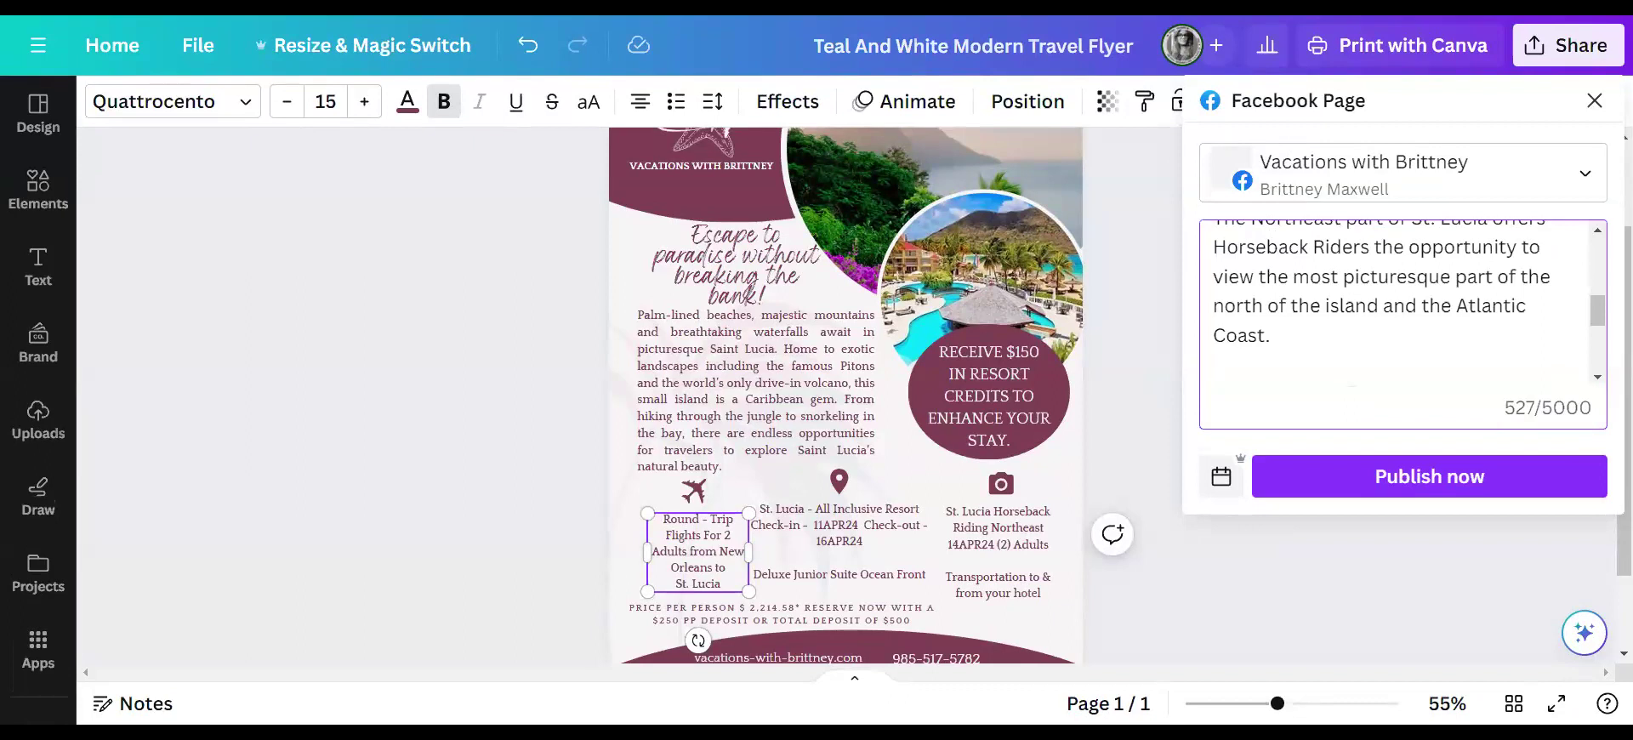
{"action": "scroll", "coordinate": [1404, 302], "scroll_direction": "down", "scroll_amount": 3}
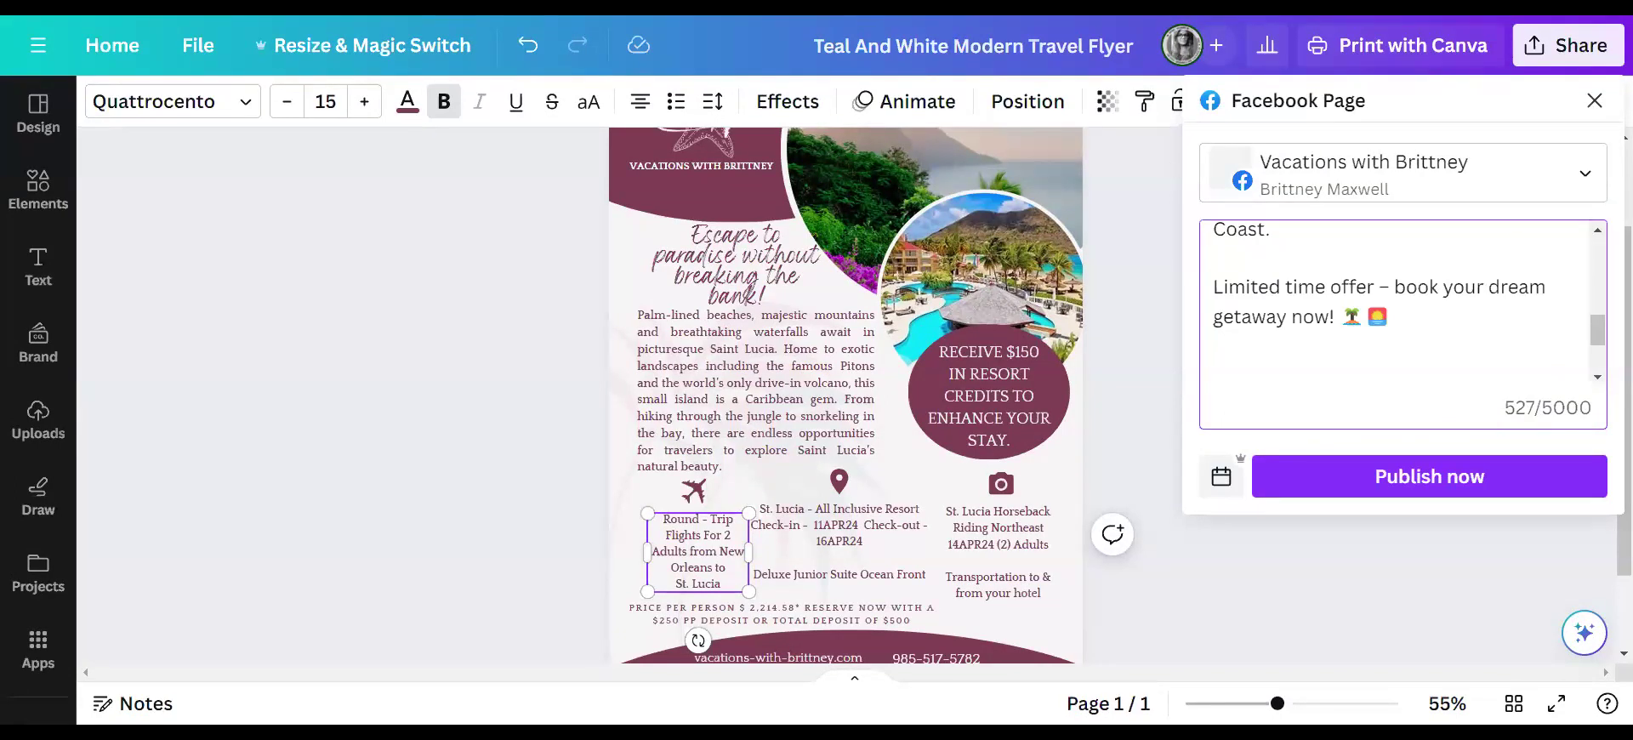
{"action": "key", "text": "alt+Tab"}
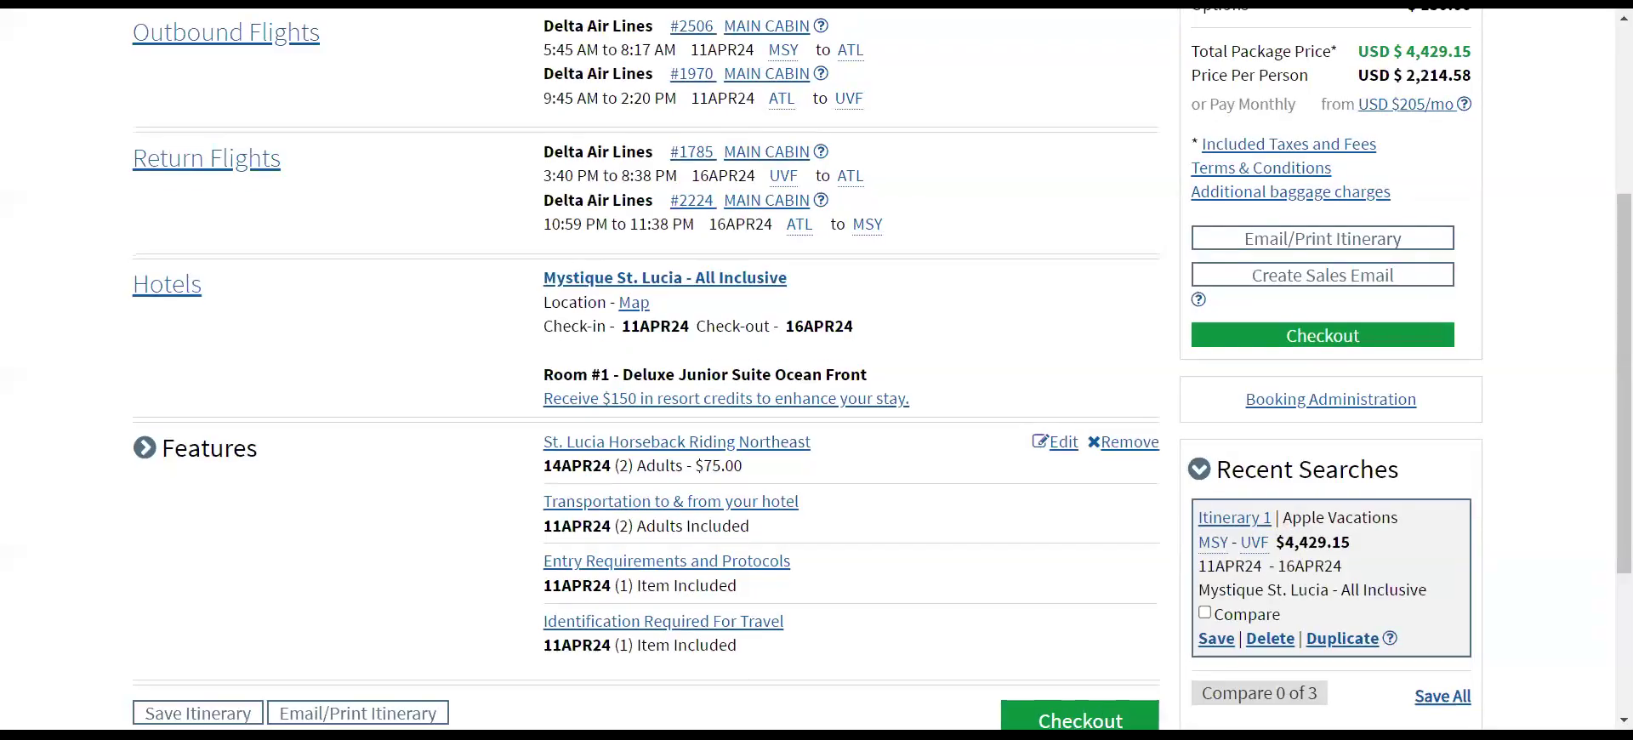
- Copy the Price Per Person row, USD $ 2,214.58, from the itinerary price breakdown
{"action": "scroll", "coordinate": [816, 366], "scroll_direction": "up", "scroll_amount": 3}
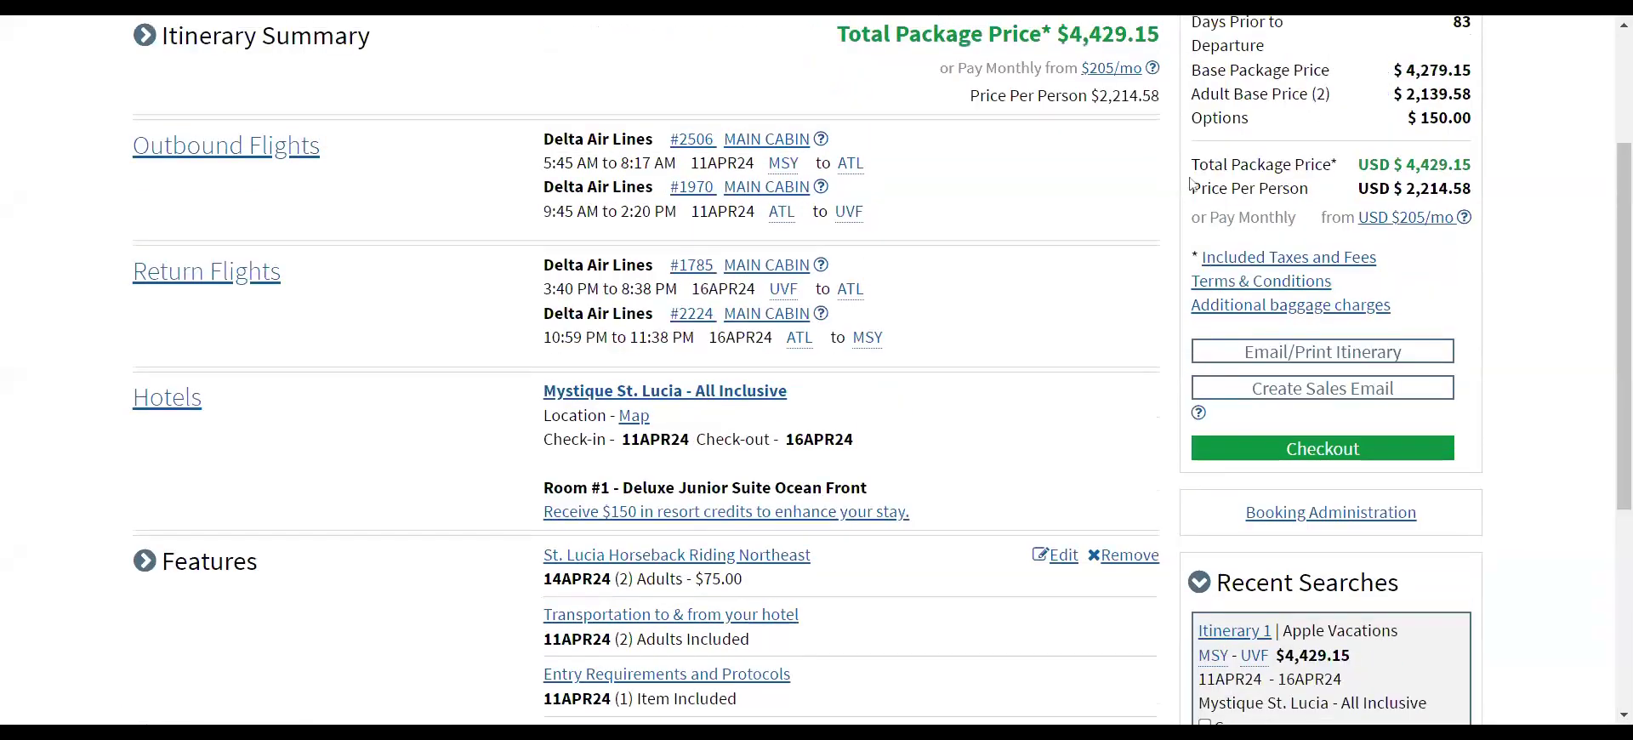
{"action": "left_click_drag", "start_coordinate": [1191, 192], "coordinate": [1489, 193]}
{"action": "key", "text": "ctrl+c"}
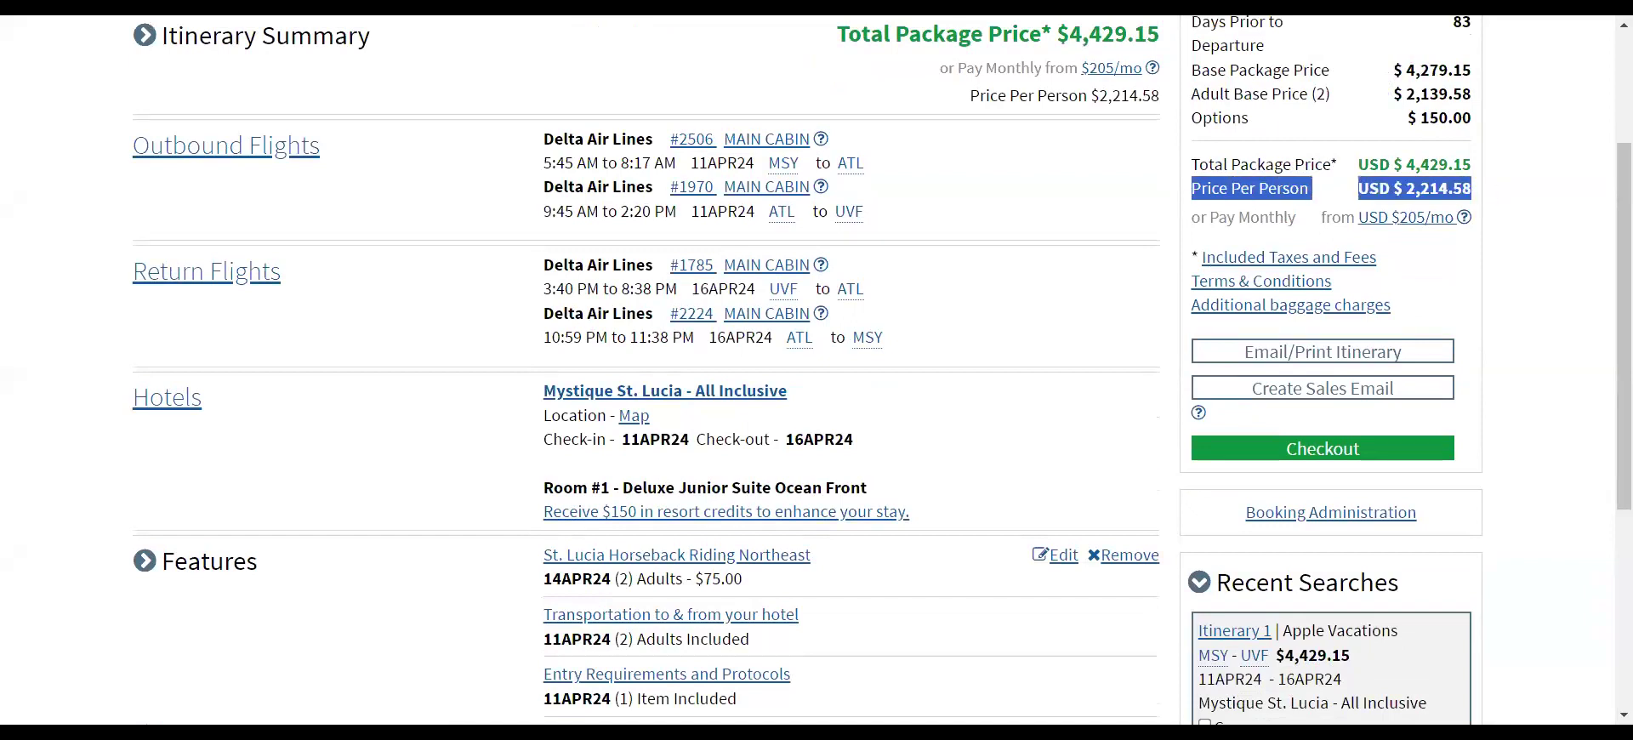
{"action": "left_click", "coordinate": [966, 7]}
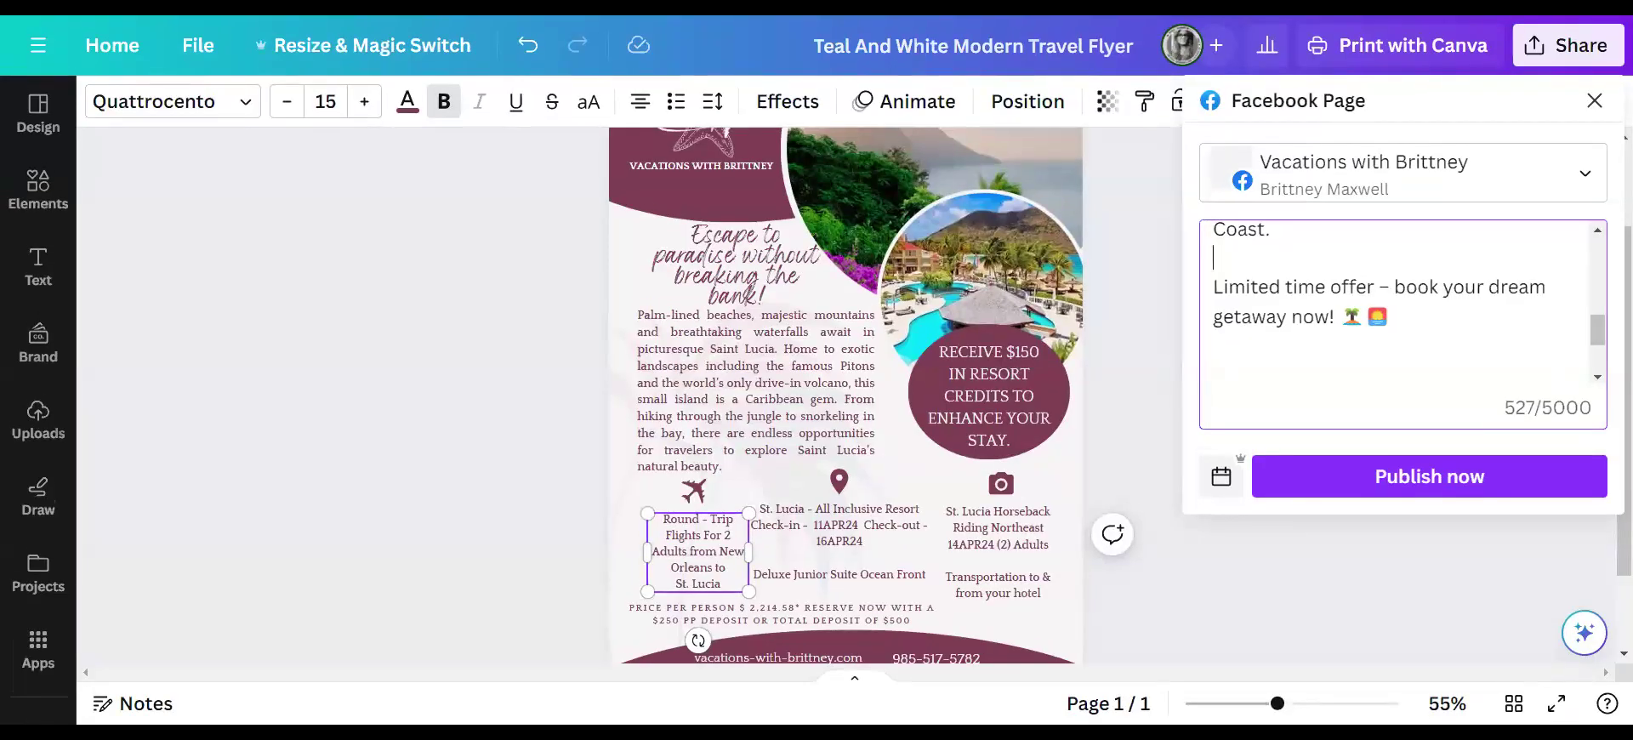
- Add the USD $ 2,214.58* price and 'Book now with Low deposit starting at $250 Per Person*' to the caption
{"action": "key", "text": "ctrl+v"}
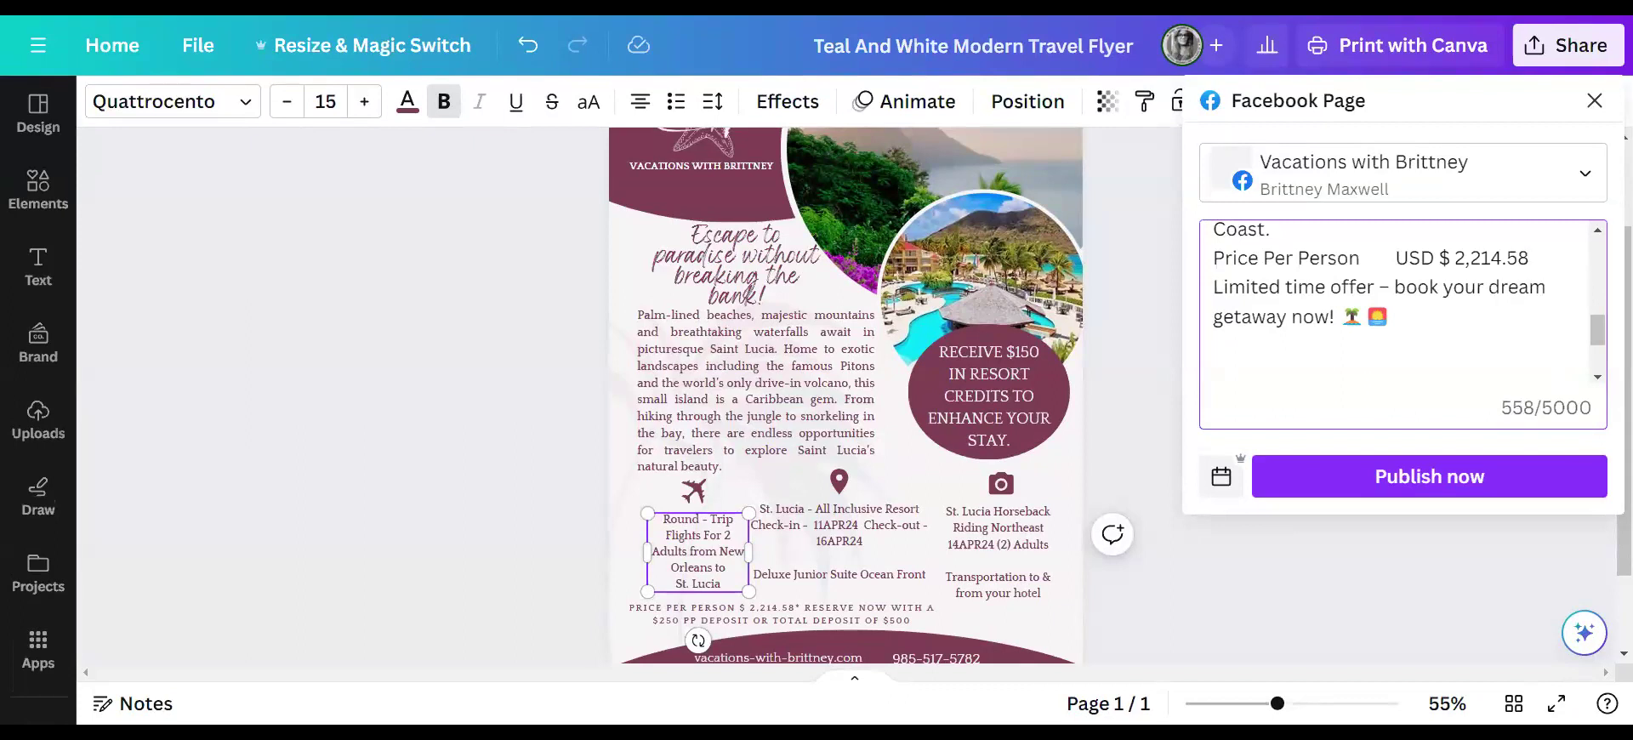
{"action": "key", "text": "Return"}
{"action": "type", "text": "Book nOw with Low deposit starting at "}
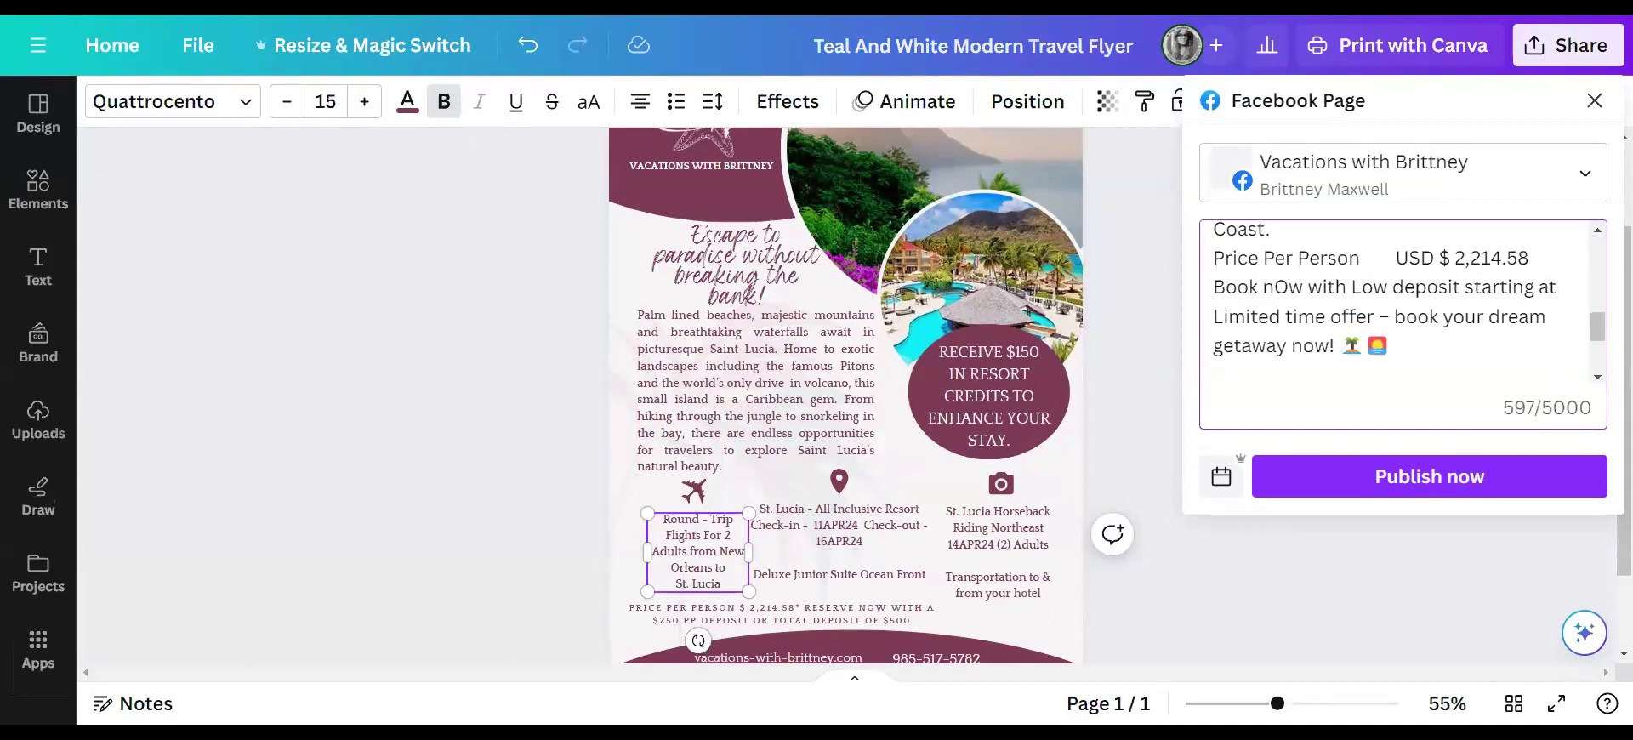
{"action": "type", "text": "$2"}
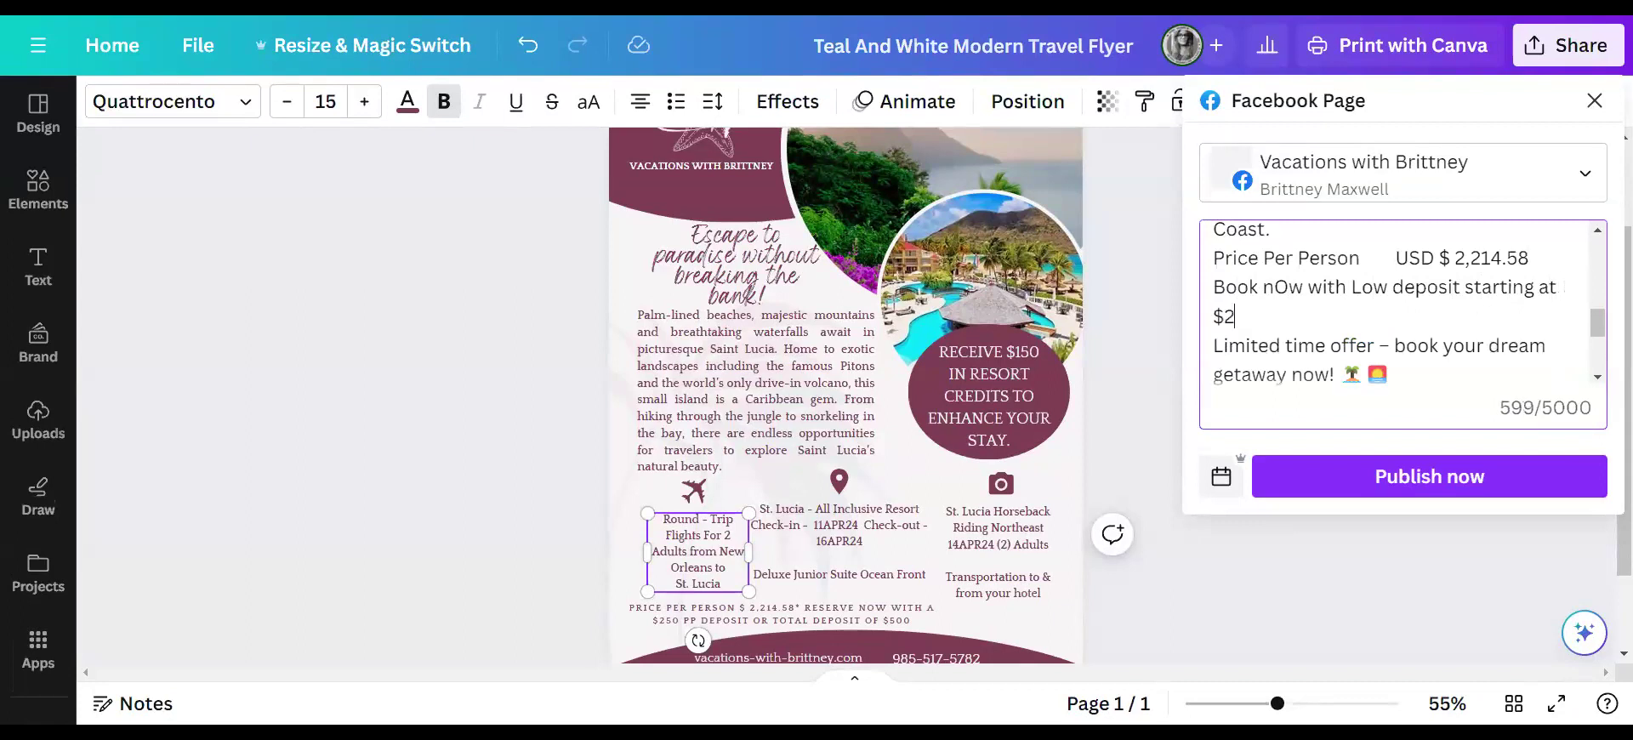
{"action": "type", "text": "50 Per Person"}
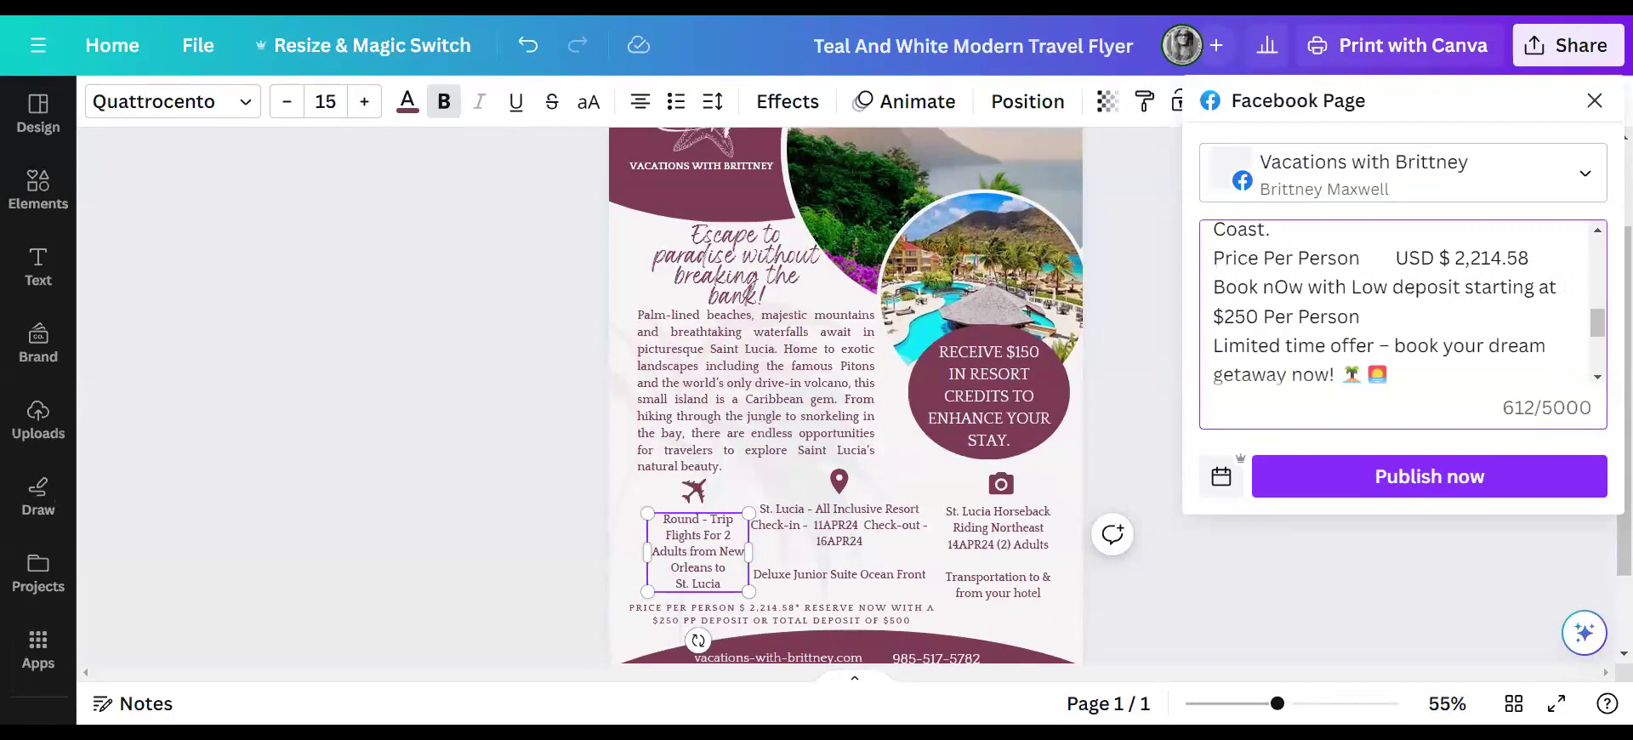
{"action": "type", "text": "*"}
{"action": "key", "text": "BackSpace"}
{"action": "type", "text": "o"}
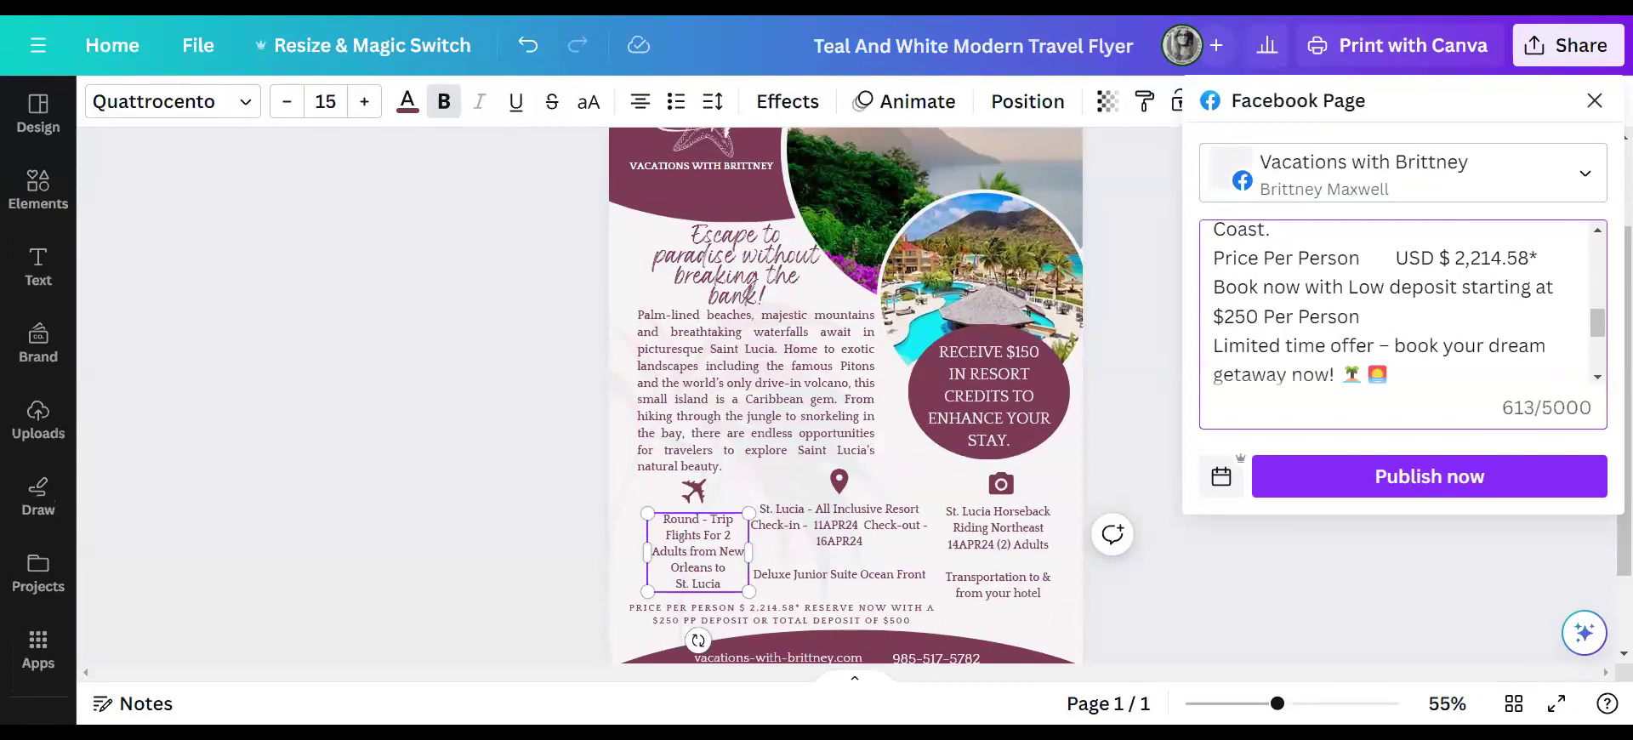
{"action": "type", "text": "*"}
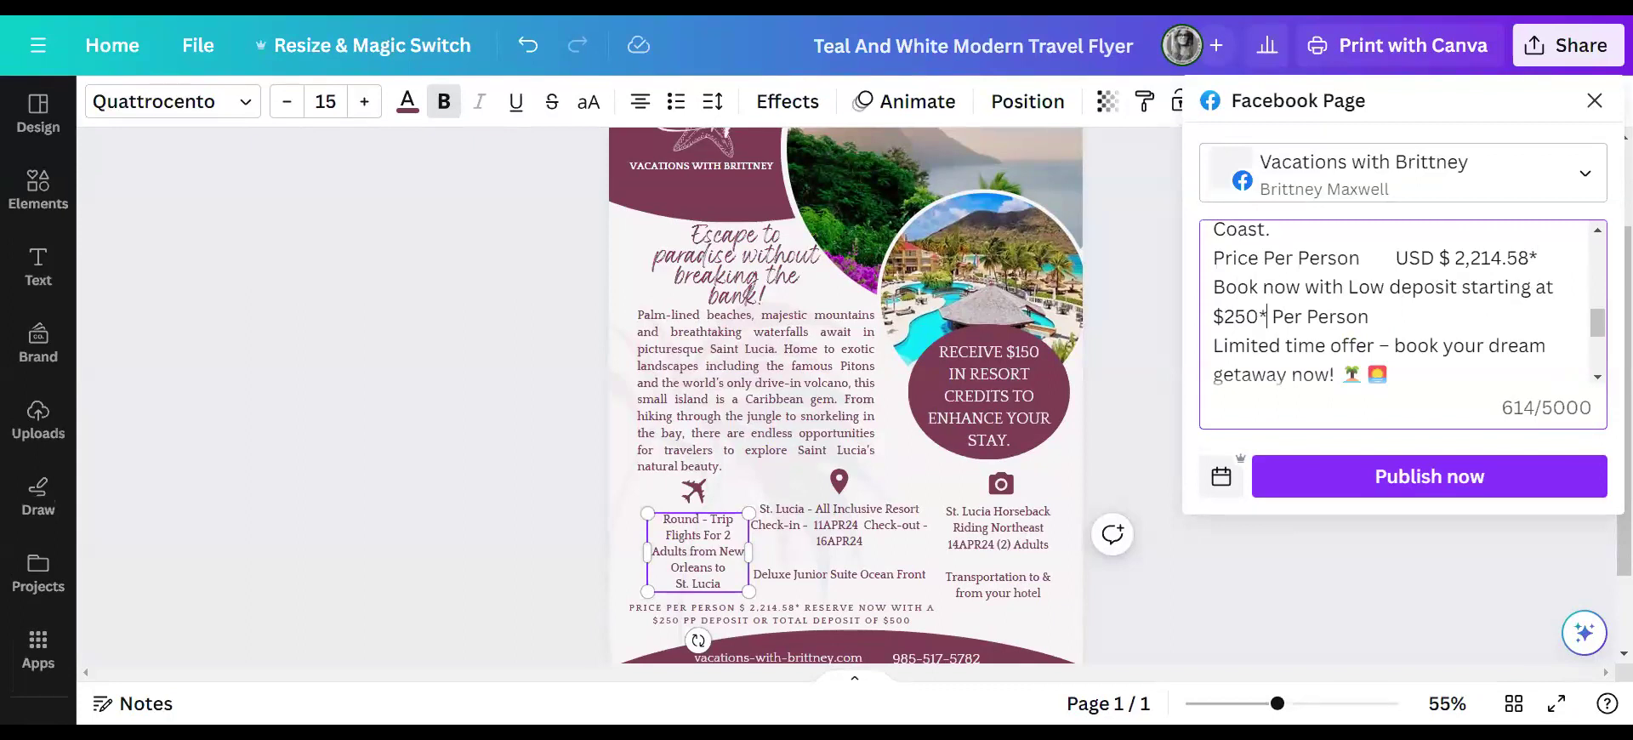
{"action": "scroll", "coordinate": [1395, 306], "scroll_direction": "up", "scroll_amount": 2}
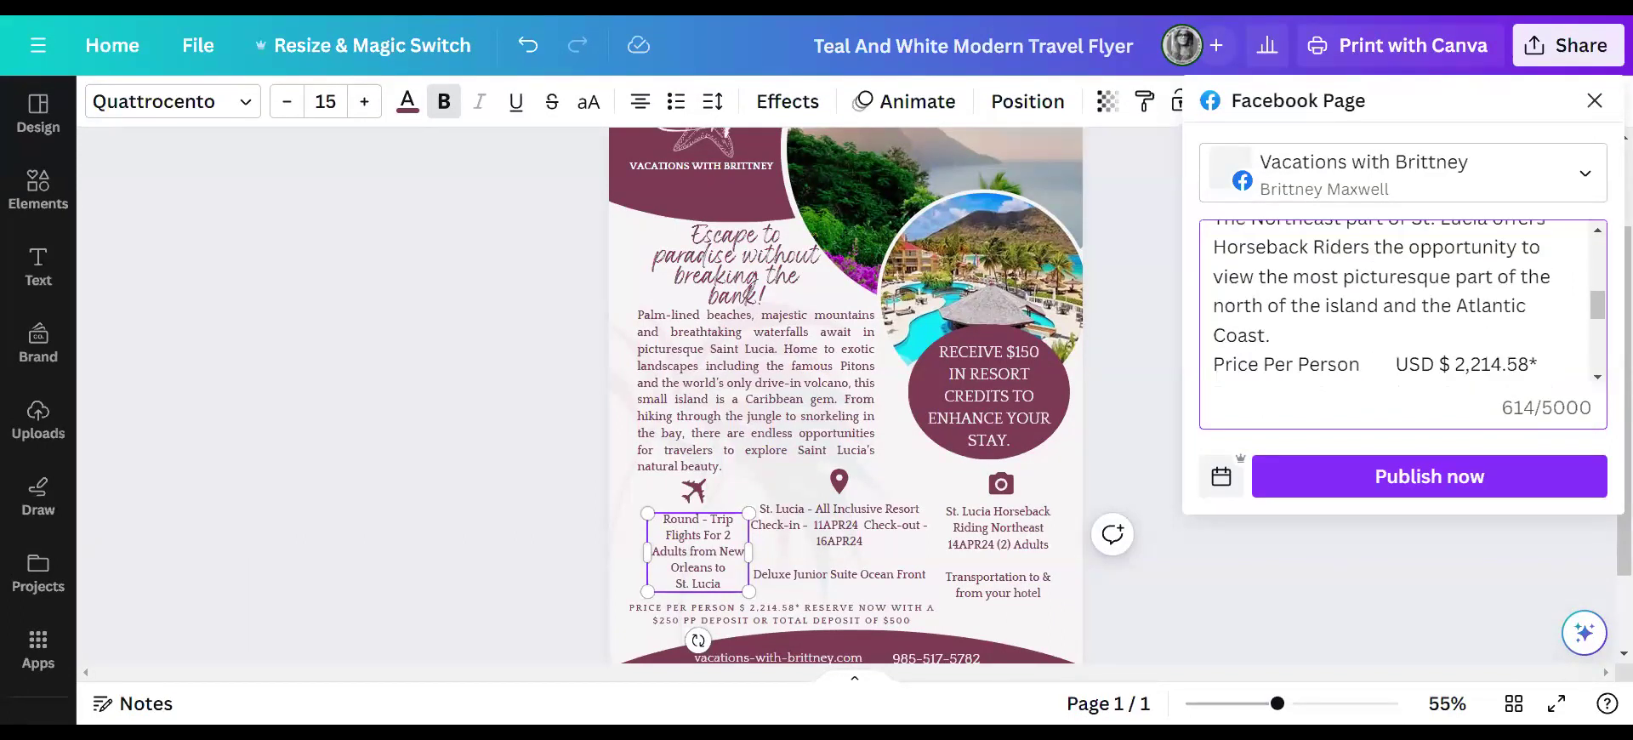
{"action": "key", "text": "Return"}
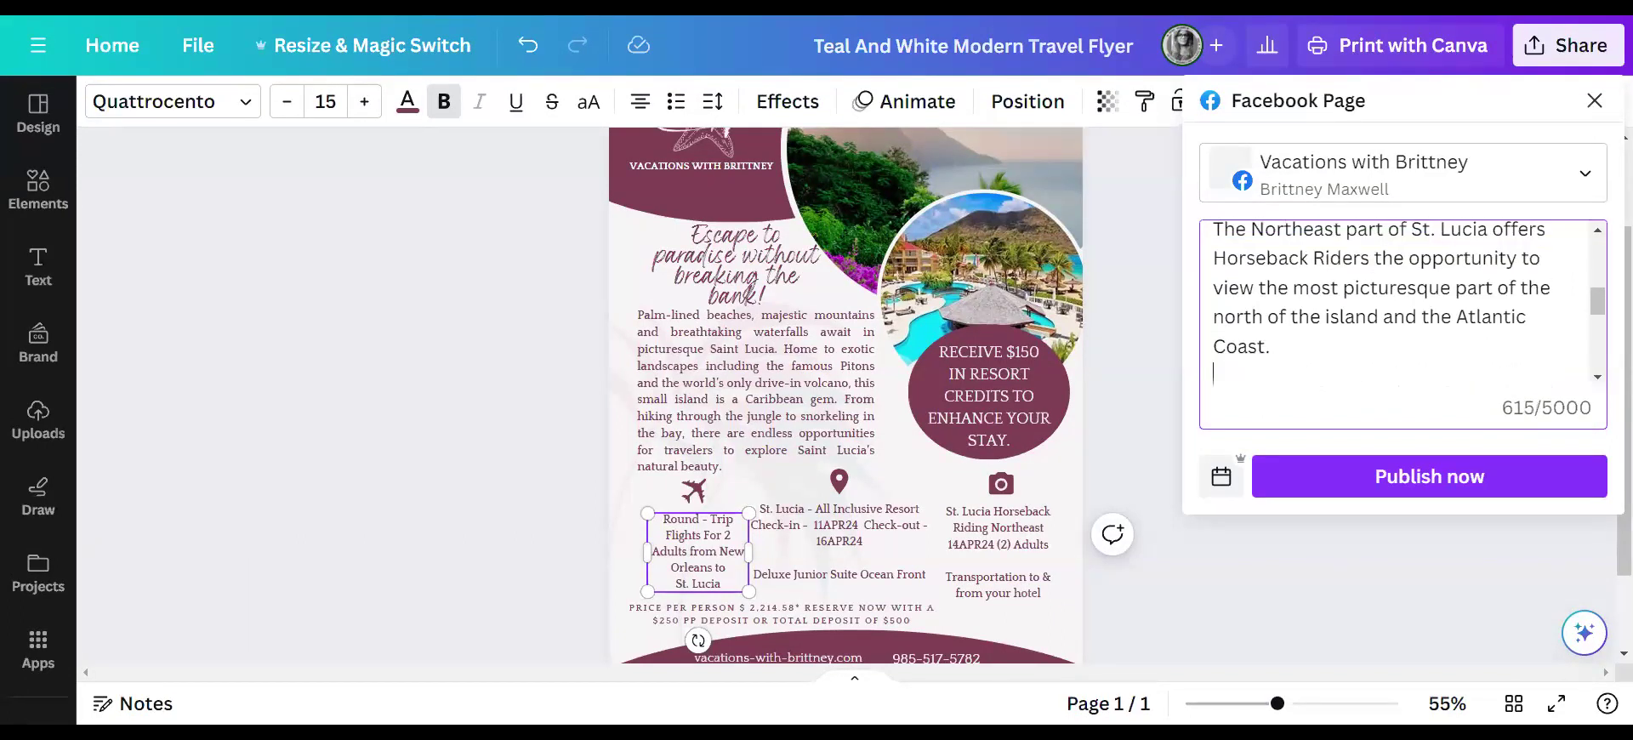
{"action": "left_click", "coordinate": [974, 7]}
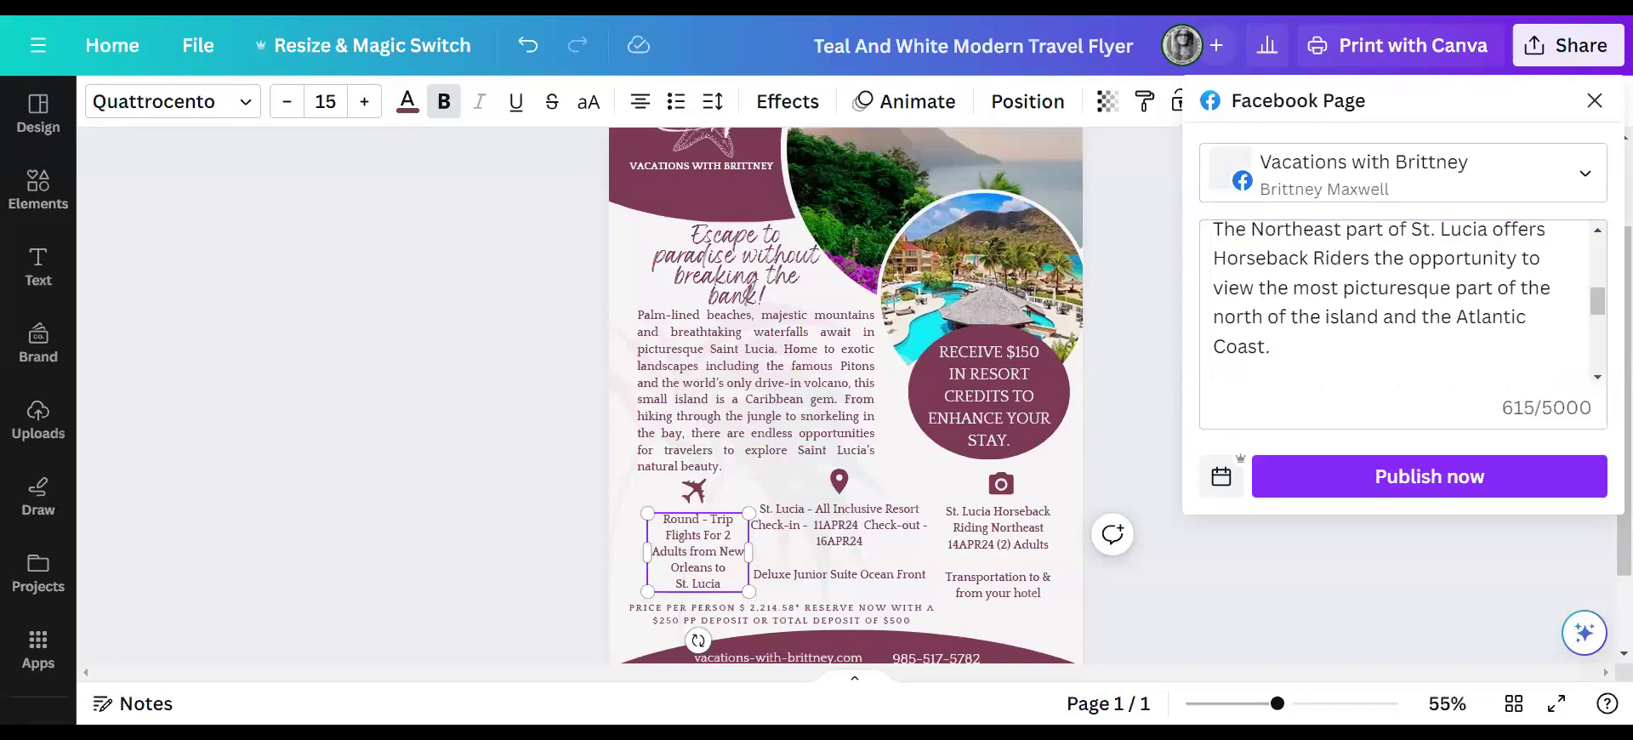
{"action": "left_click", "coordinate": [908, 7]}
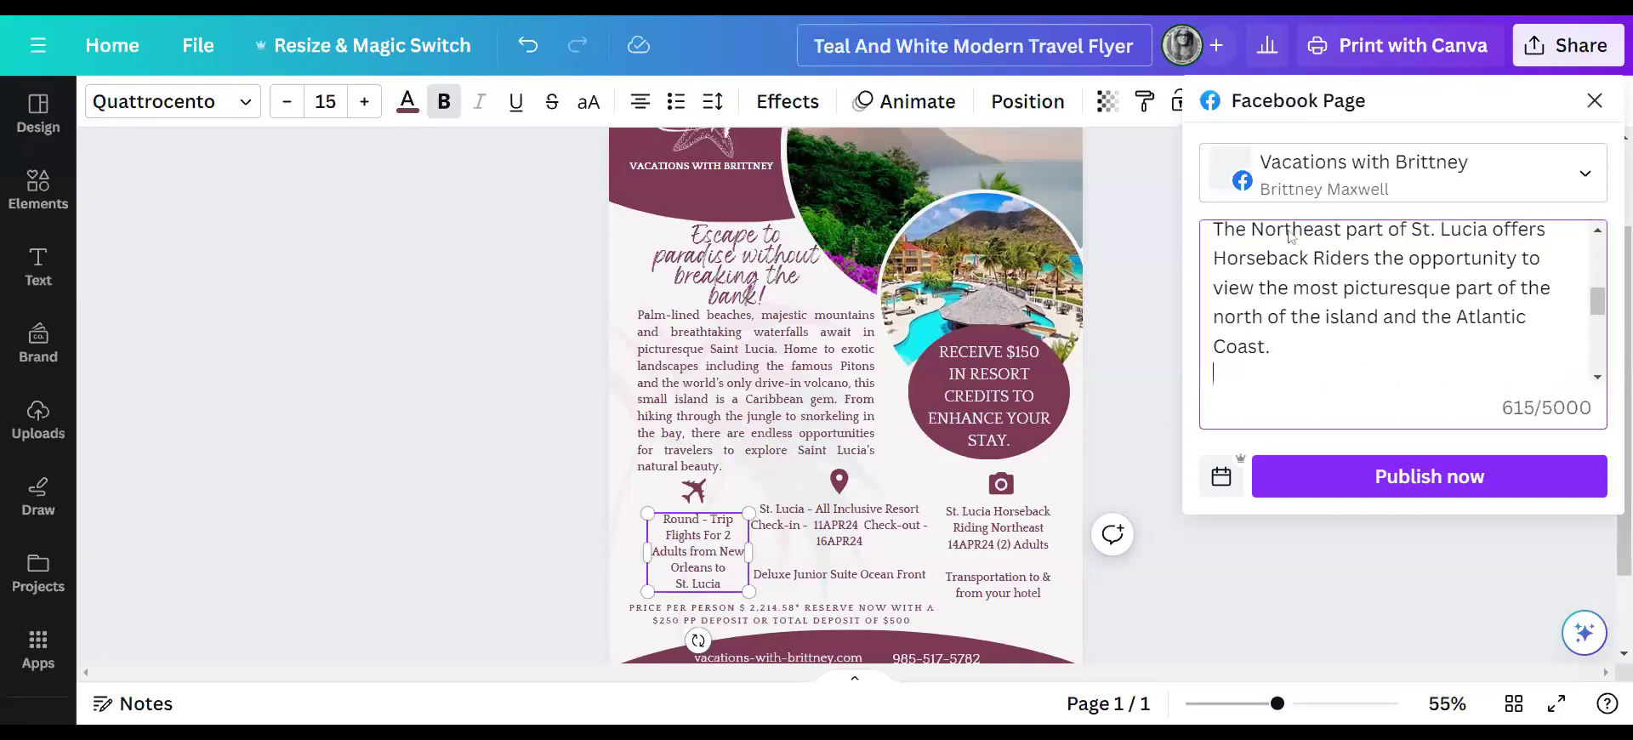
{"action": "scroll", "coordinate": [1291, 238], "scroll_direction": "up", "scroll_amount": 3}
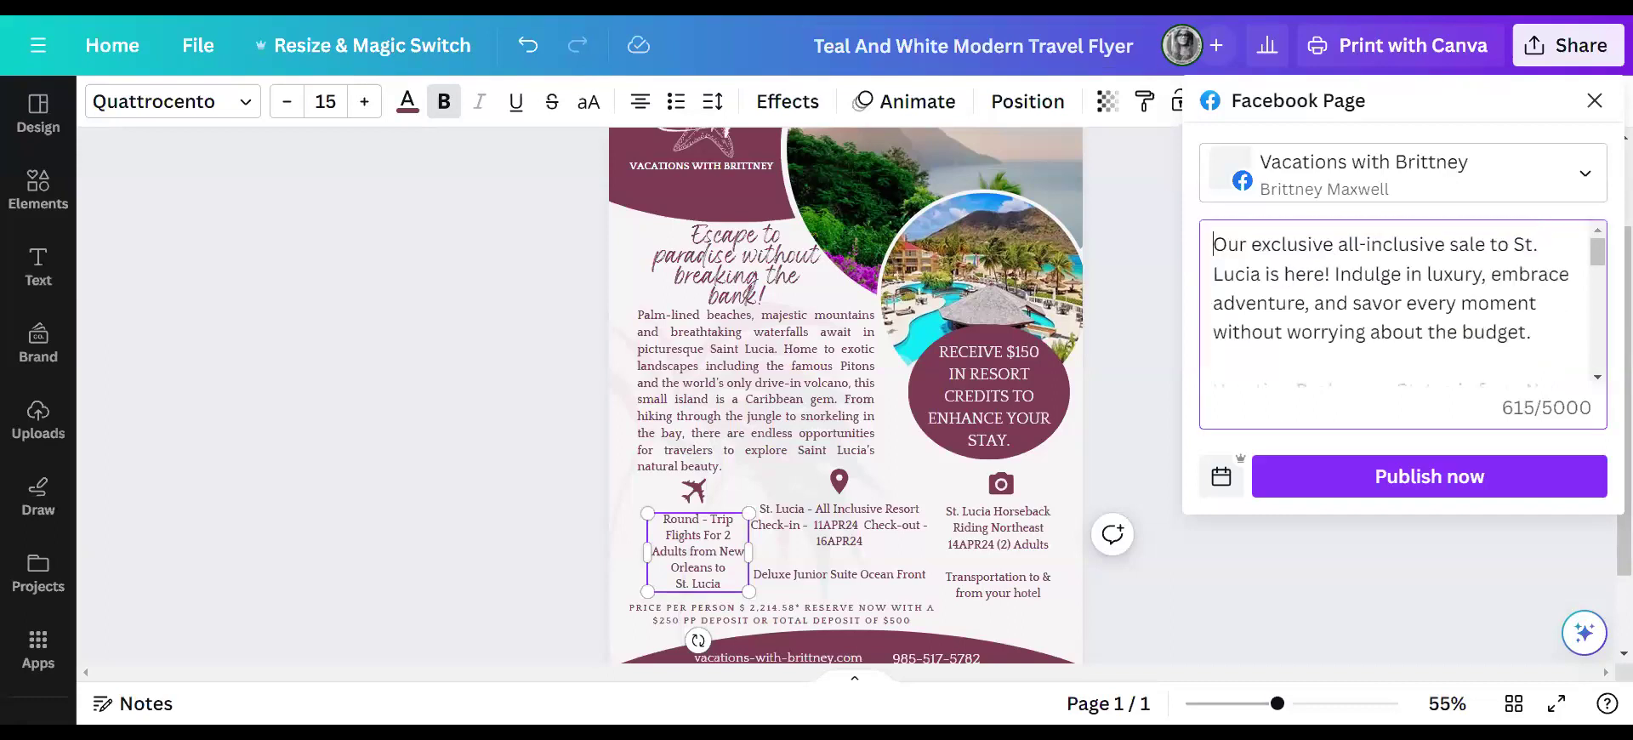
{"action": "type", "text": "🌴 ✨"}
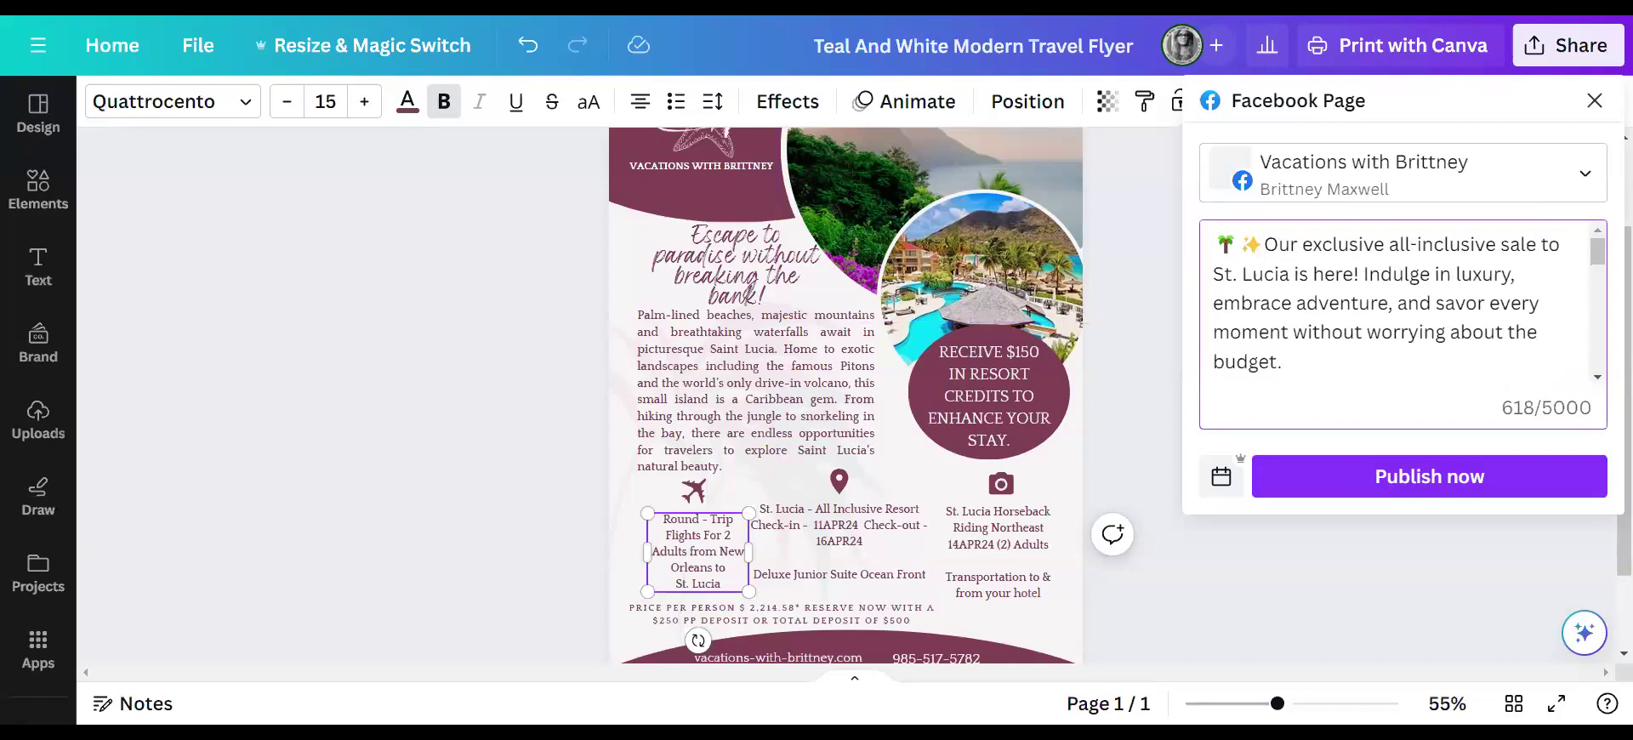
{"action": "scroll", "coordinate": [1395, 306], "scroll_direction": "down", "scroll_amount": 2}
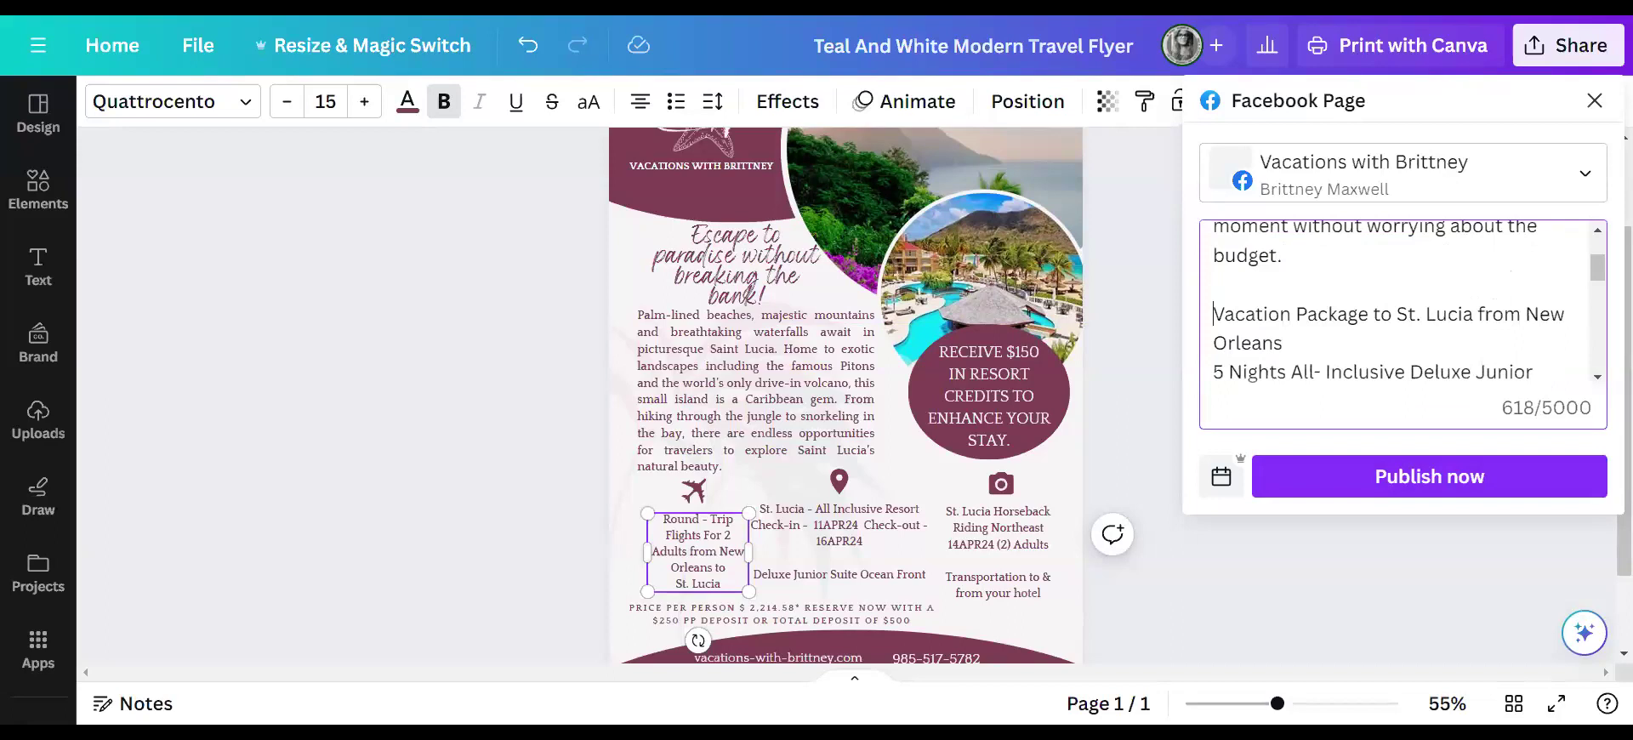
{"action": "type", "text": "🏝 🌅"}
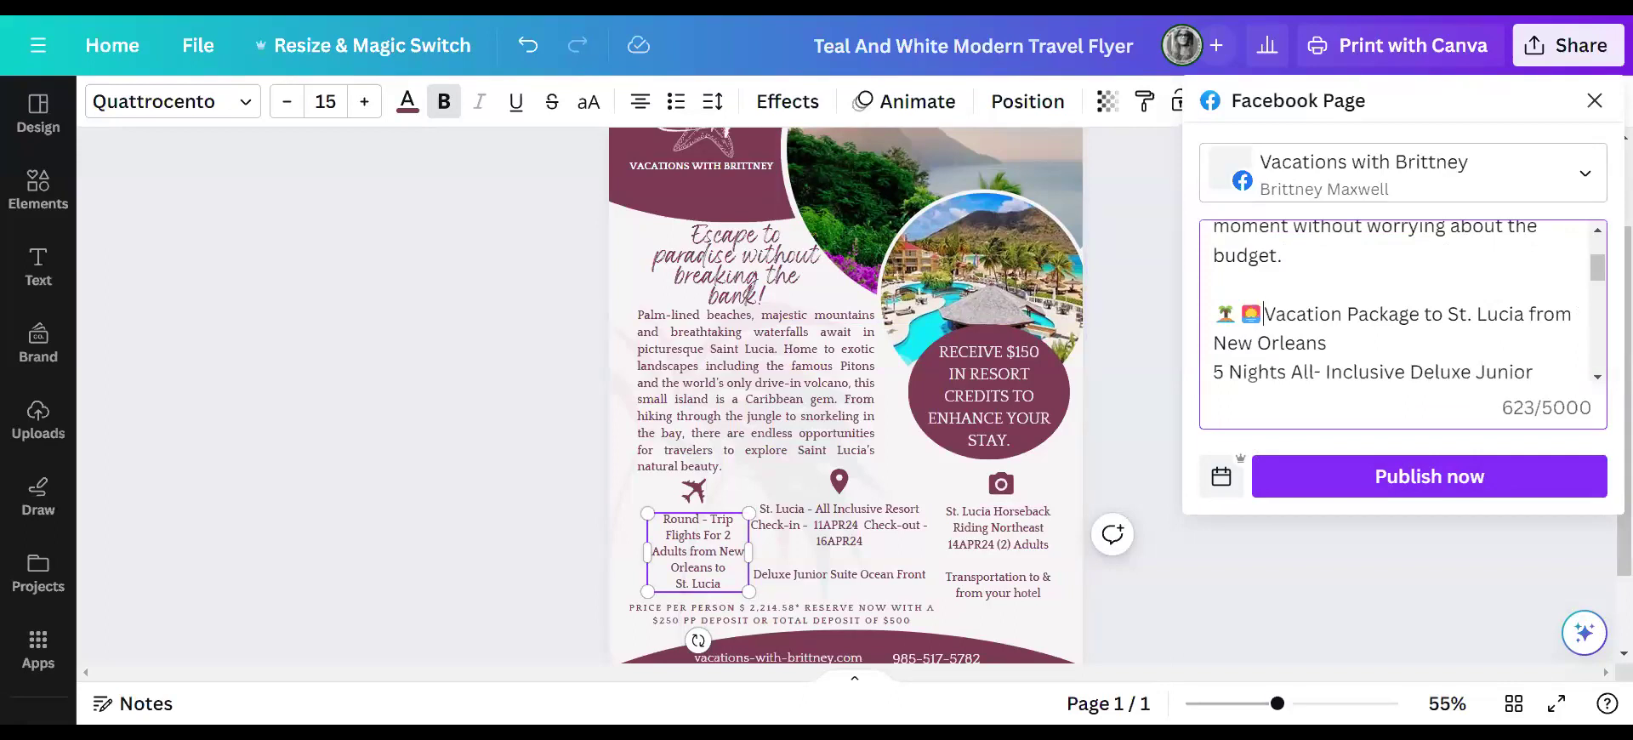
{"action": "scroll", "coordinate": [1395, 303], "scroll_direction": "up", "scroll_amount": 1}
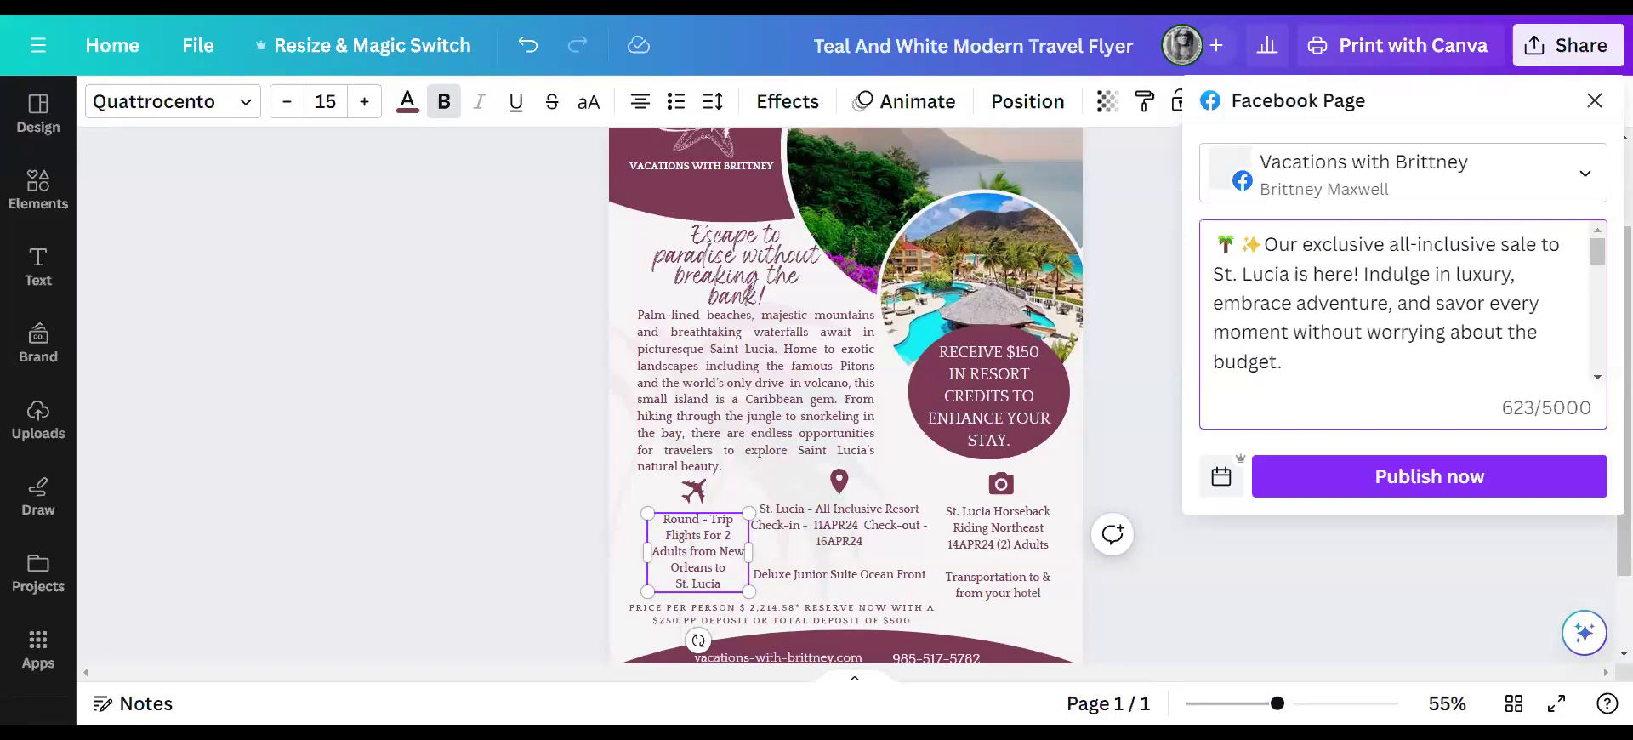
{"action": "scroll", "coordinate": [1395, 303], "scroll_direction": "down", "scroll_amount": 3}
{"action": "scroll", "coordinate": [1395, 303], "scroll_direction": "down", "scroll_amount": 1}
{"action": "scroll", "coordinate": [1394, 303], "scroll_direction": "up", "scroll_amount": 2}
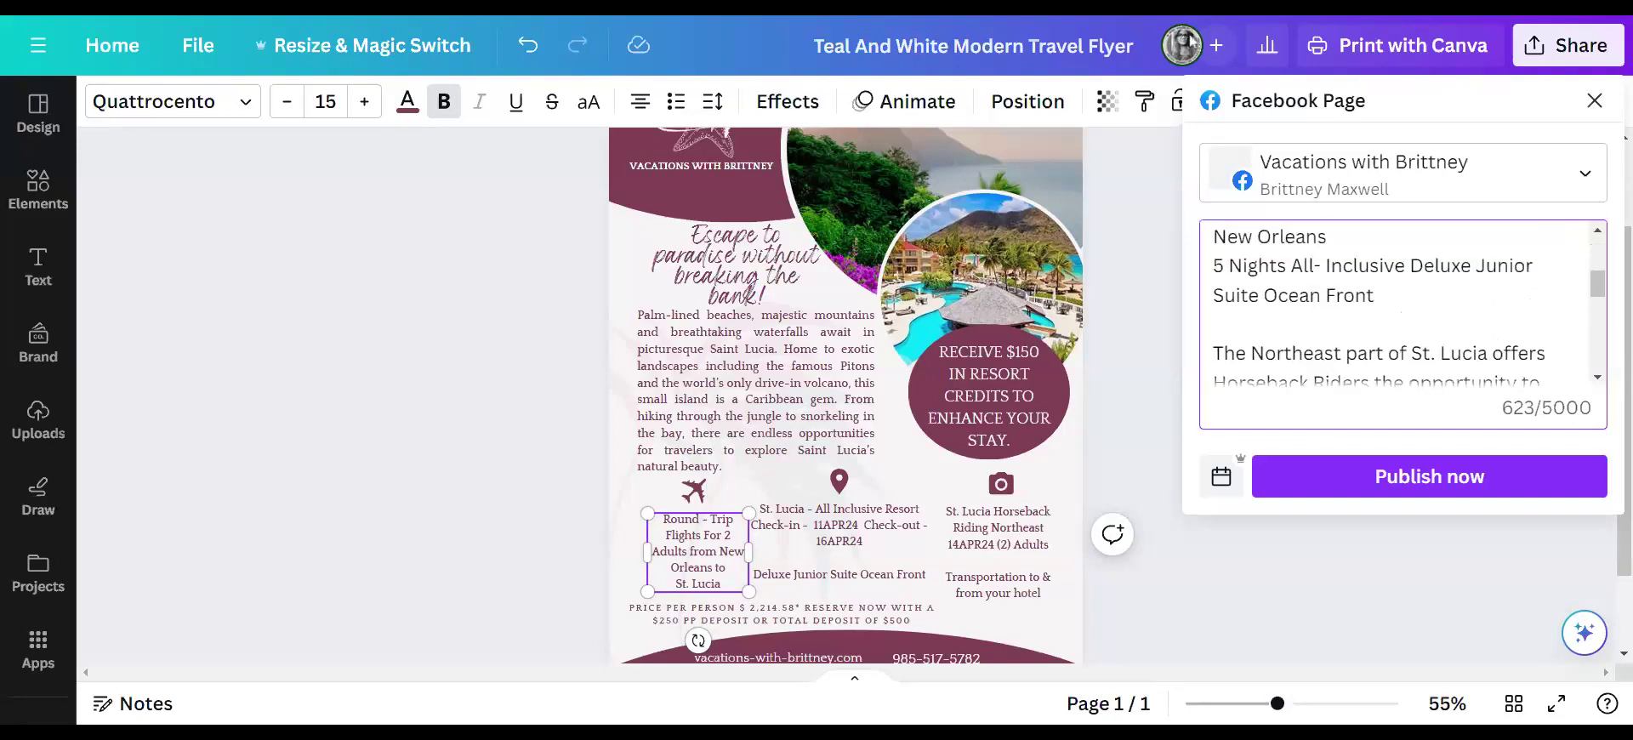
{"action": "scroll", "coordinate": [1395, 303], "scroll_direction": "down", "scroll_amount": 4}
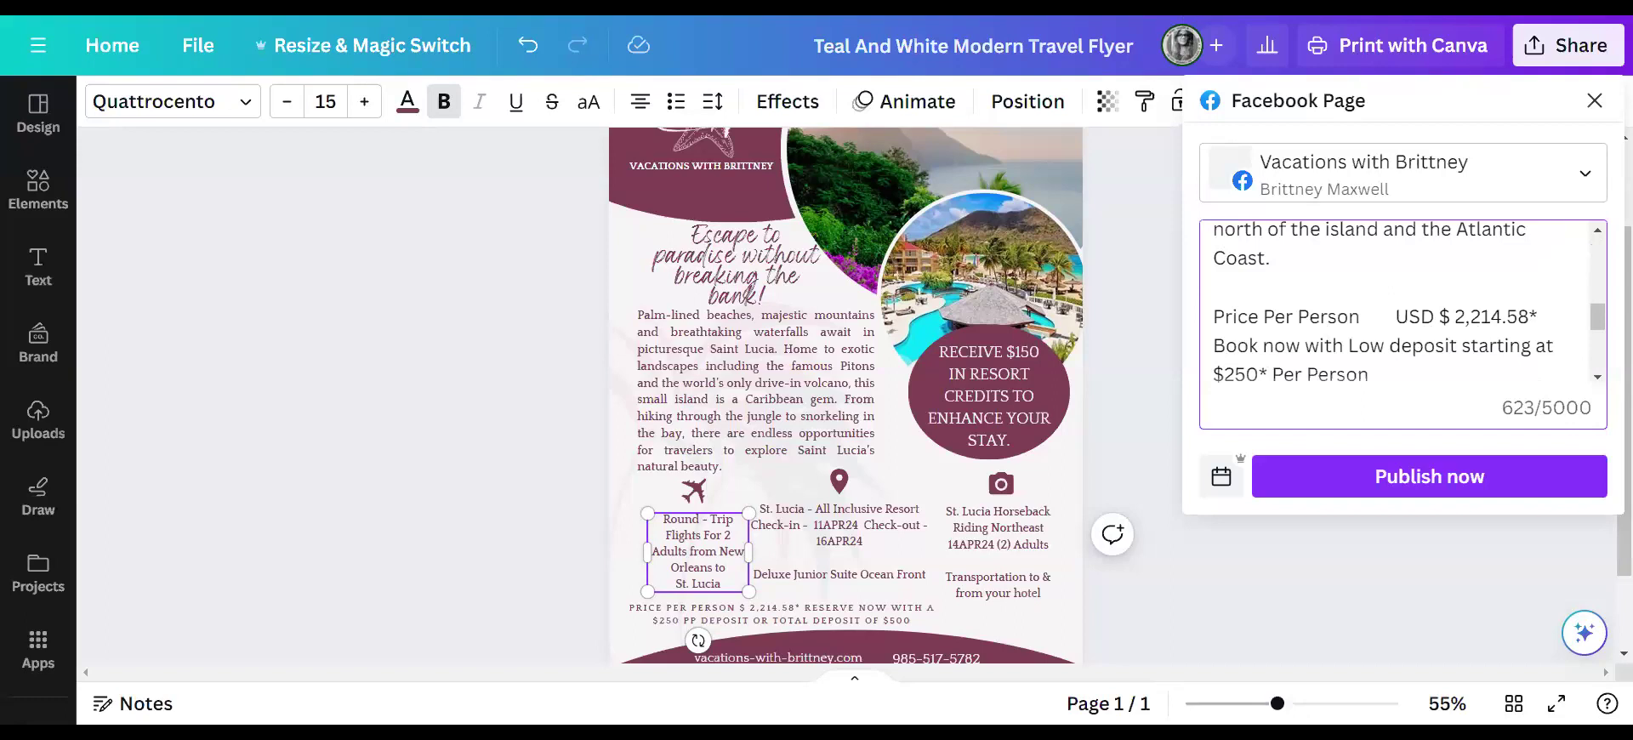
{"action": "scroll", "coordinate": [1395, 303], "scroll_direction": "down", "scroll_amount": 3}
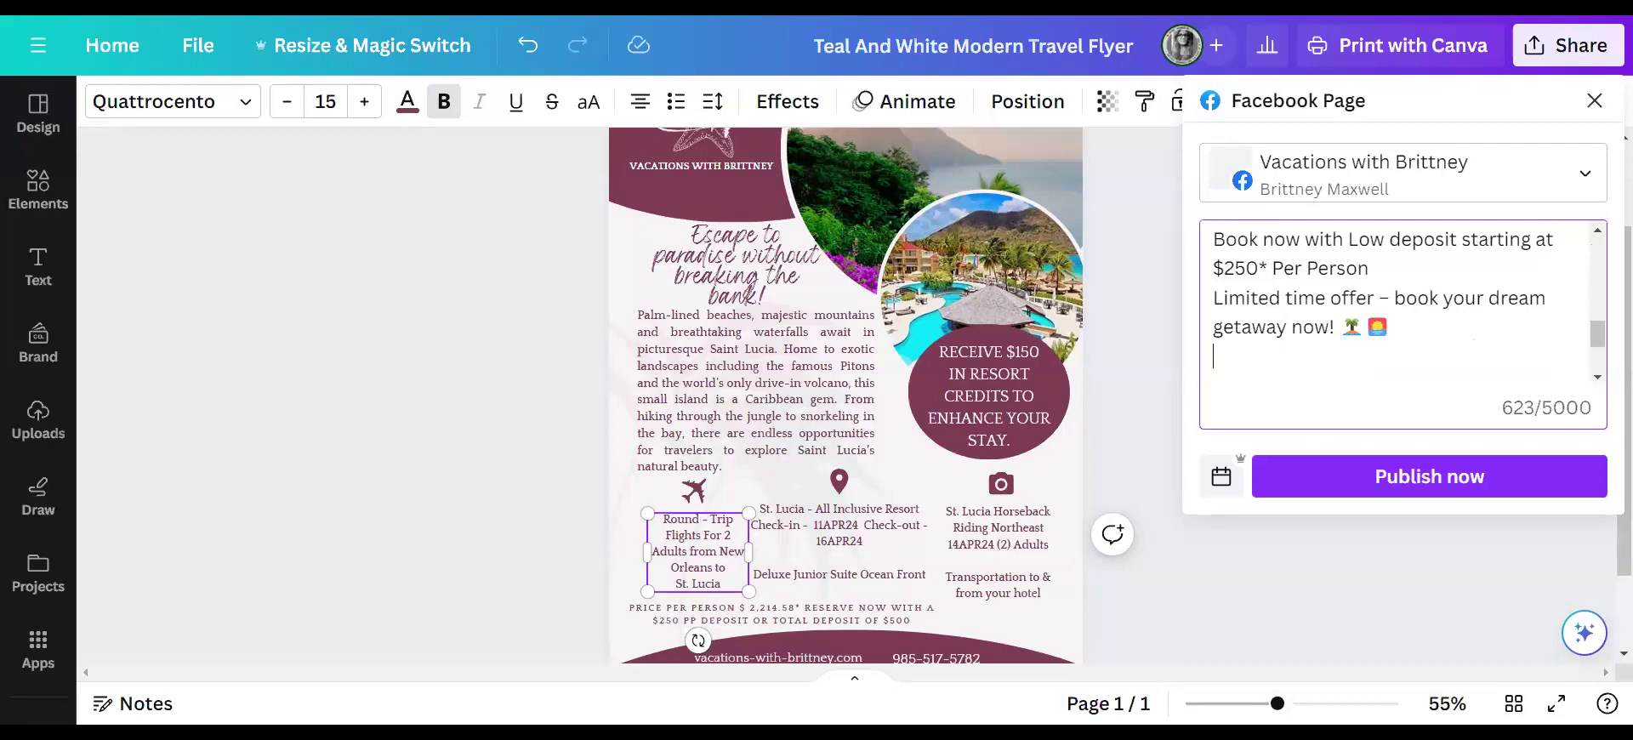
- Append the line '* The price may fluctuate based on departure and availability' to the caption
{"action": "key", "text": "Return"}
{"action": "type", "text": "* The price ma"}
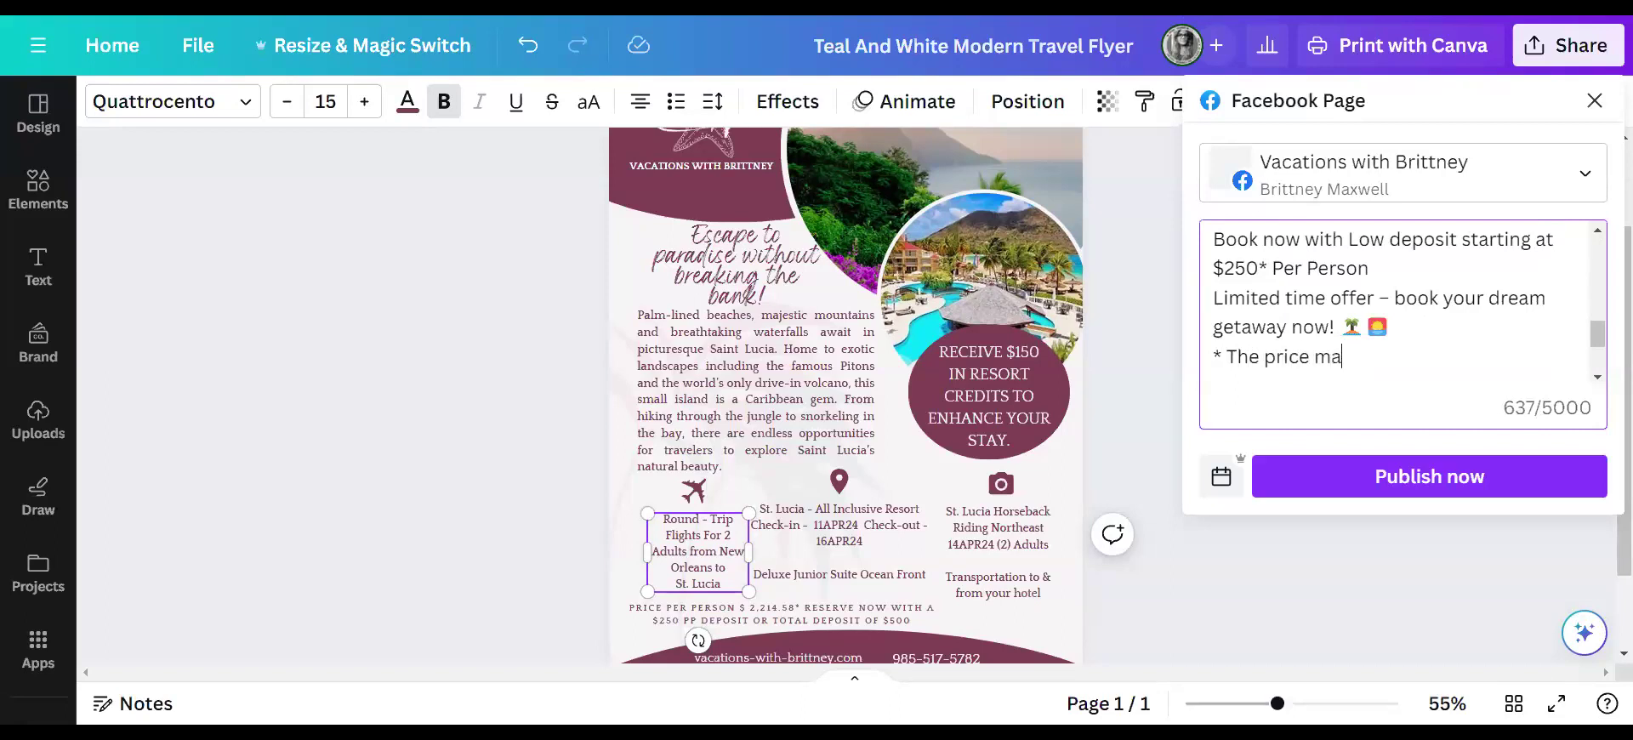
{"action": "type", "text": "y fluctua"}
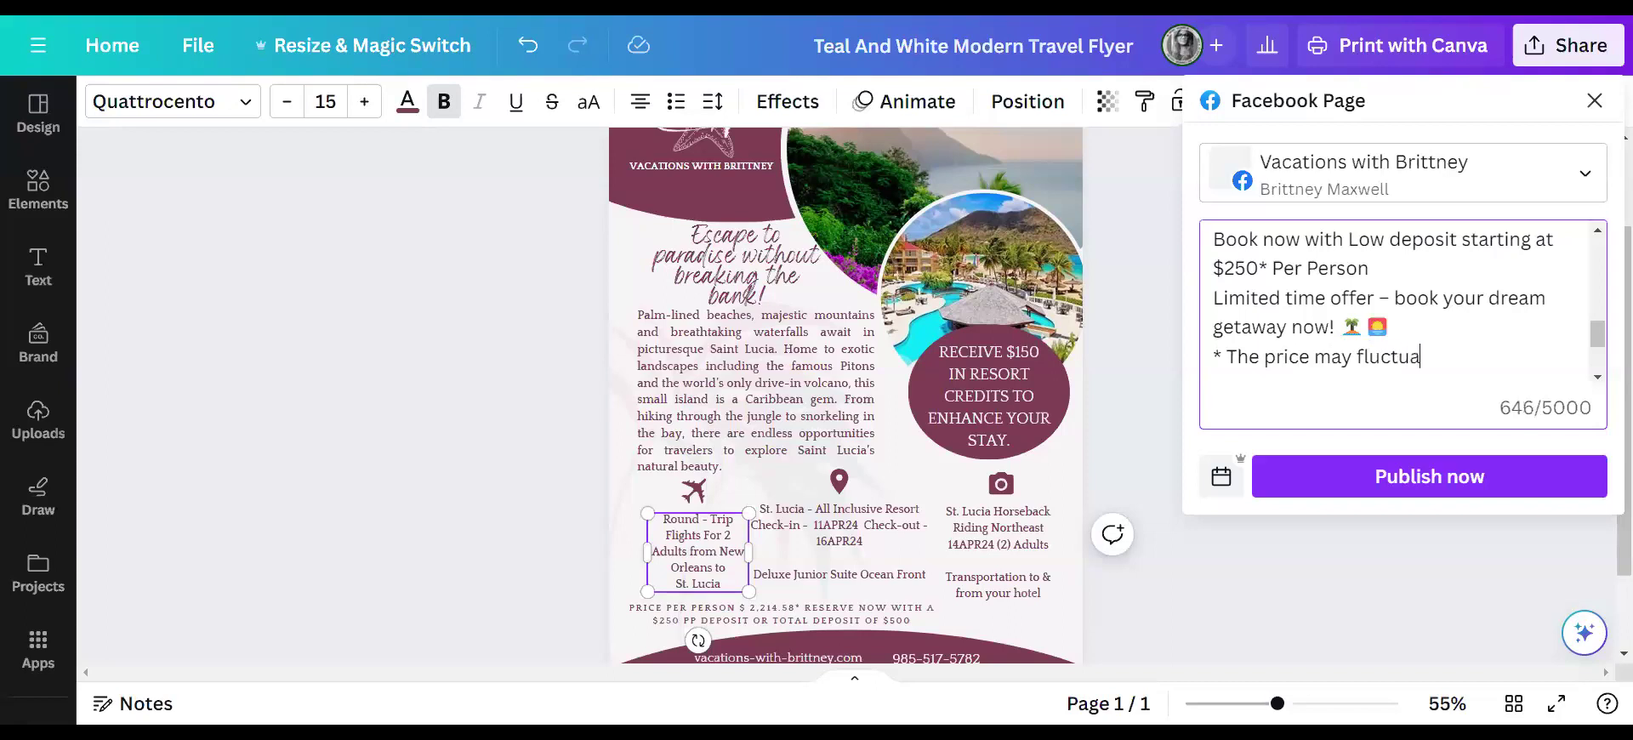
{"action": "type", "text": "te based on departure and availability"}
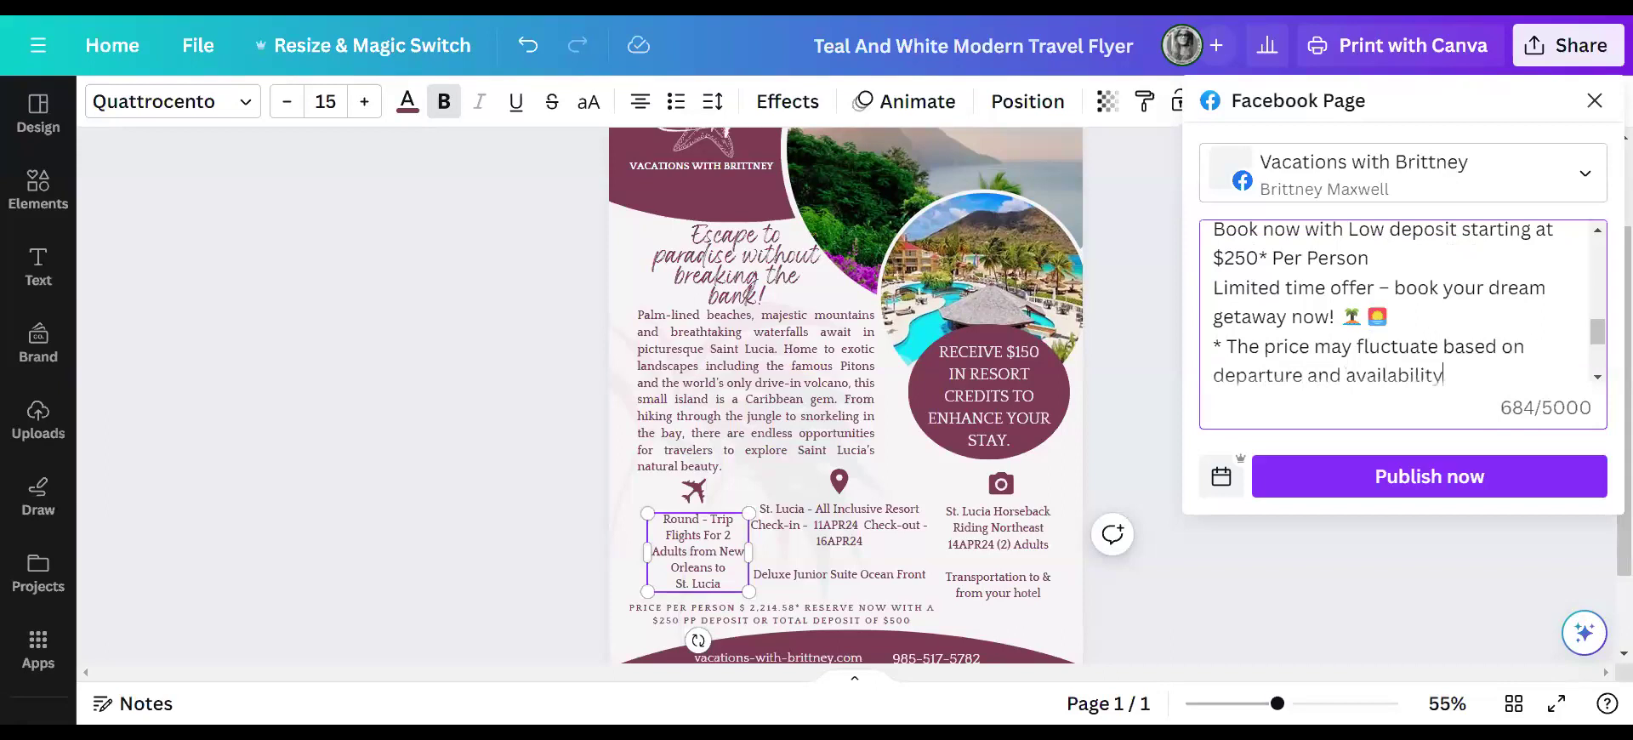
{"action": "scroll", "coordinate": [1394, 304], "scroll_direction": "down", "scroll_amount": 1}
{"action": "scroll", "coordinate": [1395, 303], "scroll_direction": "down", "scroll_amount": 1}
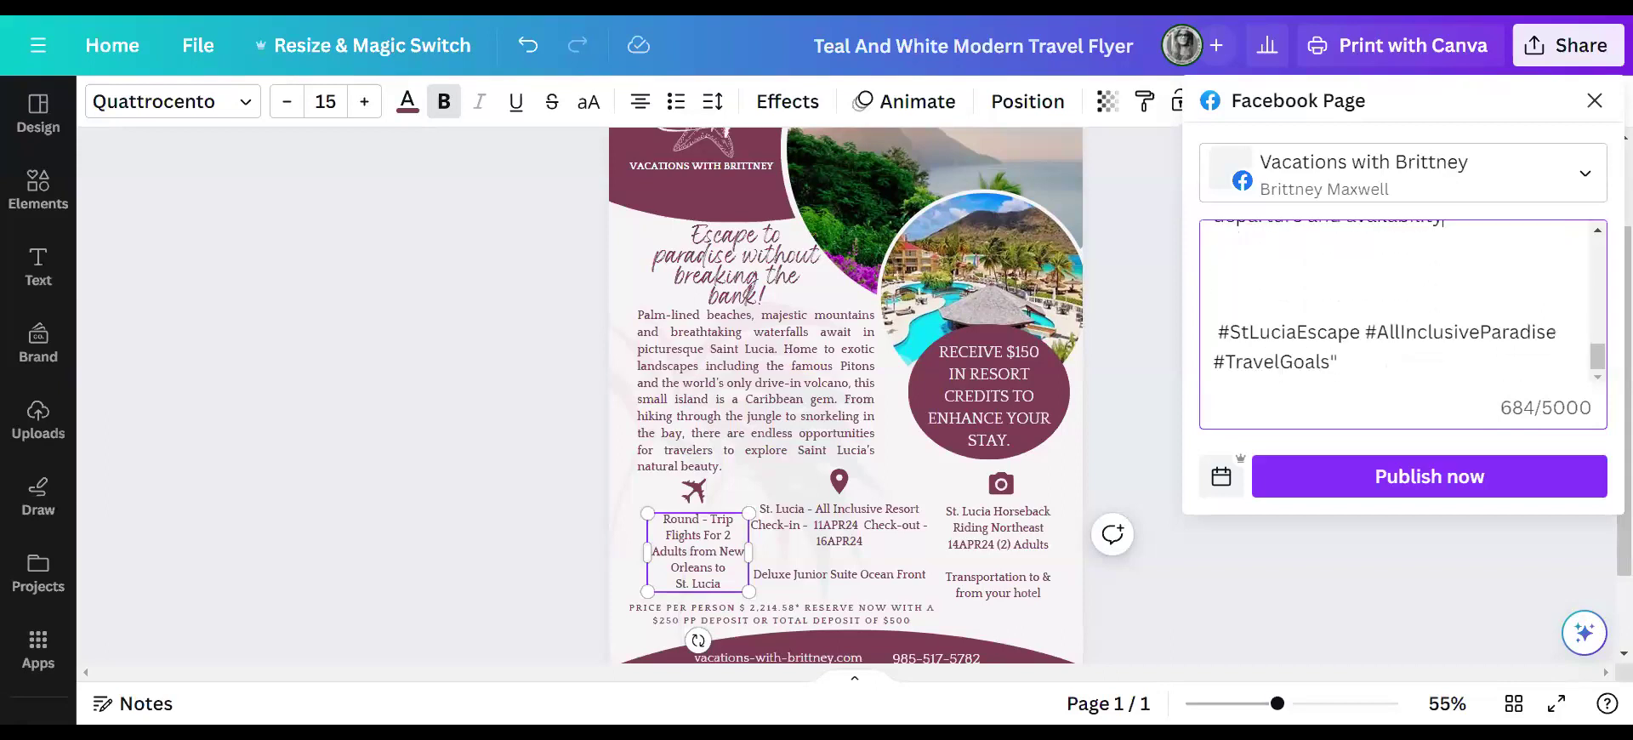
{"action": "scroll", "coordinate": [1395, 304], "scroll_direction": "up", "scroll_amount": 1}
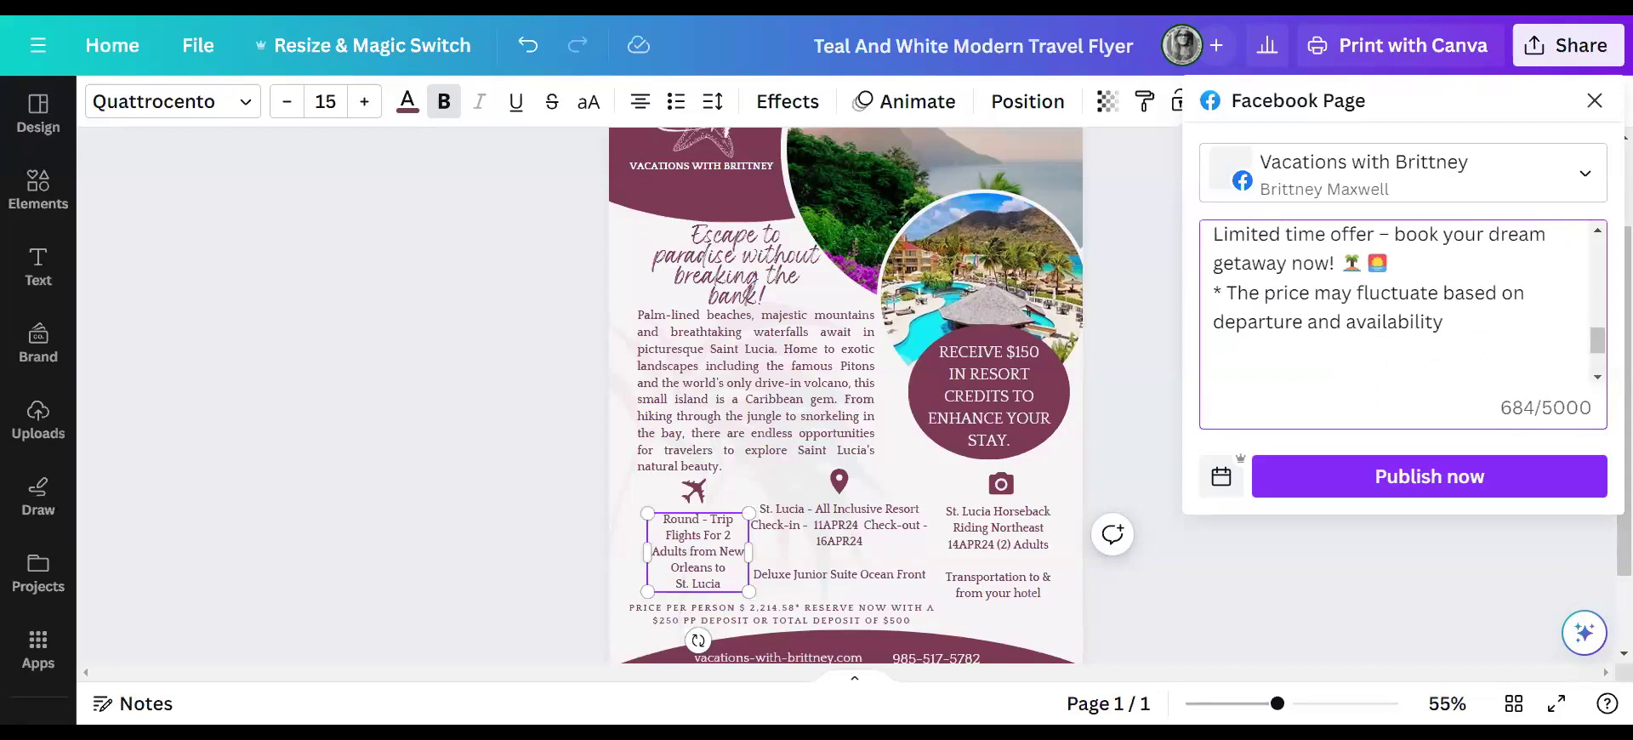
- Type a contact line with the agent's name, then their phone number, website and e-mail on separate lines
{"action": "type", "text": "Contact Vacations With Brittney"}
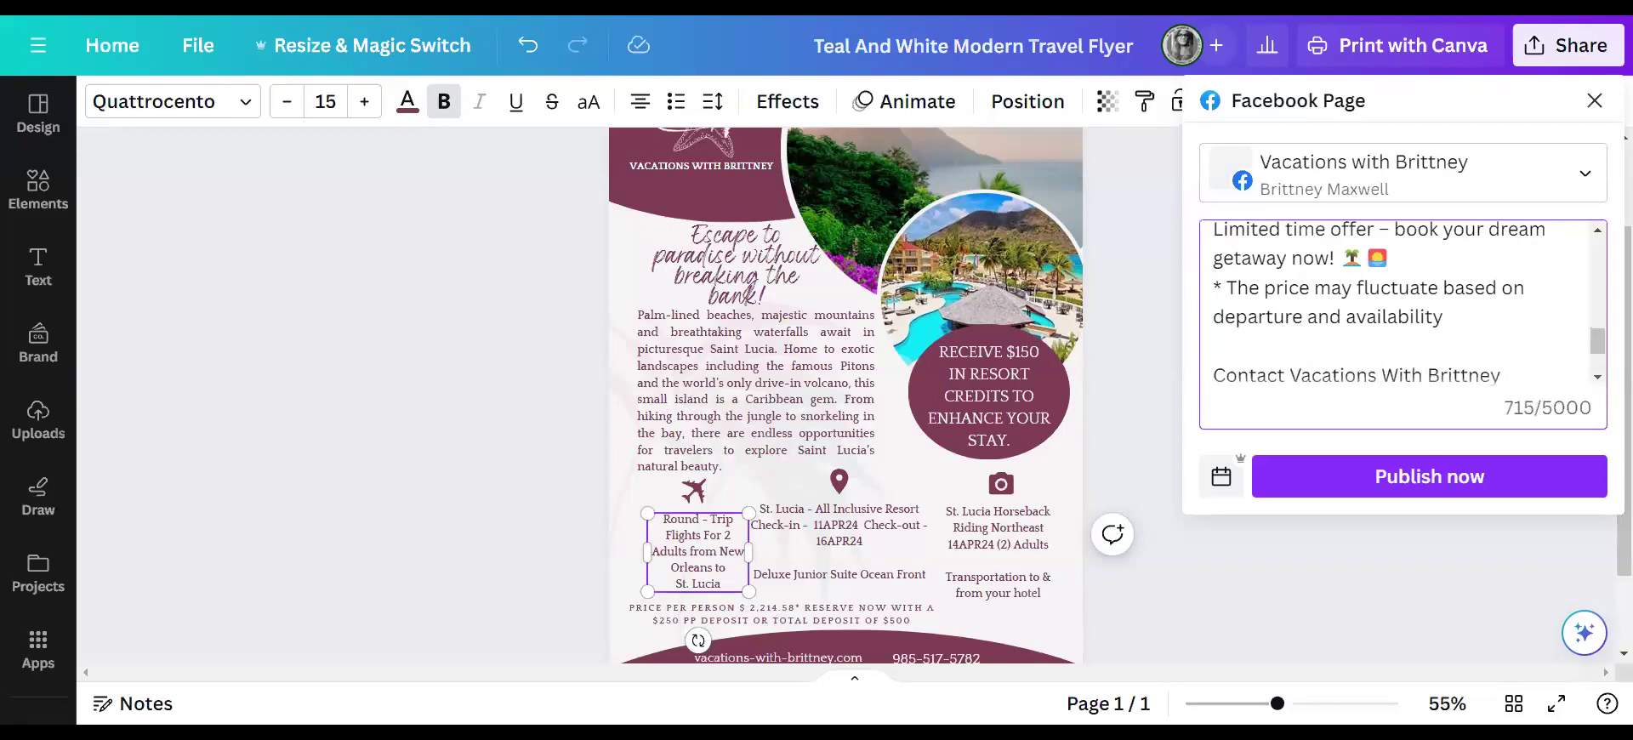
{"action": "type", "text": "Brittney "}
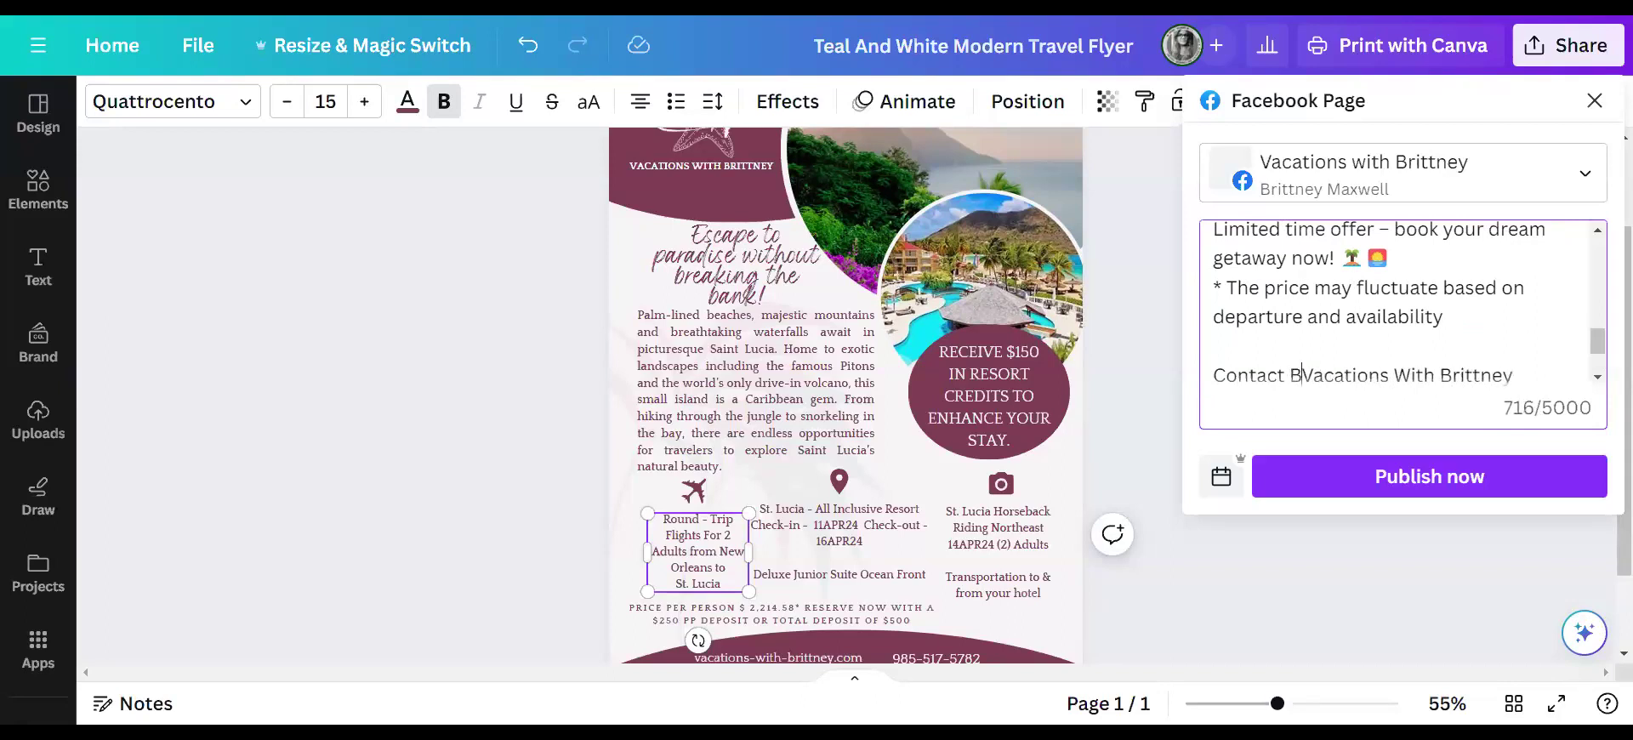
{"action": "type", "text": "@"}
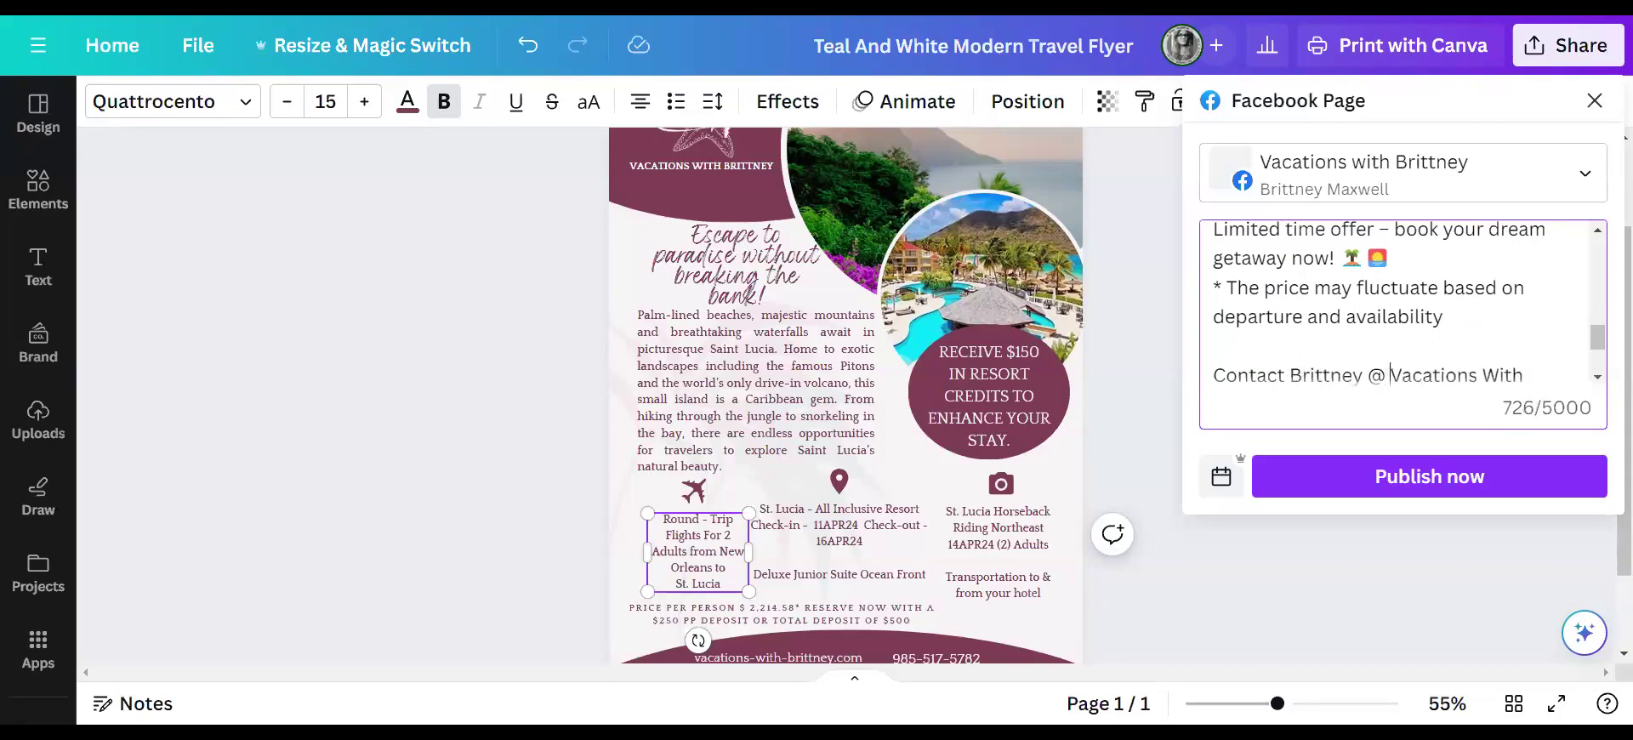
{"action": "scroll", "coordinate": [1395, 307], "scroll_direction": "down", "scroll_amount": 1}
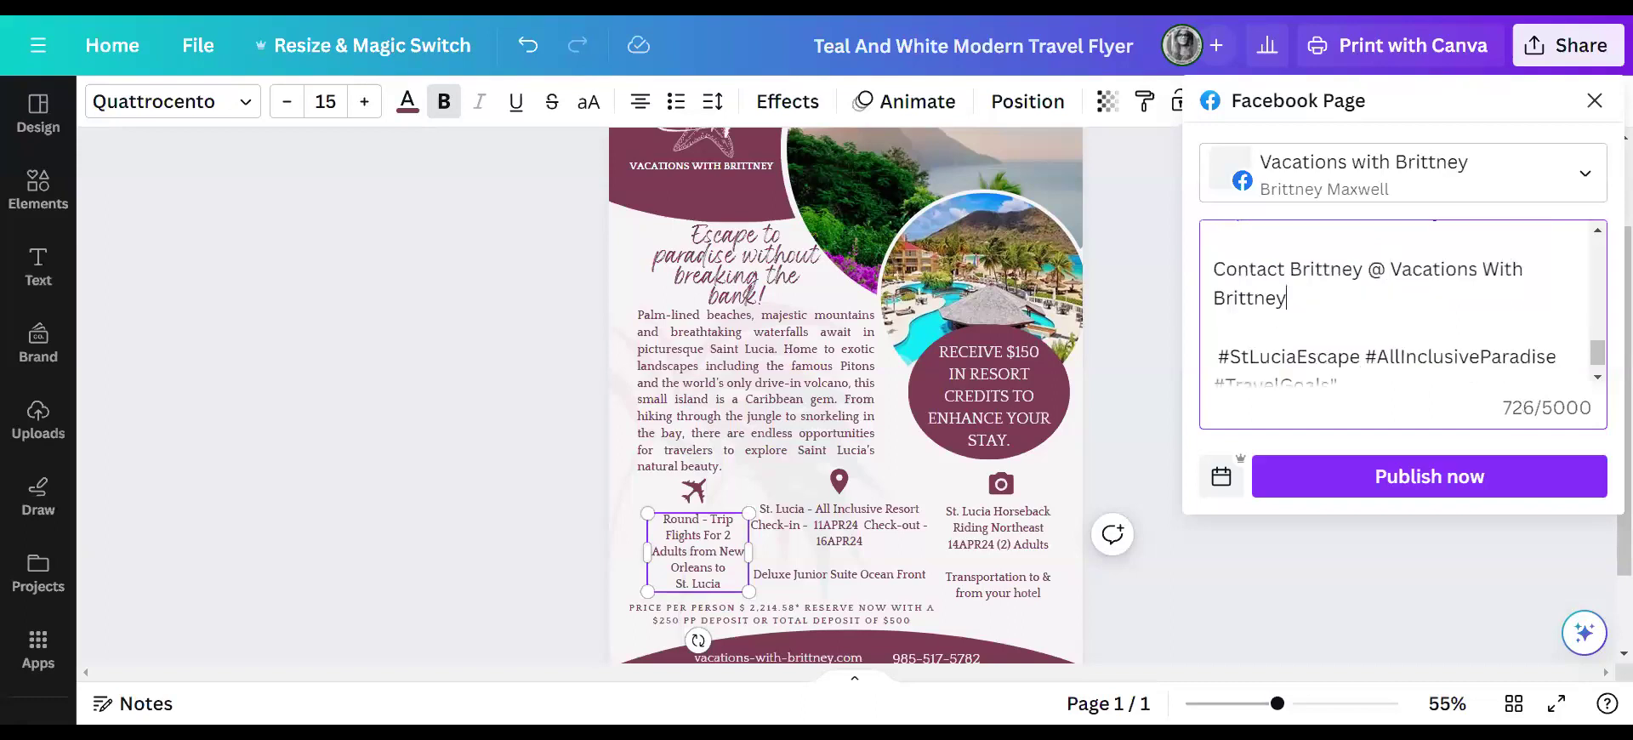
{"action": "key", "text": "Return"}
{"action": "key", "text": "Return"}
{"action": "type", "text": "vac"}
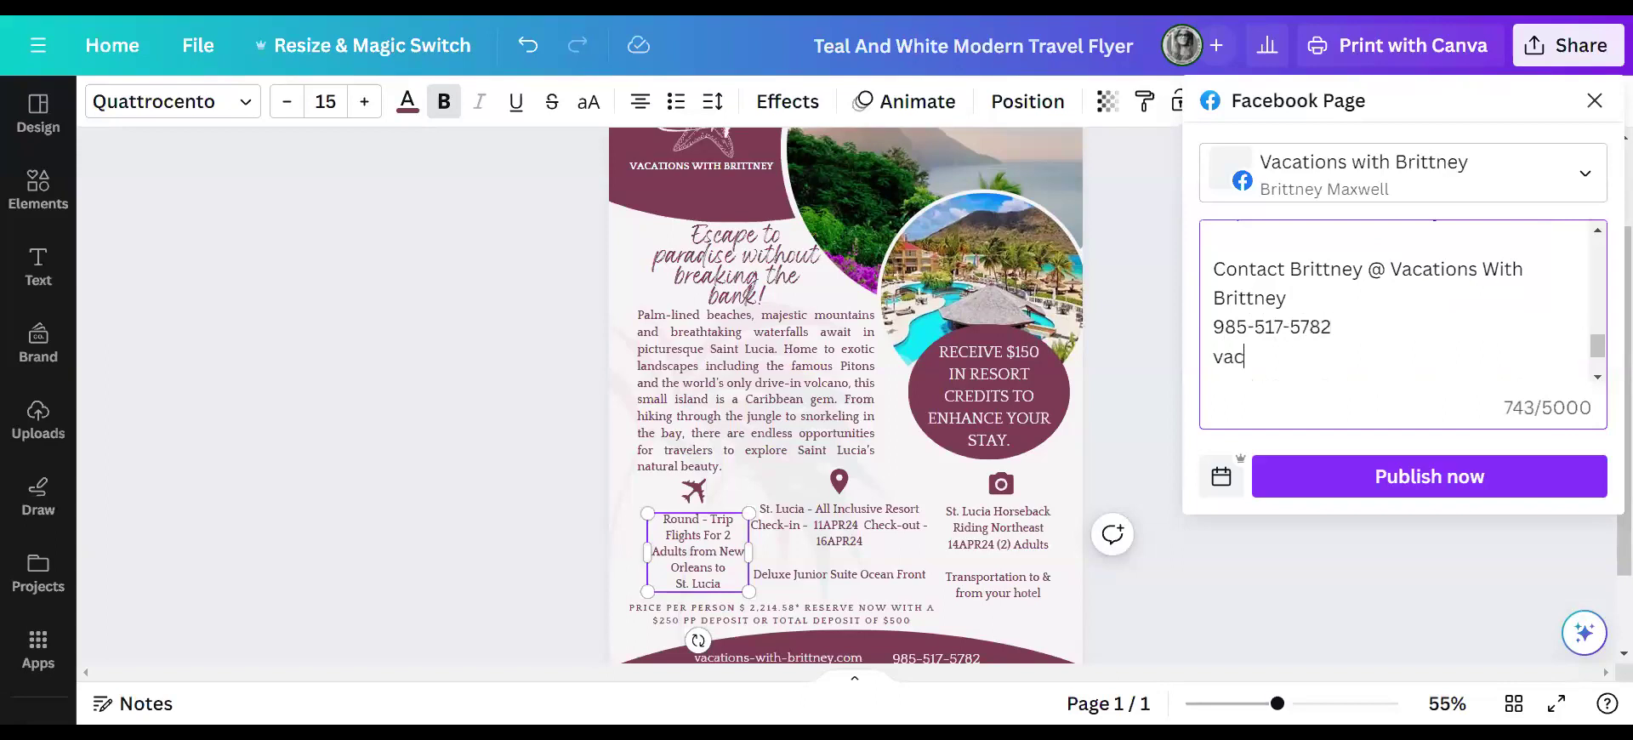
{"action": "type", "text": "ations-with-brittney.com"}
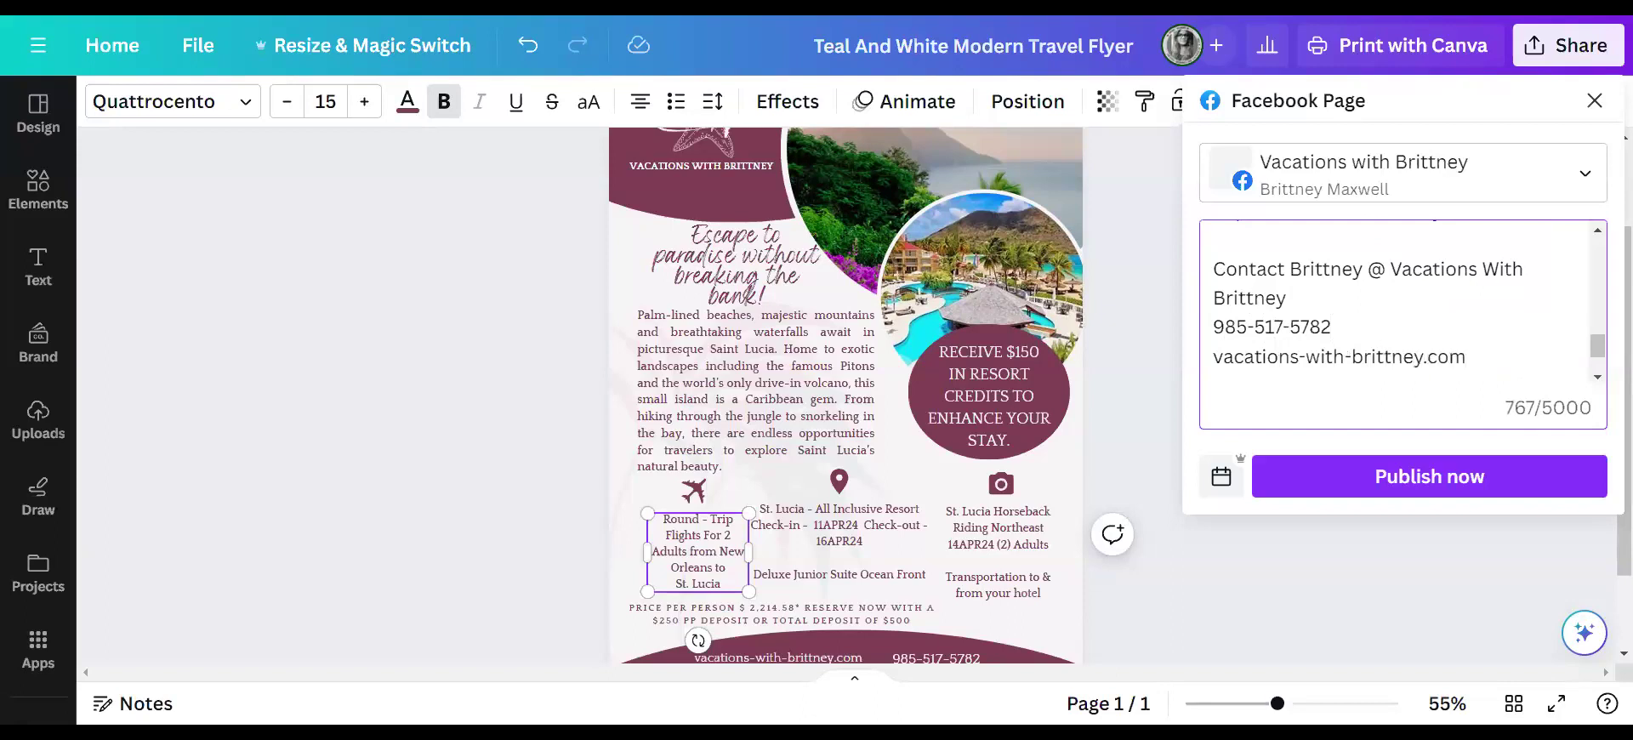
{"action": "key", "text": "Return"}
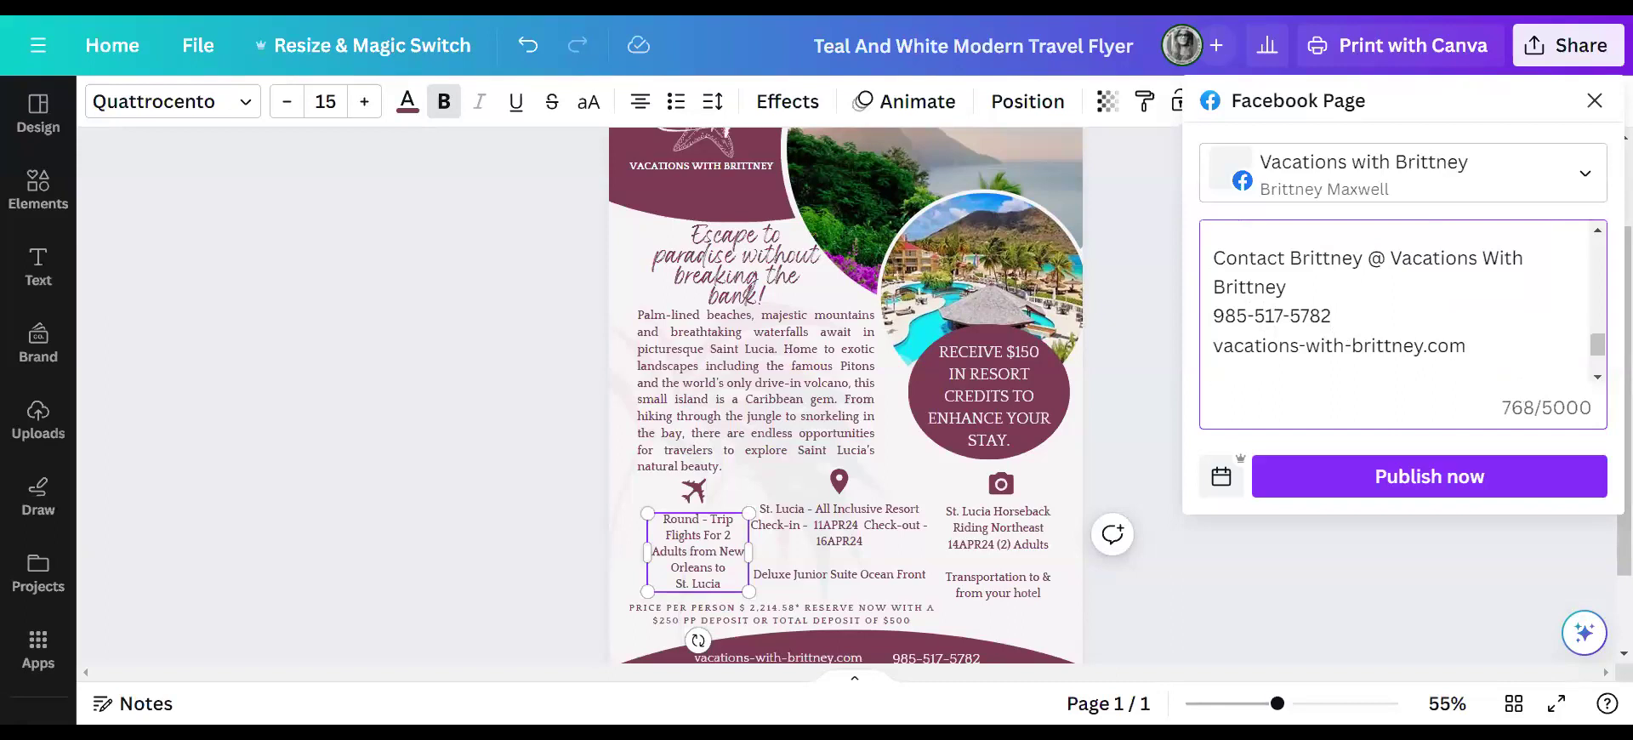
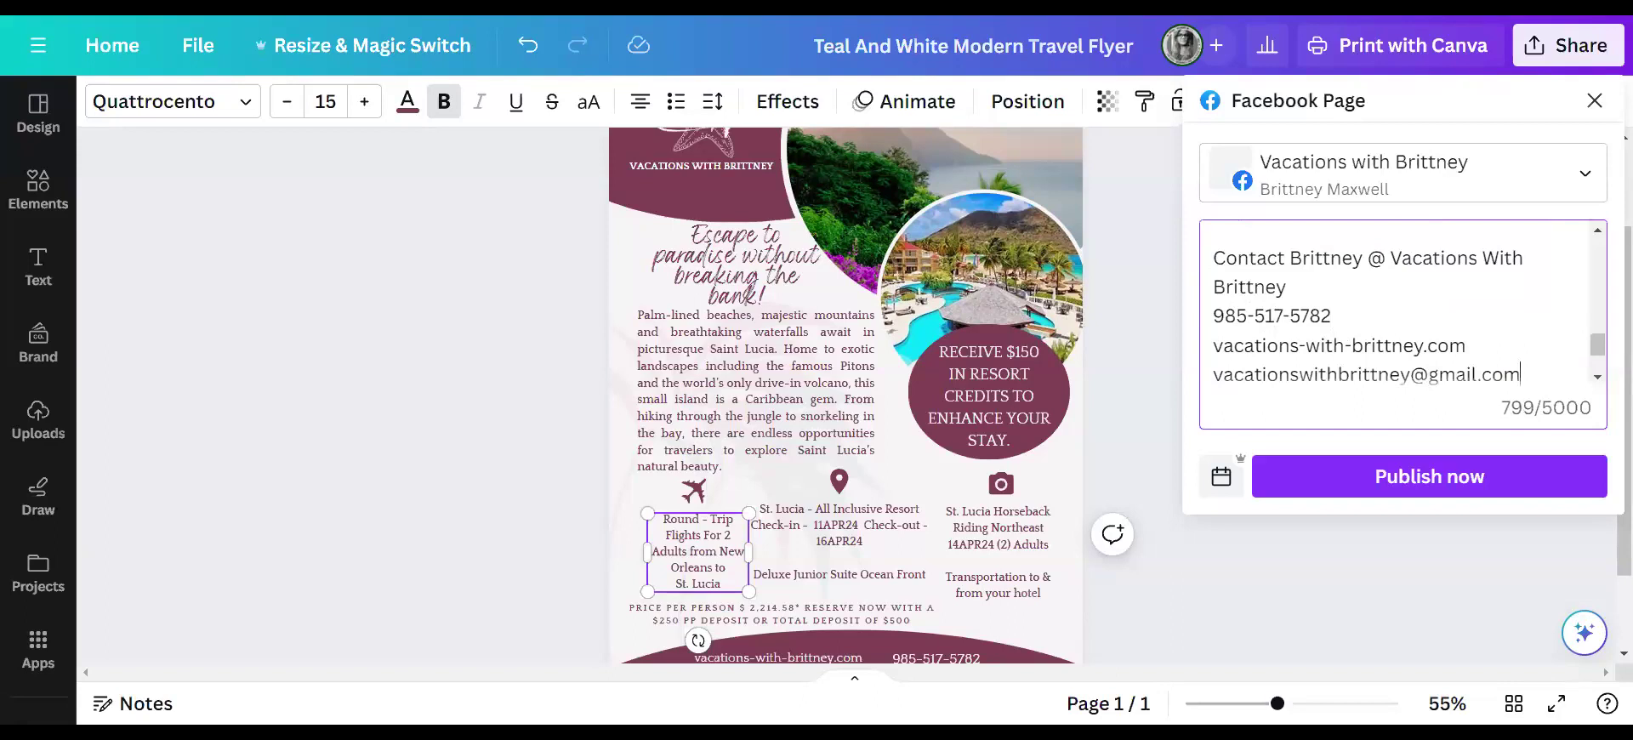
{"action": "scroll", "coordinate": [1400, 308], "scroll_direction": "down", "scroll_amount": 2}
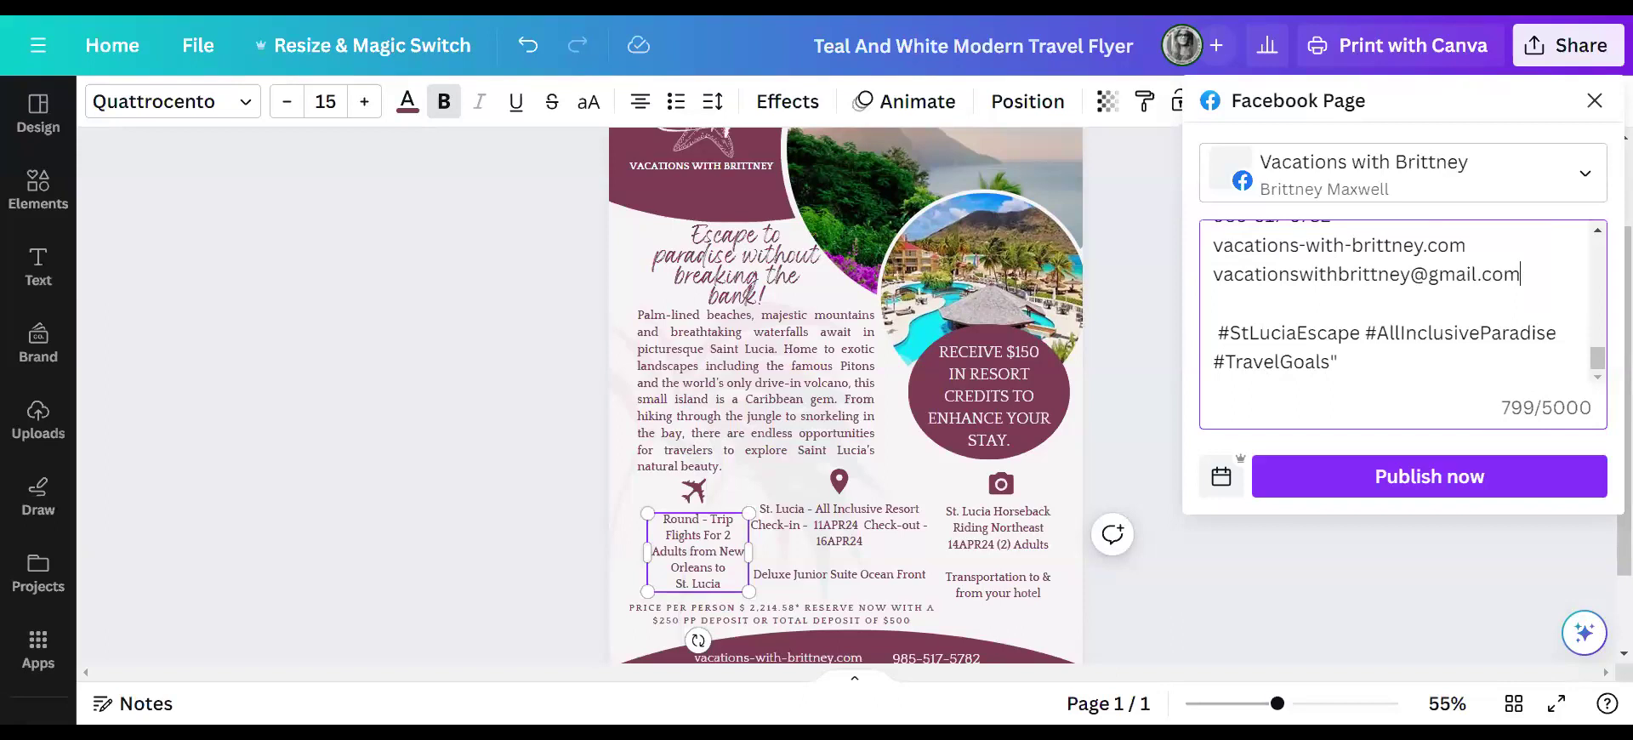
- Delete the stray quote after #TravelGoals, select the caption, and publish to the Facebook Page
{"action": "key", "text": "BackSpace"}
{"action": "left_click_drag", "start_coordinate": [1331, 361], "coordinate": [1228, 223]}
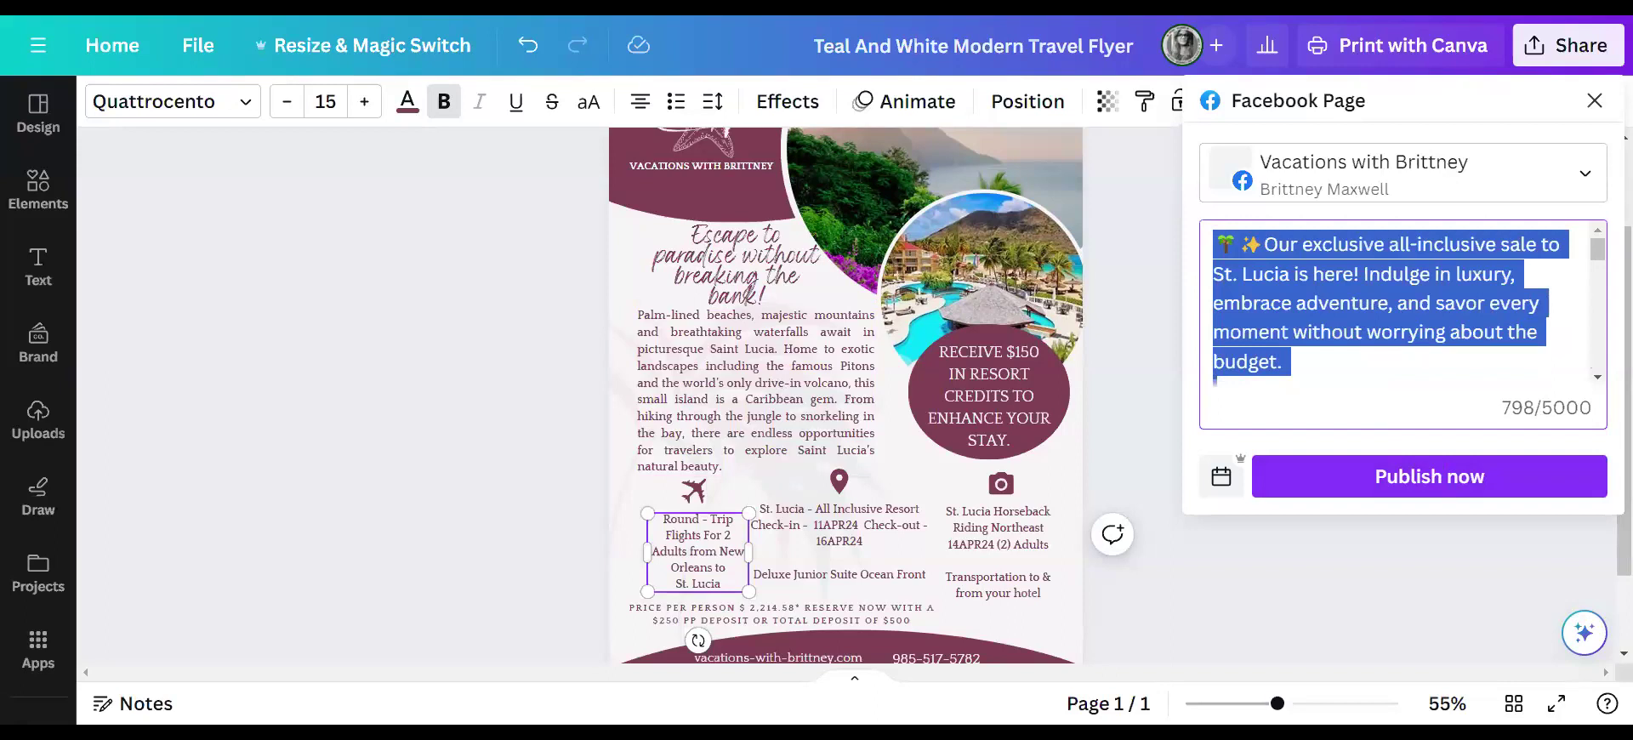
{"action": "scroll", "coordinate": [1397, 308], "scroll_direction": "down", "scroll_amount": 2}
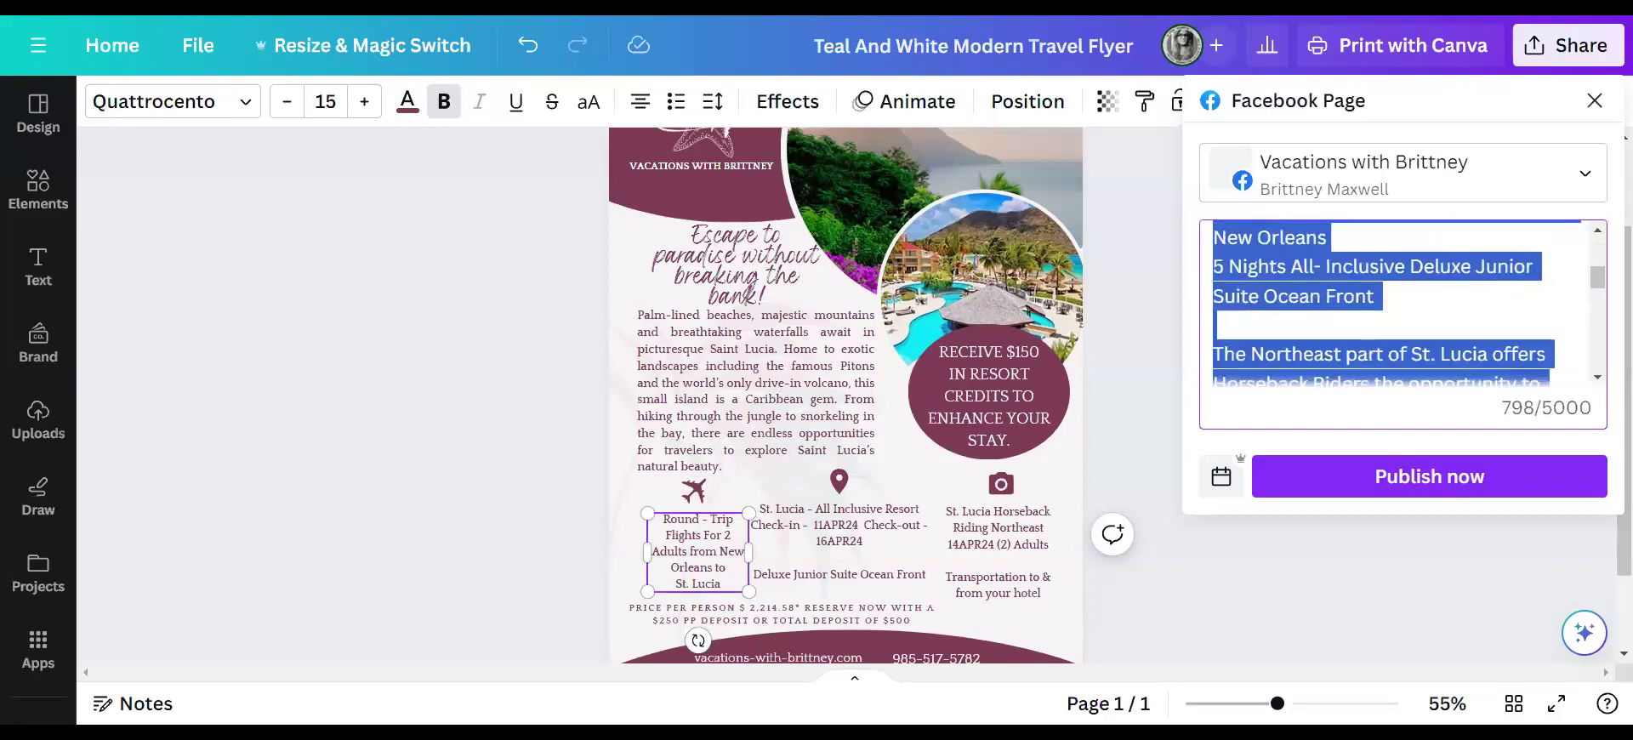
{"action": "scroll", "coordinate": [1397, 308], "scroll_direction": "up", "scroll_amount": 1}
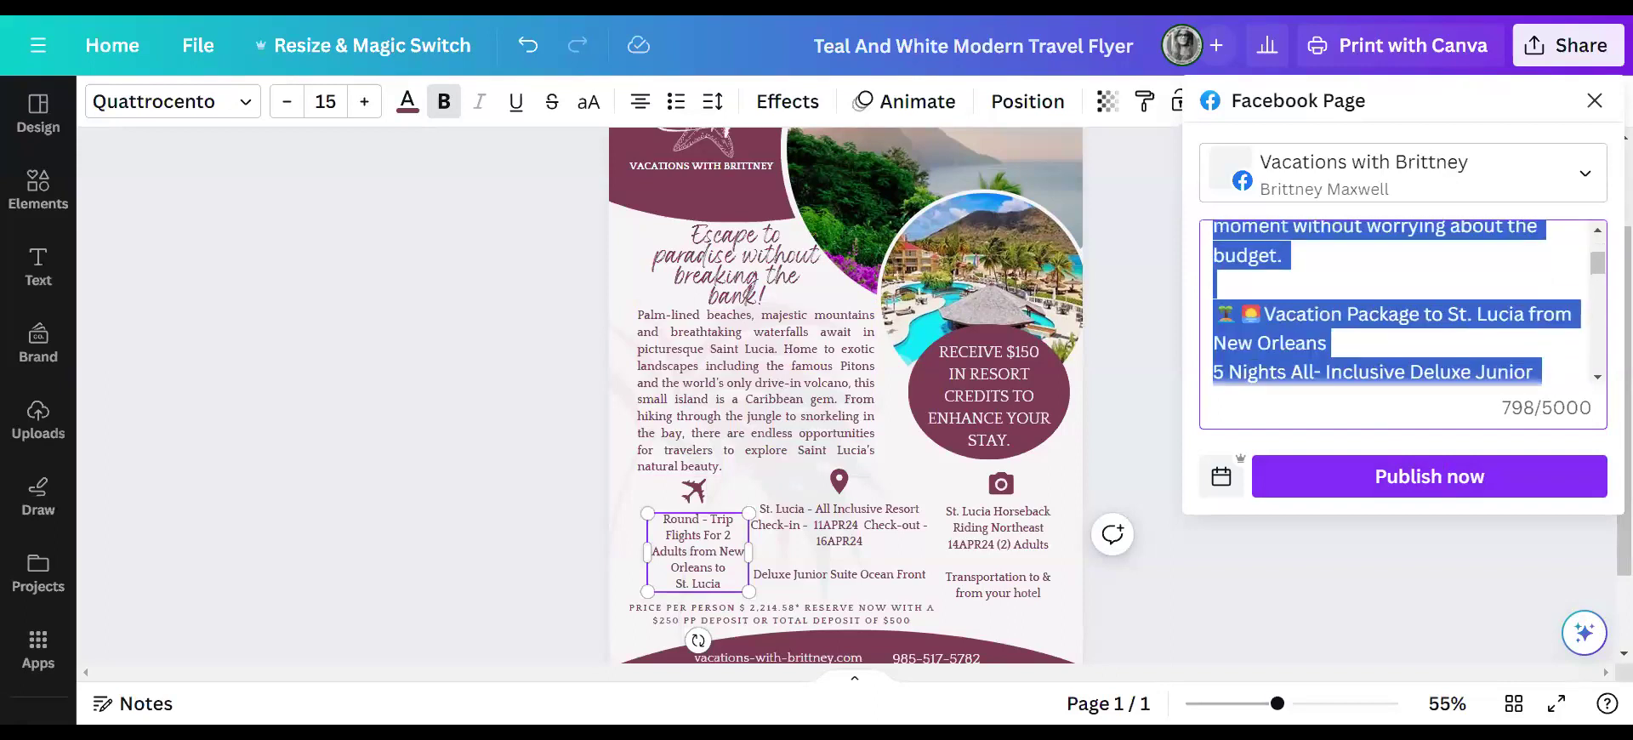
{"action": "scroll", "coordinate": [1396, 303], "scroll_direction": "down", "scroll_amount": 4}
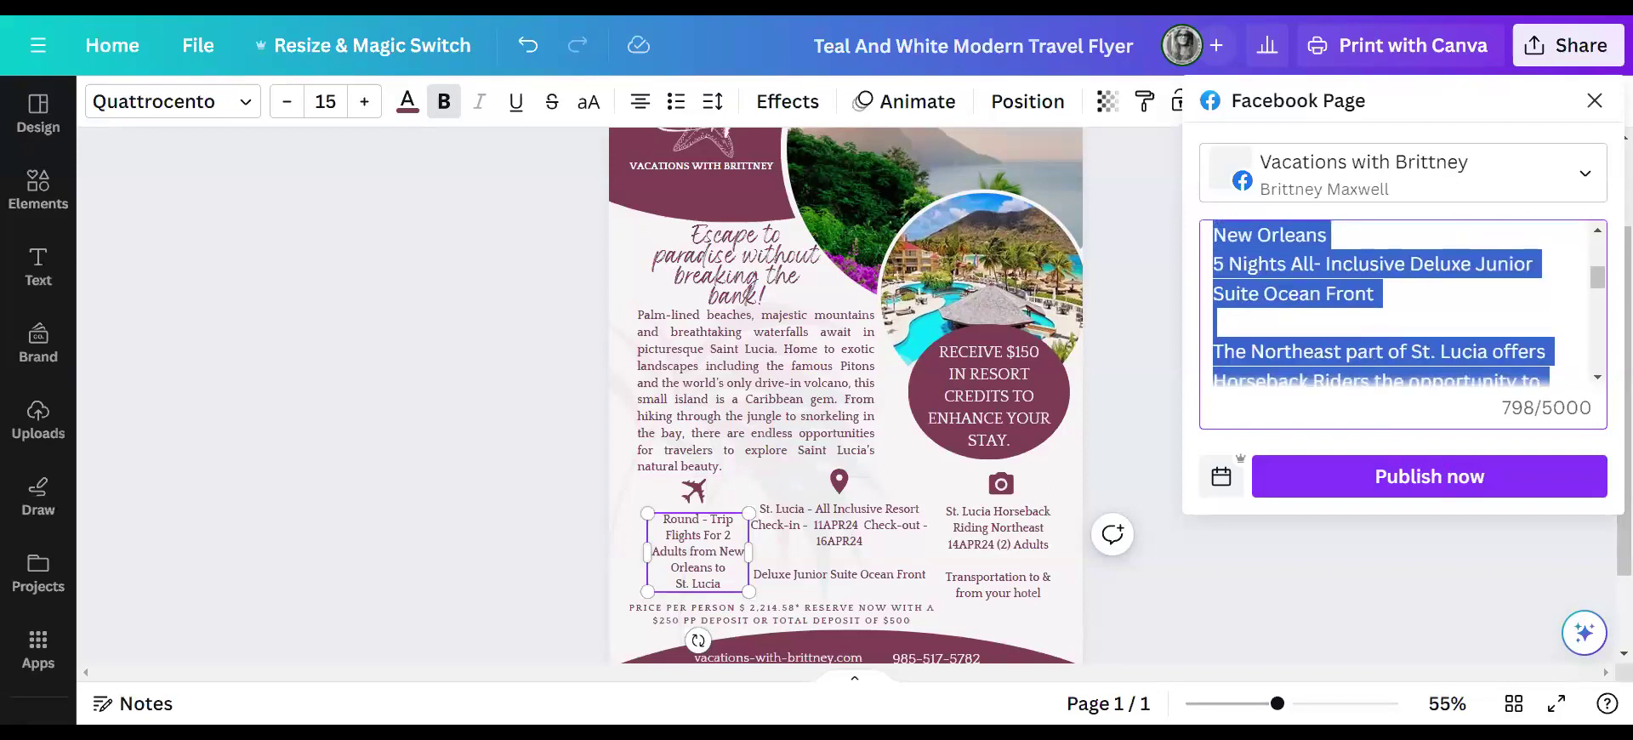
{"action": "scroll", "coordinate": [1397, 303], "scroll_direction": "down", "scroll_amount": 3}
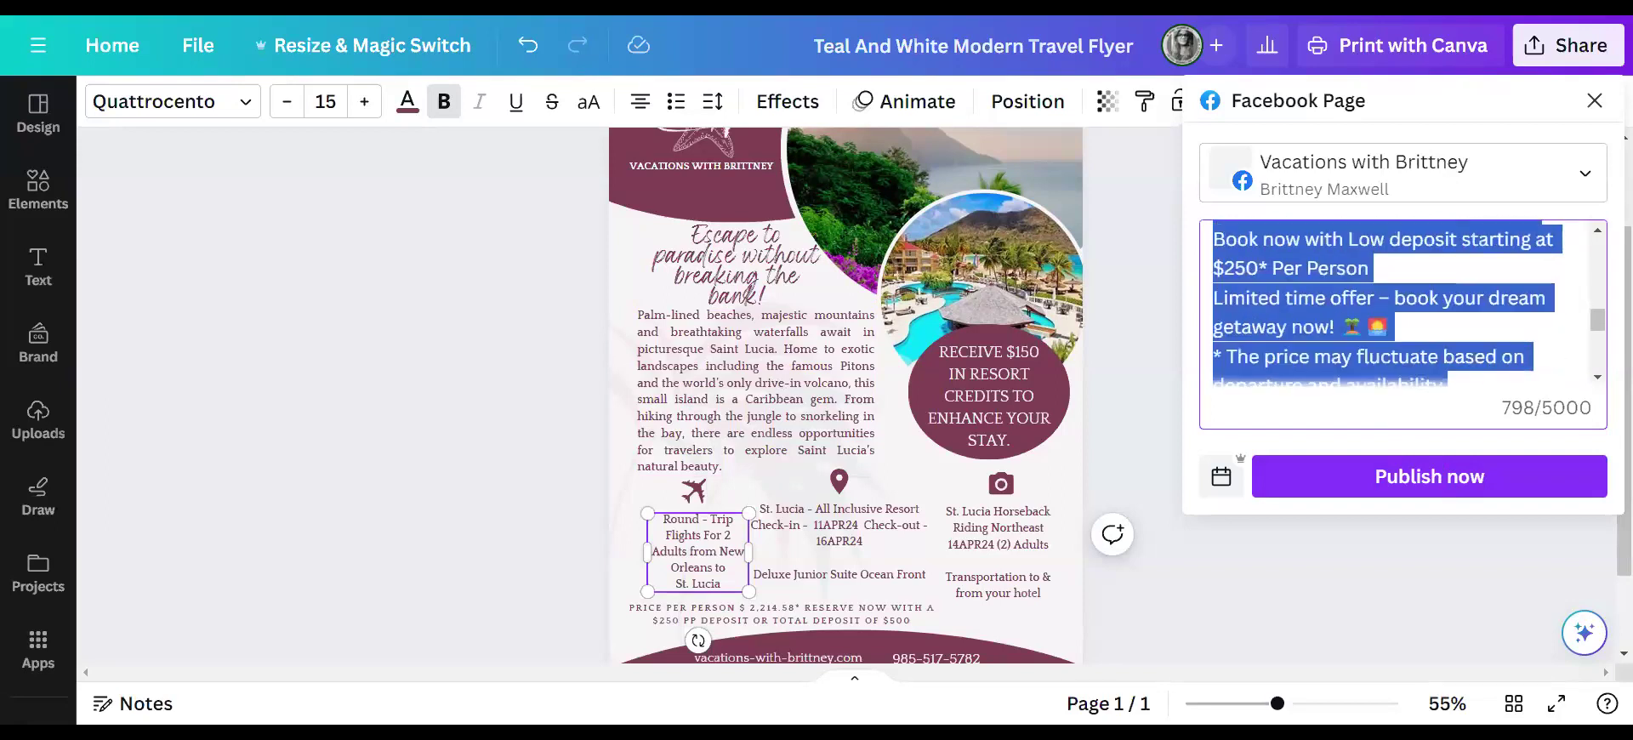
{"action": "scroll", "coordinate": [1397, 303], "scroll_direction": "down", "scroll_amount": 2}
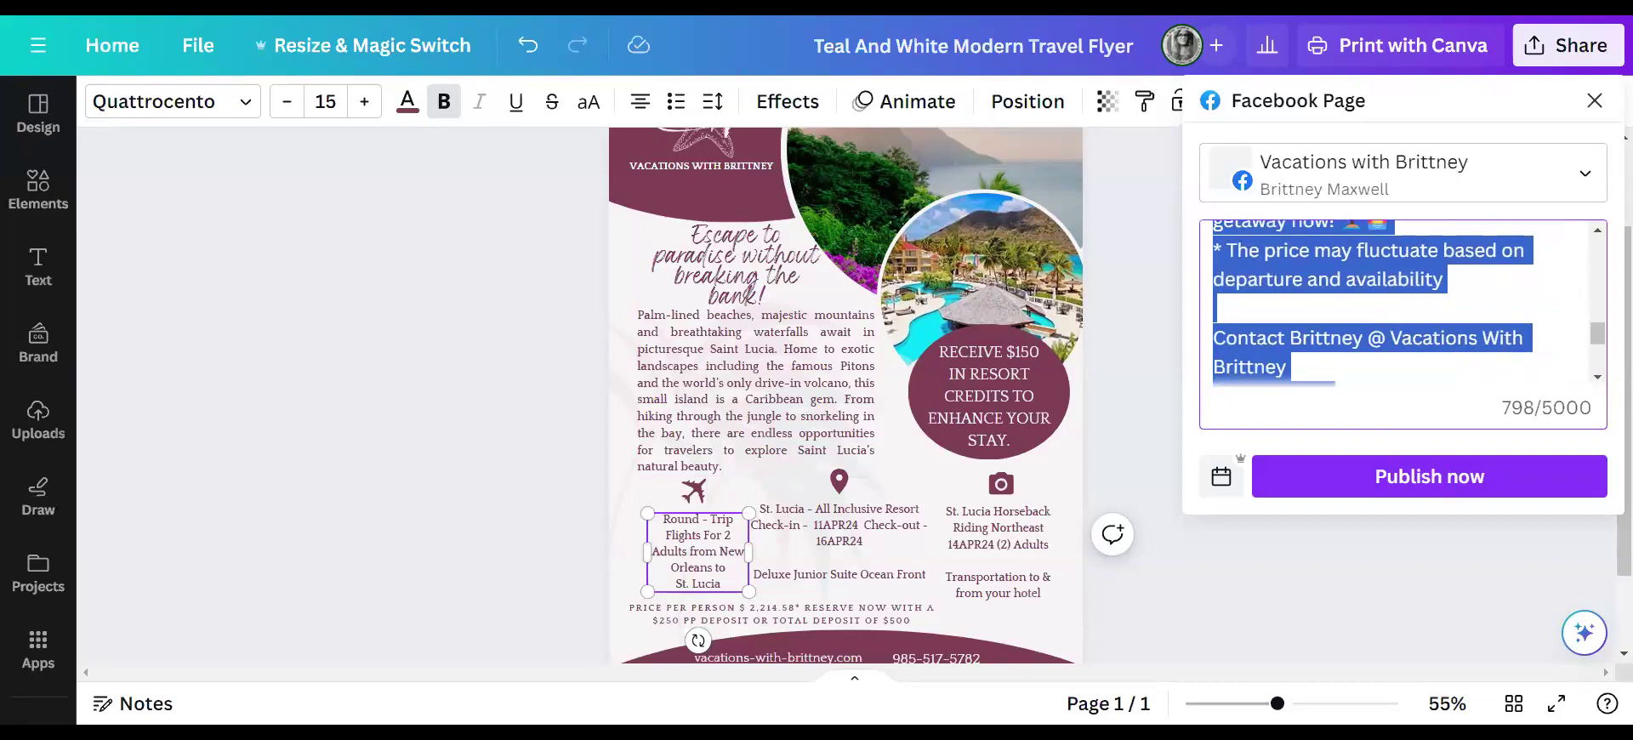
{"action": "scroll", "coordinate": [1397, 304], "scroll_direction": "down", "scroll_amount": 2}
{"action": "scroll", "coordinate": [1397, 304], "scroll_direction": "down", "scroll_amount": 2}
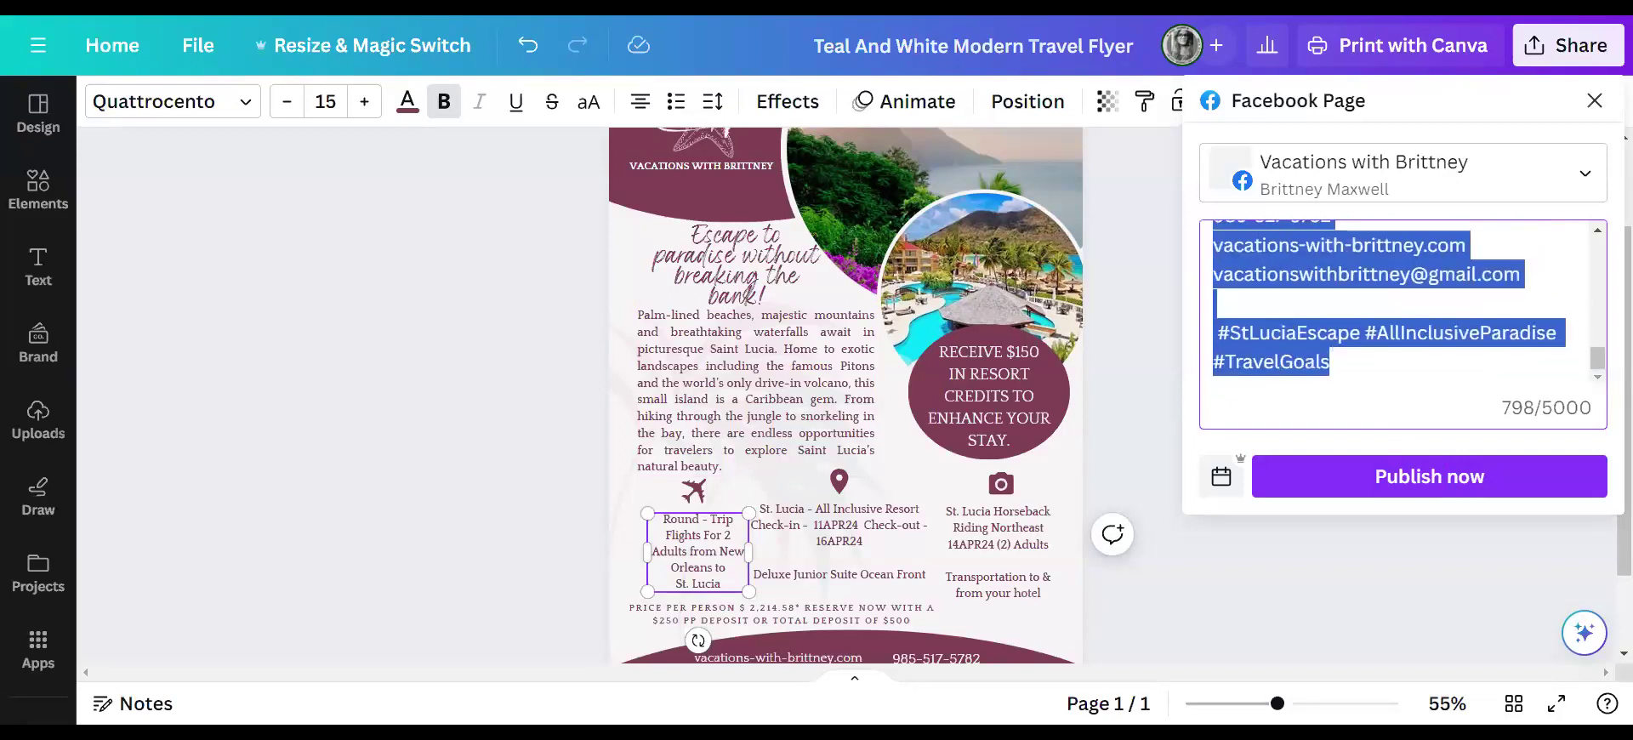
{"action": "left_click", "coordinate": [1461, 478]}
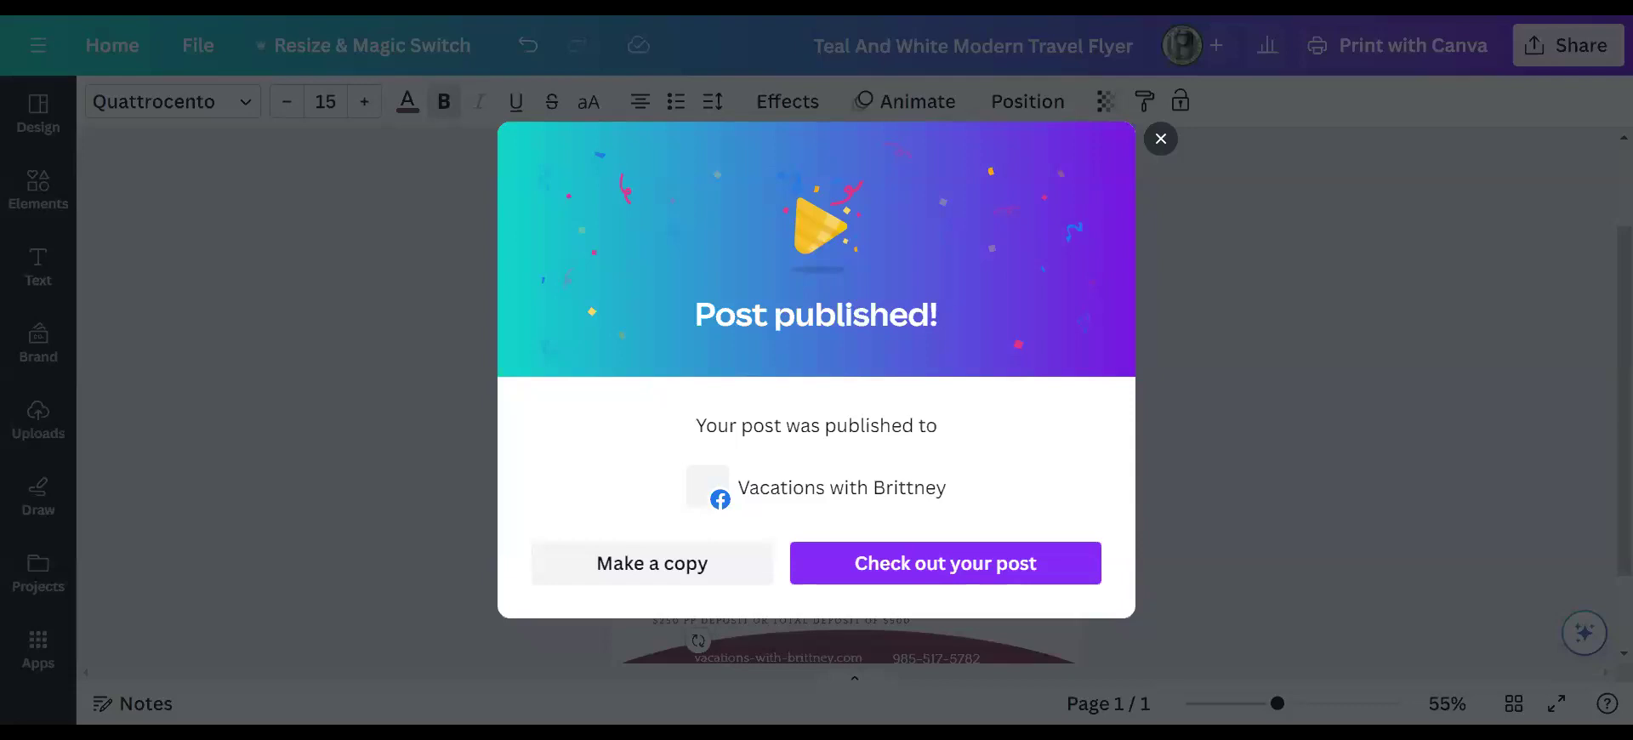
- Open the newly published St. Lucia post on Facebook from the Post published dialog
{"action": "left_click", "coordinate": [930, 568]}
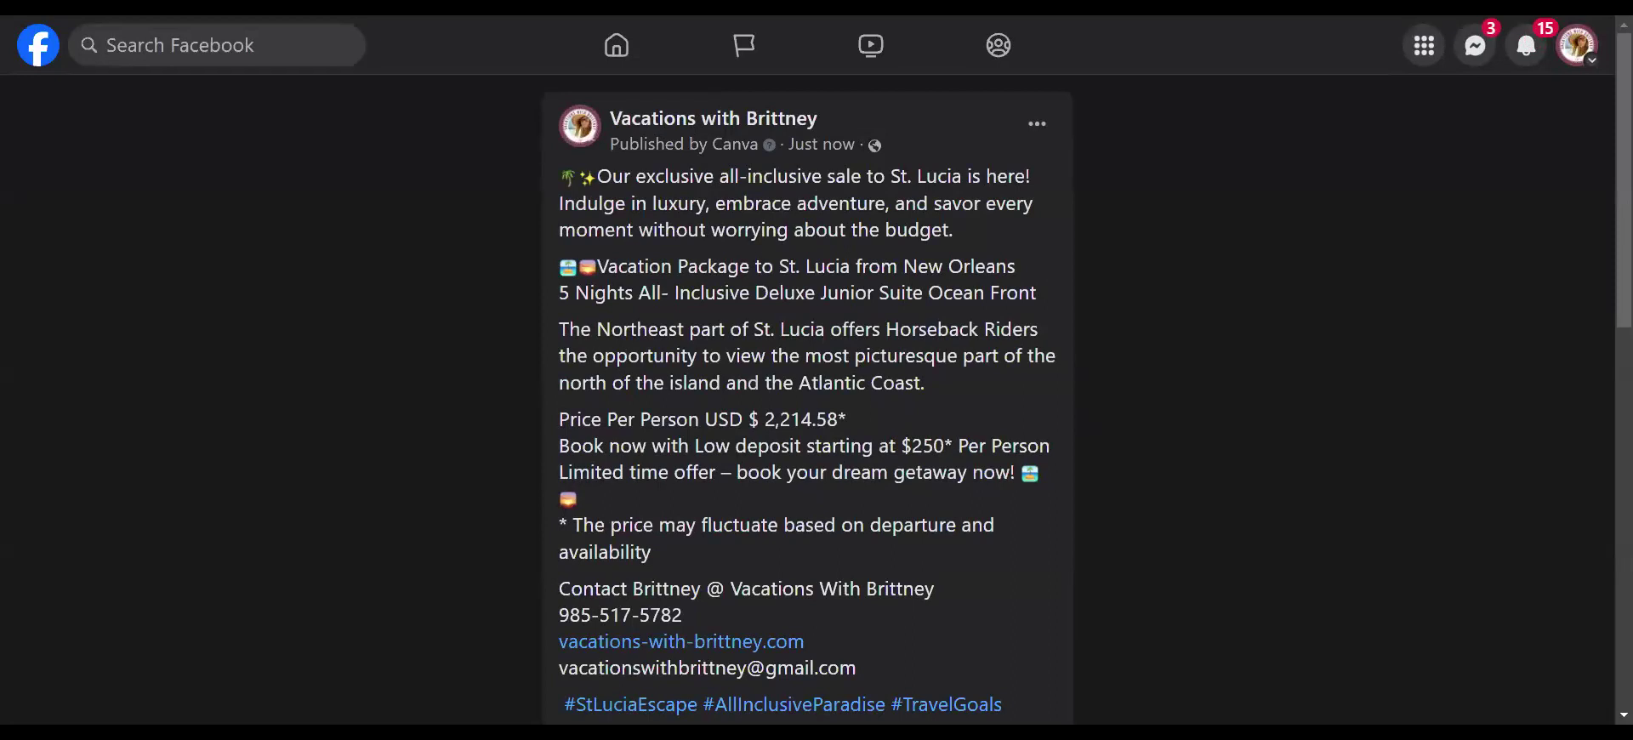
- Open the Edit post dialog for the published St. Lucia post
{"action": "left_click", "coordinate": [1039, 132]}
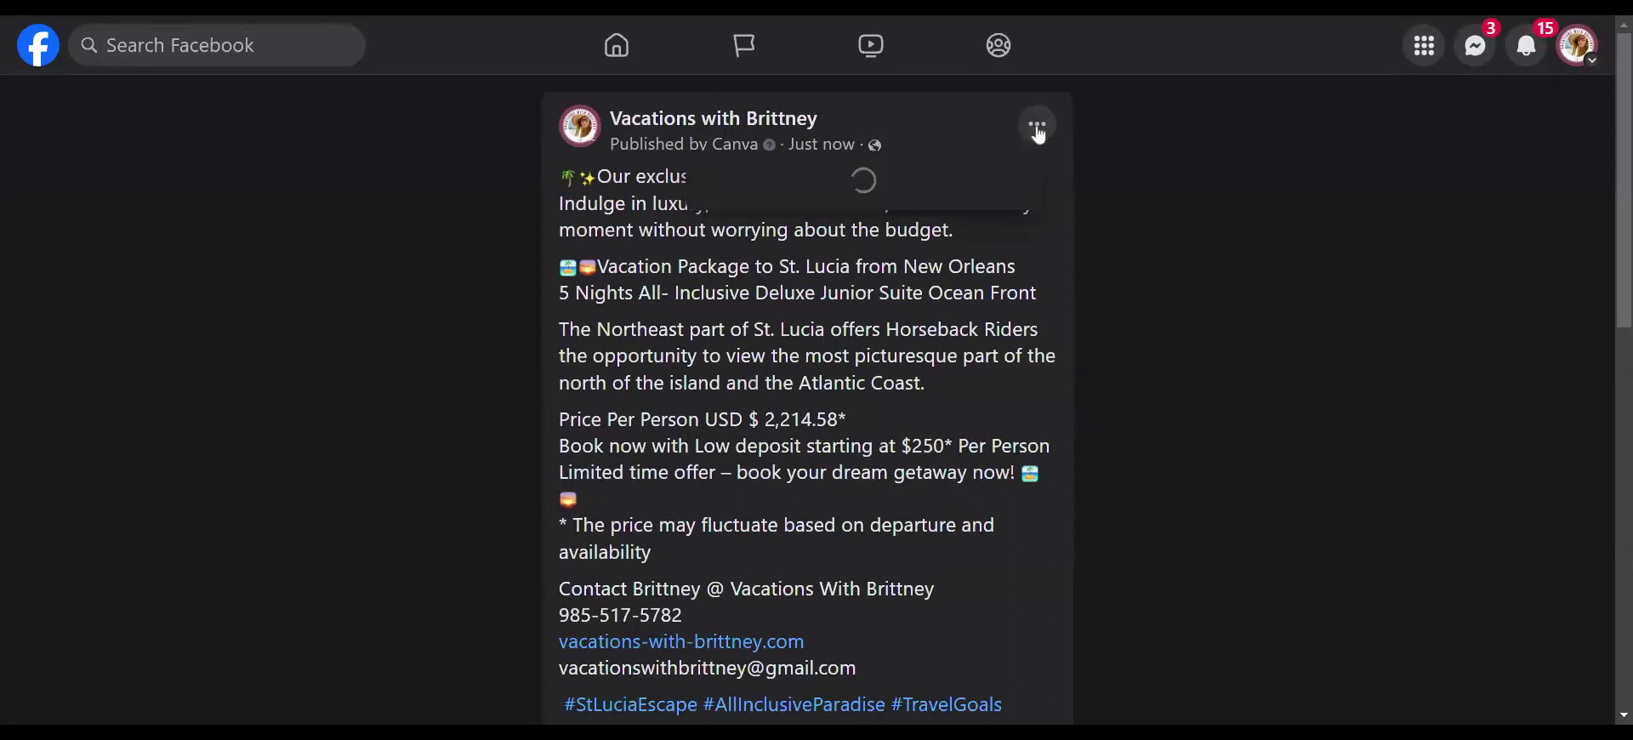
{"action": "left_click", "coordinate": [804, 369]}
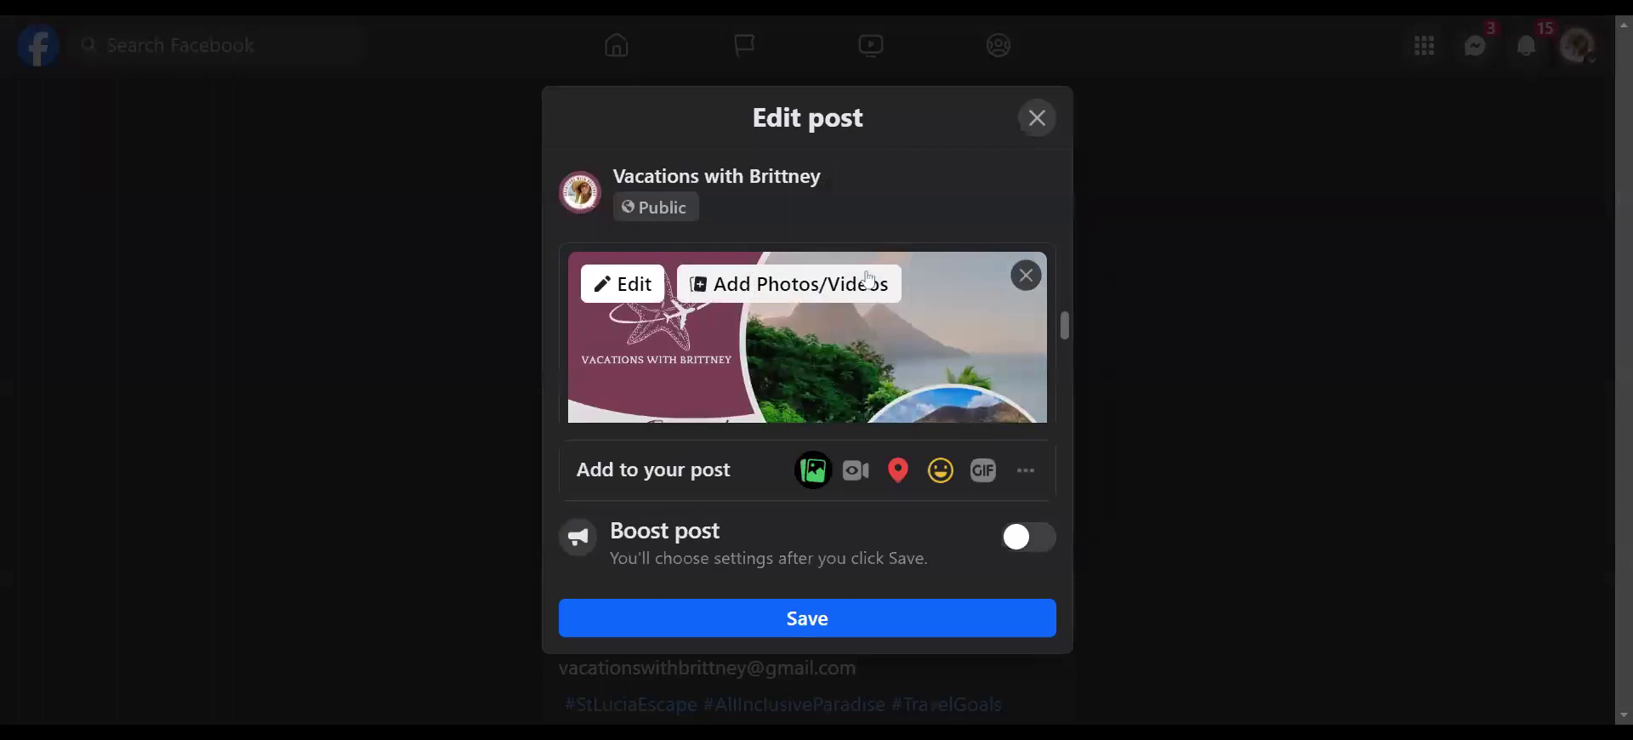
{"action": "scroll", "coordinate": [885, 281], "scroll_direction": "down", "scroll_amount": 3}
{"action": "scroll", "coordinate": [881, 247], "scroll_direction": "up", "scroll_amount": 5}
{"action": "scroll", "coordinate": [878, 238], "scroll_direction": "up", "scroll_amount": 5}
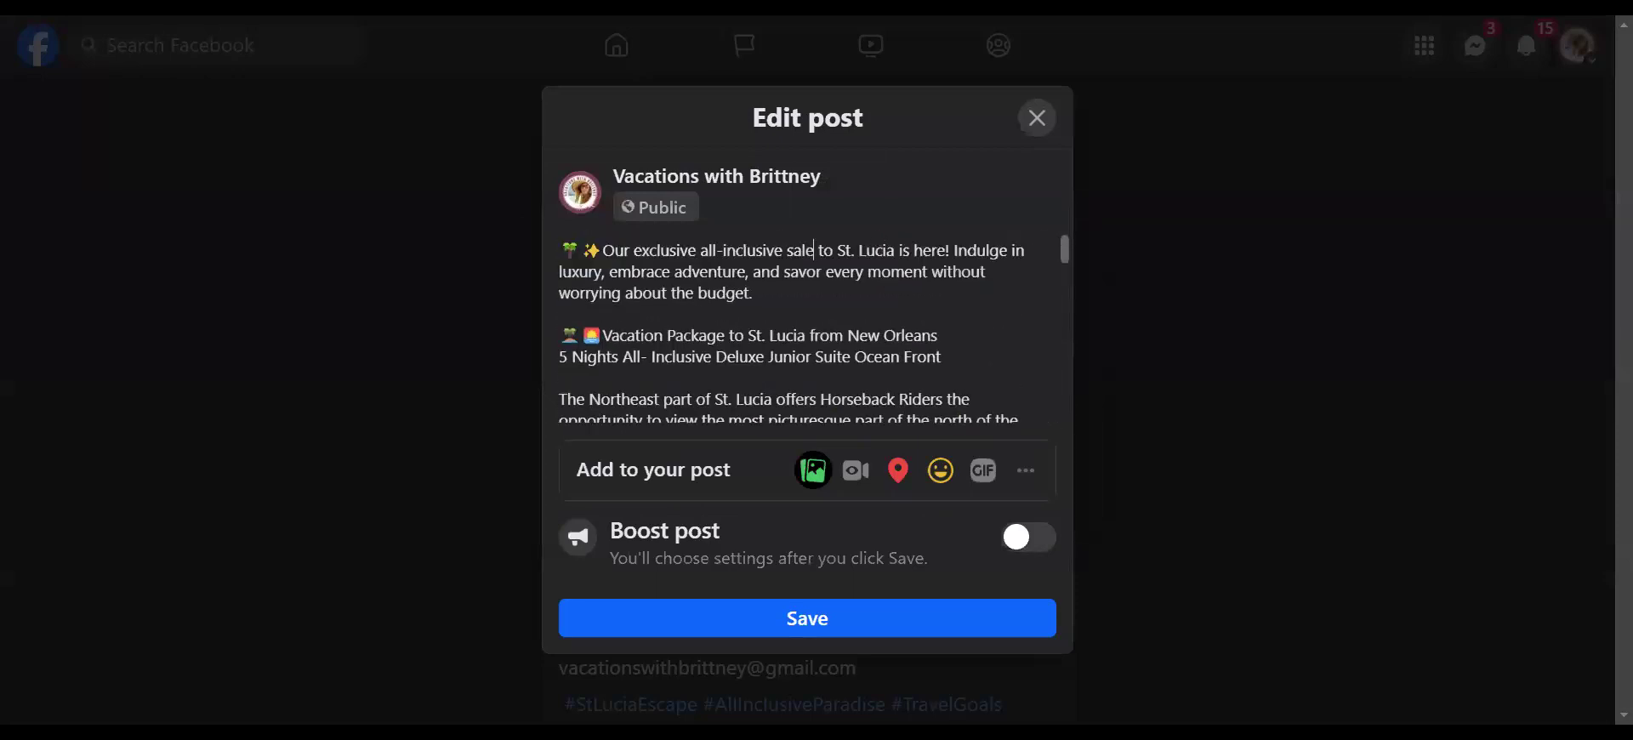
- Replace 'sale' with 'vacation' in the opening sentence and save the post
{"action": "left_click", "coordinate": [783, 251]}
{"action": "key", "text": "BackSpace"}
{"action": "key", "text": "BackSpace"}
{"action": "key", "text": "BackSpace"}
{"action": "key", "text": "BackSpace"}
{"action": "type", "text": "vacation"}
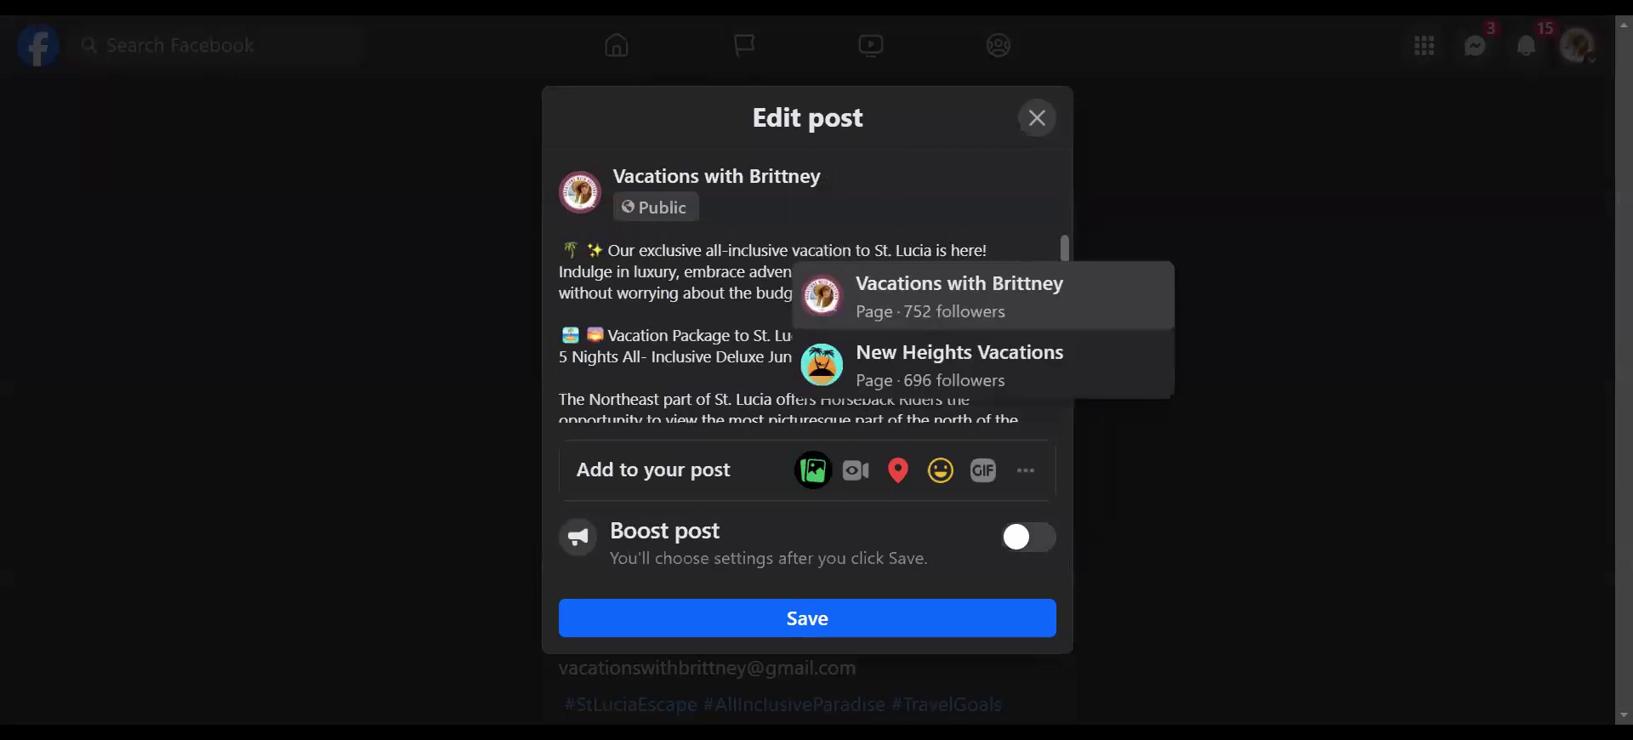
{"action": "left_click", "coordinate": [890, 218]}
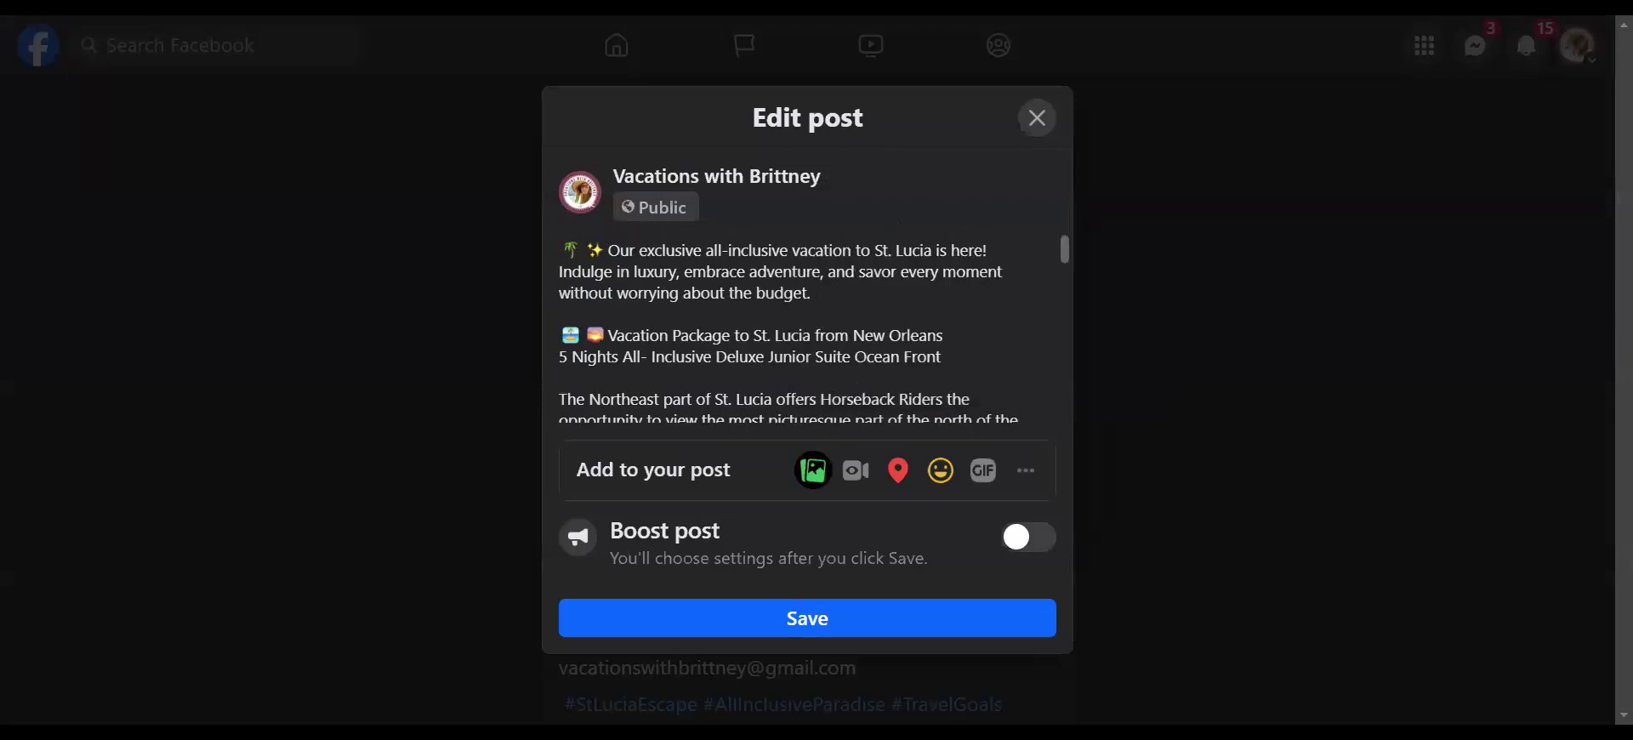
{"action": "scroll", "coordinate": [807, 330], "scroll_direction": "down", "scroll_amount": 1}
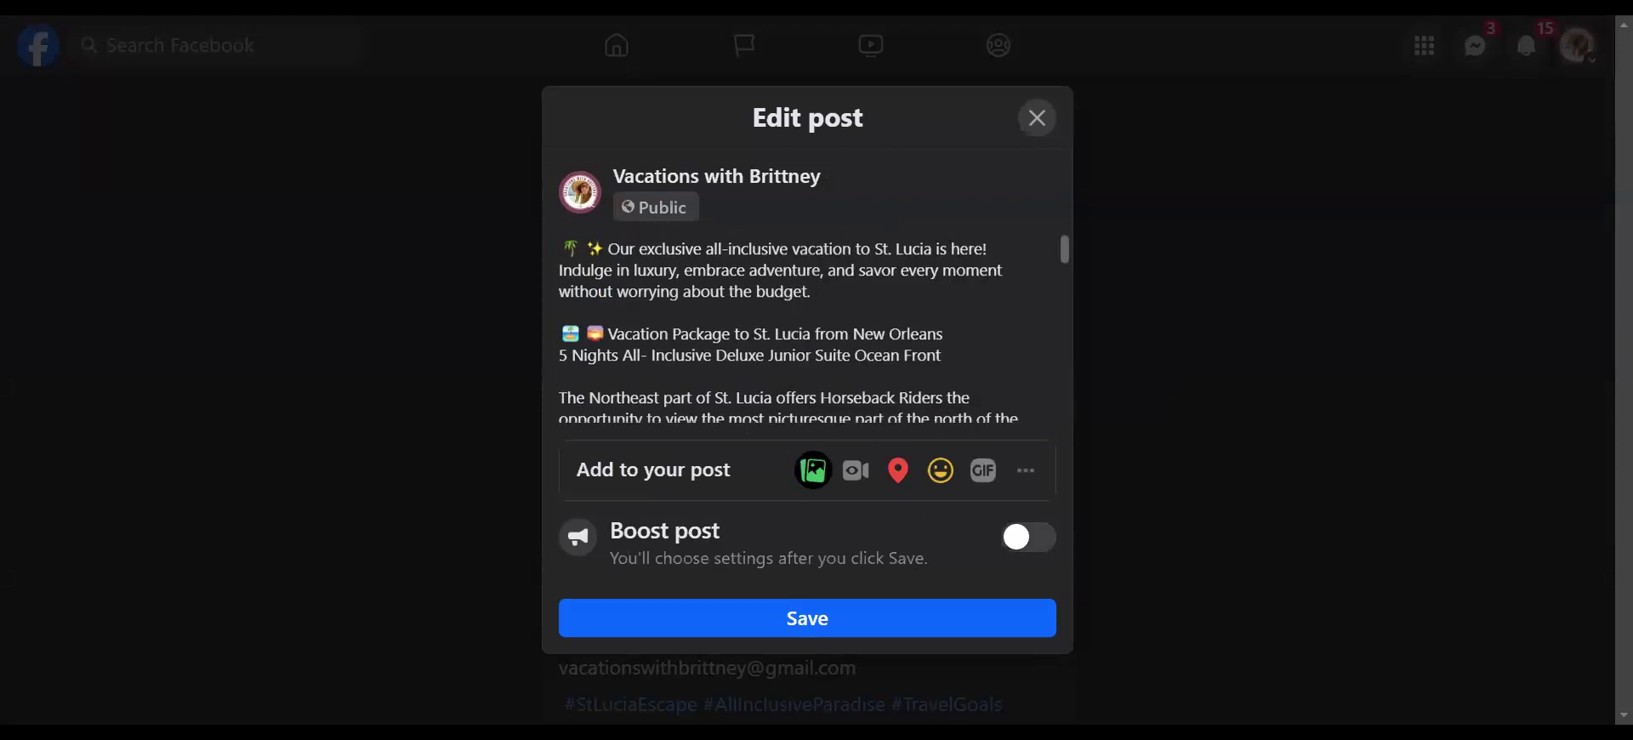
{"action": "scroll", "coordinate": [807, 330], "scroll_direction": "up", "scroll_amount": 1}
{"action": "scroll", "coordinate": [807, 330], "scroll_direction": "down", "scroll_amount": 5}
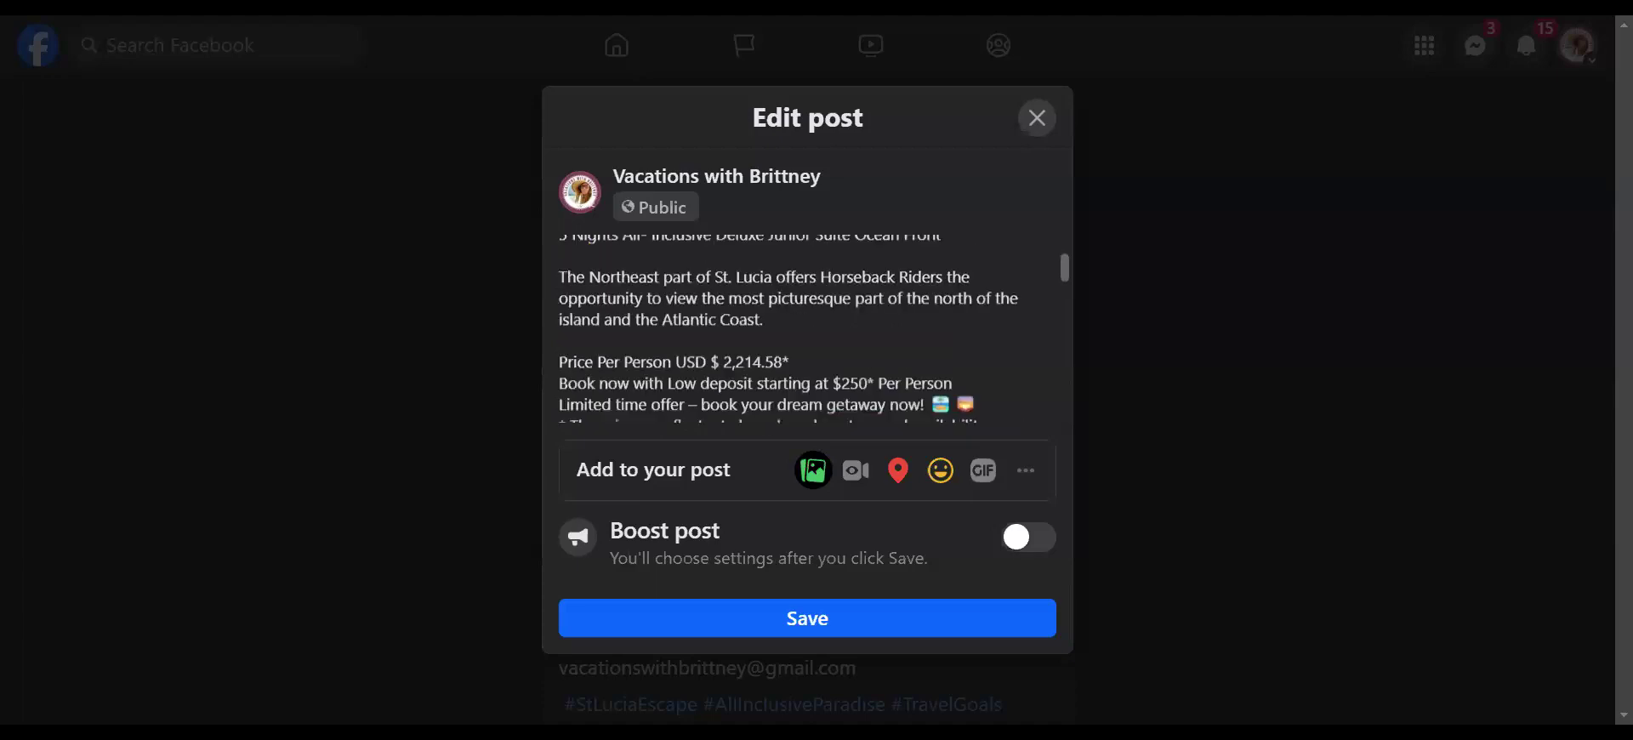
{"action": "left_click", "coordinate": [837, 621]}
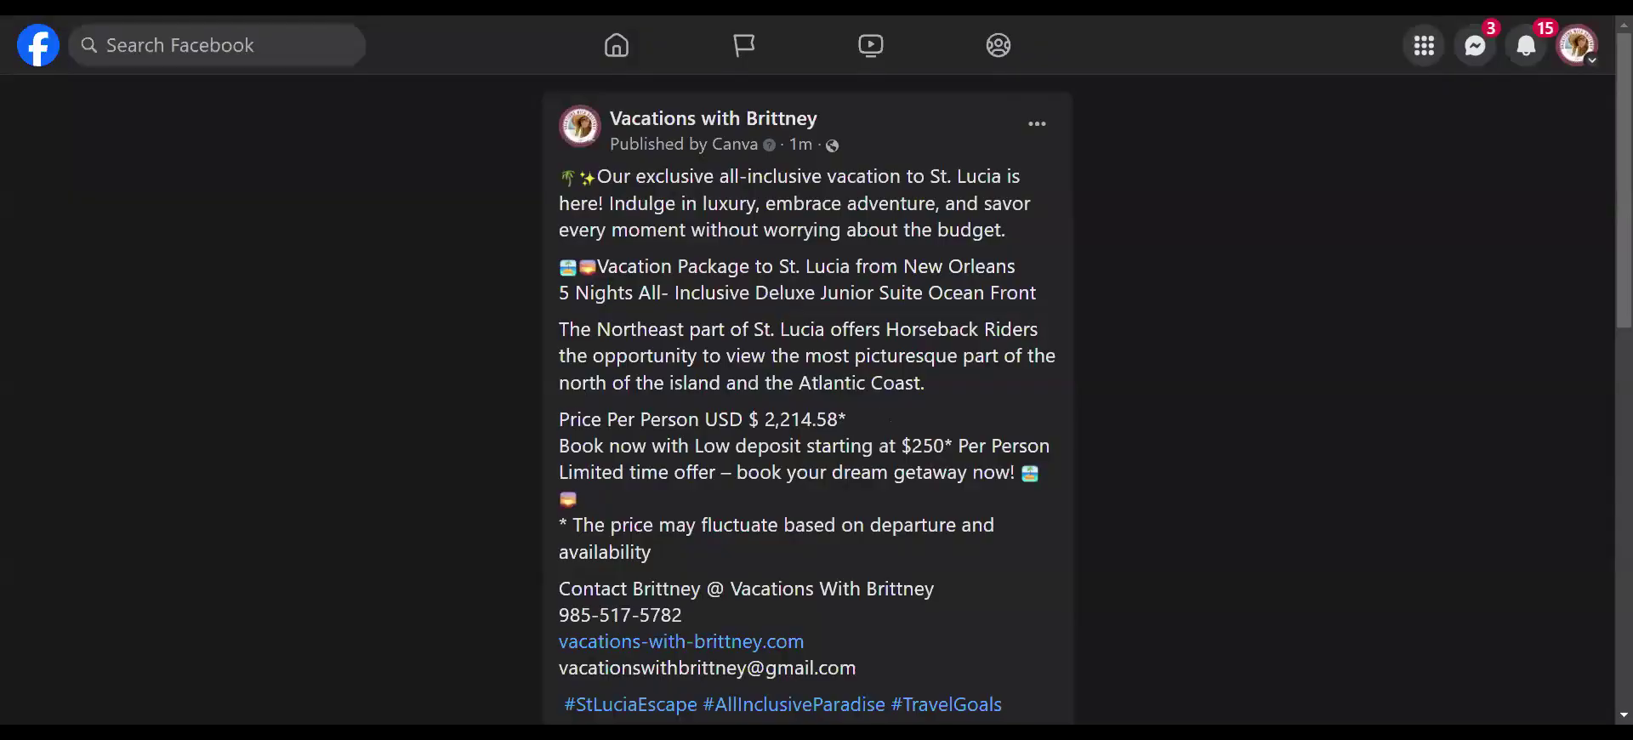
{"action": "scroll", "coordinate": [765, 477], "scroll_direction": "down", "scroll_amount": 1}
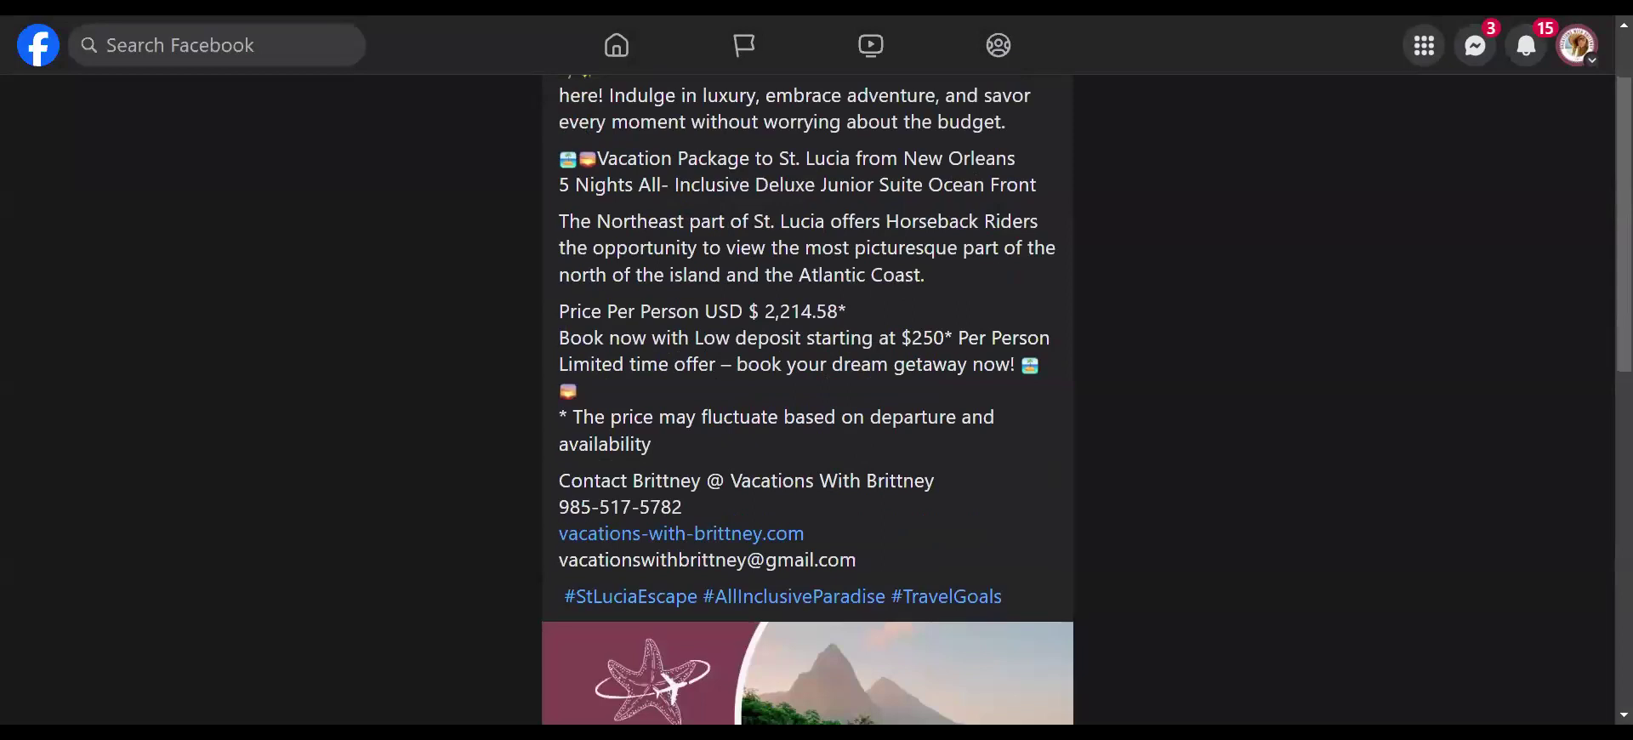
{"action": "scroll", "coordinate": [808, 400], "scroll_direction": "down", "scroll_amount": 1}
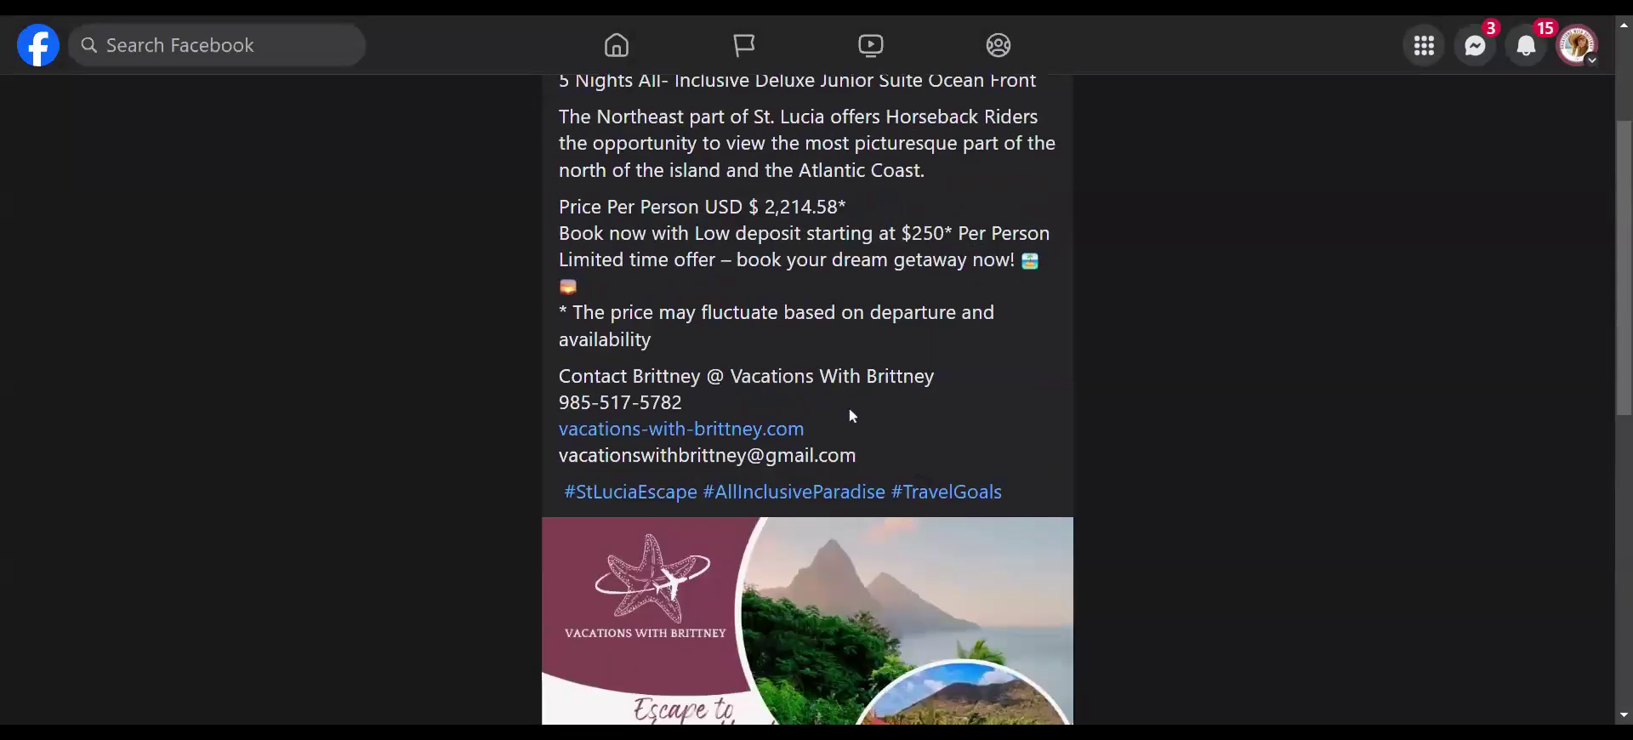
{"action": "scroll", "coordinate": [922, 410], "scroll_direction": "down", "scroll_amount": 2}
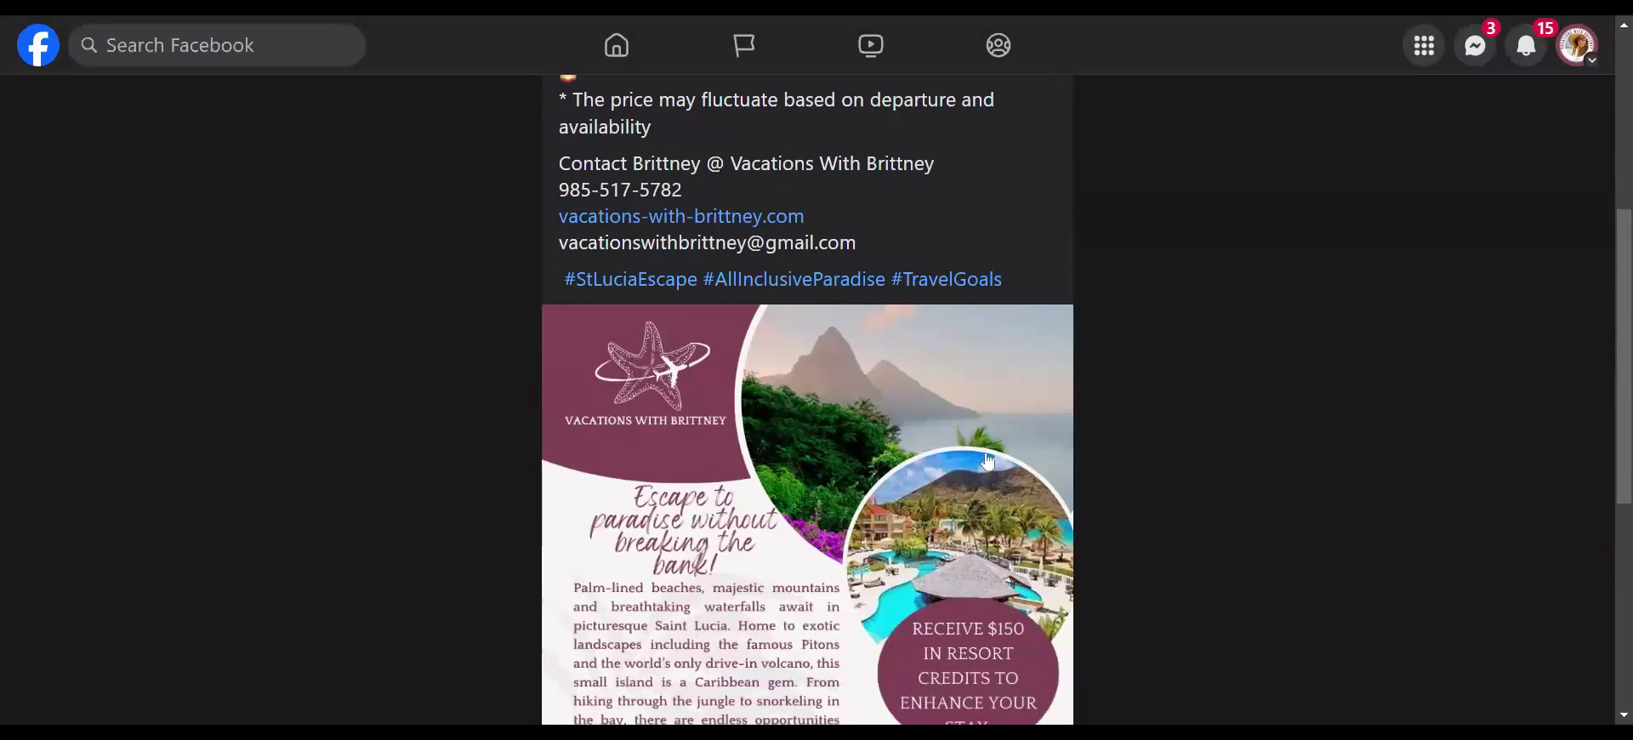
{"action": "scroll", "coordinate": [987, 460], "scroll_direction": "down", "scroll_amount": 1}
{"action": "scroll", "coordinate": [987, 460], "scroll_direction": "down", "scroll_amount": 3}
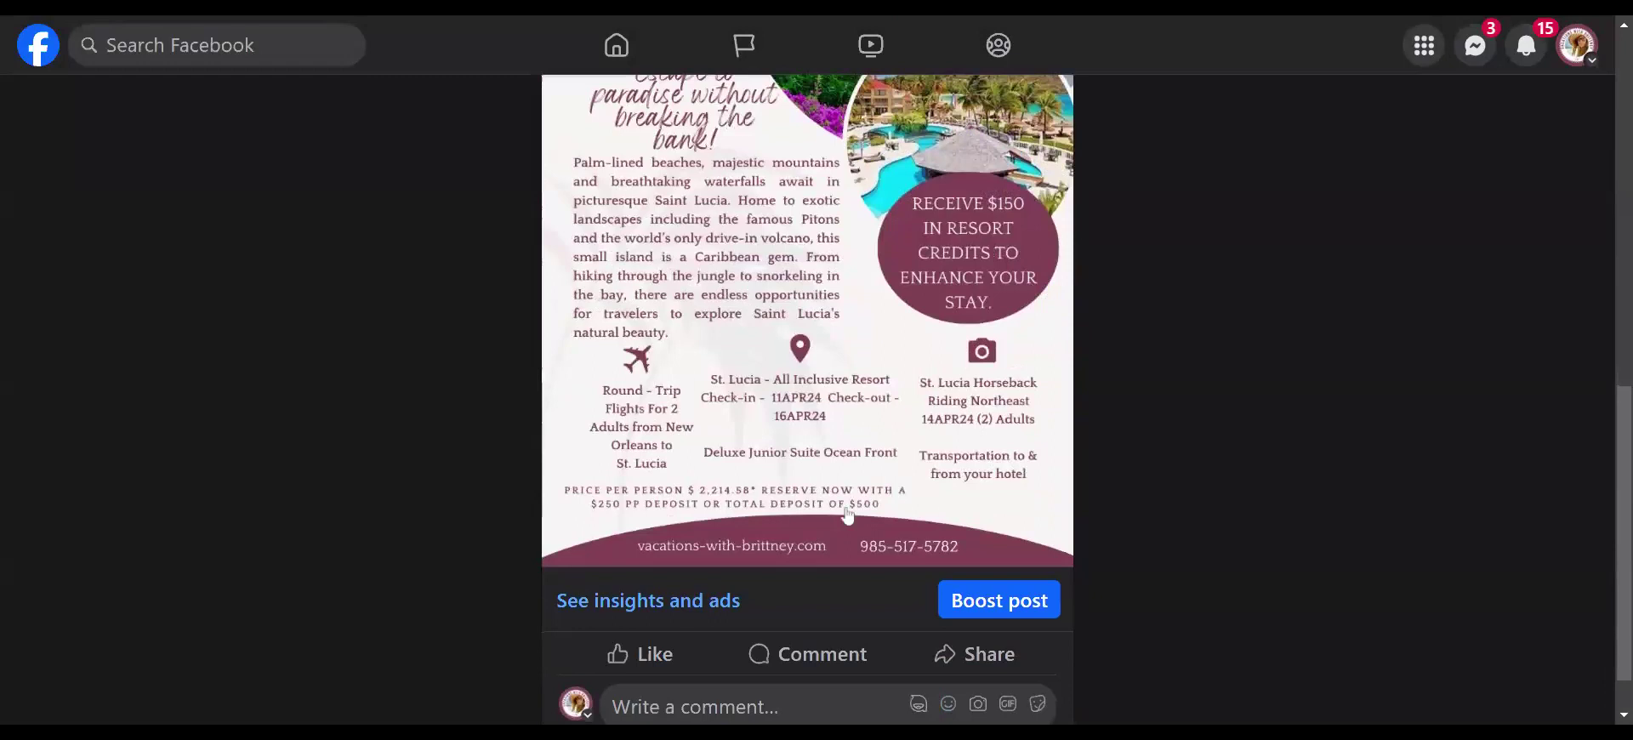
{"action": "scroll", "coordinate": [1081, 482], "scroll_direction": "up", "scroll_amount": 3}
{"action": "scroll", "coordinate": [1080, 483], "scroll_direction": "up", "scroll_amount": 3}
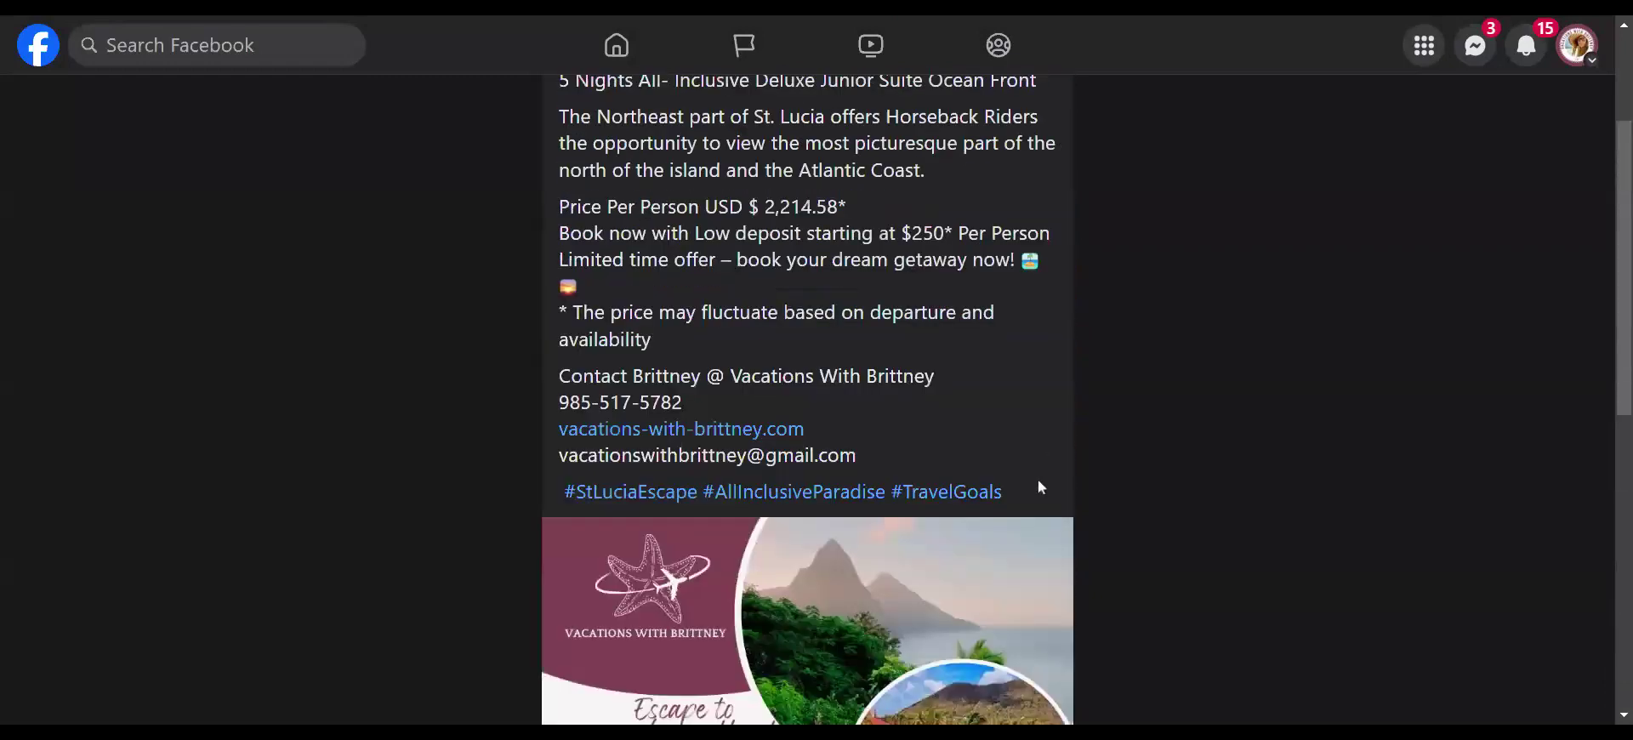
{"action": "left_click_drag", "start_coordinate": [1026, 490], "coordinate": [560, 185]}
{"action": "scroll", "coordinate": [664, 400], "scroll_direction": "up", "scroll_amount": 2}
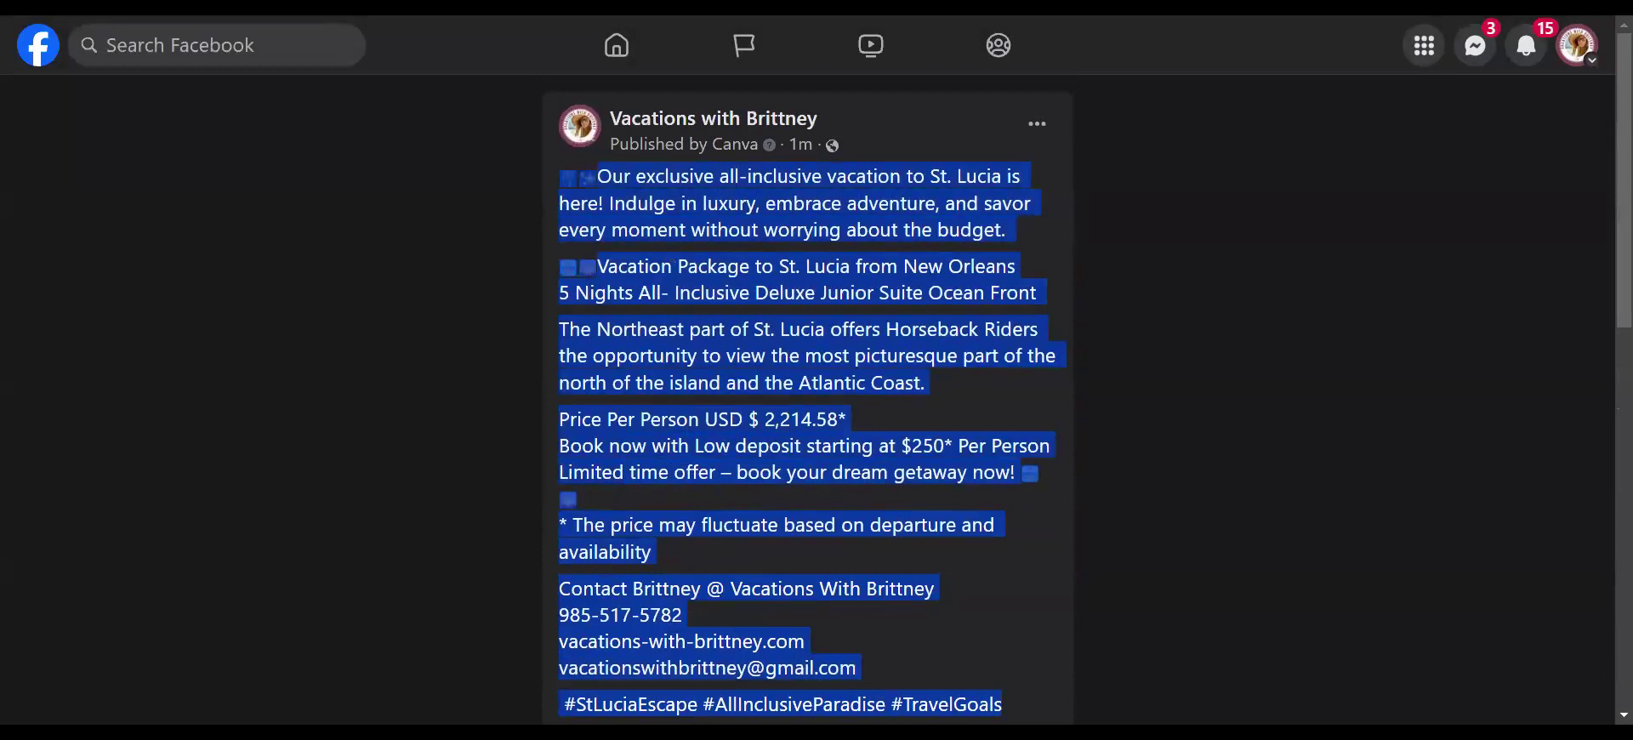
{"action": "left_click", "coordinate": [1157, 159]}
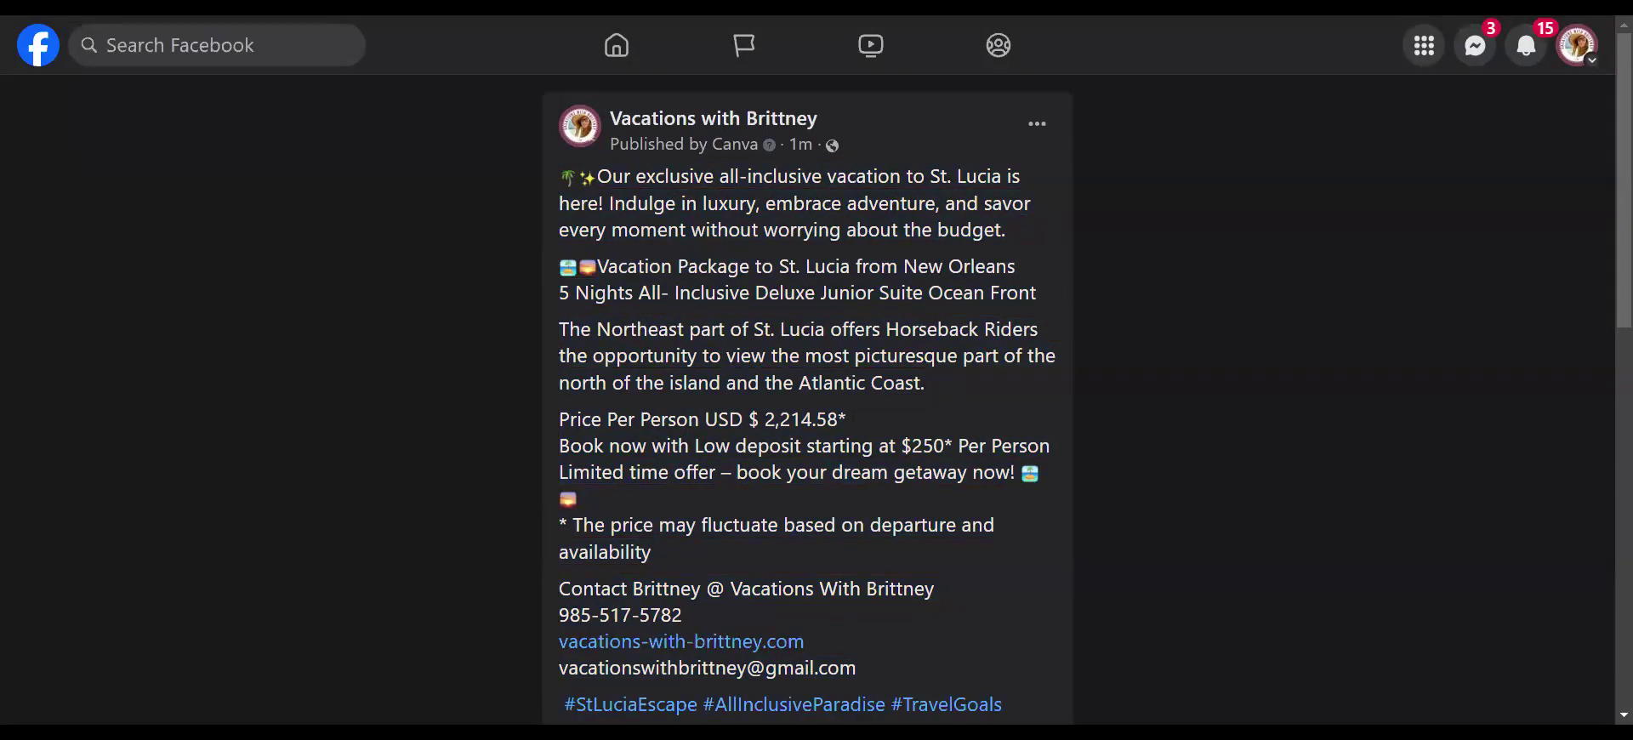
- Switch from the business Page to acting as the personal profile
{"action": "left_click", "coordinate": [1587, 49]}
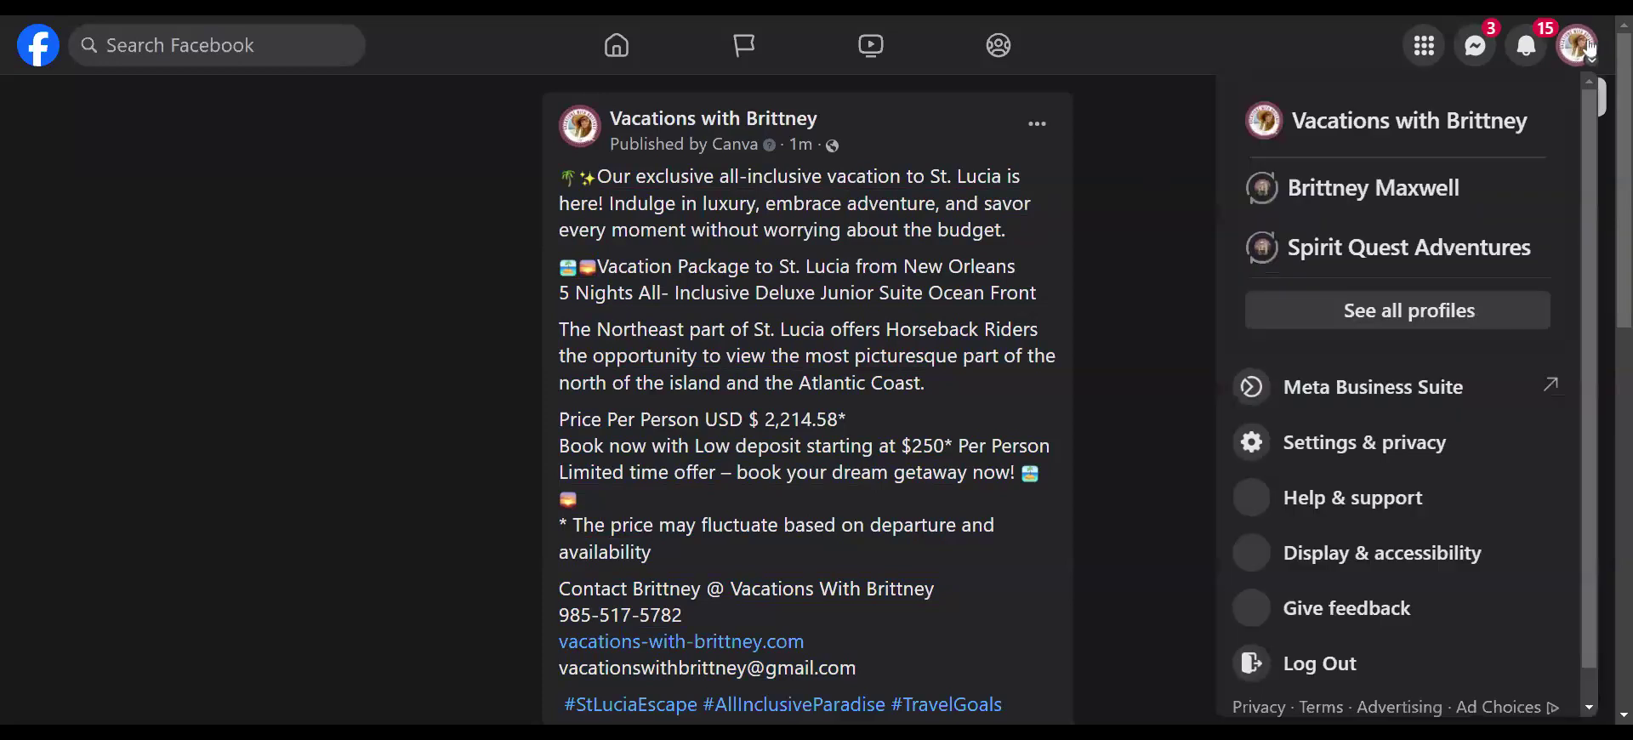
{"action": "left_click", "coordinate": [1335, 189]}
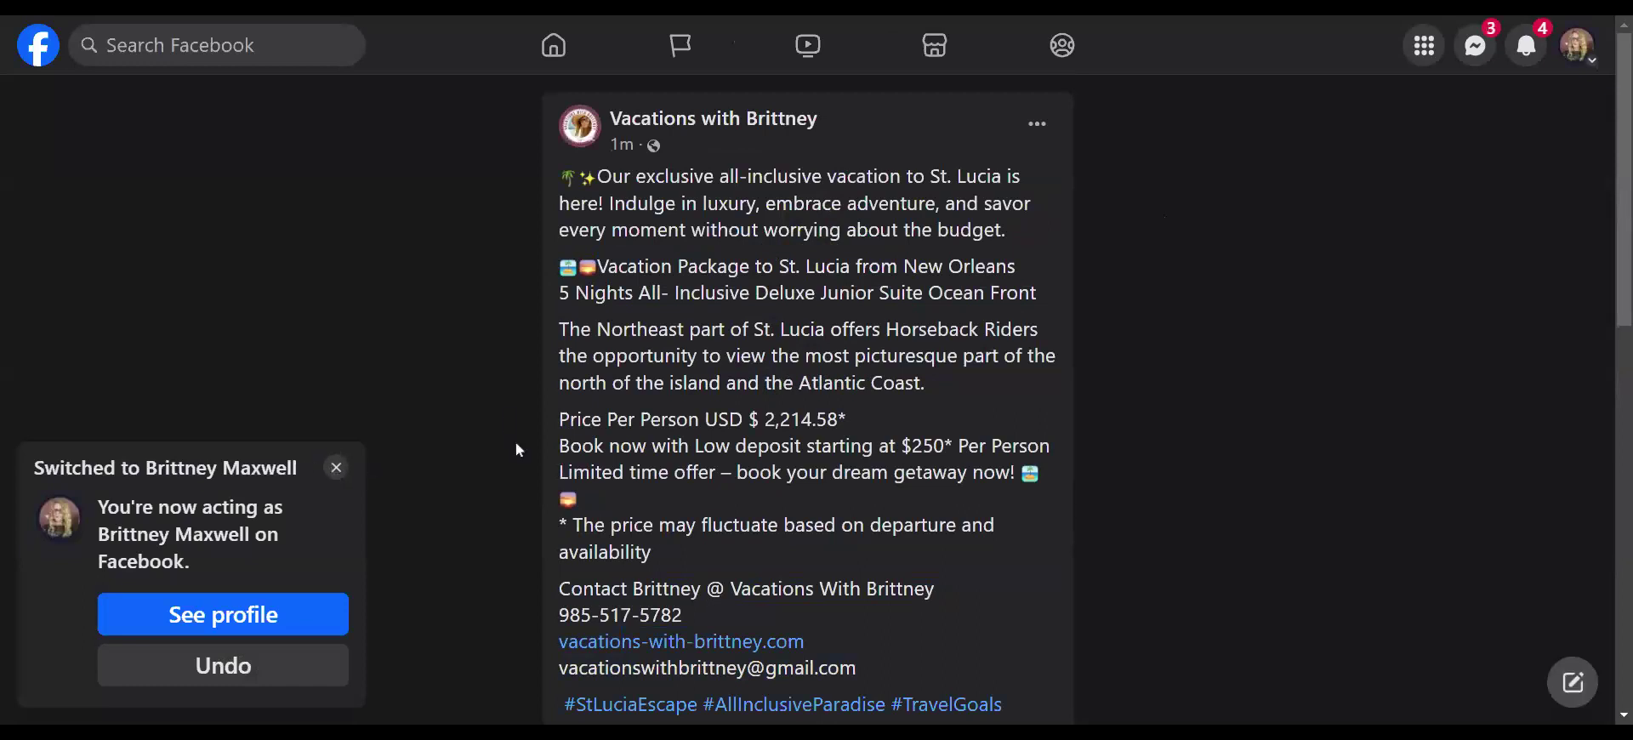
{"action": "scroll", "coordinate": [866, 410], "scroll_direction": "down", "scroll_amount": 4}
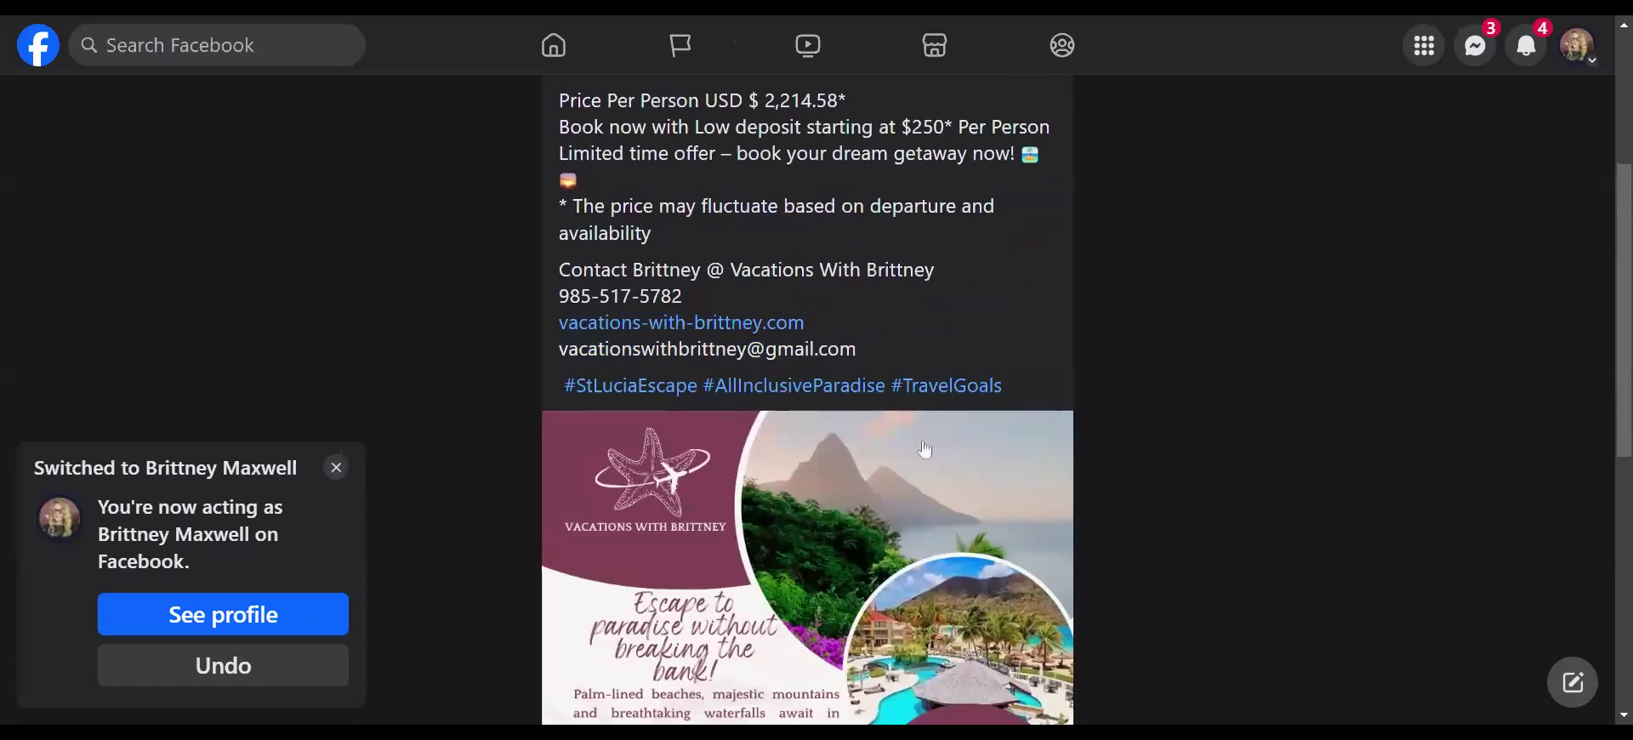
{"action": "left_click", "coordinate": [335, 468]}
{"action": "scroll", "coordinate": [1247, 467], "scroll_direction": "down", "scroll_amount": 2}
{"action": "scroll", "coordinate": [1244, 466], "scroll_direction": "down", "scroll_amount": 7}
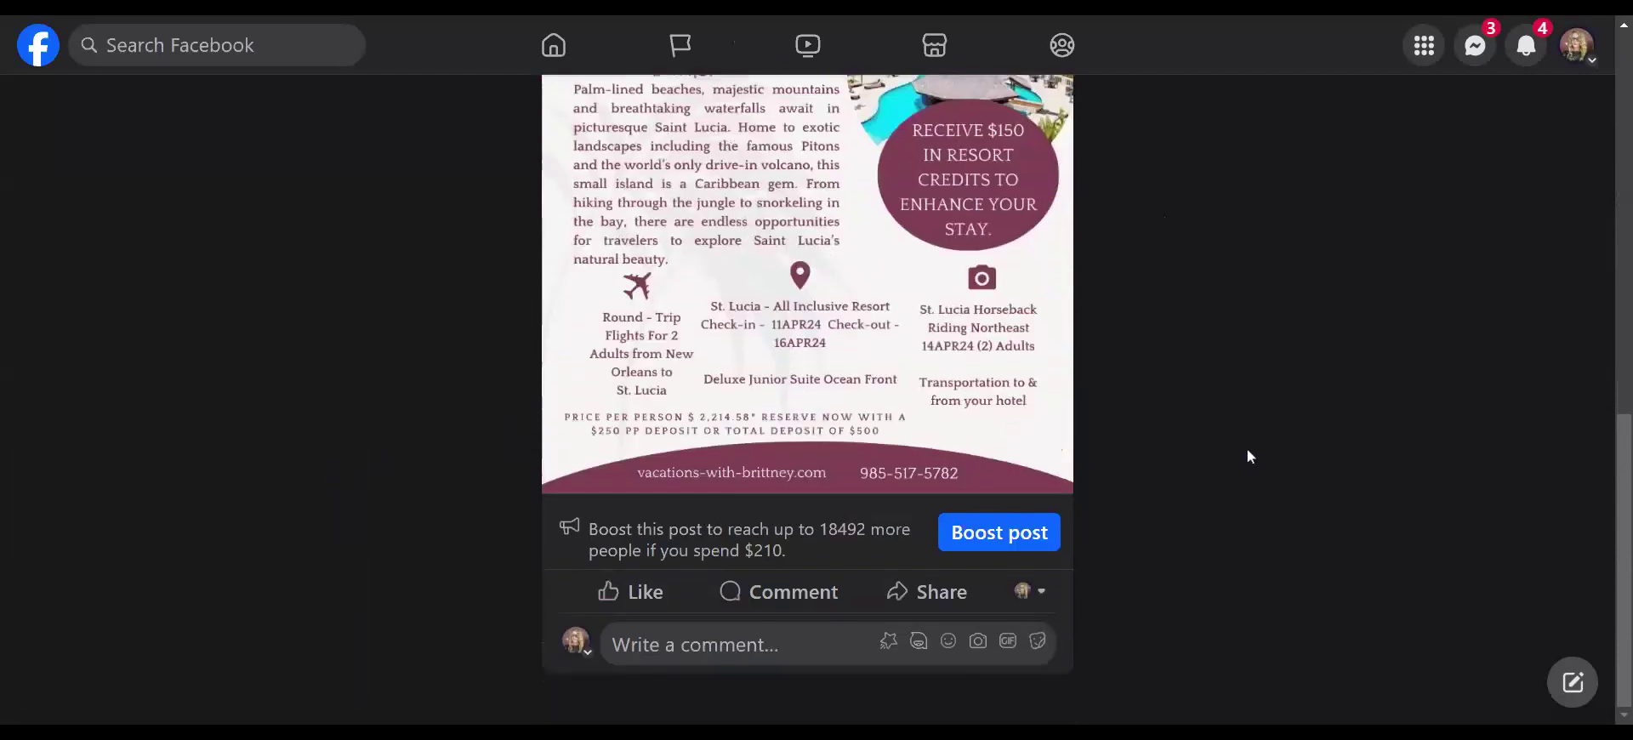
- Start resharing the flyer post to the personal feed and paste in the copied caption
{"action": "left_click", "coordinate": [941, 593]}
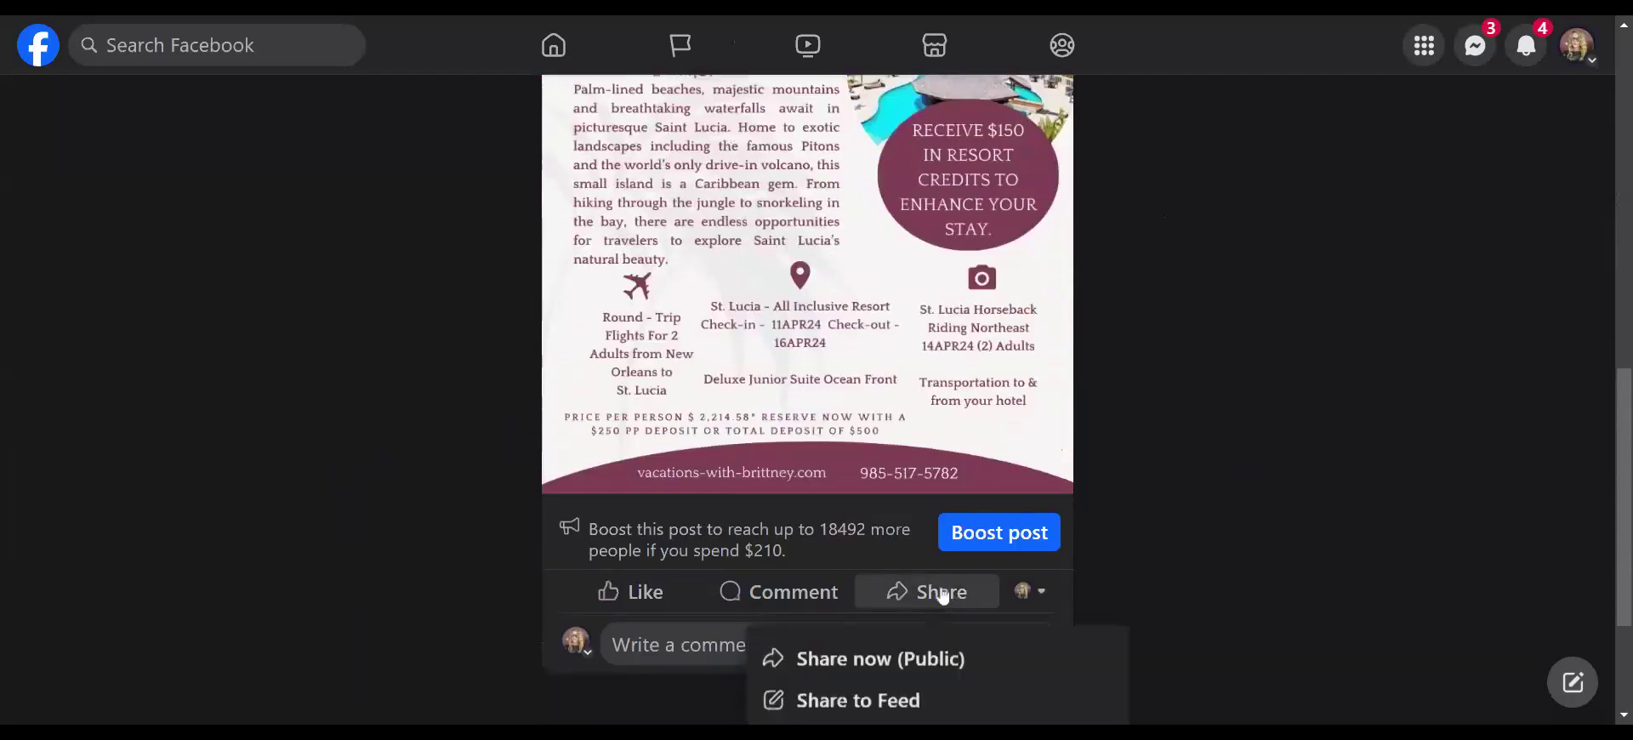
{"action": "scroll", "coordinate": [936, 589], "scroll_direction": "down", "scroll_amount": 3}
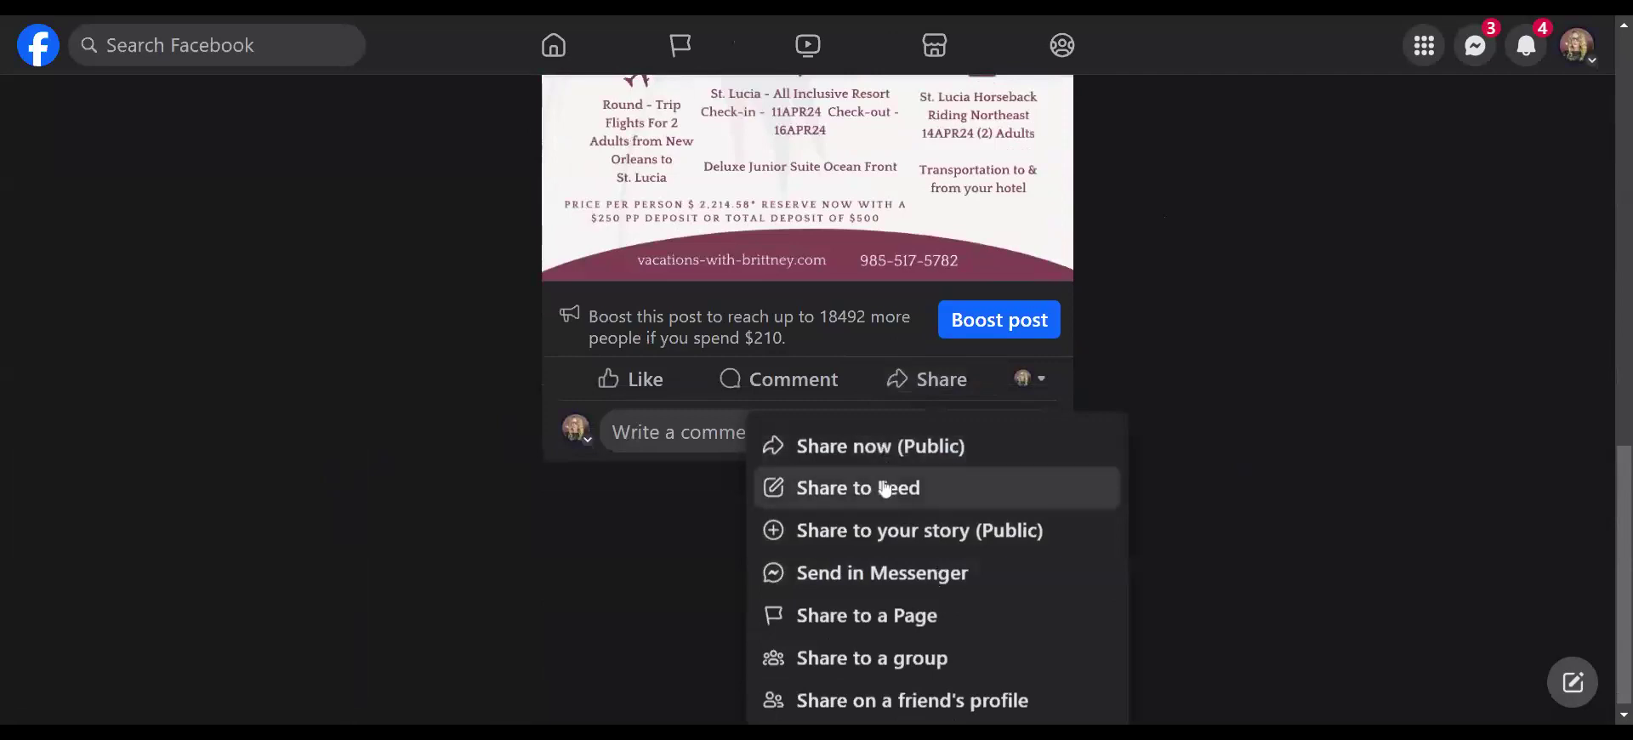
{"action": "left_click", "coordinate": [884, 489]}
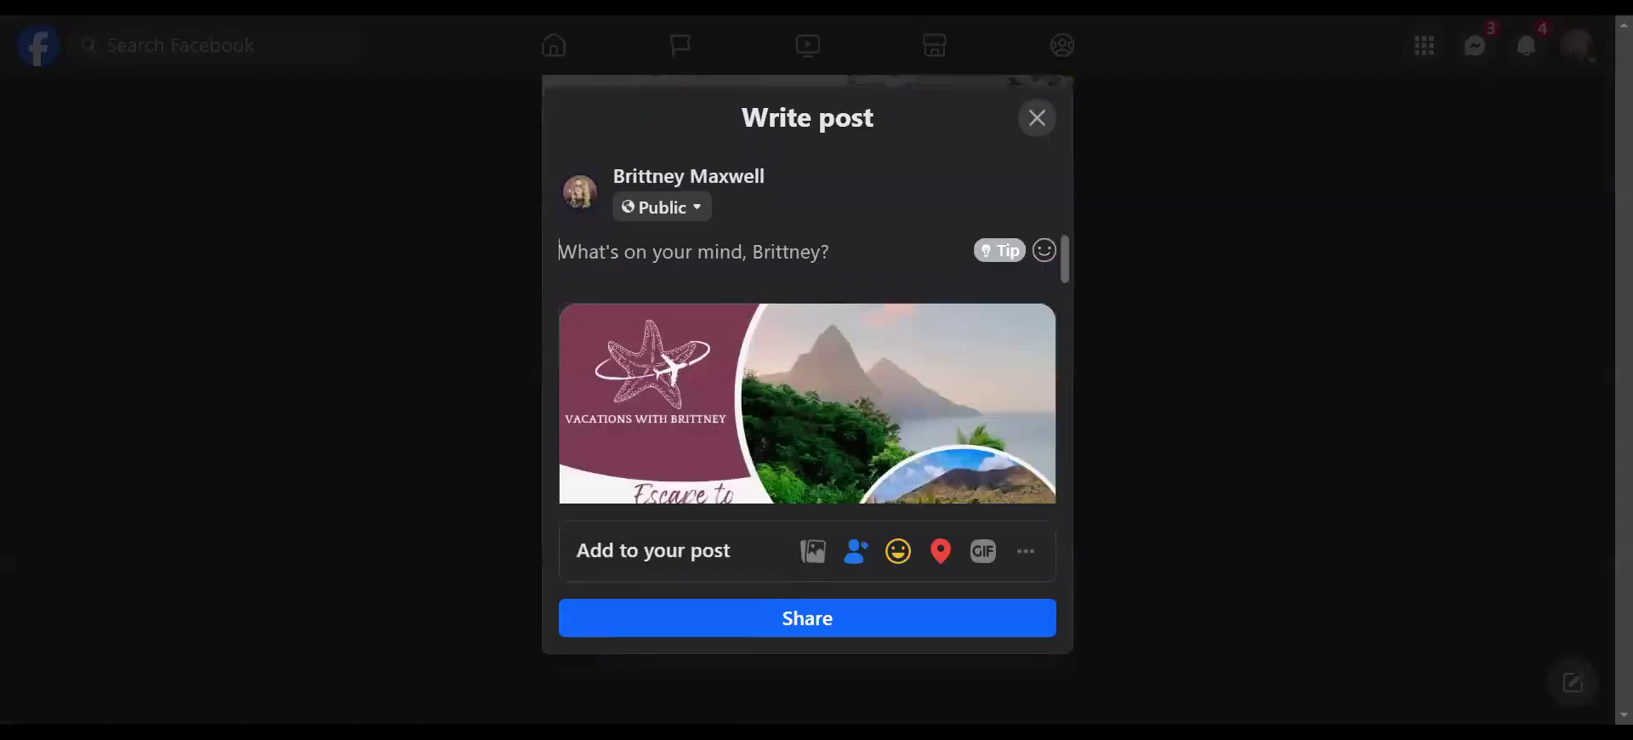
{"action": "key", "text": "ctrl+v"}
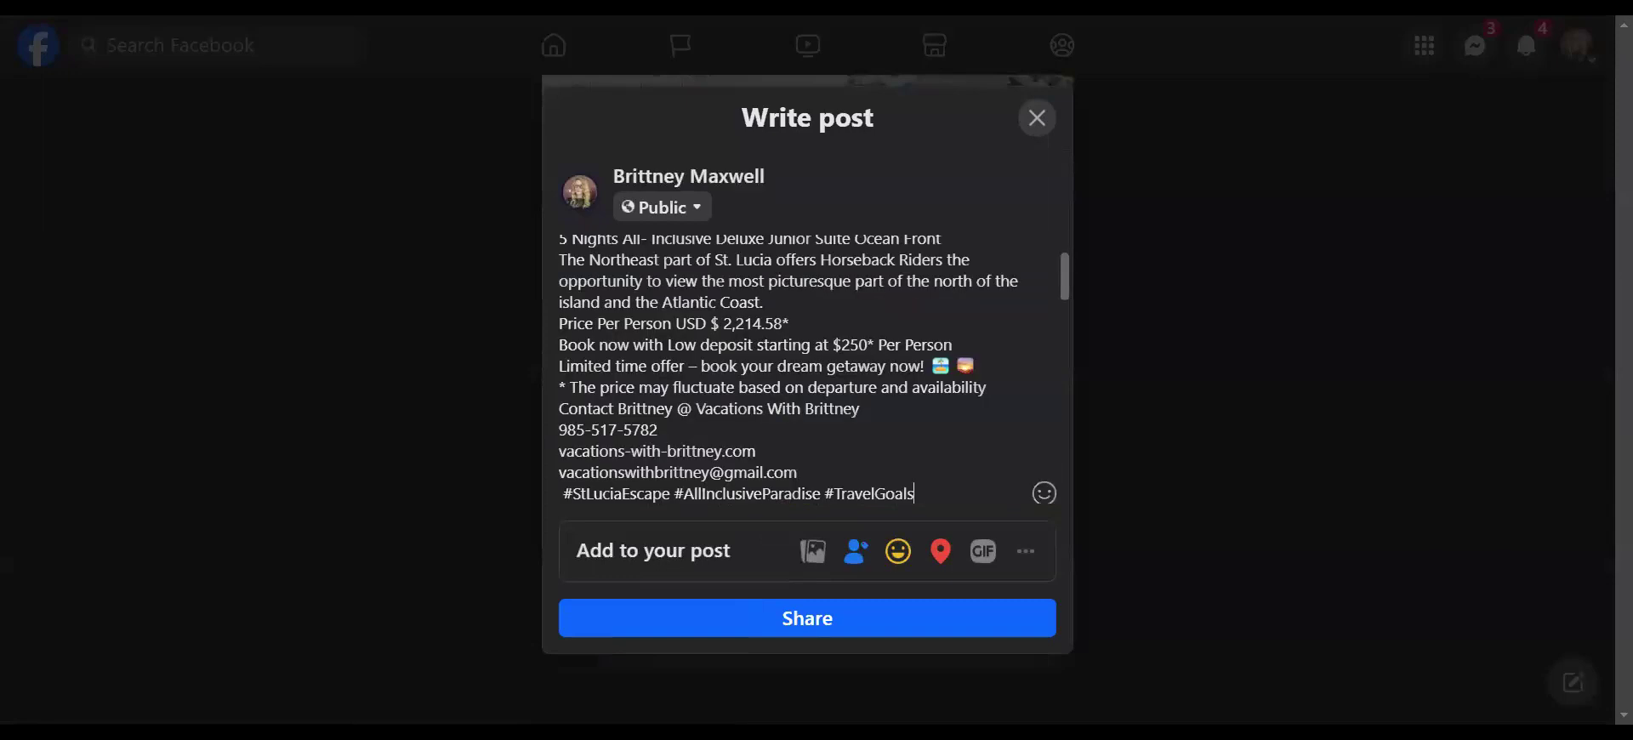
- Add blank lines between caption paragraphs, break after New Orleans, and remove the walking-tour mention
{"action": "scroll", "coordinate": [808, 370], "scroll_direction": "up", "scroll_amount": 2}
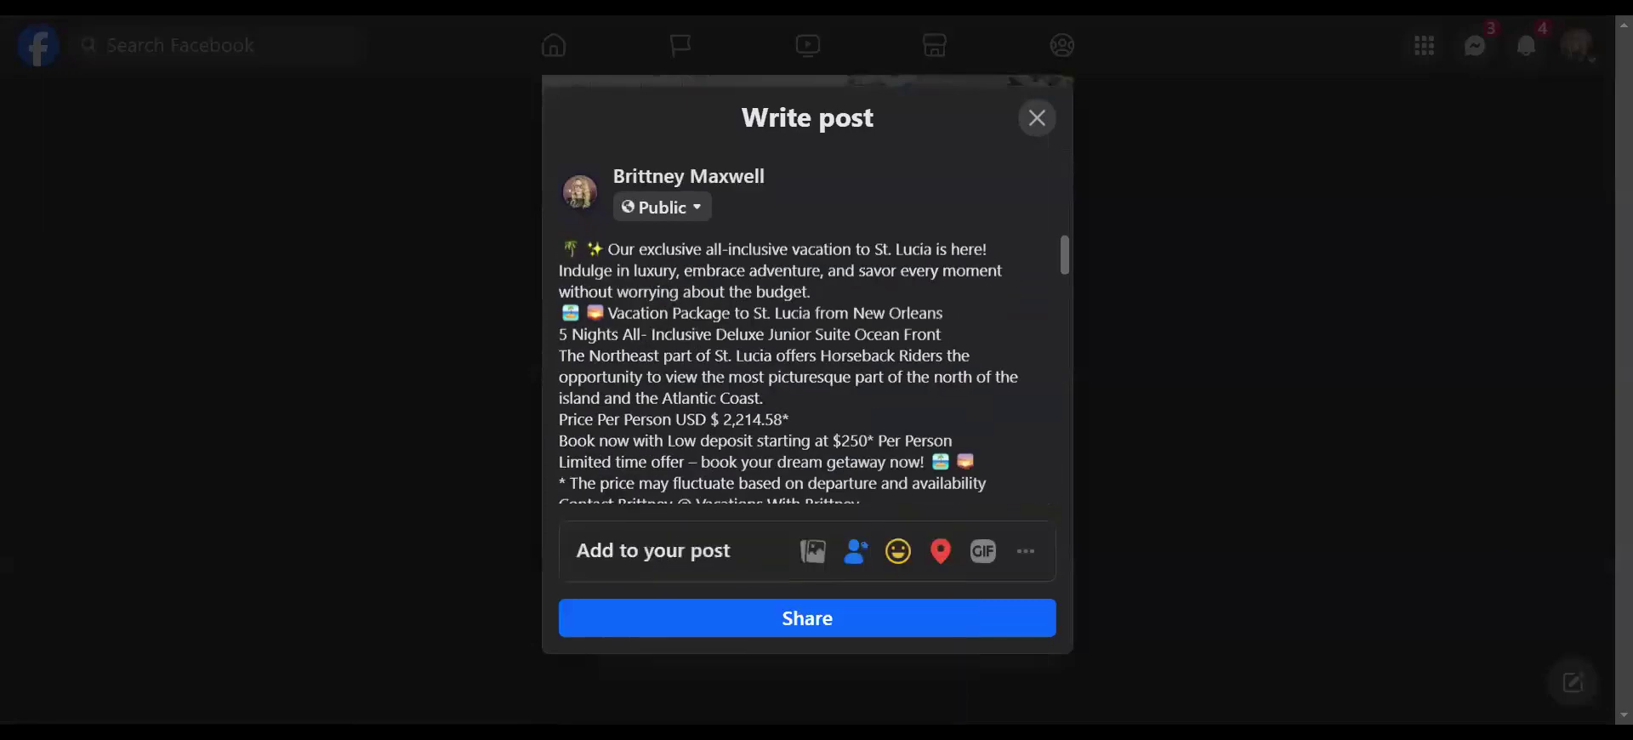
{"action": "key", "text": "Return"}
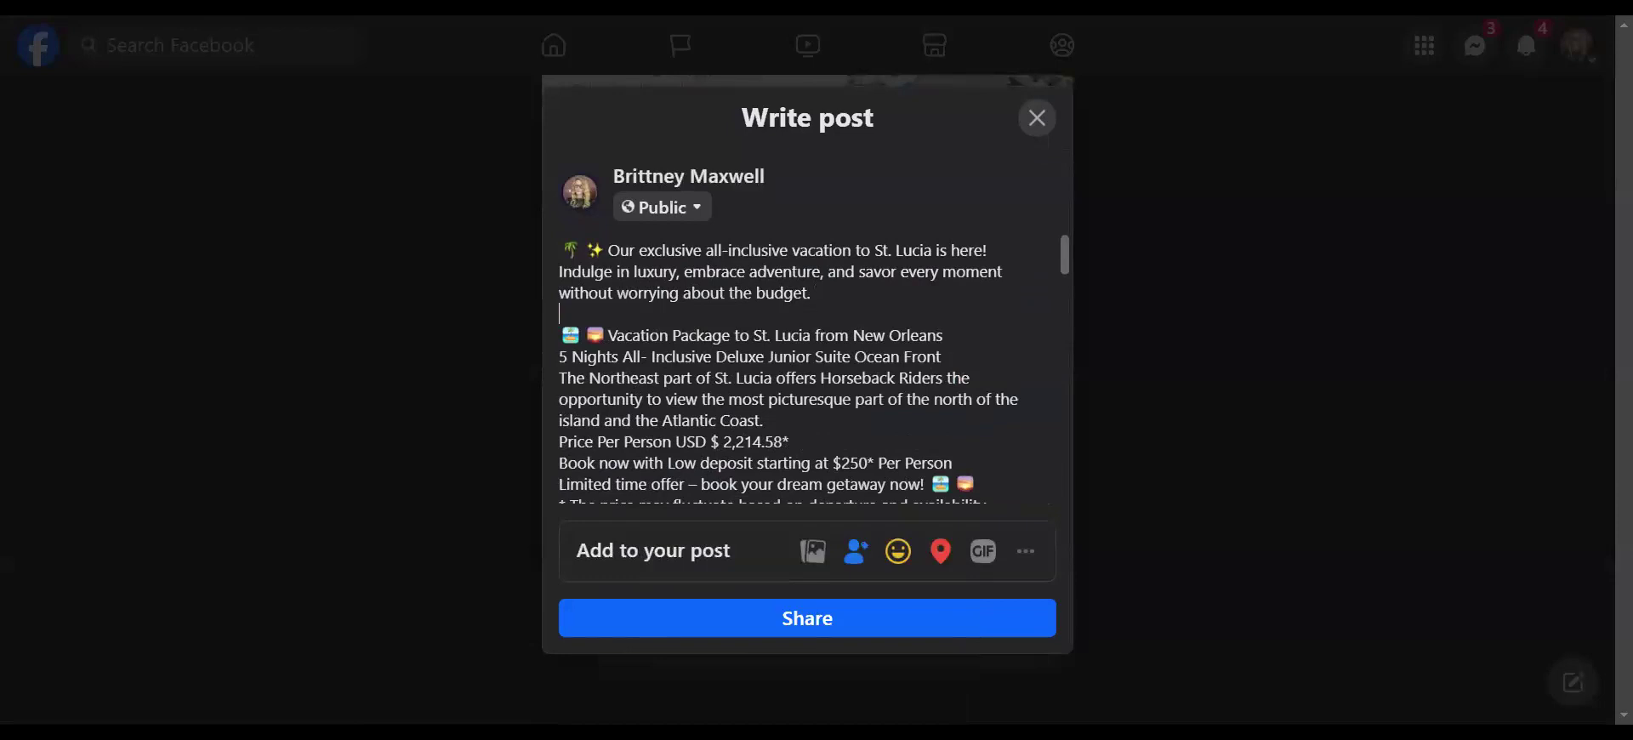
{"action": "left_click", "coordinate": [946, 336]}
{"action": "key", "text": "Return"}
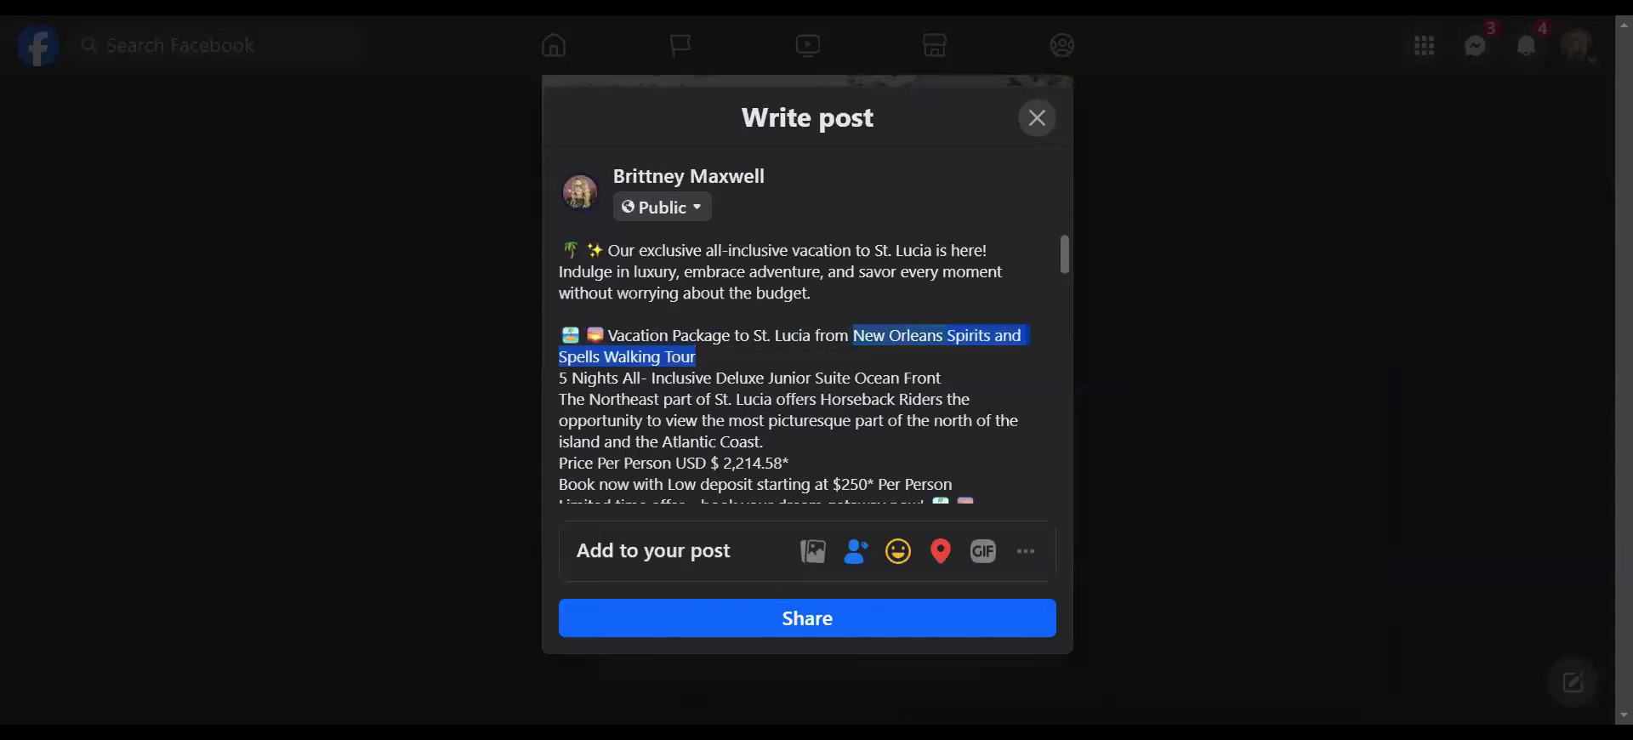
{"action": "key", "text": "BackSpace"}
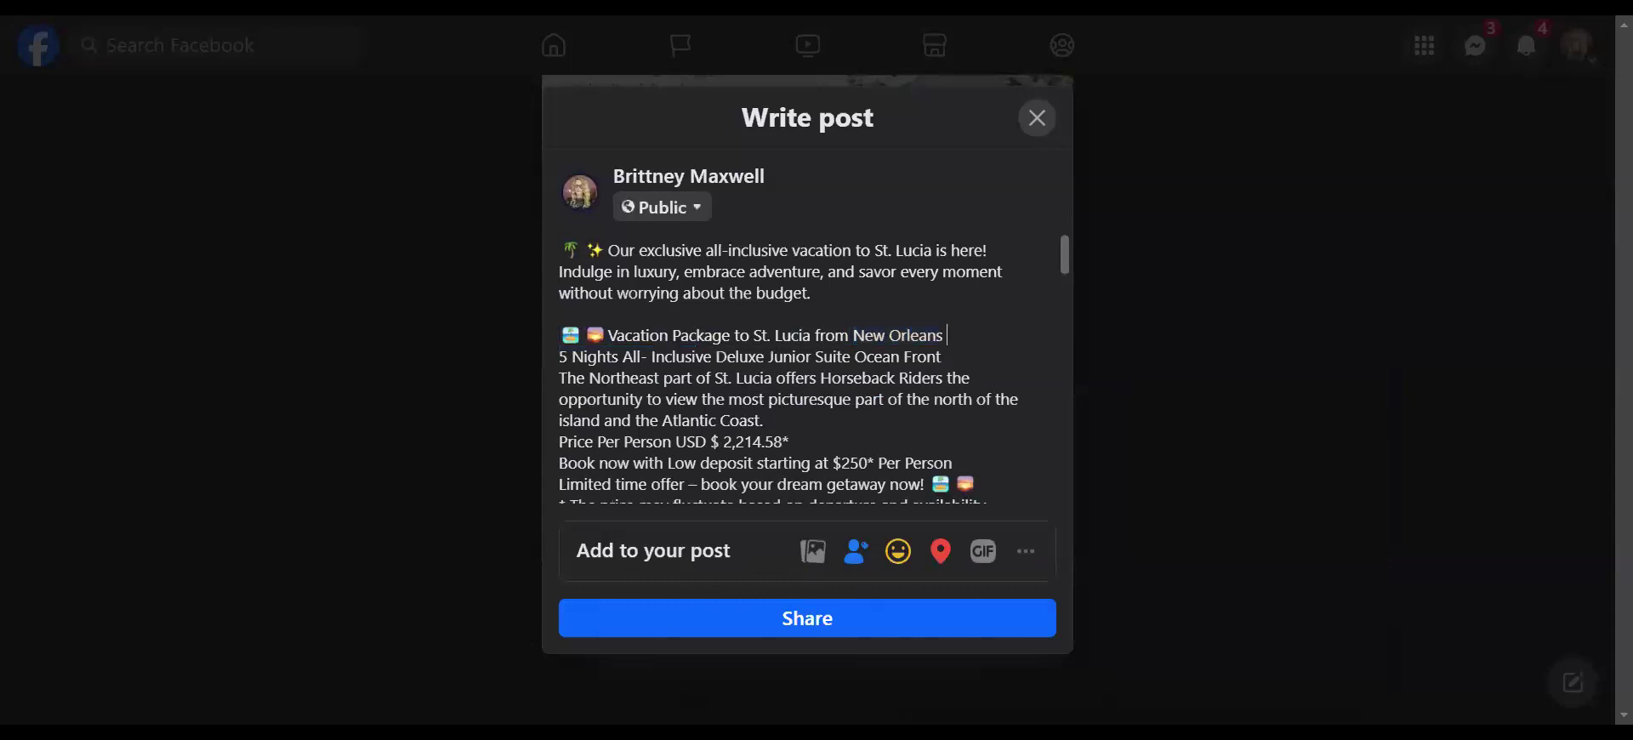
{"action": "key", "text": "Return"}
{"action": "scroll", "coordinate": [789, 370], "scroll_direction": "down", "scroll_amount": 1}
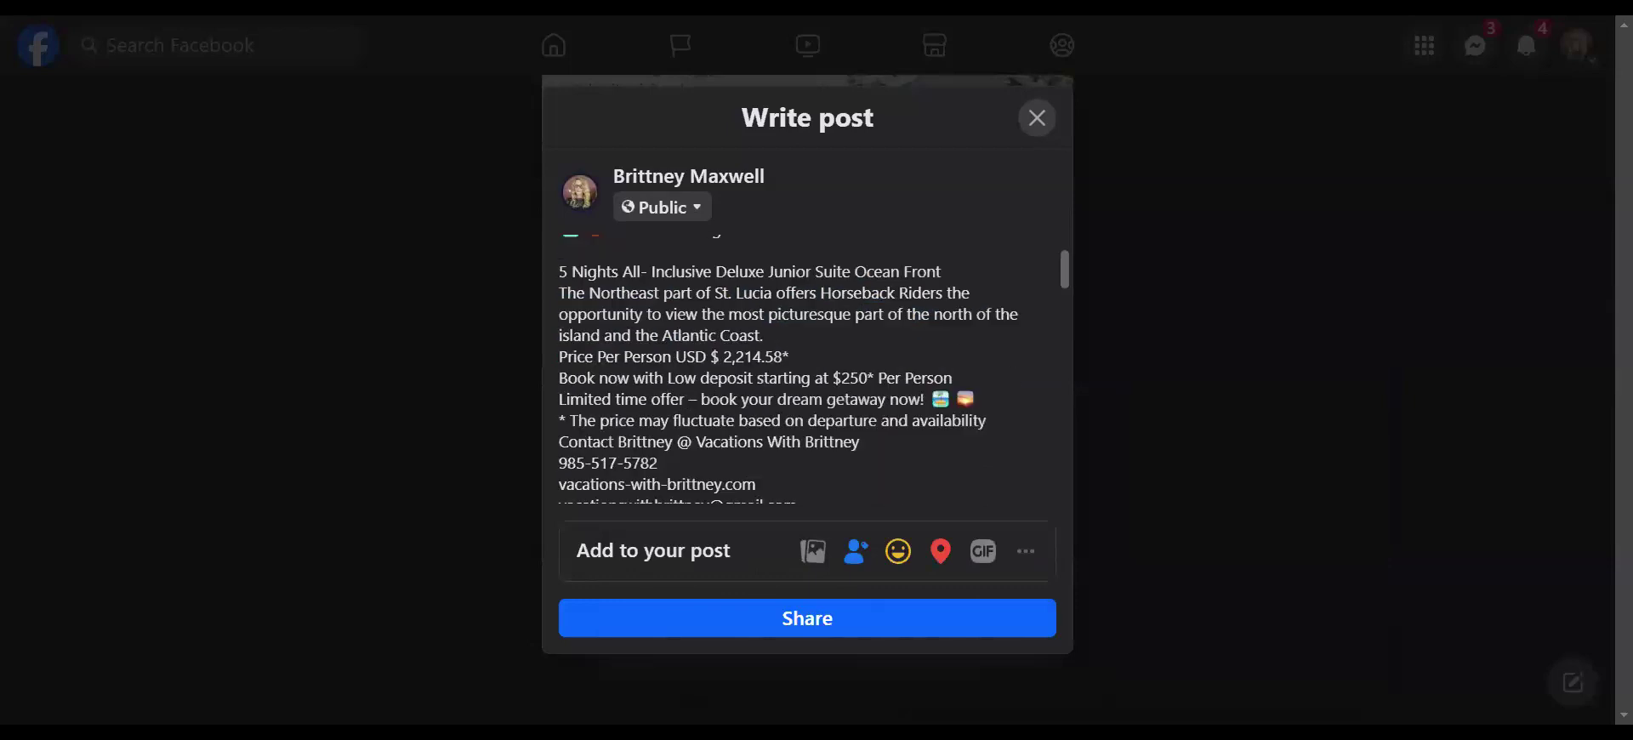
{"action": "key", "text": "Return"}
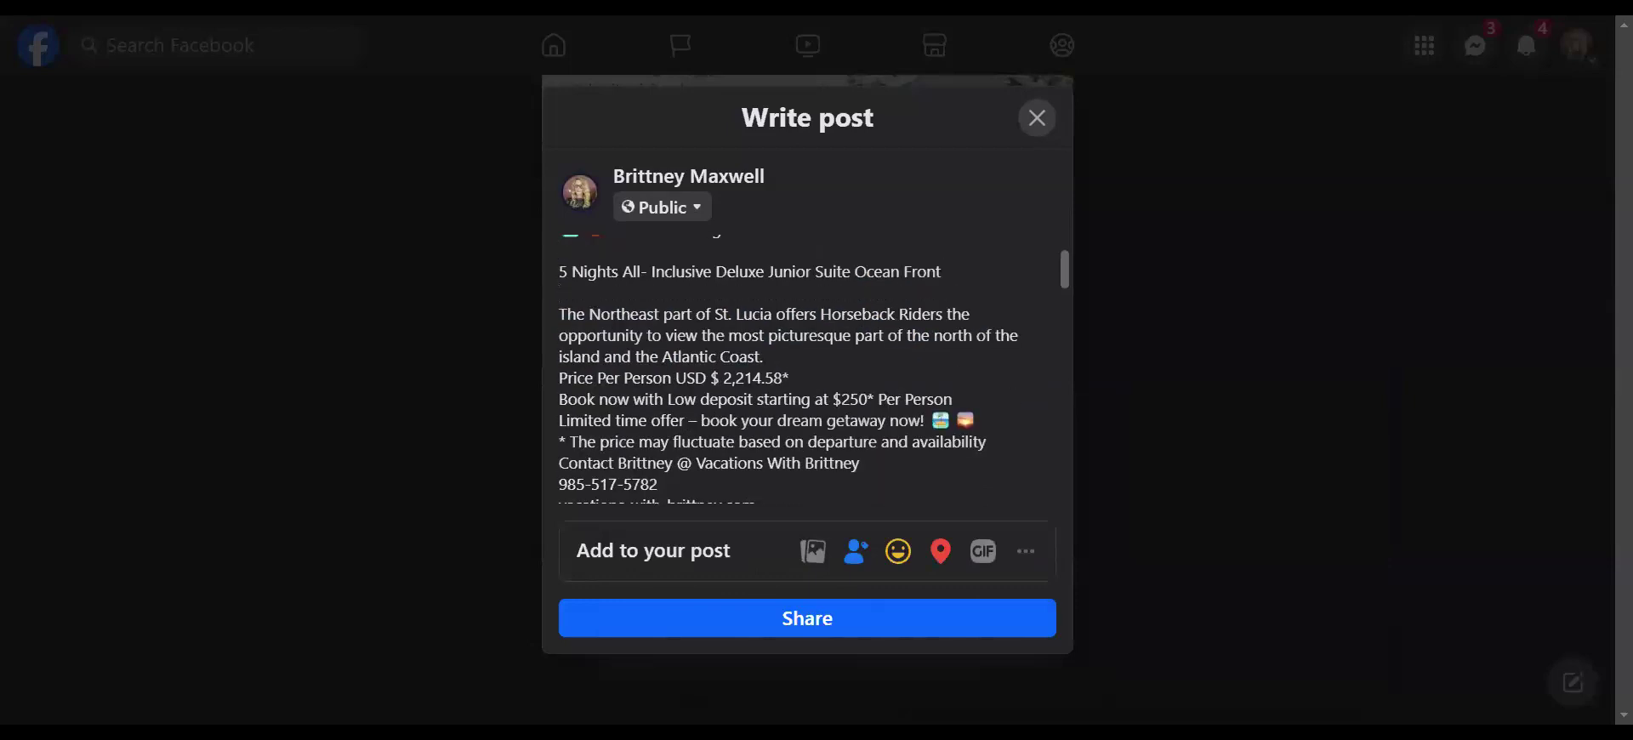
{"action": "key", "text": "Return"}
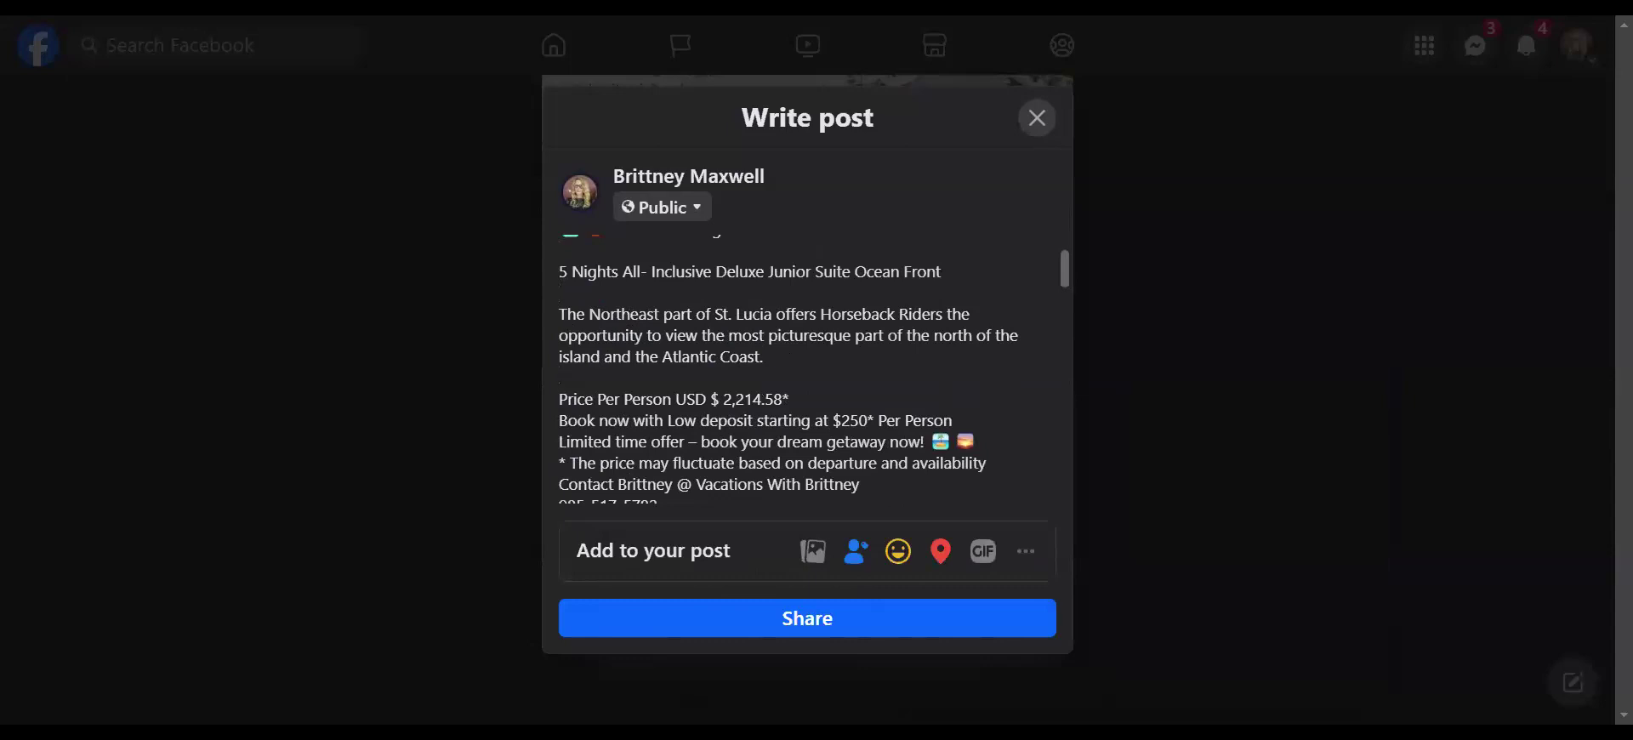
{"action": "scroll", "coordinate": [814, 374], "scroll_direction": "down", "scroll_amount": 1}
{"action": "key", "text": "Return"}
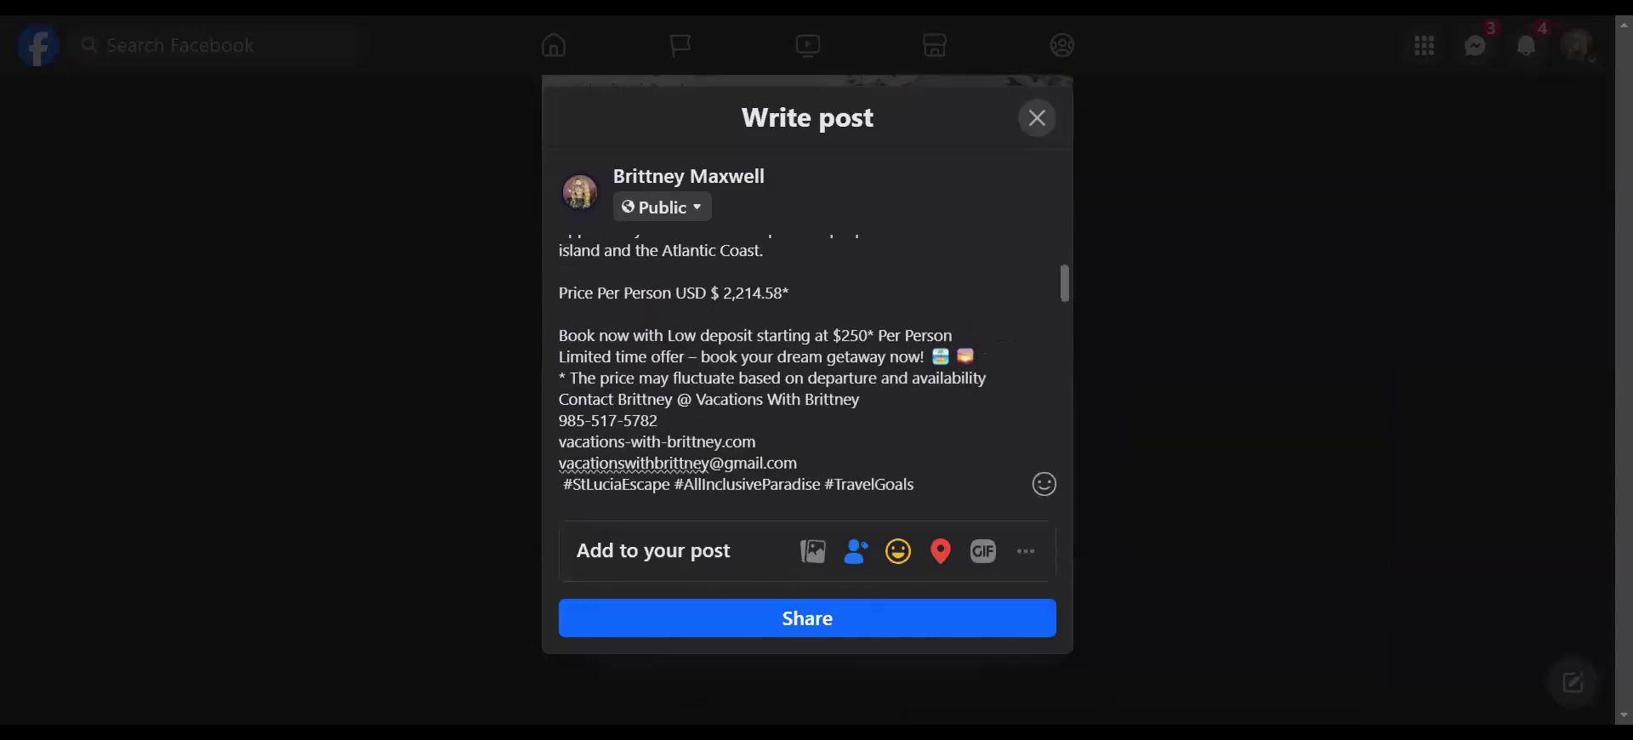
{"action": "key", "text": "Return"}
- Space out the offer, disclaimer and hashtags, select the whole caption, and share to the Feed
{"action": "left_click", "coordinate": [985, 378]}
{"action": "key", "text": "Return"}
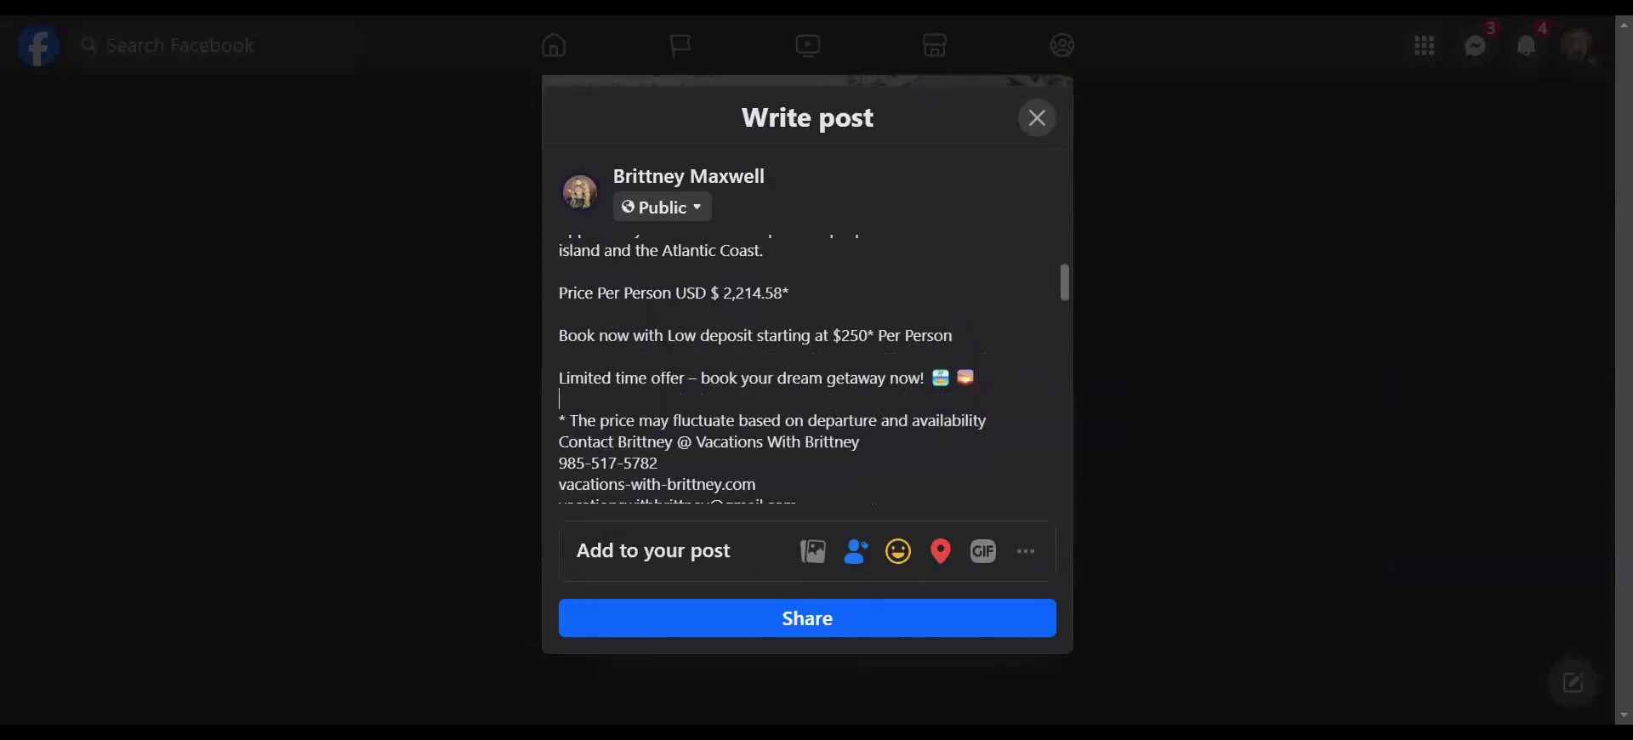
{"action": "scroll", "coordinate": [809, 370], "scroll_direction": "down", "scroll_amount": 1}
{"action": "key", "text": "Return"}
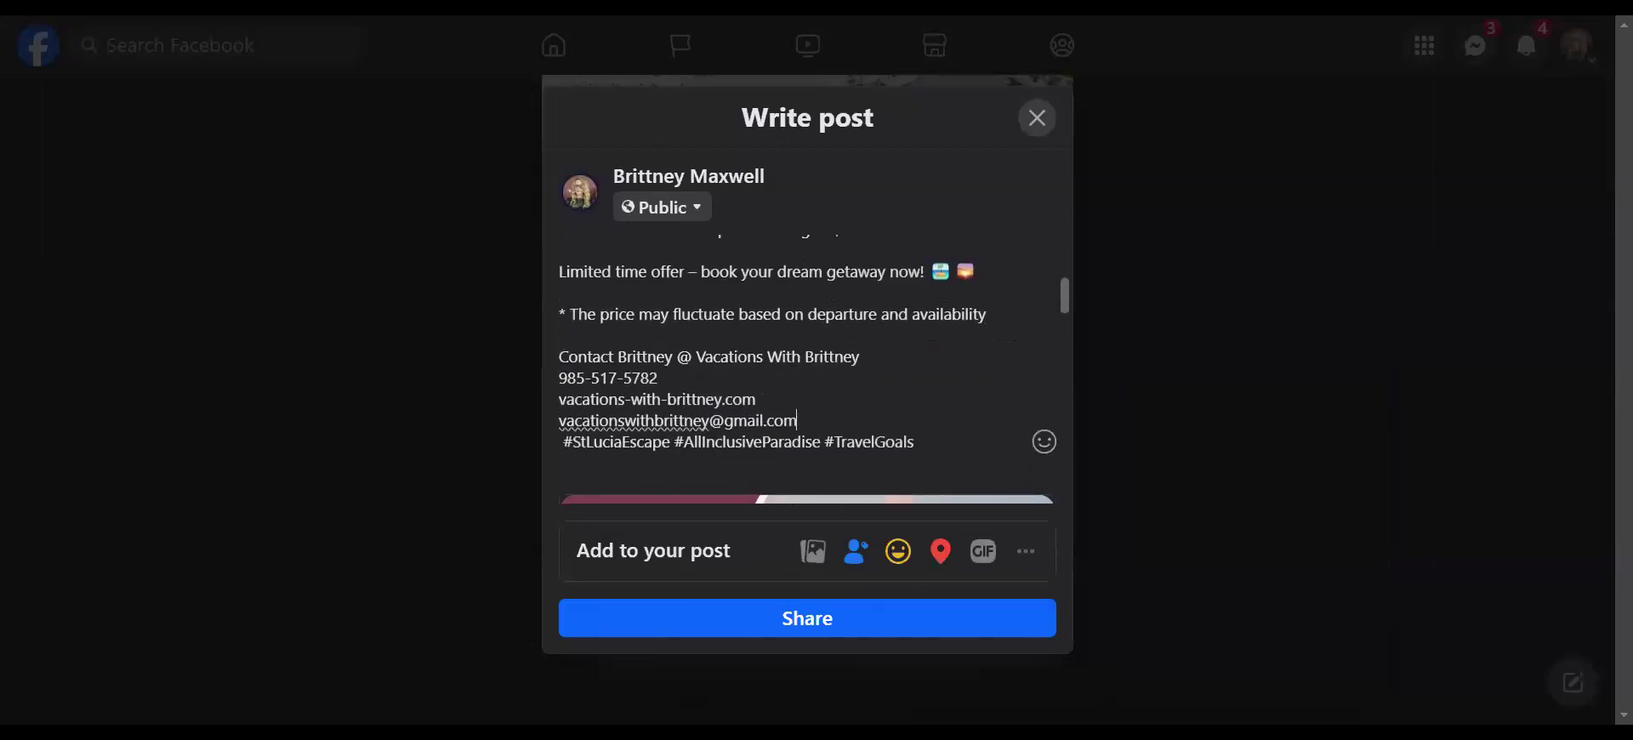
{"action": "key", "text": "Return"}
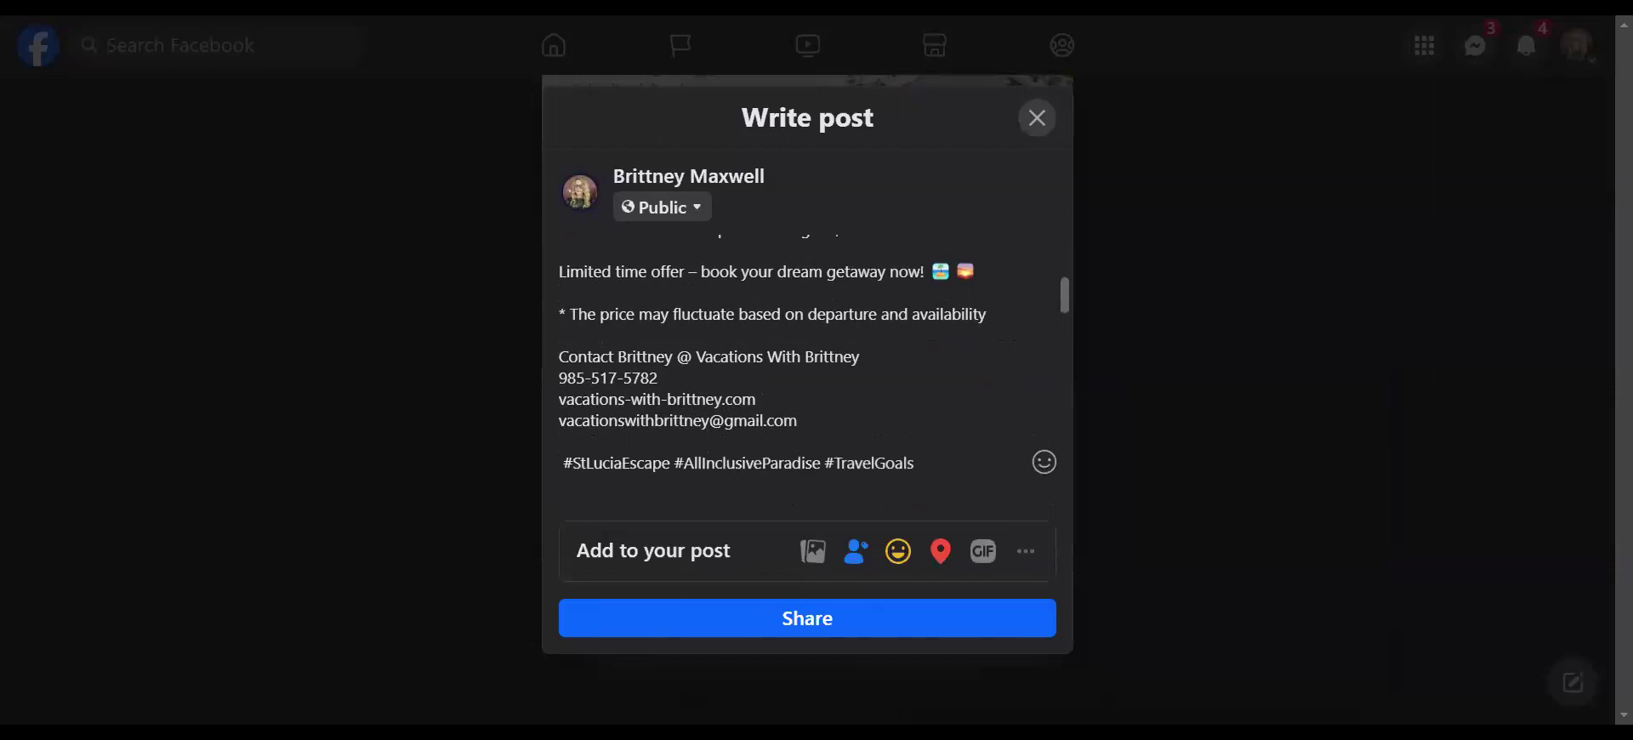
{"action": "scroll", "coordinate": [808, 371], "scroll_direction": "down", "scroll_amount": 2}
{"action": "scroll", "coordinate": [808, 371], "scroll_direction": "up", "scroll_amount": 1}
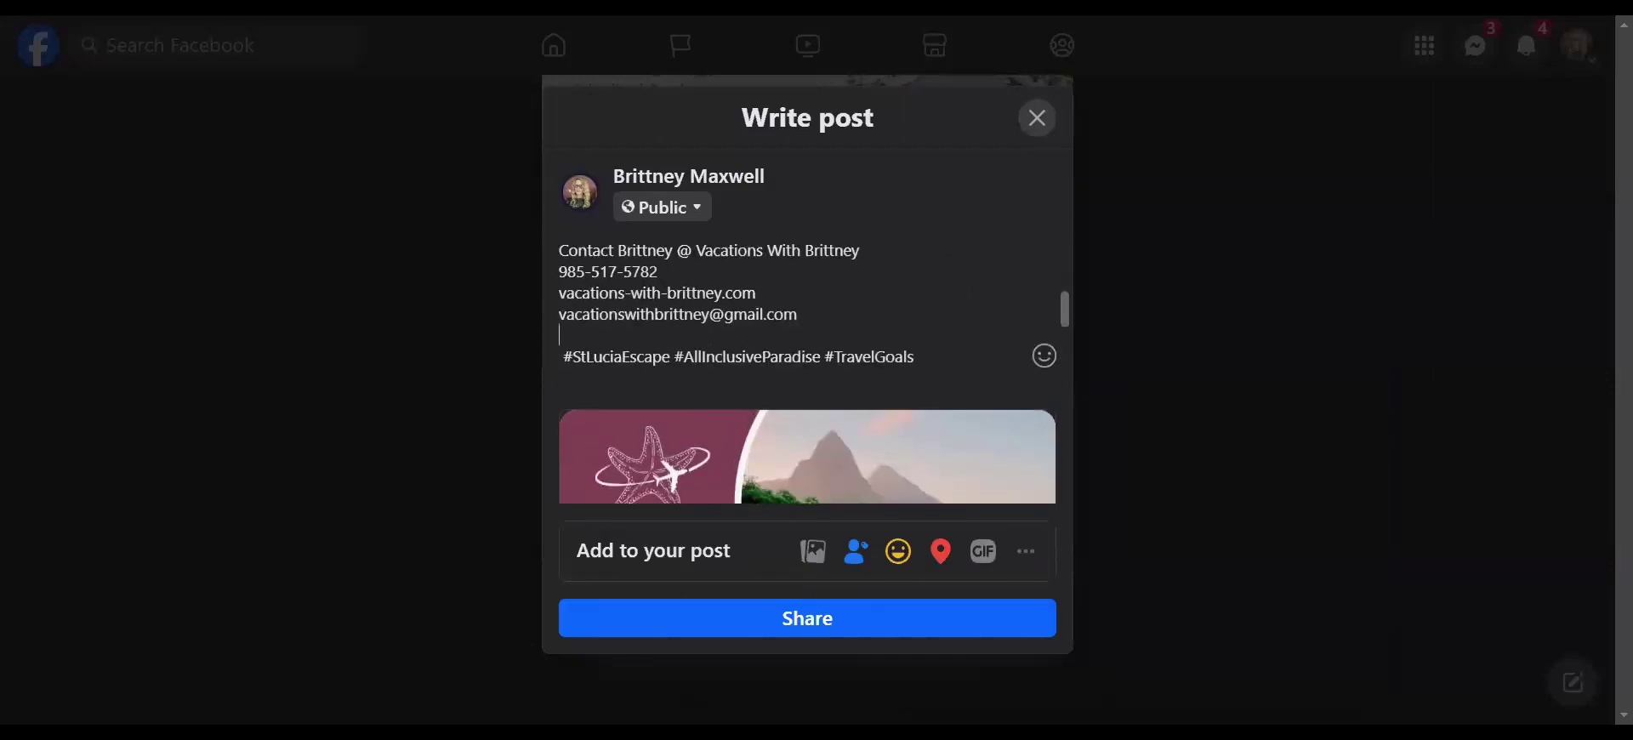
{"action": "left_click_drag", "start_coordinate": [917, 357], "coordinate": [557, 248]}
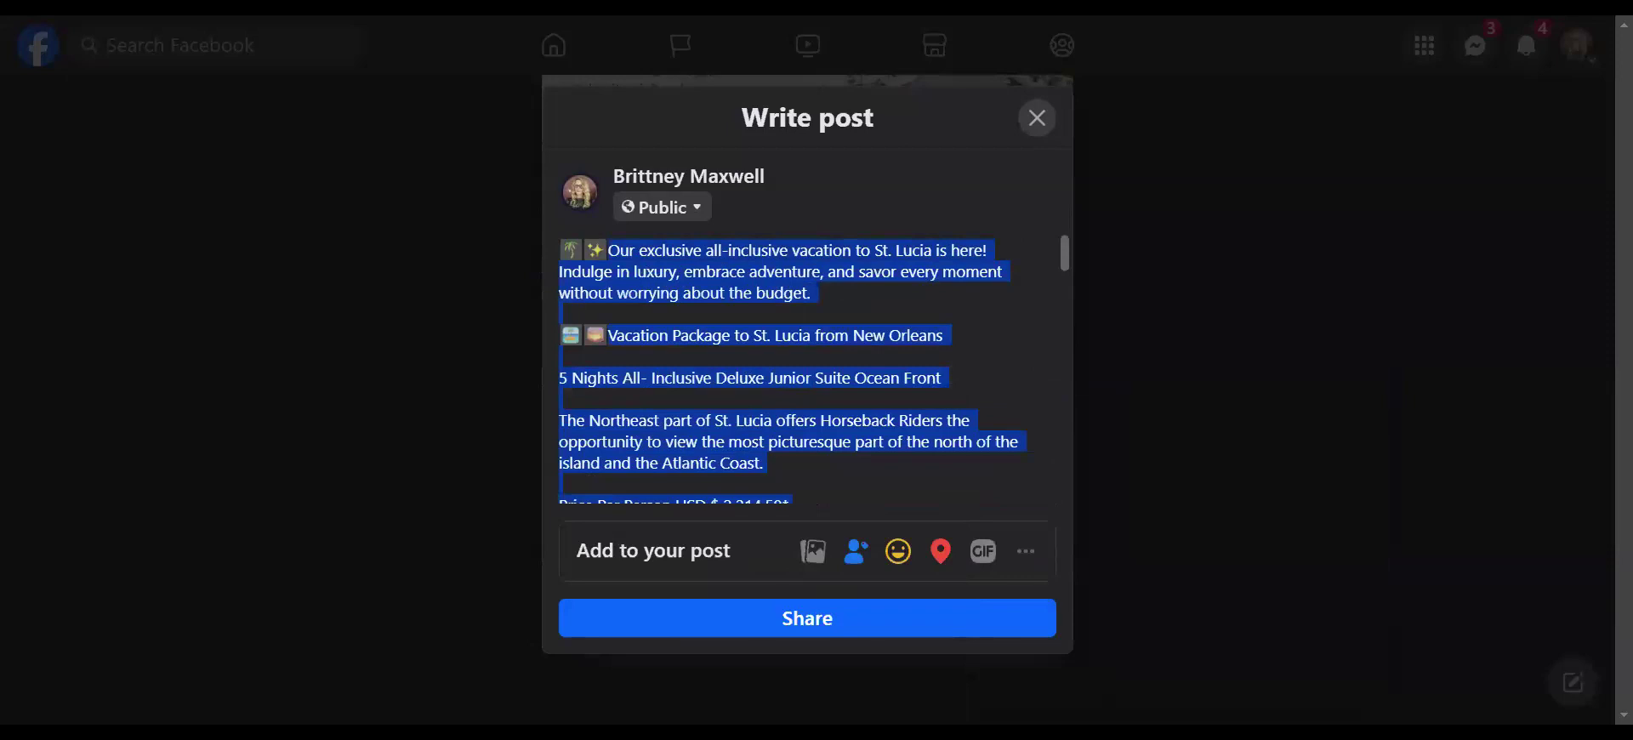
{"action": "left_click", "coordinate": [828, 619]}
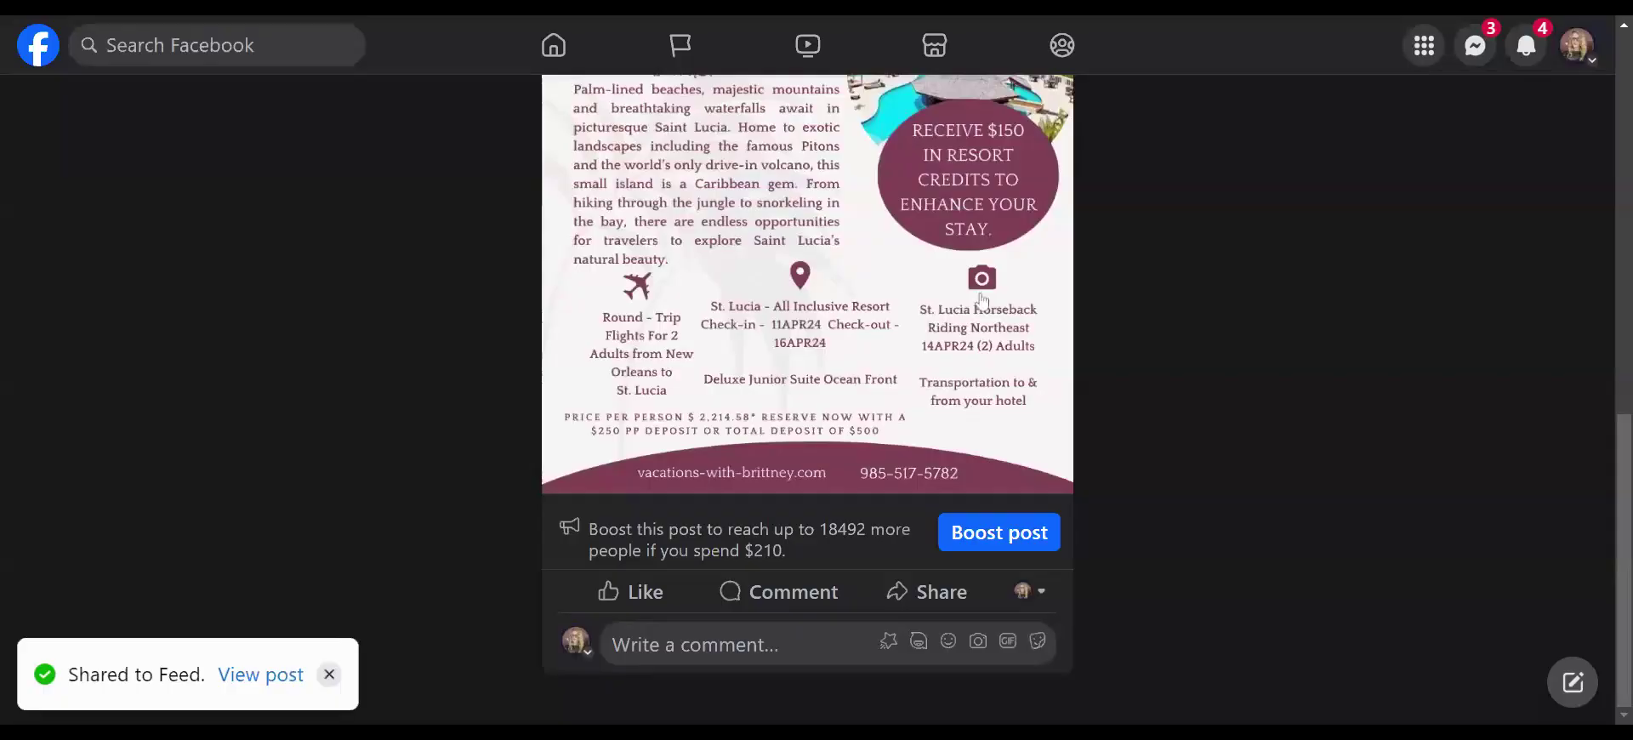
- Choose 'Share to a group' for the St. Lucia post and browse the listed groups
{"action": "left_click", "coordinate": [928, 594]}
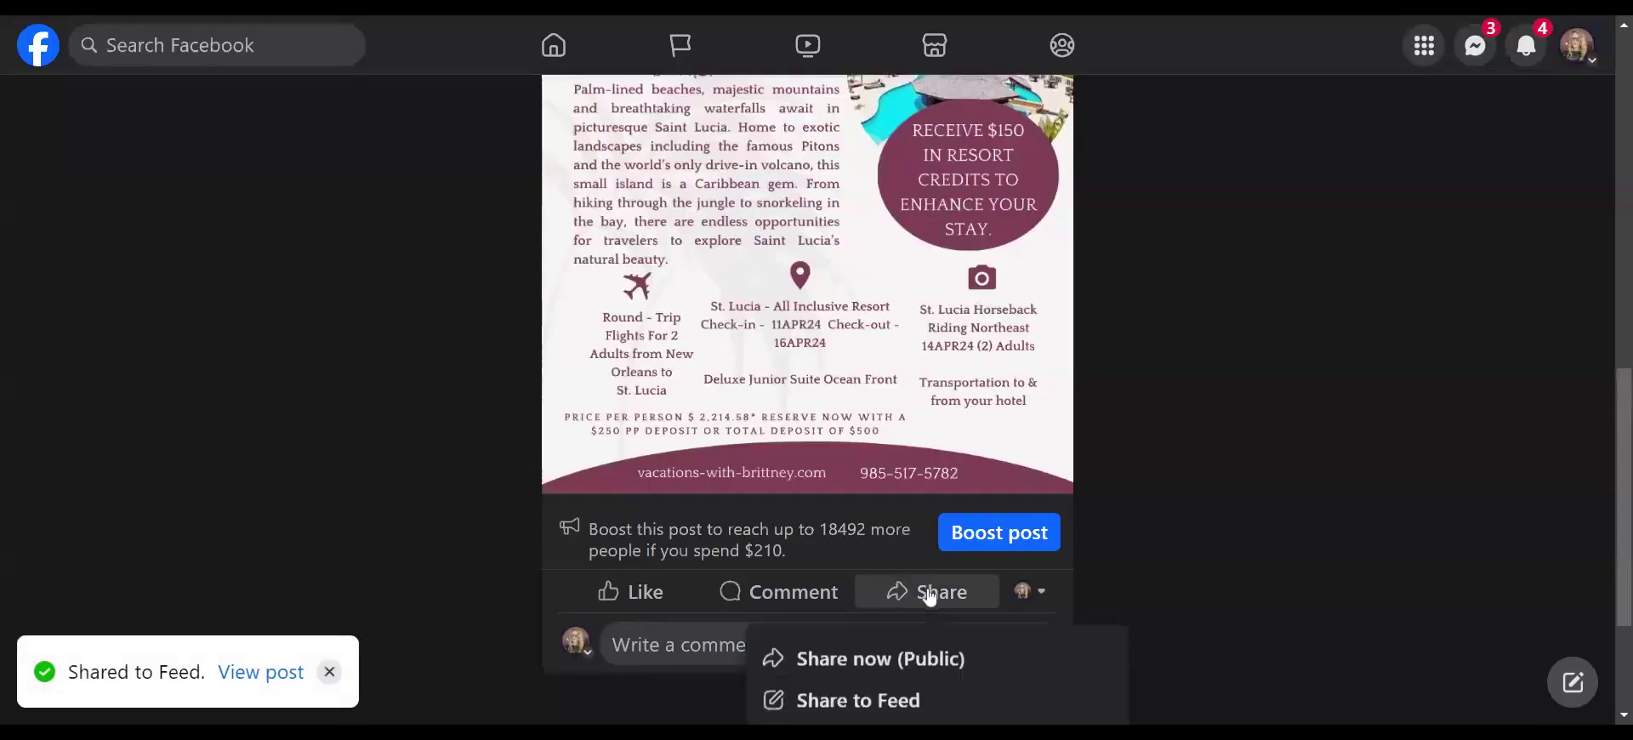
{"action": "scroll", "coordinate": [923, 625], "scroll_direction": "down", "scroll_amount": 3}
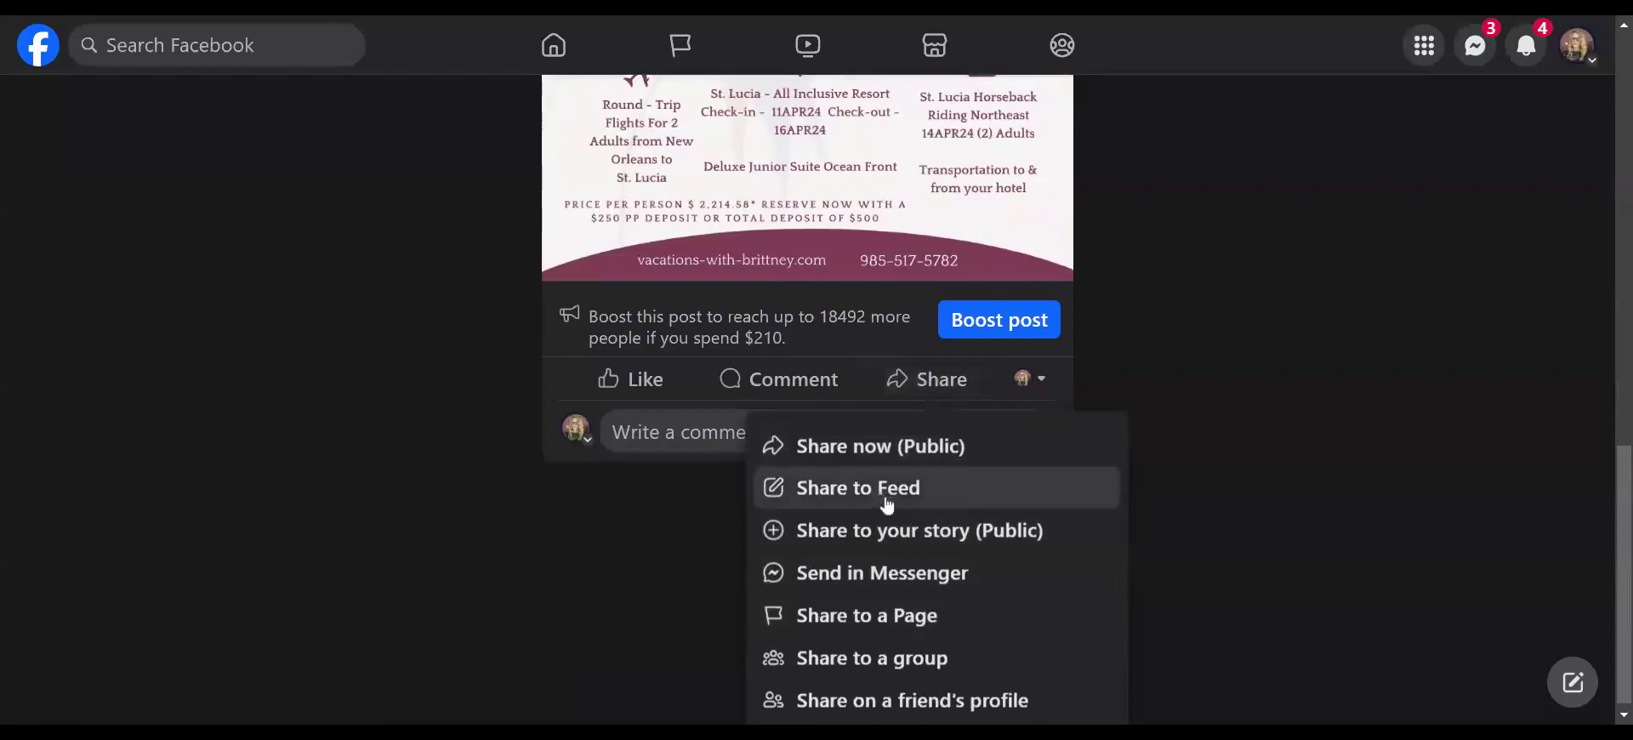
{"action": "scroll", "coordinate": [905, 475], "scroll_direction": "down", "scroll_amount": 1}
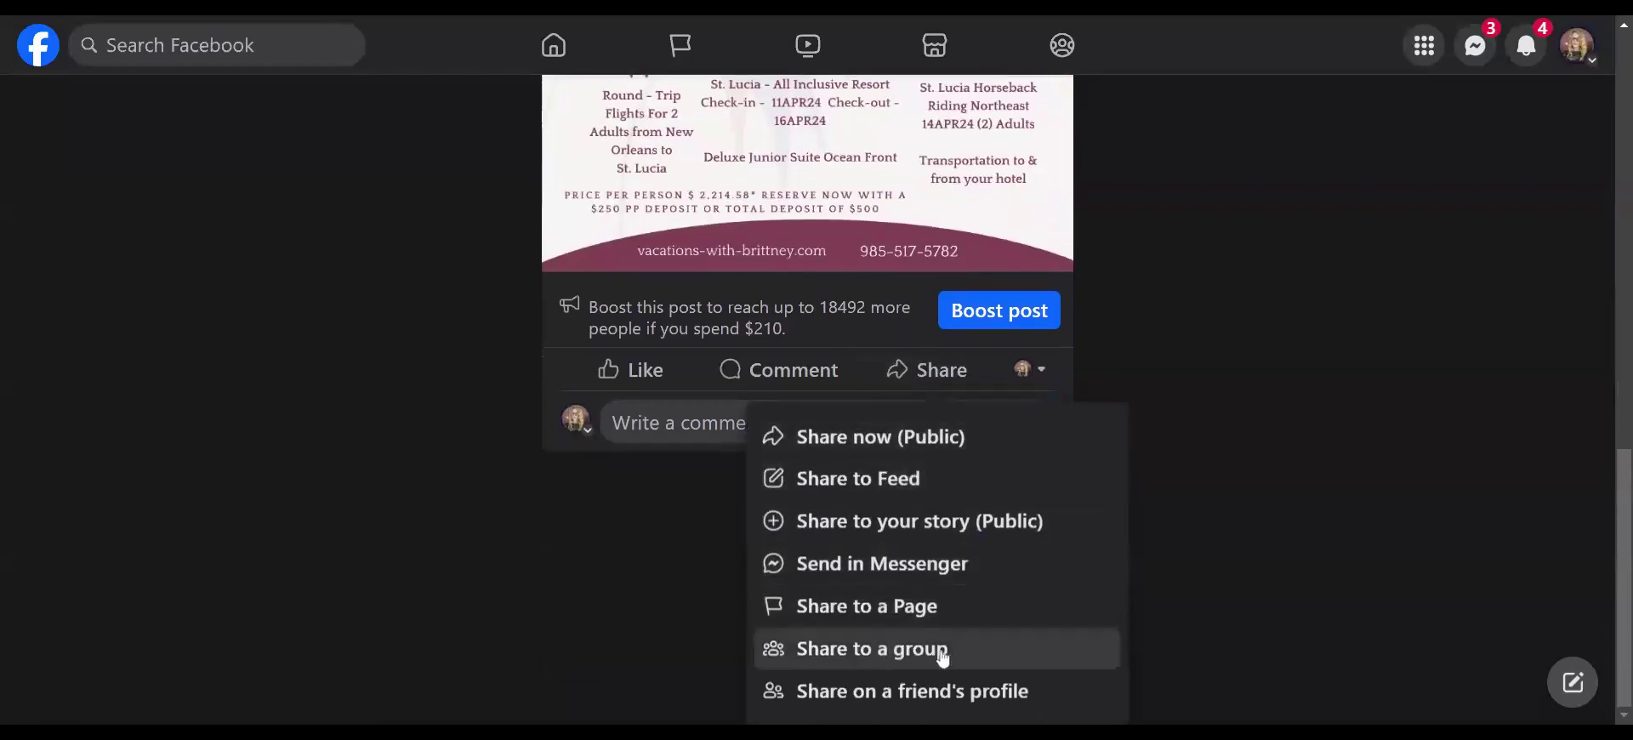
{"action": "left_click", "coordinate": [991, 653]}
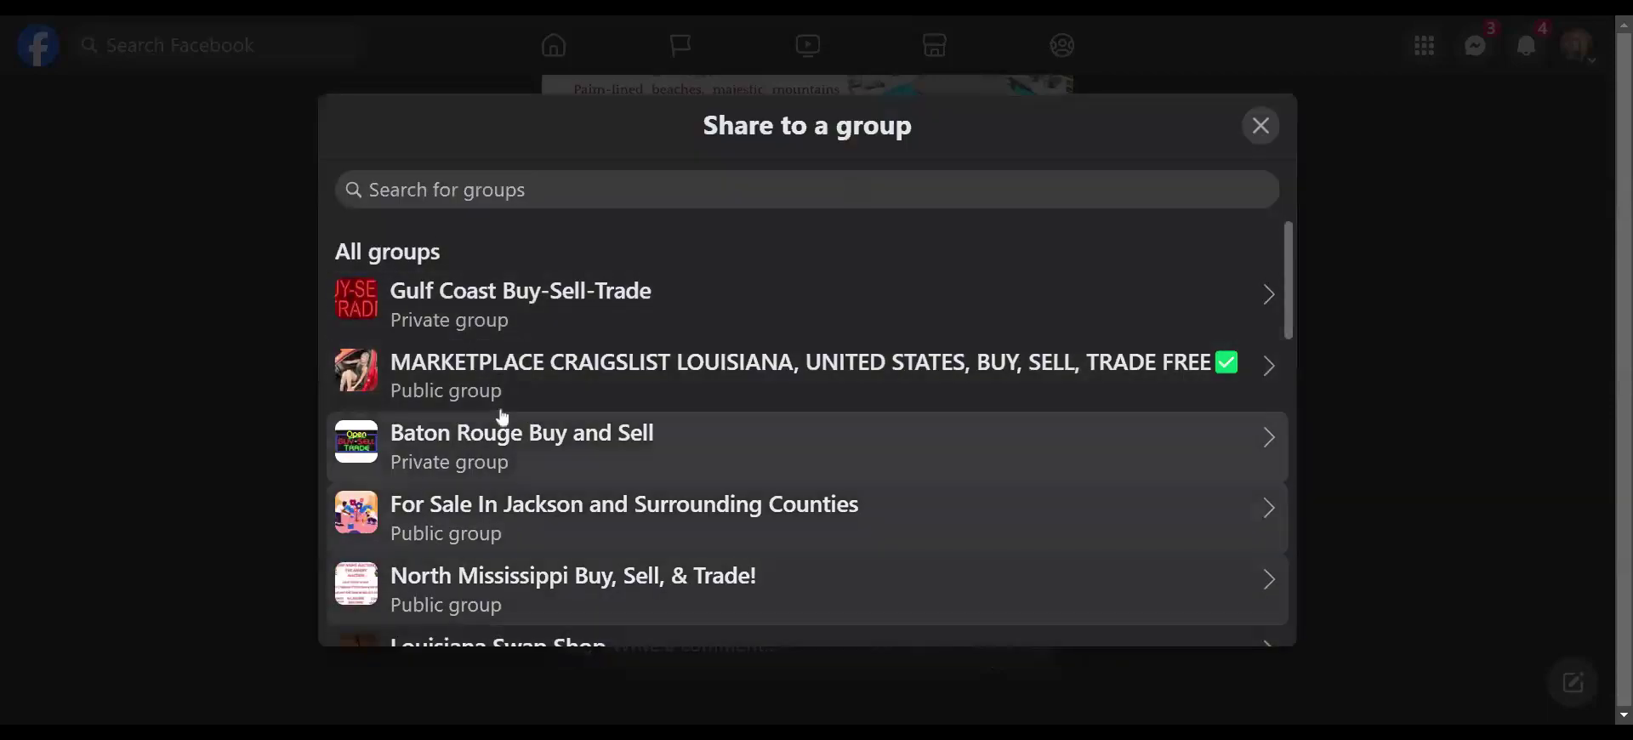
{"action": "scroll", "coordinate": [807, 542], "scroll_direction": "down", "scroll_amount": 15}
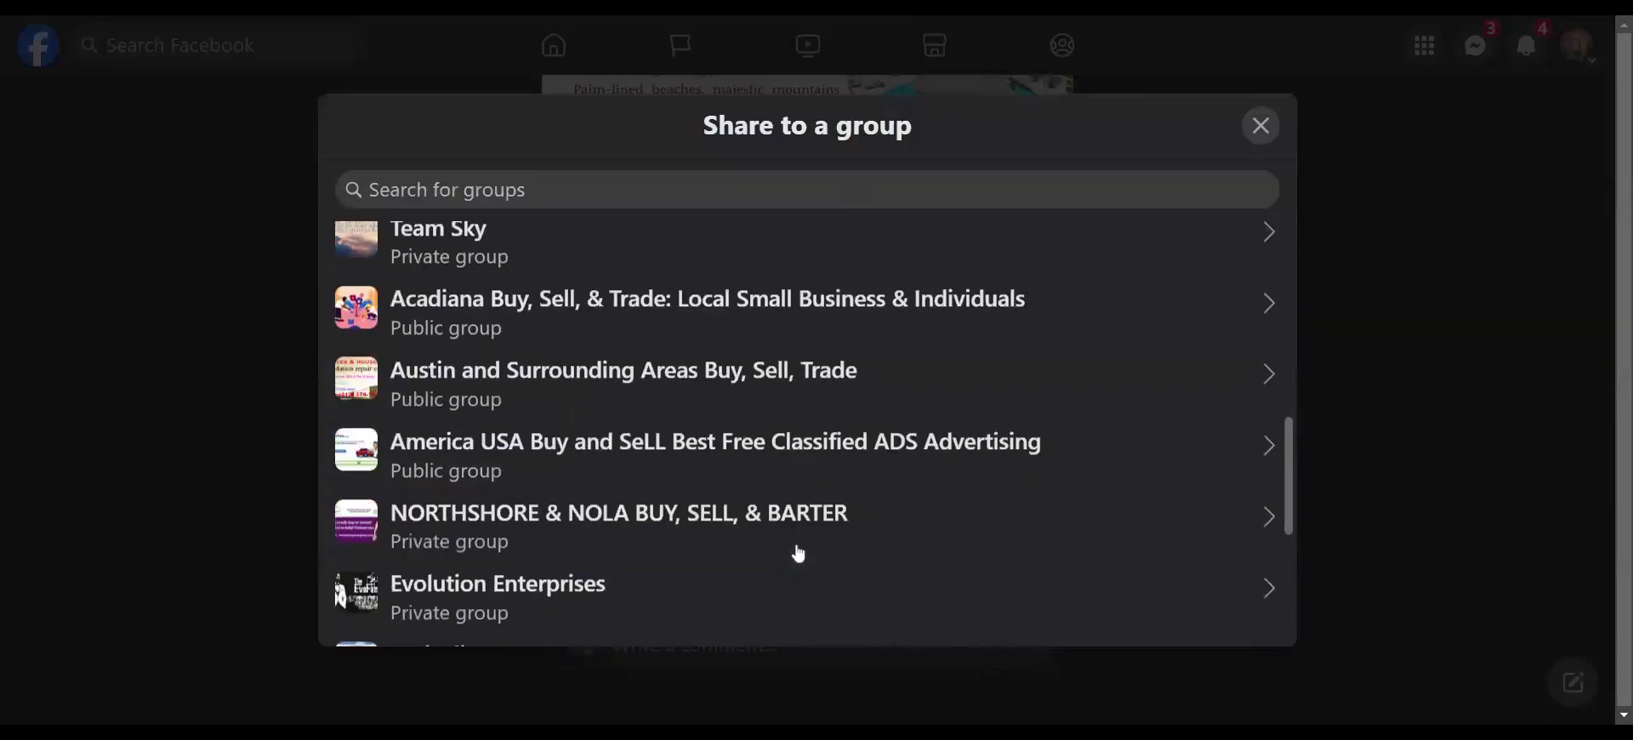
{"action": "scroll", "coordinate": [703, 551], "scroll_direction": "up", "scroll_amount": 15}
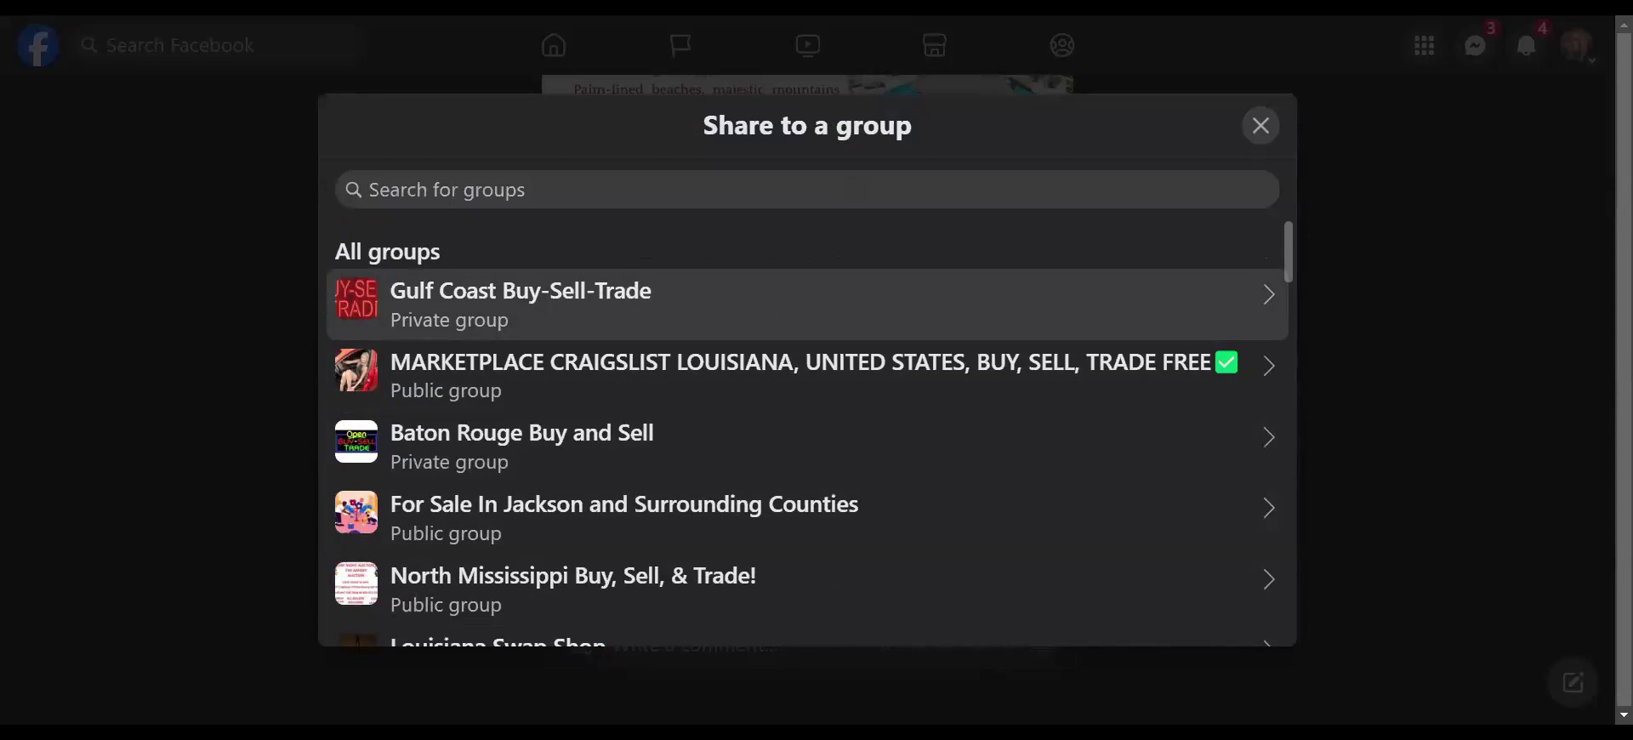
- Post the flyer with the pasted vacation caption to the Gulf Coast Buy-Sell-Trade group
{"action": "left_click", "coordinate": [613, 311]}
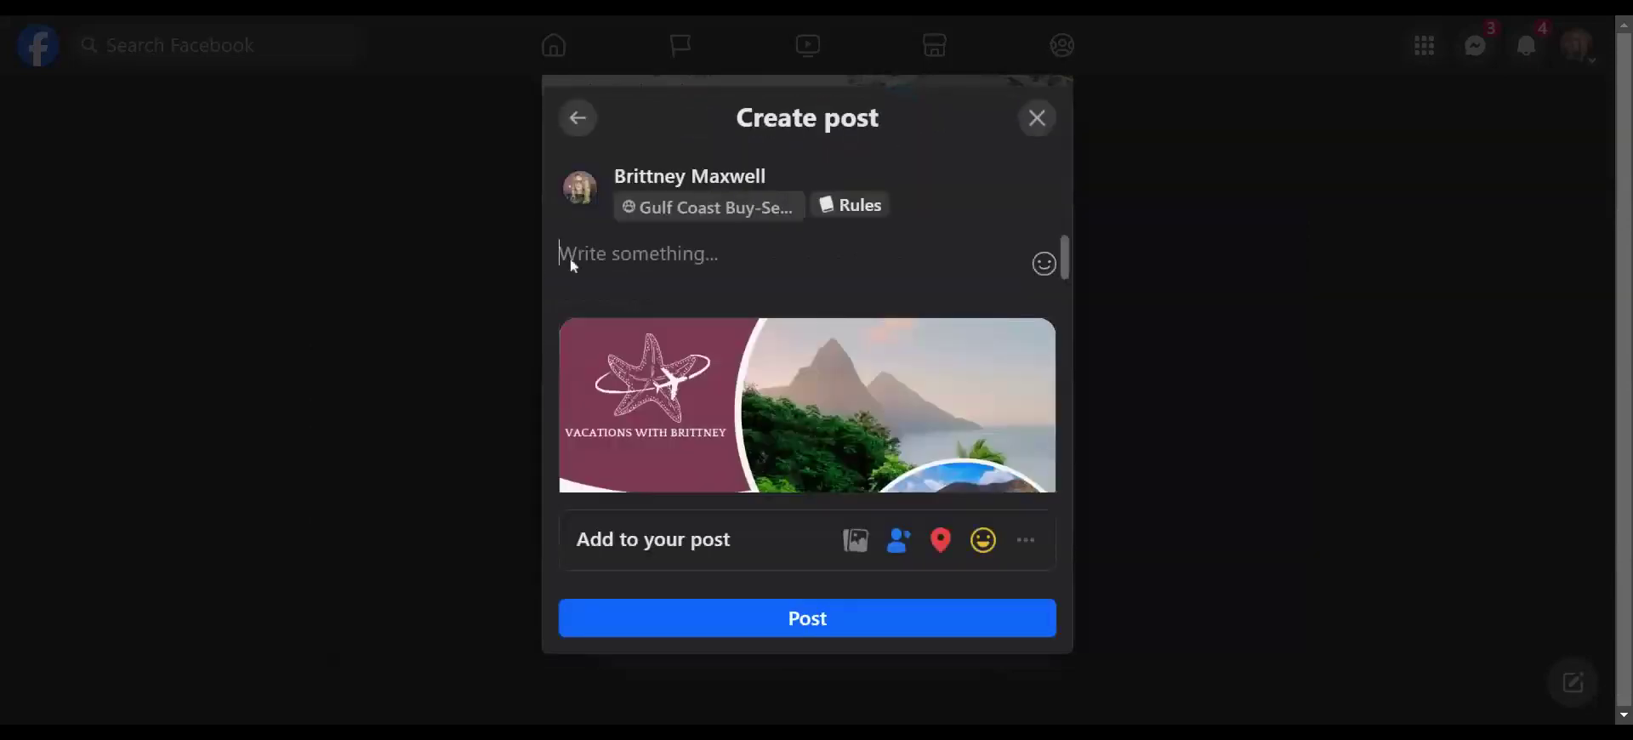
{"action": "key", "text": "ctrl+v"}
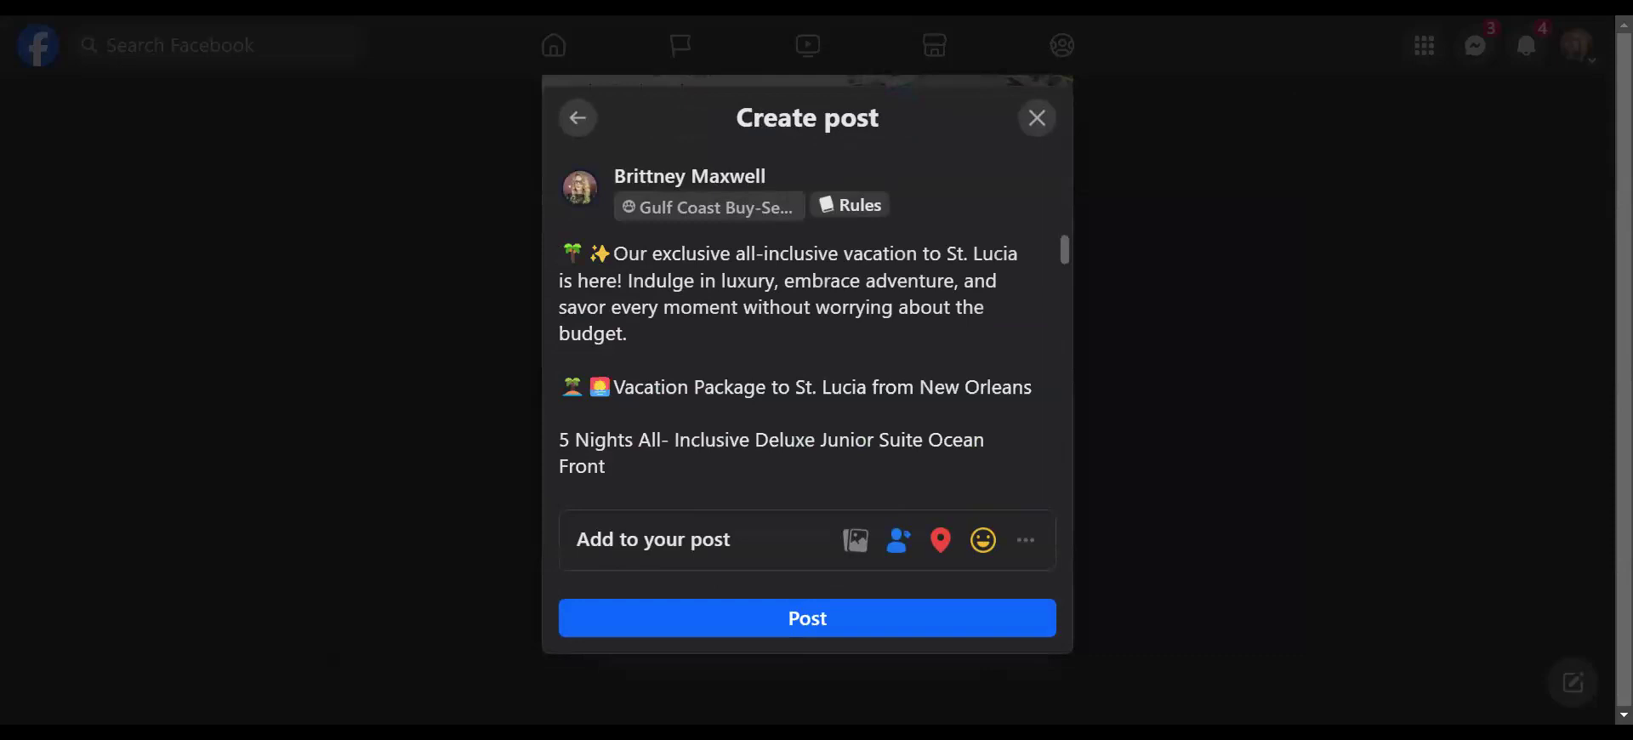
{"action": "scroll", "coordinate": [807, 363], "scroll_direction": "down", "scroll_amount": 10}
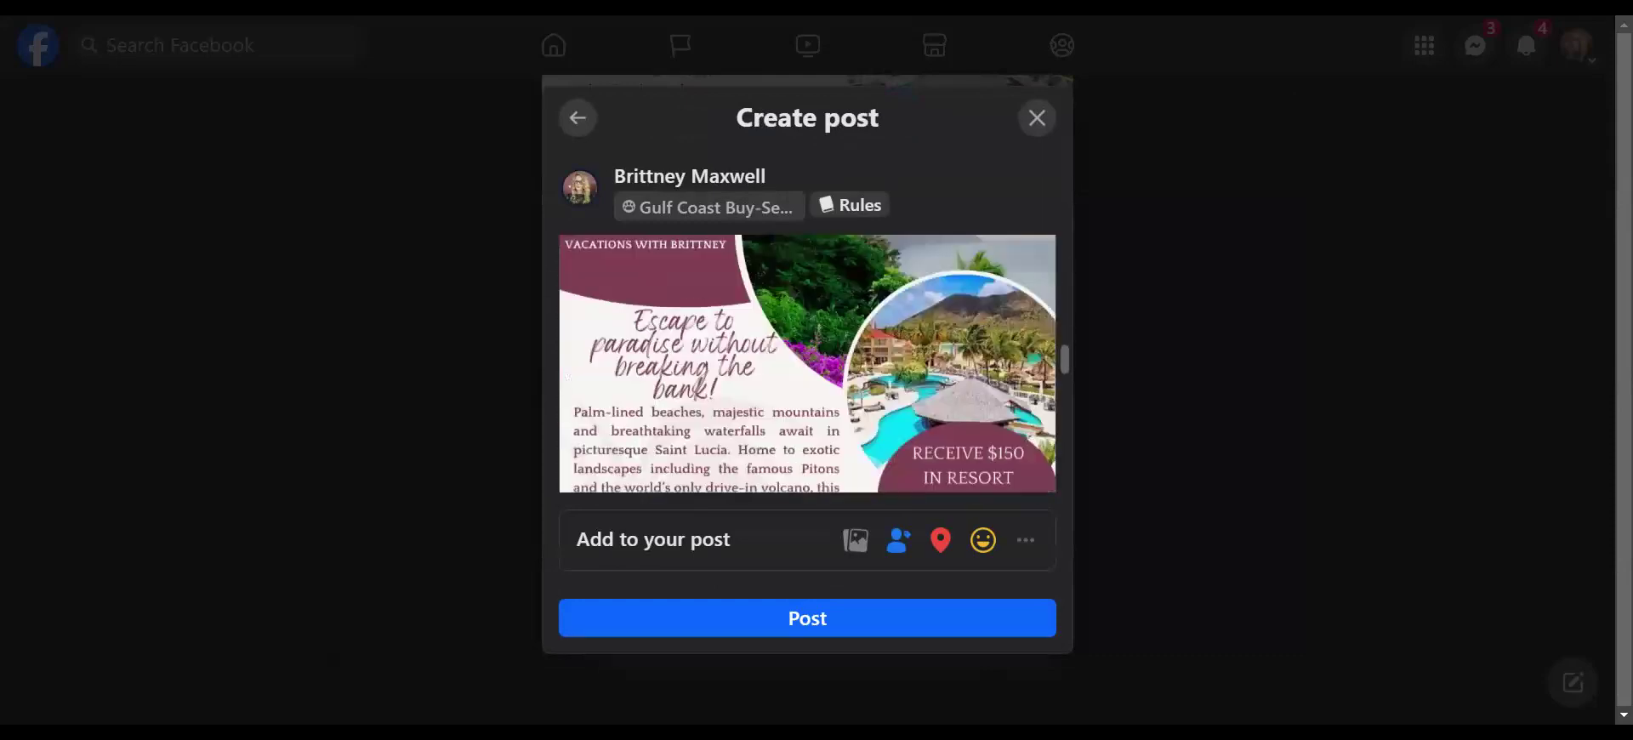
{"action": "scroll", "coordinate": [808, 364], "scroll_direction": "down", "scroll_amount": 3}
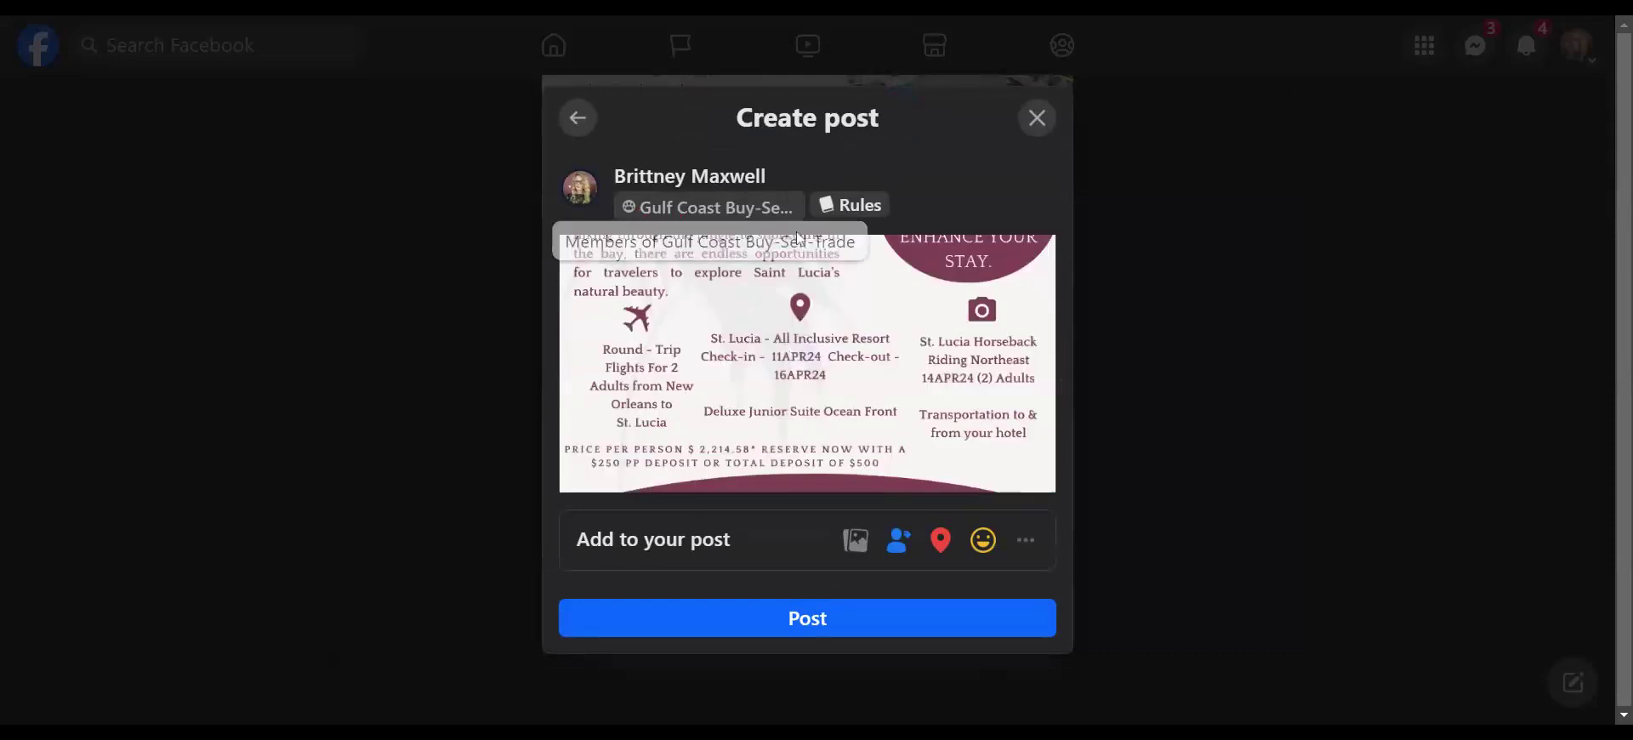
{"action": "left_click", "coordinate": [816, 616]}
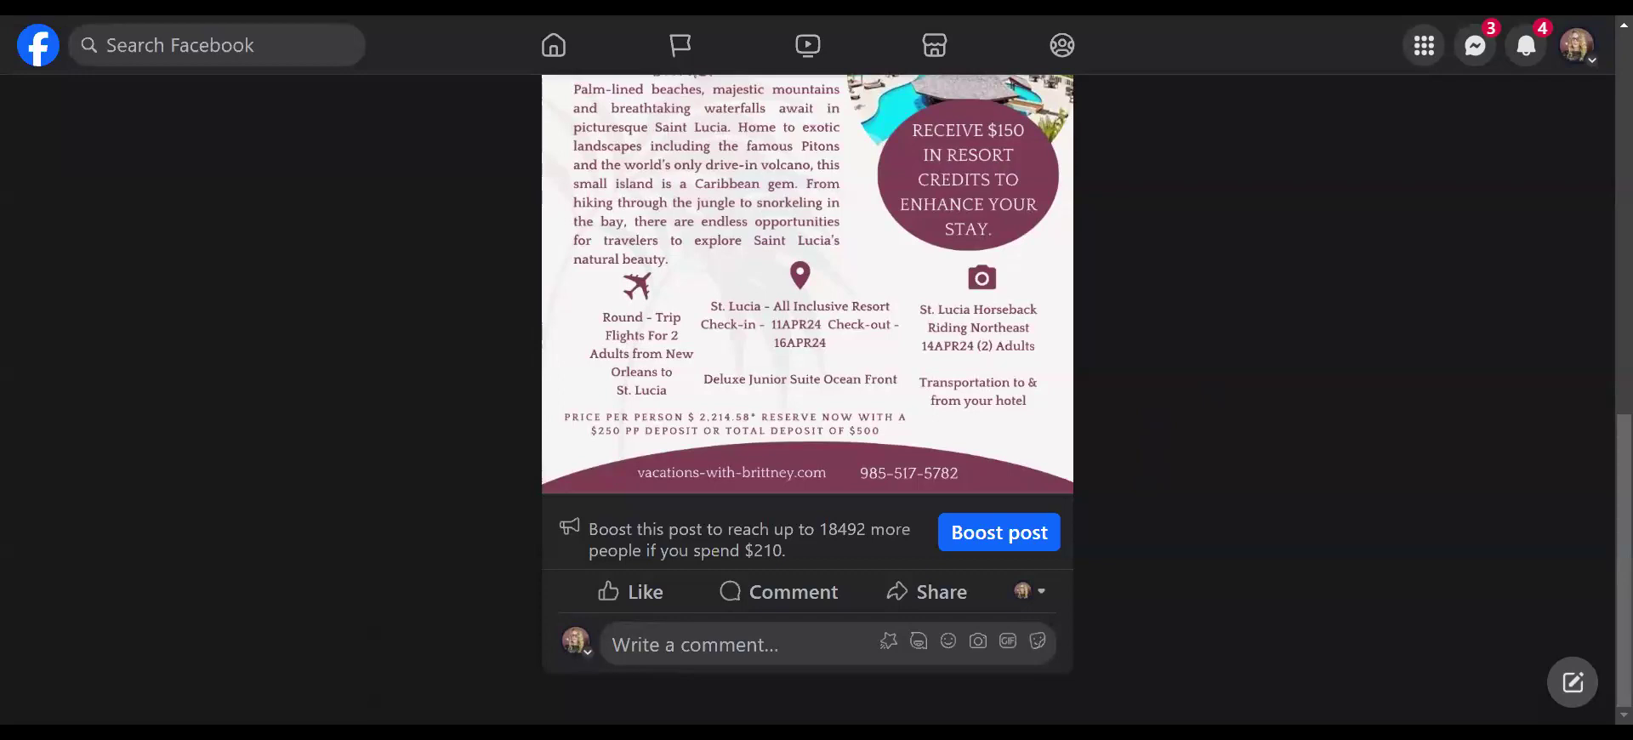
{"action": "left_click", "coordinate": [929, 589]}
{"action": "scroll", "coordinate": [928, 589], "scroll_direction": "down", "scroll_amount": 2}
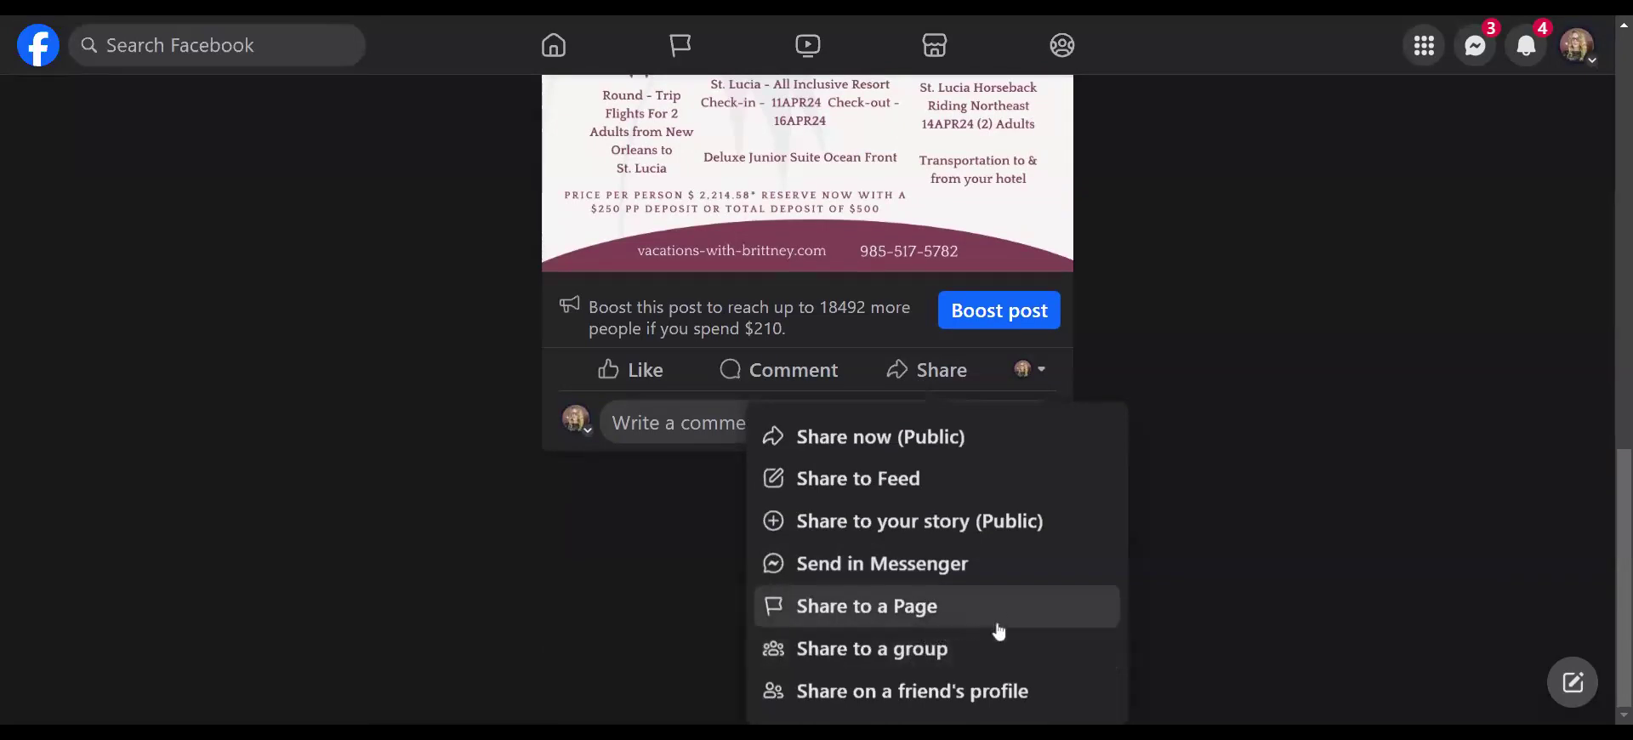
{"action": "left_click", "coordinate": [934, 651]}
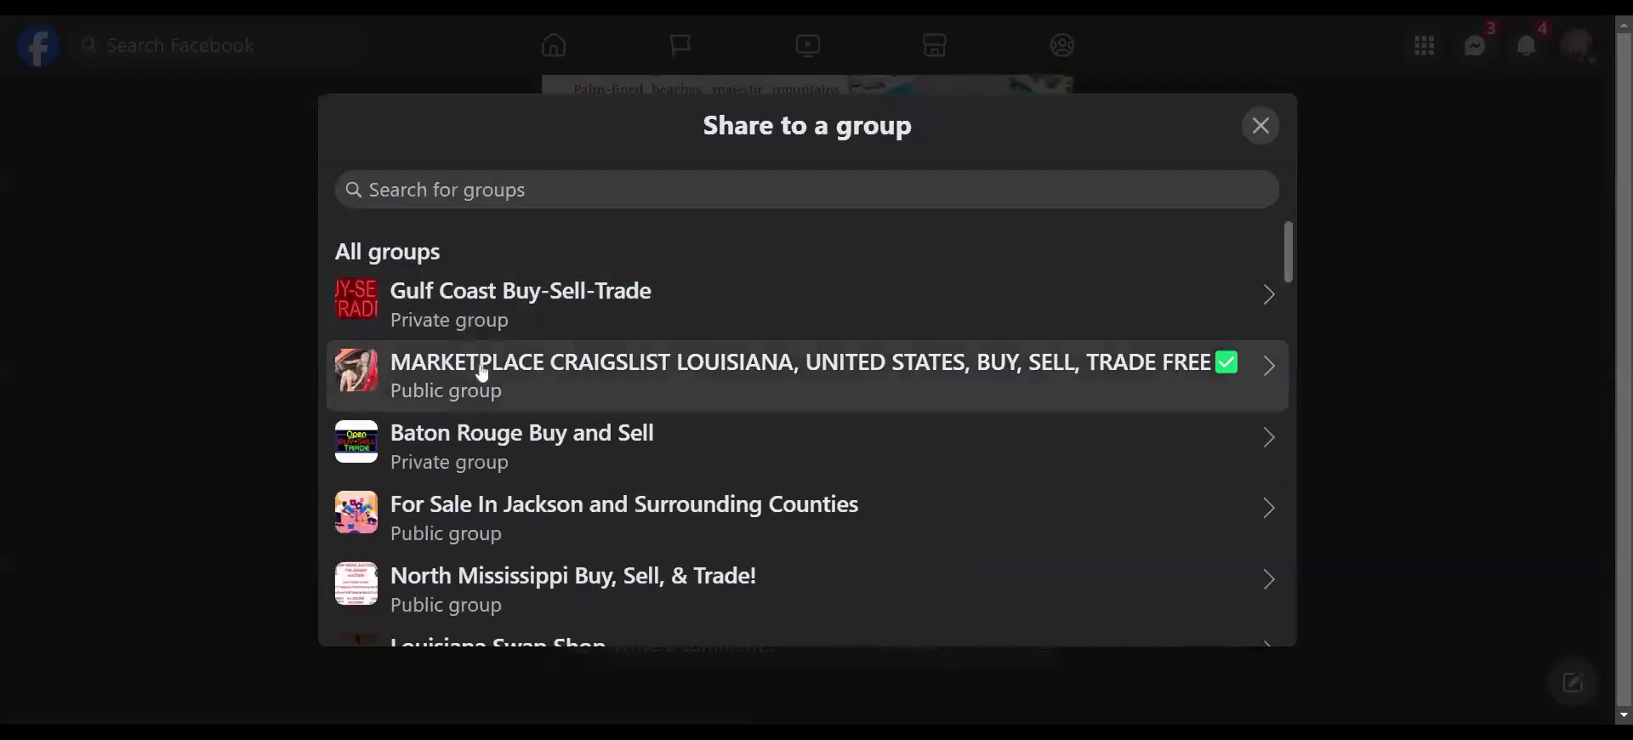
{"action": "left_click", "coordinate": [480, 378]}
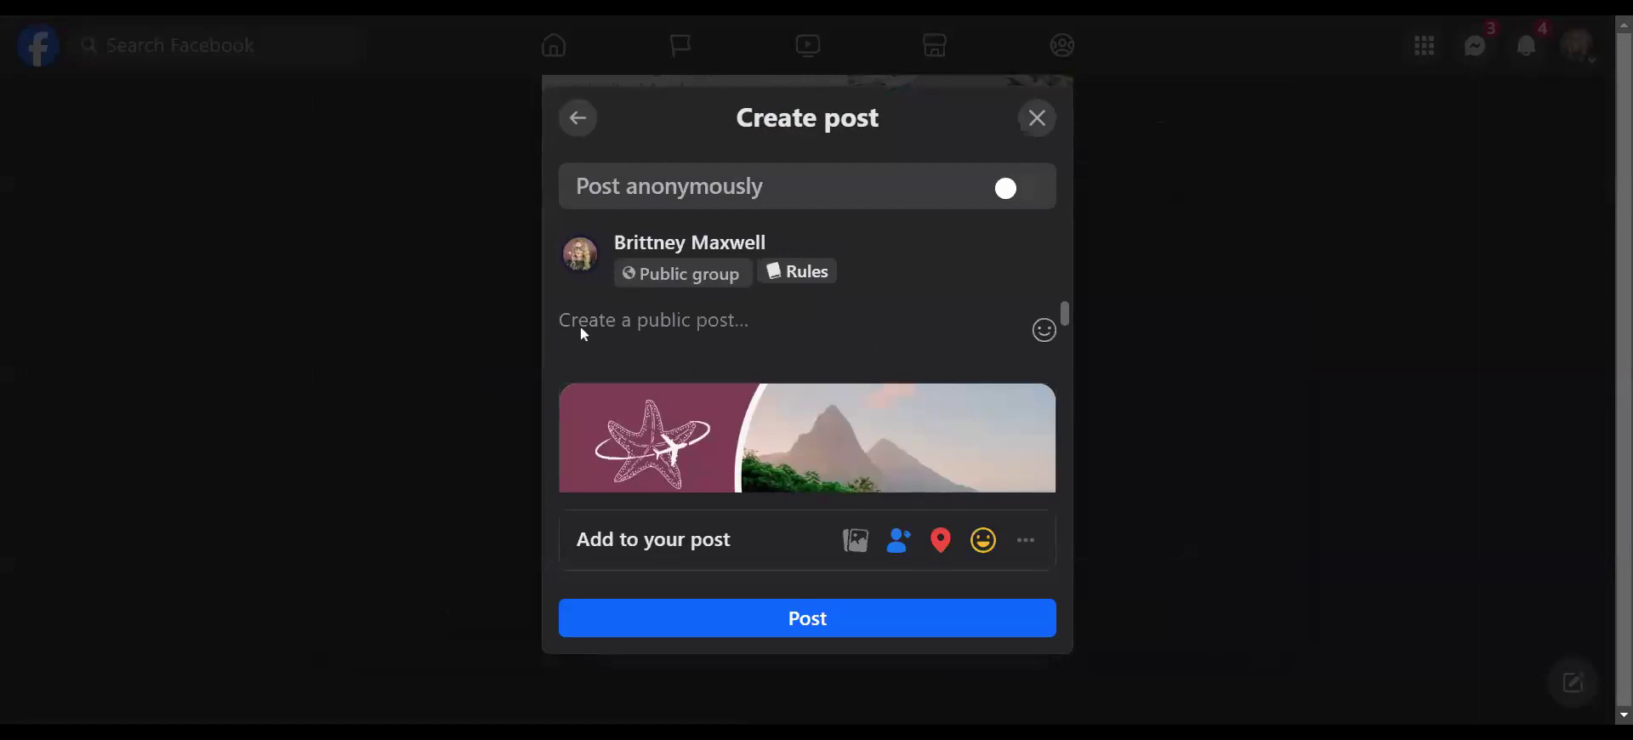
{"action": "key", "text": "ctrl+v"}
{"action": "scroll", "coordinate": [809, 391], "scroll_direction": "down", "scroll_amount": 2}
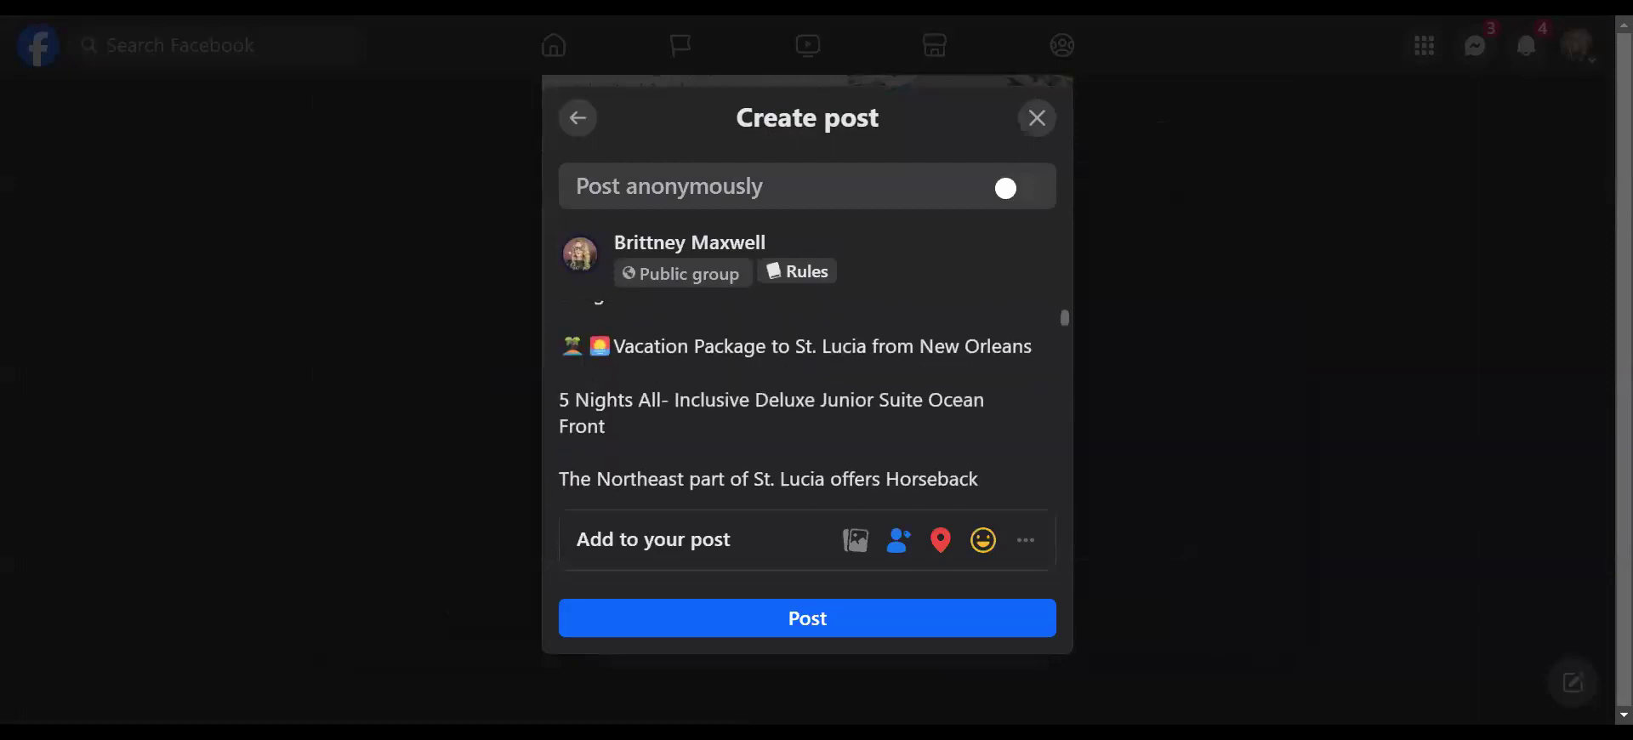
{"action": "scroll", "coordinate": [808, 391], "scroll_direction": "up", "scroll_amount": 2}
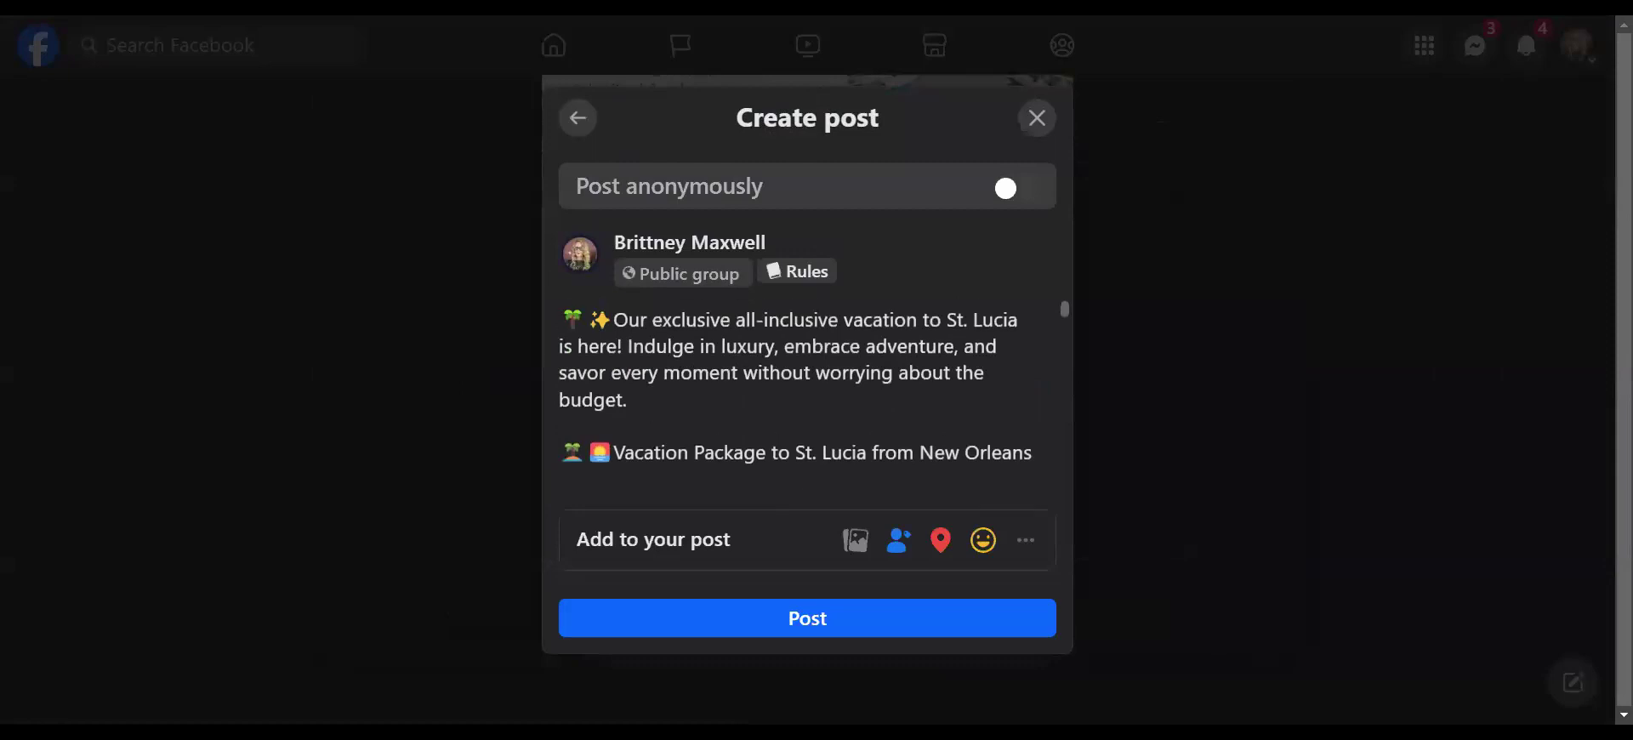
{"action": "left_click", "coordinate": [1035, 119]}
{"action": "left_click", "coordinate": [921, 596]}
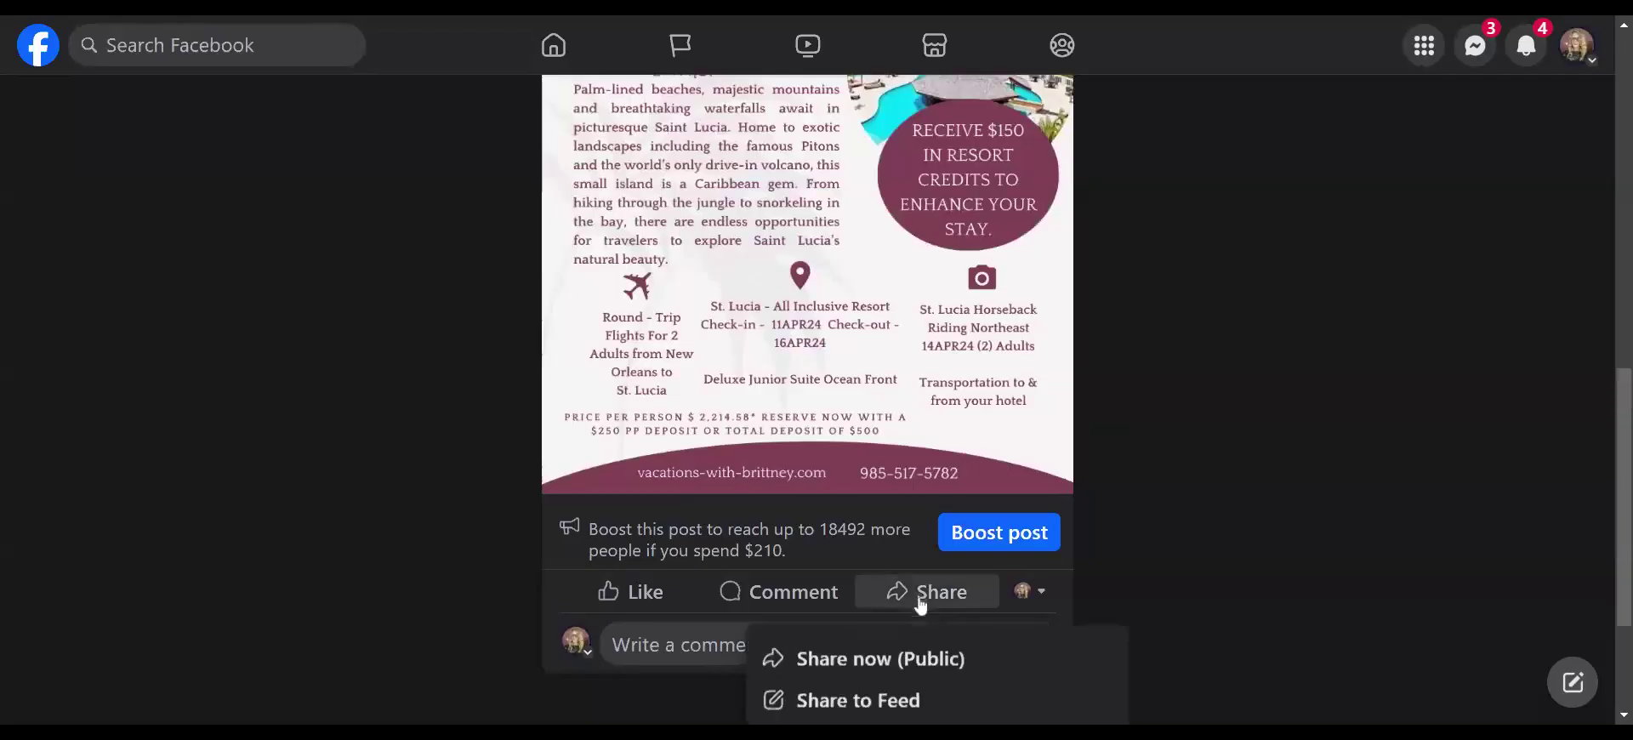
- Share the captioned flyer to MARKETPLACE CRAIGSLIST LOUISIANA and close the Messenger chat
{"action": "scroll", "coordinate": [891, 589], "scroll_direction": "down", "scroll_amount": 1}
{"action": "scroll", "coordinate": [901, 613], "scroll_direction": "down", "scroll_amount": 2}
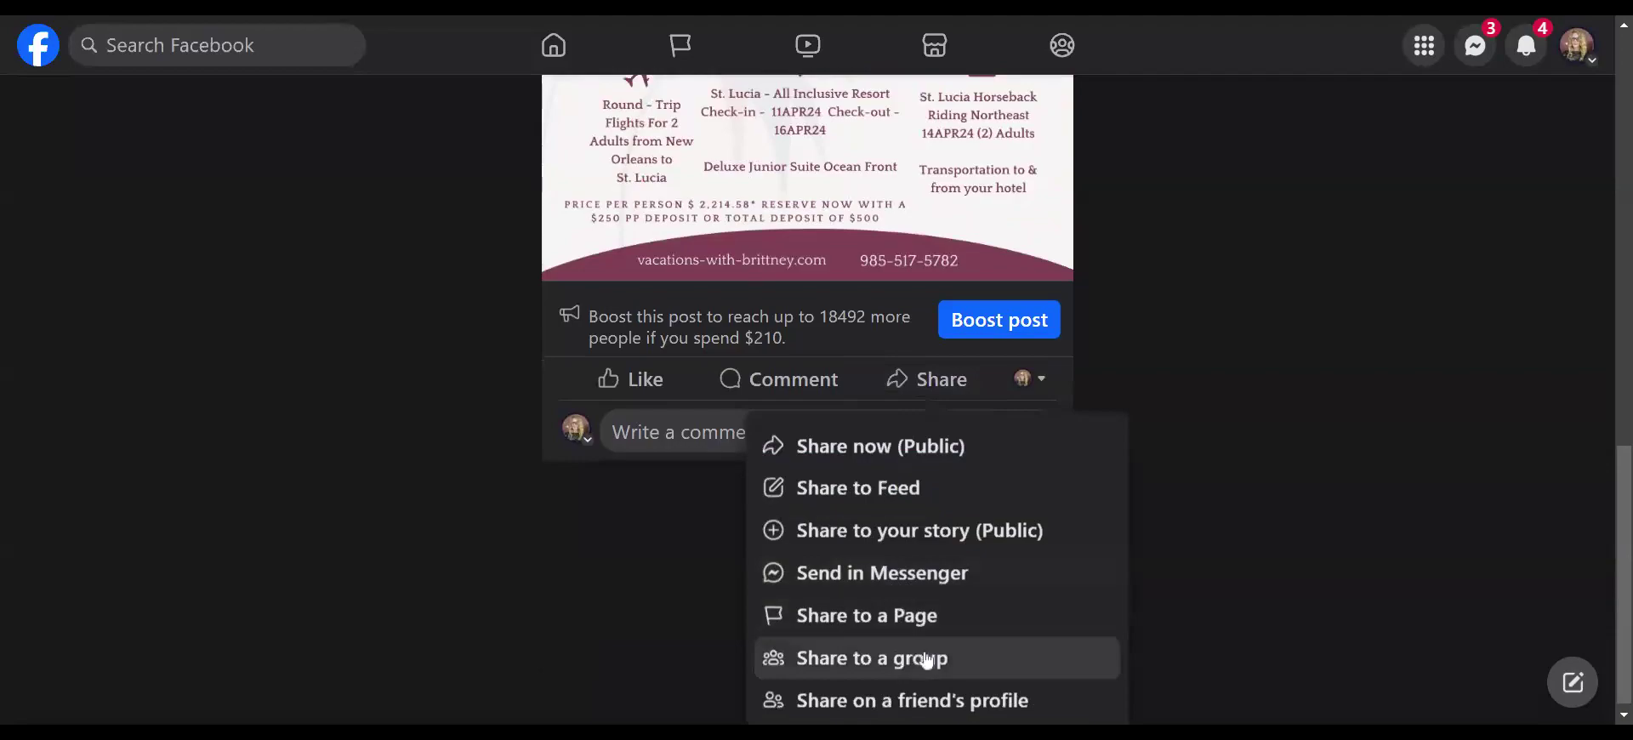
{"action": "left_click", "coordinate": [930, 658]}
{"action": "left_click", "coordinate": [529, 377]}
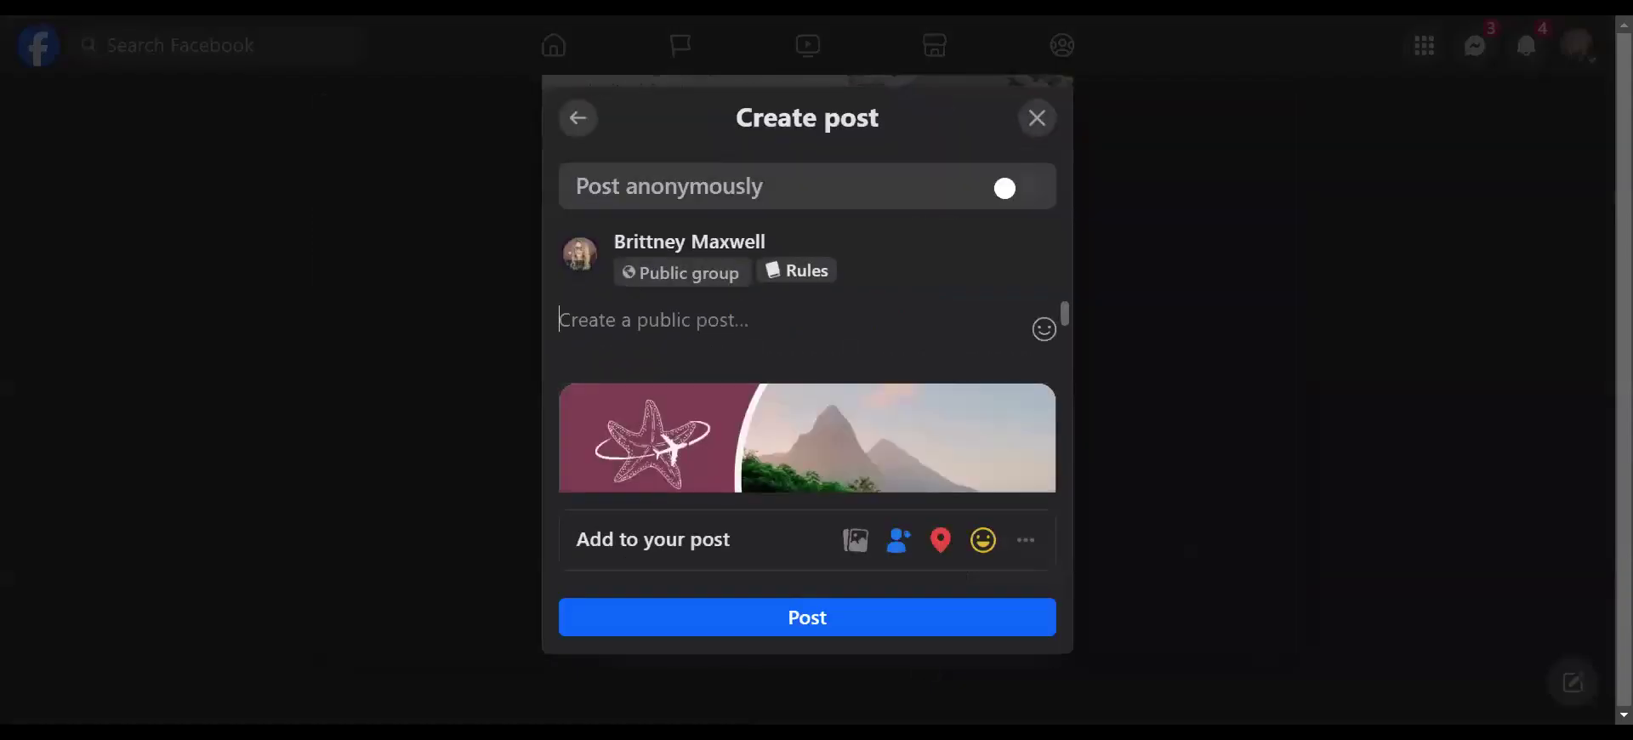
{"action": "left_click", "coordinate": [808, 614]}
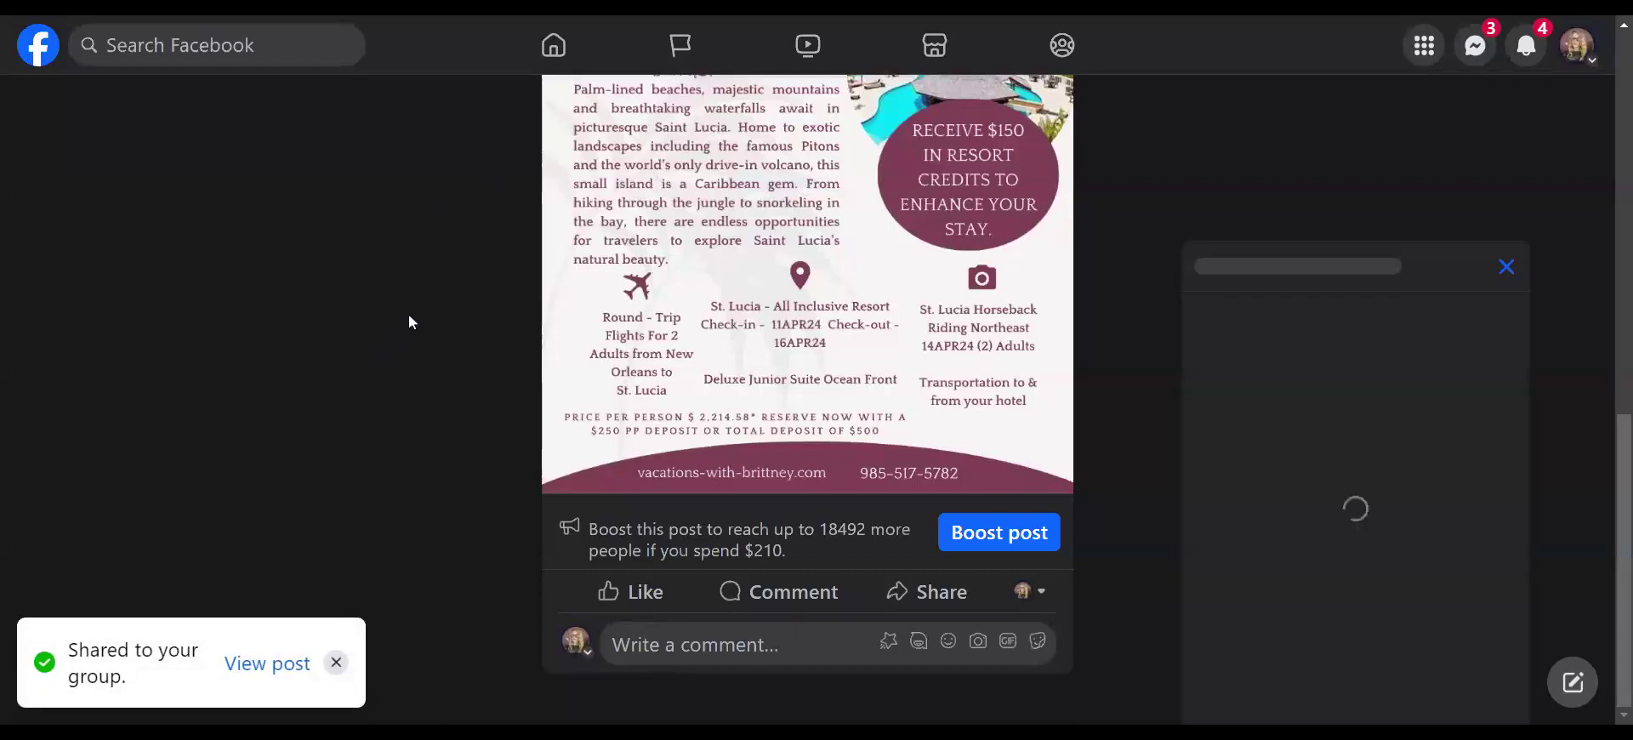
{"action": "left_click", "coordinate": [1511, 265]}
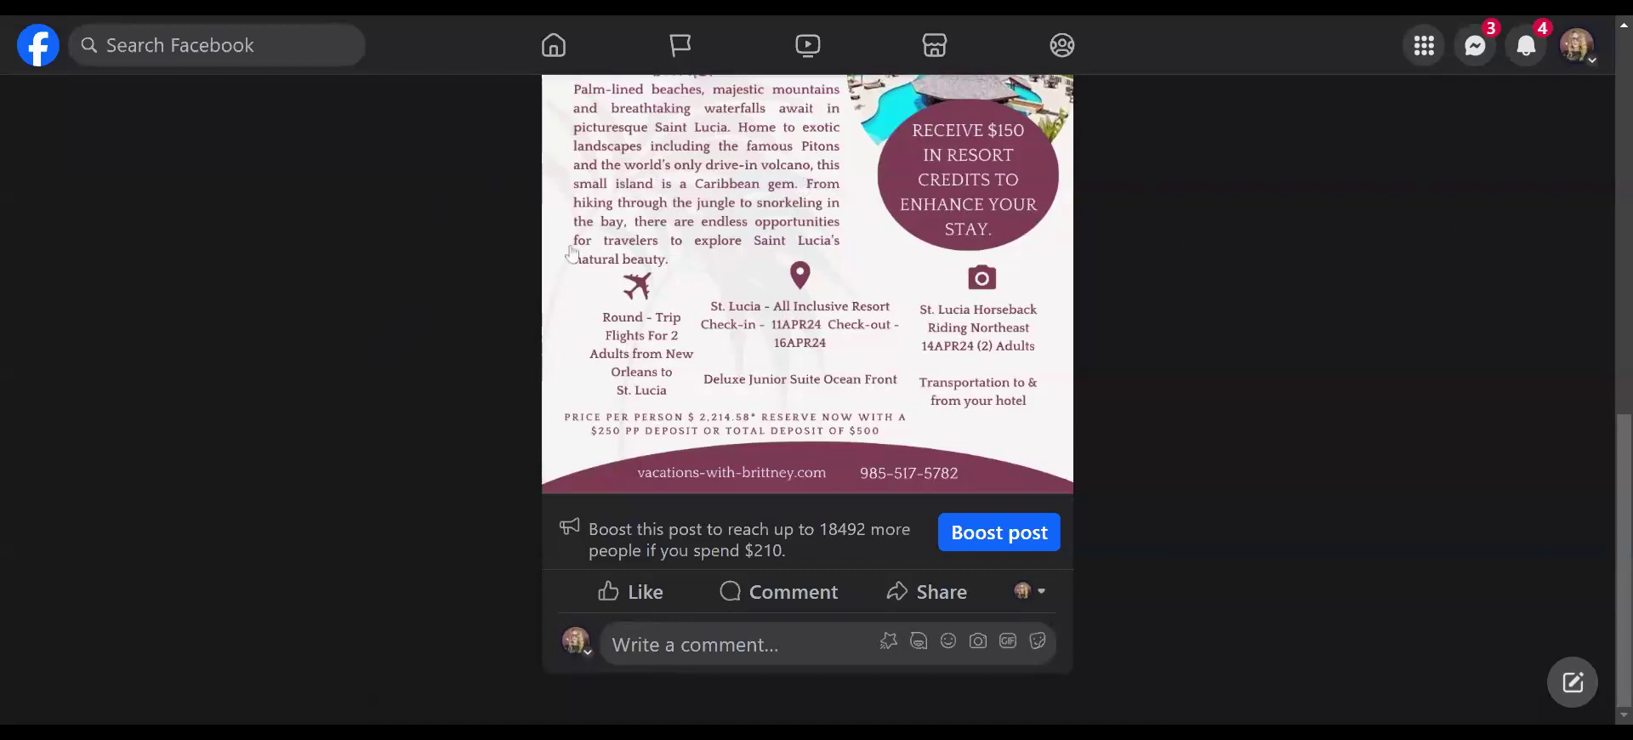